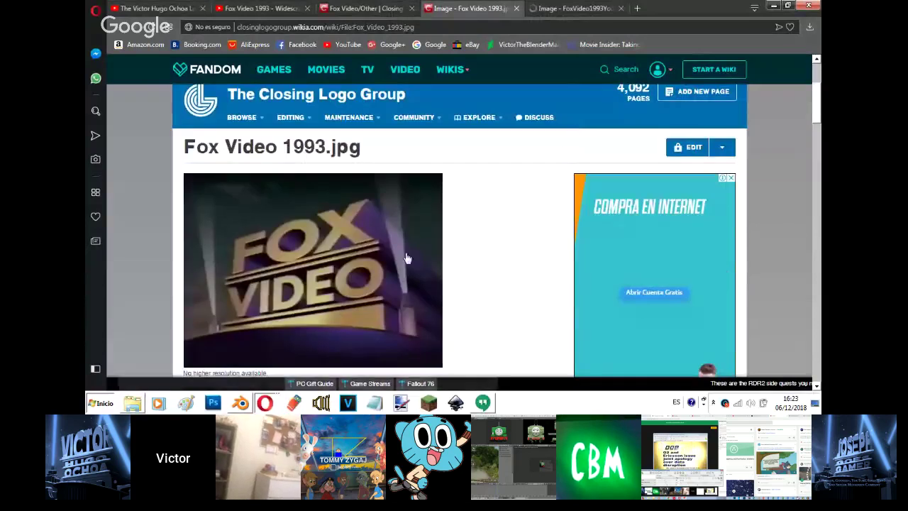
Save the Fox Video 1993 logo picture as a JPEG named Fox_Video_1993 in the Images folder.
{"action": "right_click", "coordinate": [406, 254]}
{"action": "left_click", "coordinate": [464, 136]}
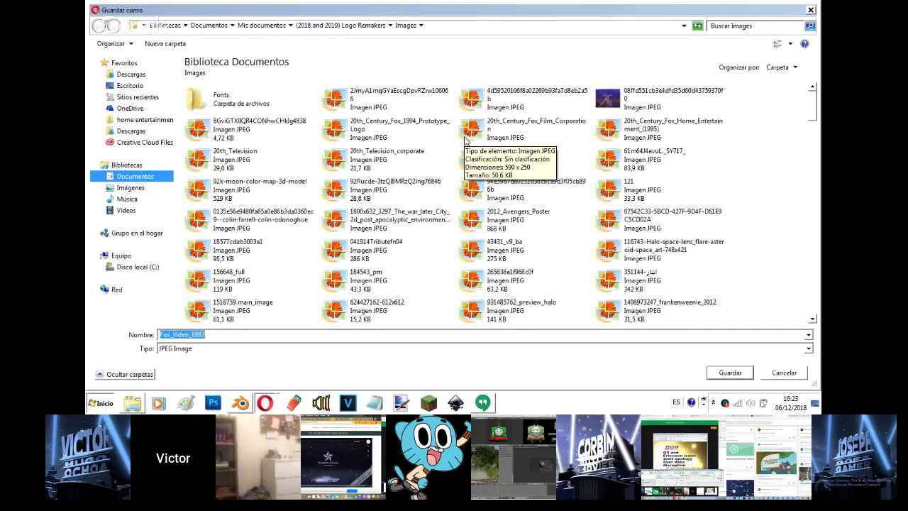
{"action": "key", "text": "Return"}
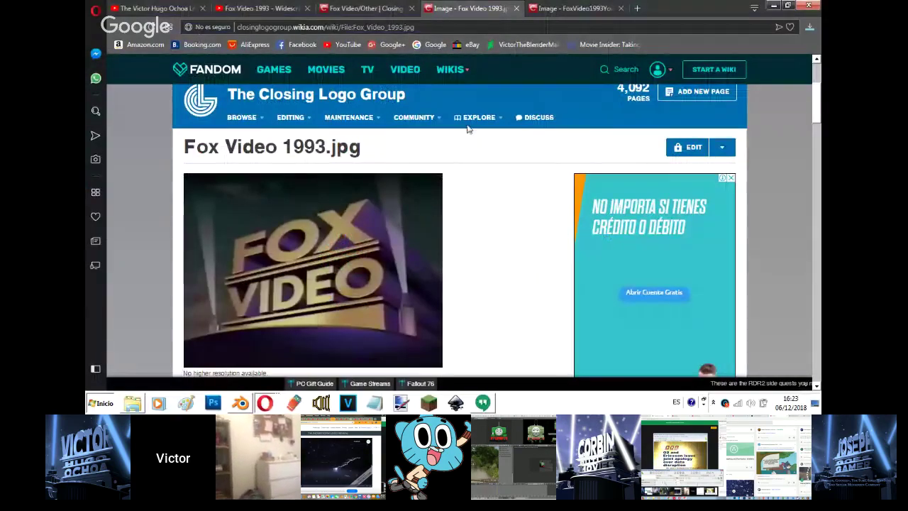
Close the Fox Video 1993 image page and save the FoxVideo1993YoungFrankensteinB&W picture as a PNG in the Images folder.
{"action": "left_click", "coordinate": [526, 10]}
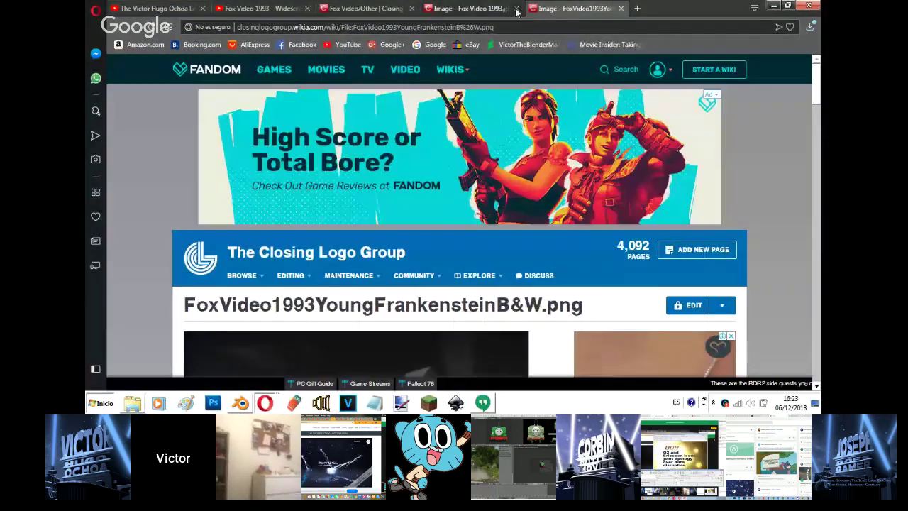
{"action": "left_click", "coordinate": [516, 8]}
{"action": "scroll", "coordinate": [388, 188], "scroll_direction": "down", "scroll_amount": 4}
{"action": "right_click", "coordinate": [387, 188]}
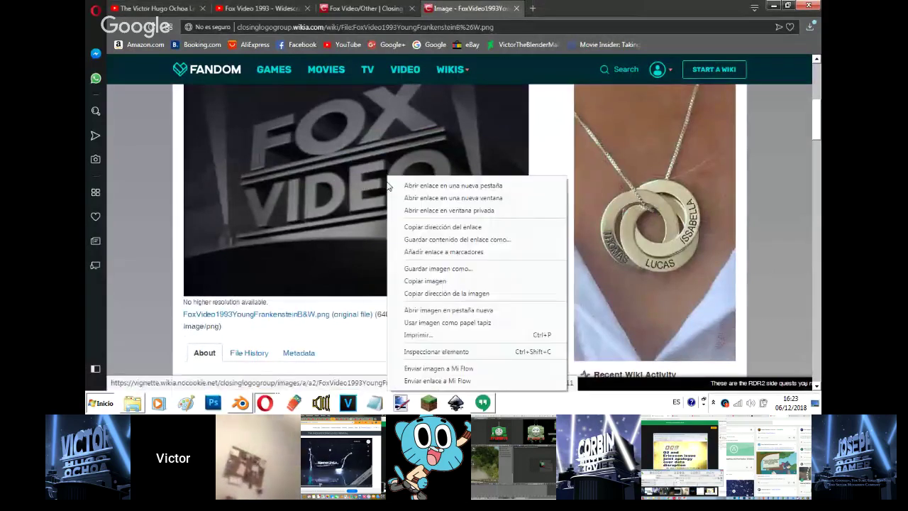
{"action": "left_click", "coordinate": [421, 268]}
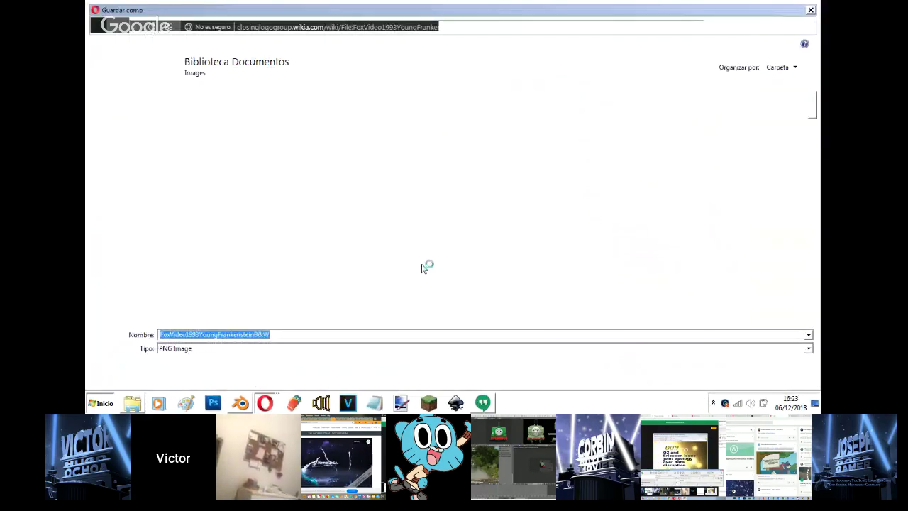
{"action": "key", "text": "Return"}
Switch to Blender and load Fox_Video_1993.jpg from the Logo Remakers Images folder as the viewport background image.
{"action": "left_click", "coordinate": [785, 9]}
{"action": "left_click", "coordinate": [678, 315]}
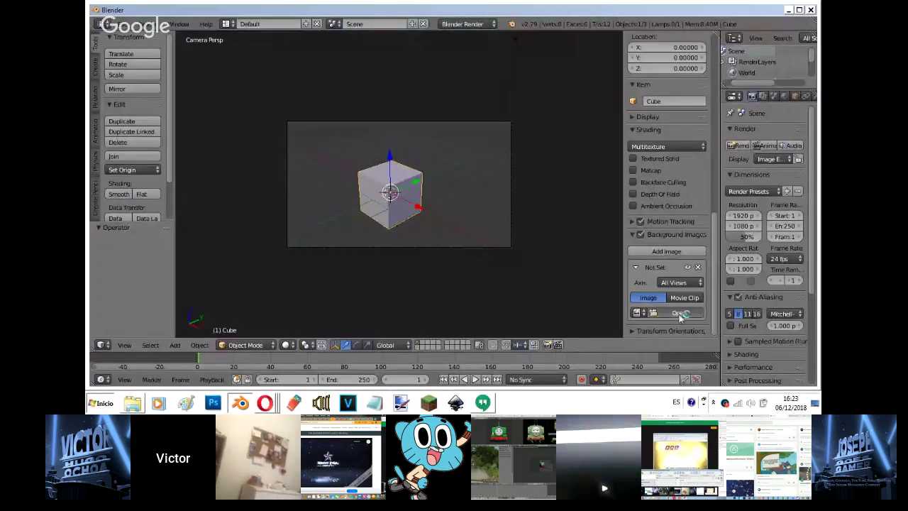
{"action": "left_click", "coordinate": [680, 313]}
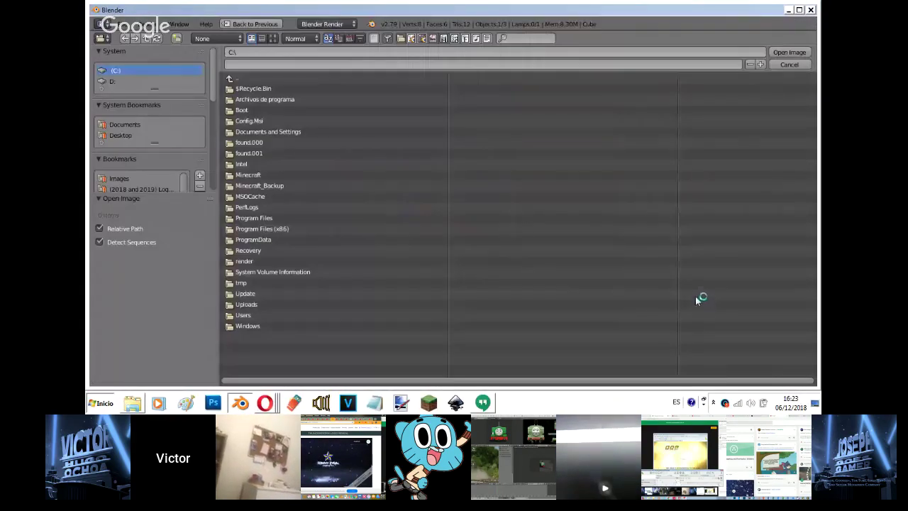
{"action": "left_click", "coordinate": [155, 180]}
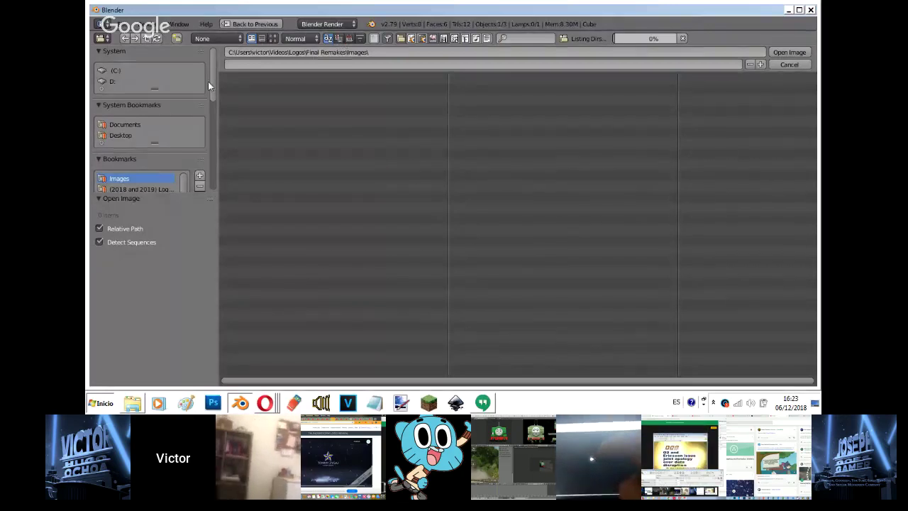
{"action": "left_click_drag", "start_coordinate": [213, 85], "coordinate": [213, 118]}
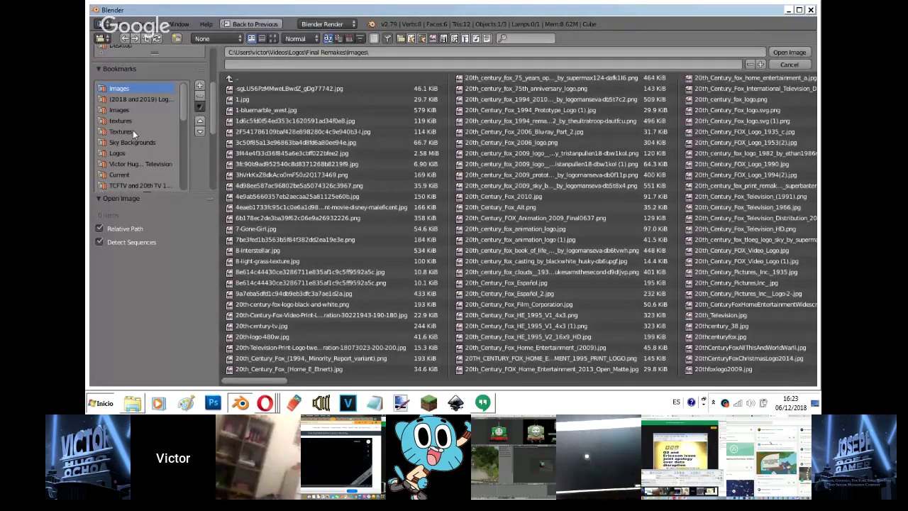
{"action": "left_click", "coordinate": [130, 111]}
{"action": "left_click", "coordinate": [348, 39]}
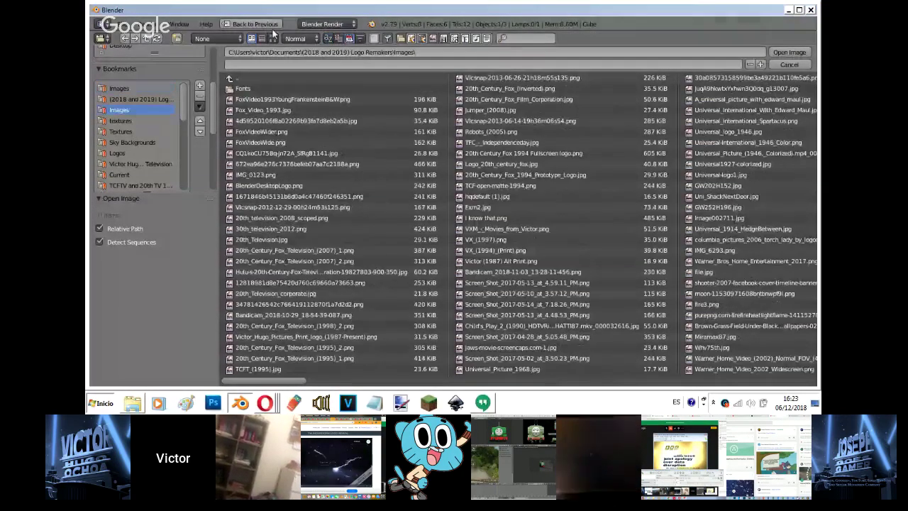
{"action": "left_click", "coordinate": [273, 38]}
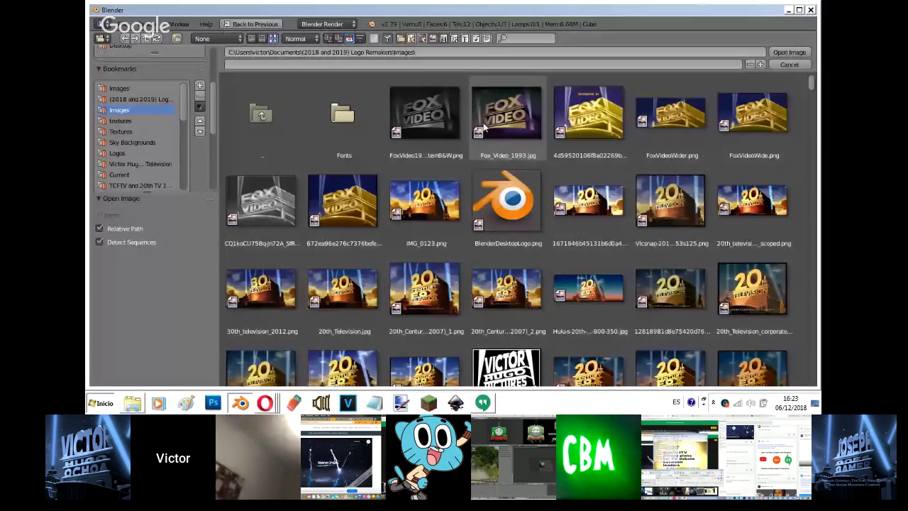
{"action": "double_click", "coordinate": [483, 126]}
Set the horizontal render resolution to 1440 px and show the background image in front of the objects.
{"action": "scroll", "coordinate": [698, 215], "scroll_direction": "down", "scroll_amount": 5}
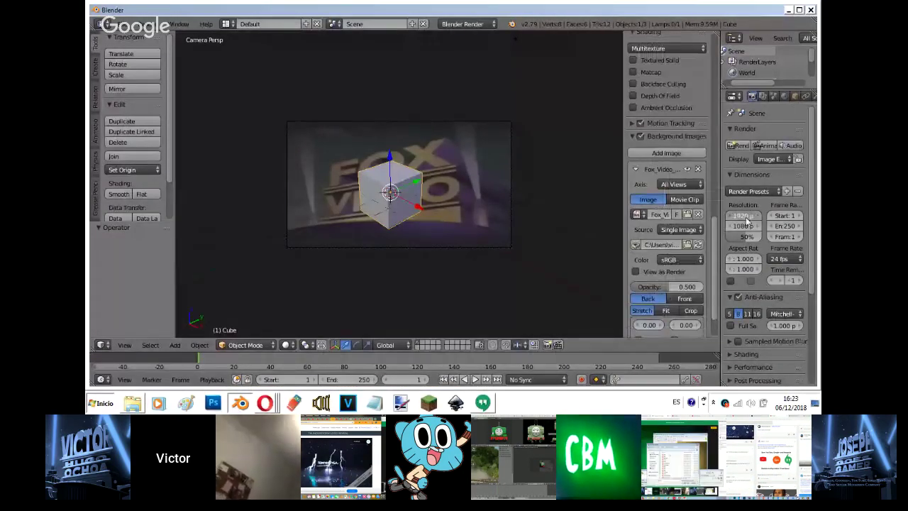
{"action": "type", "text": "1440"}
{"action": "key", "text": "Return"}
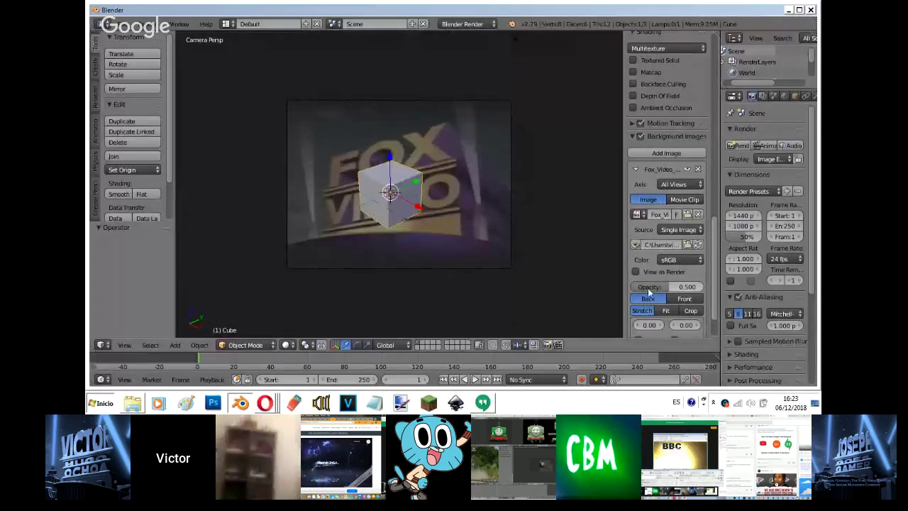
{"action": "left_click", "coordinate": [675, 299]}
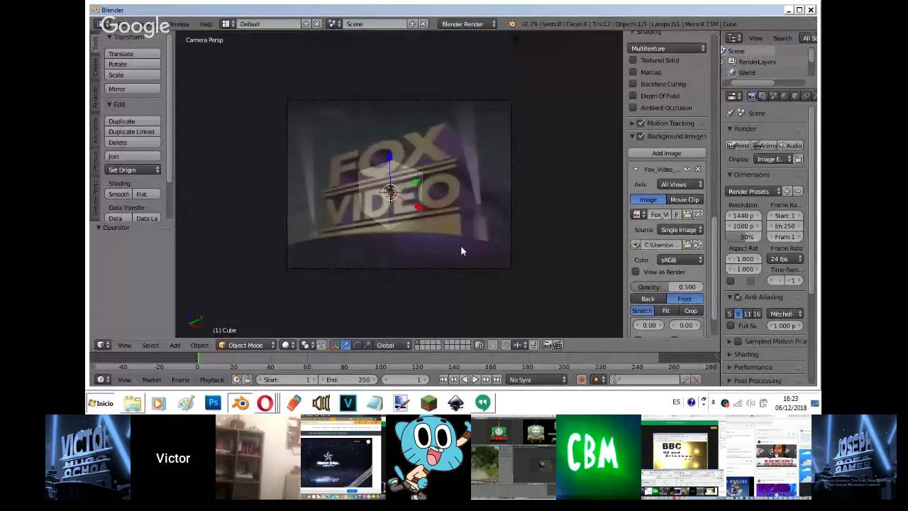
Fly the camera to a low angle on the cube that approximates the perspective of the Fox Video reference.
{"action": "key", "text": "shift+f"}
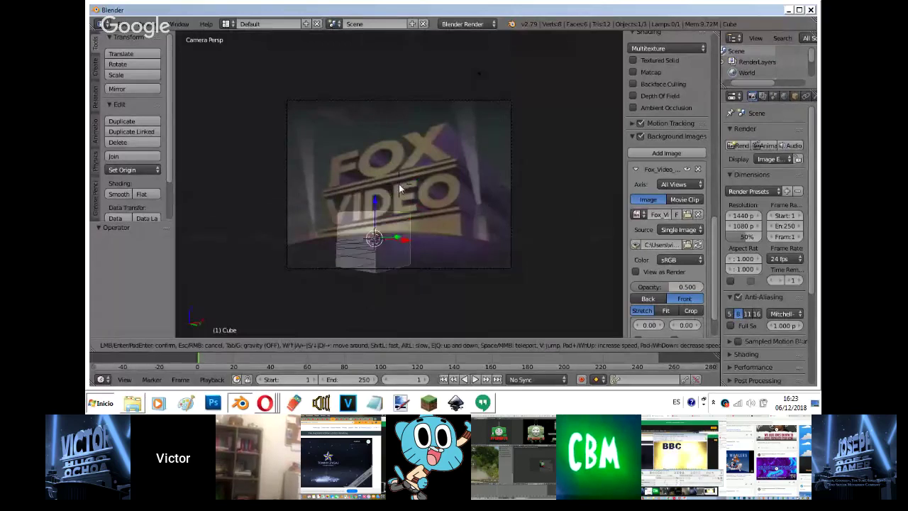
{"action": "key", "text": "e"}
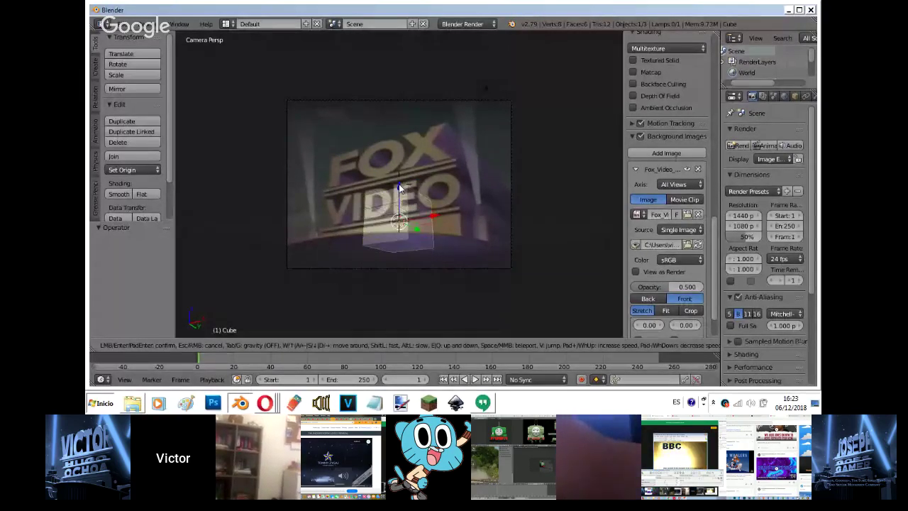
{"action": "left_click", "coordinate": [398, 183]}
{"action": "scroll", "coordinate": [399, 185], "scroll_direction": "up", "scroll_amount": 4}
{"action": "key", "text": "shift+f"}
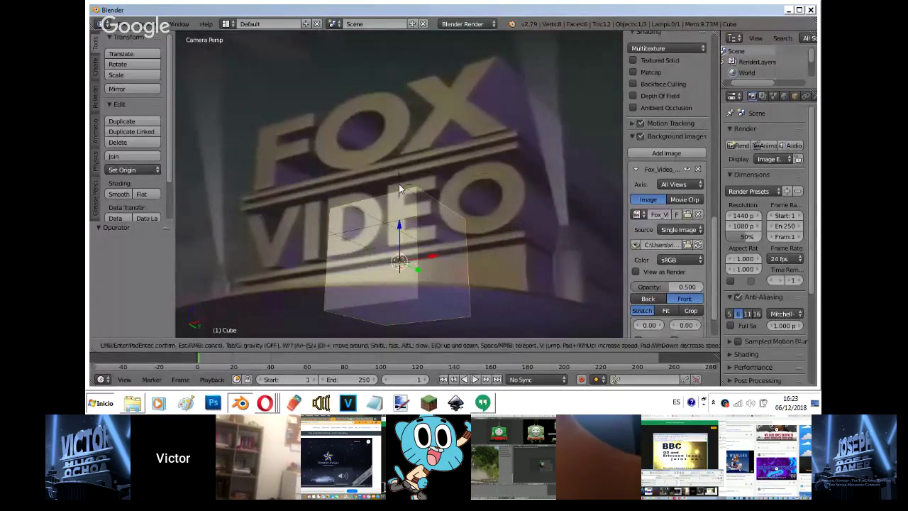
{"action": "left_click", "coordinate": [399, 188]}
Scale the cube up by about 2.28 and move it down beneath the VIDEO lettering as the logo's base.
{"action": "key", "text": "s"}
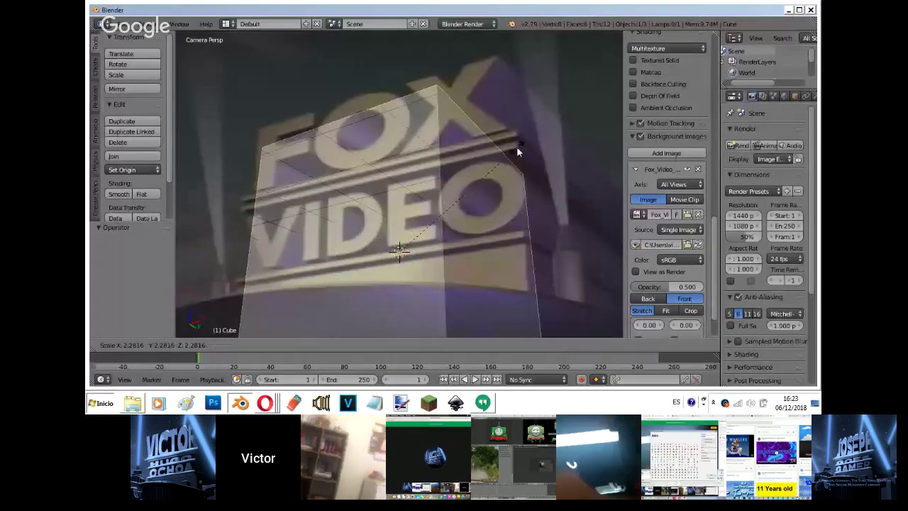
{"action": "left_click", "coordinate": [516, 146]}
{"action": "key", "text": "g"}
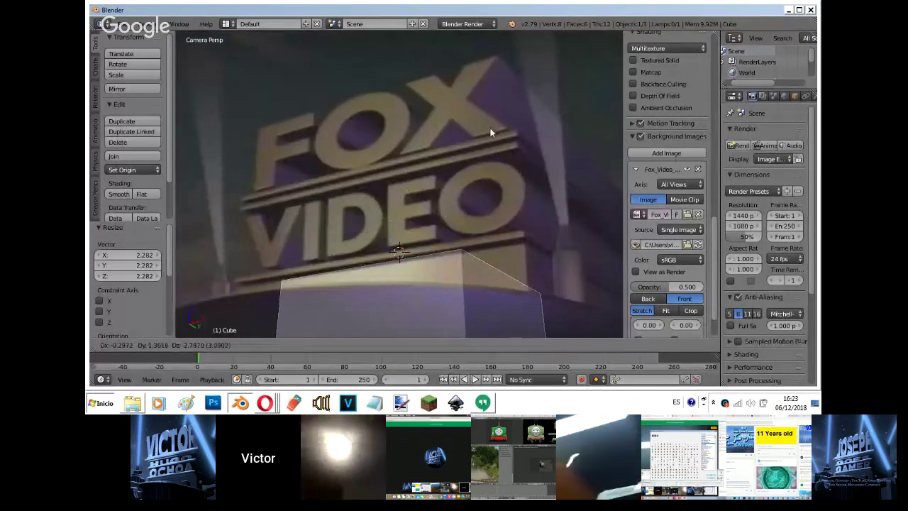
{"action": "left_click", "coordinate": [488, 128]}
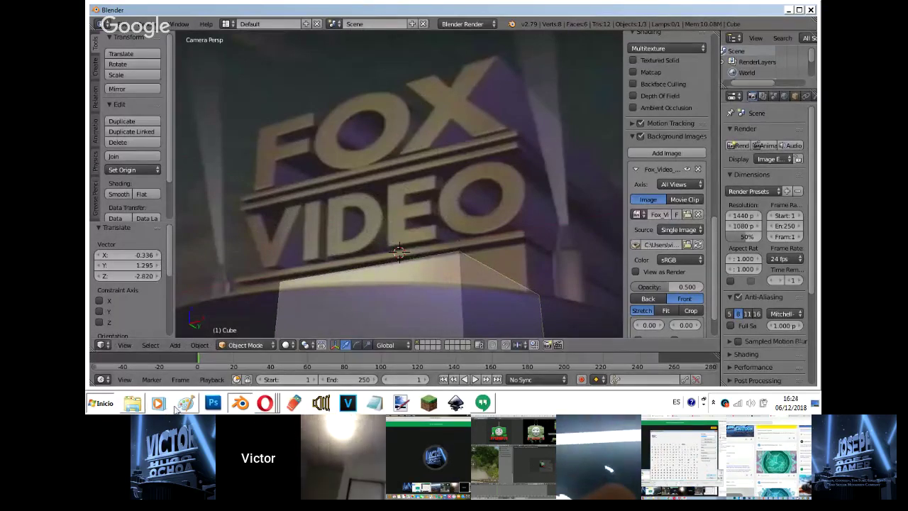
Widen the cube along the X axis and adjust its X position to match the width of the reference base.
{"action": "key", "text": "s"}
{"action": "key", "text": "x"}
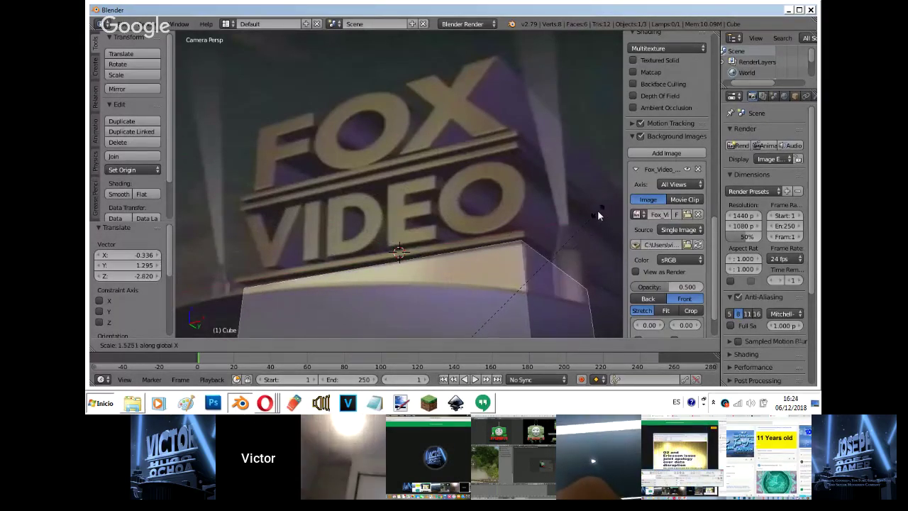
{"action": "left_click", "coordinate": [601, 211]}
{"action": "key", "text": "g"}
{"action": "key", "text": "x"}
{"action": "left_click", "coordinate": [601, 212]}
{"action": "key", "text": "s"}
{"action": "key", "text": "x"}
{"action": "left_click", "coordinate": [602, 209]}
Re-aim the camera and move the cube so its upper front edge follows the lower bars of the reference logo.
{"action": "key", "text": "shift+f"}
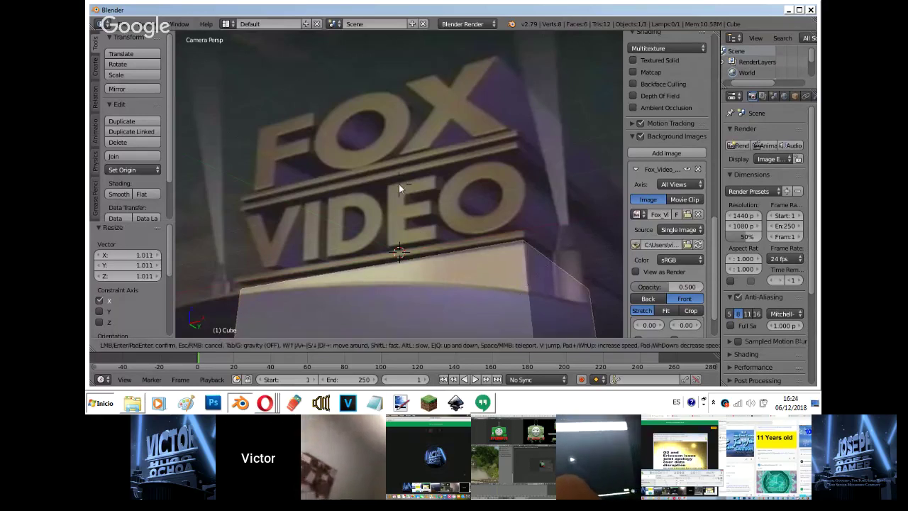
{"action": "left_click", "coordinate": [398, 184]}
{"action": "key", "text": "g"}
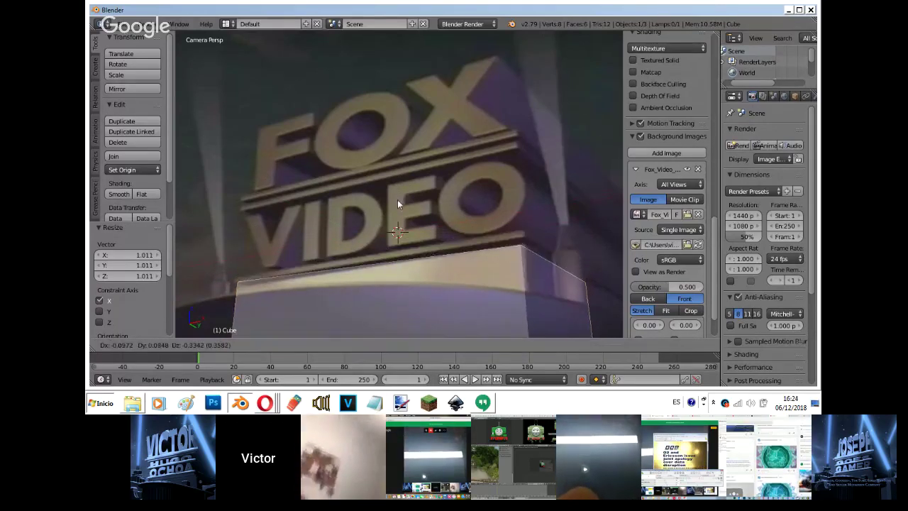
{"action": "left_click", "coordinate": [399, 199]}
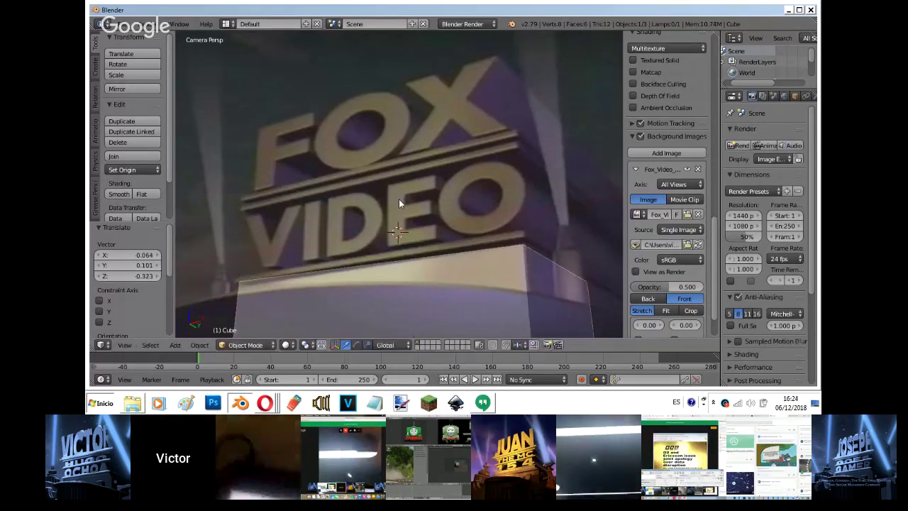
{"action": "key", "text": "g"}
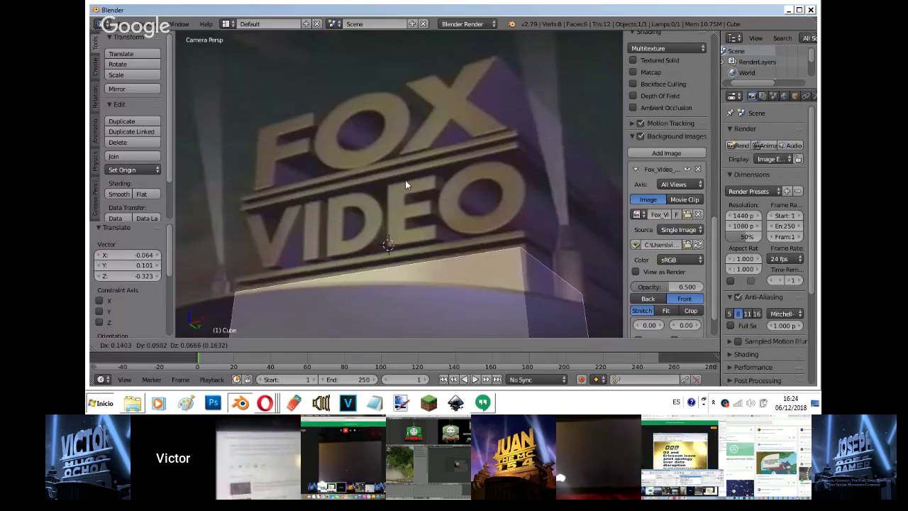
{"action": "left_click", "coordinate": [410, 176]}
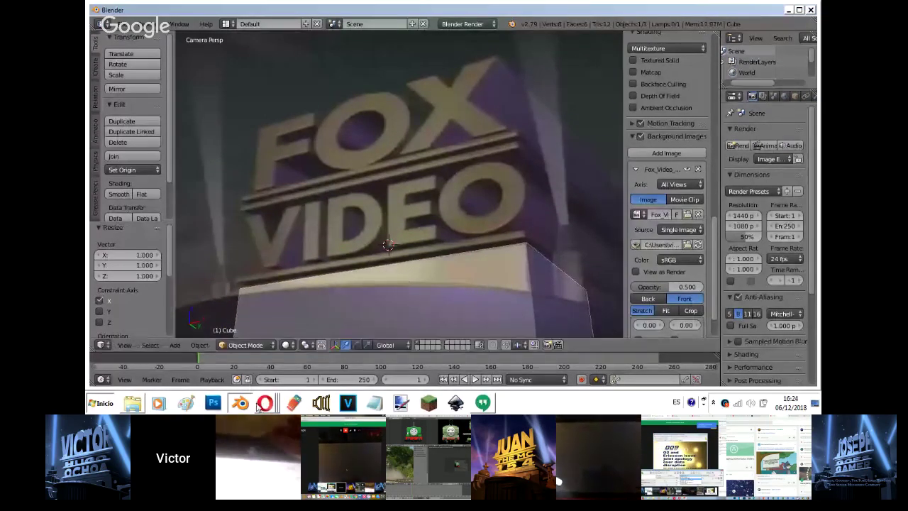
Switch to Hangouts to check the live video call and open the live stream's group conversation.
{"action": "mouse_move", "coordinate": [264, 403]}
{"action": "left_click", "coordinate": [245, 348]}
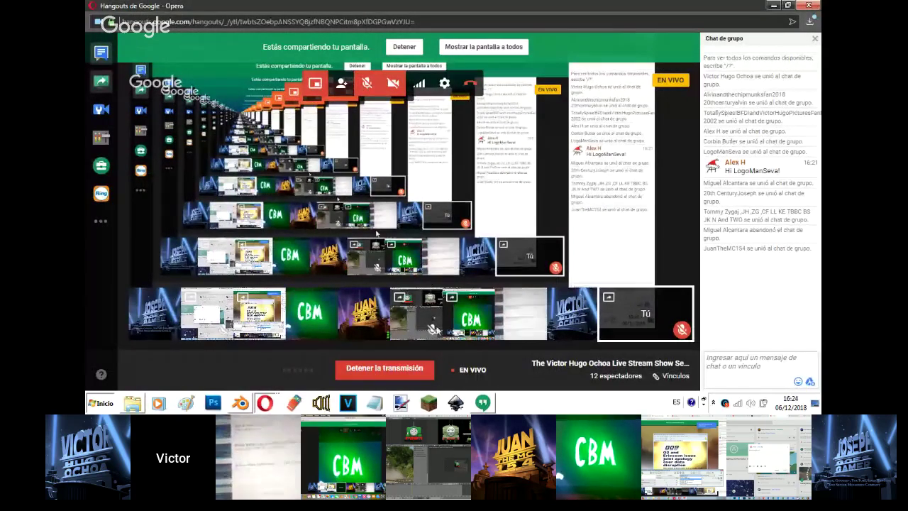
{"action": "left_click", "coordinate": [483, 402]}
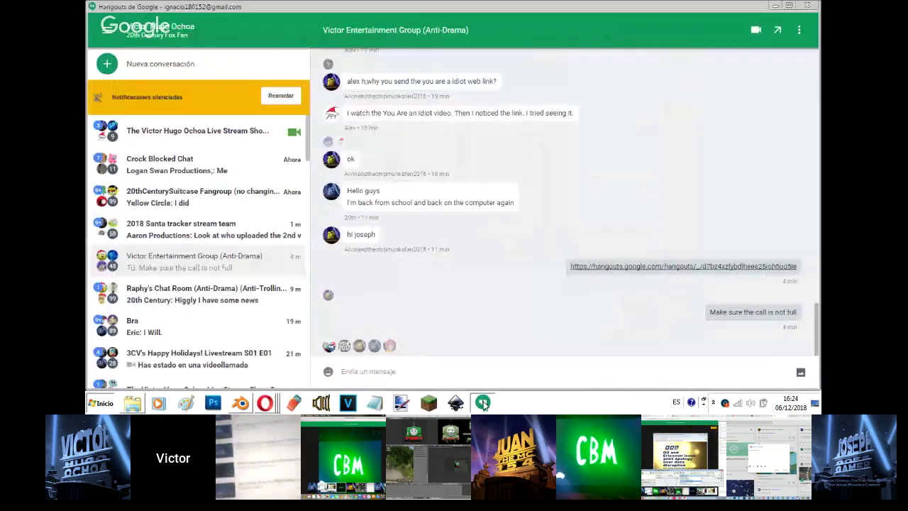
{"action": "left_click", "coordinate": [187, 134]}
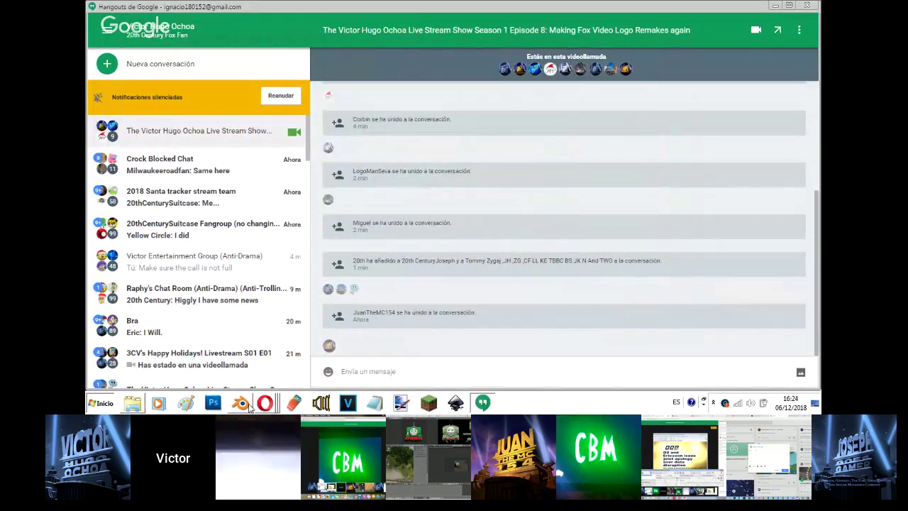
Return to Blender, scale the cube by about 2.81 along Y and move it about 3.99 units along Y.
{"action": "left_click", "coordinate": [241, 403]}
{"action": "scroll", "coordinate": [436, 64], "scroll_direction": "up", "scroll_amount": 4}
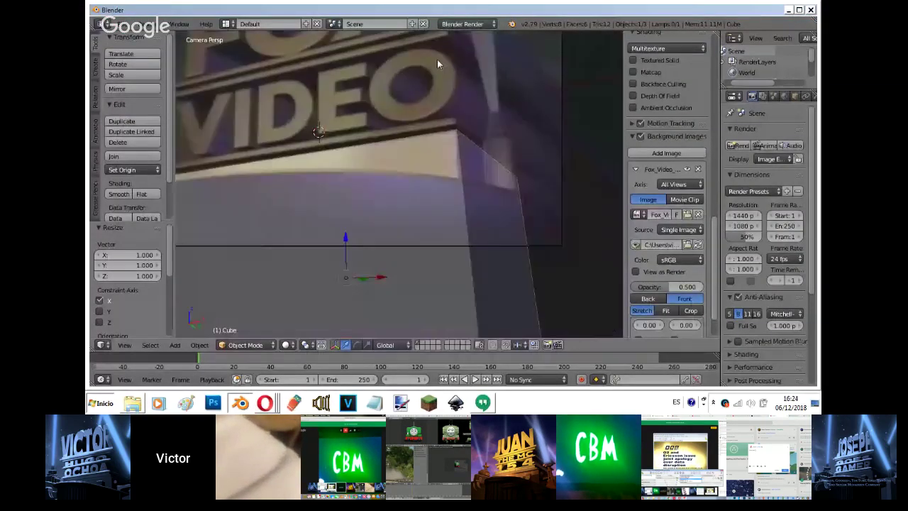
{"action": "key", "text": "s"}
{"action": "key", "text": "y"}
{"action": "left_click", "coordinate": [517, 337]}
{"action": "key", "text": "g"}
{"action": "key", "text": "y"}
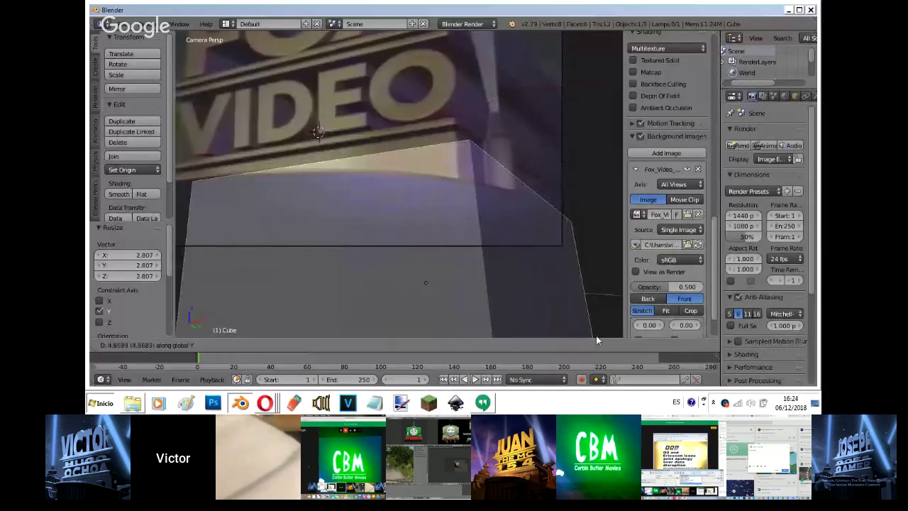
{"action": "left_click", "coordinate": [585, 336]}
Select the camera and open its lens settings.
{"action": "scroll", "coordinate": [534, 232], "scroll_direction": "down", "scroll_amount": 1}
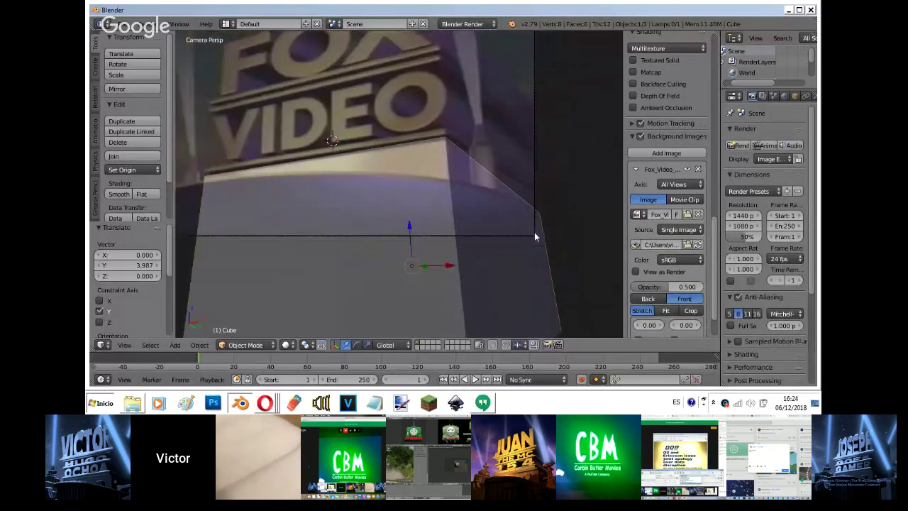
{"action": "scroll", "coordinate": [534, 232], "scroll_direction": "down", "scroll_amount": 2}
{"action": "right_click", "coordinate": [510, 186]}
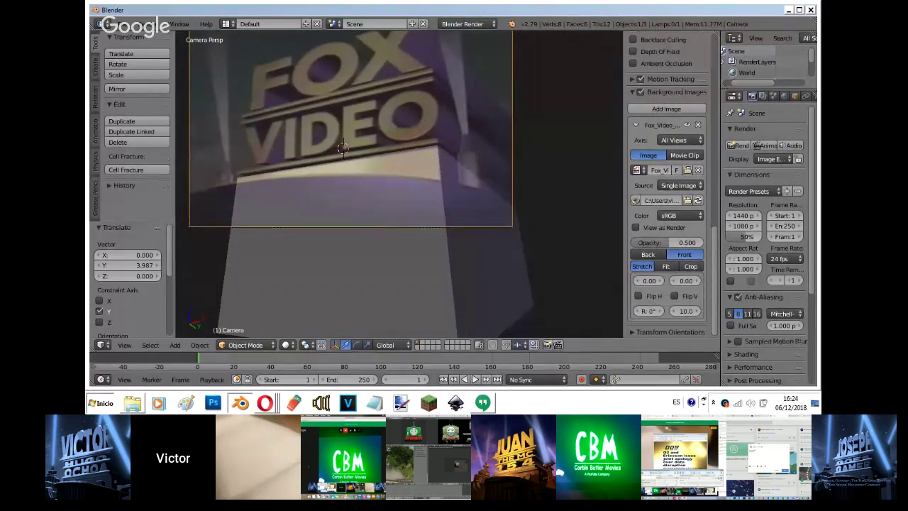
{"action": "left_click", "coordinate": [815, 98]}
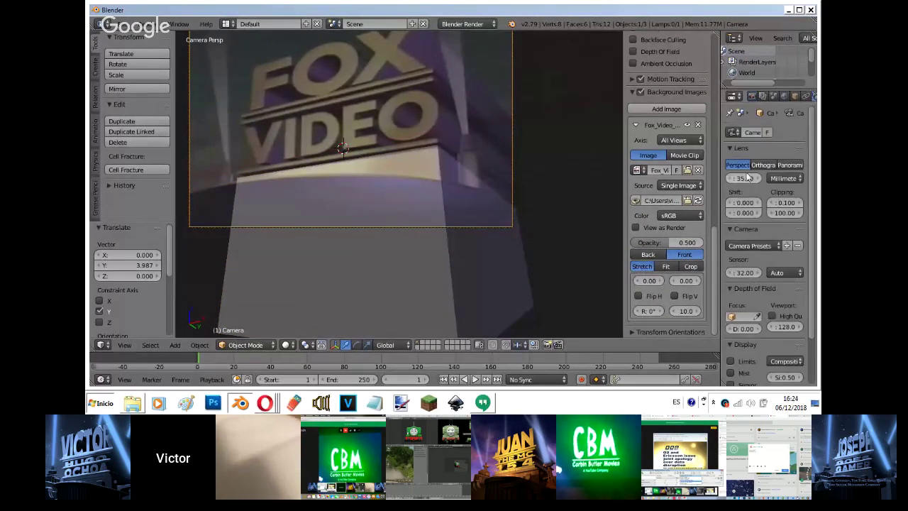
Try a 26.80 mm camera focal length and fly the camera forward toward the cube.
{"action": "left_click_drag", "start_coordinate": [746, 177], "coordinate": [323, 312]}
{"action": "key", "text": "shift+f"}
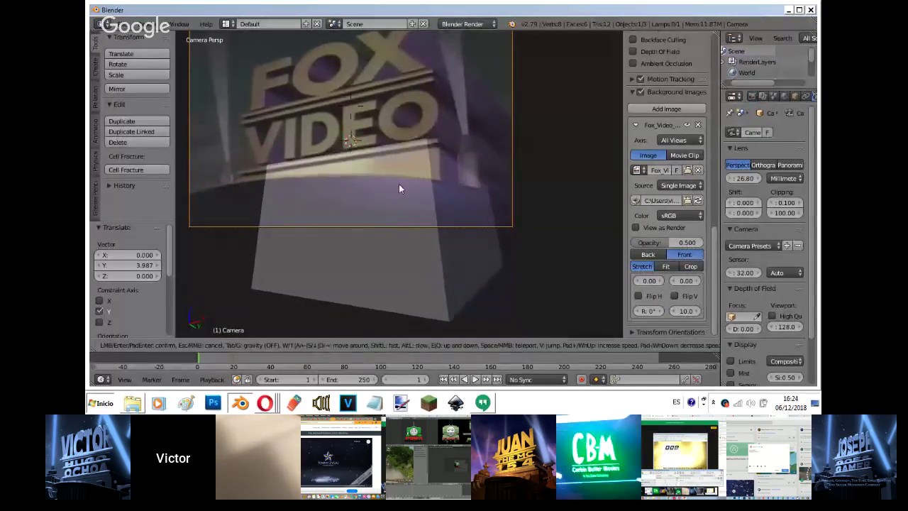
{"action": "key", "text": "w"}
{"action": "key", "text": "w"}
{"action": "key", "text": "w"}
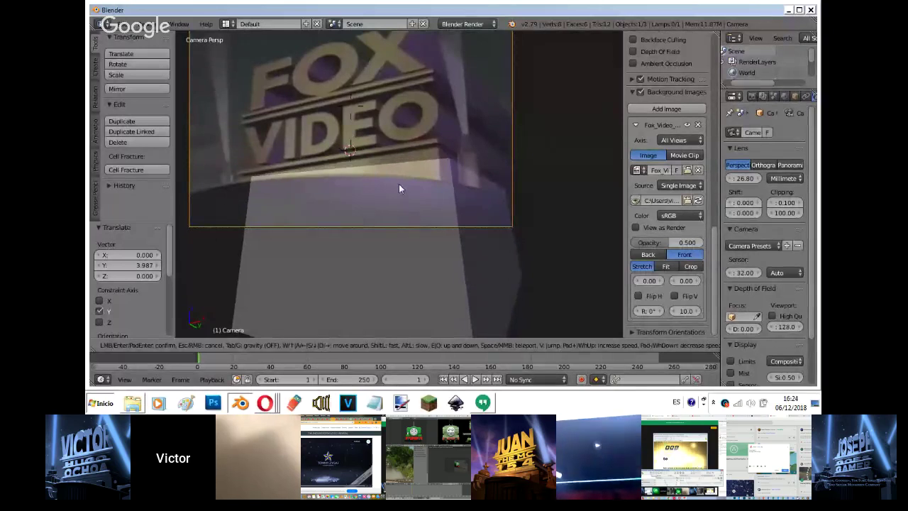
{"action": "key", "text": "Escape"}
Set the camera's focal length to 37.89 mm, then re-aim and move the camera to bring the cube back onto the reference base.
{"action": "left_click_drag", "start_coordinate": [737, 180], "coordinate": [605, 220]}
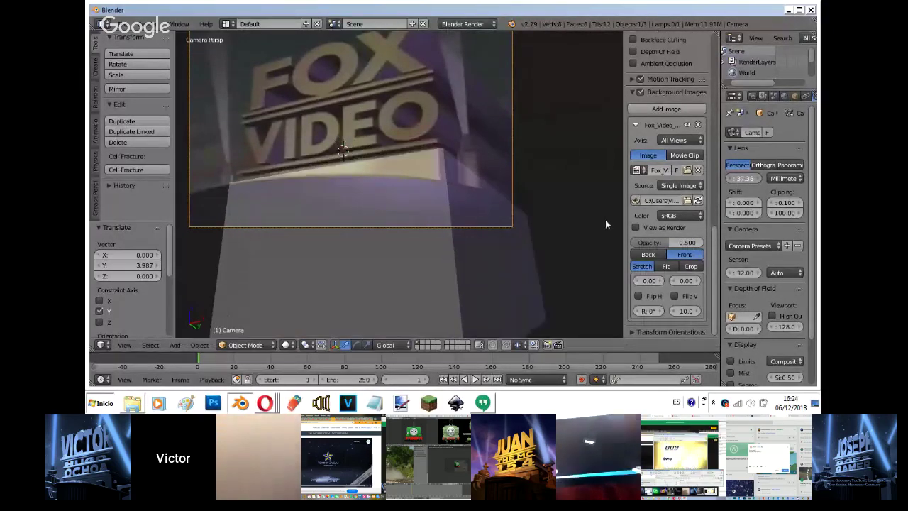
{"action": "key", "text": "shift+f"}
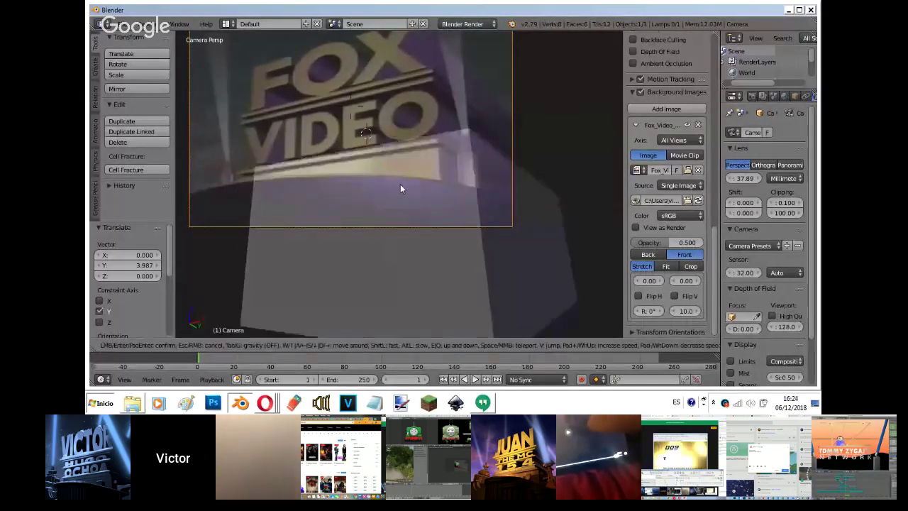
{"action": "left_click", "coordinate": [399, 184]}
{"action": "key", "text": "g"}
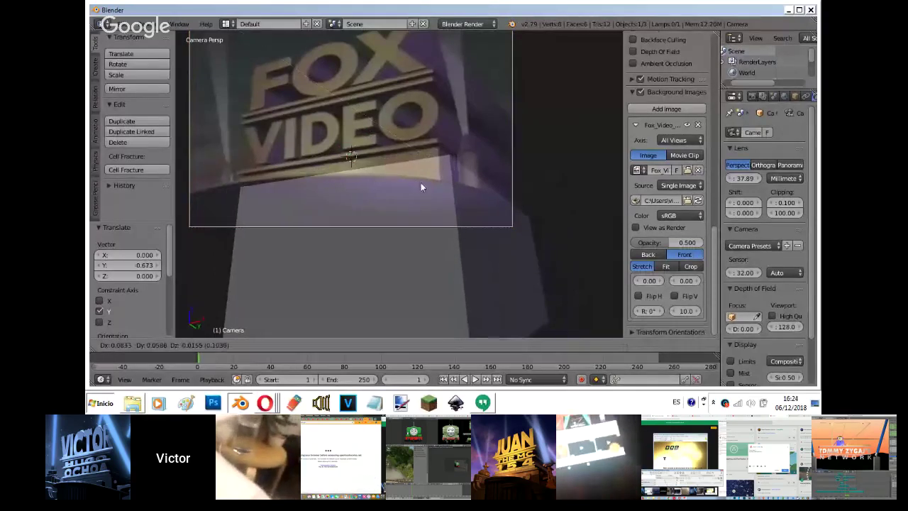
{"action": "left_click", "coordinate": [410, 201]}
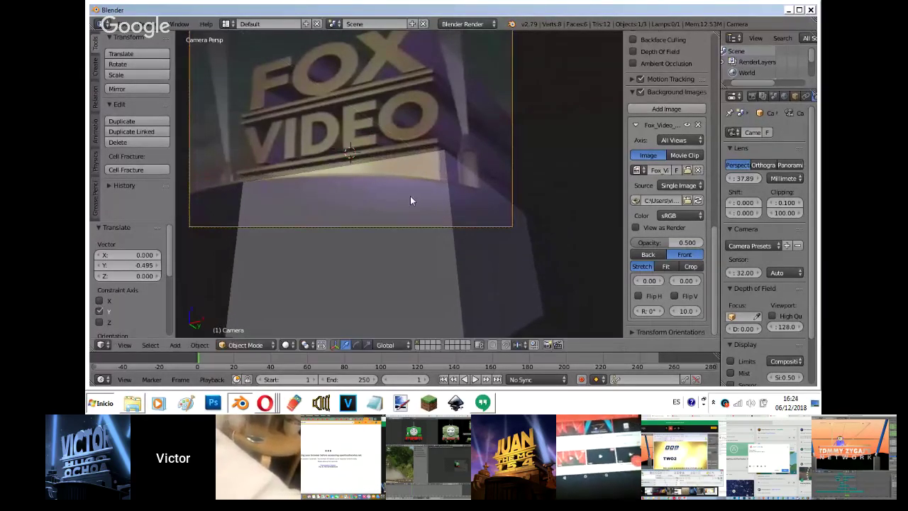
Fine-tune the camera's position and aim so the cube's upper front corner meets the corner of the reference base.
{"action": "key", "text": "g"}
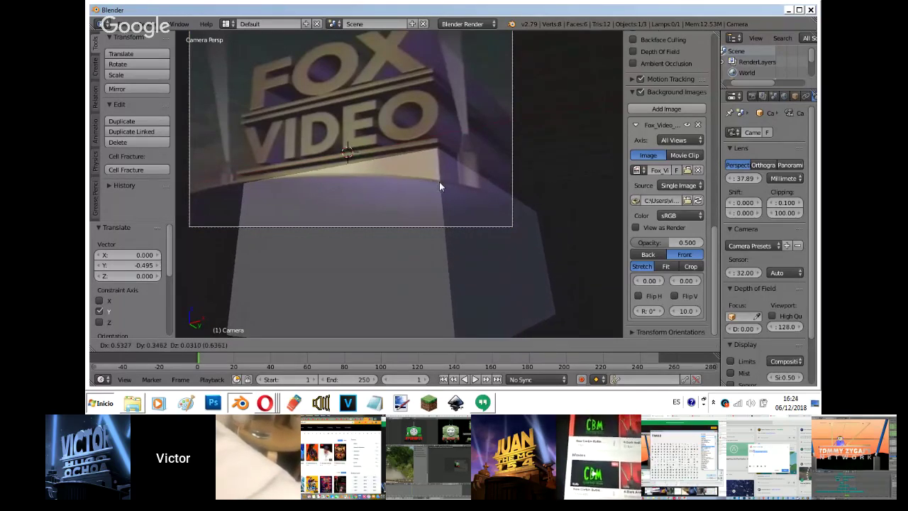
{"action": "left_click", "coordinate": [439, 182]}
{"action": "key", "text": "shift+f"}
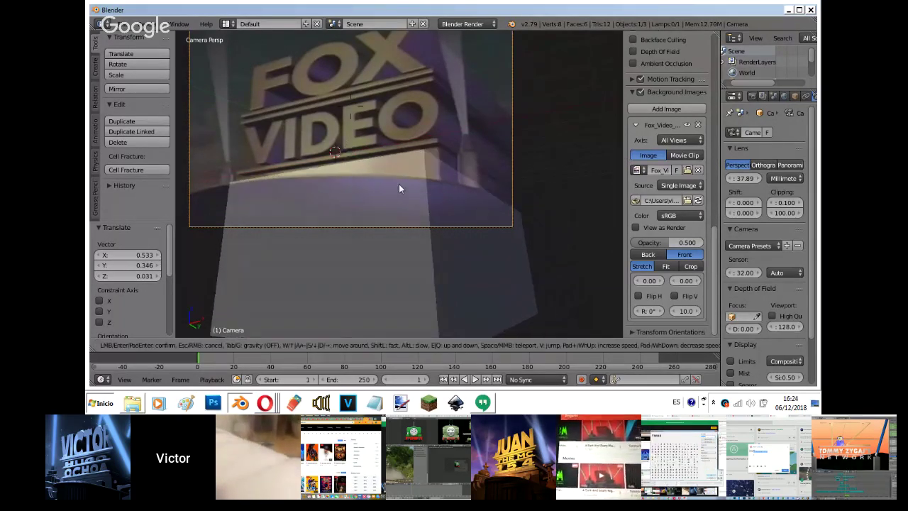
{"action": "left_click", "coordinate": [398, 184]}
{"action": "key", "text": "g"}
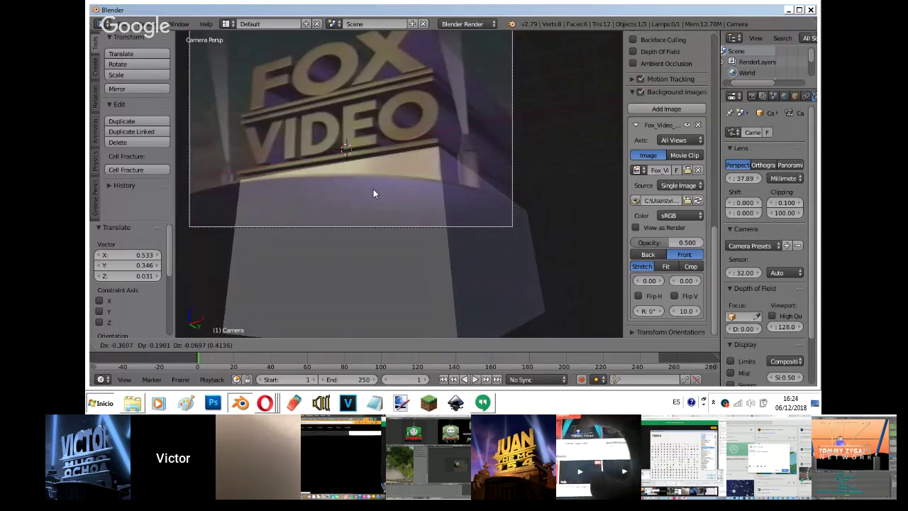
{"action": "left_click", "coordinate": [373, 189]}
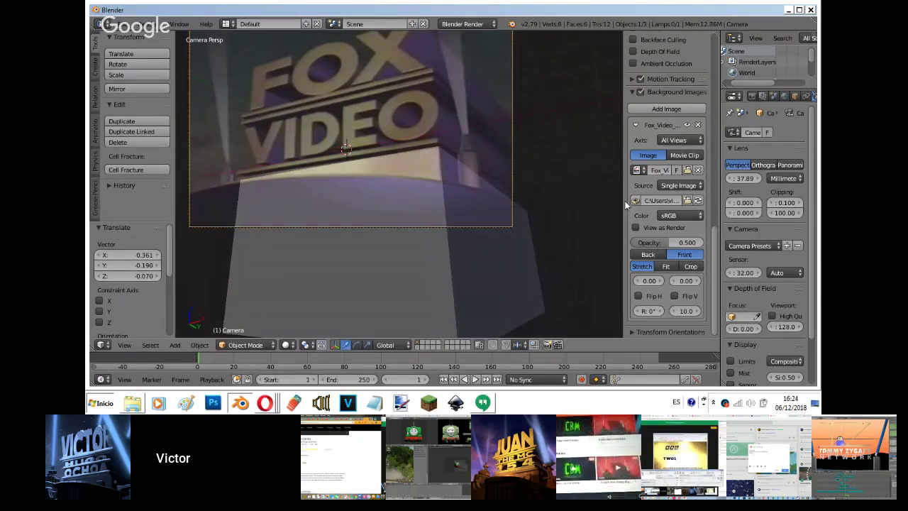
Set the focal length to 41.40 mm and shift the camera, including about -1.595 along Y, to realign the cube with the reference base.
{"action": "left_click_drag", "start_coordinate": [743, 178], "coordinate": [821, 182]}
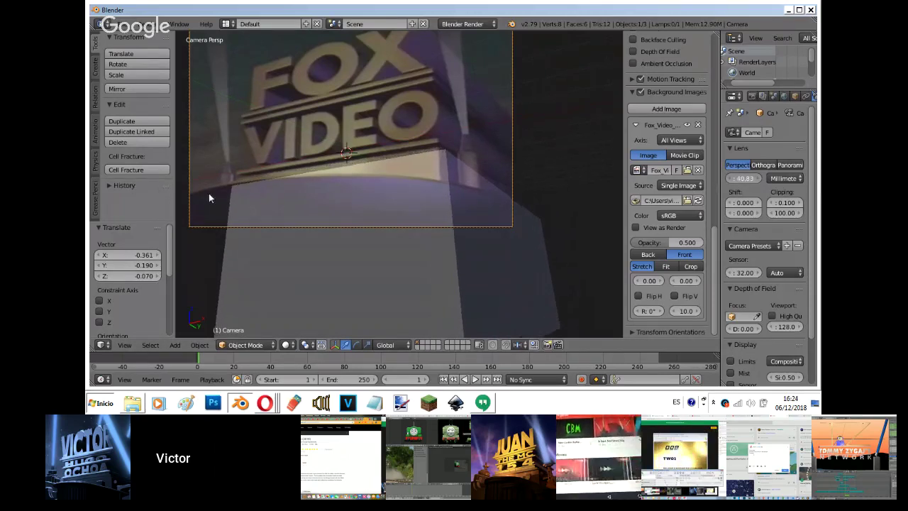
{"action": "key", "text": "shift+f"}
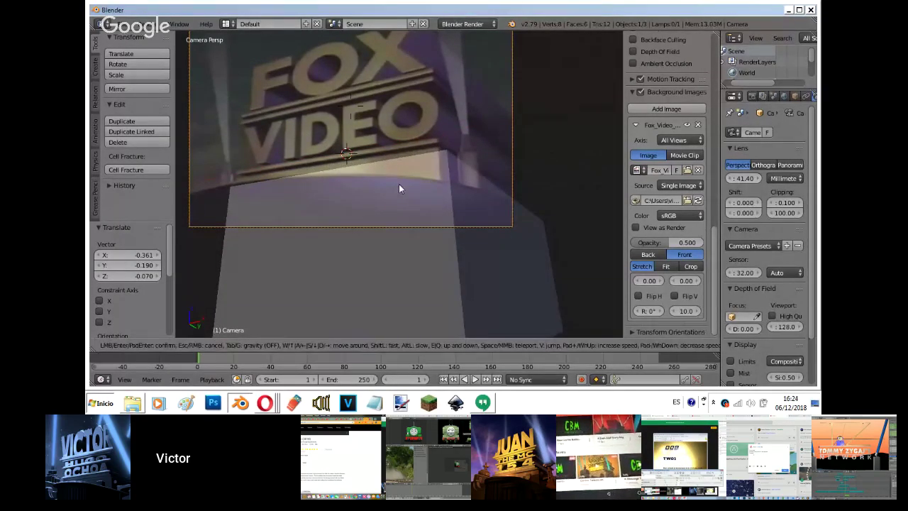
{"action": "left_click", "coordinate": [399, 188]}
{"action": "key", "text": "g"}
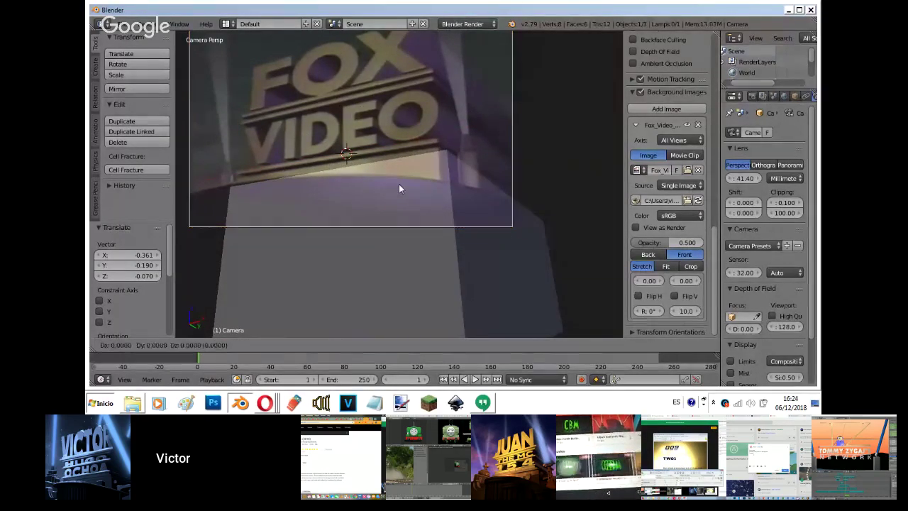
{"action": "key", "text": "y"}
{"action": "left_click", "coordinate": [329, 188]}
{"action": "key", "text": "g"}
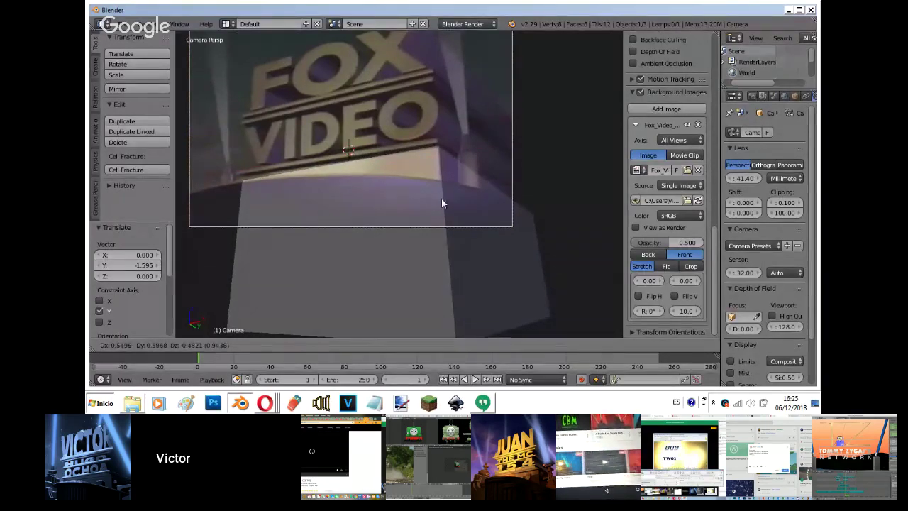
{"action": "left_click", "coordinate": [440, 202]}
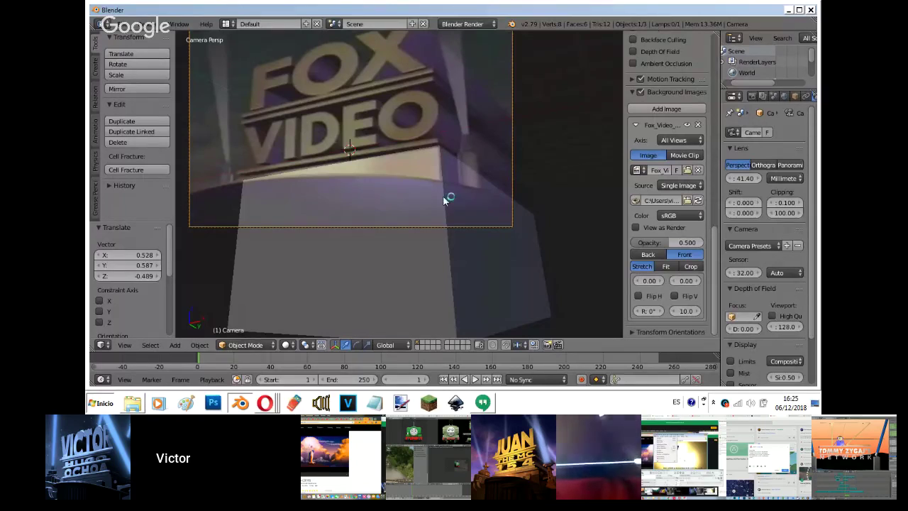
Scale the base cube by about 1.008 along X and nudge it along X to fit the reference base's width.
{"action": "right_click", "coordinate": [443, 198]}
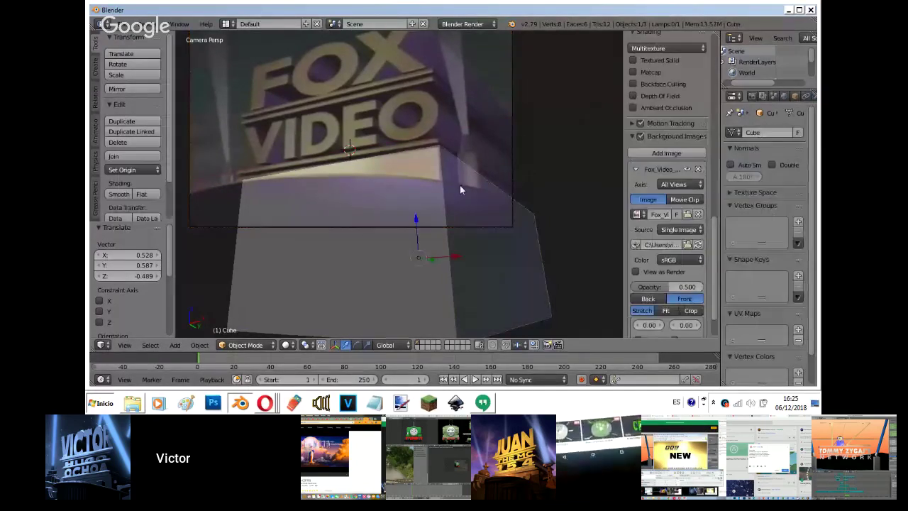
{"action": "key", "text": "s"}
{"action": "key", "text": "x"}
{"action": "left_click", "coordinate": [482, 150]}
{"action": "key", "text": "g"}
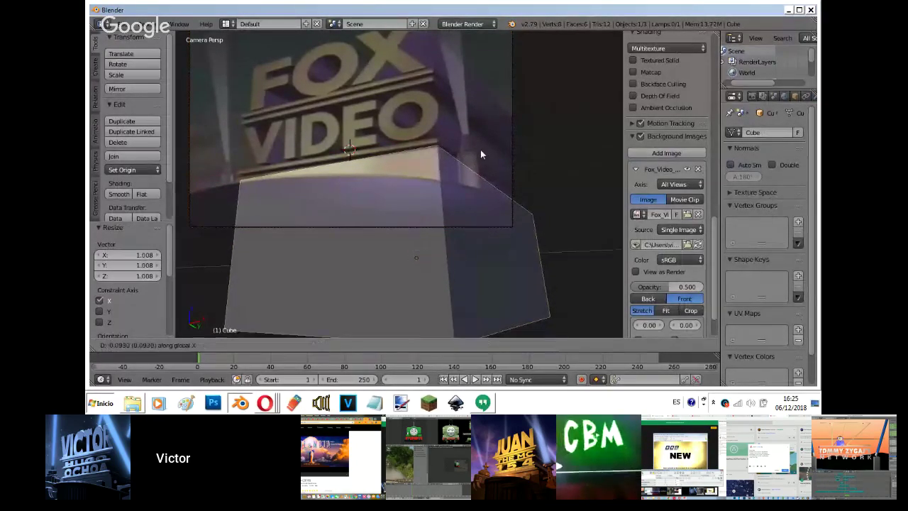
{"action": "left_click", "coordinate": [480, 150]}
Duplicate the base cube in place, flatten the copy along Z and move it up to the cube's upper edge.
{"action": "key", "text": "shift+d"}
{"action": "right_click", "coordinate": [479, 131]}
{"action": "key", "text": "g"}
{"action": "key", "text": "z"}
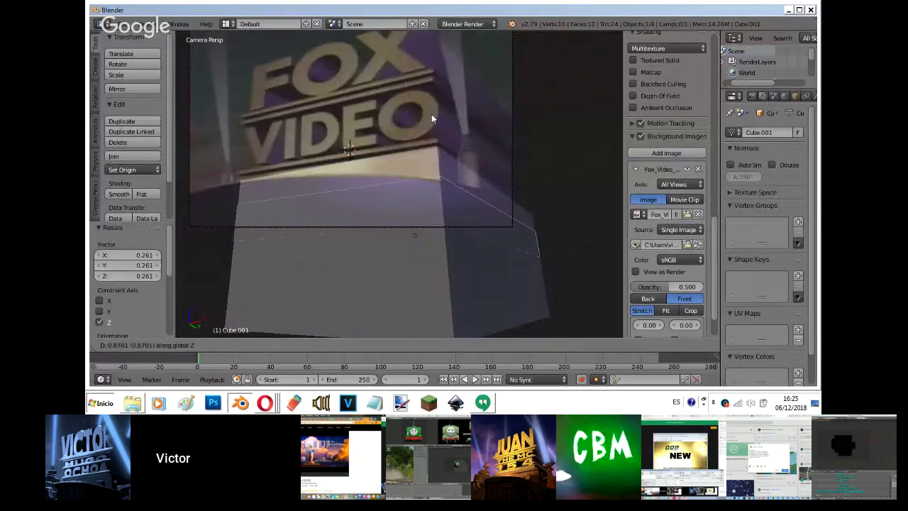
{"action": "left_click", "coordinate": [427, 47]}
{"action": "key", "text": "g"}
{"action": "key", "text": "z"}
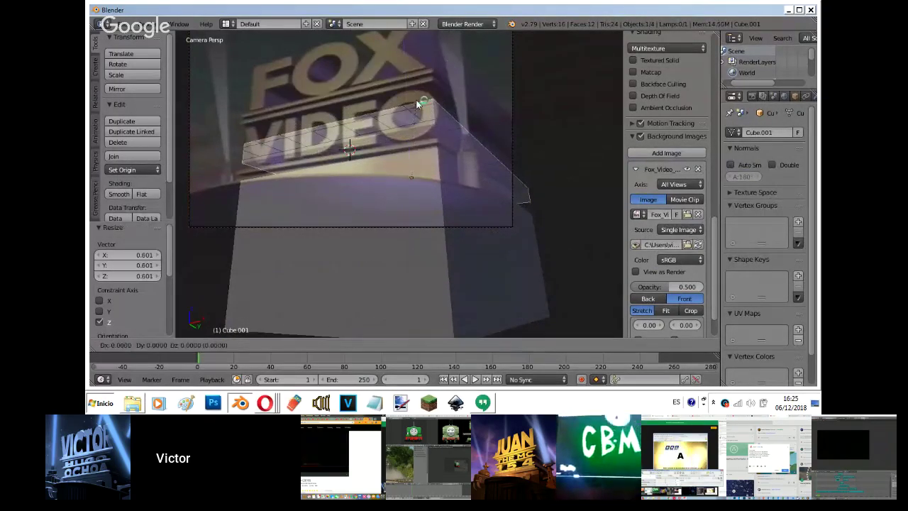
{"action": "left_click", "coordinate": [422, 115]}
Scale the copied slab by about 0.246 along Z and raise it to the reference bar below VIDEO.
{"action": "key", "text": "s"}
{"action": "key", "text": "z"}
{"action": "left_click", "coordinate": [412, 145]}
{"action": "key", "text": "g"}
{"action": "key", "text": "z"}
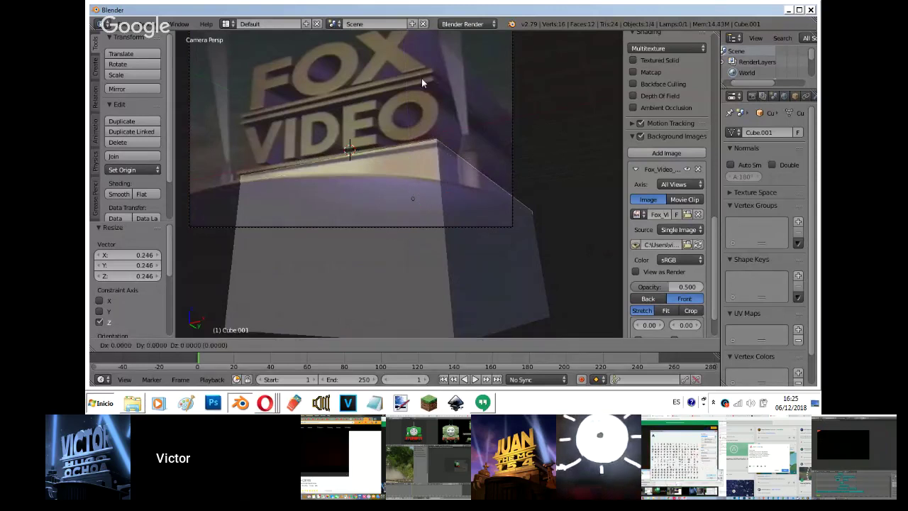
{"action": "left_click", "coordinate": [423, 76]}
Thin the slab by about 0.688 along Z and move it up about 0.023 to fit the reference bar.
{"action": "key", "text": "s"}
{"action": "key", "text": "z"}
{"action": "left_click", "coordinate": [424, 114]}
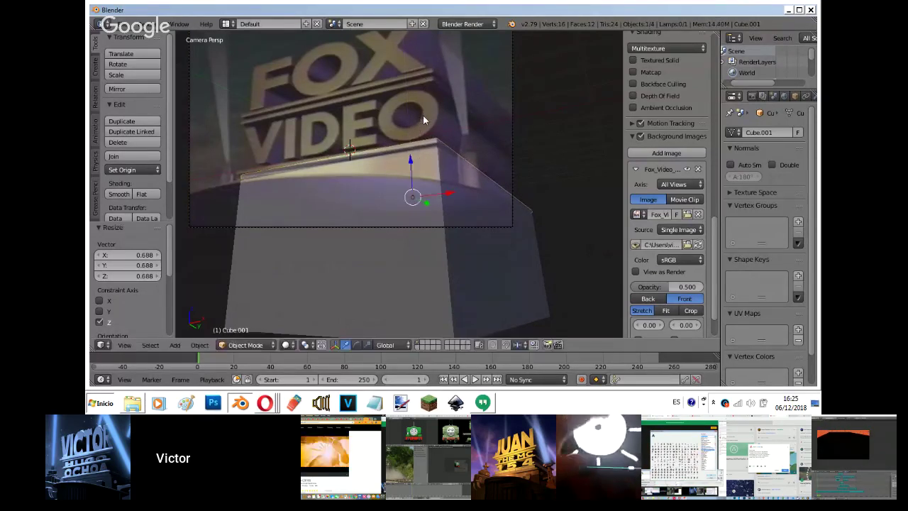
{"action": "key", "text": "g"}
{"action": "key", "text": "z"}
{"action": "left_click", "coordinate": [422, 114]}
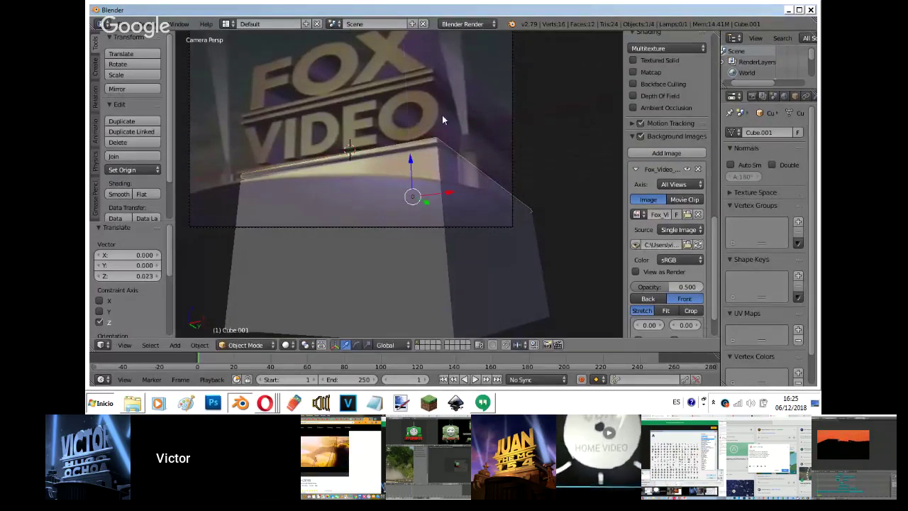
Select the camera and fly it slightly to refine how the cube and slab line up with the reference base.
{"action": "key", "text": "shift+f"}
{"action": "key", "text": "Escape"}
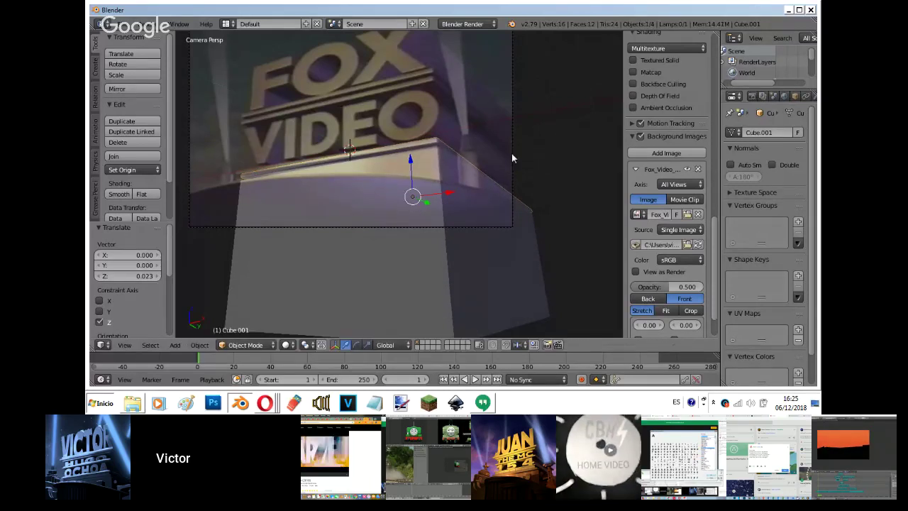
{"action": "right_click", "coordinate": [511, 153]}
{"action": "key", "text": "shift+f"}
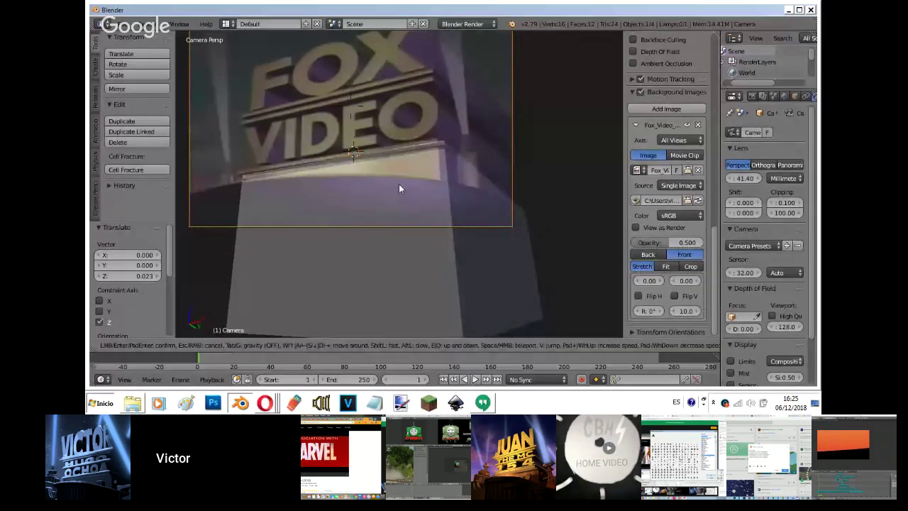
{"action": "key", "text": "q"}
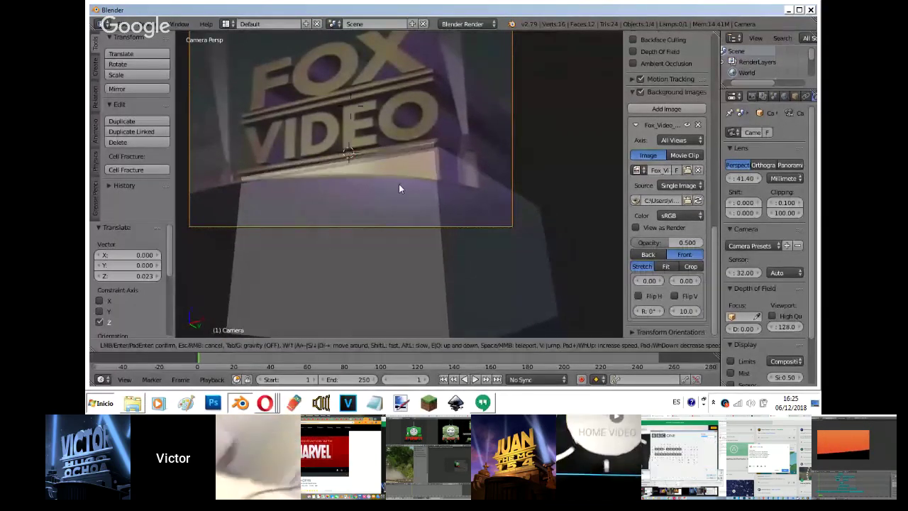
{"action": "key", "text": "s"}
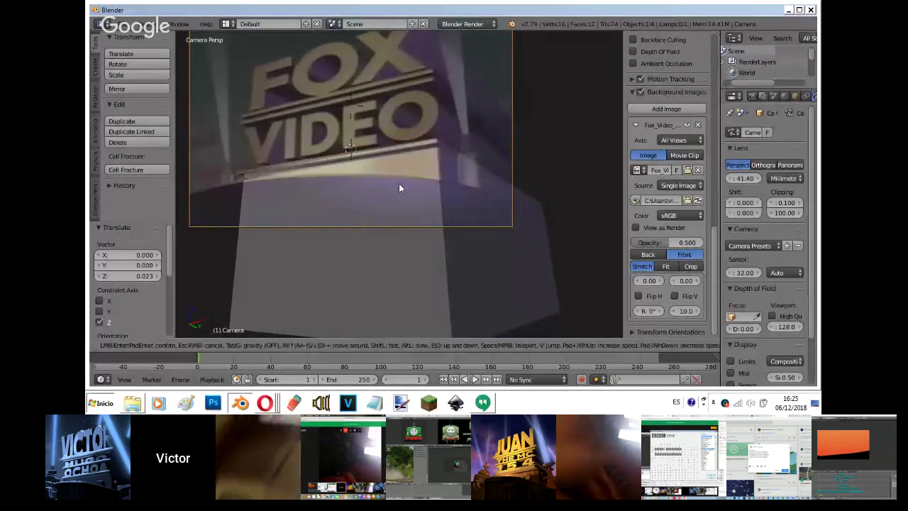
{"action": "key", "text": "d"}
{"action": "left_click", "coordinate": [398, 188]}
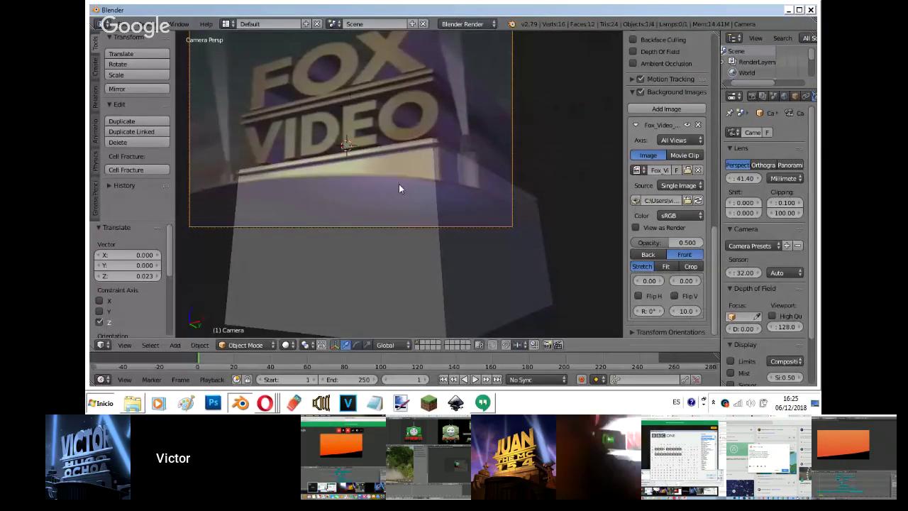
Nudge the base cube and slab together onto the reference and scale both by about 1.029 along X.
{"action": "right_click", "coordinate": [454, 187]}
{"action": "key", "text": "g"}
{"action": "left_click", "coordinate": [459, 122]}
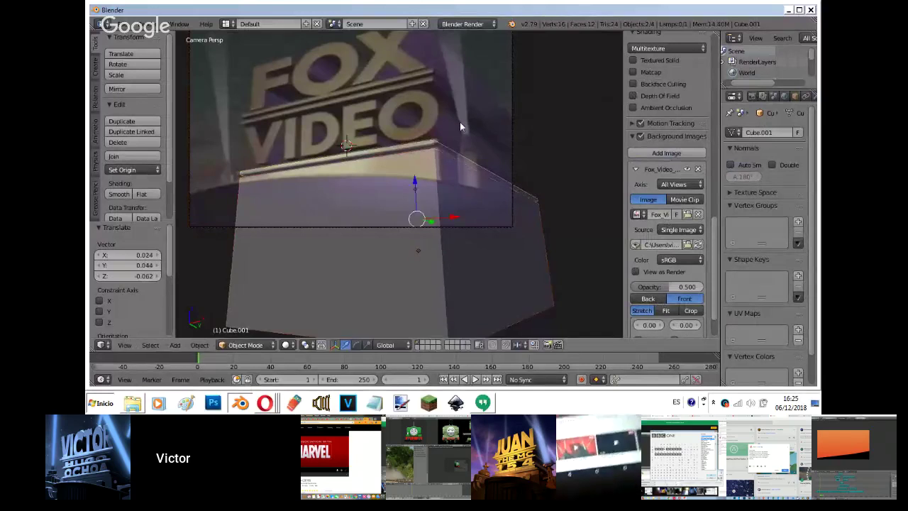
{"action": "key", "text": "g"}
{"action": "left_click", "coordinate": [461, 120]}
{"action": "key", "text": "s"}
{"action": "key", "text": "x"}
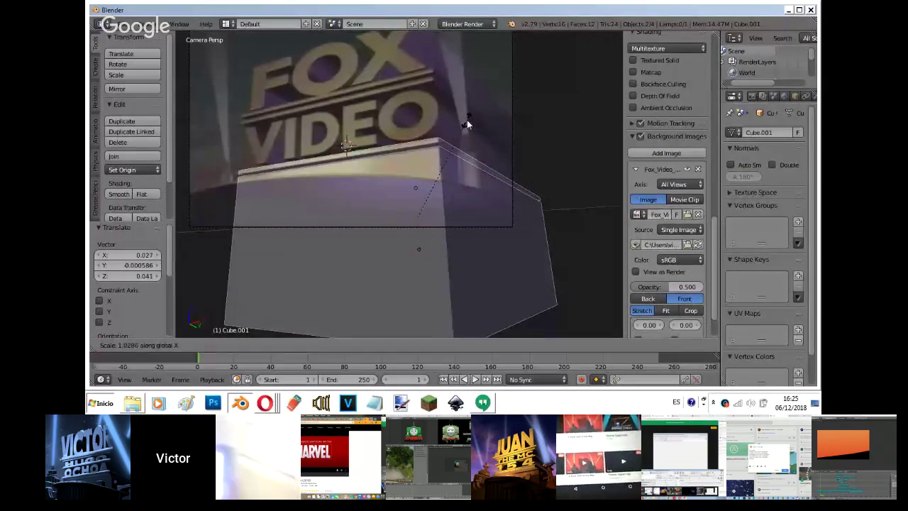
{"action": "left_click", "coordinate": [467, 122]}
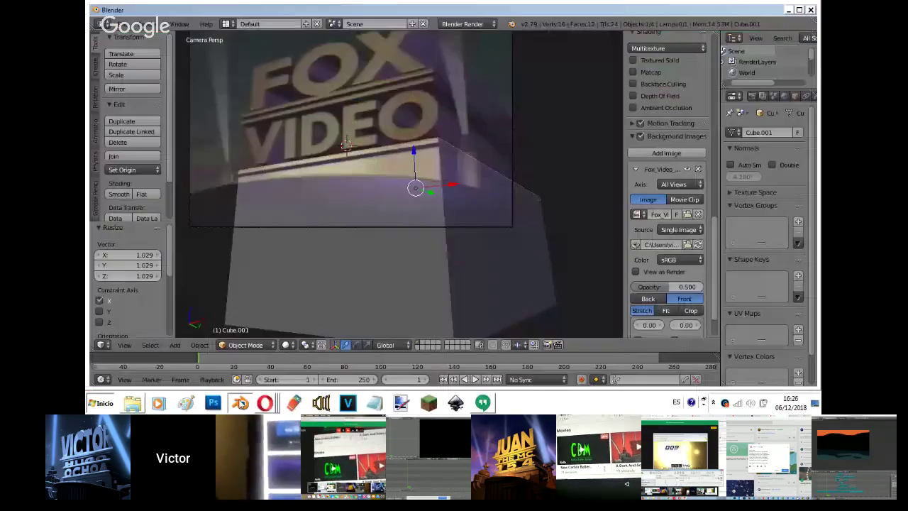
Duplicate the thin slab below VIDEO and raise the copy about 1.76 along Z to the reference bars under FOX.
{"action": "left_click", "coordinate": [240, 403]}
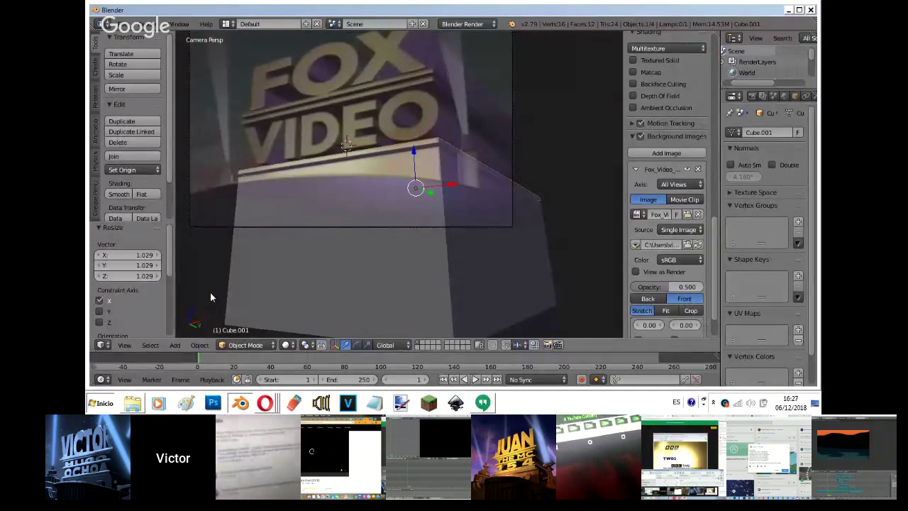
{"action": "key", "text": "shift+d"}
{"action": "key", "text": "z"}
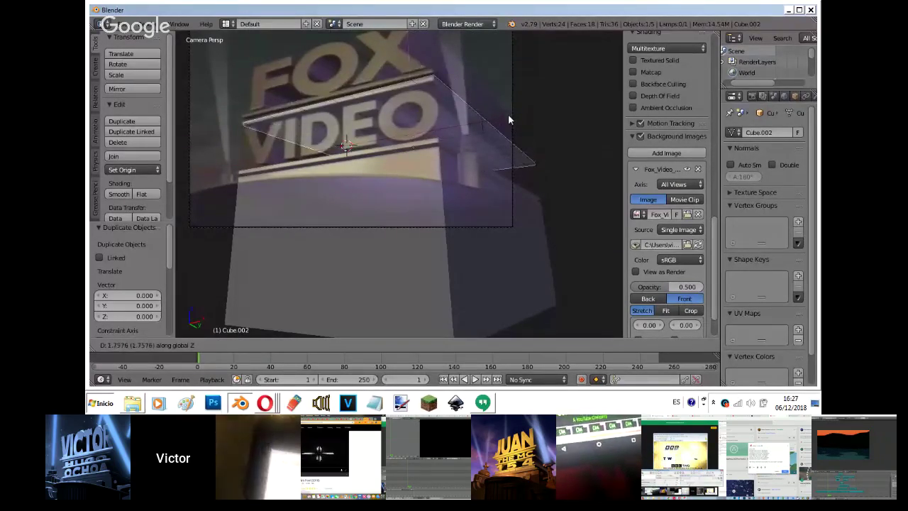
{"action": "left_click", "coordinate": [508, 114]}
Duplicate the raised slab, move the copy up 0.25 along Z to the upper bar, and check the slabs without the background image.
{"action": "key", "text": "shift+d"}
{"action": "right_click", "coordinate": [442, 119]}
{"action": "key", "text": "g"}
{"action": "key", "text": "z"}
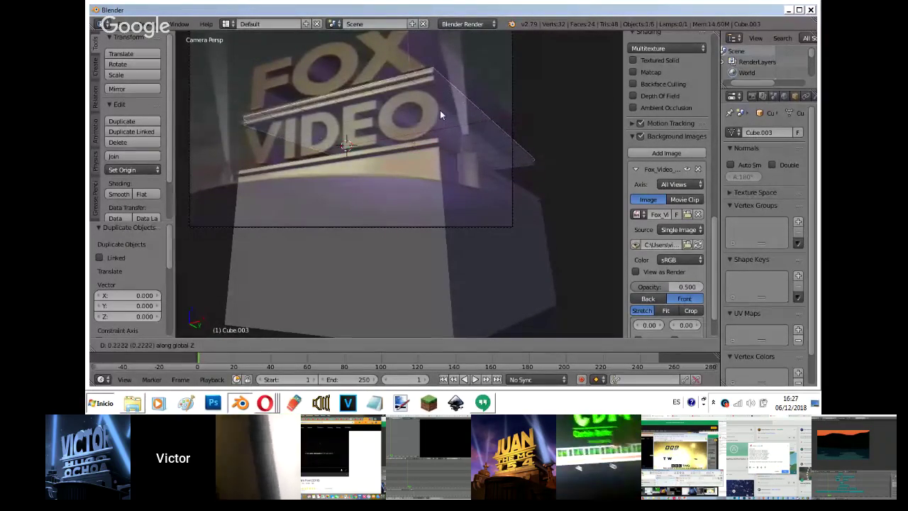
{"action": "left_click", "coordinate": [438, 109]}
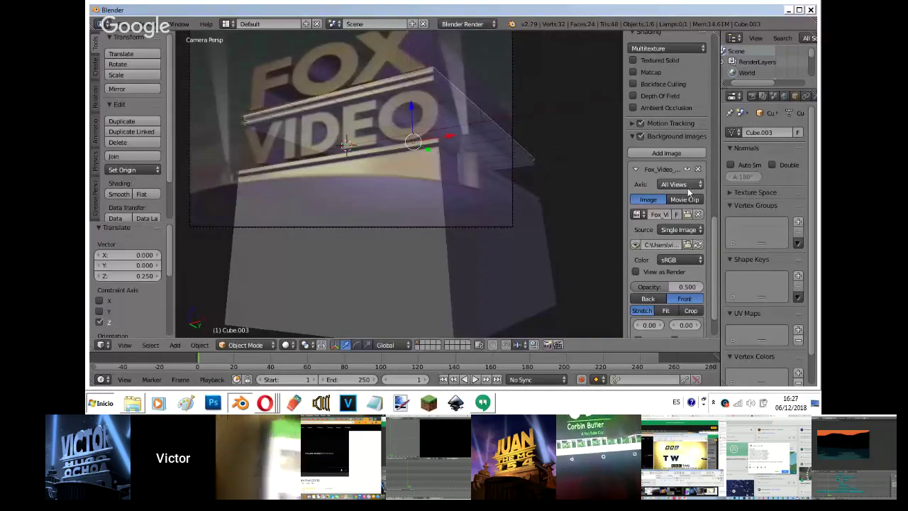
{"action": "left_click", "coordinate": [643, 134]}
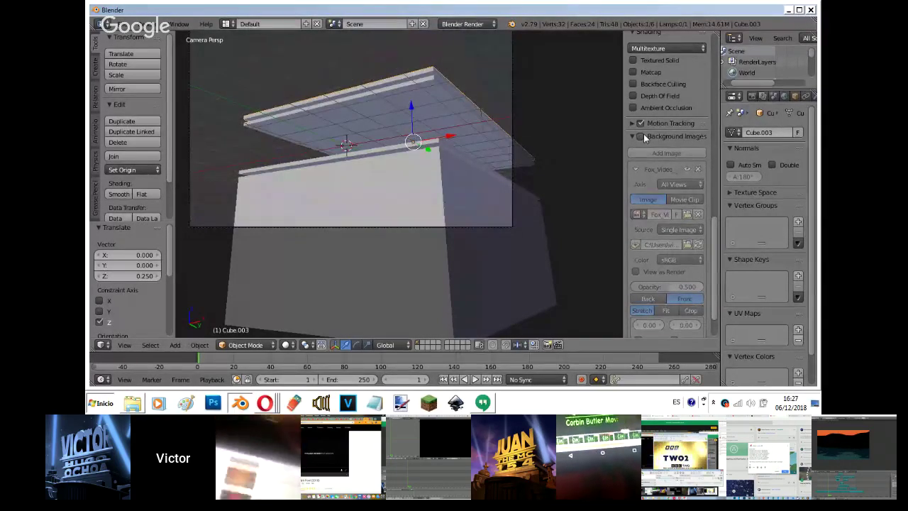
{"action": "left_click", "coordinate": [643, 134]}
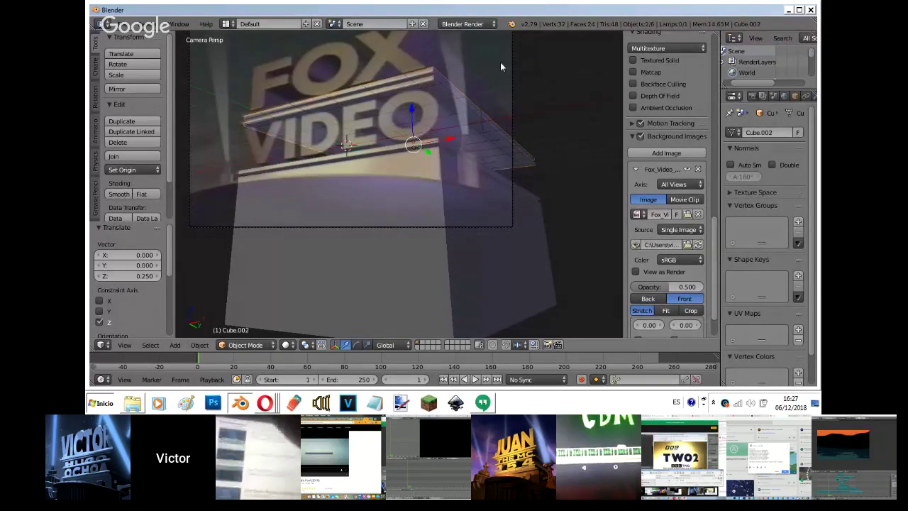
{"action": "key", "text": "s"}
{"action": "key", "text": "x"}
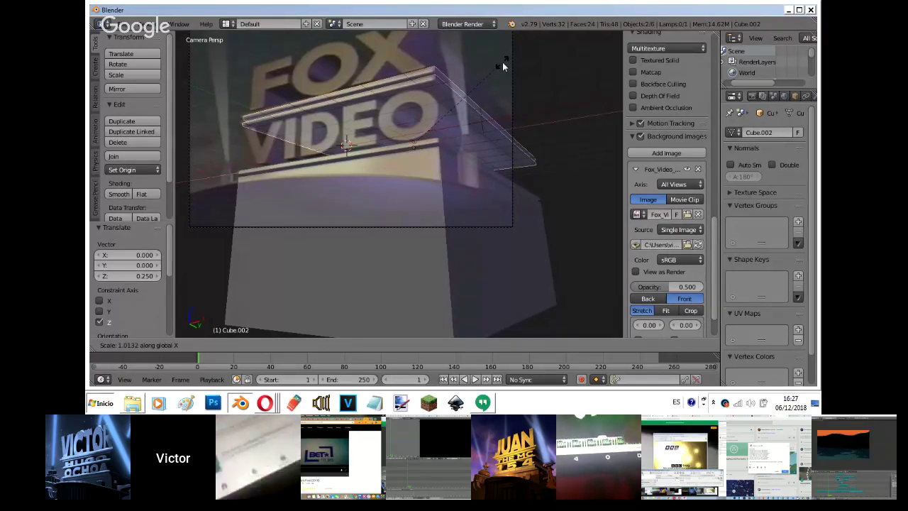
{"action": "key", "text": "Escape"}
Fly the camera slightly to refine the alignment, and shift the base cube and all three slabs together by -0.049 along X.
{"action": "key", "text": "shift+f"}
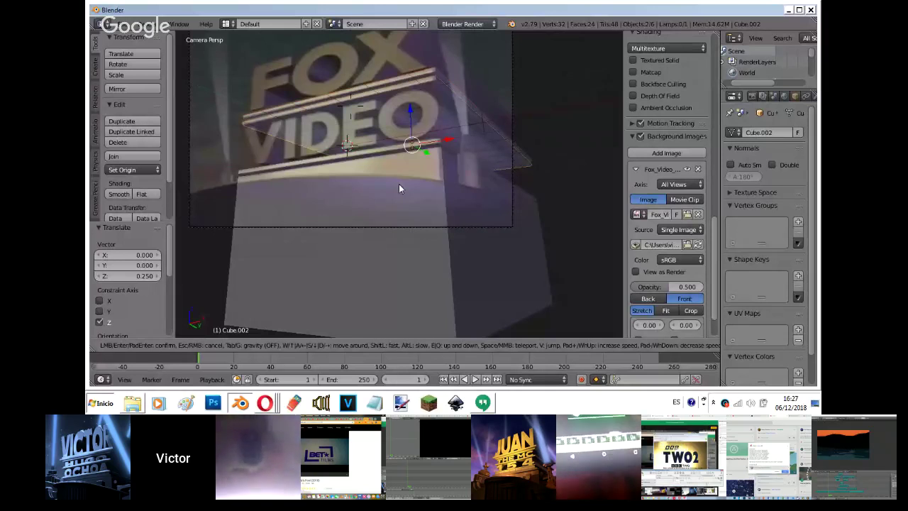
{"action": "key", "text": "Escape"}
{"action": "key", "text": "b"}
{"action": "left_click_drag", "start_coordinate": [391, 97], "coordinate": [427, 177]}
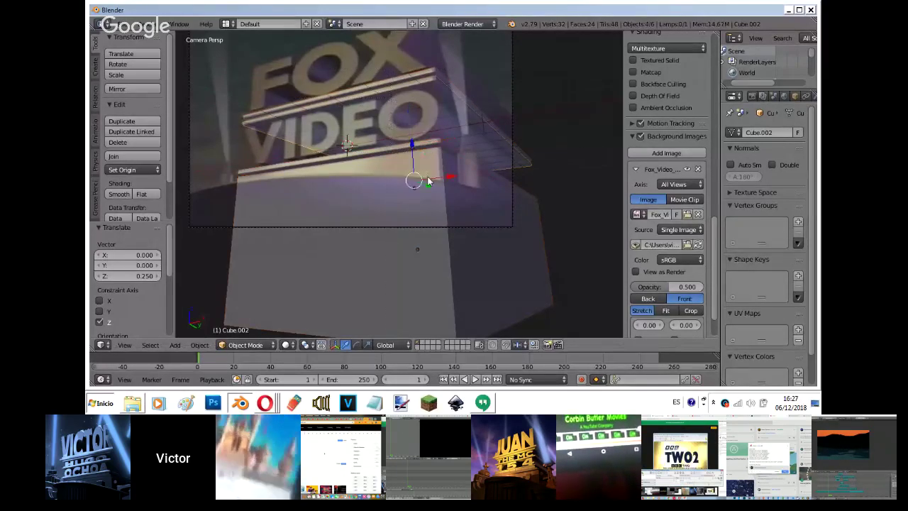
{"action": "key", "text": "g"}
{"action": "key", "text": "x"}
{"action": "left_click", "coordinate": [451, 149]}
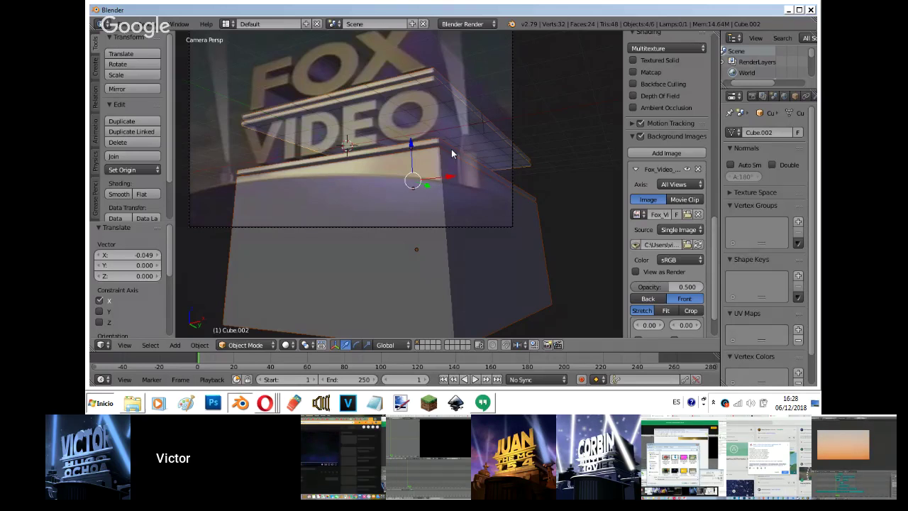
Add a text object in front view and move it about -0.939 along X and 0.376 along Z.
{"action": "key", "text": "KP_1"}
{"action": "scroll", "coordinate": [451, 149], "scroll_direction": "up", "scroll_amount": 5}
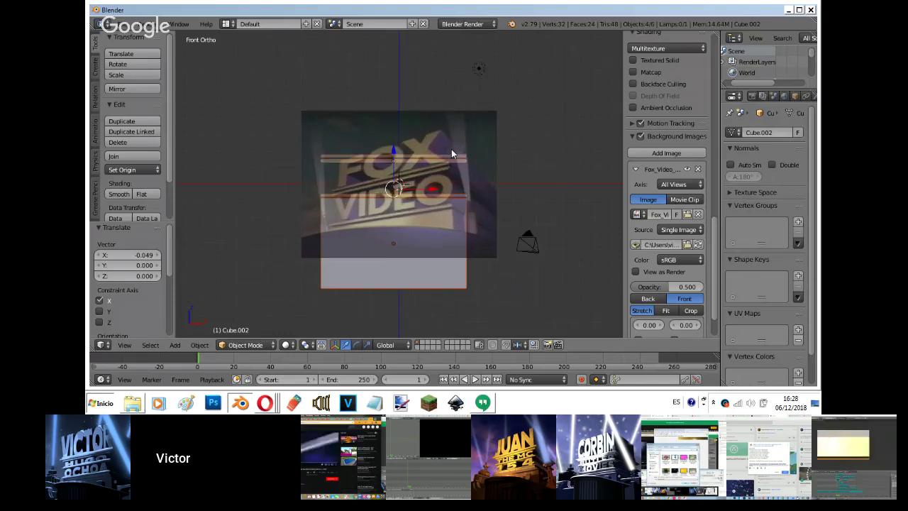
{"action": "key", "text": "shift+a"}
{"action": "left_click", "coordinate": [422, 193]}
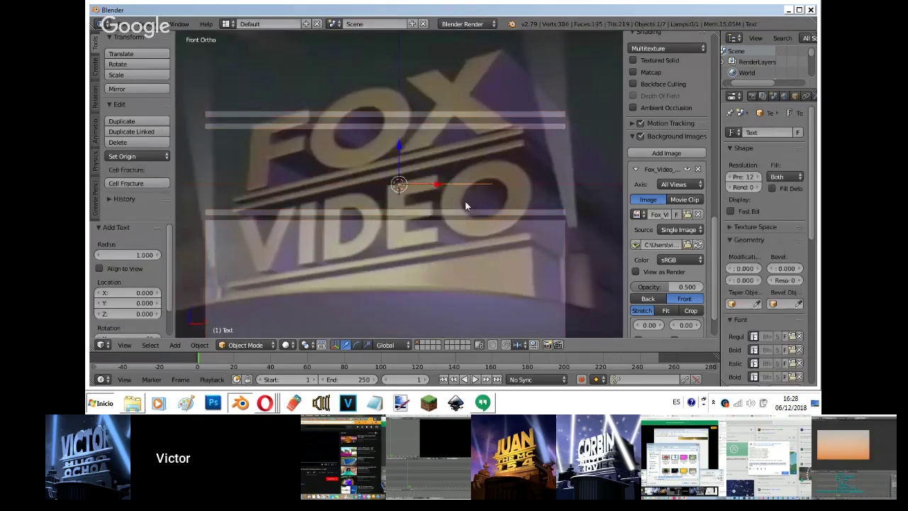
{"action": "key", "text": "g"}
{"action": "left_click", "coordinate": [419, 183]}
Rotate the text object 90° in the right side view to stand it upright.
{"action": "key", "text": "KP_3"}
{"action": "key", "text": "r"}
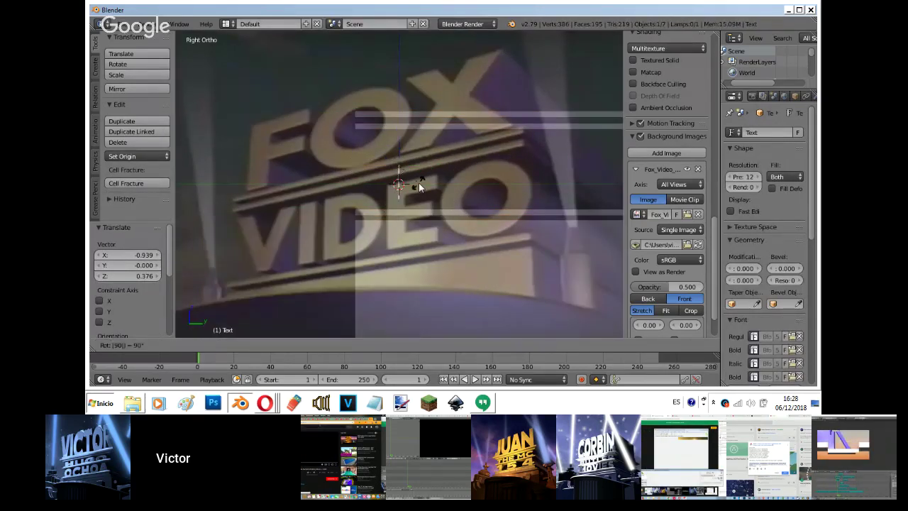
{"action": "key", "text": "9"}
{"action": "key", "text": "0"}
{"action": "key", "text": "Return"}
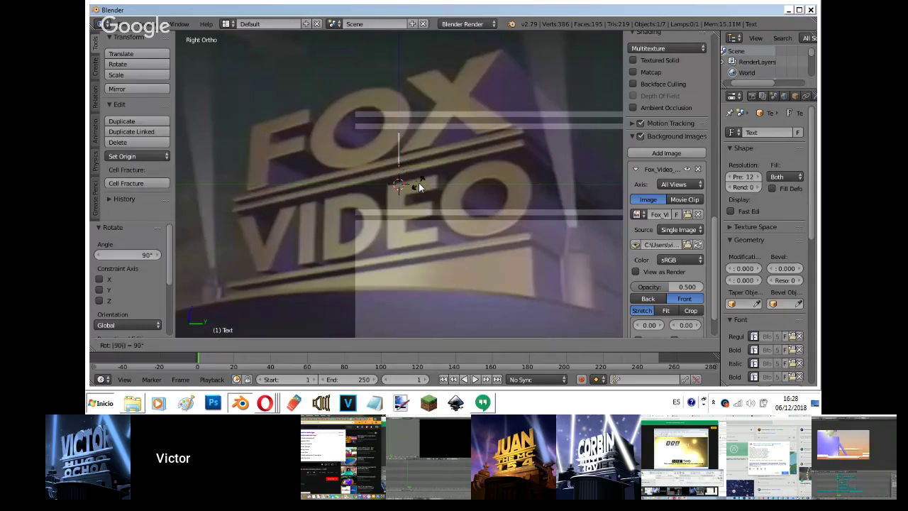
Replace the text object's default text with the logo's lettering while looking through the camera.
{"action": "key", "text": "KP_0"}
{"action": "key", "text": "Tab"}
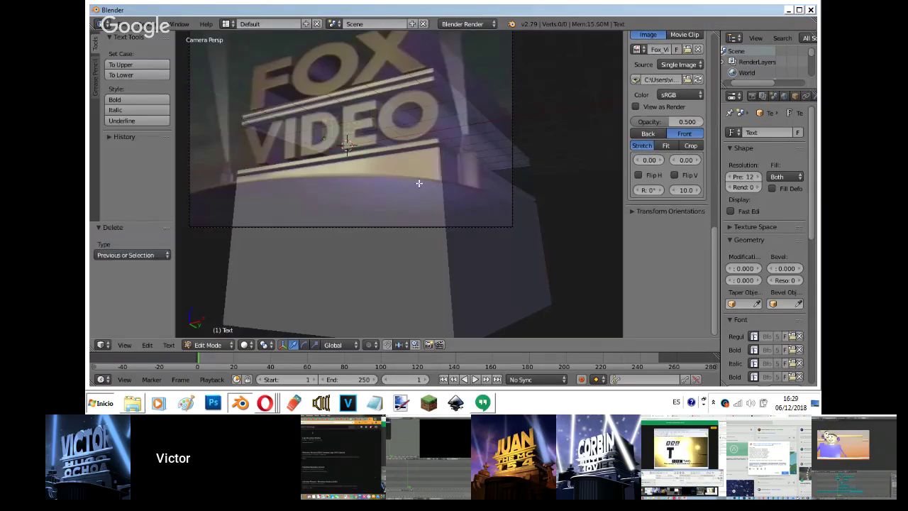
{"action": "key", "text": "Tab"}
{"action": "key", "text": "Tab"}
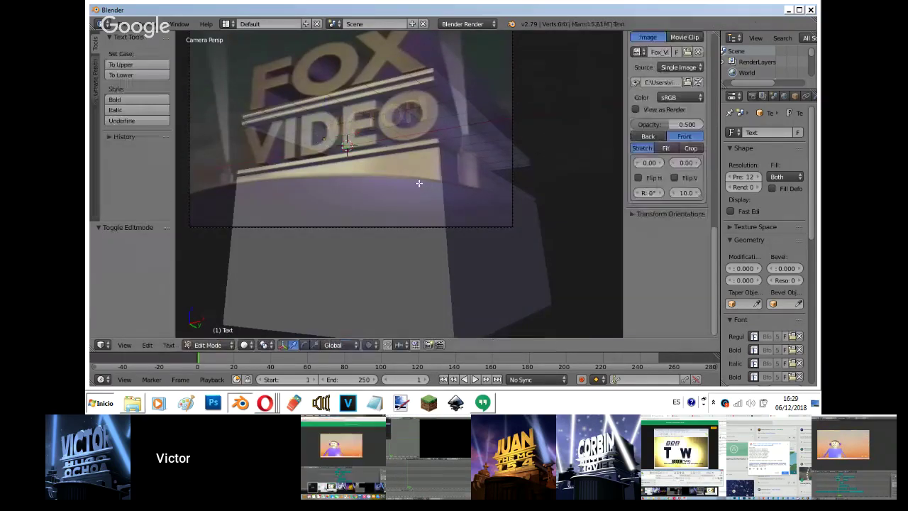
{"action": "key", "text": "BackSpace"}
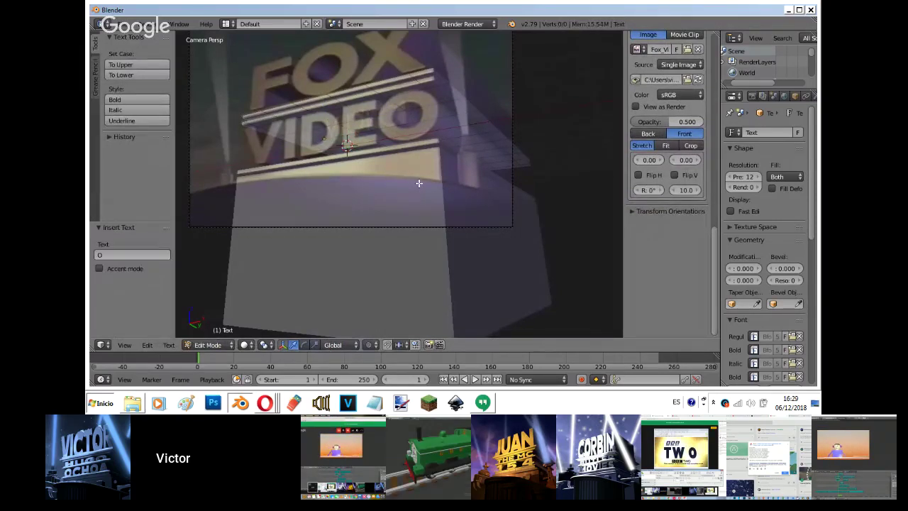
{"action": "key", "text": "Tab"}
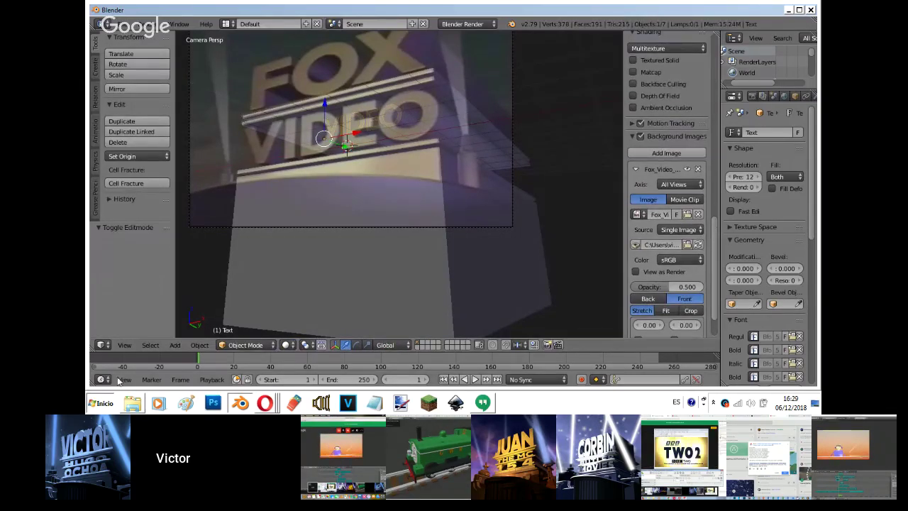
Switch to Opera, open the live stream's YouTube page and post "i will NOT give up" in its chat.
{"action": "mouse_move", "coordinate": [264, 402]}
{"action": "left_click", "coordinate": [229, 351]}
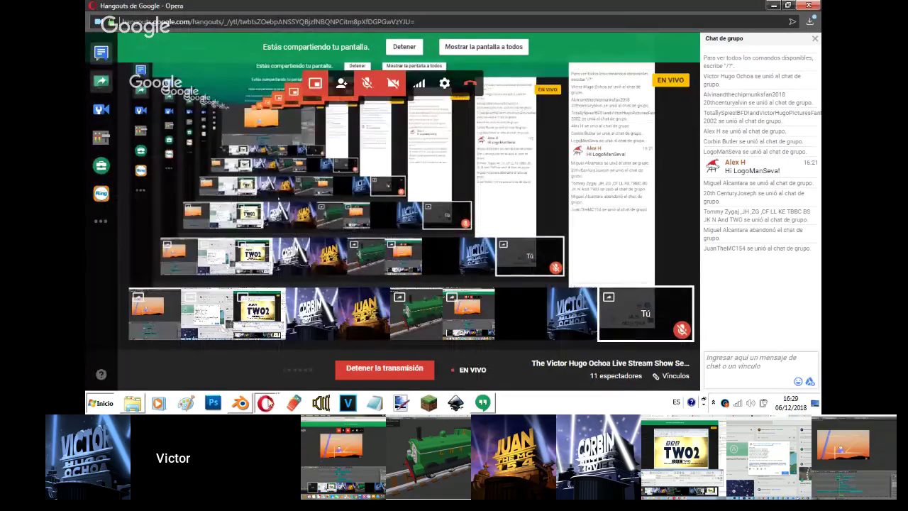
{"action": "mouse_move", "coordinate": [265, 402]}
{"action": "left_click", "coordinate": [270, 365]}
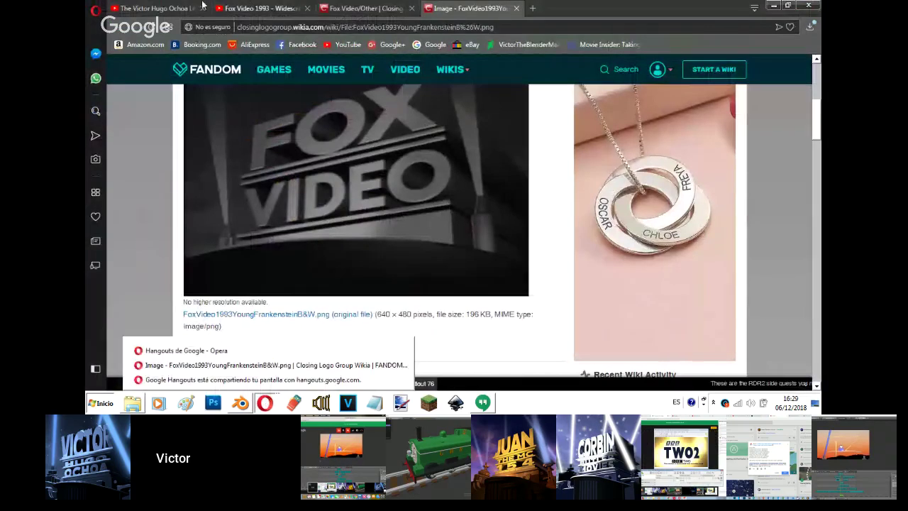
{"action": "left_click", "coordinate": [152, 8]}
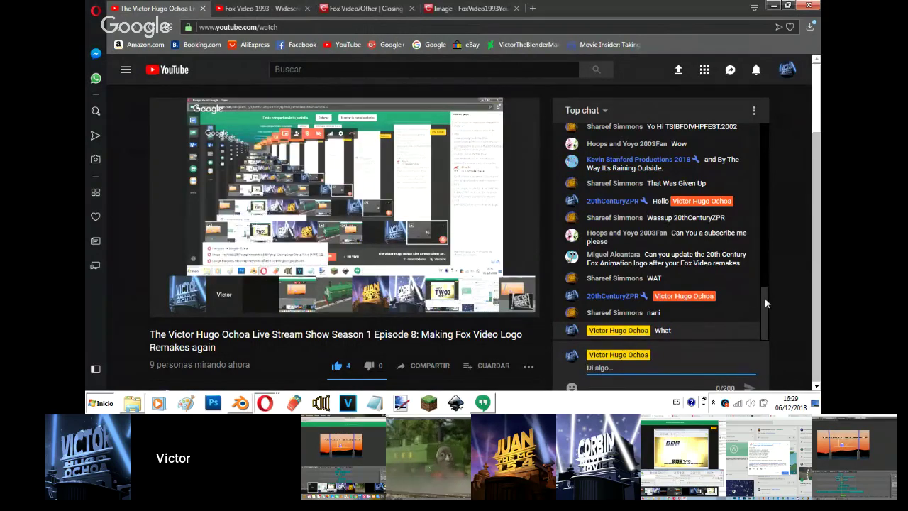
{"action": "left_click_drag", "start_coordinate": [765, 298], "coordinate": [762, 286]}
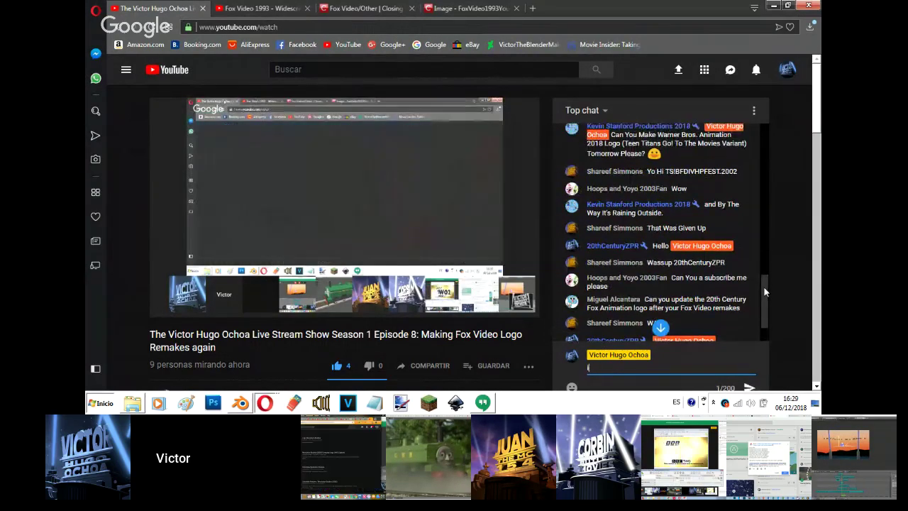
{"action": "type", "text": "i will NOT give u"}
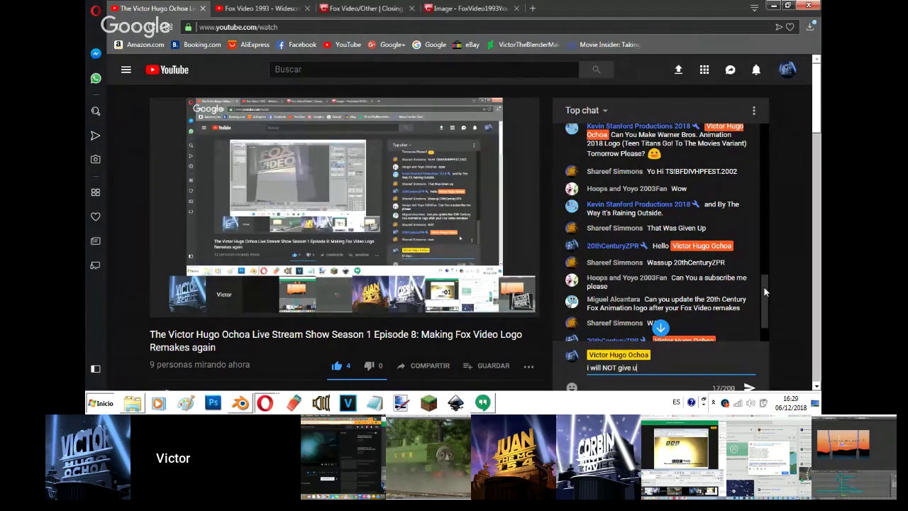
{"action": "key", "text": "Return"}
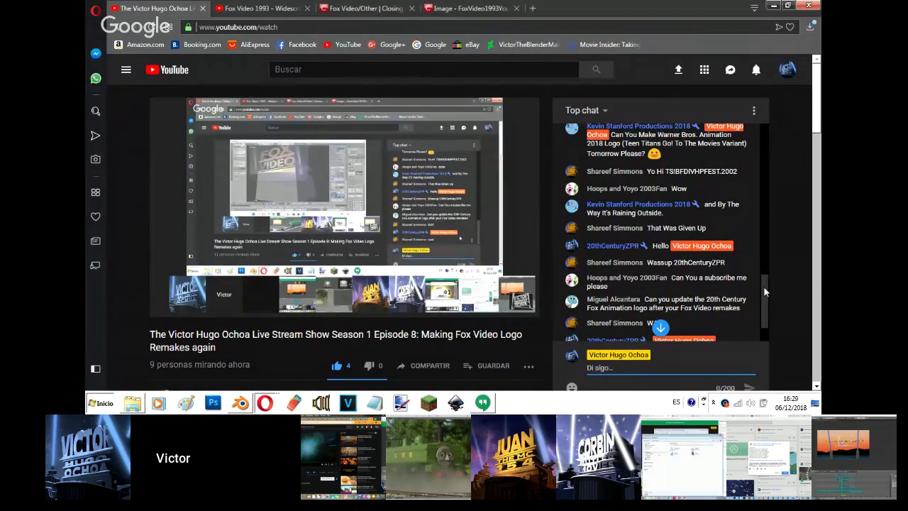
{"action": "left_click", "coordinate": [660, 328]}
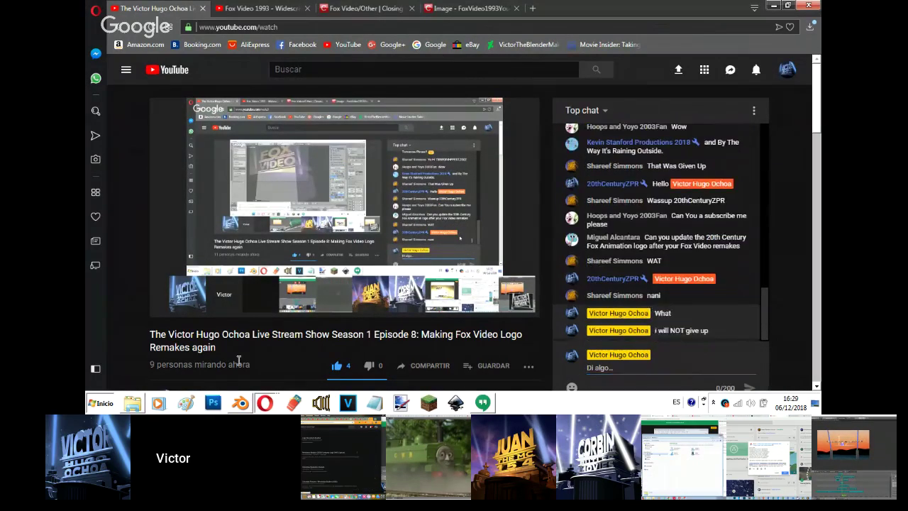
Switch back to Blender and set the text's horizontal alignment to Center.
{"action": "key", "text": "alt+Tab"}
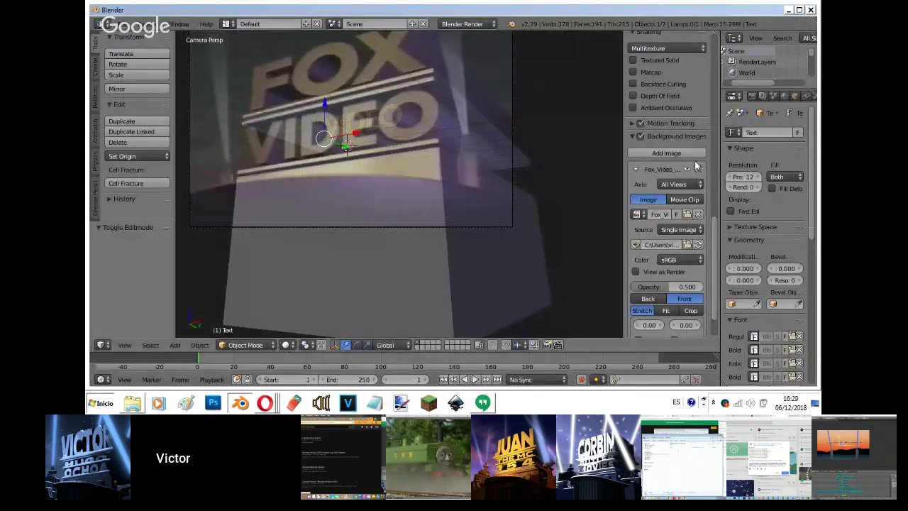
{"action": "scroll", "coordinate": [807, 256], "scroll_direction": "down", "scroll_amount": 6}
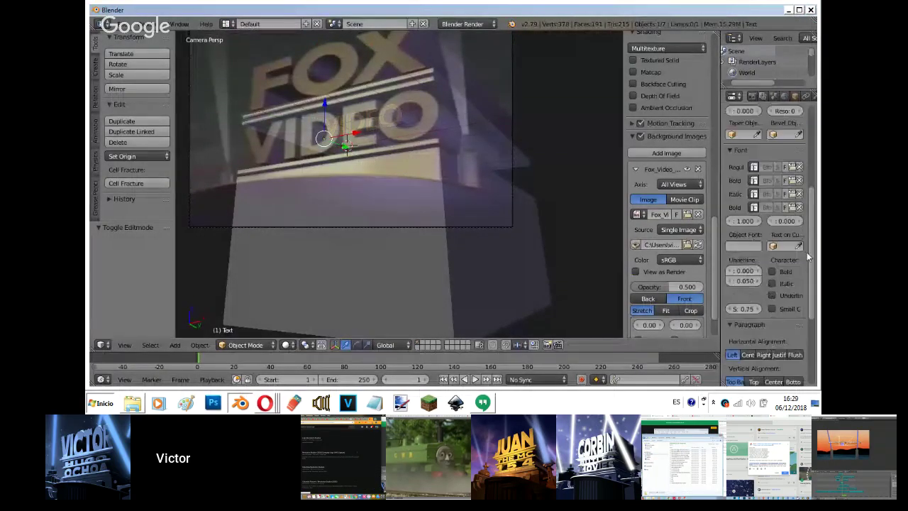
{"action": "left_click", "coordinate": [749, 355]}
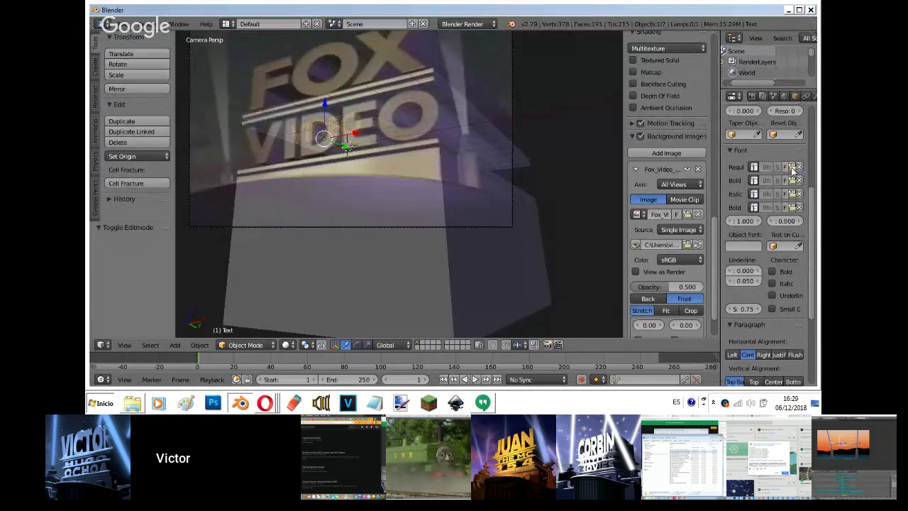
Load the gotham-bold font from the Downloads fonts folder as the text's regular font, browsing the fonts as thumbnail previews.
{"action": "left_click", "coordinate": [791, 167]}
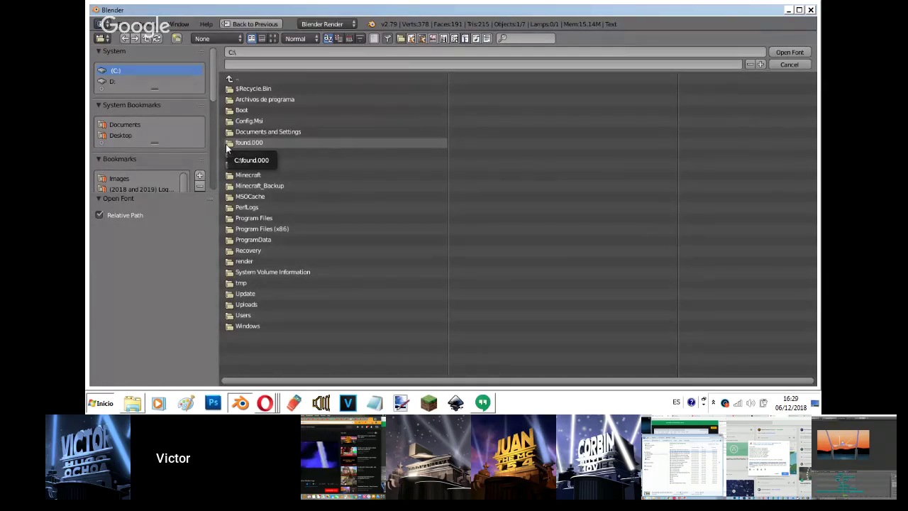
{"action": "scroll", "coordinate": [213, 95], "scroll_direction": "down", "scroll_amount": 5}
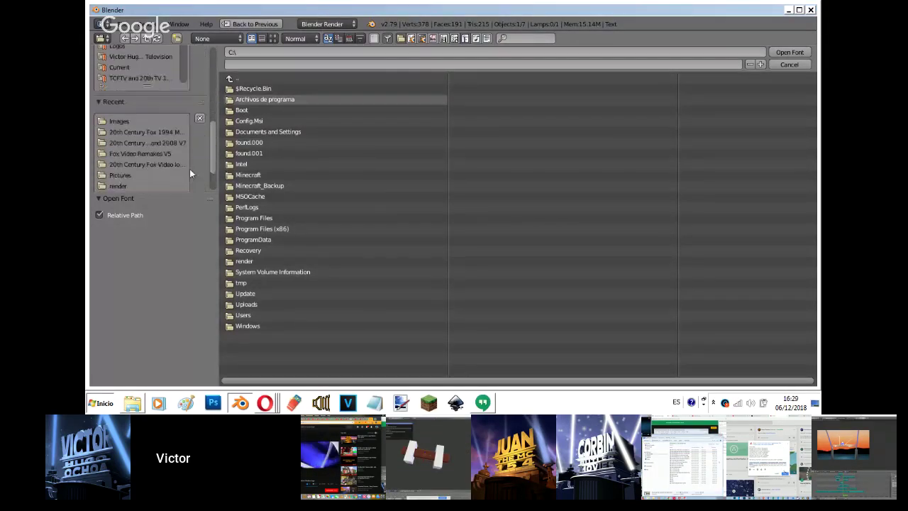
{"action": "scroll", "coordinate": [190, 168], "scroll_direction": "down", "scroll_amount": 3}
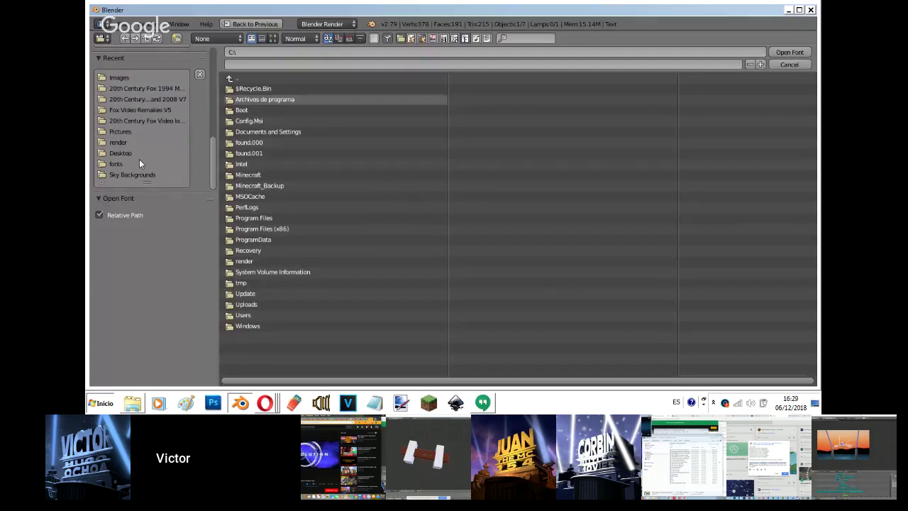
{"action": "left_click", "coordinate": [139, 162]}
{"action": "scroll", "coordinate": [212, 146], "scroll_direction": "up", "scroll_amount": 1}
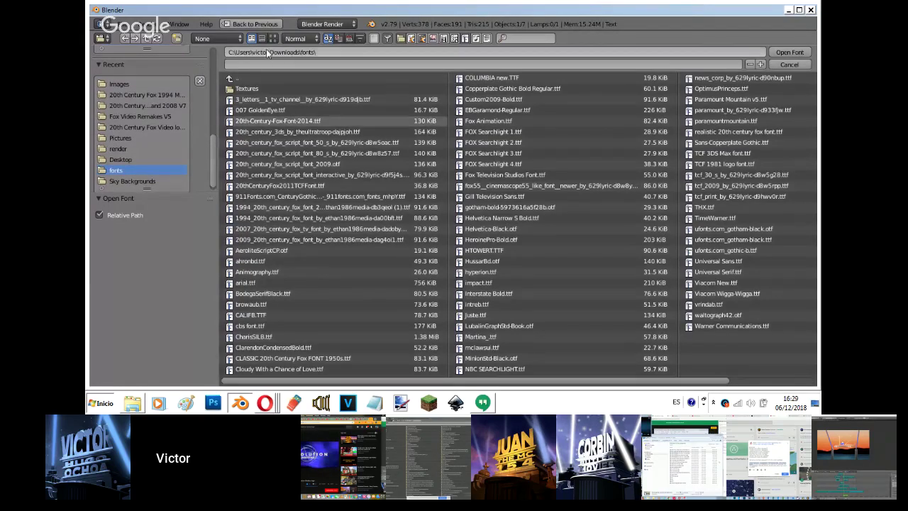
{"action": "left_click", "coordinate": [273, 39]}
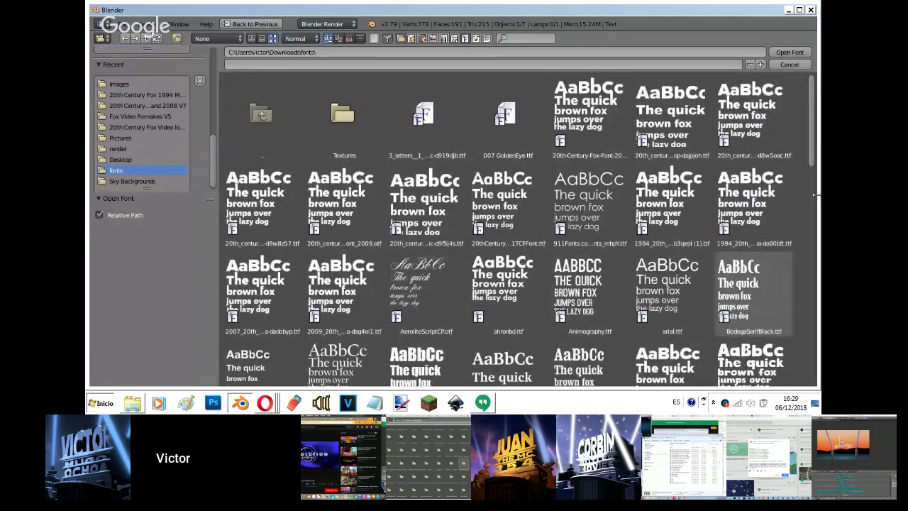
{"action": "scroll", "coordinate": [796, 184], "scroll_direction": "down", "scroll_amount": 5}
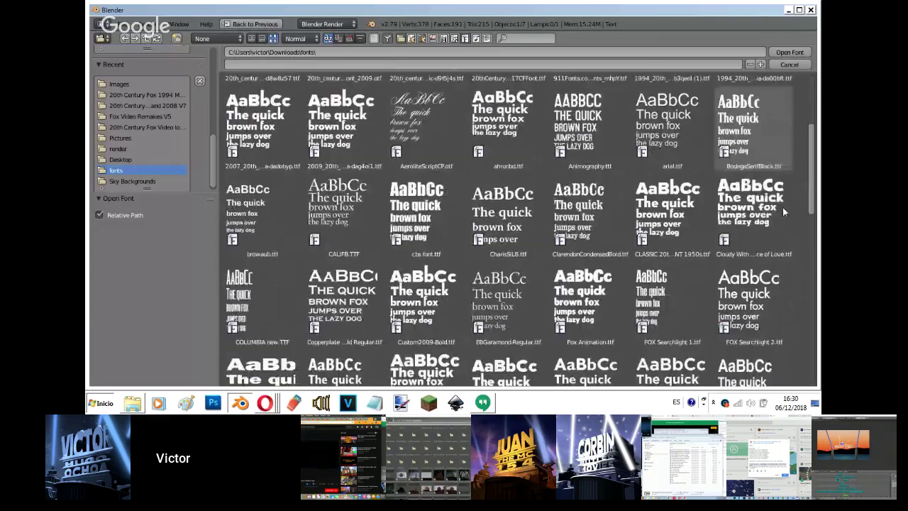
{"action": "scroll", "coordinate": [782, 207], "scroll_direction": "down", "scroll_amount": 3}
{"action": "double_click", "coordinate": [651, 274]}
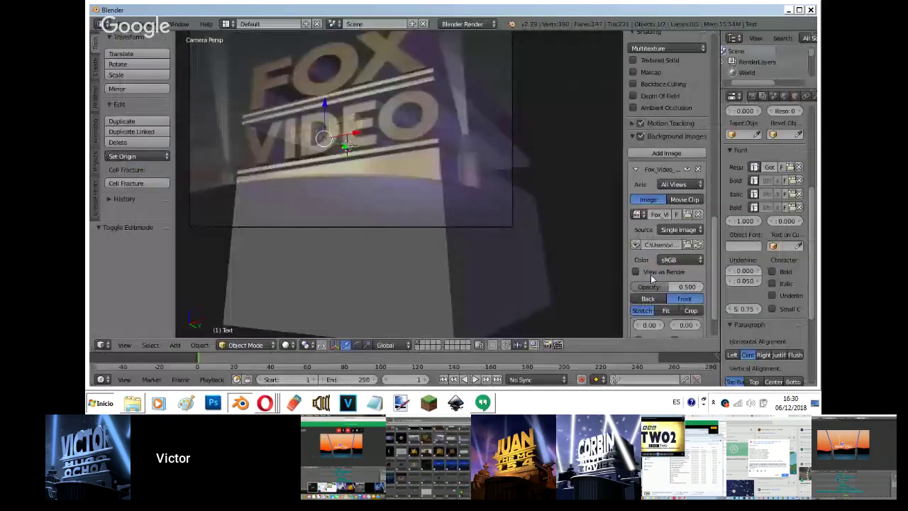
Scale the VIDEO text up about 2.75 times and lower it about 0.51 along Z to match the reference lettering.
{"action": "key", "text": "s"}
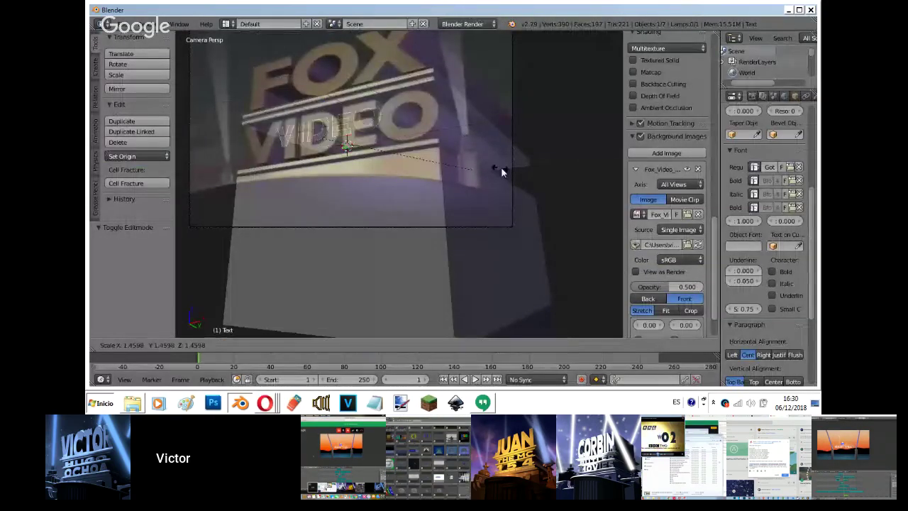
{"action": "left_click", "coordinate": [597, 156]}
{"action": "key", "text": "g"}
{"action": "key", "text": "z"}
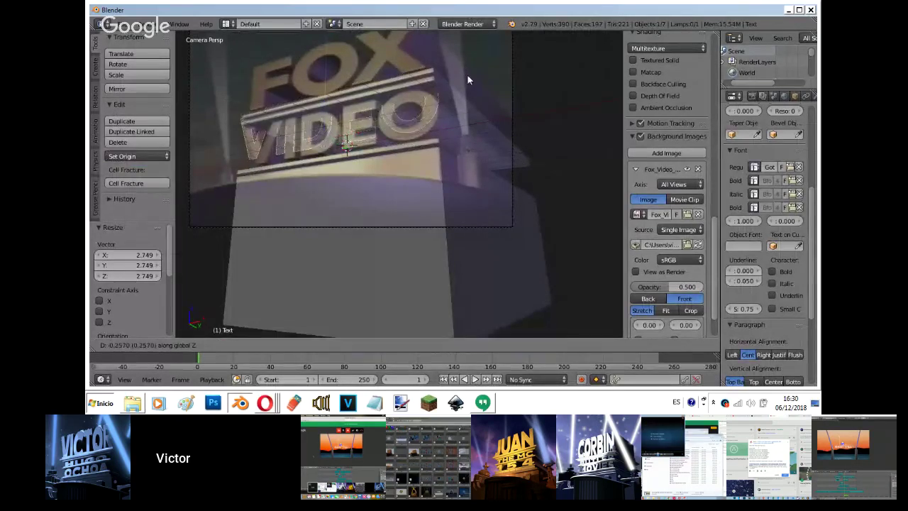
{"action": "left_click", "coordinate": [467, 75]}
{"action": "key", "text": "s"}
{"action": "key", "text": "z"}
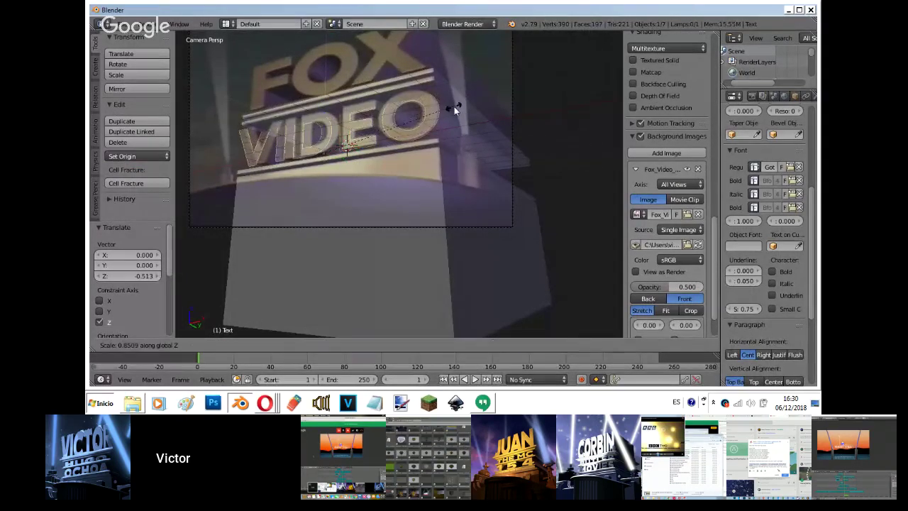
{"action": "right_click", "coordinate": [453, 106]}
Set the VIDEO text's extrusion to 0.329 and, in the right side view, move it about 5.34 along Y over the base.
{"action": "left_click_drag", "start_coordinate": [747, 112], "coordinate": [516, 118]}
{"action": "key", "text": "KP_3"}
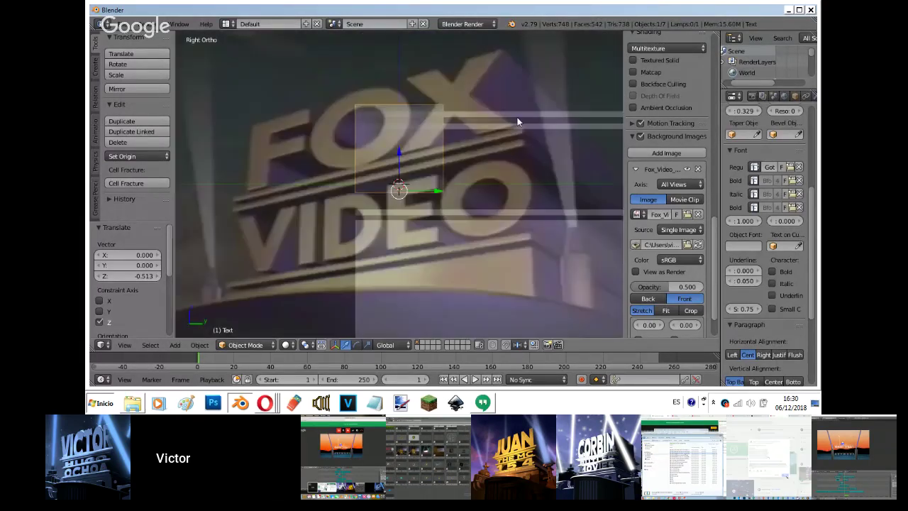
{"action": "scroll", "coordinate": [517, 117], "scroll_direction": "down", "scroll_amount": 4}
{"action": "key", "text": "g"}
{"action": "key", "text": "y"}
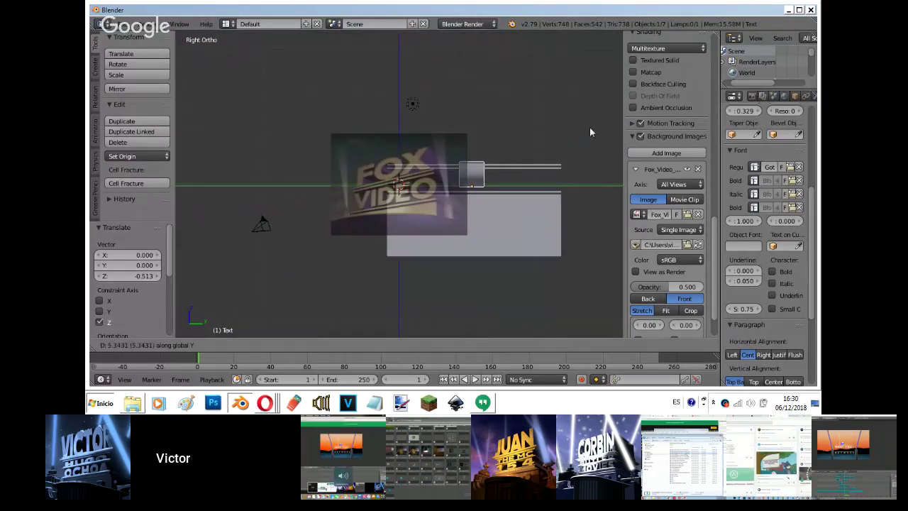
{"action": "left_click", "coordinate": [589, 128]}
Deepen the VIDEO text's extrusion to 2.272 and shift it along Y until its back end lines up with the bars and base.
{"action": "left_click_drag", "start_coordinate": [737, 114], "coordinate": [707, 129]}
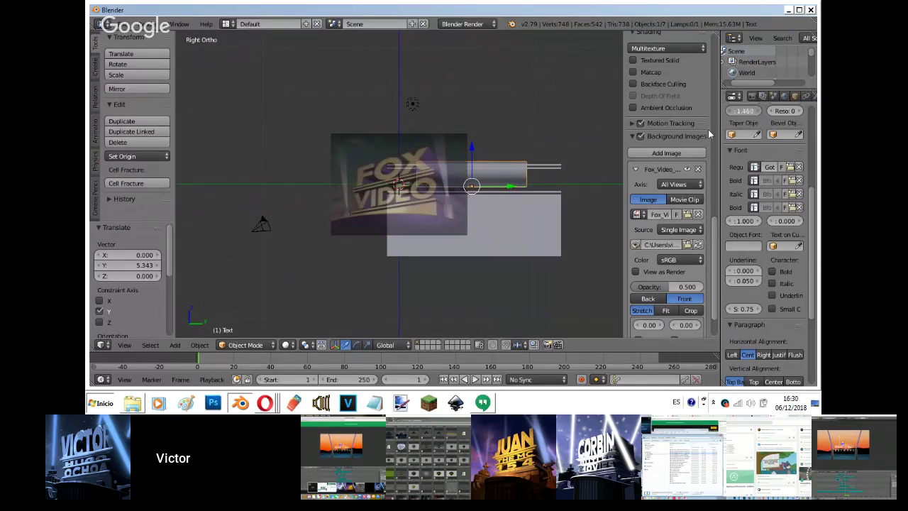
{"action": "key", "text": "g"}
{"action": "key", "text": "y"}
{"action": "left_click", "coordinate": [584, 233]}
{"action": "left_click_drag", "start_coordinate": [745, 112], "coordinate": [776, 119]}
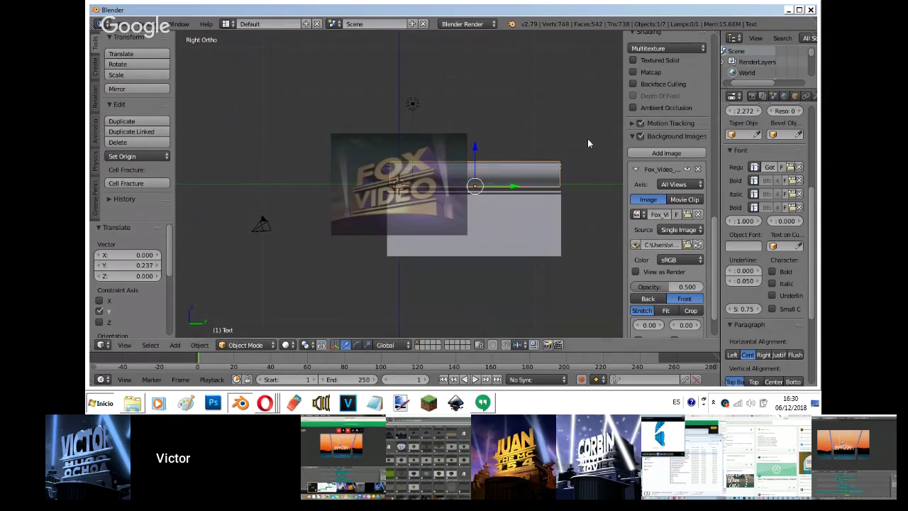
{"action": "key", "text": "g"}
{"action": "key", "text": "y"}
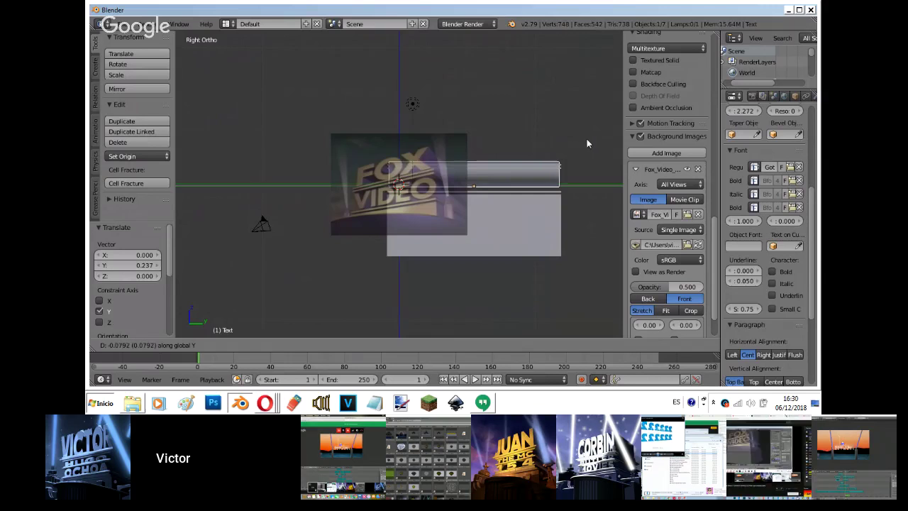
{"action": "left_click", "coordinate": [586, 143]}
Set the VIDEO text's bevel depth to 0.005.
{"action": "scroll", "coordinate": [800, 144], "scroll_direction": "up", "scroll_amount": 5}
{"action": "scroll", "coordinate": [800, 144], "scroll_direction": "down", "scroll_amount": 3}
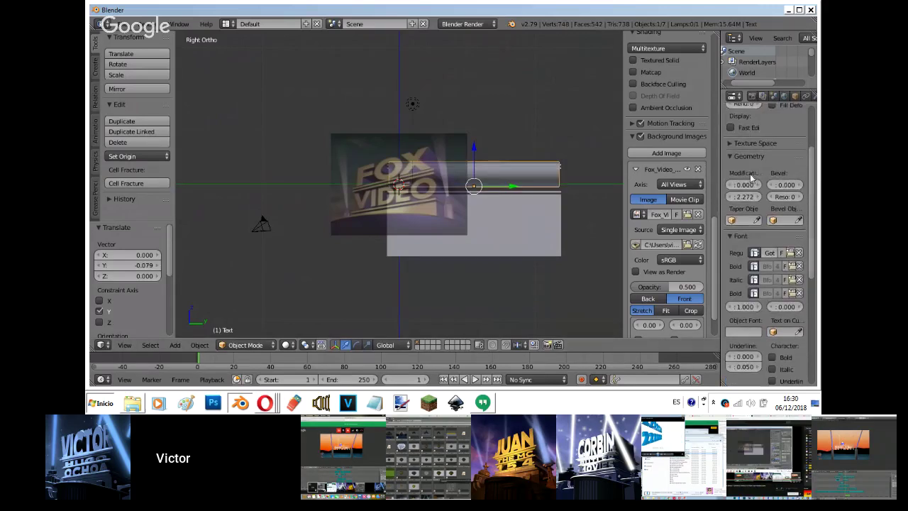
{"action": "left_click_drag", "start_coordinate": [800, 184], "coordinate": [800, 184]}
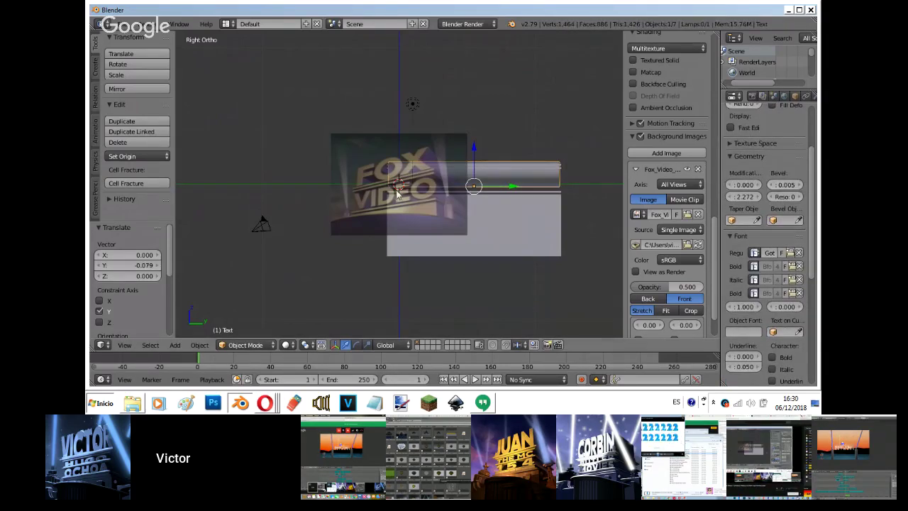
In the camera view, narrow the VIDEO text along X and move it about 0.70 along X to fit the reference letters.
{"action": "key", "text": "KP_0"}
{"action": "key", "text": "s"}
{"action": "key", "text": "x"}
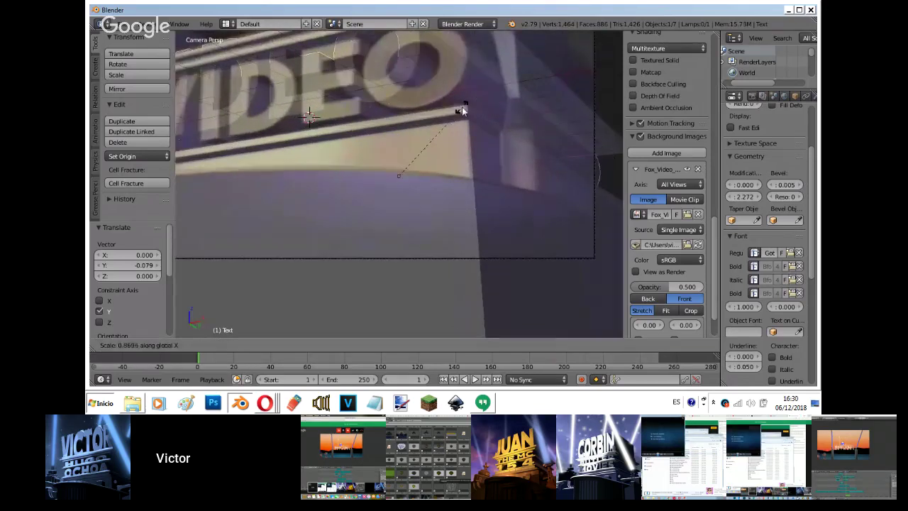
{"action": "left_click", "coordinate": [462, 106]}
{"action": "key", "text": "g"}
{"action": "key", "text": "x"}
{"action": "left_click", "coordinate": [485, 107]}
{"action": "scroll", "coordinate": [485, 106], "scroll_direction": "down", "scroll_amount": 1}
{"action": "mouse_move", "coordinate": [485, 106]}
{"action": "middle_mouse_down", "text": "shift"}
{"action": "mouse_move", "coordinate": [559, 93]}
{"action": "mouse_move", "coordinate": [489, 121]}
{"action": "middle_mouse_up", "text": "shift"}
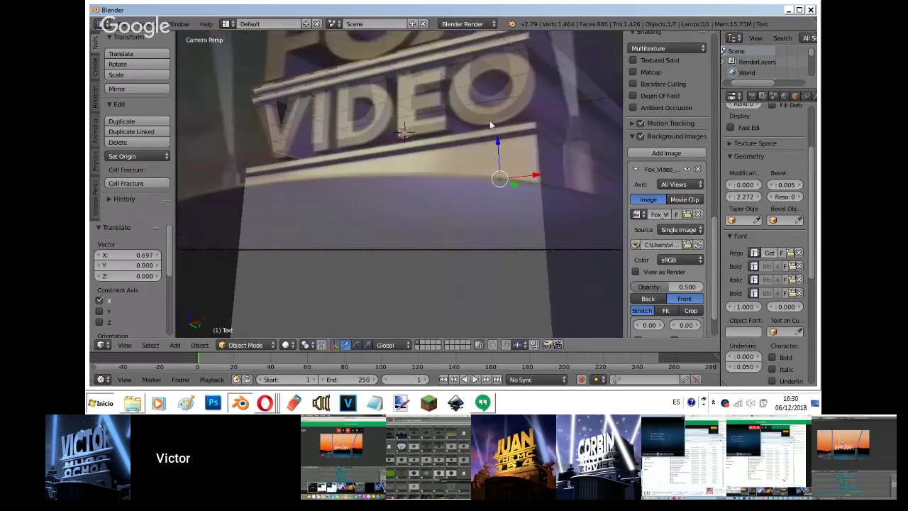
Scale the VIDEO text to about 0.75 along Z and lower it about 0.16 between the bars.
{"action": "key", "text": "s"}
{"action": "key", "text": "z"}
{"action": "left_click", "coordinate": [491, 116]}
{"action": "key", "text": "g"}
{"action": "key", "text": "z"}
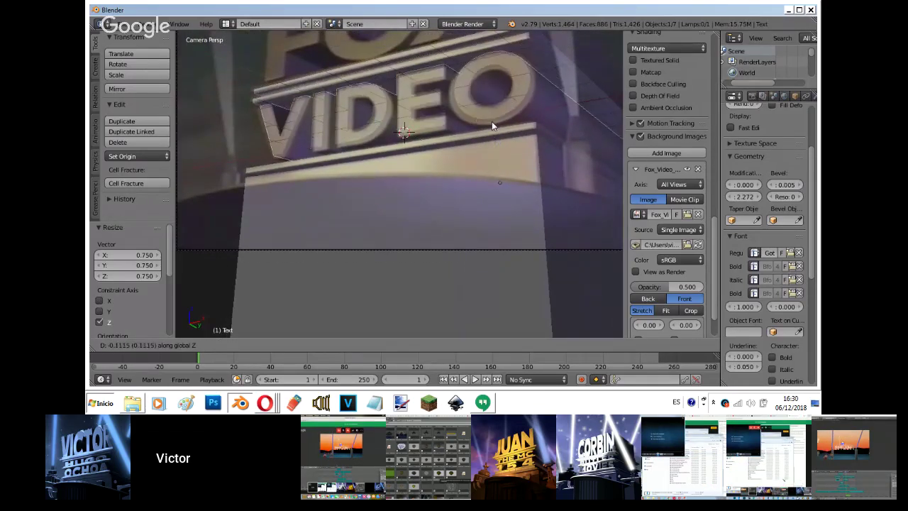
{"action": "left_click", "coordinate": [491, 122]}
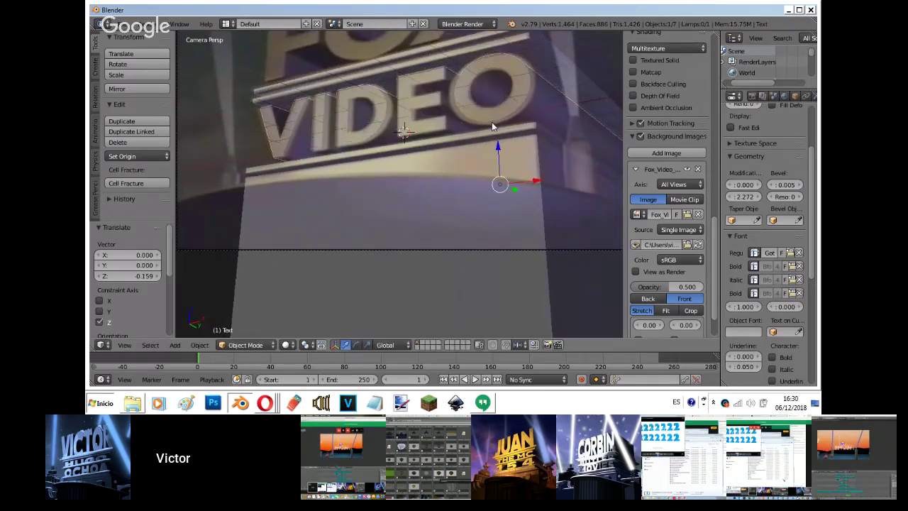
Set the VIDEO text's geometry offset to 0.016 and widen it about 1.035 times along X.
{"action": "scroll", "coordinate": [538, 100], "scroll_direction": "up", "scroll_amount": 2}
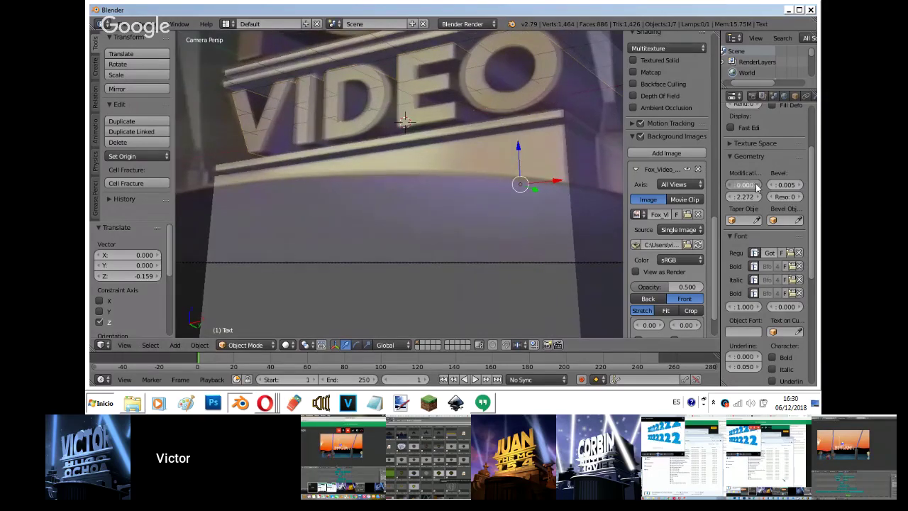
{"action": "left_click_drag", "start_coordinate": [756, 187], "coordinate": [760, 186]}
{"action": "key", "text": "s"}
{"action": "key", "text": "x"}
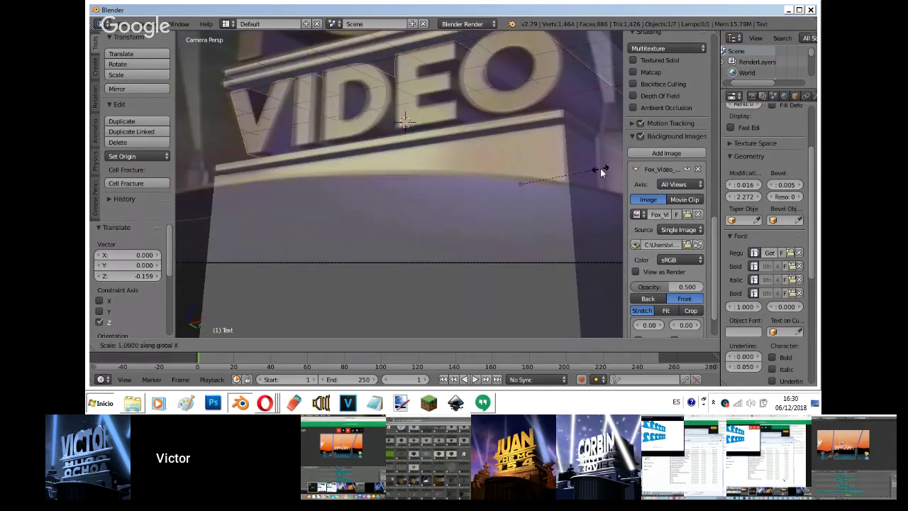
{"action": "left_click", "coordinate": [602, 167]}
Set the VIDEO text's letter spacing to 0.900 and widen it about 1.058 times along X.
{"action": "scroll", "coordinate": [813, 219], "scroll_direction": "down", "scroll_amount": 1}
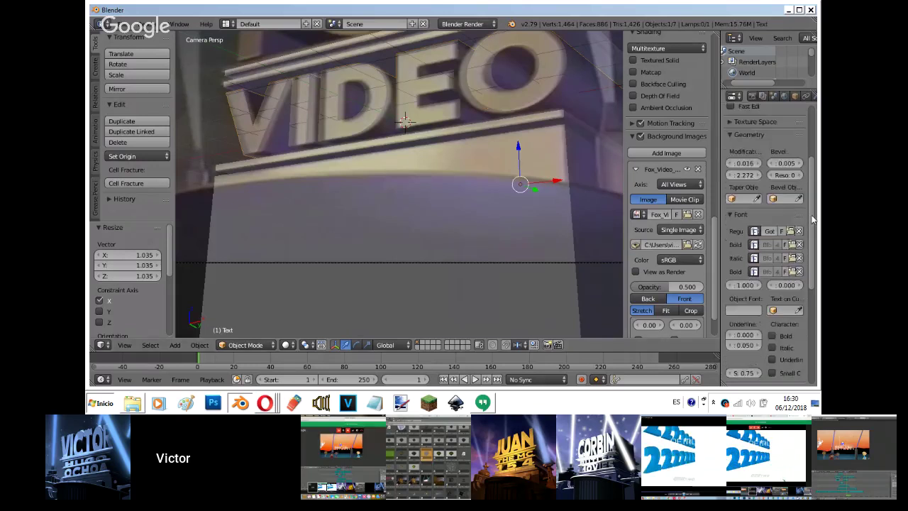
{"action": "scroll", "coordinate": [814, 220], "scroll_direction": "down", "scroll_amount": 5}
{"action": "left_click", "coordinate": [730, 347]}
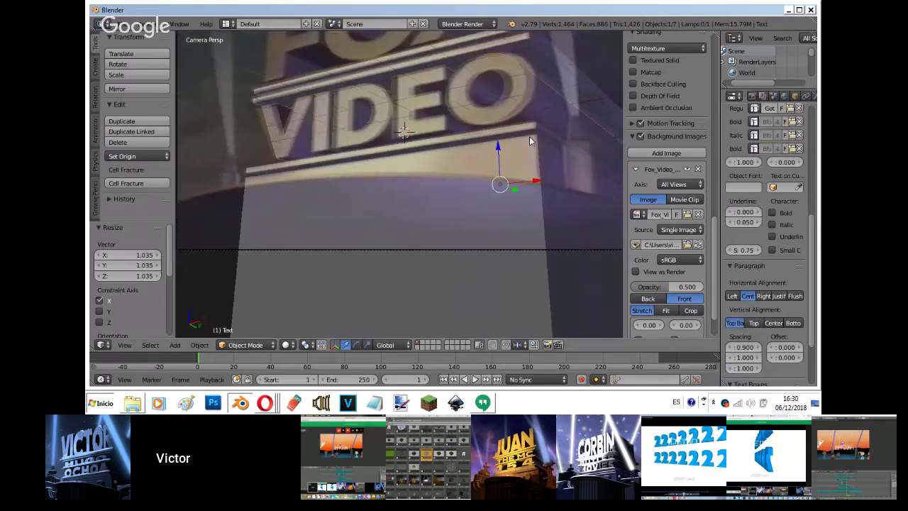
{"action": "key", "text": "s"}
{"action": "key", "text": "x"}
{"action": "left_click", "coordinate": [548, 130]}
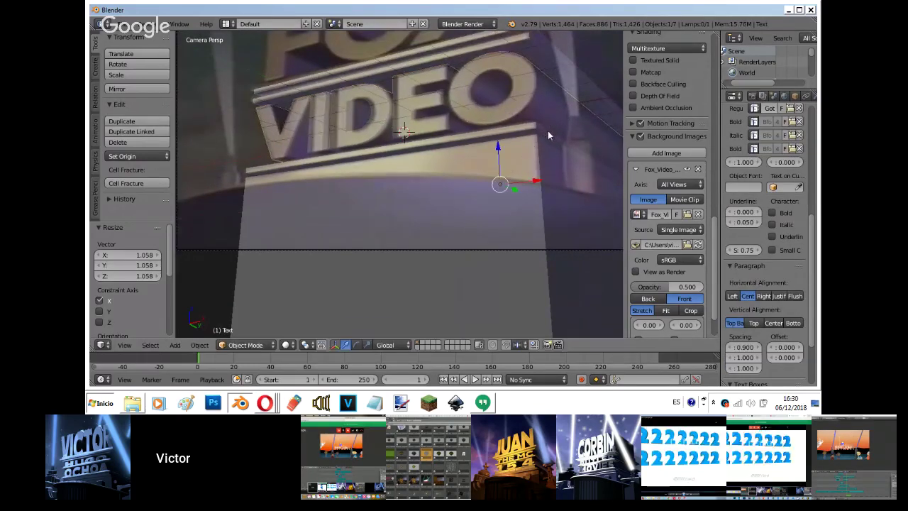
Hide the background reference image and duplicate the VIDEO text in place.
{"action": "left_click", "coordinate": [640, 135]}
{"action": "middle_click_drag", "start_coordinate": [410, 146], "coordinate": [397, 195], "text": "shift"}
{"action": "key", "text": "shift+d"}
{"action": "right_click", "coordinate": [392, 195]}
Delete the duplicate text object's lettering and replace it with FOX.
{"action": "key", "text": "Tab"}
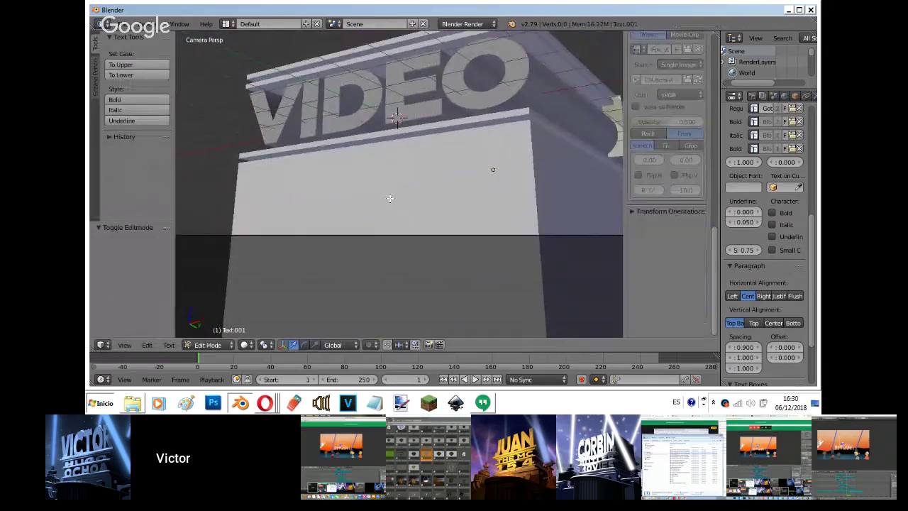
{"action": "scroll", "coordinate": [390, 198], "scroll_direction": "up", "scroll_amount": 1}
{"action": "key", "text": "BackSpace"}
{"action": "key", "text": "BackSpace"}
{"action": "key", "text": "BackSpace"}
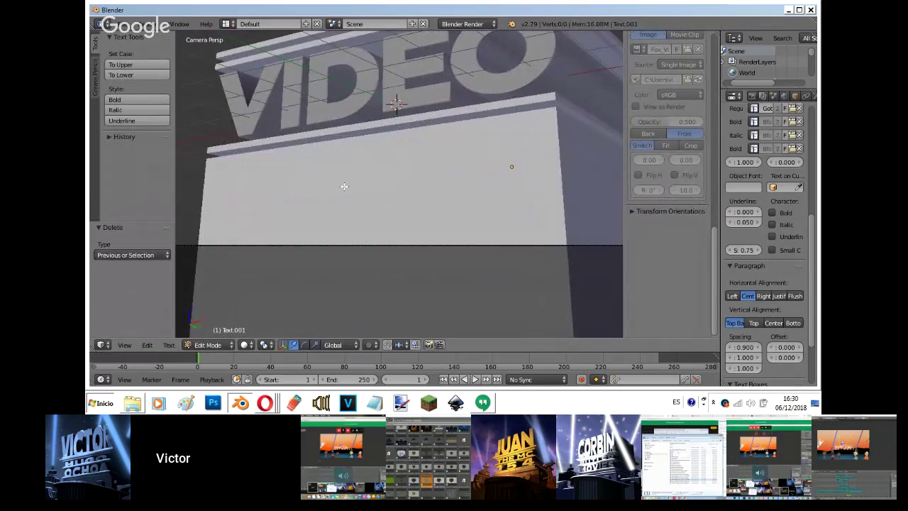
{"action": "key", "text": "Tab"}
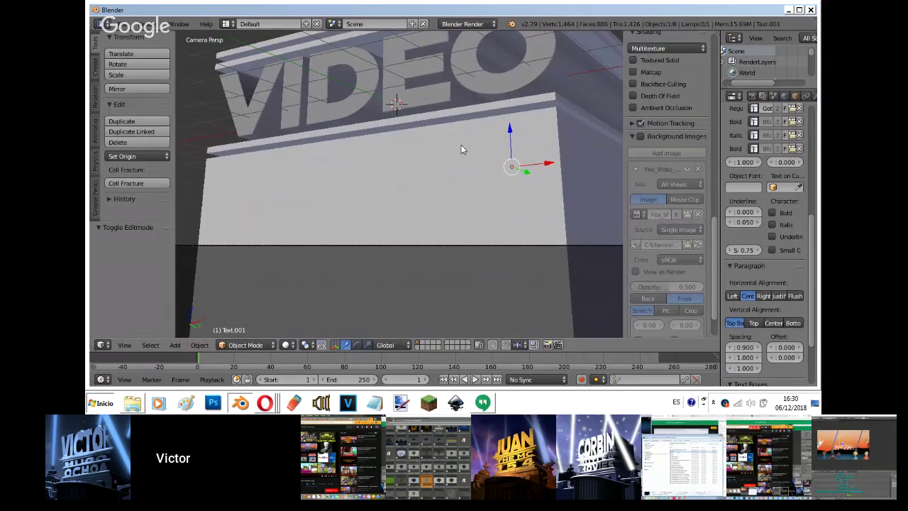
{"action": "key", "text": "Tab"}
{"action": "type", "text": "FOX"}
{"action": "key", "text": "Tab"}
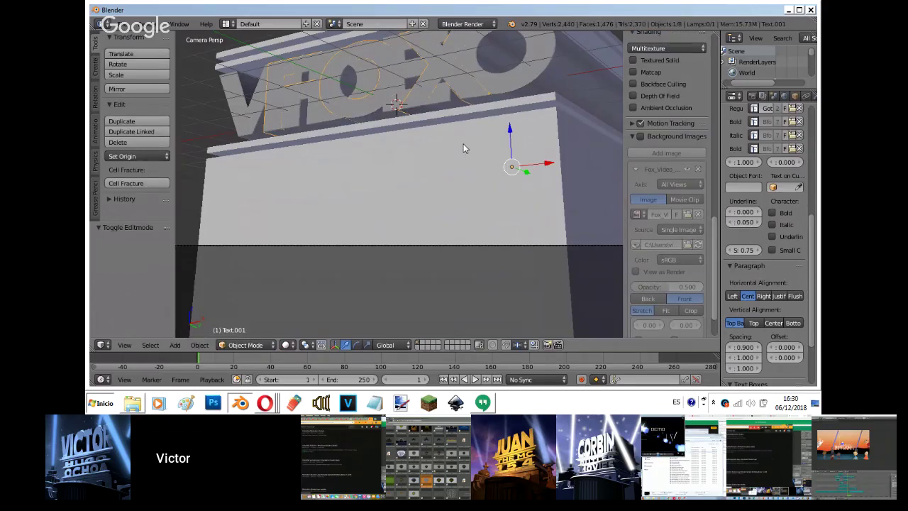
Raise the FOX text about 1.82 along Z onto the upper bars.
{"action": "middle_click_drag", "start_coordinate": [463, 143], "coordinate": [464, 230], "text": "shift"}
{"action": "key", "text": "g"}
{"action": "key", "text": "z"}
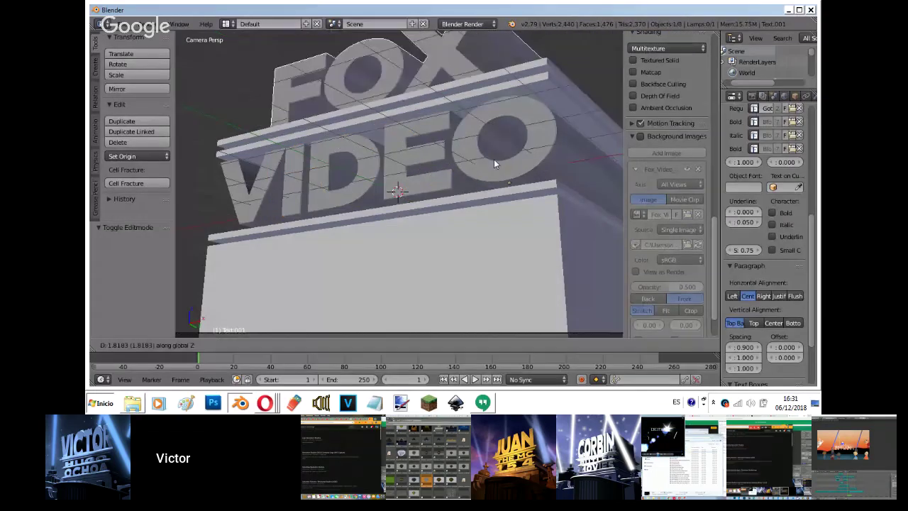
{"action": "left_click", "coordinate": [494, 160]}
Show the background reference image and fine-tune the FOX text's height along Z so it rests on the upper bars.
{"action": "middle_click_drag", "start_coordinate": [493, 159], "coordinate": [531, 244], "text": "shift"}
{"action": "left_click", "coordinate": [640, 136]}
{"action": "key", "text": "g"}
{"action": "key", "text": "x"}
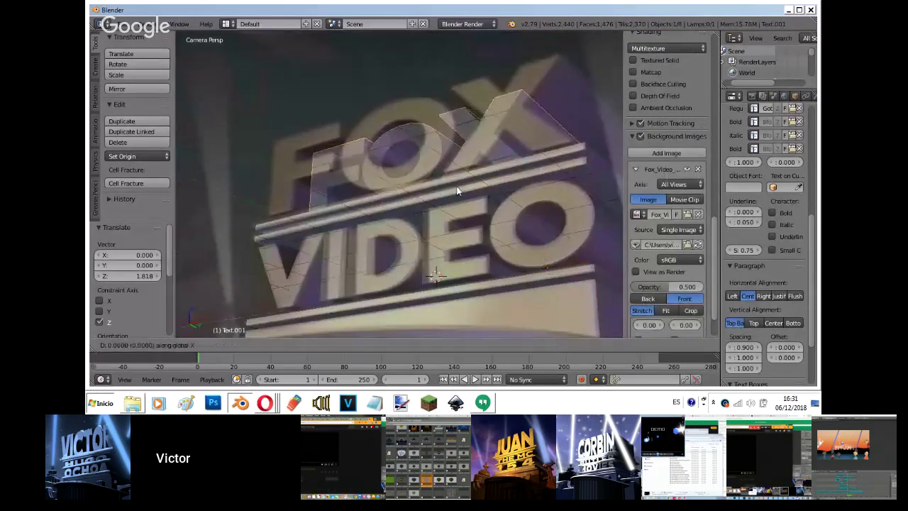
{"action": "right_click", "coordinate": [452, 172]}
{"action": "key", "text": "x"}
{"action": "left_click_drag", "start_coordinate": [544, 224], "coordinate": [550, 232]}
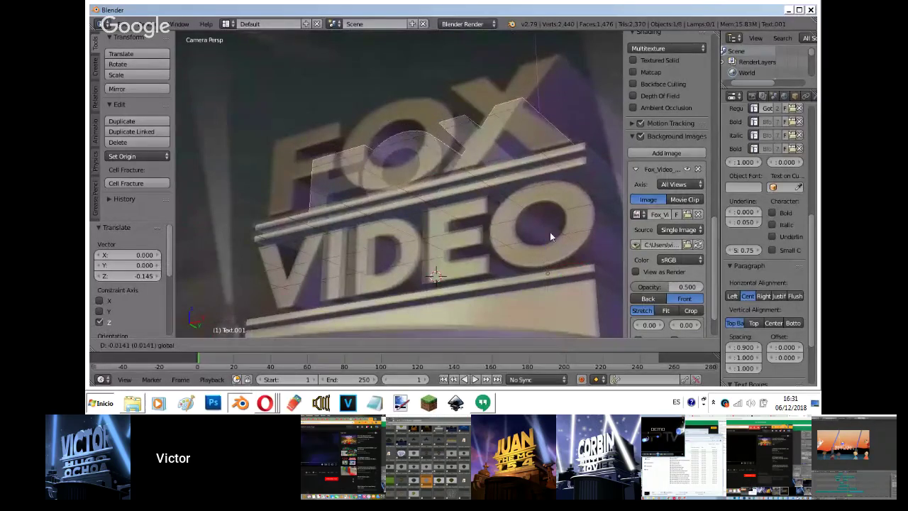
{"action": "key", "text": "z"}
{"action": "left_click", "coordinate": [546, 220]}
Widen the FOX text along X to the width of the reference letters and shift it about 0.08 toward negative X.
{"action": "key", "text": "s"}
{"action": "key", "text": "x"}
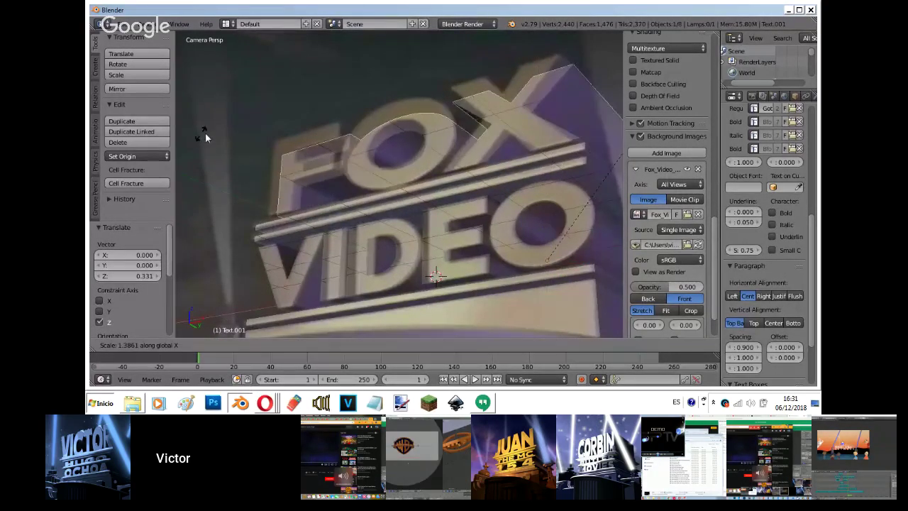
{"action": "left_click", "coordinate": [189, 139]}
{"action": "key", "text": "g"}
{"action": "key", "text": "x"}
{"action": "left_click", "coordinate": [187, 140]}
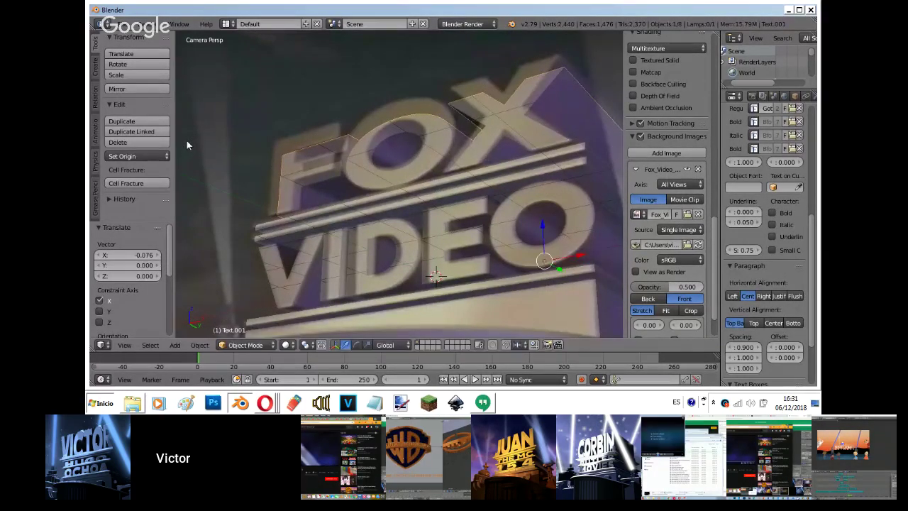
Stretch the FOX text about 1.255 times along Z to match the height of the reference letters.
{"action": "key", "text": "s"}
{"action": "key", "text": "z"}
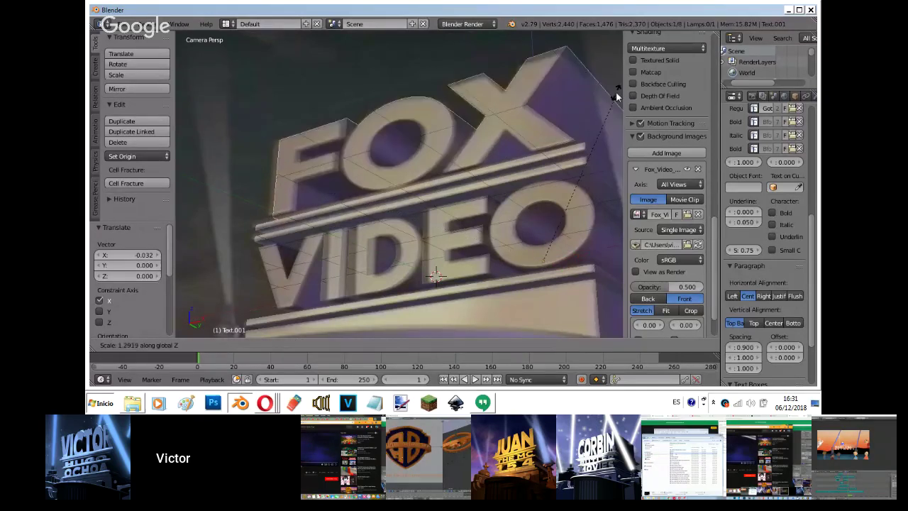
{"action": "left_click", "coordinate": [614, 99]}
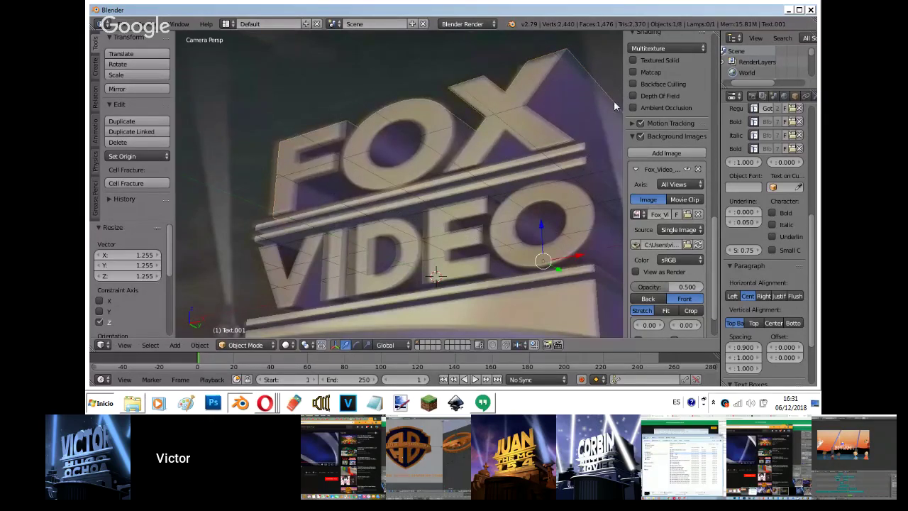
Try a letter spacing of 1.000 on the FOX text and narrow it to about 0.953 along X.
{"action": "left_click", "coordinate": [738, 347]}
{"action": "type", "text": "1"}
{"action": "key", "text": "Return"}
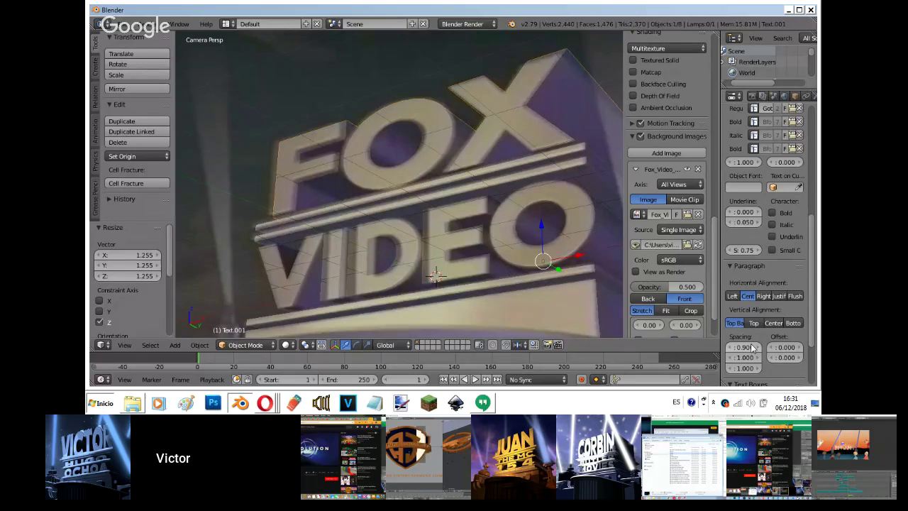
{"action": "key", "text": "s"}
{"action": "key", "text": "x"}
{"action": "key", "text": "g"}
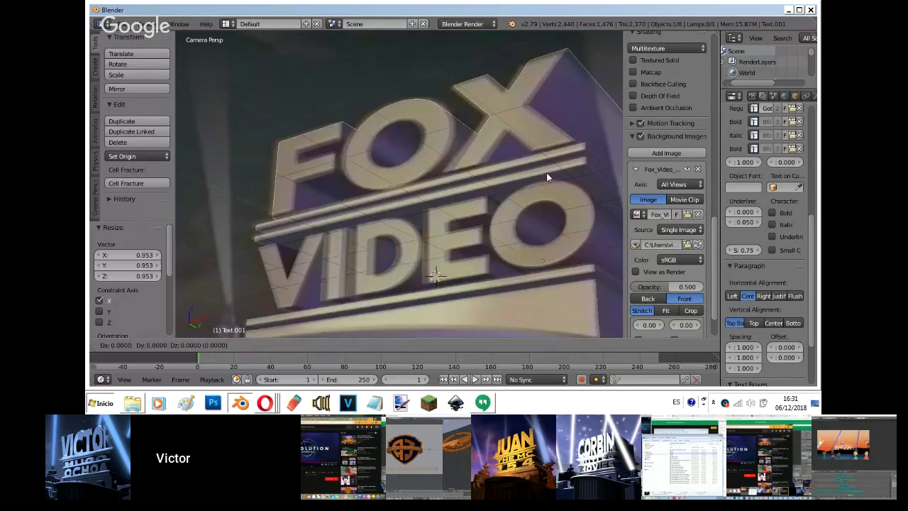
{"action": "left_click", "coordinate": [546, 172]}
Set the FOX text's letter spacing to 0.900 and show the background reference image over it for comparison.
{"action": "left_click", "coordinate": [640, 136]}
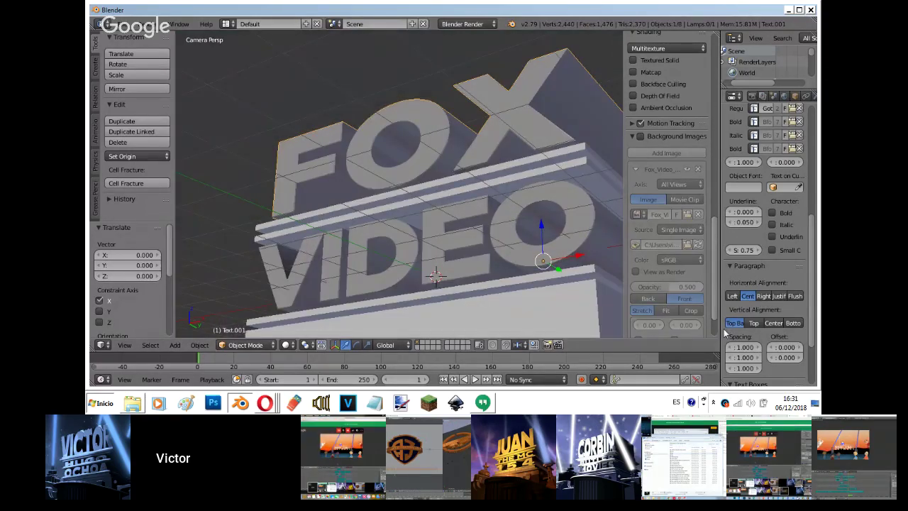
{"action": "left_click", "coordinate": [727, 343]}
{"action": "left_click", "coordinate": [641, 137]}
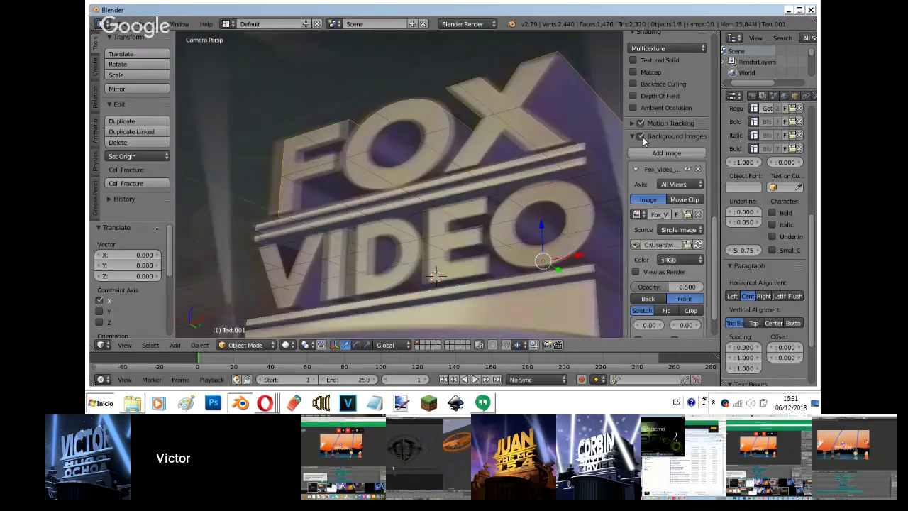
Widen the FOX text about 1.066 times along X and shift it about 0.029 toward negative X.
{"action": "key", "text": "s"}
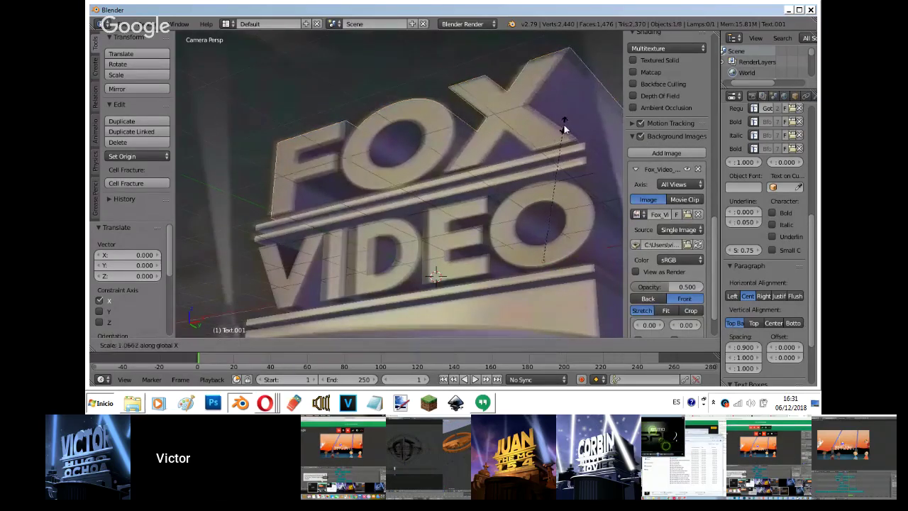
{"action": "left_click", "coordinate": [563, 126]}
{"action": "key", "text": "g"}
{"action": "key", "text": "x"}
{"action": "left_click", "coordinate": [565, 126]}
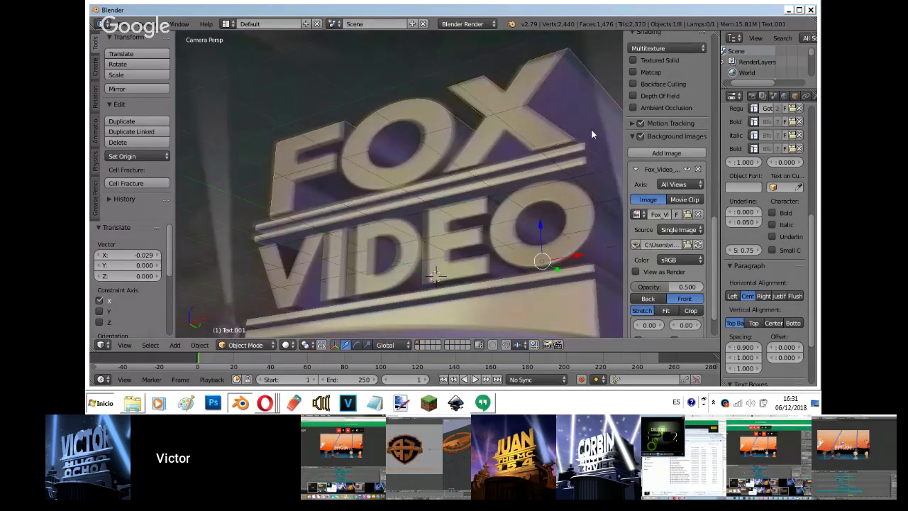
Hide the background reference image and preview the whole logo from the camera in rendered shading before returning to solid shading.
{"action": "left_click", "coordinate": [639, 137]}
{"action": "scroll", "coordinate": [495, 131], "scroll_direction": "down", "scroll_amount": 3}
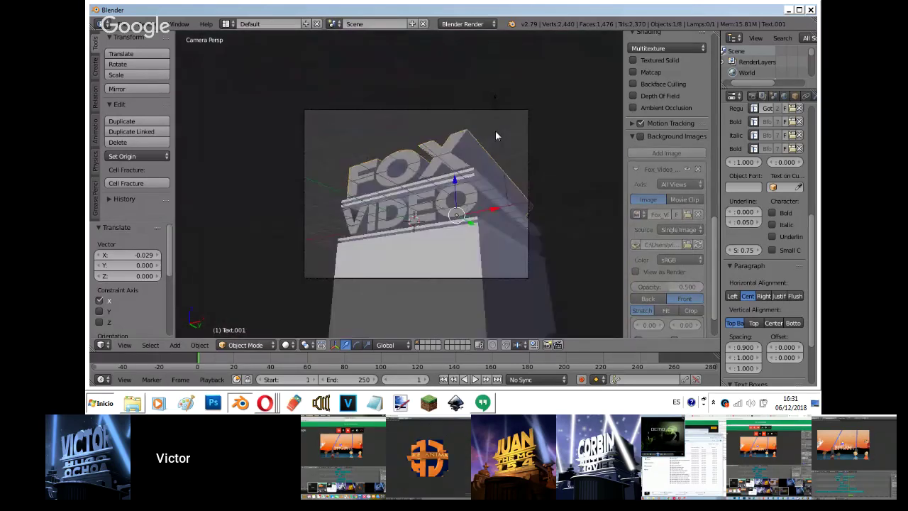
{"action": "key", "text": "shift+z"}
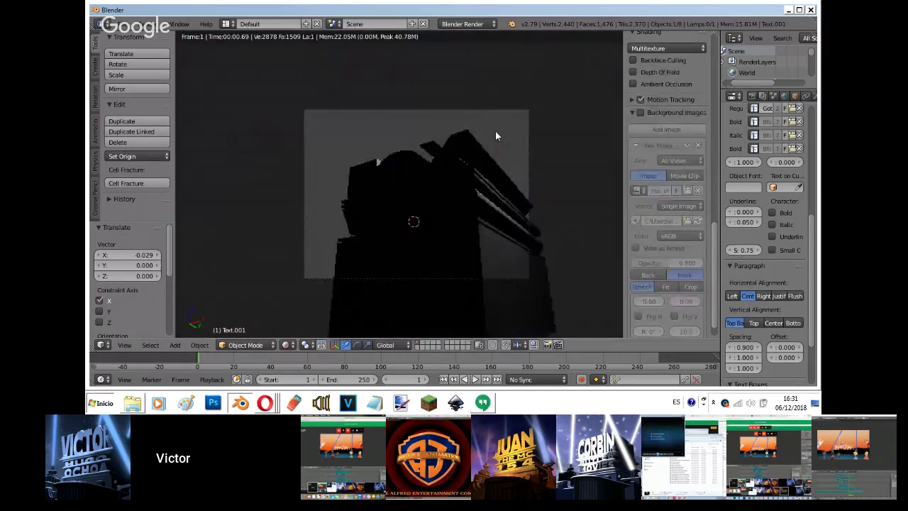
{"action": "key", "text": "shift+z"}
{"action": "key", "text": "shift+z"}
{"action": "key", "text": "shift+z"}
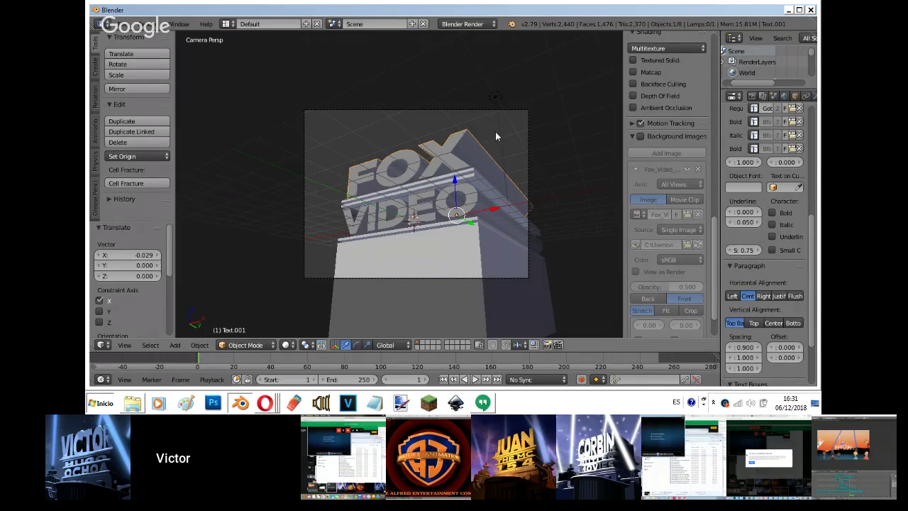
Switch to the YouTube live stream page in Opera and post "Thanks" in the chat.
{"action": "mouse_move", "coordinate": [267, 404]}
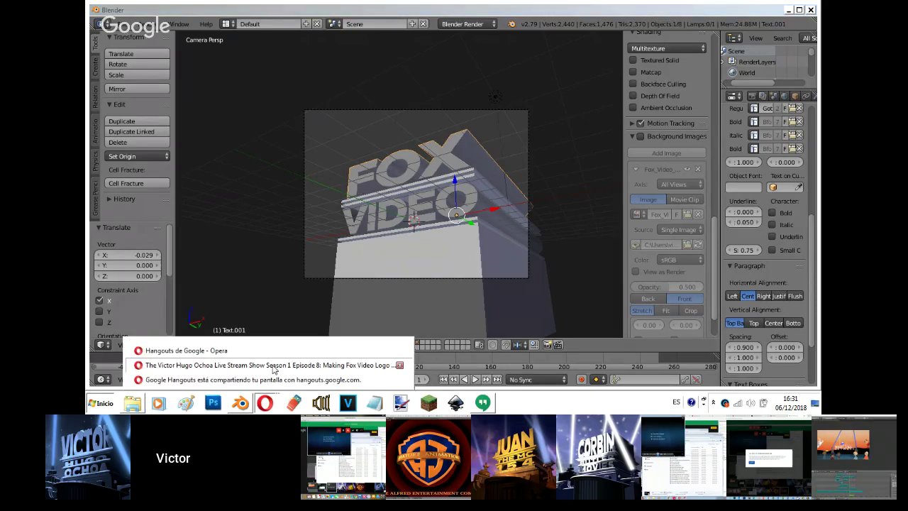
{"action": "left_click", "coordinate": [267, 365]}
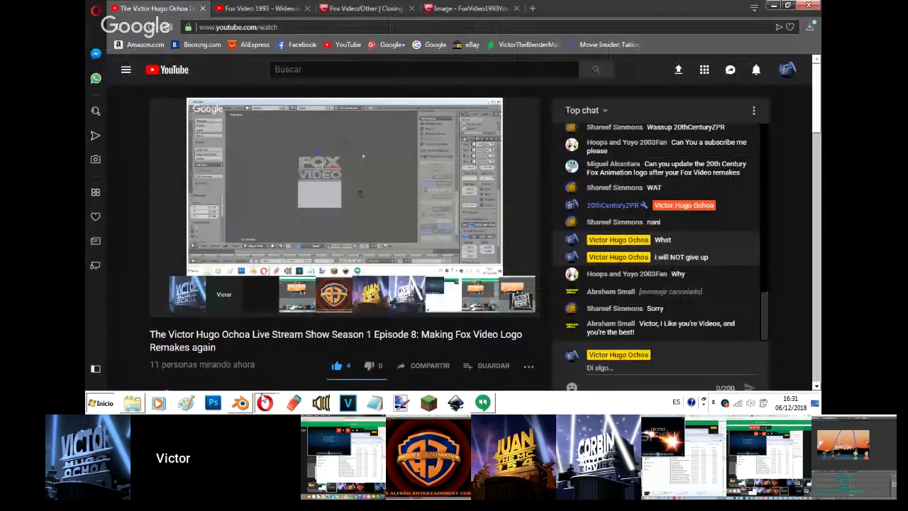
{"action": "type", "text": "T"}
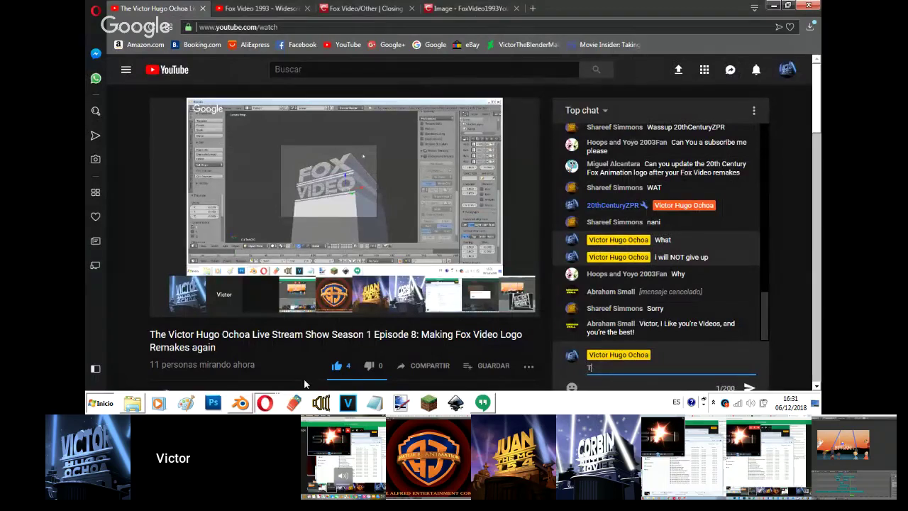
{"action": "type", "text": "hanks"}
{"action": "key", "text": "Return"}
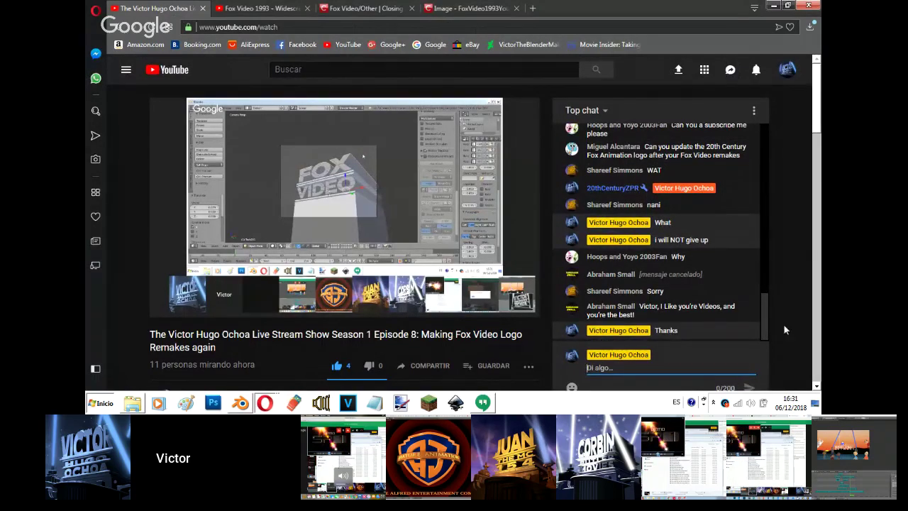
Switch to Google Hangouts and check the anti-drama group conversation before reopening the live stream conversation.
{"action": "left_click", "coordinate": [482, 402]}
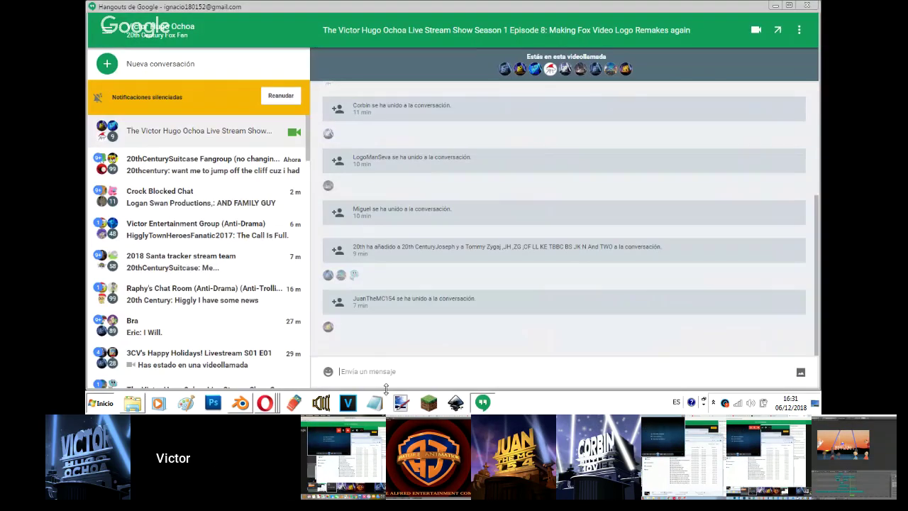
{"action": "left_click", "coordinate": [245, 234]}
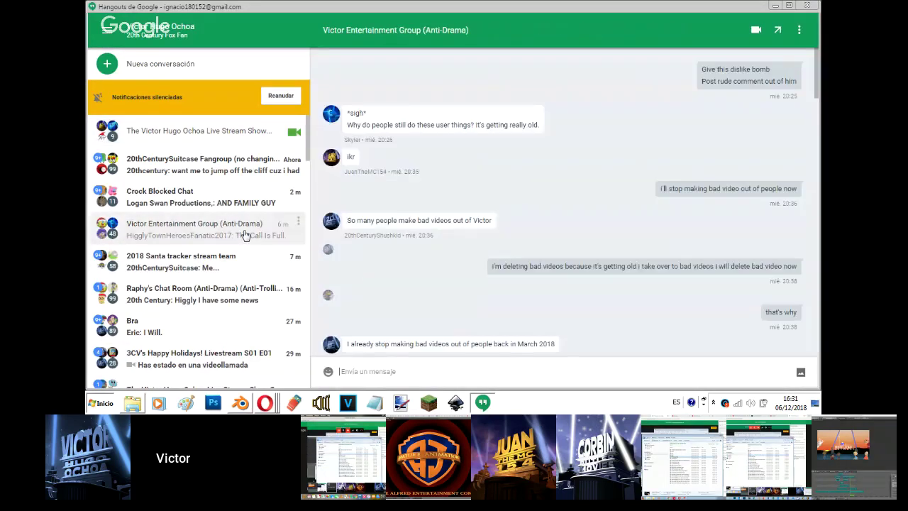
{"action": "left_click", "coordinate": [241, 141]}
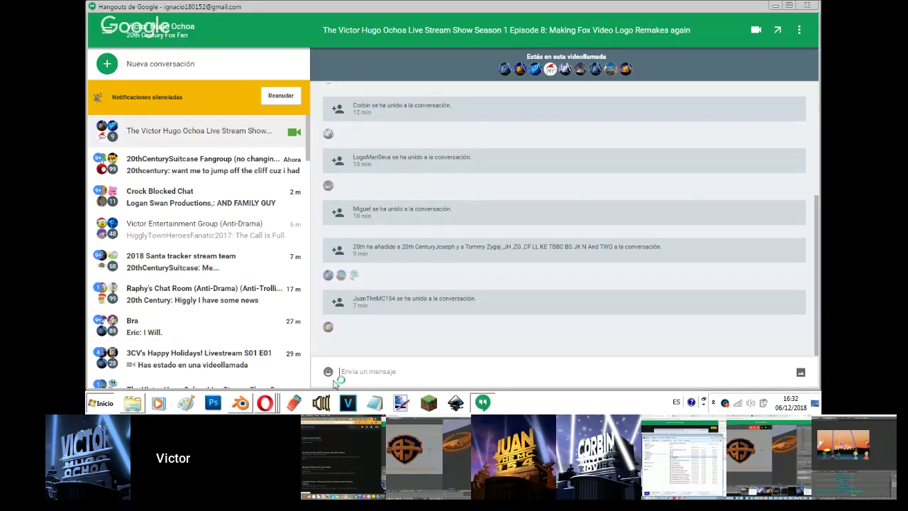
Switch back to Blender and show the background reference image at an opacity of 1.000.
{"action": "left_click", "coordinate": [241, 403]}
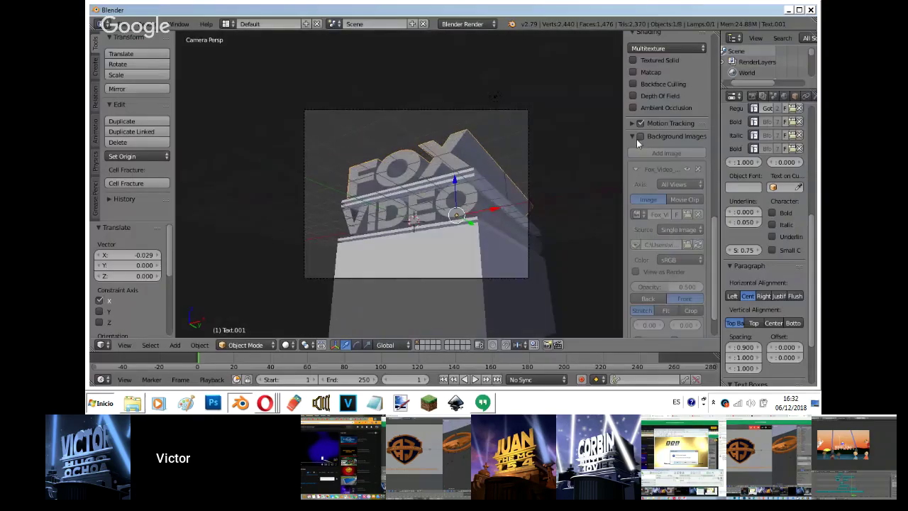
{"action": "left_click_drag", "start_coordinate": [686, 286], "coordinate": [708, 286]}
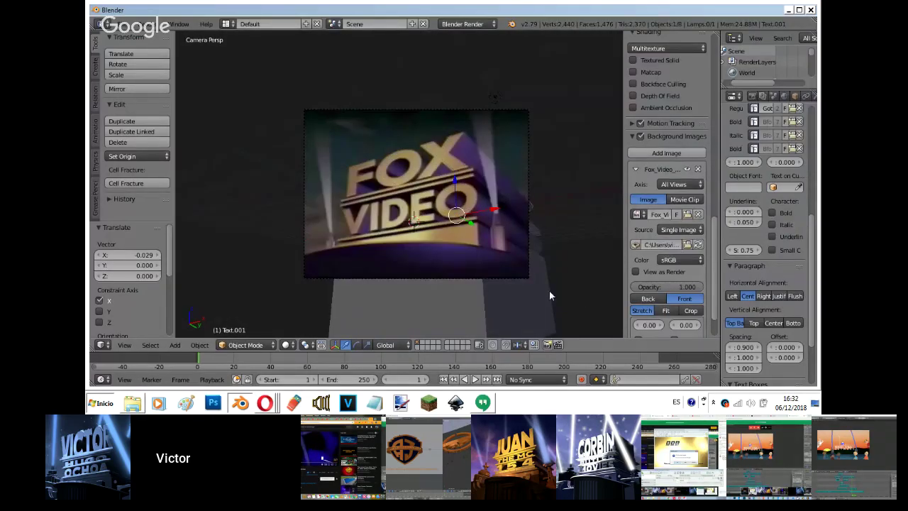
{"action": "scroll", "coordinate": [549, 290], "scroll_direction": "up", "scroll_amount": 1}
{"action": "scroll", "coordinate": [549, 290], "scroll_direction": "up", "scroll_amount": 1}
Give the base cube's material a diffuse color sampled from the gold base in the reference image.
{"action": "right_click", "coordinate": [548, 290]}
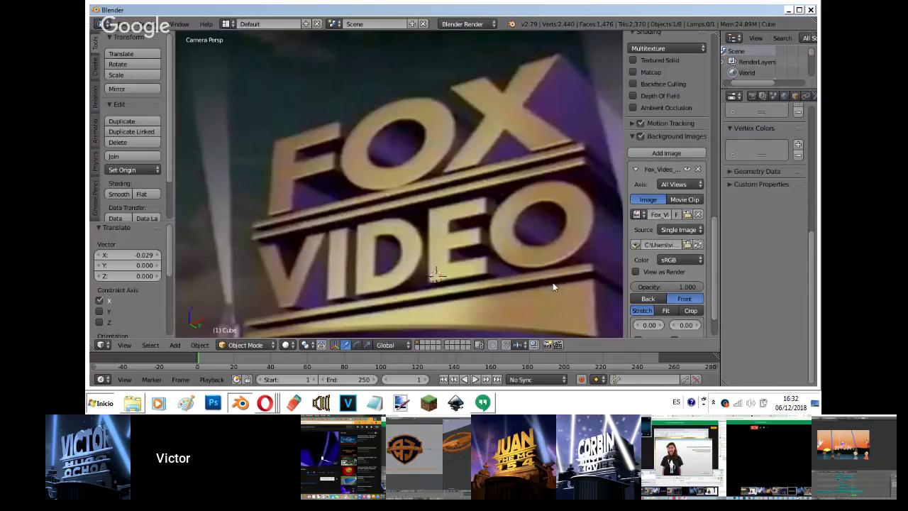
{"action": "middle_click_drag", "start_coordinate": [552, 282], "coordinate": [481, 133], "text": "shift"}
{"action": "scroll", "coordinate": [801, 96], "scroll_direction": "down", "scroll_amount": 3}
{"action": "left_click", "coordinate": [794, 96]}
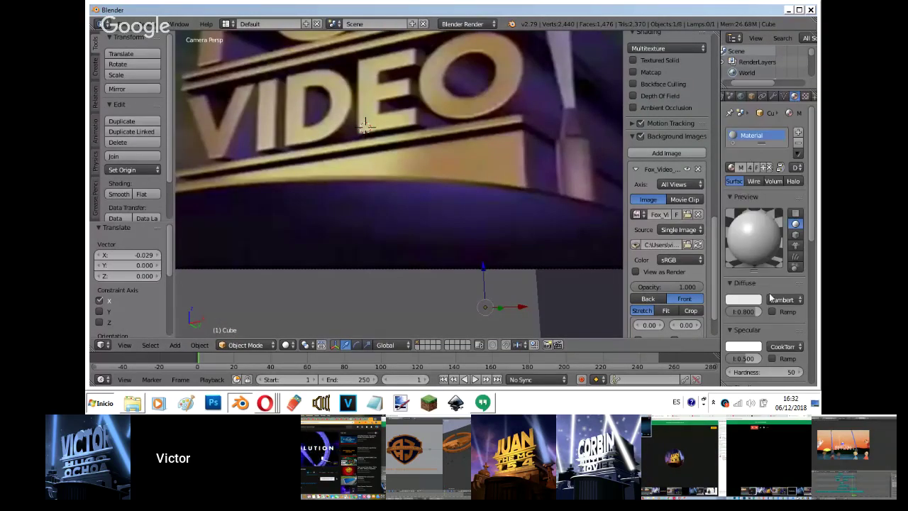
{"action": "left_click", "coordinate": [743, 299]}
{"action": "left_click", "coordinate": [753, 266]}
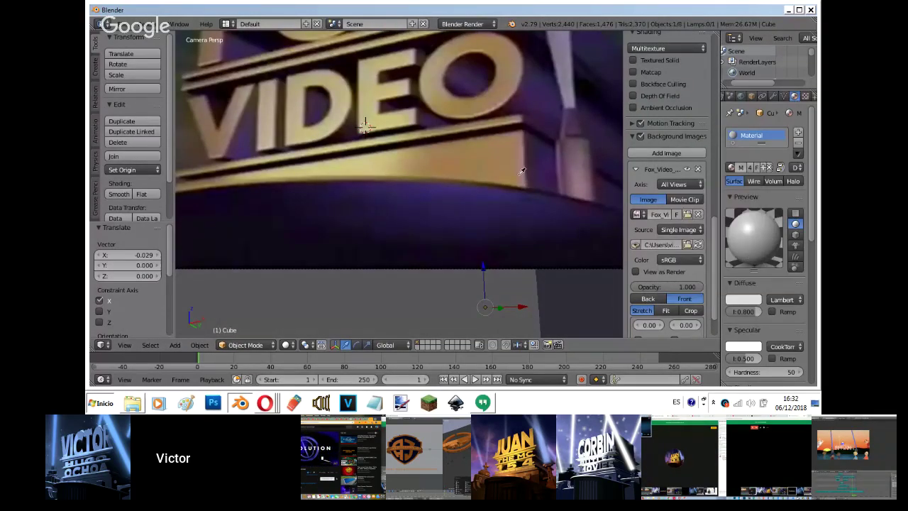
{"action": "left_click", "coordinate": [452, 160]}
Sample the material's specular color from the reference's yellow VIDEO lettering, with specular intensity 0.280 and hardness 19.
{"action": "left_click", "coordinate": [757, 346]}
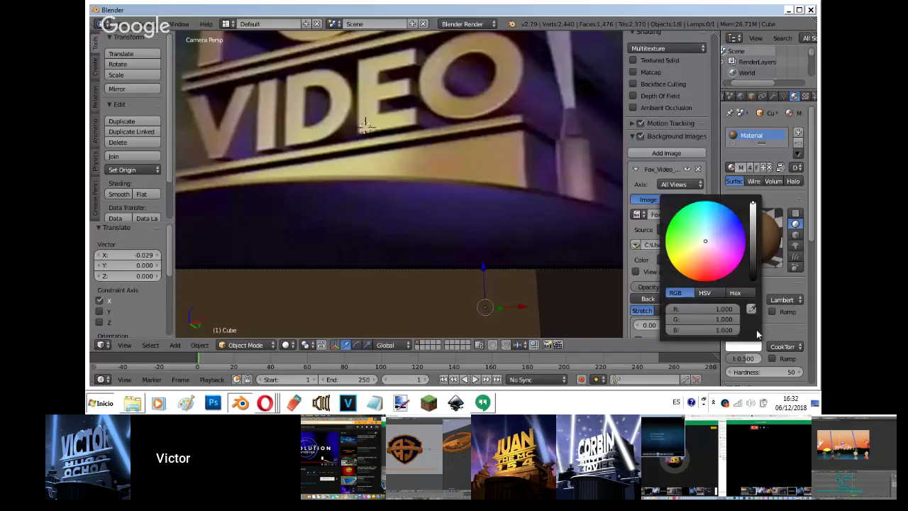
{"action": "left_click", "coordinate": [753, 311]}
{"action": "left_click", "coordinate": [381, 128]}
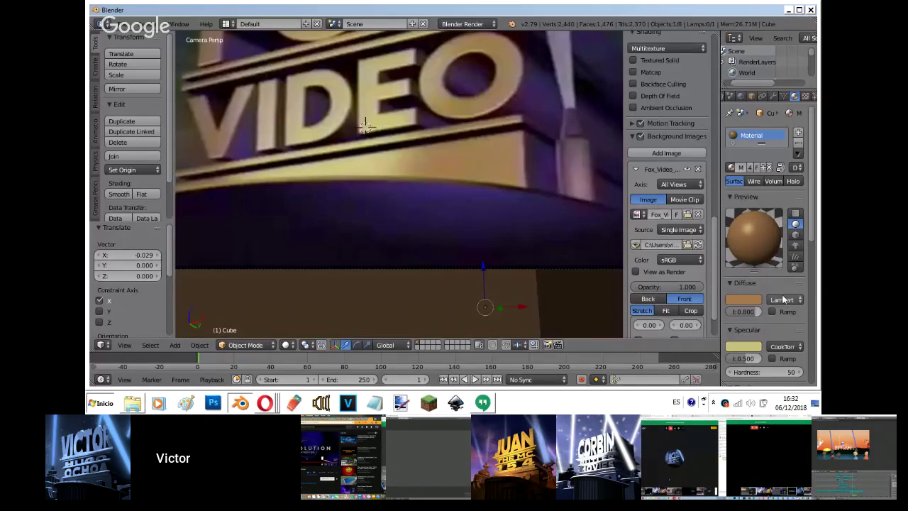
{"action": "left_click_drag", "start_coordinate": [749, 357], "coordinate": [732, 380]}
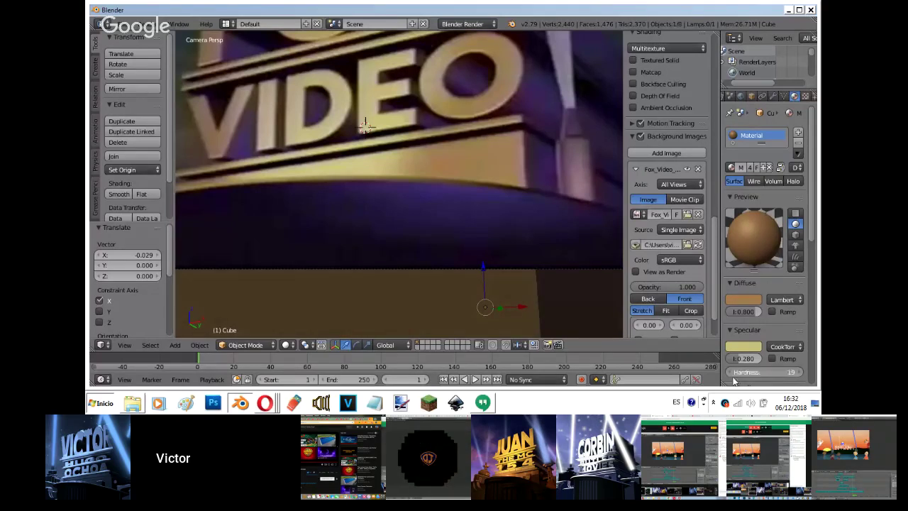
Rename the base's material as Gold and enable its diffuse color ramp.
{"action": "double_click", "coordinate": [751, 134]}
{"action": "type", "text": "Gold"}
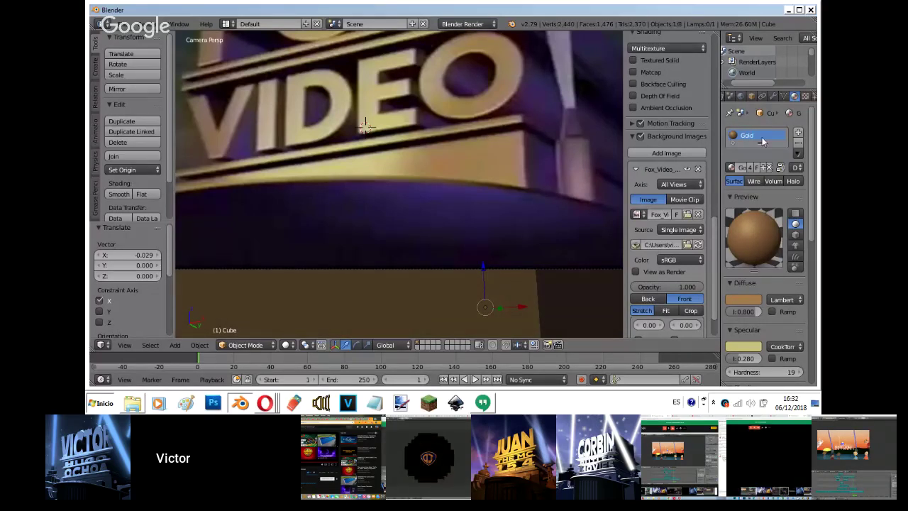
{"action": "key", "text": "Return"}
{"action": "left_click", "coordinate": [771, 311]}
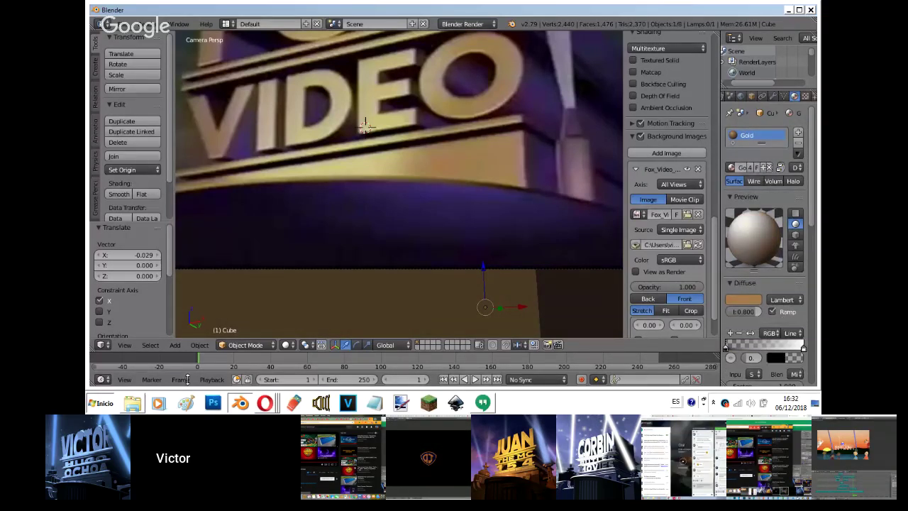
Switch to the YouTube live stream page and reply "No" in the chat, mentioning the viewer who asked about the Disney logo.
{"action": "left_click", "coordinate": [265, 403]}
{"action": "left_click", "coordinate": [311, 350]}
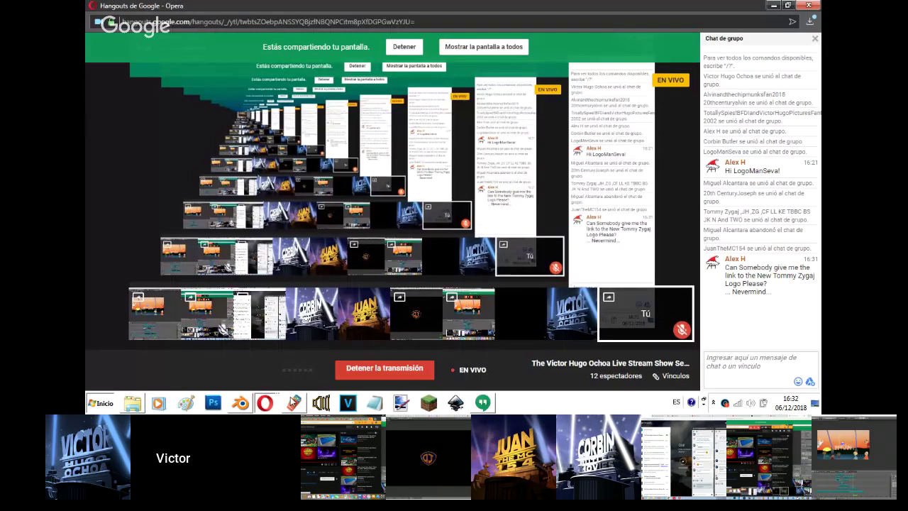
{"action": "left_click", "coordinate": [265, 403]}
{"action": "left_click", "coordinate": [282, 364]}
{"action": "left_click", "coordinate": [646, 366]}
{"action": "type", "text": "No, @20th"}
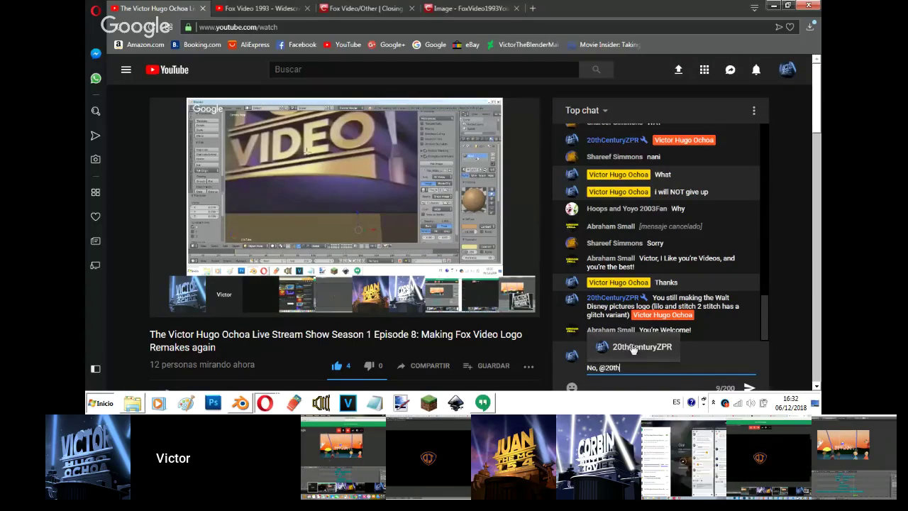
{"action": "left_click", "coordinate": [632, 348]}
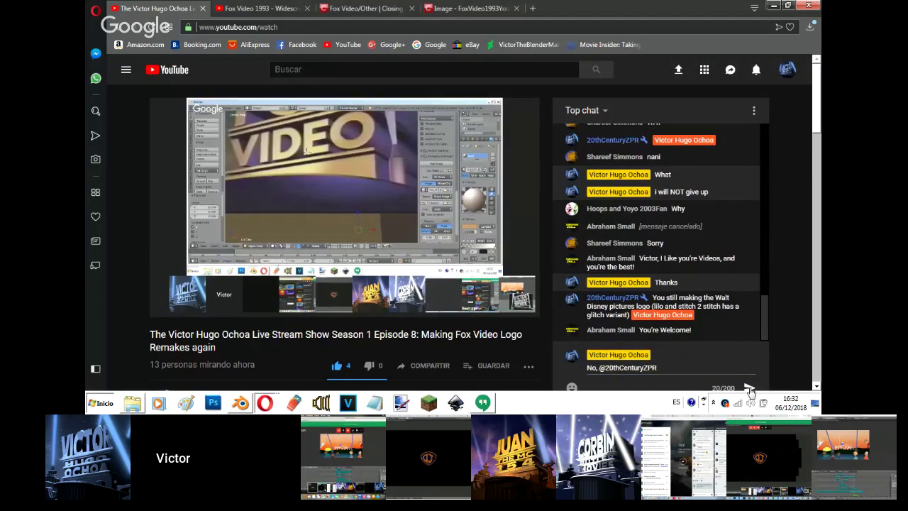
{"action": "left_click", "coordinate": [748, 388]}
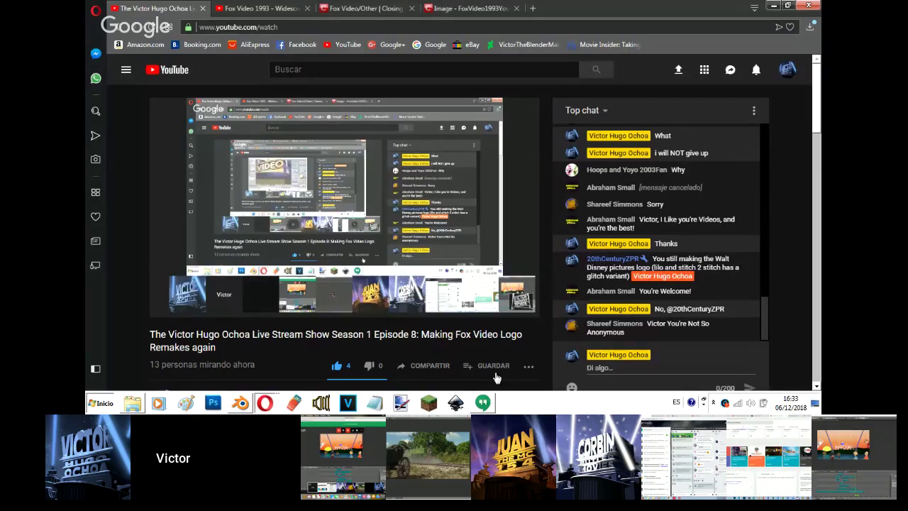
Return to Blender and color the diffuse ramp's white stop with dark purple sampled from the reference image beside the VIDEO letters.
{"action": "key", "text": "alt+Tab"}
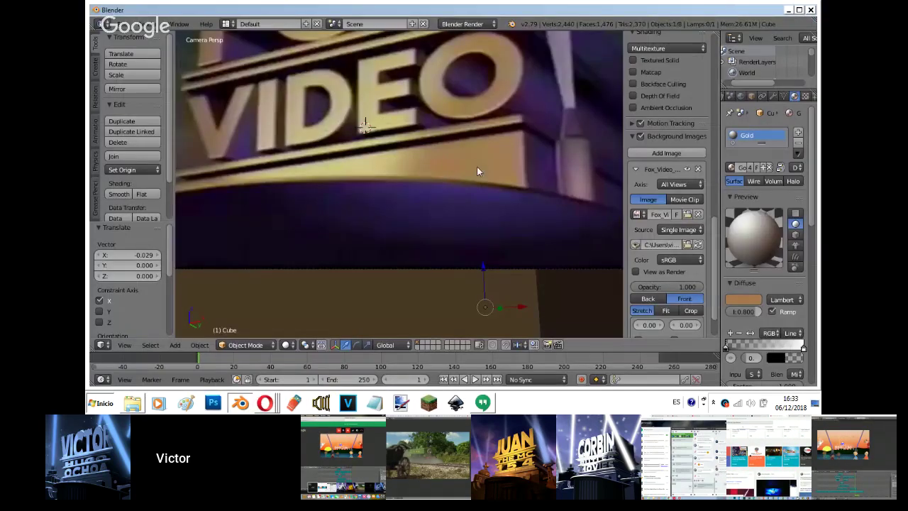
{"action": "left_click", "coordinate": [792, 355]}
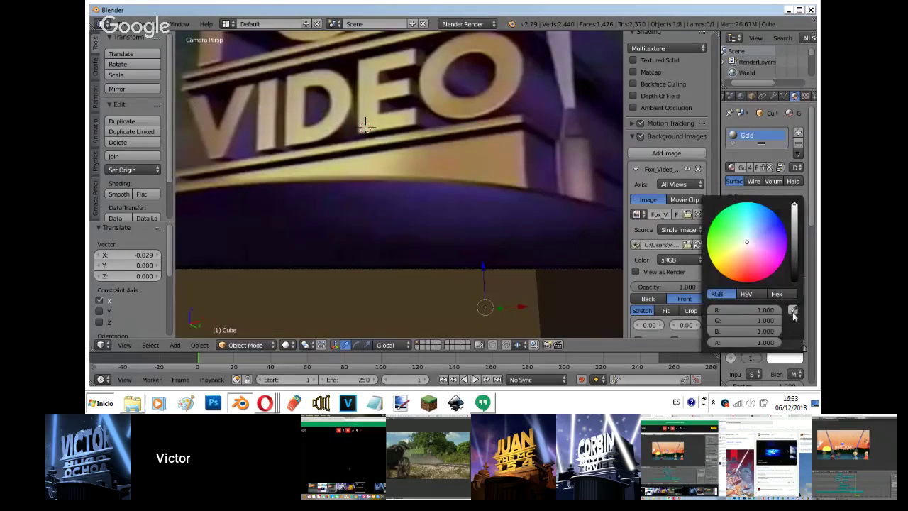
{"action": "left_click", "coordinate": [792, 309]}
{"action": "left_click", "coordinate": [529, 95]}
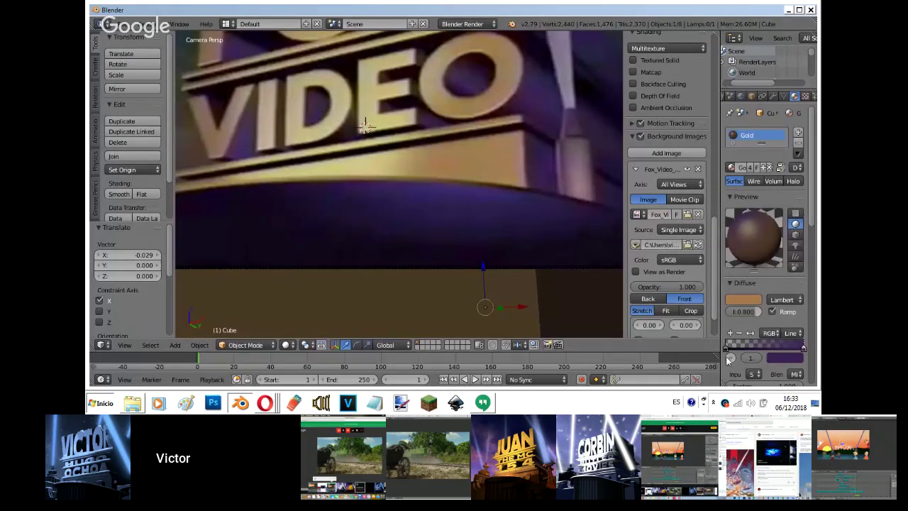
Paste the gold diffuse color into the ramp's other stop, placing gold at the upper end and the purple stop shortly before it.
{"action": "left_click_drag", "start_coordinate": [726, 346], "coordinate": [768, 347]}
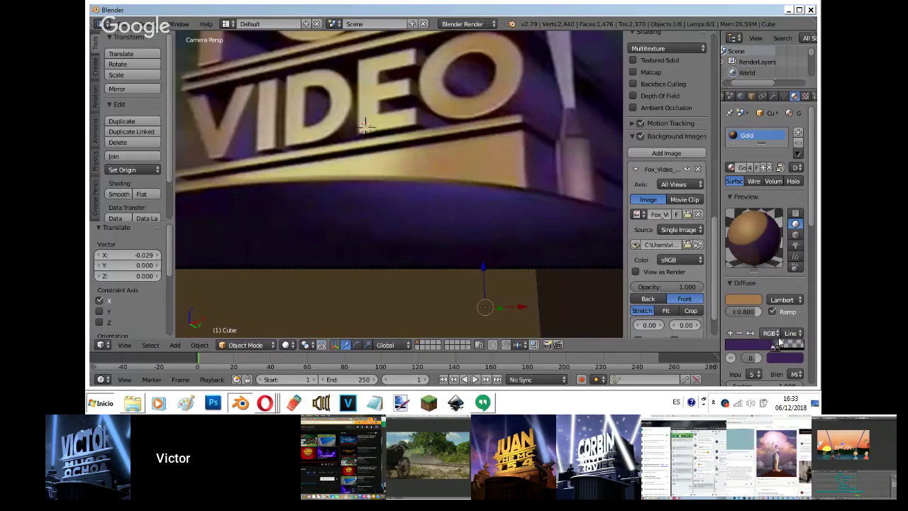
{"action": "key", "text": "ctrl+v"}
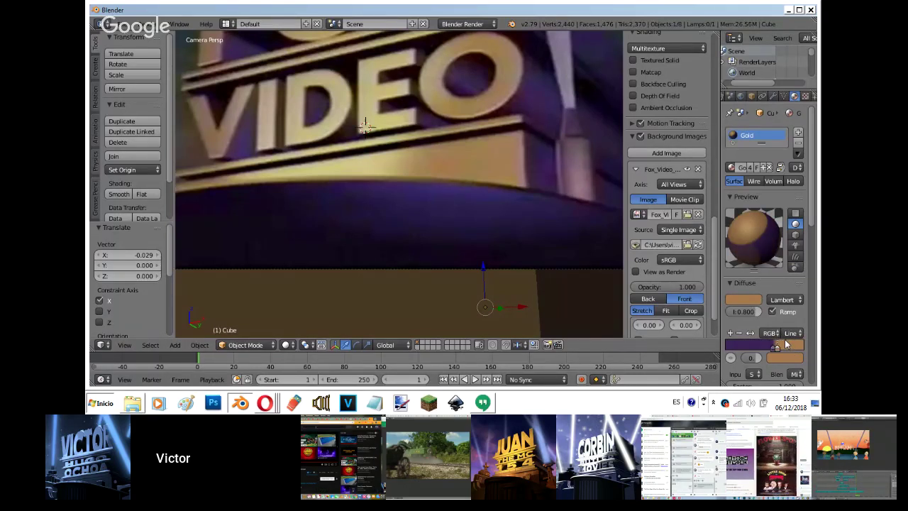
{"action": "left_click_drag", "start_coordinate": [781, 346], "coordinate": [793, 344]}
{"action": "left_click", "coordinate": [774, 347]}
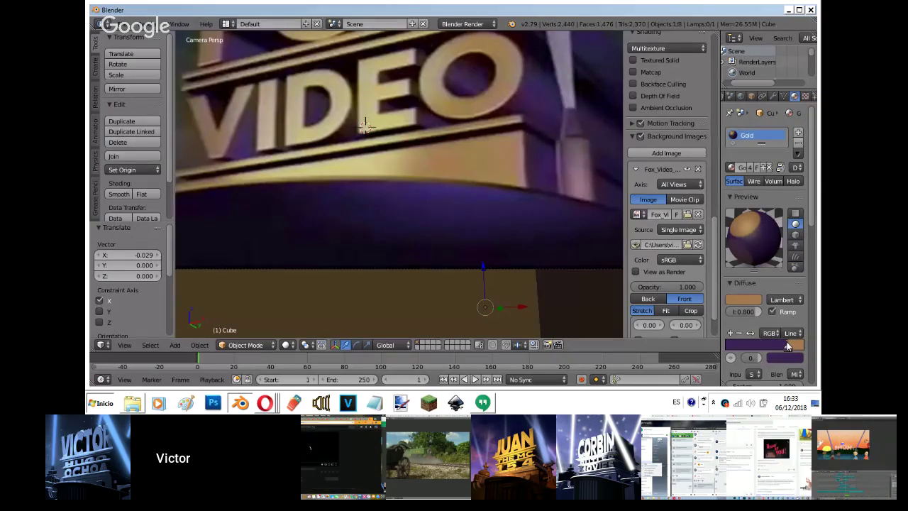
{"action": "mouse_move", "coordinate": [788, 344]}
{"action": "left_mouse_down"}
{"action": "mouse_move", "coordinate": [801, 345]}
{"action": "mouse_move", "coordinate": [749, 352]}
{"action": "mouse_move", "coordinate": [791, 351]}
{"action": "left_mouse_up"}
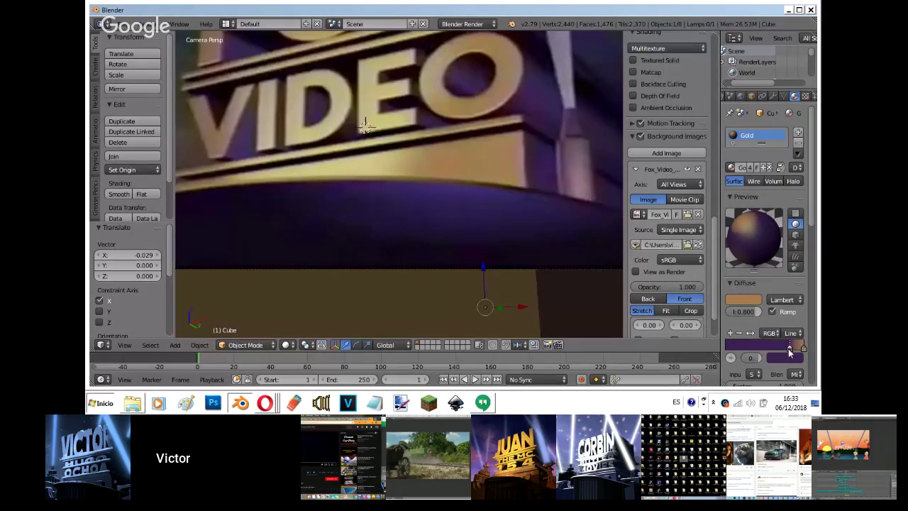
Hide the background reference image and link the Gold material from the base to all the selected logo parts.
{"action": "left_click", "coordinate": [640, 136]}
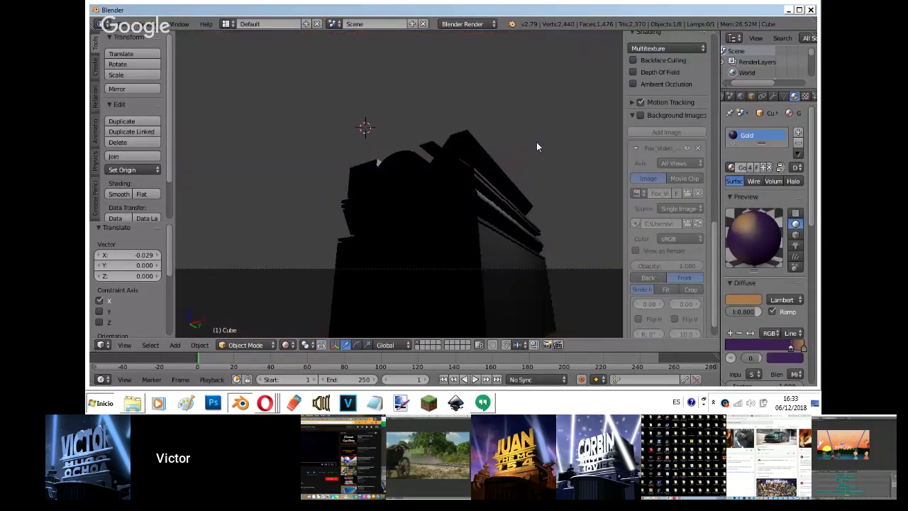
{"action": "key", "text": "z"}
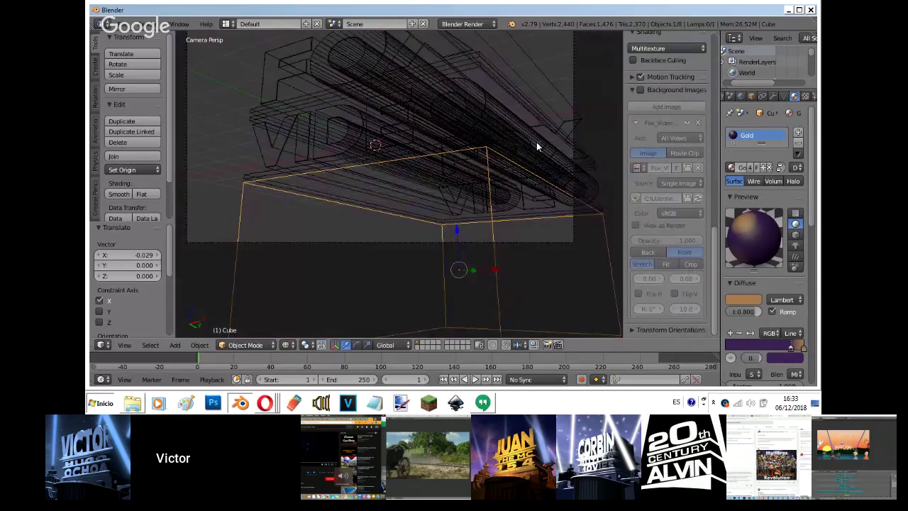
{"action": "key", "text": "z"}
{"action": "scroll", "coordinate": [407, 138], "scroll_direction": "down", "scroll_amount": 2}
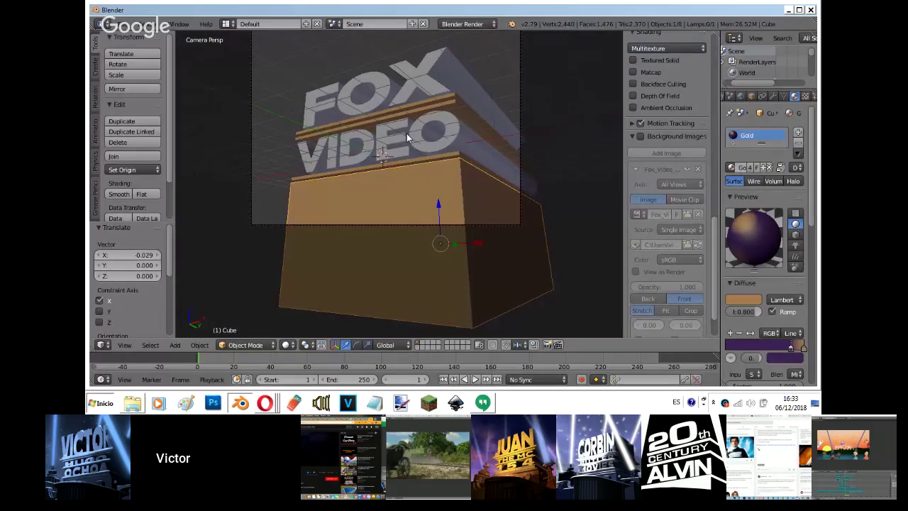
{"action": "key", "text": "a"}
{"action": "key", "text": "a"}
{"action": "key", "text": "ctrl+l"}
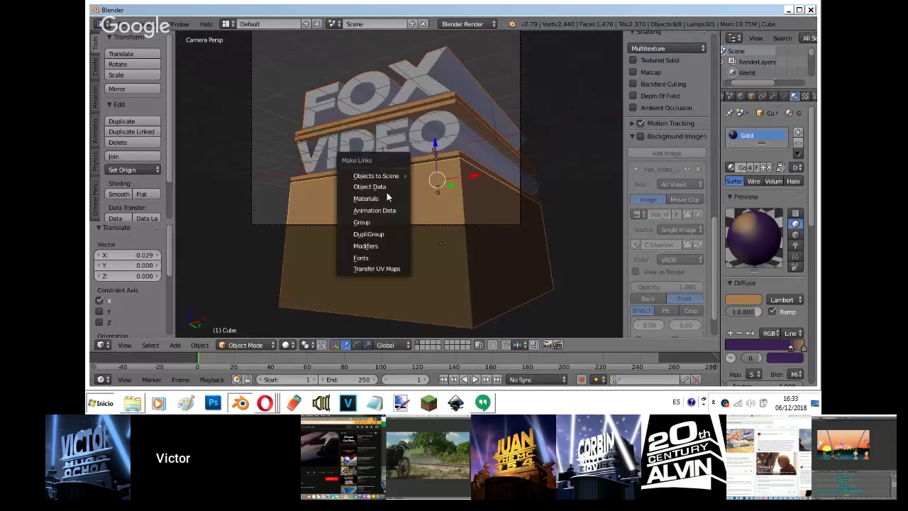
{"action": "left_click", "coordinate": [366, 198]}
In right view, replace the existing lamp with an area lamp in front of the logo and rotate it about -65° toward the lettering.
{"action": "key", "text": "KP_3"}
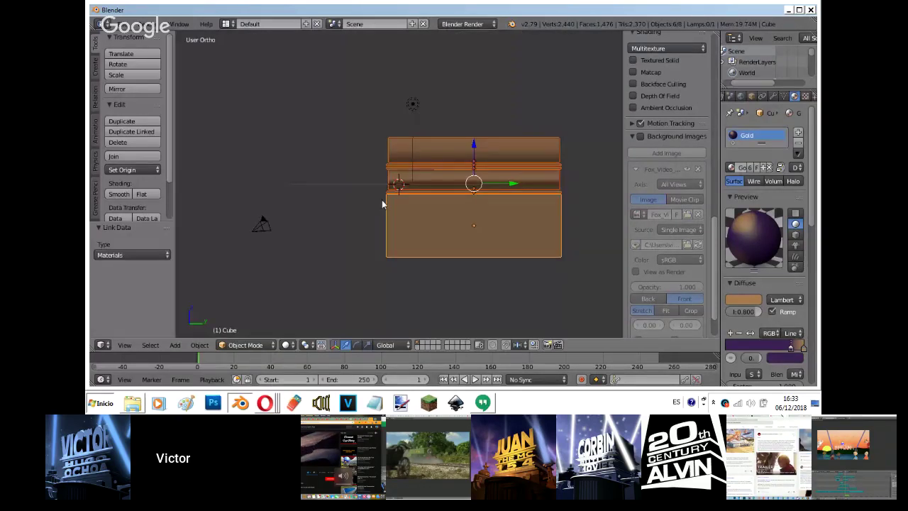
{"action": "key", "text": "KP_3"}
{"action": "right_click", "coordinate": [416, 106]}
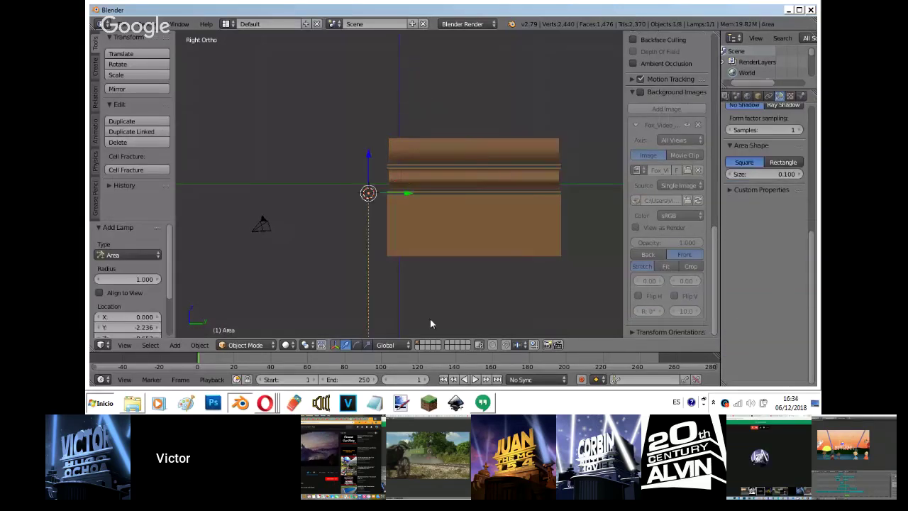
{"action": "key", "text": "r"}
{"action": "left_click", "coordinate": [442, 173]}
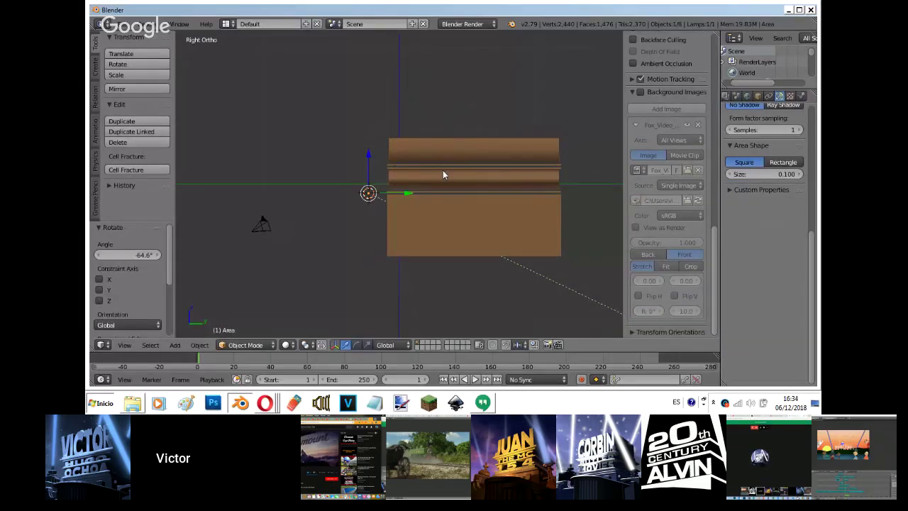
Set the area lamp's distance to 1.180 and its energy to 10.
{"action": "scroll", "coordinate": [776, 205], "scroll_direction": "up", "scroll_amount": 3}
{"action": "scroll", "coordinate": [781, 221], "scroll_direction": "up", "scroll_amount": 5}
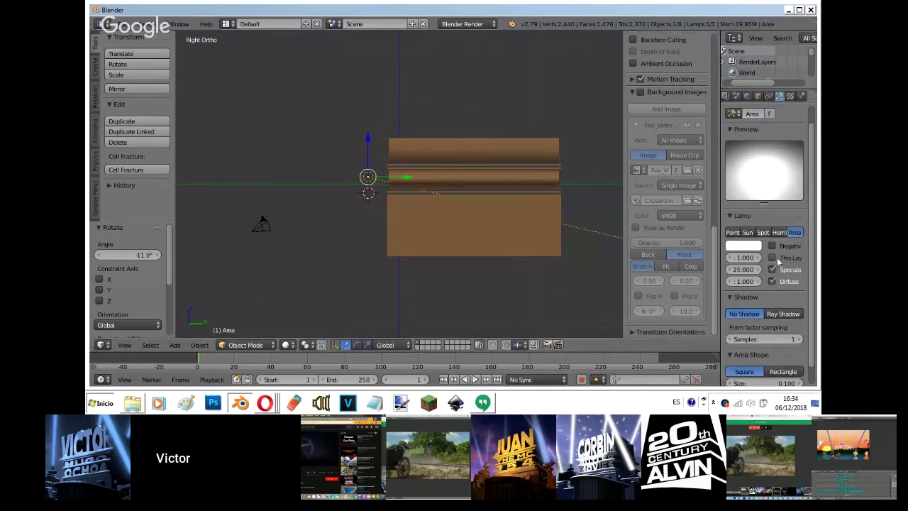
{"action": "left_click_drag", "start_coordinate": [745, 272], "coordinate": [709, 273]}
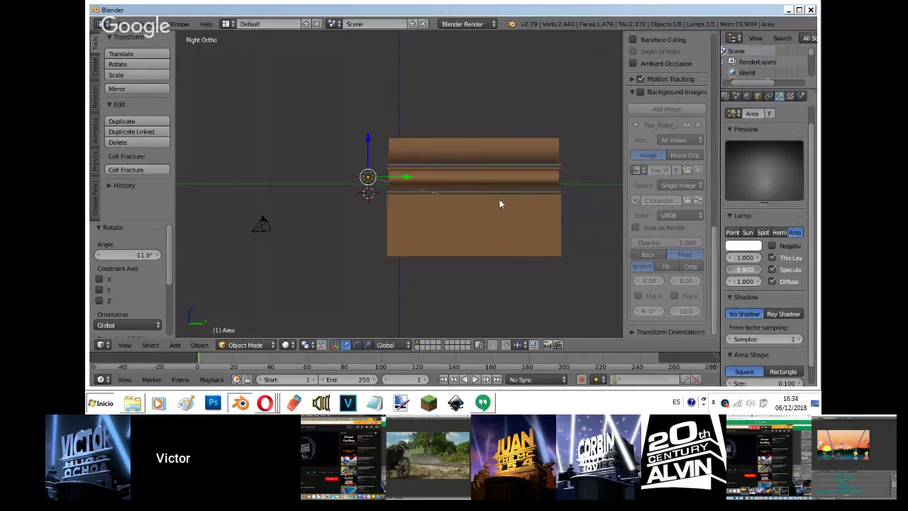
{"action": "left_click_drag", "start_coordinate": [419, 232], "coordinate": [344, 220]}
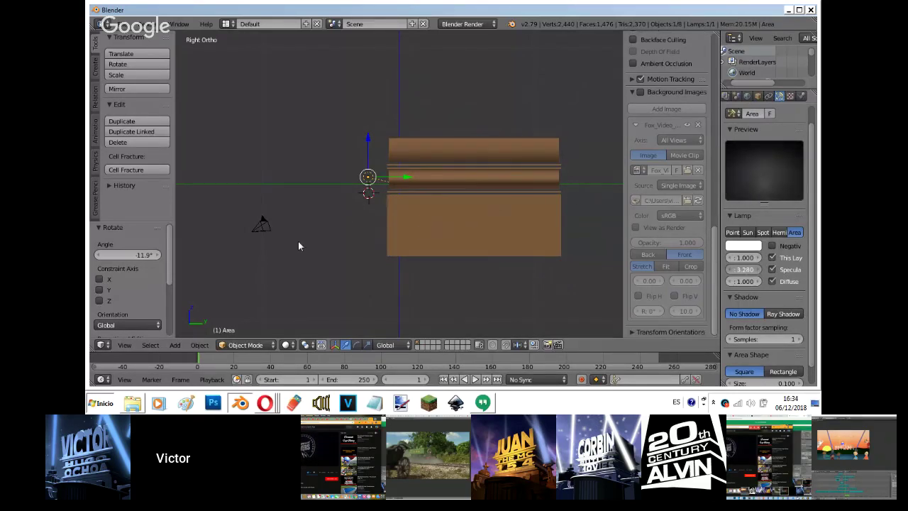
{"action": "left_click_drag", "start_coordinate": [298, 243], "coordinate": [190, 309]}
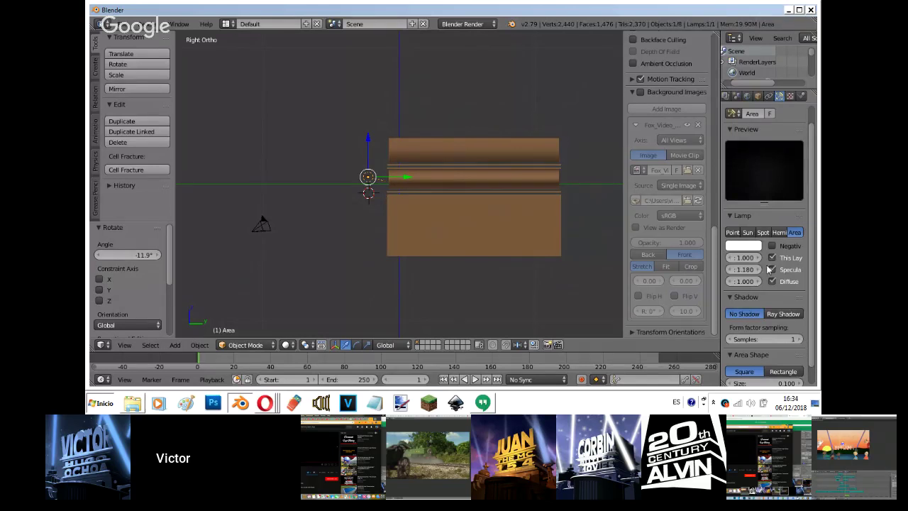
{"action": "left_click_drag", "start_coordinate": [746, 257], "coordinate": [251, 374]}
{"action": "scroll", "coordinate": [377, 145], "scroll_direction": "down", "scroll_amount": 2}
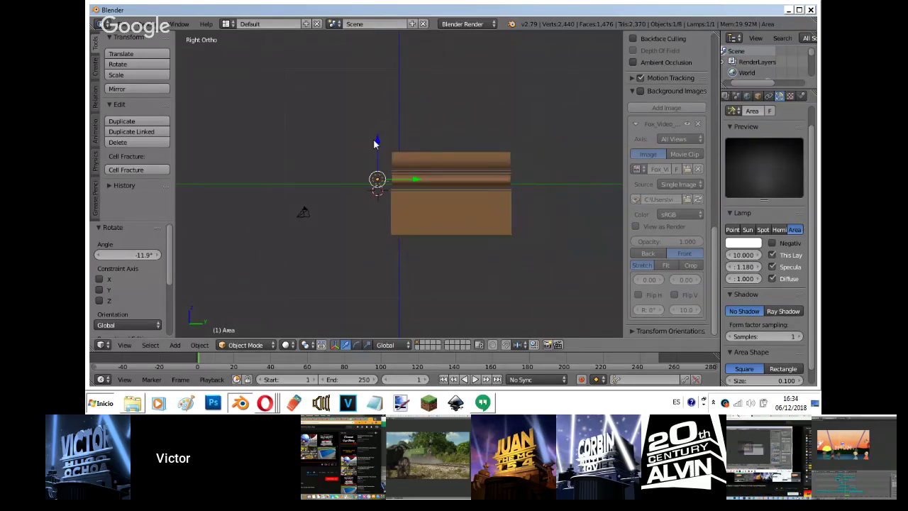
In front view, enlarge the area lamp to slightly wider than the logo and move it over the lettering and upper base.
{"action": "scroll", "coordinate": [375, 144], "scroll_direction": "up", "scroll_amount": 1}
{"action": "key", "text": "KP_1"}
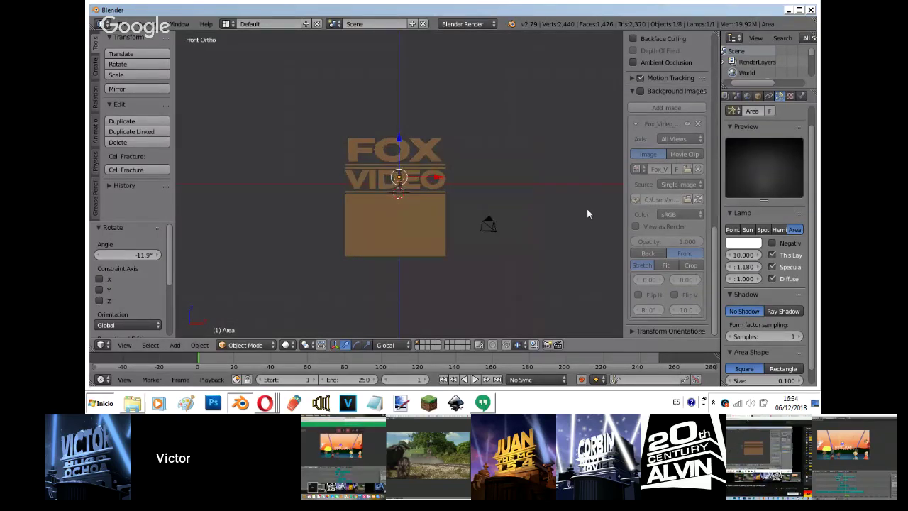
{"action": "scroll", "coordinate": [586, 213], "scroll_direction": "up", "scroll_amount": 4}
{"action": "scroll", "coordinate": [586, 213], "scroll_direction": "down", "scroll_amount": 1}
{"action": "key", "text": "s"}
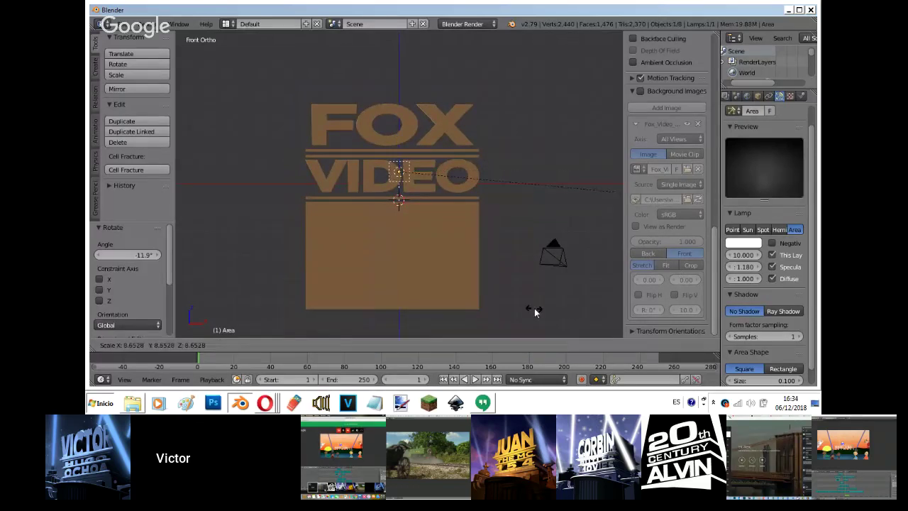
{"action": "left_click", "coordinate": [536, 304]}
{"action": "scroll", "coordinate": [537, 304], "scroll_direction": "down", "scroll_amount": 1}
{"action": "key", "text": "s"}
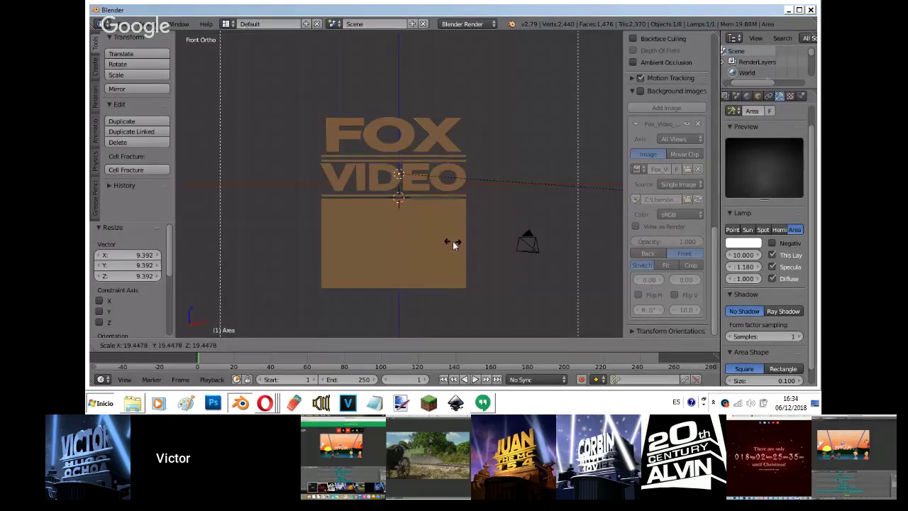
{"action": "left_click", "coordinate": [439, 197]}
{"action": "key", "text": "g"}
{"action": "left_click", "coordinate": [424, 207]}
{"action": "scroll", "coordinate": [424, 207], "scroll_direction": "up", "scroll_amount": 1}
{"action": "scroll", "coordinate": [424, 208], "scroll_direction": "down", "scroll_amount": 1}
Check the Hangouts group chat and the YouTube live stream chat, and return to Blender.
{"action": "left_click", "coordinate": [265, 403]}
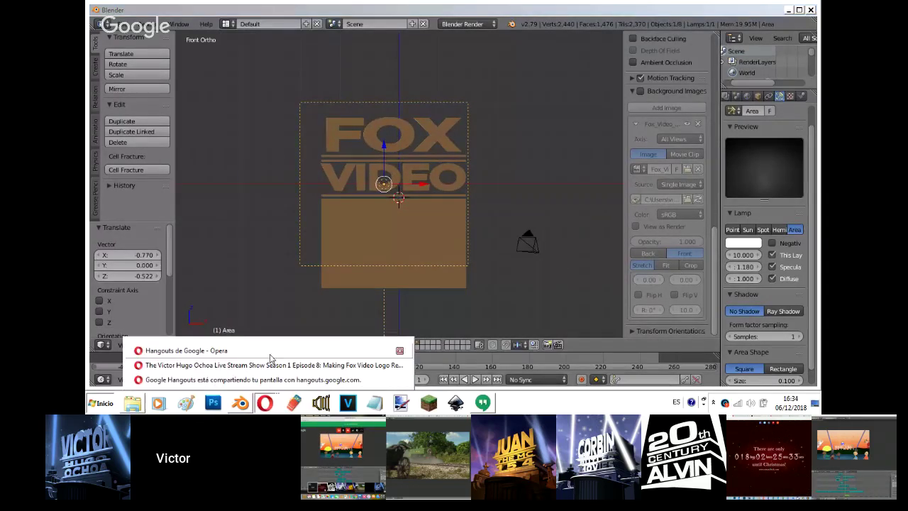
{"action": "left_click", "coordinate": [261, 350]}
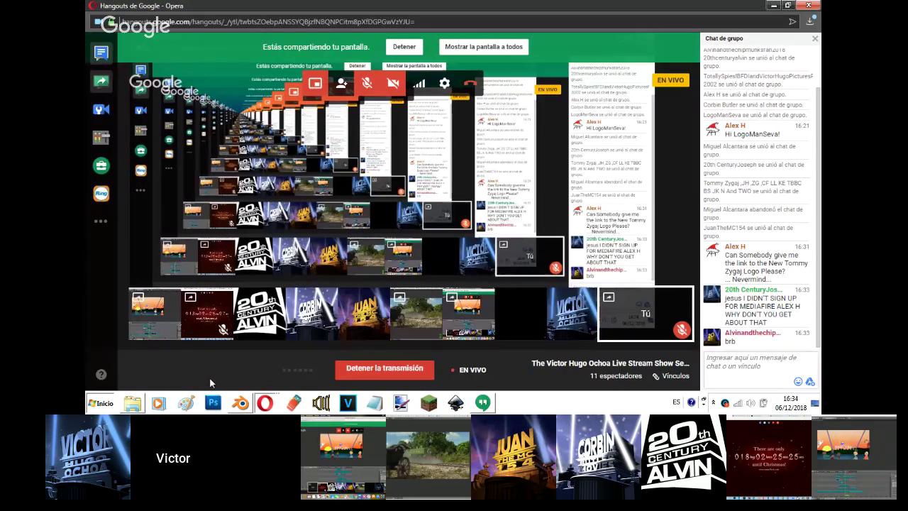
{"action": "mouse_move", "coordinate": [264, 403]}
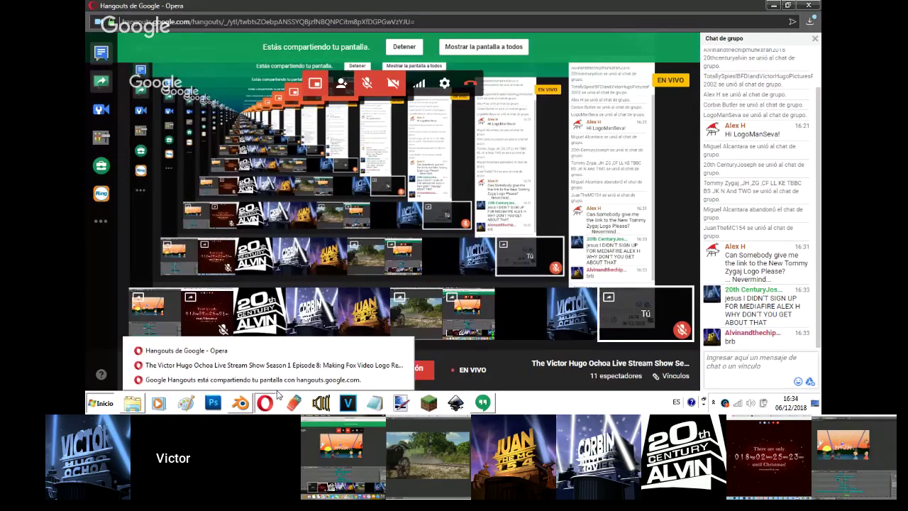
{"action": "left_click", "coordinate": [288, 366]}
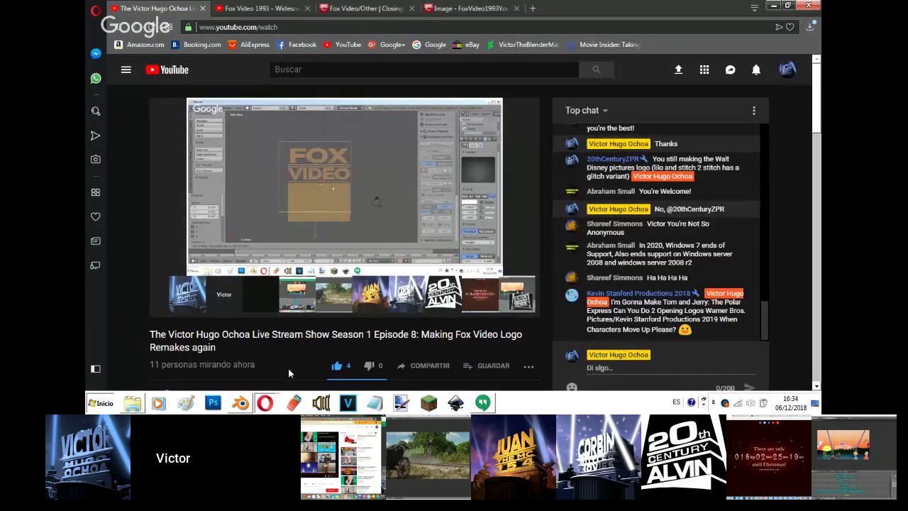
{"action": "mouse_move", "coordinate": [264, 403]}
{"action": "left_click", "coordinate": [268, 351]}
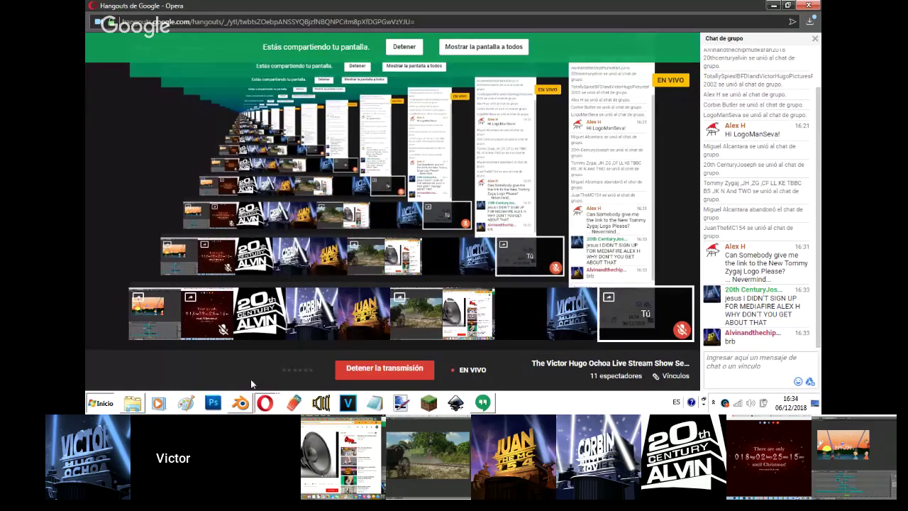
{"action": "left_click", "coordinate": [241, 403]}
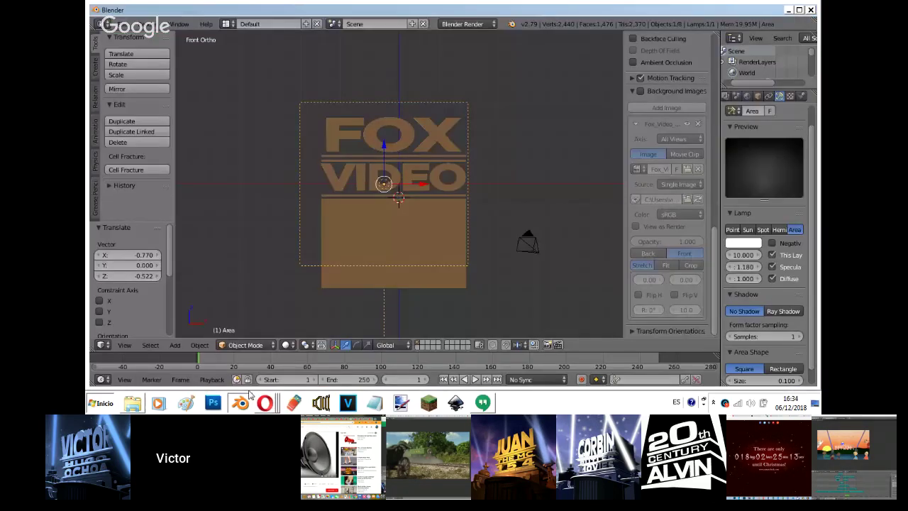
Shift the area lamp about 0.5 units in X and 0.3 in Z, and scale it up by a factor of about 1.195.
{"action": "left_click", "coordinate": [479, 149]}
{"action": "key", "text": "s"}
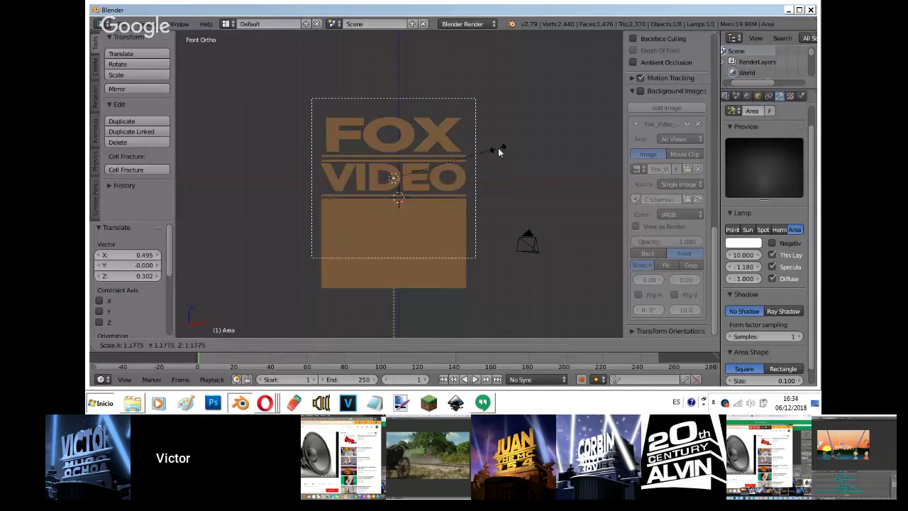
{"action": "left_click", "coordinate": [498, 147]}
{"action": "left_click", "coordinate": [499, 147]}
Preview the rendered lighting through the camera, reducing the area lamp's distance to 0.1 and setting its gamma to 2.
{"action": "key", "text": "shift+z"}
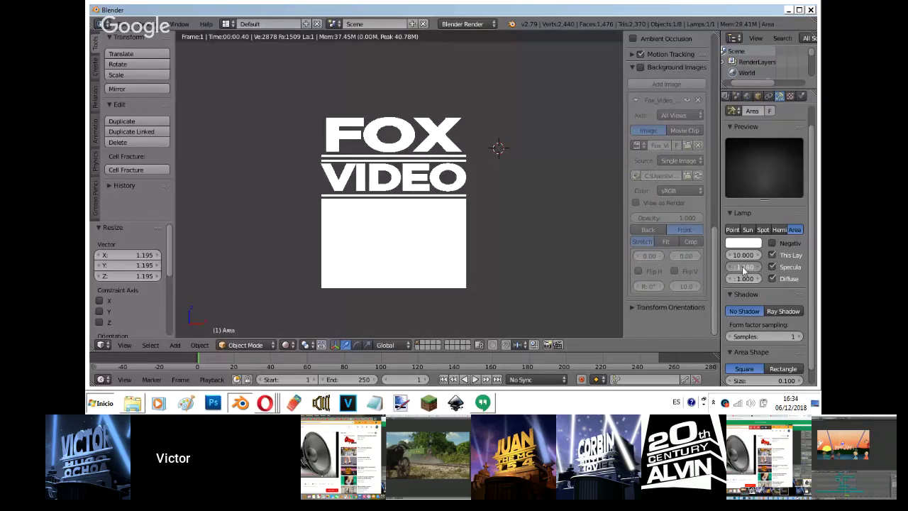
{"action": "left_click_drag", "start_coordinate": [744, 266], "coordinate": [669, 286]}
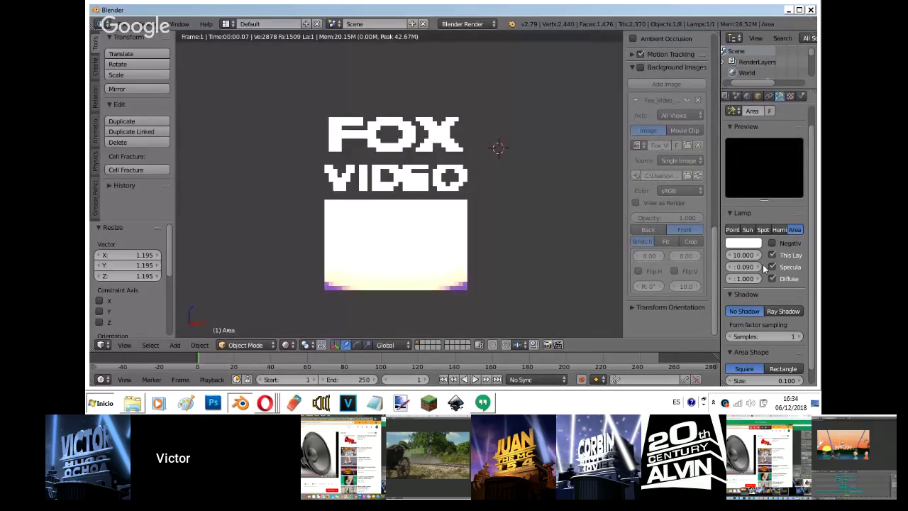
{"action": "key", "text": "KP_0"}
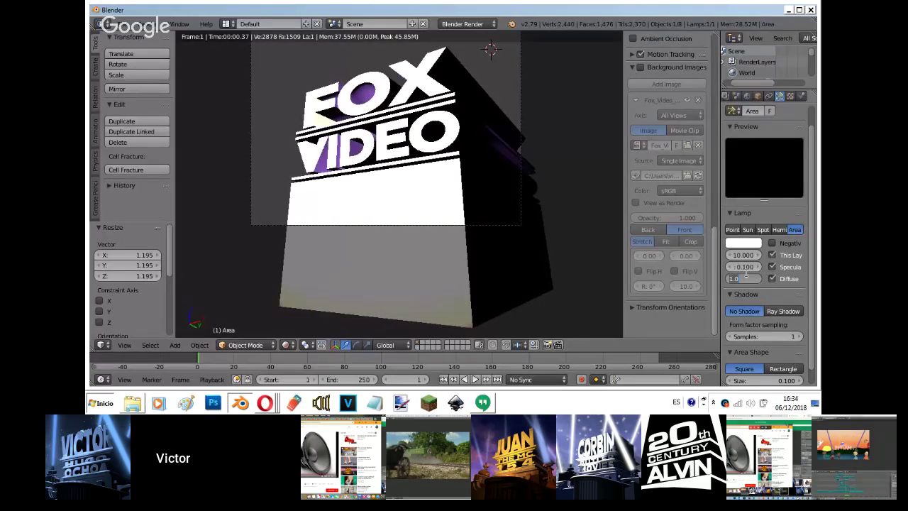
{"action": "type", "text": "2"}
{"action": "key", "text": "Return"}
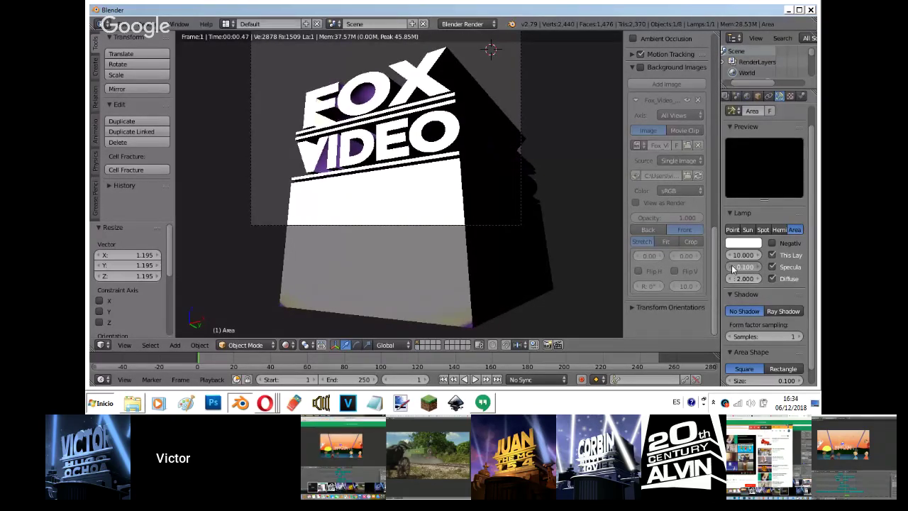
Fine-tune the area lamp's distance in the rendered preview to 0.080.
{"action": "left_click", "coordinate": [731, 267]}
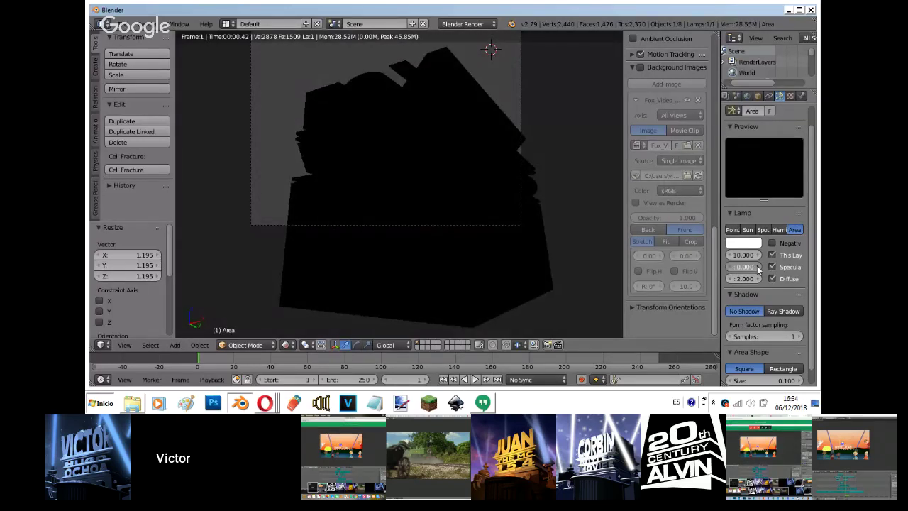
{"action": "left_click", "coordinate": [757, 267]}
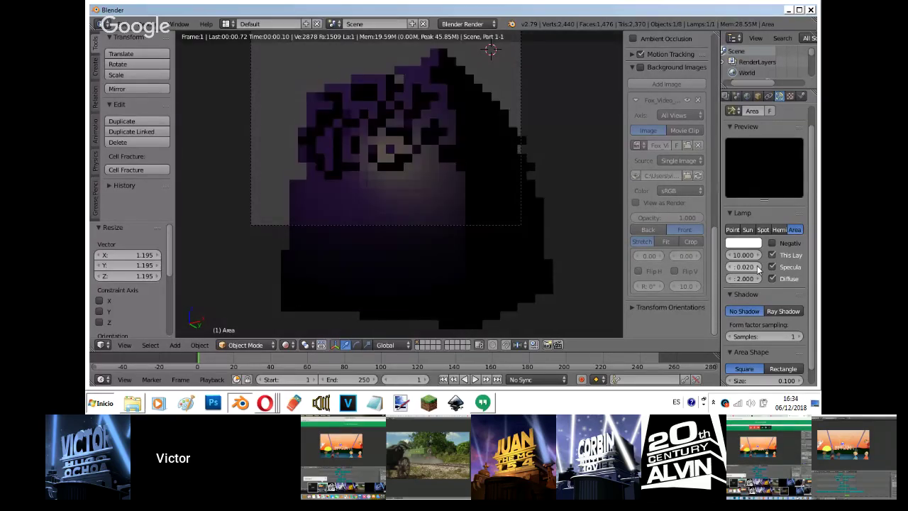
{"action": "left_click", "coordinate": [757, 267]}
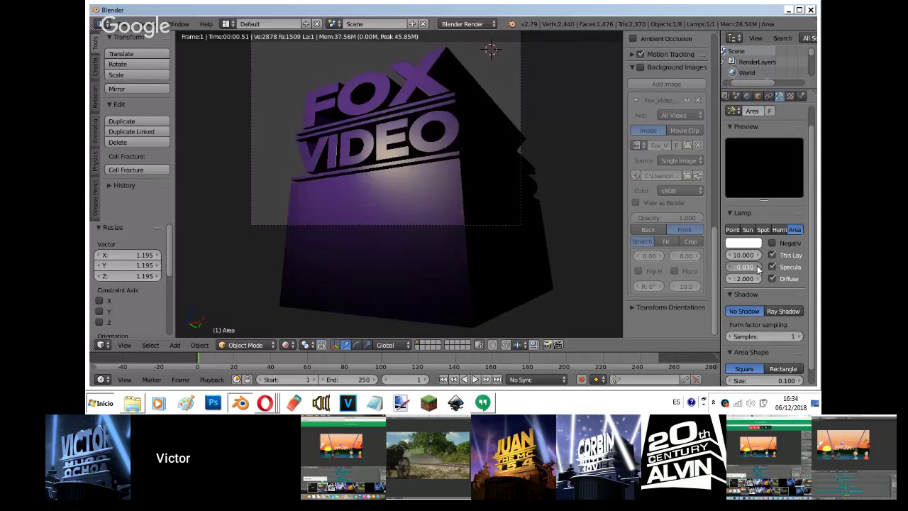
{"action": "left_click", "coordinate": [757, 267]}
{"action": "left_click", "coordinate": [758, 267]}
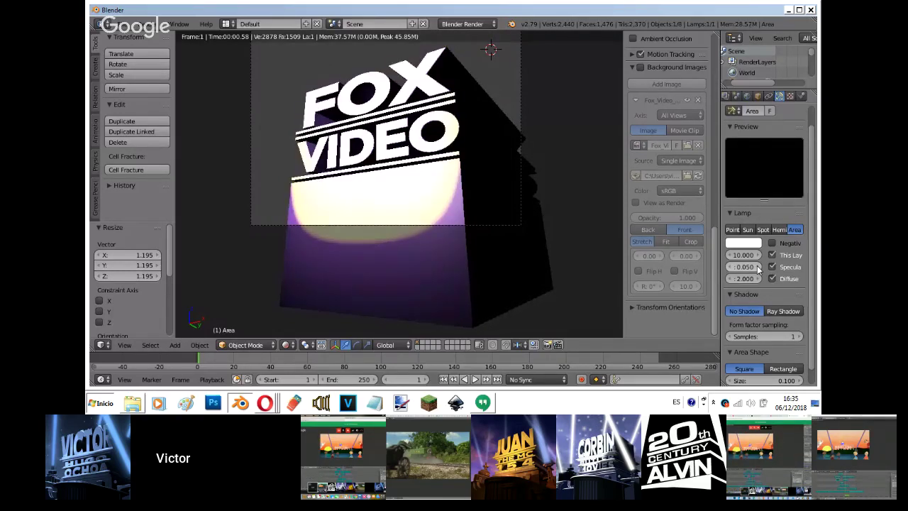
{"action": "left_click", "coordinate": [757, 267]}
{"action": "left_click", "coordinate": [758, 267]}
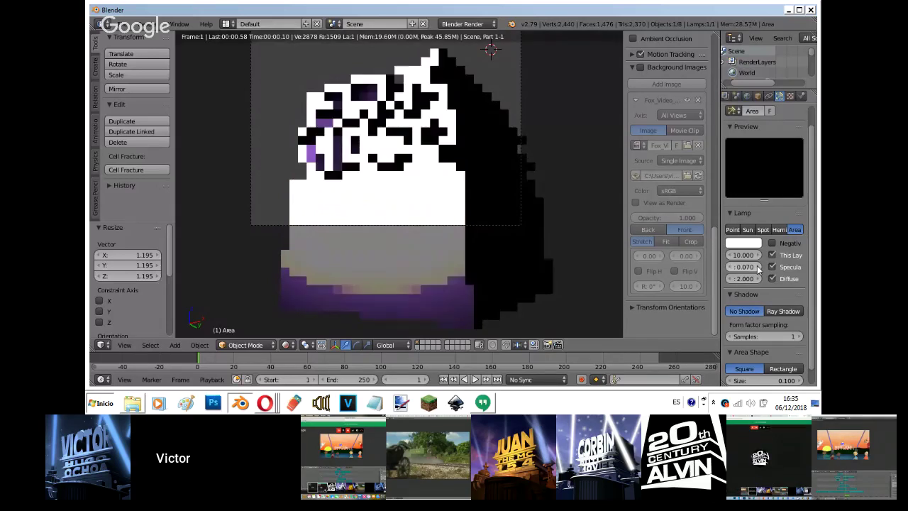
{"action": "left_click", "coordinate": [757, 267]}
Lower the area lamp about 0.66 units in front view, reduce its energy to 0.300, and preview the render through the camera.
{"action": "key", "text": "shift+z"}
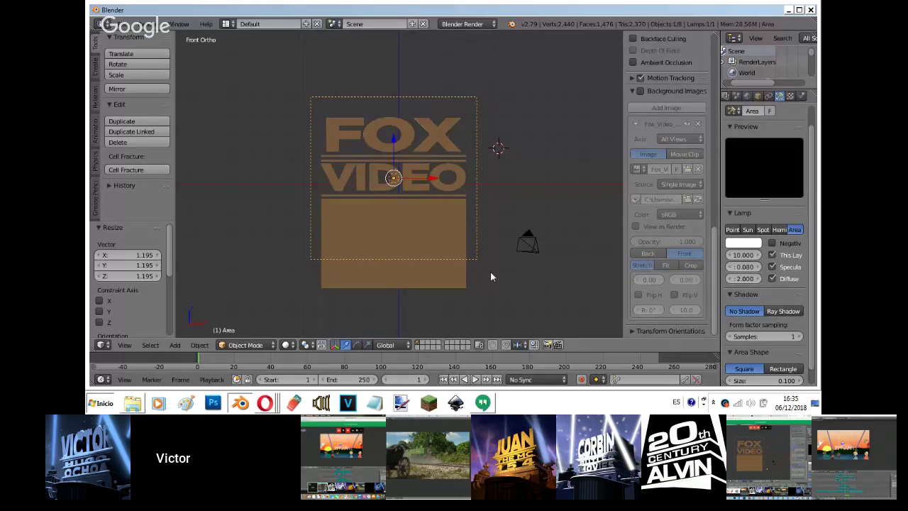
{"action": "key", "text": "g"}
{"action": "left_click", "coordinate": [493, 297]}
{"action": "key", "text": "shift+z"}
{"action": "left_click_drag", "start_coordinate": [743, 254], "coordinate": [124, 344]}
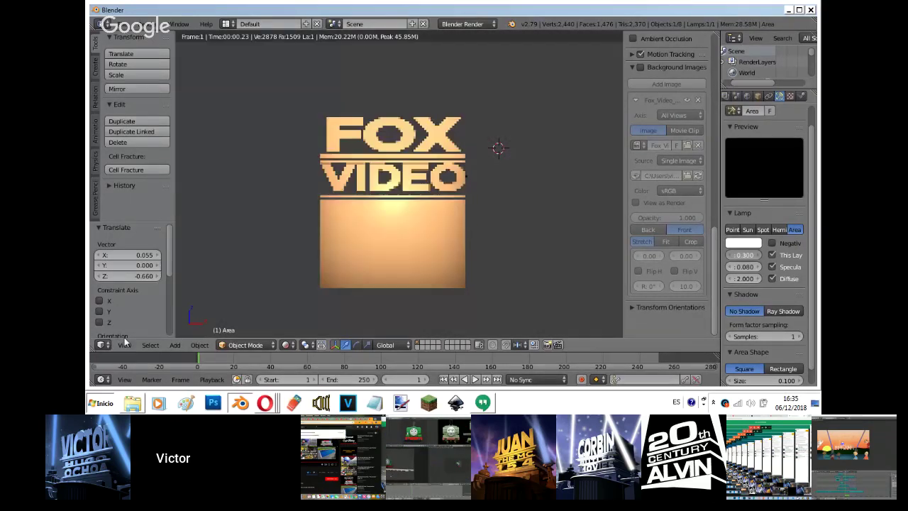
{"action": "key", "text": "KP_0"}
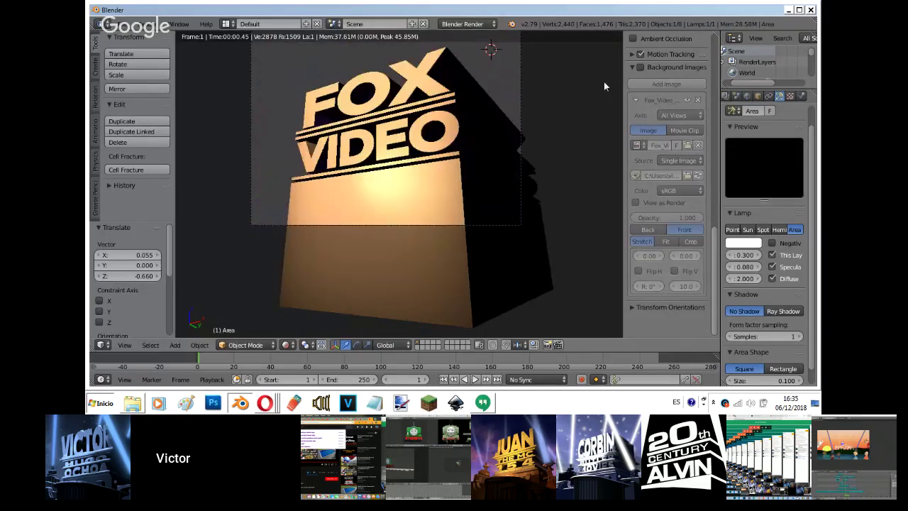
Move the area lamp about -0.49 units along X, leave the rendered preview, and select the VIDEO text.
{"action": "key", "text": "g"}
{"action": "key", "text": "x"}
{"action": "left_click", "coordinate": [503, 136]}
{"action": "key", "text": "shift+z"}
{"action": "right_click", "coordinate": [485, 154]}
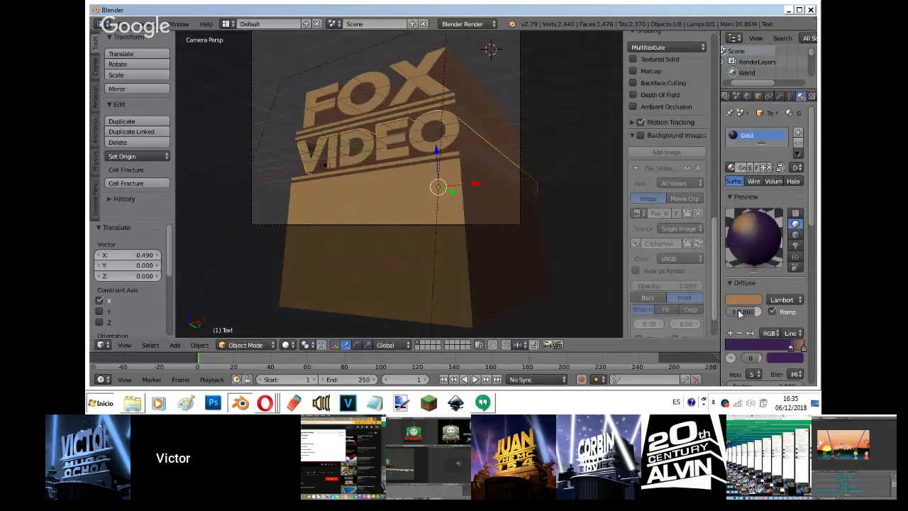
Select the area lamp, set its energy to 0.130 in the rendered preview, and select the pedestal block.
{"action": "right_click", "coordinate": [439, 46]}
{"action": "right_click", "coordinate": [447, 45]}
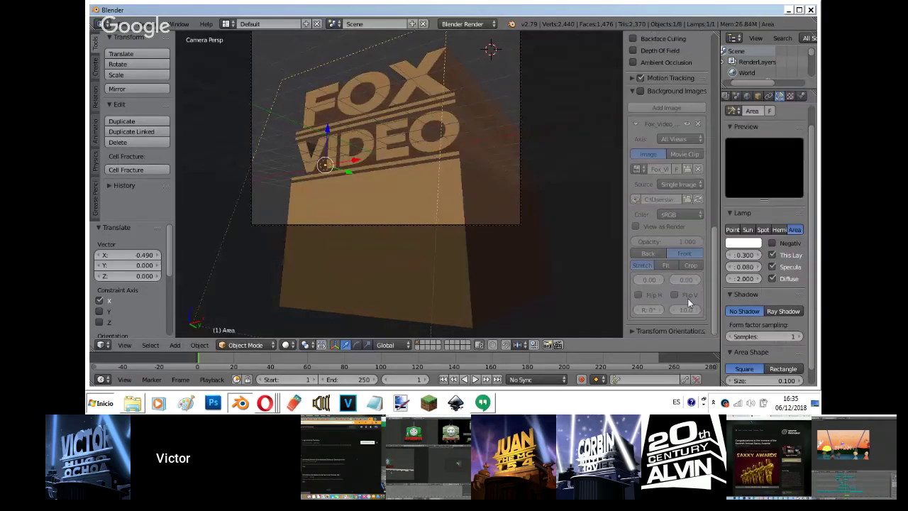
{"action": "key", "text": "shift+z"}
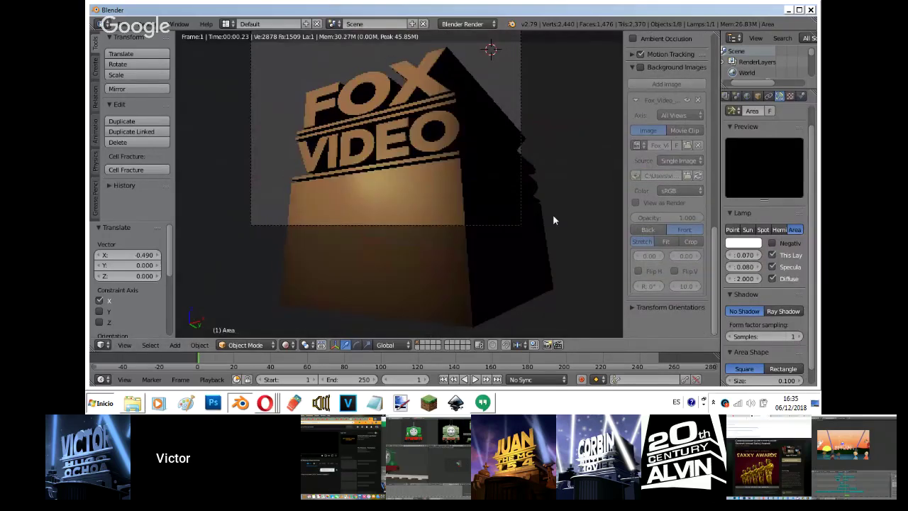
{"action": "left_click_drag", "start_coordinate": [744, 257], "coordinate": [750, 256]}
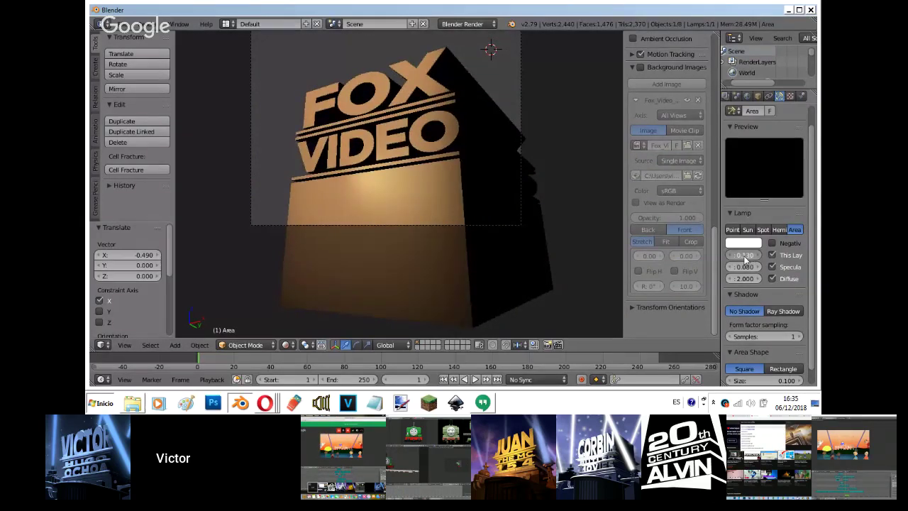
{"action": "left_click_drag", "start_coordinate": [744, 259], "coordinate": [743, 260]}
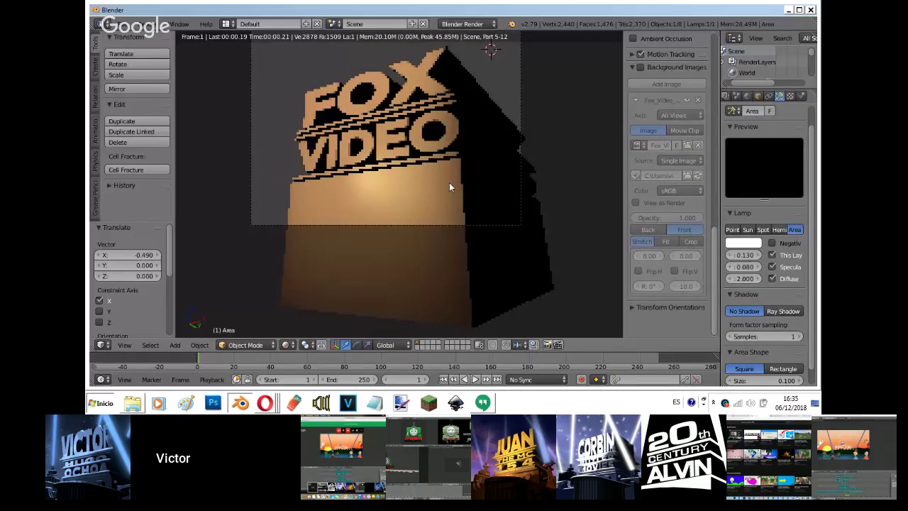
{"action": "right_click", "coordinate": [449, 182]}
{"action": "key", "text": "shift+z"}
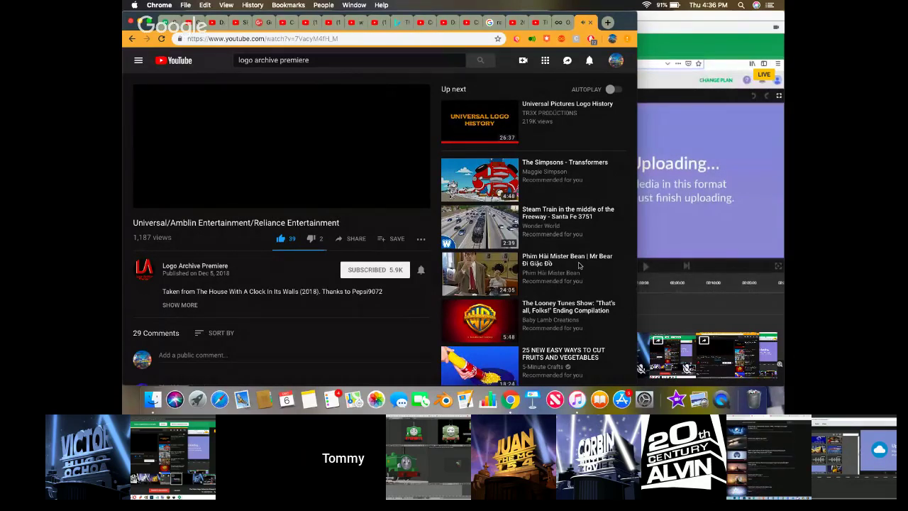
Switch to the Google Hangouts window in Chrome and view other participants' shared screens with the sound volume raised.
{"action": "left_click", "coordinate": [670, 257]}
{"action": "mouse_move", "coordinate": [419, 297]}
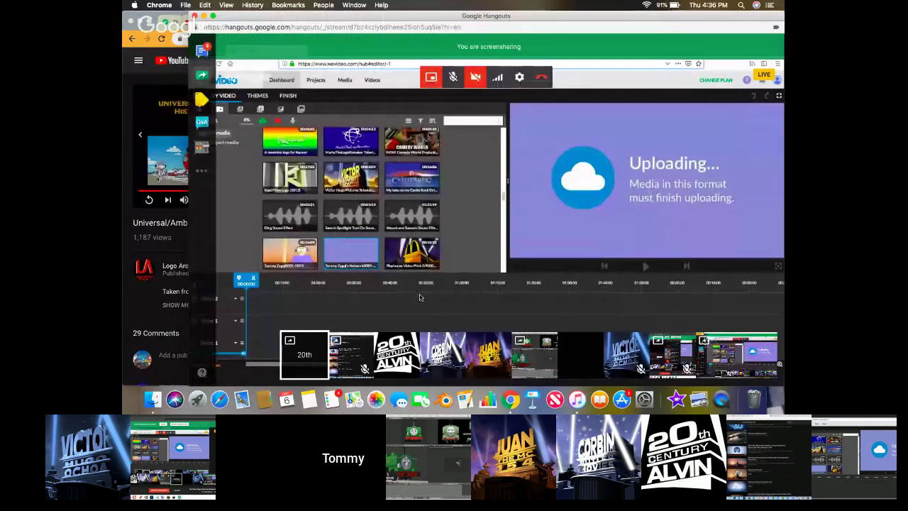
{"action": "left_click", "coordinate": [351, 362]}
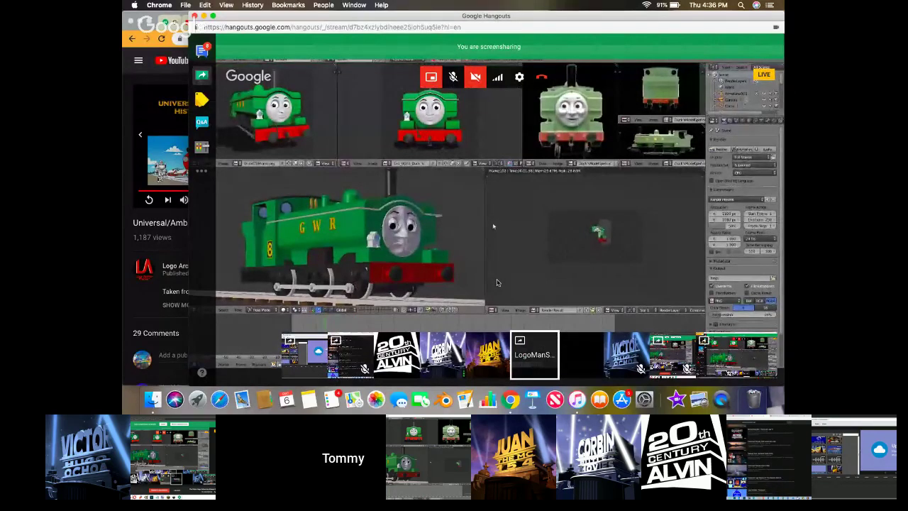
{"action": "key", "text": "XF86AudioRaiseVolume"}
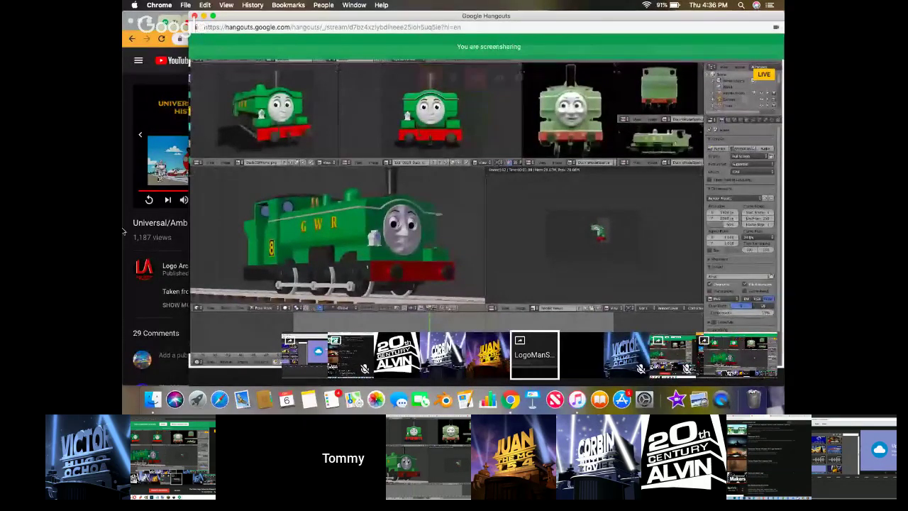
Replay the Universal/Amblin Entertainment/Reliance Entertainment video on YouTube from an earlier point, and return to the Hangouts window.
{"action": "left_click", "coordinate": [145, 202]}
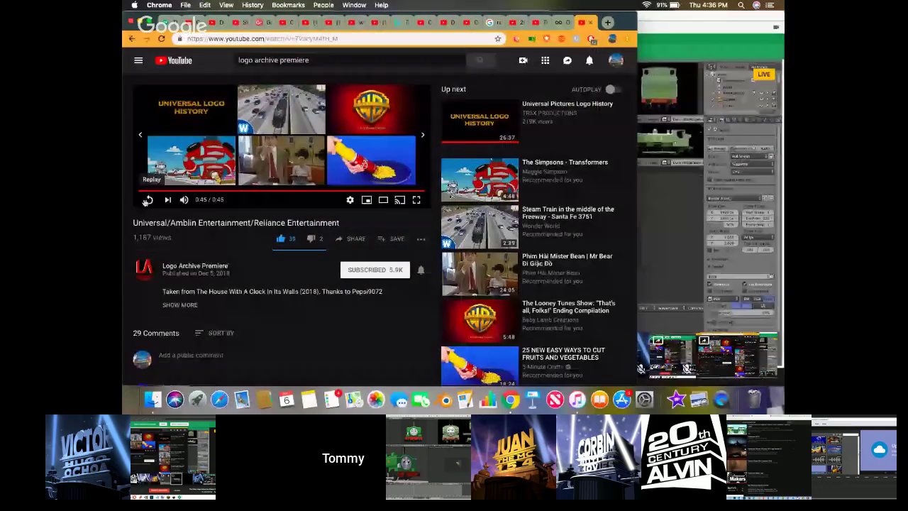
{"action": "left_click", "coordinate": [149, 200]}
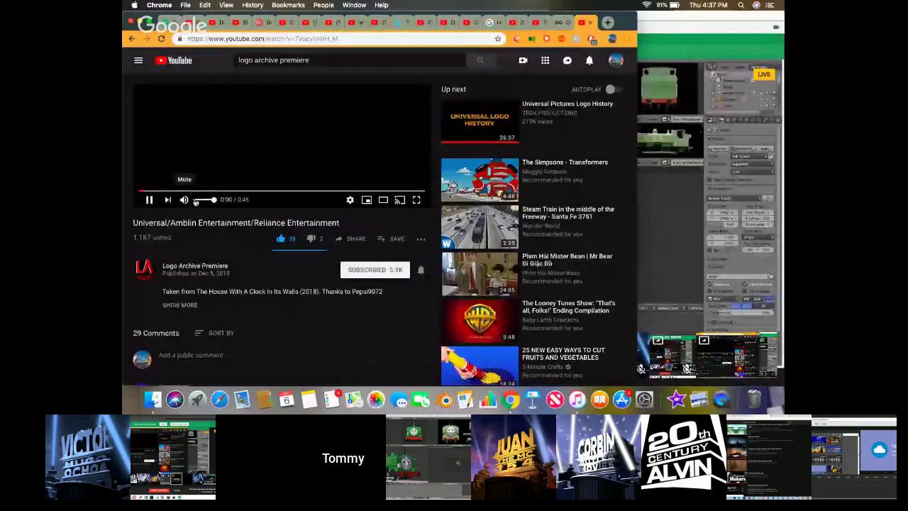
{"action": "left_click", "coordinate": [263, 192]}
{"action": "left_click", "coordinate": [226, 190]}
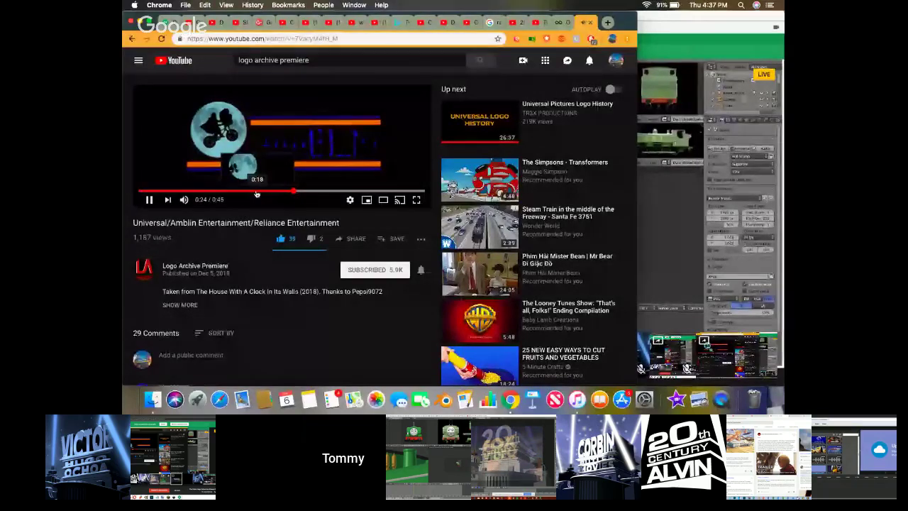
{"action": "left_click", "coordinate": [733, 234]}
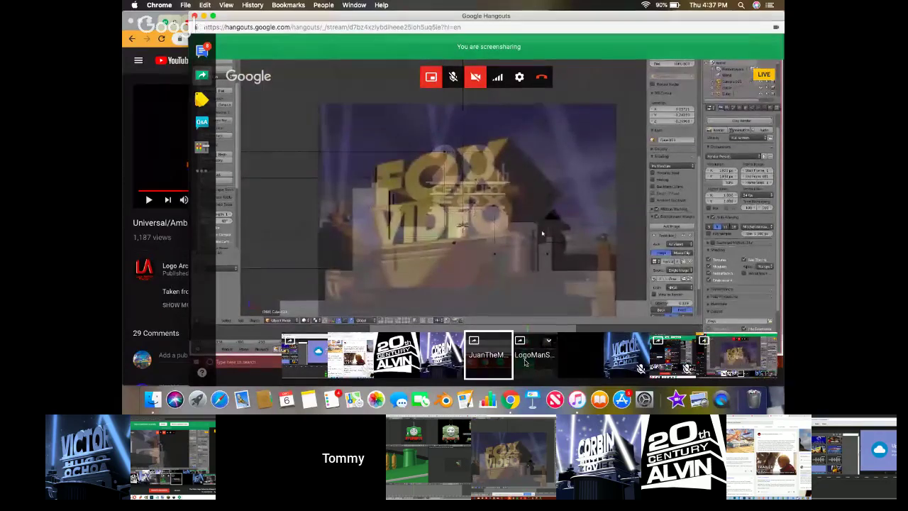
Go back to the YouTube video and rewatch the Amblin Entertainment moon sequence several times from earlier points.
{"action": "left_click", "coordinate": [139, 207]}
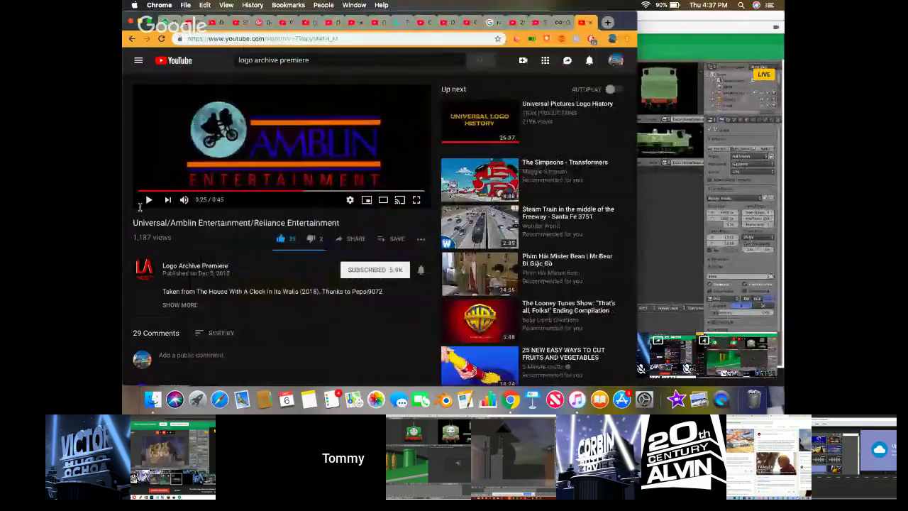
{"action": "left_click", "coordinate": [251, 193]}
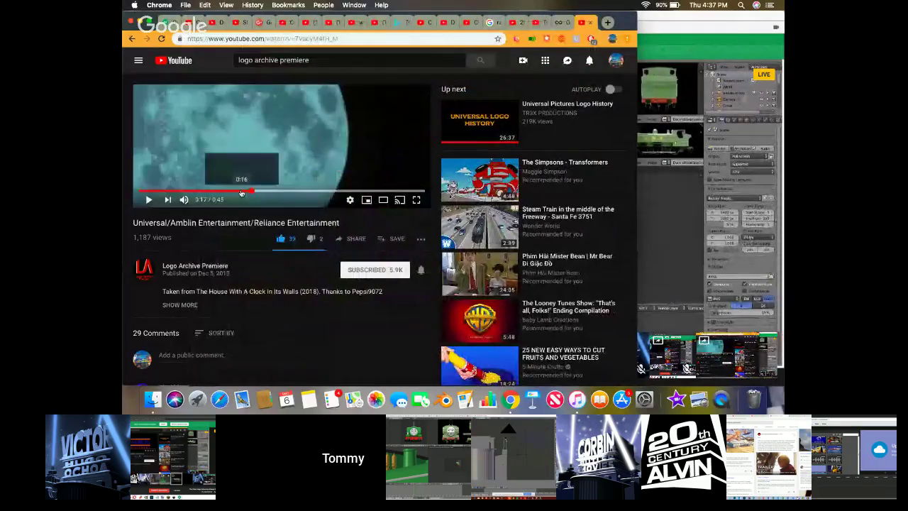
{"action": "left_click", "coordinate": [241, 190]}
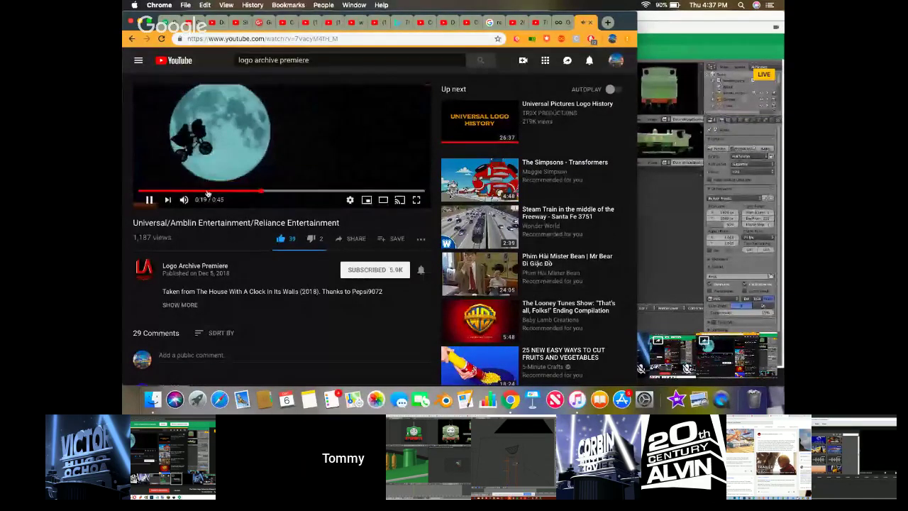
{"action": "left_click_drag", "start_coordinate": [209, 191], "coordinate": [230, 191]}
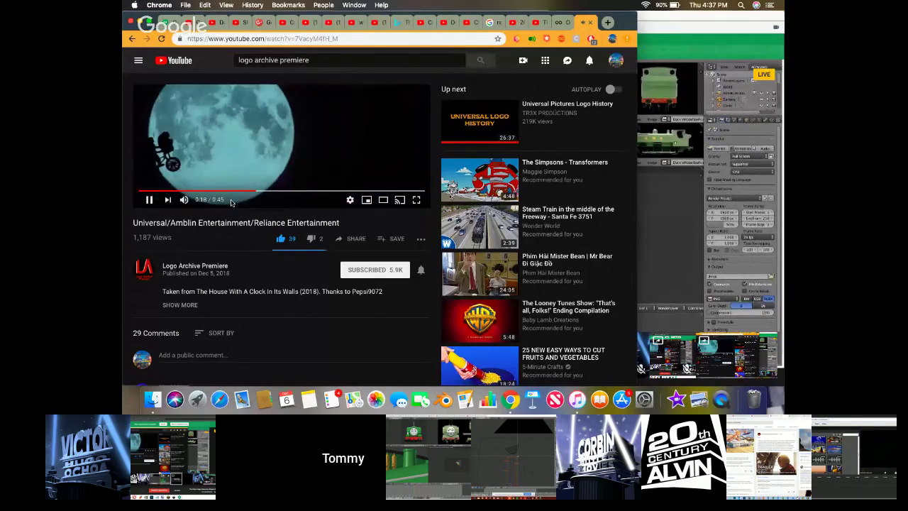
{"action": "left_click", "coordinate": [197, 191]}
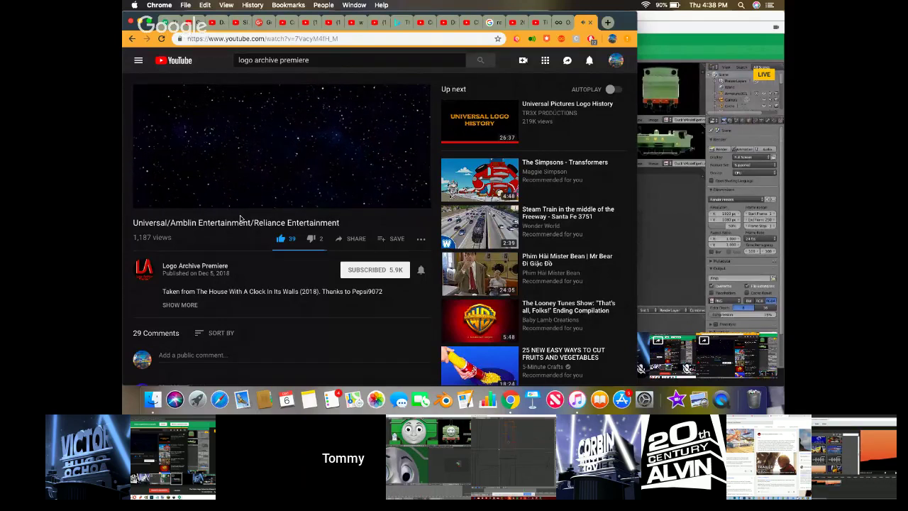
Review the Amblin segment once more, pause the video at its start, and view another participant's screen in Hangouts.
{"action": "mouse_move", "coordinate": [226, 160]}
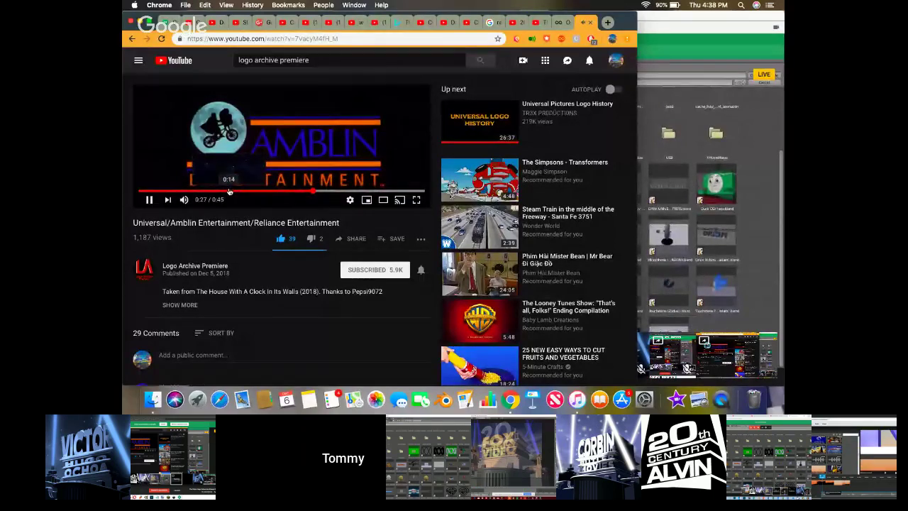
{"action": "left_click_drag", "start_coordinate": [229, 192], "coordinate": [202, 192]}
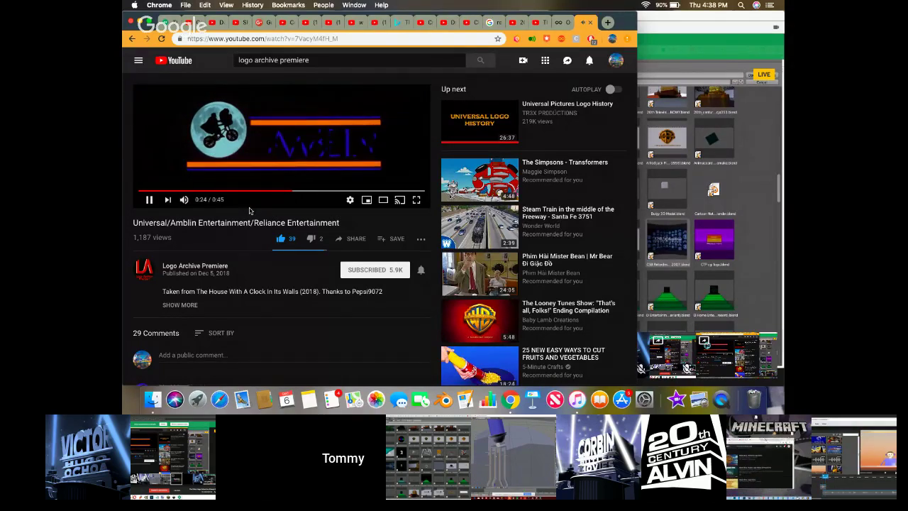
{"action": "left_click", "coordinate": [149, 201]}
{"action": "left_click", "coordinate": [140, 191]}
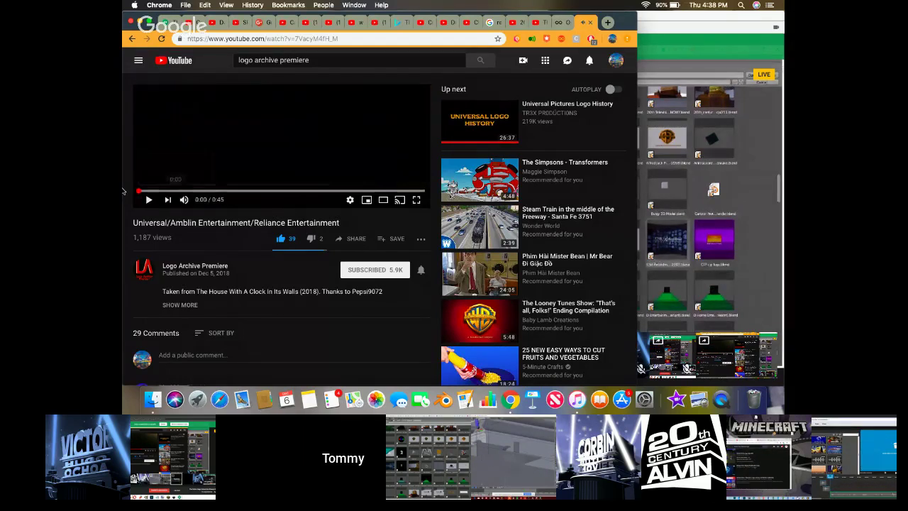
{"action": "left_click", "coordinate": [673, 207]}
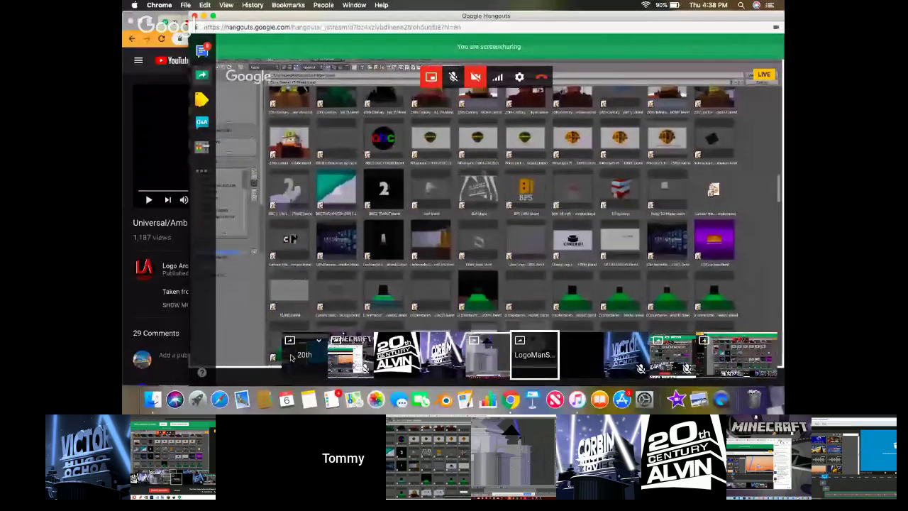
{"action": "left_click", "coordinate": [291, 356]}
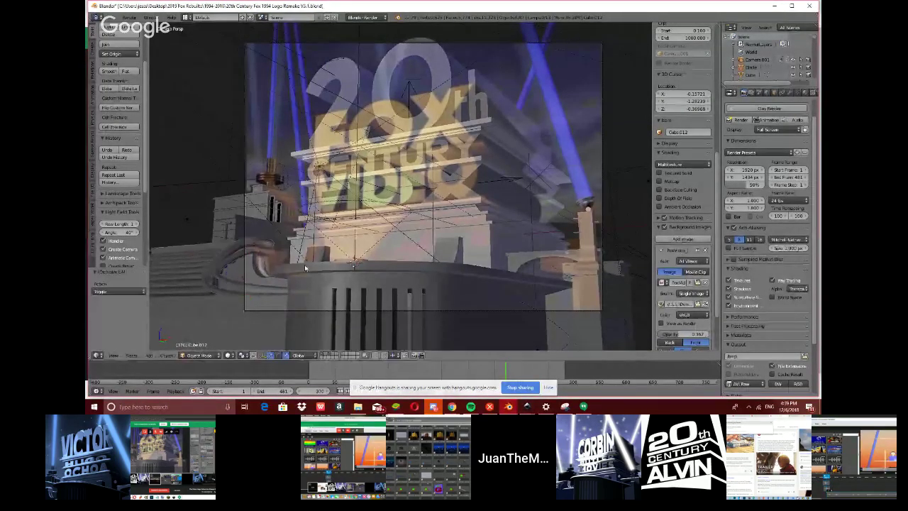
Reduce the reference image's opacity to 0 in the 20th Century Fox scene and preview the scene's rendered lighting.
{"action": "left_click_drag", "start_coordinate": [691, 335], "coordinate": [656, 334]}
{"action": "key", "text": "shift+z"}
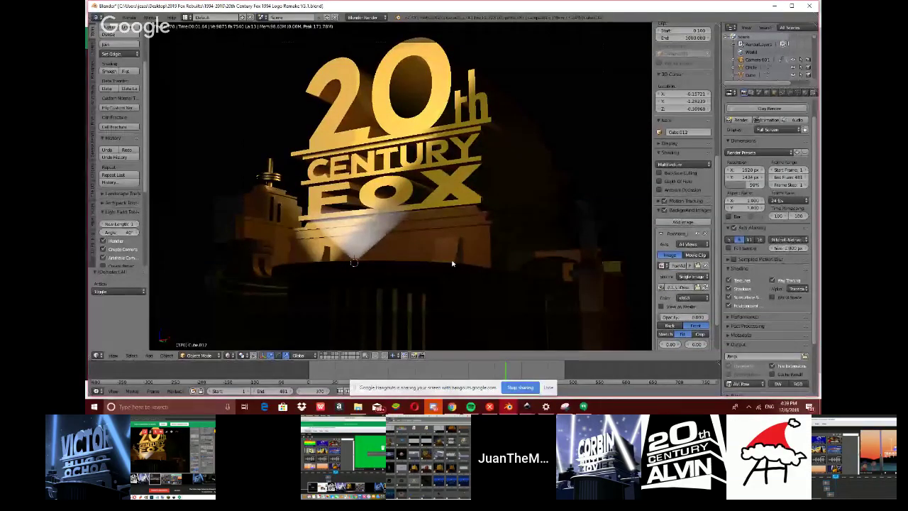
{"action": "key", "text": "shift+z"}
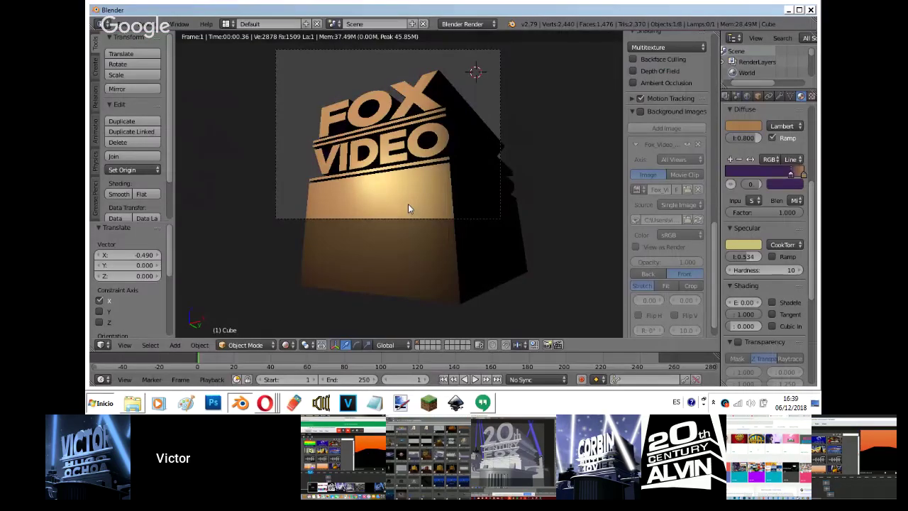
Set the specular hardness of the Fox Video pedestal's Gold material to 4.
{"action": "left_click_drag", "start_coordinate": [745, 271], "coordinate": [737, 271]}
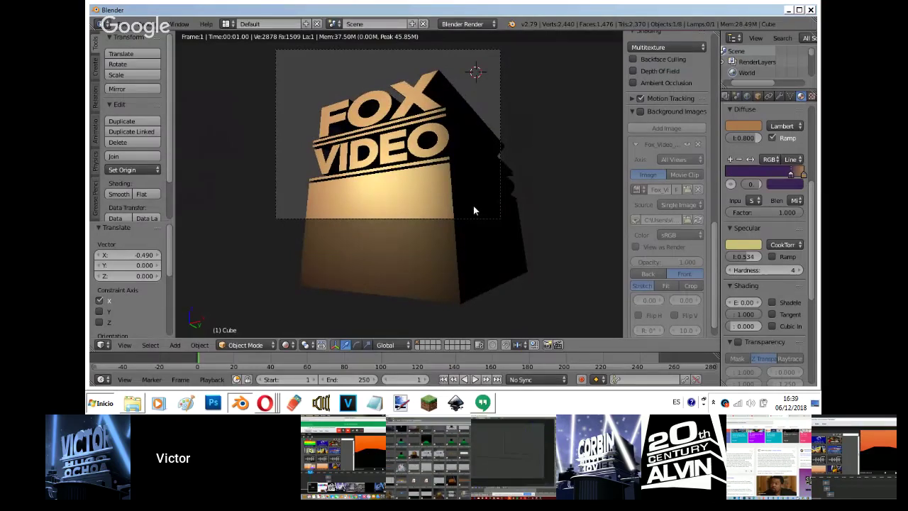
Rotate the area lamp upright in right view, move it 0.605 along Y and 0.275 along Z, and preview the render through the camera.
{"action": "key", "text": "KP_1"}
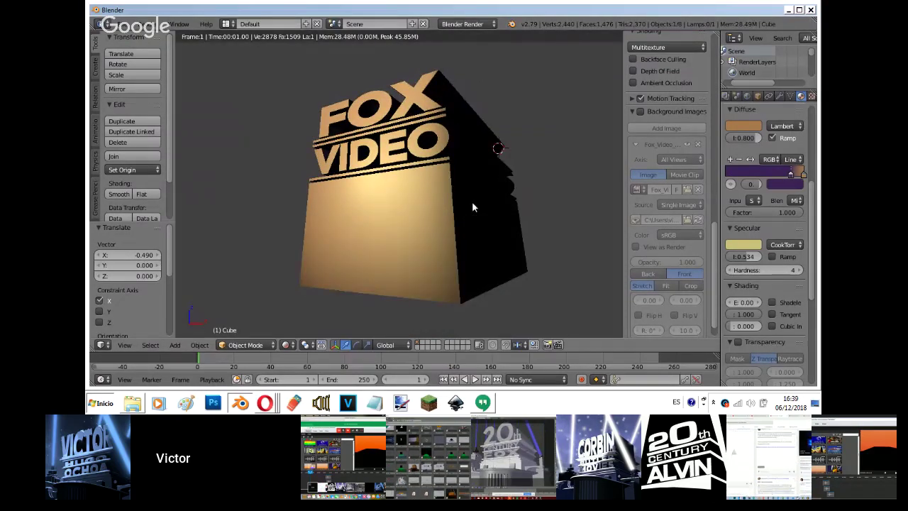
{"action": "key", "text": "KP_3"}
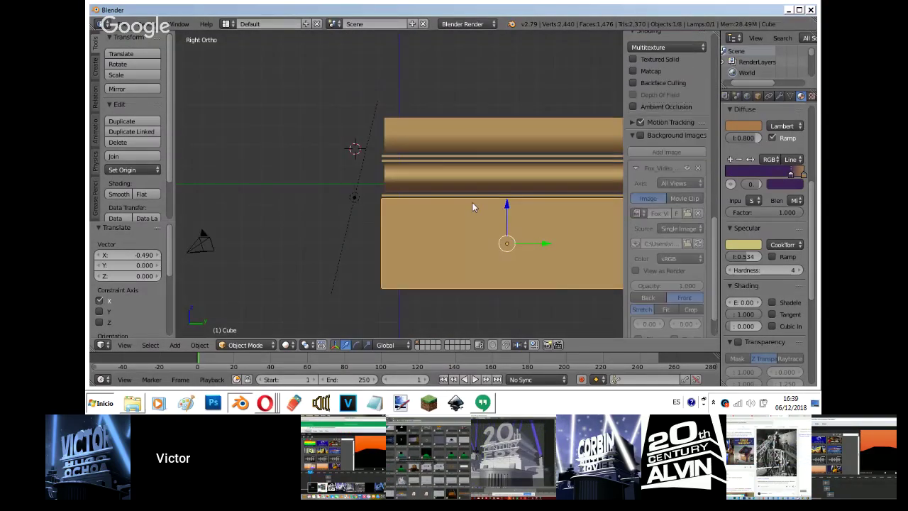
{"action": "right_click", "coordinate": [354, 198]}
{"action": "key", "text": "r"}
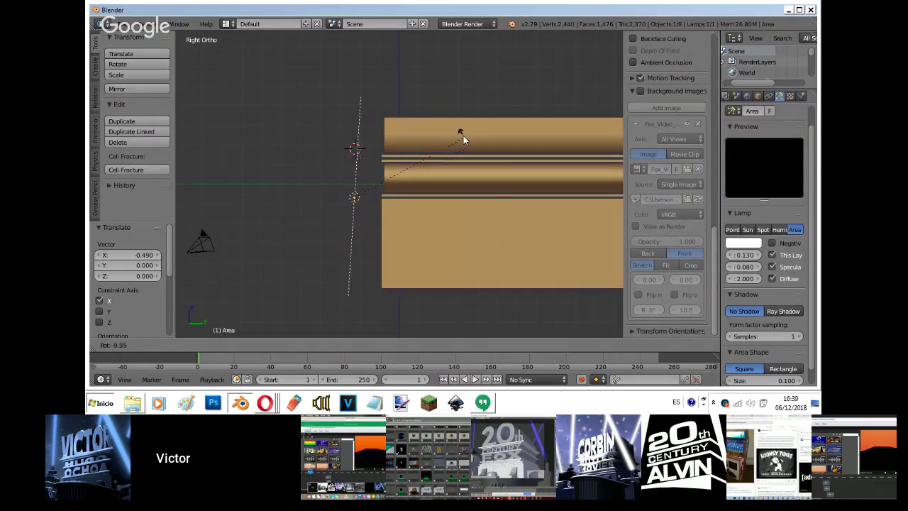
{"action": "left_click", "coordinate": [463, 127]}
{"action": "key", "text": "g"}
{"action": "left_click", "coordinate": [471, 128]}
{"action": "key", "text": "shift+z"}
{"action": "key", "text": "KP_0"}
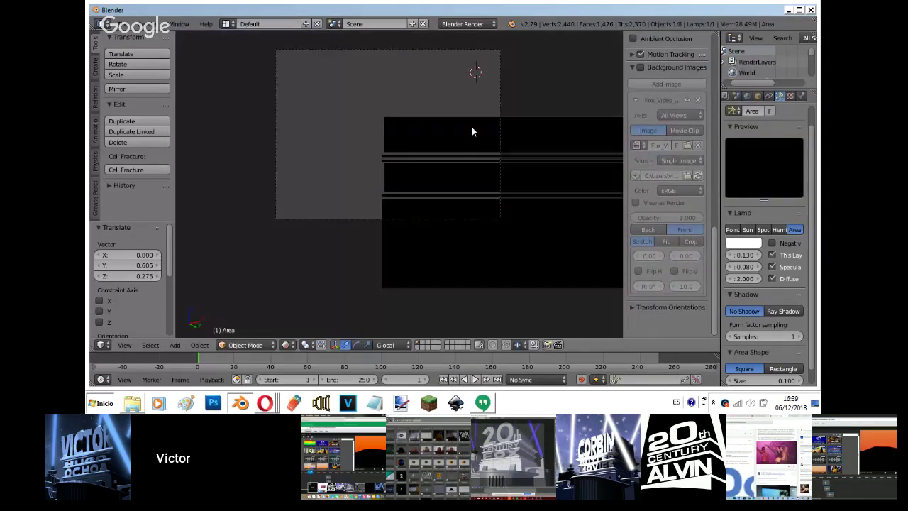
Nudge the area lamp upward, scale it by 1.198 along X, and compare the rendered preview with the reference image.
{"action": "key", "text": "g"}
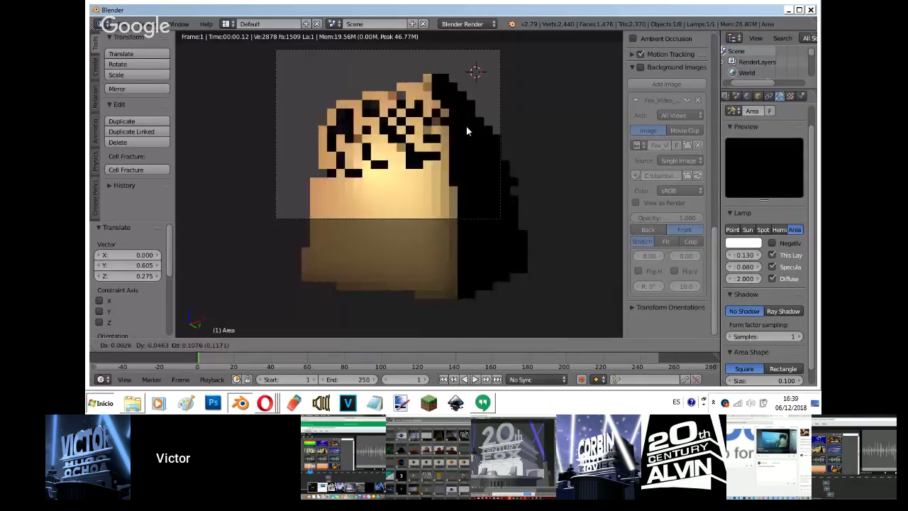
{"action": "left_click", "coordinate": [466, 126]}
{"action": "key", "text": "s"}
{"action": "key", "text": "x"}
{"action": "left_click", "coordinate": [491, 124]}
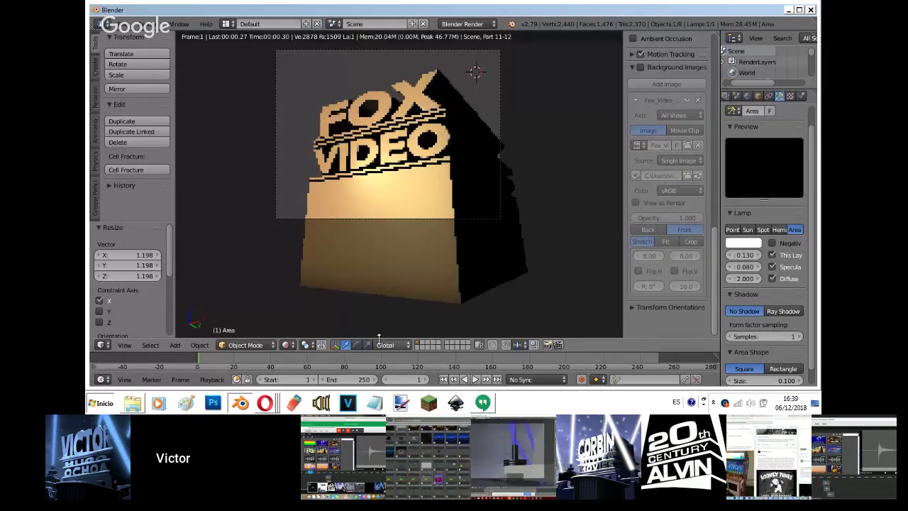
{"action": "left_click", "coordinate": [640, 67]}
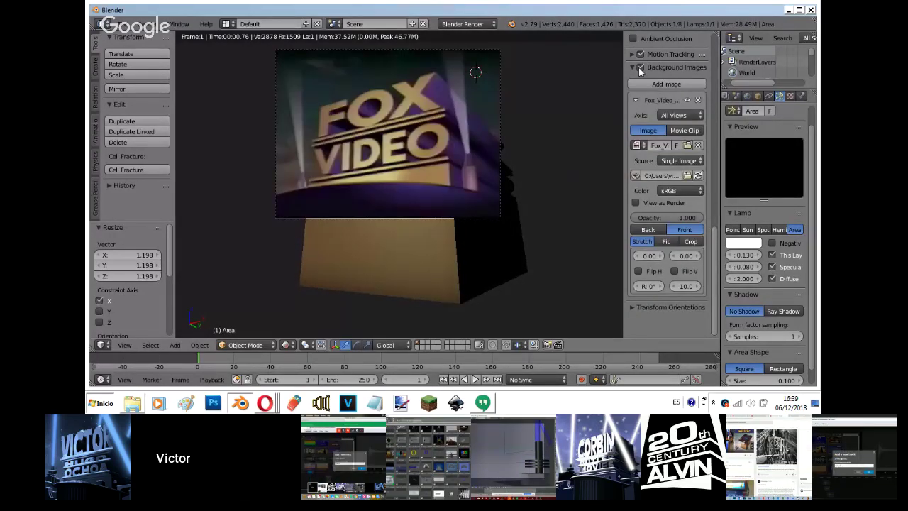
{"action": "left_click", "coordinate": [640, 67]}
{"action": "key", "text": "shift+z"}
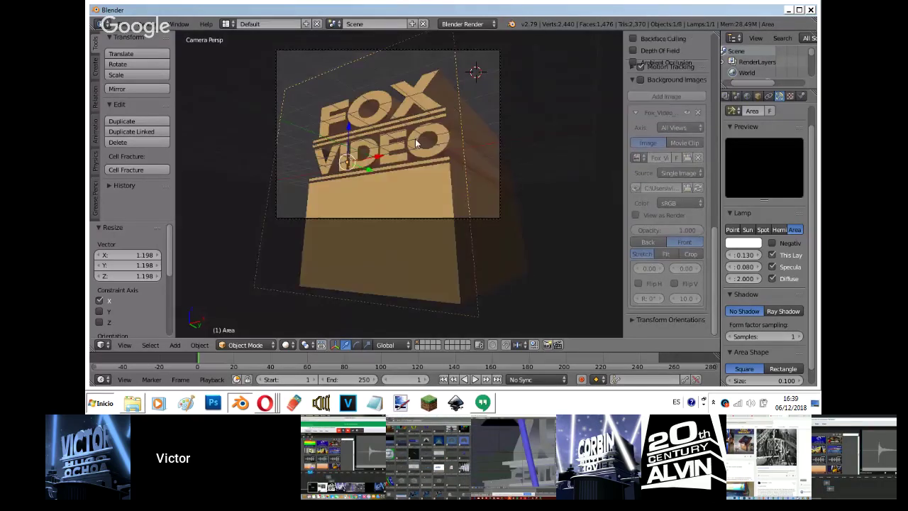
Sample the VIDEO text's diffuse and gold ramp colours from the reference image and preview the render.
{"action": "right_click", "coordinate": [415, 142]}
{"action": "left_click", "coordinate": [800, 95]}
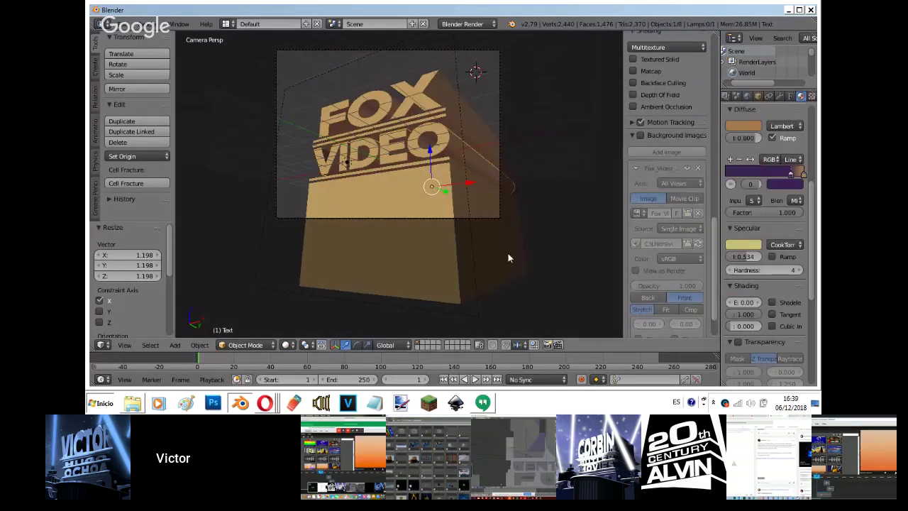
{"action": "left_click", "coordinate": [639, 135]}
{"action": "left_click", "coordinate": [752, 125]}
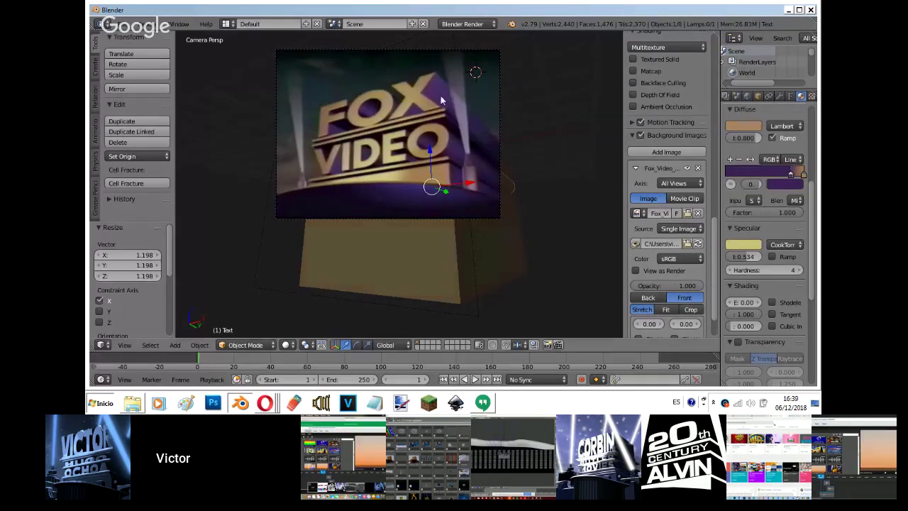
{"action": "left_click", "coordinate": [804, 174]}
{"action": "left_click", "coordinate": [639, 135]}
{"action": "key", "text": "shift+z"}
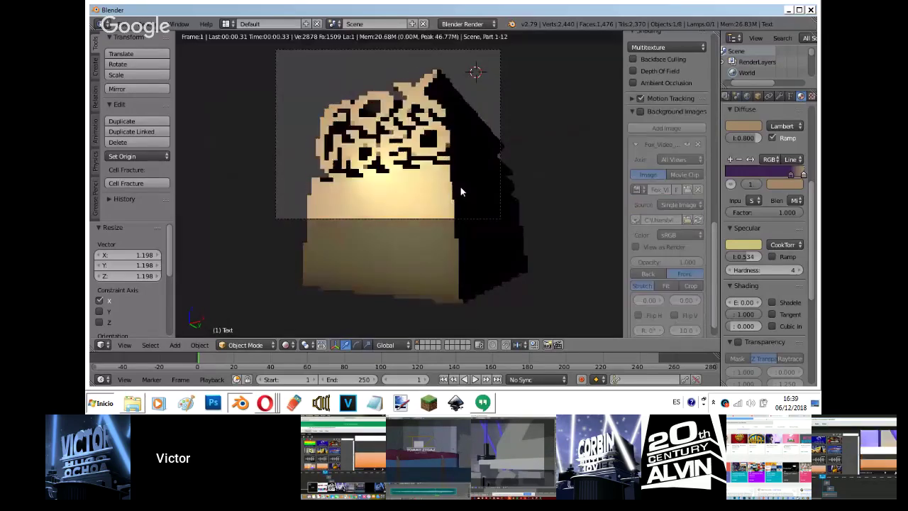
Shift the VIDEO text's diffuse and gold ramp colour to an orange of R 0.352, G 0.173, B 0.098 and preview it.
{"action": "left_click", "coordinate": [742, 125]}
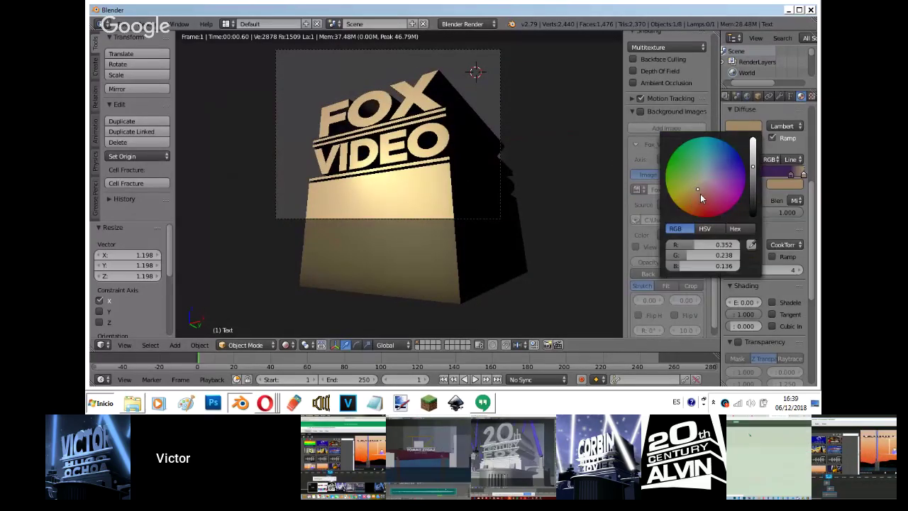
{"action": "left_click", "coordinate": [698, 193]}
{"action": "key", "text": "shift+z"}
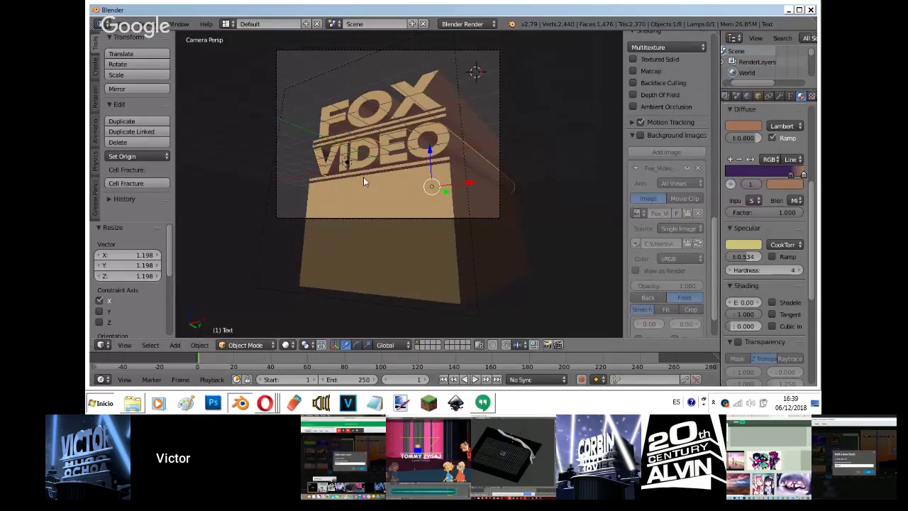
{"action": "key", "text": "shift+z"}
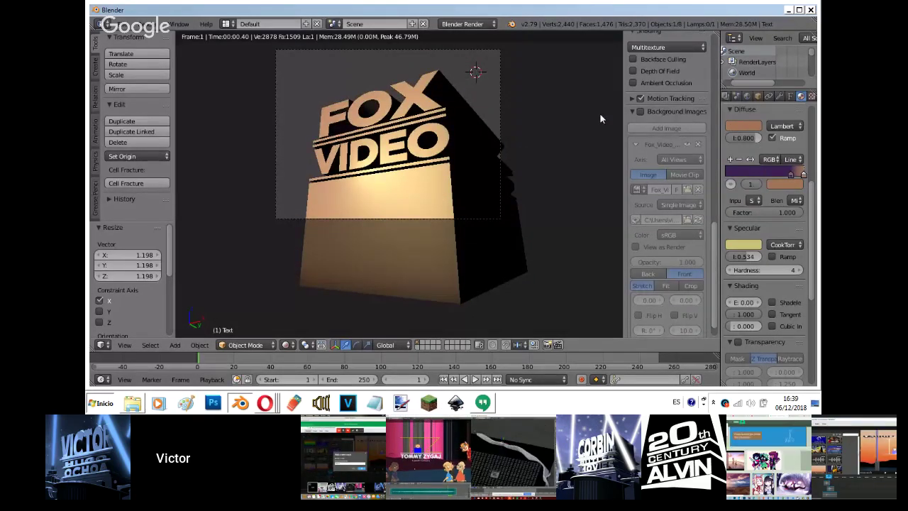
Resample the gold ramp and diffuse colours from the lettering in the reference image and hide the image again.
{"action": "left_click", "coordinate": [633, 112]}
{"action": "left_click", "coordinate": [640, 112]}
{"action": "left_click", "coordinate": [640, 113]}
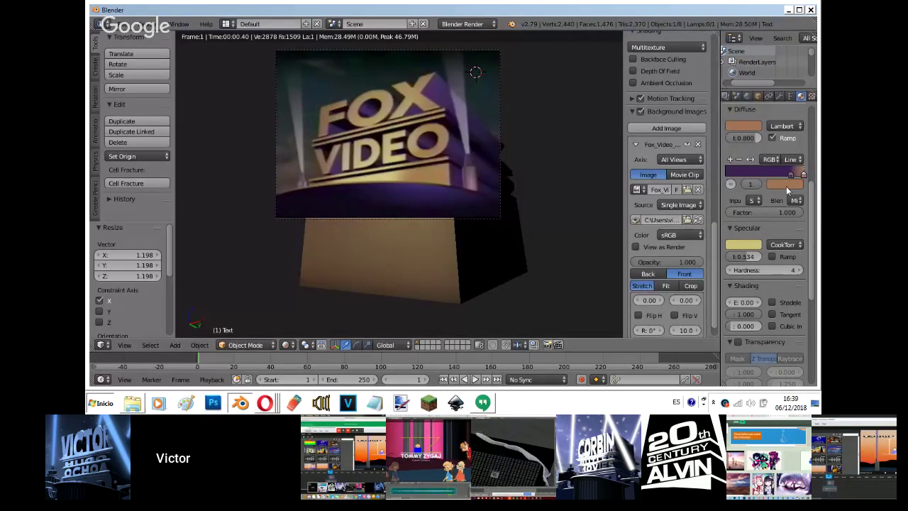
{"action": "left_click", "coordinate": [785, 185]}
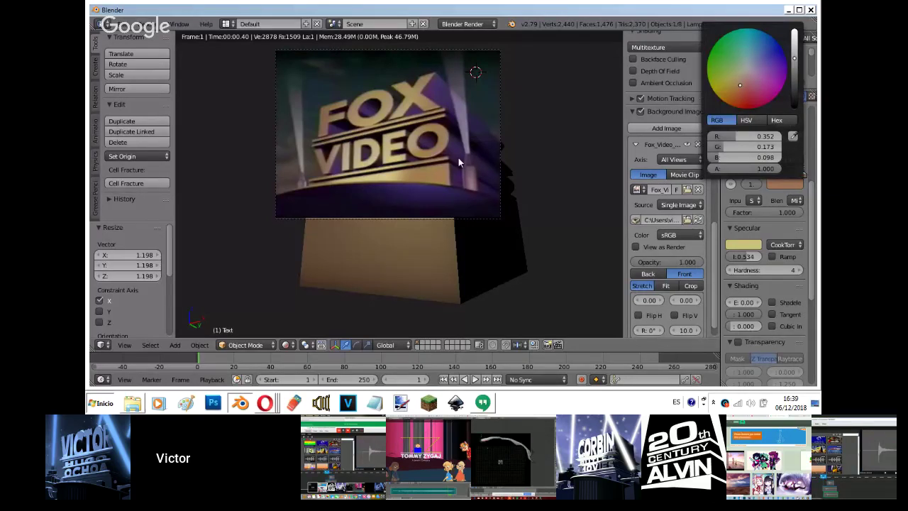
{"action": "left_click", "coordinate": [780, 187]}
{"action": "left_click", "coordinate": [797, 140]}
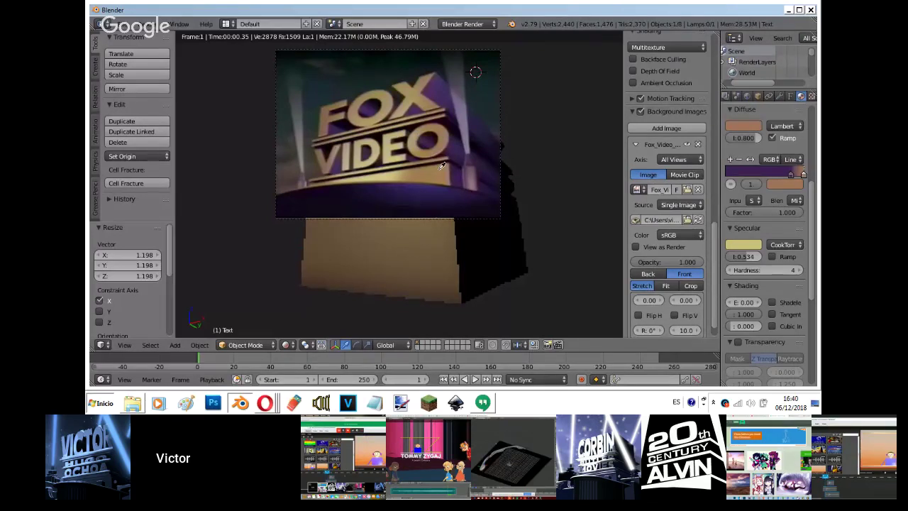
{"action": "left_click", "coordinate": [641, 111]}
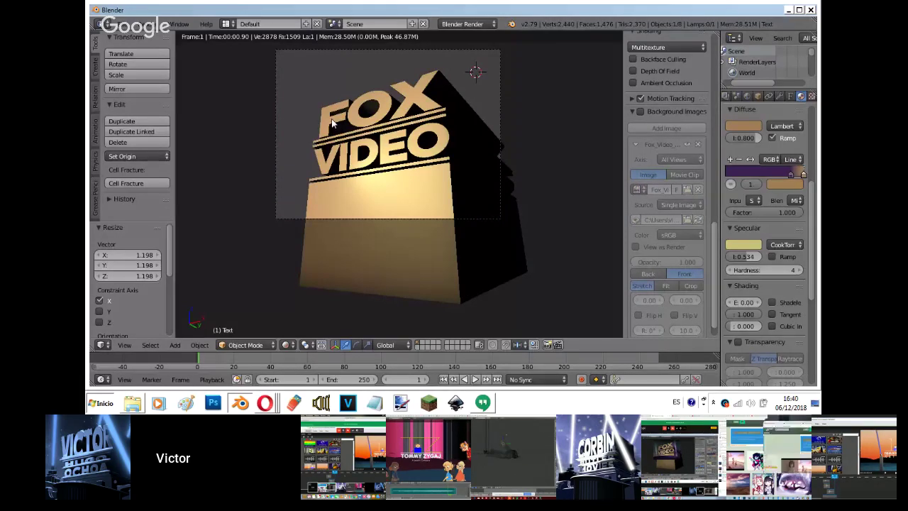
Slide the diffuse ramp's purple stop away from the gold end to about two thirds of the ramp.
{"action": "scroll", "coordinate": [332, 122], "scroll_direction": "up", "scroll_amount": 3}
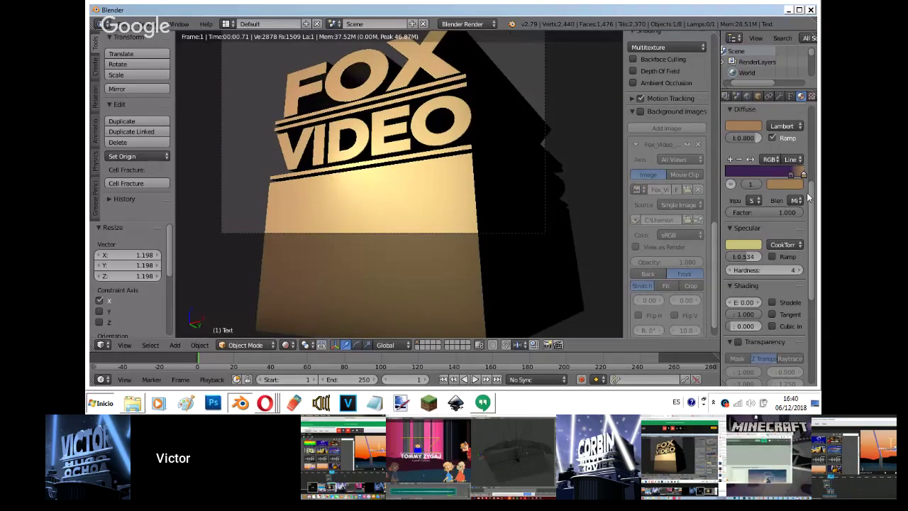
{"action": "mouse_move", "coordinate": [788, 173]}
{"action": "left_mouse_down"}
{"action": "mouse_move", "coordinate": [755, 179]}
{"action": "mouse_move", "coordinate": [790, 174]}
{"action": "mouse_move", "coordinate": [780, 172]}
{"action": "left_mouse_up"}
{"action": "left_click", "coordinate": [801, 174]}
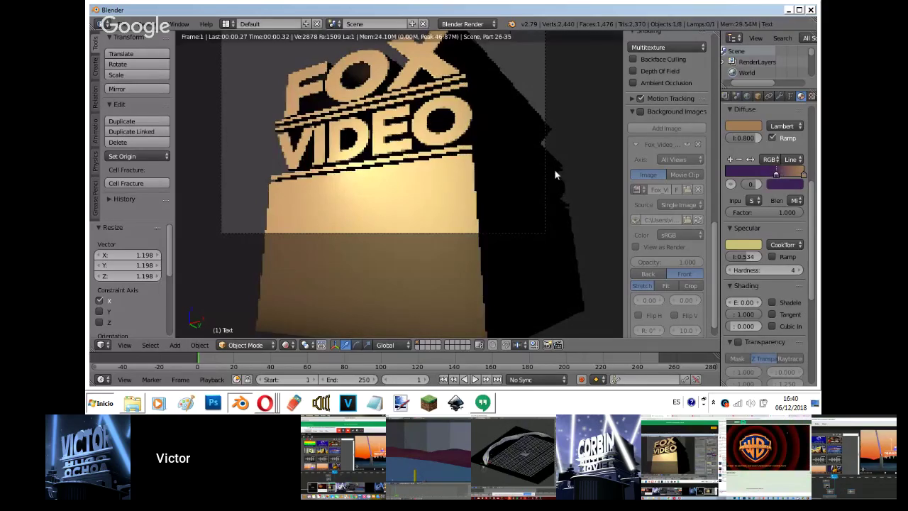
Duplicate the front area lamp in place and rotate the copy 46.7° in top view.
{"action": "key", "text": "KP_3"}
{"action": "key", "text": "shift+z"}
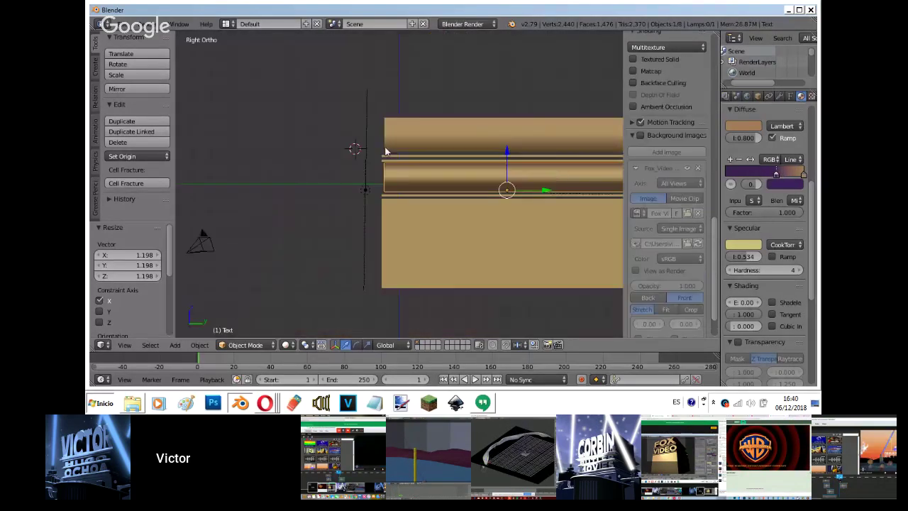
{"action": "right_click", "coordinate": [365, 190]}
{"action": "key", "text": "shift+d"}
{"action": "right_click", "coordinate": [403, 205]}
{"action": "key", "text": "KP_7"}
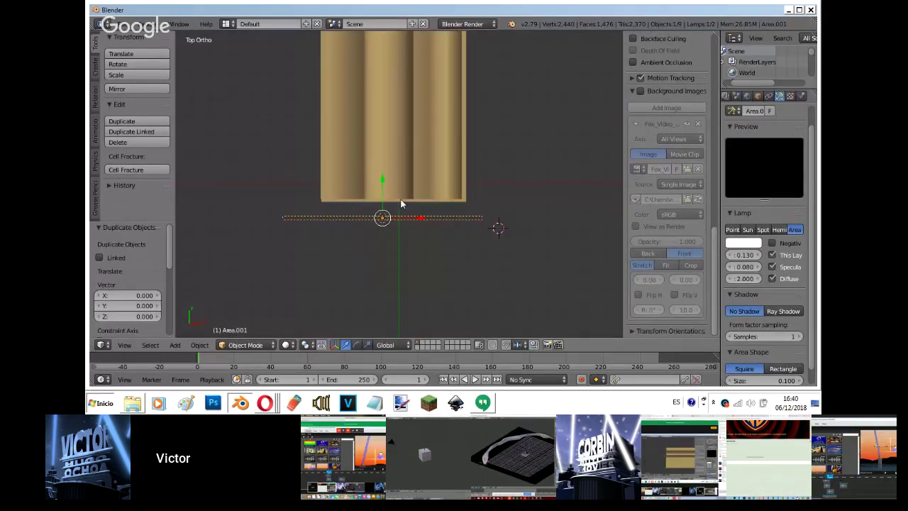
{"action": "middle_click_drag", "start_coordinate": [421, 204], "coordinate": [297, 254], "text": "shift"}
{"action": "key", "text": "r"}
{"action": "left_click", "coordinate": [340, 173]}
Move the duplicated area lamp out beside the logo's right side, rotate it -23.8° and preview the camera render.
{"action": "key", "text": "g"}
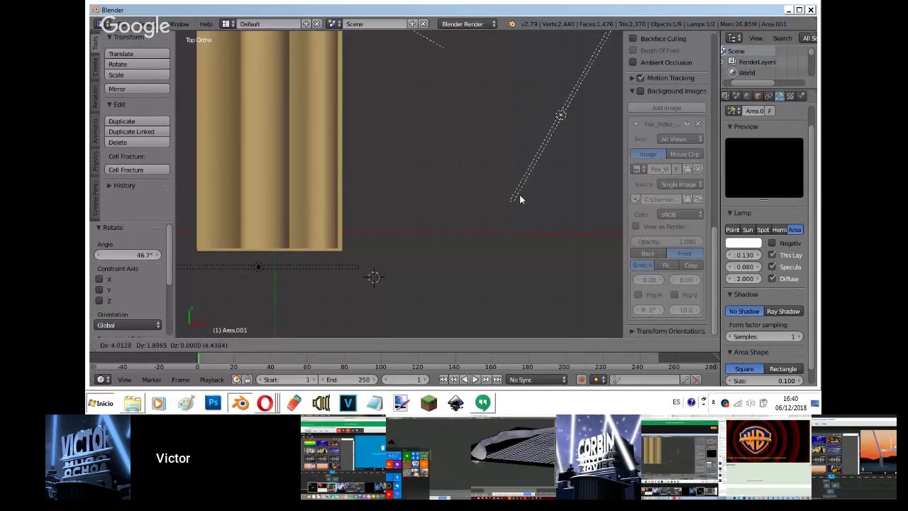
{"action": "left_click", "coordinate": [544, 197]}
{"action": "key", "text": "r"}
{"action": "left_click", "coordinate": [555, 222]}
{"action": "key", "text": "KP_0"}
{"action": "key", "text": "shift+z"}
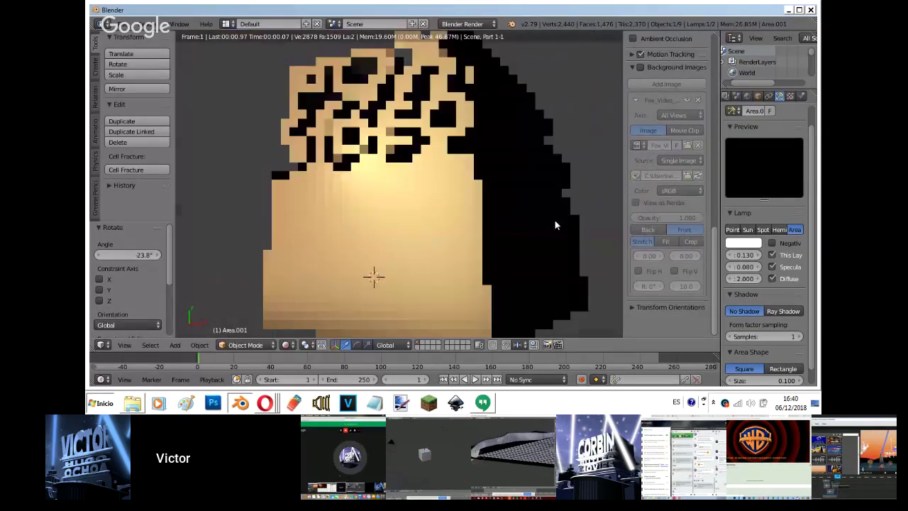
{"action": "left_click", "coordinate": [753, 244]}
Select the pedestal and slide its diffuse ramp's purple stop to about a third, keeping the gold stop at the end.
{"action": "right_click", "coordinate": [458, 193]}
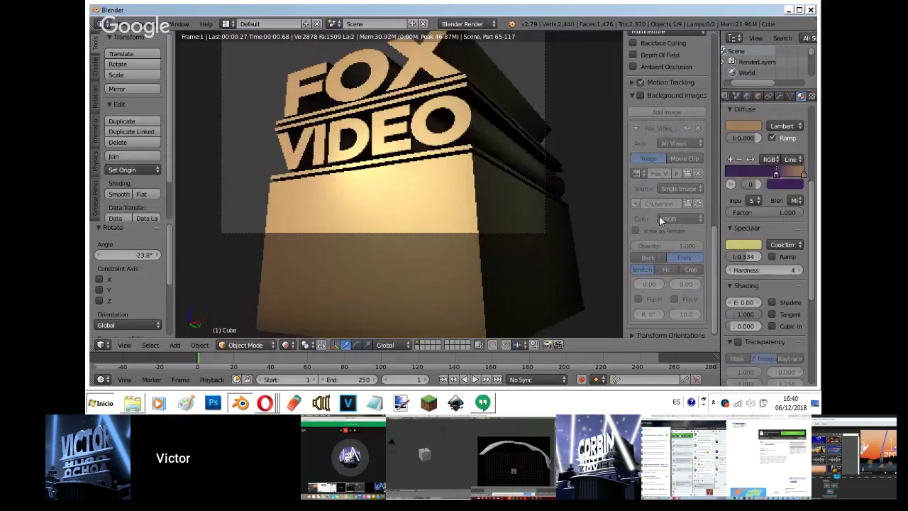
{"action": "scroll", "coordinate": [660, 220], "scroll_direction": "up", "scroll_amount": 1}
{"action": "left_click_drag", "start_coordinate": [802, 173], "coordinate": [740, 175]}
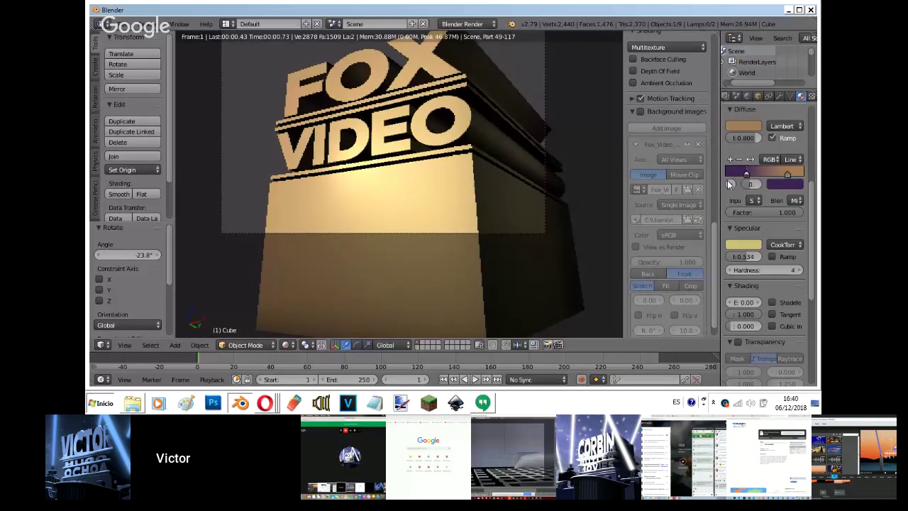
{"action": "left_click_drag", "start_coordinate": [728, 183], "coordinate": [752, 185]}
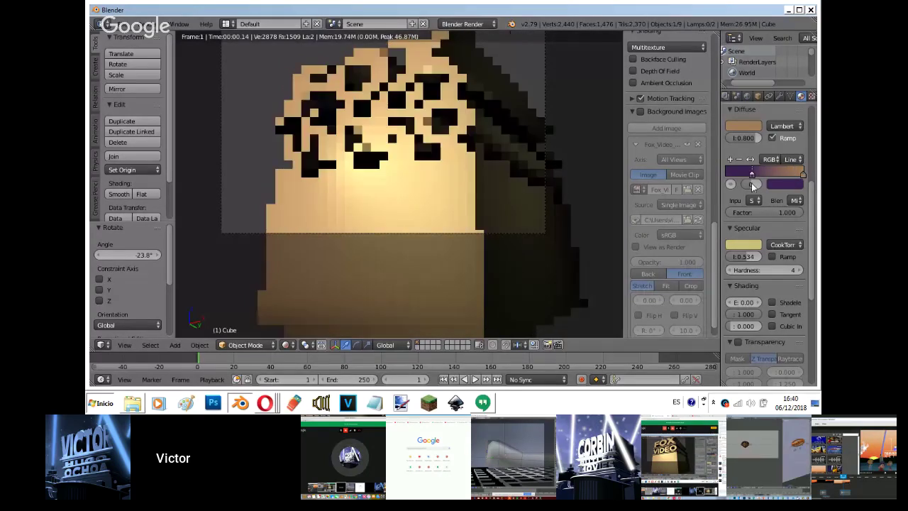
Try a specular hardness of 26 on the pedestal's material and undo it.
{"action": "left_click_drag", "start_coordinate": [757, 269], "coordinate": [770, 267]}
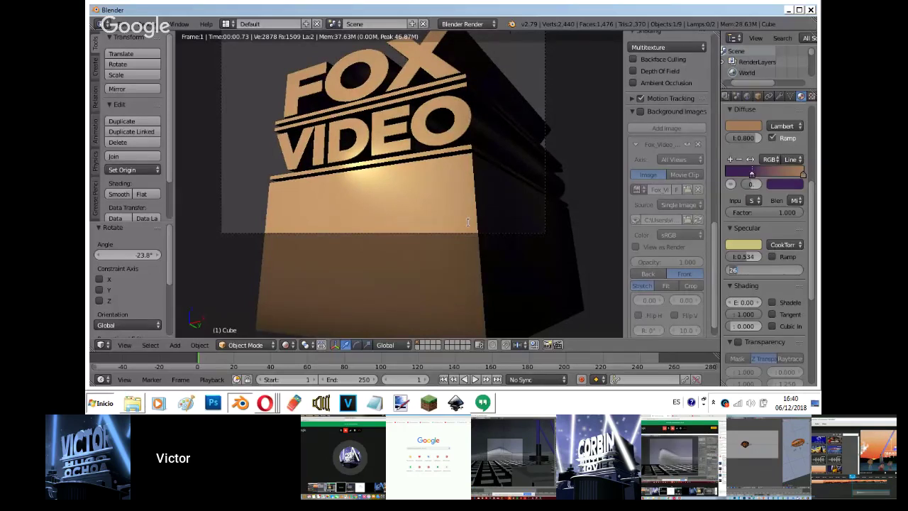
{"action": "key", "text": "ctrl+z"}
Turn off the specular contribution of the area lamp beside the logo and tint its light pale blue.
{"action": "key", "text": "shift+z"}
{"action": "key", "text": "KP_1"}
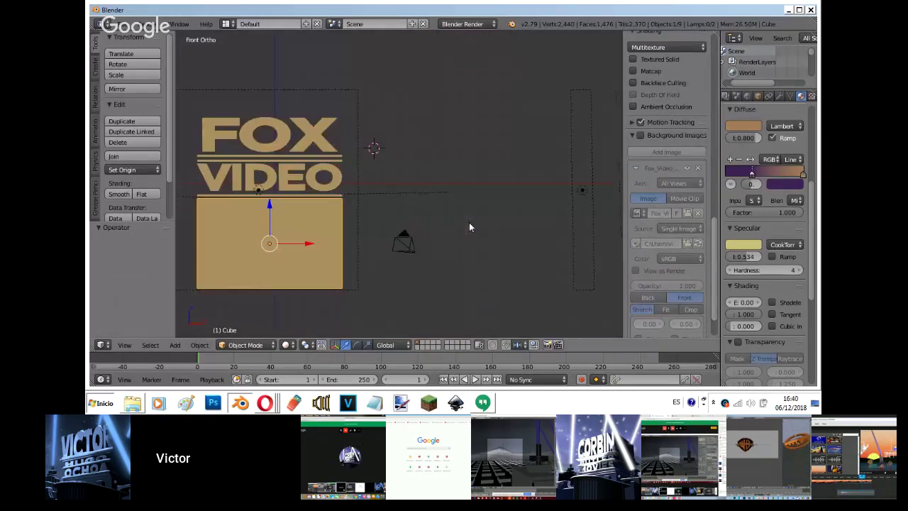
{"action": "right_click", "coordinate": [582, 189]}
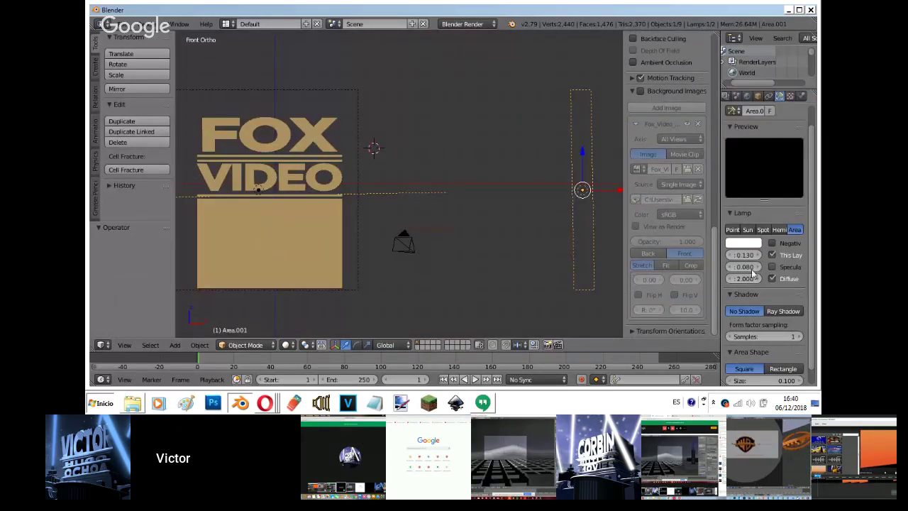
{"action": "key", "text": "shift+z"}
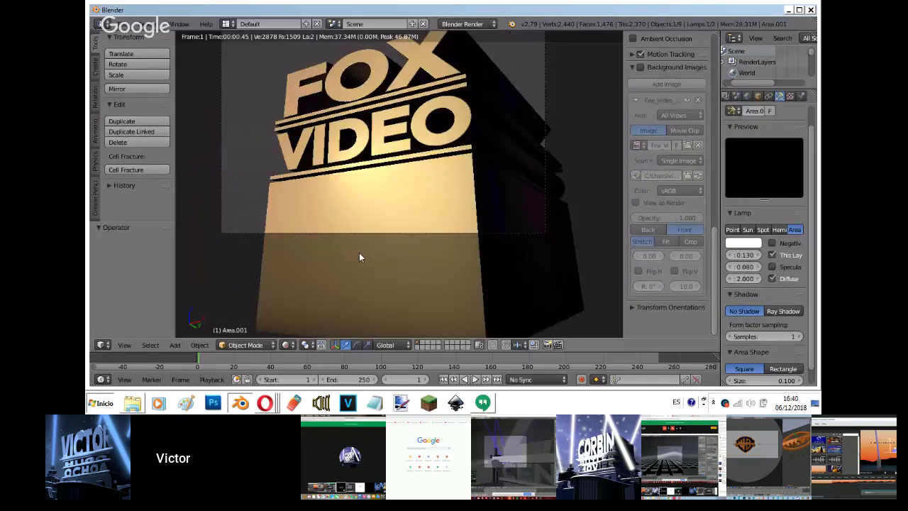
{"action": "left_click", "coordinate": [742, 243]}
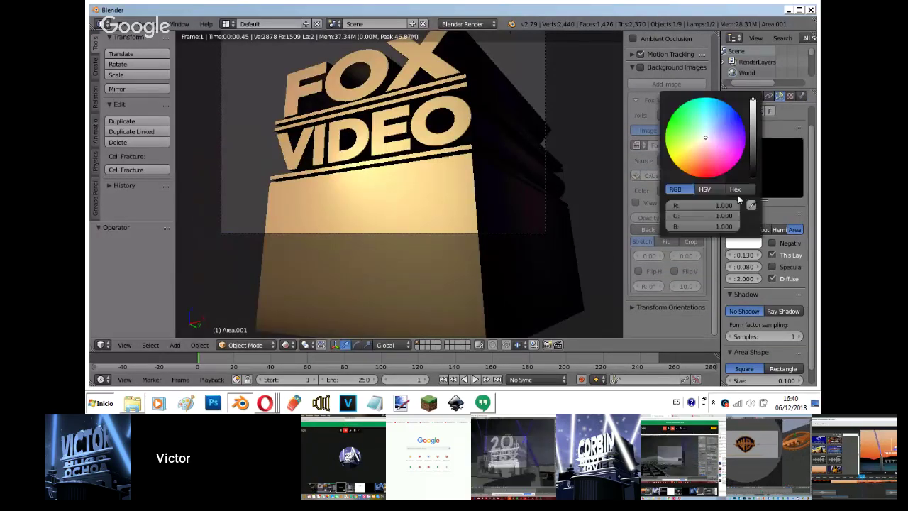
{"action": "left_click", "coordinate": [715, 132]}
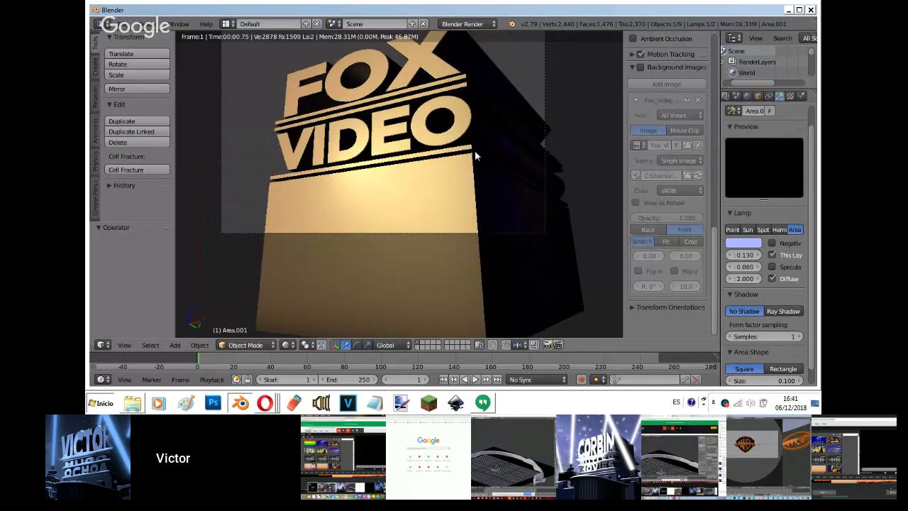
Select the original front area lamp and toggle its specular contribution in the camera render, leaving it enabled.
{"action": "key", "text": "z"}
{"action": "key", "text": "z"}
{"action": "key", "text": "KP_1"}
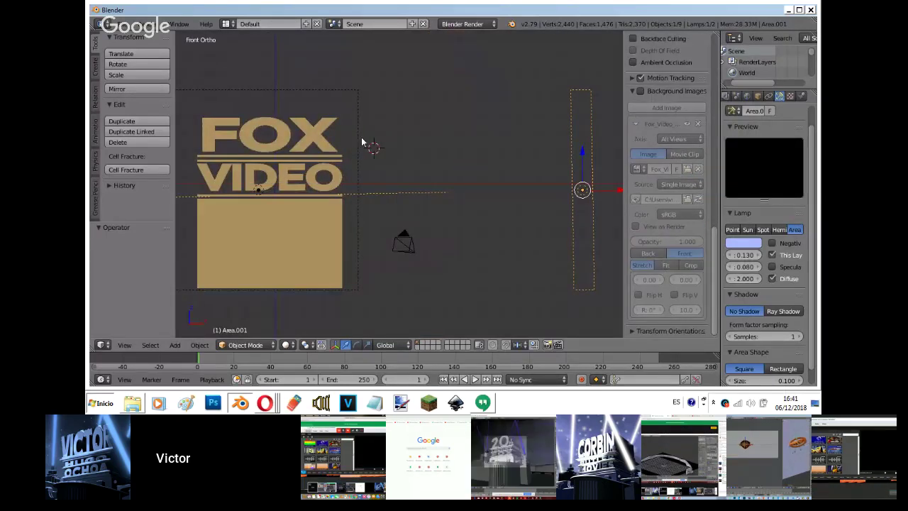
{"action": "right_click", "coordinate": [259, 189]}
{"action": "key", "text": "shift+z"}
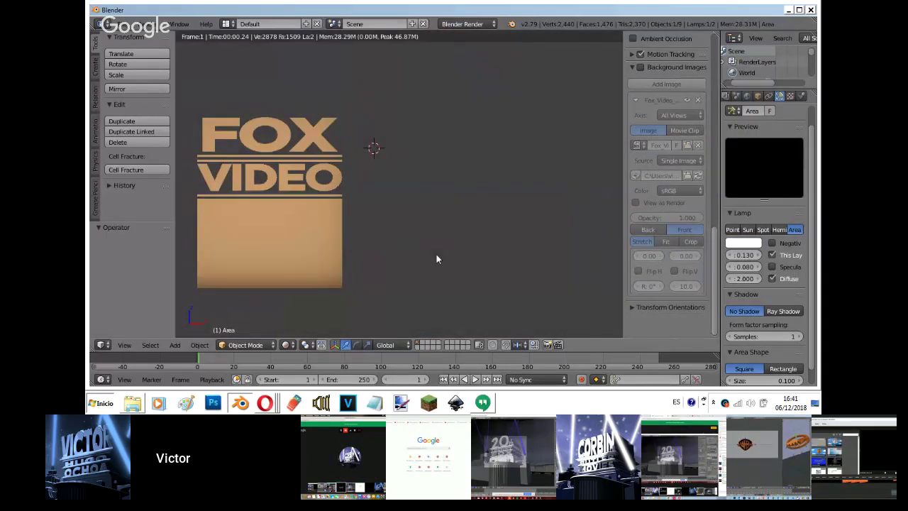
{"action": "key", "text": "KP_0"}
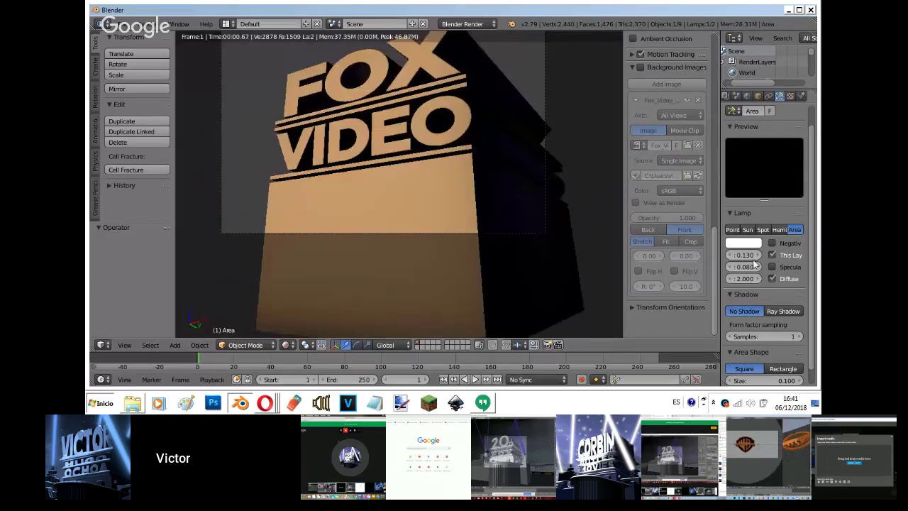
{"action": "left_click", "coordinate": [771, 267]}
Set the specular intensity of the pedestal's material to 0.195 and preview the render.
{"action": "right_click", "coordinate": [365, 186]}
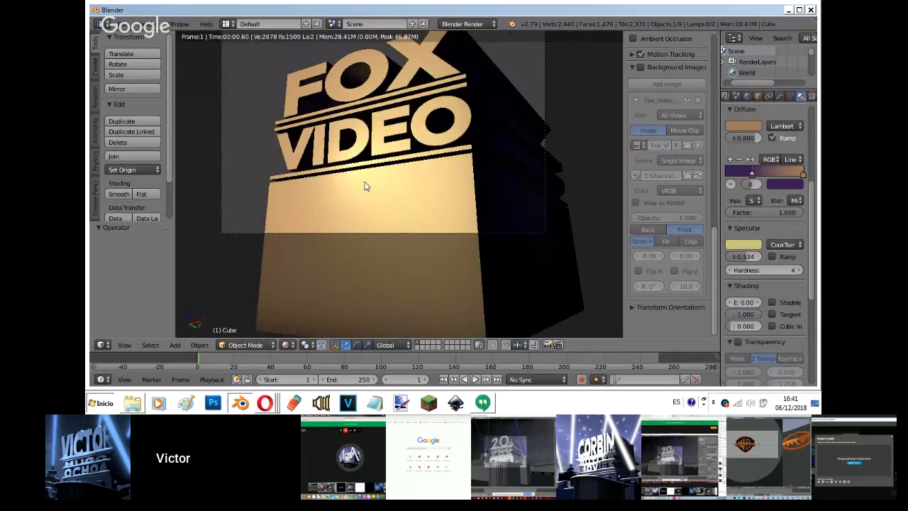
{"action": "key", "text": "shift+z"}
{"action": "left_click_drag", "start_coordinate": [730, 258], "coordinate": [716, 257]}
{"action": "key", "text": "shift+z"}
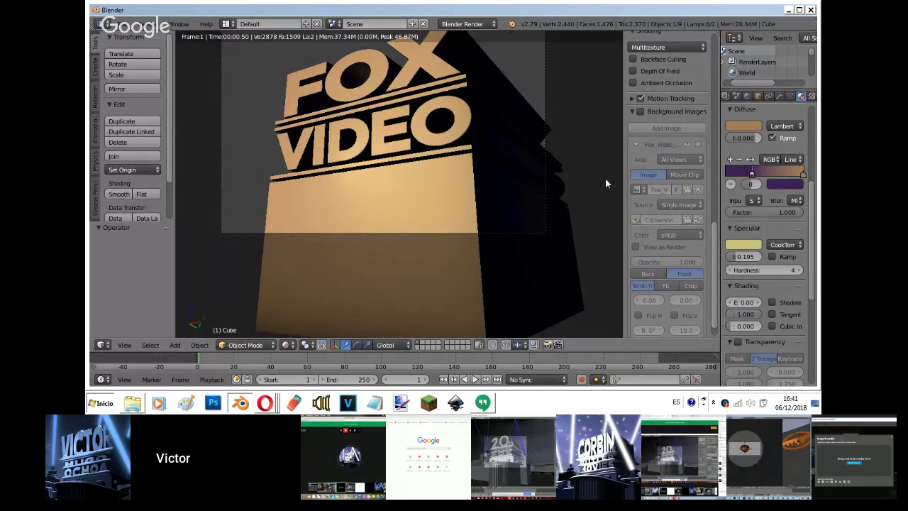
Show the reference image, duplicate the pale blue side lamp and rotate the copy 79.3° in front view.
{"action": "key", "text": "z"}
{"action": "key", "text": "z"}
{"action": "key", "text": "KP_7"}
{"action": "left_click", "coordinate": [640, 135]}
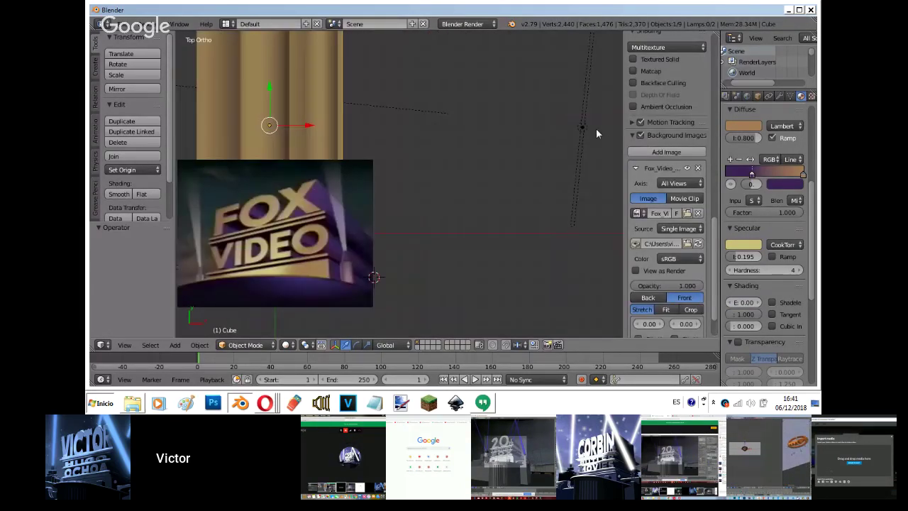
{"action": "right_click", "coordinate": [581, 127]}
{"action": "key", "text": "KP_1"}
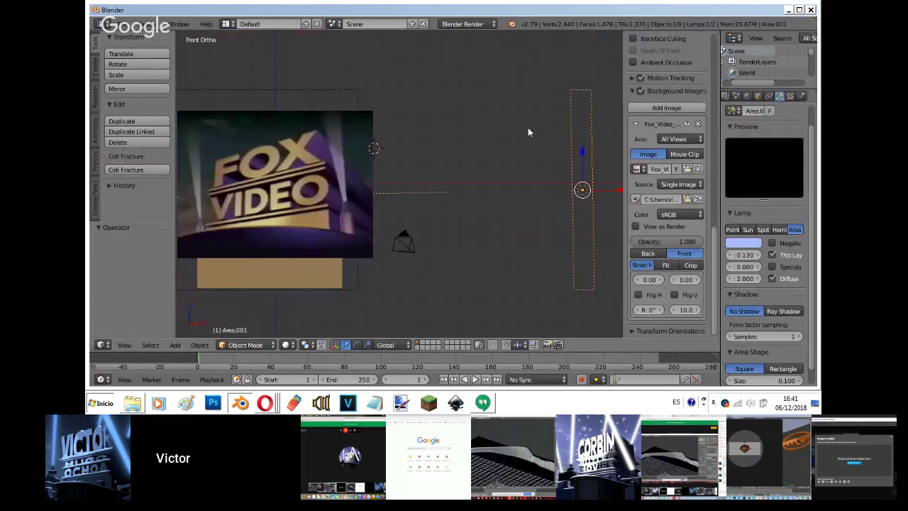
{"action": "key", "text": "shift+d"}
{"action": "left_click", "coordinate": [282, 240]}
{"action": "key", "text": "r"}
{"action": "left_click", "coordinate": [501, 77]}
Move the new lamp -4.013 along X and -1.209 along Z, rotate it slightly, and shift it 0.577 along X and 0.220 along Z.
{"action": "key", "text": "g"}
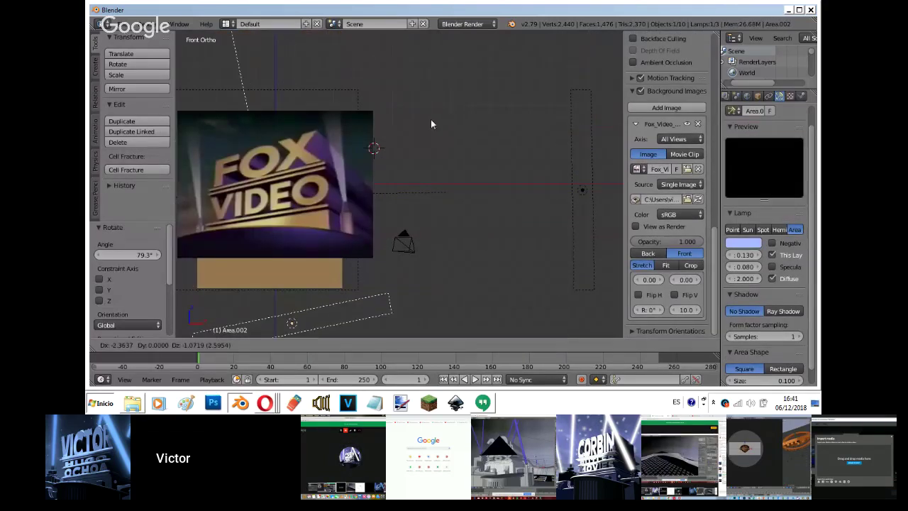
{"action": "left_click", "coordinate": [406, 123]}
{"action": "key", "text": "r"}
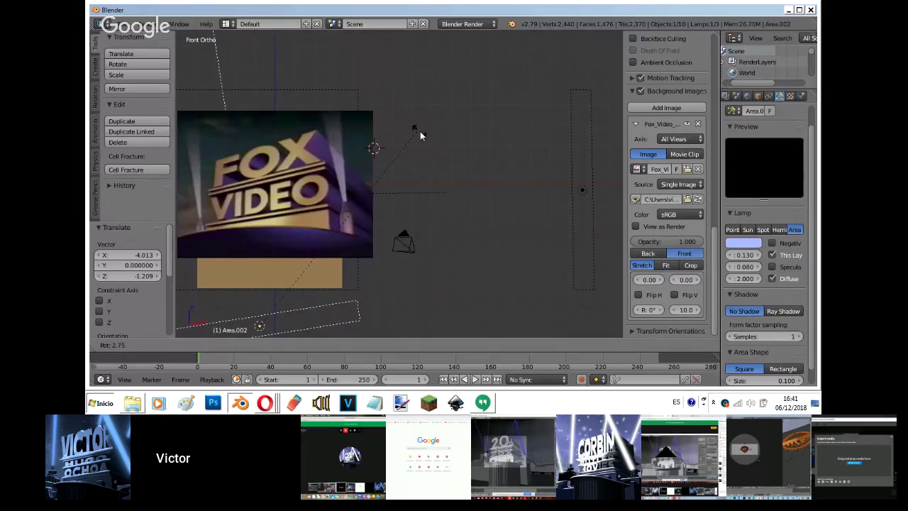
{"action": "left_click", "coordinate": [439, 161]}
{"action": "key", "text": "g"}
{"action": "left_click", "coordinate": [450, 156]}
{"action": "key", "text": "KP_0"}
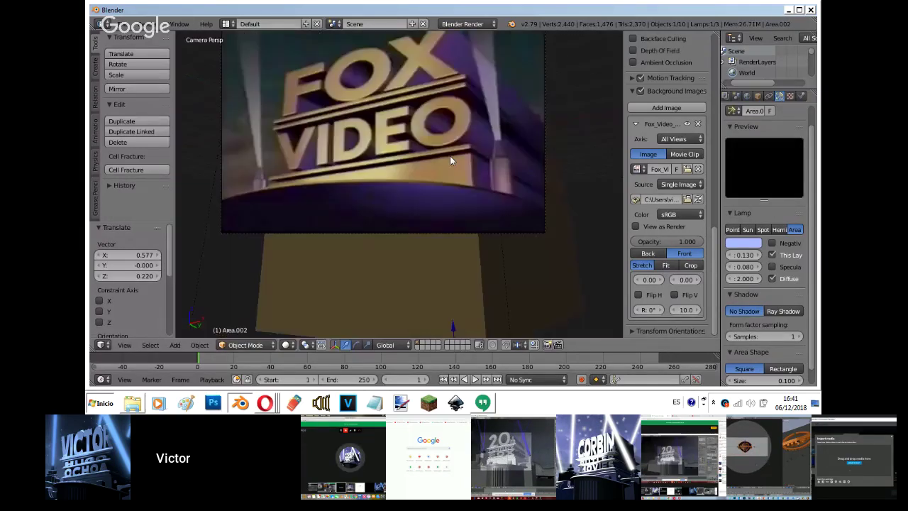
Hide the reference image and, in the camera's render preview, move the new lamp -1.151 along X, 1.307 along Y and -4.601 along Z.
{"action": "key", "text": "shift+z"}
{"action": "scroll", "coordinate": [639, 74], "scroll_direction": "down", "scroll_amount": 2}
{"action": "left_click", "coordinate": [639, 68]}
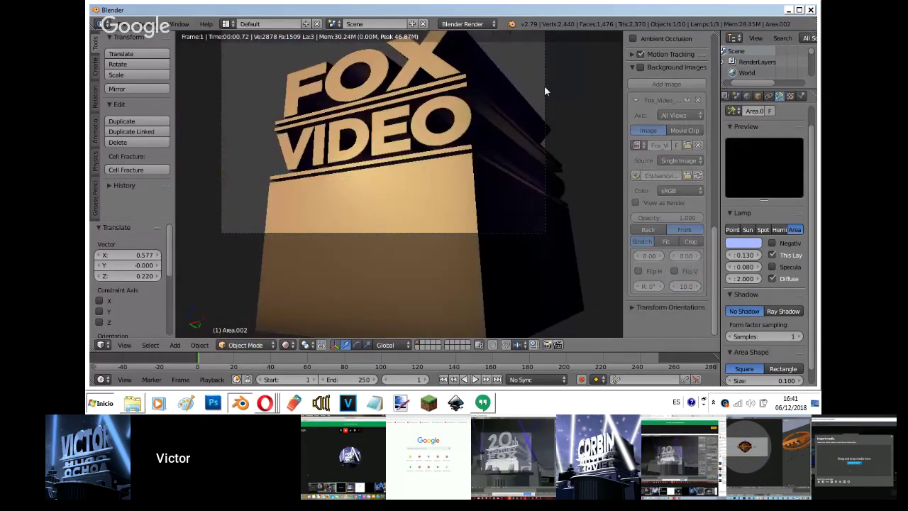
{"action": "key", "text": "g"}
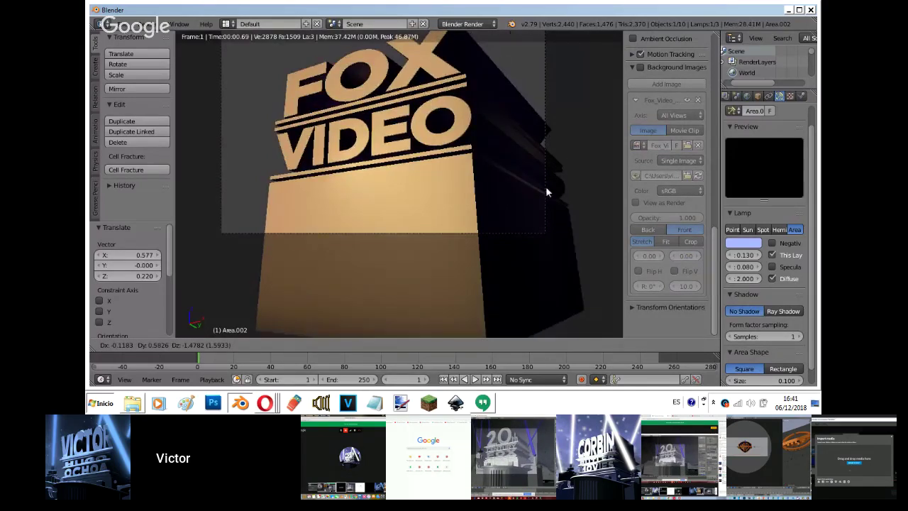
{"action": "left_click", "coordinate": [536, 225]}
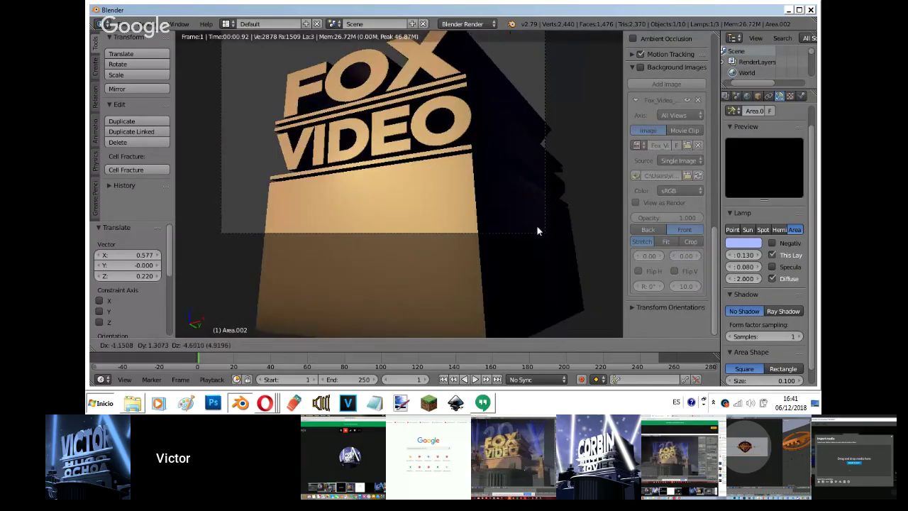
{"action": "key", "text": "shift+z"}
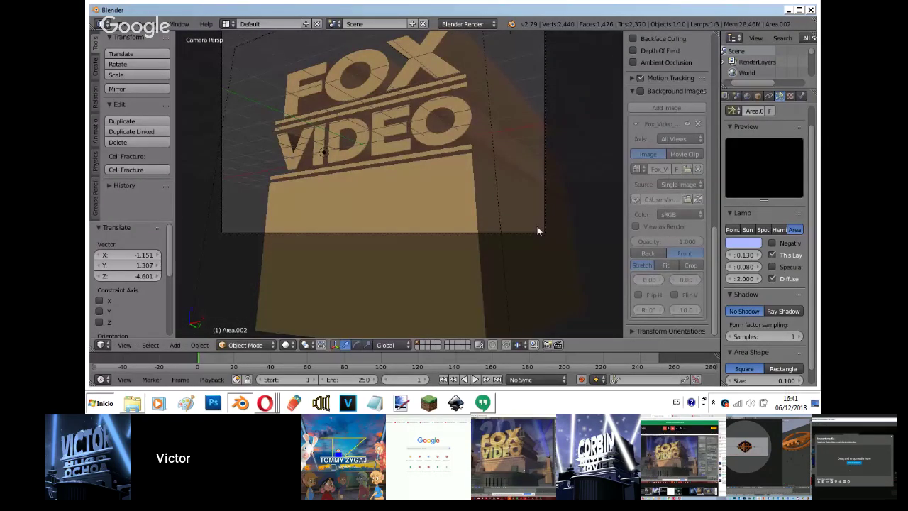
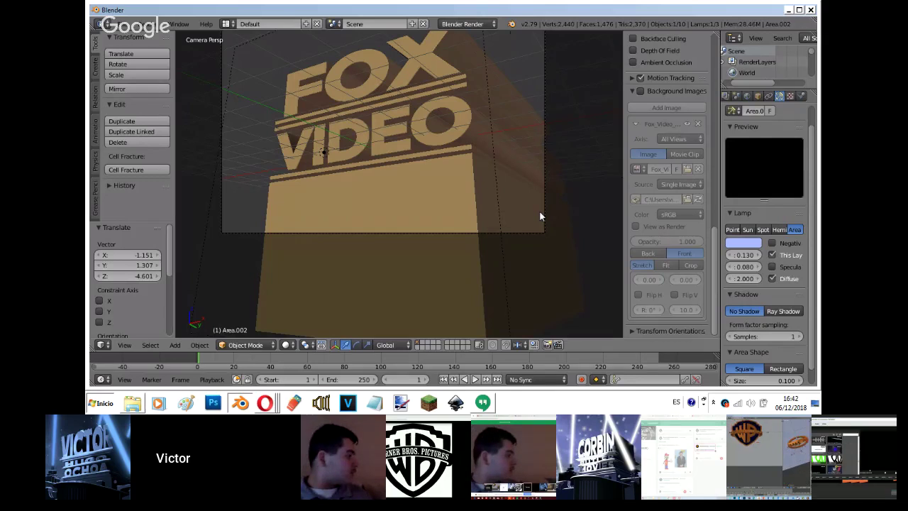
Duplicate the side lamp in front view, move the copy -21.686 along X and -0.440 along Z, and rotate it 180°.
{"action": "key", "text": "KP_0"}
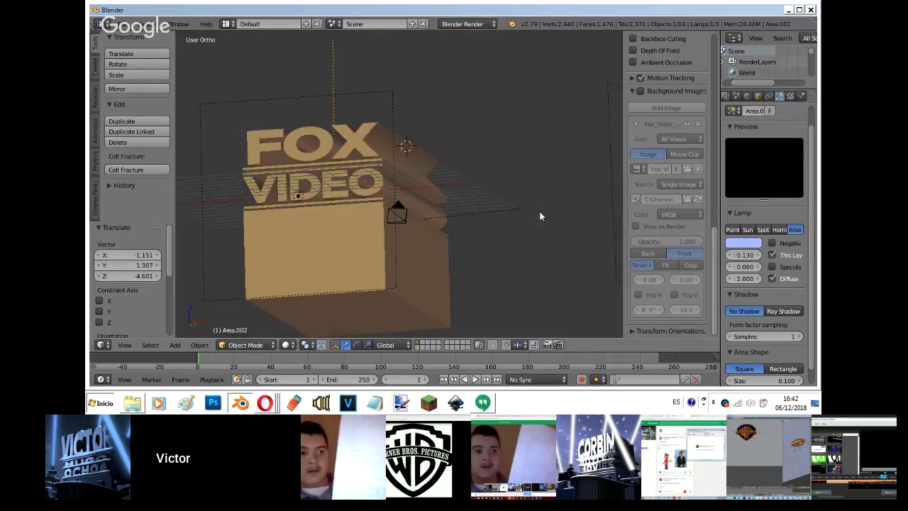
{"action": "key", "text": "shift+z"}
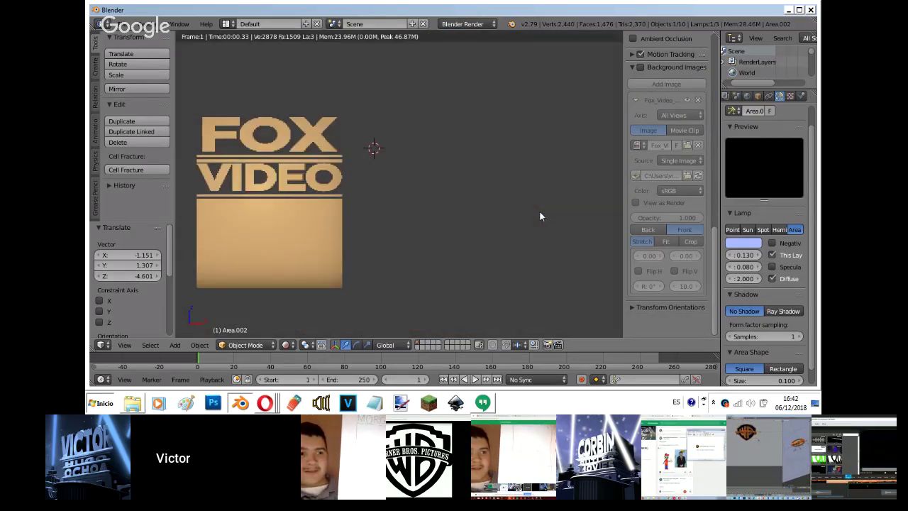
{"action": "key", "text": "KP_0"}
{"action": "key", "text": "z"}
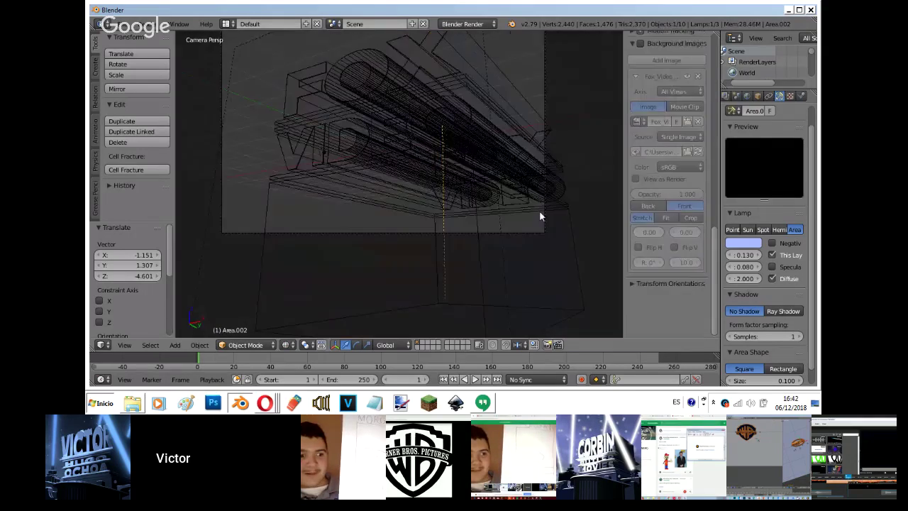
{"action": "key", "text": "KP_1"}
{"action": "key", "text": "shift+d"}
{"action": "left_click", "coordinate": [598, 192]}
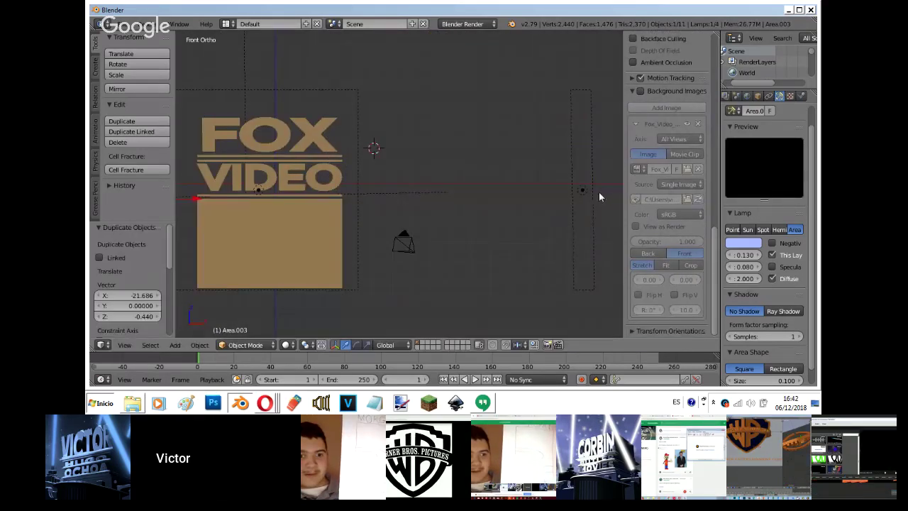
{"action": "middle_click_drag", "start_coordinate": [598, 192], "coordinate": [350, 148], "text": "shift"}
{"action": "key", "text": "r"}
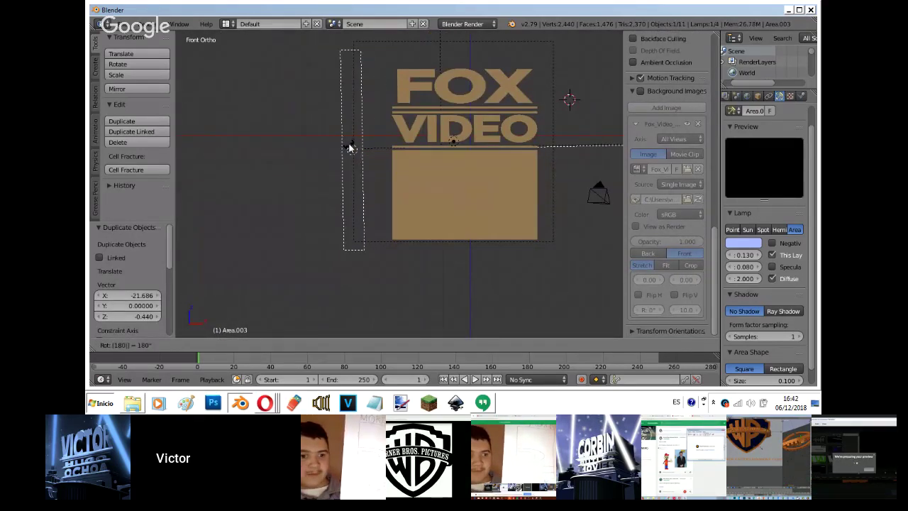
{"action": "key", "text": "Return"}
Move the copied side lamp -8.344 along X and 0.205 along Z, and preview the render through the camera.
{"action": "scroll", "coordinate": [350, 148], "scroll_direction": "down", "scroll_amount": 5}
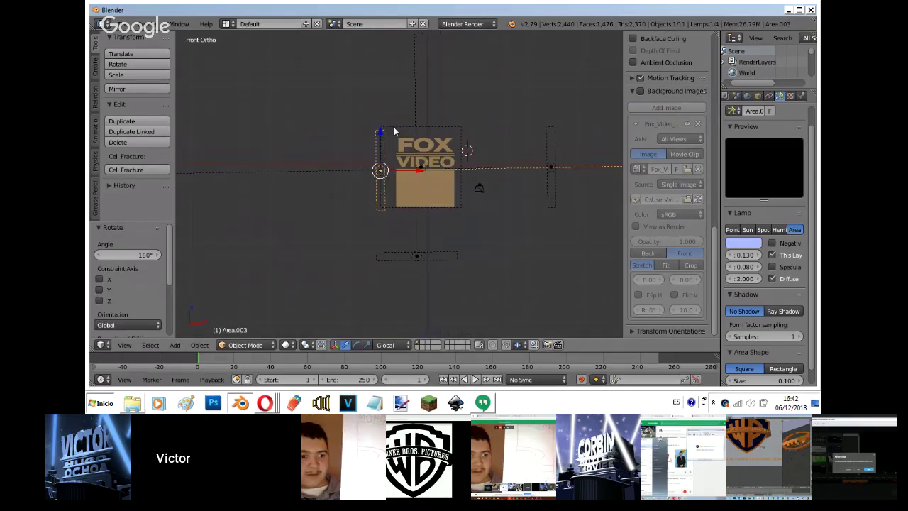
{"action": "key", "text": "g"}
{"action": "left_click", "coordinate": [333, 124]}
{"action": "key", "text": "shift+z"}
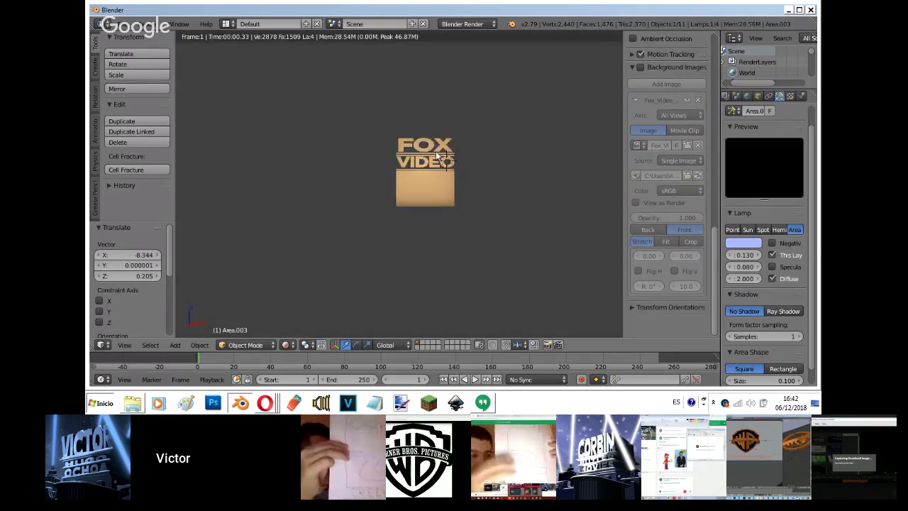
{"action": "key", "text": "ctrl+KP_3"}
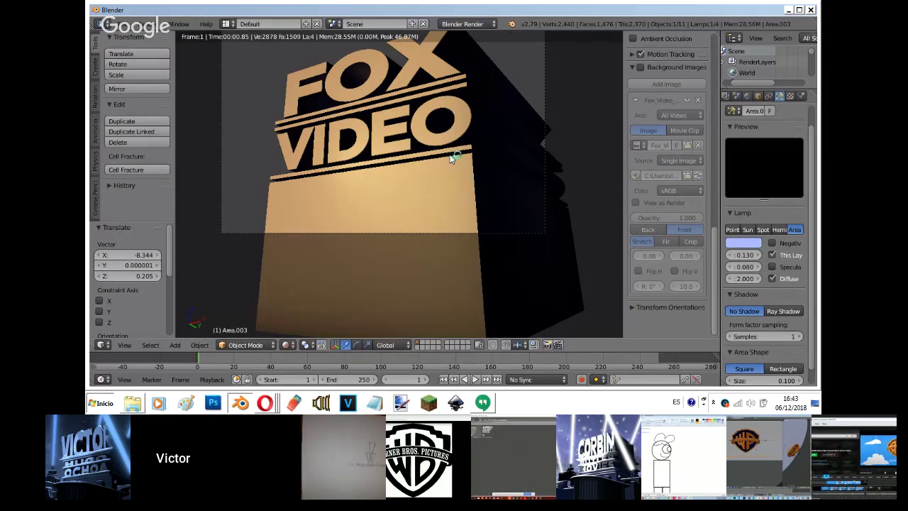
{"action": "key", "text": "KP_0"}
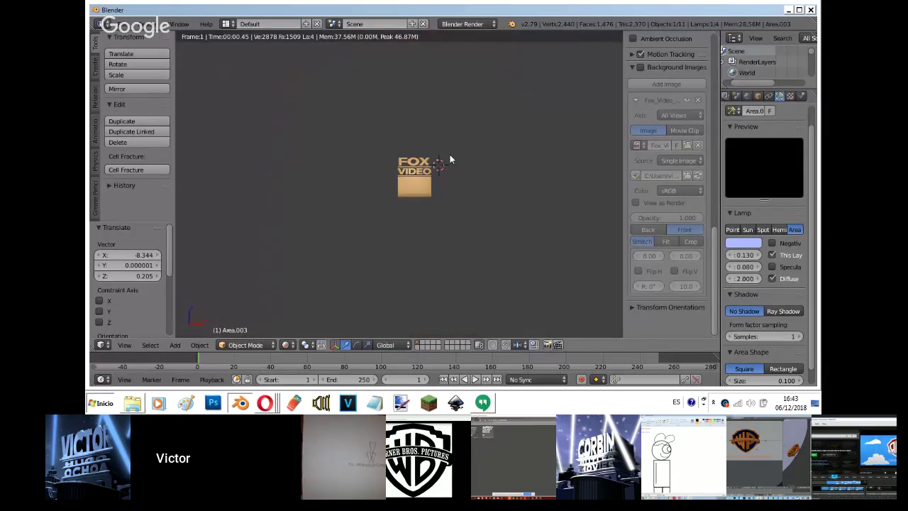
{"action": "key", "text": "KP_0"}
{"action": "key", "text": "shift+z"}
{"action": "key", "text": "KP_0"}
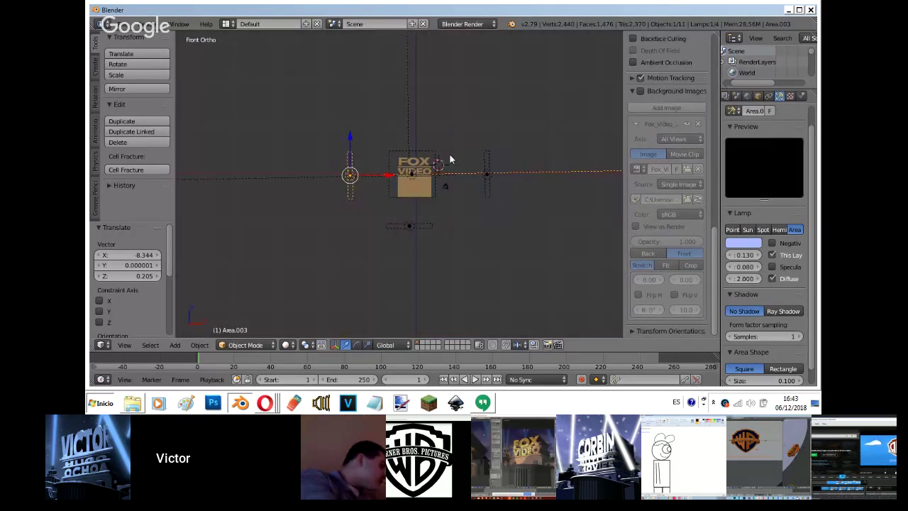
Duplicate the lamp below the logo, move the copy 0.356 along X and 13.298 along Z, and rotate it -7.06° in side view.
{"action": "right_click", "coordinate": [430, 226]}
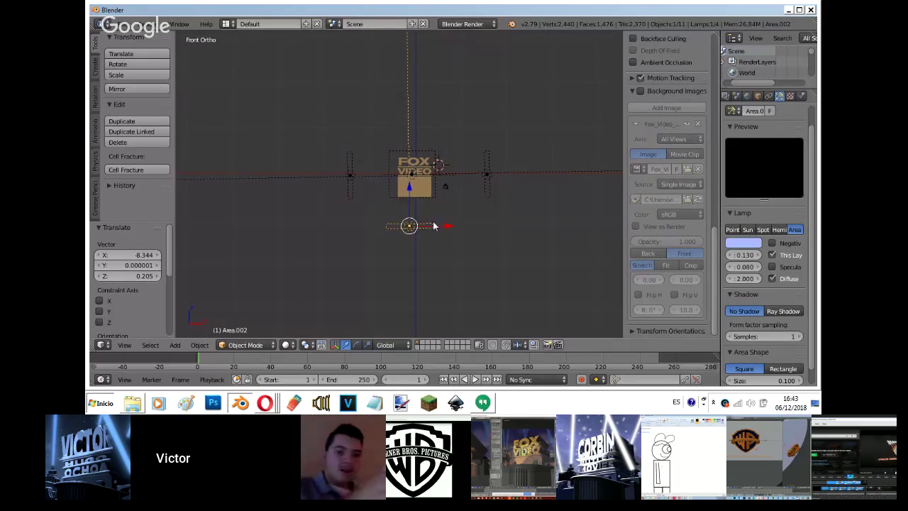
{"action": "scroll", "coordinate": [434, 226], "scroll_direction": "up", "scroll_amount": 2}
{"action": "scroll", "coordinate": [432, 222], "scroll_direction": "up", "scroll_amount": 4}
{"action": "key", "text": "shift+d"}
{"action": "left_click", "coordinate": [435, 41]}
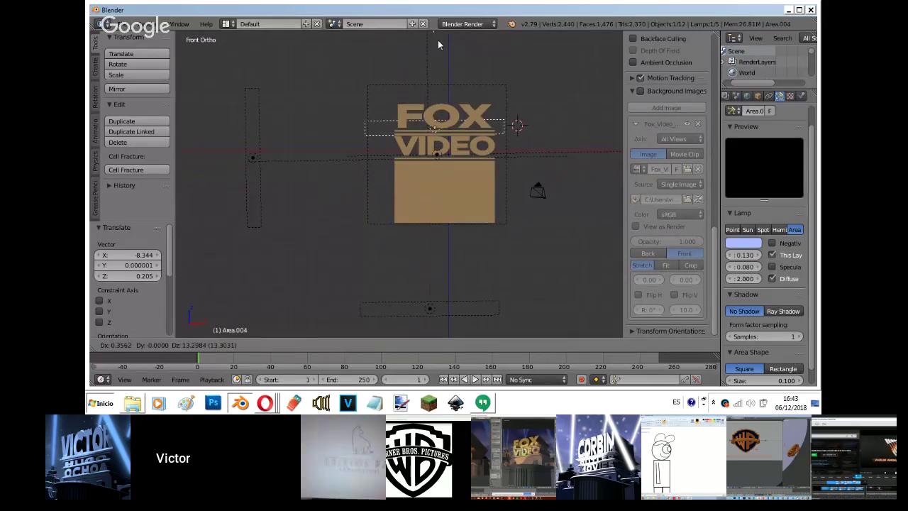
{"action": "key", "text": "KP_3"}
{"action": "key", "text": "r"}
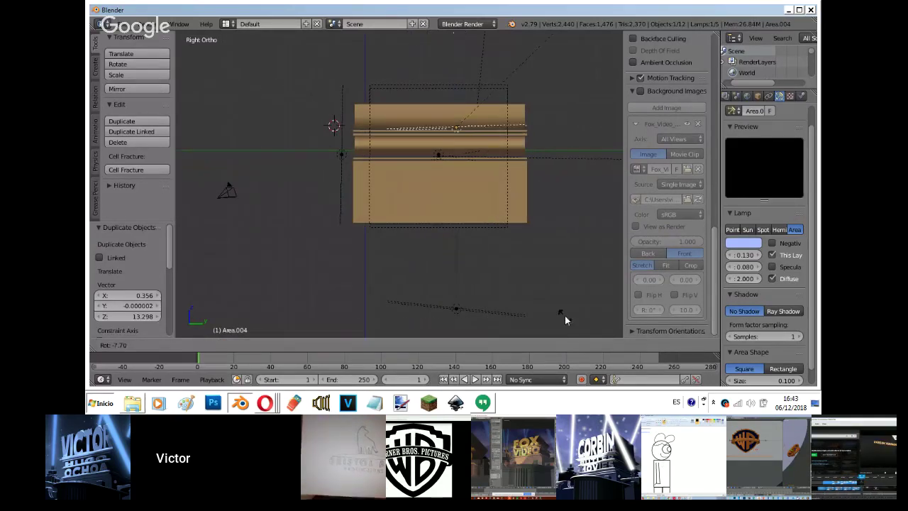
{"action": "left_click", "coordinate": [562, 316]}
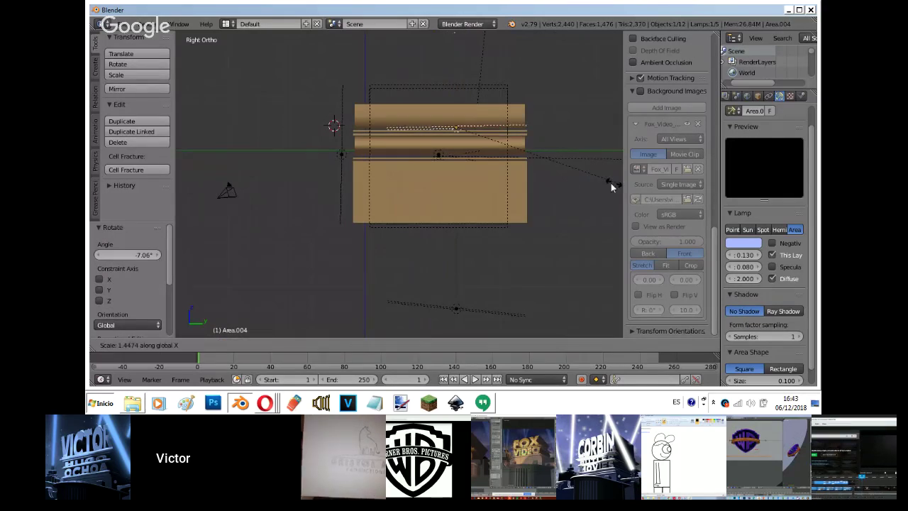
Stretch the new lamp along Y, rotate it 1.37°, and shift it by -0.396 Y, 0.040 Z and by -0.040 Y, -0.277 Z.
{"action": "key", "text": "s"}
{"action": "key", "text": "y"}
{"action": "left_click", "coordinate": [504, 168]}
{"action": "key", "text": "g"}
{"action": "left_click", "coordinate": [500, 167]}
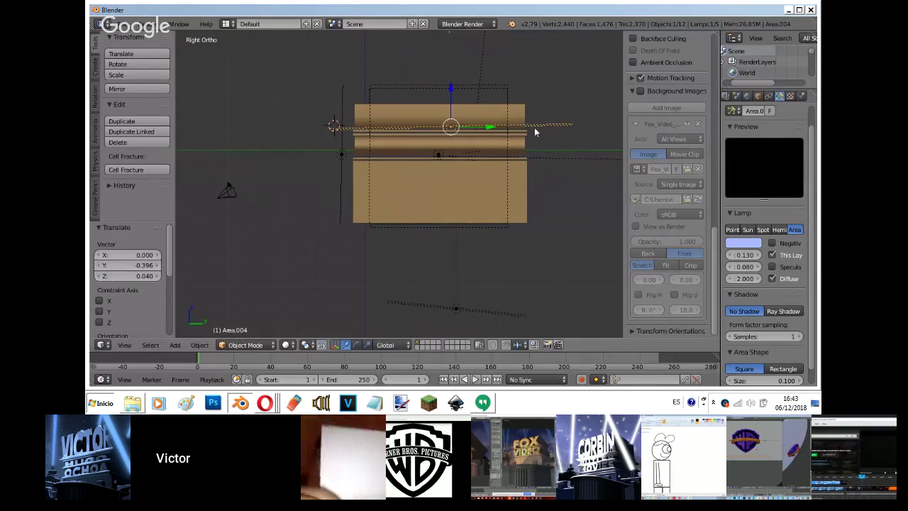
{"action": "key", "text": "g"}
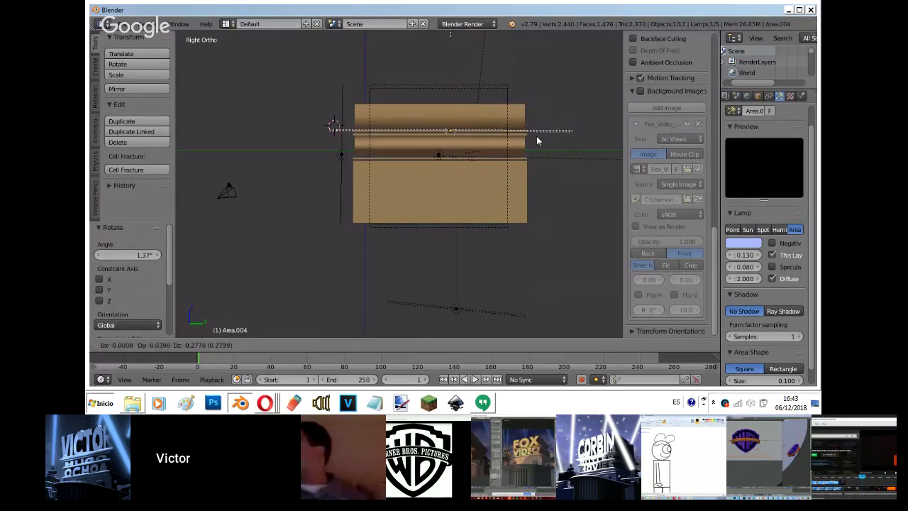
{"action": "left_click", "coordinate": [536, 135]}
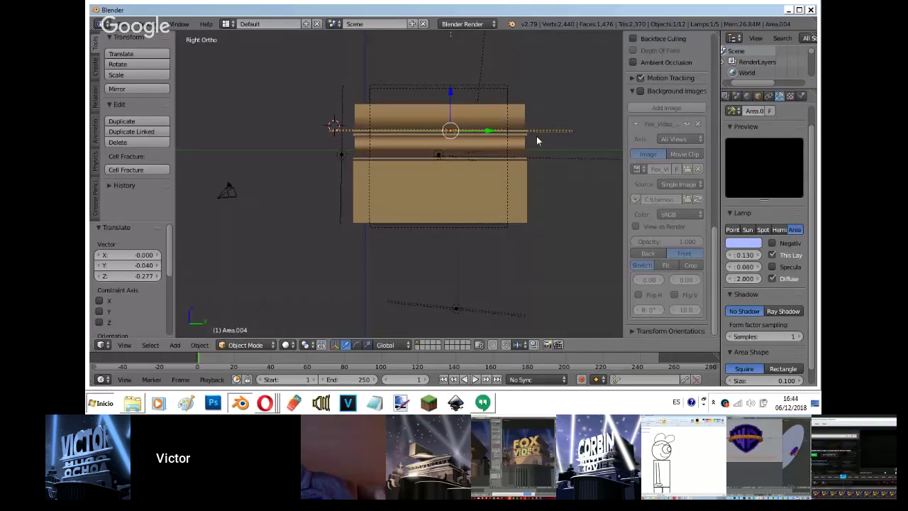
Preview the render through the camera and set the new lamp's distance to 0.000.
{"action": "key", "text": "KP_0"}
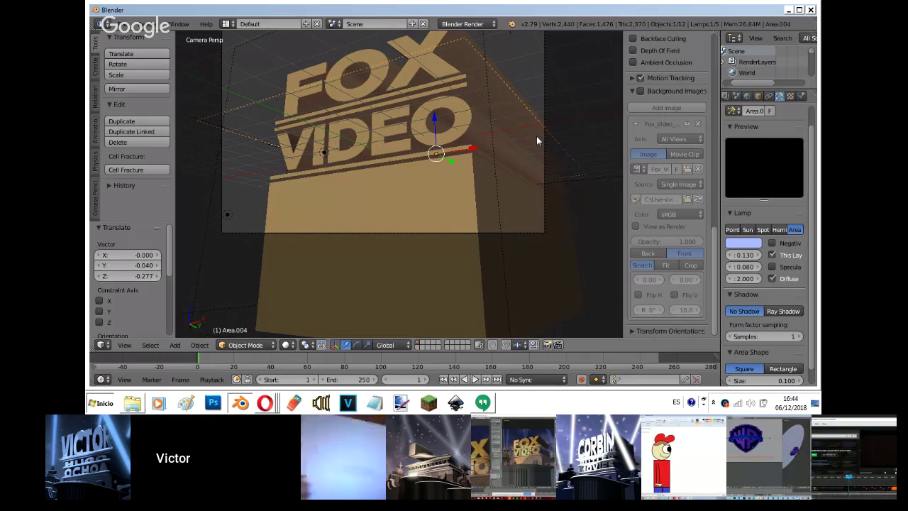
{"action": "key", "text": "shift+z"}
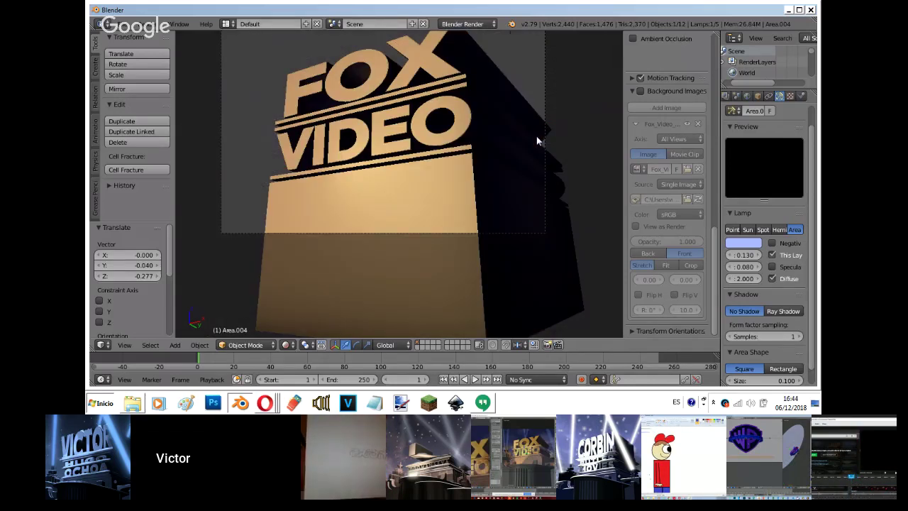
{"action": "left_click", "coordinate": [730, 271]}
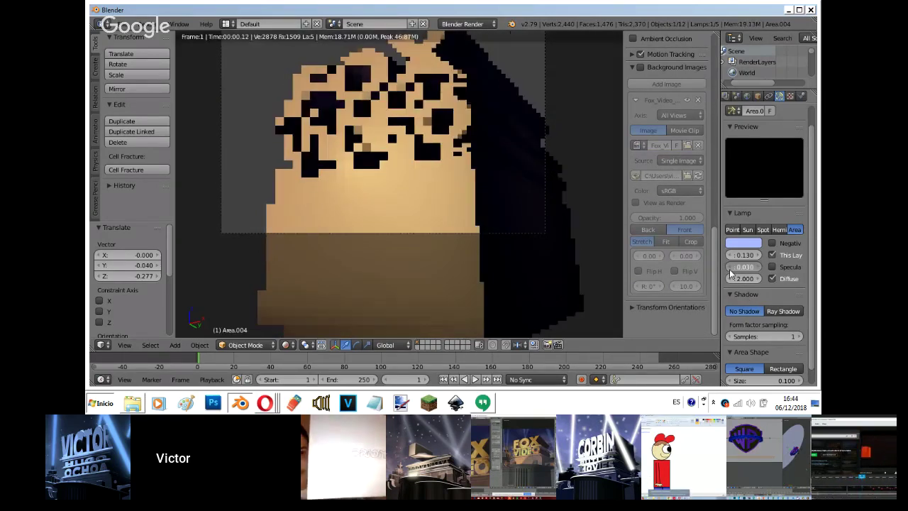
Switch to the Google Hangouts window in Opera to check the group chat and broadcast, and return to Blender.
{"action": "left_click", "coordinate": [264, 403]}
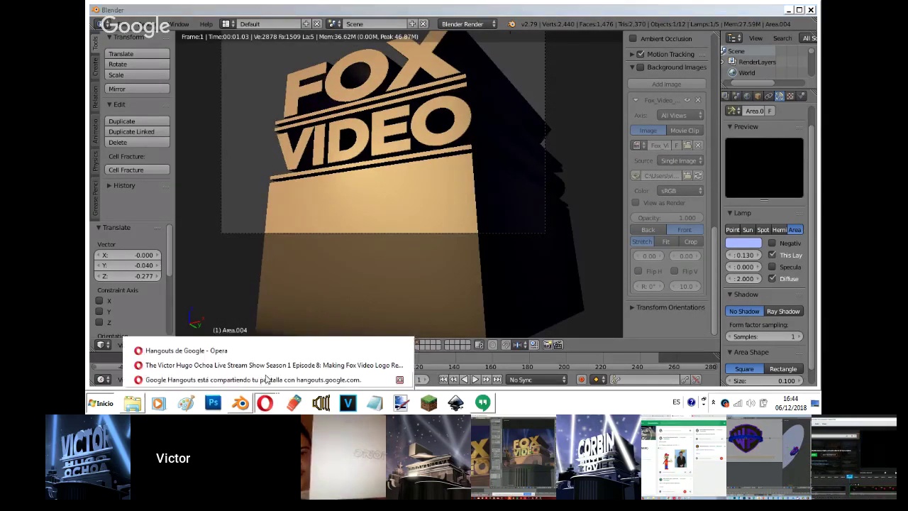
{"action": "left_click", "coordinate": [254, 348]}
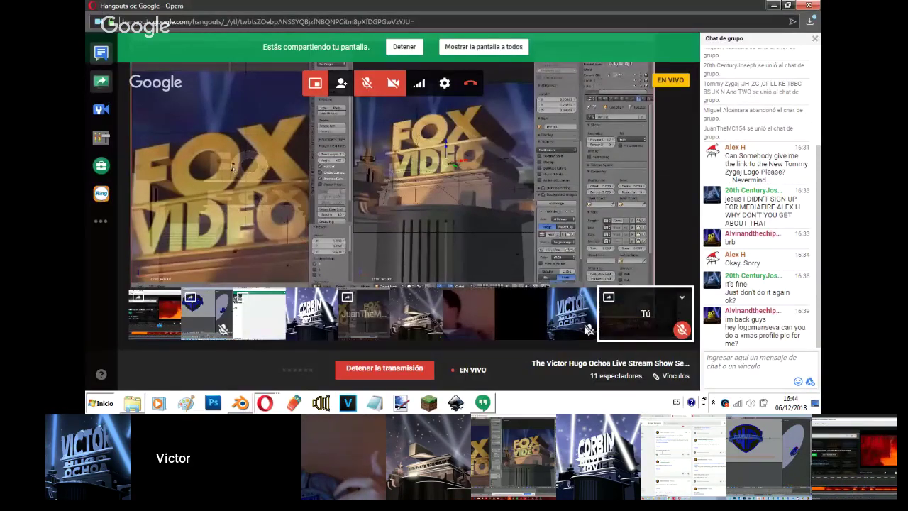
{"action": "left_click", "coordinate": [239, 403]}
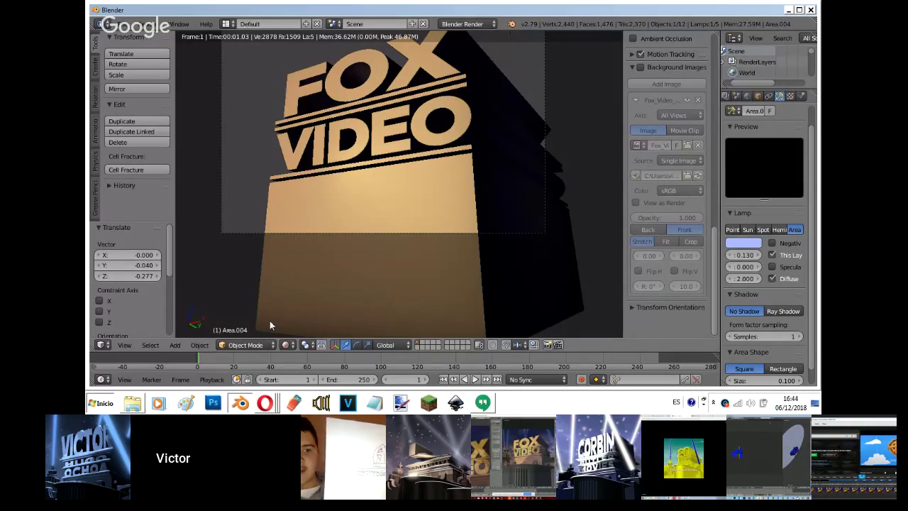
Leave the render preview for solid shading and show the reference image in the camera view.
{"action": "key", "text": "shift+z"}
{"action": "key", "text": "shift+z"}
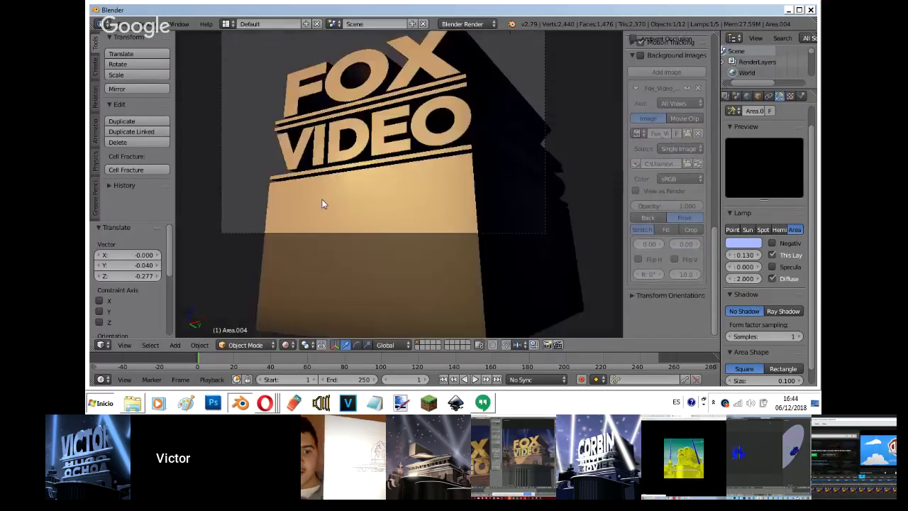
{"action": "key", "text": "shift+z"}
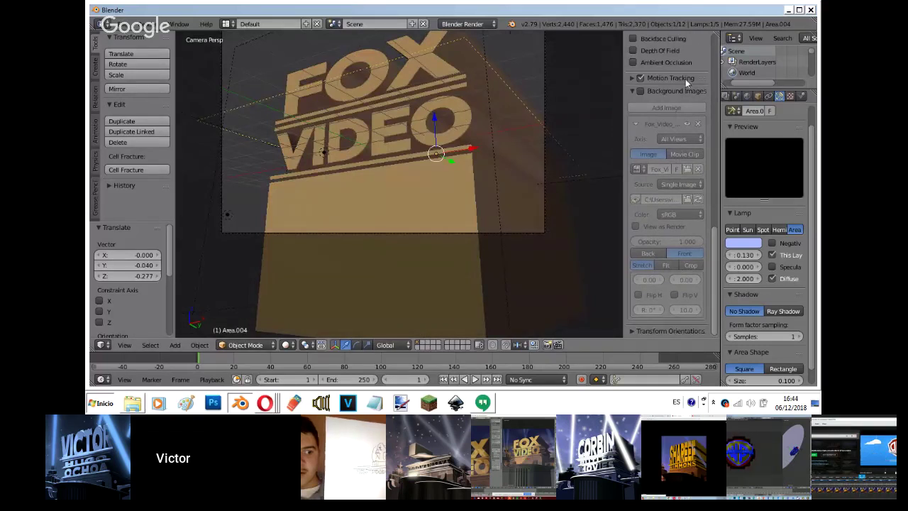
{"action": "left_click", "coordinate": [640, 91]}
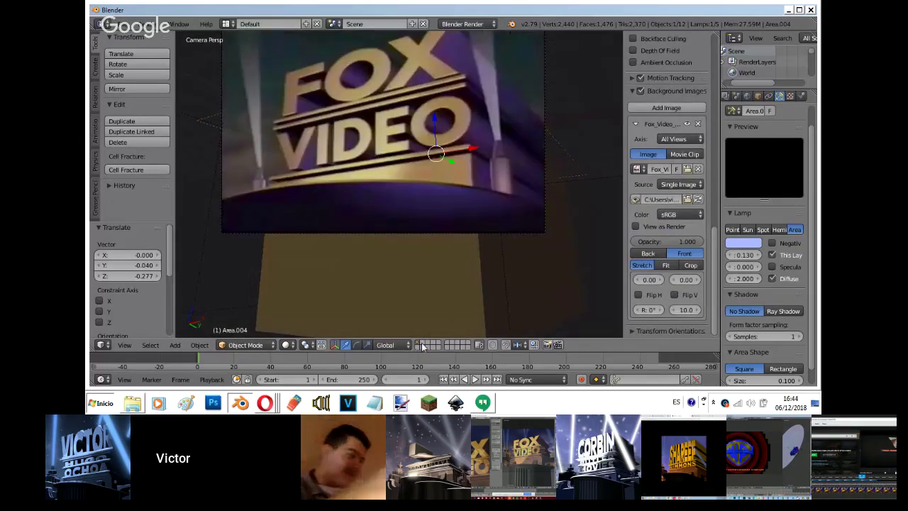
Place the 3D cursor on the reference's curved base, add a cylinder there, and lower the reference image's opacity to 0.323.
{"action": "left_click", "coordinate": [354, 185]}
{"action": "key", "text": "shift+a"}
{"action": "mouse_move", "coordinate": [334, 61]}
{"action": "left_click", "coordinate": [387, 115]}
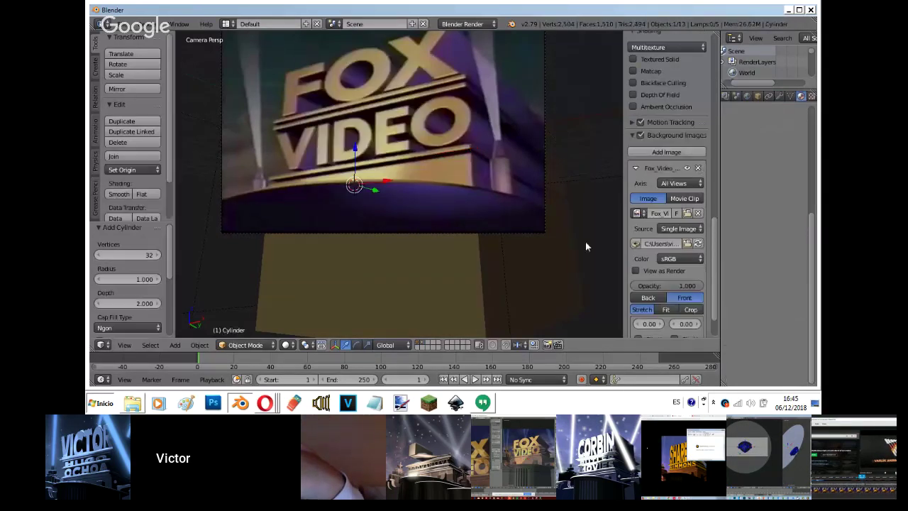
{"action": "left_click_drag", "start_coordinate": [656, 285], "coordinate": [604, 285]}
Flatten the cylinder by 0.490 along Z, adjust its height once more, and scale the whole cylinder by 4.719.
{"action": "key", "text": "s"}
{"action": "key", "text": "z"}
{"action": "left_click", "coordinate": [371, 159]}
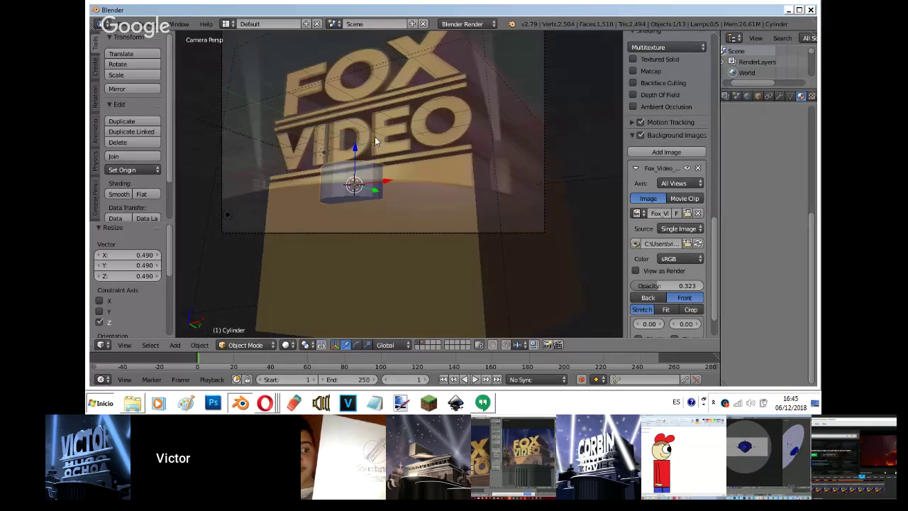
{"action": "key", "text": "s"}
{"action": "key", "text": "z"}
{"action": "left_click", "coordinate": [361, 157]}
{"action": "key", "text": "s"}
{"action": "left_click", "coordinate": [500, 141]}
Move the cylinder about 0.36 along X, 0.30 along Y and -0.15 along Z, and scale it 0.910 along Z.
{"action": "key", "text": "g"}
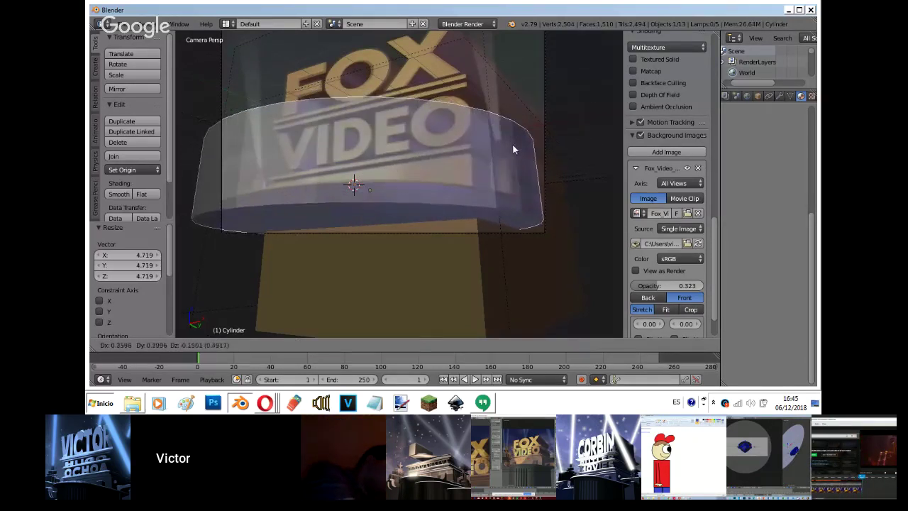
{"action": "left_click", "coordinate": [512, 143]}
{"action": "key", "text": "s"}
{"action": "key", "text": "z"}
{"action": "left_click", "coordinate": [472, 110]}
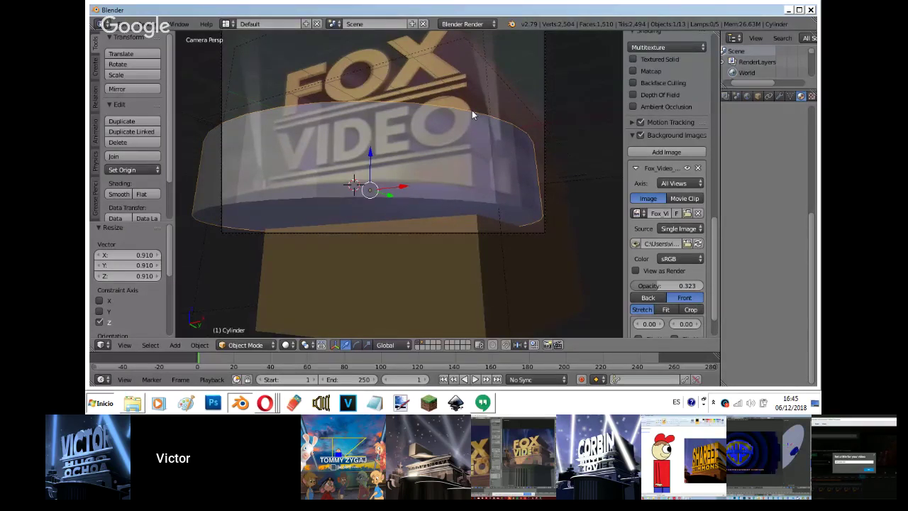
Rescale the cylinder along Z and lower it 0.842 along Z toward the curved base in the reference.
{"action": "key", "text": "s"}
{"action": "key", "text": "z"}
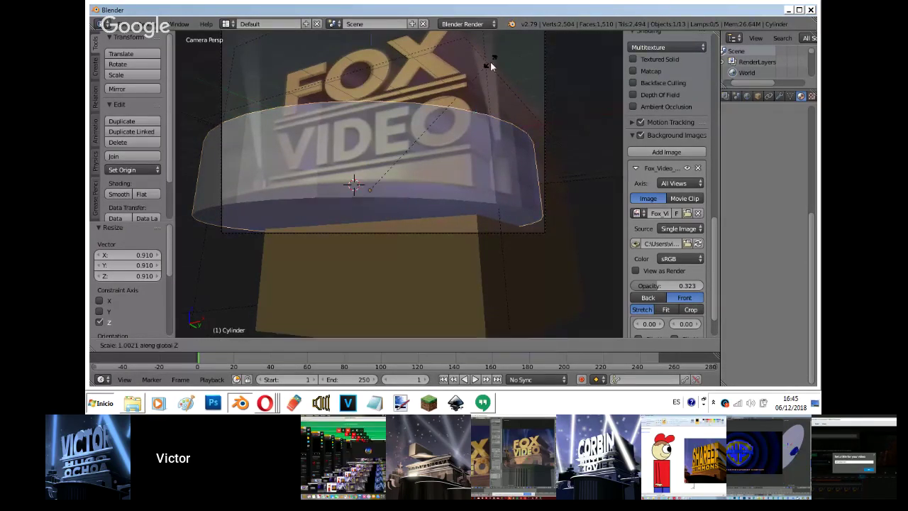
{"action": "left_click", "coordinate": [458, 150]}
{"action": "key", "text": "g"}
{"action": "key", "text": "z"}
{"action": "left_click", "coordinate": [458, 183]}
Flatten the cylinder into a thin disc, moving it 0.256, 0.094 and 0.161 along X, Y and Z before scaling it 0.236 along Z.
{"action": "key", "text": "s"}
{"action": "key", "text": "z"}
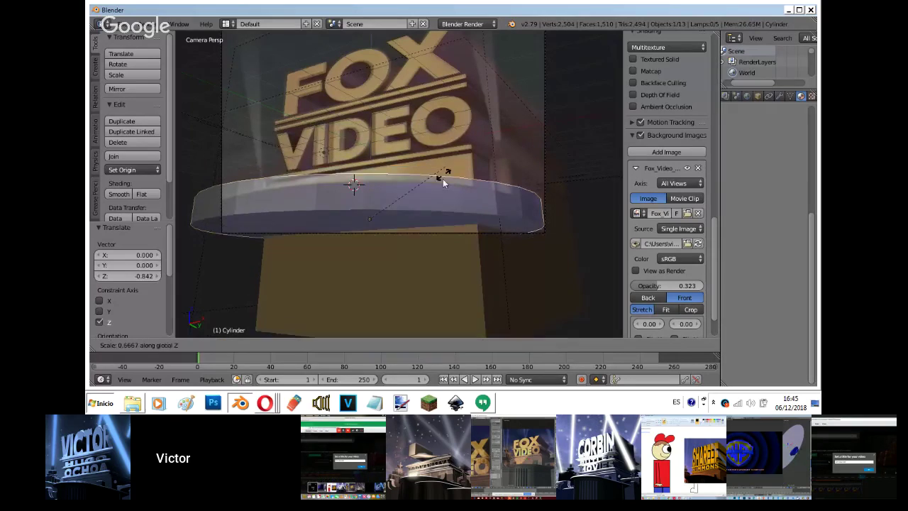
{"action": "left_click", "coordinate": [434, 200]}
{"action": "key", "text": "s"}
{"action": "key", "text": "z"}
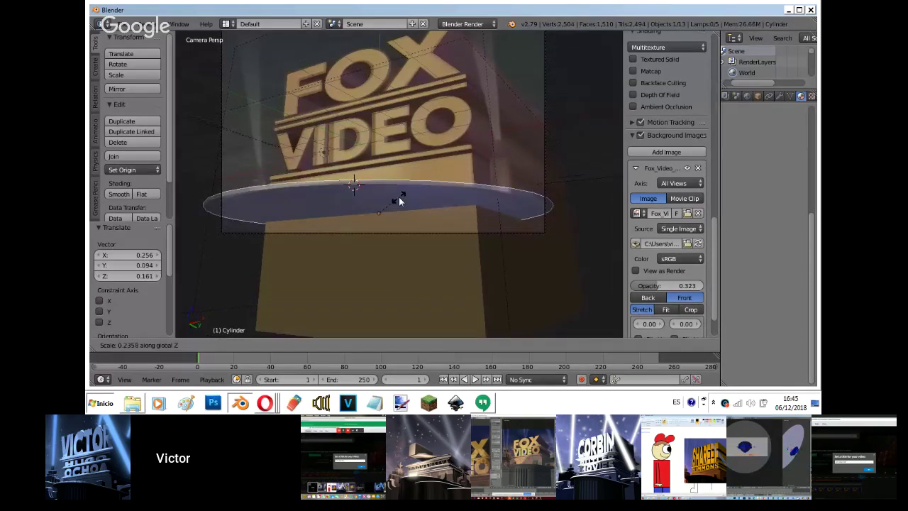
{"action": "left_click", "coordinate": [401, 198]}
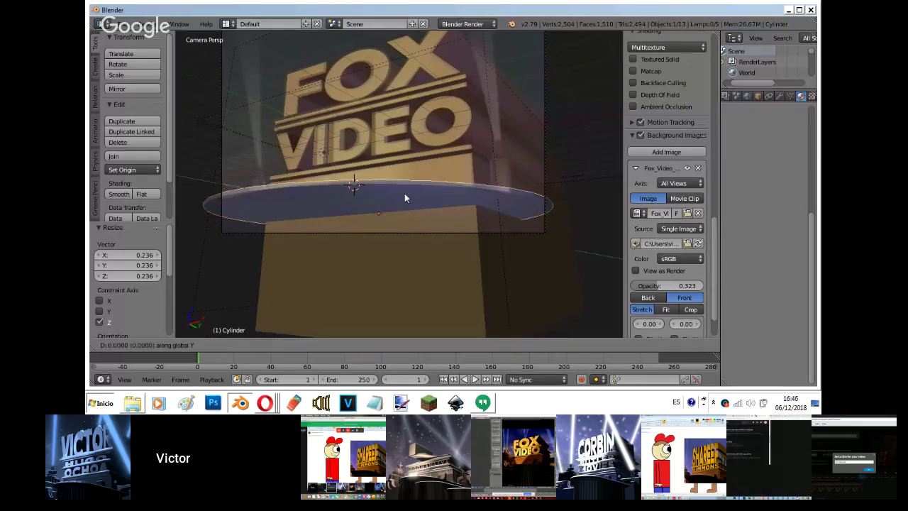
Move the disc 1.683 along X, 1.255 along Y and -0.374 along Z, scale it by 0.836, and nudge it onto the reference's base.
{"action": "key", "text": "g"}
{"action": "left_click", "coordinate": [429, 181]}
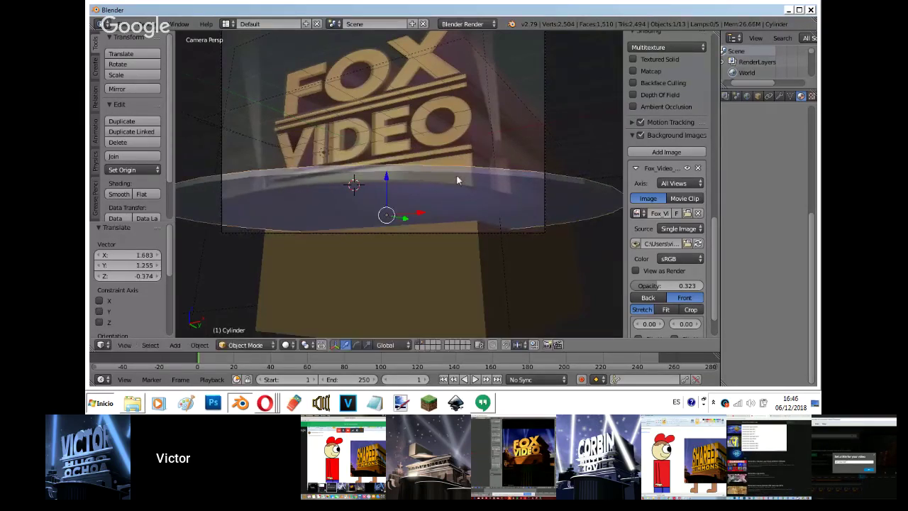
{"action": "key", "text": "s"}
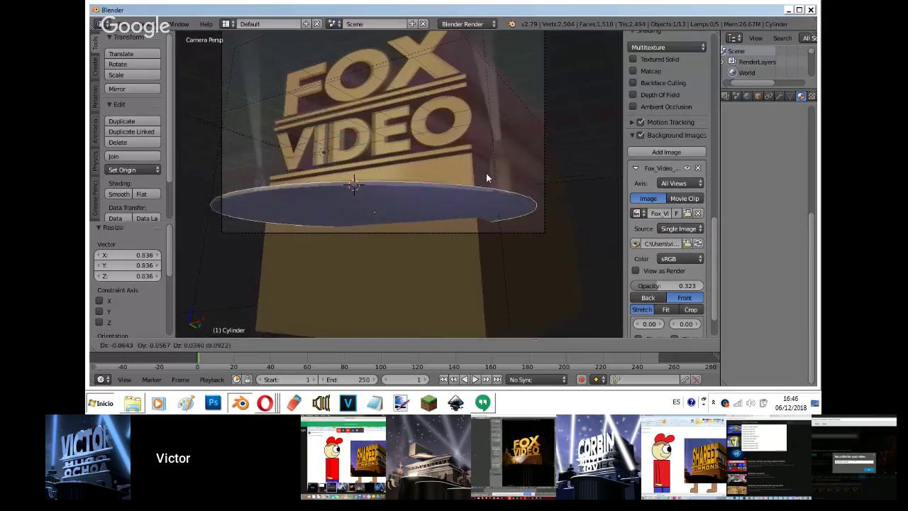
{"action": "left_click", "coordinate": [486, 178]}
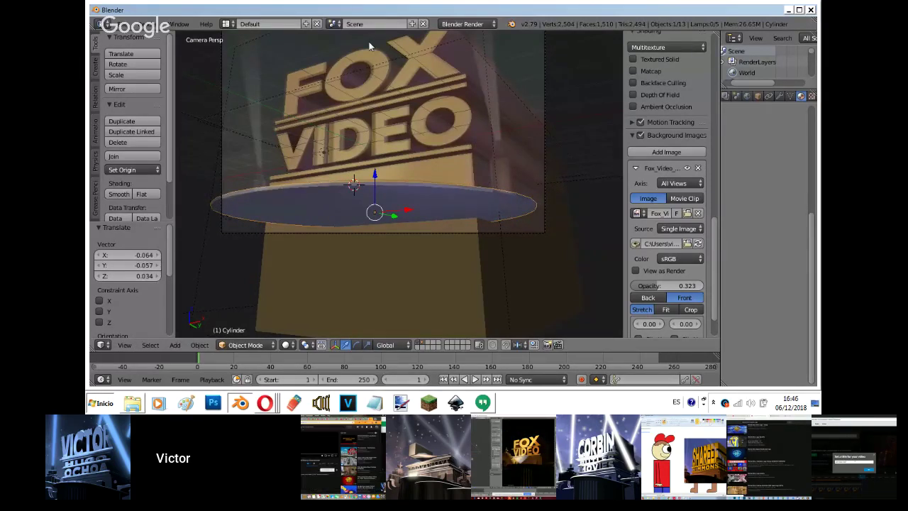
In front view, centre the disc under the pedestal by moving it -2.573 and then 0.594 along X.
{"action": "key", "text": "KP_1"}
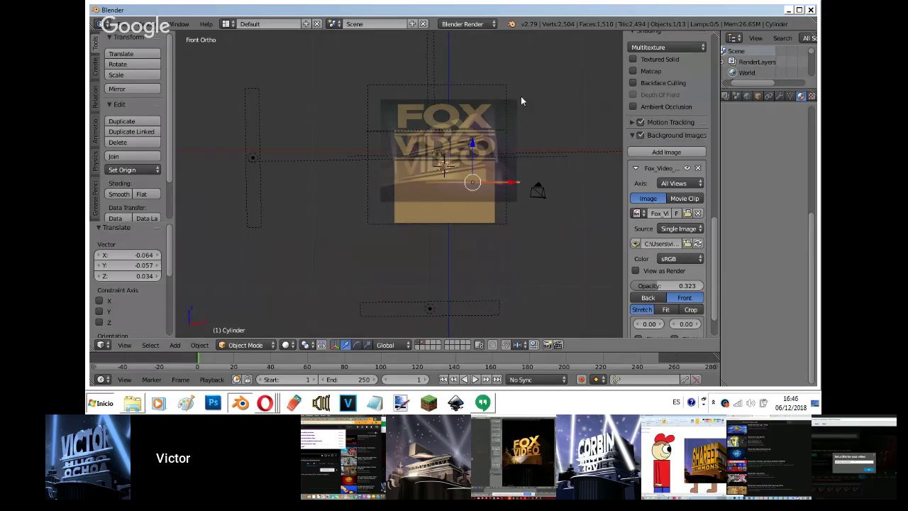
{"action": "key", "text": "g"}
{"action": "key", "text": "x"}
{"action": "key", "text": "x"}
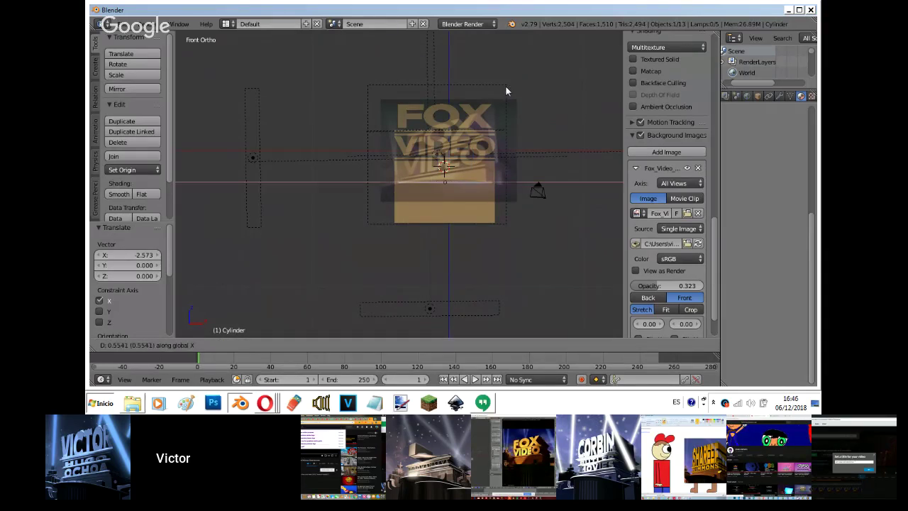
{"action": "left_click", "coordinate": [506, 88]}
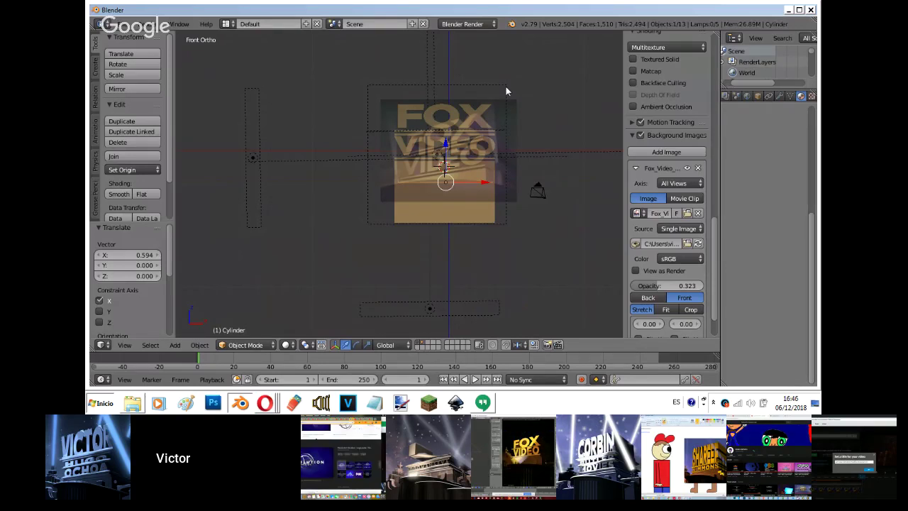
Return to the camera view, move the disc 0.453 along Y, and scale it by 1.158.
{"action": "middle_click_drag", "start_coordinate": [505, 87], "coordinate": [504, 86]}
{"action": "key", "text": "KP_0"}
{"action": "key", "text": "g"}
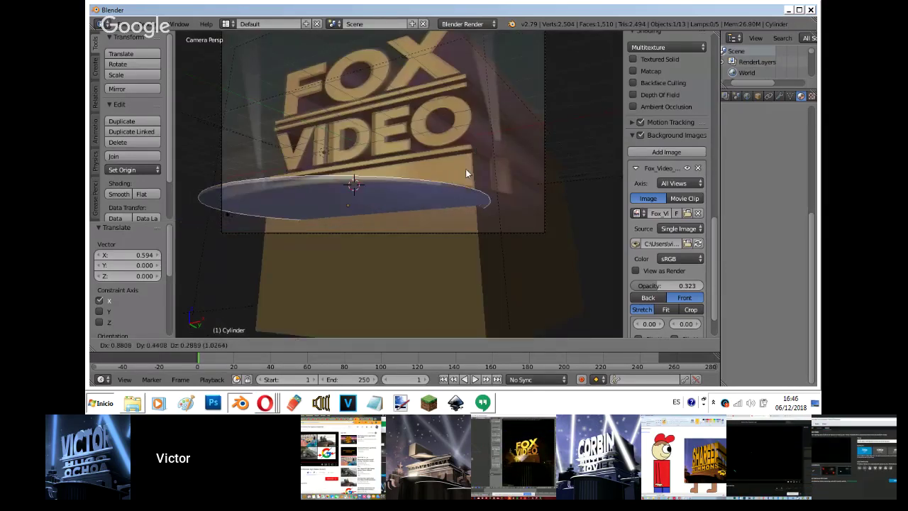
{"action": "right_click", "coordinate": [465, 170]}
{"action": "key", "text": "g"}
{"action": "key", "text": "y"}
{"action": "left_click", "coordinate": [478, 172]}
{"action": "key", "text": "s"}
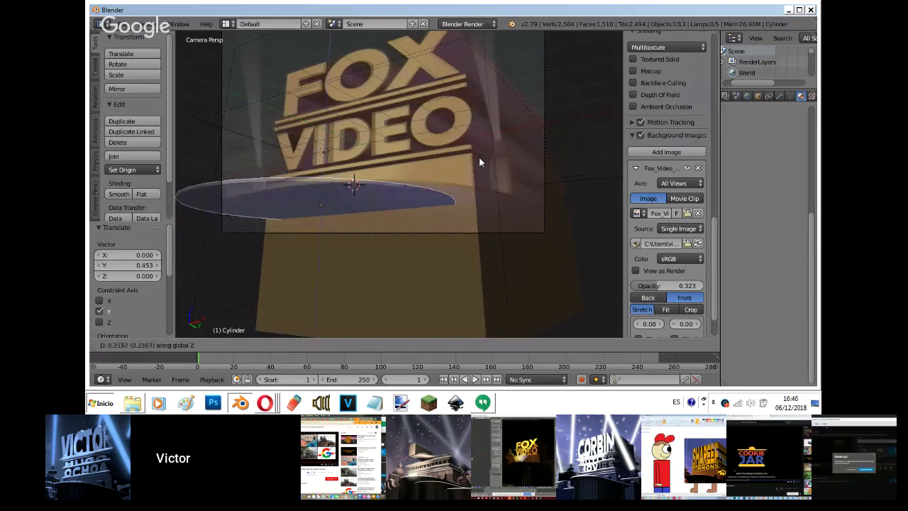
{"action": "left_click", "coordinate": [504, 157]}
Shift the disc horizontally toward the centre of the reference's base and enlarge it by 1.090.
{"action": "key", "text": "g"}
{"action": "key", "text": "x"}
{"action": "key", "text": "y"}
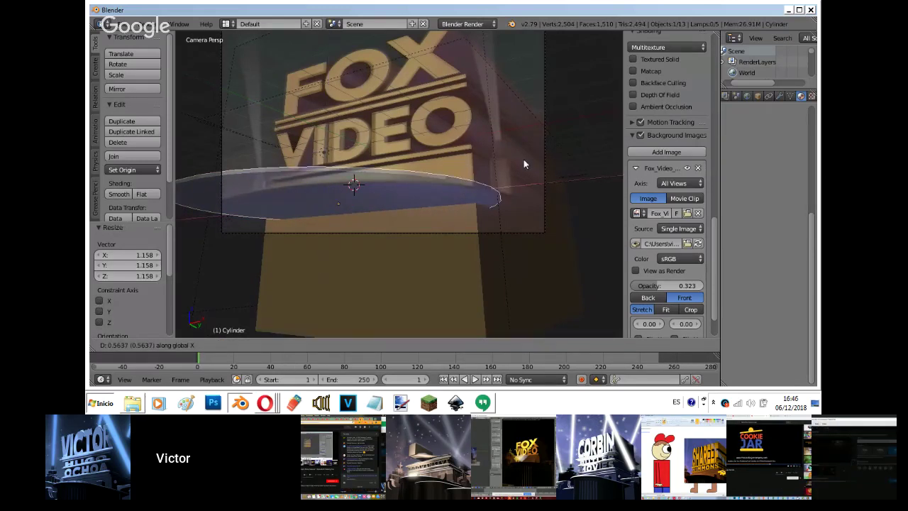
{"action": "left_click", "coordinate": [569, 167]}
{"action": "key", "text": "s"}
{"action": "left_click", "coordinate": [597, 168]}
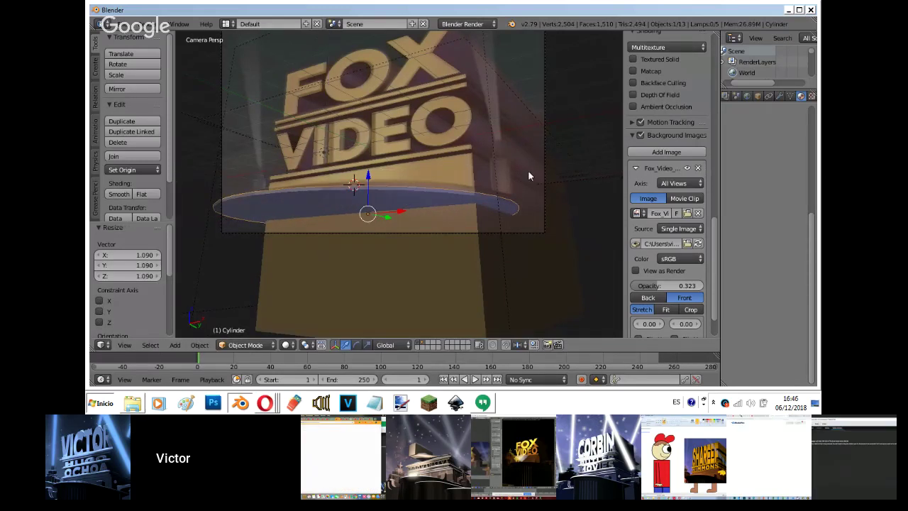
Move the disc 0.471 along Y and scale it by 1.139.
{"action": "key", "text": "g"}
{"action": "key", "text": "y"}
{"action": "left_click", "coordinate": [536, 173]}
{"action": "key", "text": "s"}
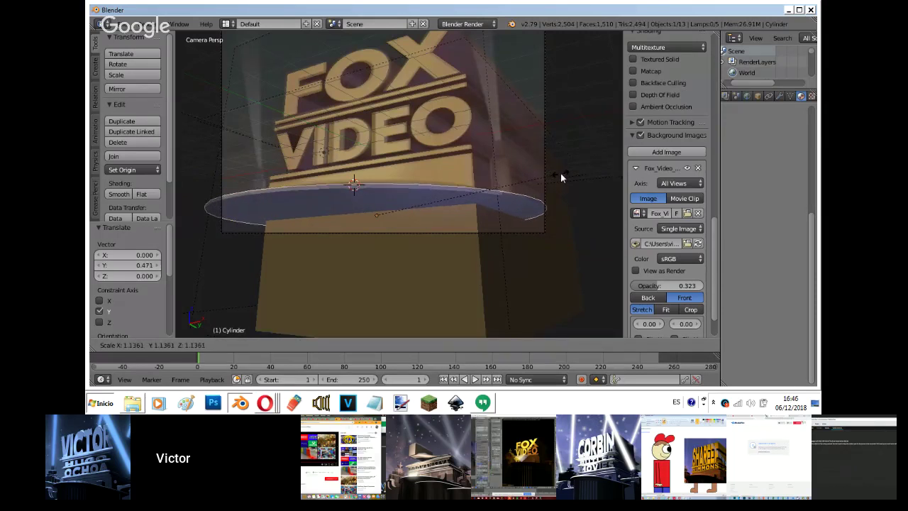
{"action": "left_click", "coordinate": [560, 173]}
Shift the disc slightly further along Y and scale it by 1.063.
{"action": "key", "text": "g"}
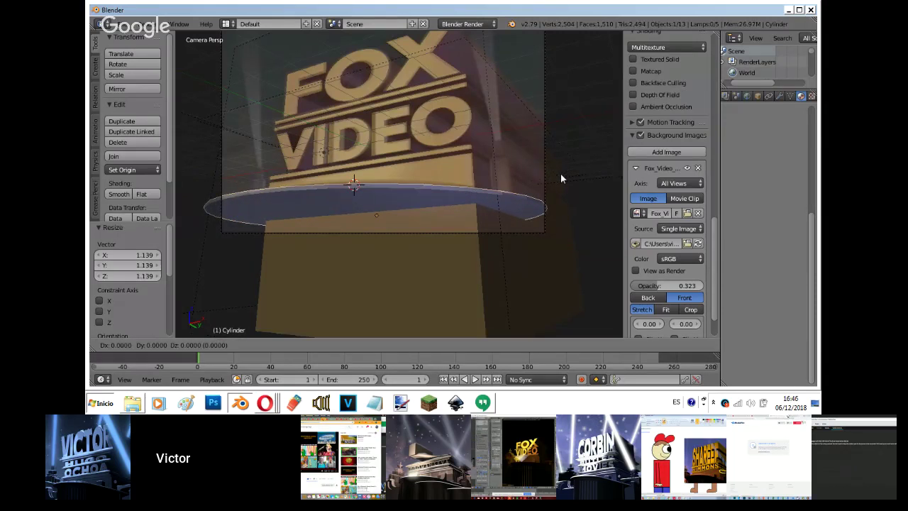
{"action": "key", "text": "y"}
{"action": "left_click", "coordinate": [573, 176]}
{"action": "key", "text": "s"}
{"action": "left_click", "coordinate": [581, 174]}
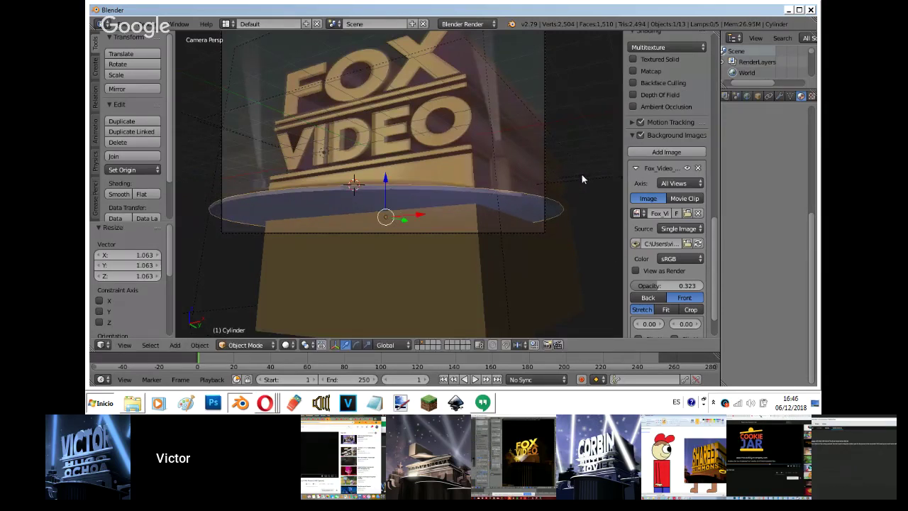
Raise the disc 0.135 along Z and narrow it by 0.950 along X.
{"action": "key", "text": "g"}
{"action": "key", "text": "z"}
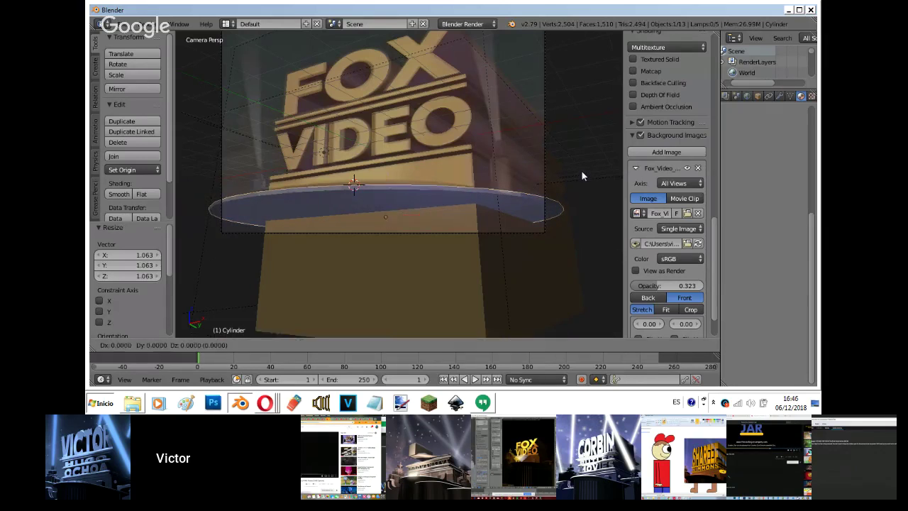
{"action": "left_click", "coordinate": [581, 166]}
{"action": "key", "text": "s"}
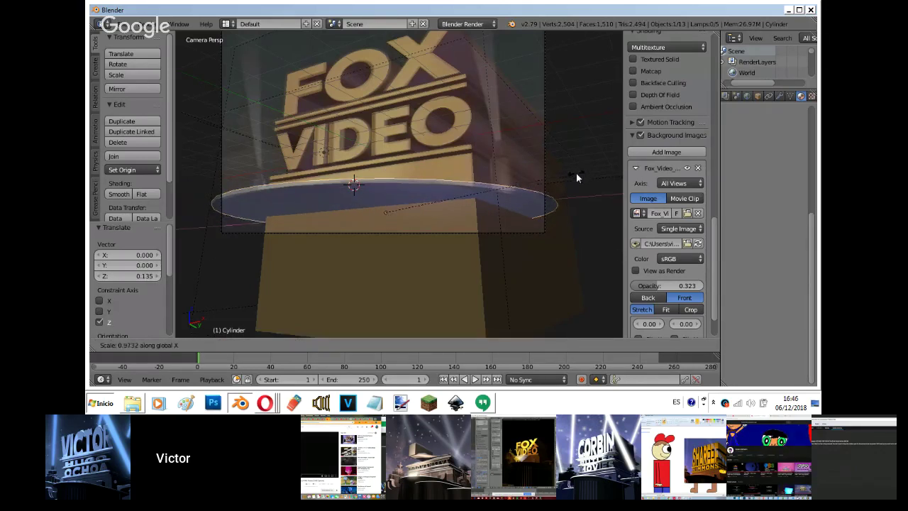
{"action": "key", "text": "x"}
{"action": "left_click", "coordinate": [574, 175]}
Nudge the disc 0.037 along X, 0.038 along Y and -0.032 along Z, and show only the layer that holds it.
{"action": "key", "text": "g"}
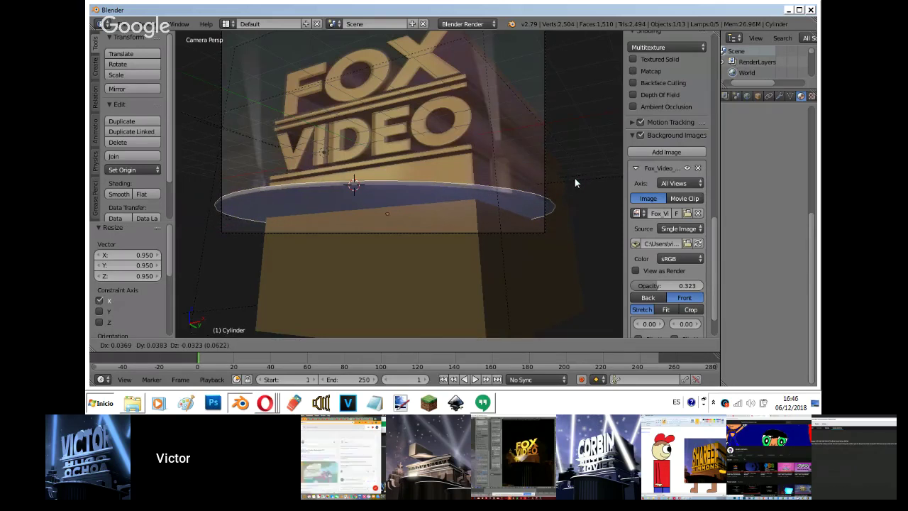
{"action": "left_click", "coordinate": [575, 178]}
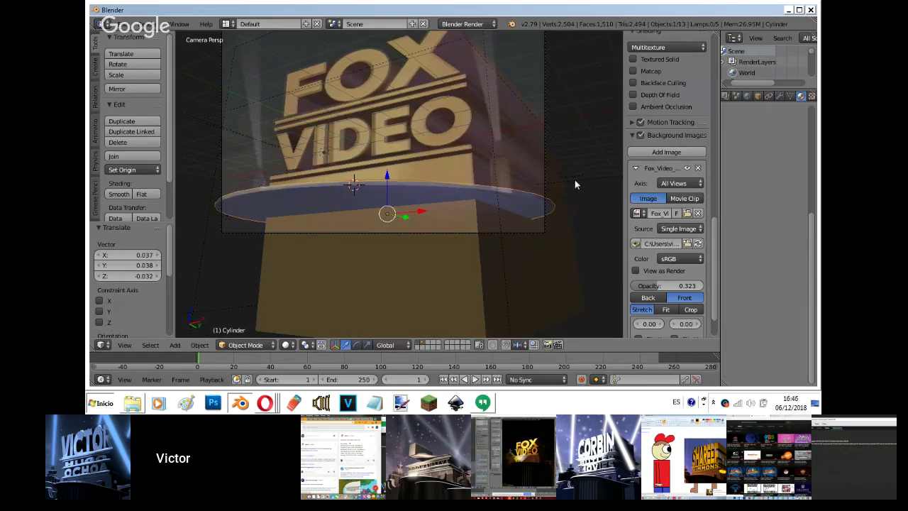
{"action": "left_click", "coordinate": [422, 345]}
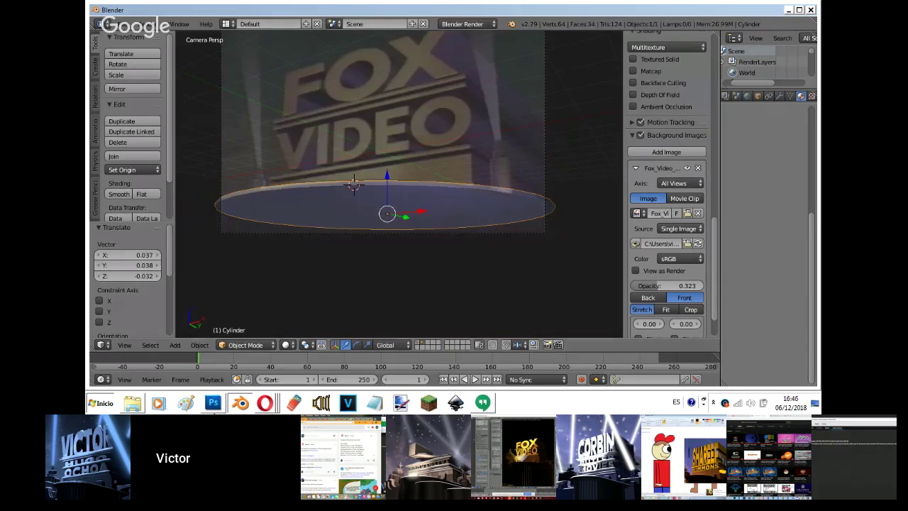
Switch to the Hangouts call in Opera, feature the own shared screen, and check the live stream's YouTube page and chat.
{"action": "right_click", "coordinate": [234, 407]}
{"action": "left_click", "coordinate": [265, 403]}
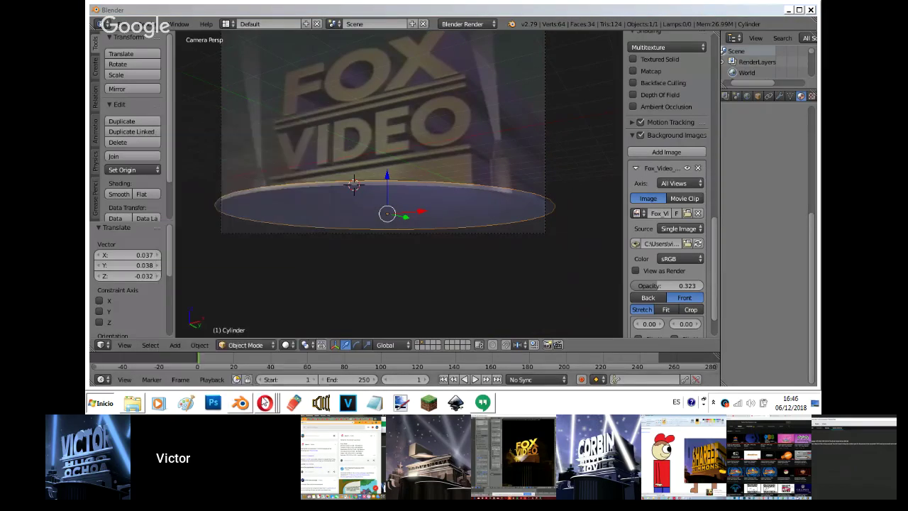
{"action": "left_click", "coordinate": [238, 350]}
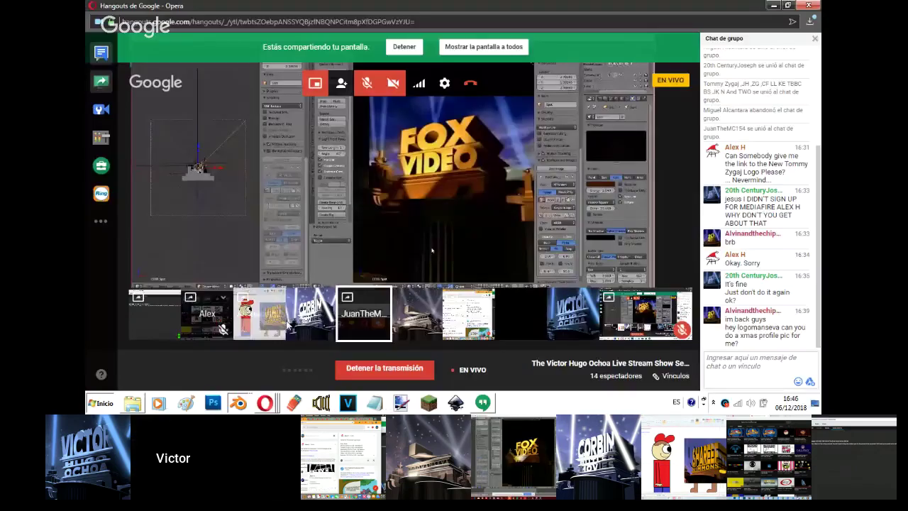
{"action": "left_click", "coordinate": [638, 317]}
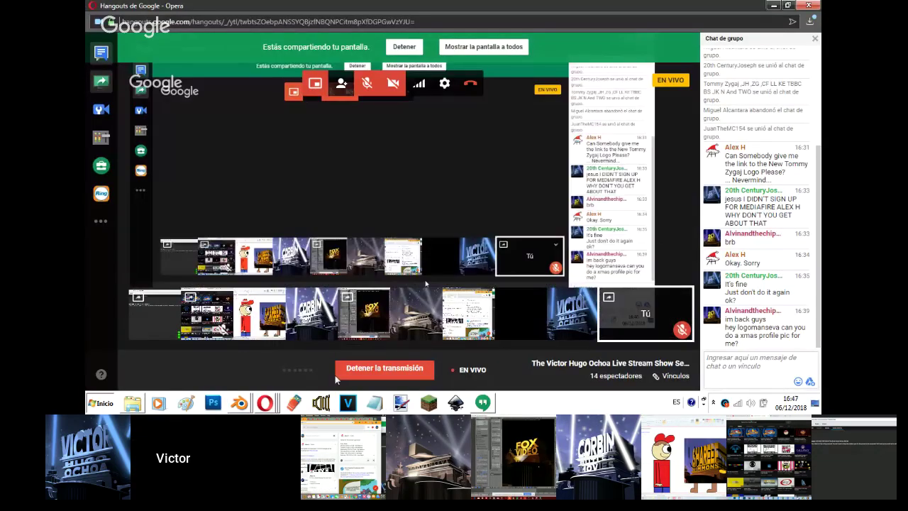
{"action": "left_click", "coordinate": [265, 403]}
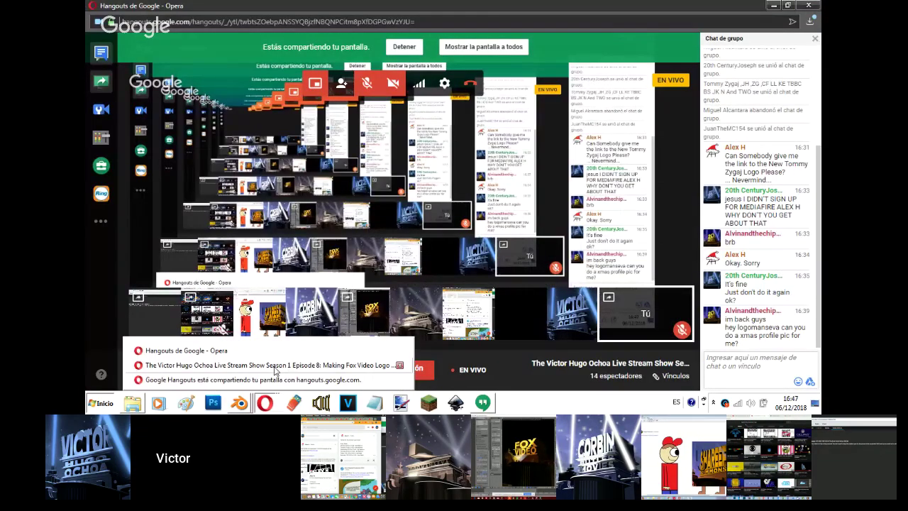
{"action": "left_click", "coordinate": [274, 365]}
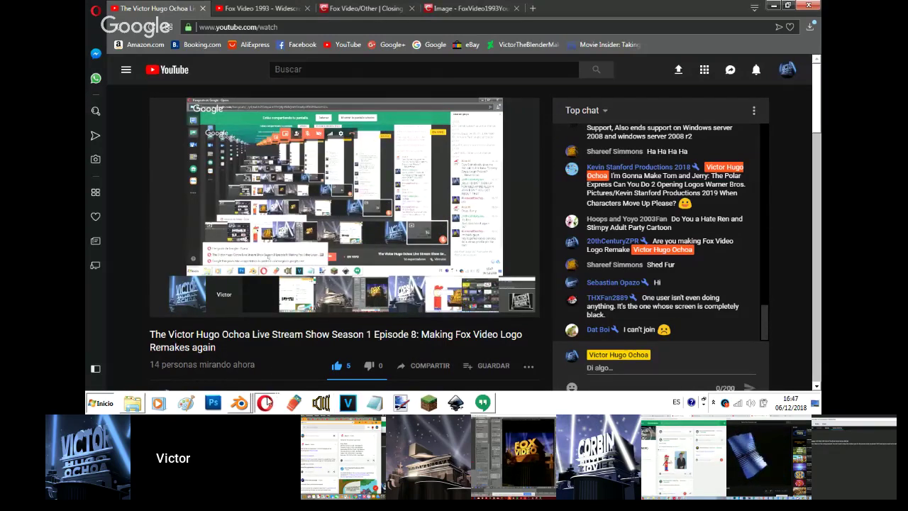
Switch to the second Blender window and bring up the file browser for opening an existing blend file.
{"action": "mouse_move", "coordinate": [250, 399]}
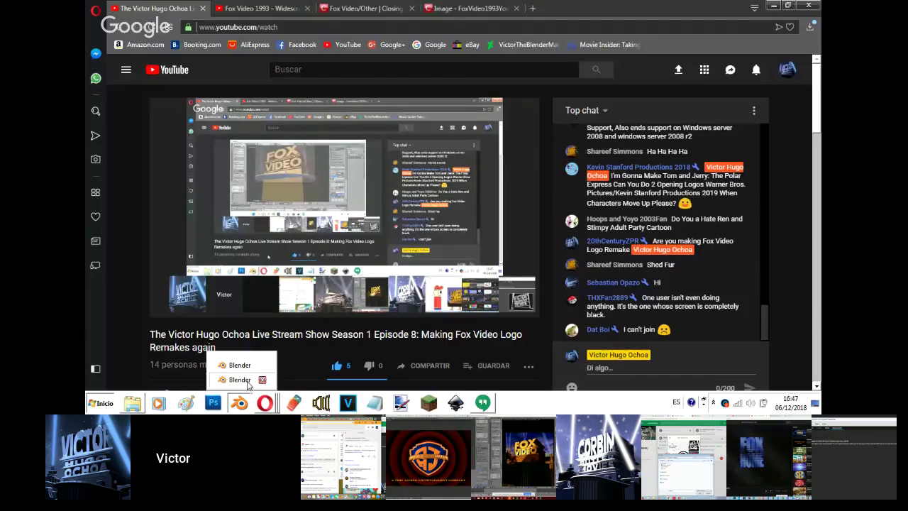
{"action": "left_click", "coordinate": [248, 382]}
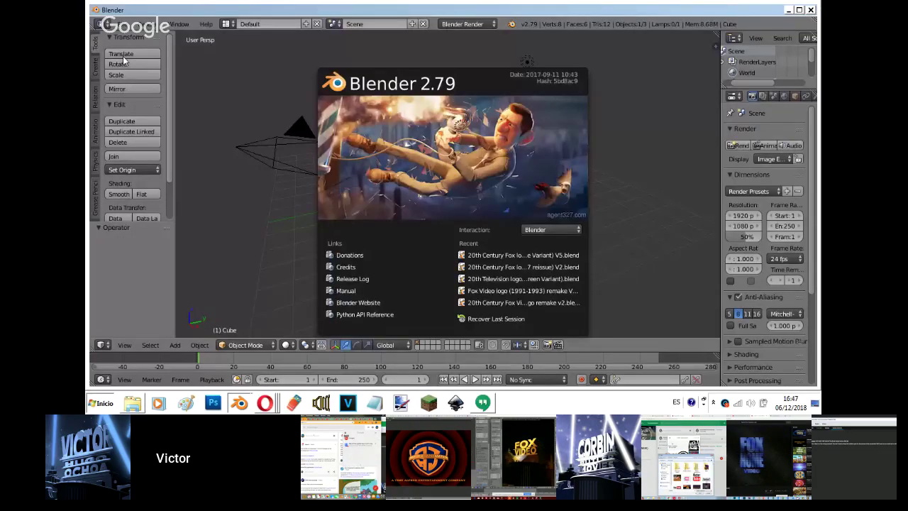
{"action": "left_click", "coordinate": [122, 24]}
{"action": "left_click", "coordinate": [139, 49]}
{"action": "left_click", "coordinate": [272, 38]}
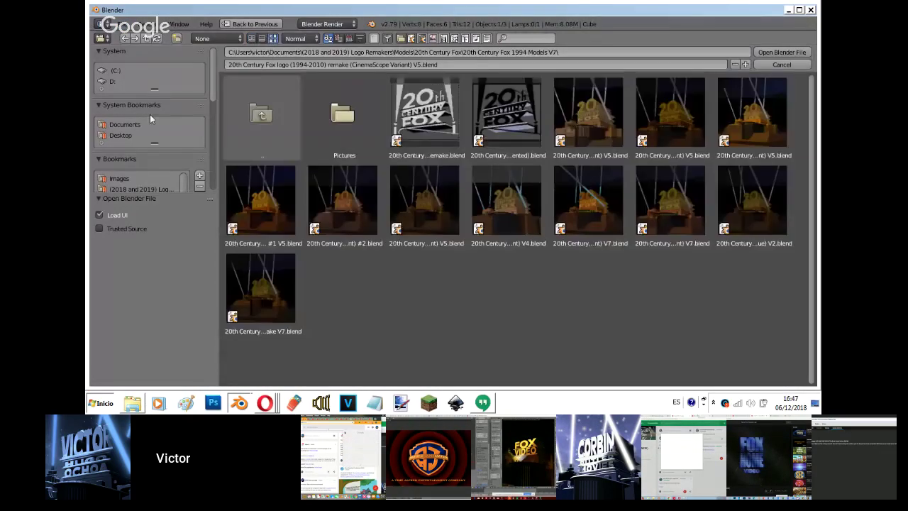
Look through the recent folders for earlier logo models, including TCF Home Entertainment V3, 20th Century Fox Video logos, Pictures and Sky Backgrounds.
{"action": "scroll", "coordinate": [147, 126], "scroll_direction": "down", "scroll_amount": 5}
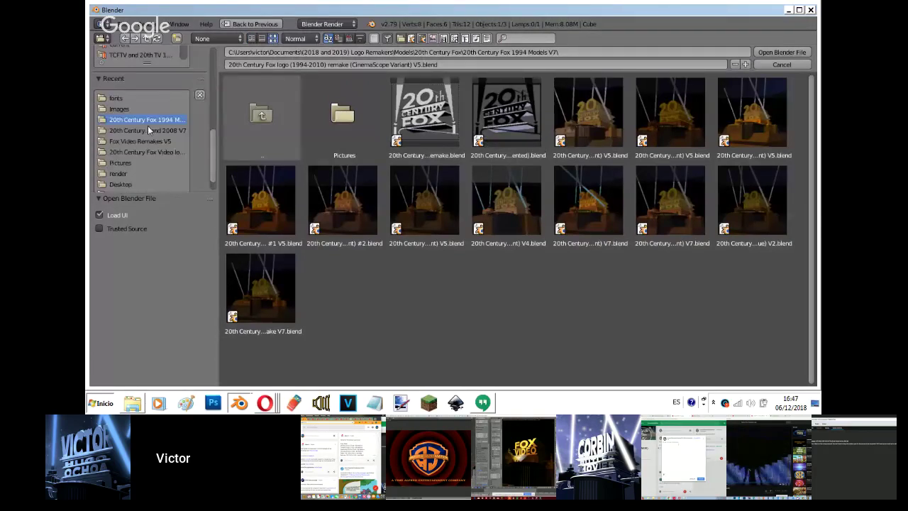
{"action": "left_click", "coordinate": [160, 154]}
{"action": "left_click", "coordinate": [236, 134]}
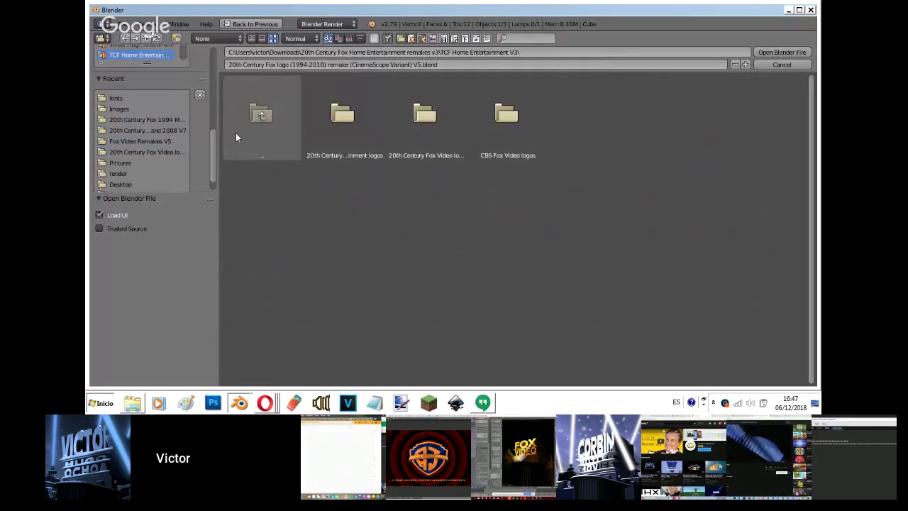
{"action": "left_click", "coordinate": [237, 133]}
{"action": "left_click", "coordinate": [166, 152]}
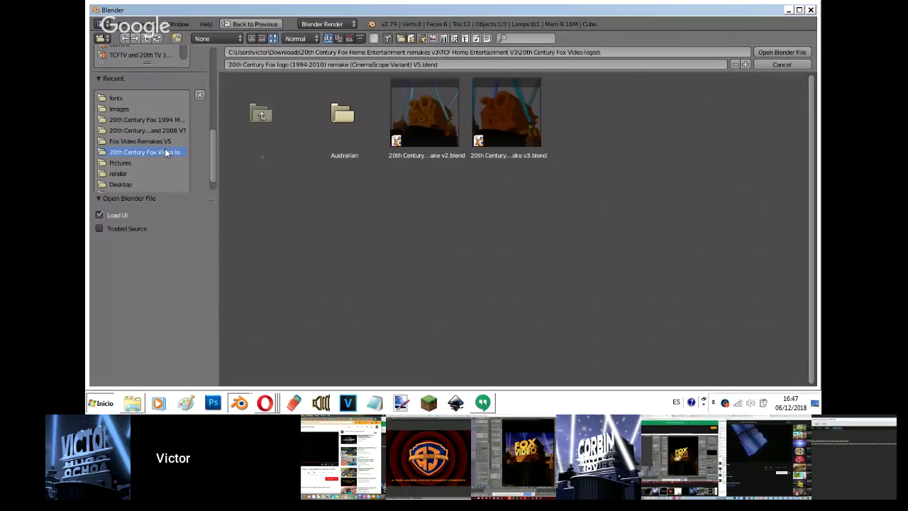
{"action": "left_click", "coordinate": [168, 162]}
{"action": "scroll", "coordinate": [210, 172], "scroll_direction": "down", "scroll_amount": 1}
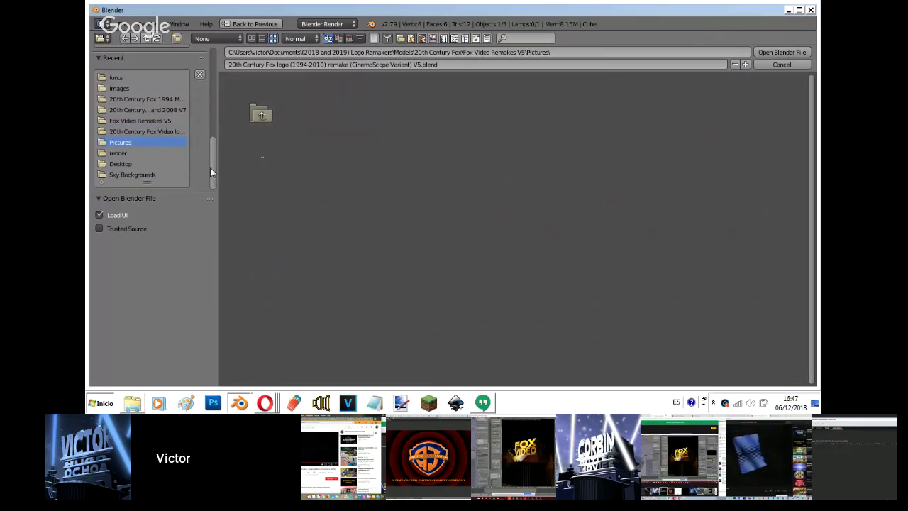
{"action": "left_click", "coordinate": [177, 132]}
{"action": "left_click", "coordinate": [170, 110]}
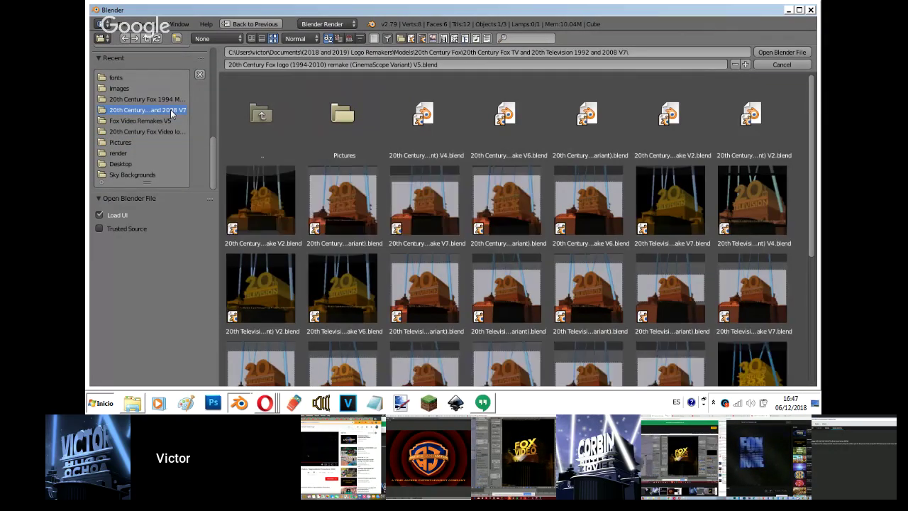
{"action": "left_click", "coordinate": [168, 142]}
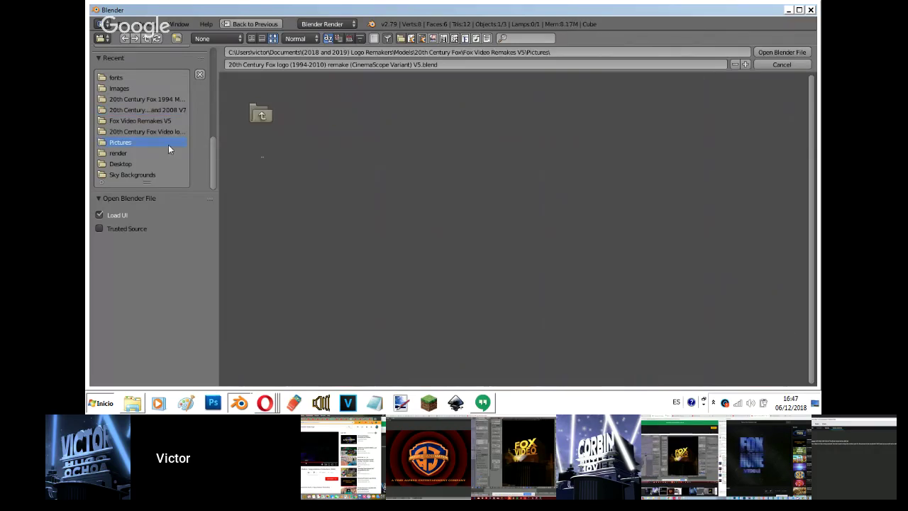
{"action": "left_click", "coordinate": [145, 175]}
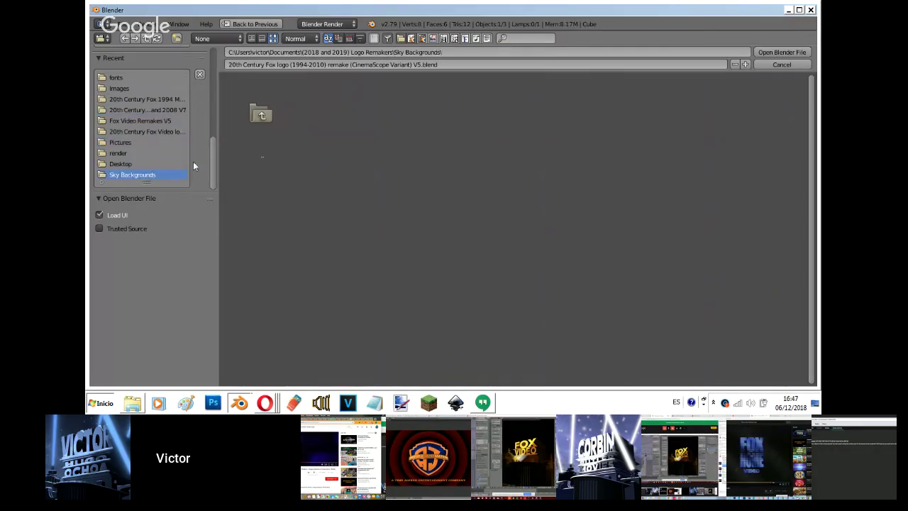
{"action": "scroll", "coordinate": [213, 152], "scroll_direction": "up", "scroll_amount": 5}
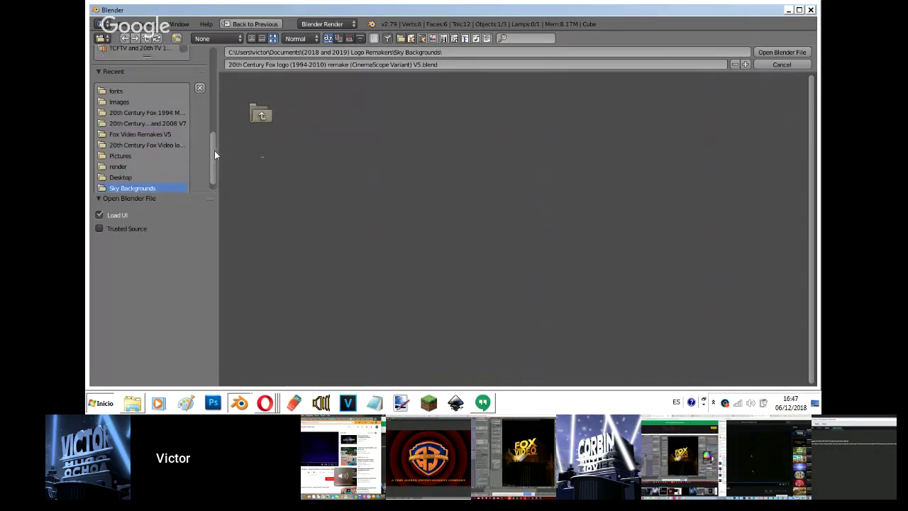
Browse the bookmarked logo folders and go into R.I.P Blender Logo Collection inside Final Remakes.
{"action": "left_click", "coordinate": [153, 128]}
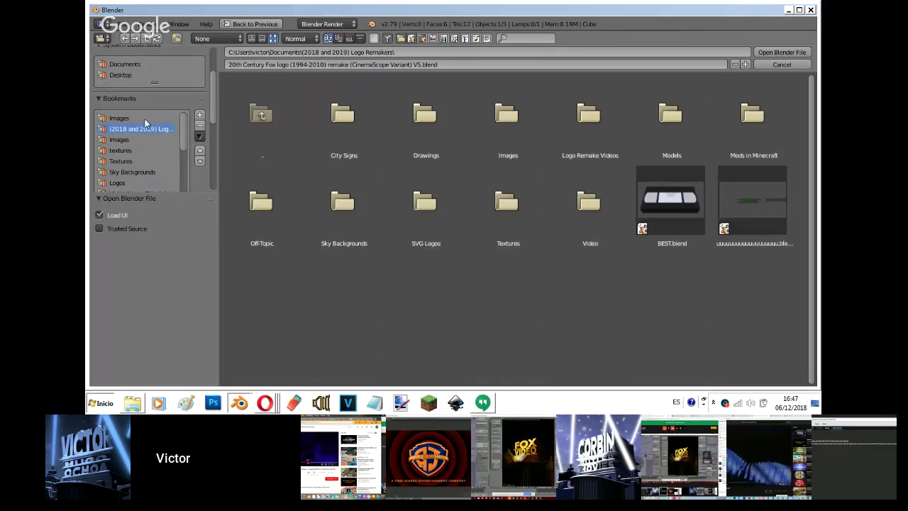
{"action": "left_click", "coordinate": [119, 118]}
{"action": "left_click", "coordinate": [255, 131]}
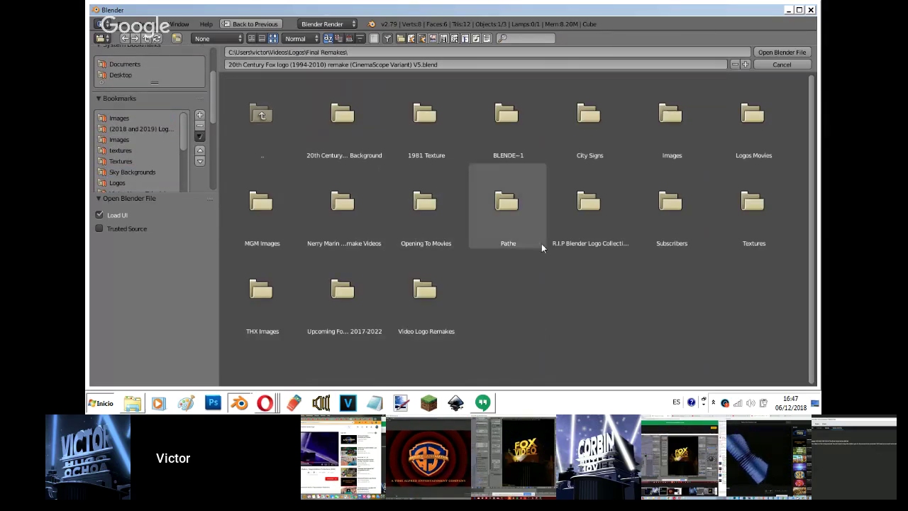
{"action": "left_click", "coordinate": [586, 223]}
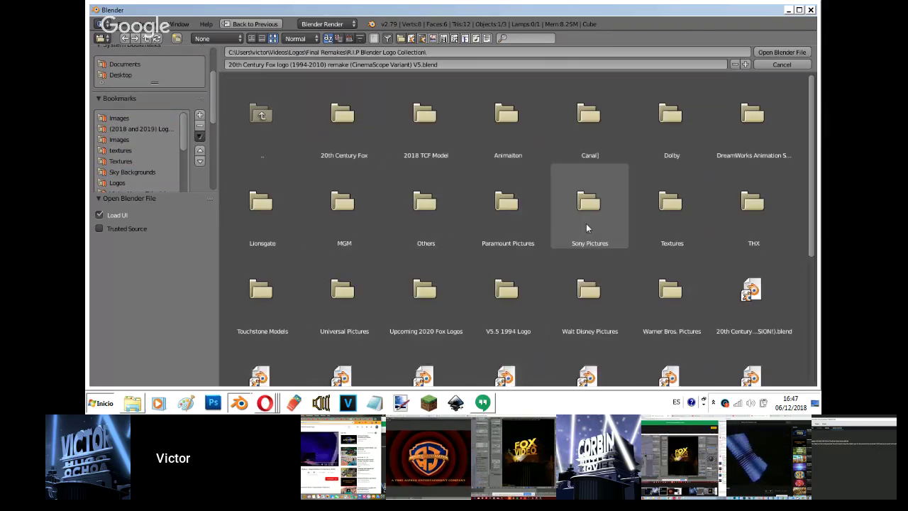
Switch to Hangouts, read the Victor Entertainment Group and live stream conversations, and bring up the video call in Opera.
{"action": "left_click", "coordinate": [483, 403]}
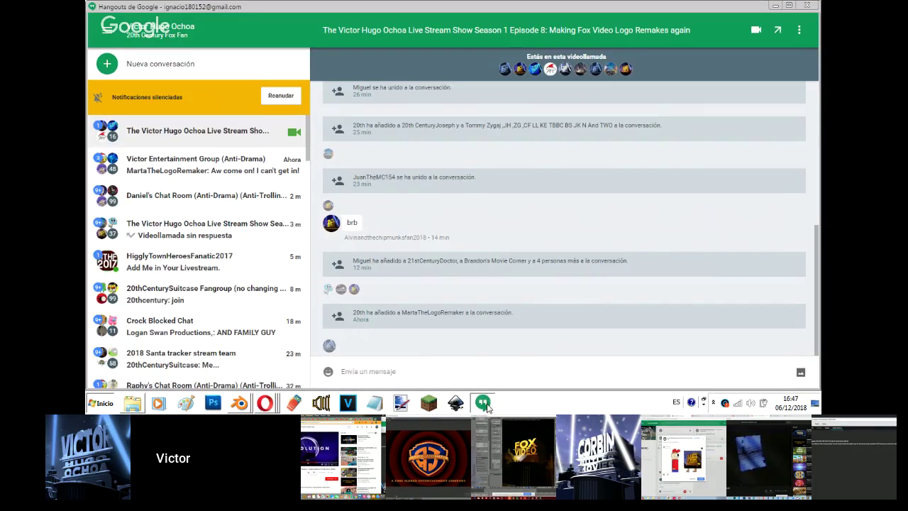
{"action": "left_click", "coordinate": [270, 175]}
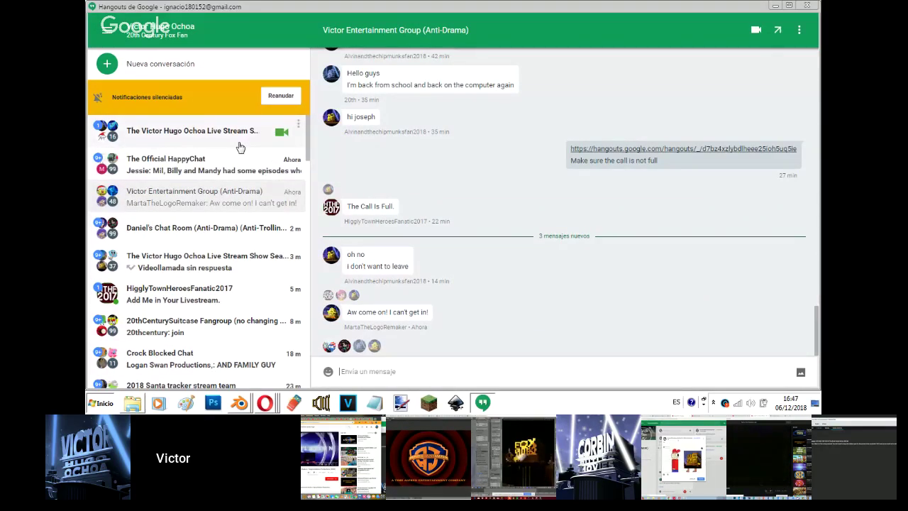
{"action": "mouse_move", "coordinate": [275, 405]}
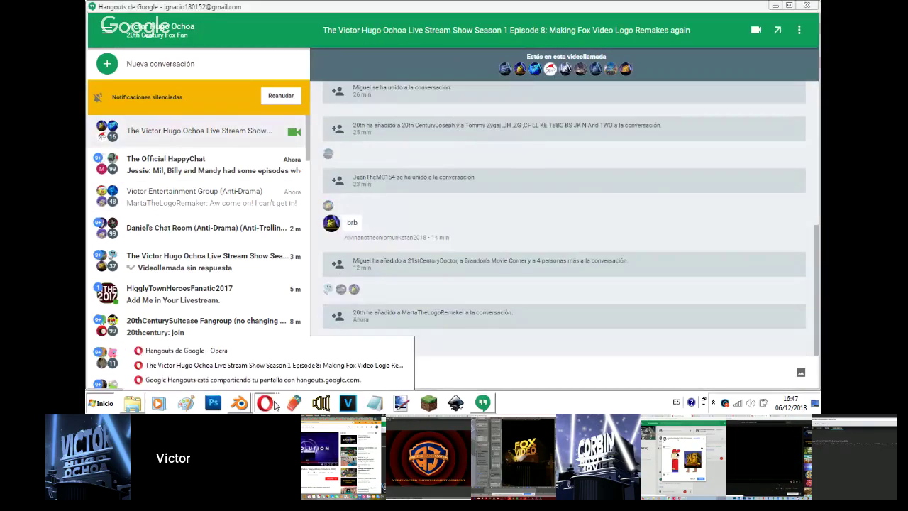
{"action": "left_click", "coordinate": [245, 350]}
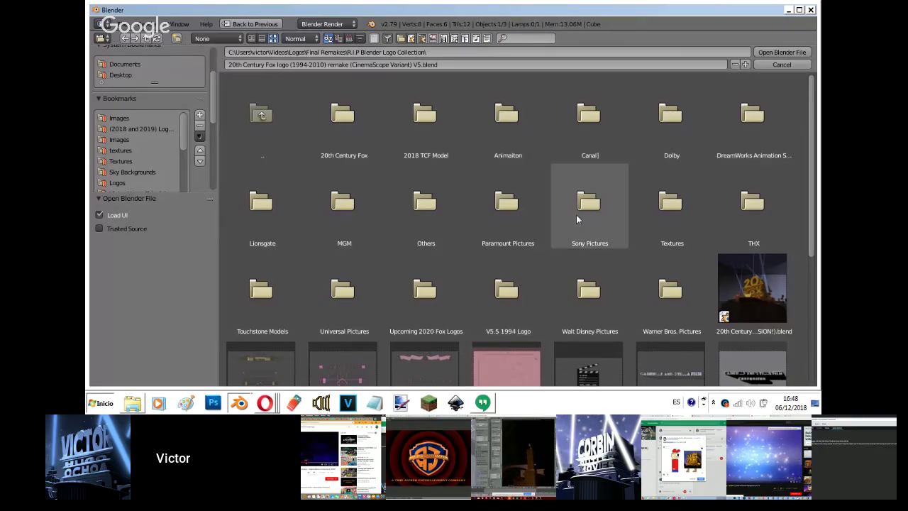
Find the Fox Video 90s Remakes V4 folder under V5.5 1994 Logo and open Fox Video logo 1993 V4.blend from it.
{"action": "left_click", "coordinate": [430, 142]}
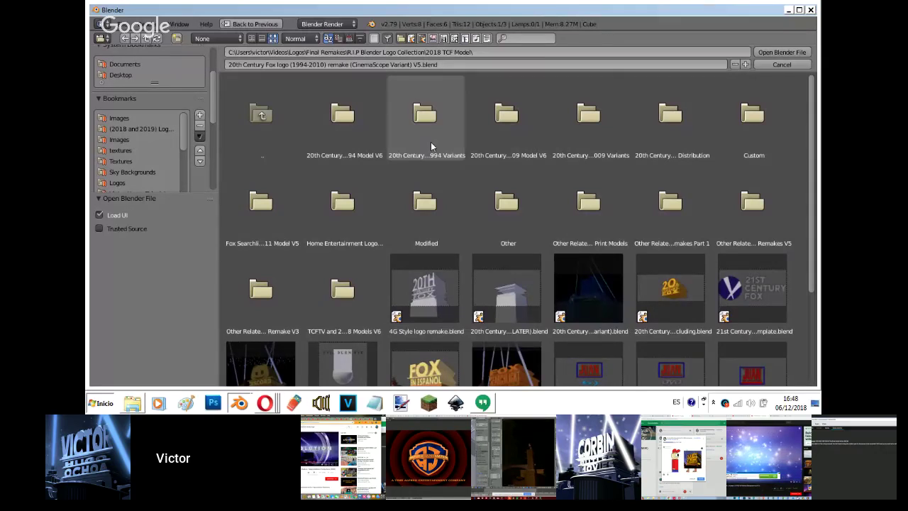
{"action": "left_click", "coordinate": [270, 134]}
{"action": "left_click", "coordinate": [514, 284]}
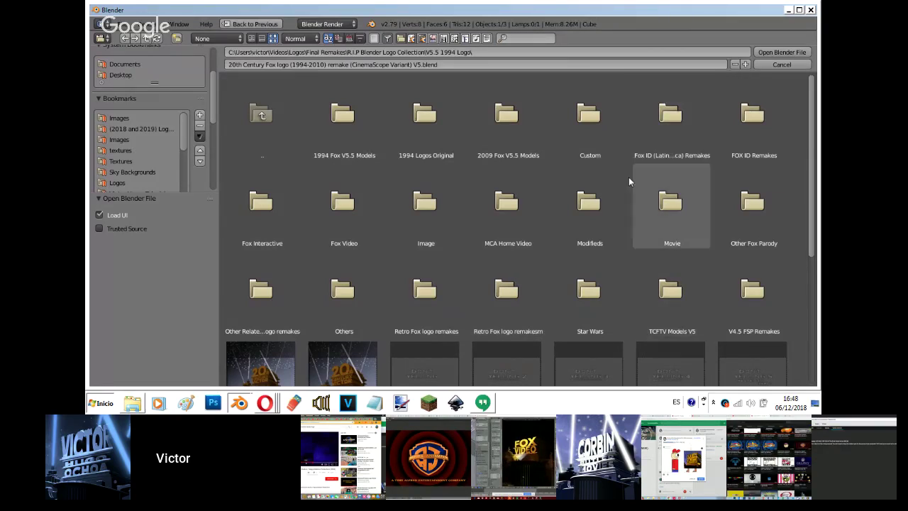
{"action": "left_click", "coordinate": [344, 206]}
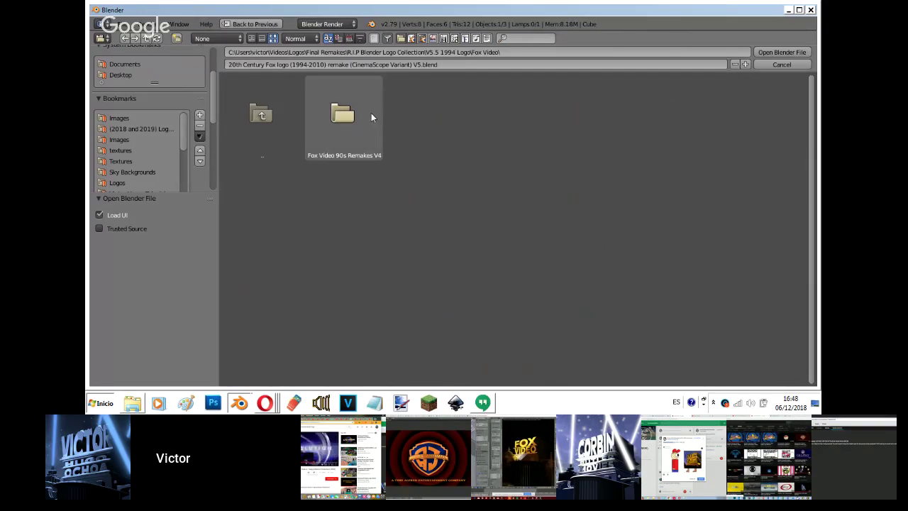
{"action": "left_click", "coordinate": [371, 114]}
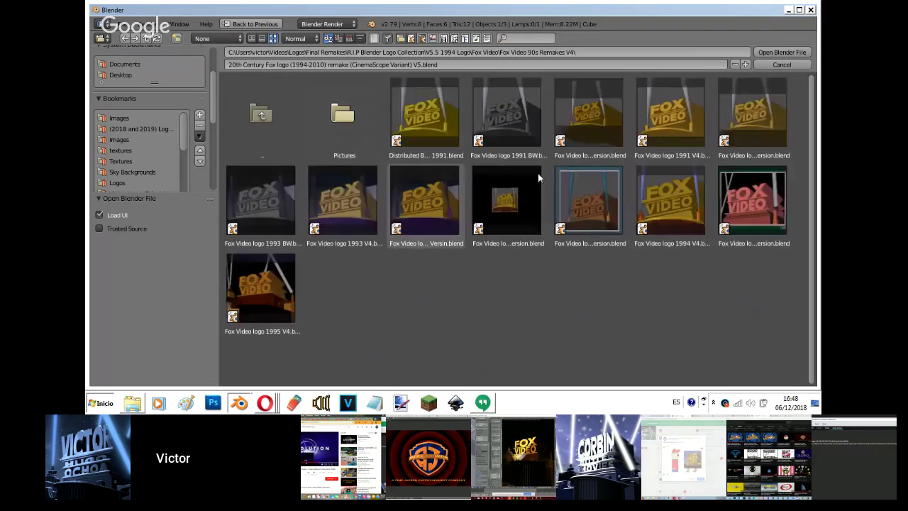
{"action": "left_click", "coordinate": [757, 218]}
{"action": "left_click", "coordinate": [698, 204]}
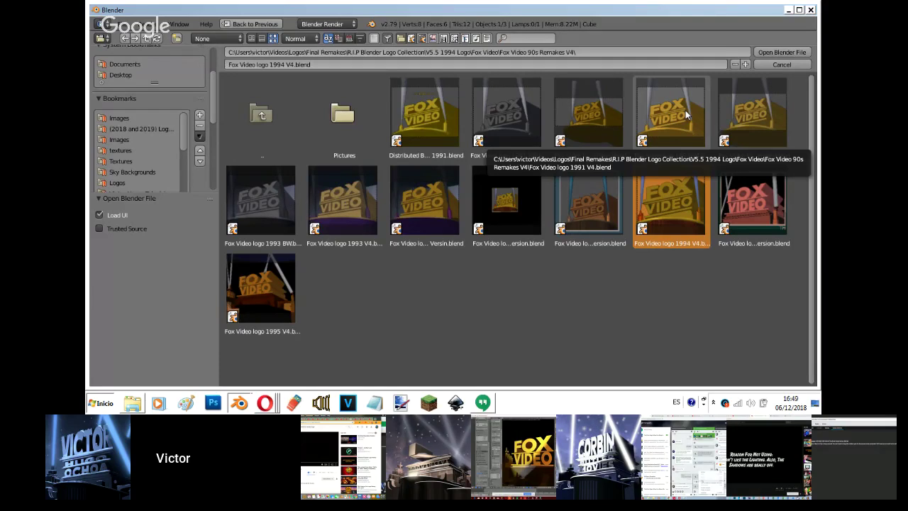
{"action": "double_click", "coordinate": [366, 217]}
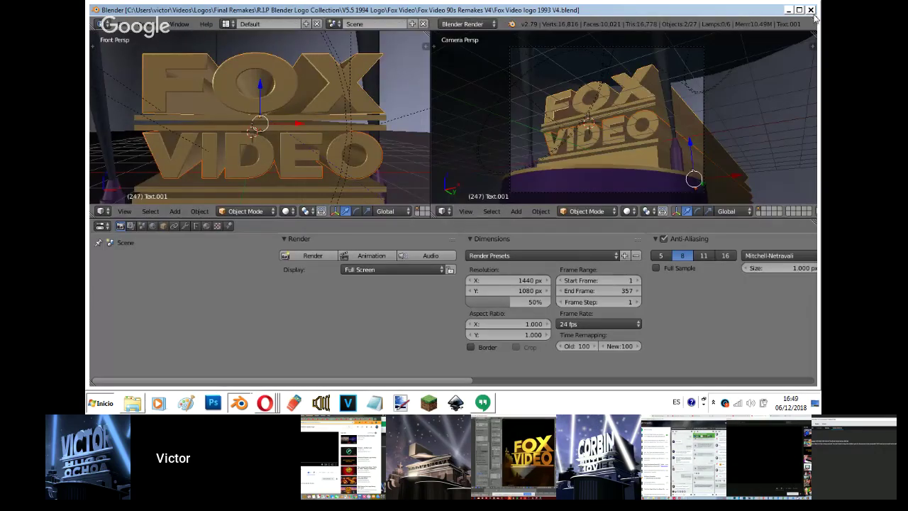
Close the Blender window with the old 1993 model and return to the Blender window with the disc scene.
{"action": "left_click", "coordinate": [811, 10]}
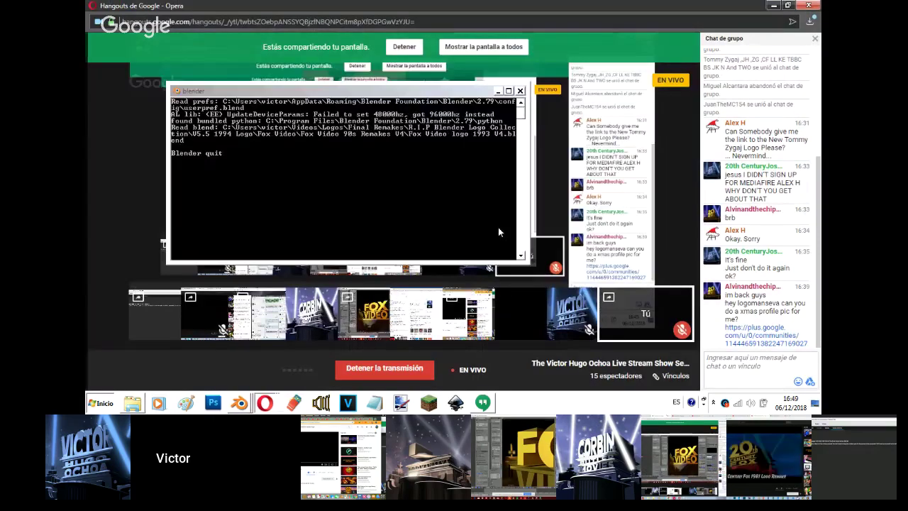
{"action": "mouse_move", "coordinate": [242, 391]}
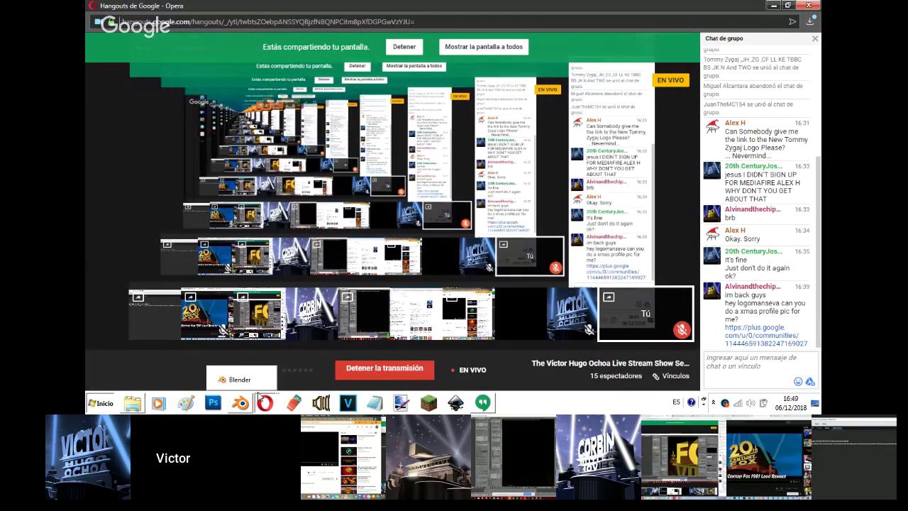
{"action": "left_click", "coordinate": [243, 388]}
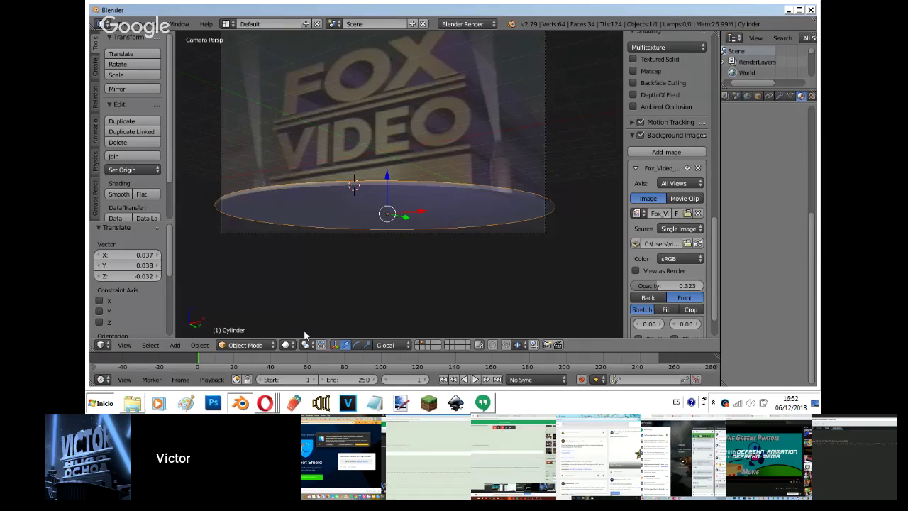
Duplicate the disc in place and scale the copy 9.316 along Z.
{"action": "scroll", "coordinate": [309, 316], "scroll_direction": "down", "scroll_amount": 1}
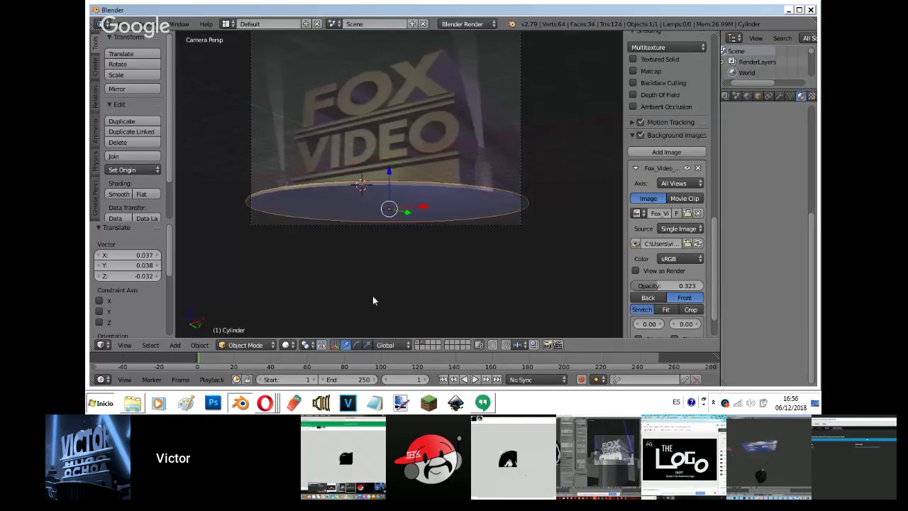
{"action": "key", "text": "shift+d"}
{"action": "right_click", "coordinate": [406, 160]}
{"action": "key", "text": "s"}
{"action": "key", "text": "z"}
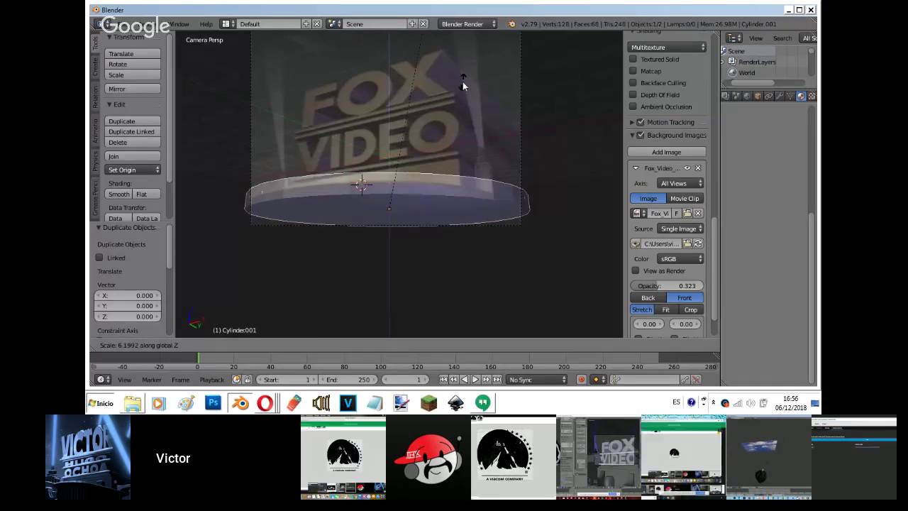
{"action": "left_click", "coordinate": [378, 156]}
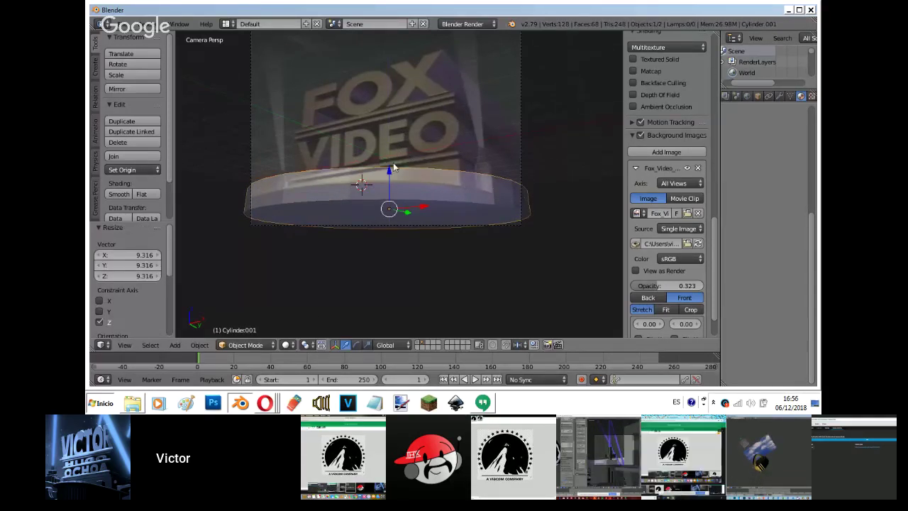
Lower the duplicated cylinder 2.900 along Z and stretch it 7.260 along Z beneath the disc.
{"action": "left_click_drag", "start_coordinate": [392, 163], "coordinate": [383, 256]}
{"action": "key", "text": "s"}
{"action": "key", "text": "z"}
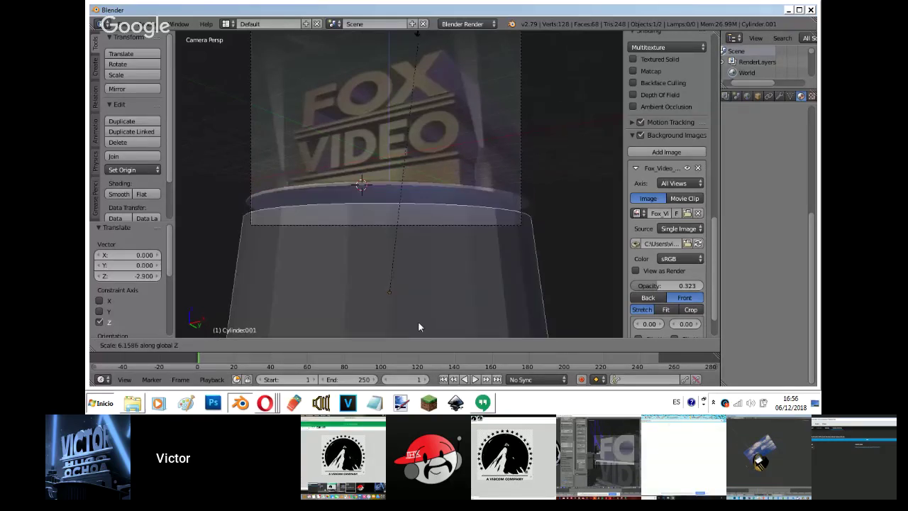
{"action": "left_click", "coordinate": [418, 332]}
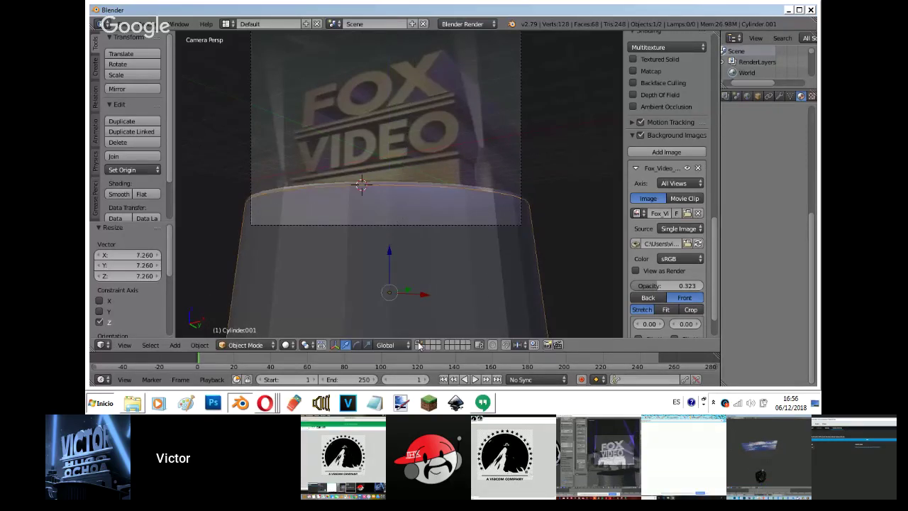
Raise the background image's opacity to 1.000 and show the logo's layer together with the pedestal's layer.
{"action": "left_click_drag", "start_coordinate": [661, 285], "coordinate": [708, 285]}
{"action": "left_click", "coordinate": [418, 343], "text": "shift"}
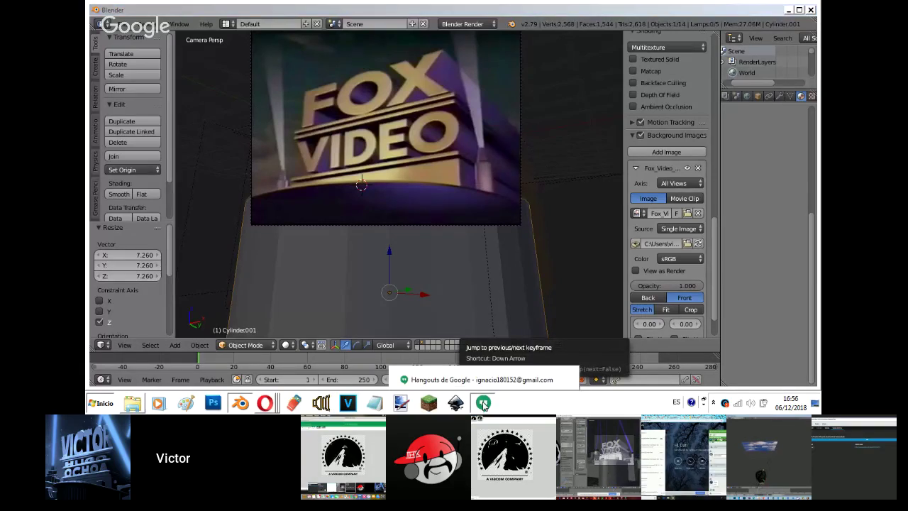
Switch to Hangouts and Opera to check the group conversations, the video call's group chat and the live chat on YouTube.
{"action": "left_click", "coordinate": [483, 403]}
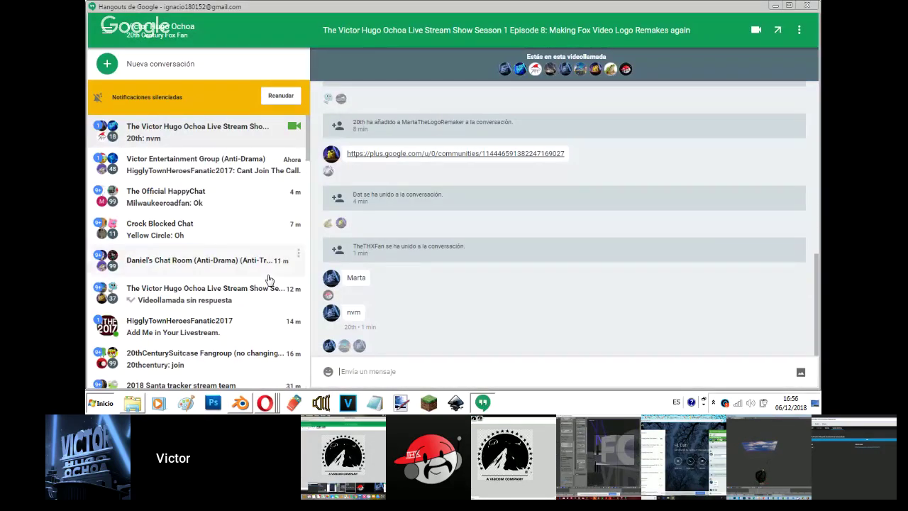
{"action": "left_click", "coordinate": [234, 164]}
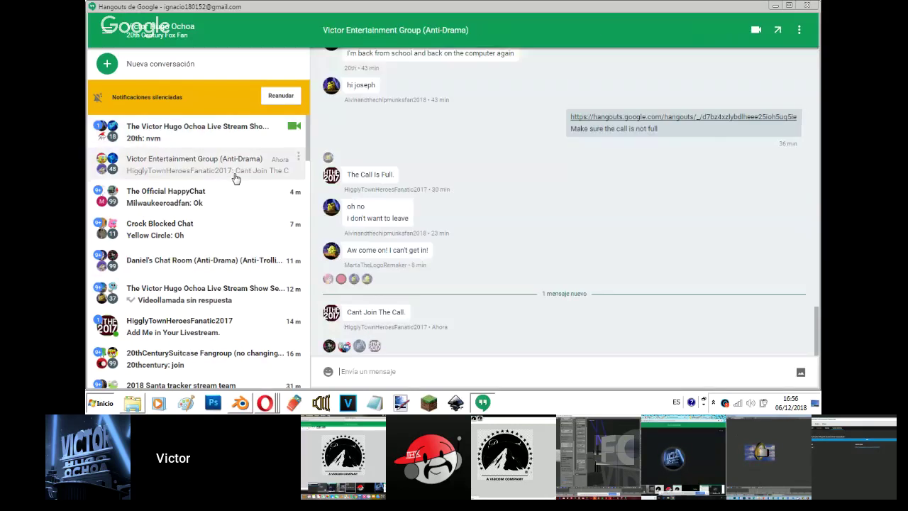
{"action": "left_click", "coordinate": [245, 138]}
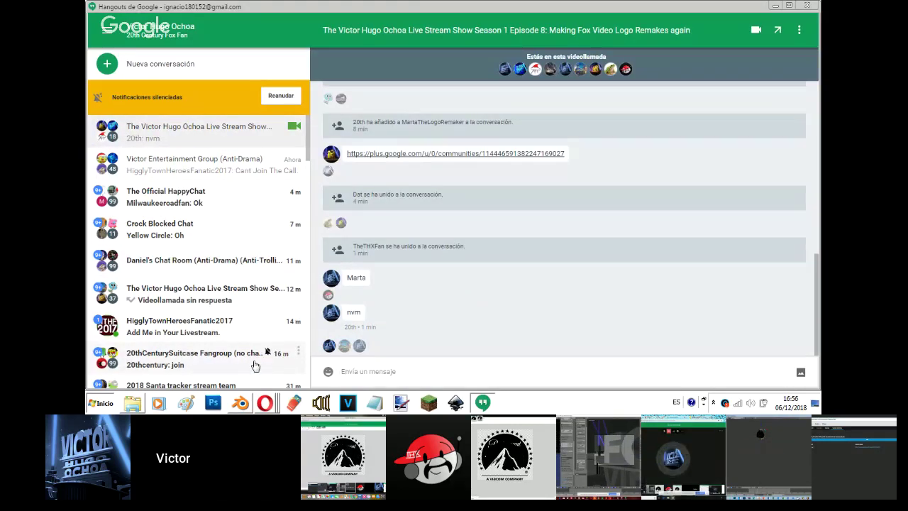
{"action": "left_click", "coordinate": [265, 402]}
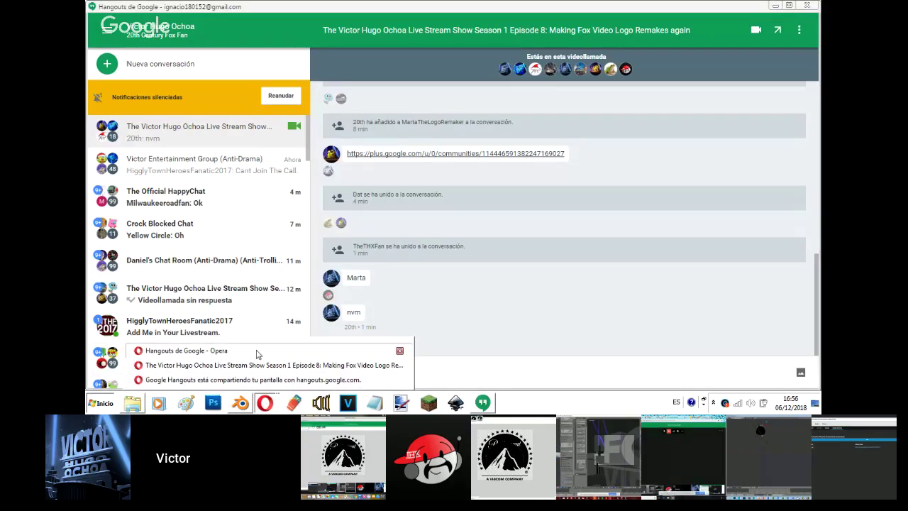
{"action": "left_click", "coordinate": [256, 350]}
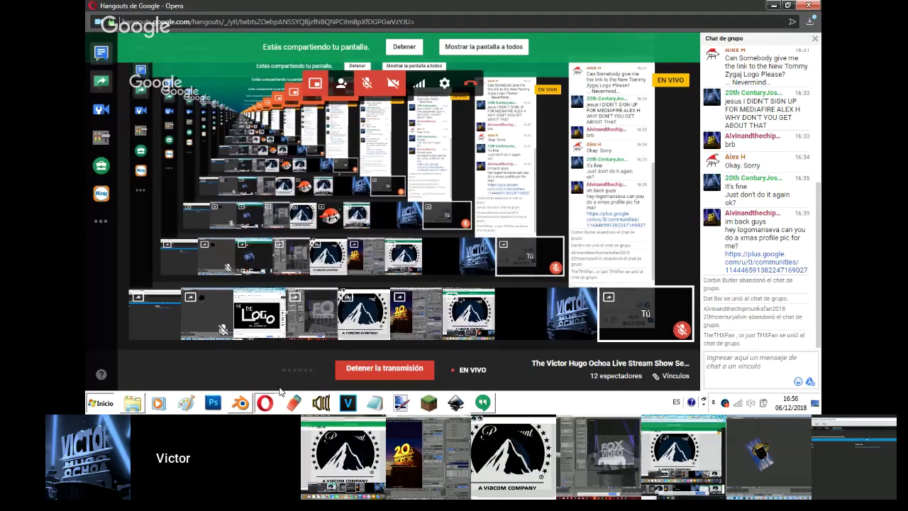
{"action": "left_click", "coordinate": [296, 366]}
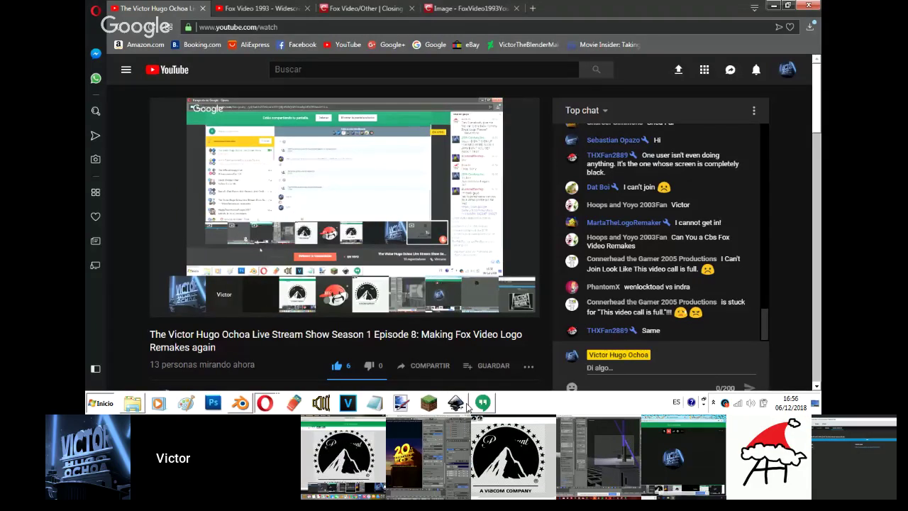
{"action": "scroll", "coordinate": [765, 327], "scroll_direction": "up", "scroll_amount": 2}
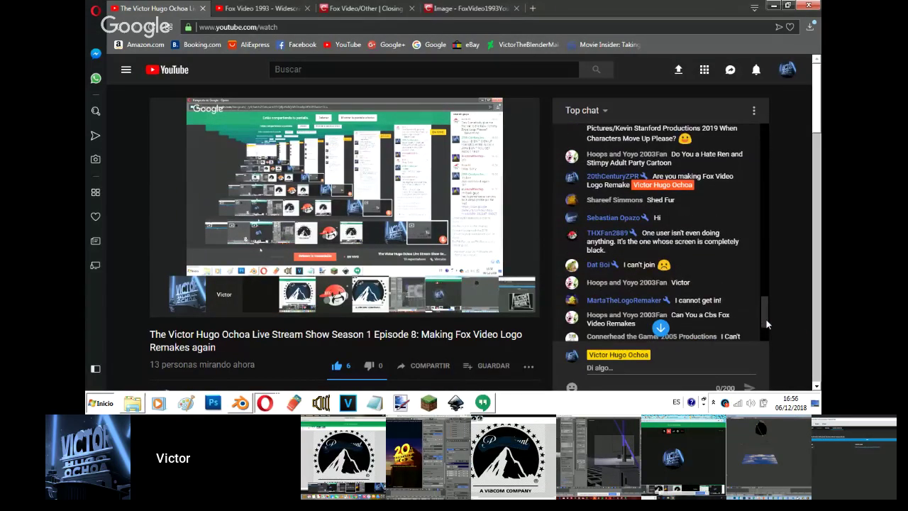
{"action": "scroll", "coordinate": [766, 319], "scroll_direction": "down", "scroll_amount": 3}
{"action": "left_click", "coordinate": [482, 402]}
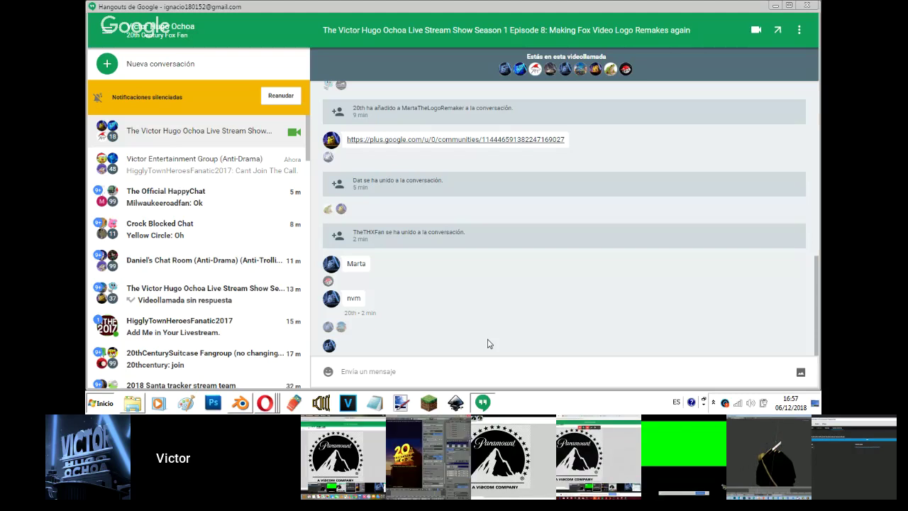
{"action": "mouse_move", "coordinate": [265, 403]}
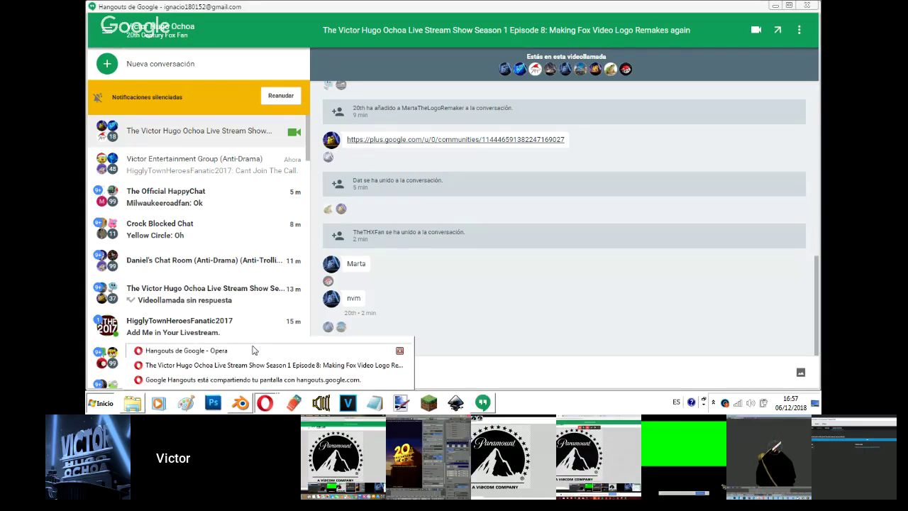
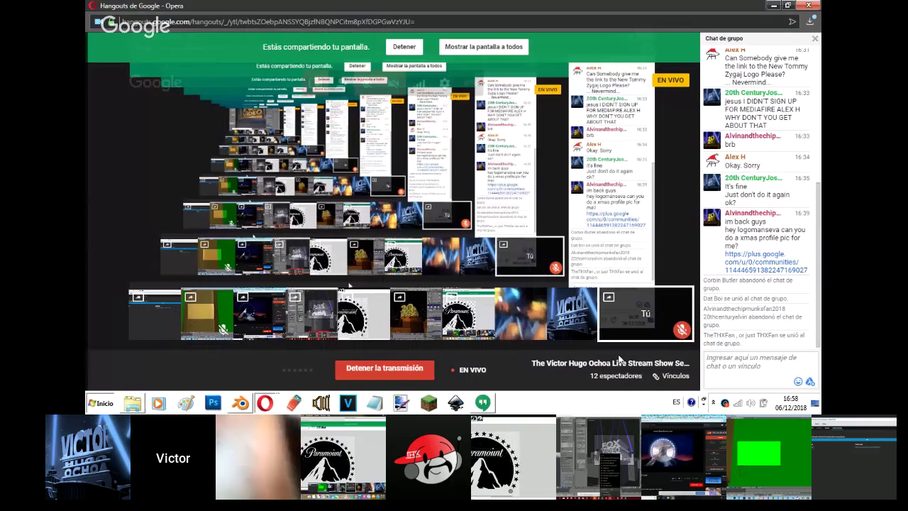
{"action": "left_click", "coordinate": [730, 358]}
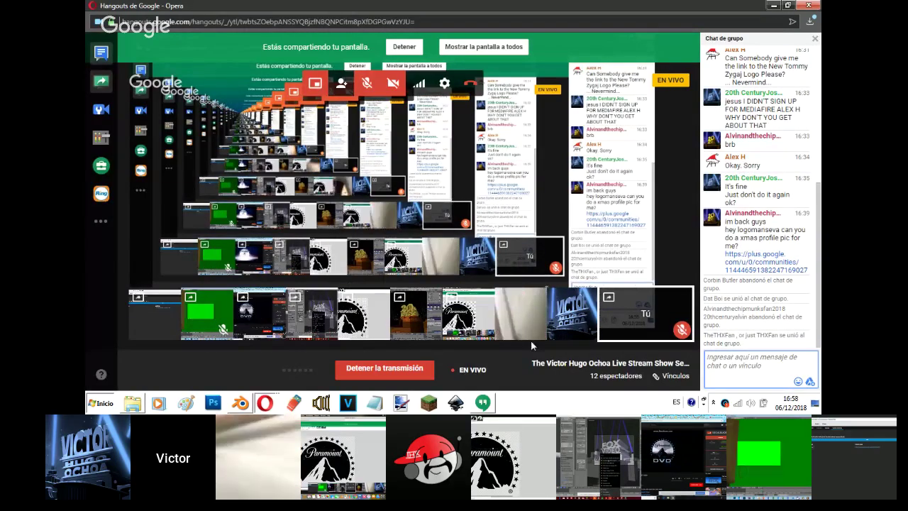
{"action": "left_click", "coordinate": [373, 339]}
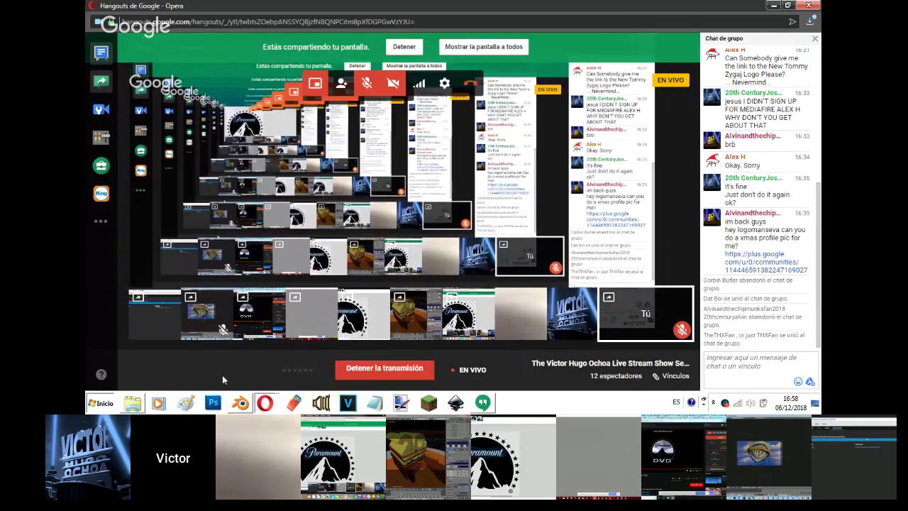
Switch back to Blender and scale the selected pedestal cylinders along X by about 0.969.
{"action": "left_click", "coordinate": [241, 403]}
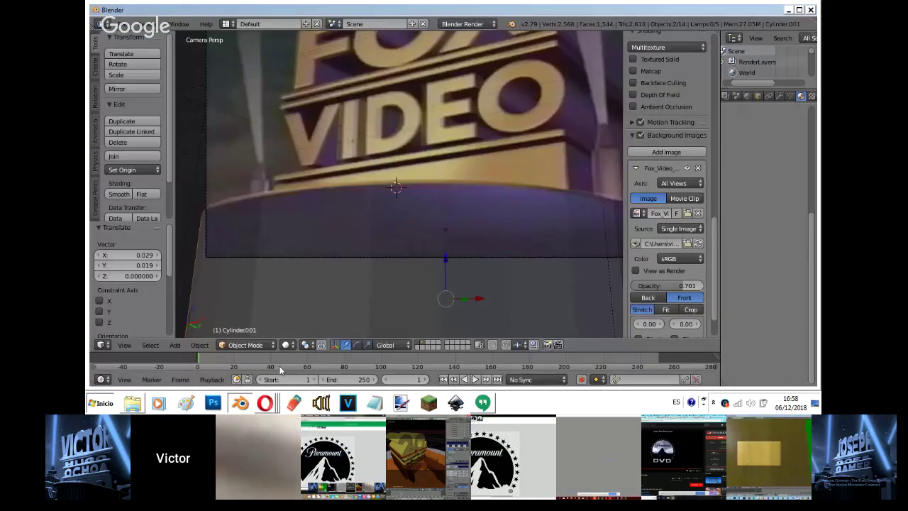
{"action": "key", "text": "s"}
{"action": "key", "text": "x"}
{"action": "left_click", "coordinate": [606, 172]}
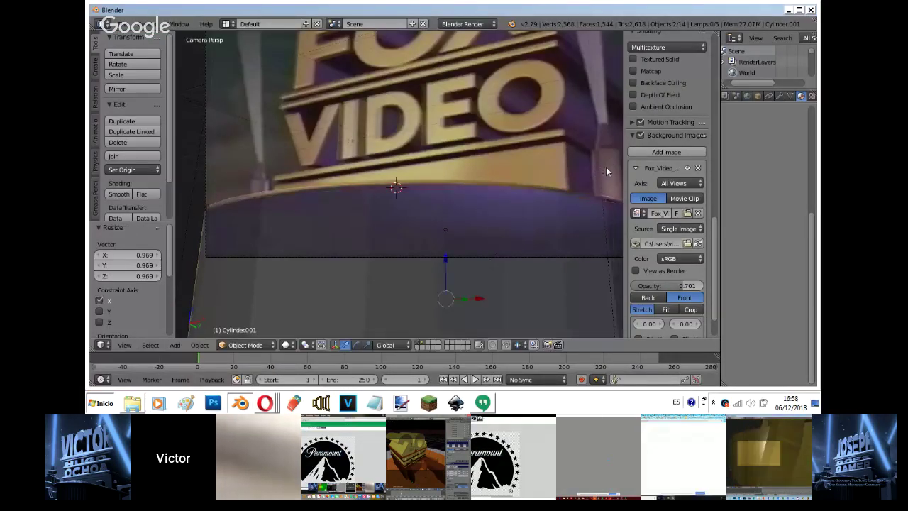
Scale the pedestal cylinders along X again by about 0.986 to match the edge in the reference image.
{"action": "key", "text": "KP_0"}
{"action": "key", "text": "KP_0"}
{"action": "middle_click_drag", "start_coordinate": [535, 167], "coordinate": [458, 150], "text": "shift"}
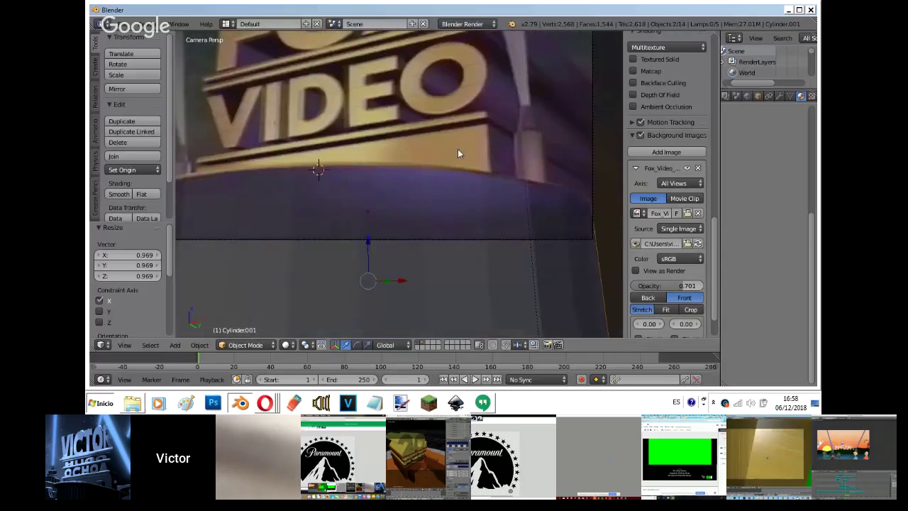
{"action": "key", "text": "s"}
{"action": "key", "text": "x"}
{"action": "left_click", "coordinate": [539, 152]}
Turn off the background images, select the large pedestal cylinder and show only its layer.
{"action": "middle_click_drag", "start_coordinate": [524, 180], "coordinate": [561, 190], "text": "shift"}
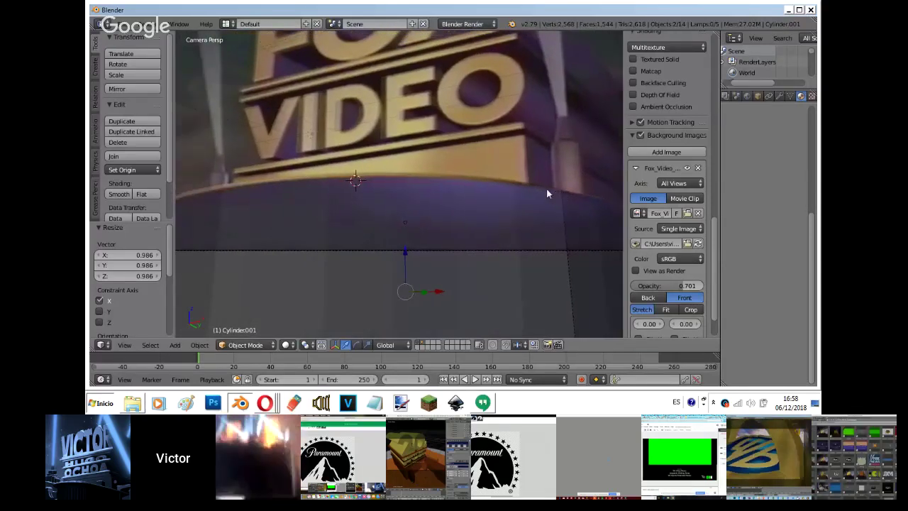
{"action": "left_click", "coordinate": [641, 135]}
{"action": "right_click", "coordinate": [458, 207]}
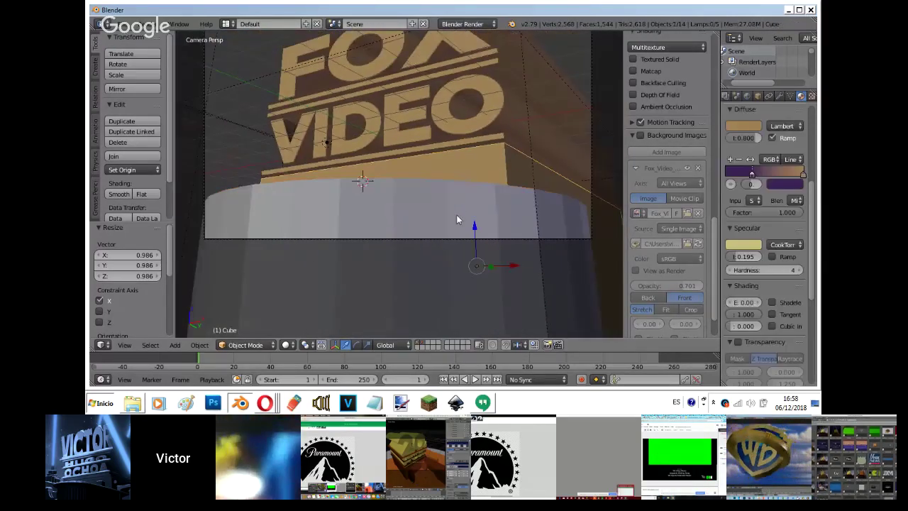
{"action": "key", "text": "z"}
{"action": "key", "text": "z"}
{"action": "scroll", "coordinate": [458, 220], "scroll_direction": "down", "scroll_amount": 1}
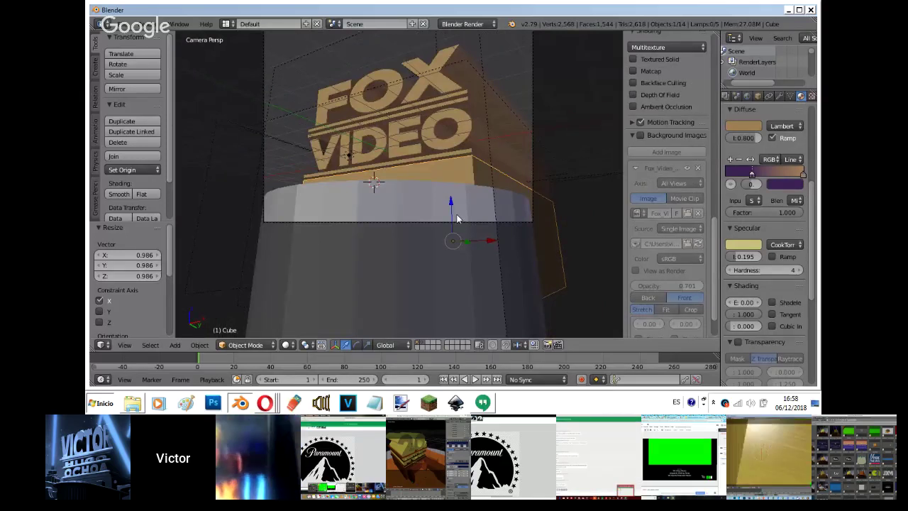
{"action": "right_click", "coordinate": [417, 309]}
{"action": "left_click", "coordinate": [418, 343]}
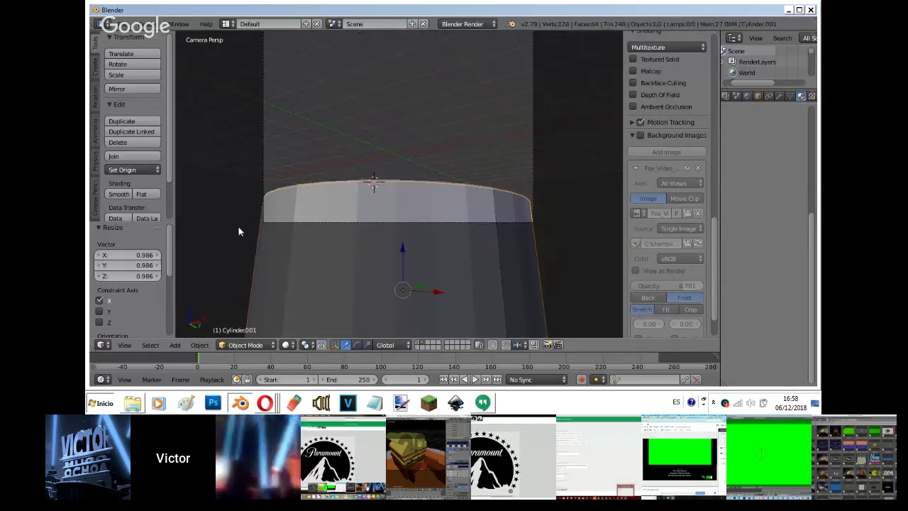
Shade the large pedestal cylinder smooth and add an Edge Split modifier to it.
{"action": "left_click", "coordinate": [119, 194]}
{"action": "left_click", "coordinate": [780, 95]}
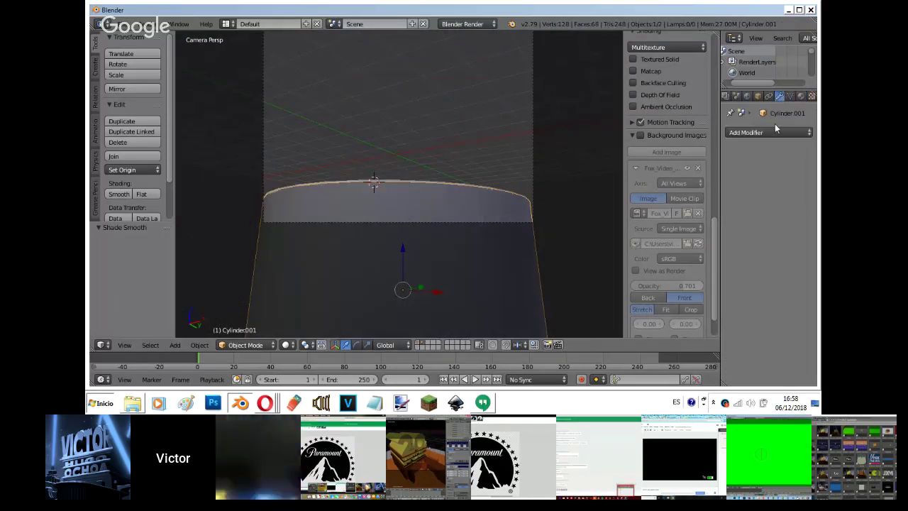
{"action": "left_click", "coordinate": [769, 132]}
{"action": "left_click", "coordinate": [648, 220]}
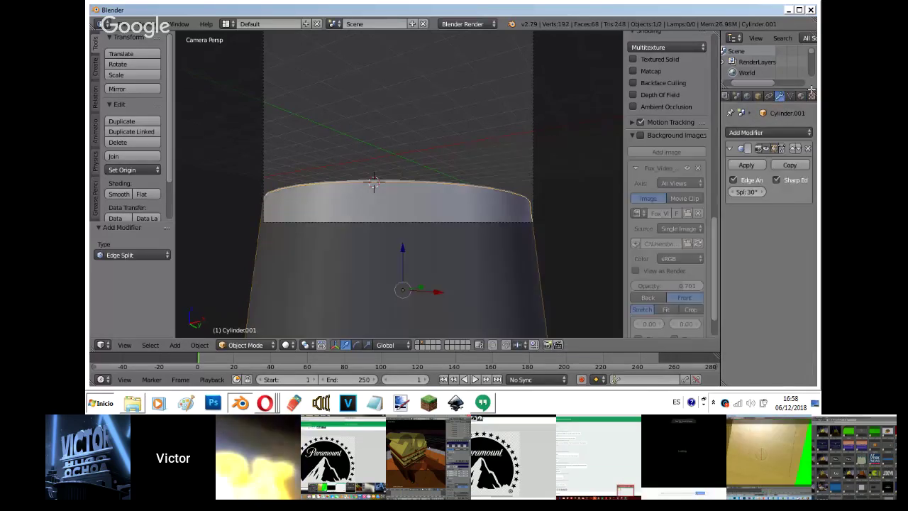
Add a new material named Purple to the large pedestal cylinder, pasting the copied dark purple as its diffuse color.
{"action": "left_click", "coordinate": [802, 97]}
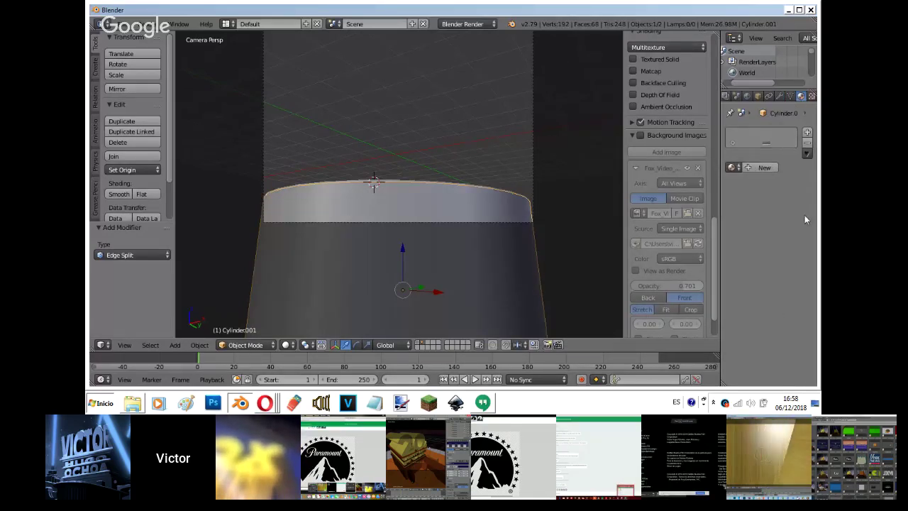
{"action": "left_click", "coordinate": [736, 167]}
{"action": "left_click", "coordinate": [764, 168]}
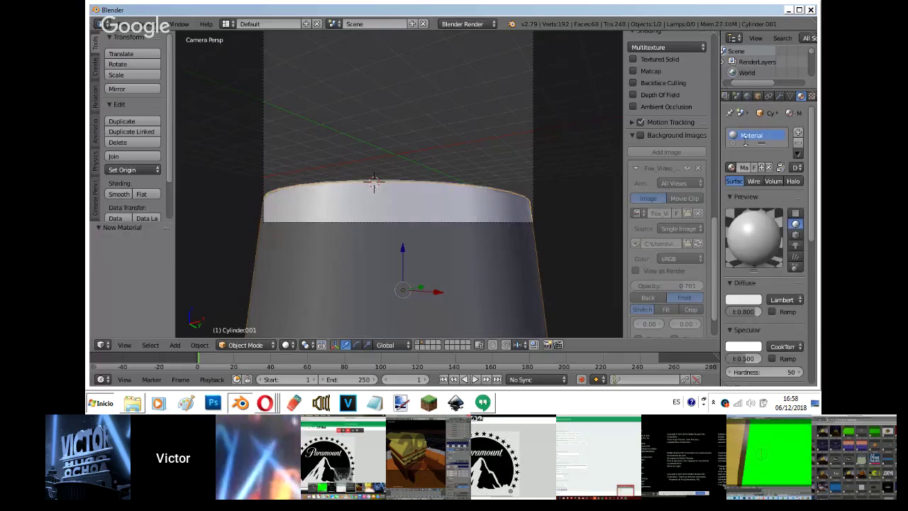
{"action": "double_click", "coordinate": [743, 139]}
{"action": "key", "text": "BackSpace"}
{"action": "key", "text": "BackSpace"}
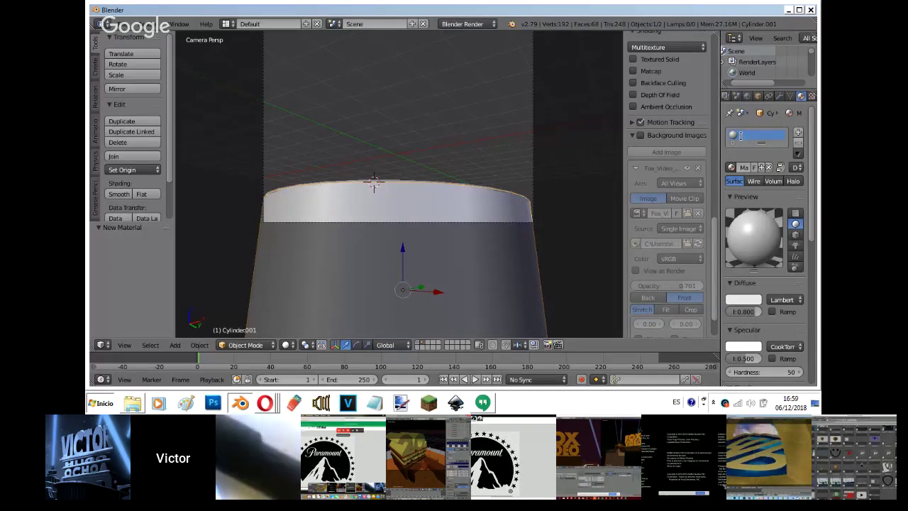
{"action": "left_click", "coordinate": [728, 242]}
{"action": "key", "text": "ctrl+v"}
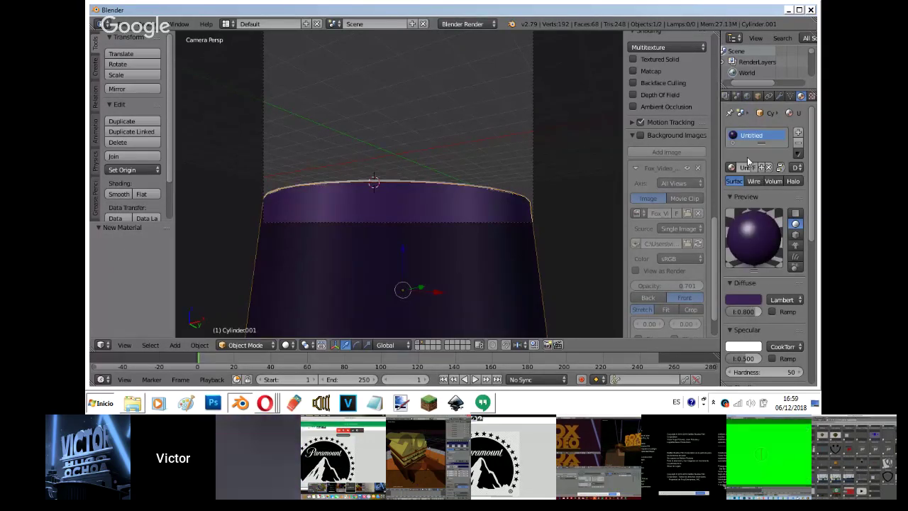
{"action": "type", "text": "Purple"}
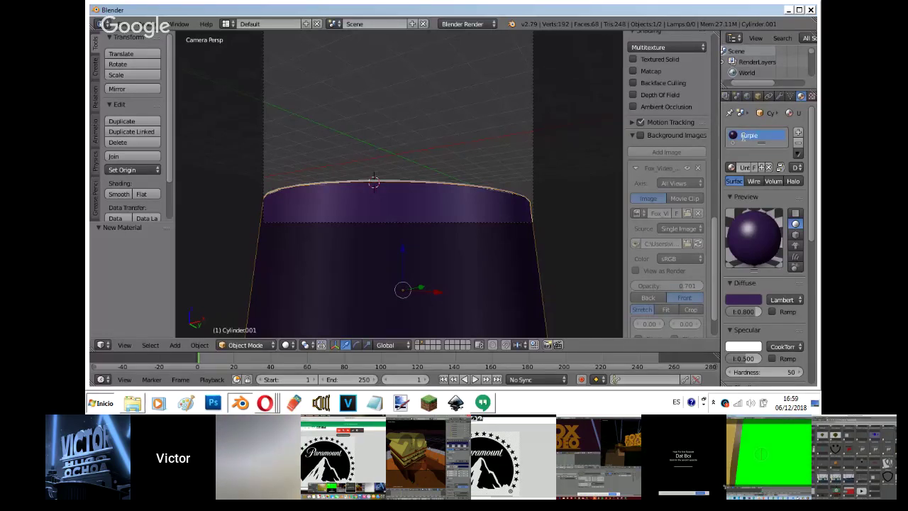
{"action": "key", "text": "Return"}
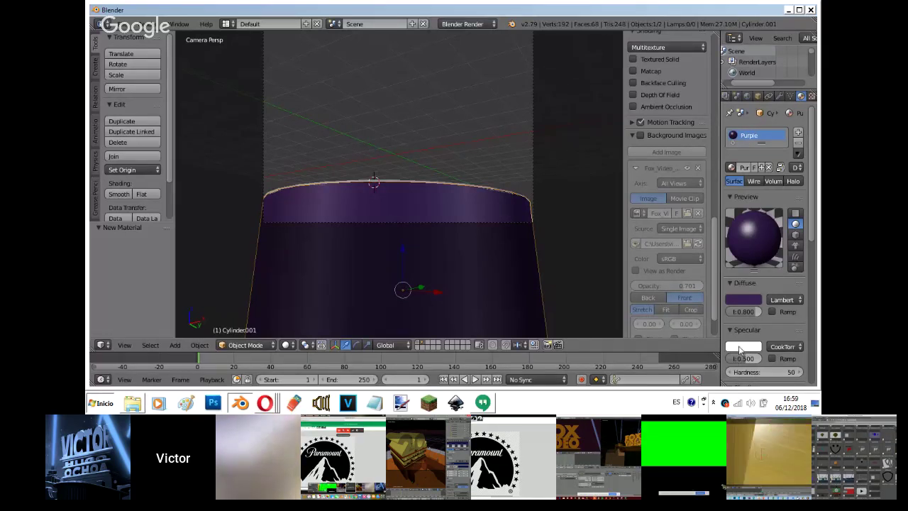
Assign the existing Gold material to the thin cylinder capping the pedestal.
{"action": "right_click", "coordinate": [428, 184]}
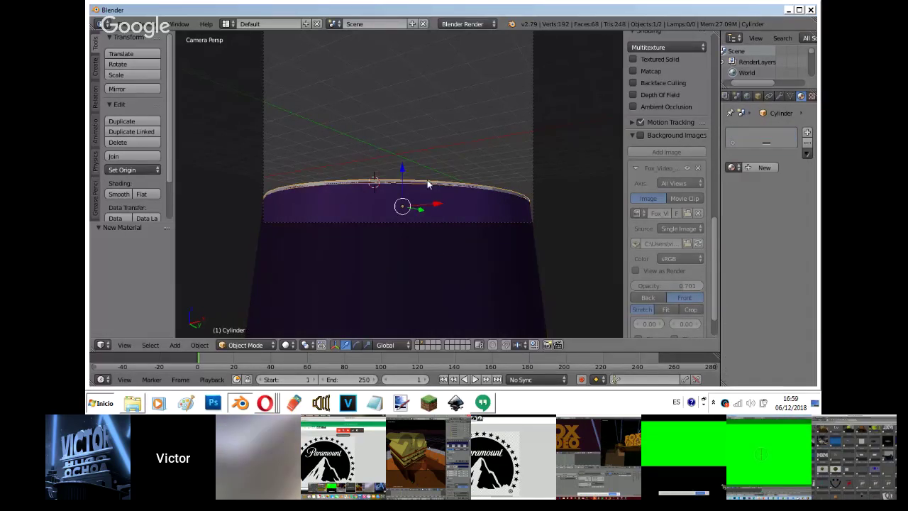
{"action": "left_click", "coordinate": [732, 168]}
{"action": "left_click", "coordinate": [729, 182]}
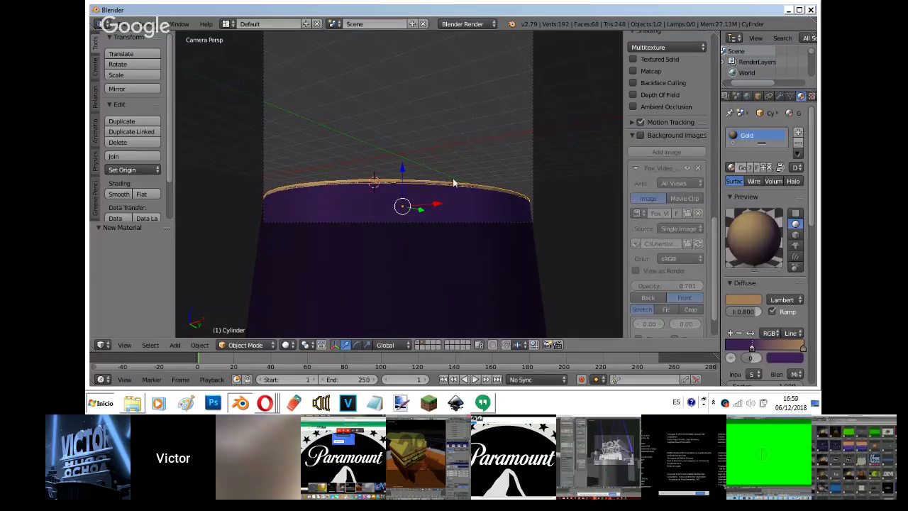
Preview the whole logo in rendered shading, return to solid shading and show only the pedestal's layer.
{"action": "key", "text": "shift+z"}
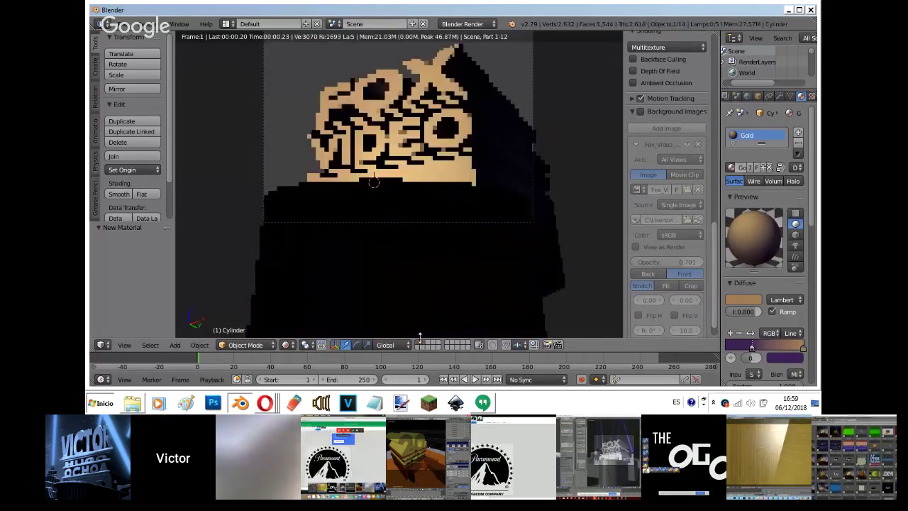
{"action": "key", "text": "shift+z"}
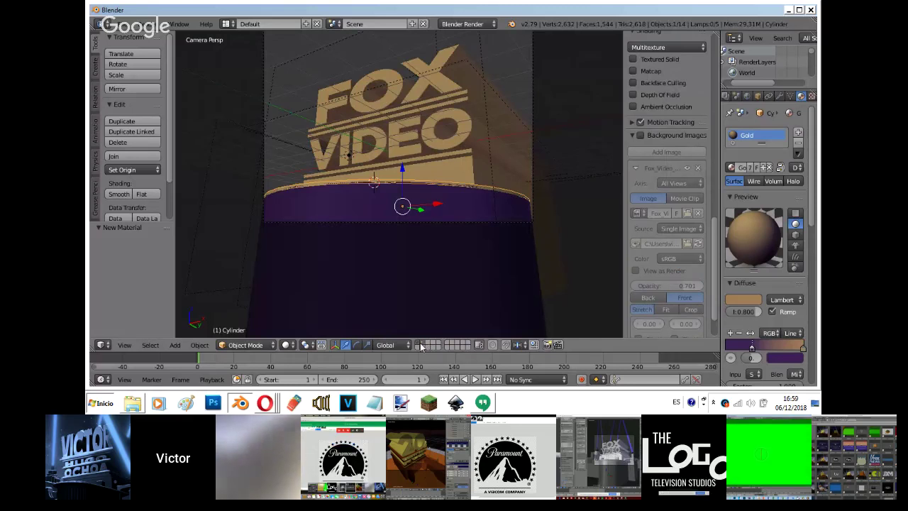
{"action": "left_click", "coordinate": [421, 345]}
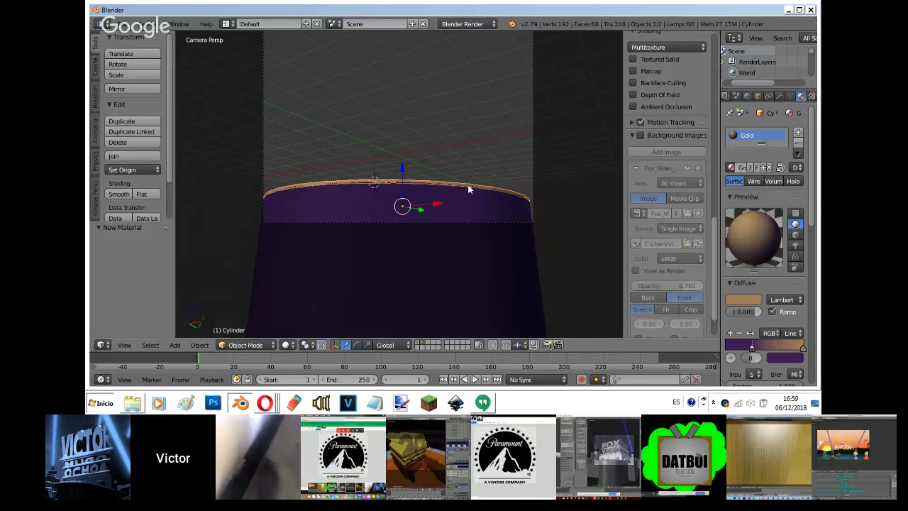
Add a point lamp beside the pedestal cylinder.
{"action": "middle_click_drag", "start_coordinate": [470, 189], "coordinate": [427, 162]}
{"action": "key", "text": "shift+a"}
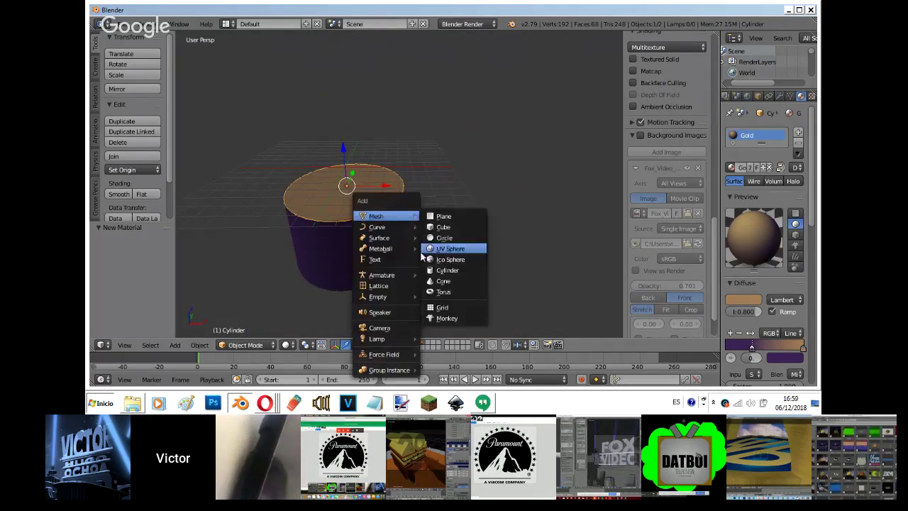
{"action": "mouse_move", "coordinate": [380, 336]}
{"action": "left_click", "coordinate": [442, 285]}
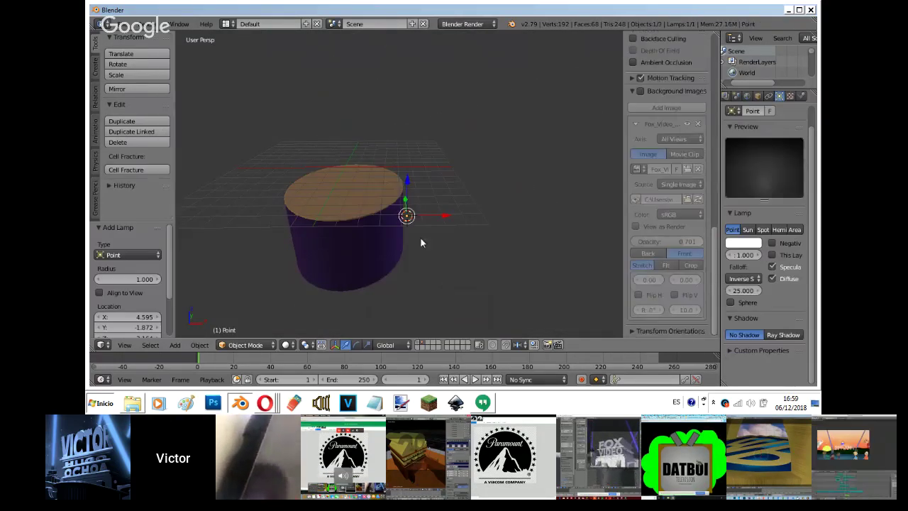
In camera view, move the point lamp about 1.28 units in X and 1.78 in Z, and restrict its light to this layer.
{"action": "key", "text": "KP_0"}
{"action": "key", "text": "g"}
{"action": "left_click", "coordinate": [465, 164]}
{"action": "key", "text": "shift+z"}
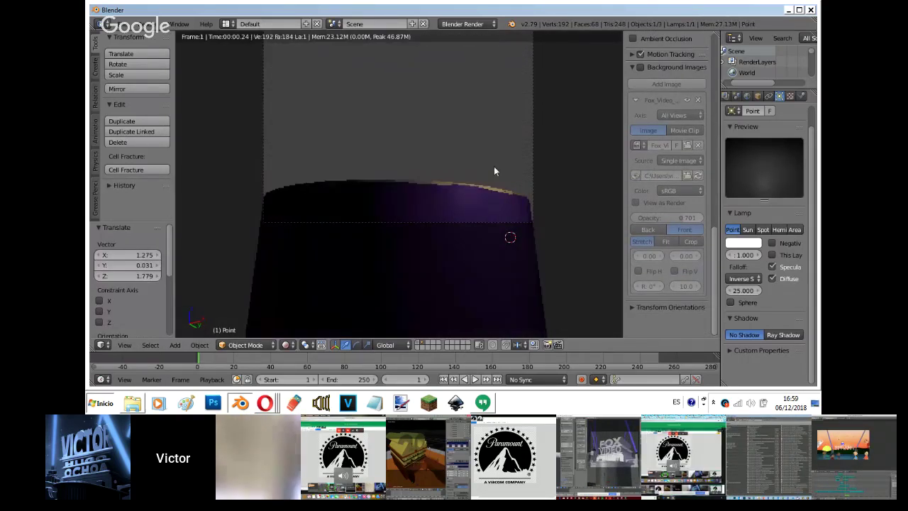
{"action": "left_click", "coordinate": [780, 256]}
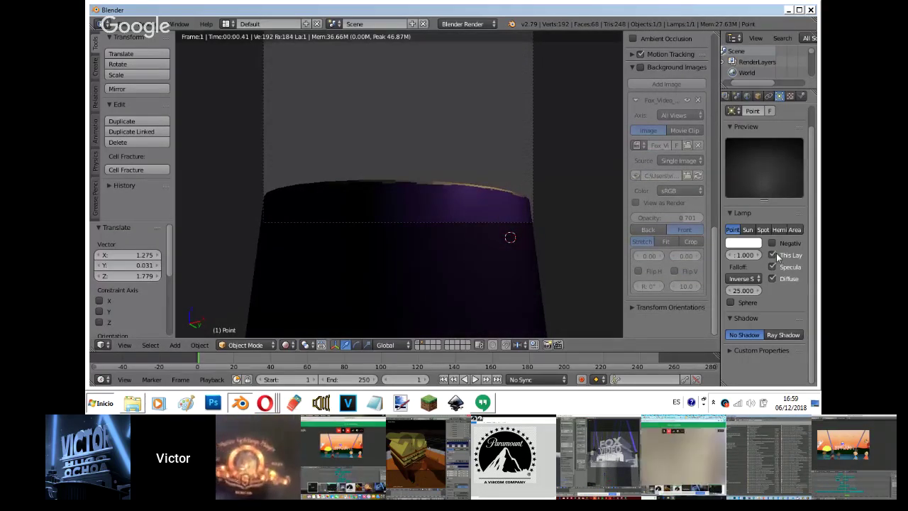
{"action": "key", "text": "shift+z"}
Scale the purple pedestal cylinder by about 0.996 and preview it in rendered shading.
{"action": "right_click", "coordinate": [506, 207]}
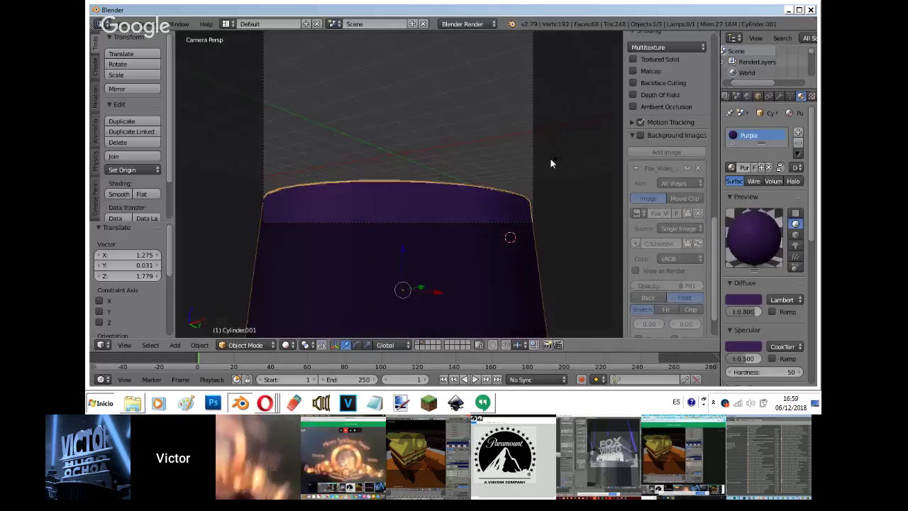
{"action": "key", "text": "s"}
{"action": "left_click", "coordinate": [552, 157]}
{"action": "key", "text": "shift+z"}
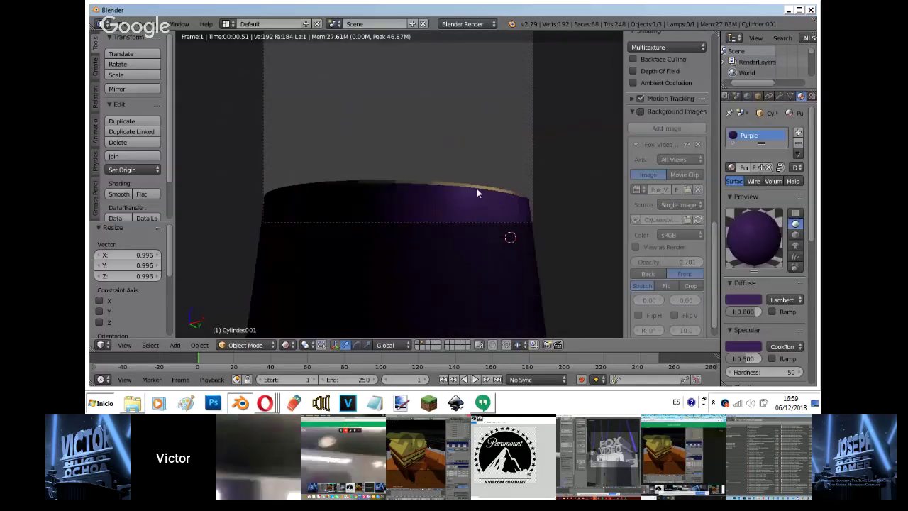
Shade the gold cap cylinder smooth and add an Edge Split modifier to it.
{"action": "right_click", "coordinate": [424, 180]}
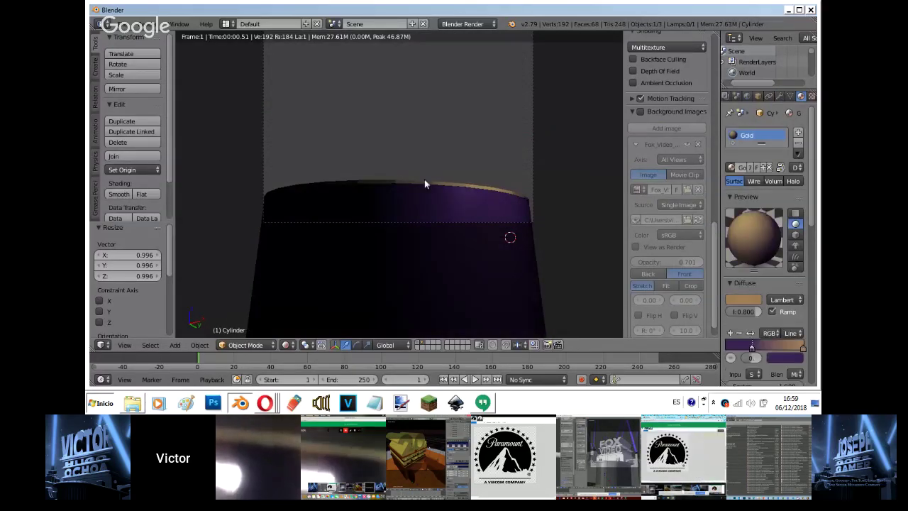
{"action": "left_click", "coordinate": [780, 96]}
{"action": "left_click", "coordinate": [755, 133]}
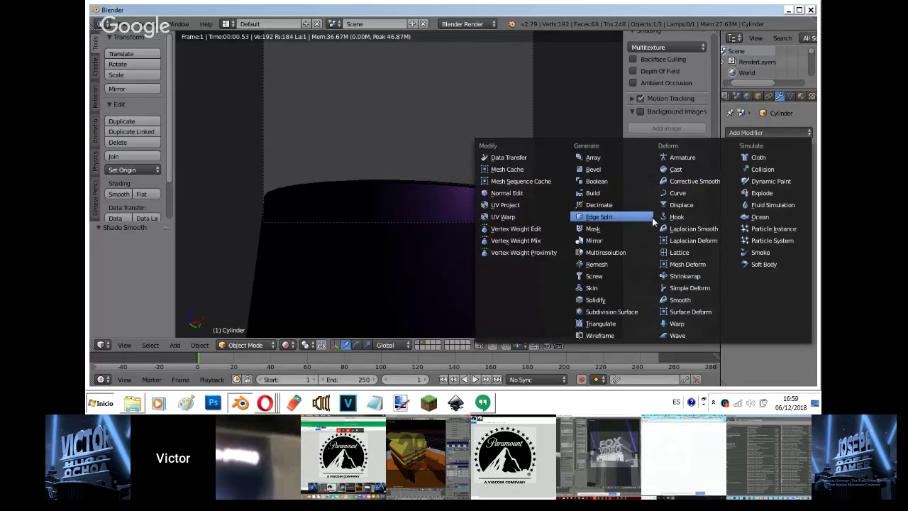
{"action": "left_click", "coordinate": [650, 218]}
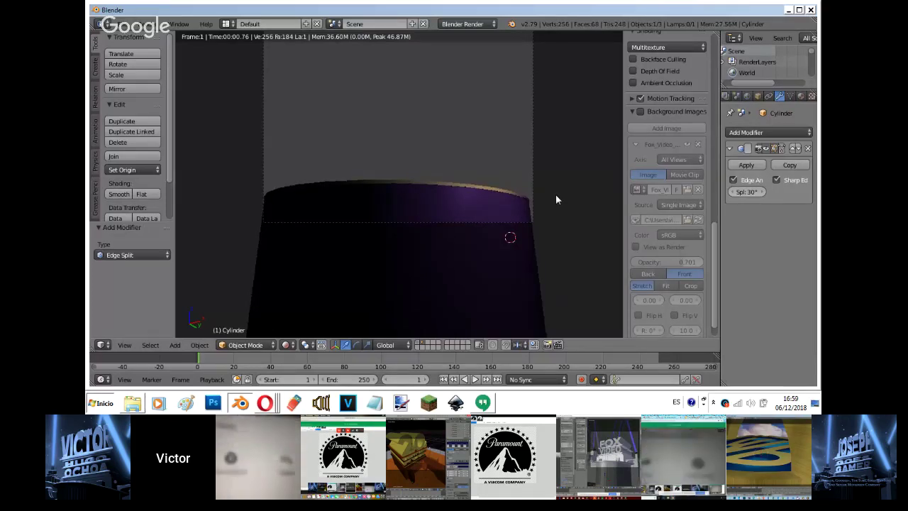
Check the pedestal against the reference image and move the point lamp along the Y axis under rendered preview.
{"action": "key", "text": "shift+z"}
{"action": "key", "text": "g"}
{"action": "right_click", "coordinate": [547, 167]}
{"action": "right_click", "coordinate": [555, 158]}
{"action": "scroll", "coordinate": [645, 107], "scroll_direction": "down", "scroll_amount": 2}
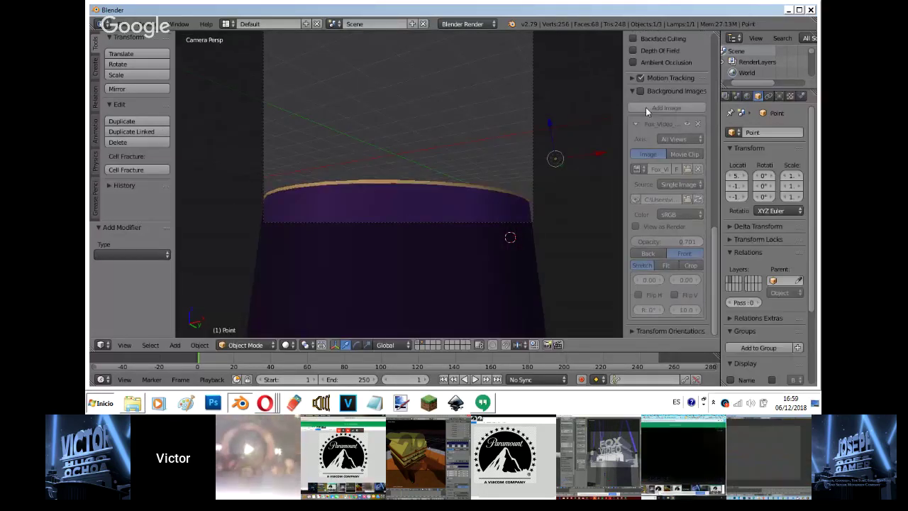
{"action": "left_click", "coordinate": [639, 91]}
{"action": "left_click", "coordinate": [640, 92]}
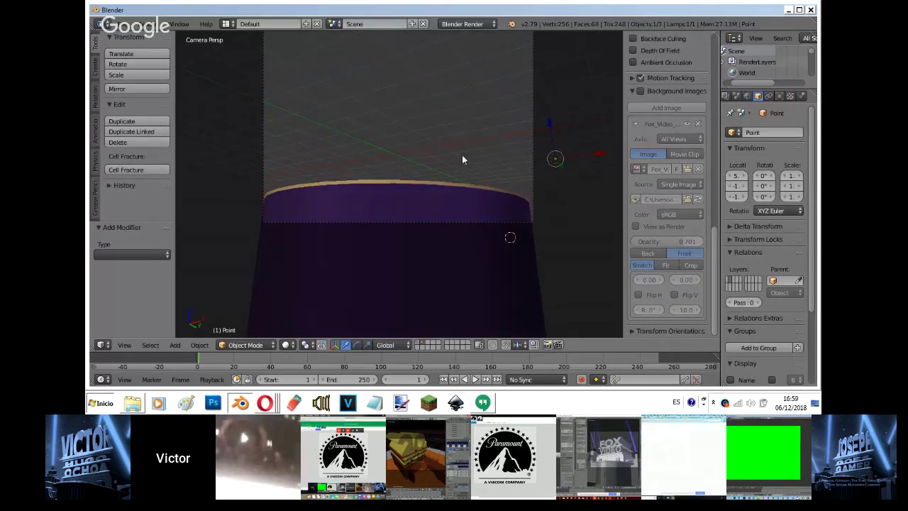
{"action": "key", "text": "shift+z"}
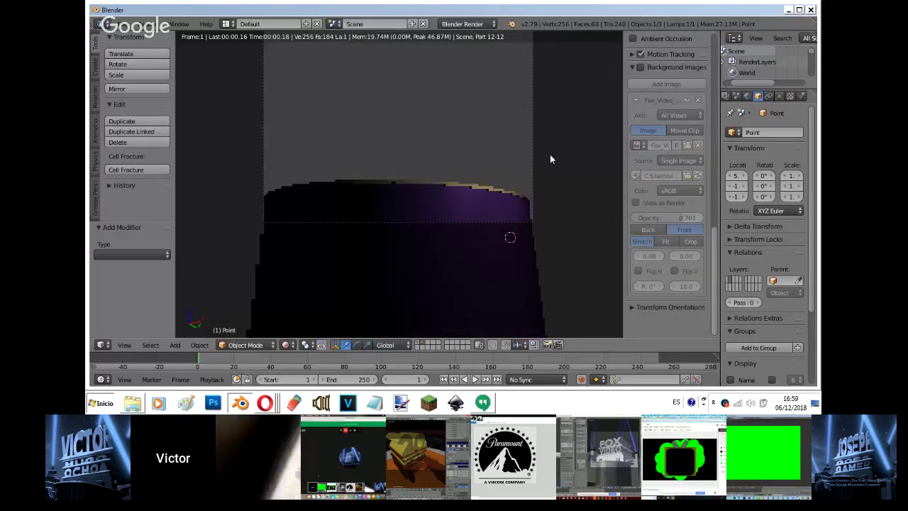
{"action": "key", "text": "g"}
{"action": "key", "text": "y"}
{"action": "left_click", "coordinate": [573, 154]}
{"action": "key", "text": "shift+z"}
Duplicate the point lamp about -14.2 units along X, shift the copy about 2 units along Y, and preview the render.
{"action": "key", "text": "shift+d"}
{"action": "key", "text": "x"}
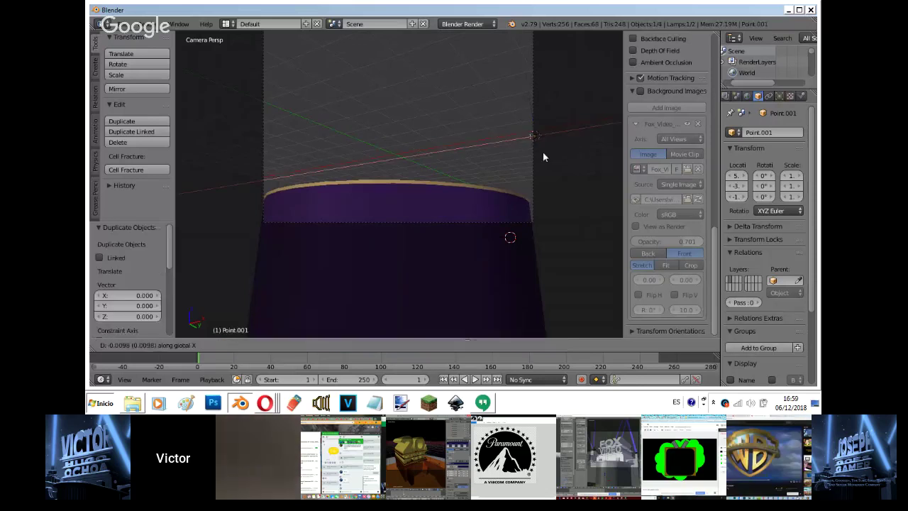
{"action": "left_click", "coordinate": [197, 154]}
{"action": "key", "text": "g"}
{"action": "key", "text": "y"}
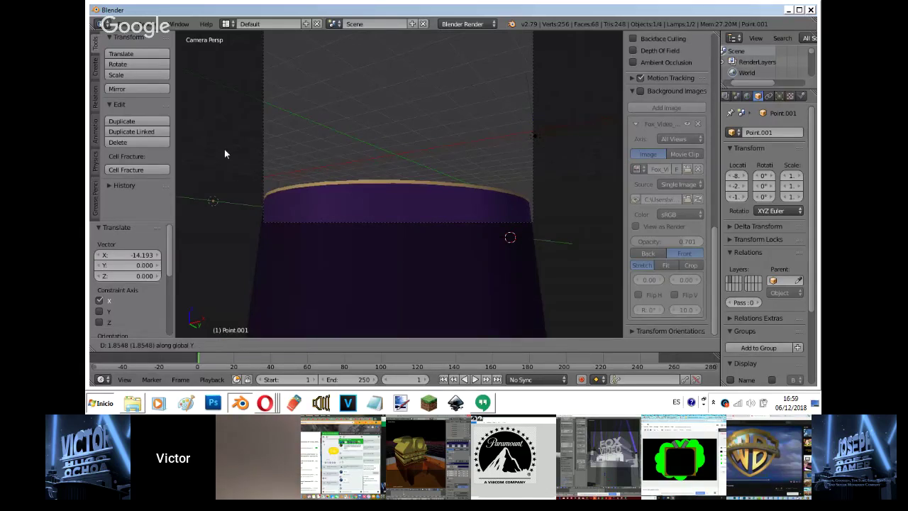
{"action": "left_click", "coordinate": [225, 150]}
{"action": "key", "text": "shift+z"}
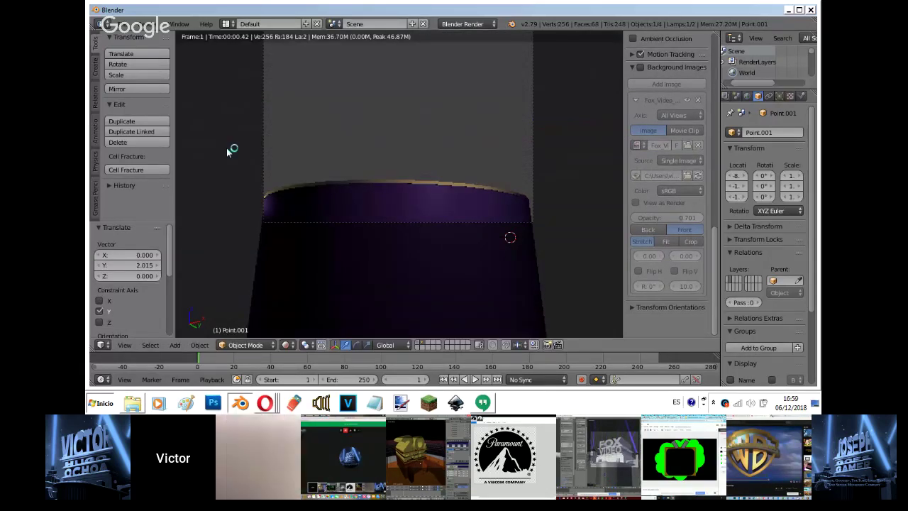
Raise the duplicated lamp about 2 units and reposition it in top view at the pedestal's front left.
{"action": "key", "text": "g"}
{"action": "left_click", "coordinate": [520, 101]}
{"action": "key", "text": "z"}
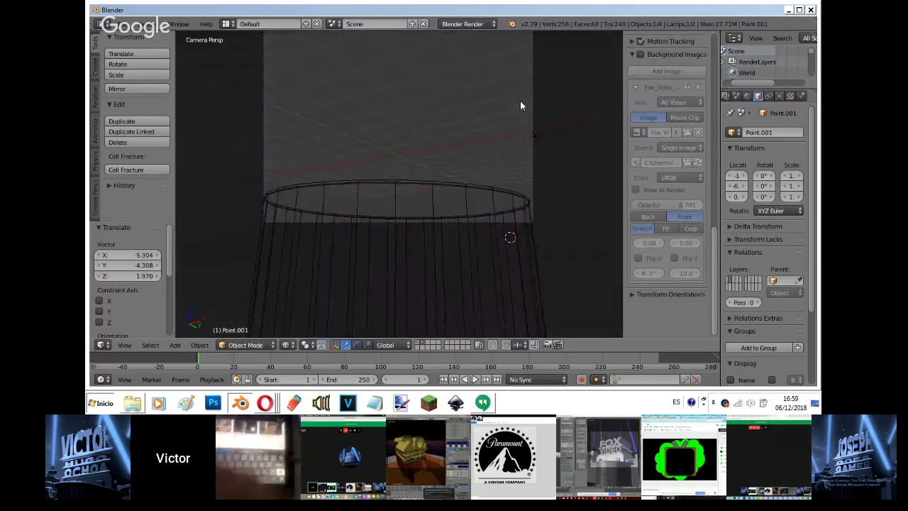
{"action": "key", "text": "z"}
{"action": "key", "text": "KP_7"}
{"action": "key", "text": "g"}
{"action": "left_click", "coordinate": [602, 127]}
Duplicate the lamp three times in top view, placing copies left, back left and back right of the pedestal, and preview the render.
{"action": "key", "text": "shift+d"}
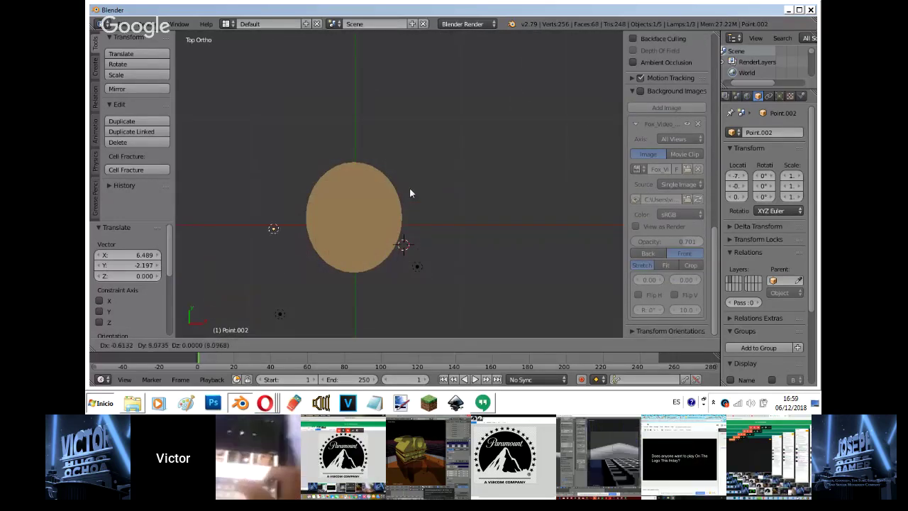
{"action": "left_click", "coordinate": [409, 187]}
{"action": "key", "text": "shift+d"}
{"action": "left_click", "coordinate": [469, 99]}
{"action": "key", "text": "shift+d"}
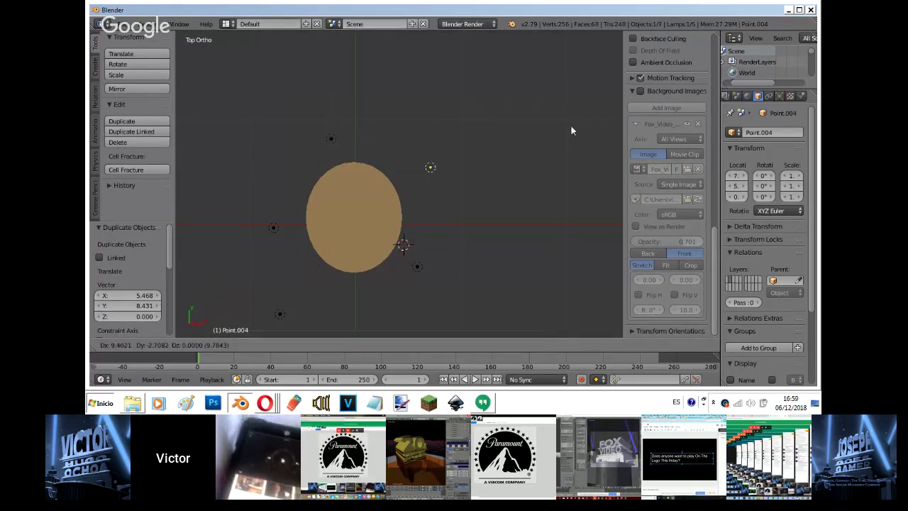
{"action": "left_click", "coordinate": [572, 131]}
{"action": "key", "text": "KP_0"}
{"action": "key", "text": "shift+z"}
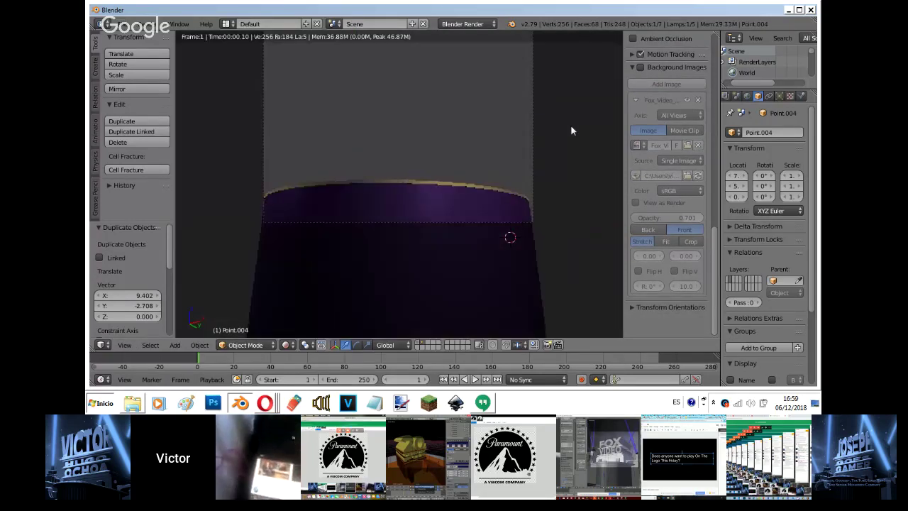
Duplicate the back-right lamp in top view and place the copy centrally in front of the pedestal.
{"action": "key", "text": "shift+z"}
{"action": "key", "text": "KP_7"}
{"action": "key", "text": "z"}
{"action": "key", "text": "shift+d"}
{"action": "left_click", "coordinate": [484, 290]}
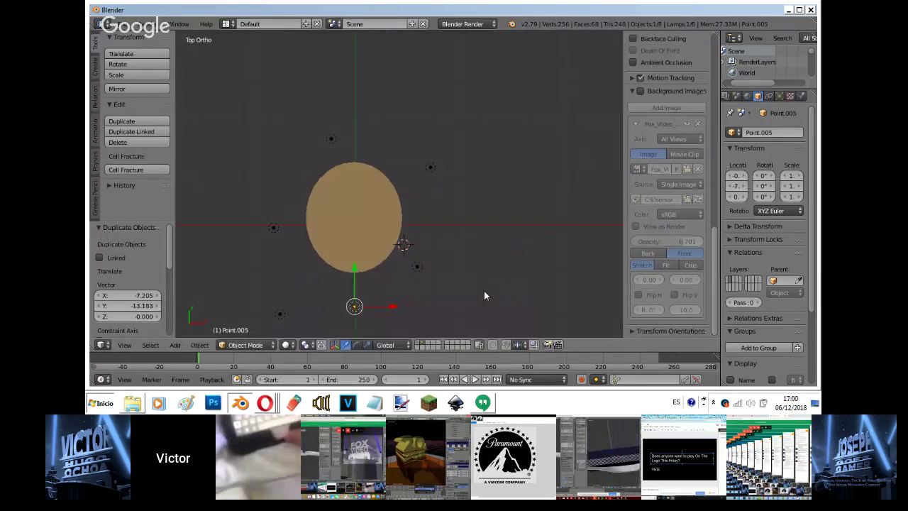
Duplicate the front lamp upward, position the copy high above the pedestal's center, and preview it through the camera.
{"action": "key", "text": "KP_1"}
{"action": "key", "text": "shift+d"}
{"action": "left_click", "coordinate": [485, 223]}
{"action": "middle_click_drag", "start_coordinate": [485, 223], "coordinate": [411, 255]}
{"action": "key", "text": "g"}
{"action": "left_click", "coordinate": [497, 238]}
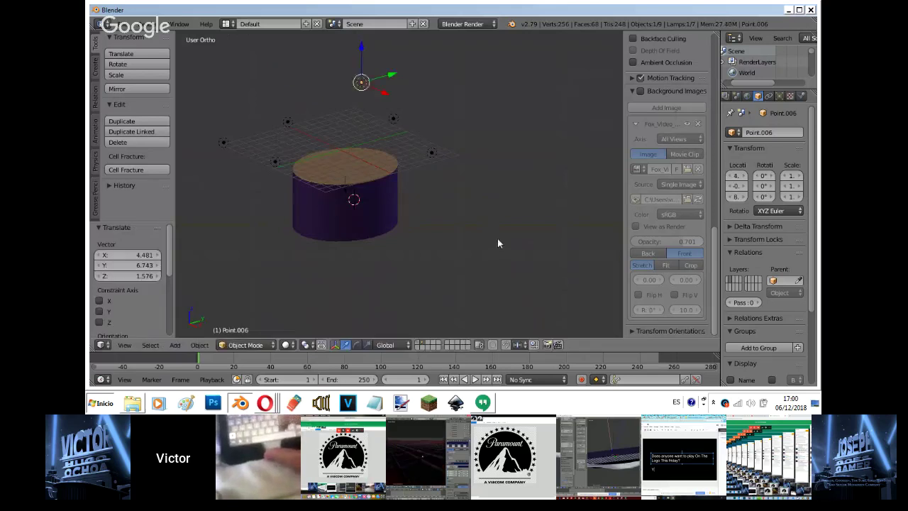
{"action": "middle_click_drag", "start_coordinate": [498, 238], "coordinate": [416, 289]}
{"action": "key", "text": "g"}
{"action": "left_click", "coordinate": [452, 276]}
{"action": "key", "text": "KP_0"}
{"action": "key", "text": "shift+z"}
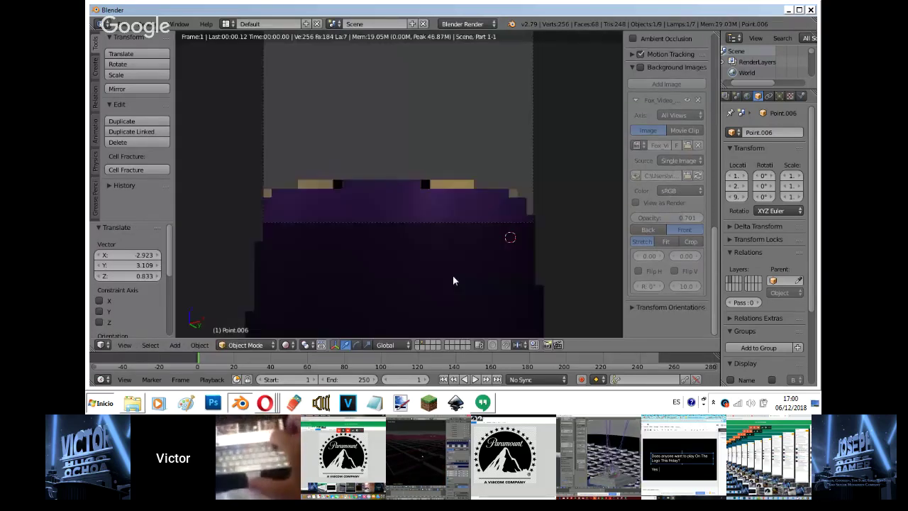
Duplicate the overhead lamp in front view and place the copy about 18.1 units lower, beneath the pedestal.
{"action": "key", "text": "shift+z"}
{"action": "key", "text": "KP_1"}
{"action": "key", "text": "z"}
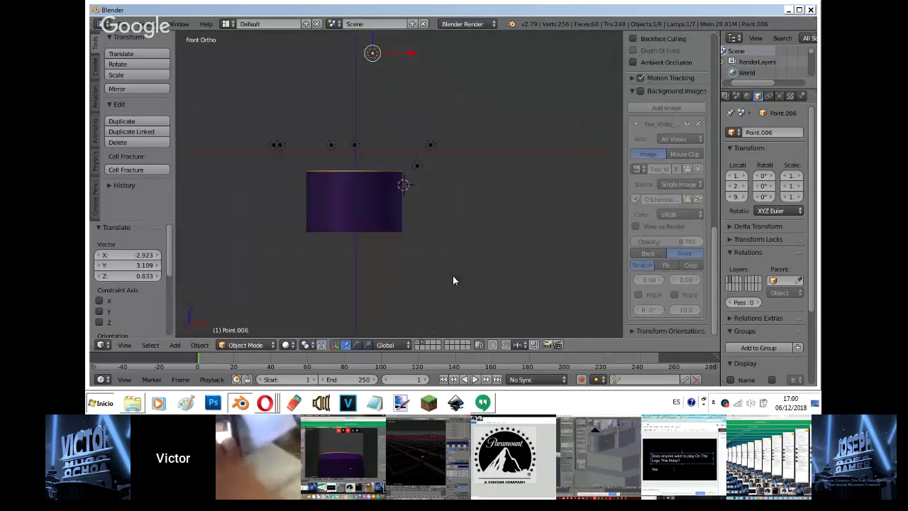
{"action": "key", "text": "shift+d"}
{"action": "left_click", "coordinate": [438, 163]}
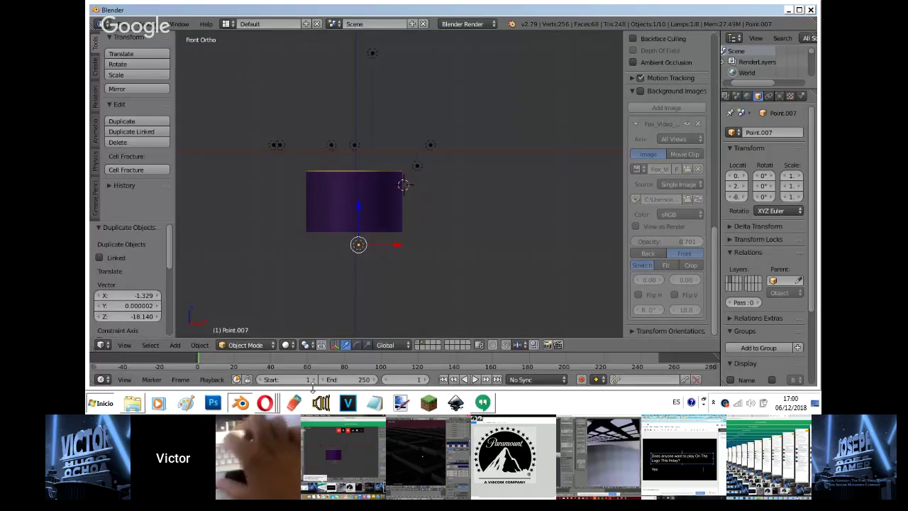
Switch to the Opera and Hangouts windows to check the live stream and its group chat.
{"action": "left_click", "coordinate": [264, 402]}
{"action": "left_click", "coordinate": [333, 357]}
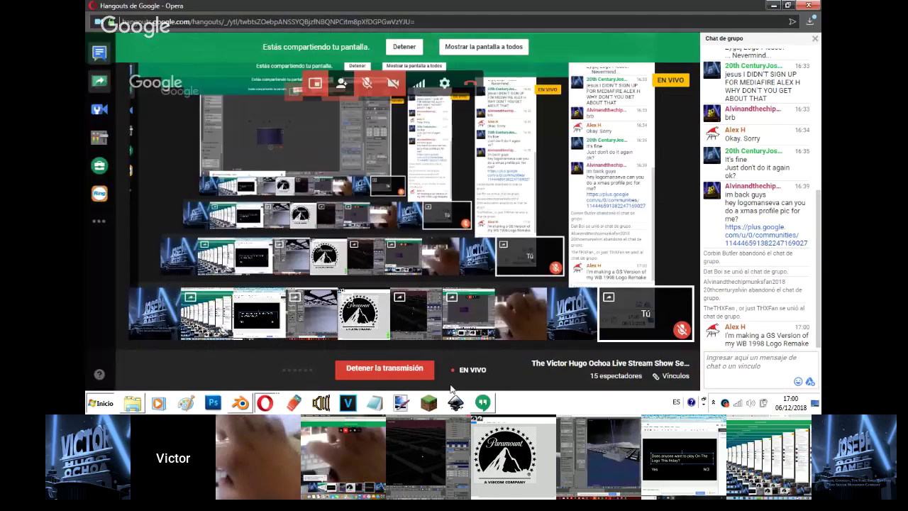
{"action": "left_click", "coordinate": [482, 402]}
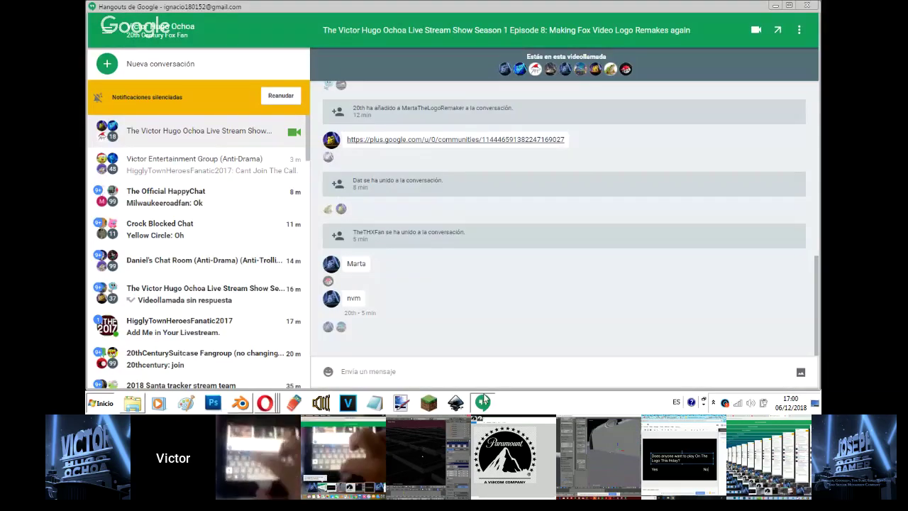
{"action": "mouse_move", "coordinate": [263, 397]}
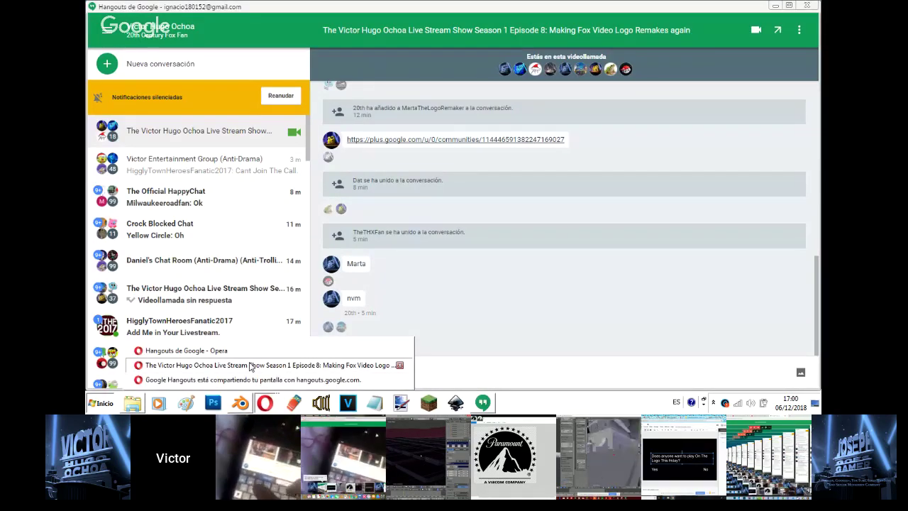
{"action": "left_click", "coordinate": [250, 364]}
{"action": "key", "text": "alt+Tab"}
Lower the lamp beneath the pedestal about 4.5 units and preview the lighting through the camera.
{"action": "left_click", "coordinate": [469, 226]}
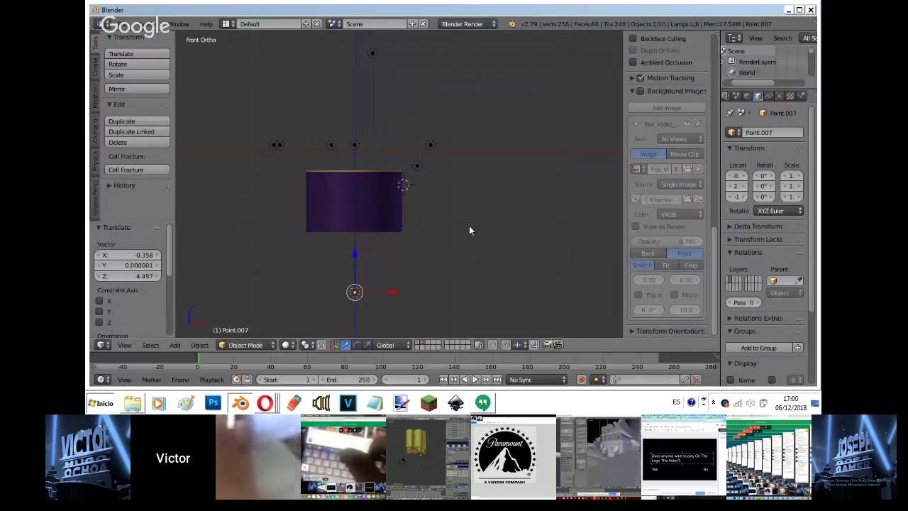
{"action": "middle_click_drag", "start_coordinate": [469, 225], "coordinate": [469, 225]}
{"action": "key", "text": "KP_0"}
{"action": "key", "text": "shift+z"}
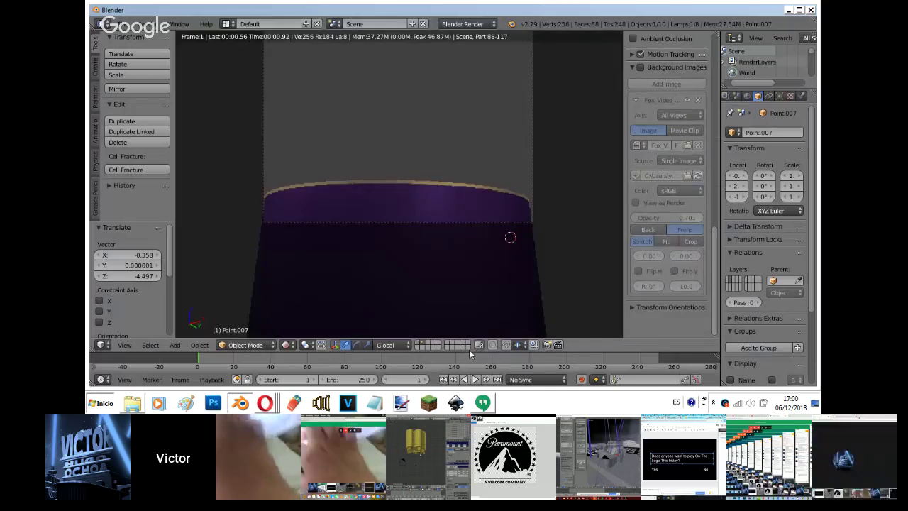
Show the logo's layer too, compare the render with the reference image at opacity 1.000, and hide the image again.
{"action": "left_click", "coordinate": [419, 342], "text": "shift"}
{"action": "left_click", "coordinate": [640, 67]}
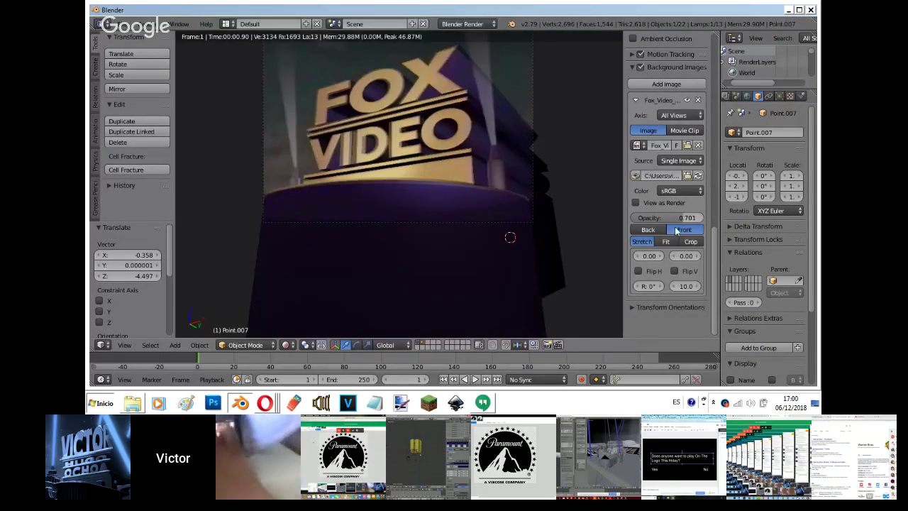
{"action": "left_click_drag", "start_coordinate": [685, 219], "coordinate": [820, 217]}
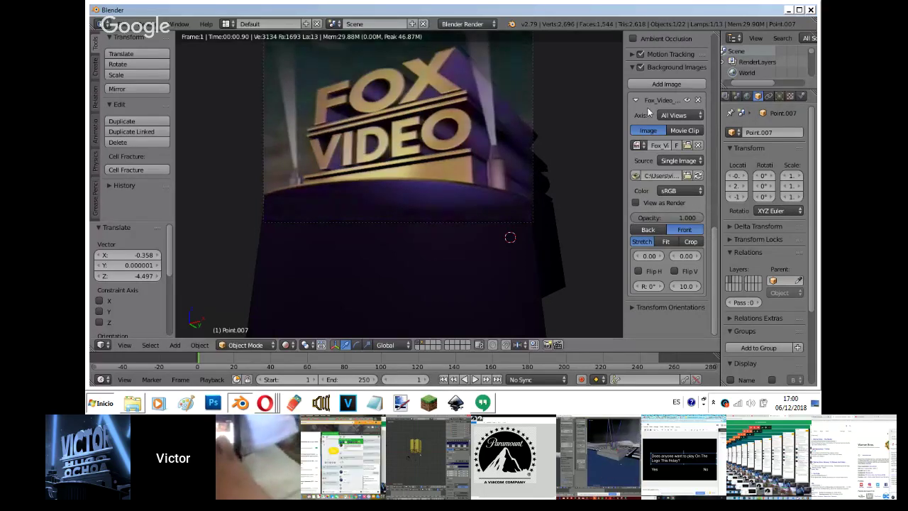
{"action": "left_click", "coordinate": [641, 67]}
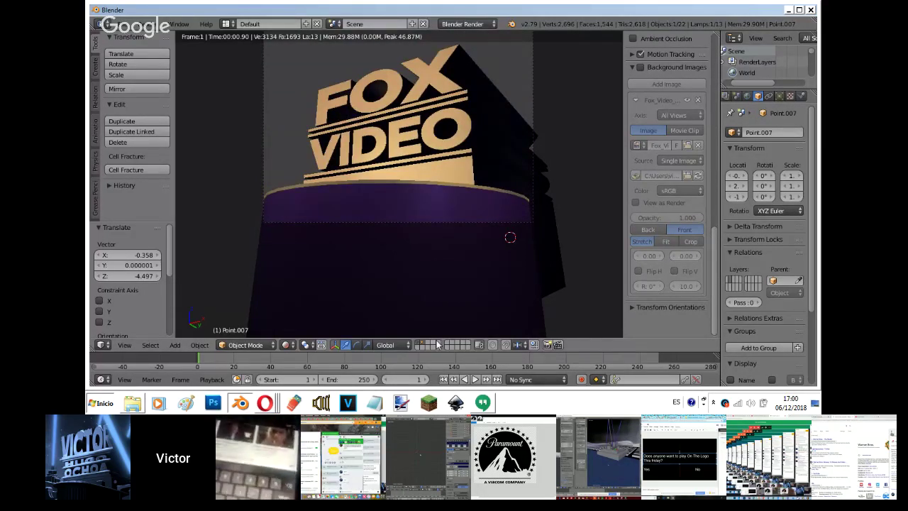
{"action": "scroll", "coordinate": [437, 284], "scroll_direction": "down", "scroll_amount": 2}
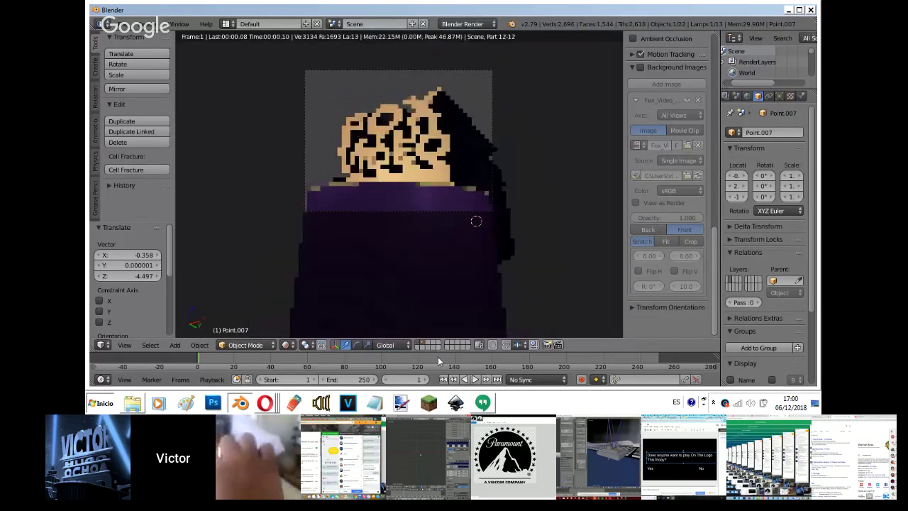
Show only the pedestal's layer and set the purple cylinder's diffuse intensity to 0.342.
{"action": "left_click", "coordinate": [423, 342]}
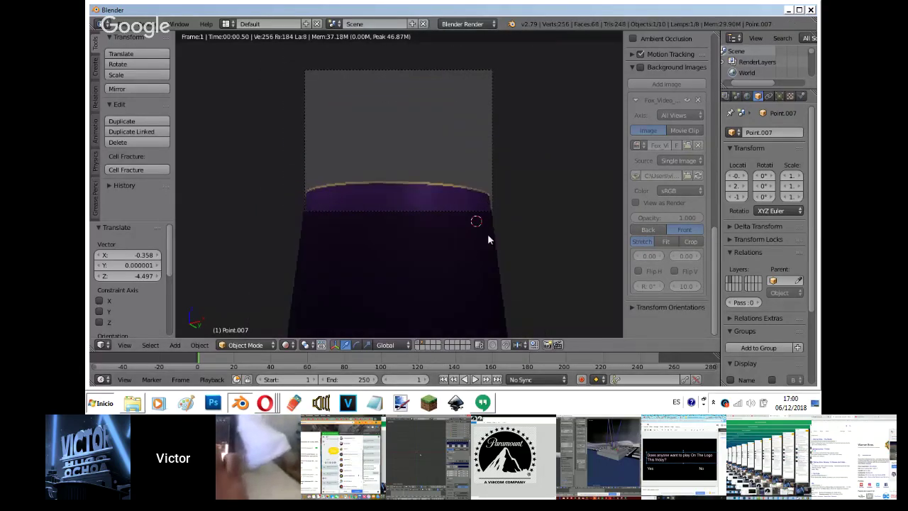
{"action": "right_click", "coordinate": [487, 239]}
{"action": "key", "text": "shift+z"}
{"action": "left_click", "coordinate": [801, 96]}
{"action": "mouse_move", "coordinate": [751, 313]}
{"action": "left_mouse_down"}
{"action": "mouse_move", "coordinate": [733, 315]}
{"action": "mouse_move", "coordinate": [758, 312]}
{"action": "left_mouse_up"}
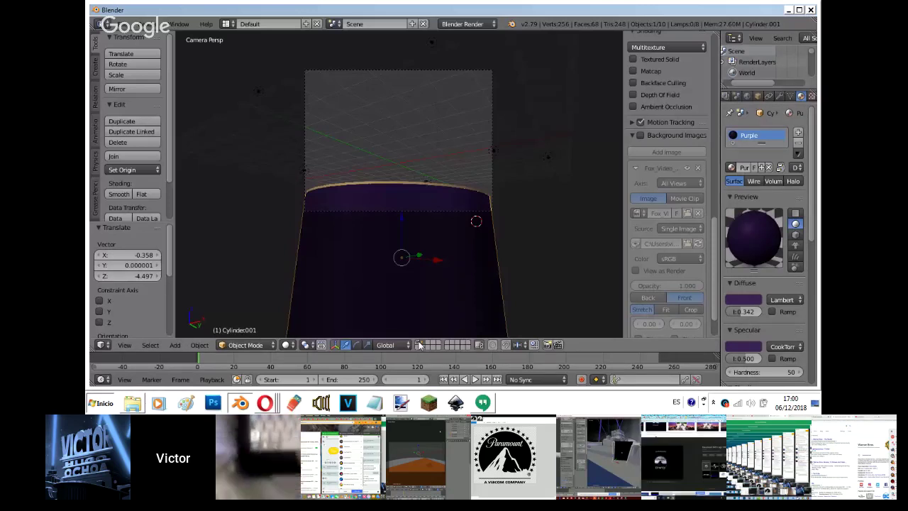
Show the logo's layer again in rendered shading and darken the Purple material's diffuse color.
{"action": "left_click", "coordinate": [419, 343], "text": "shift"}
{"action": "key", "text": "shift+z"}
{"action": "left_click", "coordinate": [742, 300]}
{"action": "left_click", "coordinate": [751, 234]}
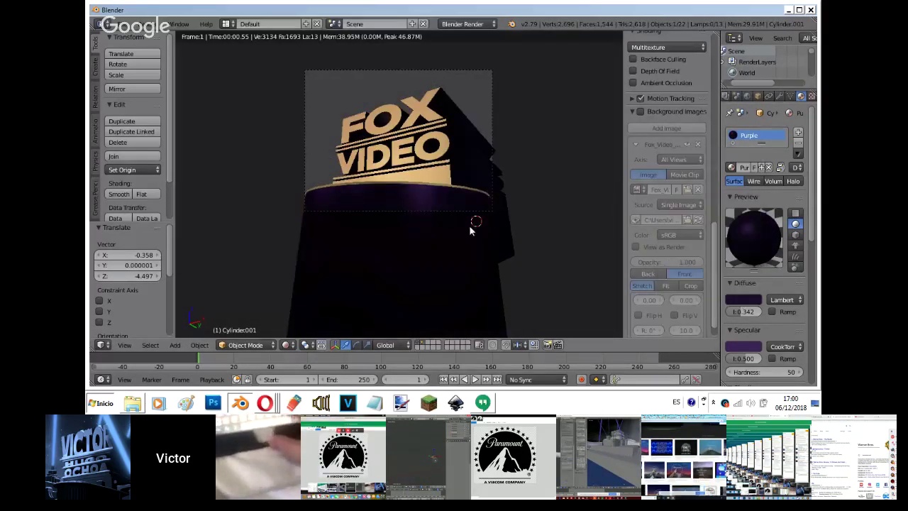
Return to solid shading, select the gold cap cylinder and show only the pedestal's layer.
{"action": "key", "text": "shift+z"}
{"action": "right_click", "coordinate": [486, 195]}
{"action": "left_click", "coordinate": [424, 343]}
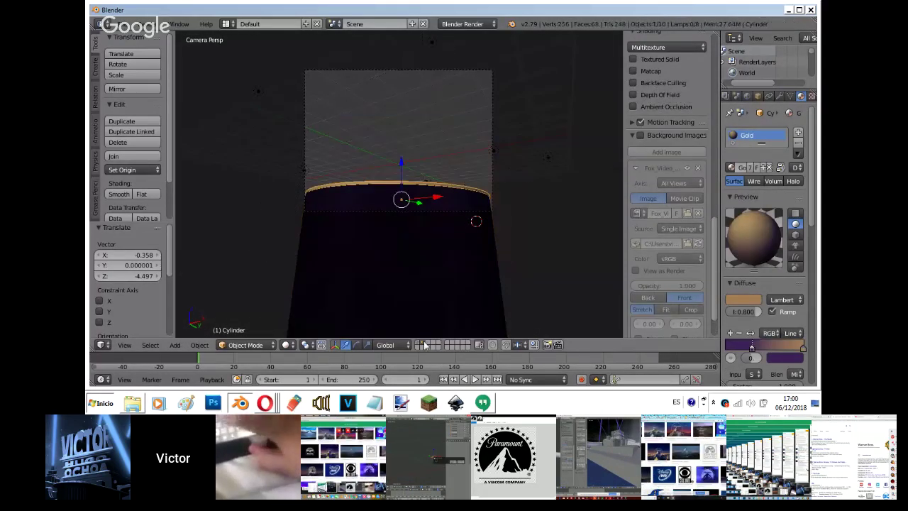
Delete the two point lamps to the right of the pedestal and preview the pedestal in rendered shading.
{"action": "key", "text": "x"}
{"action": "left_click", "coordinate": [497, 158]}
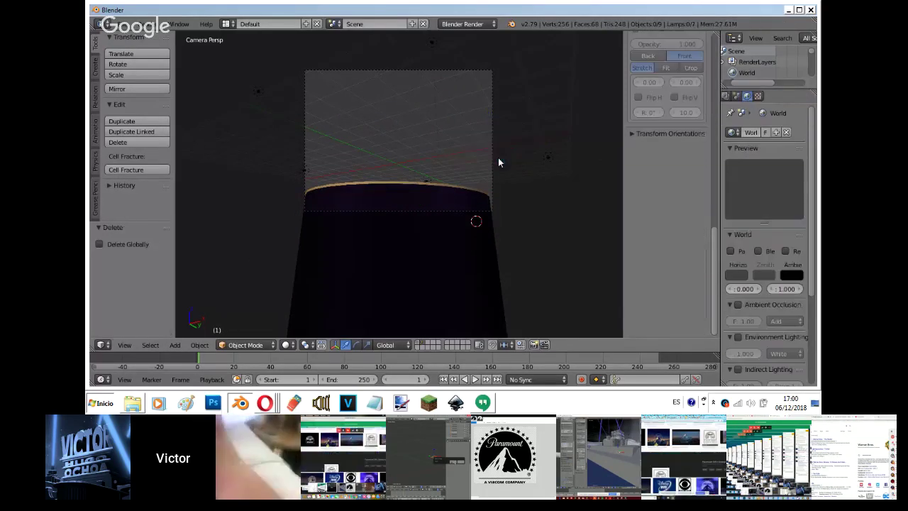
{"action": "key", "text": "shift+z"}
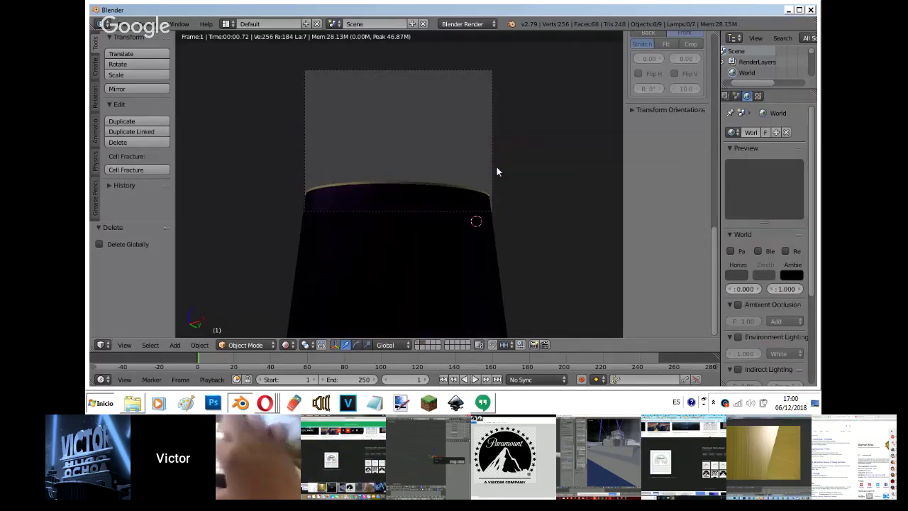
{"action": "key", "text": "z"}
{"action": "key", "text": "z"}
{"action": "right_click", "coordinate": [547, 157]}
{"action": "key", "text": "x"}
{"action": "left_click", "coordinate": [551, 157]}
{"action": "key", "text": "shift+z"}
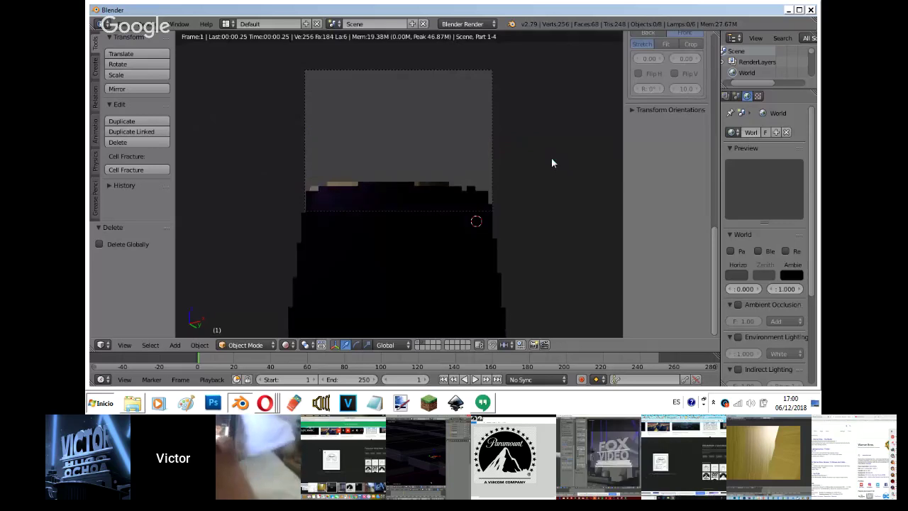
Duplicate the point lamp in front of the pedestal, move the copy 13.081 in X and 7.154 in Y, and set its energy to 0.510.
{"action": "key", "text": "z"}
{"action": "key", "text": "KP_7"}
{"action": "key", "text": "z"}
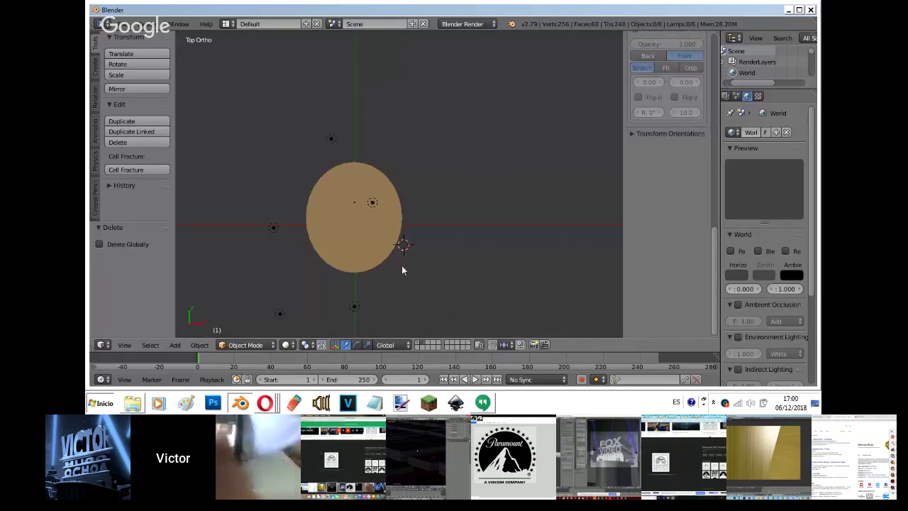
{"action": "right_click", "coordinate": [356, 318]}
{"action": "key", "text": "shift+d"}
{"action": "left_click", "coordinate": [494, 238]}
{"action": "middle_click_drag", "start_coordinate": [495, 238], "coordinate": [493, 237]}
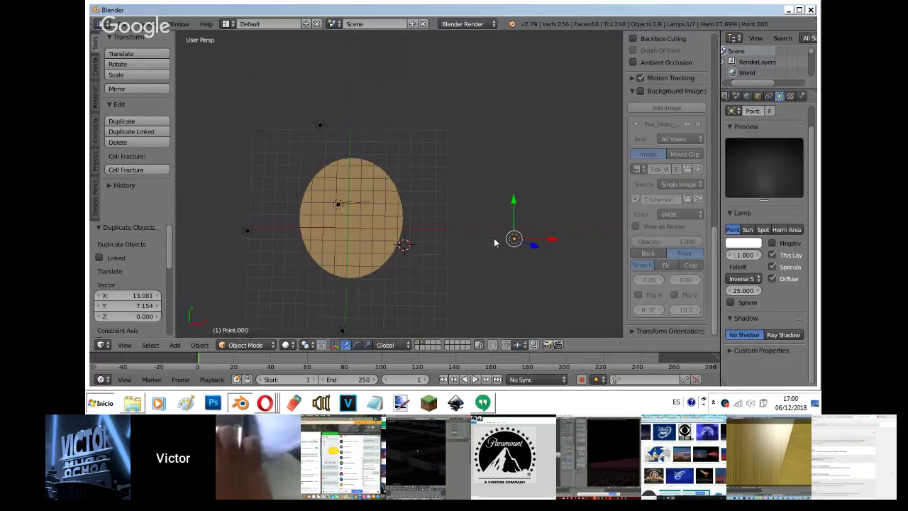
{"action": "key", "text": "KP_0"}
{"action": "key", "text": "shift+z"}
{"action": "left_click_drag", "start_coordinate": [740, 257], "coordinate": [710, 264]}
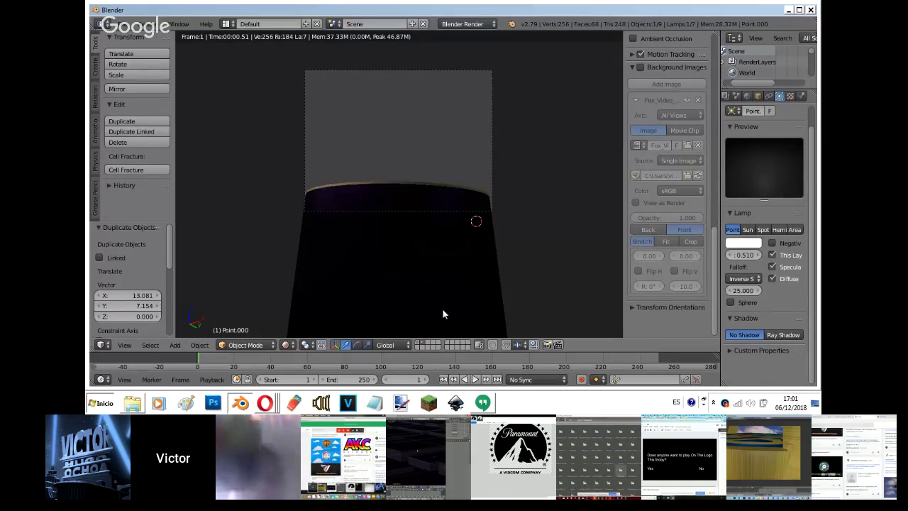
Check the render against the reference image, and show the logo's layer first with the pedestal and finally alone.
{"action": "left_click", "coordinate": [640, 67]}
{"action": "left_click", "coordinate": [641, 68]}
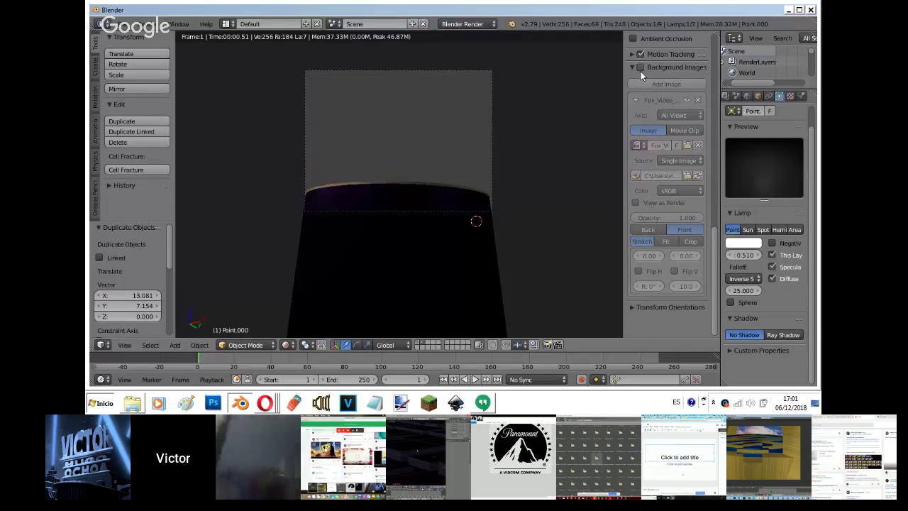
{"action": "left_click", "coordinate": [417, 345], "text": "shift"}
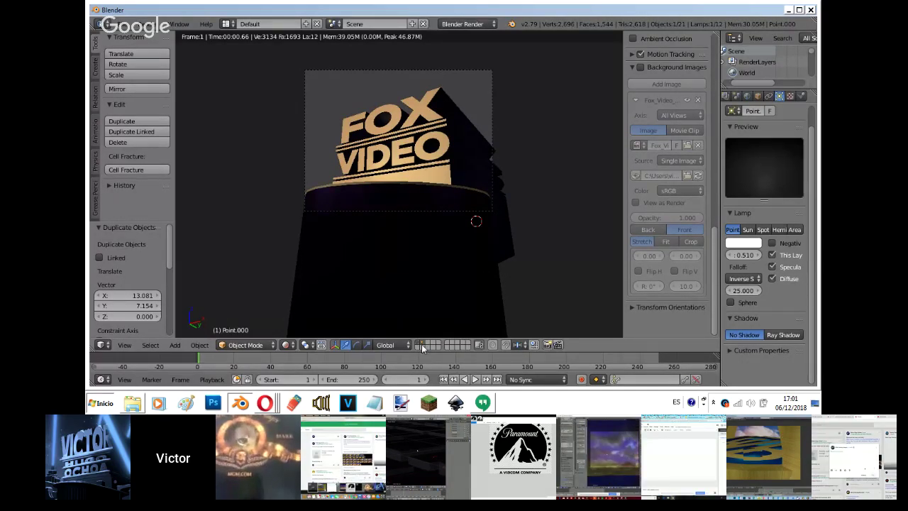
{"action": "left_click", "coordinate": [417, 344]}
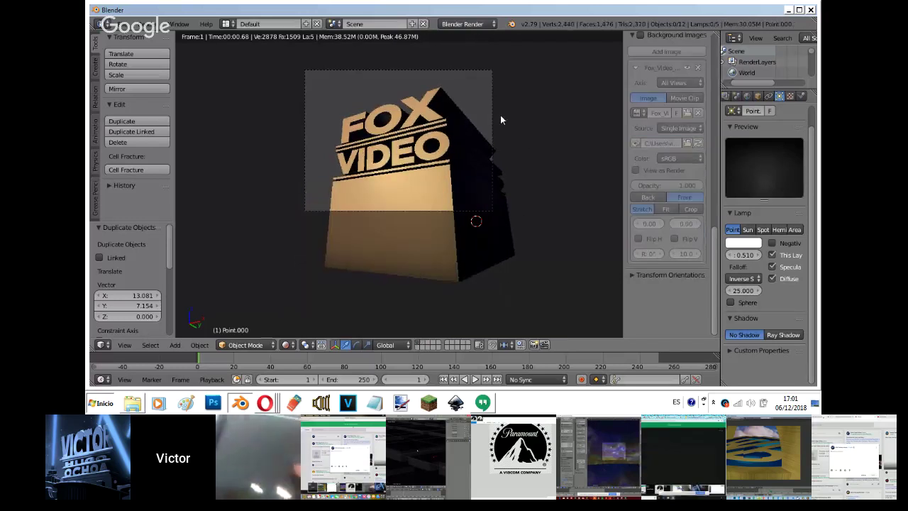
Move the area lamp right of the logo closer to it by -6.132 in X and -0.153 in Z, and preview the rendered camera view.
{"action": "key", "text": "KP_1"}
{"action": "key", "text": "shift+z"}
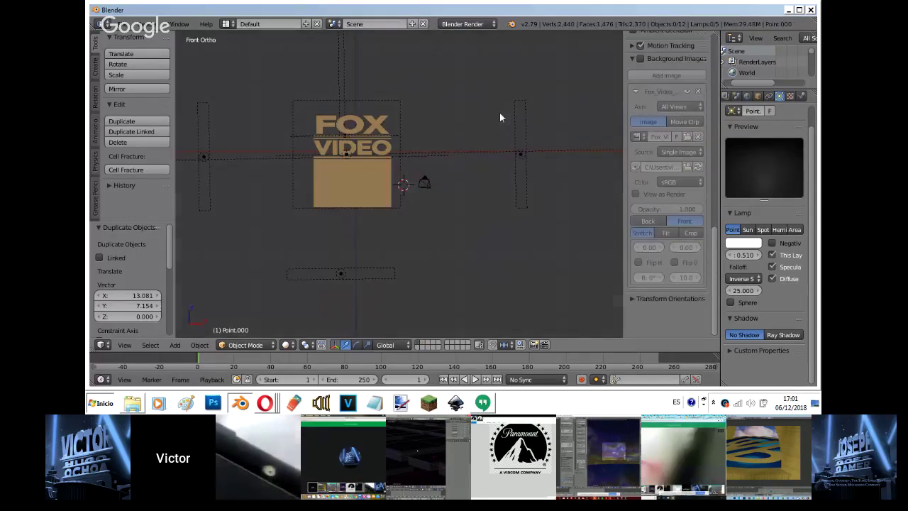
{"action": "right_click", "coordinate": [521, 132]}
{"action": "key", "text": "g"}
{"action": "left_click", "coordinate": [422, 139]}
{"action": "middle_click_drag", "start_coordinate": [470, 127], "coordinate": [456, 138]}
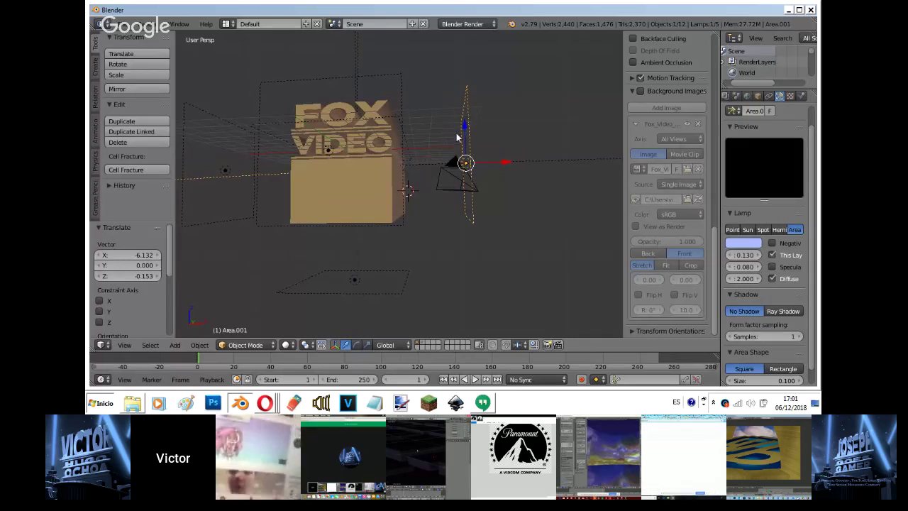
{"action": "key", "text": "KP_0"}
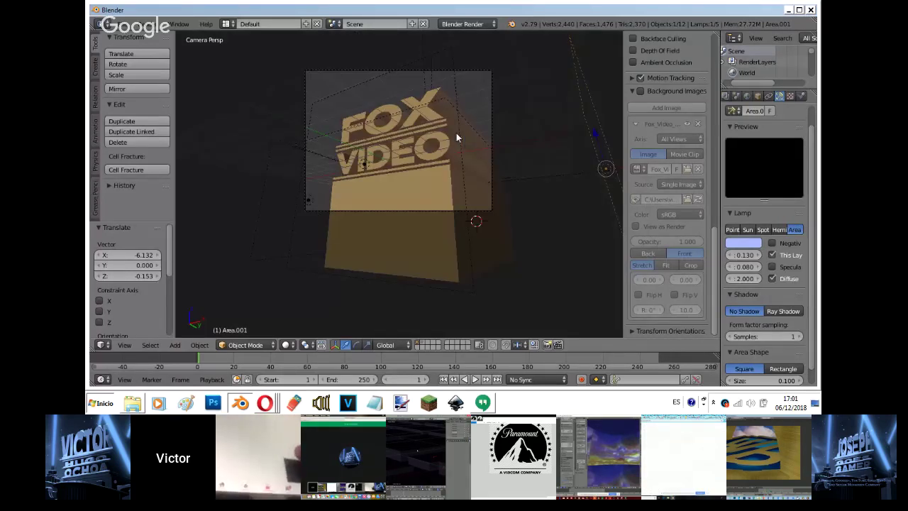
{"action": "key", "text": "shift+z"}
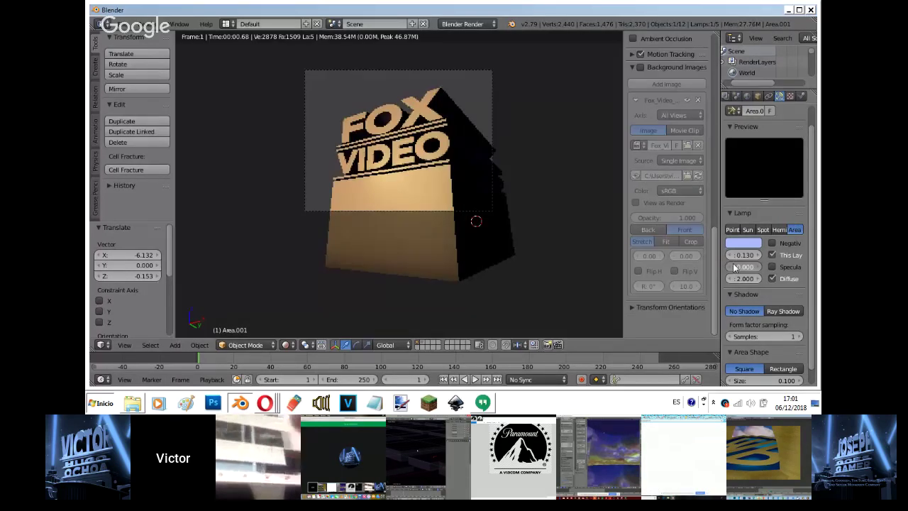
Set the right area lamp's distance to 0.040 and energy to 10.000, and darken its color to R 0.073, G 0.089, B 0.173.
{"action": "left_click_drag", "start_coordinate": [731, 267], "coordinate": [759, 268]}
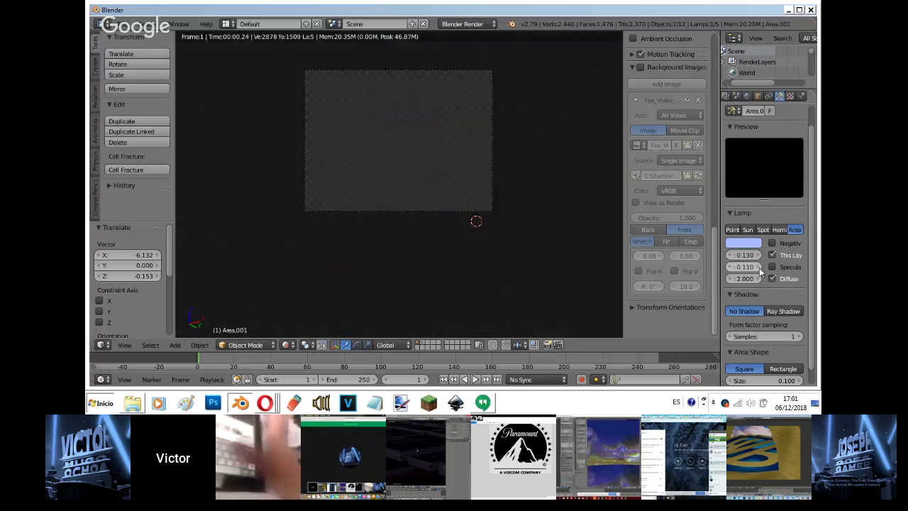
{"action": "left_click", "coordinate": [732, 271]}
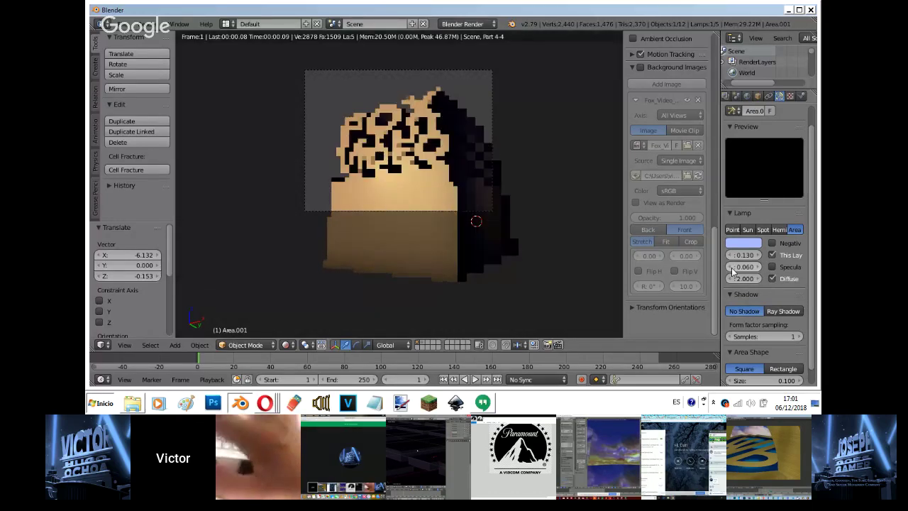
{"action": "left_click", "coordinate": [733, 268]}
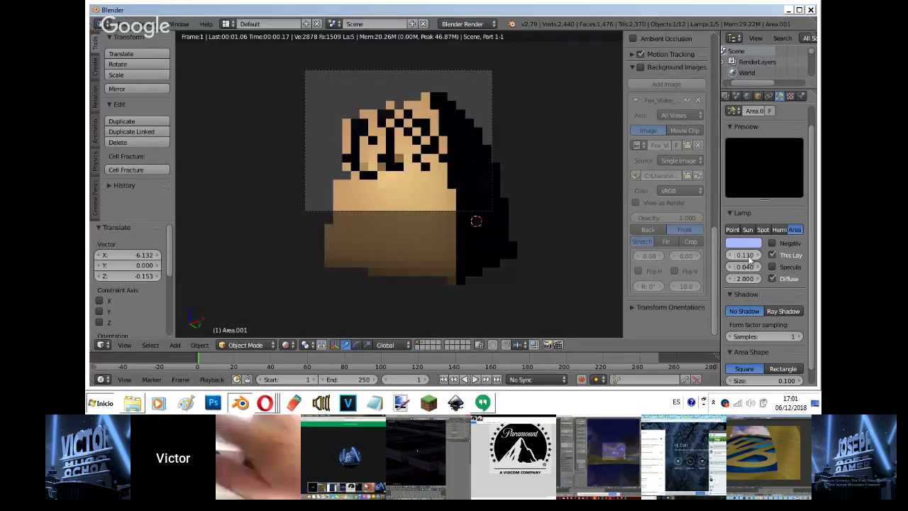
{"action": "left_click_drag", "start_coordinate": [784, 261], "coordinate": [96, 125]}
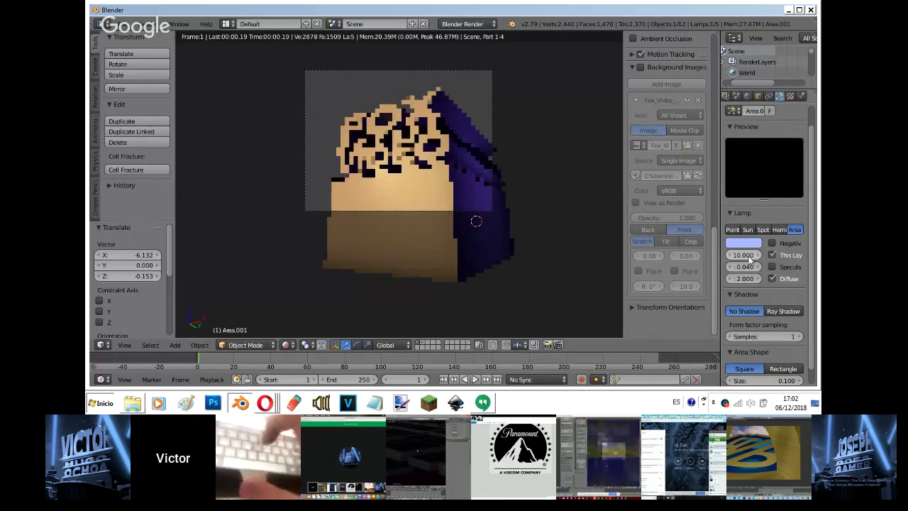
{"action": "left_click", "coordinate": [652, 272]}
{"action": "left_click", "coordinate": [749, 243]}
{"action": "left_click_drag", "start_coordinate": [752, 117], "coordinate": [752, 142]}
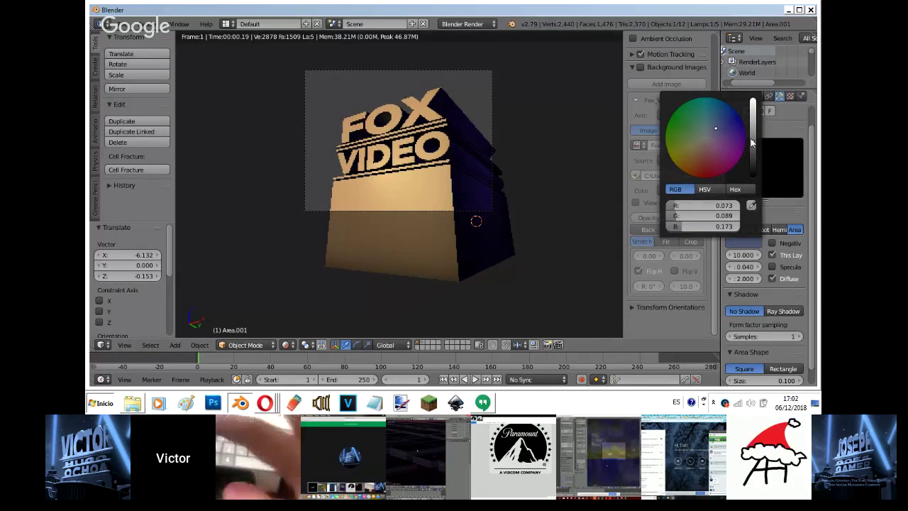
Paste the darkened color onto the left area lamp, move it 4.752 in X and 0.204 in Z toward the logo, and set its distance to 0.040.
{"action": "key", "text": "shift+z"}
{"action": "key", "text": "KP_1"}
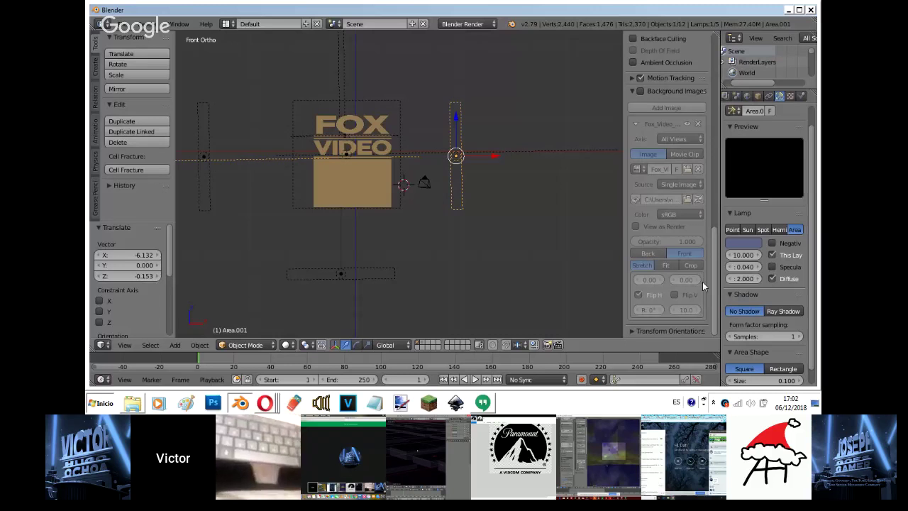
{"action": "right_click", "coordinate": [204, 156]}
{"action": "key", "text": "ctrl+v"}
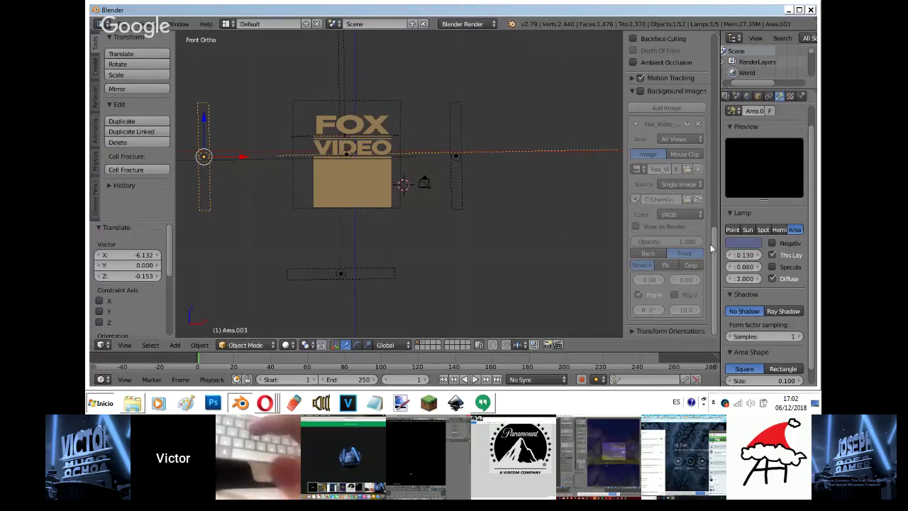
{"action": "key", "text": "g"}
{"action": "left_click", "coordinate": [376, 183]}
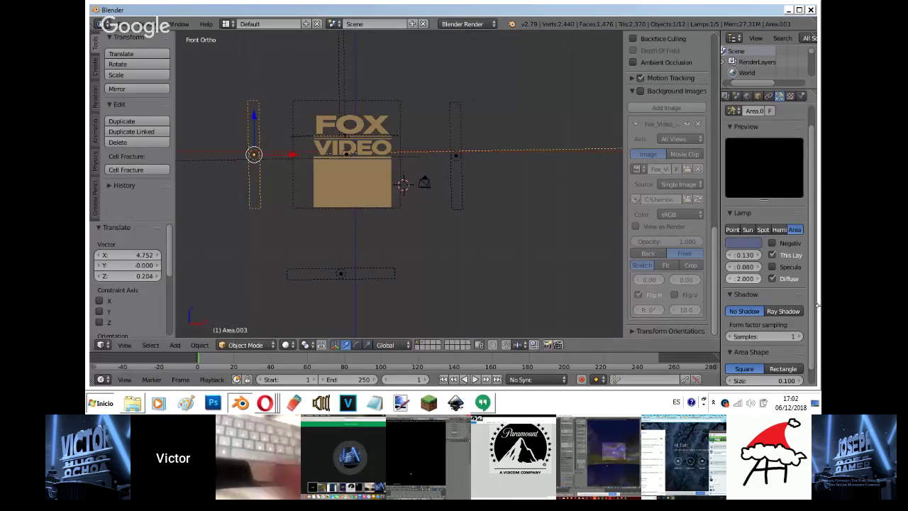
{"action": "left_click", "coordinate": [730, 268]}
{"action": "left_click", "coordinate": [730, 268]}
{"action": "left_click", "coordinate": [730, 268]}
{"action": "left_click", "coordinate": [730, 268]}
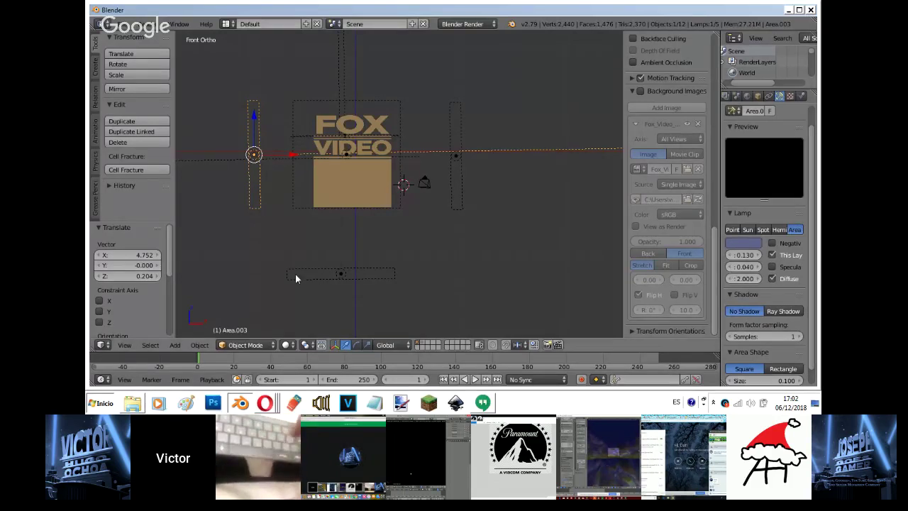
Move the area lamp below the logo 1.482 in X and 3.526 in Z, set its distance to 0.040 and copy the right lamp's energy of 10.000 to it.
{"action": "right_click_drag", "start_coordinate": [294, 278], "coordinate": [339, 227]}
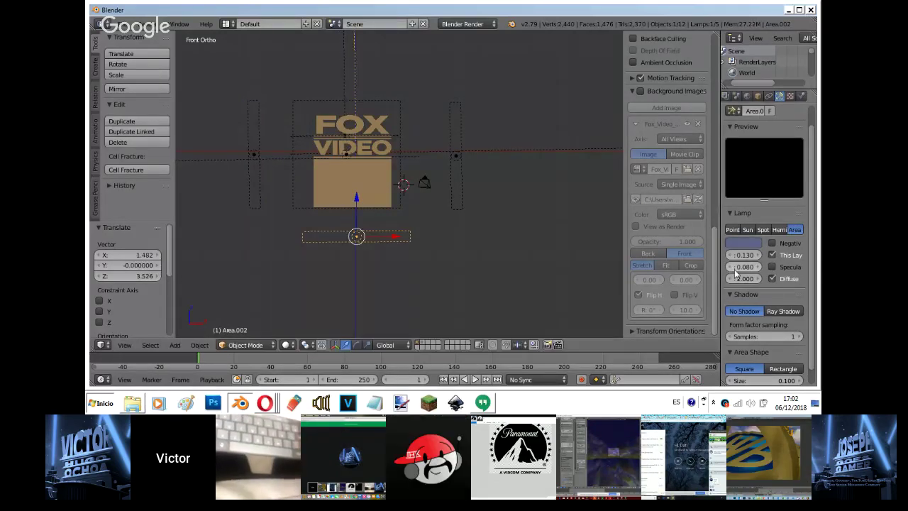
{"action": "right_click", "coordinate": [458, 156]}
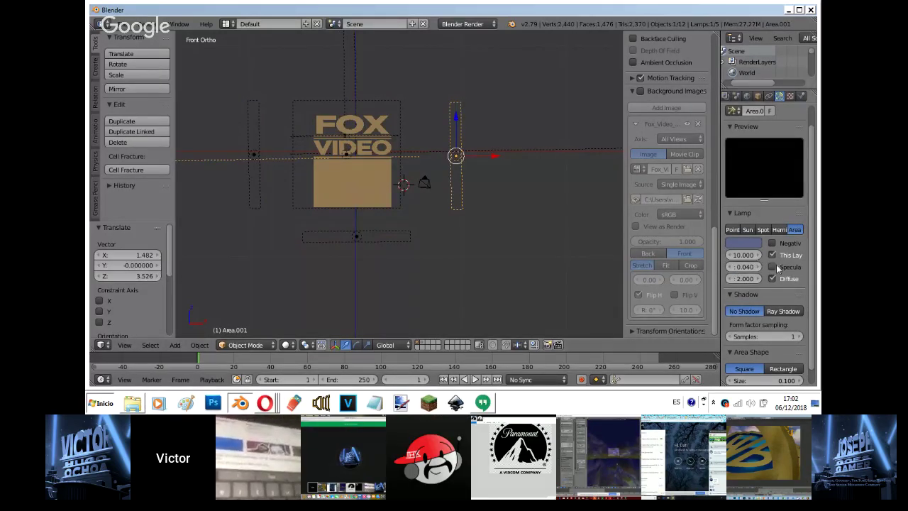
{"action": "key", "text": "ctrl+c"}
{"action": "right_click", "coordinate": [356, 237]}
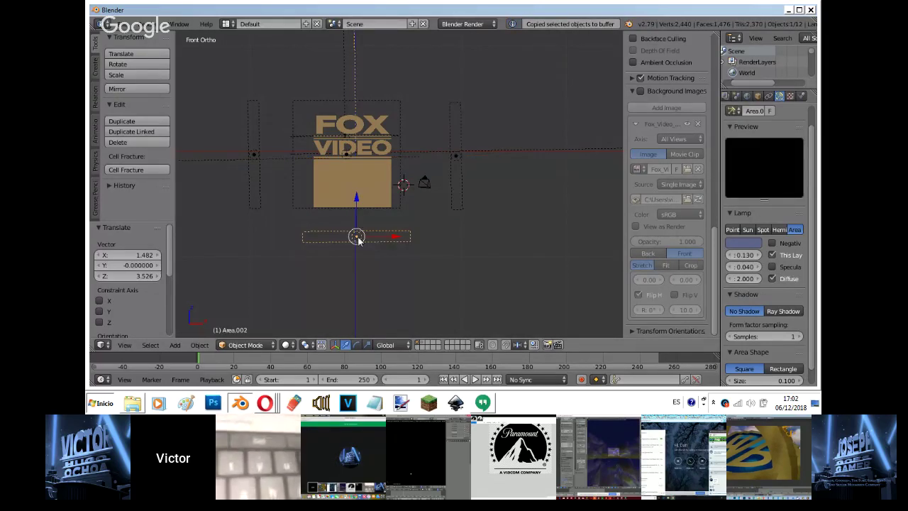
{"action": "key", "text": "ctrl+v"}
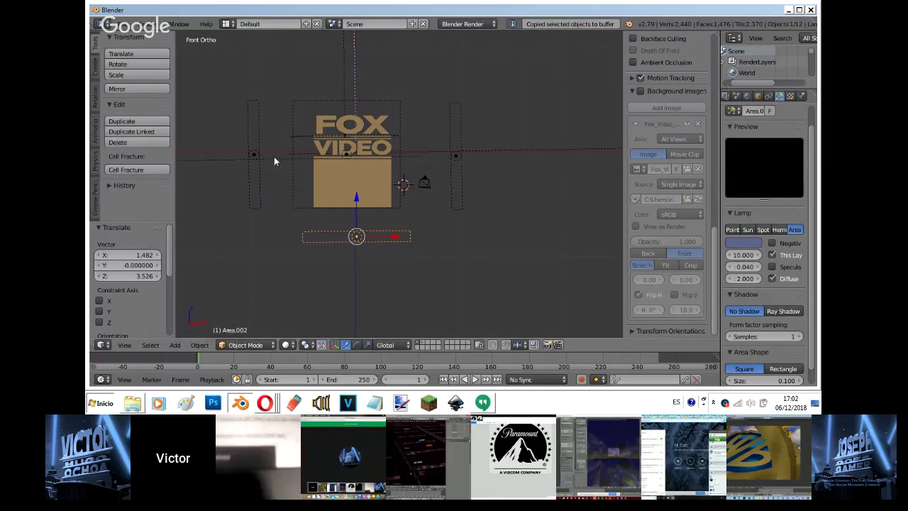
Paste the energy of 10.000 onto the left area lamp and preview the logo in the rendered camera view.
{"action": "right_click", "coordinate": [255, 152]}
{"action": "middle_click_drag", "start_coordinate": [389, 205], "coordinate": [402, 207]}
{"action": "key", "text": "shift+z"}
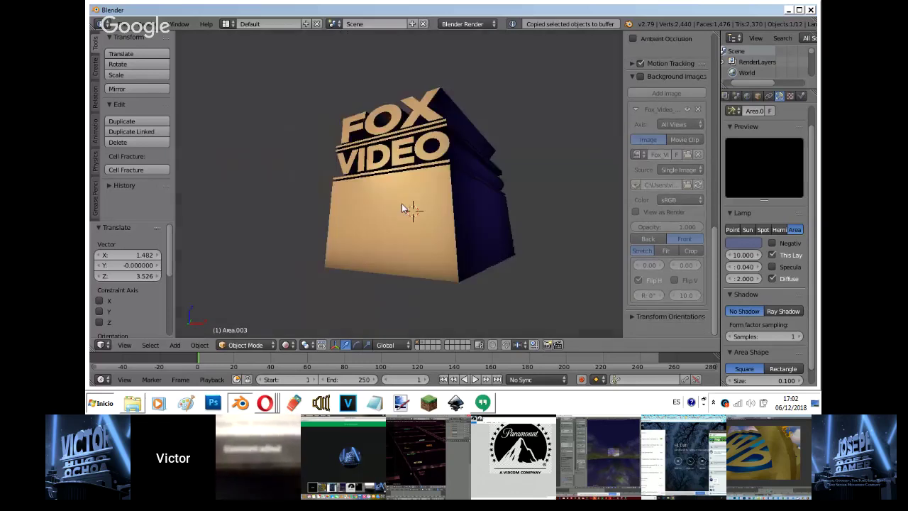
{"action": "key", "text": "KP_0"}
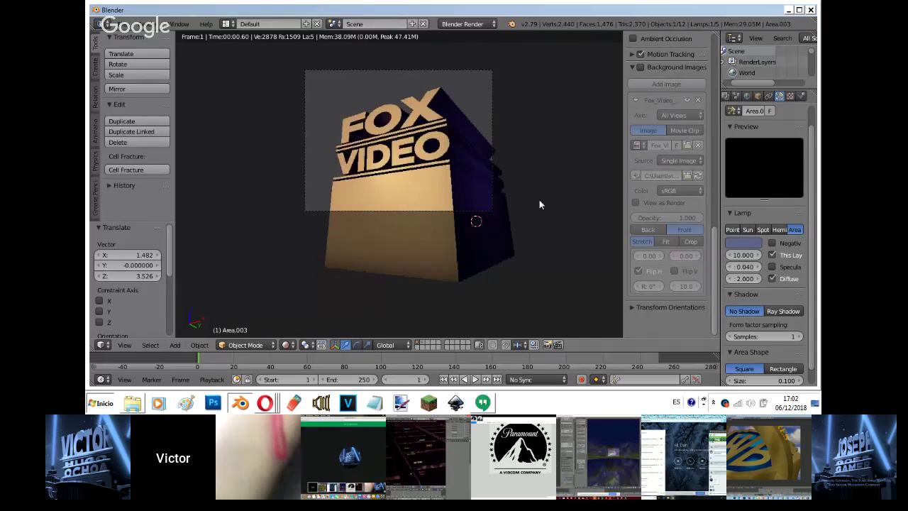
Lower the right area lamp's energy to 7.720 and change its color to a neutral dark gray while previewing the rendered camera view.
{"action": "key", "text": "shift+z"}
{"action": "key", "text": "KP_1"}
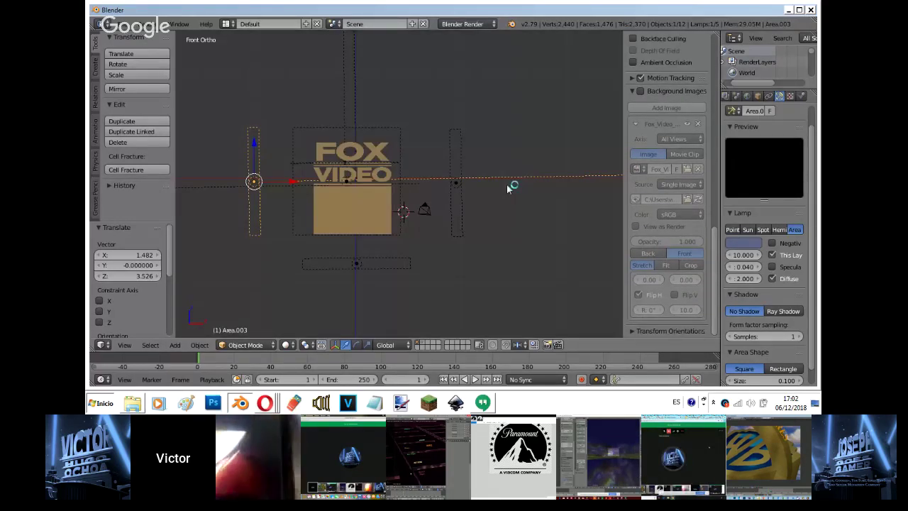
{"action": "right_click", "coordinate": [455, 183]}
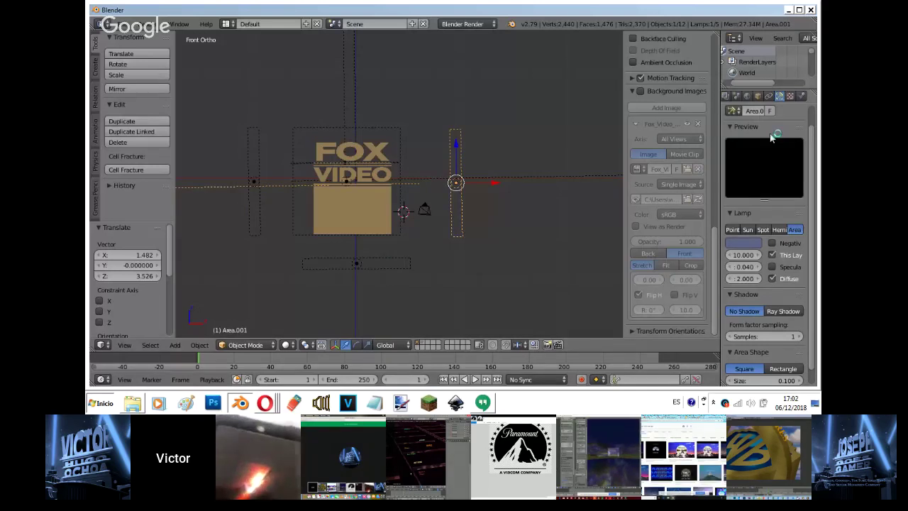
{"action": "left_click_drag", "start_coordinate": [743, 255], "coordinate": [544, 264]}
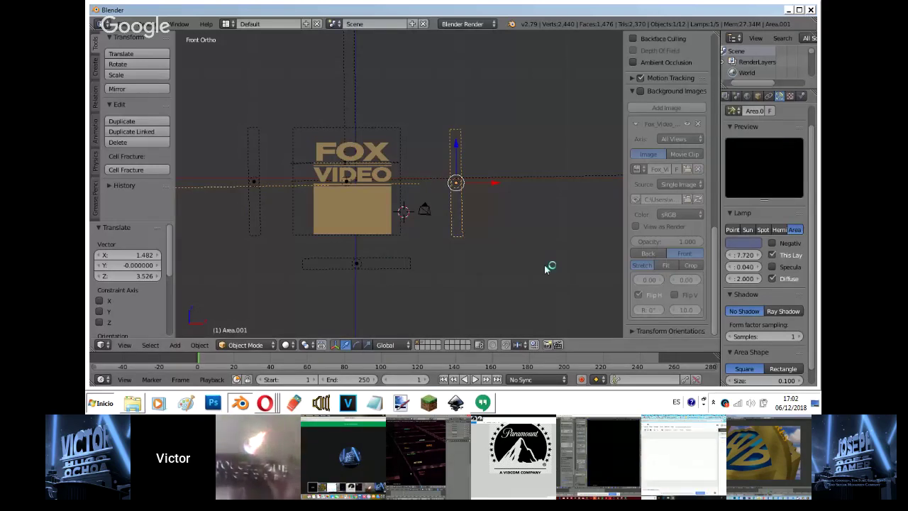
{"action": "left_click", "coordinate": [743, 243]}
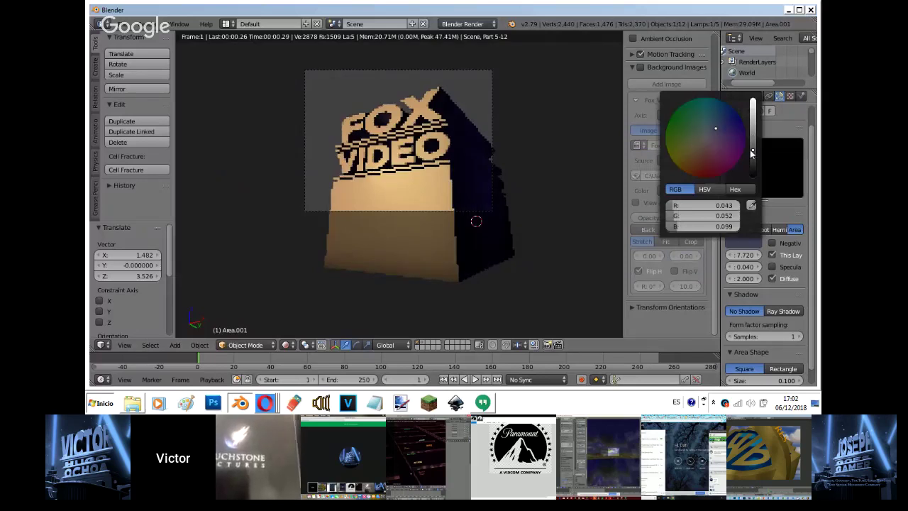
{"action": "left_click_drag", "start_coordinate": [752, 151], "coordinate": [752, 137]}
{"action": "left_click", "coordinate": [707, 138]}
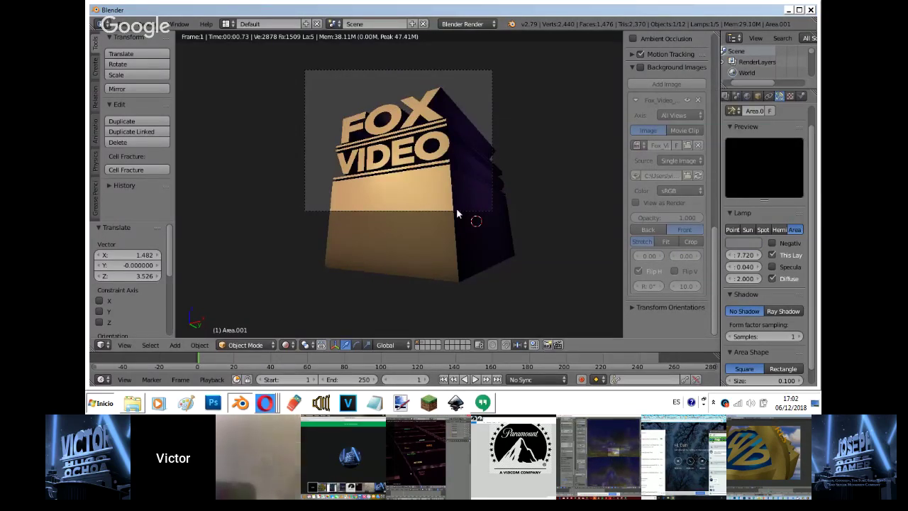
Paste the neutral dark gray color onto the area lamps below and left of the logo, and preview the rendered camera view.
{"action": "key", "text": "shift+z"}
{"action": "key", "text": "KP_1"}
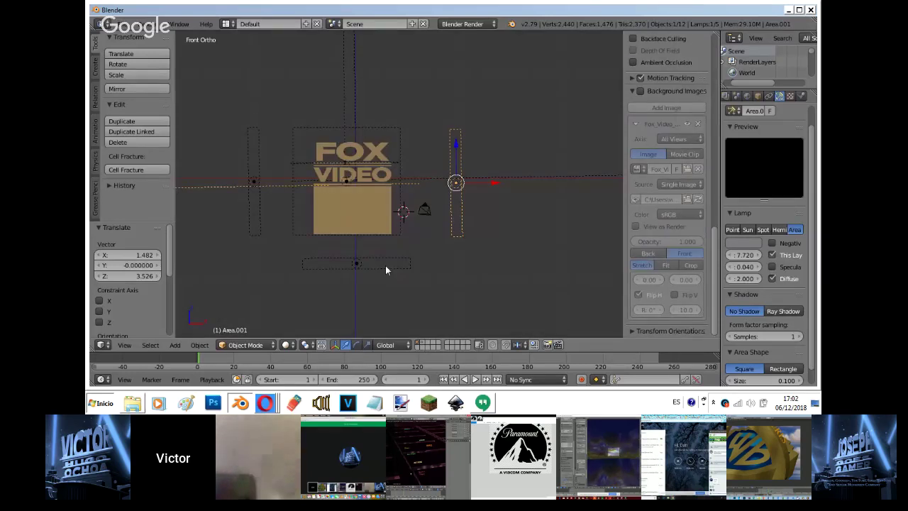
{"action": "right_click", "coordinate": [387, 270]}
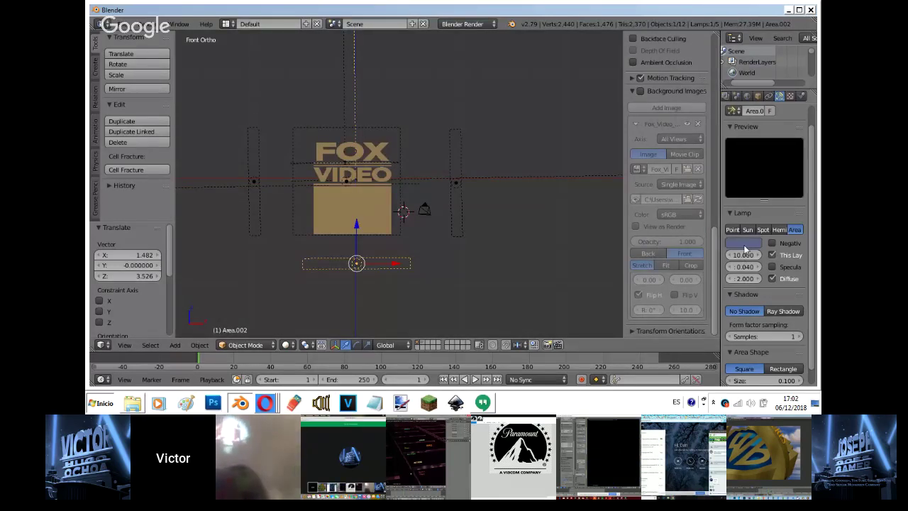
{"action": "right_click", "coordinate": [247, 178]}
{"action": "mouse_move", "coordinate": [247, 179]}
{"action": "middle_mouse_down"}
{"action": "mouse_move", "coordinate": [202, 253]}
{"action": "mouse_move", "coordinate": [234, 247]}
{"action": "middle_mouse_up"}
{"action": "key", "text": "KP_0"}
{"action": "key", "text": "shift+z"}
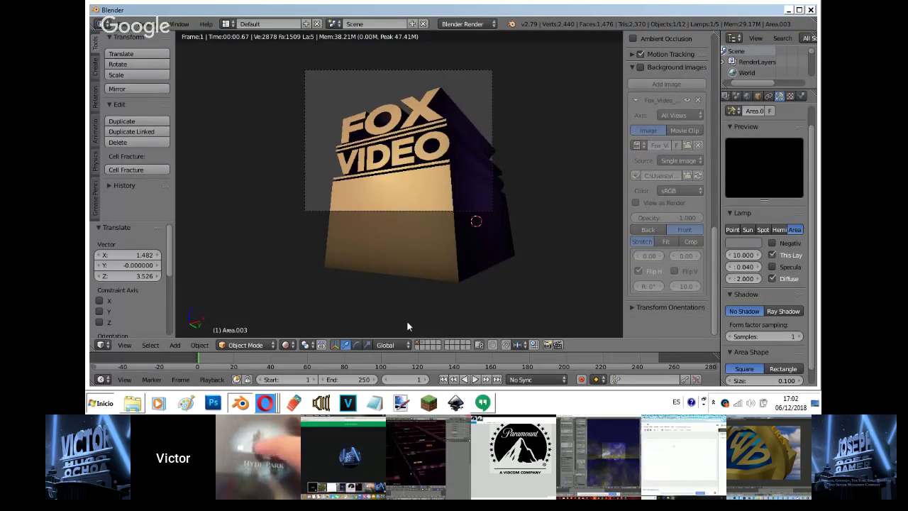
Delete the bluish area lamp above the logo and preview the result in the rendered camera view.
{"action": "key", "text": "shift+z"}
{"action": "right_click", "coordinate": [442, 103]}
{"action": "key", "text": "KP_3"}
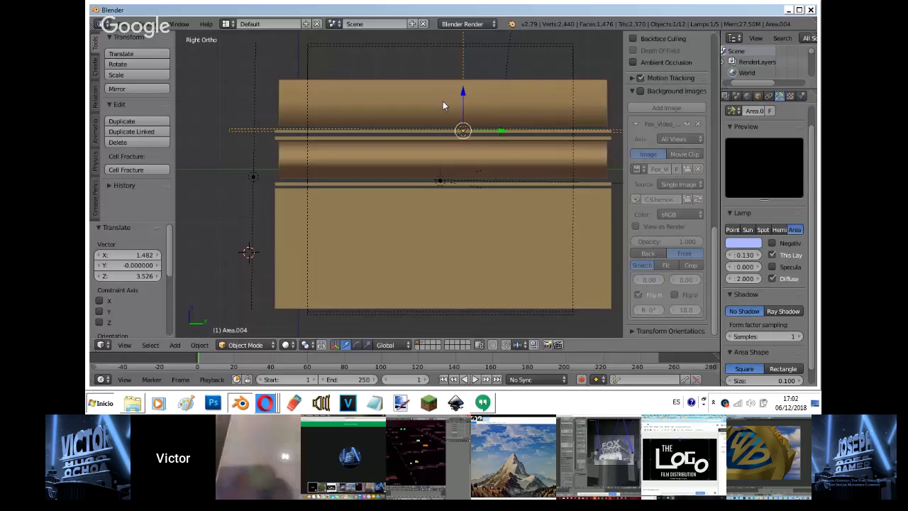
{"action": "key", "text": "KP_1"}
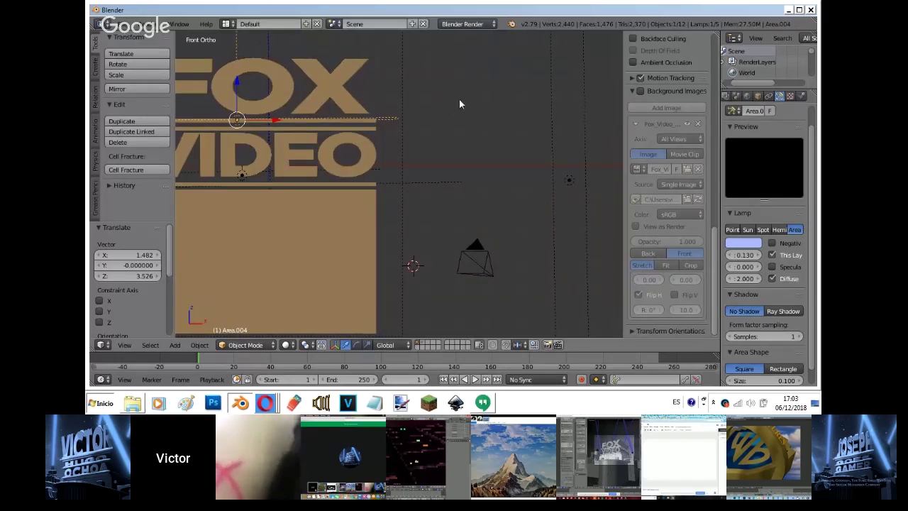
{"action": "key", "text": "shift+z"}
{"action": "key", "text": "x"}
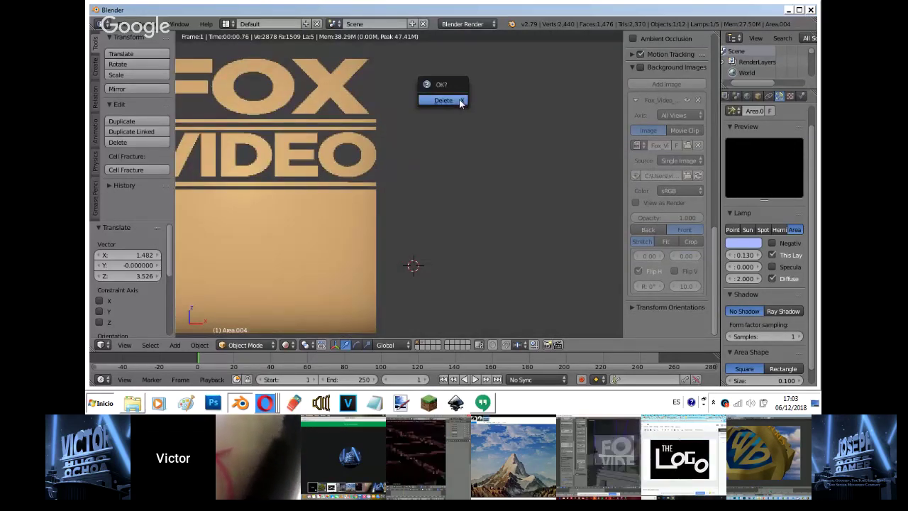
{"action": "left_click", "coordinate": [458, 99]}
{"action": "key", "text": "KP_0"}
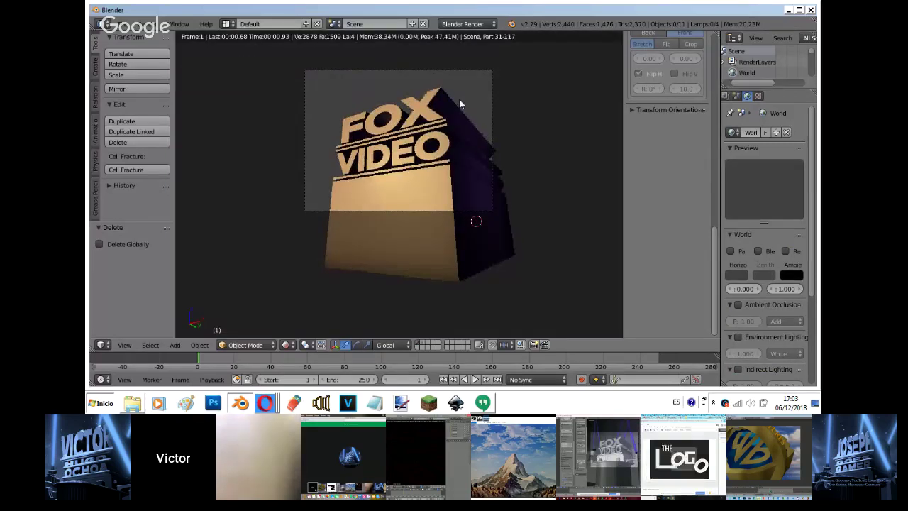
On the pedestal layer, duplicate the rear point lamp and place the copy -14.975 in Y and -2.839 in Z.
{"action": "left_click", "coordinate": [423, 342]}
{"action": "key", "text": "shift+z"}
{"action": "key", "text": "KP_3"}
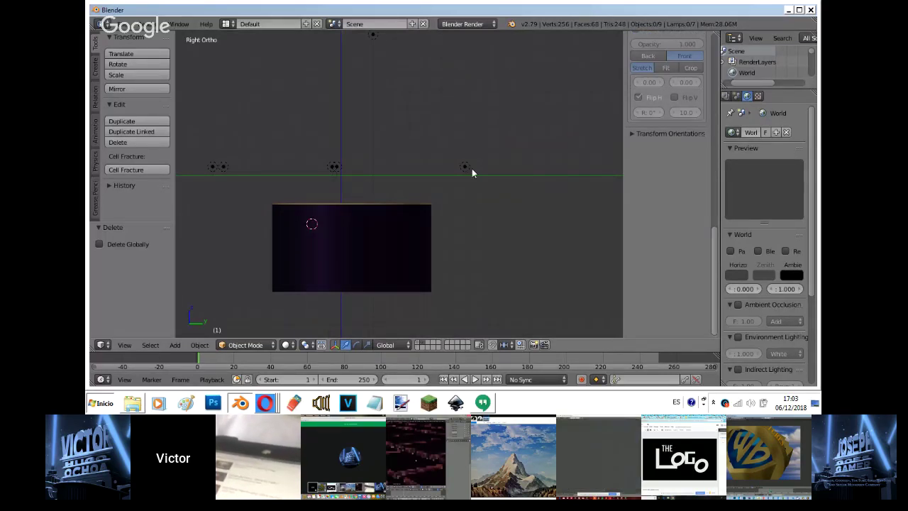
{"action": "right_click", "coordinate": [468, 168]}
{"action": "key", "text": "shift+d"}
{"action": "left_click", "coordinate": [236, 208]}
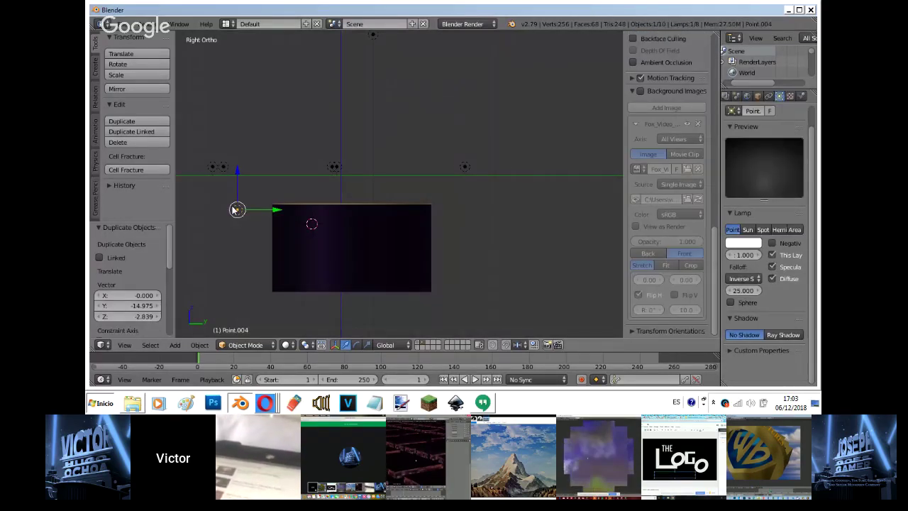
Move the duplicated point lamp 6.955 in X and 2.129 in Y in the top view and check it through the camera.
{"action": "key", "text": "KP_7"}
{"action": "key", "text": "g"}
{"action": "left_click", "coordinate": [337, 173]}
{"action": "key", "text": "KP_0"}
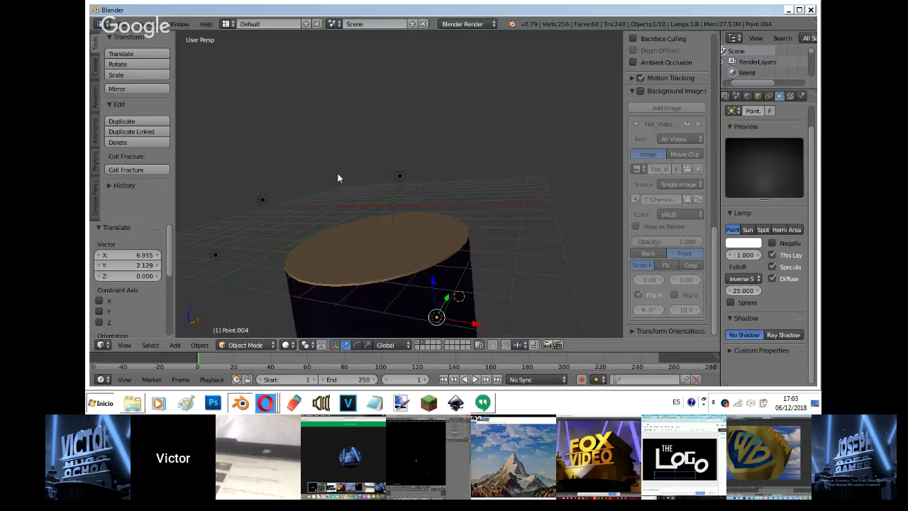
{"action": "key", "text": "KP_0"}
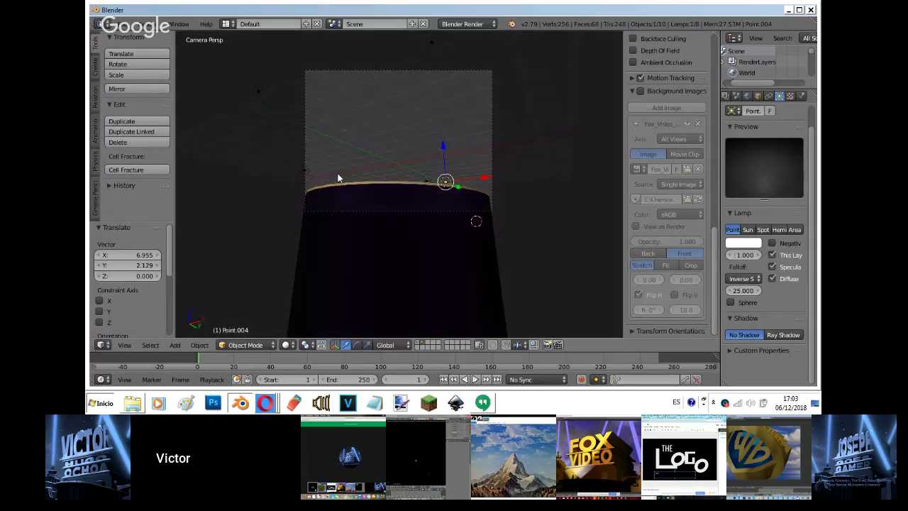
Shift the duplicated point lamp 0.606 in X, 0.806 in Y and -0.927 in Z while previewing the rendered camera view.
{"action": "key", "text": "g"}
{"action": "left_click", "coordinate": [377, 188]}
{"action": "key", "text": "shift+z"}
{"action": "key", "text": "g"}
{"action": "key", "text": "y"}
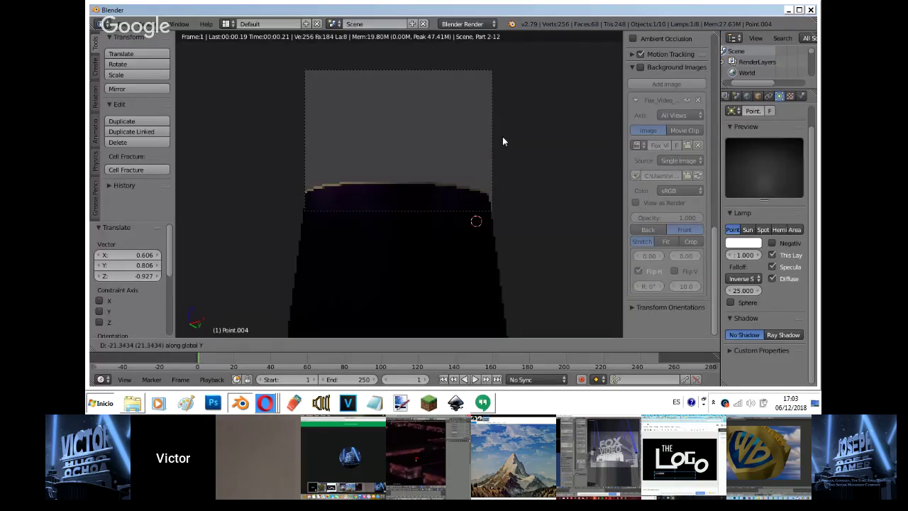
{"action": "left_click", "coordinate": [502, 141]}
{"action": "key", "text": "shift+z"}
{"action": "key", "text": "KP_7"}
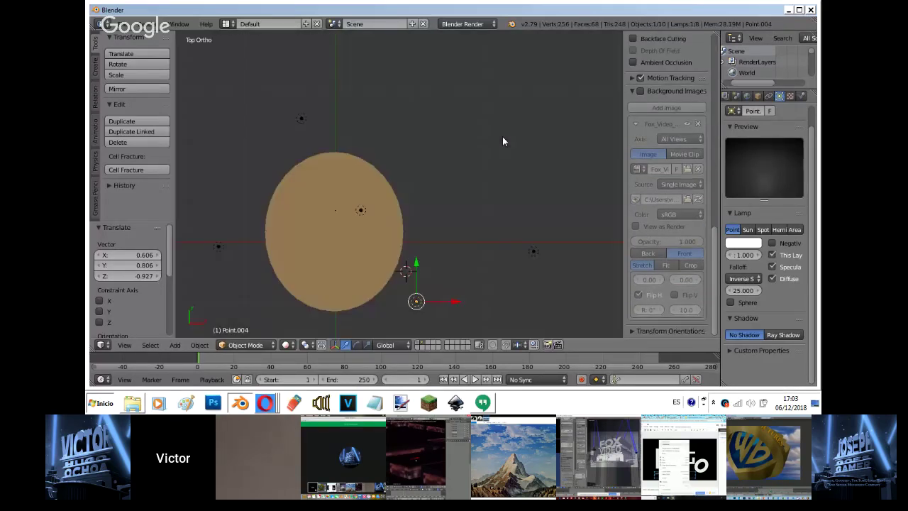
Refine the duplicated lamp's position by 0.236 in X, 0.218 in Y and -0.148 in Z, plus a further -1.411 along Y.
{"action": "key", "text": "g"}
{"action": "left_click", "coordinate": [492, 161]}
{"action": "key", "text": "shift+z"}
{"action": "key", "text": "KP_0"}
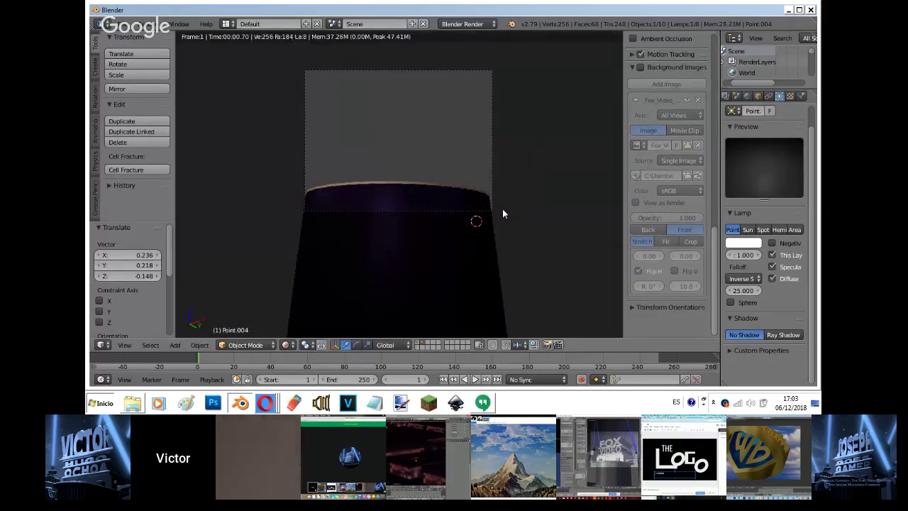
{"action": "key", "text": "g"}
{"action": "key", "text": "y"}
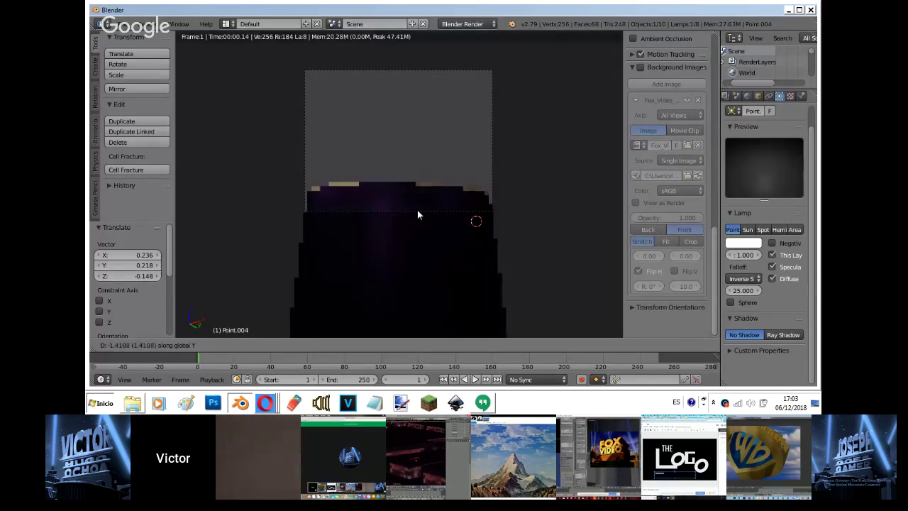
{"action": "left_click", "coordinate": [417, 210]}
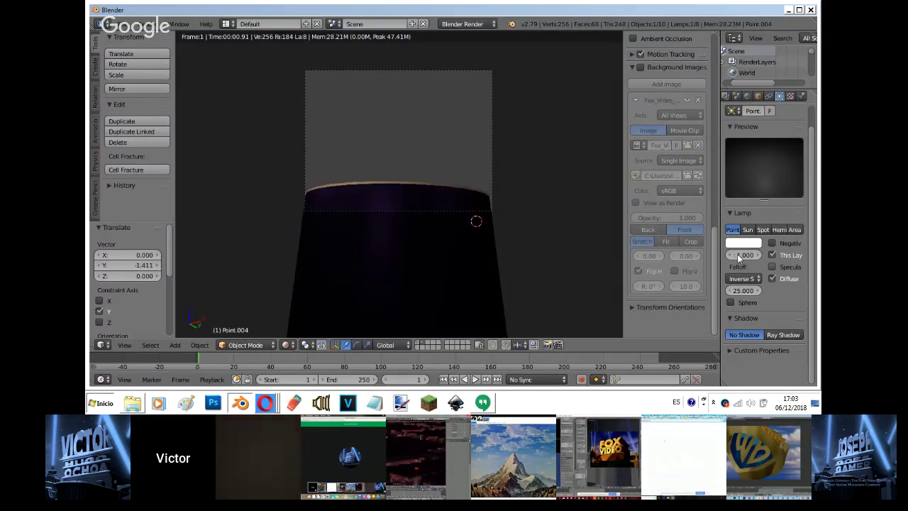
Turn off specular for the duplicated point lamp and set its energy to 0.990.
{"action": "left_click", "coordinate": [743, 255]}
{"action": "type", "text": "10"}
{"action": "key", "text": "Return"}
{"action": "left_click", "coordinate": [772, 267]}
{"action": "key", "text": "ctrl+z"}
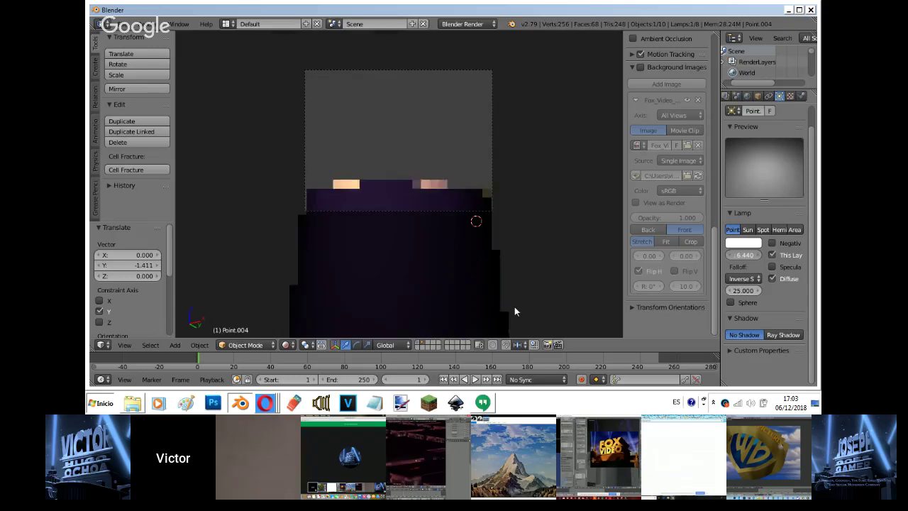
Move the duplicated point lamp 1.851 in X, 1.450 in Y and -0.567 in Z in front of the pedestal.
{"action": "key", "text": "g"}
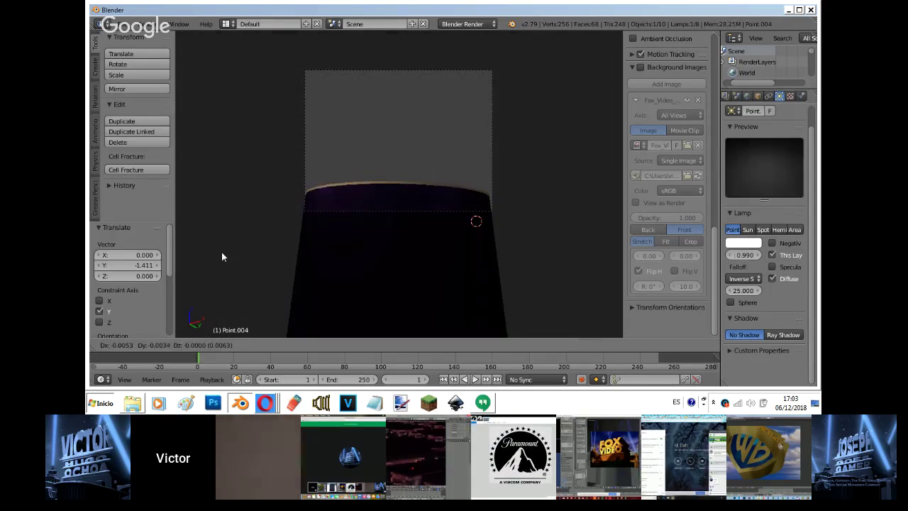
{"action": "left_click", "coordinate": [237, 224]}
{"action": "key", "text": "shift+z"}
{"action": "key", "text": "KP_7"}
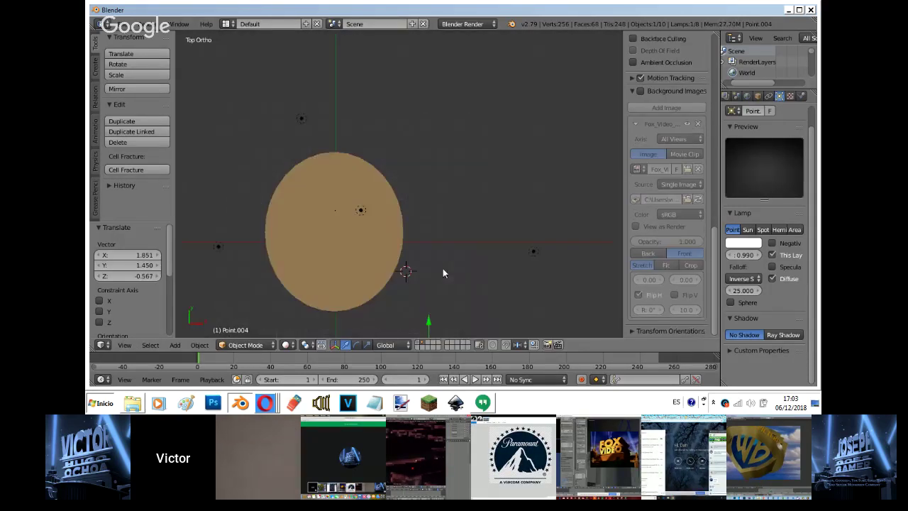
Raise the duplicated point lamp's energy to 1.170 while checking the pedestal in the rendered camera view.
{"action": "left_click", "coordinate": [757, 253]}
{"action": "left_click_drag", "start_coordinate": [757, 254], "coordinate": [763, 254]}
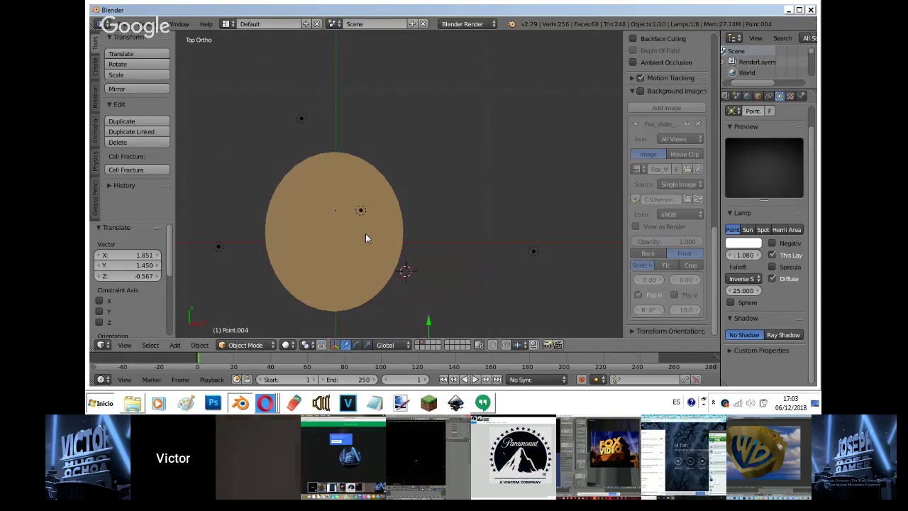
{"action": "middle_click_drag", "start_coordinate": [365, 233], "coordinate": [339, 224]}
{"action": "key", "text": "KP_0"}
{"action": "key", "text": "shift+z"}
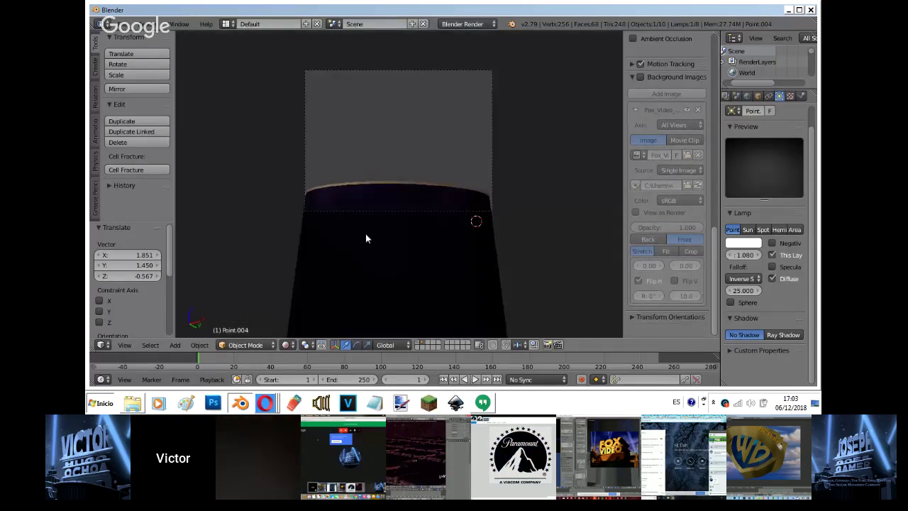
{"action": "left_click_drag", "start_coordinate": [735, 254], "coordinate": [760, 264]}
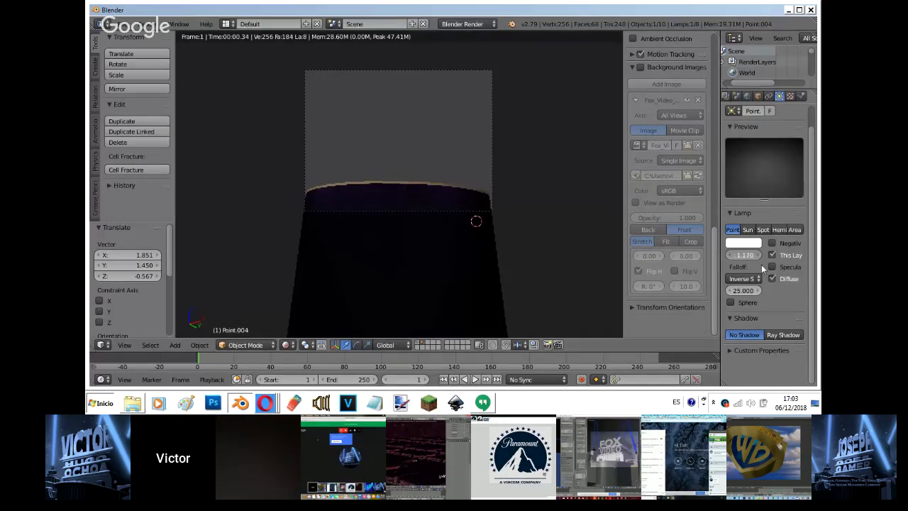
Duplicate the lamp around the pedestal, placing copies 0.639 X and 11.142 Y, about -14.3 X and -0.3 Y, and 2.768 X and -7.345 Y.
{"action": "key", "text": "shift+z"}
{"action": "key", "text": "KP_7"}
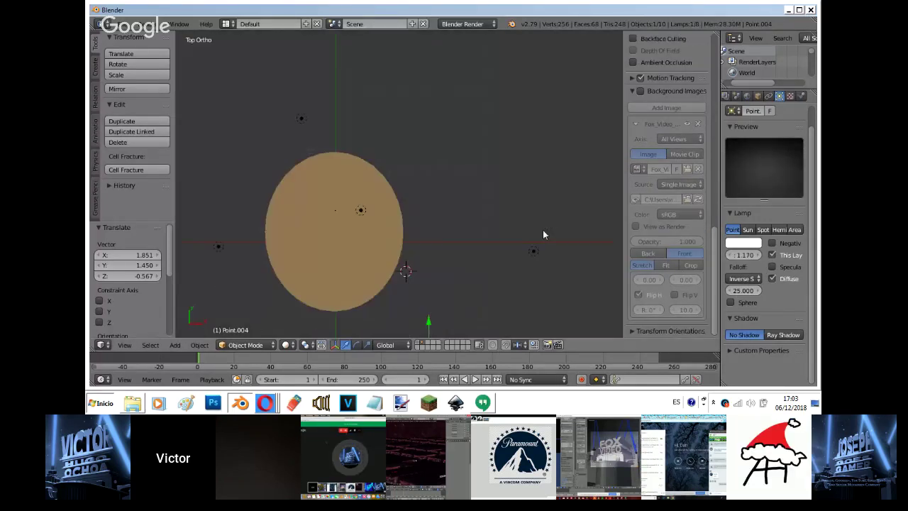
{"action": "key", "text": "shift+d"}
{"action": "left_click", "coordinate": [553, 65]}
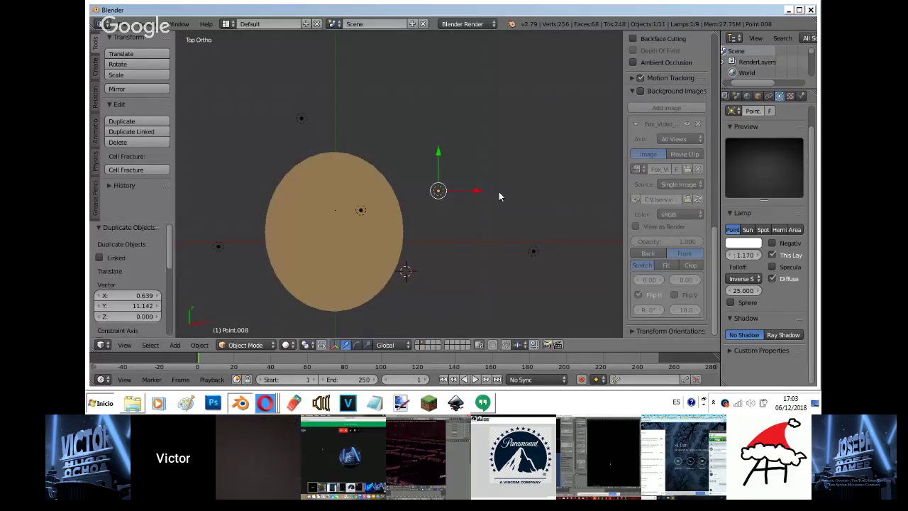
{"action": "key", "text": "shift+d"}
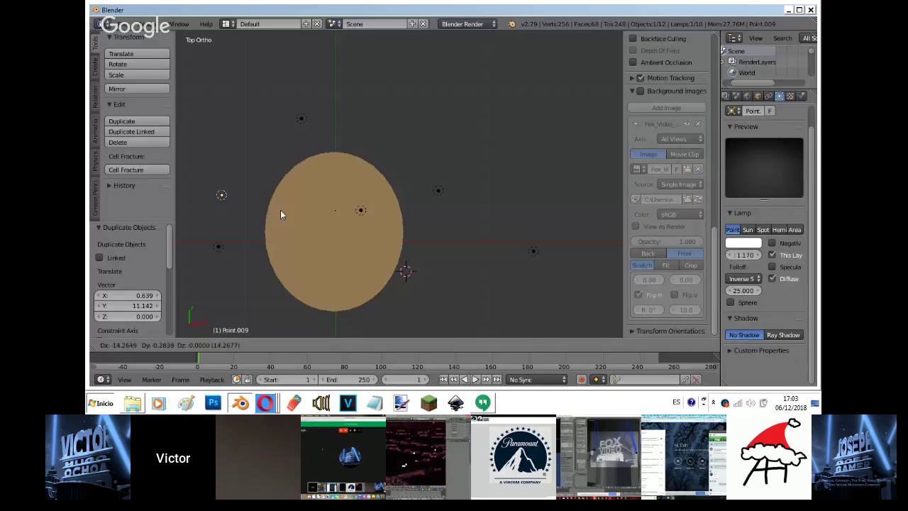
{"action": "left_click", "coordinate": [280, 214]}
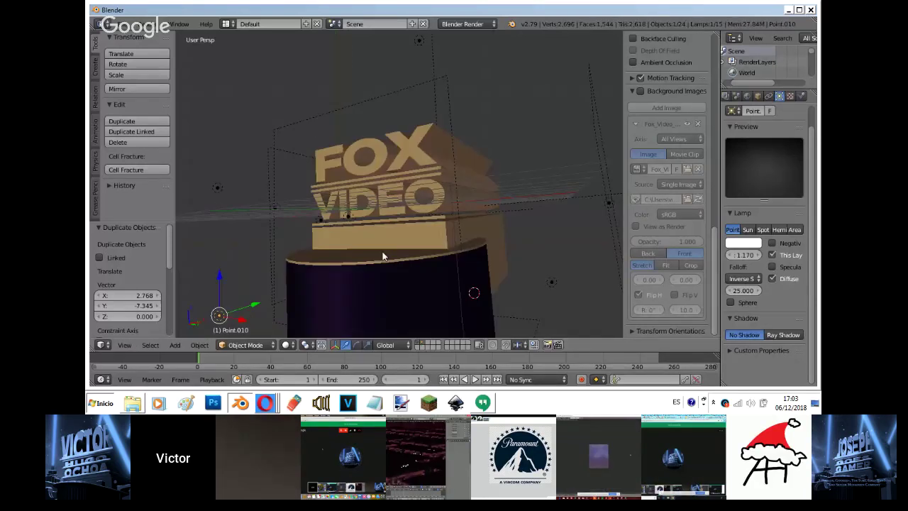
Examine the logo and pedestal together up close in the rendered camera view.
{"action": "key", "text": "KP_0"}
{"action": "key", "text": "shift+z"}
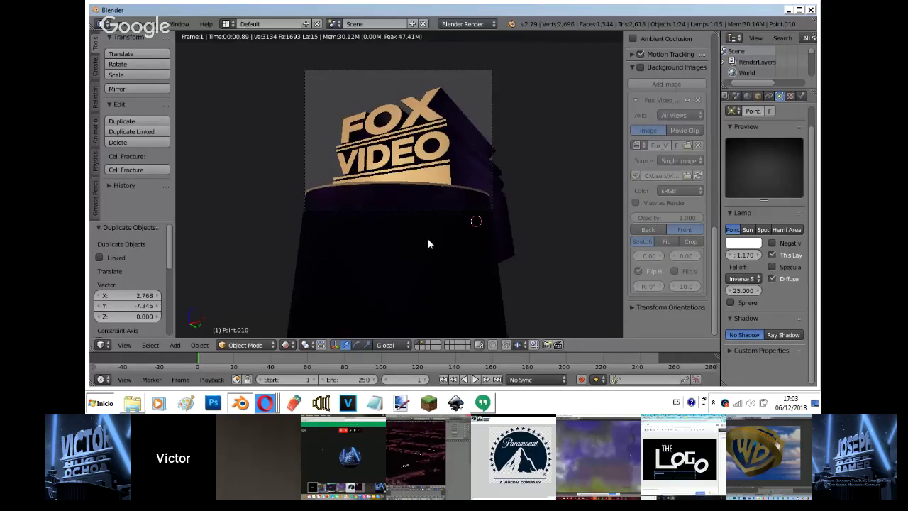
{"action": "scroll", "coordinate": [428, 243], "scroll_direction": "up", "scroll_amount": 3}
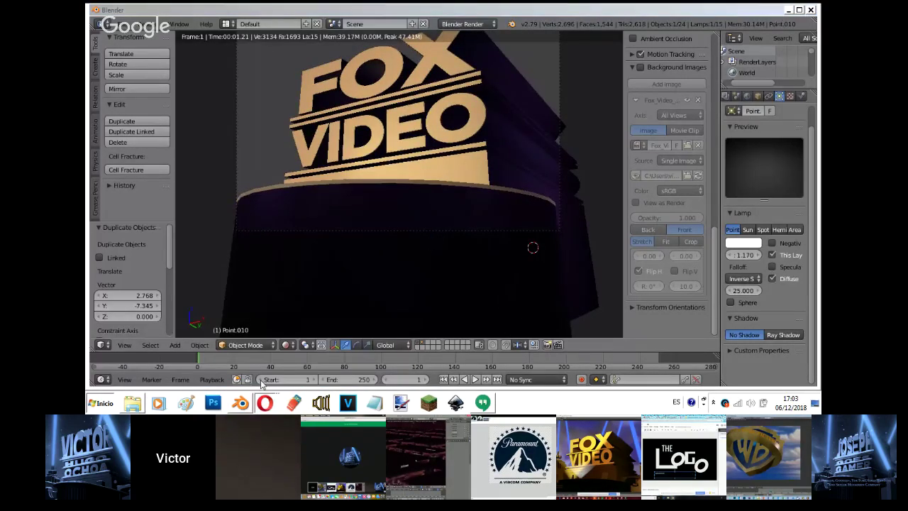
Switch to Opera, check the Hangouts group chat and bring up the YouTube live stream page.
{"action": "left_click", "coordinate": [270, 403]}
{"action": "left_click", "coordinate": [203, 9]}
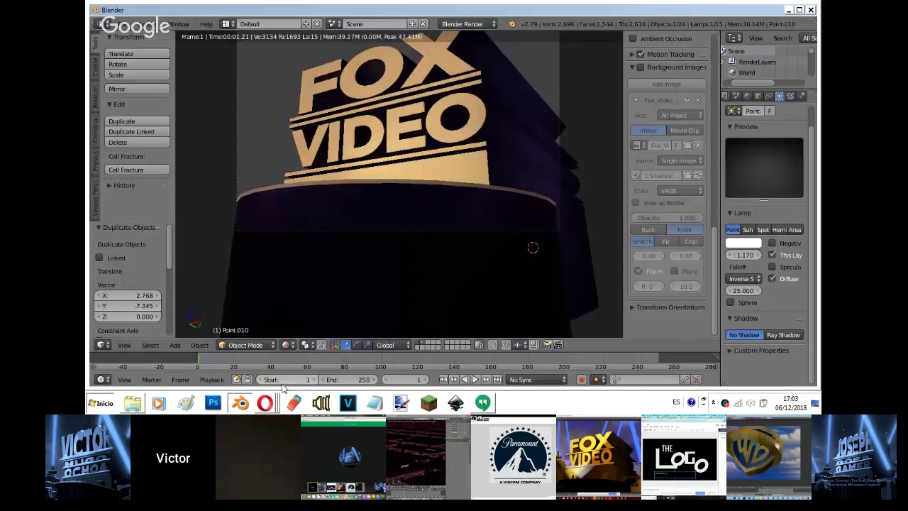
{"action": "mouse_move", "coordinate": [264, 402]}
{"action": "left_click", "coordinate": [263, 350]}
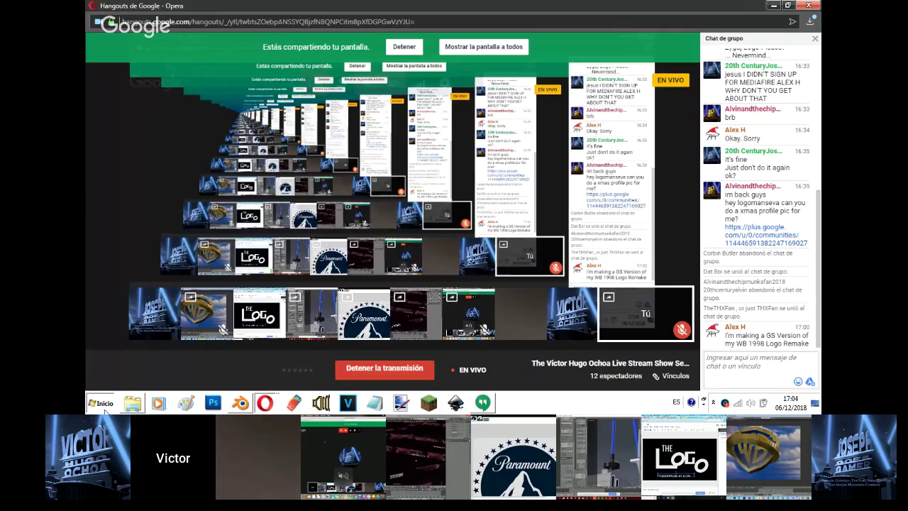
{"action": "left_click", "coordinate": [264, 403]}
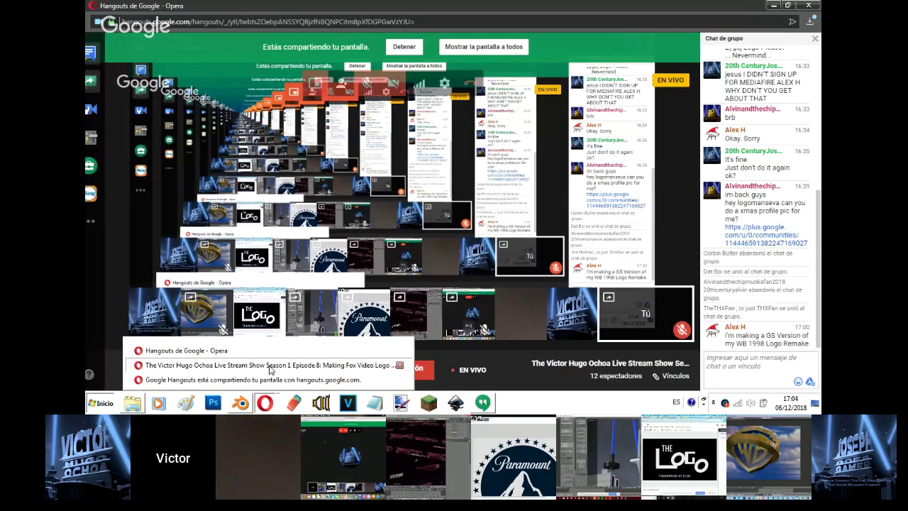
{"action": "left_click", "coordinate": [270, 365]}
Open the YouTube link shared in the live chat in a new tab and read the latest chat messages.
{"action": "right_click", "coordinate": [603, 217]}
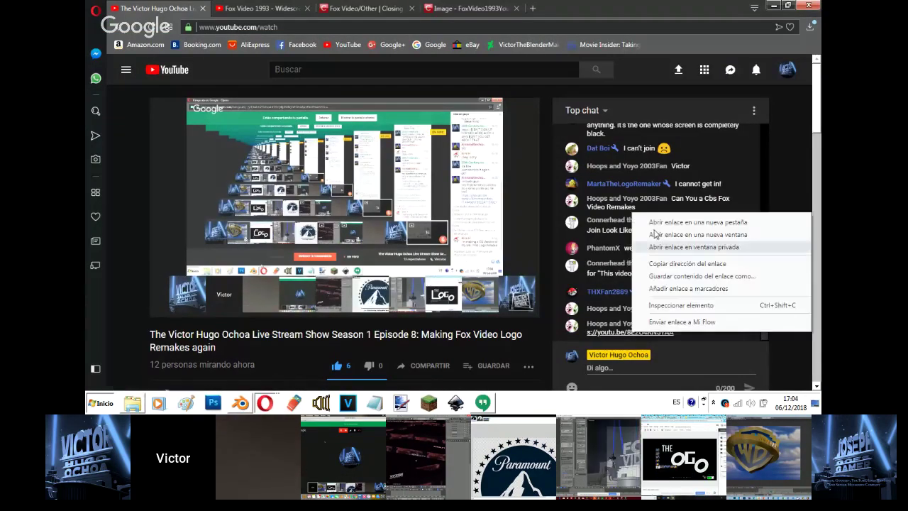
{"action": "left_click", "coordinate": [654, 217]}
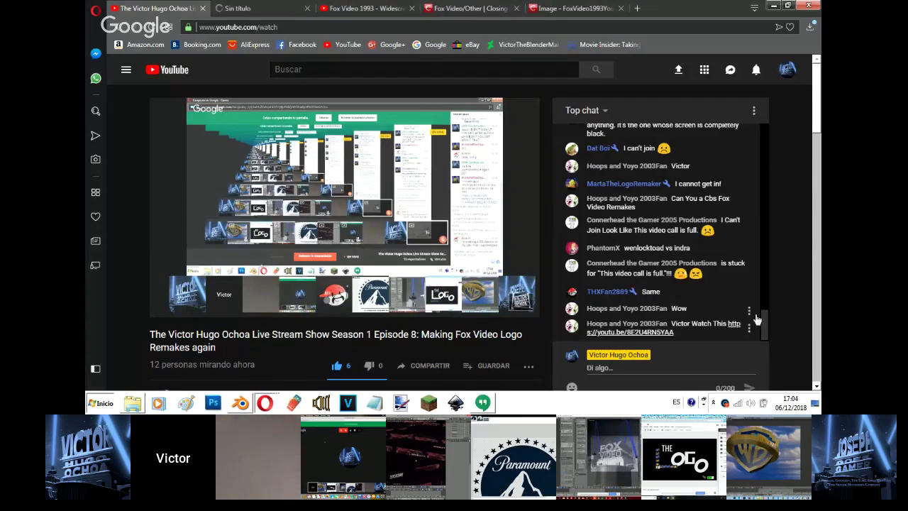
{"action": "scroll", "coordinate": [765, 310], "scroll_direction": "up", "scroll_amount": 1}
{"action": "left_click_drag", "start_coordinate": [768, 305], "coordinate": [761, 321]}
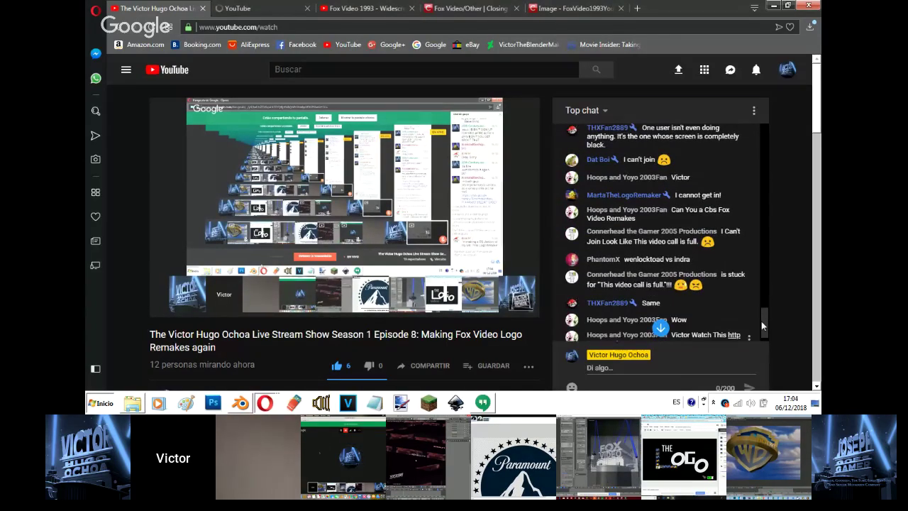
{"action": "scroll", "coordinate": [763, 325], "scroll_direction": "down", "scroll_amount": 1}
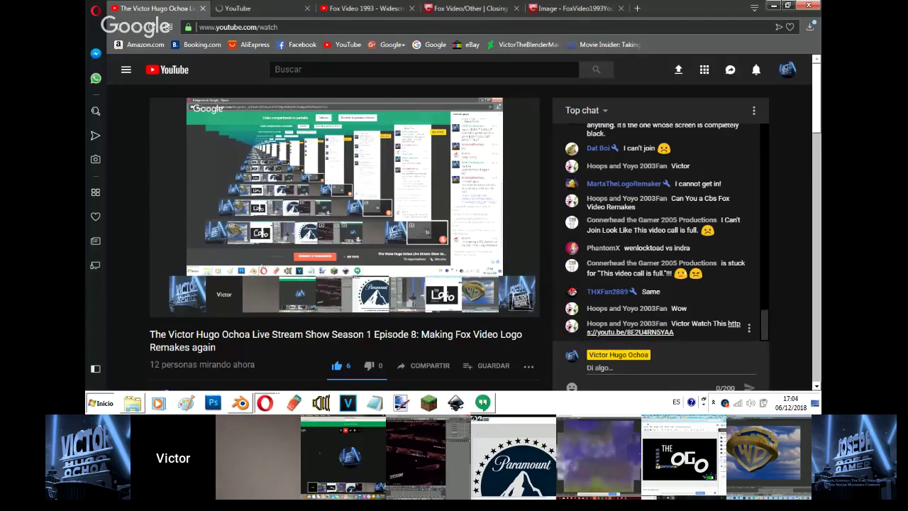
Like the Sonic21 Logo (2018) video and expand its full description.
{"action": "left_click", "coordinate": [259, 7]}
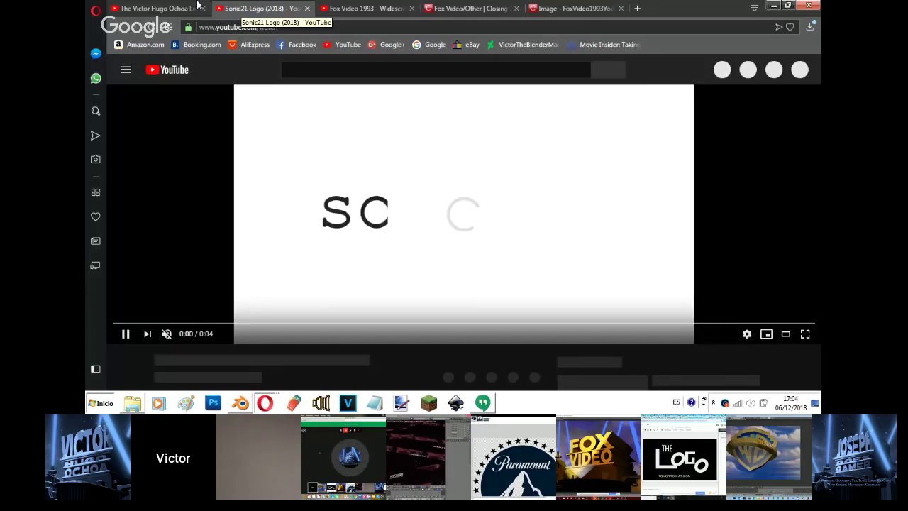
{"action": "left_click", "coordinate": [196, 5]}
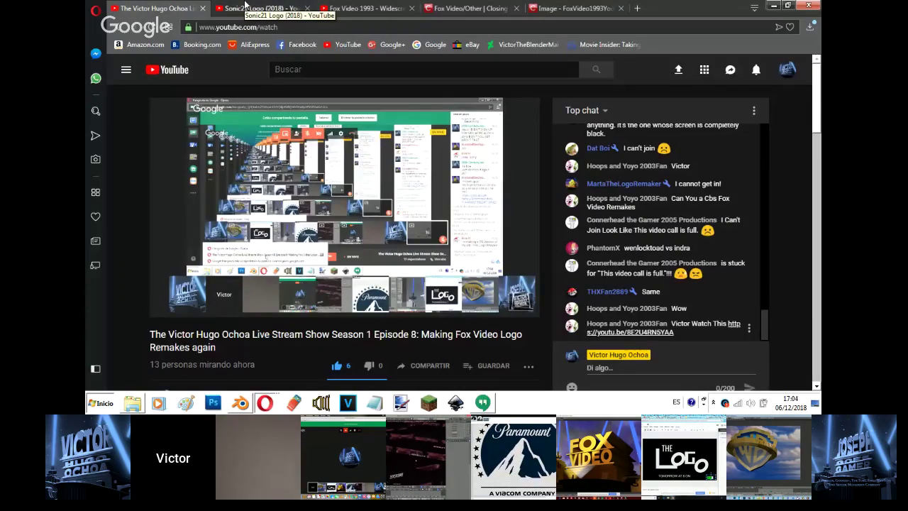
{"action": "left_click", "coordinate": [243, 7]}
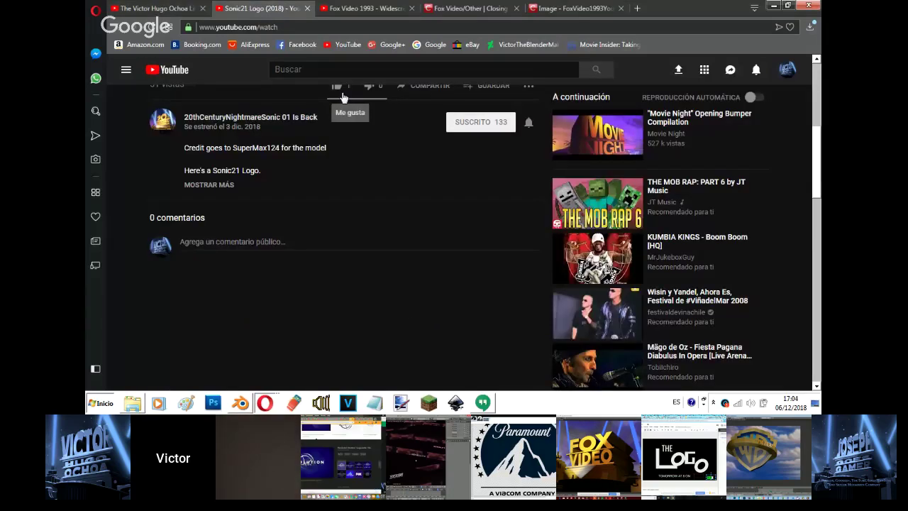
{"action": "left_click", "coordinate": [341, 94]}
{"action": "left_click", "coordinate": [208, 184]}
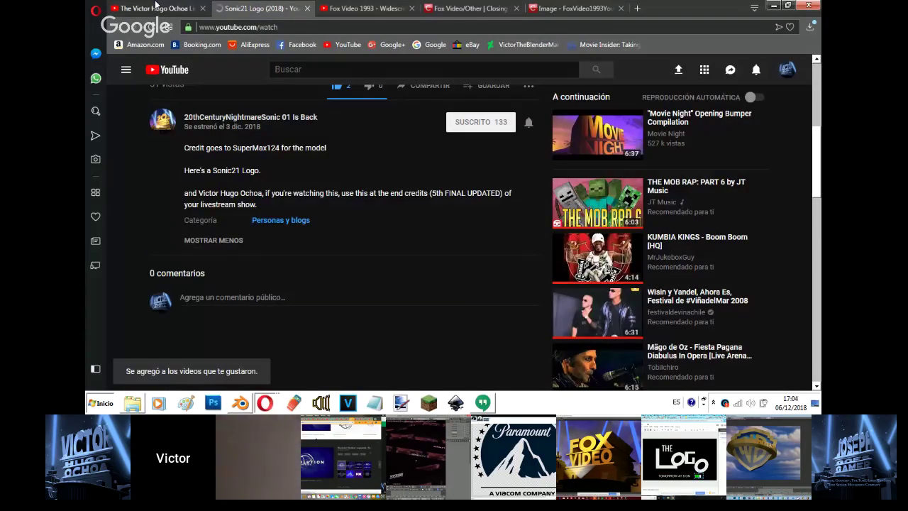
Return to the live stream page, check the Hangouts group chat and switch to Blender.
{"action": "left_click", "coordinate": [157, 7]}
{"action": "left_click", "coordinate": [264, 402]}
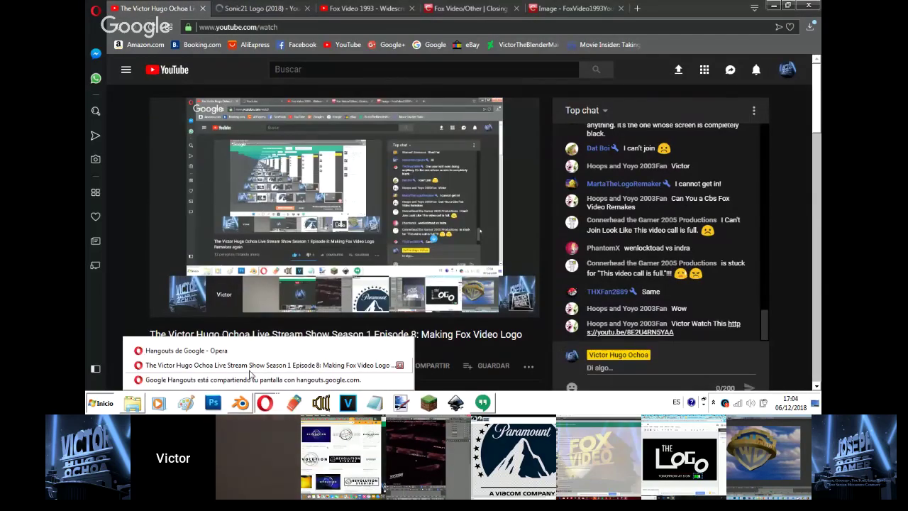
{"action": "left_click", "coordinate": [227, 350]}
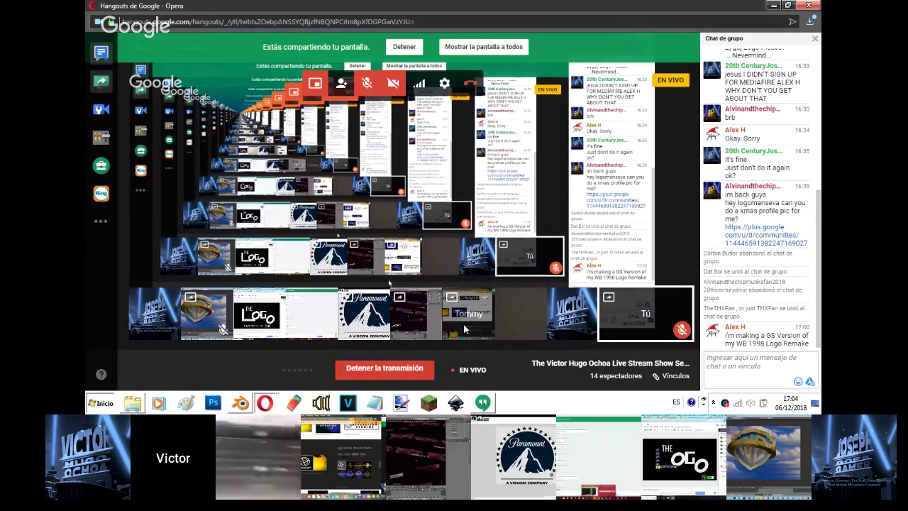
{"action": "left_click", "coordinate": [241, 404]}
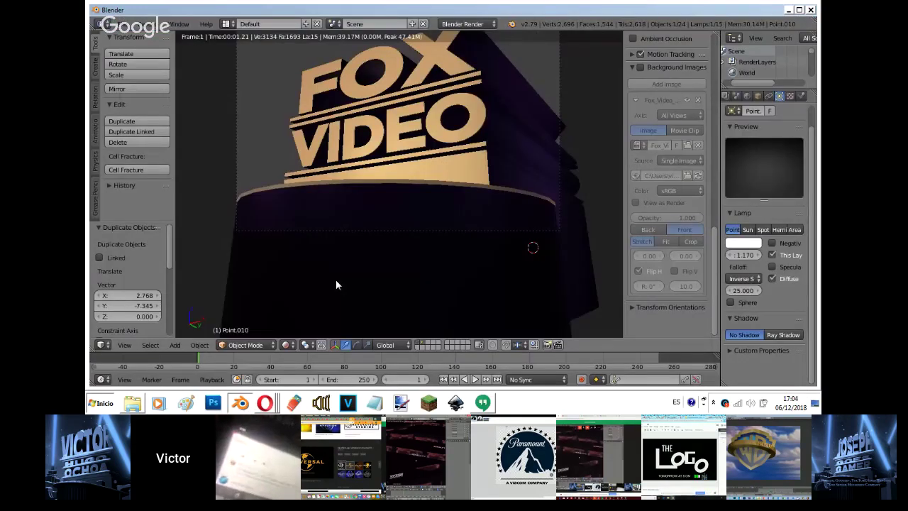
Leave rendered shading, show the background reference image in the camera view and turn off its horizontal flip.
{"action": "scroll", "coordinate": [371, 284], "scroll_direction": "down", "scroll_amount": 2}
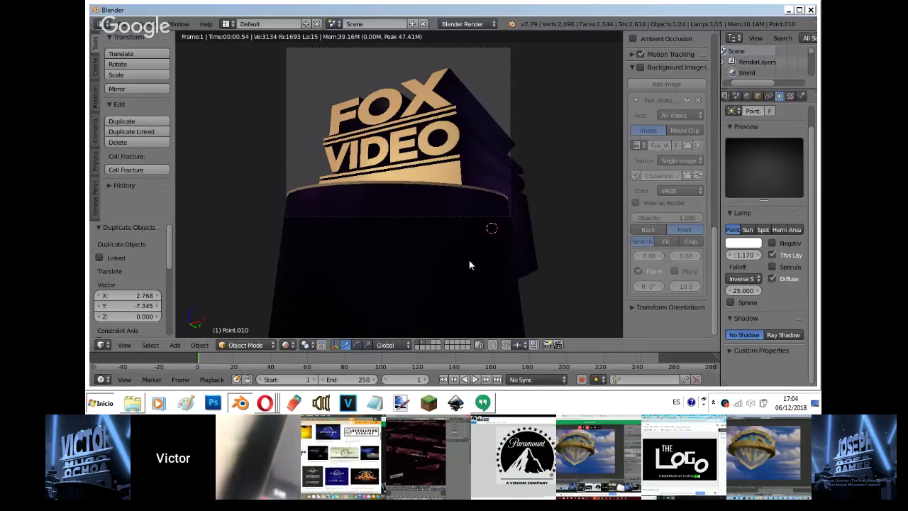
{"action": "key", "text": "shift+z"}
{"action": "left_click", "coordinate": [638, 91]}
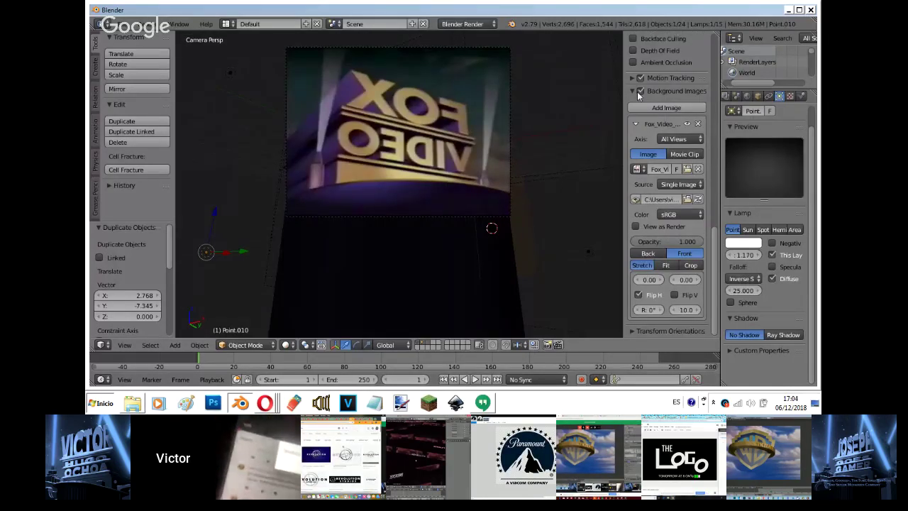
{"action": "left_click", "coordinate": [643, 294]}
{"action": "left_click", "coordinate": [643, 294]}
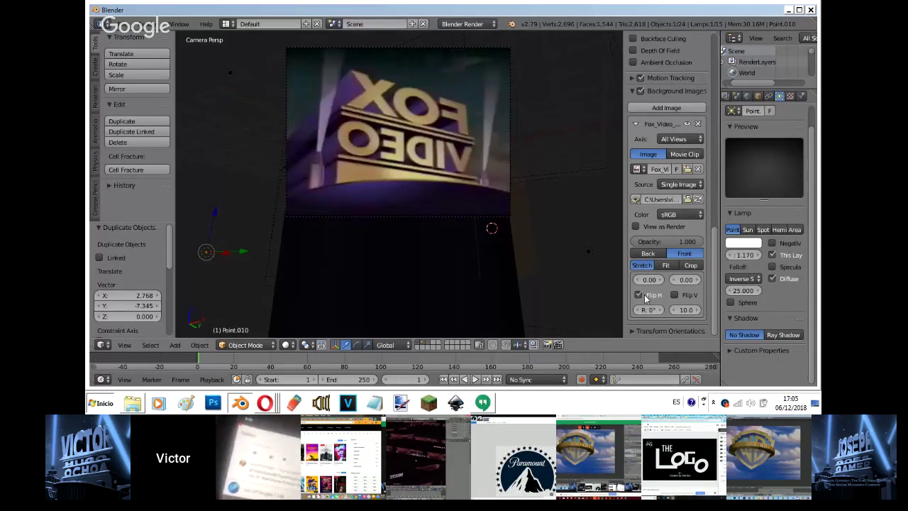
{"action": "left_click", "coordinate": [644, 294]}
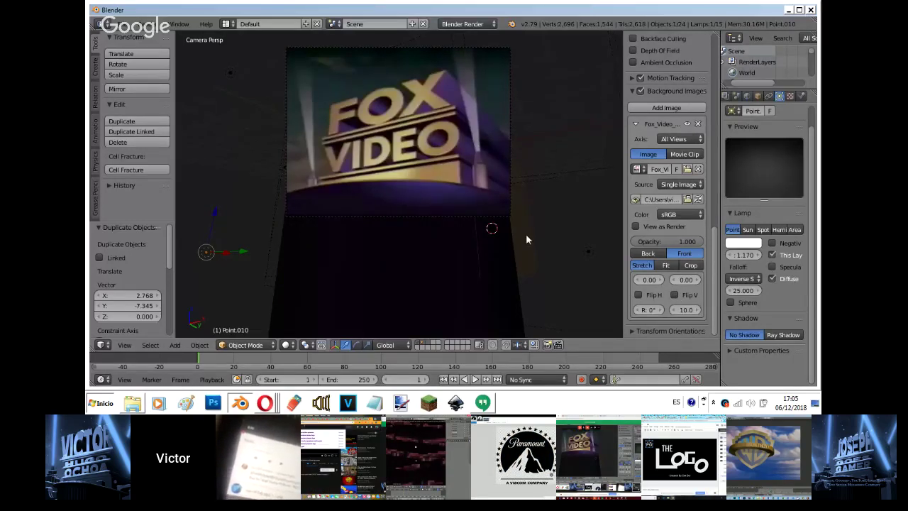
Set the background reference image's opacity to 0.500 and return to the camera view.
{"action": "key", "text": "KP_7"}
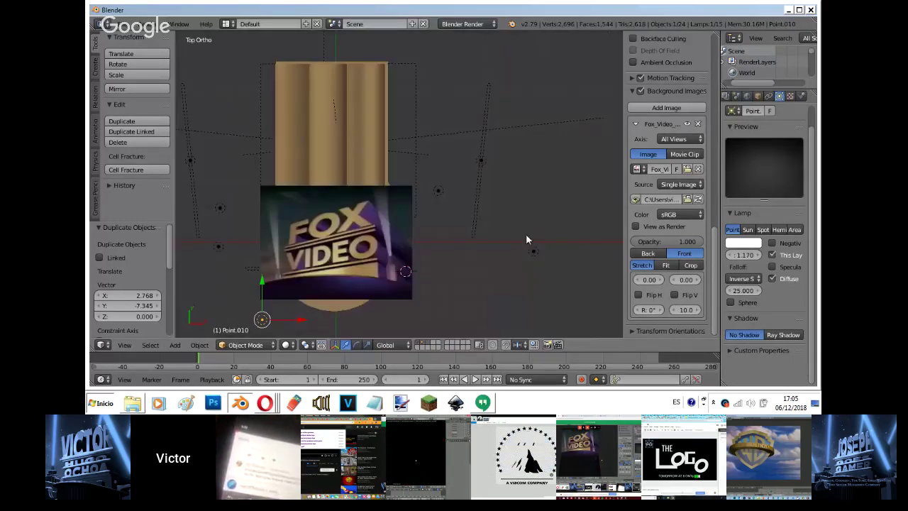
{"action": "mouse_move", "coordinate": [622, 214]}
{"action": "left_mouse_down"}
{"action": "mouse_move", "coordinate": [550, 241]}
{"action": "mouse_move", "coordinate": [625, 232]}
{"action": "left_mouse_up"}
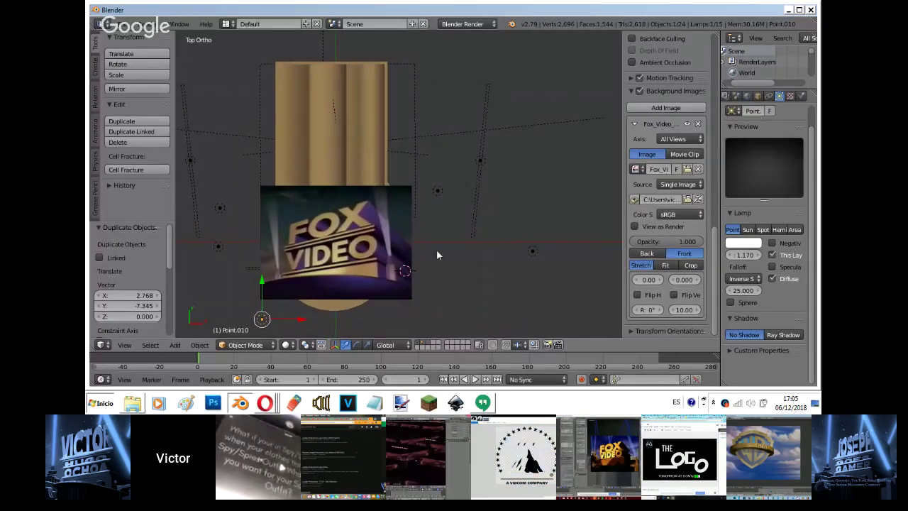
{"action": "key", "text": "KP_0"}
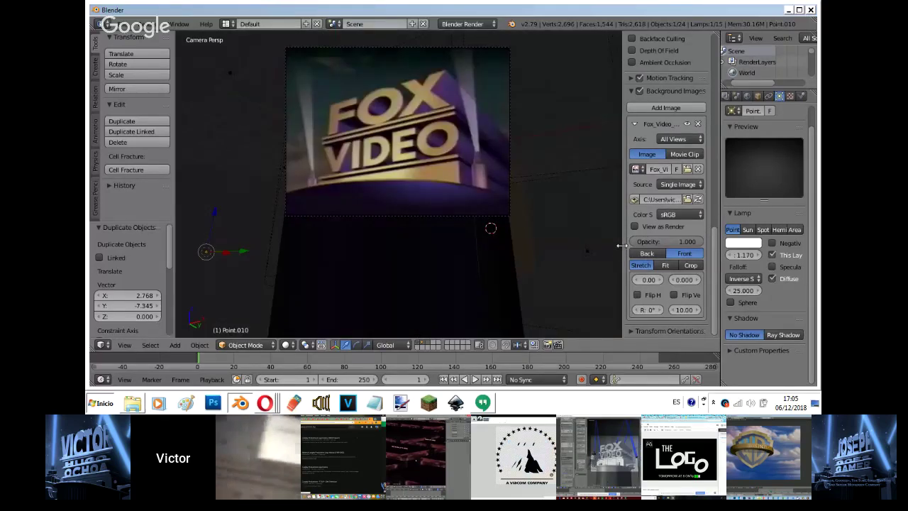
{"action": "left_click_drag", "start_coordinate": [621, 245], "coordinate": [622, 256]}
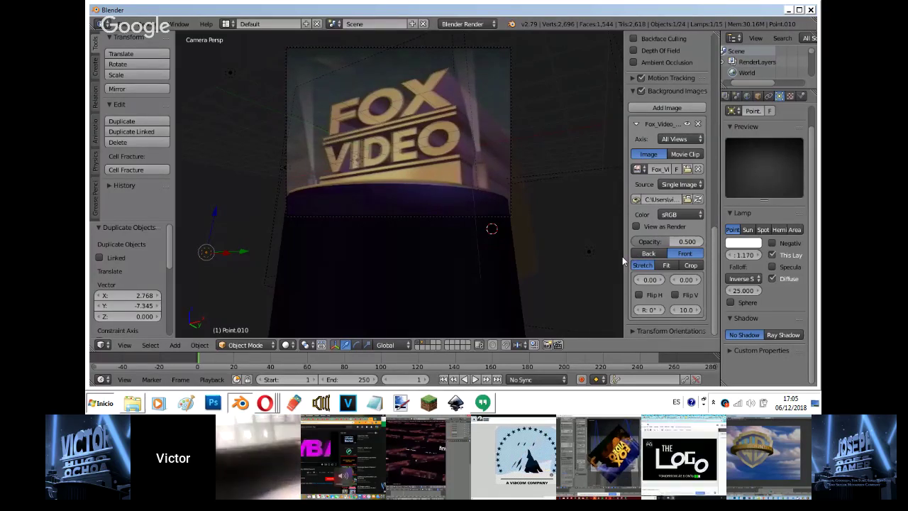
Switch to the Hangouts window in Opera, check the group chat and return to Blender.
{"action": "mouse_move", "coordinate": [278, 401]}
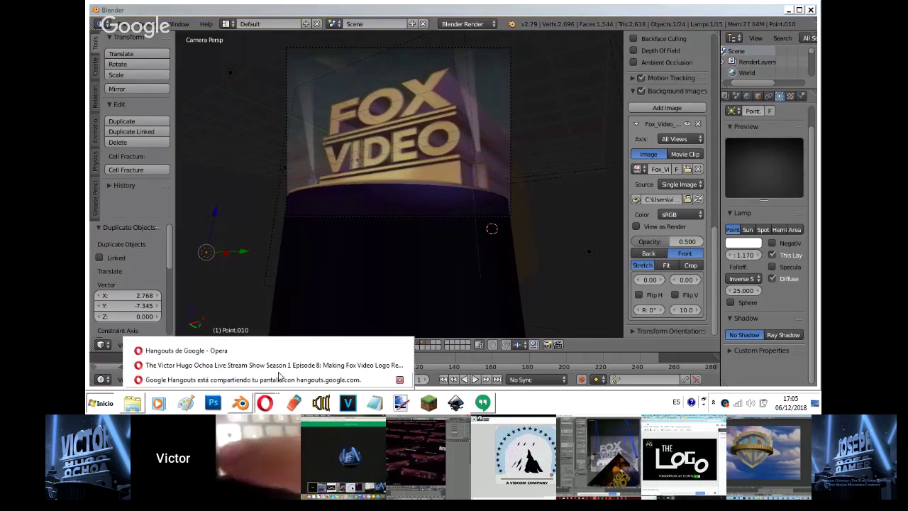
{"action": "left_click", "coordinate": [277, 347]}
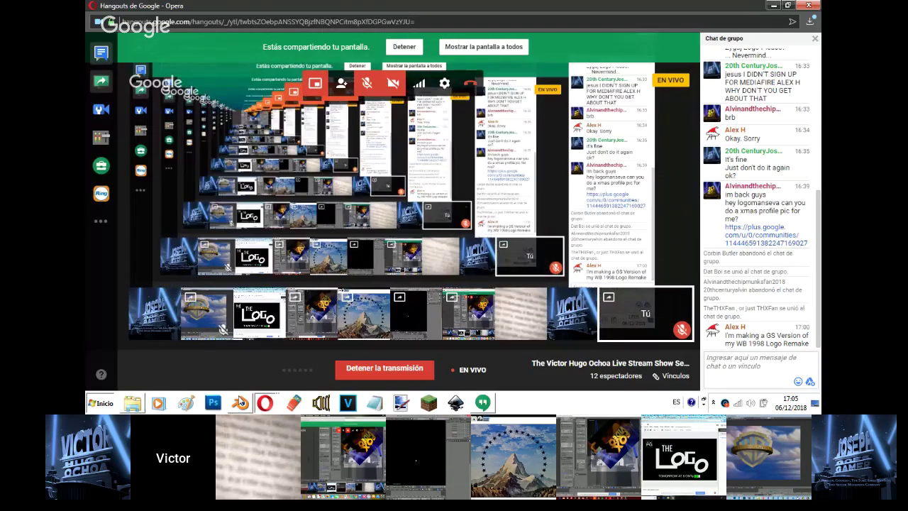
{"action": "left_click", "coordinate": [240, 403]}
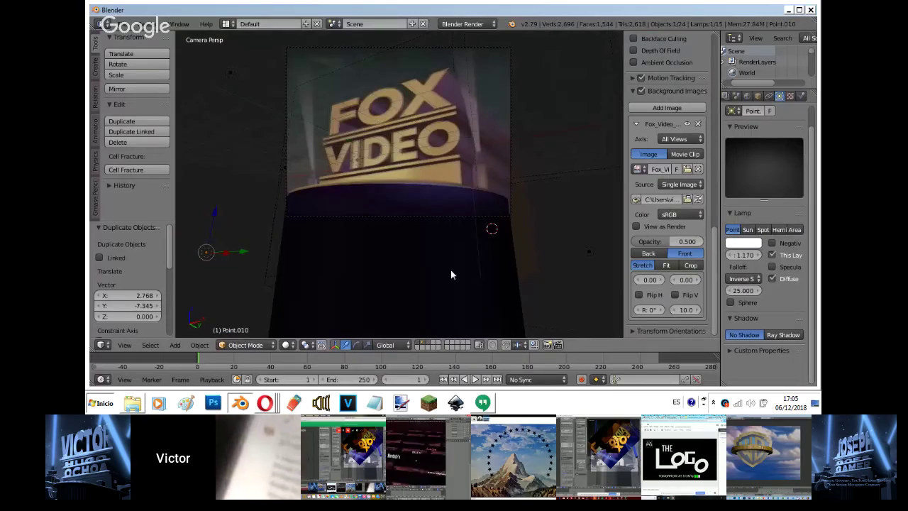
Add a cylinder near the pedestal from the top view, scale it to 0.423 and move it -0.513 along Y.
{"action": "key", "text": "KP_7"}
{"action": "scroll", "coordinate": [451, 270], "scroll_direction": "up", "scroll_amount": 2}
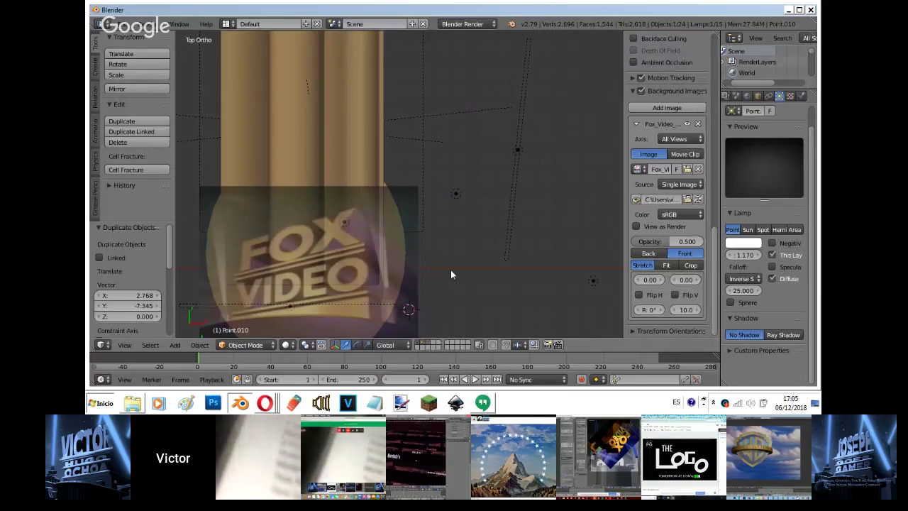
{"action": "scroll", "coordinate": [451, 269], "scroll_direction": "up", "scroll_amount": 1}
{"action": "middle_click_drag", "start_coordinate": [450, 269], "coordinate": [488, 195], "text": "shift"}
{"action": "key", "text": "shift+a"}
{"action": "mouse_move", "coordinate": [419, 121]}
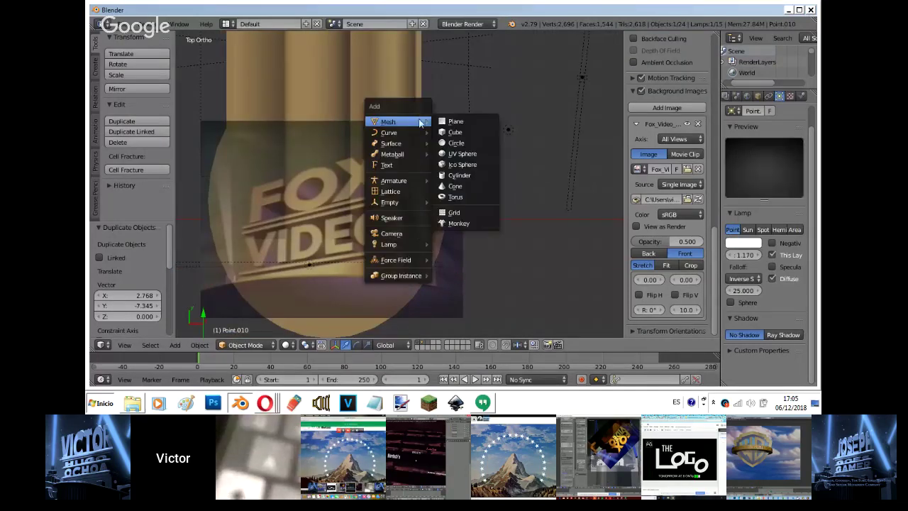
{"action": "left_click", "coordinate": [464, 175]}
{"action": "key", "text": "s"}
{"action": "left_click", "coordinate": [452, 227]}
{"action": "key", "text": "g"}
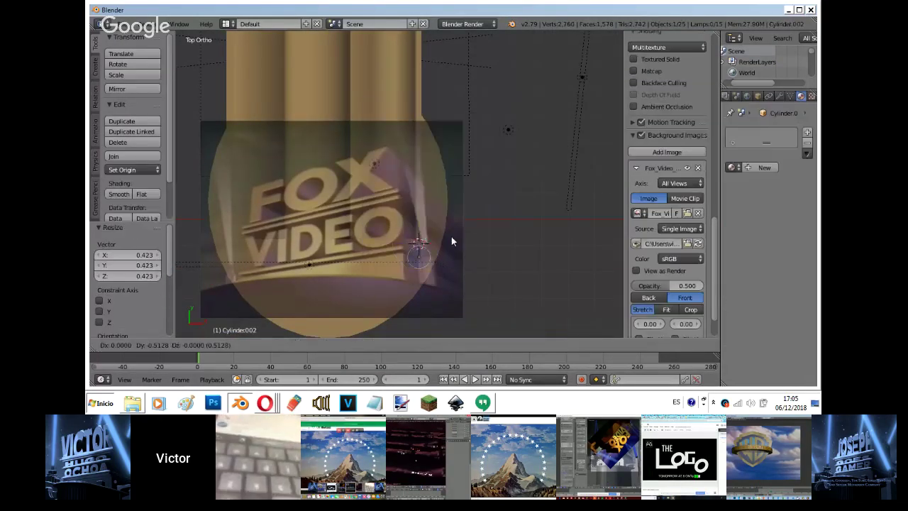
{"action": "left_click", "coordinate": [452, 240]}
Move the cylinder -3.105 along Y, then about -0.390 X, -0.134 Y and -0.265 Z in the camera view.
{"action": "middle_click_drag", "start_coordinate": [451, 241], "coordinate": [452, 238]}
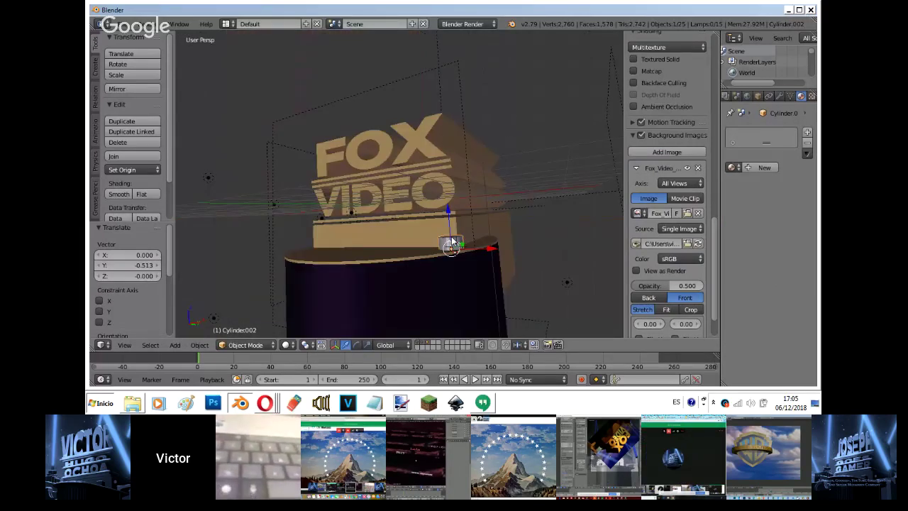
{"action": "key", "text": "KP_0"}
{"action": "key", "text": "g"}
{"action": "left_click", "coordinate": [511, 188]}
{"action": "key", "text": "g"}
{"action": "key", "text": "y"}
{"action": "left_click", "coordinate": [467, 191]}
{"action": "key", "text": "g"}
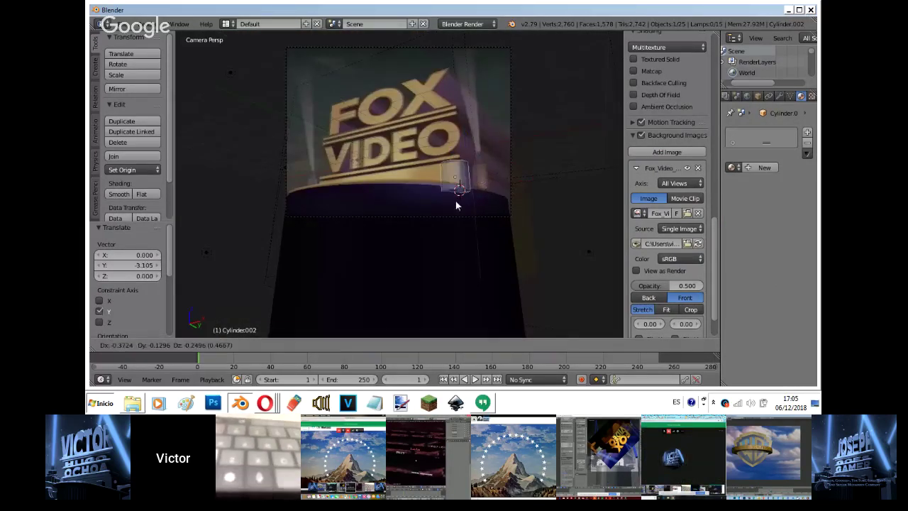
{"action": "left_click", "coordinate": [455, 202]}
Select everything on the pedestal's layer, enlarge it slightly and nudge it by about 0.233 X, 0.141 Y and 0.021 Z to match the reference.
{"action": "right_click", "coordinate": [425, 200], "text": "shift"}
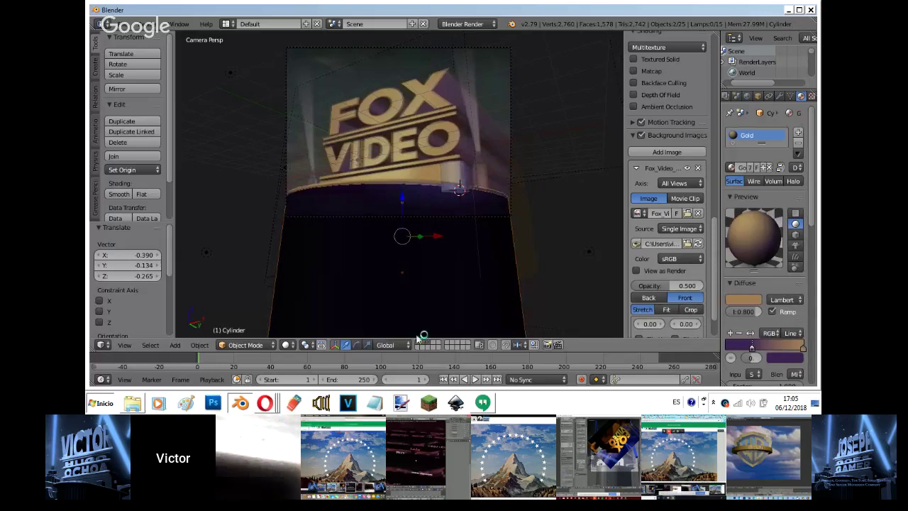
{"action": "key", "text": "a"}
{"action": "key", "text": "a"}
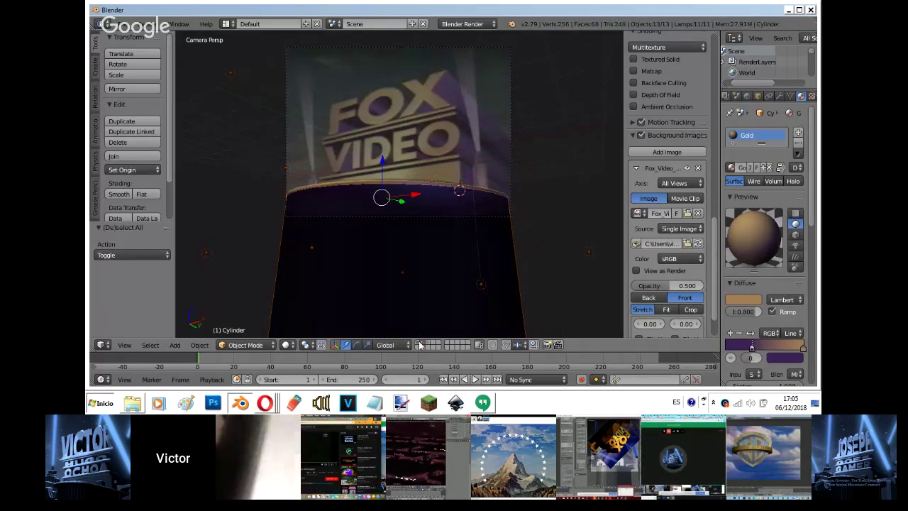
{"action": "left_click", "coordinate": [419, 343], "text": "shift"}
{"action": "key", "text": "s"}
{"action": "left_click", "coordinate": [510, 223]}
{"action": "key", "text": "g"}
{"action": "left_click", "coordinate": [508, 224]}
{"action": "key", "text": "g"}
{"action": "left_click", "coordinate": [498, 227]}
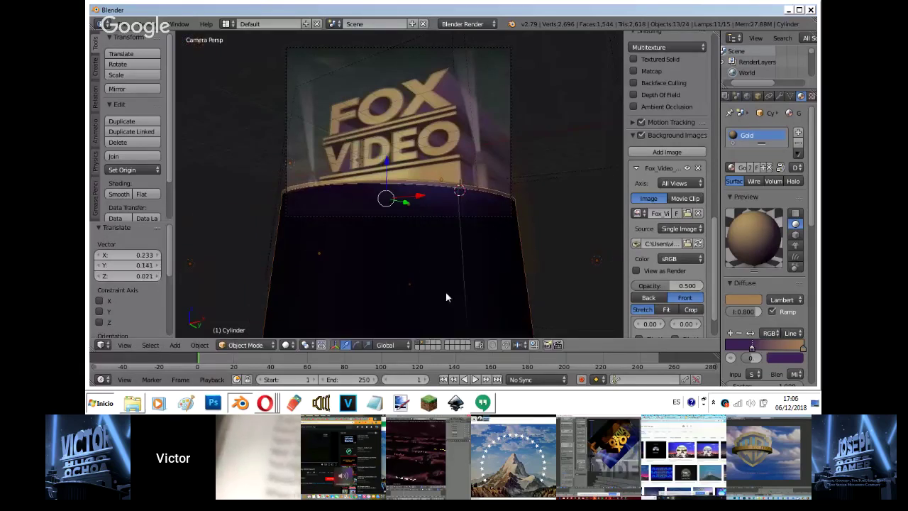
Show the small cylinder's layer again and move the cylinder over the searchlight base beside the logo in the reference.
{"action": "left_click", "coordinate": [428, 342], "text": "shift"}
{"action": "right_click", "coordinate": [468, 182]}
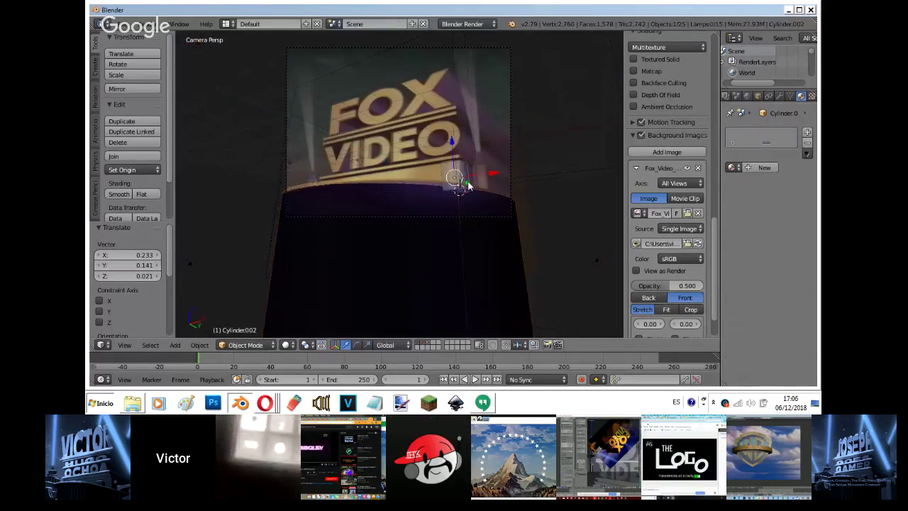
{"action": "key", "text": "g"}
{"action": "left_click", "coordinate": [538, 198]}
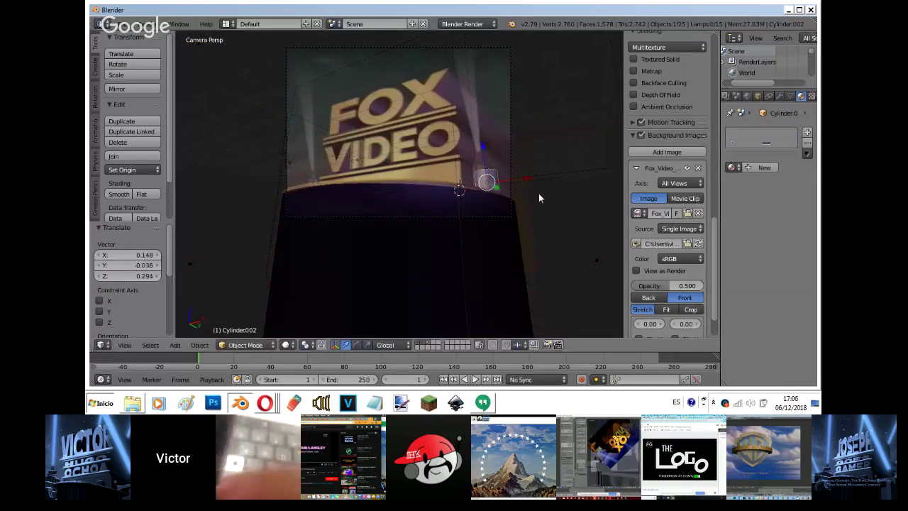
{"action": "key", "text": "g"}
{"action": "left_click", "coordinate": [521, 195]}
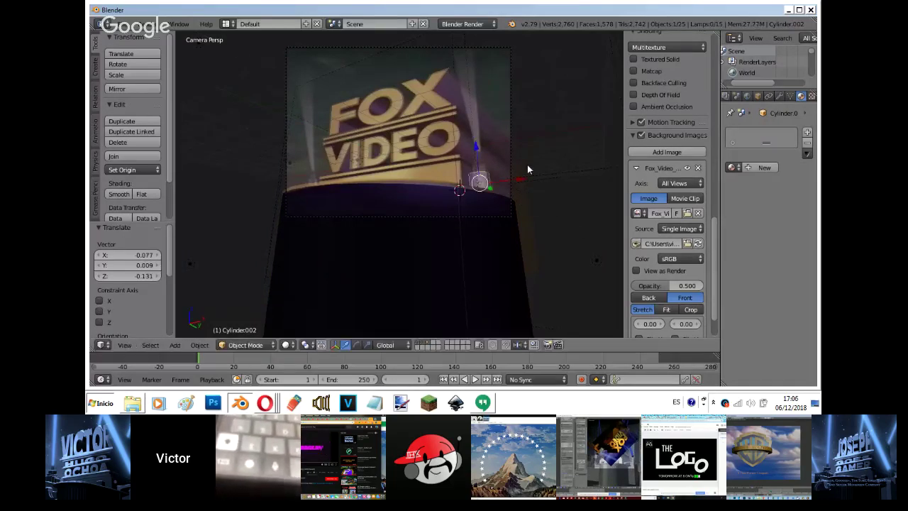
Stretch the cylinder by 1.849 along Z, shift it 0.080 X and 0.051 Y, and lengthen it further to fit the searchlight base.
{"action": "key", "text": "s"}
{"action": "left_click", "coordinate": [533, 100]}
{"action": "scroll", "coordinate": [532, 100], "scroll_direction": "up", "scroll_amount": 5}
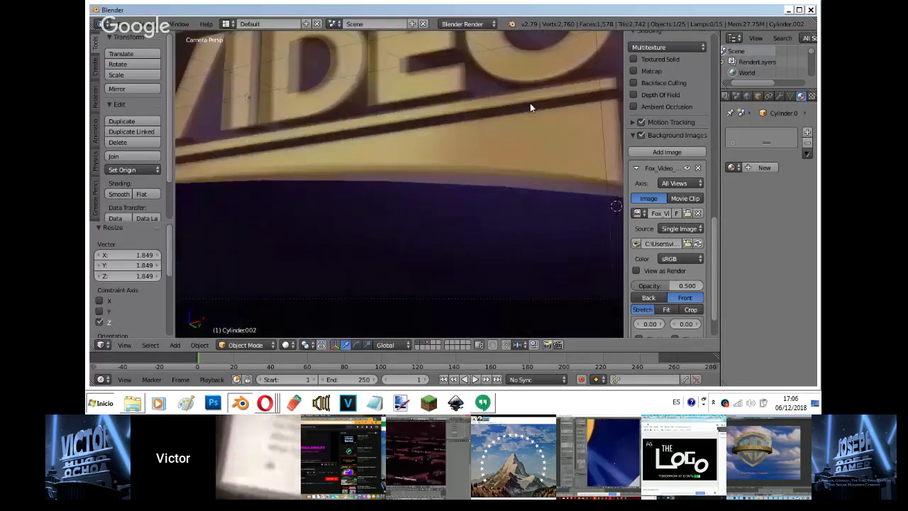
{"action": "scroll", "coordinate": [529, 103], "scroll_direction": "down", "scroll_amount": 4}
{"action": "key", "text": "g"}
{"action": "left_click", "coordinate": [417, 182]}
{"action": "key", "text": "s"}
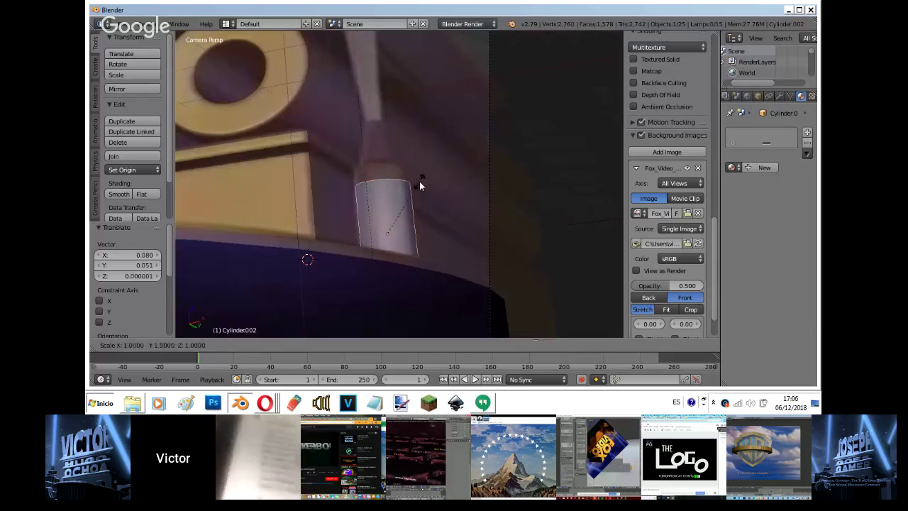
{"action": "left_click", "coordinate": [418, 158]}
Extrude the cylinder's top face by 0.064 along Z and scale it slightly inward.
{"action": "key", "text": "Tab"}
{"action": "key", "text": "a"}
{"action": "key", "text": "z"}
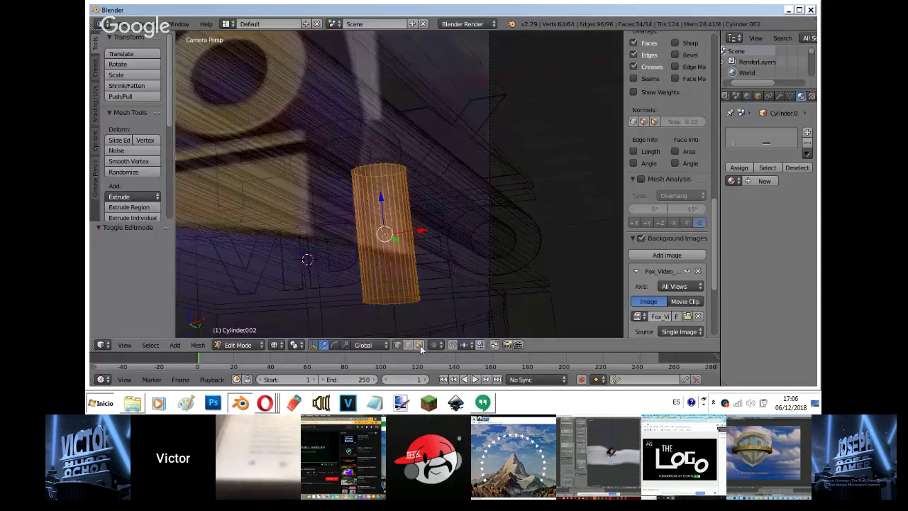
{"action": "key", "text": "z"}
{"action": "right_click", "coordinate": [383, 169]}
{"action": "key", "text": "e"}
{"action": "left_click", "coordinate": [453, 169]}
{"action": "key", "text": "s"}
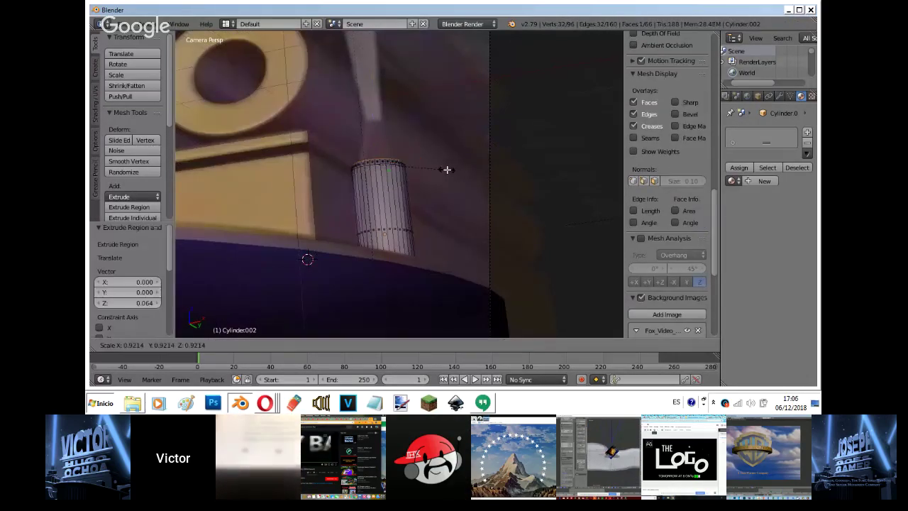
{"action": "left_click", "coordinate": [441, 171]}
Extrude the top face another 0.419 along Z and shrink it into a narrow taper, finishing the mesh edit.
{"action": "key", "text": "e"}
{"action": "left_click", "coordinate": [432, 134]}
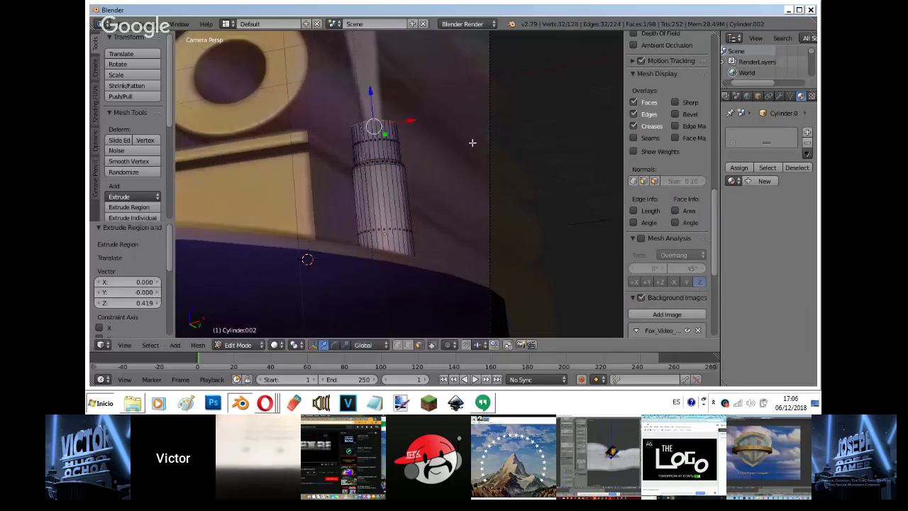
{"action": "key", "text": "s"}
{"action": "left_click", "coordinate": [400, 133]}
{"action": "key", "text": "Tab"}
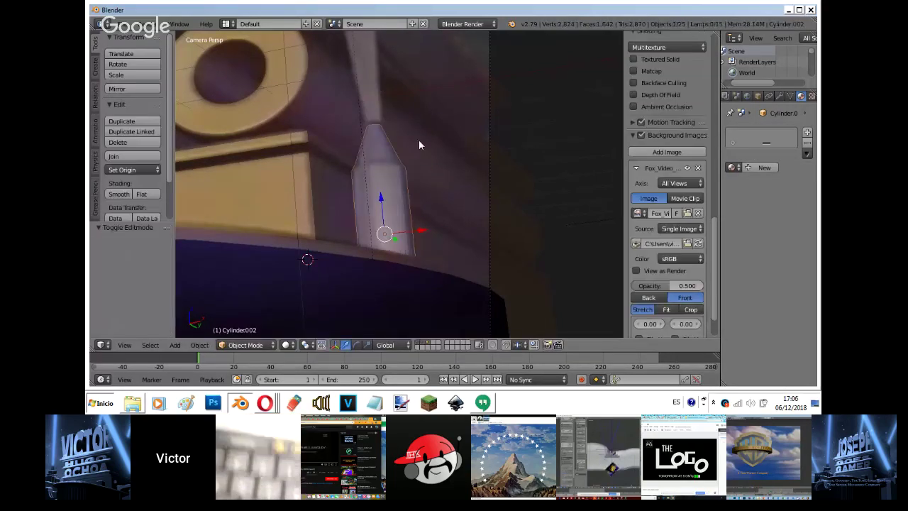
Open the recent project Fox Video logo 1993 V4 in a separate Blender window for comparison.
{"action": "key", "text": "g"}
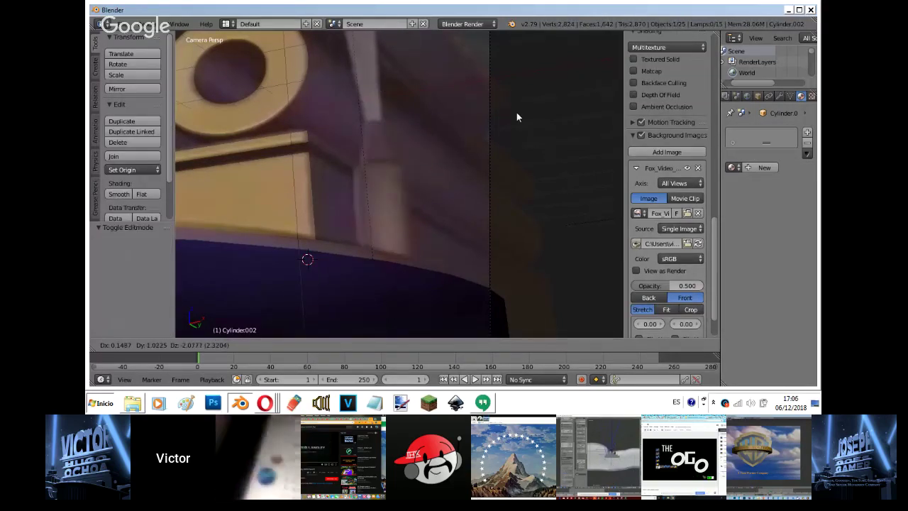
{"action": "right_click", "coordinate": [516, 112]}
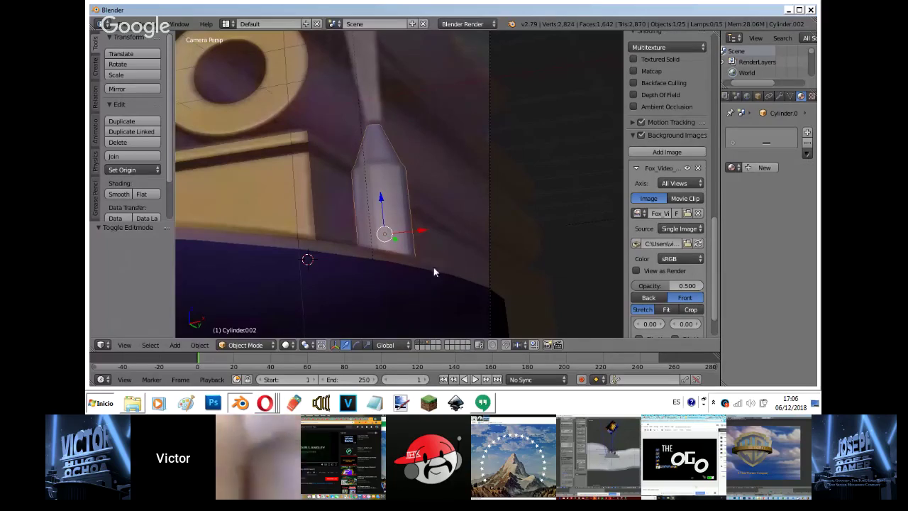
{"action": "left_click", "coordinate": [243, 406]}
{"action": "right_click", "coordinate": [243, 405]}
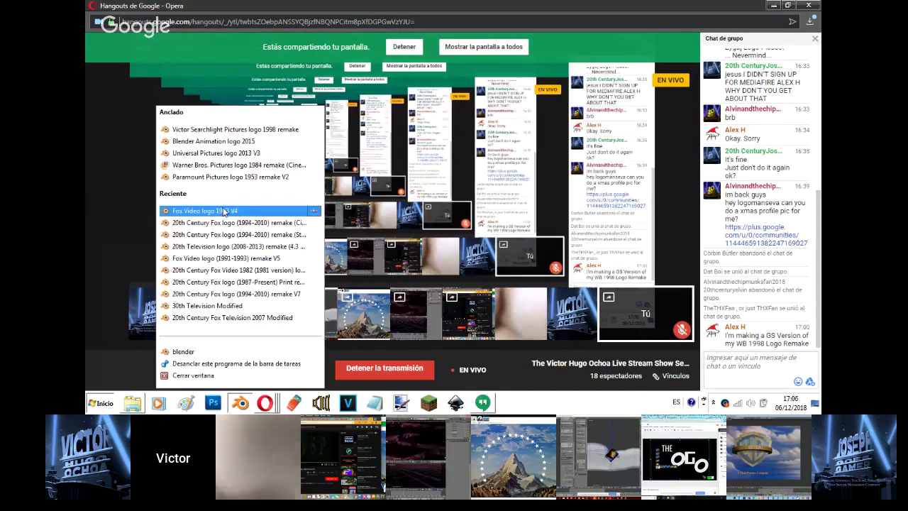
{"action": "left_click", "coordinate": [224, 212]}
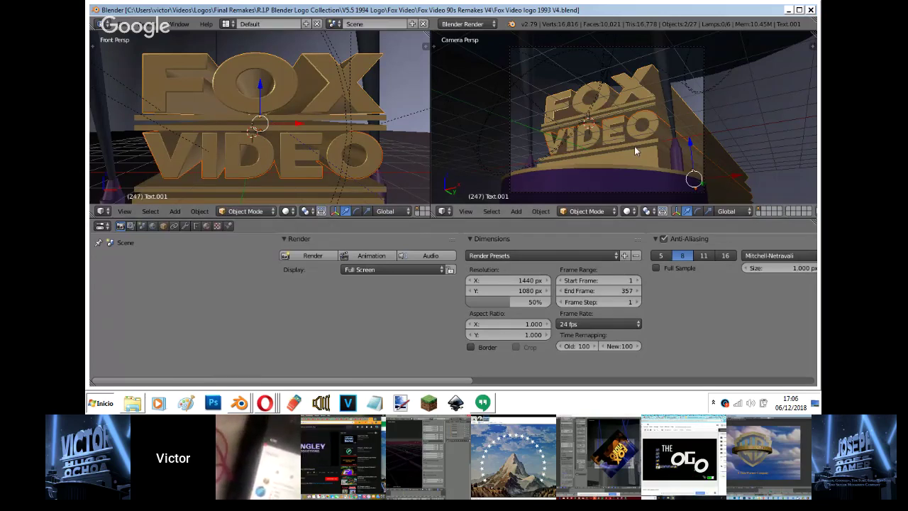
Select the purple pedestal in the older project and preview the camera view as rendered, returning to solid shading.
{"action": "scroll", "coordinate": [259, 124], "scroll_direction": "down", "scroll_amount": 2}
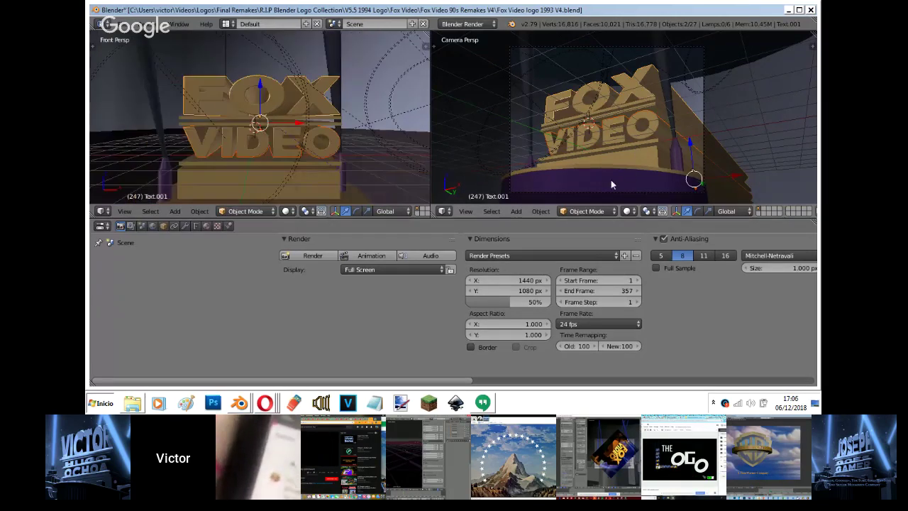
{"action": "right_click", "coordinate": [612, 180]}
{"action": "key", "text": "shift+z"}
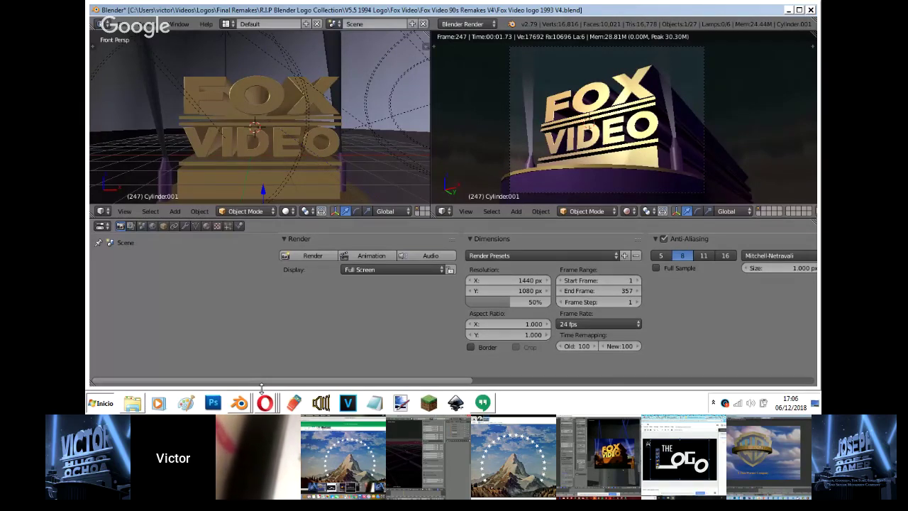
{"action": "key", "text": "shift+z"}
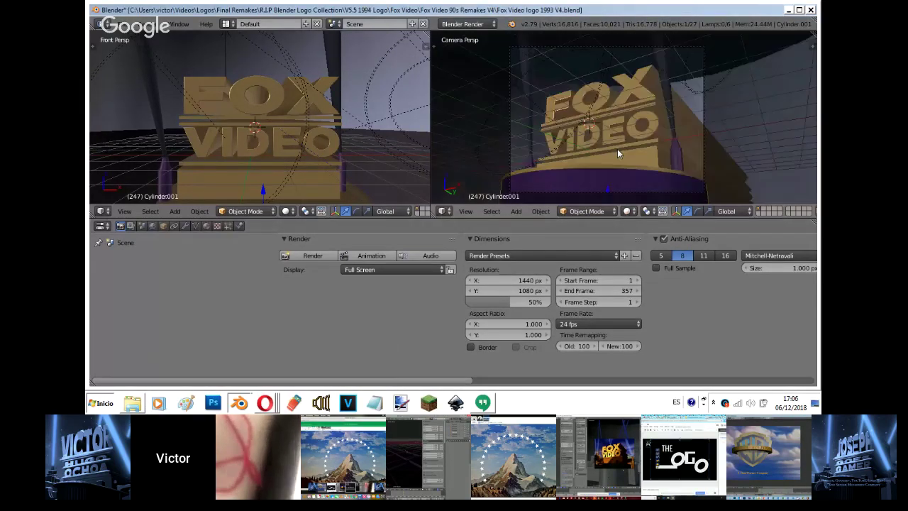
Maximize the camera view, fly in close to the searchlight base beside the logo, and close the older project.
{"action": "key", "text": "shift+space"}
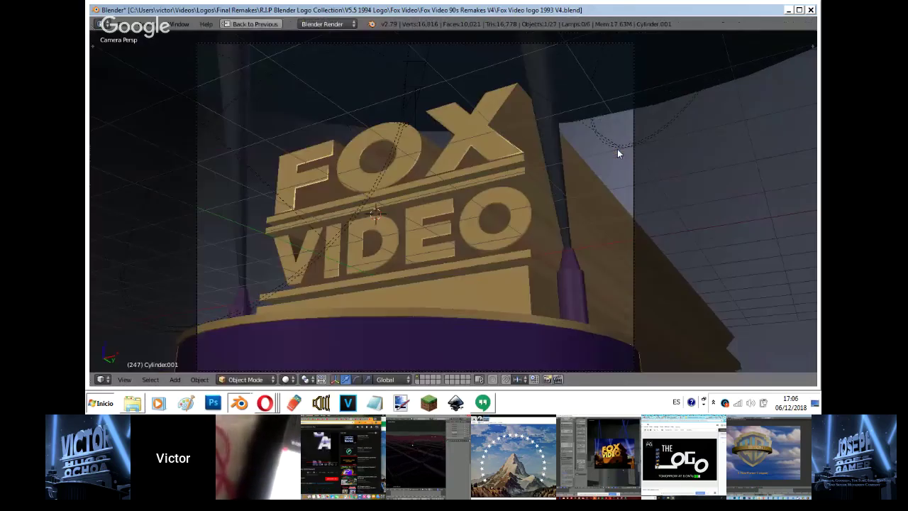
{"action": "scroll", "coordinate": [617, 149], "scroll_direction": "down", "scroll_amount": 1}
{"action": "key", "text": "KP_0"}
{"action": "key", "text": "shift+f"}
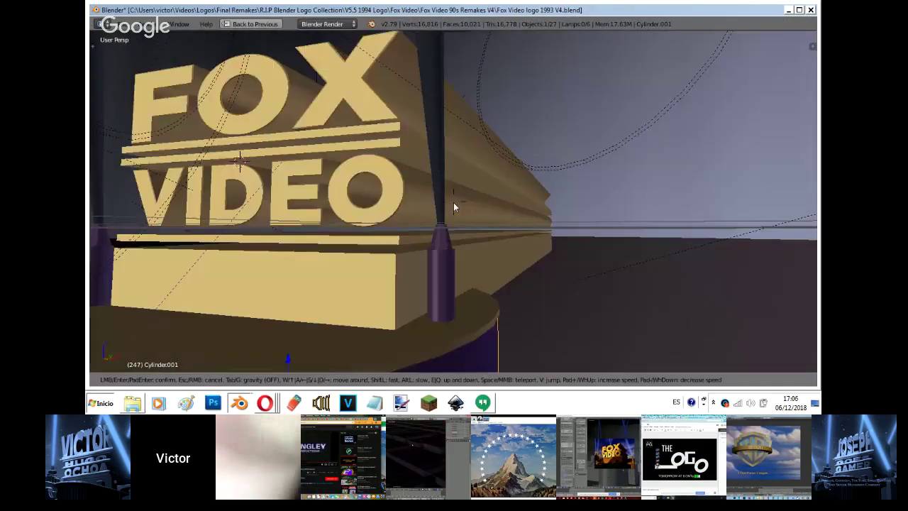
{"action": "key", "text": "w"}
{"action": "key", "text": "w"}
{"action": "left_click", "coordinate": [453, 201]}
{"action": "left_click", "coordinate": [809, 10]}
{"action": "left_click", "coordinate": [467, 239]}
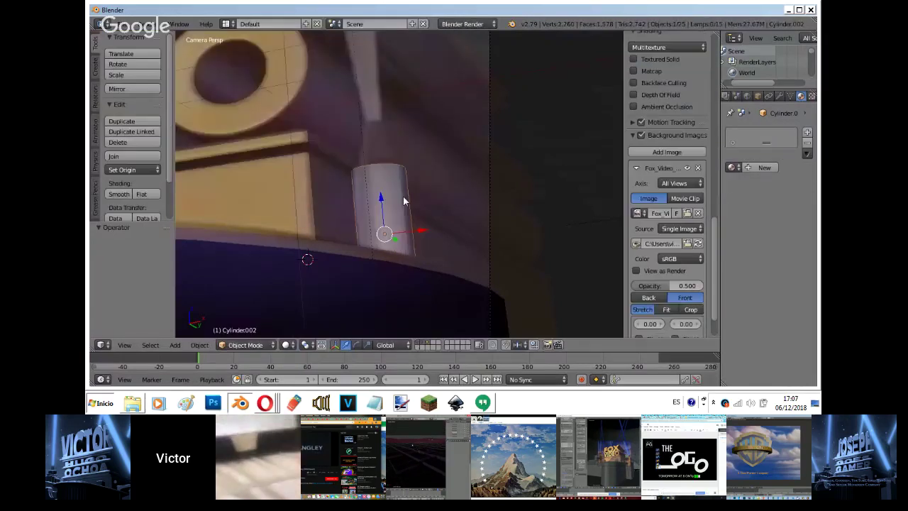
Extrude the top face of the searchlight base's cylinder again and scale the new face slightly inward.
{"action": "key", "text": "Tab"}
{"action": "right_click", "coordinate": [385, 159]}
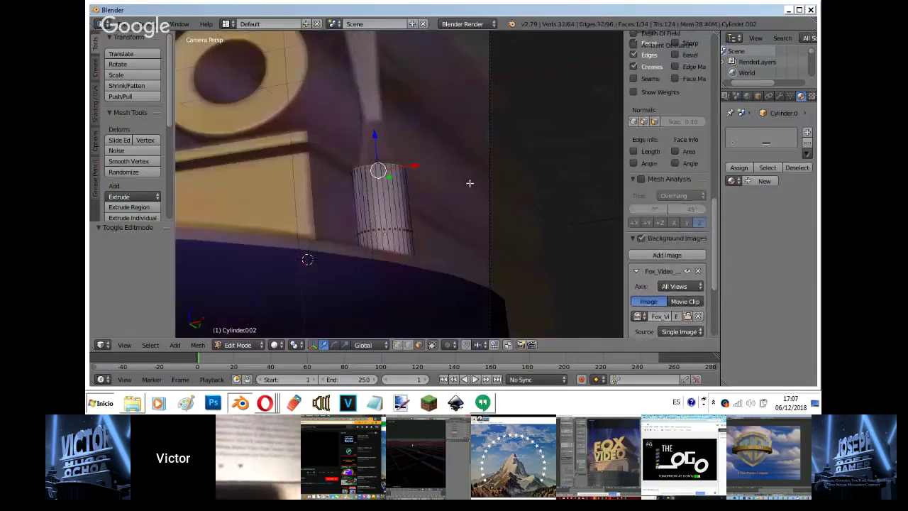
{"action": "key", "text": "e"}
{"action": "left_click", "coordinate": [458, 160]}
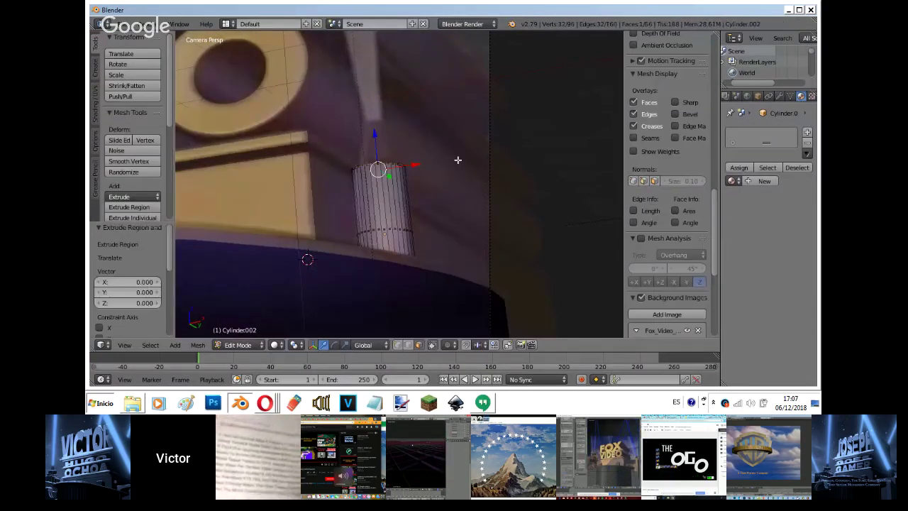
{"action": "key", "text": "s"}
{"action": "left_click", "coordinate": [442, 149]}
Extrude the top face 0.506 along Z, scale it to about 0.344 as a narrow tip, and finish the mesh edit.
{"action": "key", "text": "e"}
{"action": "left_click", "coordinate": [442, 113]}
{"action": "key", "text": "s"}
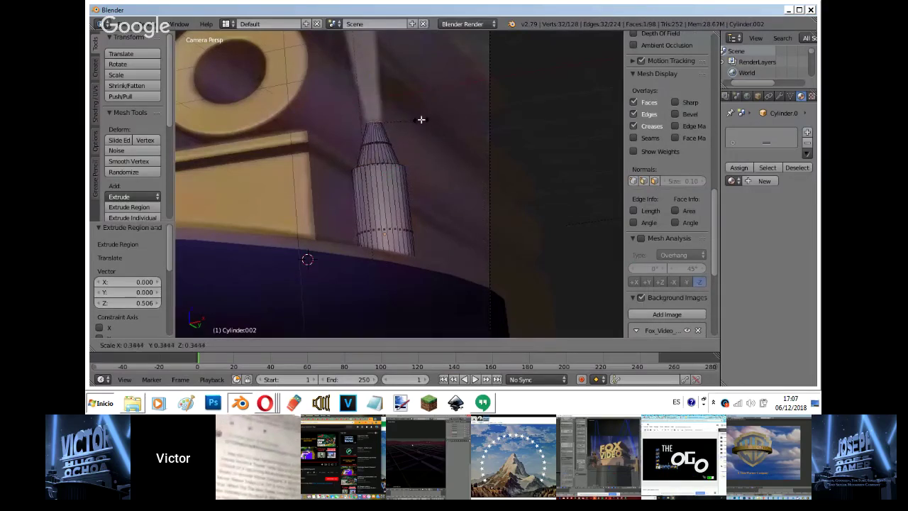
{"action": "left_click", "coordinate": [421, 119]}
{"action": "key", "text": "Tab"}
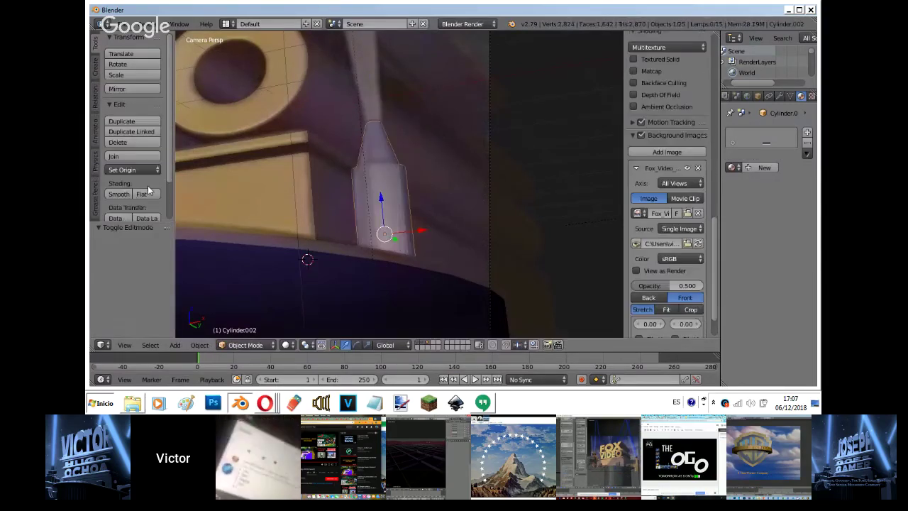
Shade the searchlight base smooth and add an Edge Split modifier to it.
{"action": "left_click", "coordinate": [779, 96]}
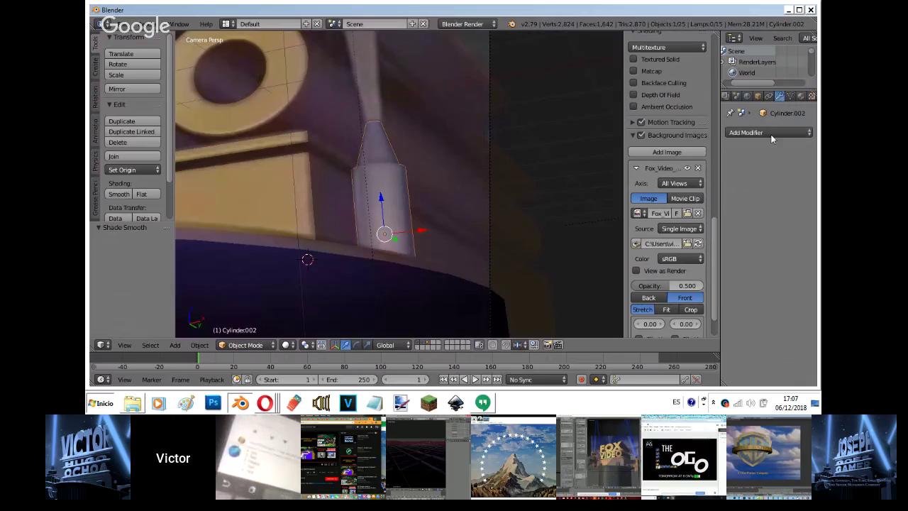
{"action": "left_click", "coordinate": [768, 133]}
{"action": "left_click", "coordinate": [631, 220]}
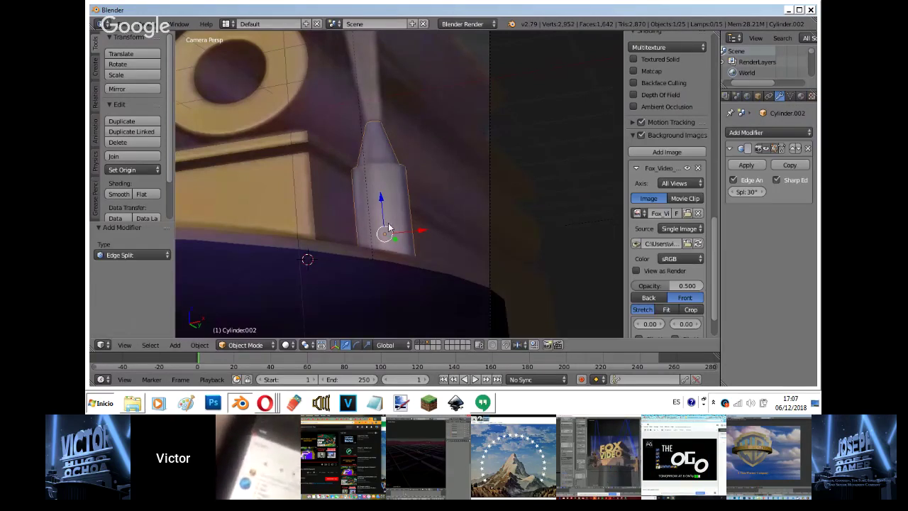
Duplicate the searchlight base and move the copy along X by -3.599 and another -3.788 toward the logo's other side.
{"action": "key", "text": "shift+d"}
{"action": "left_click", "coordinate": [422, 232]}
{"action": "left_click_drag", "start_coordinate": [421, 233], "coordinate": [577, 299]}
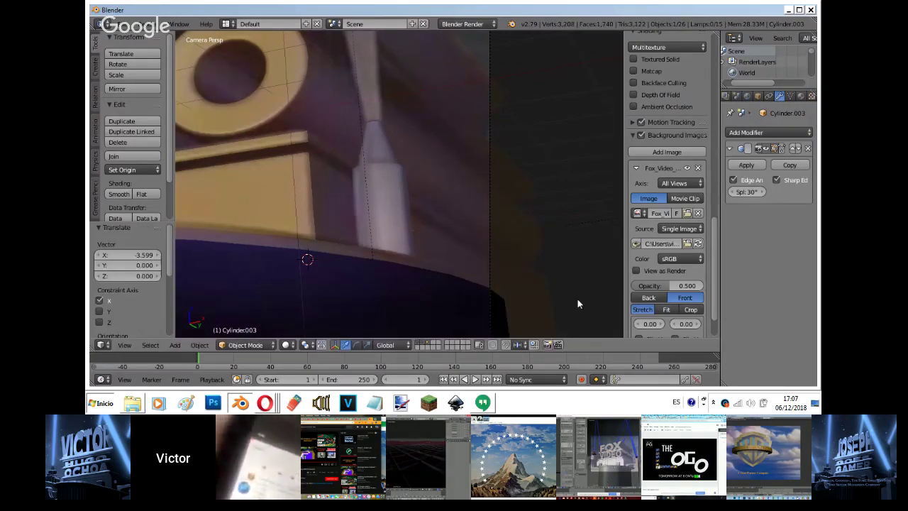
{"action": "middle_click_drag", "start_coordinate": [437, 256], "coordinate": [535, 243], "text": "shift"}
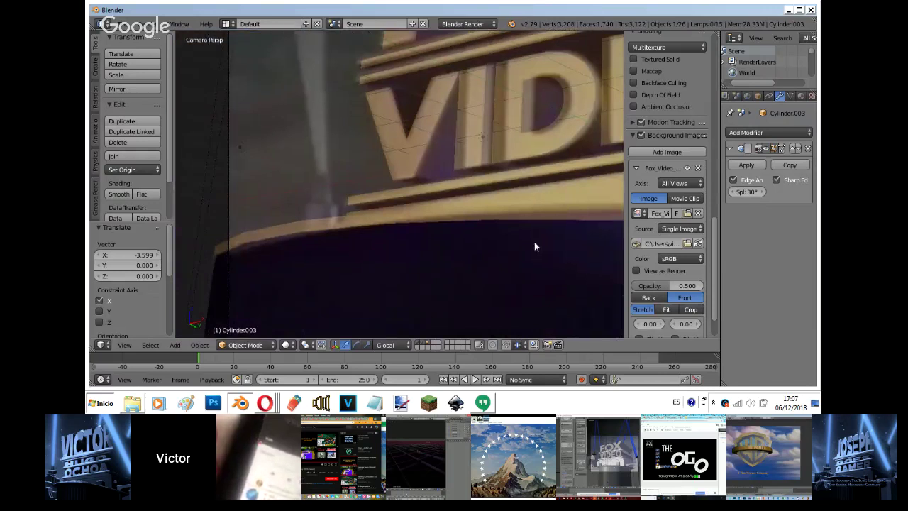
{"action": "key", "text": "g"}
{"action": "key", "text": "x"}
{"action": "left_click", "coordinate": [305, 243]}
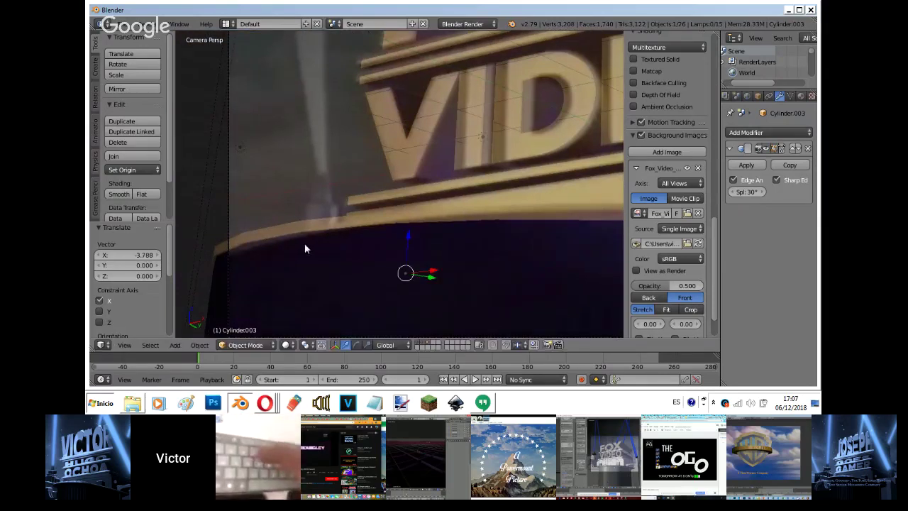
Move the duplicate along Y and shift it by 0.079 X, 0.040 Y and 0.025 Z toward the second searchlight.
{"action": "key", "text": "g"}
{"action": "key", "text": "y"}
{"action": "left_click", "coordinate": [219, 165]}
{"action": "key", "text": "g"}
{"action": "left_click", "coordinate": [226, 162]}
Select the pedestal's top disc and dark body, scale them up slightly, and shift them by -0.064 X, -0.175 Y and -0.183 Z.
{"action": "middle_click_drag", "start_coordinate": [225, 162], "coordinate": [270, 251]}
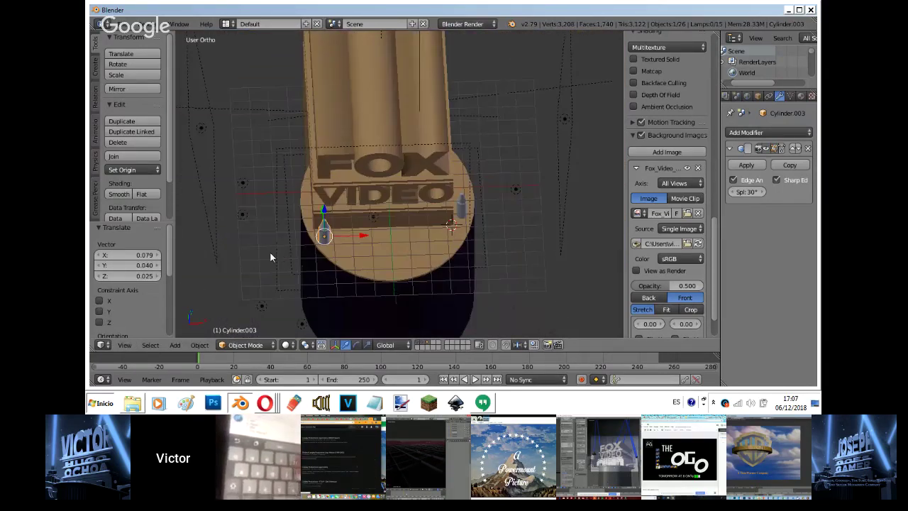
{"action": "right_click", "coordinate": [381, 242], "text": "shift"}
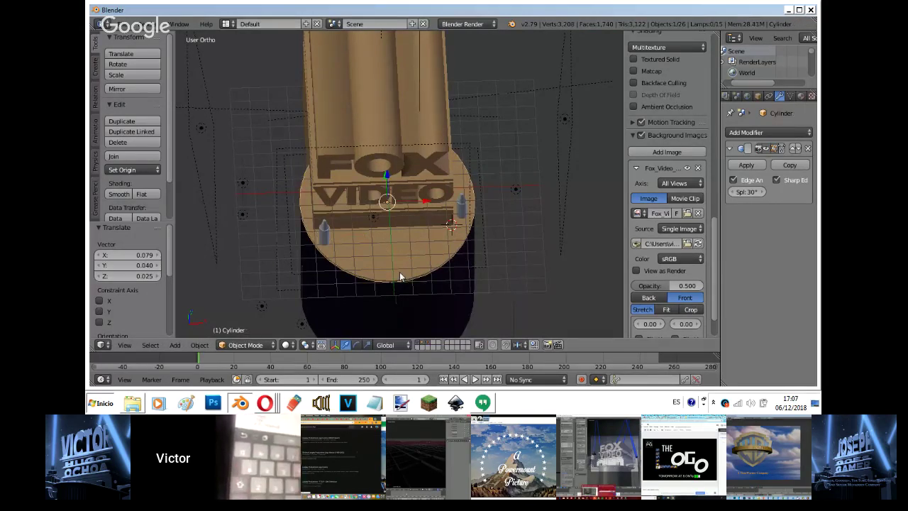
{"action": "key", "text": "s"}
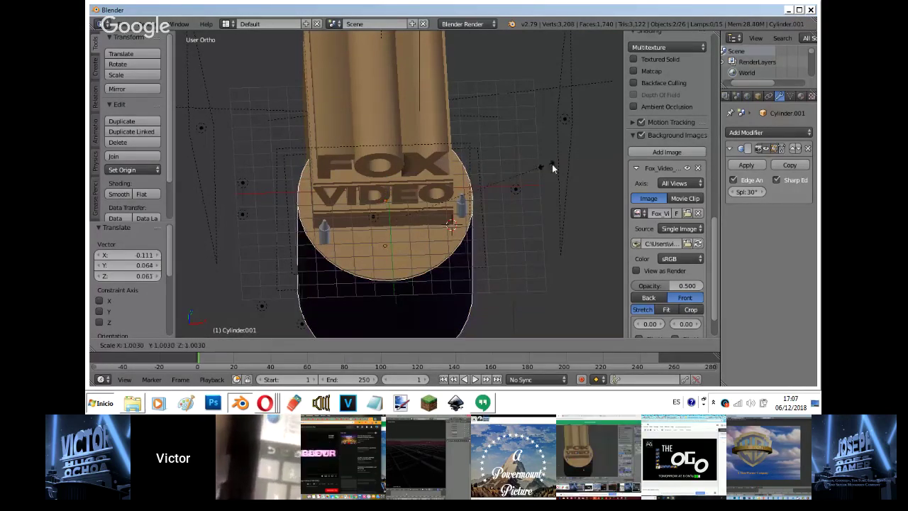
{"action": "left_click", "coordinate": [561, 166]}
{"action": "key", "text": "g"}
{"action": "left_click", "coordinate": [561, 166]}
In camera view, move the pedestal pieces 1.315 along Y, then shift them -0.296 X, -0.218 Y and 0.061 Z.
{"action": "key", "text": "KP_0"}
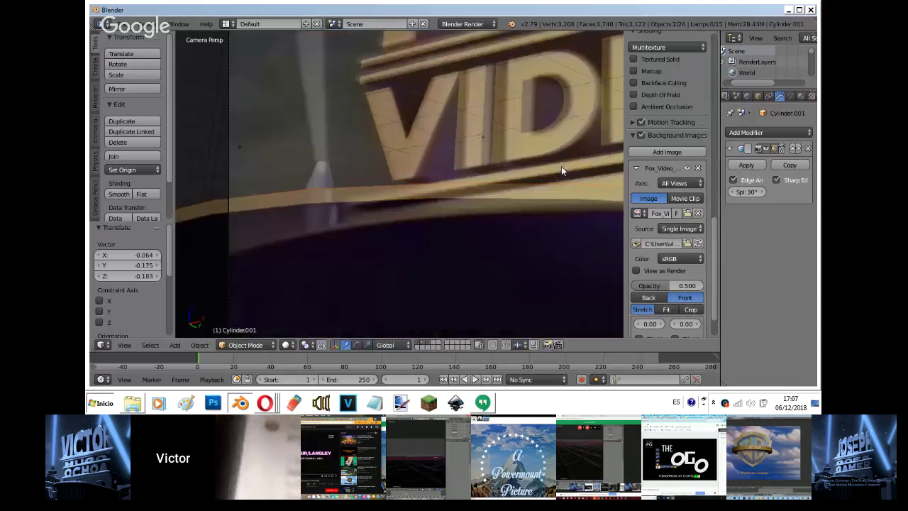
{"action": "scroll", "coordinate": [561, 166], "scroll_direction": "down", "scroll_amount": 3}
{"action": "key", "text": "g"}
{"action": "key", "text": "y"}
{"action": "left_click", "coordinate": [578, 164]}
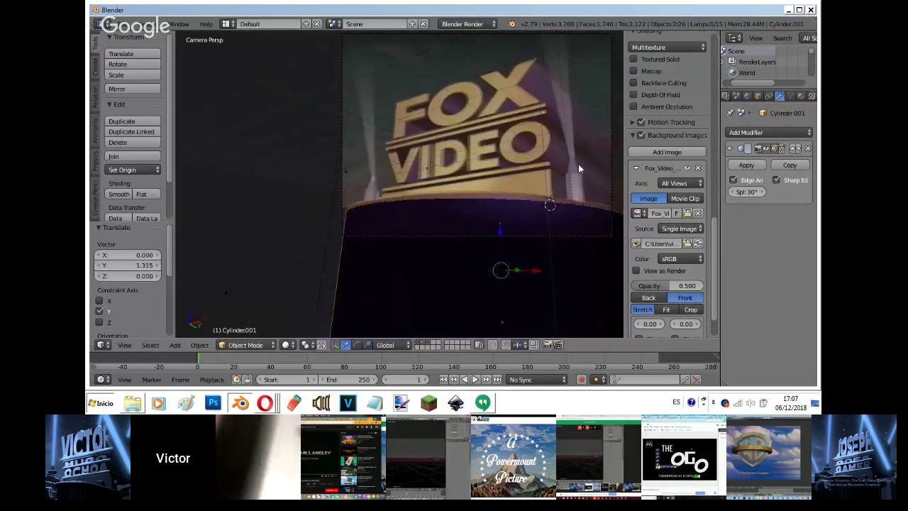
{"action": "key", "text": "g"}
{"action": "left_click", "coordinate": [570, 163]}
Scale the pedestal pieces by 0.994 along X and shift them -0.016 X, 0.025 Y and -0.081 Z to match the reference.
{"action": "key", "text": "s"}
{"action": "key", "text": "x"}
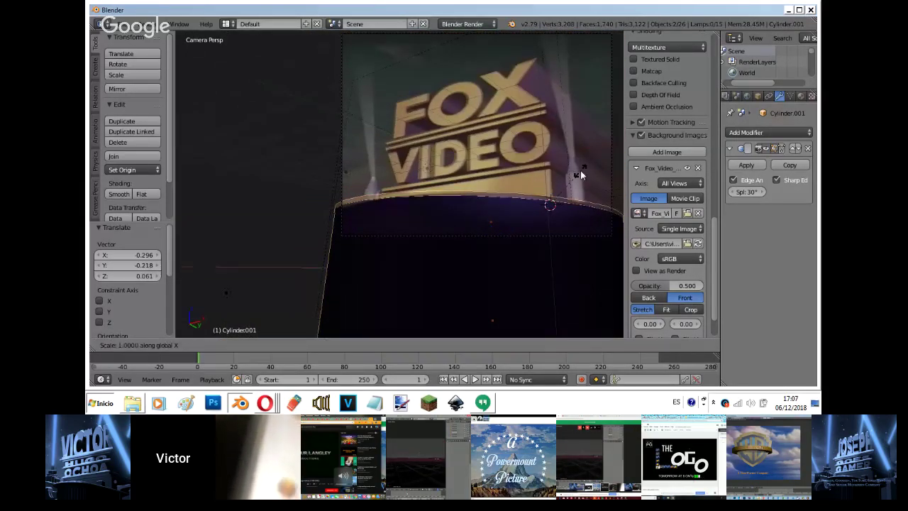
{"action": "left_click", "coordinate": [579, 172]}
{"action": "right_click", "coordinate": [382, 181]}
{"action": "right_click", "coordinate": [412, 194], "text": "shift"}
{"action": "key", "text": "g"}
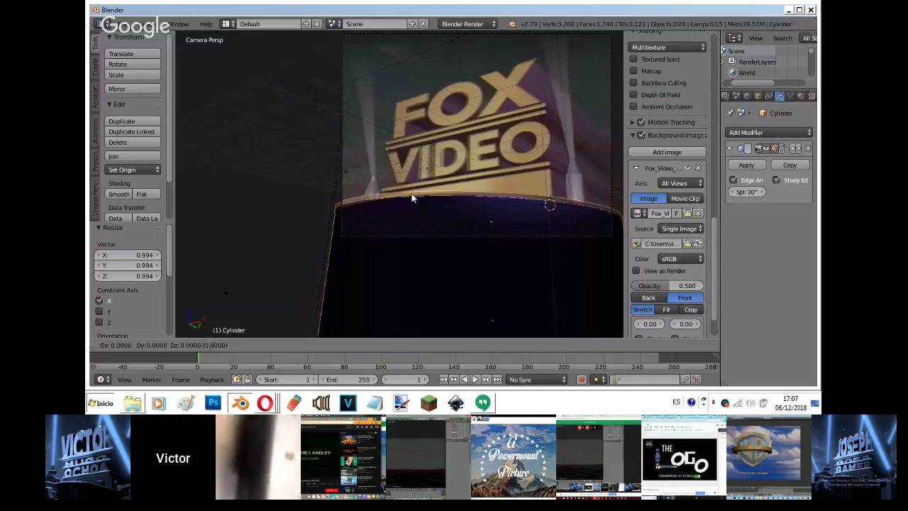
{"action": "left_click", "coordinate": [411, 195]}
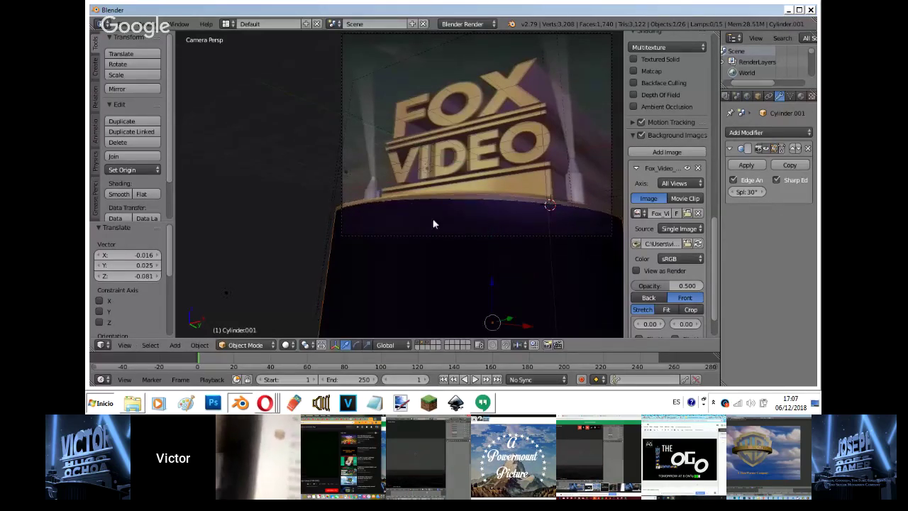
Try deleting the dark pedestal body and rotating the top disc, then cancel the rotation and undo the deletion.
{"action": "key", "text": "Delete"}
{"action": "right_click", "coordinate": [457, 196]}
{"action": "key", "text": "r"}
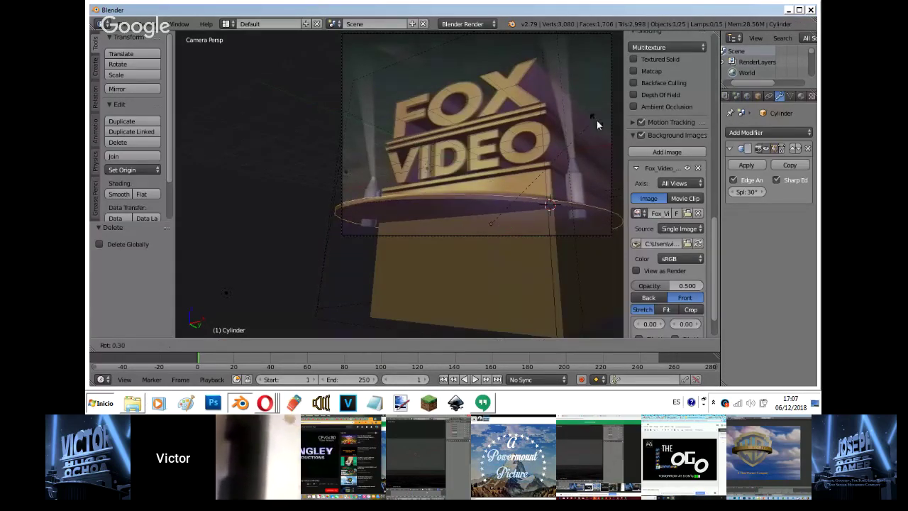
{"action": "key", "text": "r"}
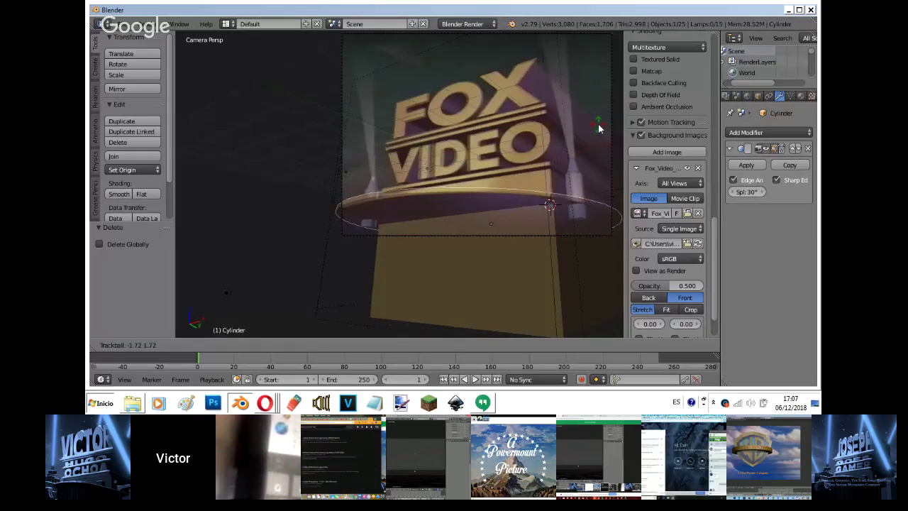
{"action": "right_click", "coordinate": [597, 125]}
{"action": "key", "text": "ctrl+z"}
{"action": "key", "text": "ctrl+z"}
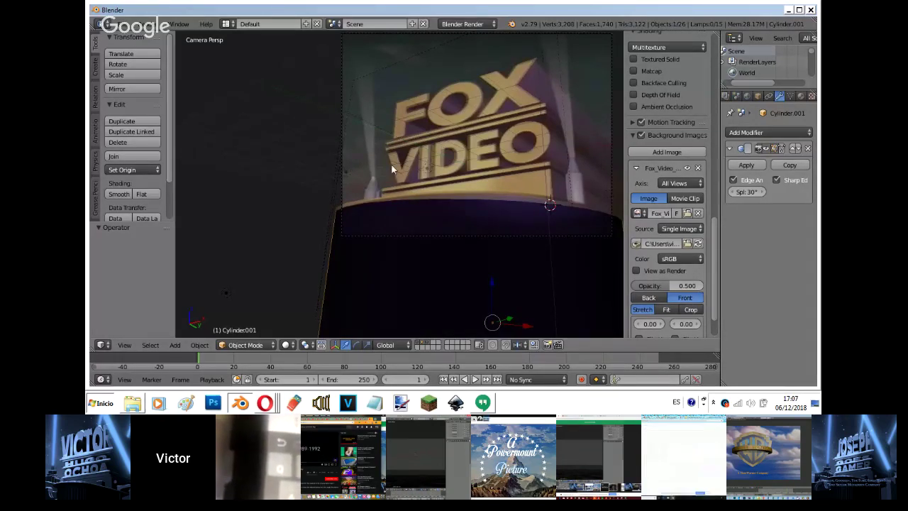
Shift the duplicated searchlight base by -0.007 X, 0.031 Y and -0.080 Z to sit over the one in the reference.
{"action": "right_click", "coordinate": [373, 186]}
{"action": "scroll", "coordinate": [374, 186], "scroll_direction": "up", "scroll_amount": 5}
{"action": "key", "text": "g"}
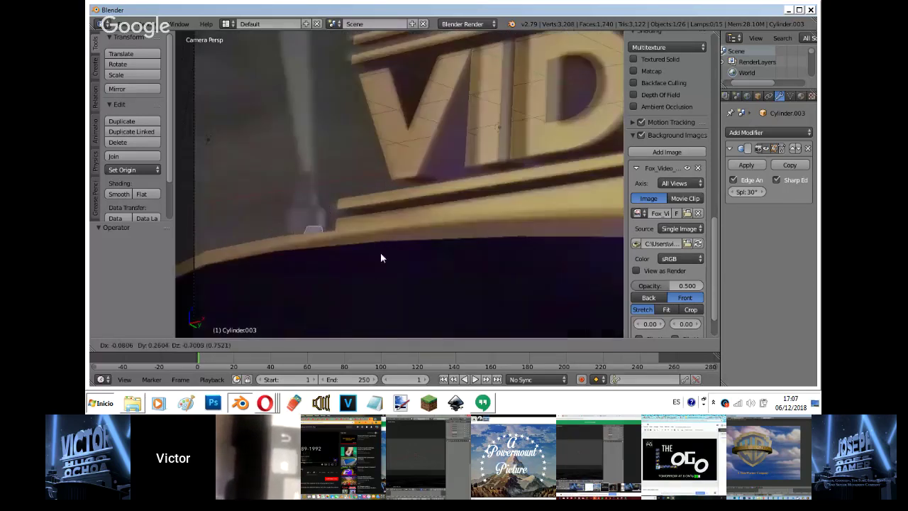
{"action": "key", "text": "Escape"}
{"action": "key", "text": "g"}
{"action": "left_click", "coordinate": [331, 205]}
Select both pedestal pieces, nudge them very slightly along Z, and hide the background reference image.
{"action": "scroll", "coordinate": [331, 206], "scroll_direction": "down", "scroll_amount": 6}
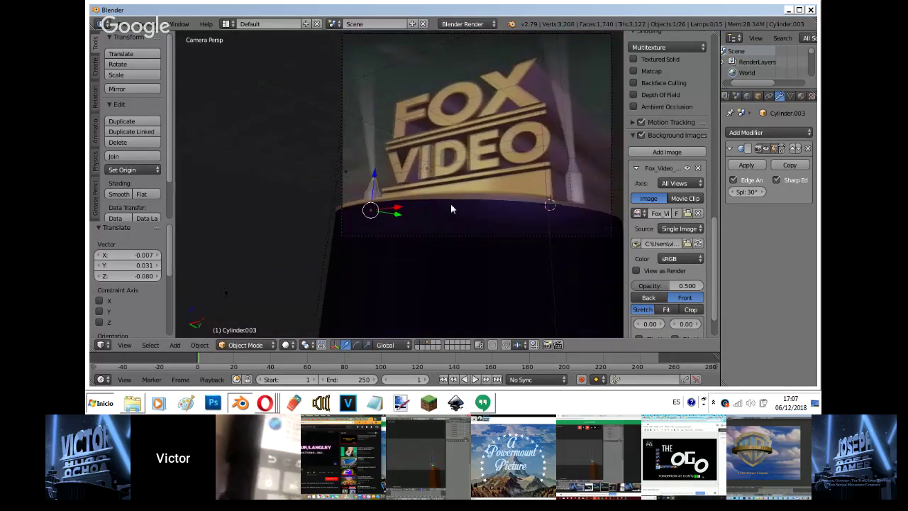
{"action": "right_click", "coordinate": [465, 200]}
{"action": "right_click", "coordinate": [466, 201], "text": "shift"}
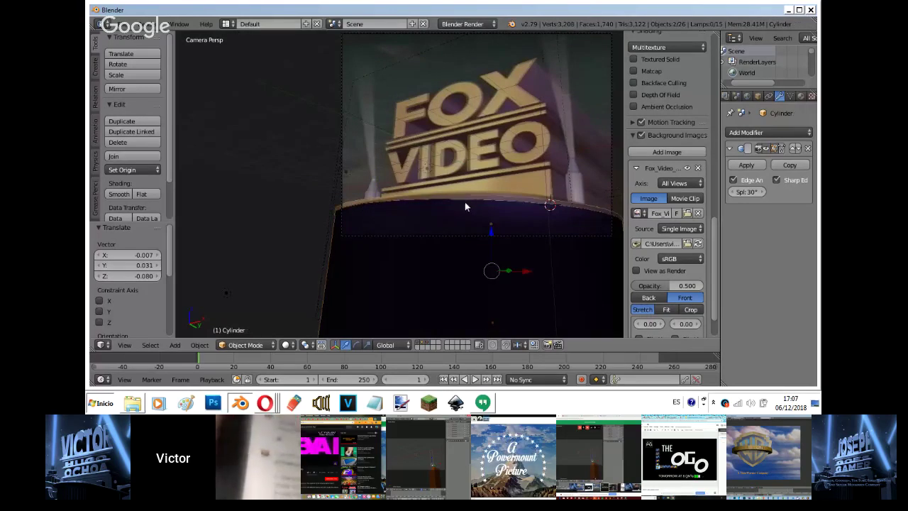
{"action": "left_click", "coordinate": [493, 228]}
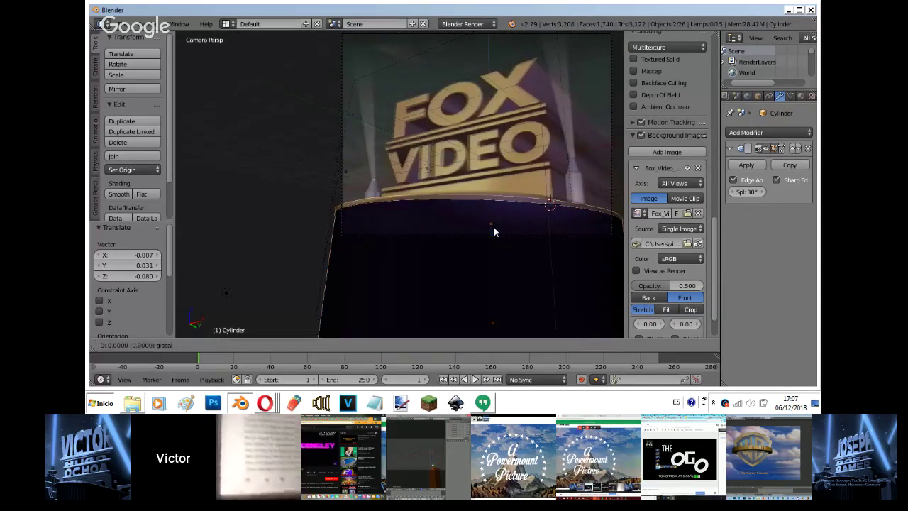
{"action": "left_click", "coordinate": [640, 135]}
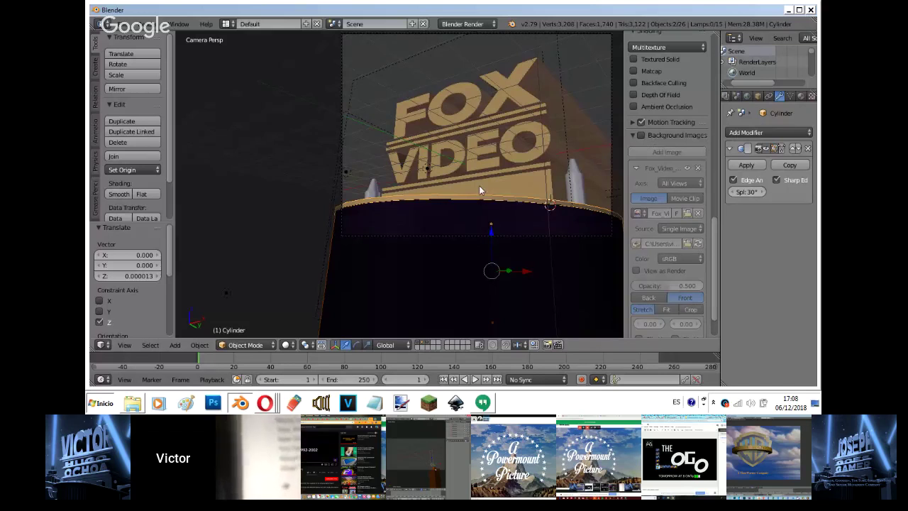
Save the file as "Fox Video logo (1993-1995) remake V5.blend" in the Fox Video Remakes V5 folder.
{"action": "middle_click_drag", "start_coordinate": [479, 186], "coordinate": [393, 217], "text": "shift"}
{"action": "key", "text": "ctrl+s"}
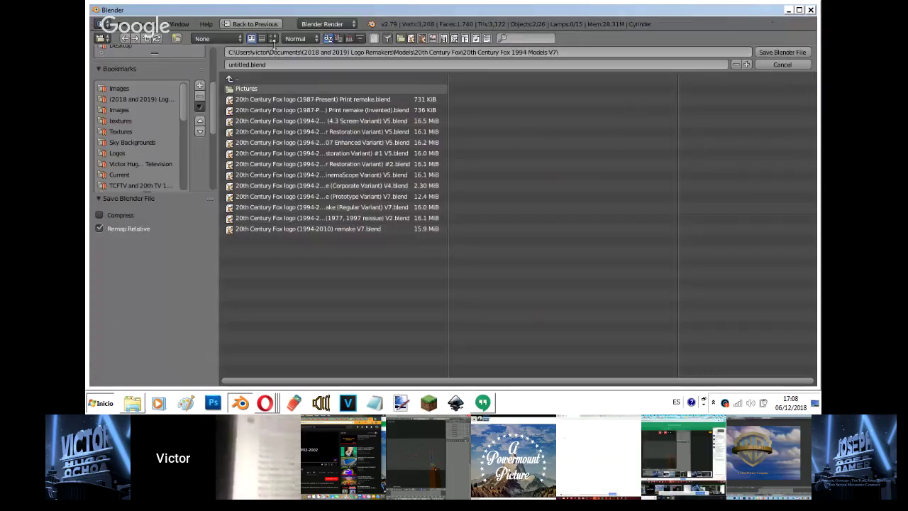
{"action": "scroll", "coordinate": [165, 147], "scroll_direction": "down", "scroll_amount": 5}
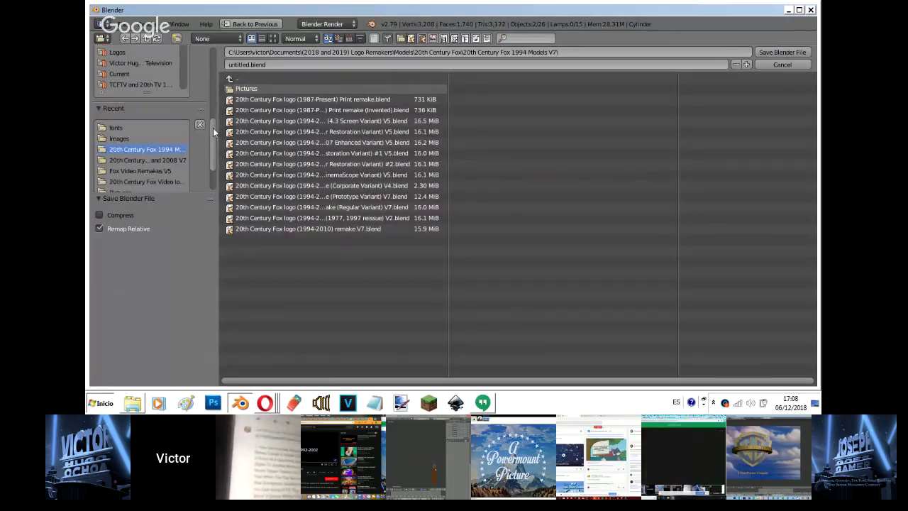
{"action": "left_click", "coordinate": [146, 159]}
{"action": "left_click", "coordinate": [141, 171]}
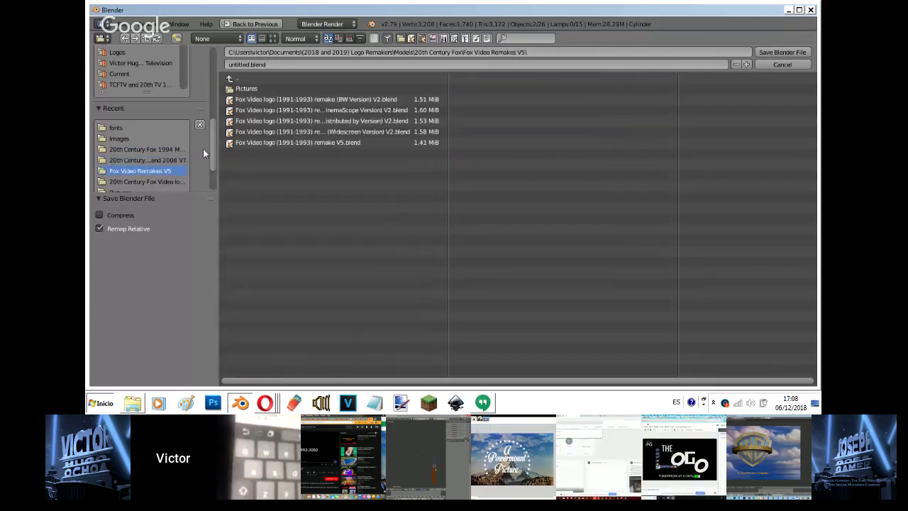
{"action": "left_click", "coordinate": [272, 38]}
{"action": "left_click", "coordinate": [752, 113]}
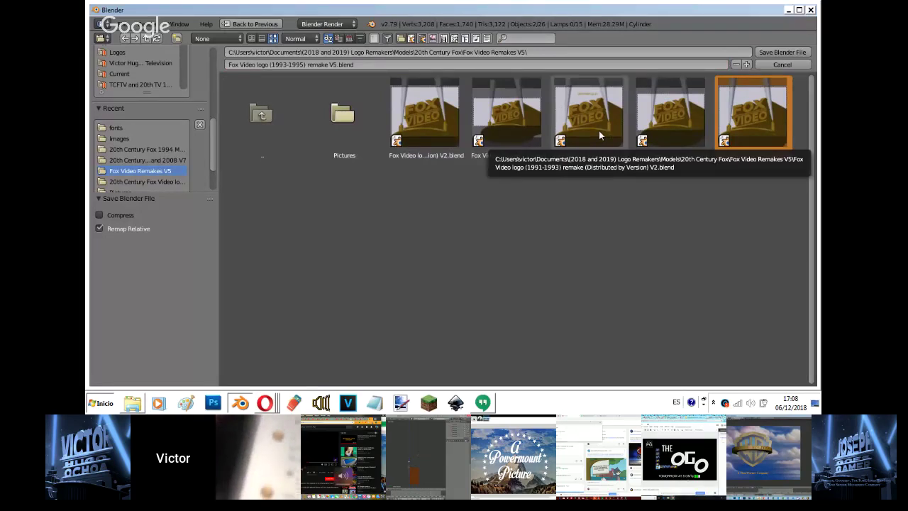
{"action": "key", "text": "Return"}
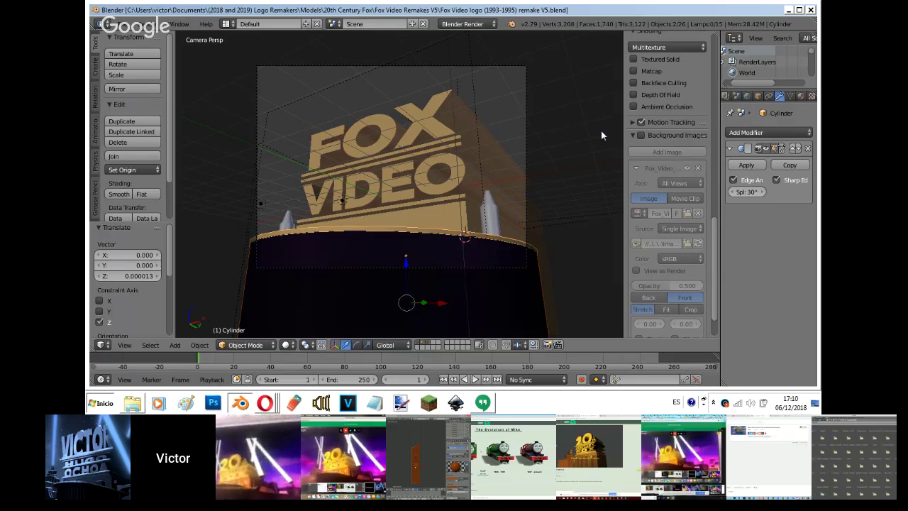
Save the file again over the existing version and check the logo in a rendered viewport preview.
{"action": "scroll", "coordinate": [601, 131], "scroll_direction": "up", "scroll_amount": 1}
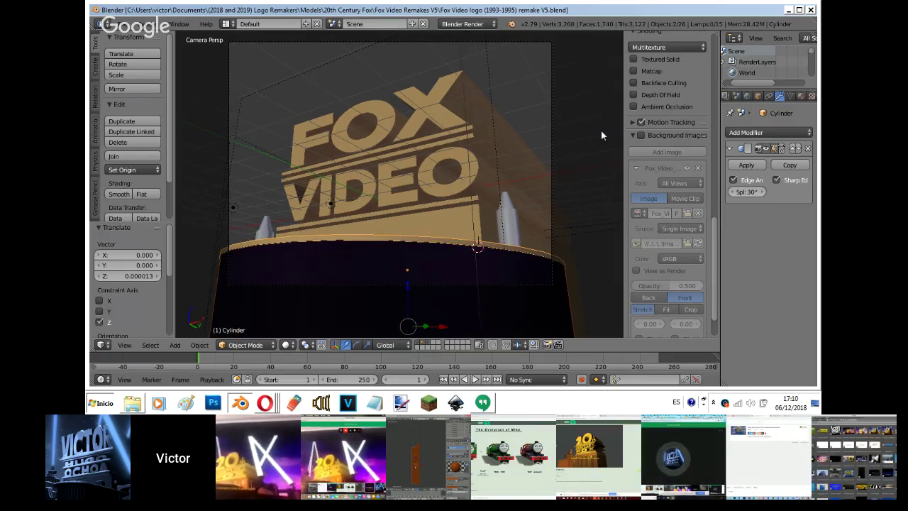
{"action": "scroll", "coordinate": [600, 131], "scroll_direction": "up", "scroll_amount": 2}
{"action": "key", "text": "ctrl+s"}
{"action": "left_click", "coordinate": [551, 284]}
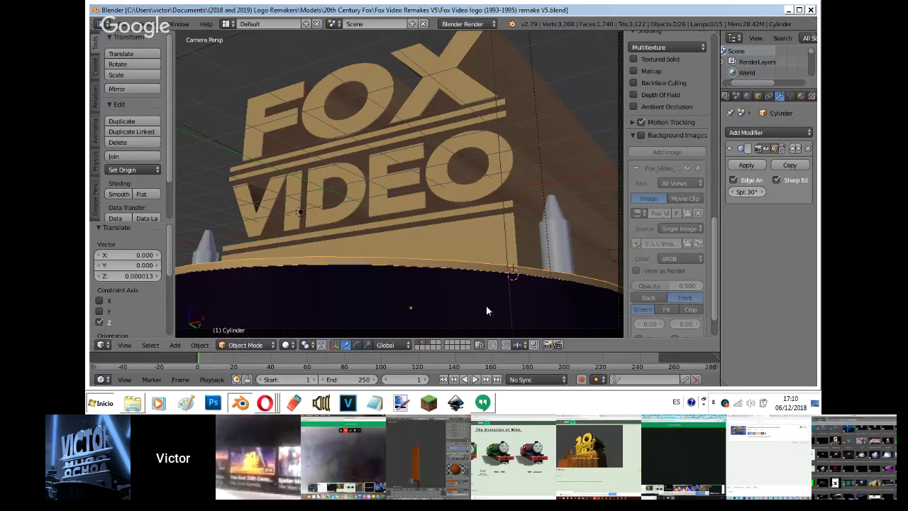
{"action": "key", "text": "shift+z"}
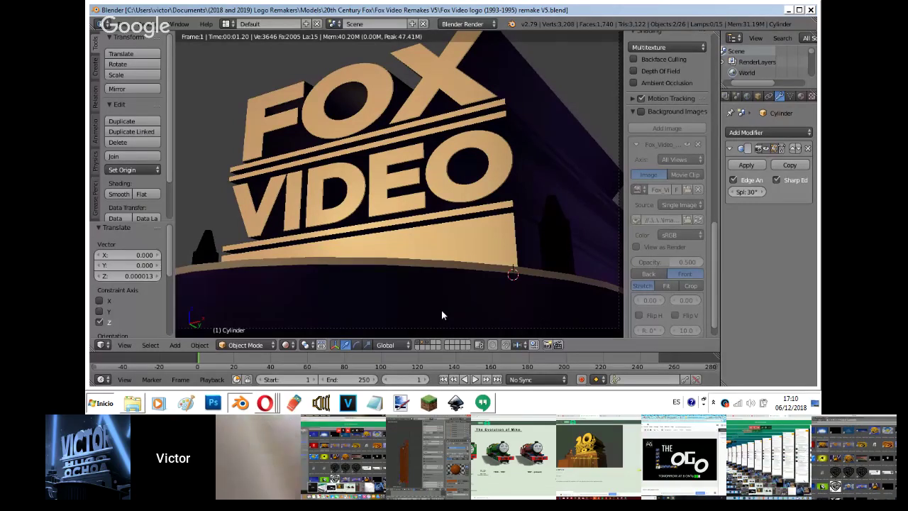
{"action": "key", "text": "shift+z"}
Select the searchlight base beside the end of VIDEO, isolate the searchlights' layer with the reference image shown, and open its material settings.
{"action": "right_click", "coordinate": [547, 252]}
{"action": "key", "text": "KP_0"}
{"action": "middle_click_drag", "start_coordinate": [494, 325], "coordinate": [468, 58]}
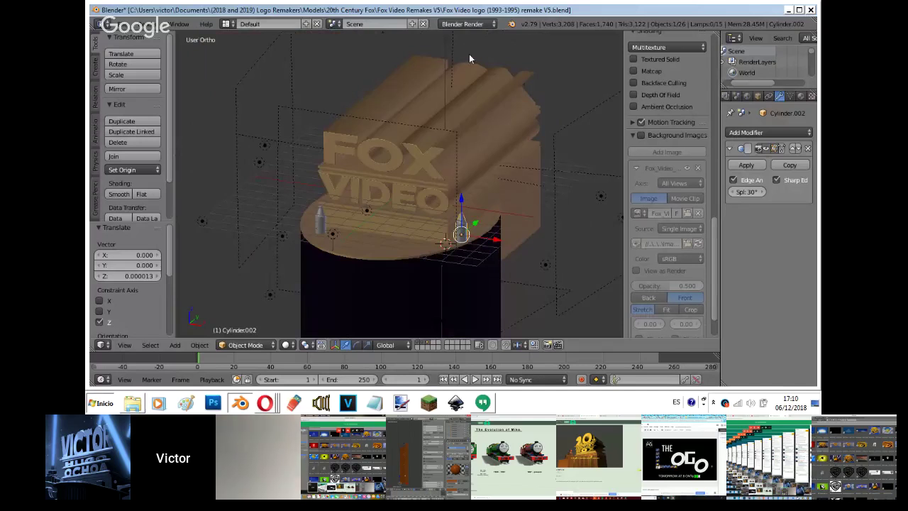
{"action": "key", "text": "KP_0"}
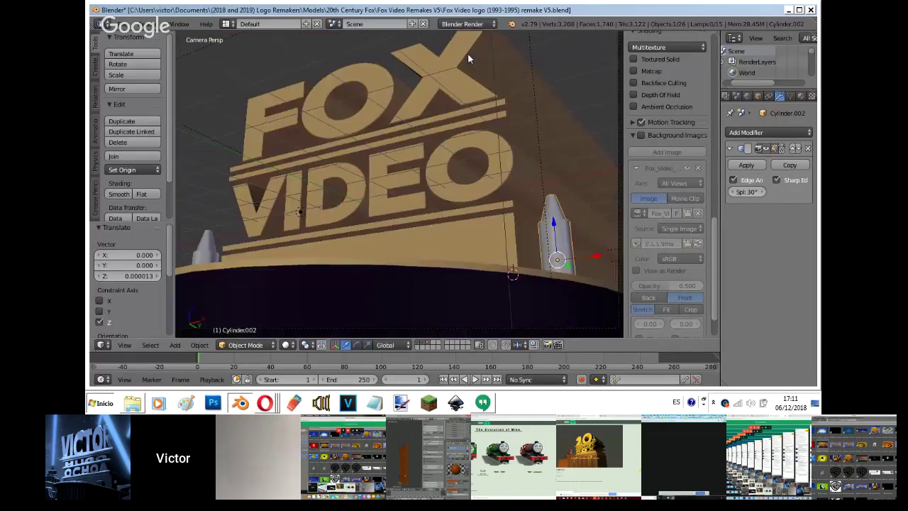
{"action": "left_click", "coordinate": [427, 342], "text": "shift"}
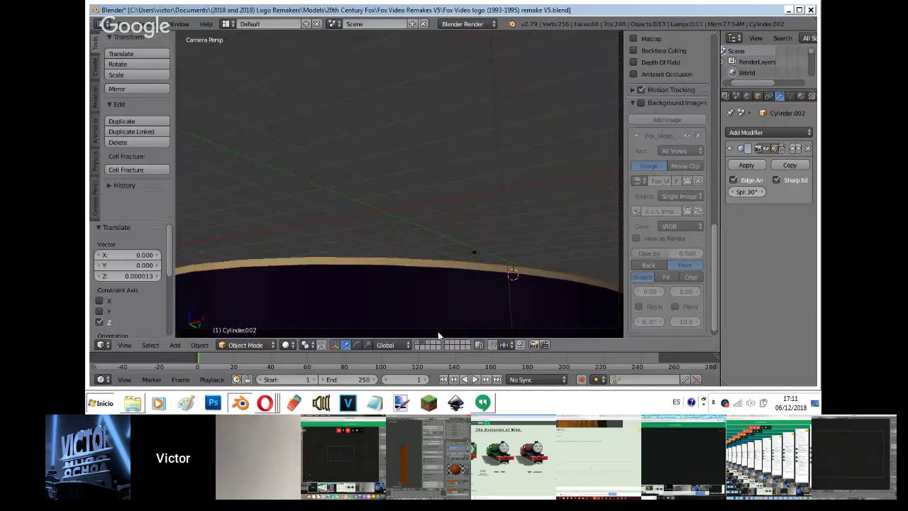
{"action": "left_click", "coordinate": [428, 342]}
{"action": "left_click", "coordinate": [641, 135]}
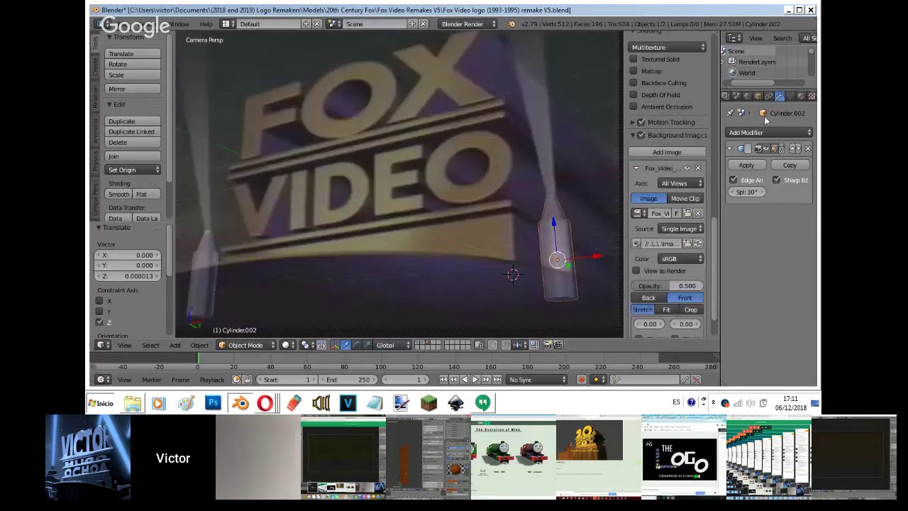
{"action": "left_click", "coordinate": [801, 96]}
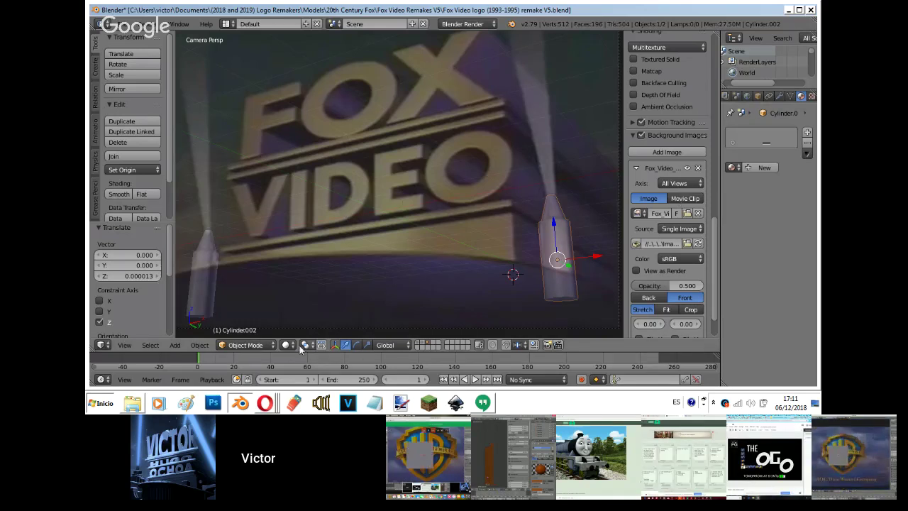
Switch to the Hangouts chat and send the message "night" in the live stream conversation.
{"action": "left_click", "coordinate": [265, 403]}
{"action": "left_click", "coordinate": [256, 352]}
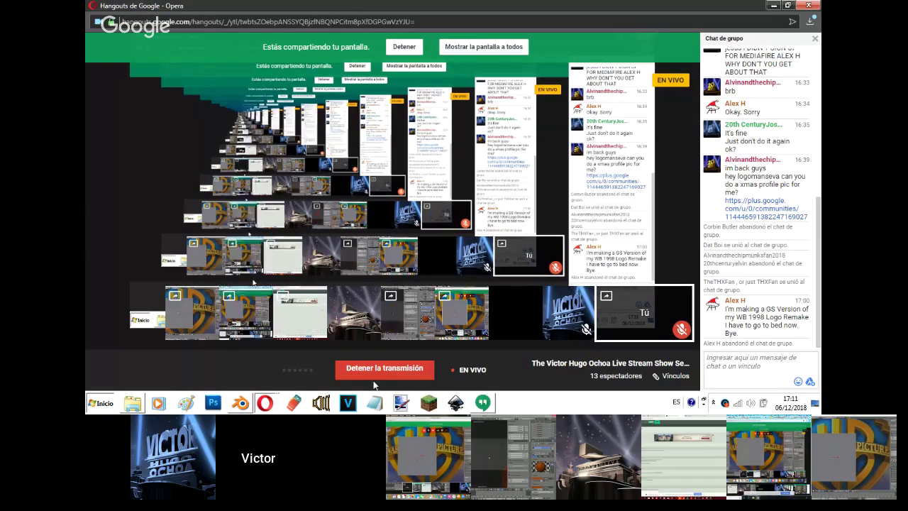
{"action": "left_click", "coordinate": [480, 403]}
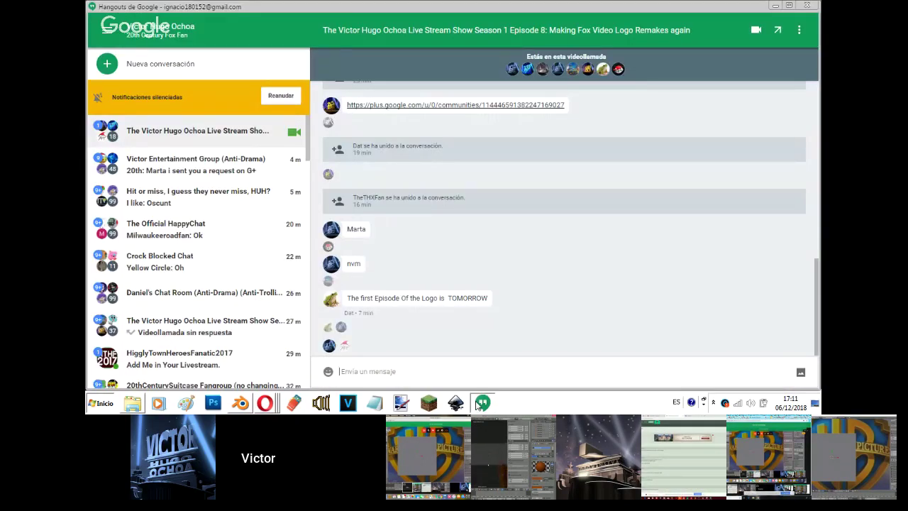
{"action": "left_click", "coordinate": [200, 162]}
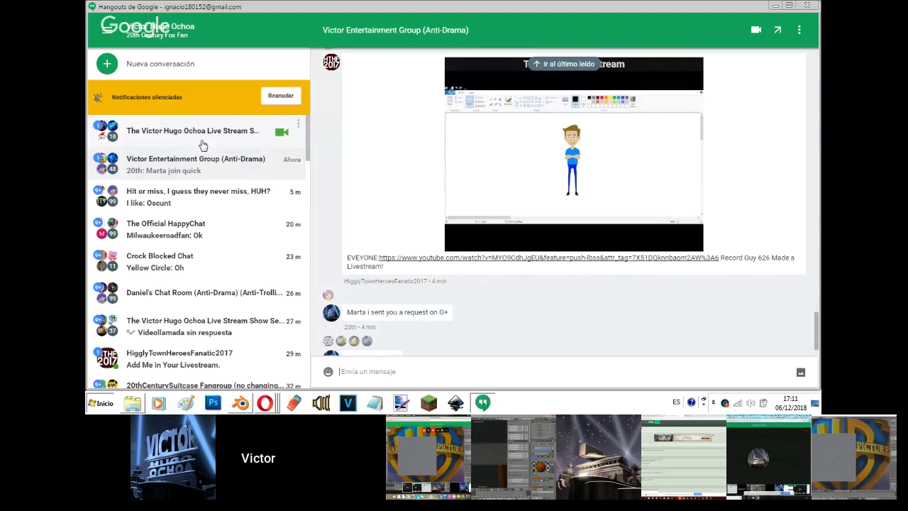
{"action": "left_click", "coordinate": [202, 144]}
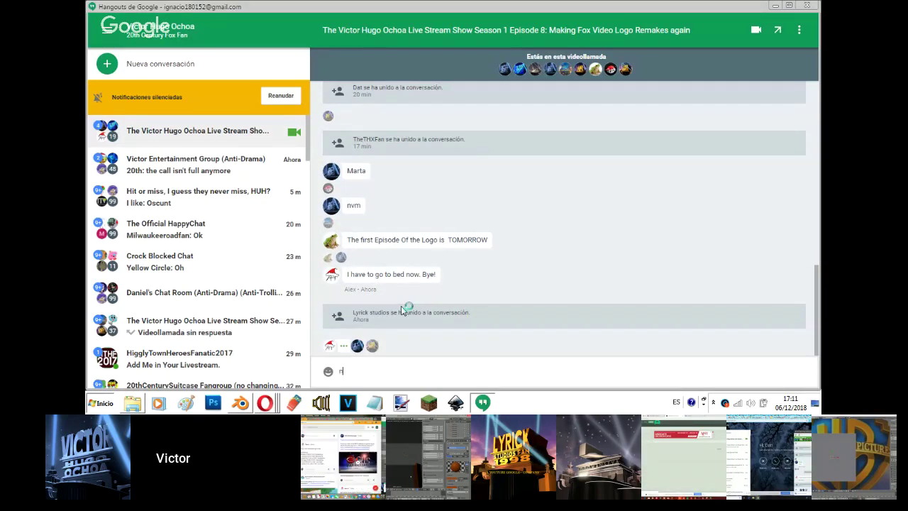
{"action": "type", "text": "nigh"}
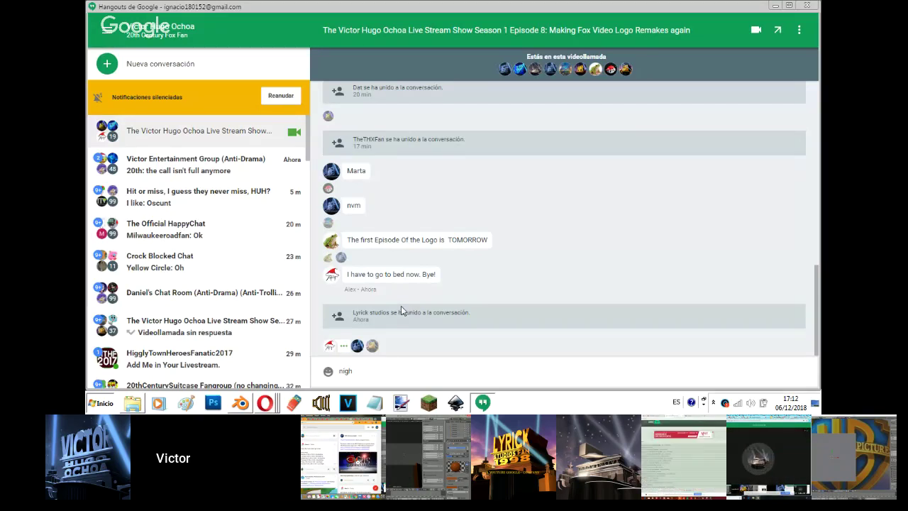
{"action": "type", "text": "t"}
{"action": "key", "text": "Return"}
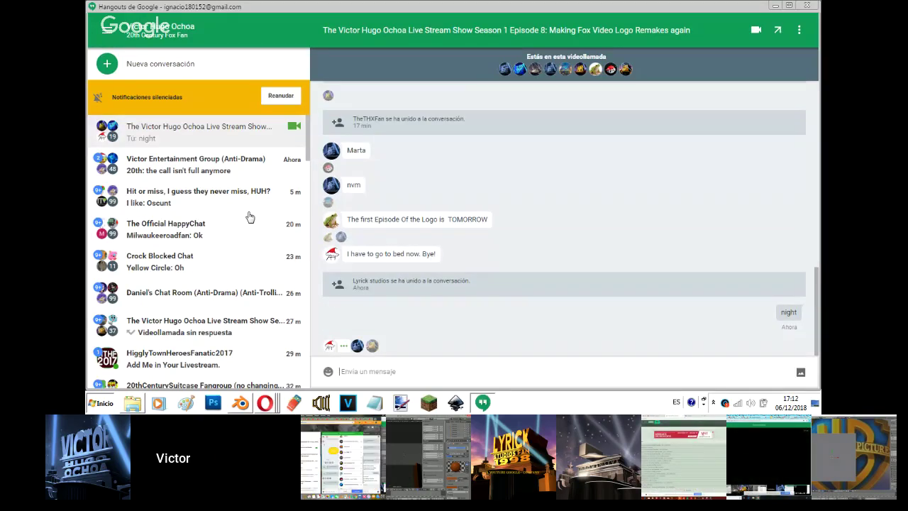
Check the live broadcast window in Opera, then switch back to Blender.
{"action": "left_click", "coordinate": [242, 402]}
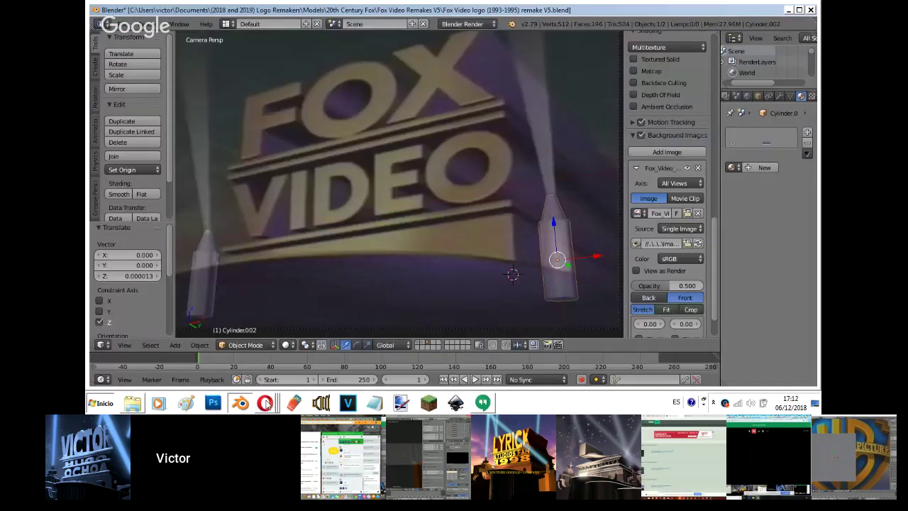
{"action": "mouse_move", "coordinate": [268, 402]}
{"action": "left_click", "coordinate": [270, 351]}
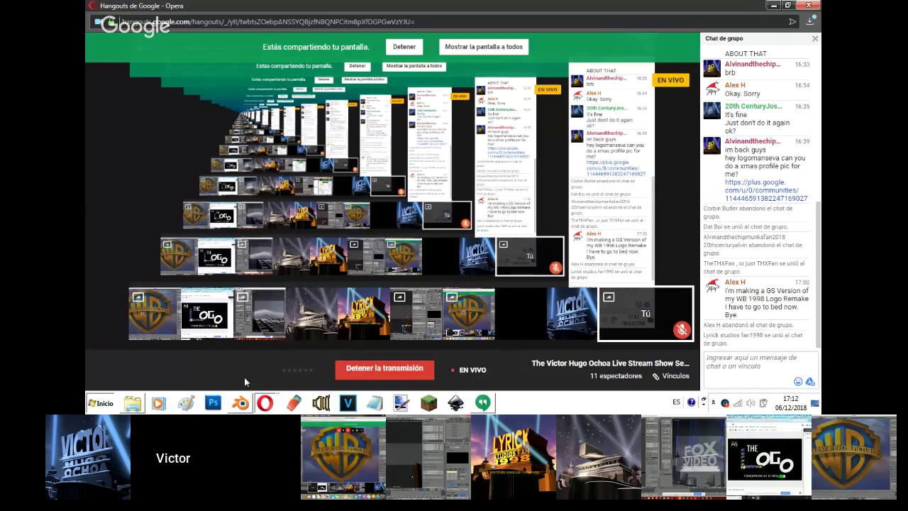
{"action": "key", "text": "alt+Tab"}
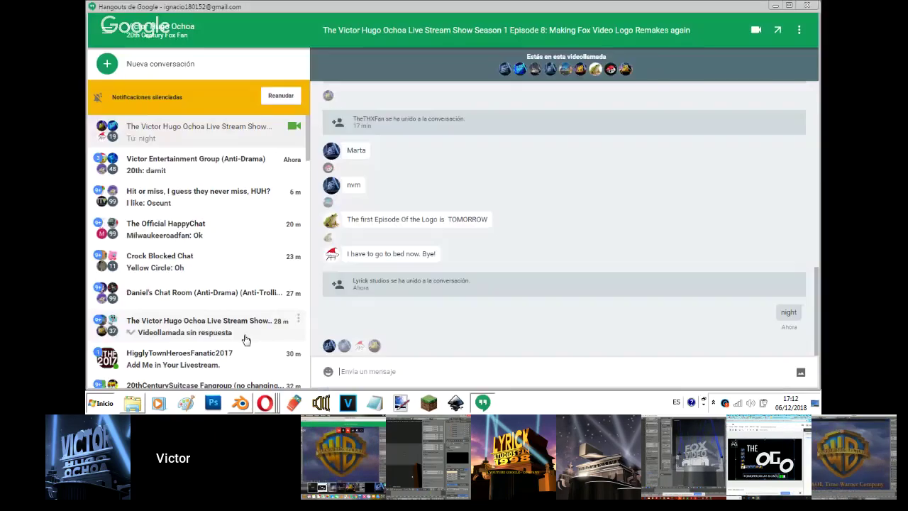
{"action": "left_click", "coordinate": [243, 403]}
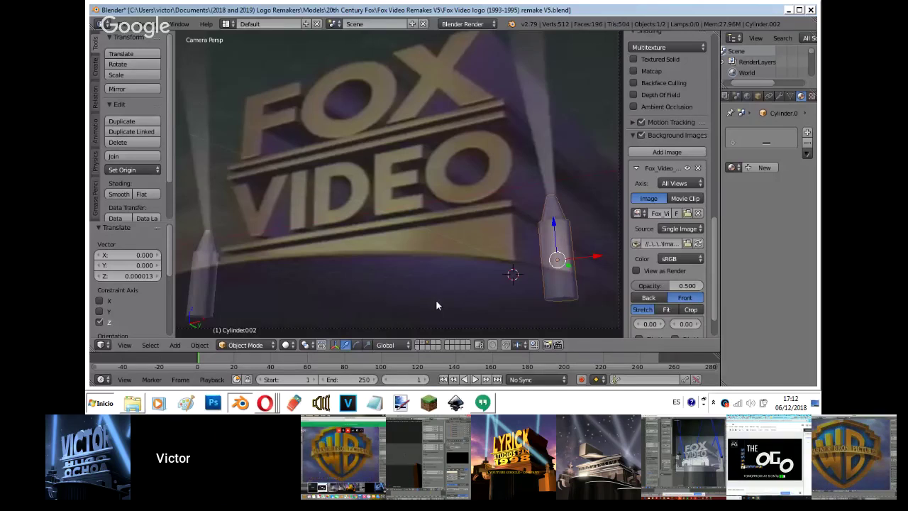
Compare with the reference image at 1.000 opacity, assign the Gold material to the selected searchlight base, and hide the reference.
{"action": "left_click_drag", "start_coordinate": [667, 285], "coordinate": [705, 285]}
{"action": "left_click", "coordinate": [730, 168]}
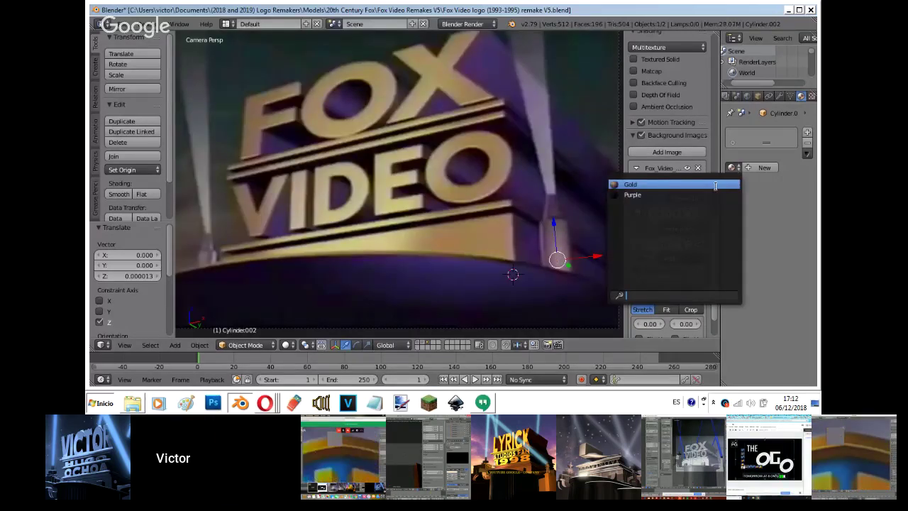
{"action": "left_click", "coordinate": [713, 185]}
{"action": "left_click", "coordinate": [641, 134]}
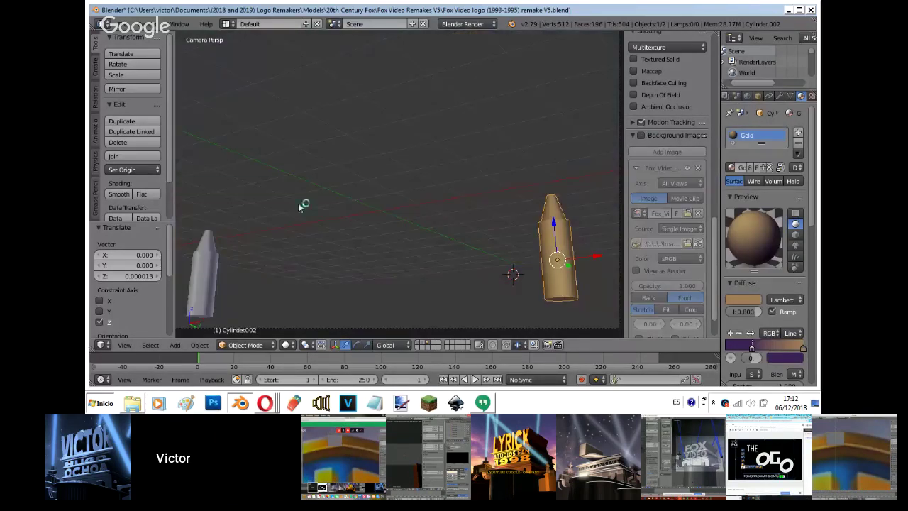
Link the Gold material from the selected searchlight base to the other, still grey base.
{"action": "right_click", "coordinate": [211, 259]}
{"action": "right_click", "coordinate": [564, 270], "text": "shift"}
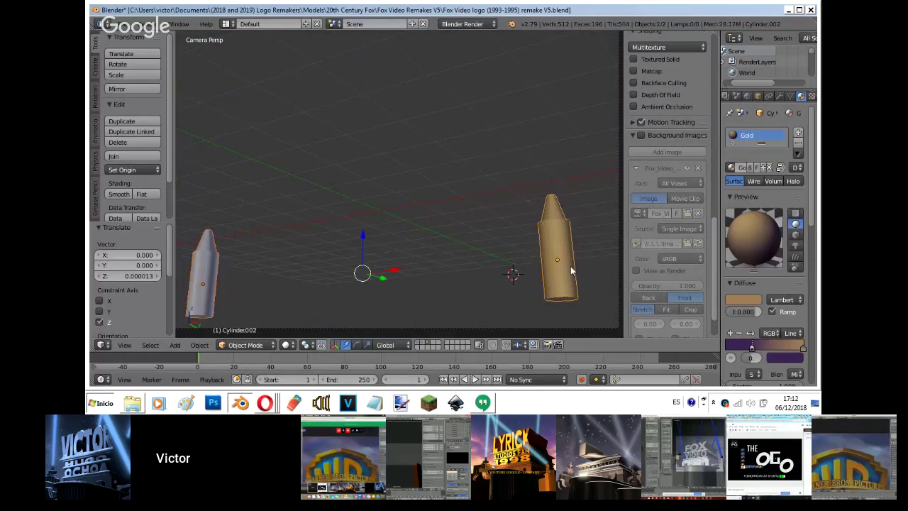
{"action": "key", "text": "ctrl+l"}
{"action": "left_click", "coordinate": [571, 267]}
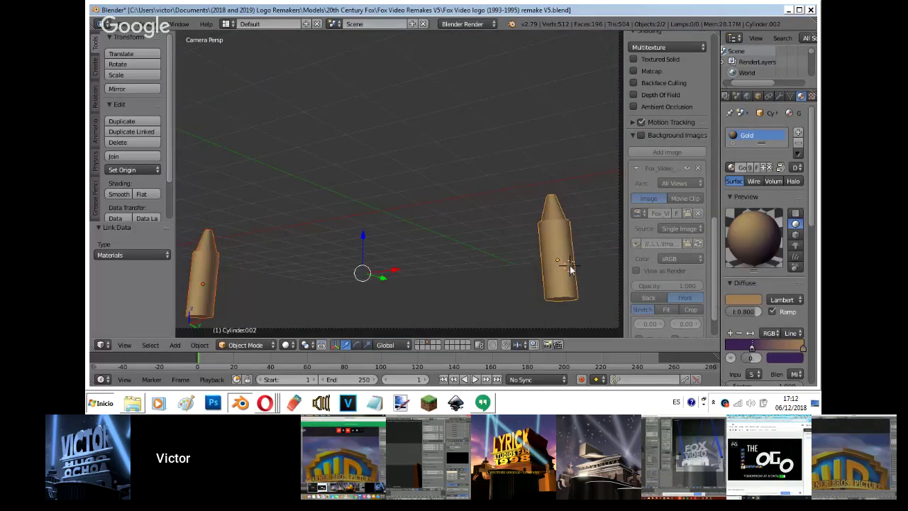
Add a point lamp at the gold searchlight base nearest the 3D cursor and switch the viewport to Material shading.
{"action": "key", "text": "shift+a"}
{"action": "mouse_move", "coordinate": [500, 220]}
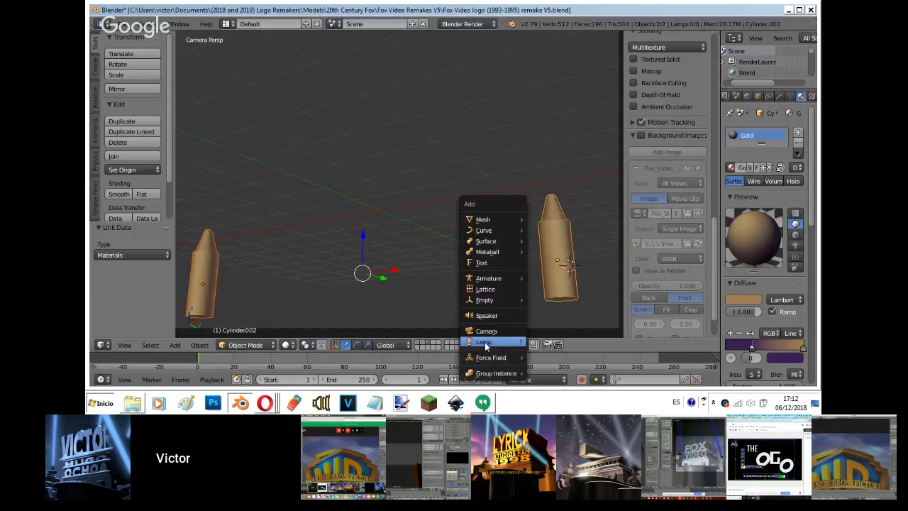
{"action": "left_click", "coordinate": [546, 342]}
{"action": "left_click", "coordinate": [285, 345]}
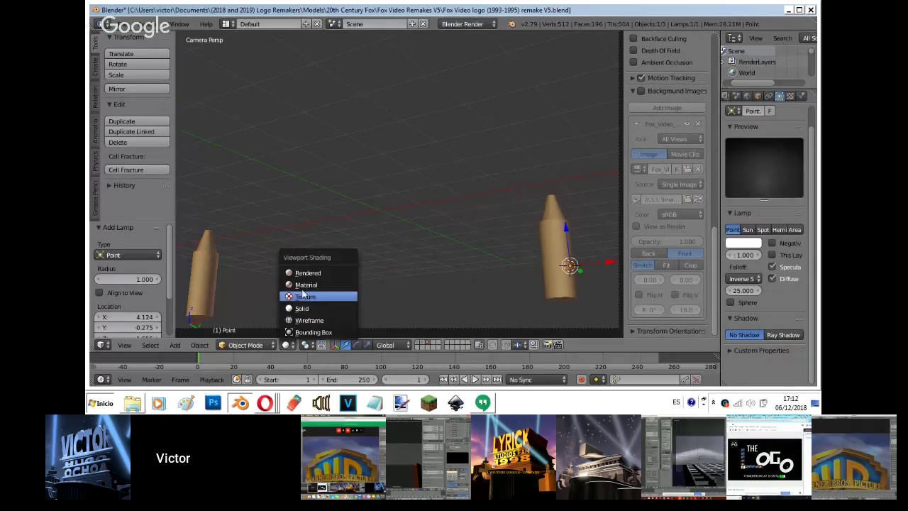
{"action": "key", "text": "Return"}
Position the point lamp in front of the searchlight bases, moving it -5.928 along Y first and finishing with 0.742 X, 0.893 Y, -0.927 Z.
{"action": "key", "text": "g"}
{"action": "key", "text": "y"}
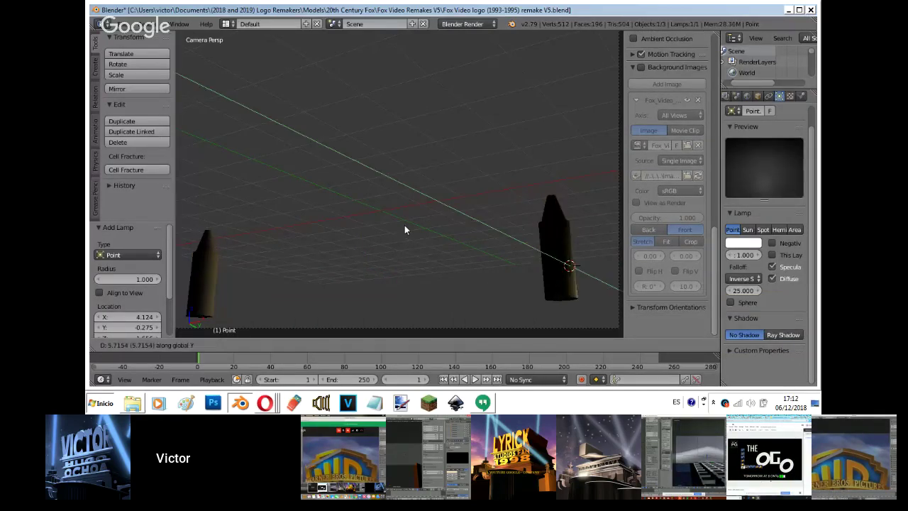
{"action": "left_click", "coordinate": [181, 126]}
{"action": "key", "text": "g"}
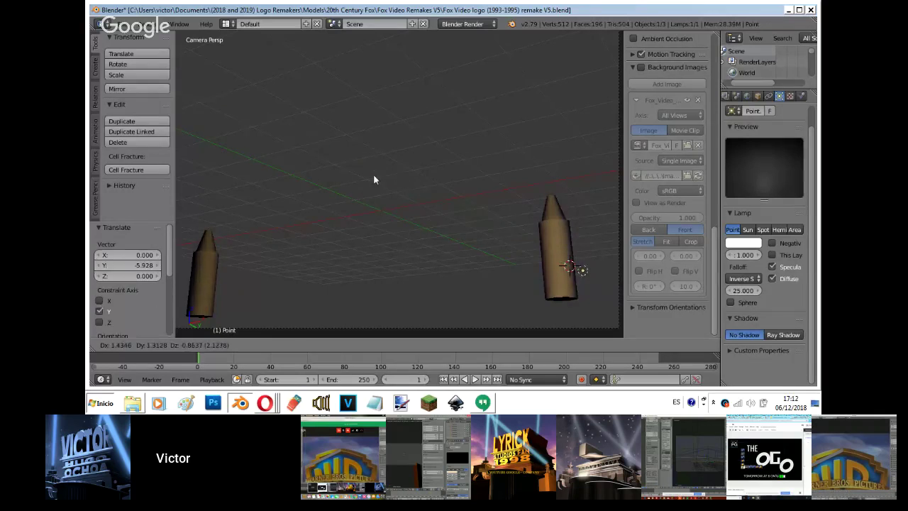
{"action": "left_click", "coordinate": [390, 143]}
{"action": "key", "text": "g"}
{"action": "key", "text": "y"}
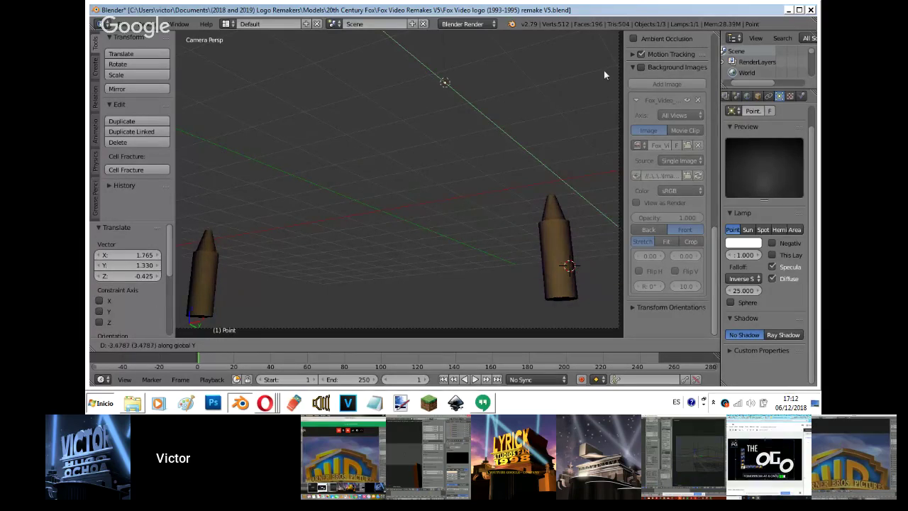
{"action": "left_click", "coordinate": [413, 301]}
{"action": "key", "text": "g"}
{"action": "left_click", "coordinate": [281, 278]}
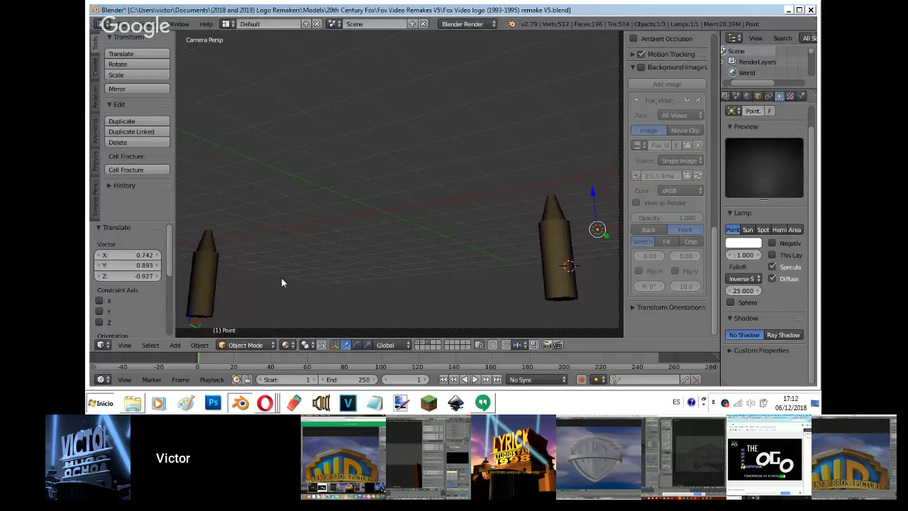
Limit the point lamp's light to its own layer and set its energy to 3.020.
{"action": "left_click", "coordinate": [773, 254]}
{"action": "left_click_drag", "start_coordinate": [738, 256], "coordinate": [844, 257]}
{"action": "left_click_drag", "start_coordinate": [123, 367], "coordinate": [730, 260]}
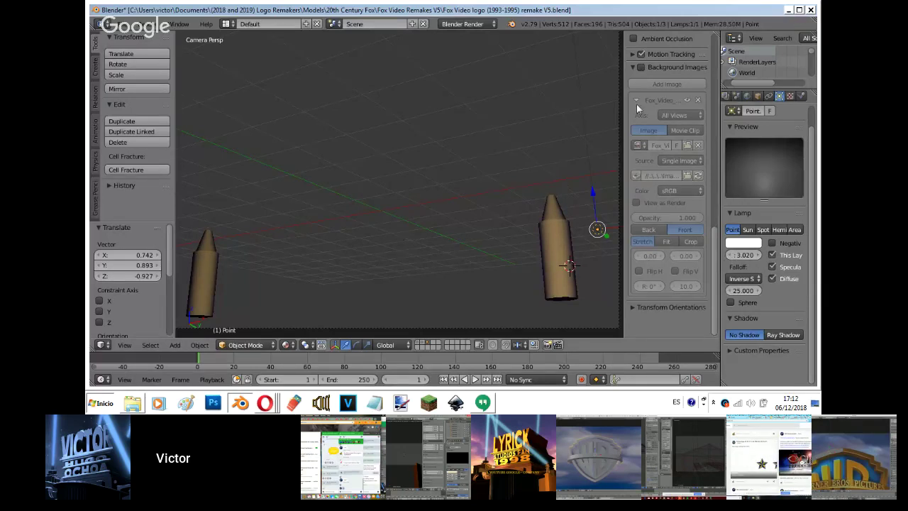
Move the point lamp 0.778 X, 0.230 Y and 0.612 Z, followed by -5.320 along Y.
{"action": "key", "text": "g"}
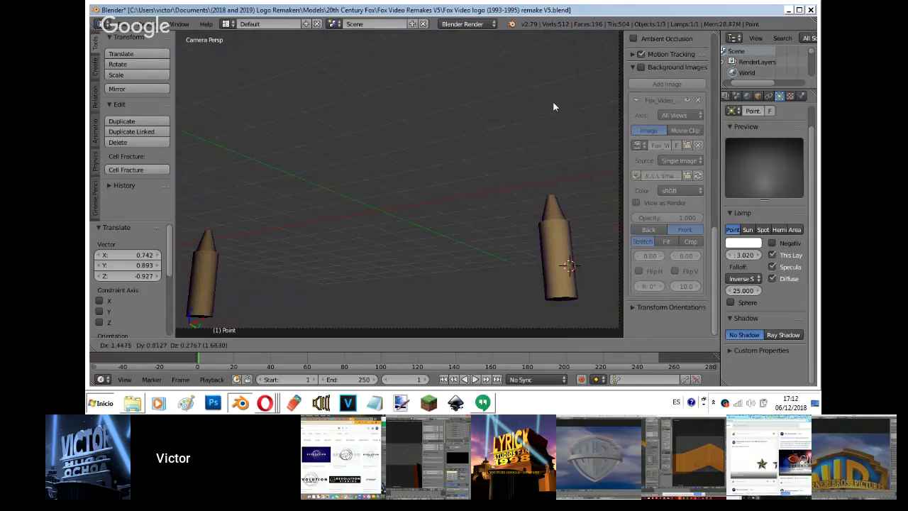
{"action": "left_click", "coordinate": [303, 317]}
{"action": "key", "text": "g"}
{"action": "key", "text": "y"}
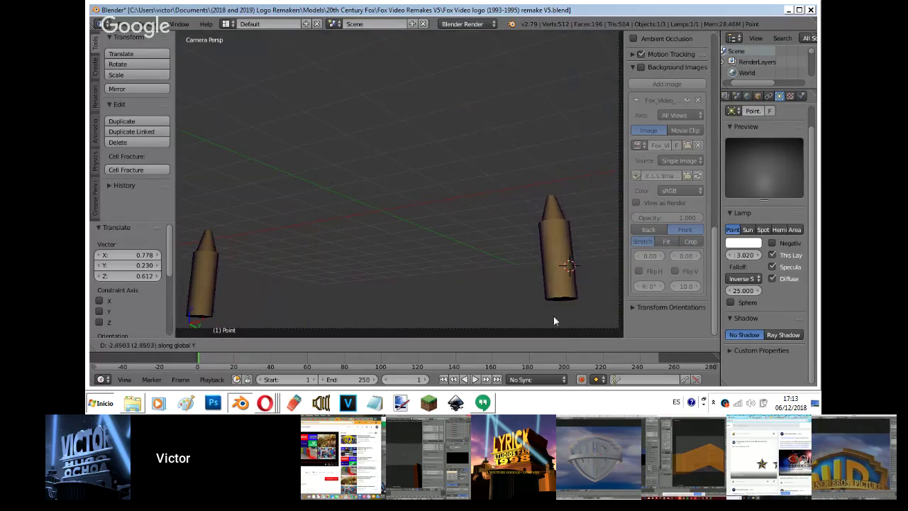
{"action": "left_click", "coordinate": [415, 57]}
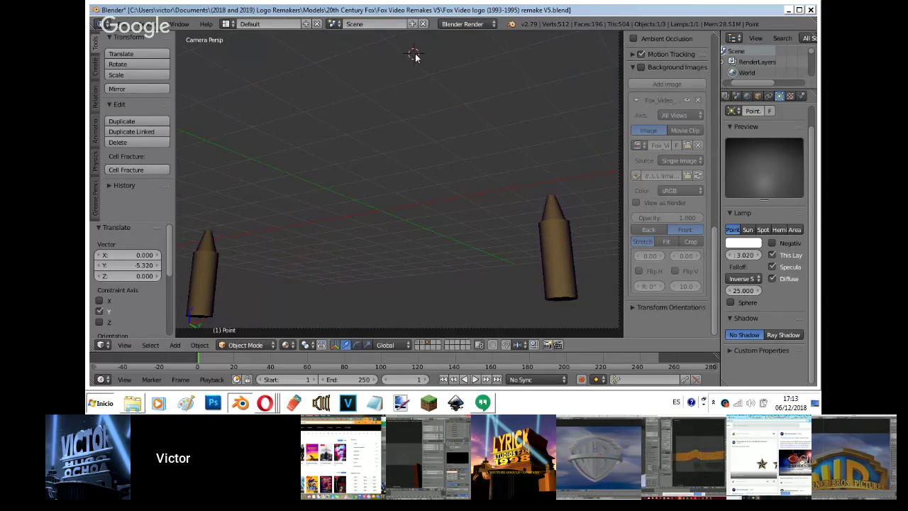
Replace the point lamp with an area lamp at the 3D cursor, limited to its own layer with energy 10.
{"action": "key", "text": "KP_7"}
{"action": "key", "text": "Delete"}
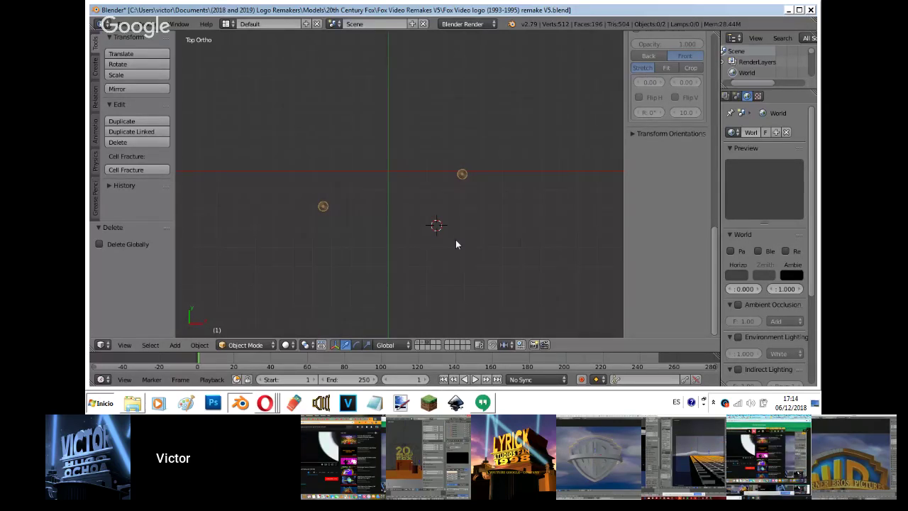
{"action": "key", "text": "shift+a"}
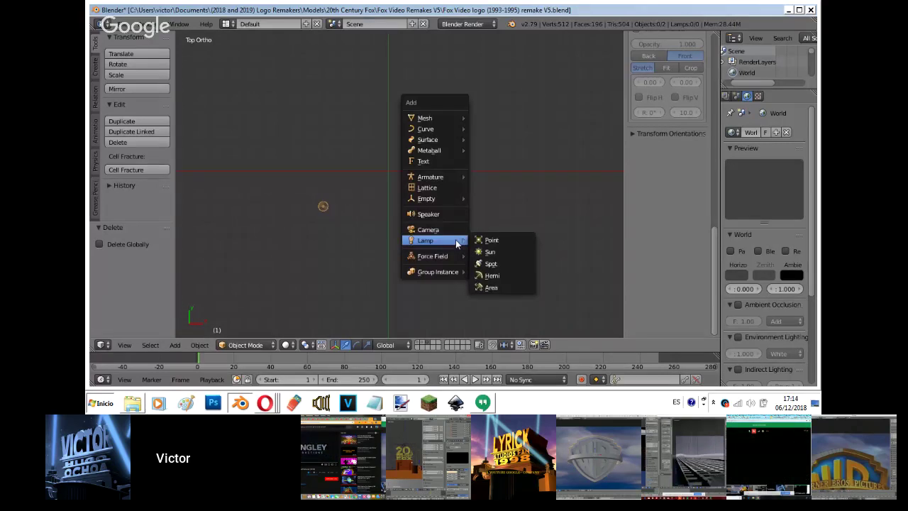
{"action": "left_click", "coordinate": [518, 287]}
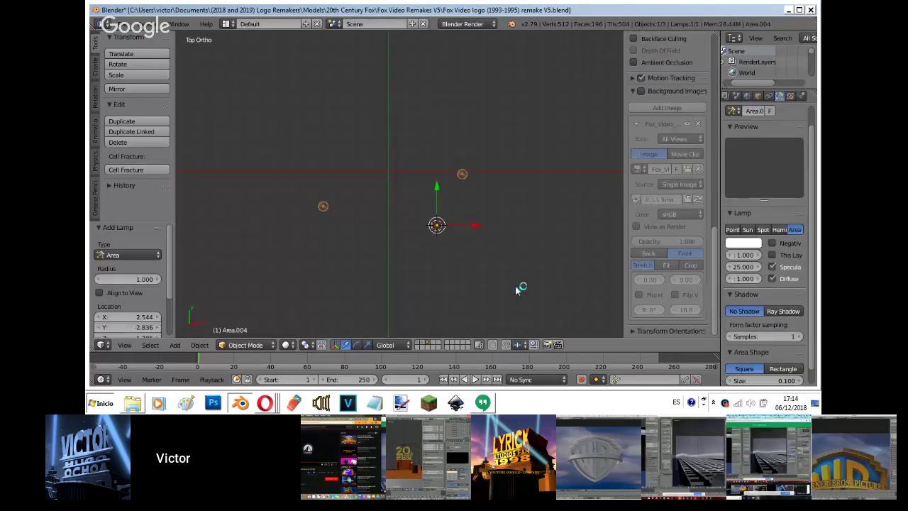
{"action": "left_click_drag", "start_coordinate": [743, 255], "coordinate": [816, 255]}
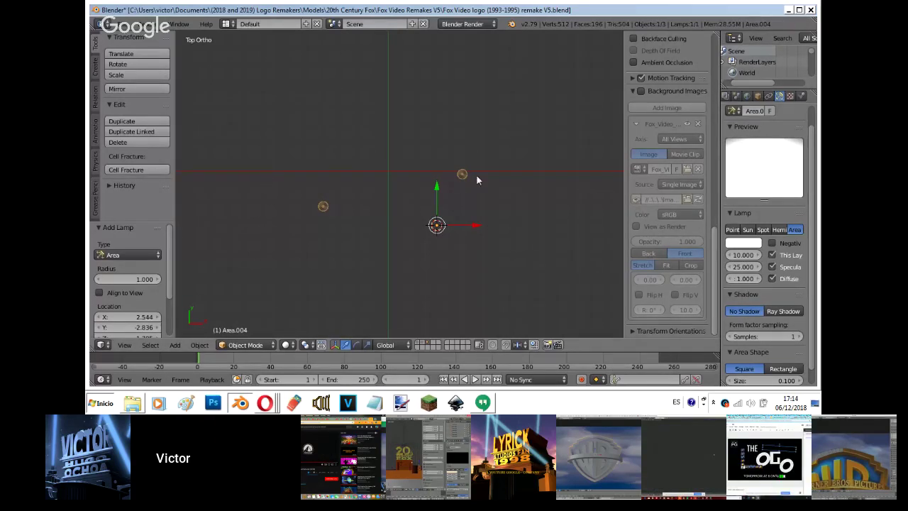
In front view, rotate the area lamp 90° and move it 3.659 X and -3.574 Z, beside the searchlight bases.
{"action": "key", "text": "KP_1"}
{"action": "type", "text": "r90"}
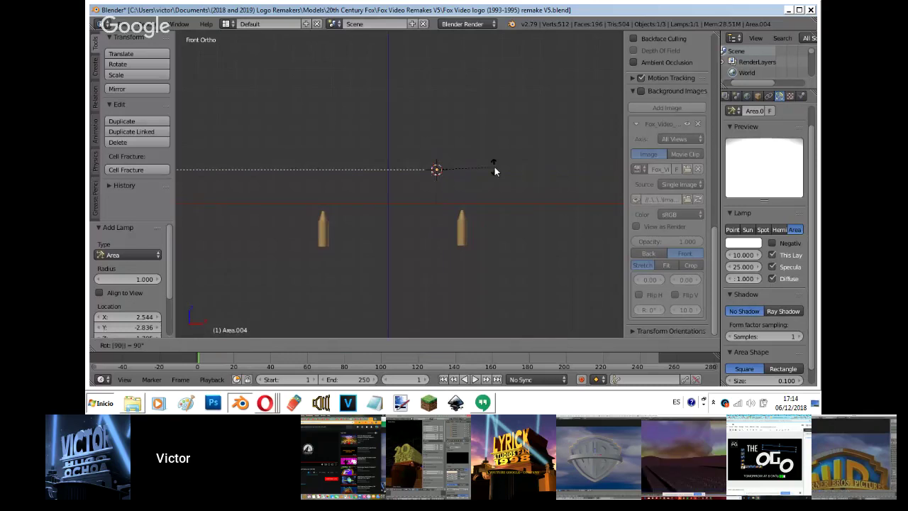
{"action": "key", "text": "Return"}
{"action": "key", "text": "g"}
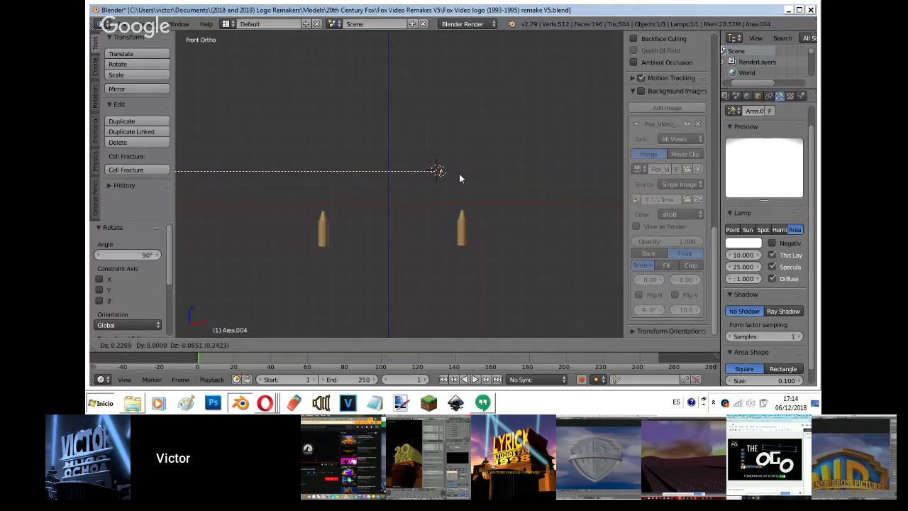
{"action": "left_click", "coordinate": [498, 232]}
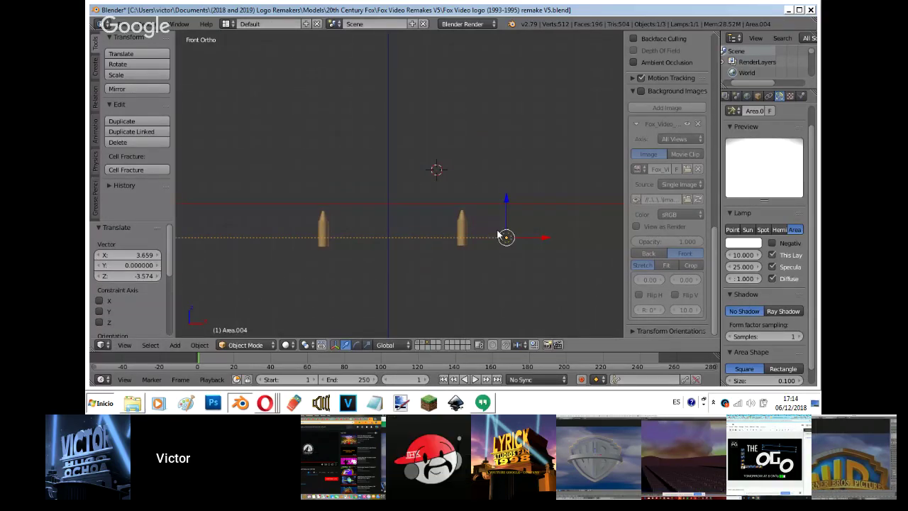
In top view, move the area lamp in front of the bases, rotate it 57.3° toward them and shift it -0.624 in X and Y.
{"action": "key", "text": "KP_7"}
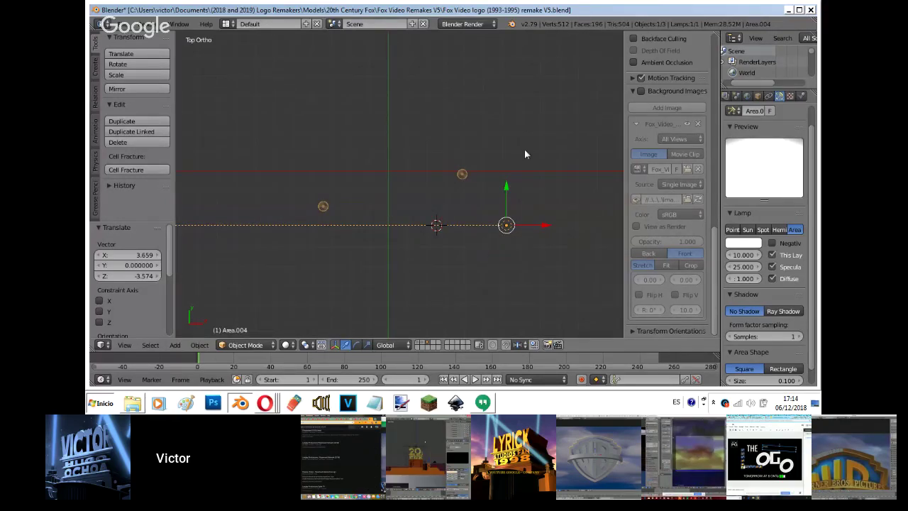
{"action": "key", "text": "h"}
{"action": "key", "text": "alt+h"}
{"action": "key", "text": "g"}
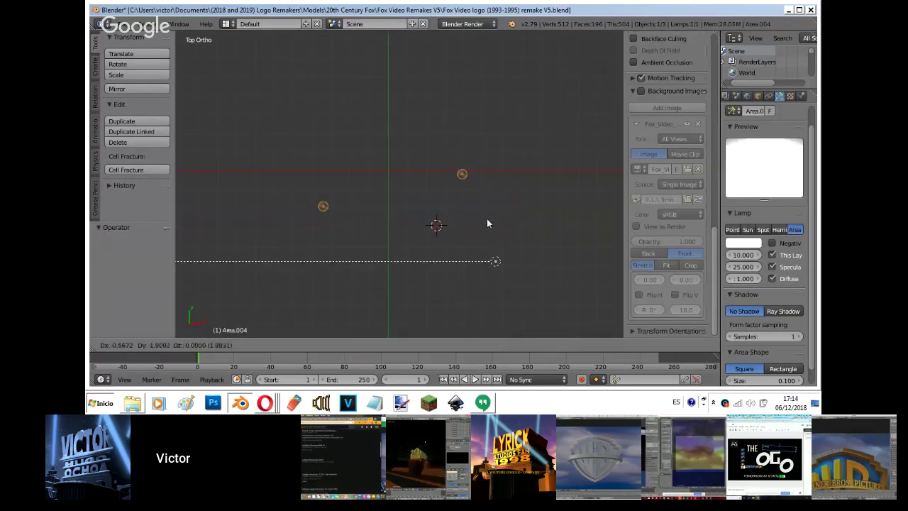
{"action": "left_click", "coordinate": [488, 219]}
{"action": "key", "text": "r"}
{"action": "left_click", "coordinate": [540, 231]}
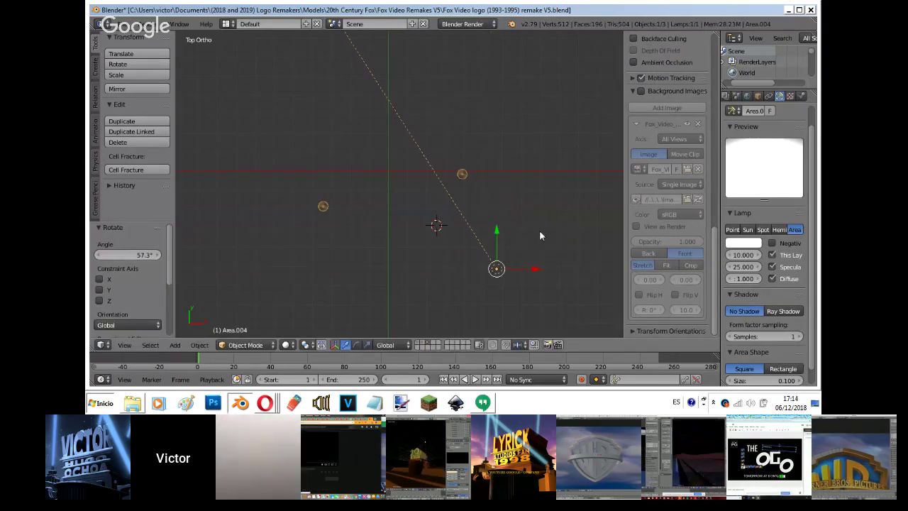
{"action": "key", "text": "g"}
{"action": "left_click", "coordinate": [530, 240]}
Show the rendered camera view and set the area lamp's distance to 0.310.
{"action": "key", "text": "KP_0"}
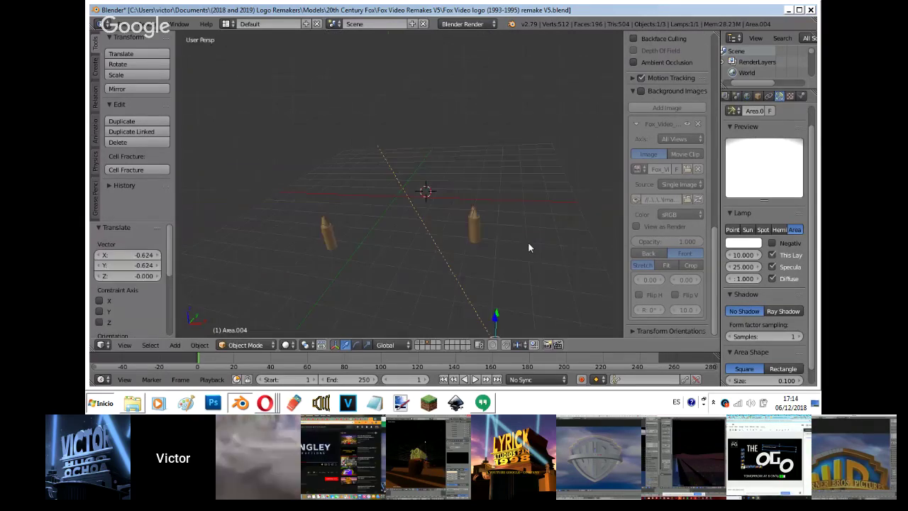
{"action": "key", "text": "shift+z"}
{"action": "scroll", "coordinate": [675, 309], "scroll_direction": "down", "scroll_amount": 1}
{"action": "left_click_drag", "start_coordinate": [746, 267], "coordinate": [103, 71]}
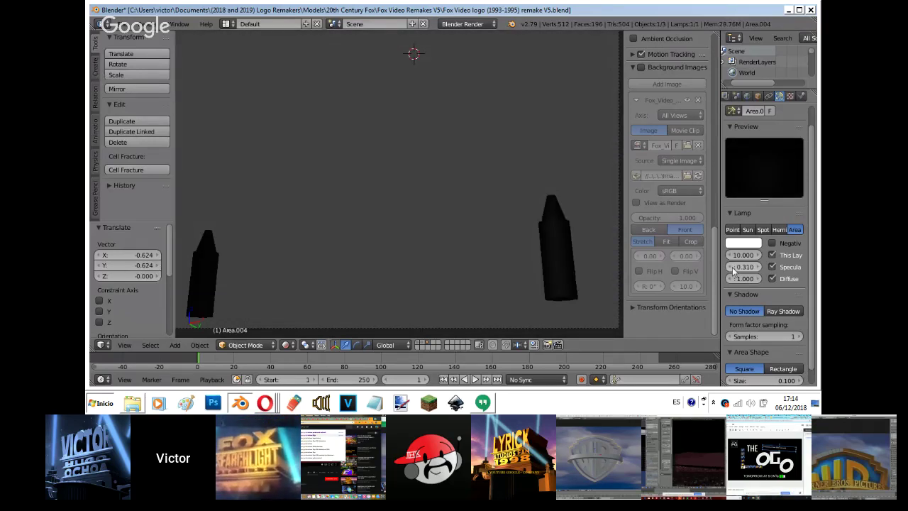
Move the area lamp -0.482 X and 2.893 Y, followed by -4.247 along Y, and set its distance to 0.760.
{"action": "key", "text": "shift+z"}
{"action": "key", "text": "KP_7"}
{"action": "key", "text": "g"}
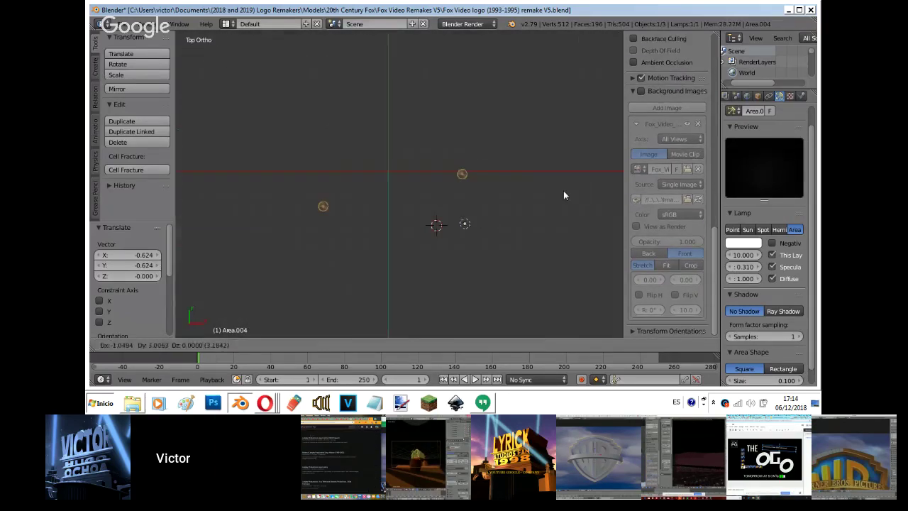
{"action": "left_click", "coordinate": [566, 192]}
{"action": "key", "text": "shift+z"}
{"action": "key", "text": "KP_0"}
{"action": "key", "text": "g"}
{"action": "key", "text": "y"}
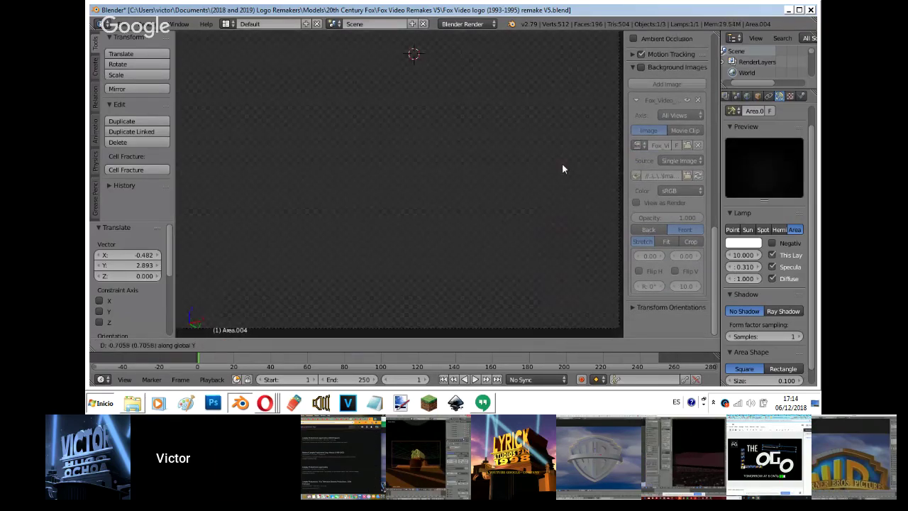
{"action": "mouse_move", "coordinate": [369, 153]}
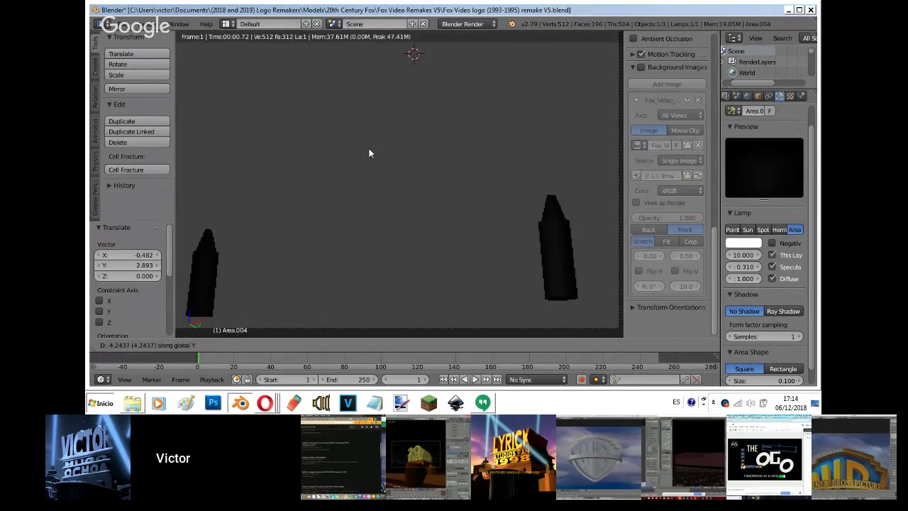
{"action": "left_click", "coordinate": [369, 152]}
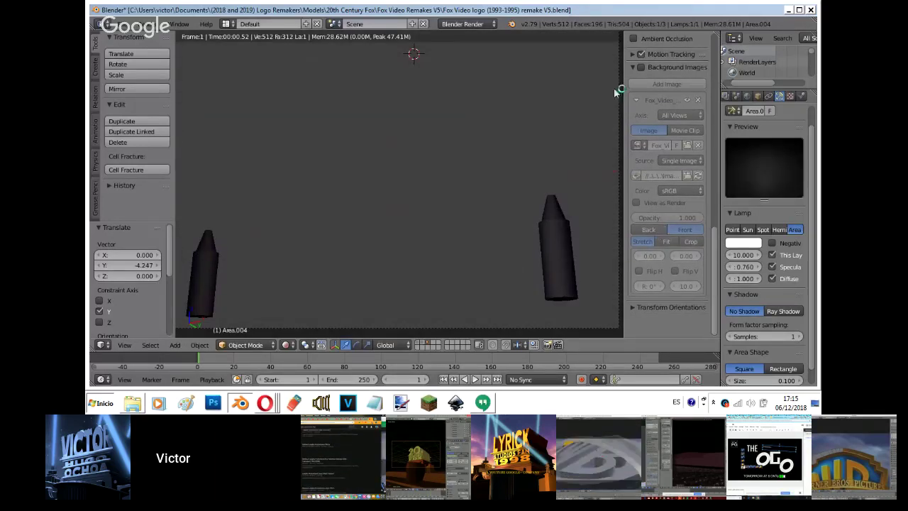
Compare the lit bases with the background reference image and switch the viewport to Material shading.
{"action": "left_click", "coordinate": [640, 68]}
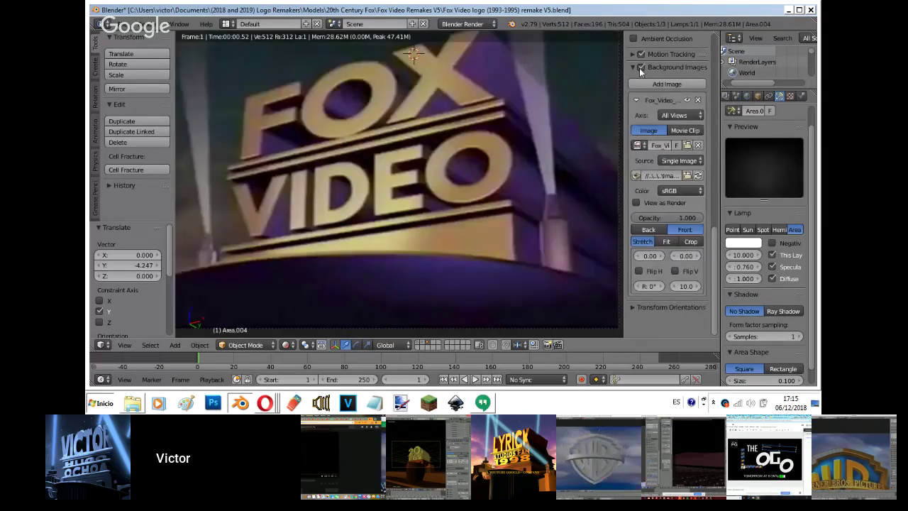
{"action": "left_click", "coordinate": [640, 67]}
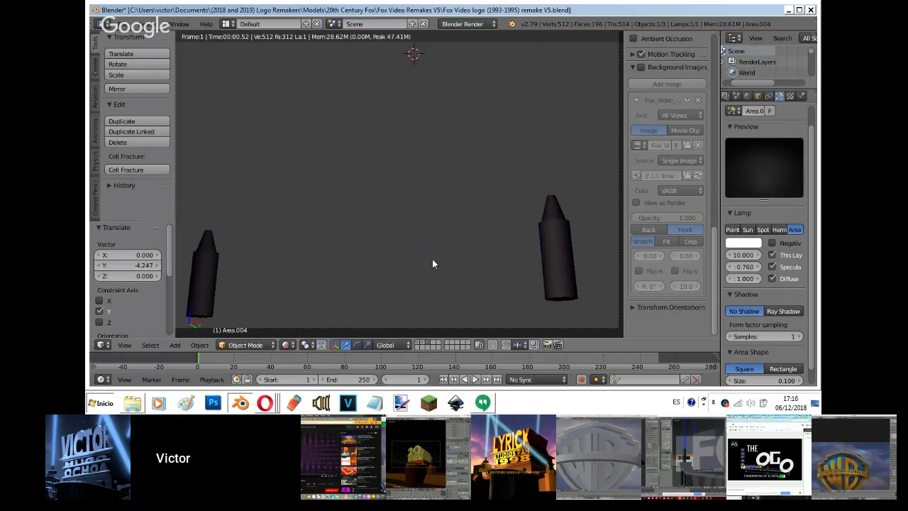
{"action": "key", "text": "shift+z"}
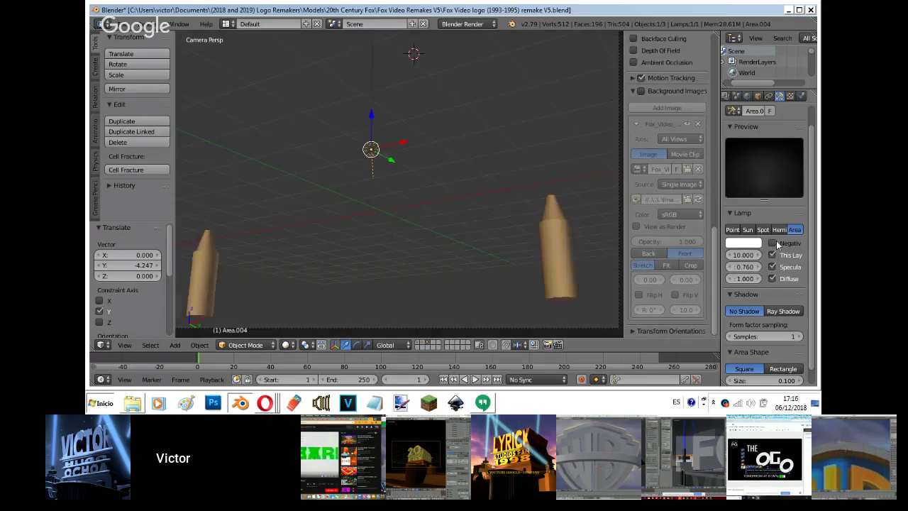
{"action": "left_click", "coordinate": [285, 345]}
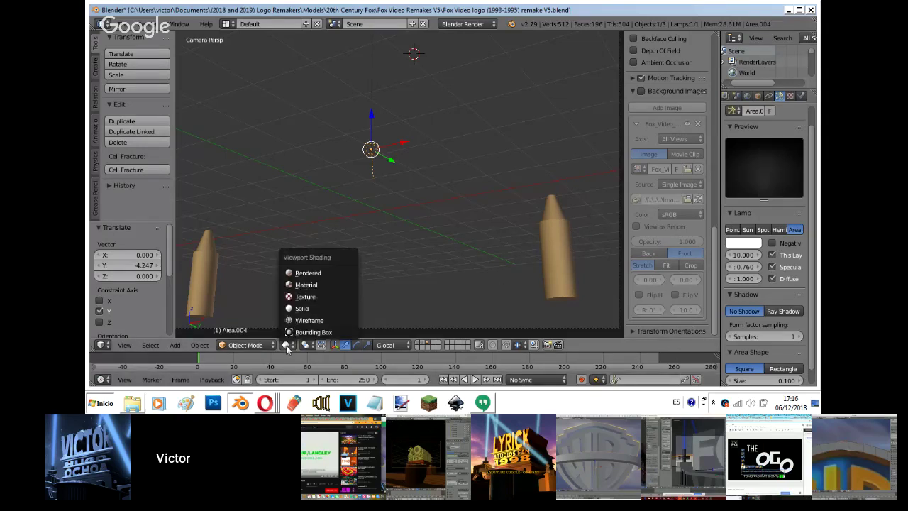
{"action": "key", "text": "Return"}
Delete the area lamp and add a sun lamp at the 3D cursor.
{"action": "key", "text": "x"}
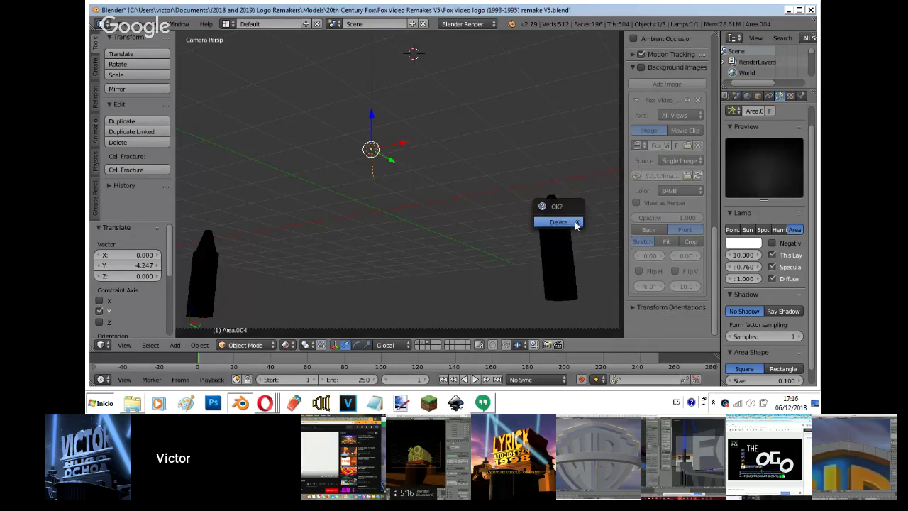
{"action": "left_click", "coordinate": [575, 222]}
{"action": "key", "text": "shift+a"}
{"action": "mouse_move", "coordinate": [553, 222]}
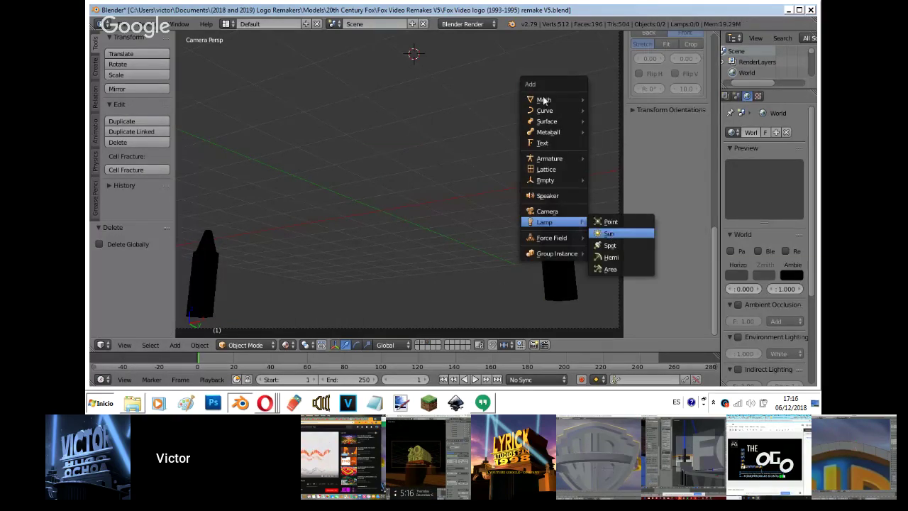
{"action": "key", "text": "Return"}
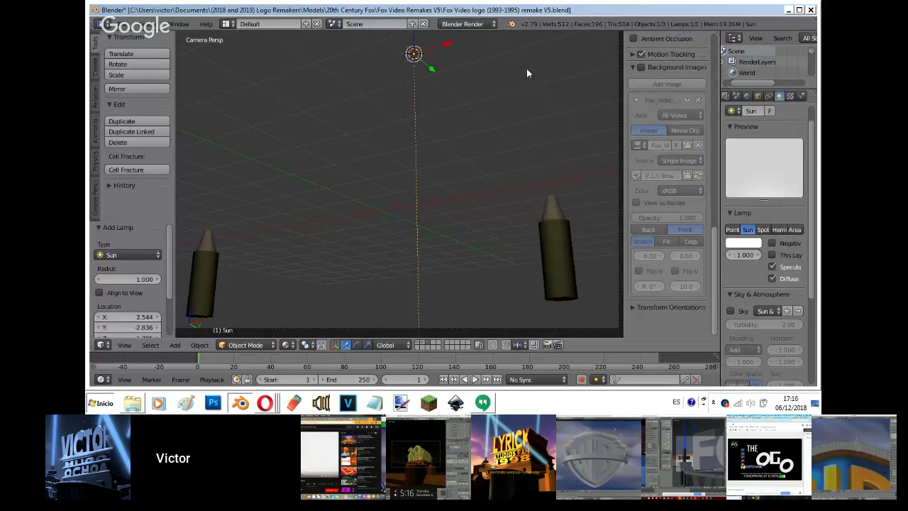
Trackball-rotate the sun lamp by 112° and 22.3° so it lights the front of the bases.
{"action": "key", "text": "r"}
{"action": "key", "text": "r"}
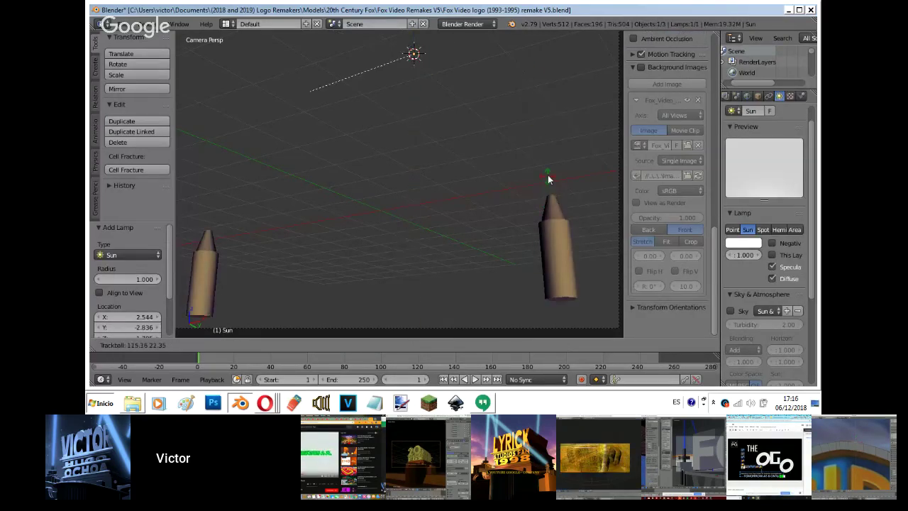
{"action": "left_click", "coordinate": [548, 174]}
{"action": "key", "text": "g"}
{"action": "left_click", "coordinate": [429, 97]}
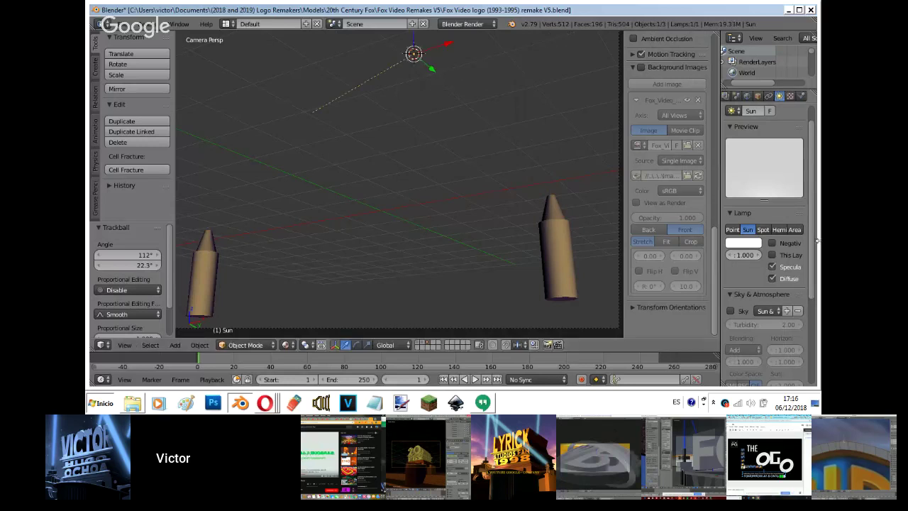
In top view, move the sun lamp 6.920 X and -6.013 Y, and check the rendered camera view.
{"action": "scroll", "coordinate": [394, 180], "scroll_direction": "down", "scroll_amount": 5}
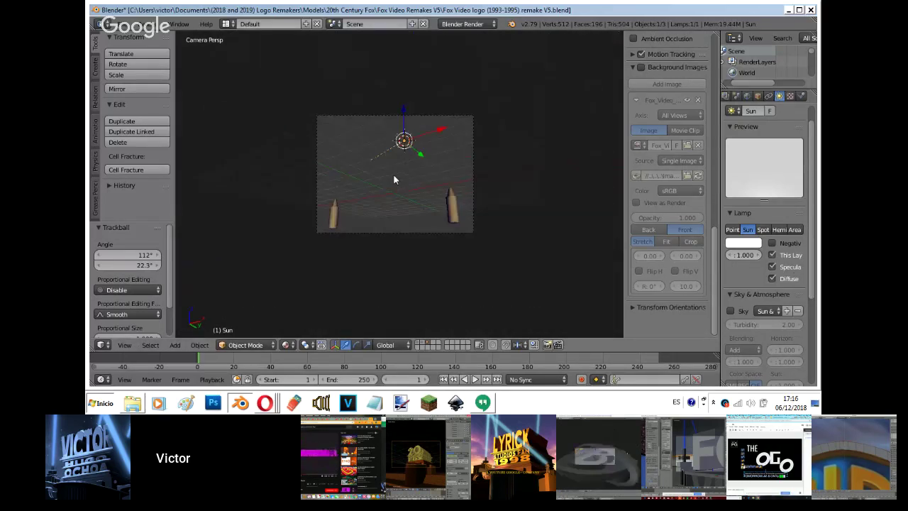
{"action": "key", "text": "KP_7"}
{"action": "key", "text": "g"}
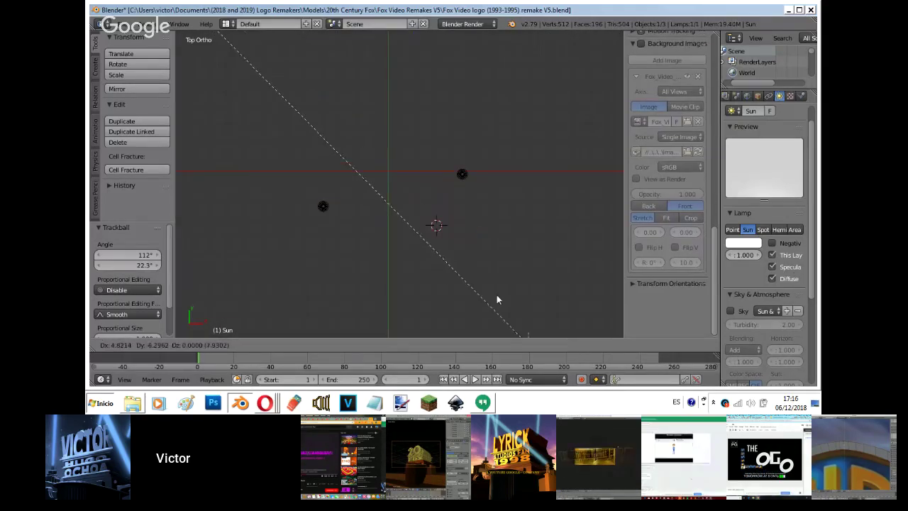
{"action": "left_click", "coordinate": [524, 289]}
{"action": "key", "text": "shift+z"}
{"action": "key", "text": "KP_0"}
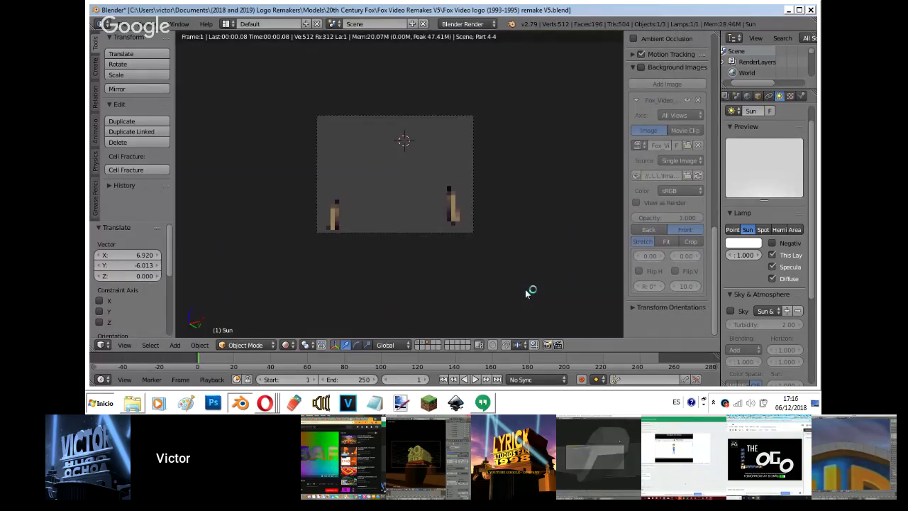
{"action": "scroll", "coordinate": [528, 291], "scroll_direction": "up", "scroll_amount": 3}
In top view, rotate the sun lamp 22.2° and move it -3.778 X and 4.084 Y, returning to the camera view.
{"action": "key", "text": "shift+z"}
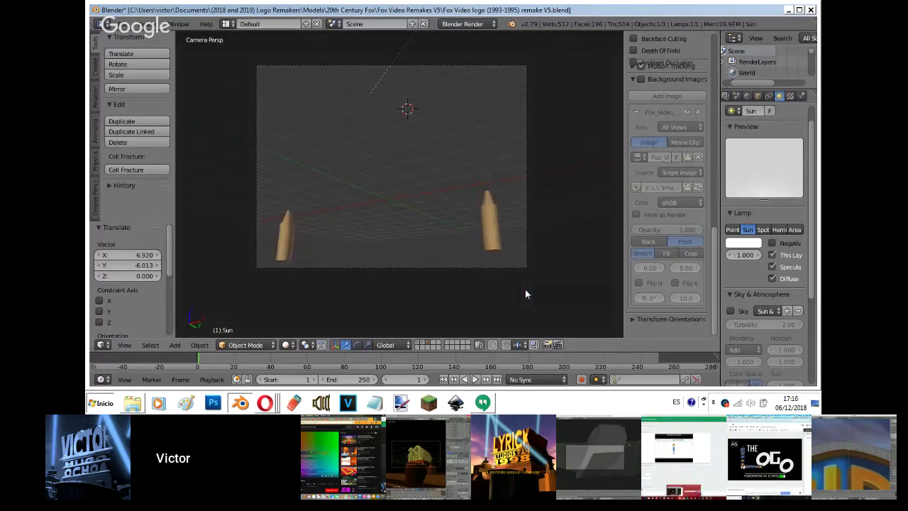
{"action": "key", "text": "KP_7"}
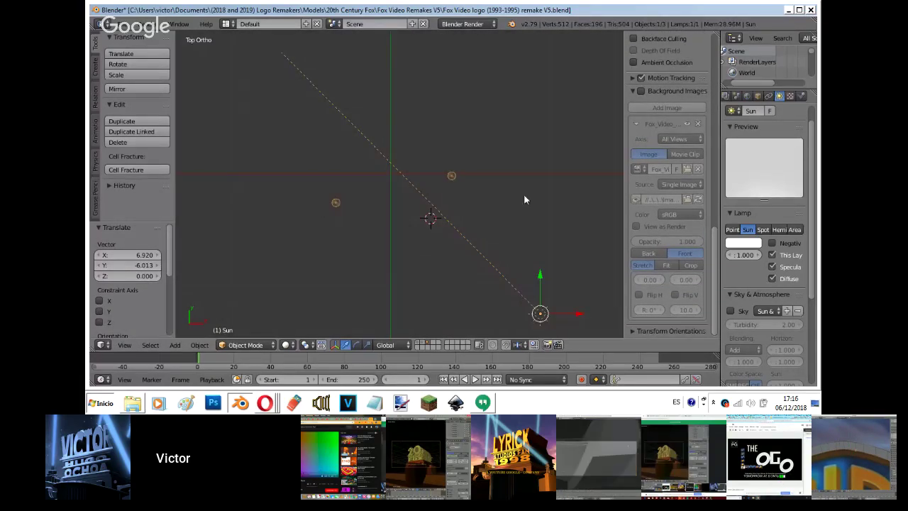
{"action": "key", "text": "r"}
{"action": "left_click", "coordinate": [568, 187]}
{"action": "key", "text": "g"}
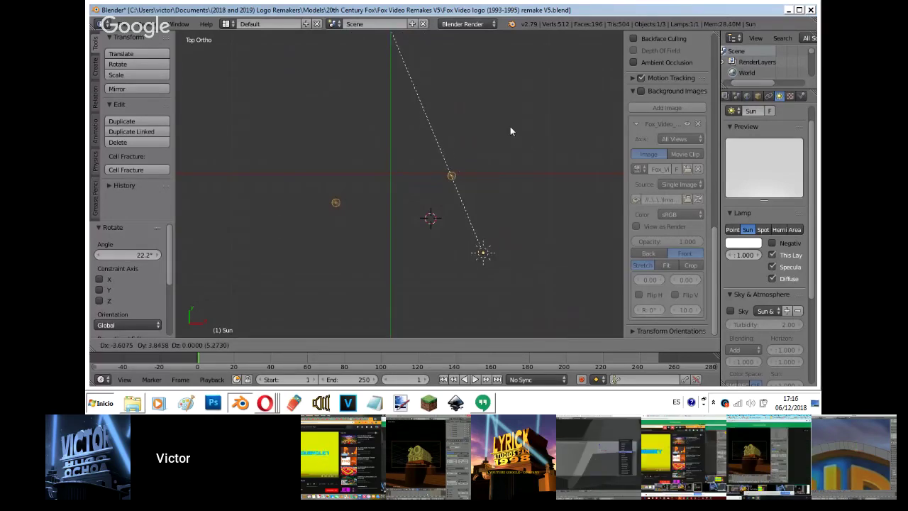
{"action": "left_click", "coordinate": [507, 128]}
{"action": "key", "text": "KP_0"}
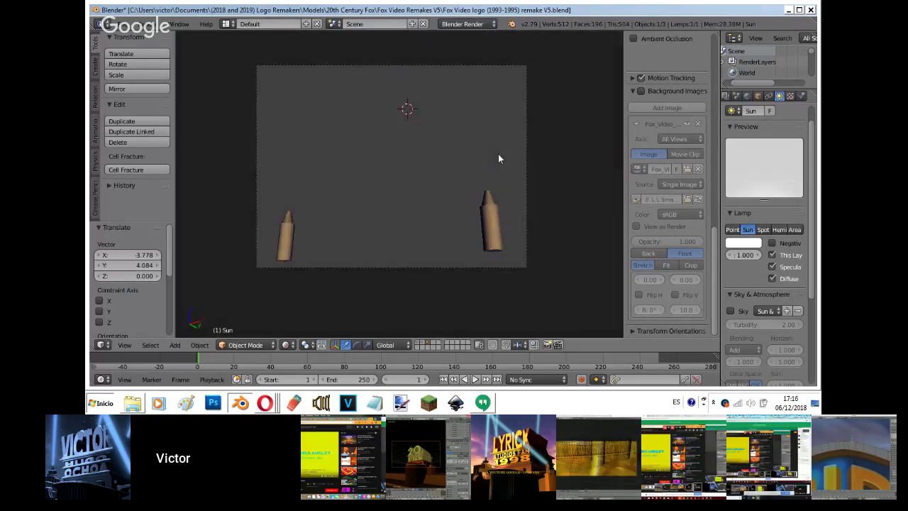
Delete the sun lamp and switch to the Google Hangouts window in Opera.
{"action": "key", "text": "x"}
{"action": "left_click", "coordinate": [498, 154]}
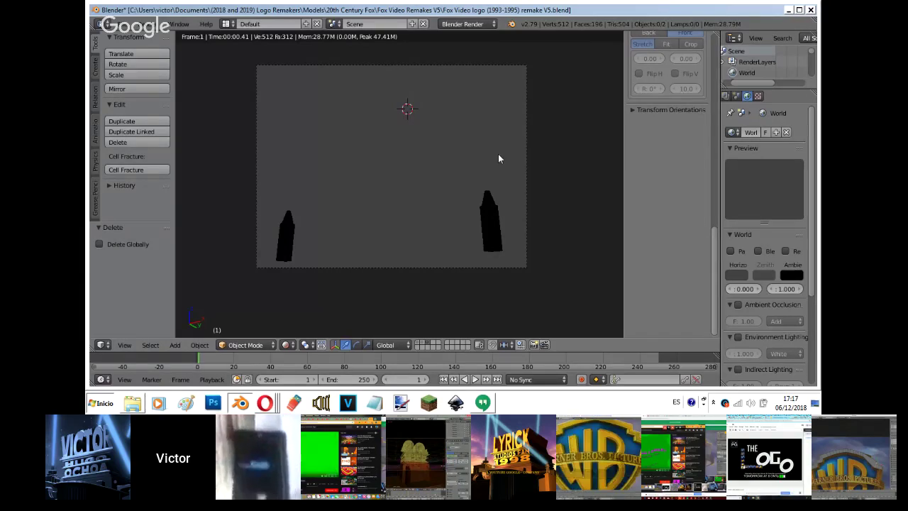
{"action": "mouse_move", "coordinate": [267, 399]}
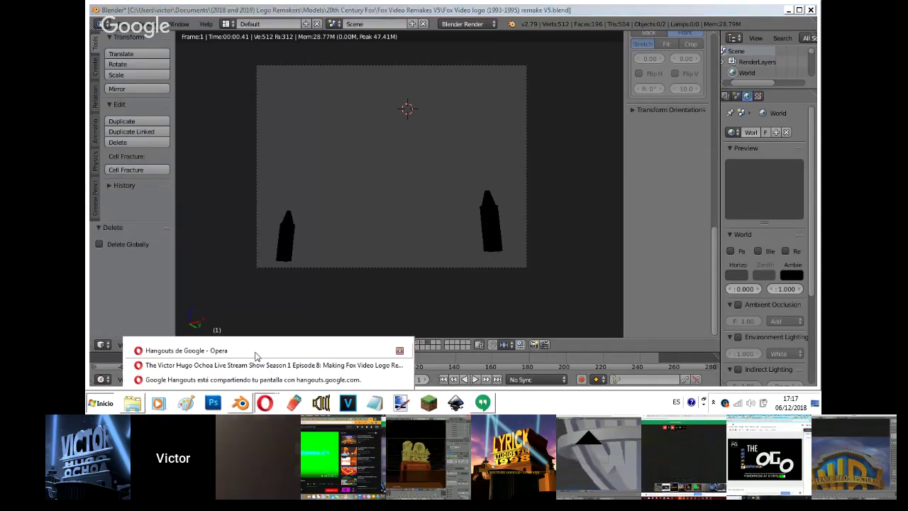
{"action": "left_click", "coordinate": [255, 349]}
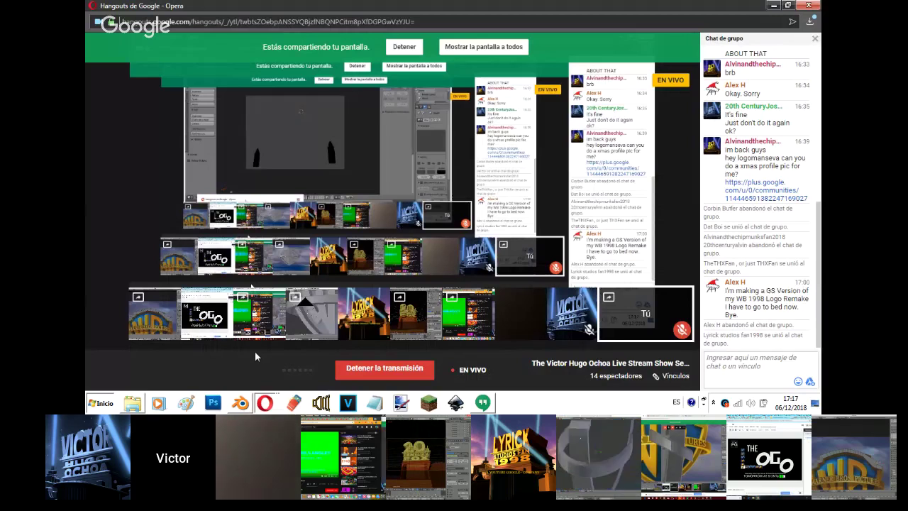
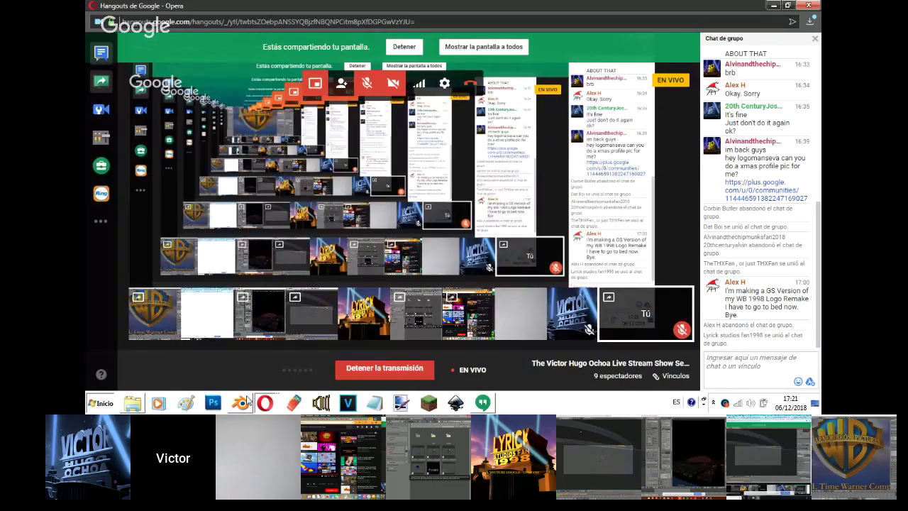
Switch to the YouTube live stream page and post the message "1993" in its chat.
{"action": "left_click", "coordinate": [241, 402]}
{"action": "left_click", "coordinate": [252, 352]}
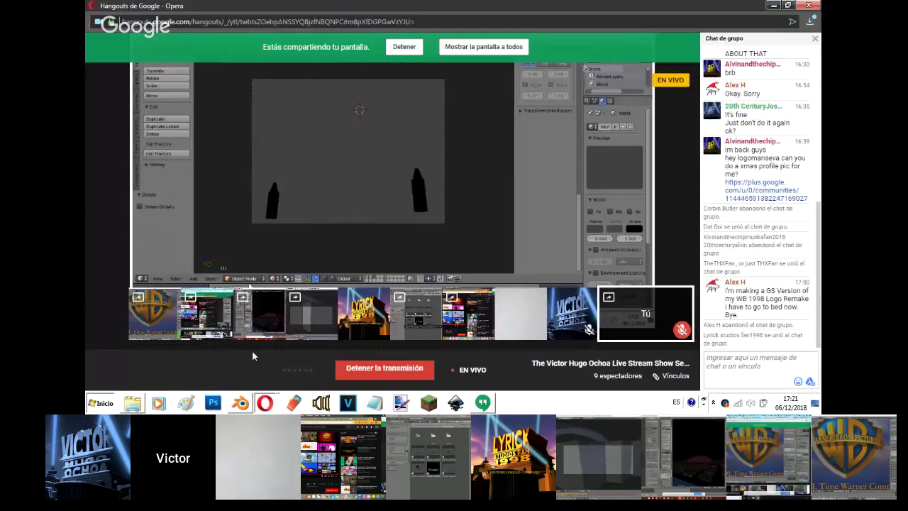
{"action": "mouse_move", "coordinate": [265, 402]}
{"action": "left_click", "coordinate": [266, 366]}
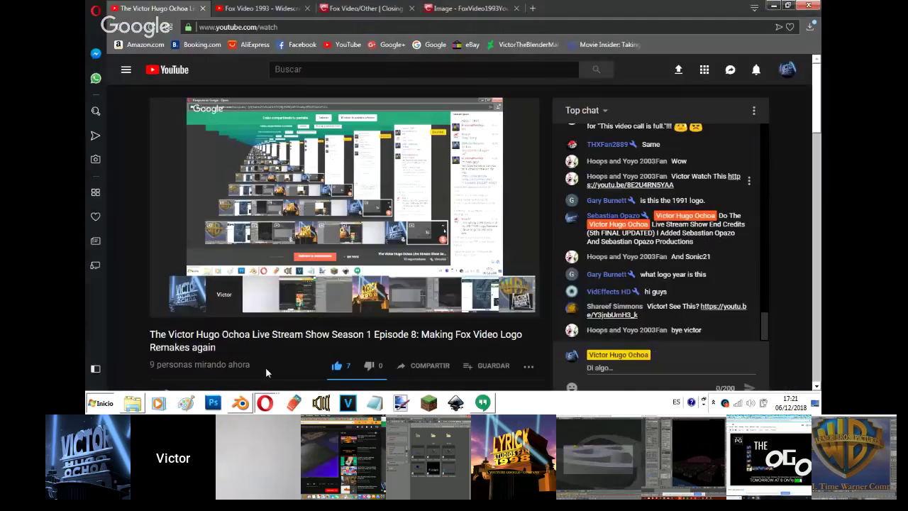
{"action": "left_click", "coordinate": [629, 371]}
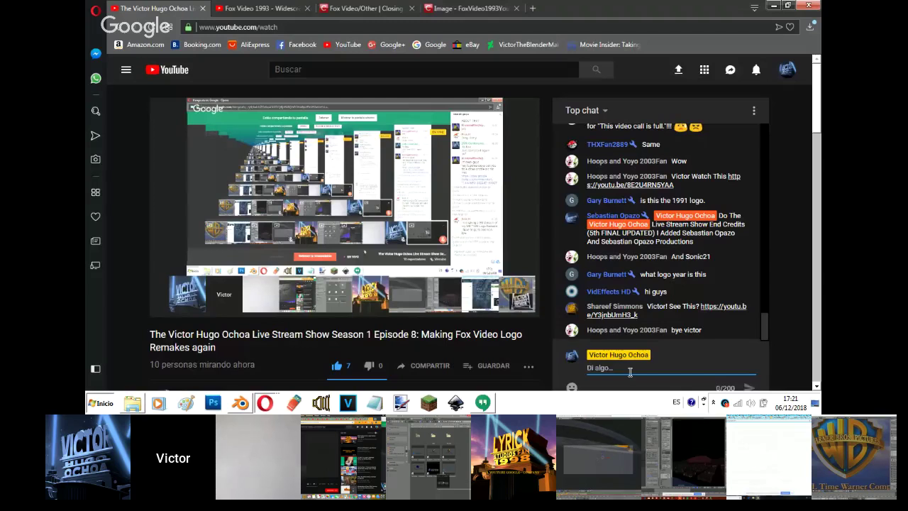
{"action": "type", "text": "1993"}
{"action": "key", "text": "Return"}
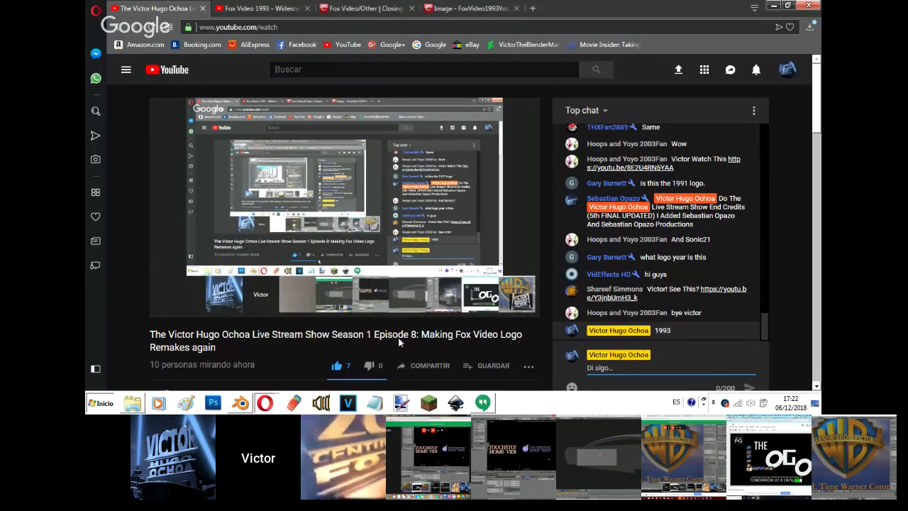
Return to Blender, add a point lamp at the 3D cursor and restrict it to its own layer.
{"action": "left_click", "coordinate": [265, 403]}
{"action": "left_click", "coordinate": [267, 348]}
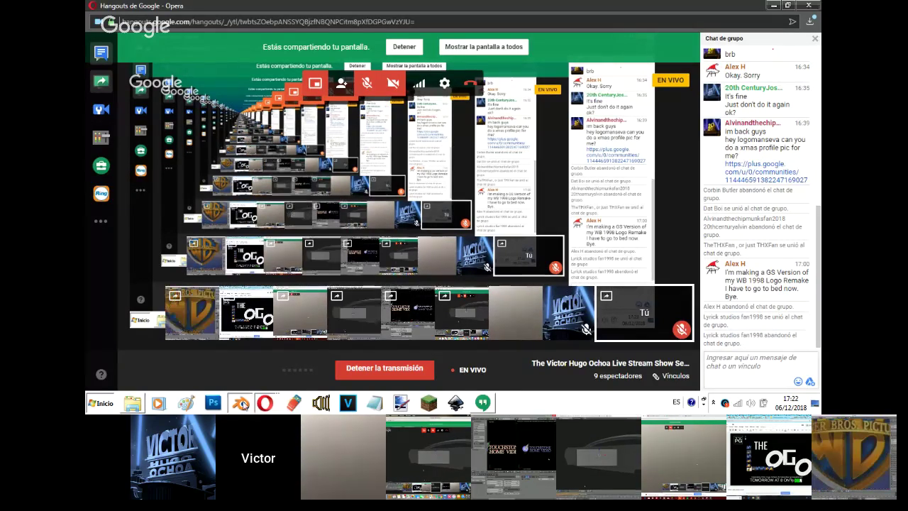
{"action": "left_click", "coordinate": [240, 403]}
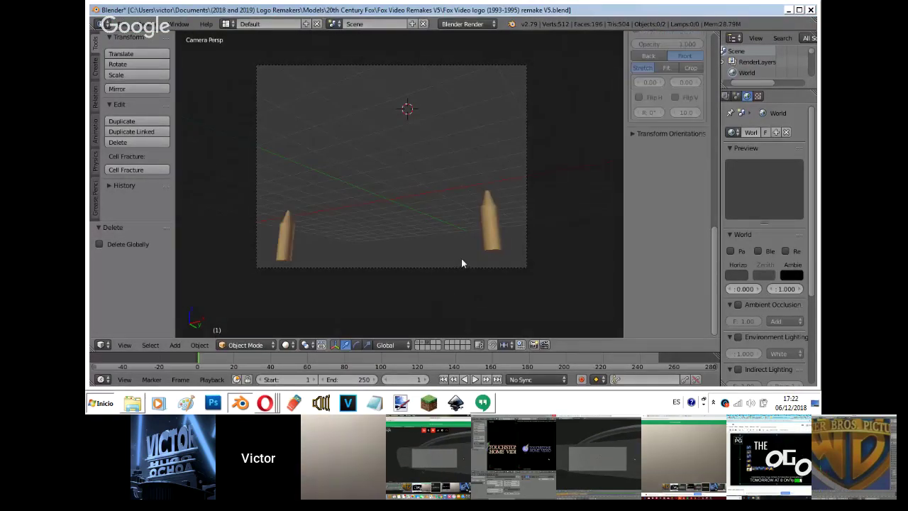
{"action": "key", "text": "shift+a"}
{"action": "left_click", "coordinate": [484, 257]}
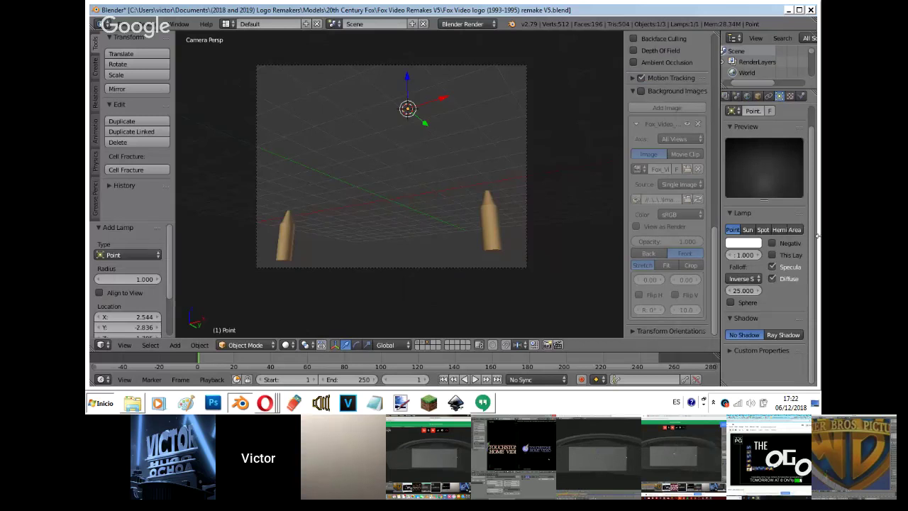
{"action": "left_click", "coordinate": [788, 257]}
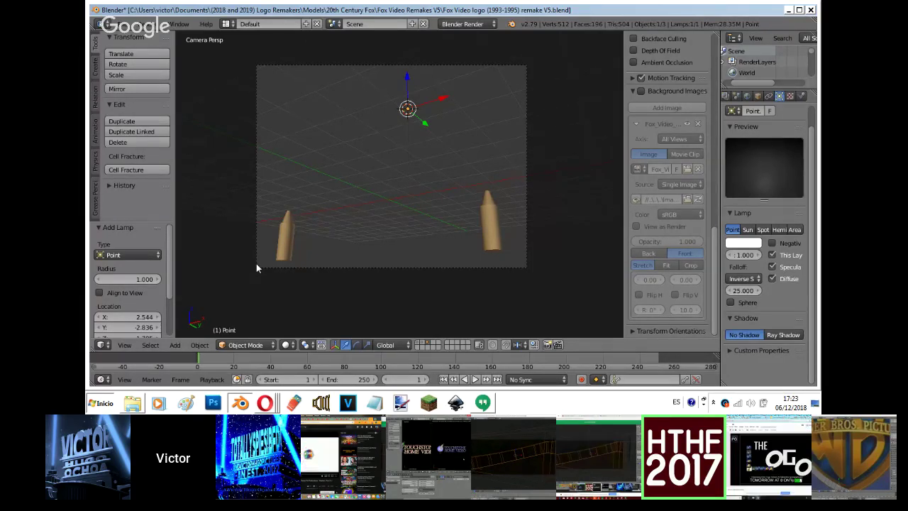
Preview the rendered camera view and switch the viewport to material shading.
{"action": "key", "text": "shift+z"}
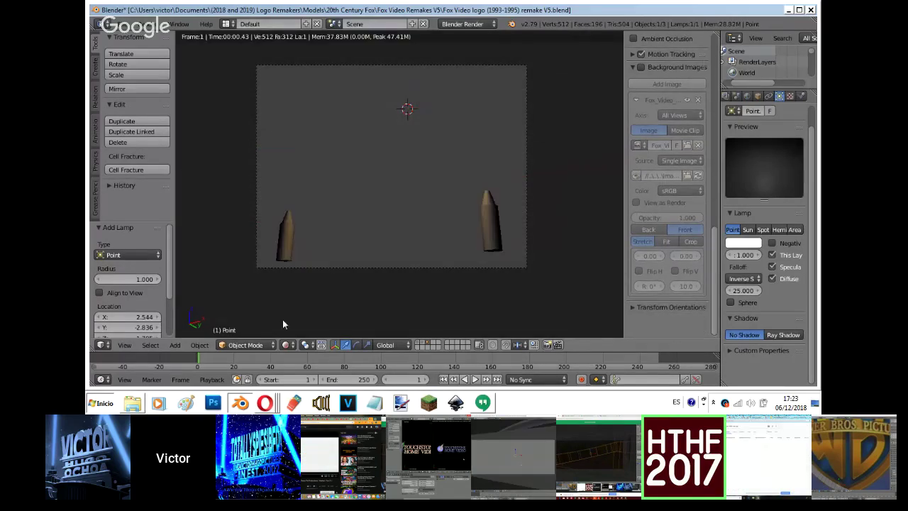
{"action": "left_click", "coordinate": [285, 345]}
{"action": "left_click", "coordinate": [305, 284]}
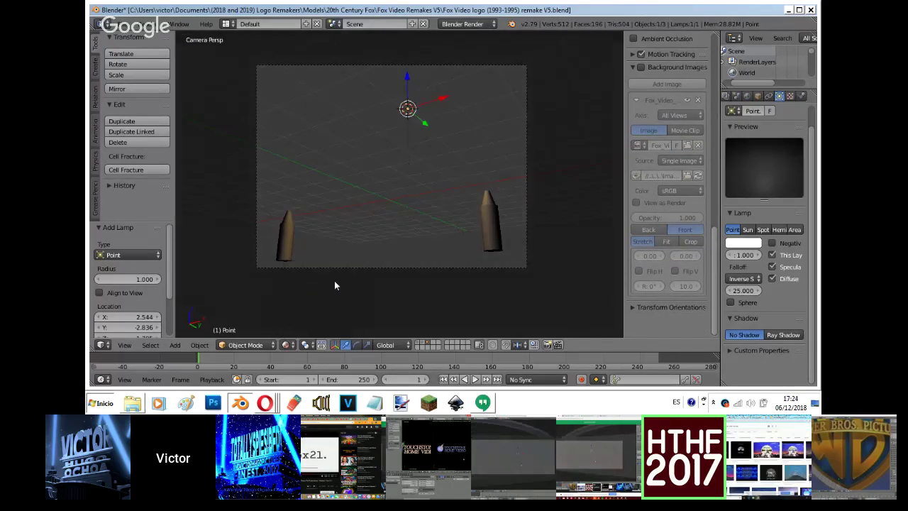
In camera view, move the point lamp by 1.537 X, 1.746 Y and -1.686 Z, plus 2.654 along Y.
{"action": "key", "text": "g"}
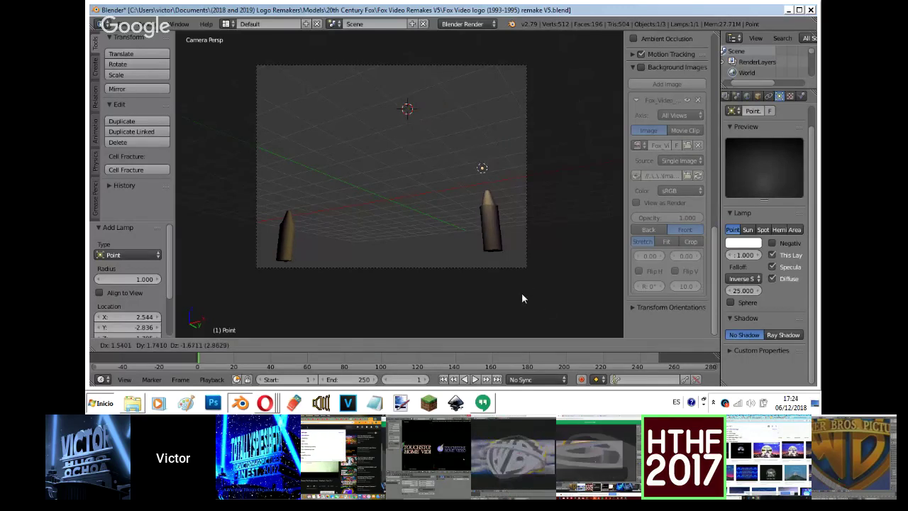
{"action": "left_click", "coordinate": [521, 292]}
{"action": "key", "text": "g"}
{"action": "key", "text": "x"}
{"action": "right_click", "coordinate": [539, 296]}
{"action": "key", "text": "g"}
{"action": "key", "text": "y"}
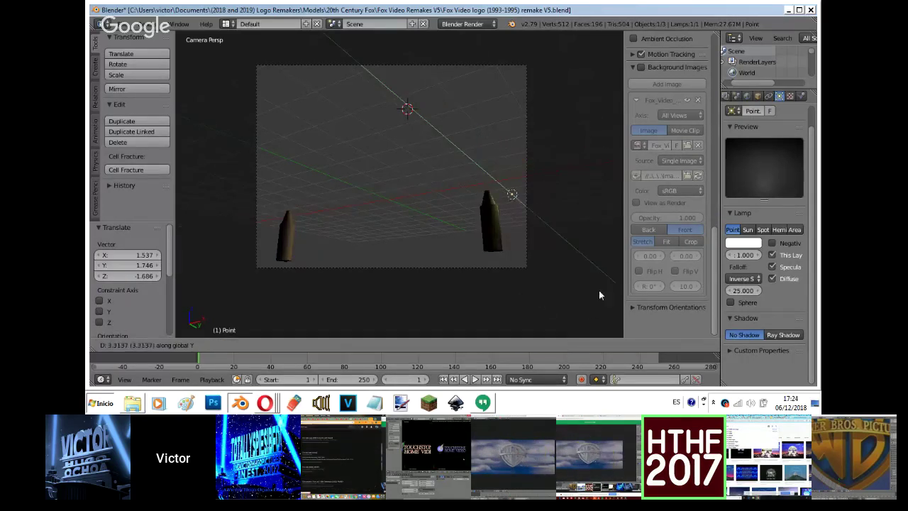
{"action": "left_click", "coordinate": [584, 293]}
Move the point lamp by -0.822 X, -0.304 Y, -0.510 Z, and again by 2.032 X, 1.131 Y, 0.410 Z.
{"action": "key", "text": "g"}
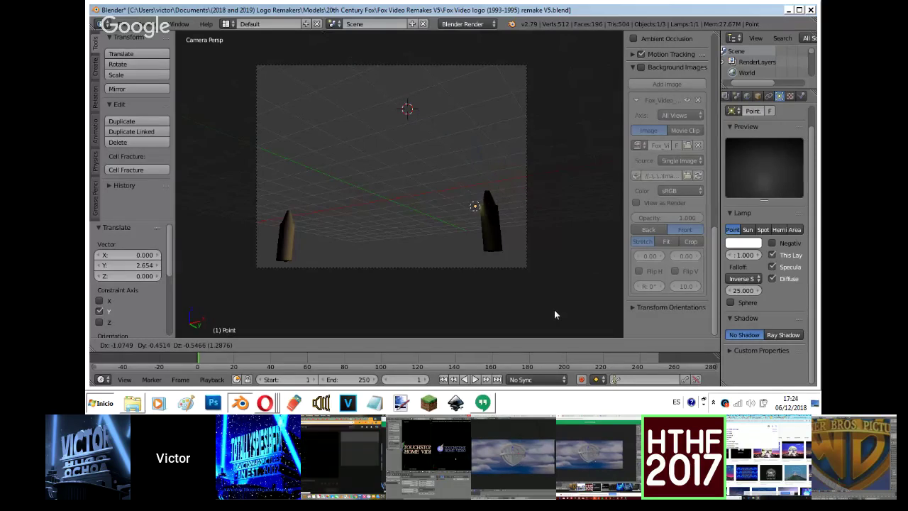
{"action": "left_click", "coordinate": [553, 309]}
{"action": "left_click", "coordinate": [758, 96]}
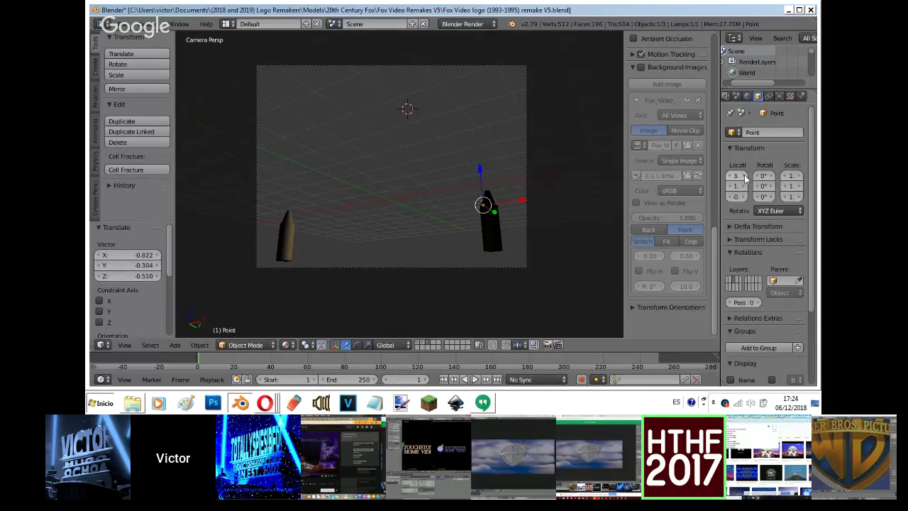
{"action": "key", "text": "g"}
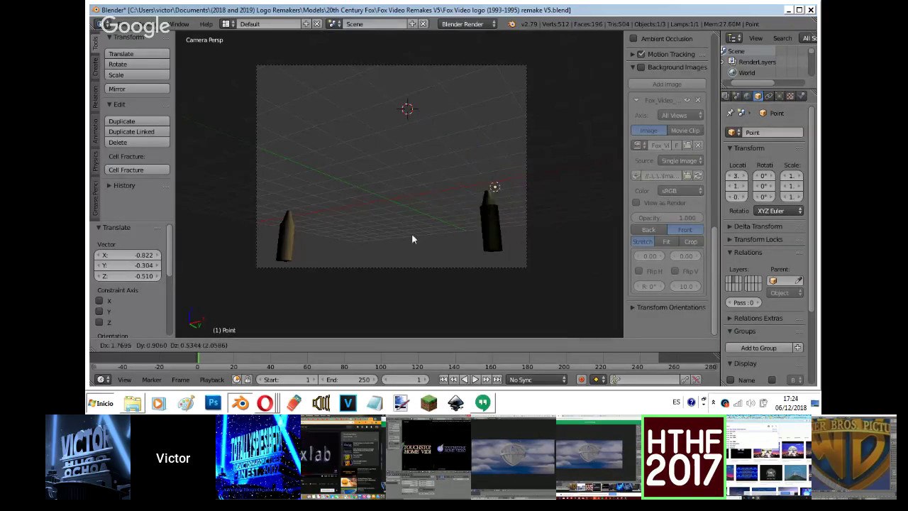
{"action": "left_click", "coordinate": [413, 237]}
In top view, move the point lamp -2.348 along Y to the front of the nearest base.
{"action": "key", "text": "KP_7"}
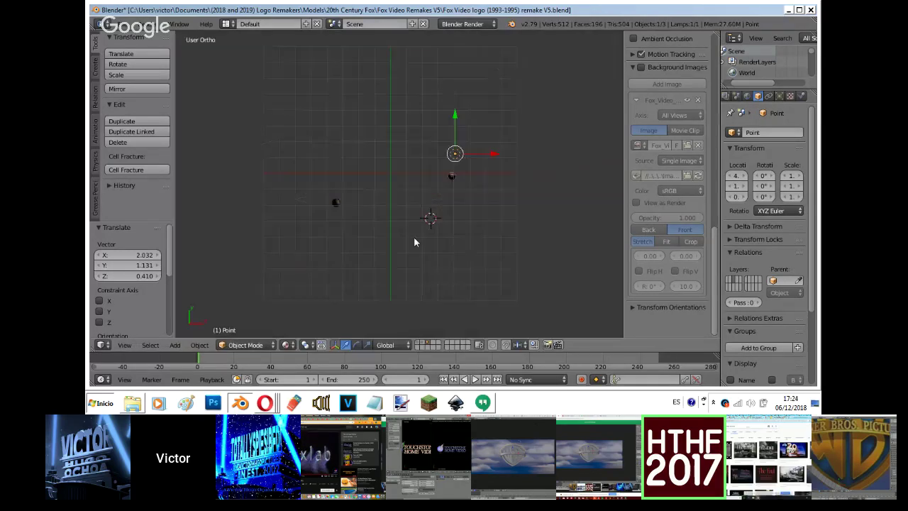
{"action": "key", "text": "g"}
{"action": "key", "text": "y"}
{"action": "left_click", "coordinate": [425, 280]}
Split the 3D view into a top view and a camera view side by side, hiding their side panels.
{"action": "key", "text": "n"}
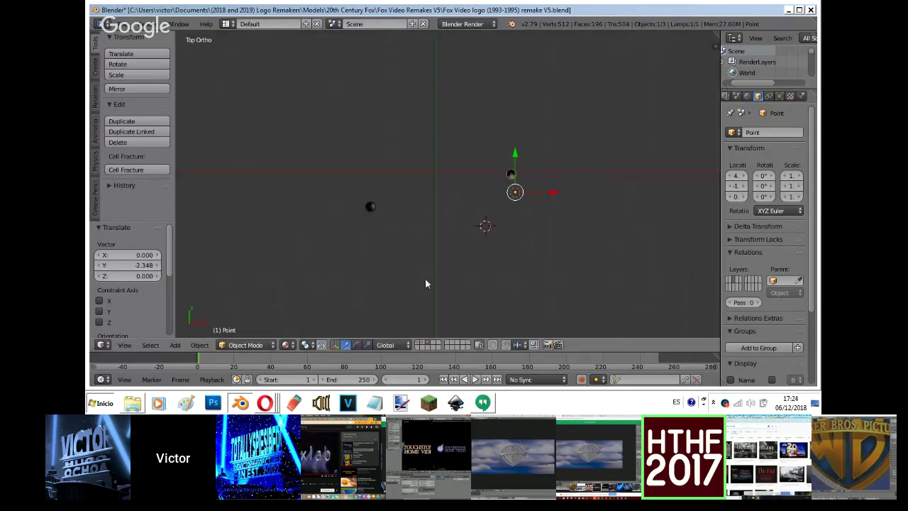
{"action": "left_click_drag", "start_coordinate": [715, 41], "coordinate": [429, 142]}
{"action": "key", "text": "n"}
{"action": "key", "text": "n"}
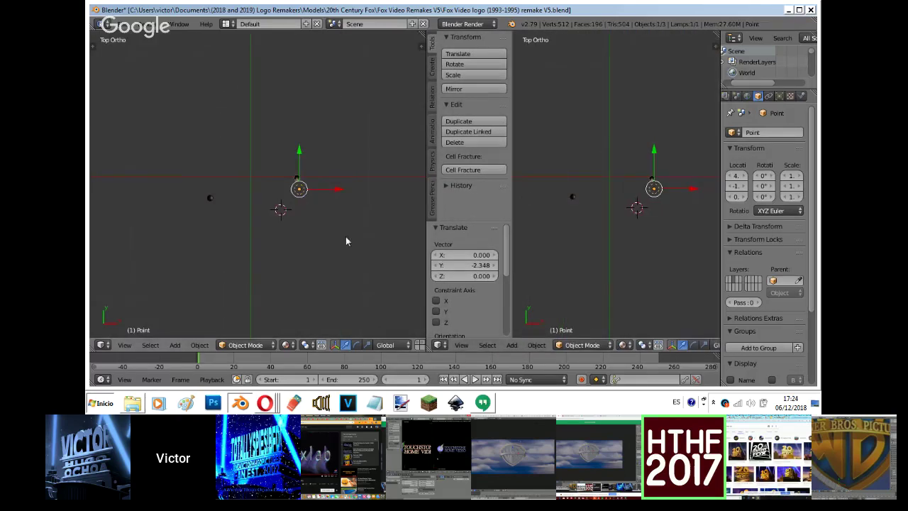
{"action": "key", "text": "n"}
{"action": "key", "text": "n"}
{"action": "key", "text": "t"}
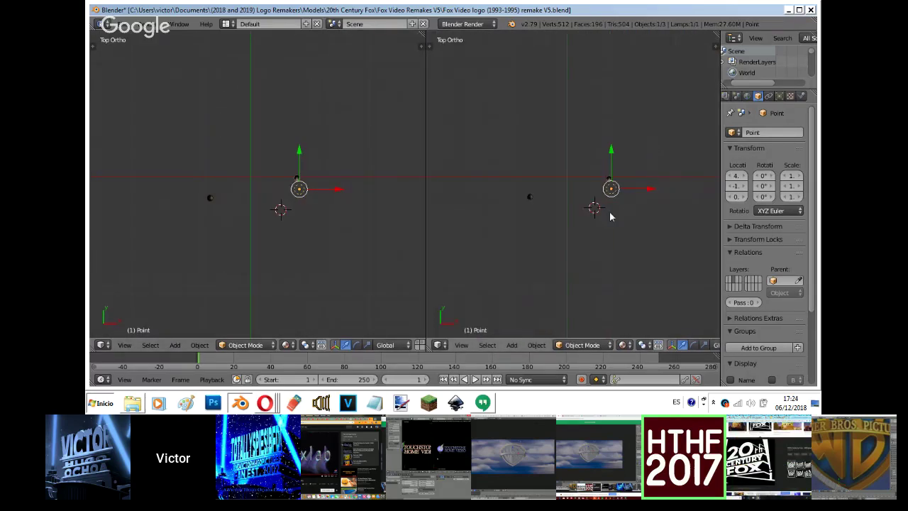
{"action": "key", "text": "KP_0"}
{"action": "scroll", "coordinate": [609, 211], "scroll_direction": "up", "scroll_amount": 4}
Reposition the point lamp beside the base it lights, adjusting it in the camera view and the top view.
{"action": "key", "text": "g"}
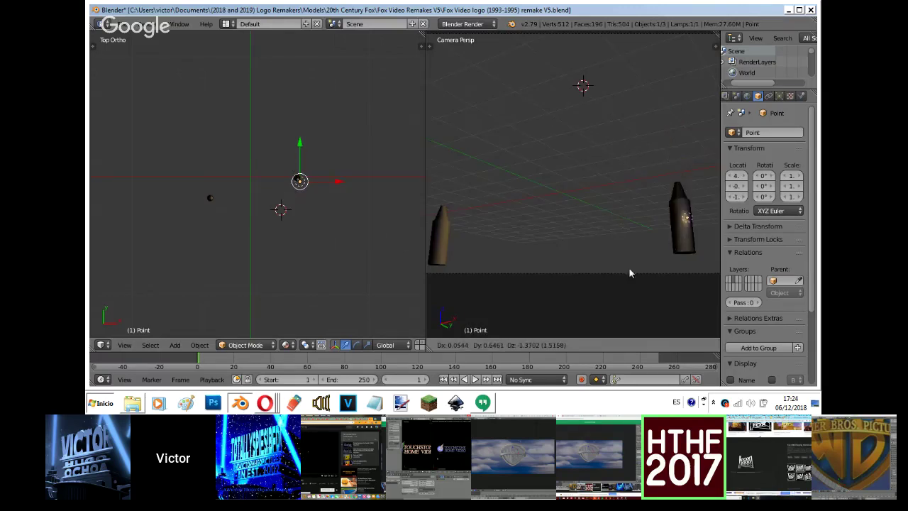
{"action": "left_click", "coordinate": [629, 249]}
{"action": "key", "text": "g"}
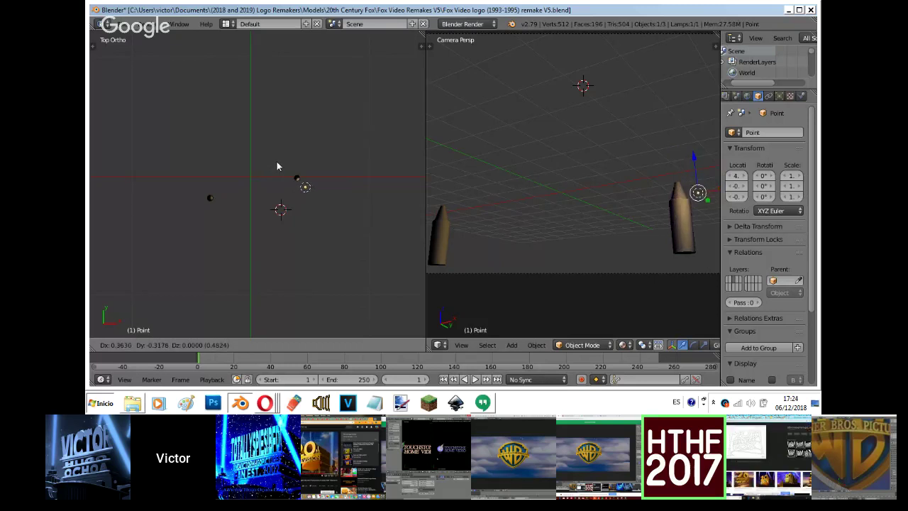
{"action": "left_click", "coordinate": [276, 165]}
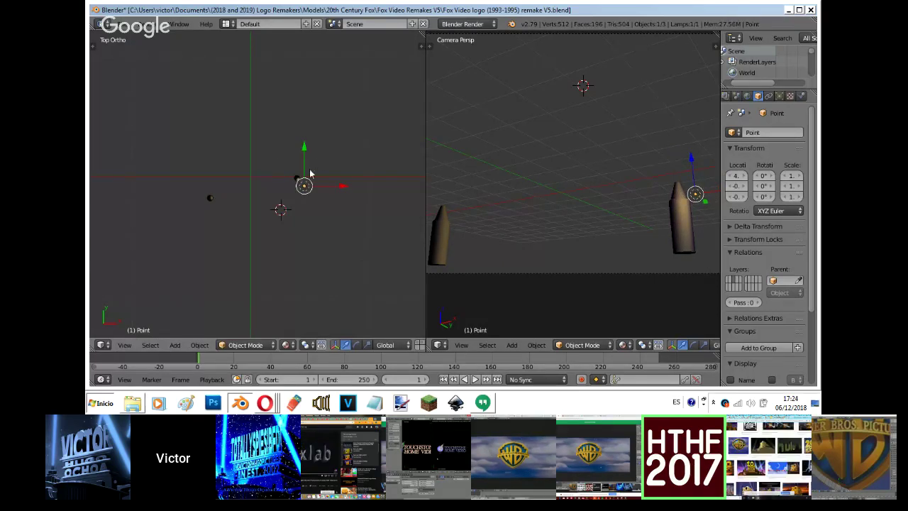
Duplicate the point lamp, place the copy in front of the other base and preview the rendered camera view.
{"action": "key", "text": "shift+d"}
{"action": "left_click", "coordinate": [237, 186]}
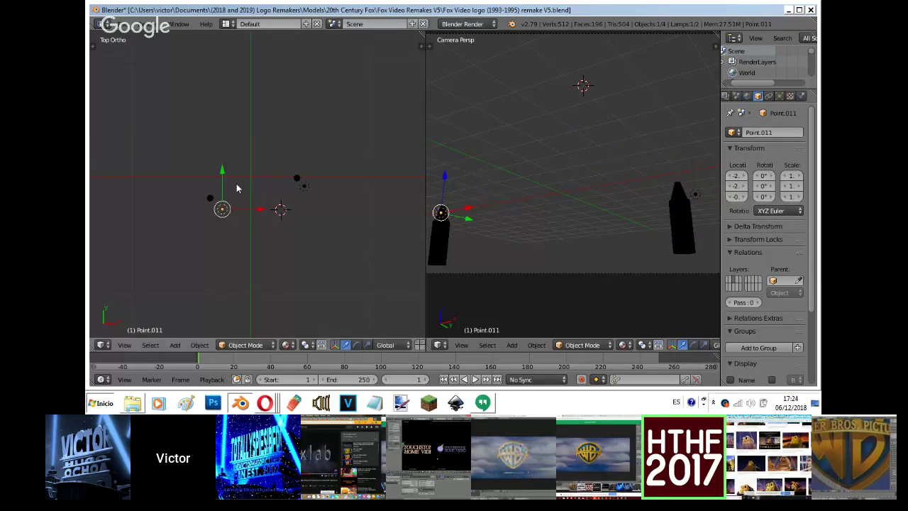
{"action": "key", "text": "shift+z"}
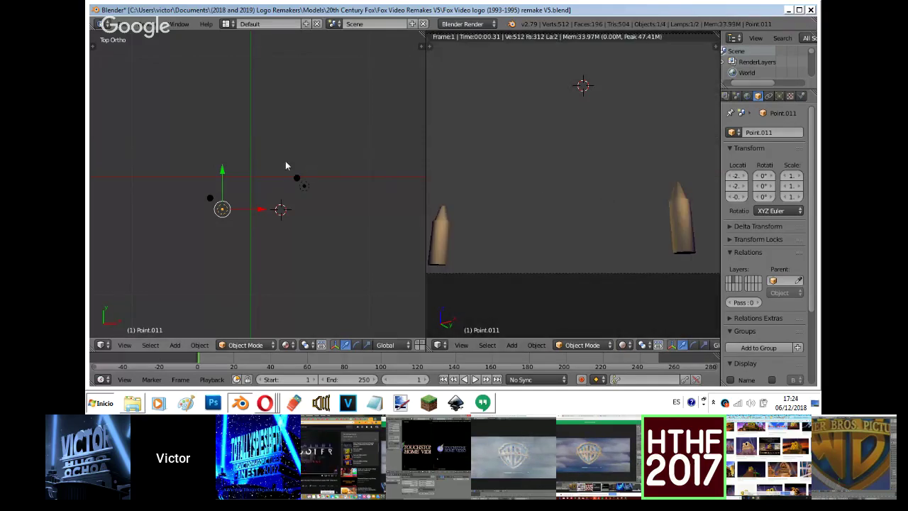
Delete both point lamps.
{"action": "key", "text": "x"}
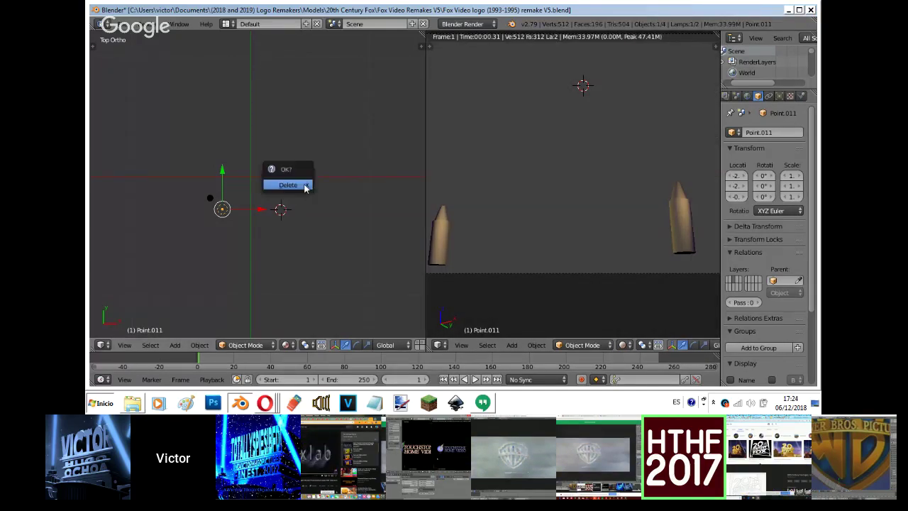
{"action": "left_click", "coordinate": [305, 186]}
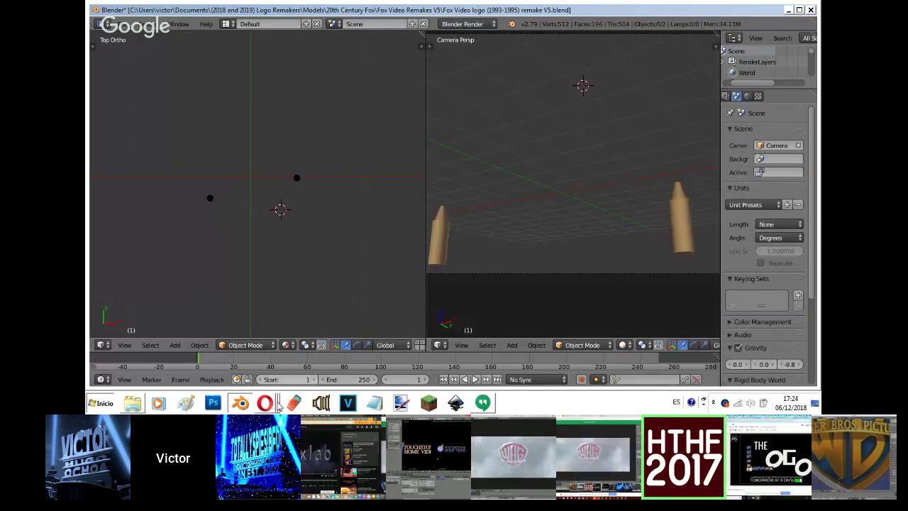
Open the recent project "Fox Video logo 1993 V4" in another Blender window and return to the Hangouts window.
{"action": "mouse_move", "coordinate": [265, 403]}
{"action": "left_click", "coordinate": [260, 349]}
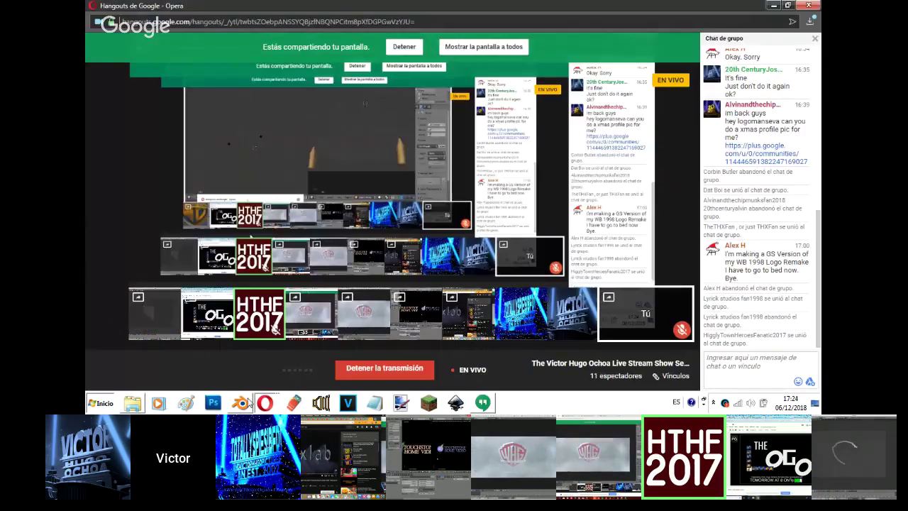
{"action": "right_click", "coordinate": [246, 405]}
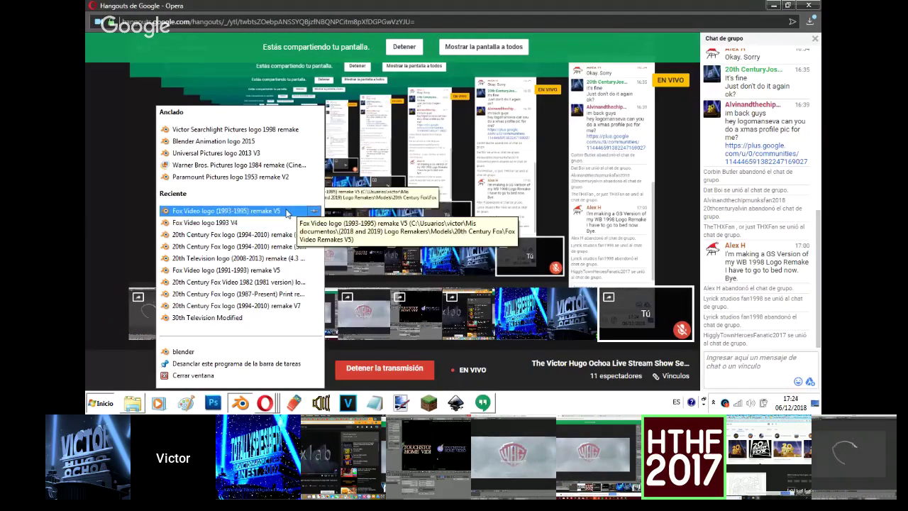
{"action": "left_click", "coordinate": [263, 221]}
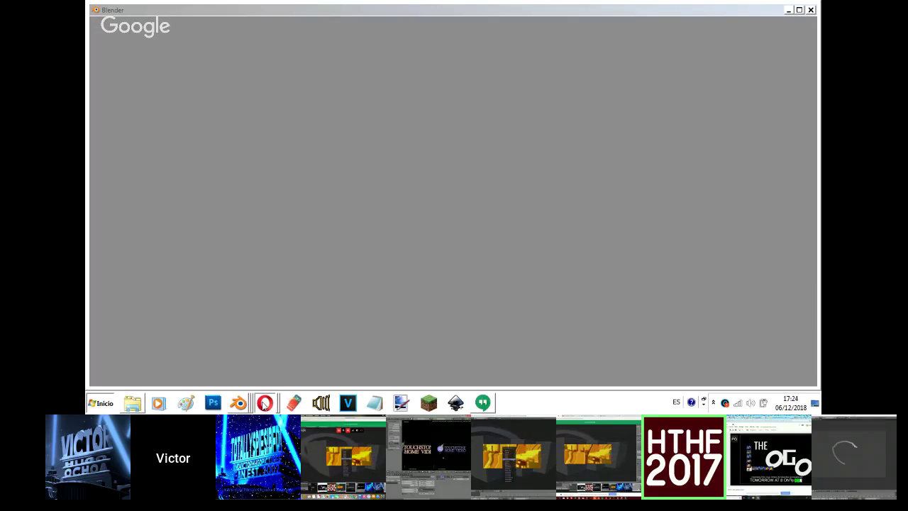
{"action": "left_click", "coordinate": [264, 403]}
{"action": "left_click", "coordinate": [263, 349]}
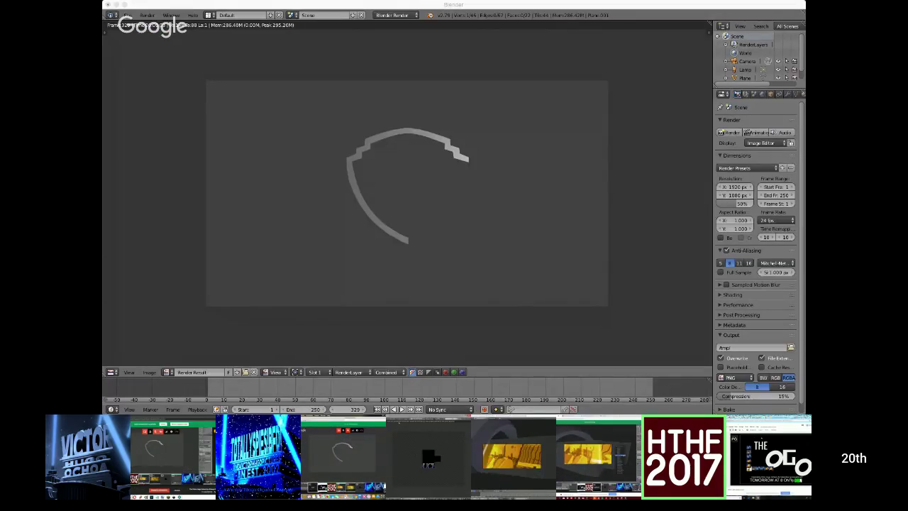
{"action": "left_click", "coordinate": [637, 332]}
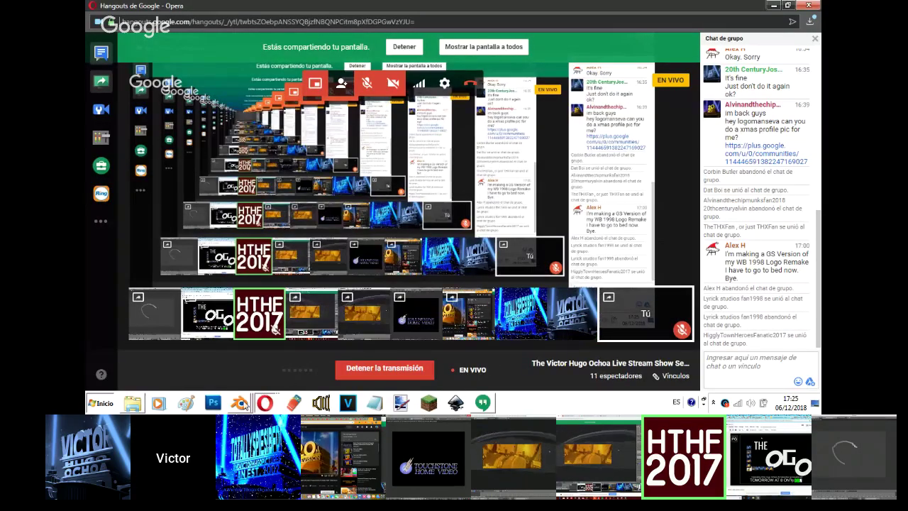
Switch to the Fox Video logo 1993 V4 project, preview its searchlight base in the rendered camera view and close that project.
{"action": "left_click", "coordinate": [239, 403]}
{"action": "left_click", "coordinate": [263, 401]}
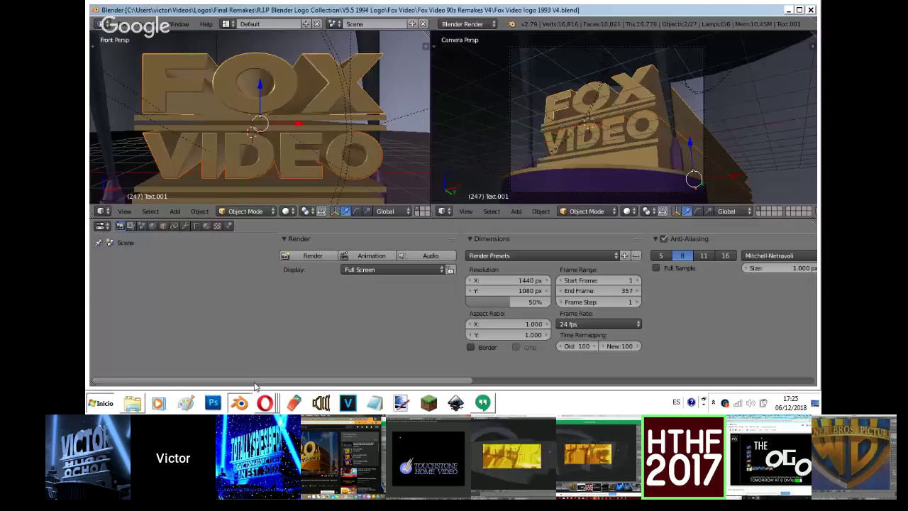
{"action": "left_click", "coordinate": [240, 402]}
{"action": "left_click", "coordinate": [263, 366]}
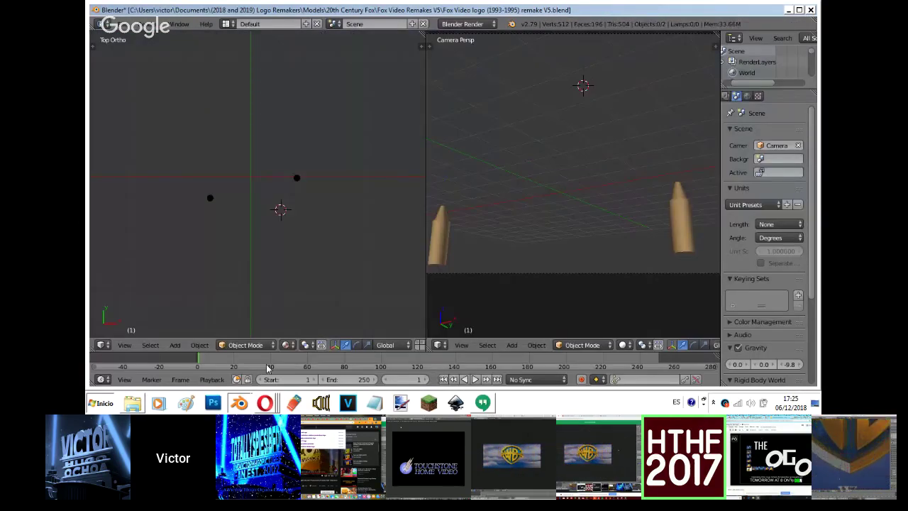
{"action": "left_click", "coordinate": [240, 402]}
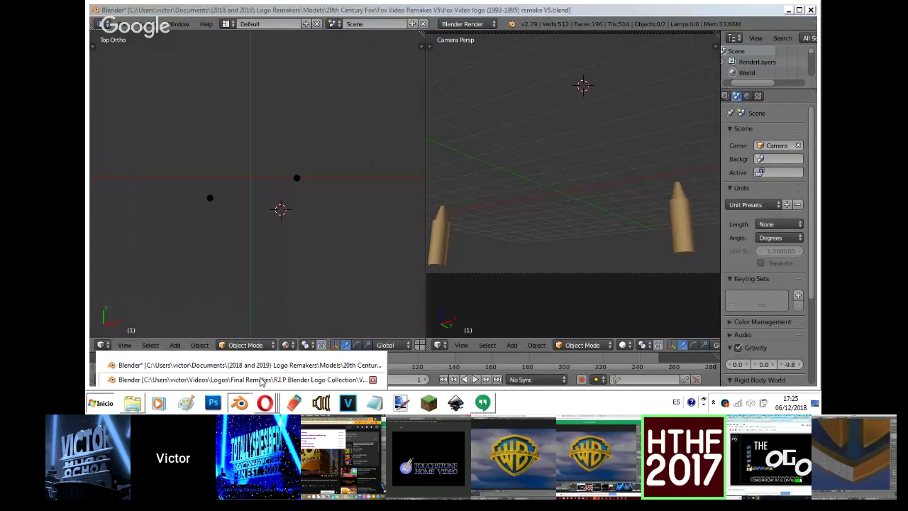
{"action": "left_click", "coordinate": [262, 379]}
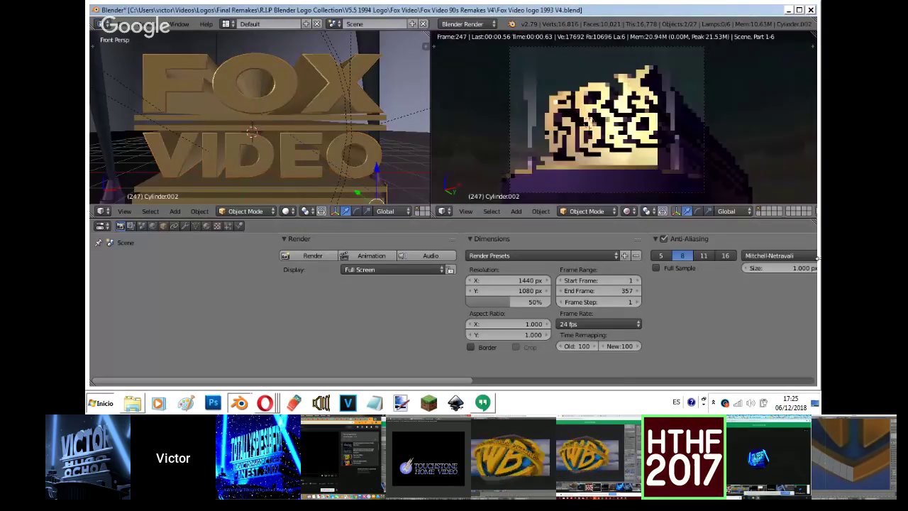
{"action": "left_click", "coordinate": [810, 12]}
{"action": "left_click", "coordinate": [466, 244]}
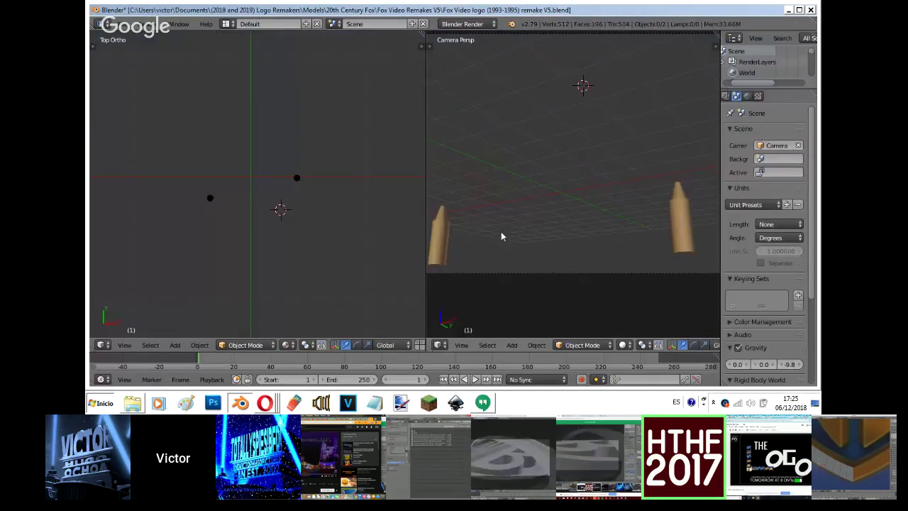
Select both gold searchlight bases, show the second layer as well and link the purple drum's material to them.
{"action": "right_click", "coordinate": [297, 178]}
{"action": "right_click", "coordinate": [212, 199], "text": "shift"}
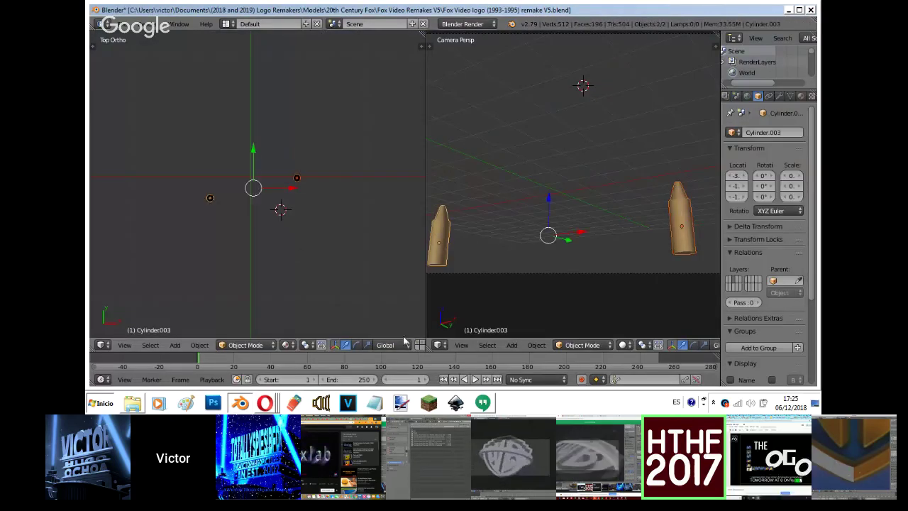
{"action": "middle_click_drag", "start_coordinate": [411, 345], "coordinate": [315, 344]}
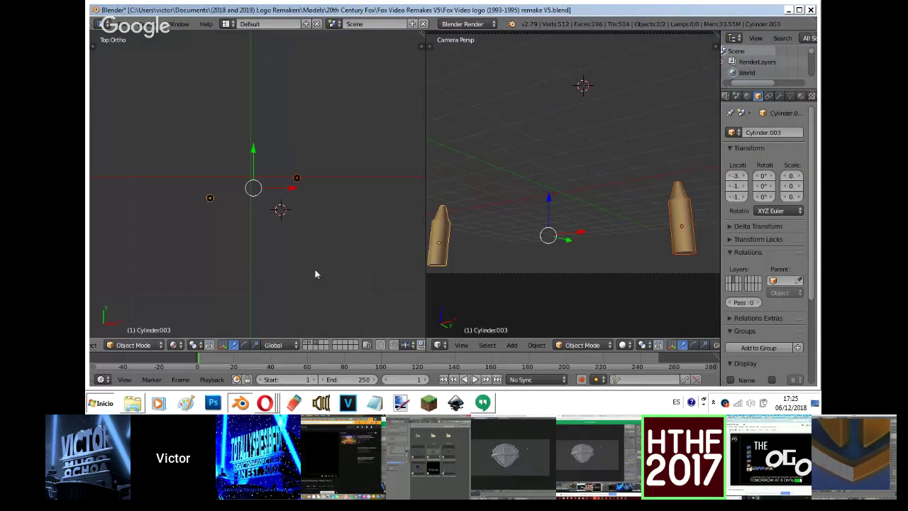
{"action": "key", "text": "shift+2"}
{"action": "right_click", "coordinate": [608, 257], "text": "shift"}
{"action": "key", "text": "ctrl+l"}
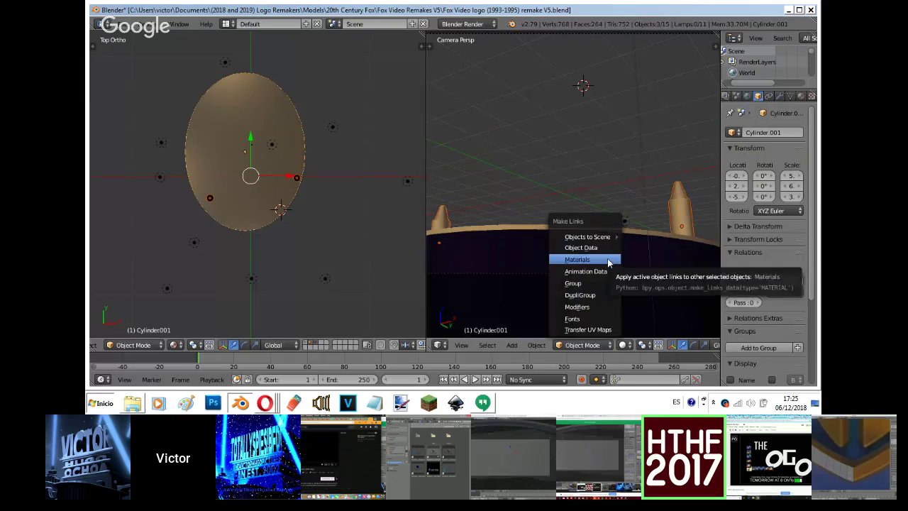
{"action": "left_click", "coordinate": [578, 260]}
Try a brown specular colour on the shared Purple material in the rendered camera view and undo the colour change.
{"action": "right_click", "coordinate": [679, 212]}
{"action": "left_click", "coordinate": [801, 96]}
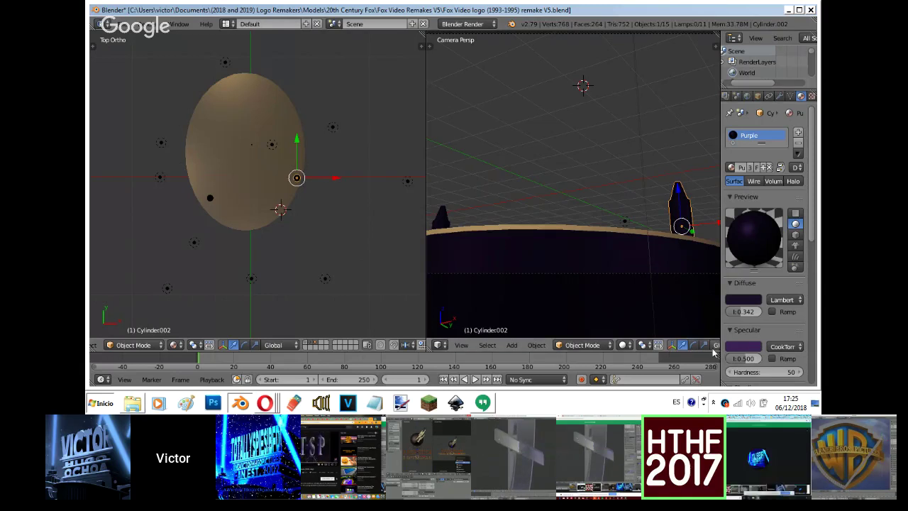
{"action": "key", "text": "shift+z"}
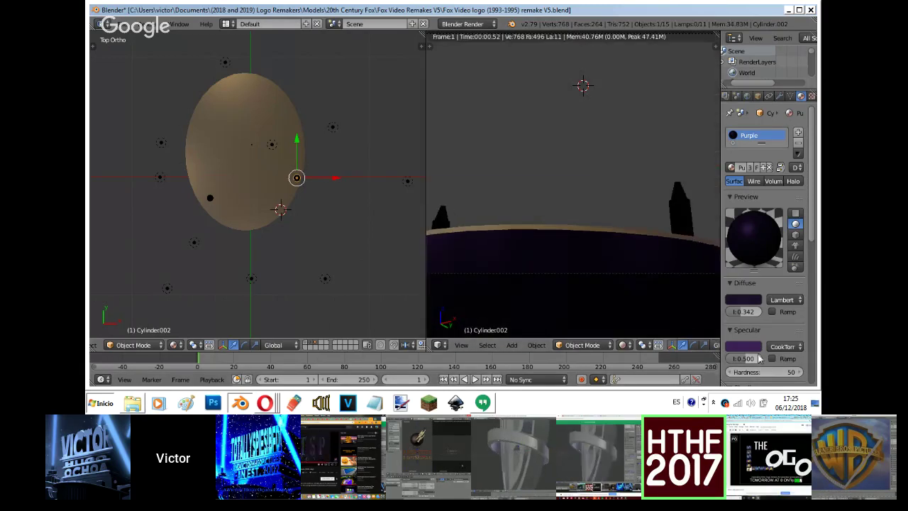
{"action": "left_click", "coordinate": [742, 299]}
{"action": "left_click", "coordinate": [701, 263]}
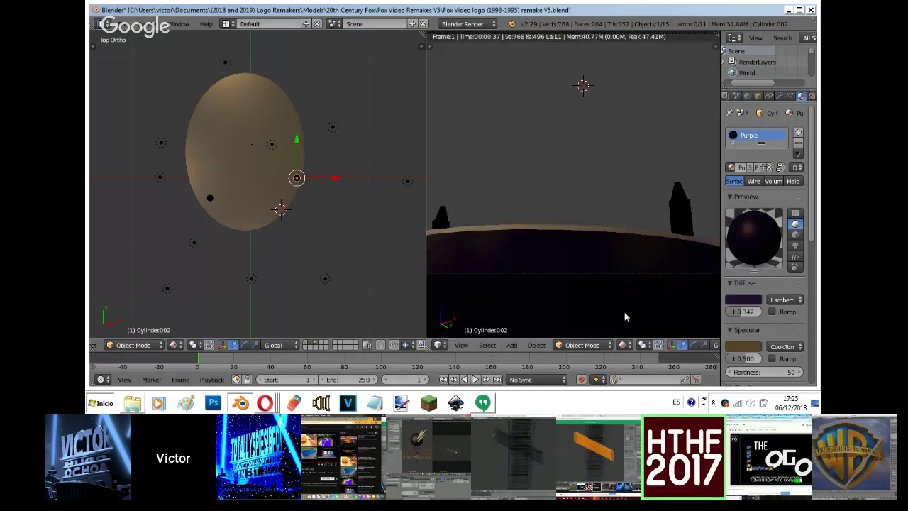
{"action": "key", "text": "shift+z"}
{"action": "key", "text": "ctrl+z"}
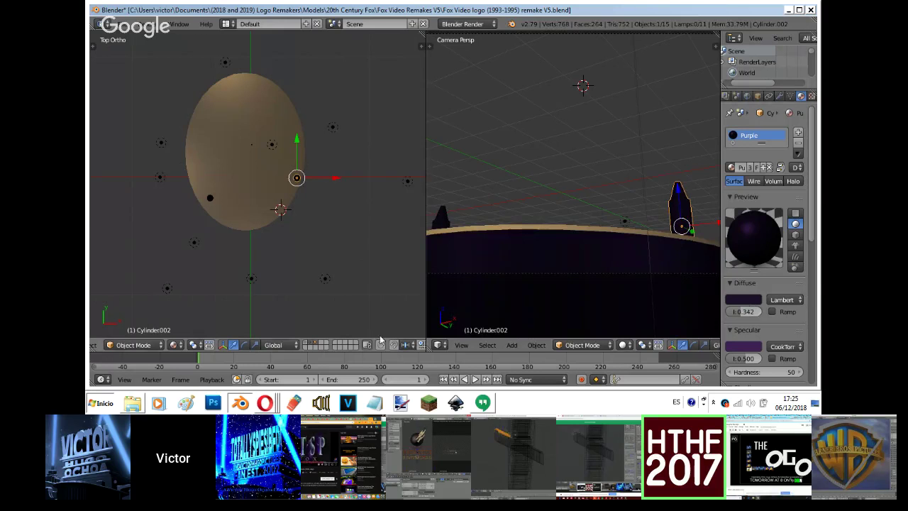
Show only the bases' layer and replace the right-hand base's material with a new one using the copied dark purple diffuse colour.
{"action": "left_click", "coordinate": [314, 342]}
{"action": "left_click", "coordinate": [768, 167]}
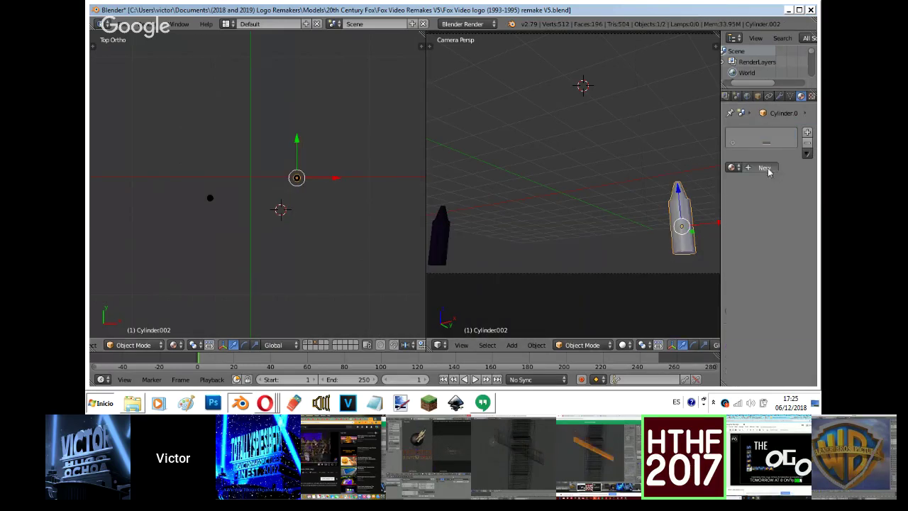
{"action": "left_click", "coordinate": [766, 167]}
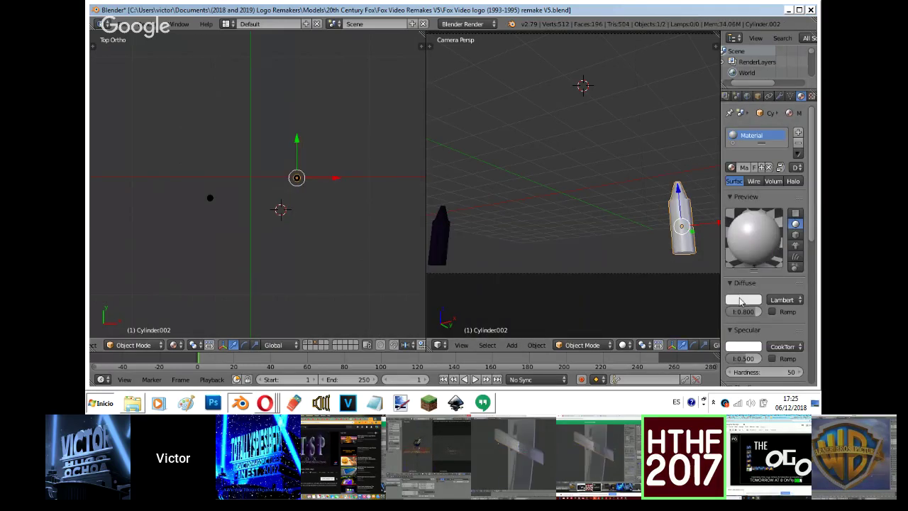
{"action": "key", "text": "ctrl+v"}
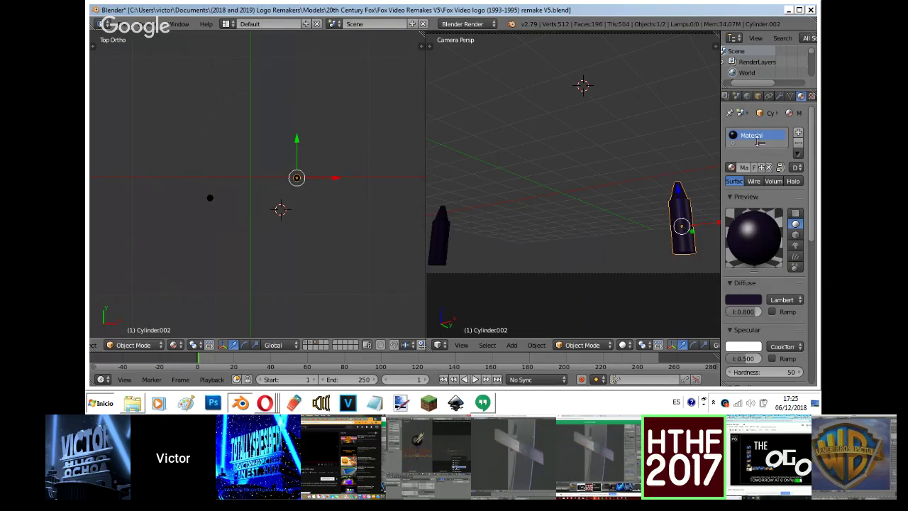
Rename the right-hand base's new material Purple 2.
{"action": "double_click", "coordinate": [753, 135]}
{"action": "type", "text": "Purple"}
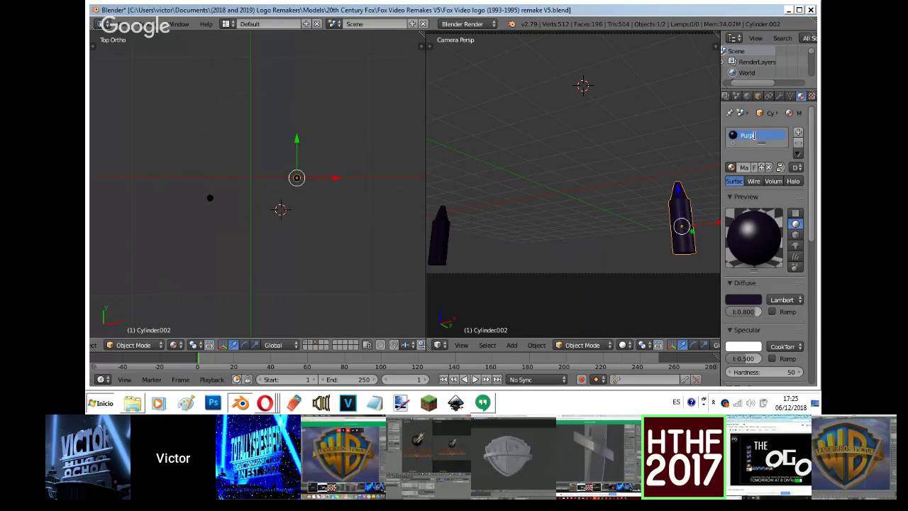
{"action": "key", "text": "Return"}
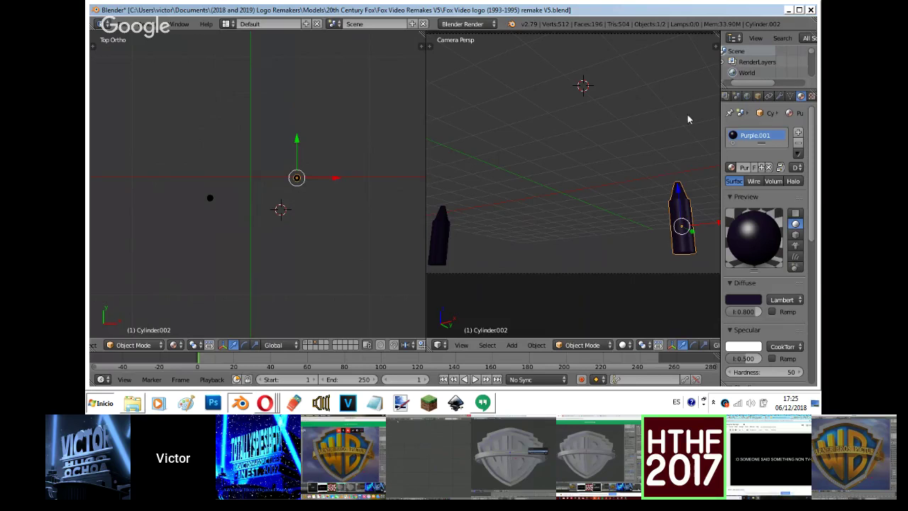
{"action": "double_click", "coordinate": [769, 139]}
{"action": "key", "text": "BackSpace"}
{"action": "key", "text": "BackSpace"}
{"action": "key", "text": "BackSpace"}
{"action": "key", "text": "BackSpace"}
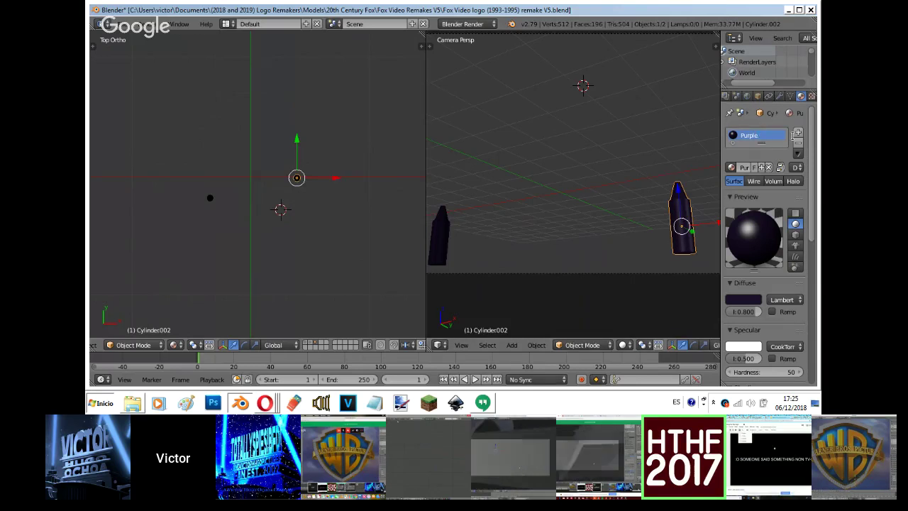
{"action": "type", "text": "2"}
{"action": "key", "text": "Return"}
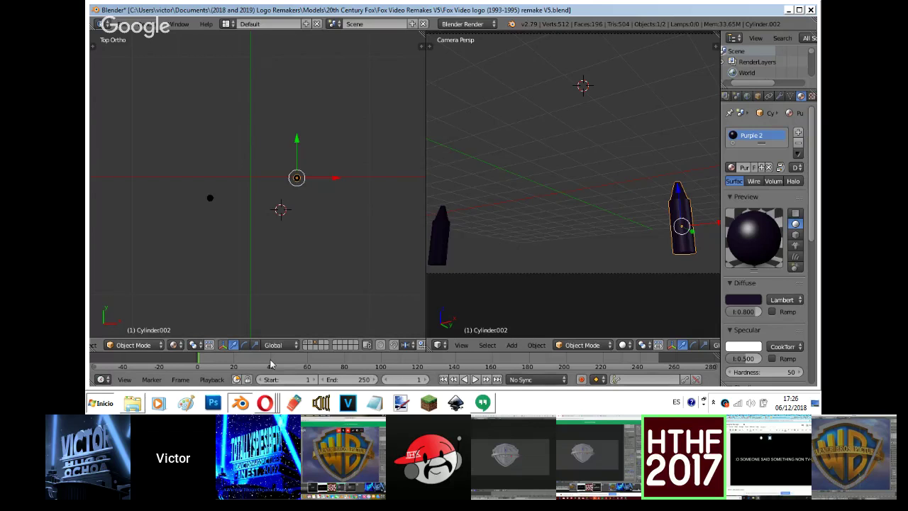
Switch to the Hangouts window in Opera and view another participant's shared screen.
{"action": "mouse_move", "coordinate": [265, 402]}
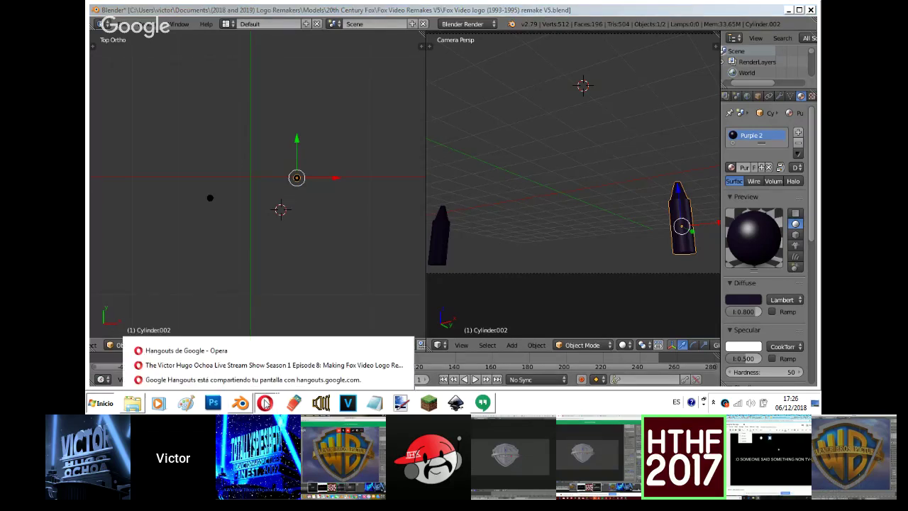
{"action": "left_click", "coordinate": [270, 364]}
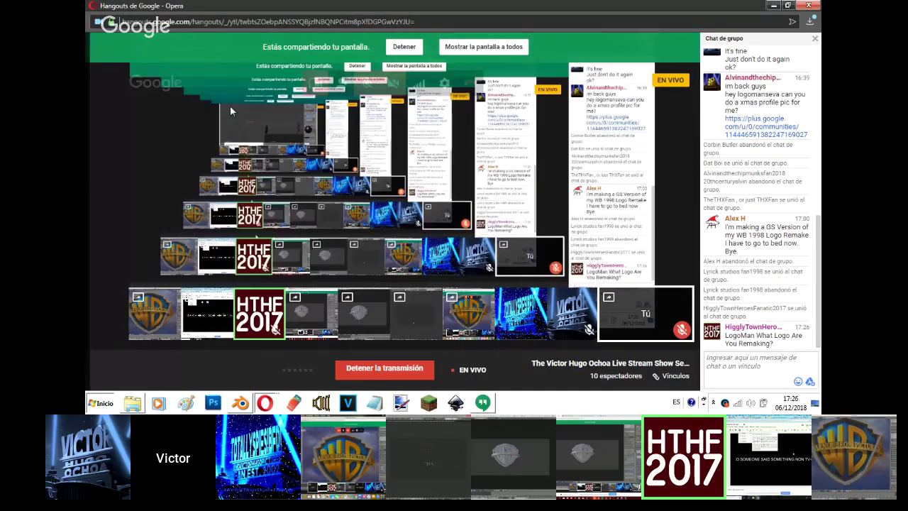
{"action": "left_click", "coordinate": [341, 326]}
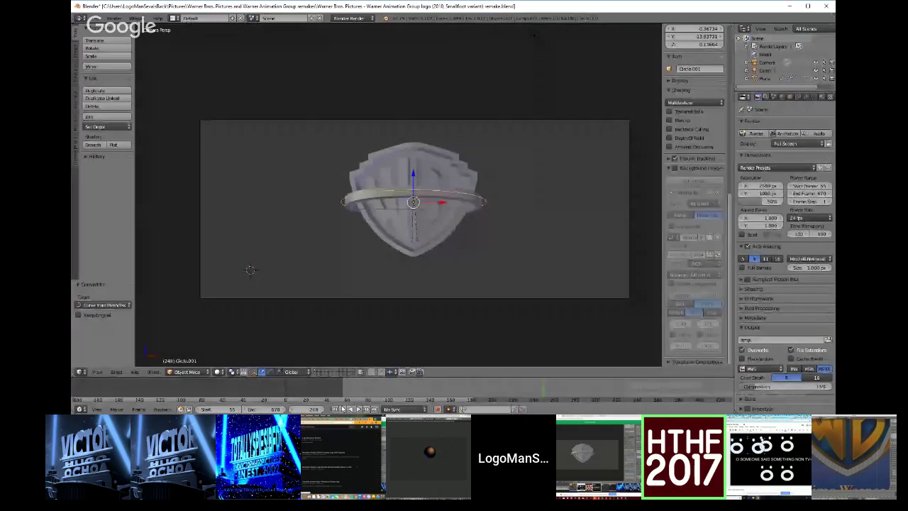
Add a text object to the shield scene and give it a Curve modifier that follows the ring curve Circle.001.
{"action": "scroll", "coordinate": [479, 266], "scroll_direction": "up", "scroll_amount": 3}
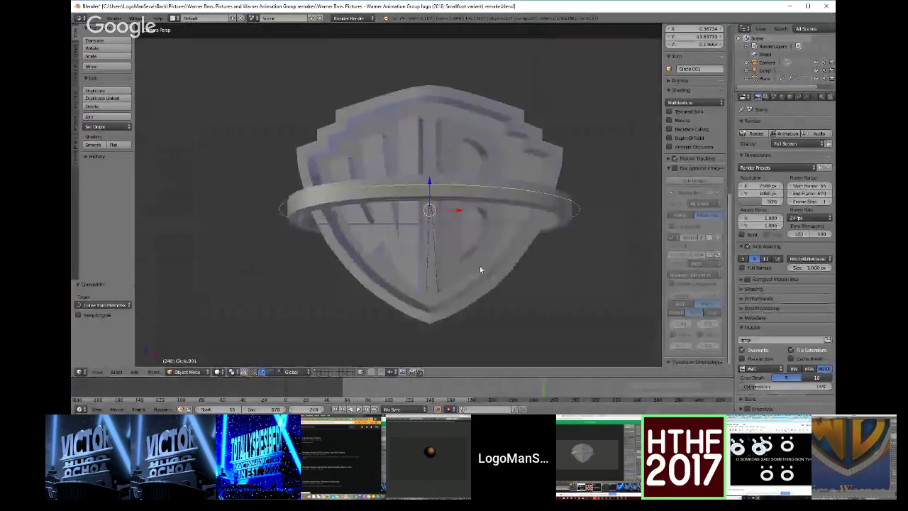
{"action": "key", "text": "shift+a"}
{"action": "left_click", "coordinate": [461, 297]}
{"action": "left_click", "coordinate": [805, 96]}
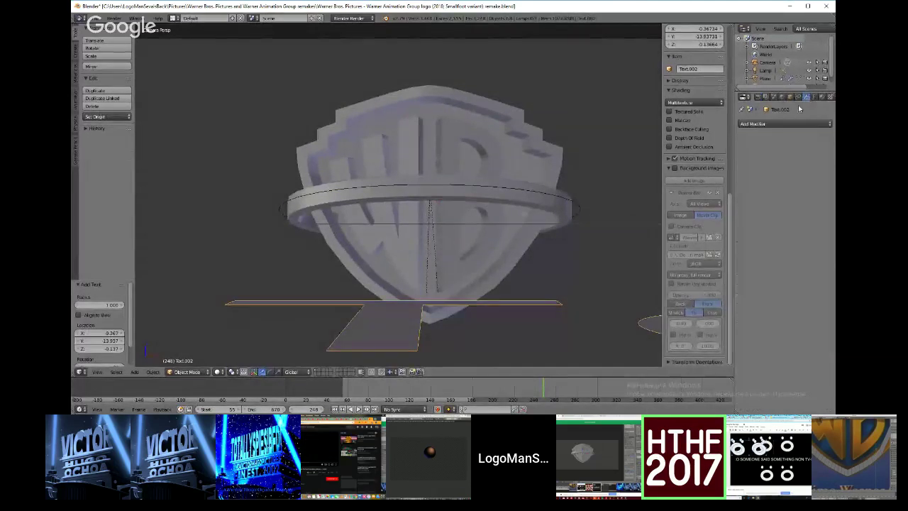
{"action": "left_click", "coordinate": [783, 124]}
{"action": "left_click", "coordinate": [753, 160]}
{"action": "left_click", "coordinate": [760, 168]}
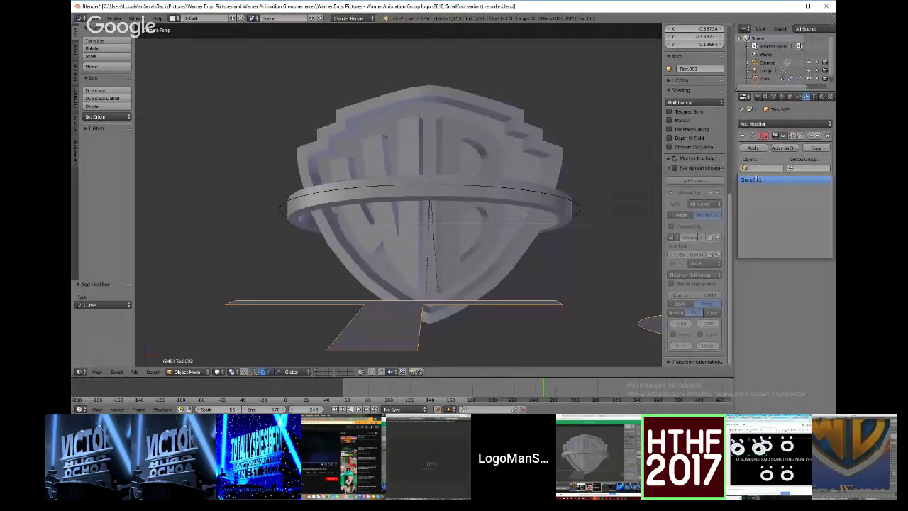
{"action": "left_click", "coordinate": [762, 182]}
Parent the text object to Circle.001 and try scaling the text down.
{"action": "left_click", "coordinate": [790, 97]}
{"action": "left_click", "coordinate": [807, 234]}
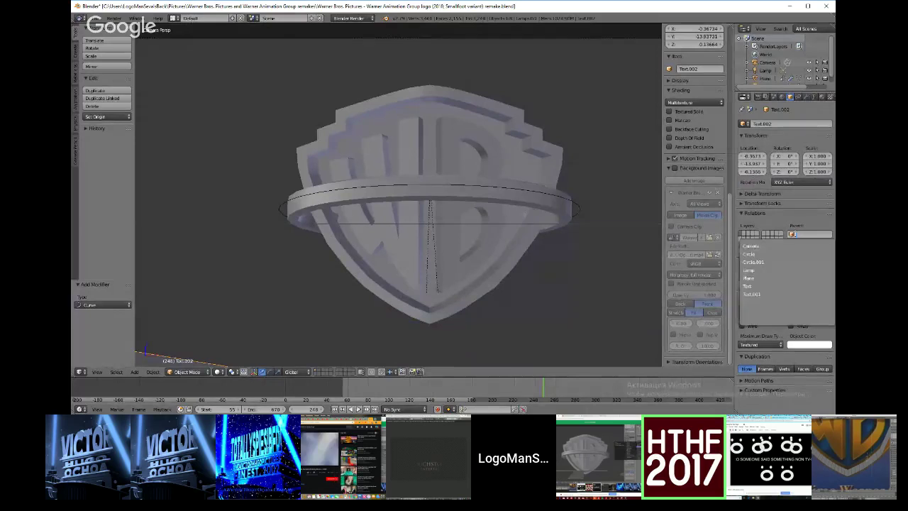
{"action": "left_click", "coordinate": [771, 263]}
{"action": "scroll", "coordinate": [508, 219], "scroll_direction": "down", "scroll_amount": 7}
{"action": "middle_click_drag", "start_coordinate": [531, 213], "coordinate": [441, 251]}
{"action": "key", "text": "r"}
{"action": "key", "text": "g"}
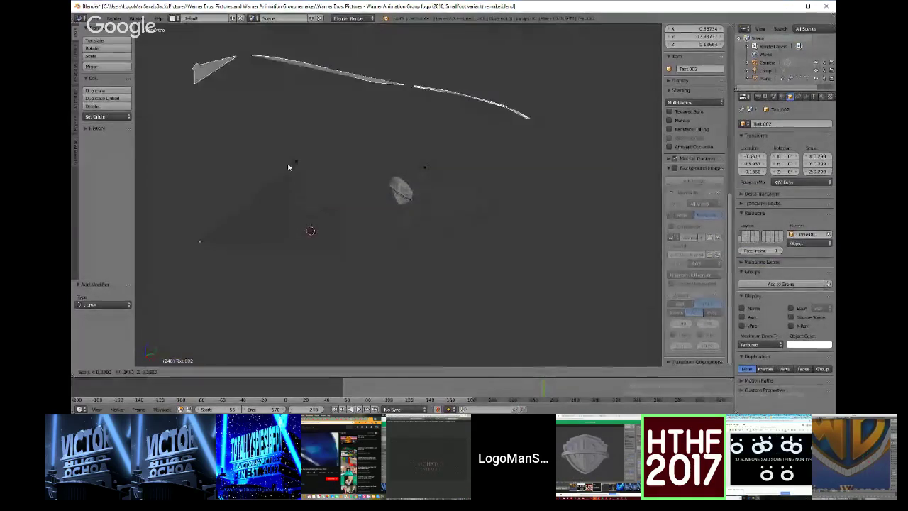
{"action": "right_click", "coordinate": [328, 132]}
{"action": "middle_click_drag", "start_coordinate": [328, 135], "coordinate": [433, 177]}
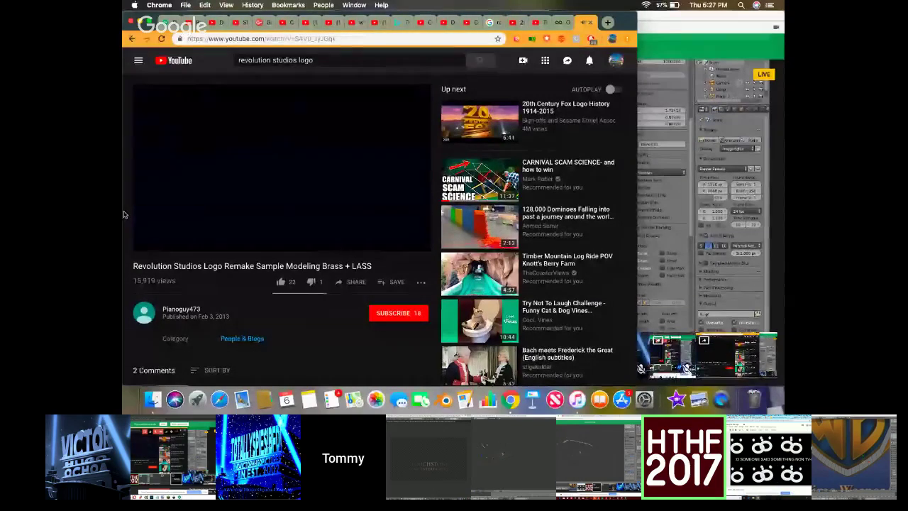
{"action": "left_click", "coordinate": [739, 328]}
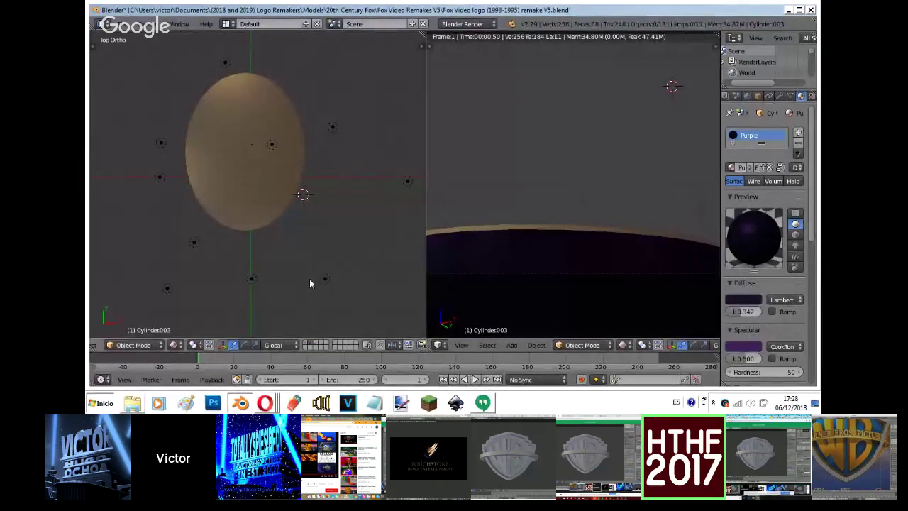
Duplicate the point lamp in front of the drum, move the copy to the third layer and show only that layer.
{"action": "right_click", "coordinate": [324, 278]}
{"action": "key", "text": "m"}
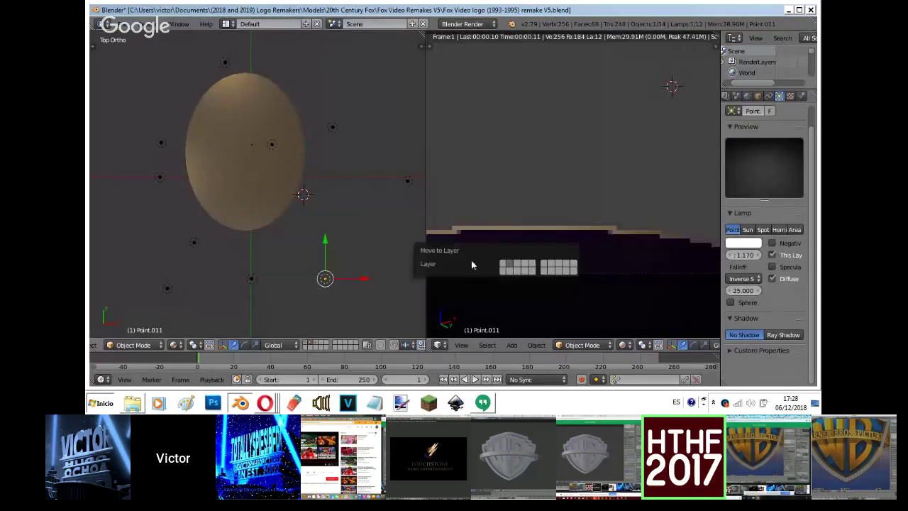
{"action": "left_click", "coordinate": [518, 265]}
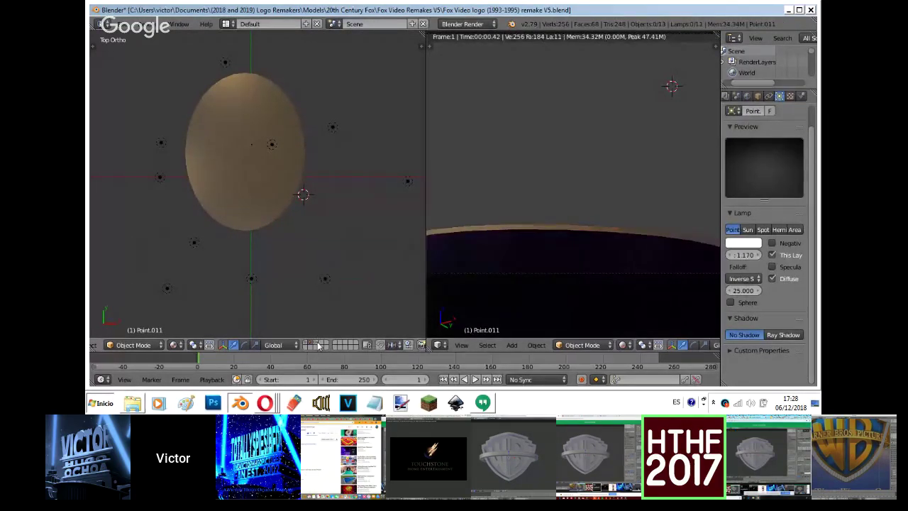
{"action": "left_click", "coordinate": [318, 345]}
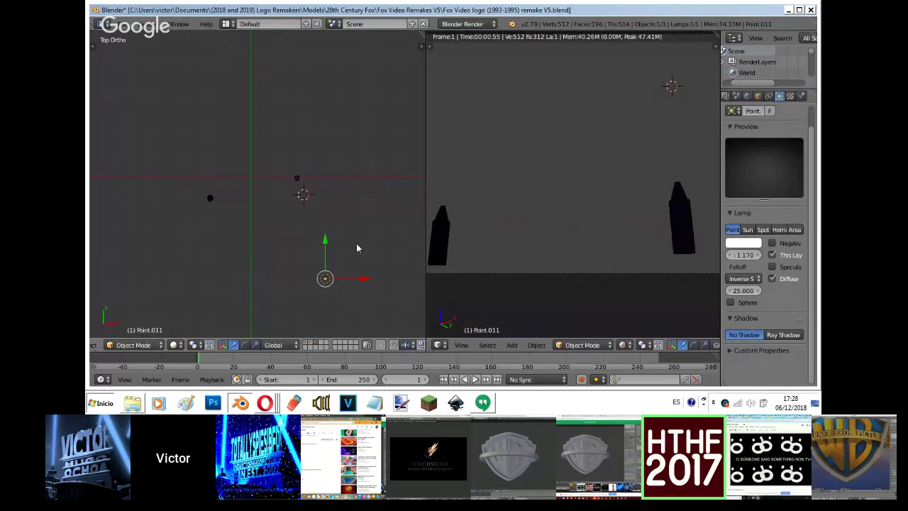
Try to place the point lamp just beside the right searchlight base, adjusting its plan position and height.
{"action": "key", "text": "g"}
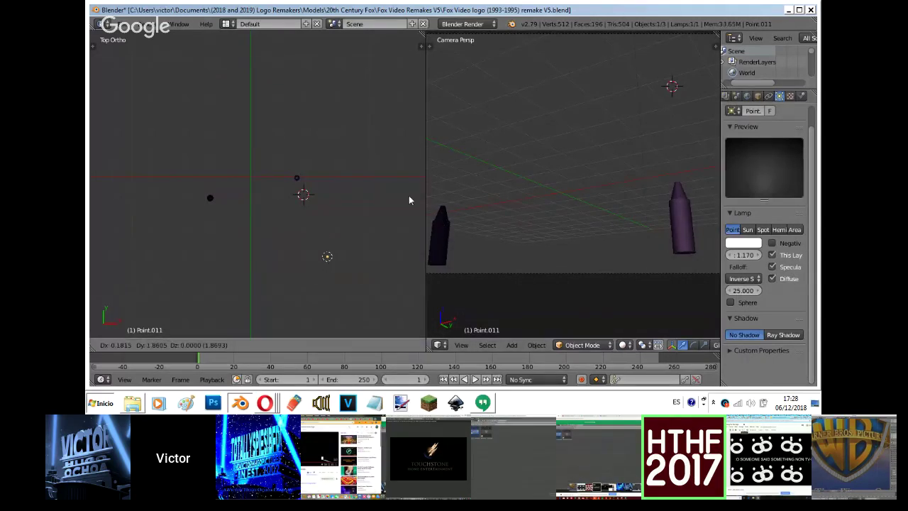
{"action": "left_click", "coordinate": [392, 142]}
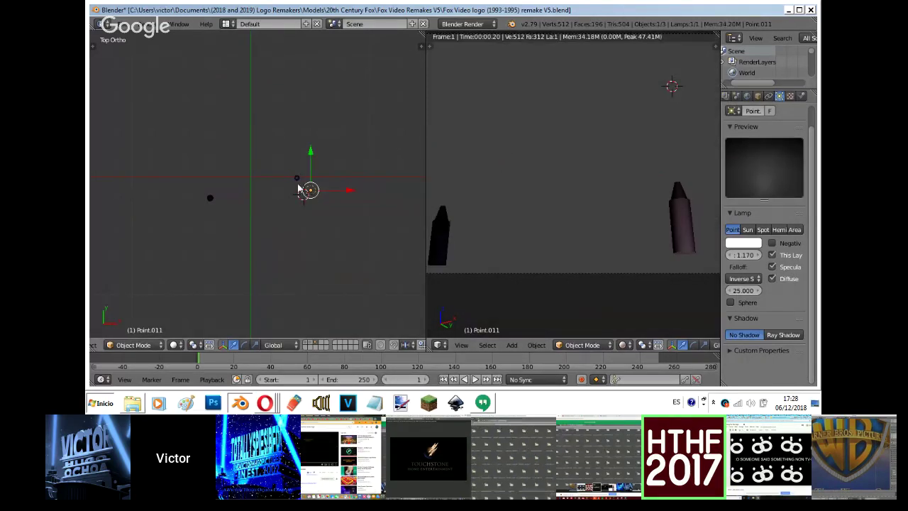
{"action": "key", "text": "KP_3"}
{"action": "key", "text": "g"}
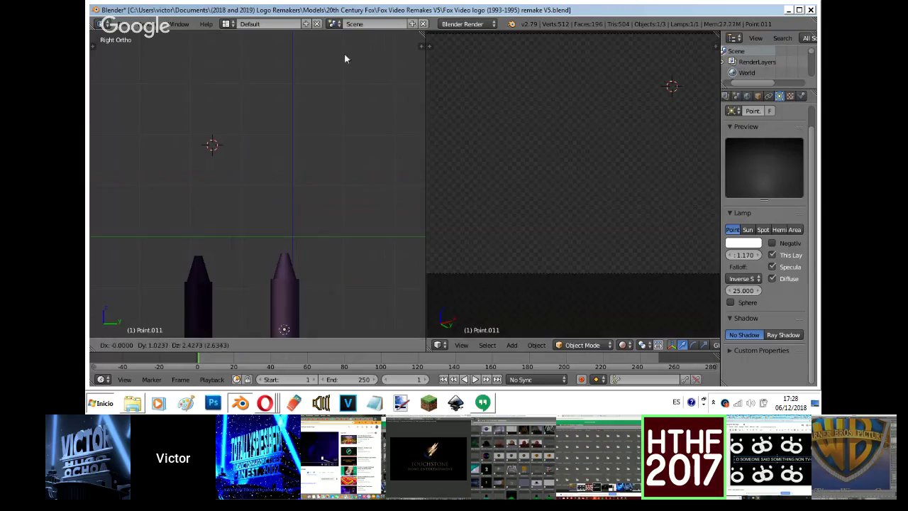
{"action": "left_click", "coordinate": [322, 38]}
{"action": "middle_click_drag", "start_coordinate": [322, 39], "coordinate": [256, 159]}
{"action": "key", "text": "s"}
{"action": "left_click", "coordinate": [142, 159]}
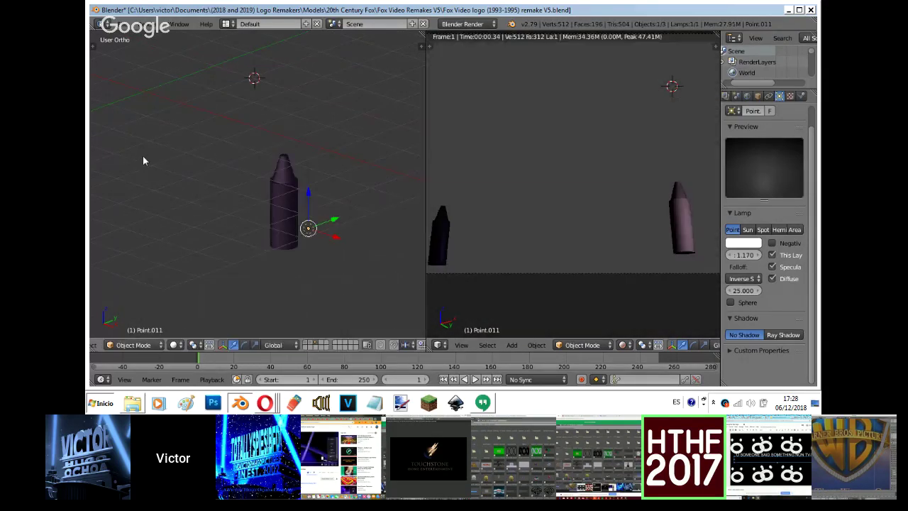
{"action": "key", "text": "KP_7"}
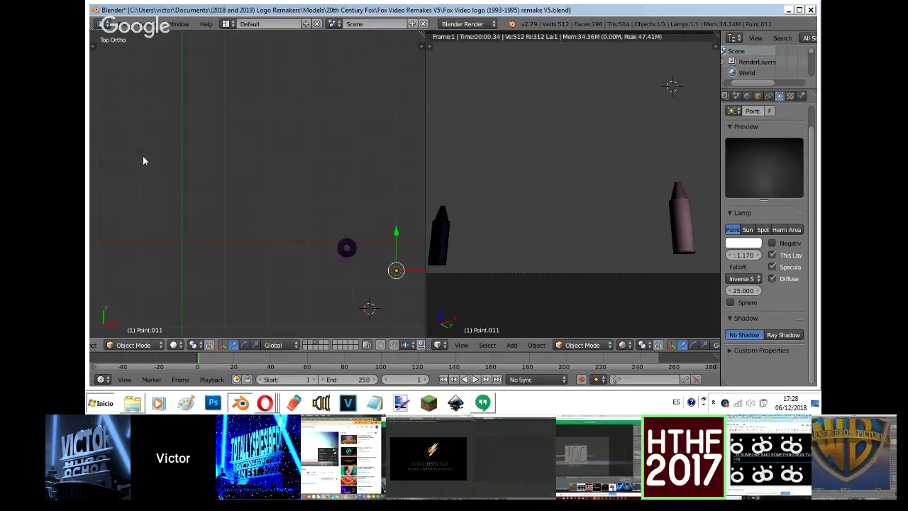
{"action": "scroll", "coordinate": [143, 160], "scroll_direction": "down", "scroll_amount": 2}
{"action": "key", "text": "shift+z"}
{"action": "key", "text": "z"}
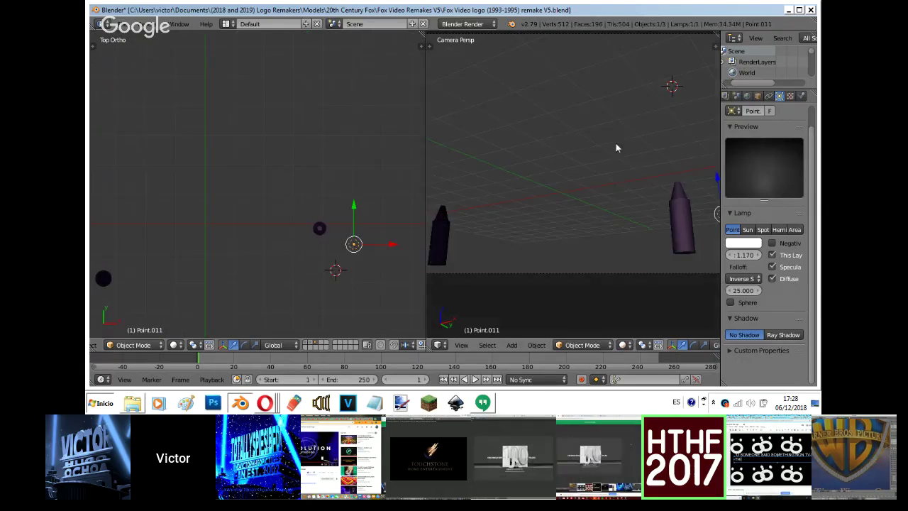
Replace the point lamp with an area lamp at the right searchlight base, limited to its layer, with distance 0.320 and energy 10.
{"action": "middle_click_drag", "start_coordinate": [584, 146], "coordinate": [445, 203], "text": "shift"}
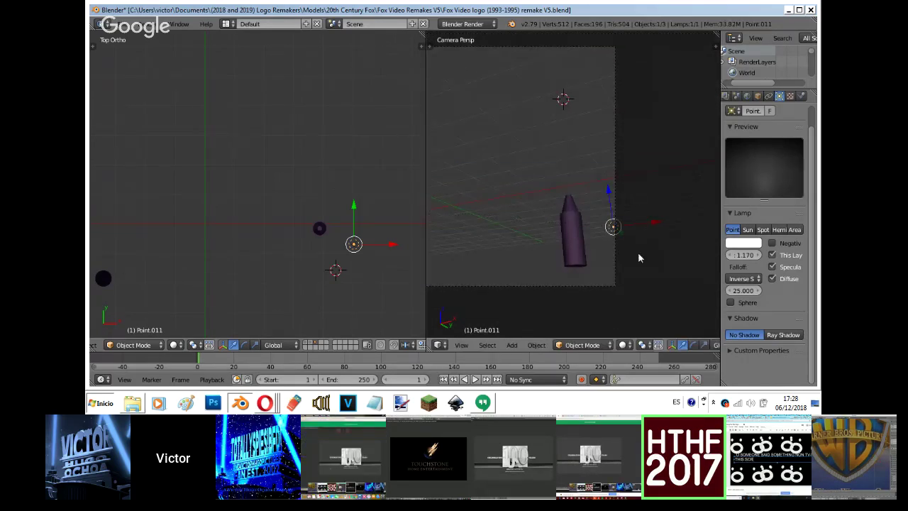
{"action": "left_click", "coordinate": [587, 253]}
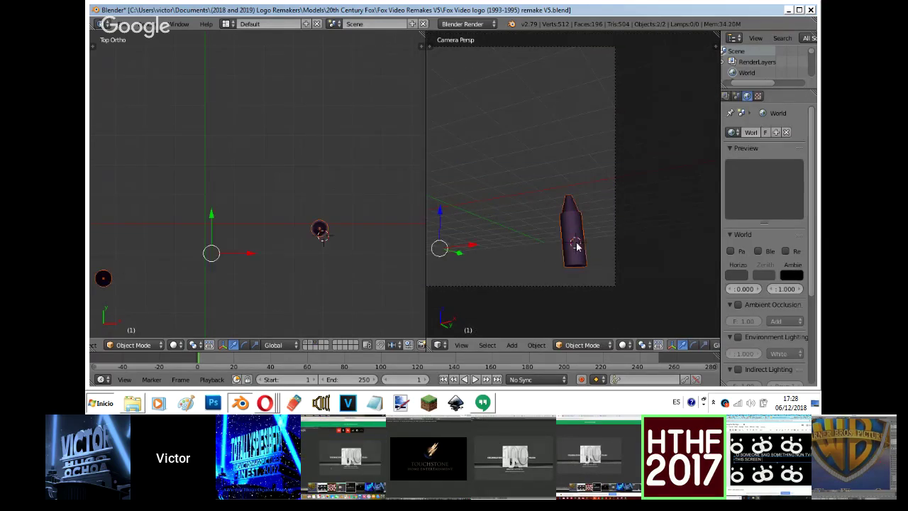
{"action": "key", "text": "shift+a"}
{"action": "mouse_move", "coordinate": [577, 241]}
{"action": "left_click", "coordinate": [610, 287]}
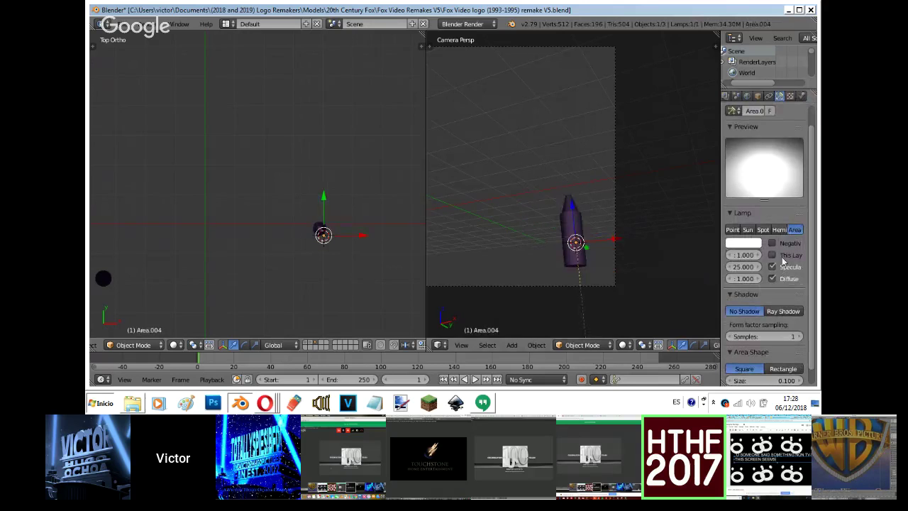
{"action": "key", "text": "BackSpace"}
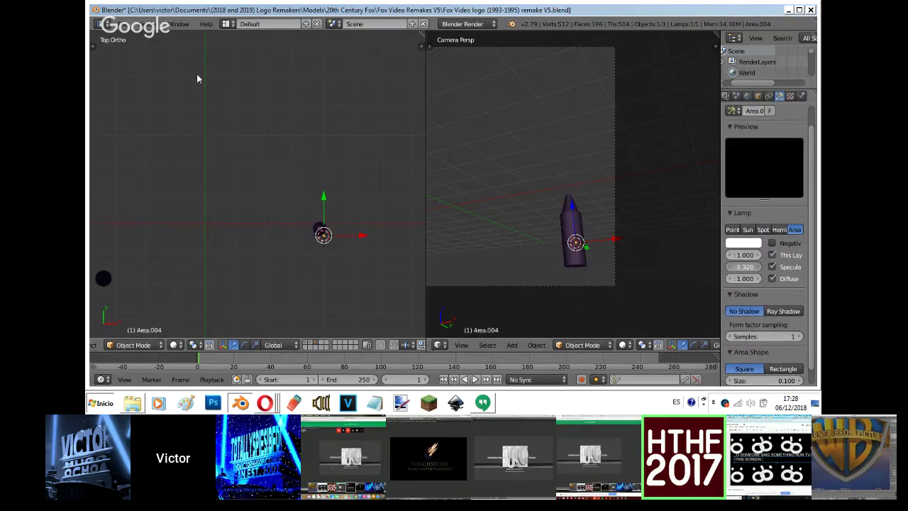
Move the area lamp in front of the right searchlight base and rotate it about 64 degrees towards the base.
{"action": "key", "text": "g"}
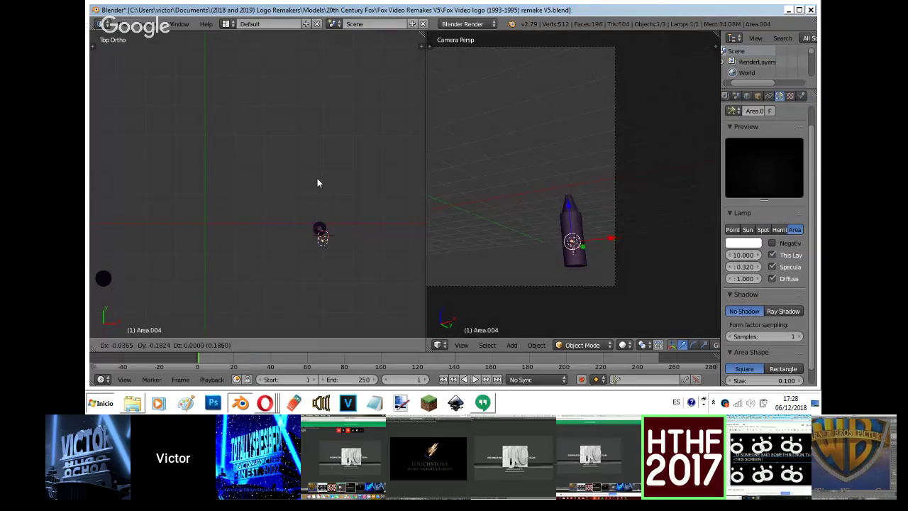
{"action": "left_click", "coordinate": [352, 188]}
{"action": "key", "text": "shift+z"}
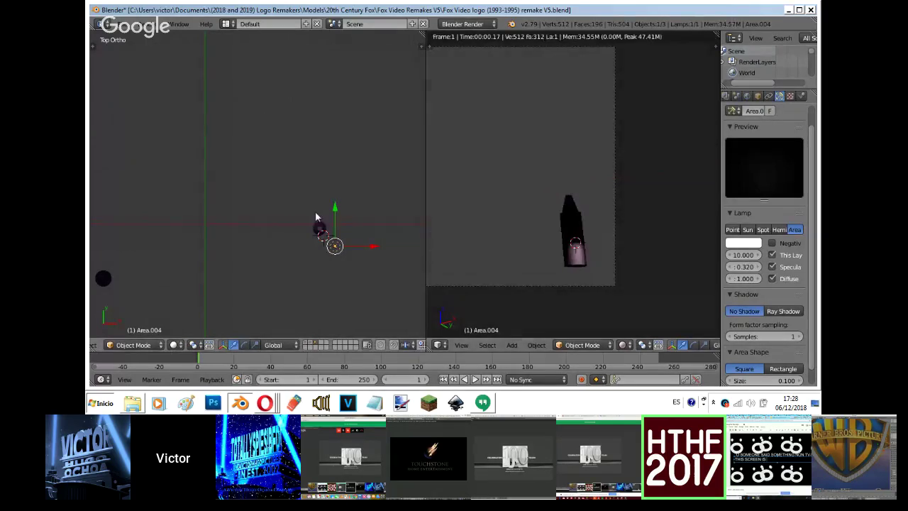
{"action": "key", "text": "KP_3"}
{"action": "key", "text": "r"}
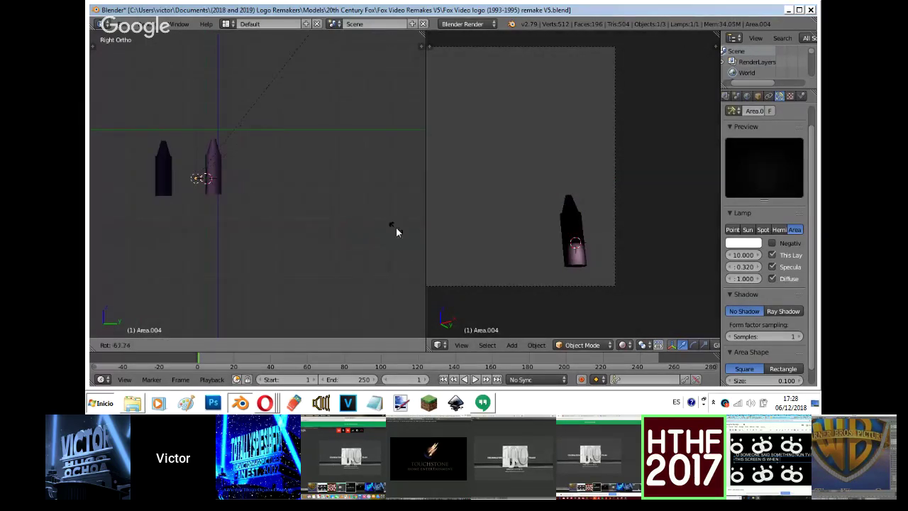
{"action": "left_click", "coordinate": [395, 227]}
{"action": "middle_click_drag", "start_coordinate": [612, 218], "coordinate": [718, 210], "text": "shift"}
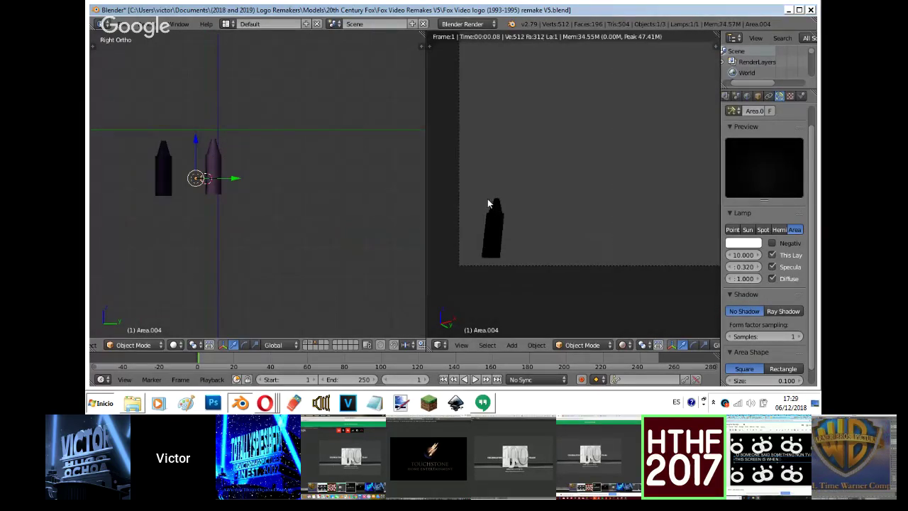
{"action": "key", "text": "KP_0"}
Adjust the area lamp's position, size and angle so it stands upright and lights the right searchlight base from the front.
{"action": "key", "text": "g"}
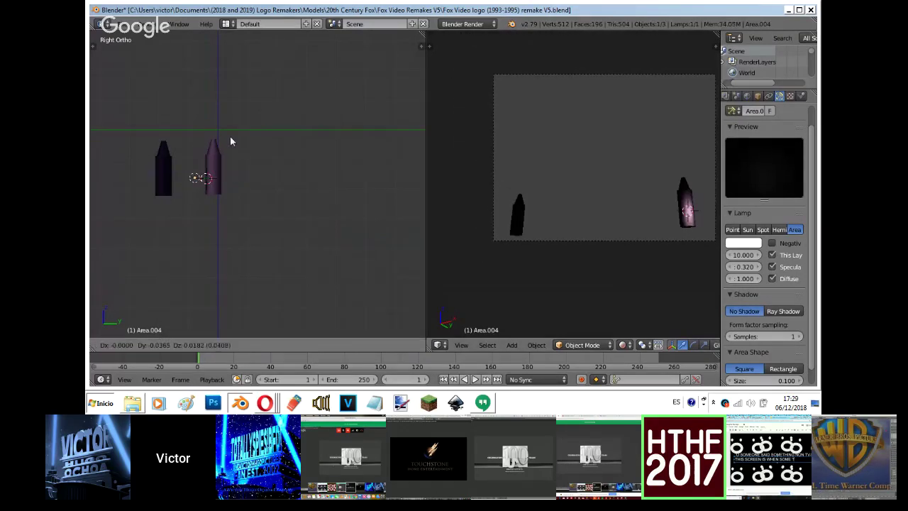
{"action": "left_click", "coordinate": [230, 136]}
{"action": "key", "text": "r"}
{"action": "left_click", "coordinate": [210, 218]}
{"action": "key", "text": "r"}
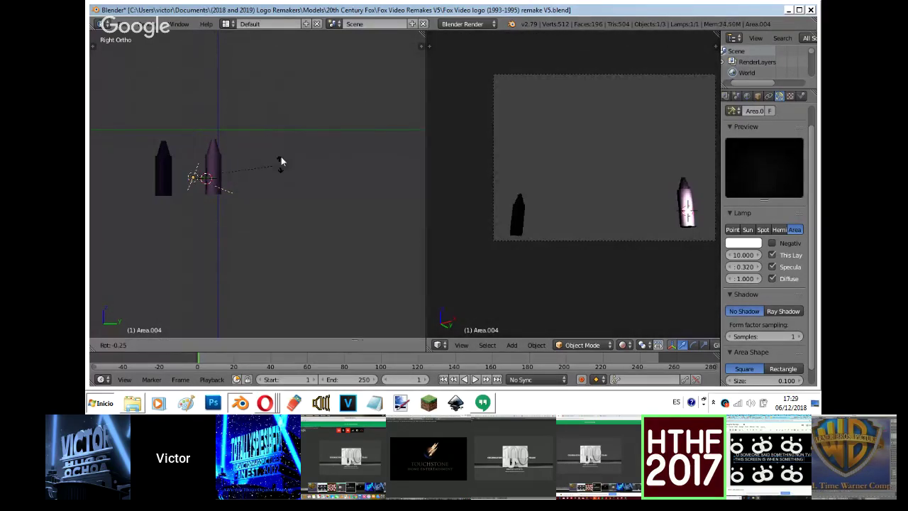
{"action": "left_click", "coordinate": [297, 210]}
{"action": "key", "text": "g"}
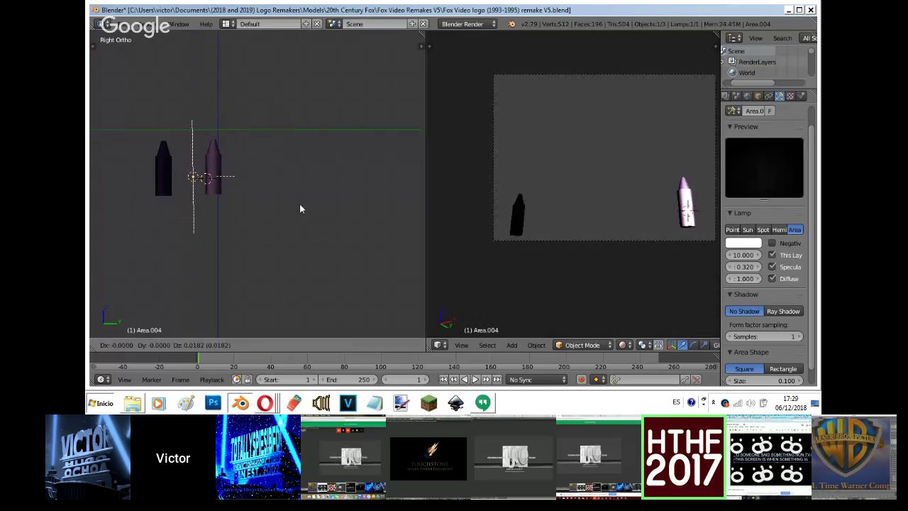
{"action": "left_click", "coordinate": [300, 203]}
{"action": "key", "text": "KP_1"}
{"action": "key", "text": "KP_1"}
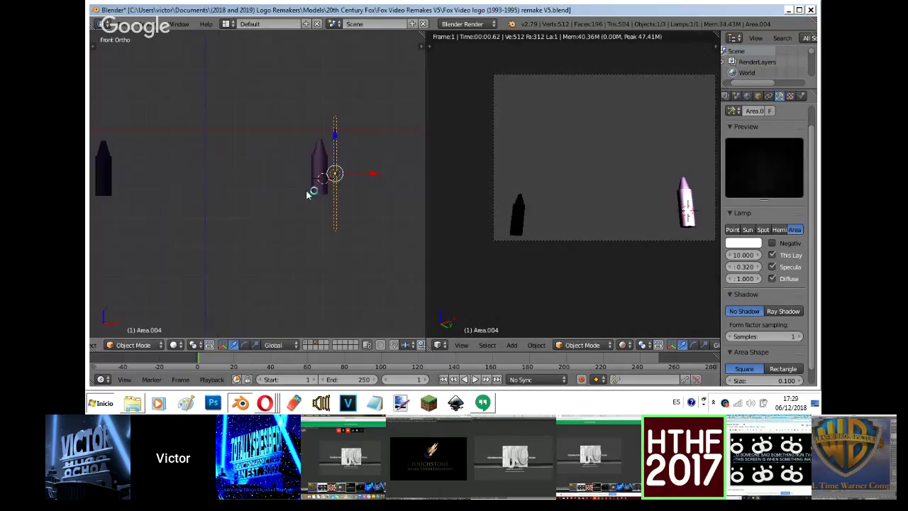
{"action": "left_click", "coordinate": [663, 137]}
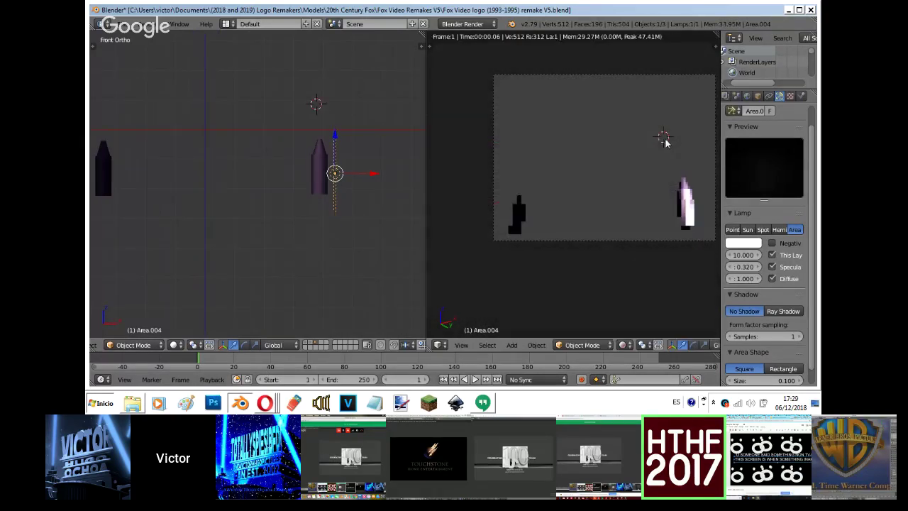
Set the area lamp's energy to 0.070 and place a duplicate of the lamp beside the left cylinder.
{"action": "left_click_drag", "start_coordinate": [736, 272], "coordinate": [773, 270]}
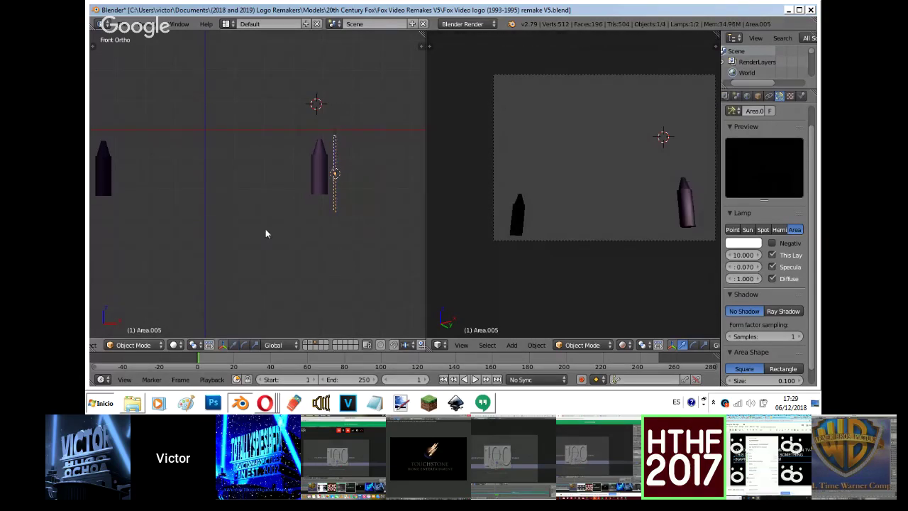
{"action": "key", "text": "shift+d"}
{"action": "left_click", "coordinate": [118, 220]}
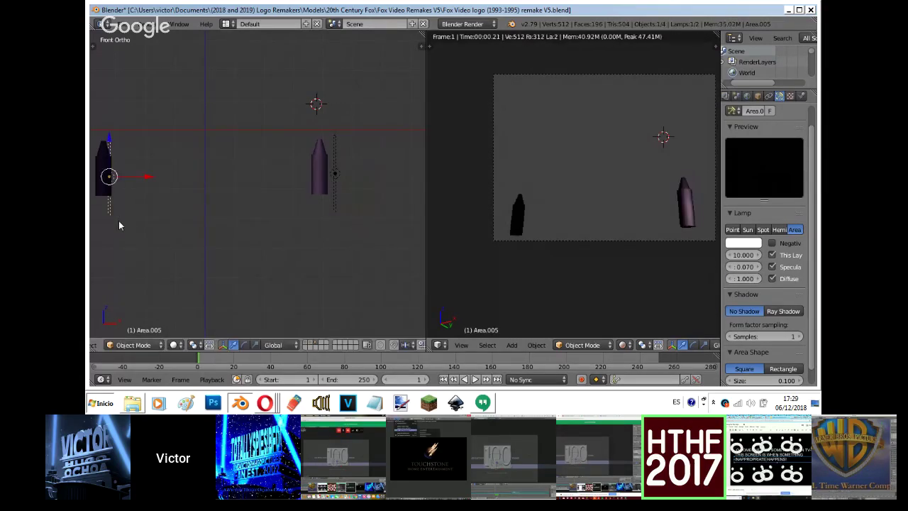
In top view, move the duplicated lamp just in front of the left cylinder and rotate it toward that cylinder.
{"action": "key", "text": "KP_7"}
{"action": "key", "text": "g"}
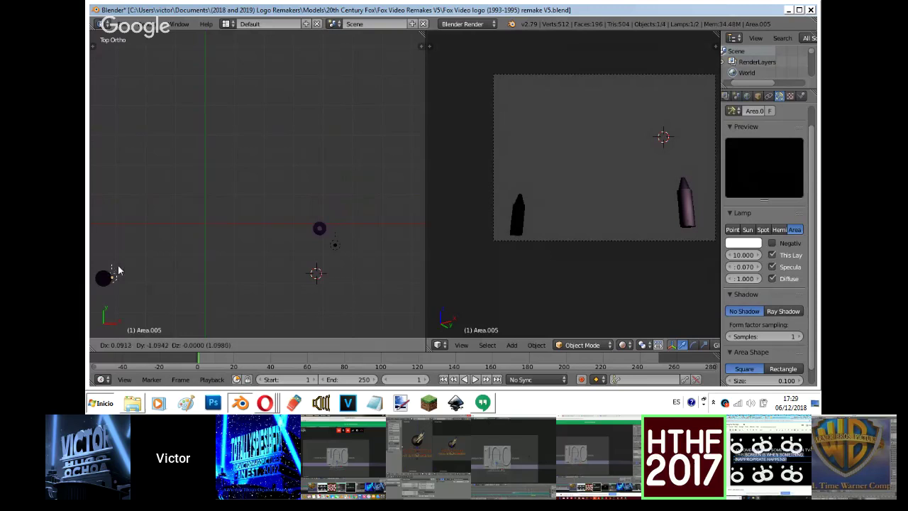
{"action": "left_click", "coordinate": [133, 282]}
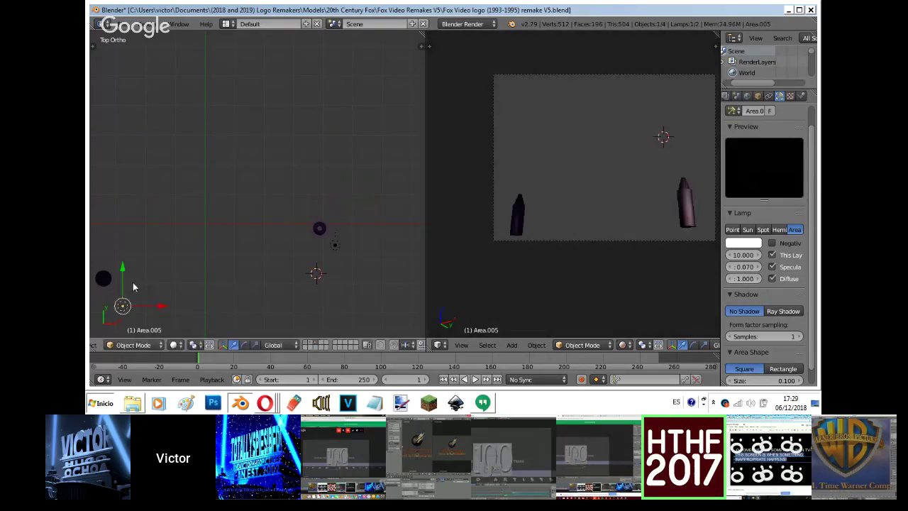
{"action": "key", "text": "r"}
{"action": "left_click", "coordinate": [124, 251]}
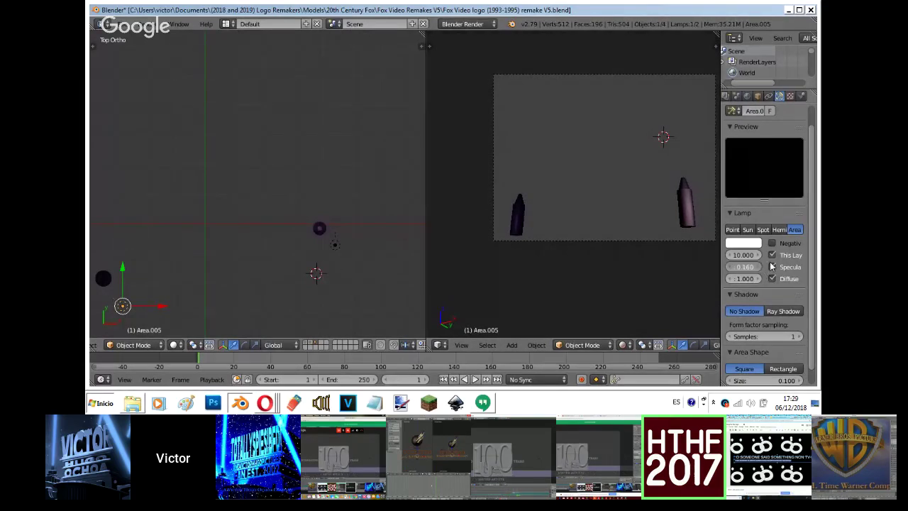
{"action": "mouse_move", "coordinate": [771, 267]}
{"action": "left_mouse_down"}
{"action": "mouse_move", "coordinate": [794, 261]}
{"action": "mouse_move", "coordinate": [768, 262]}
{"action": "left_mouse_up"}
Link the right cylinder's Purple 2 material to the left cylinder.
{"action": "key", "text": "shift+z"}
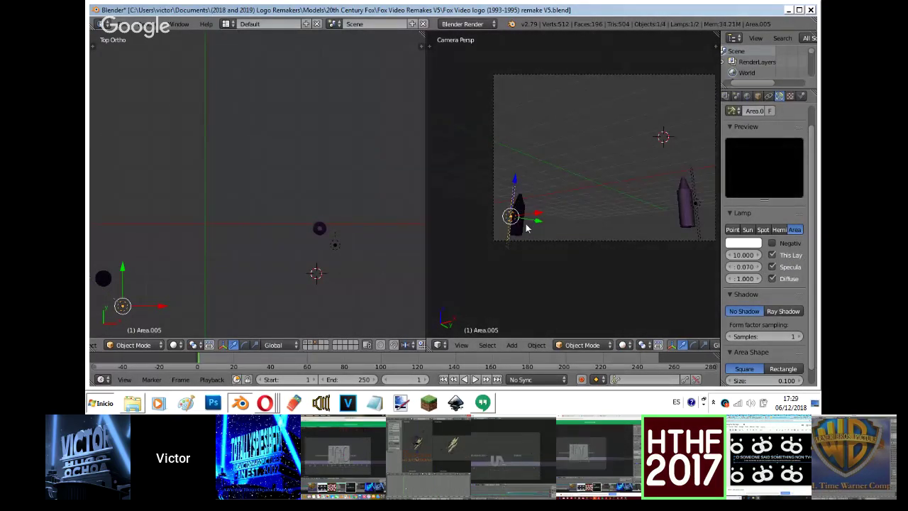
{"action": "right_click", "coordinate": [523, 225], "text": "shift"}
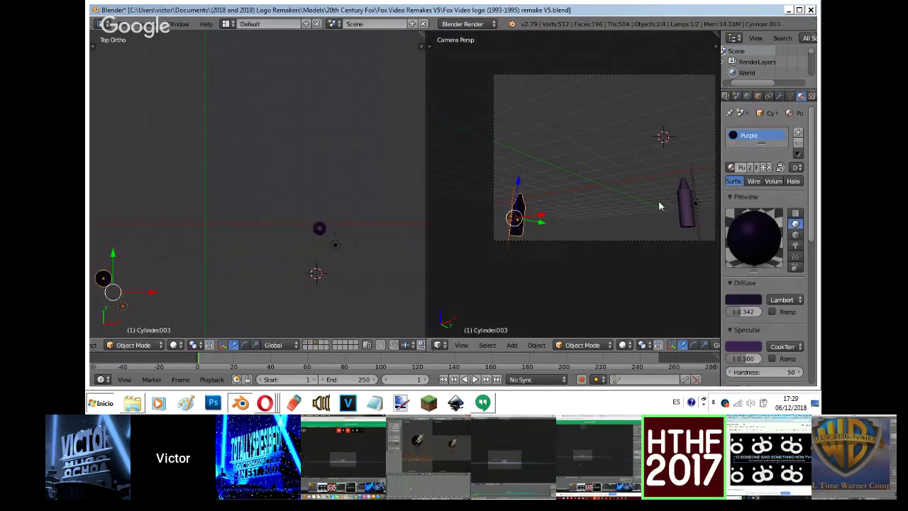
{"action": "right_click", "coordinate": [683, 202], "text": "shift"}
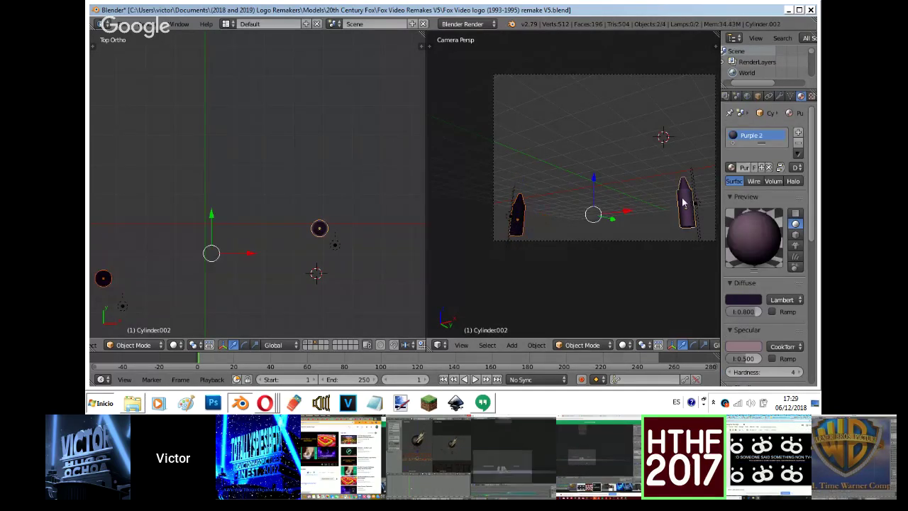
{"action": "key", "text": "ctrl+l"}
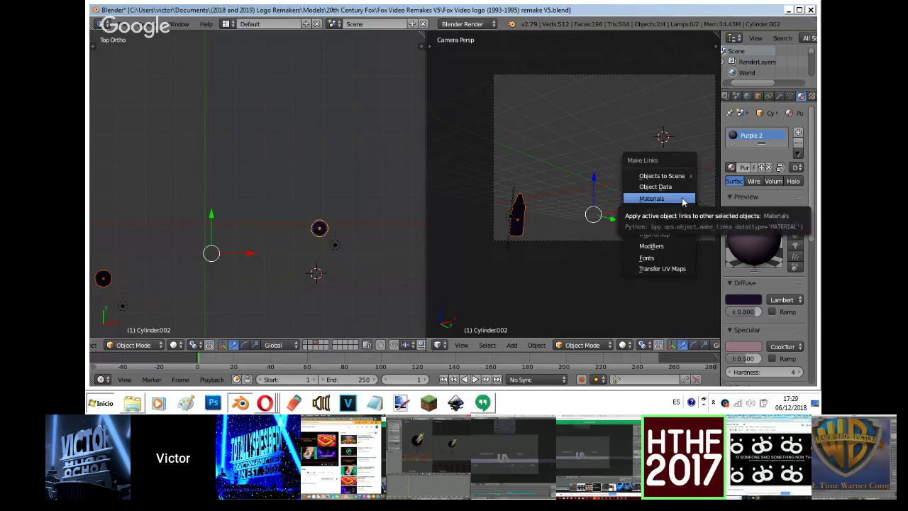
{"action": "left_click", "coordinate": [683, 202]}
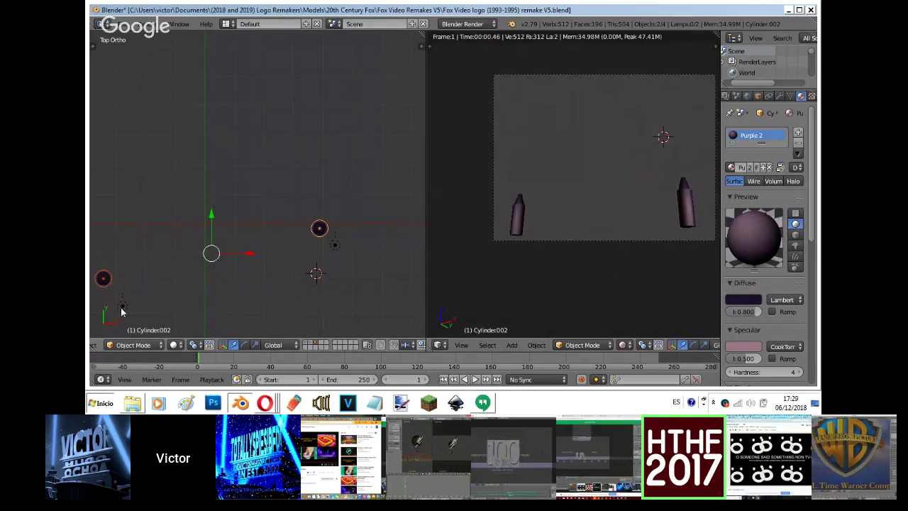
Rotate the area lamp in front of the left cylinder so it aims at the cylinder.
{"action": "right_click", "coordinate": [122, 309]}
{"action": "key", "text": "r"}
{"action": "left_click", "coordinate": [164, 238]}
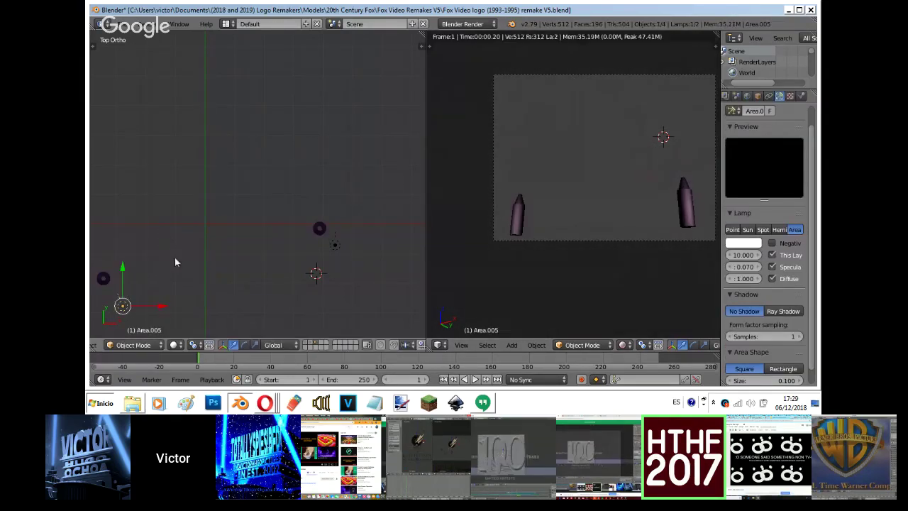
Place a duplicate lamp between the cylinders, aimed at the right one, with specular off and energy 0.270.
{"action": "key", "text": "shift+d"}
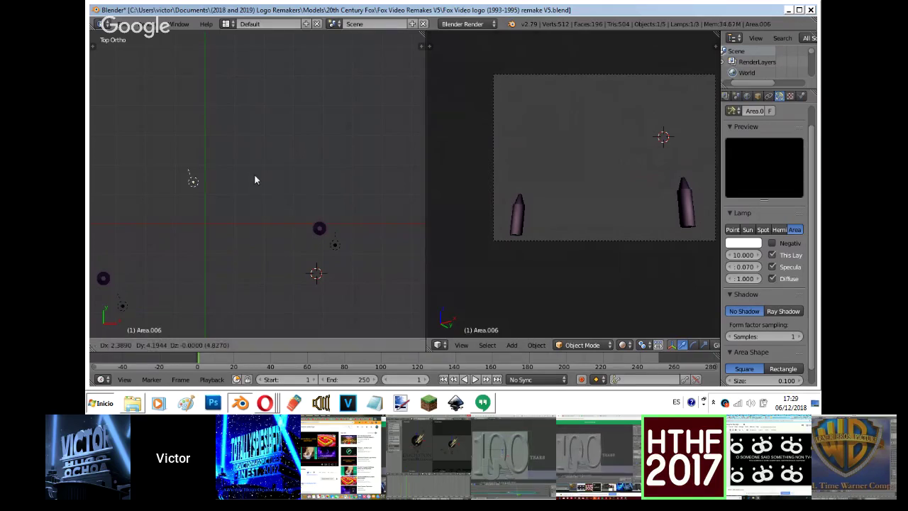
{"action": "left_click", "coordinate": [255, 174]}
{"action": "key", "text": "r"}
{"action": "left_click", "coordinate": [152, 319]}
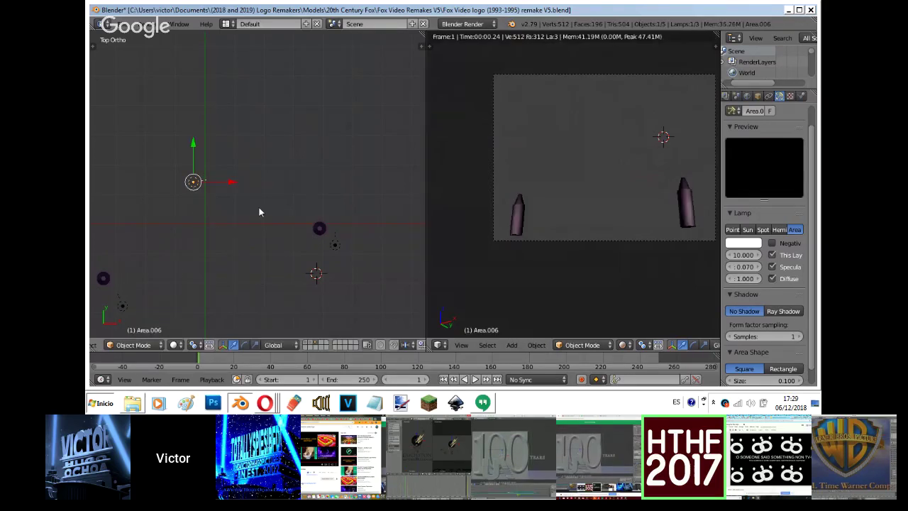
{"action": "key", "text": "g"}
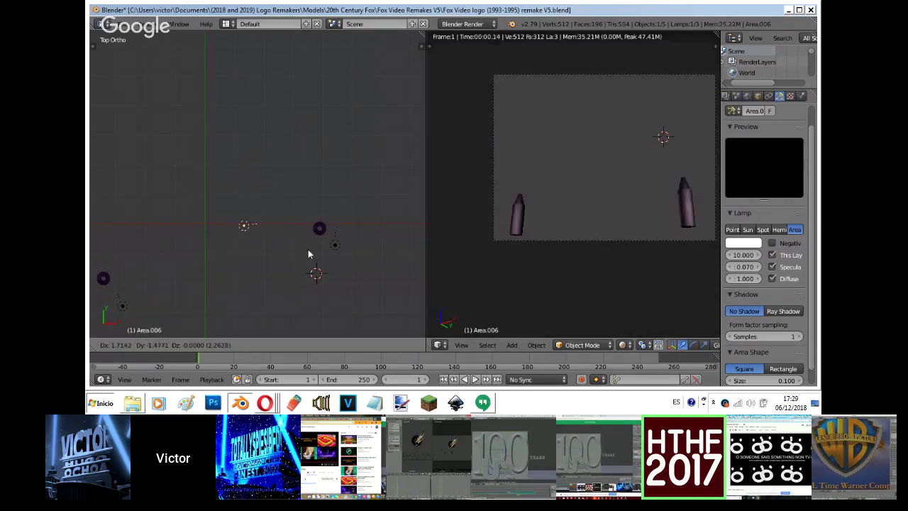
{"action": "left_click", "coordinate": [309, 281]}
{"action": "left_click", "coordinate": [789, 266]}
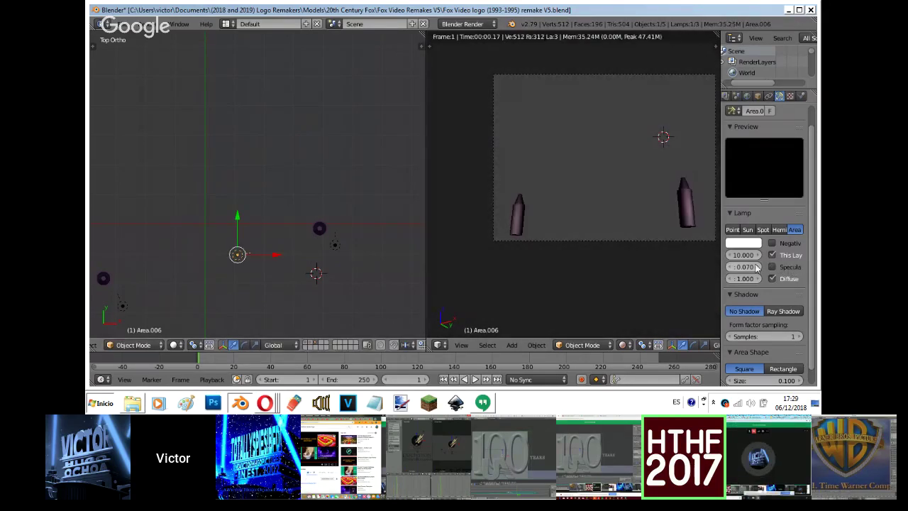
{"action": "left_click_drag", "start_coordinate": [742, 266], "coordinate": [770, 268]}
Duplicate the 0.270 lamp, place the copy behind the right cylinder and rotate it to face that cylinder.
{"action": "key", "text": "shift+d"}
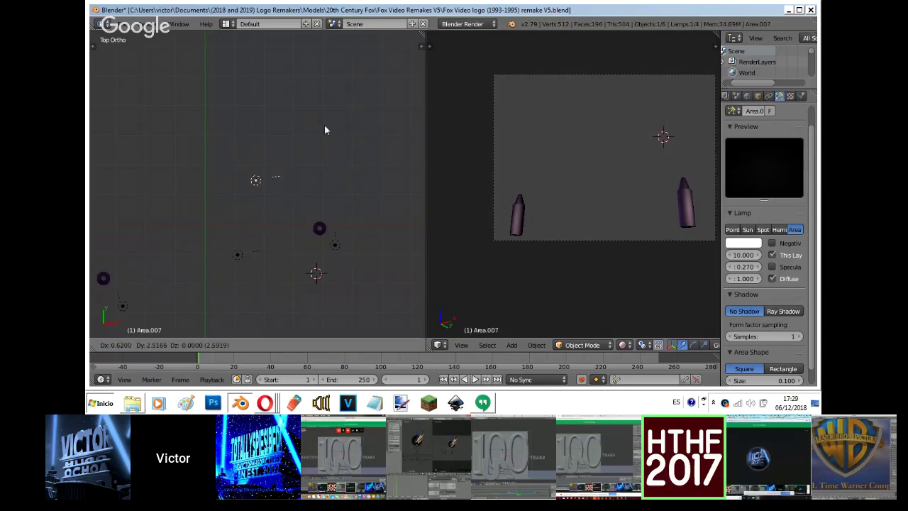
{"action": "left_click", "coordinate": [362, 124]}
{"action": "key", "text": "r"}
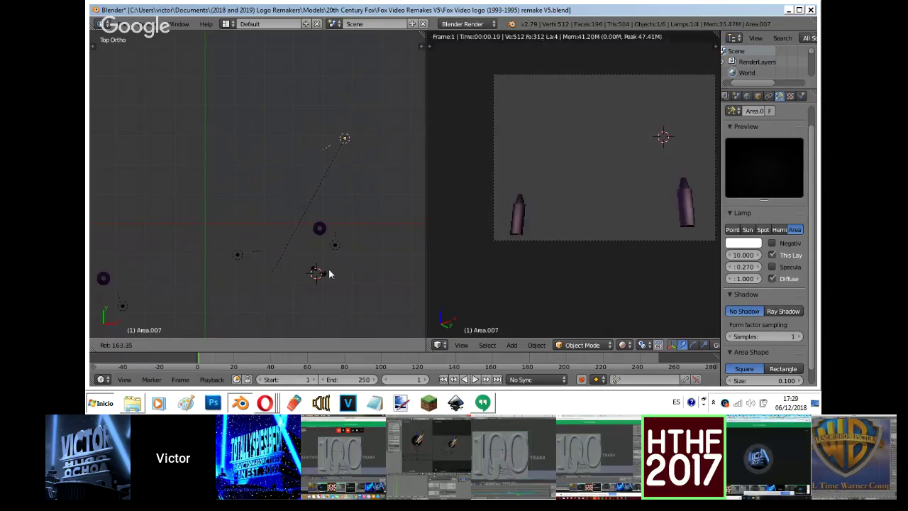
{"action": "left_click", "coordinate": [329, 273]}
{"action": "key", "text": "g"}
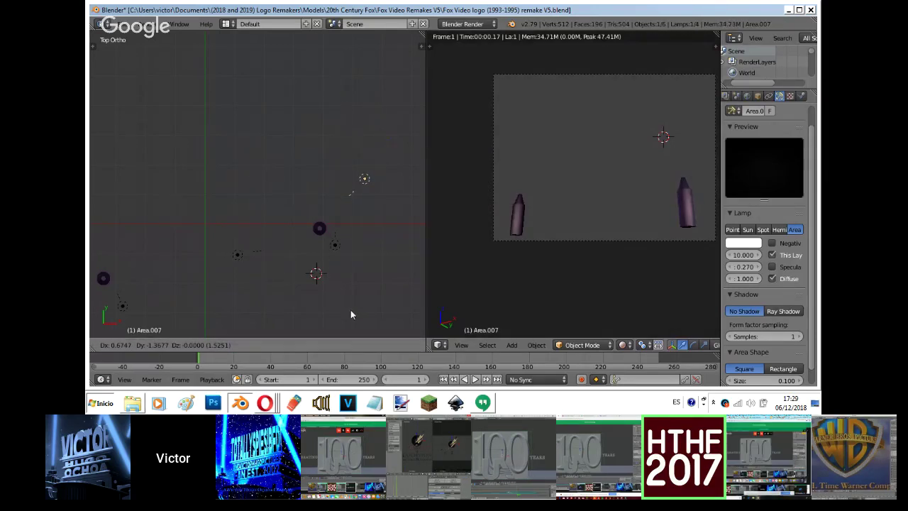
{"action": "left_click", "coordinate": [350, 314]}
Duplicate the rear lamp and position the copy behind the left cylinder.
{"action": "key", "text": "shift+d"}
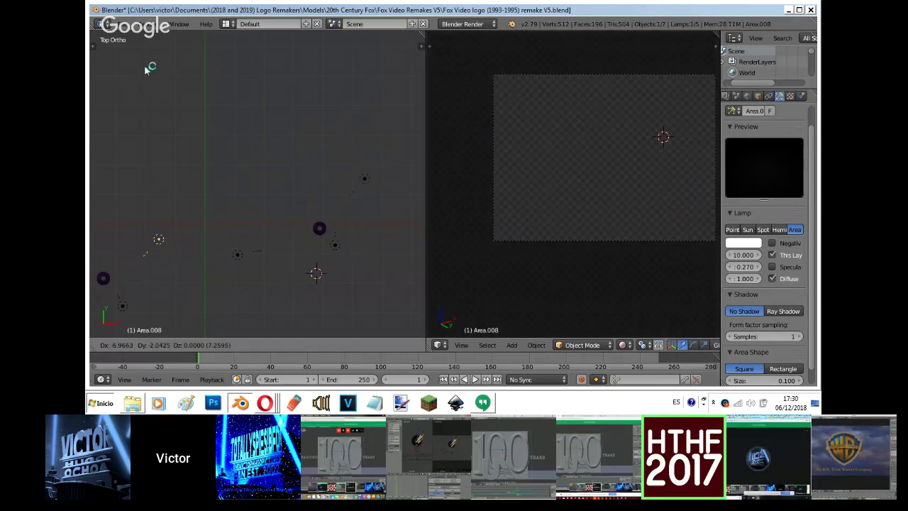
{"action": "left_click", "coordinate": [148, 66]}
{"action": "key", "text": "g"}
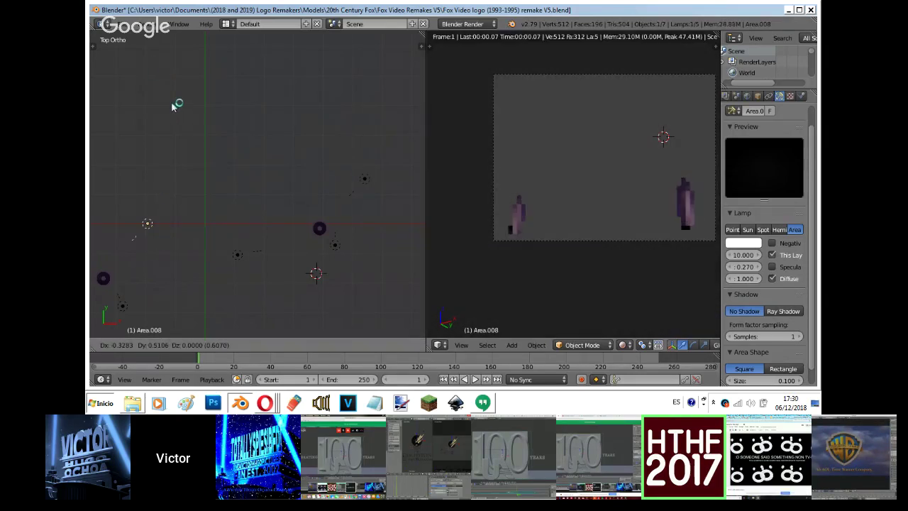
{"action": "left_click", "coordinate": [177, 102]}
Place another duplicate lamp on the outer side of the left cylinder and rotate it toward the cylinder.
{"action": "middle_click_drag", "start_coordinate": [176, 101], "coordinate": [279, 36], "text": "shift"}
{"action": "key", "text": "shift+d"}
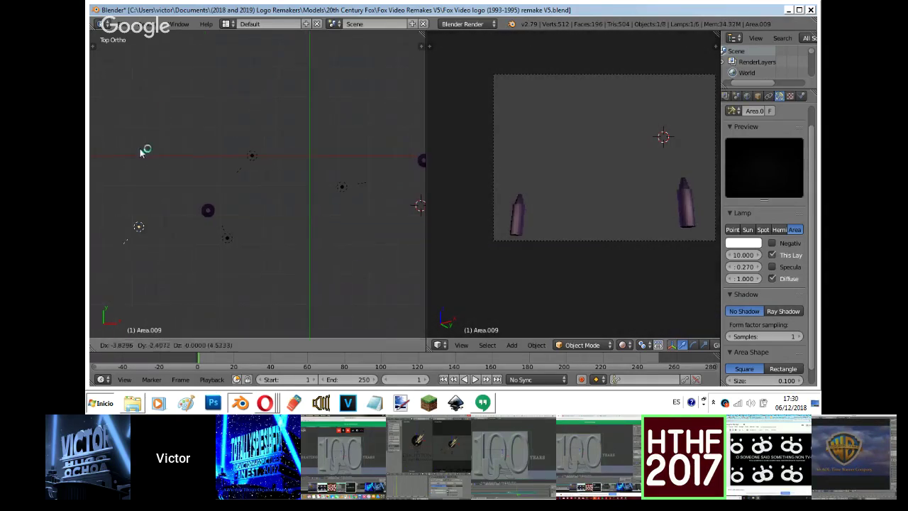
{"action": "left_click", "coordinate": [140, 149]}
{"action": "key", "text": "r"}
{"action": "left_click", "coordinate": [241, 118]}
{"action": "key", "text": "r"}
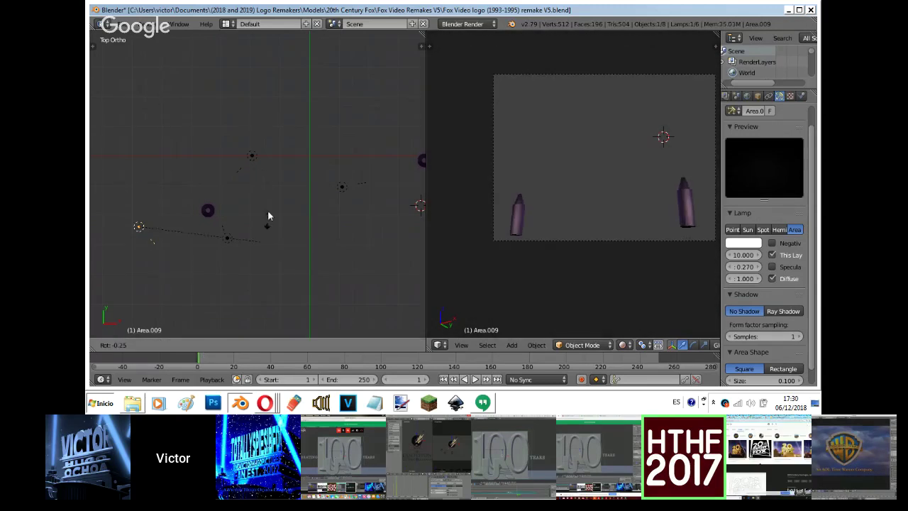
{"action": "left_click", "coordinate": [270, 153]}
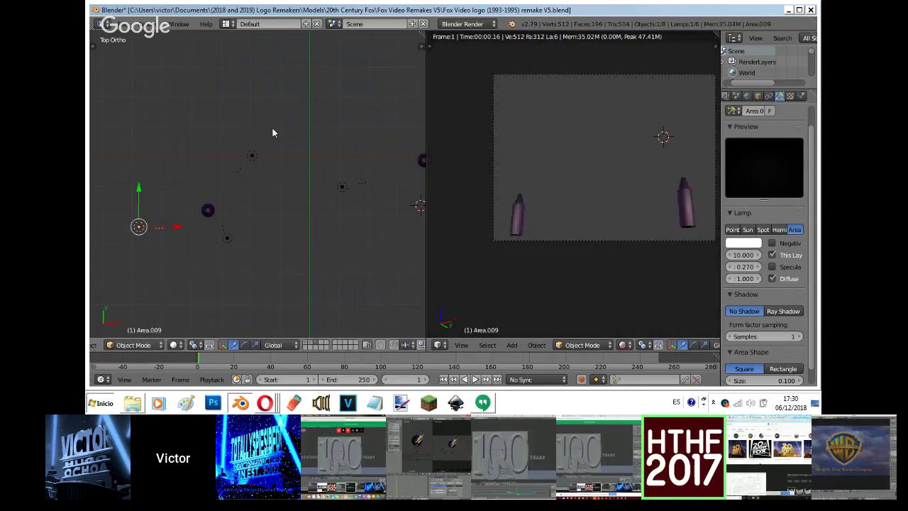
Show the FOX VIDEO logo's layers together with the lit cylinders and render a still image.
{"action": "left_click", "coordinate": [310, 345], "text": "shift"}
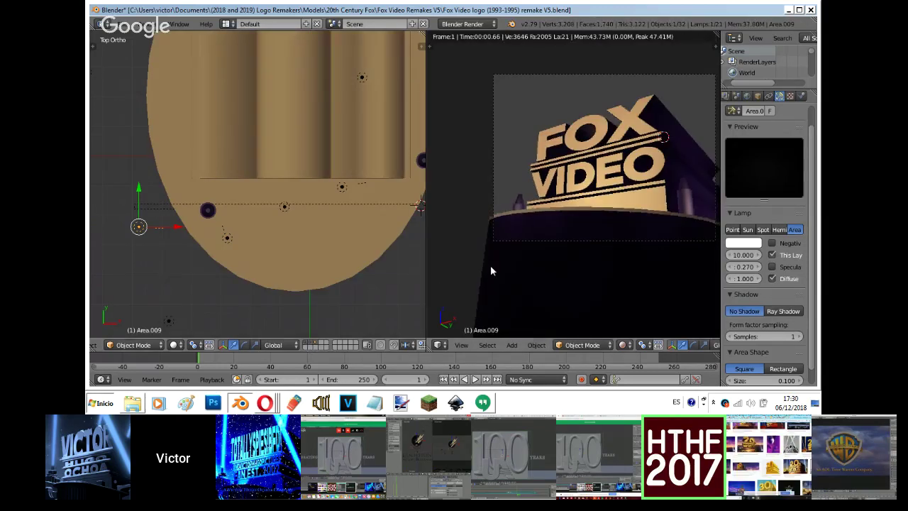
{"action": "key", "text": "z"}
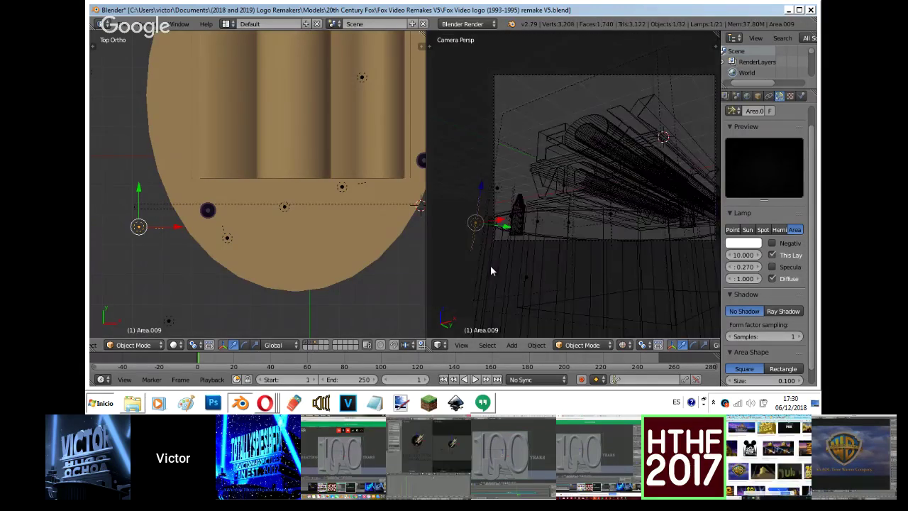
{"action": "key", "text": "z"}
{"action": "left_click", "coordinate": [152, 23]}
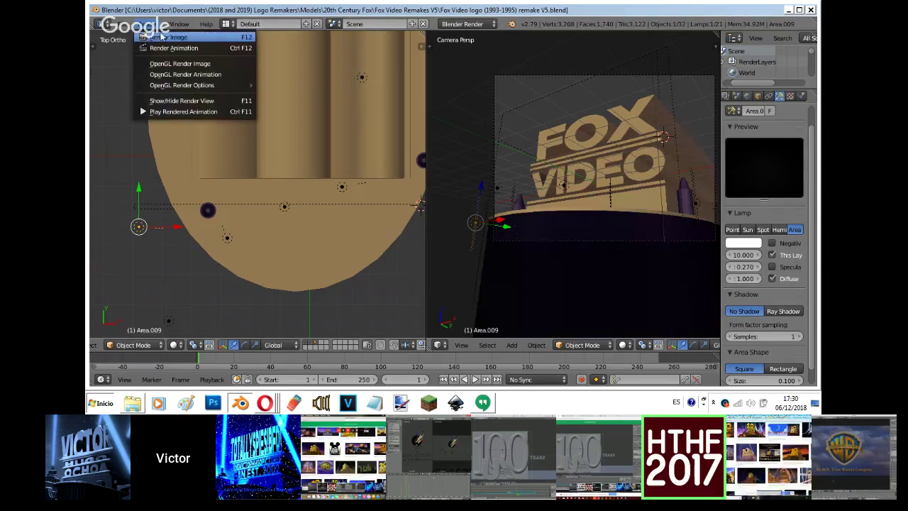
{"action": "left_click", "coordinate": [161, 37]}
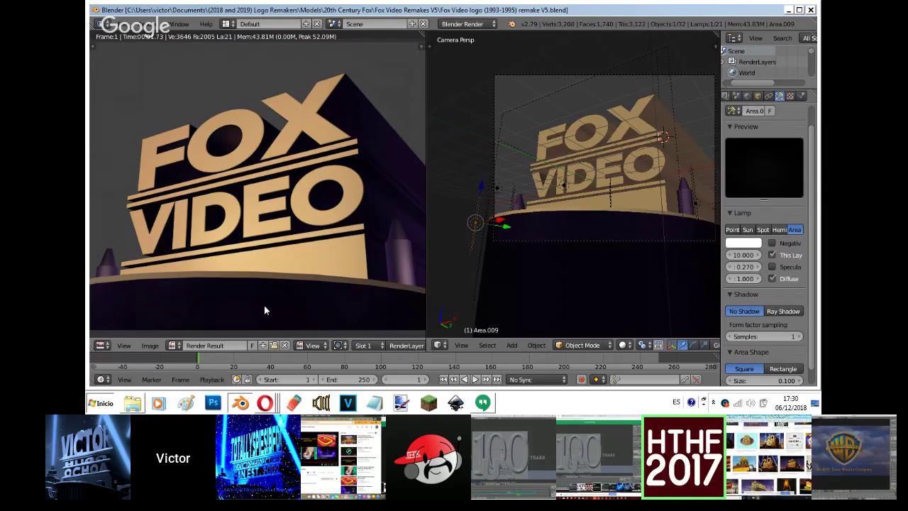
Switch to the Google Hangouts window in Opera and bring another participant's shared screen into the main view.
{"action": "mouse_move", "coordinate": [265, 403]}
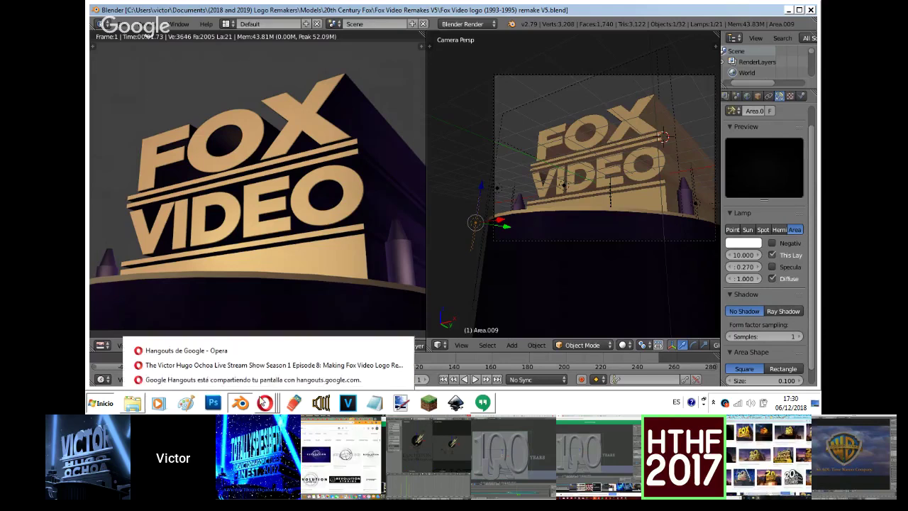
{"action": "left_click", "coordinate": [257, 355]}
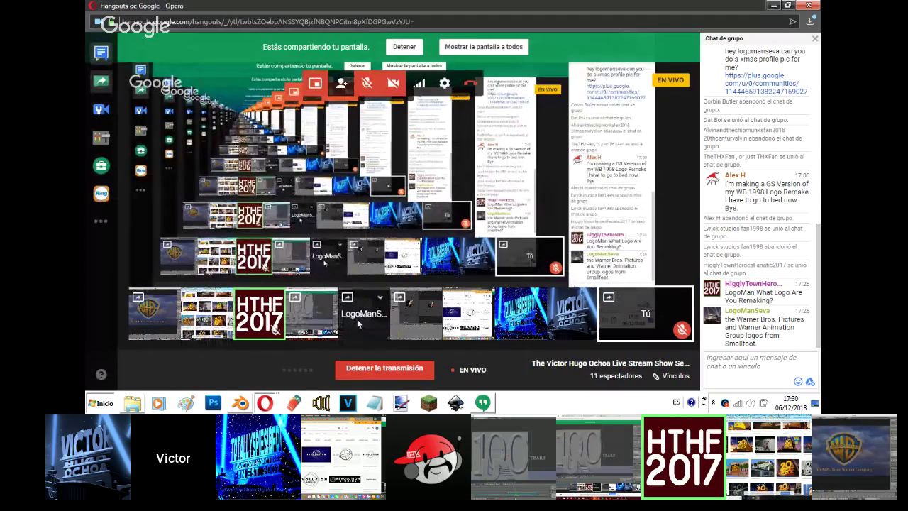
{"action": "left_click", "coordinate": [357, 318]}
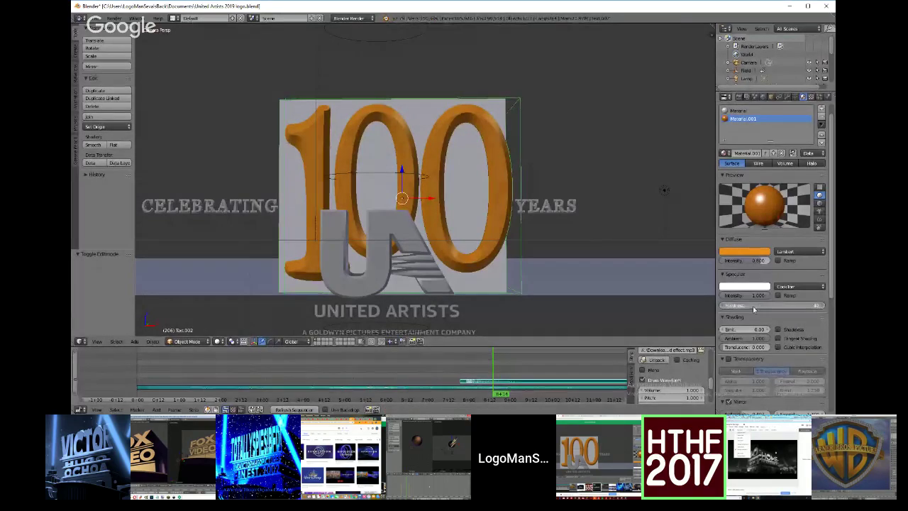
Set the specular colour of the 100 text's orange material to pale yellow and test-render the frame.
{"action": "left_click", "coordinate": [744, 286]}
{"action": "left_click", "coordinate": [727, 201]}
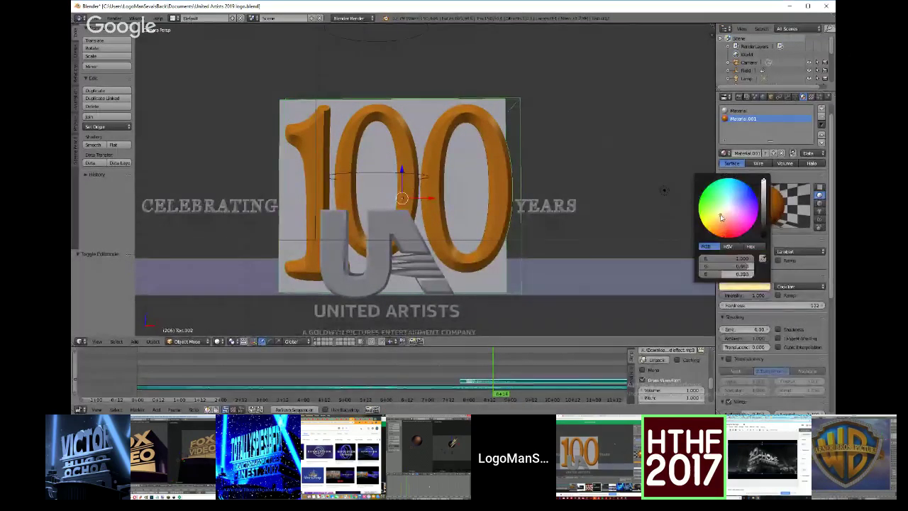
{"action": "left_click", "coordinate": [738, 96]}
{"action": "left_click", "coordinate": [736, 132]}
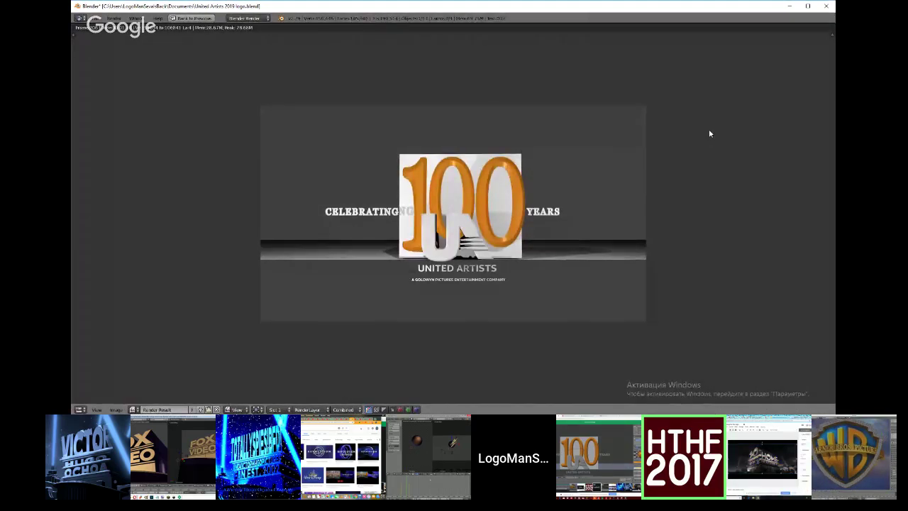
{"action": "key", "text": "Escape"}
Review the orange material's settings on the 100 text and render the same frame again.
{"action": "left_click", "coordinate": [801, 96]}
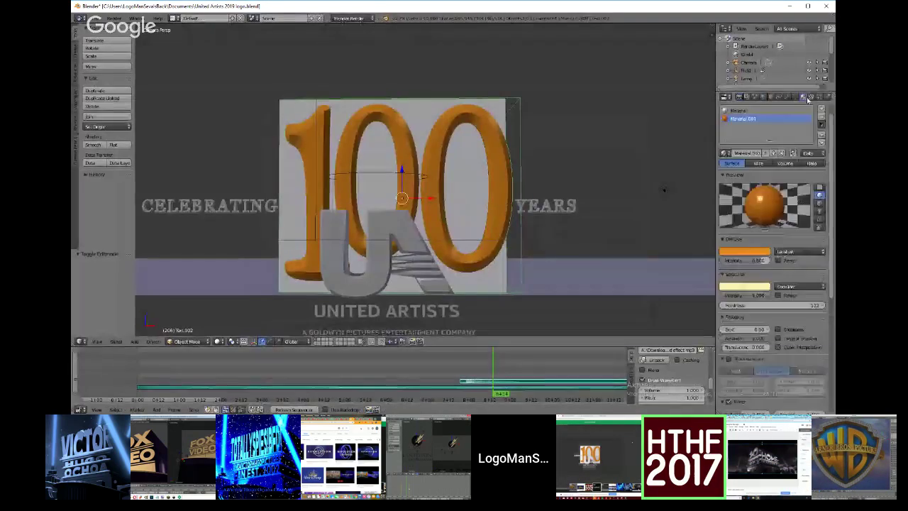
{"action": "scroll", "coordinate": [790, 151], "scroll_direction": "down", "scroll_amount": 3}
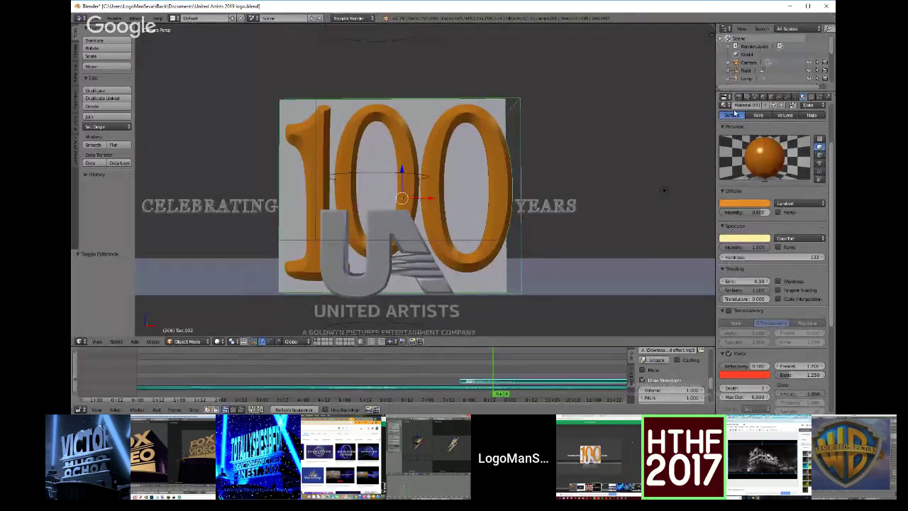
{"action": "left_click", "coordinate": [739, 97]}
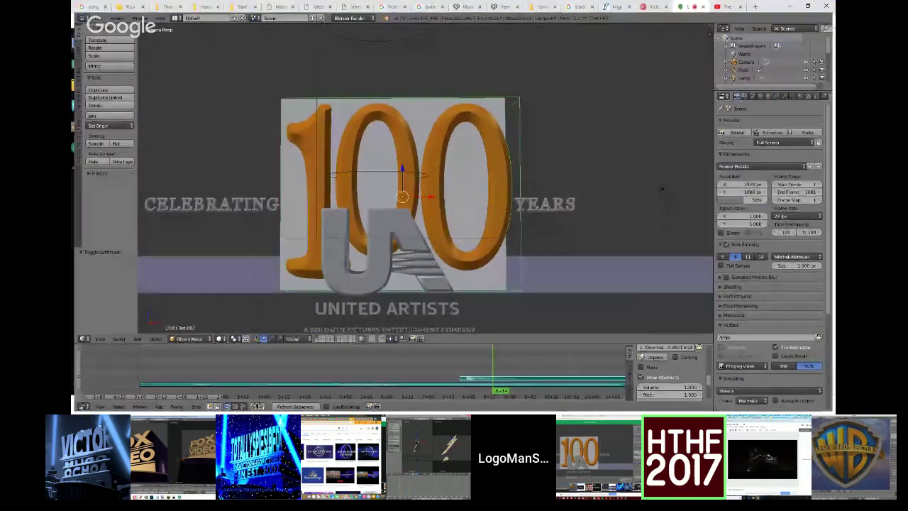
{"action": "left_click", "coordinate": [737, 135]}
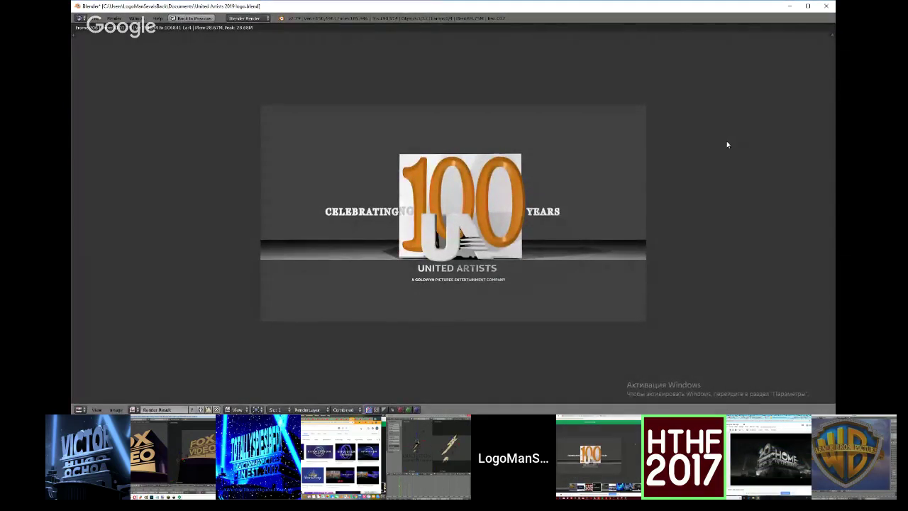
Move the timeline back to the frame where the 100 block hangs above the UA logo and render a test still.
{"action": "key", "text": "Escape"}
{"action": "left_click_drag", "start_coordinate": [486, 371], "coordinate": [444, 370]}
{"action": "scroll", "coordinate": [462, 178], "scroll_direction": "down", "scroll_amount": 4}
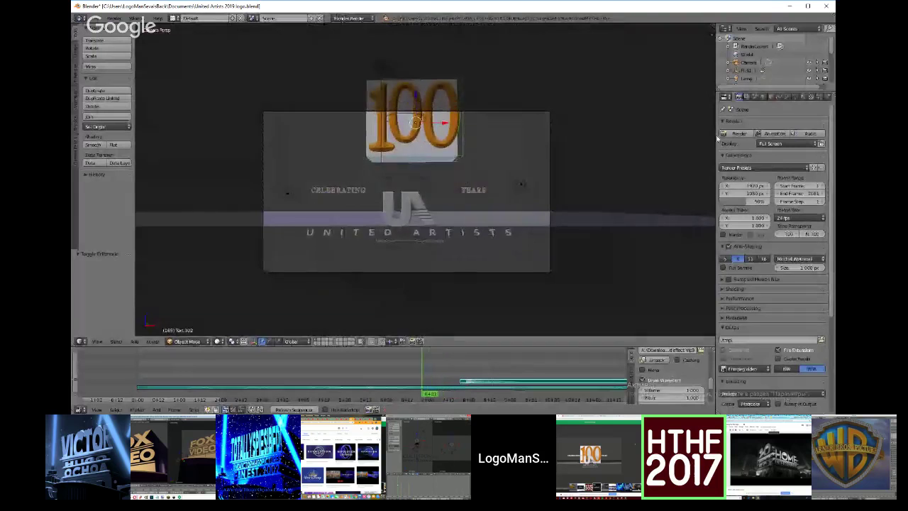
{"action": "left_click", "coordinate": [737, 133]}
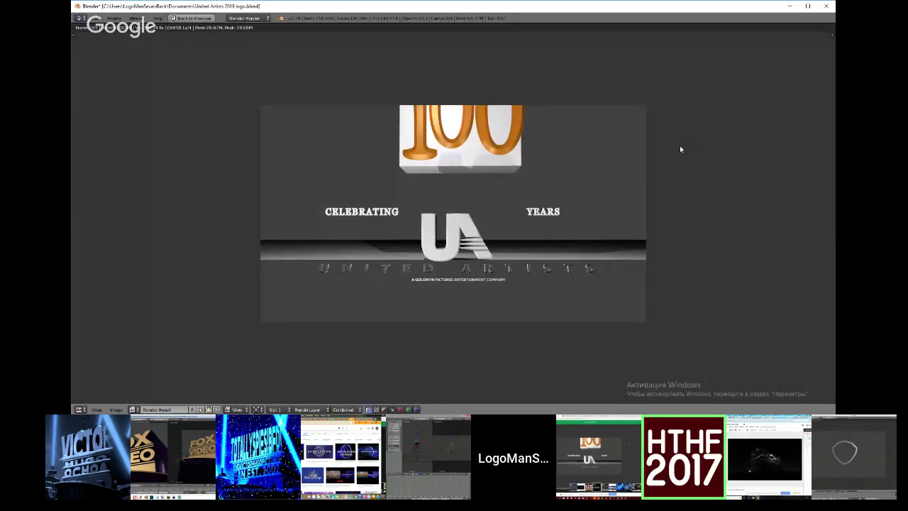
{"action": "key", "text": "Escape"}
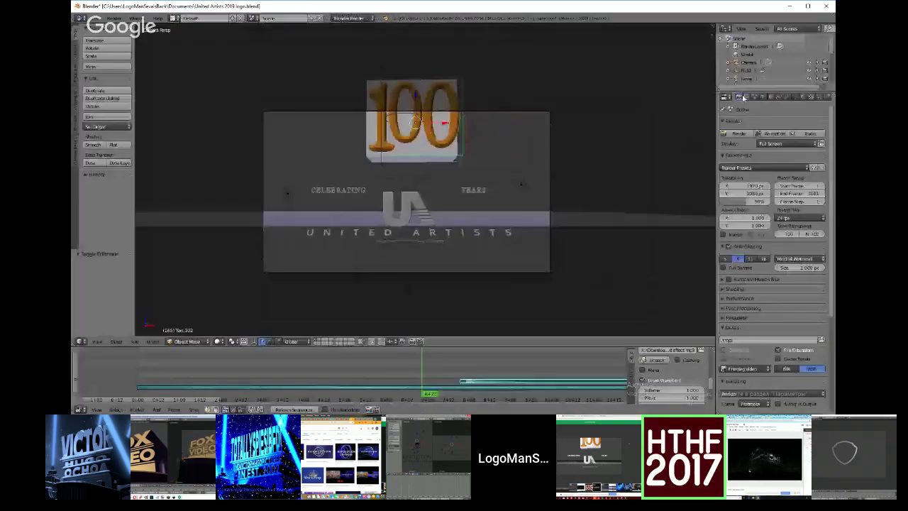
Play the animation up to the point where the 100 block stands behind the UA letters and stop it there.
{"action": "key", "text": "alt+a"}
{"action": "key", "text": "alt+a"}
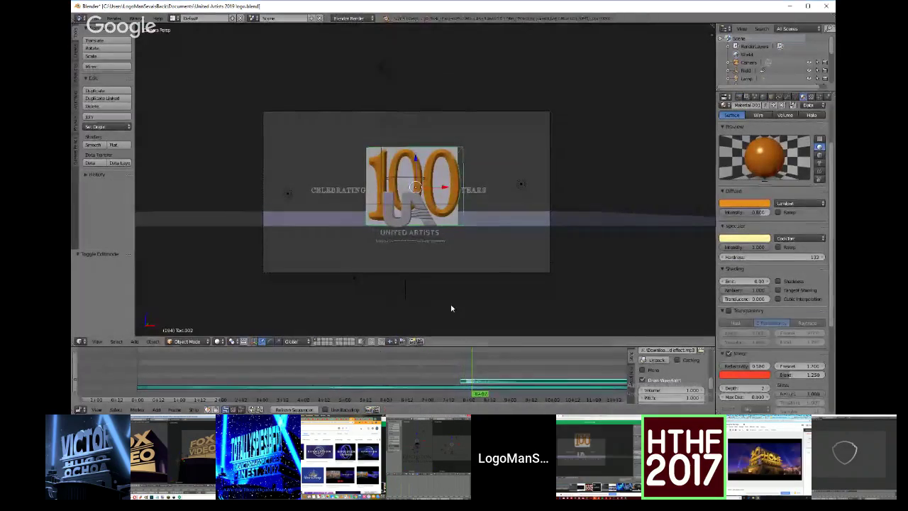
{"action": "scroll", "coordinate": [494, 237], "scroll_direction": "up", "scroll_amount": 3}
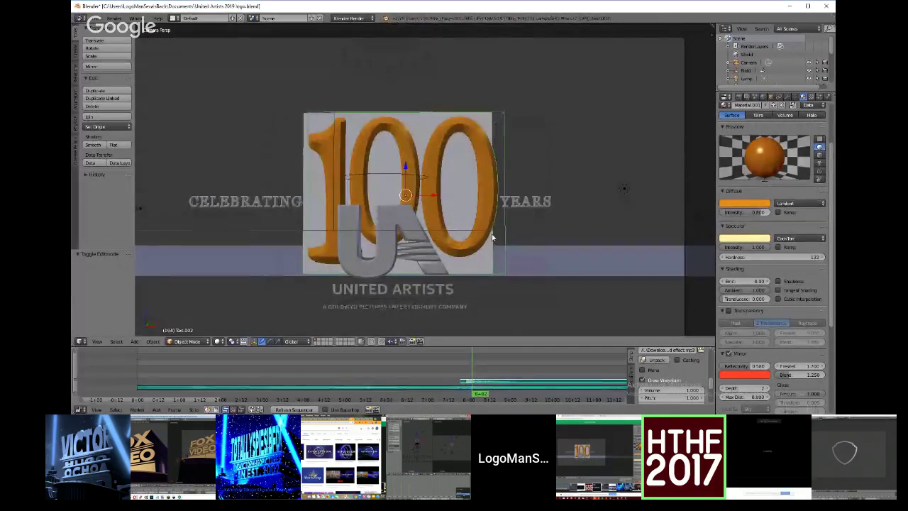
{"action": "key", "text": "alt+shift+a"}
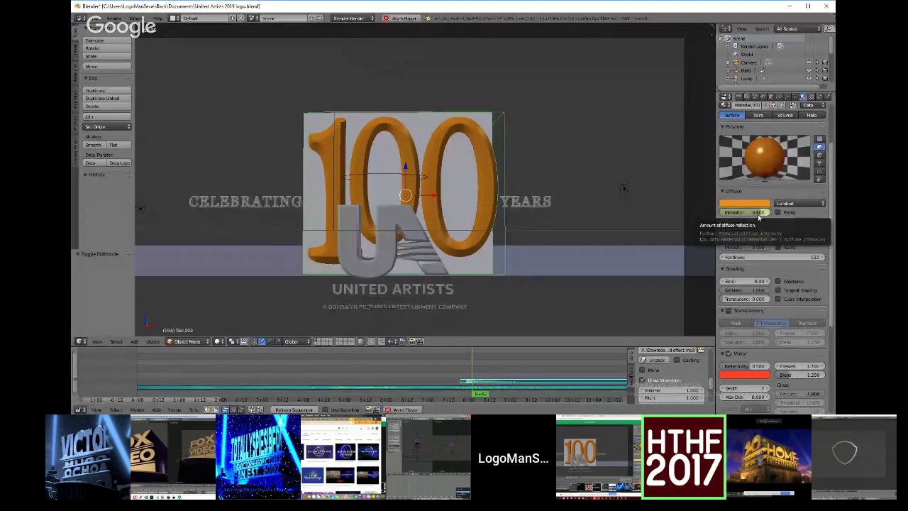
{"action": "key", "text": "alt+a"}
{"action": "key", "text": "Up"}
Set the diffuse intensity of the 100 text's orange material to 0 and start a test render.
{"action": "left_click_drag", "start_coordinate": [758, 215], "coordinate": [610, 251]}
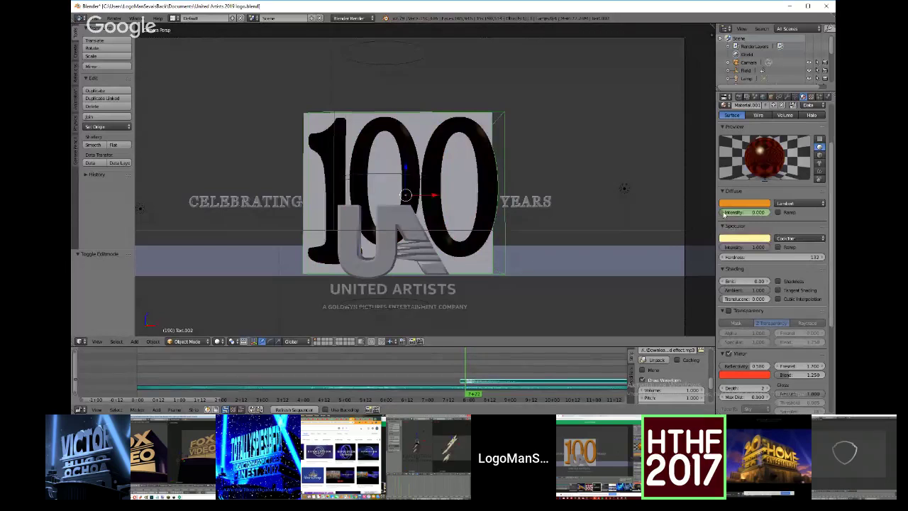
{"action": "left_click", "coordinate": [739, 97]}
{"action": "left_click", "coordinate": [730, 133]}
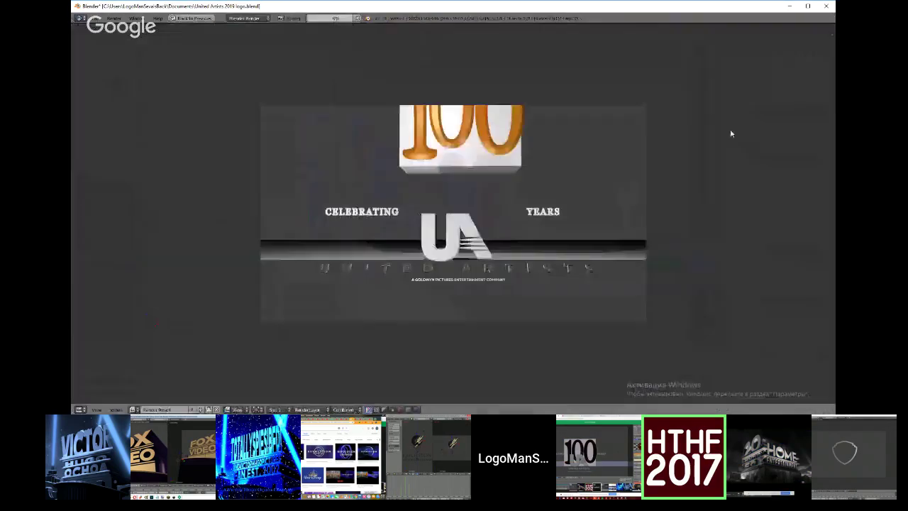
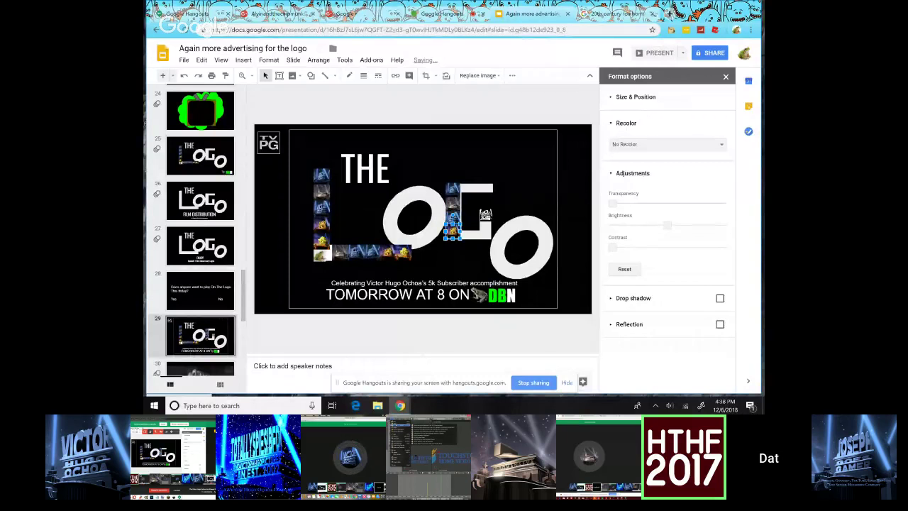
On slide 29 in Google Slides, nudge the lowest small picture in the G's vertical stem slightly down.
{"action": "key", "text": "Escape"}
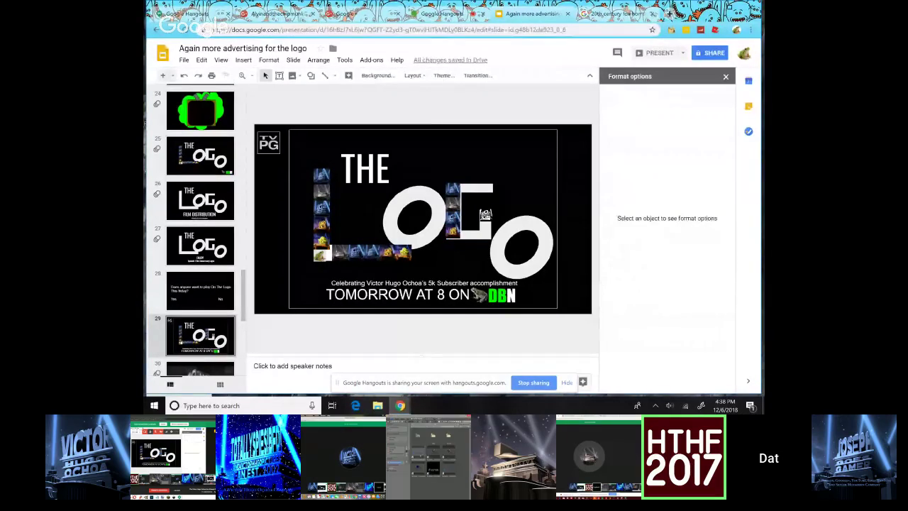
{"action": "left_click", "coordinate": [452, 231]}
{"action": "key", "text": "Down"}
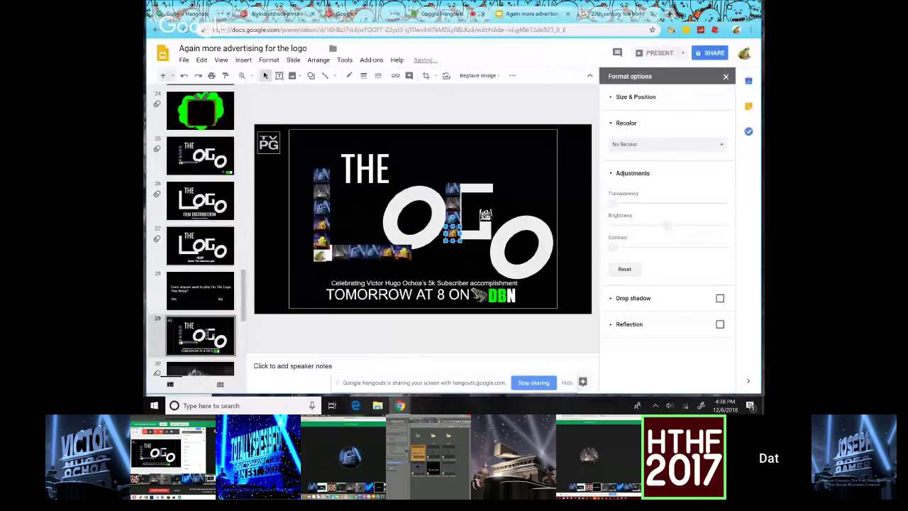
{"action": "key", "text": "Escape"}
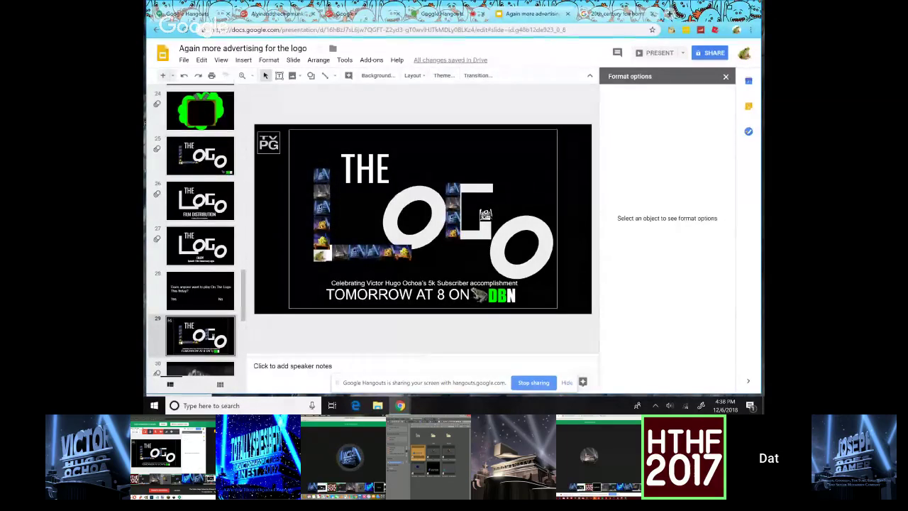
{"action": "left_click", "coordinate": [372, 253]}
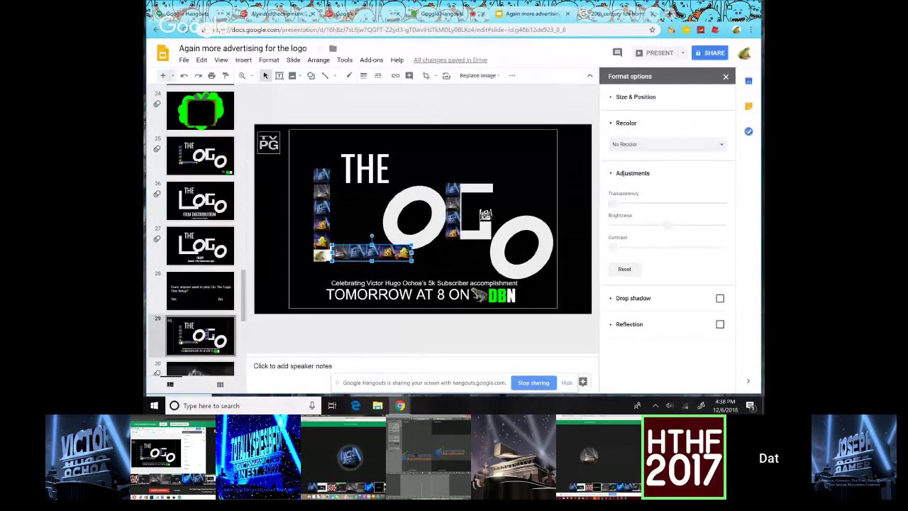
{"action": "key", "text": "ctrl+v"}
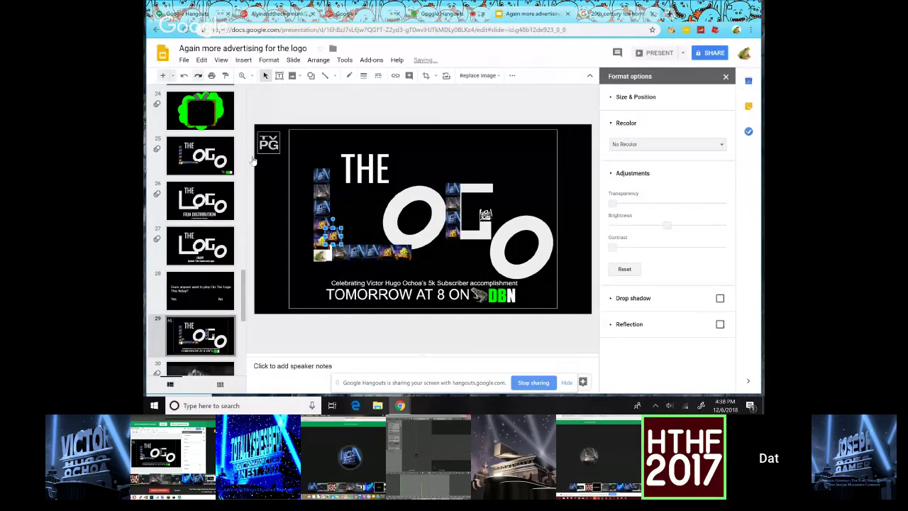
{"action": "key", "text": "ctrl+z"}
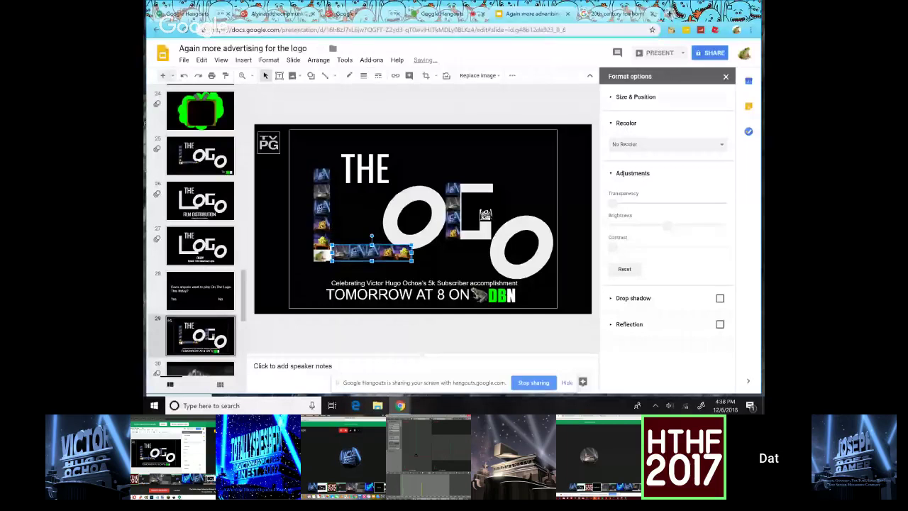
Paste a copy of the small picture at the L's corner and place it at the start of the G's lower bar.
{"action": "left_click", "coordinate": [320, 255]}
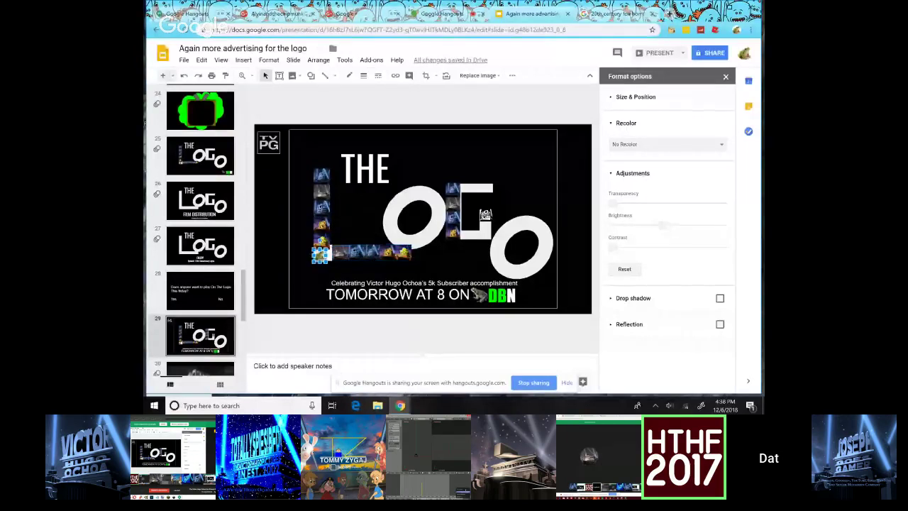
{"action": "key", "text": "ctrl+v"}
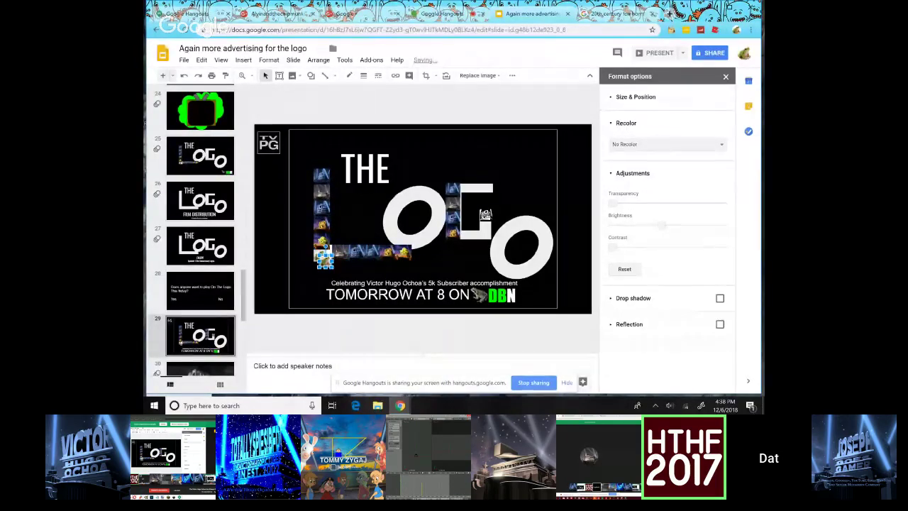
{"action": "left_click_drag", "start_coordinate": [327, 262], "coordinate": [466, 236]}
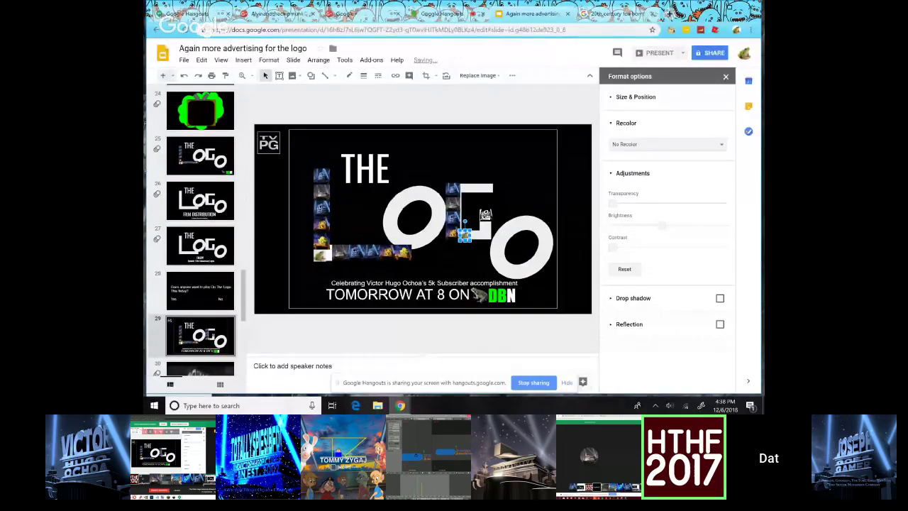
{"action": "key", "text": "Escape"}
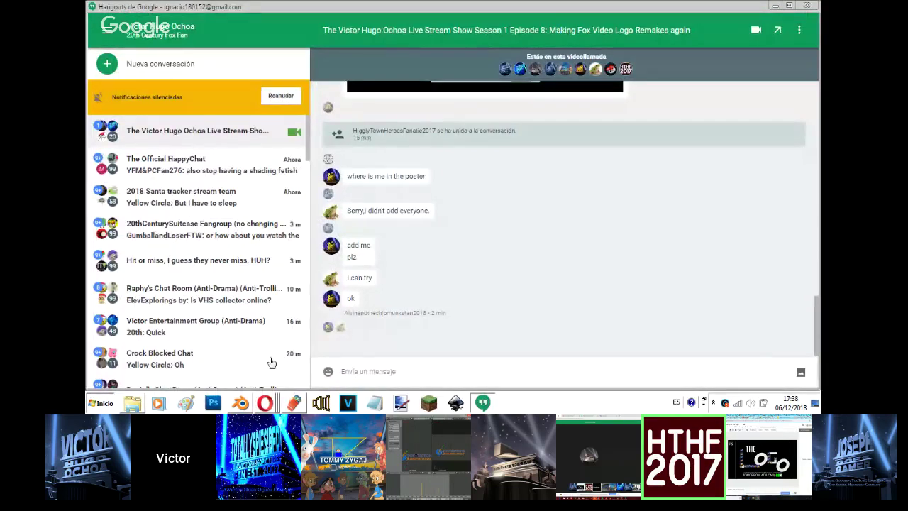
In Google Hangouts, check the entertainment group's conversation and return to the livestream conversation.
{"action": "left_click", "coordinate": [270, 323]}
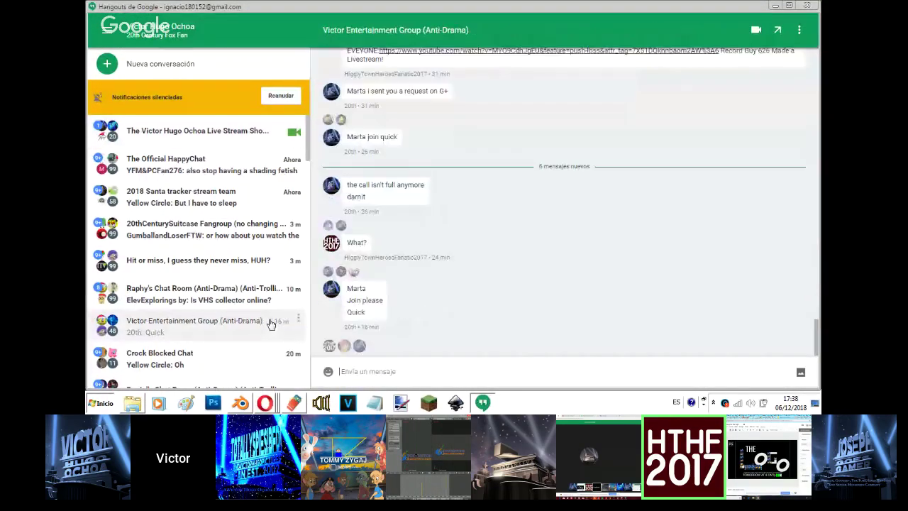
{"action": "left_click", "coordinate": [199, 147]}
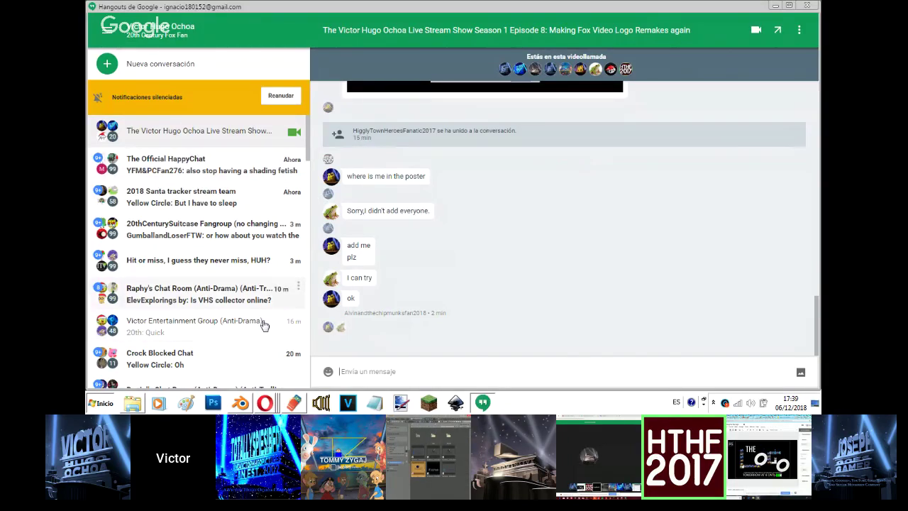
Switch to Opera to view the livestream's YouTube page and bring up the Hangouts call window.
{"action": "left_click", "coordinate": [264, 402]}
{"action": "left_click", "coordinate": [270, 366]}
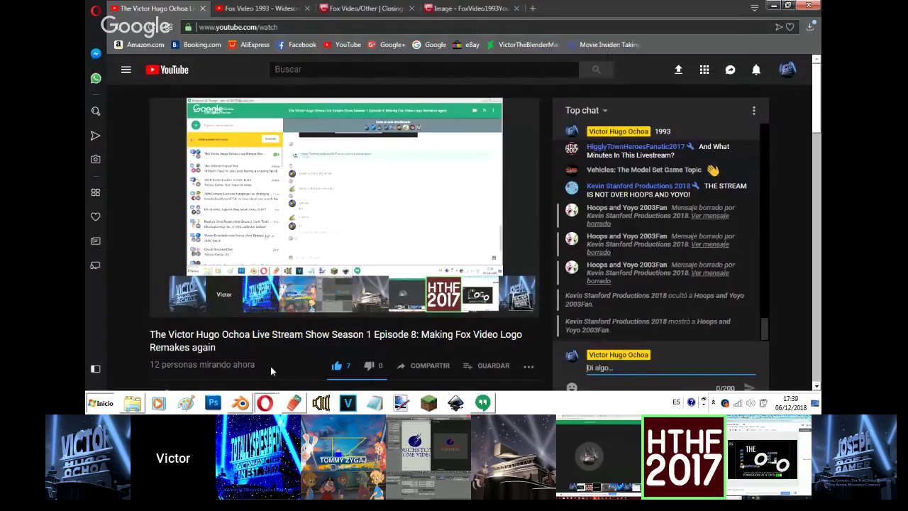
{"action": "left_click", "coordinate": [265, 402]}
{"action": "left_click", "coordinate": [276, 350]}
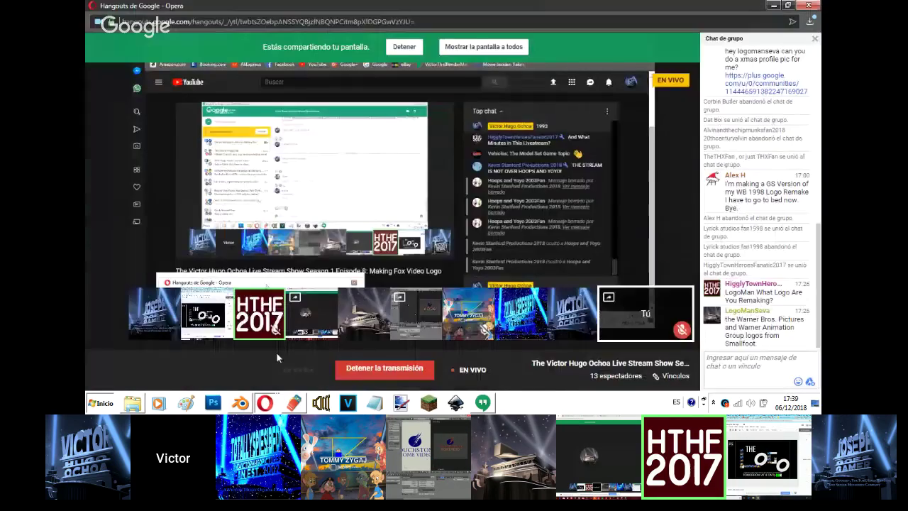
Switch to Blender and preview the Fox Video scene in rendered viewport shading.
{"action": "left_click", "coordinate": [239, 402]}
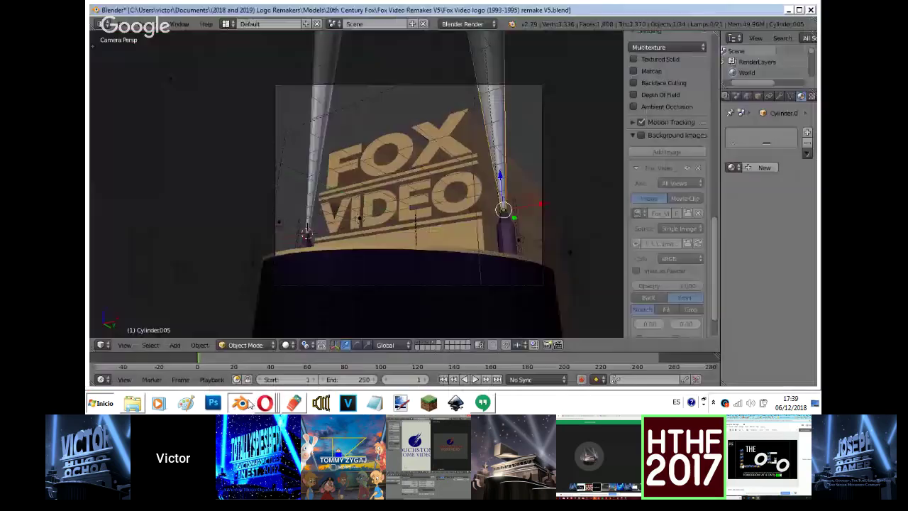
{"action": "key", "text": "shift+z"}
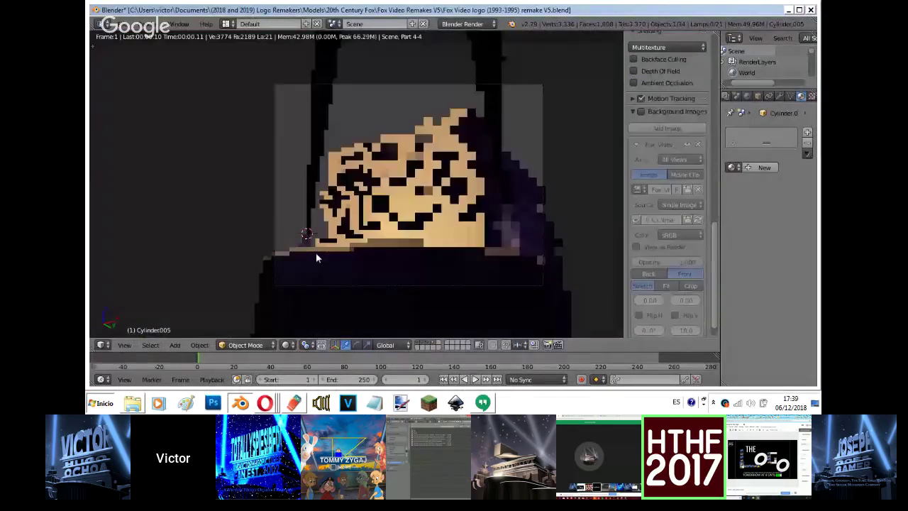
Return to the livestream's YouTube page in Opera and show the list of recent downloads.
{"action": "left_click", "coordinate": [293, 402]}
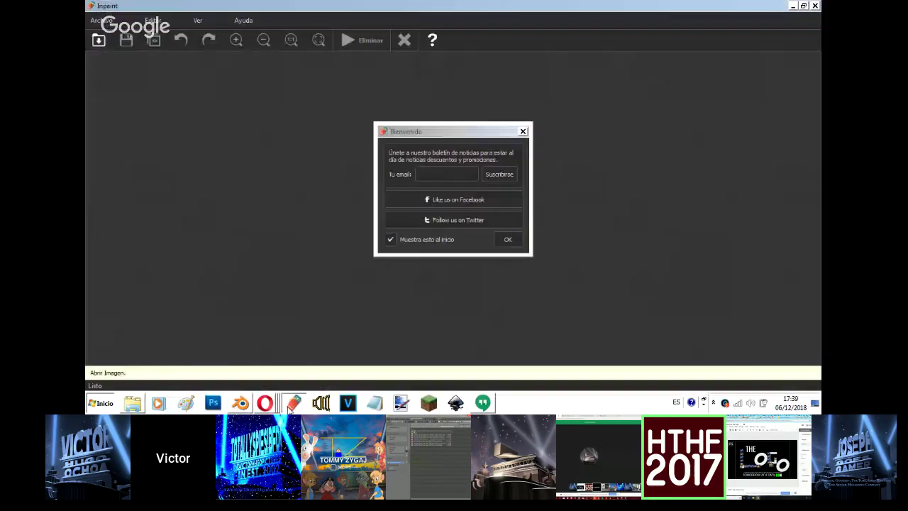
{"action": "mouse_move", "coordinate": [261, 405]}
{"action": "left_click", "coordinate": [274, 364]}
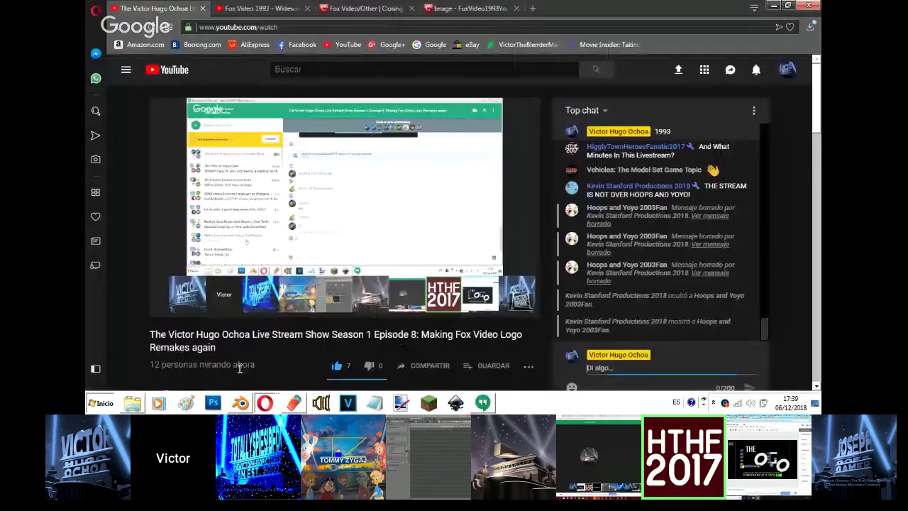
{"action": "left_click", "coordinate": [809, 27]}
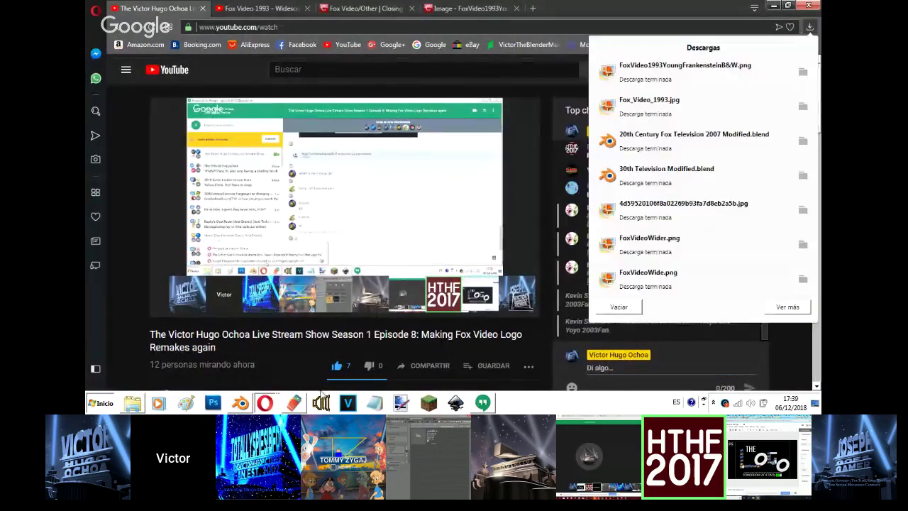
Dismiss Inpaint's welcome dialog and switch back to the livestream's YouTube page in Opera.
{"action": "left_click", "coordinate": [774, 6]}
{"action": "left_click", "coordinate": [522, 131]}
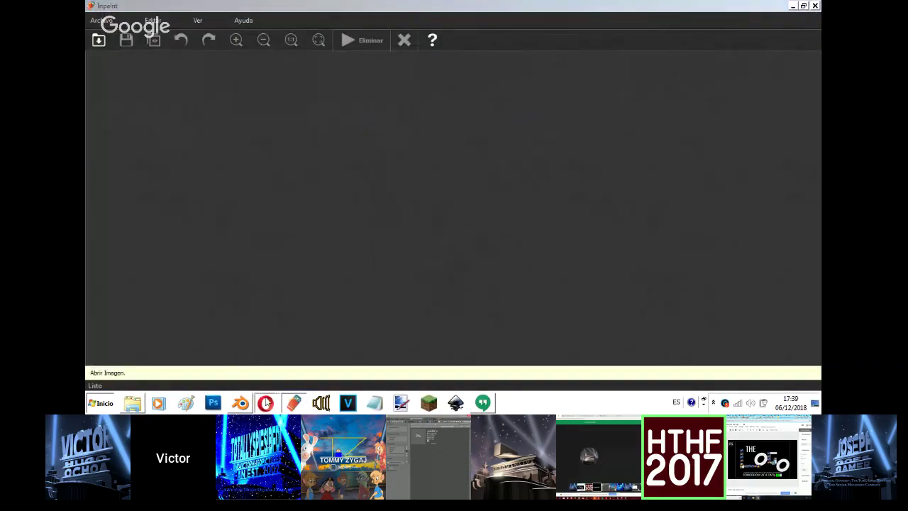
{"action": "mouse_move", "coordinate": [264, 402]}
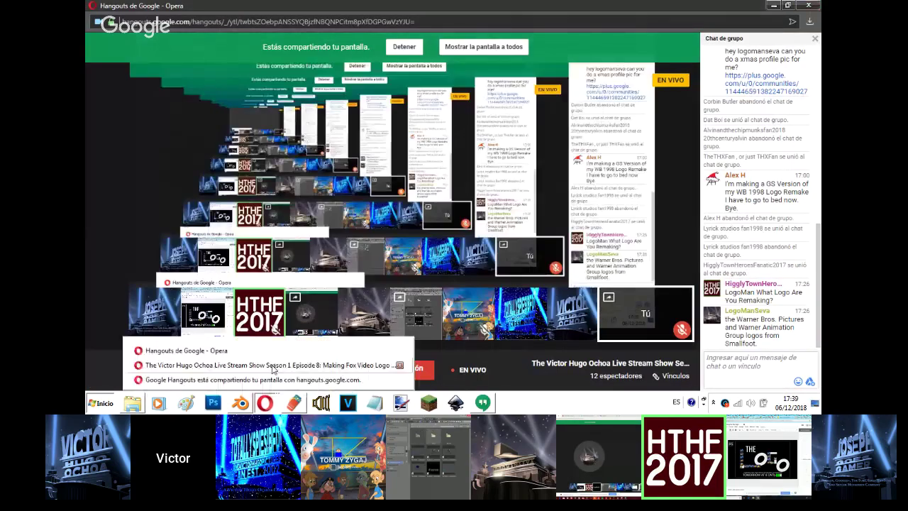
{"action": "left_click", "coordinate": [278, 365]}
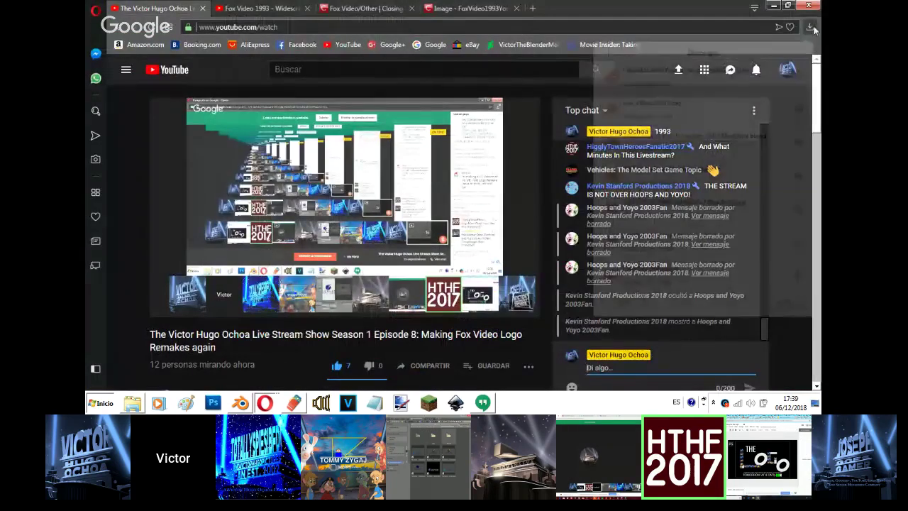
Load the downloaded Fox_Video_1993.jpg into Inpaint from the browser's recent downloads.
{"action": "left_click", "coordinate": [809, 26]}
{"action": "left_click_drag", "start_coordinate": [636, 121], "coordinate": [424, 125]}
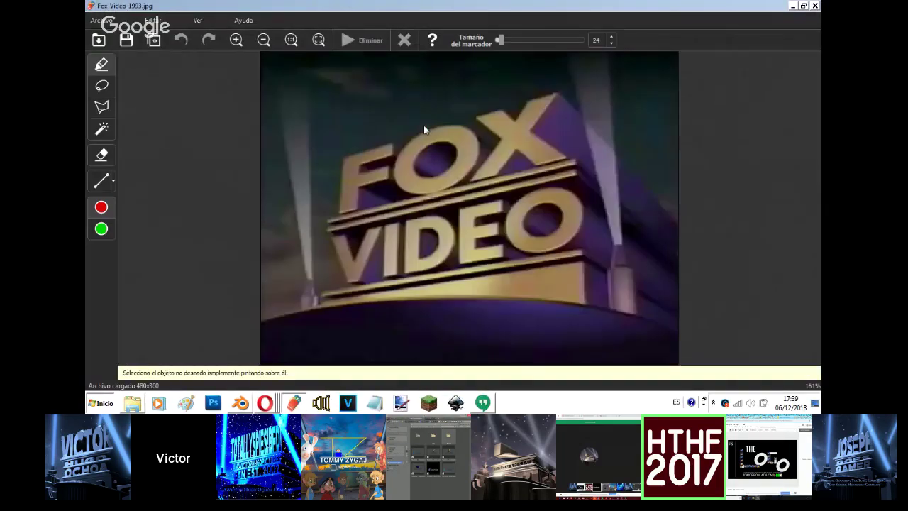
Try a Magic Wand selection with tolerance 32 from the dark base below the logo, and undo it.
{"action": "left_click", "coordinate": [103, 128]}
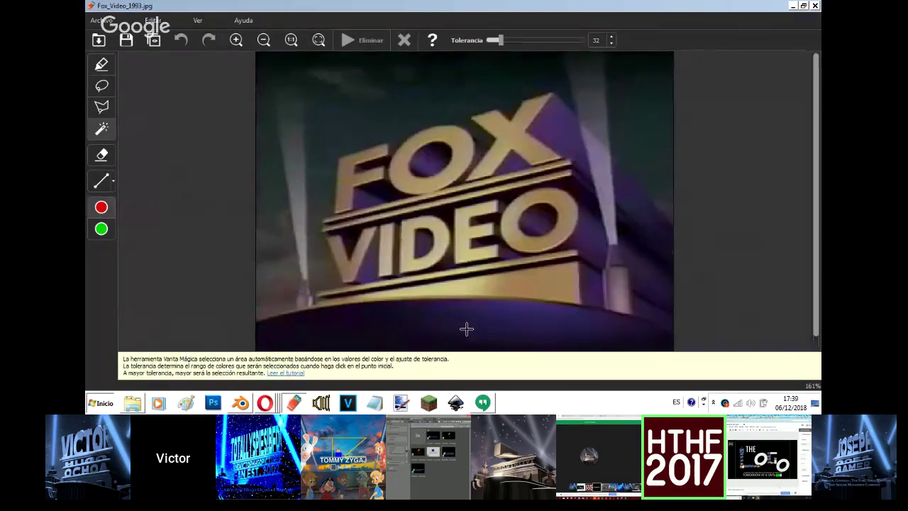
{"action": "left_click", "coordinate": [467, 328]}
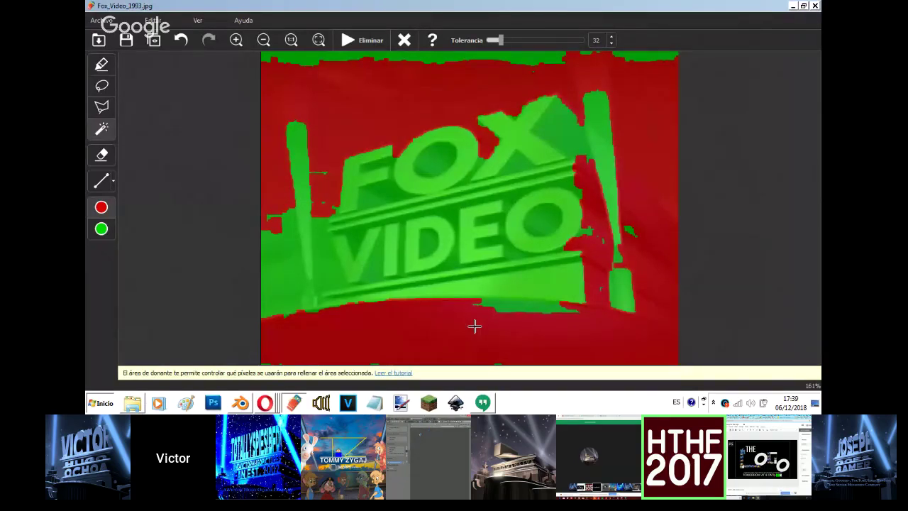
{"action": "left_click", "coordinate": [181, 39]}
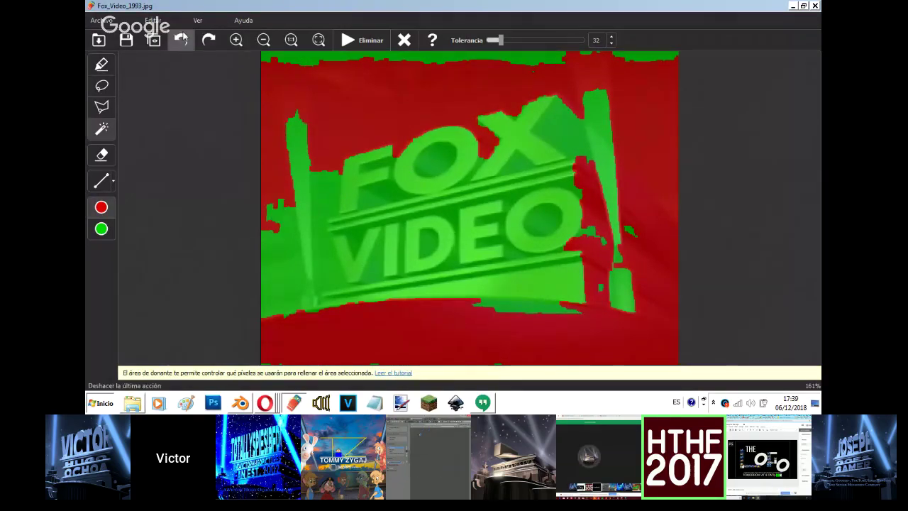
Try a freehand Lasso selection around the searchlights and the Fox Video logo structure, and undo it.
{"action": "left_click", "coordinate": [101, 85]}
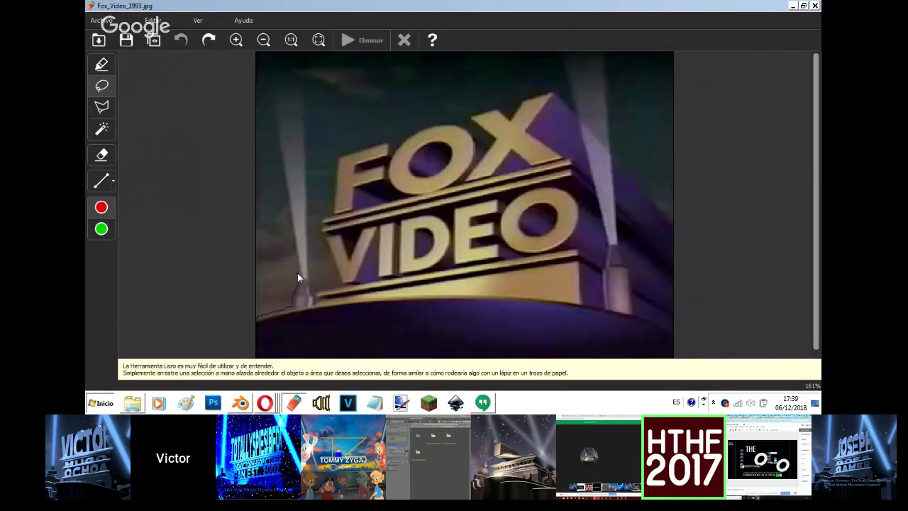
{"action": "left_click_drag", "start_coordinate": [296, 270], "coordinate": [292, 226]}
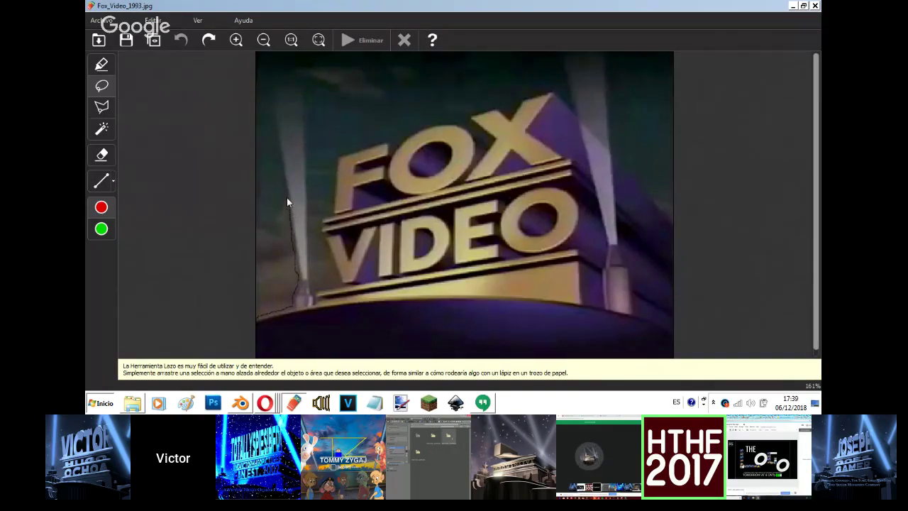
{"action": "mouse_move", "coordinate": [274, 126]}
{"action": "left_mouse_down"}
{"action": "mouse_move", "coordinate": [268, 67]}
{"action": "mouse_move", "coordinate": [308, 110]}
{"action": "left_mouse_up"}
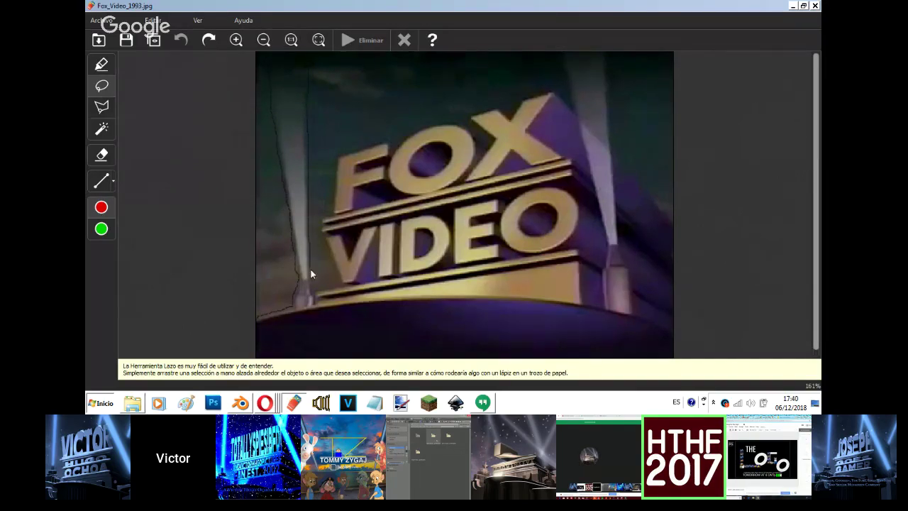
{"action": "left_click_drag", "start_coordinate": [316, 287], "coordinate": [337, 278]}
{"action": "left_click_drag", "start_coordinate": [339, 147], "coordinate": [542, 95]}
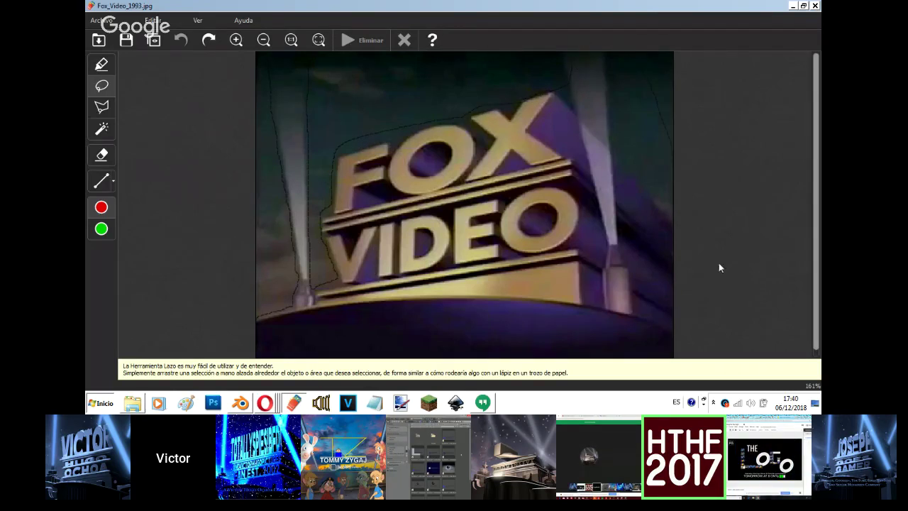
{"action": "left_click_drag", "start_coordinate": [669, 150], "coordinate": [628, 131]}
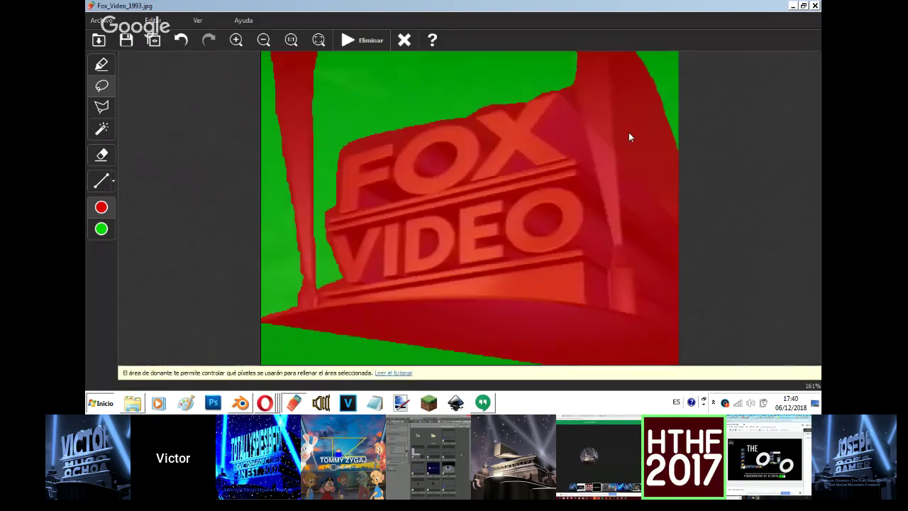
{"action": "key", "text": "ctrl+z"}
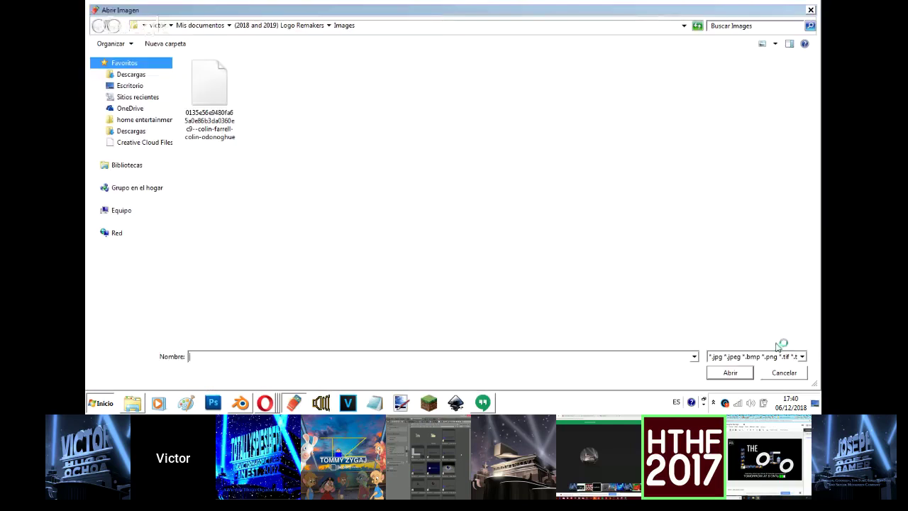
{"action": "left_click", "coordinate": [787, 376]}
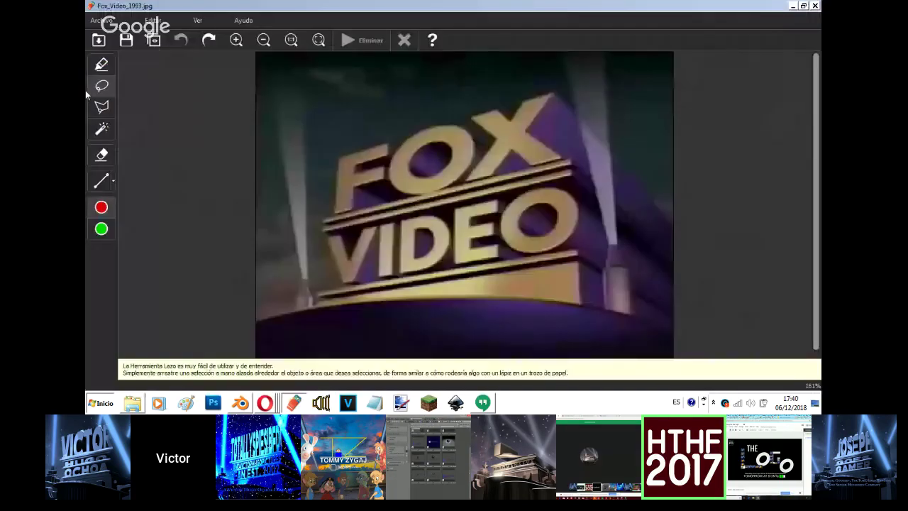
Mark the curved base and the whole Fox Video logo structure for removal with a size 115 marker.
{"action": "left_click", "coordinate": [106, 66]}
{"action": "left_click", "coordinate": [263, 40]}
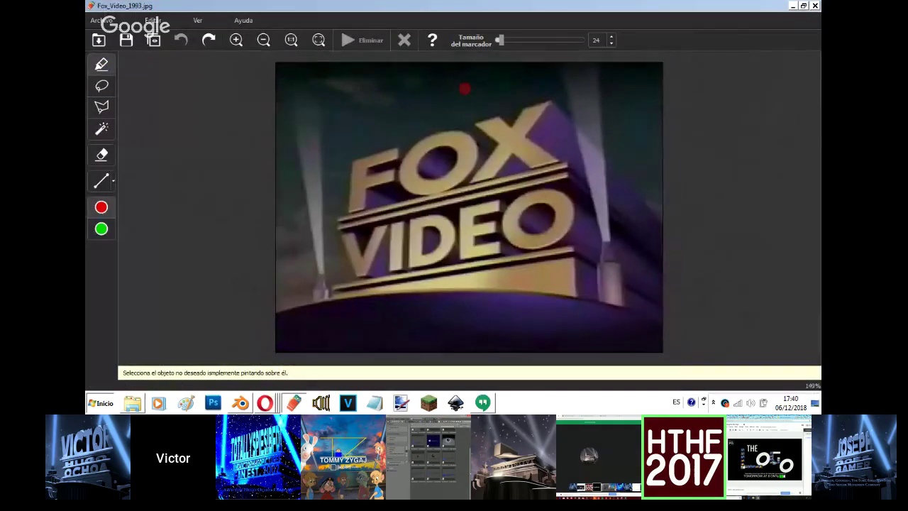
{"action": "left_click_drag", "start_coordinate": [500, 40], "coordinate": [517, 40]}
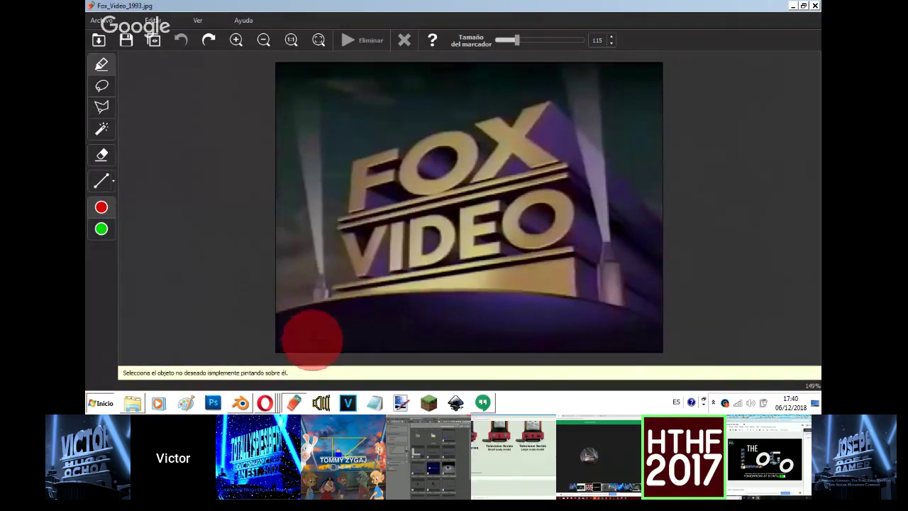
{"action": "mouse_move", "coordinate": [289, 339]}
{"action": "left_mouse_down"}
{"action": "mouse_move", "coordinate": [361, 317]}
{"action": "mouse_move", "coordinate": [644, 314]}
{"action": "mouse_move", "coordinate": [404, 348]}
{"action": "mouse_move", "coordinate": [541, 340]}
{"action": "mouse_move", "coordinate": [661, 295]}
{"action": "mouse_move", "coordinate": [649, 244]}
{"action": "mouse_move", "coordinate": [624, 216]}
{"action": "left_mouse_up"}
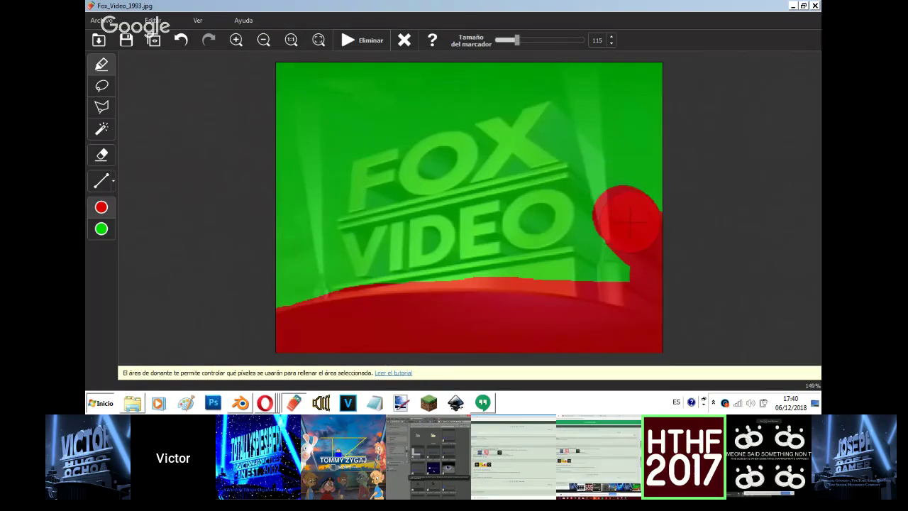
{"action": "mouse_move", "coordinate": [624, 218]}
{"action": "left_mouse_down"}
{"action": "mouse_move", "coordinate": [568, 142]}
{"action": "mouse_move", "coordinate": [529, 133]}
{"action": "mouse_move", "coordinate": [381, 174]}
{"action": "mouse_move", "coordinate": [363, 231]}
{"action": "mouse_move", "coordinate": [363, 298]}
{"action": "mouse_move", "coordinate": [388, 311]}
{"action": "mouse_move", "coordinate": [563, 281]}
{"action": "mouse_move", "coordinate": [573, 224]}
{"action": "mouse_move", "coordinate": [530, 171]}
{"action": "mouse_move", "coordinate": [411, 213]}
{"action": "mouse_move", "coordinate": [539, 233]}
{"action": "mouse_move", "coordinate": [496, 273]}
{"action": "left_mouse_up"}
Mark both searchlight beams with a size 45 marker and erase everything marked, filling it with sky.
{"action": "left_click_drag", "start_coordinate": [516, 40], "coordinate": [504, 41]}
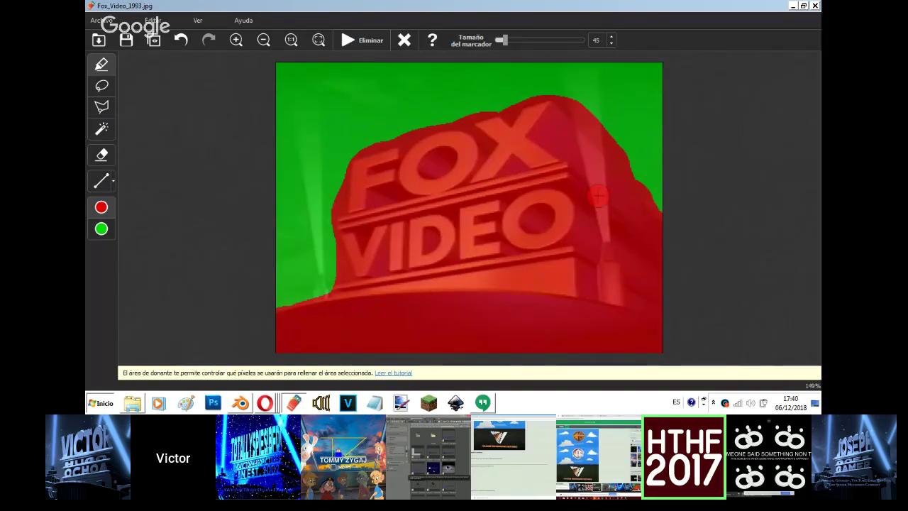
{"action": "mouse_move", "coordinate": [594, 145]}
{"action": "left_mouse_down"}
{"action": "mouse_move", "coordinate": [587, 71]}
{"action": "mouse_move", "coordinate": [565, 70]}
{"action": "mouse_move", "coordinate": [578, 98]}
{"action": "left_mouse_up"}
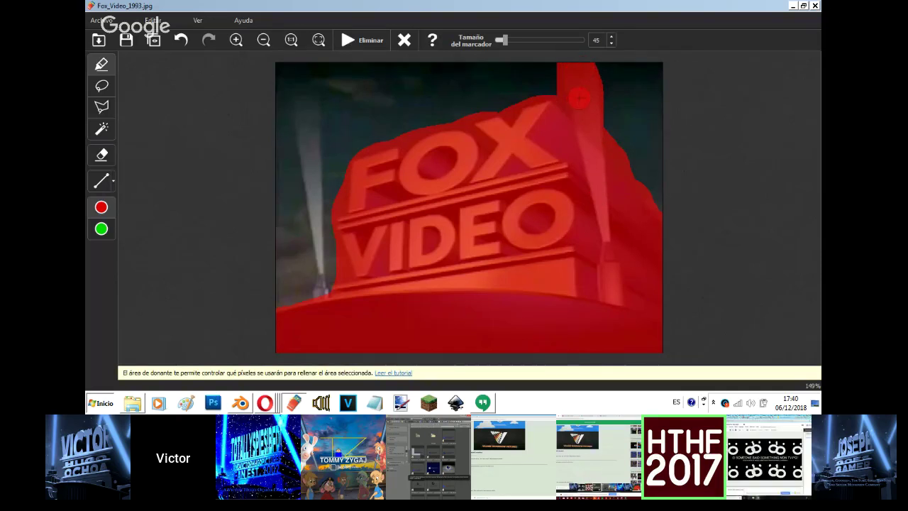
{"action": "mouse_move", "coordinate": [590, 52]}
{"action": "left_mouse_down"}
{"action": "mouse_move", "coordinate": [596, 125]}
{"action": "mouse_move", "coordinate": [598, 71]}
{"action": "mouse_move", "coordinate": [570, 69]}
{"action": "mouse_move", "coordinate": [549, 82]}
{"action": "left_mouse_up"}
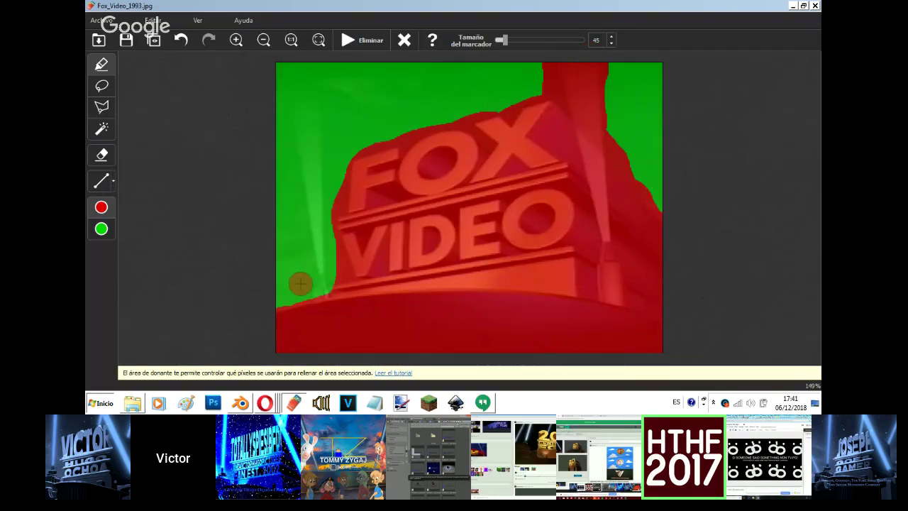
{"action": "mouse_move", "coordinate": [326, 296]}
{"action": "left_mouse_down"}
{"action": "mouse_move", "coordinate": [312, 71]}
{"action": "mouse_move", "coordinate": [302, 67]}
{"action": "mouse_move", "coordinate": [291, 71]}
{"action": "mouse_move", "coordinate": [319, 236]}
{"action": "mouse_move", "coordinate": [303, 84]}
{"action": "mouse_move", "coordinate": [309, 111]}
{"action": "left_mouse_up"}
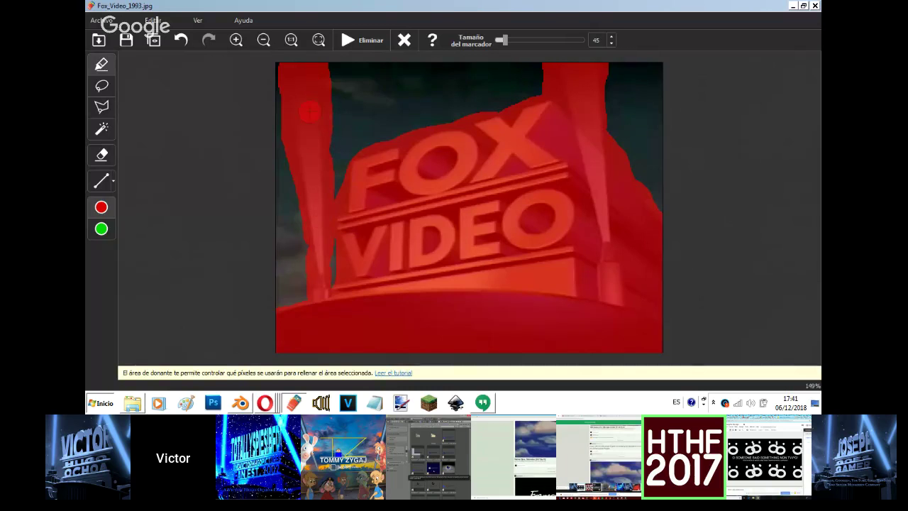
{"action": "left_click", "coordinate": [348, 40]}
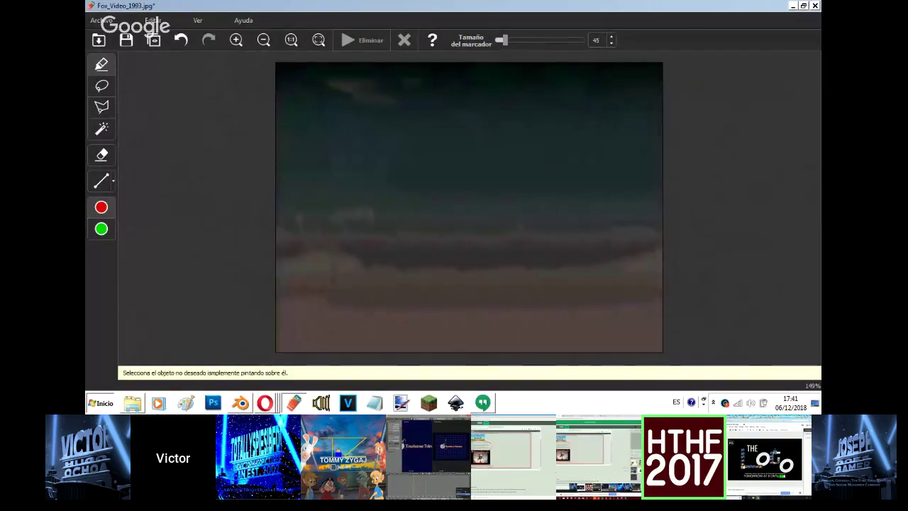
{"action": "left_click", "coordinate": [237, 40]}
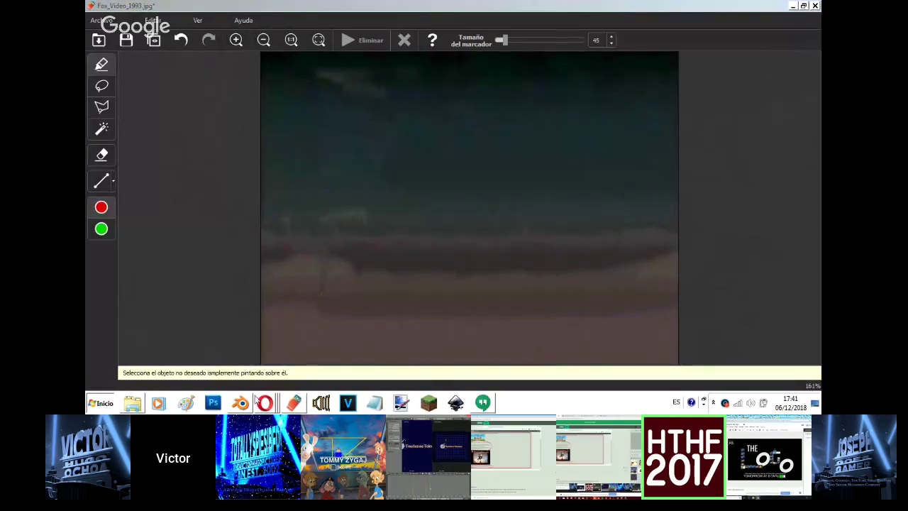
Switch to the Google Hangouts call window in Opera to view the participants' shared screens.
{"action": "mouse_move", "coordinate": [265, 402]}
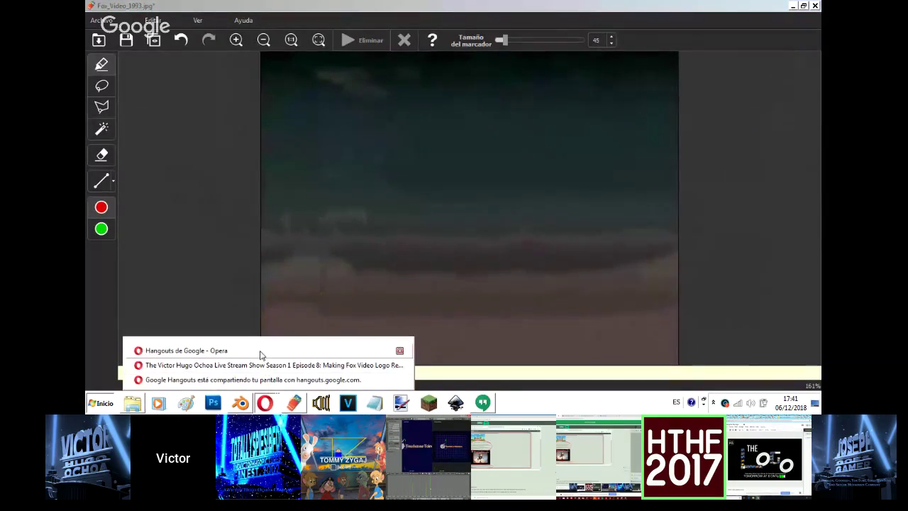
{"action": "left_click", "coordinate": [261, 351]}
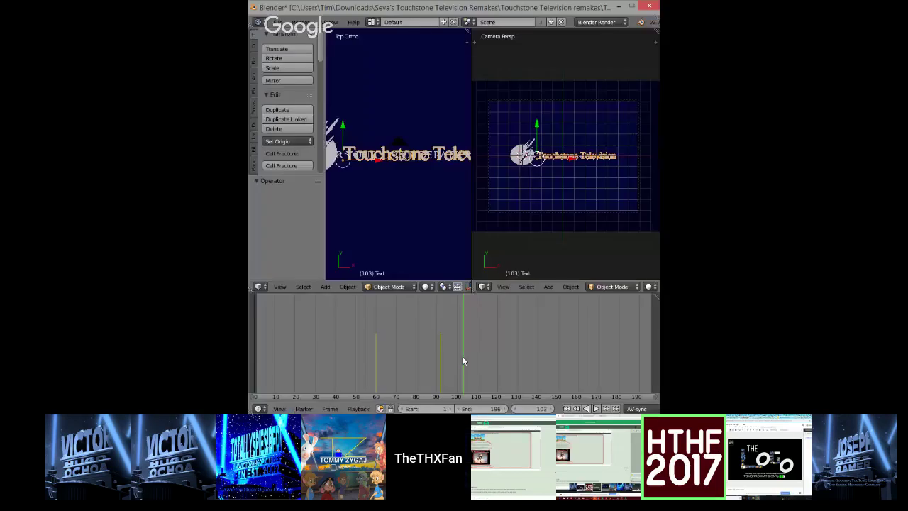
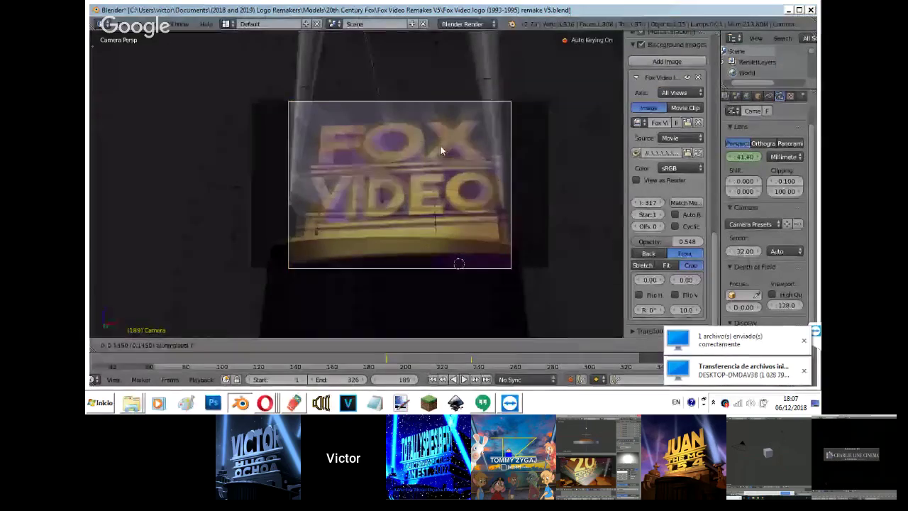
Reposition the camera and the Empty at frame 189 in Blender to line the model up with the Fox Video background reference.
{"action": "left_click", "coordinate": [343, 188]}
{"action": "key", "text": "g"}
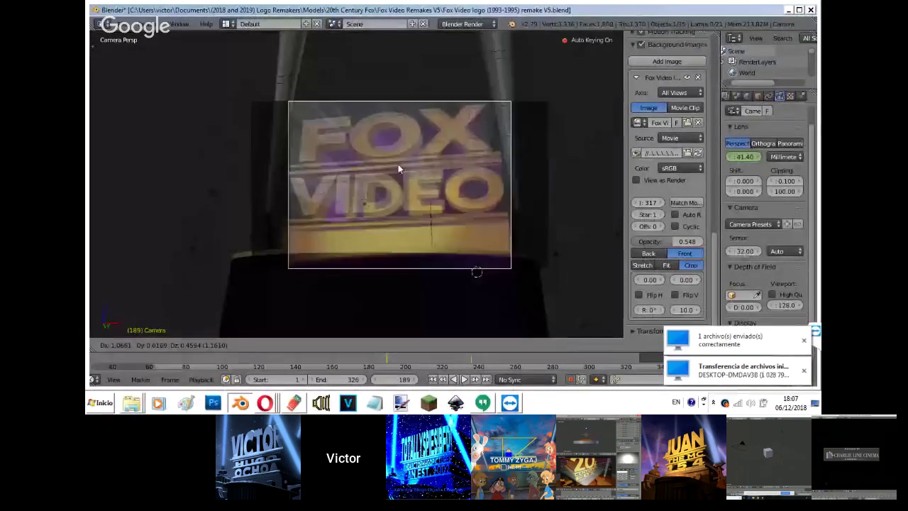
{"action": "left_click", "coordinate": [459, 183]}
{"action": "right_click", "coordinate": [399, 106]}
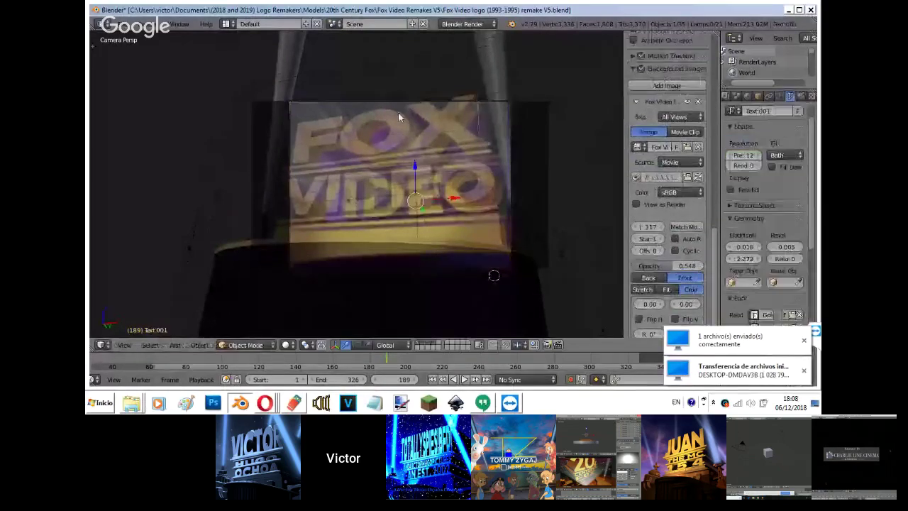
{"action": "key", "text": "g"}
{"action": "left_click", "coordinate": [390, 105]}
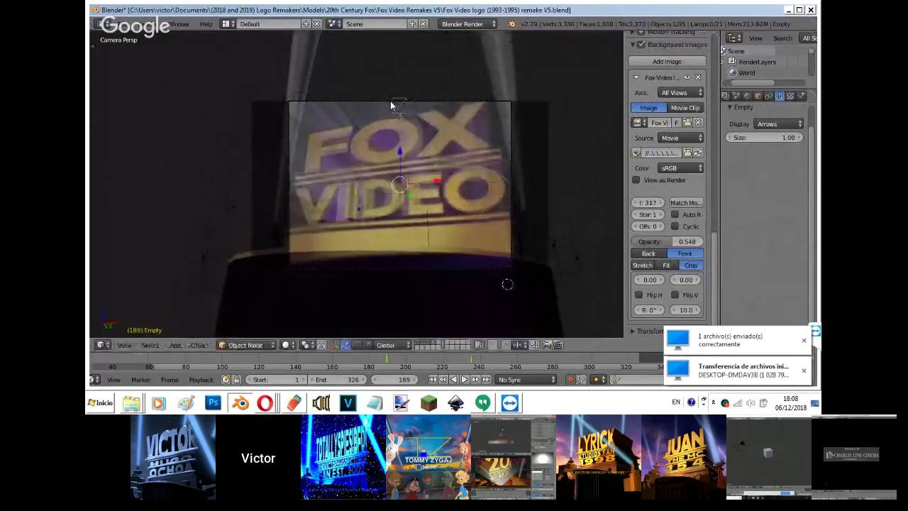
{"action": "right_click", "coordinate": [496, 104]}
{"action": "key", "text": "g"}
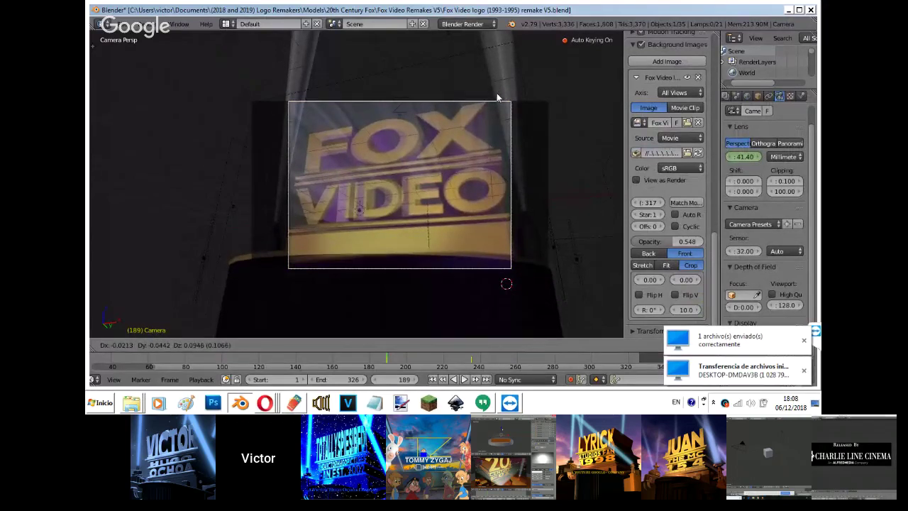
{"action": "left_click", "coordinate": [497, 97]}
Switch to the Hangouts call in Opera and select the host's own shared screen among the participants.
{"action": "mouse_move", "coordinate": [265, 402]}
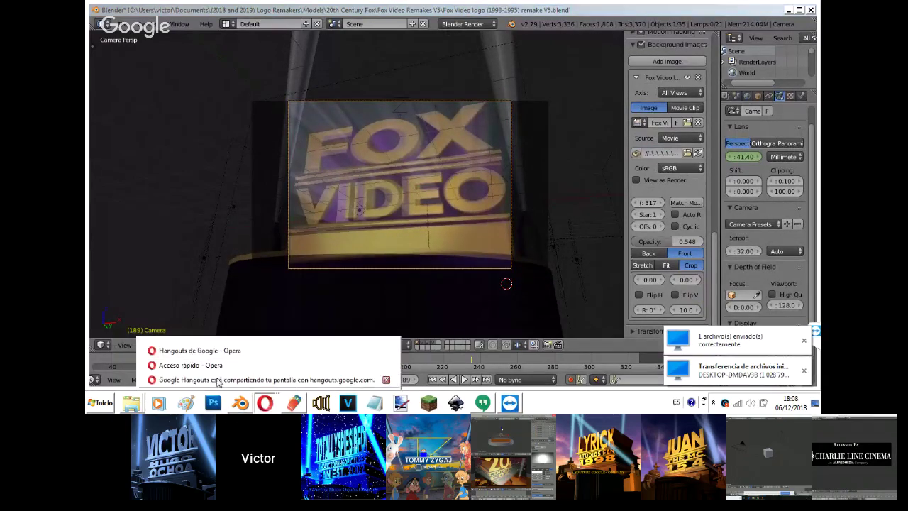
{"action": "left_click", "coordinate": [214, 349]}
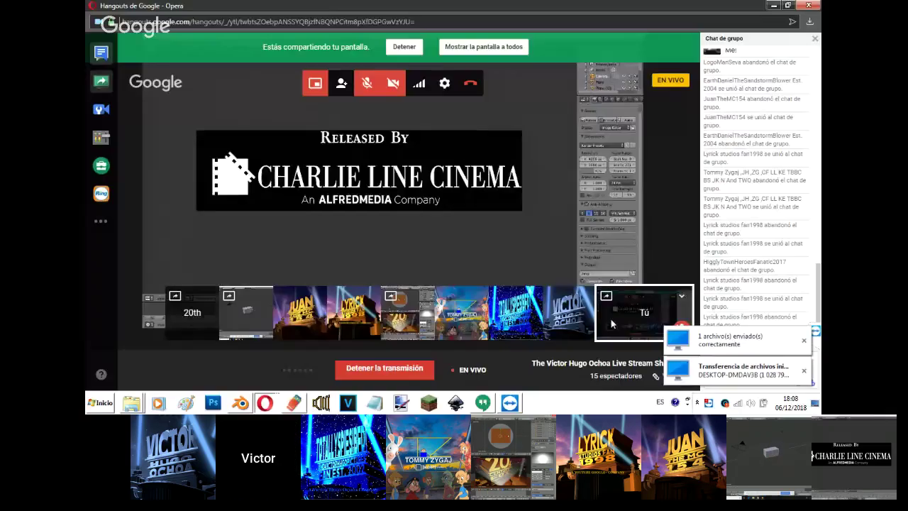
{"action": "left_click", "coordinate": [611, 319]}
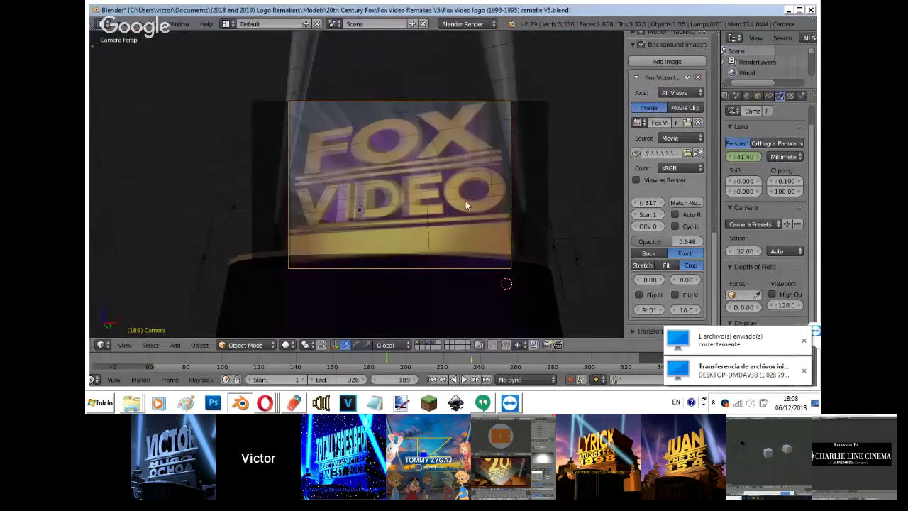
Set the camera's focal length to 36.28 mm in Blender and move the camera to realign the logo with the background reference.
{"action": "left_click_drag", "start_coordinate": [740, 157], "coordinate": [438, 252]}
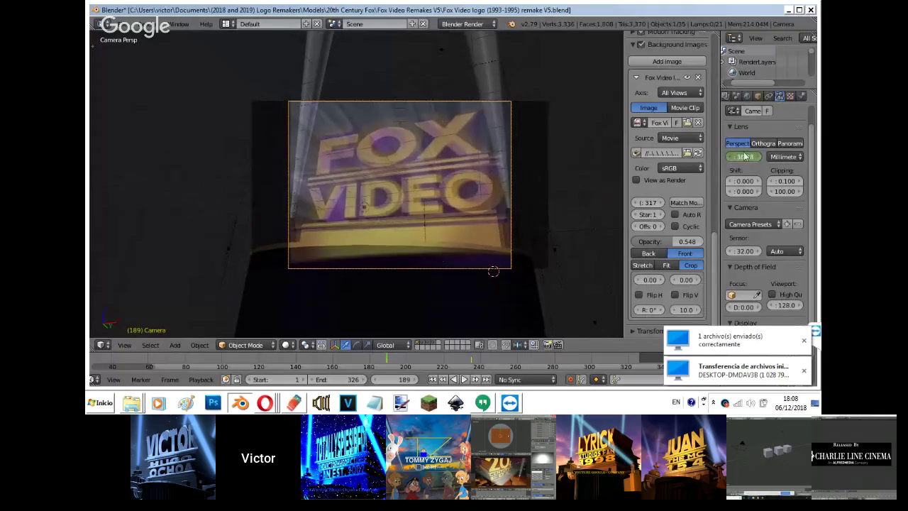
{"action": "key", "text": "g"}
{"action": "key", "text": "y"}
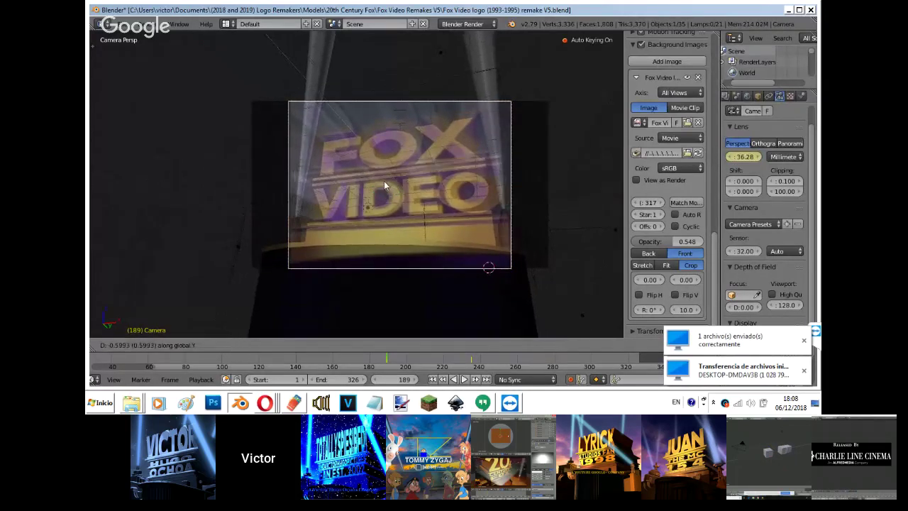
{"action": "left_click", "coordinate": [440, 153]}
{"action": "key", "text": "g"}
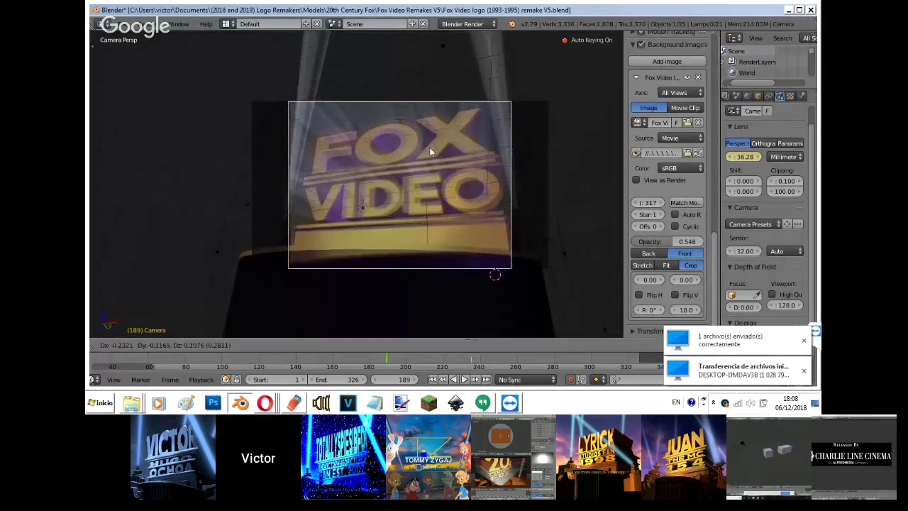
{"action": "key", "text": "y"}
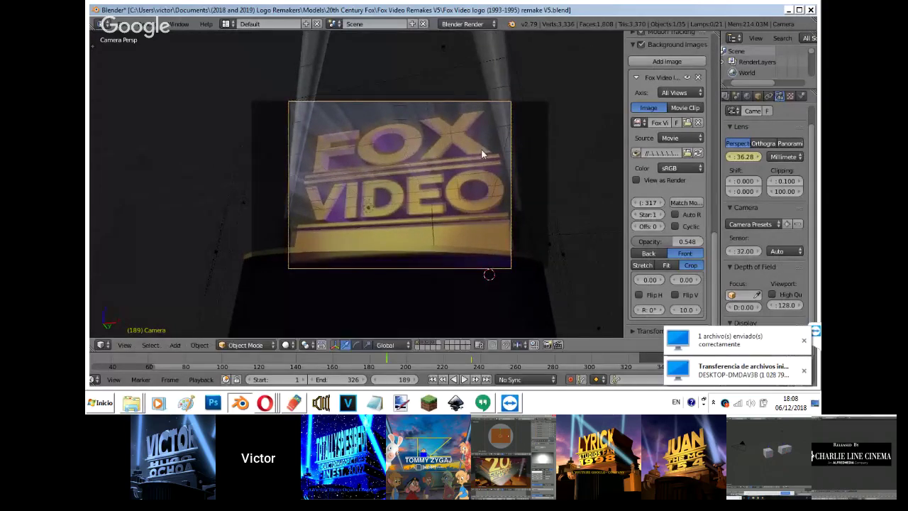
{"action": "left_click", "coordinate": [541, 120]}
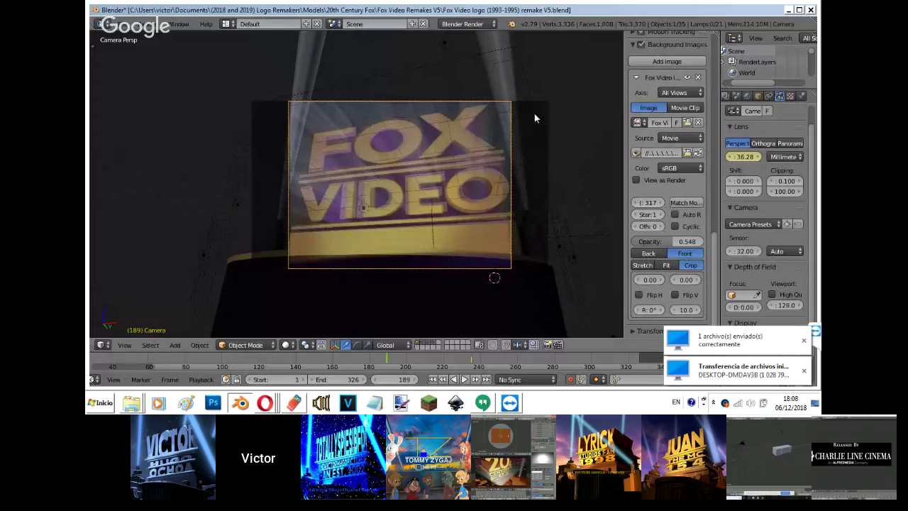
Play the camera animation with the background reference hidden and shown to compare its match with the original.
{"action": "key", "text": "alt+a"}
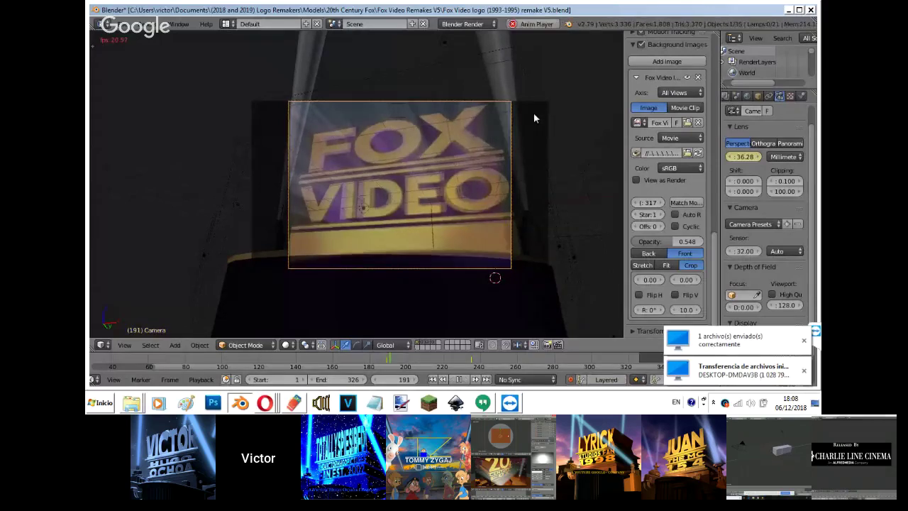
{"action": "left_click", "coordinate": [641, 44]}
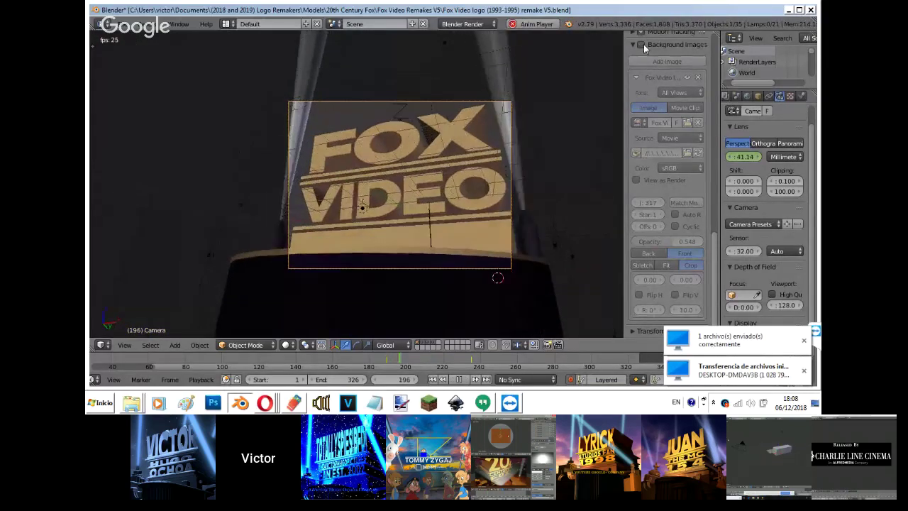
{"action": "key", "text": "Escape"}
{"action": "left_click", "coordinate": [642, 44]}
{"action": "key", "text": "alt+a"}
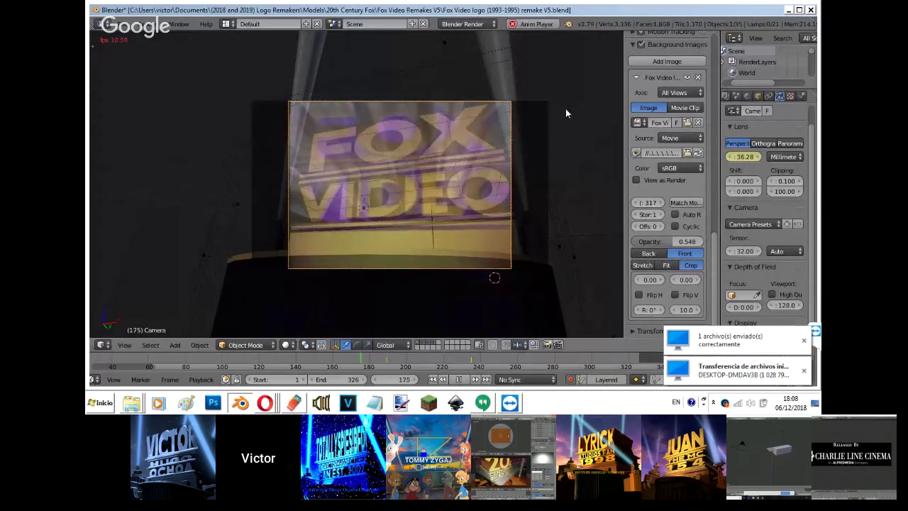
{"action": "key", "text": "Escape"}
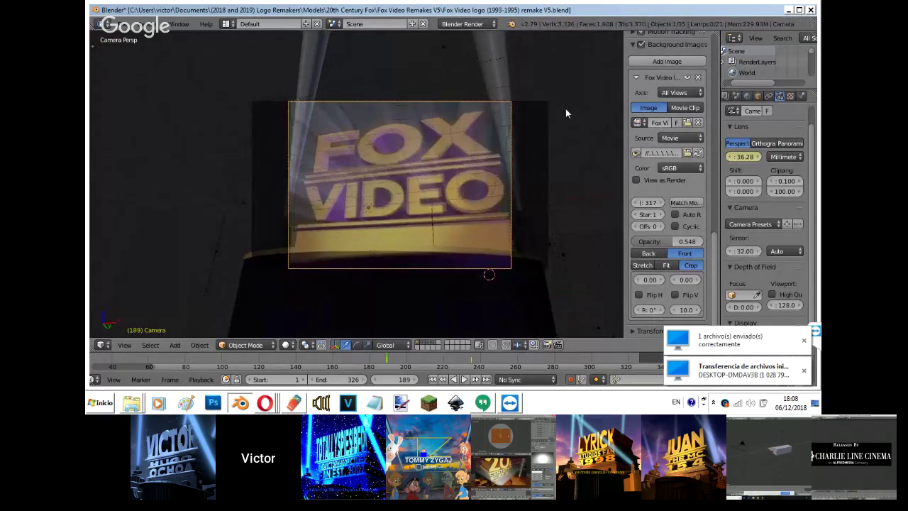
Delete the camera's focal length, location, rotation and scale keyframes at frame 189.
{"action": "right_click", "coordinate": [737, 156]}
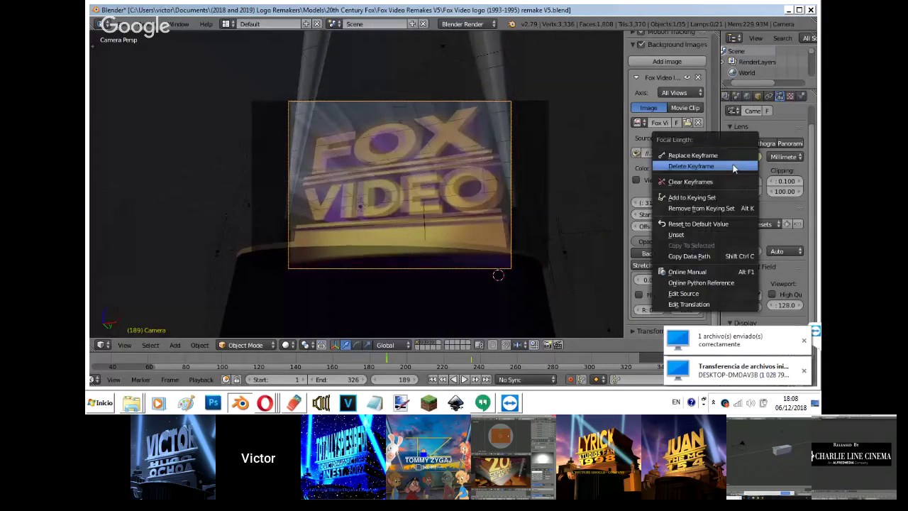
{"action": "left_click", "coordinate": [734, 168]}
{"action": "left_click", "coordinate": [757, 96]}
{"action": "right_click", "coordinate": [736, 193]}
{"action": "left_click", "coordinate": [736, 181]}
{"action": "right_click", "coordinate": [760, 184]}
{"action": "left_click", "coordinate": [760, 181]}
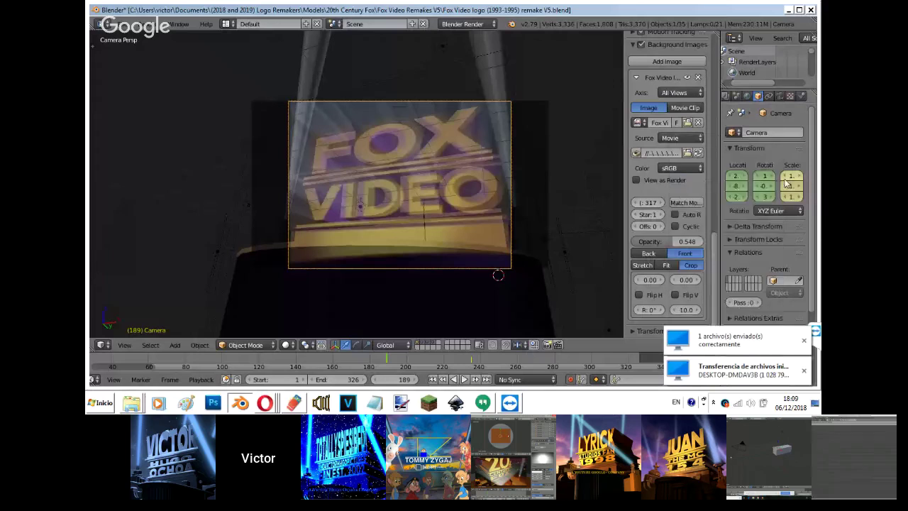
{"action": "right_click", "coordinate": [788, 185]}
{"action": "left_click", "coordinate": [784, 182]}
Play the animation against the background reference and go to the camera keyframe at frame 235.
{"action": "key", "text": "Up"}
{"action": "key", "text": "Up"}
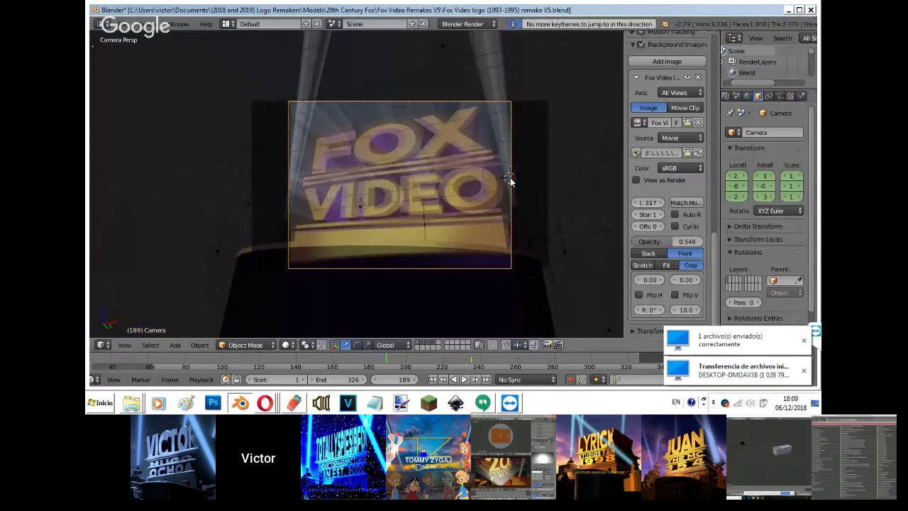
{"action": "key", "text": "shift+alt+a"}
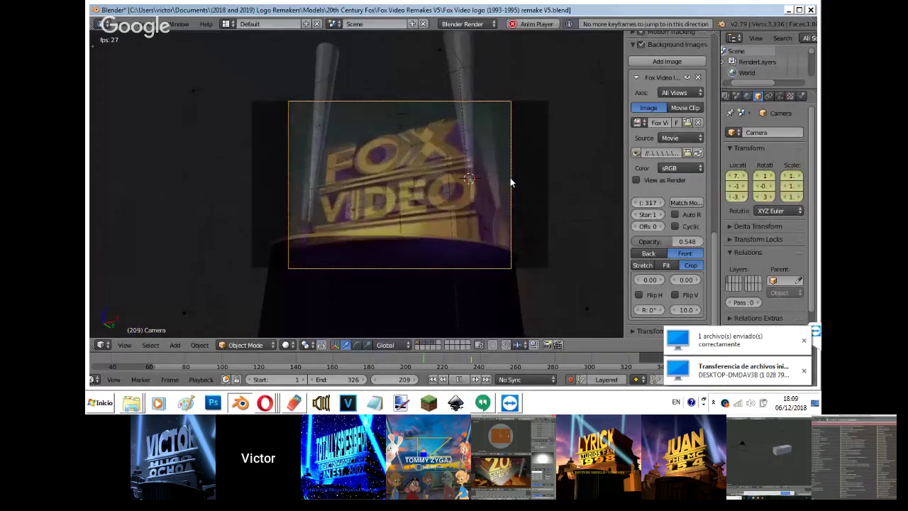
{"action": "key", "text": "alt+a"}
{"action": "key", "text": "Up"}
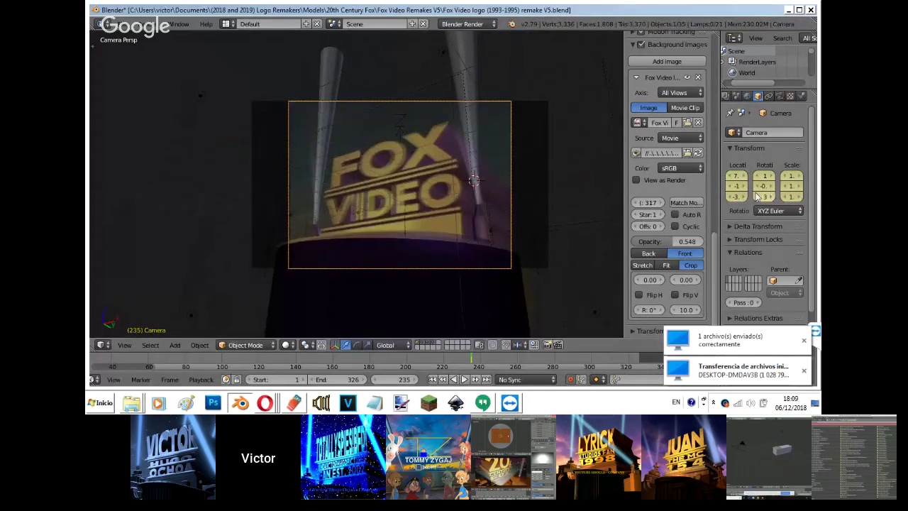
Delete the Empty's location, rotation and scale keyframes at frame 189.
{"action": "right_click", "coordinate": [400, 129]}
{"action": "key", "text": "Down"}
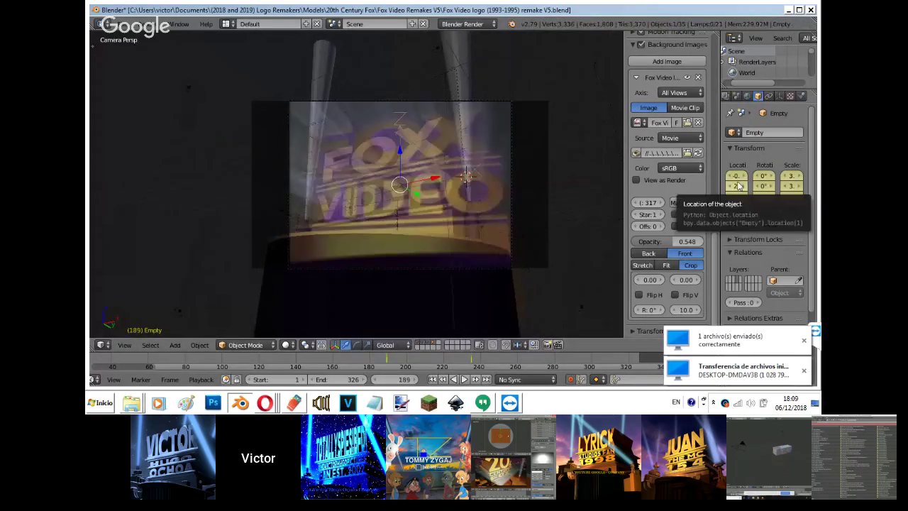
{"action": "right_click", "coordinate": [737, 186]}
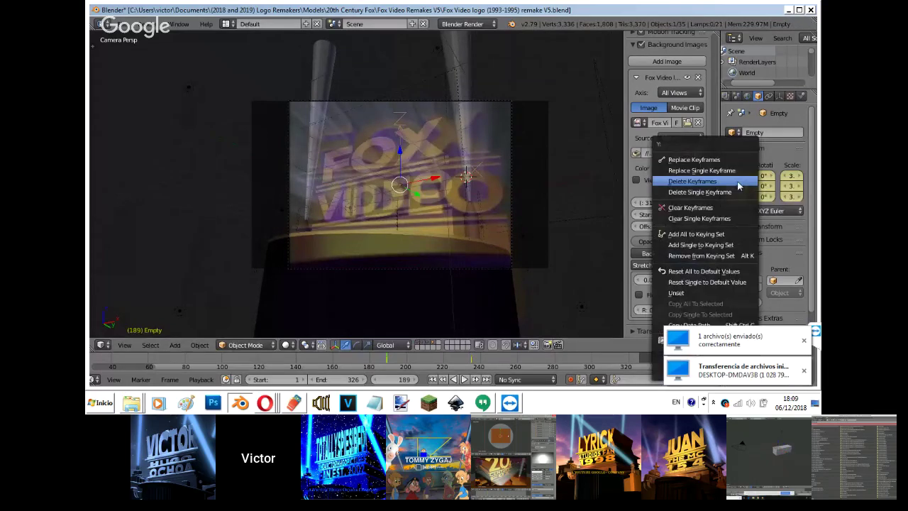
{"action": "left_click", "coordinate": [738, 182]}
{"action": "right_click", "coordinate": [758, 180]}
{"action": "right_click", "coordinate": [760, 181]}
{"action": "left_click", "coordinate": [761, 182]}
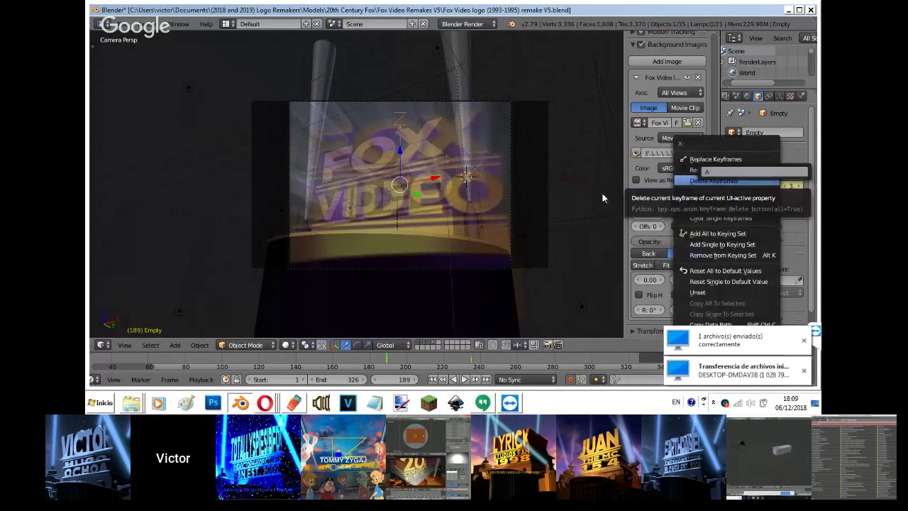
{"action": "left_click", "coordinate": [684, 145]}
{"action": "right_click", "coordinate": [791, 186]}
{"action": "left_click", "coordinate": [793, 183]}
Go to frame 175 and move the camera closer so the logo approaches the background reference.
{"action": "right_click", "coordinate": [516, 188]}
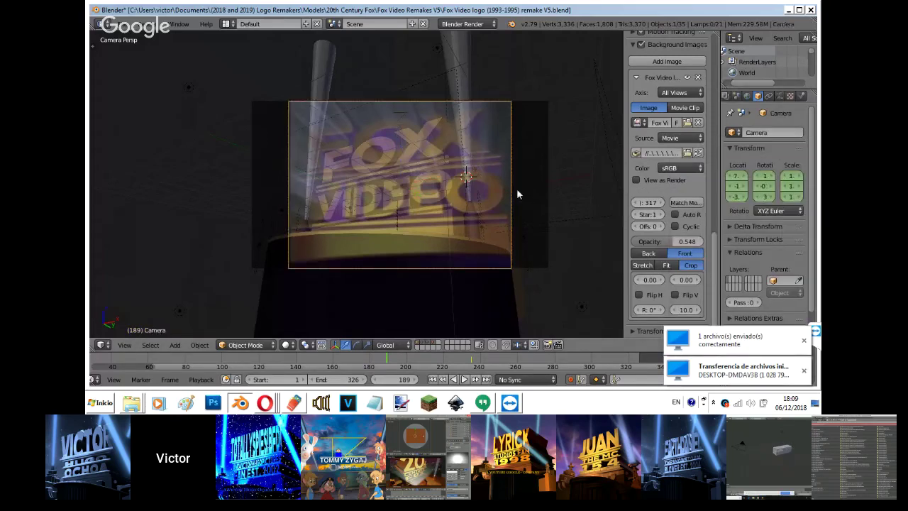
{"action": "key", "text": "alt+a"}
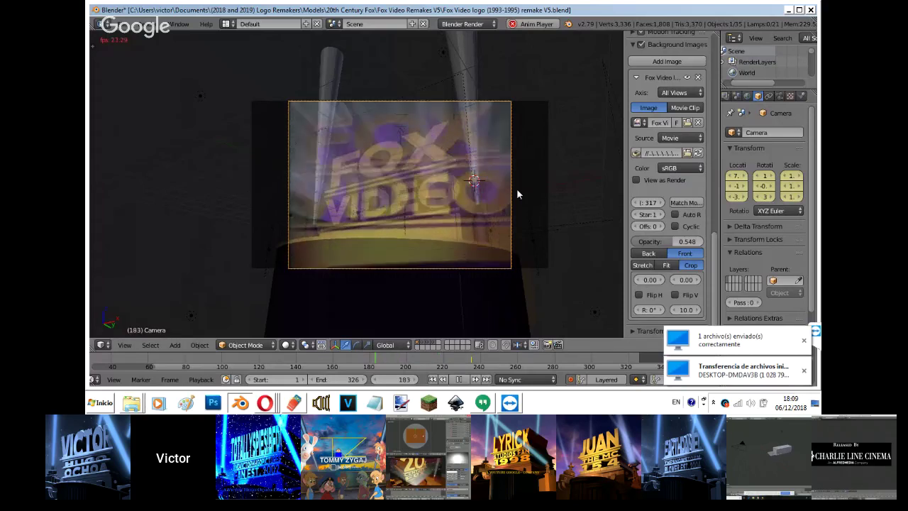
{"action": "key", "text": "alt+a"}
{"action": "key", "text": "Right"}
{"action": "key", "text": "Right"}
{"action": "key", "text": "Right"}
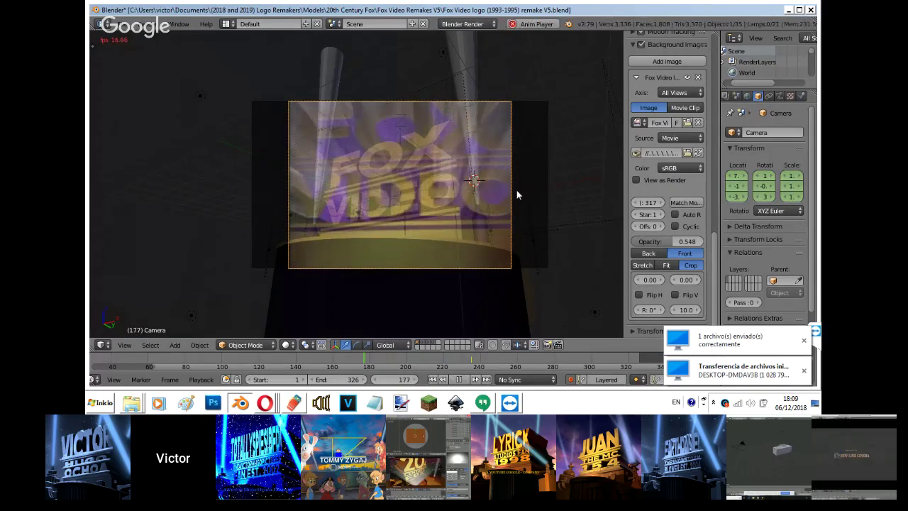
{"action": "key", "text": "g"}
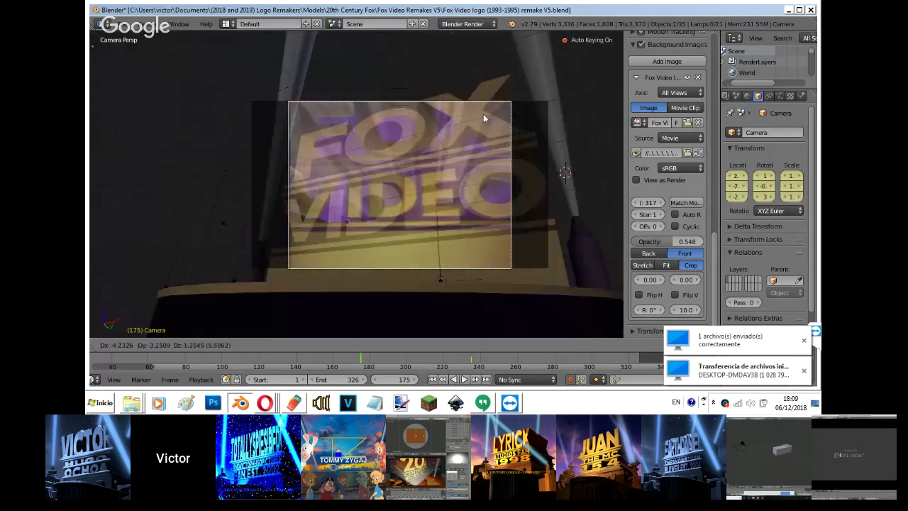
{"action": "key", "text": "y"}
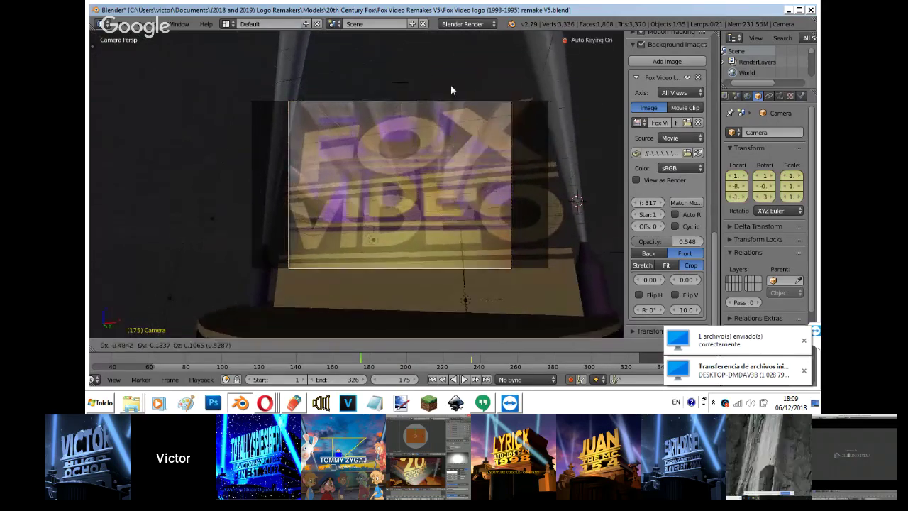
{"action": "left_click", "coordinate": [357, 39]}
Reposition the Empty and the camera at frame 175 to line the logo up with the background reference.
{"action": "right_click", "coordinate": [398, 85]}
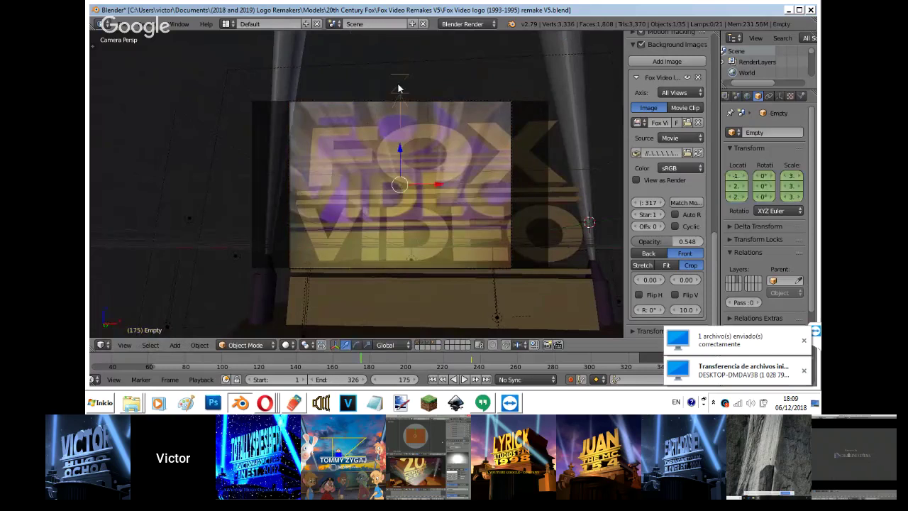
{"action": "key", "text": "g"}
{"action": "left_click", "coordinate": [415, 100]}
{"action": "right_click", "coordinate": [425, 104]}
{"action": "key", "text": "g"}
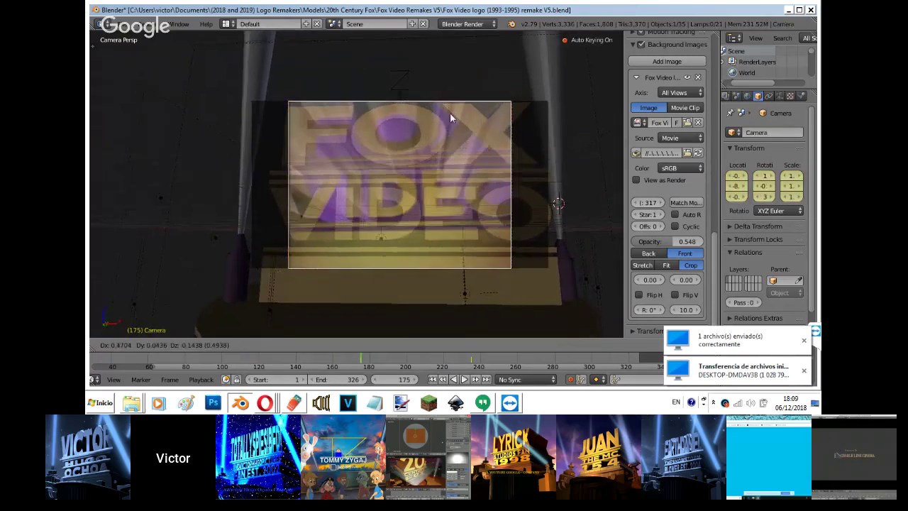
{"action": "key", "text": "y"}
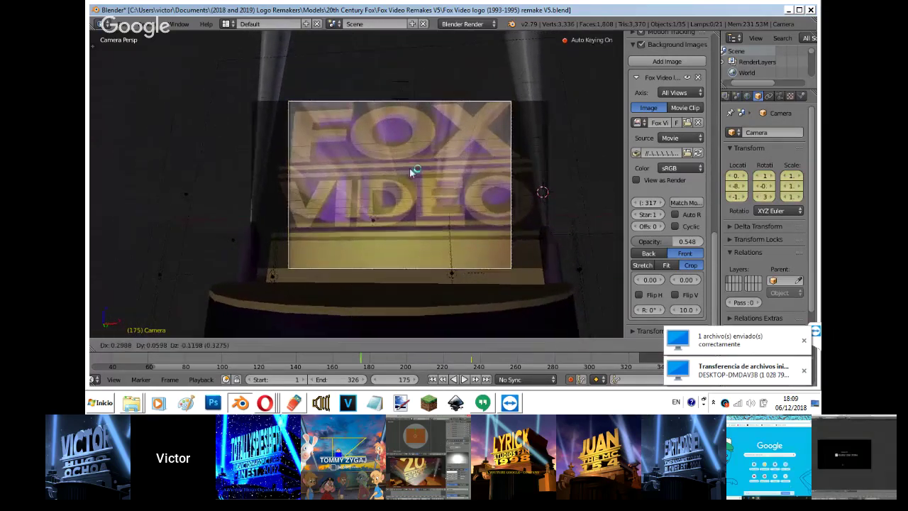
{"action": "left_click", "coordinate": [420, 182]}
Set the camera's focal length to 37.85 mm at frame 175 and move the camera to realign the logo.
{"action": "left_click", "coordinate": [779, 95]}
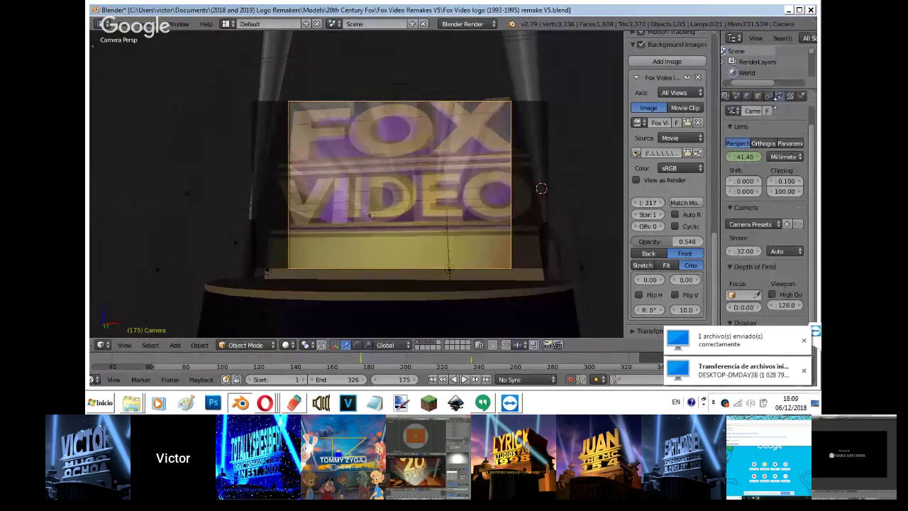
{"action": "left_click_drag", "start_coordinate": [750, 159], "coordinate": [541, 243]}
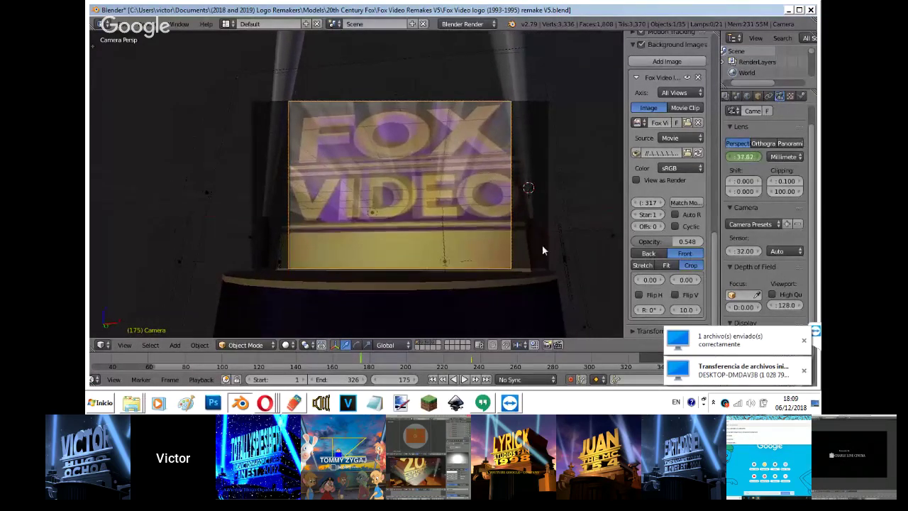
{"action": "key", "text": "g"}
{"action": "key", "text": "y"}
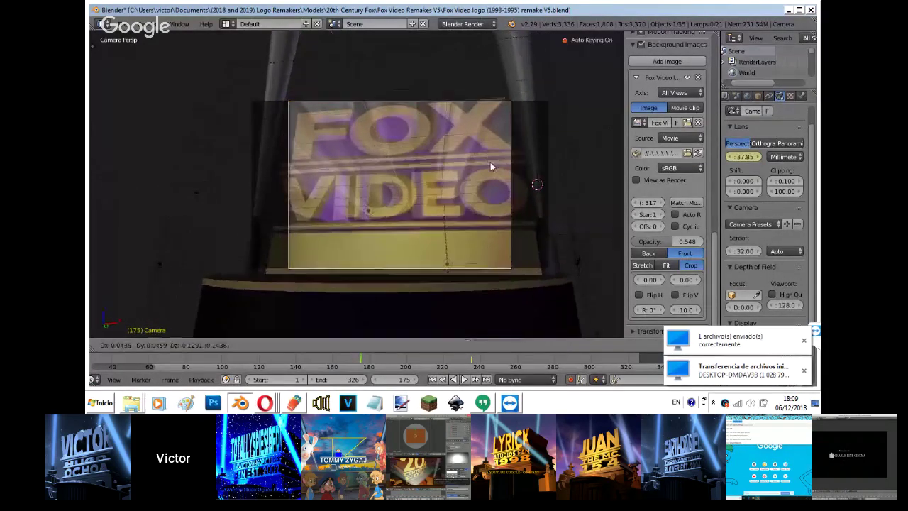
{"action": "left_click", "coordinate": [484, 168]}
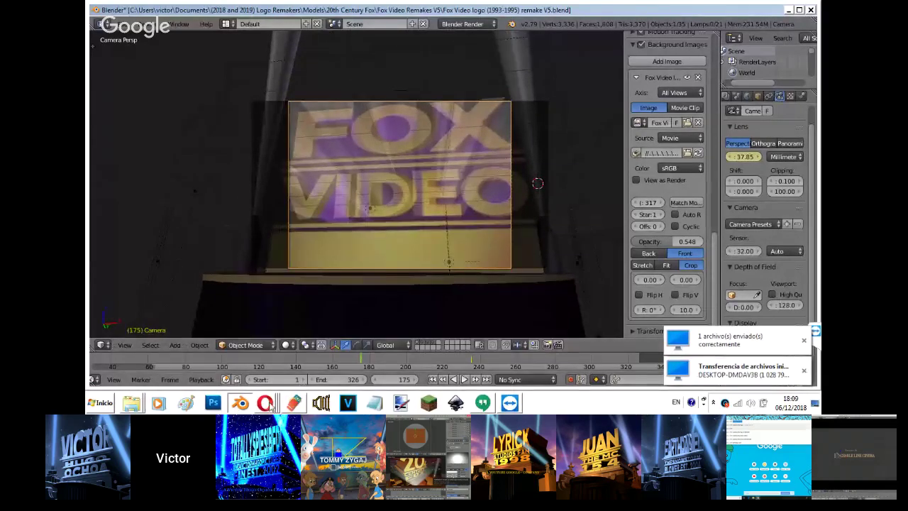
Switch to Opera to view its start page and the Hangouts call, and check the group conversation in Hangouts.
{"action": "key", "text": "alt+Tab"}
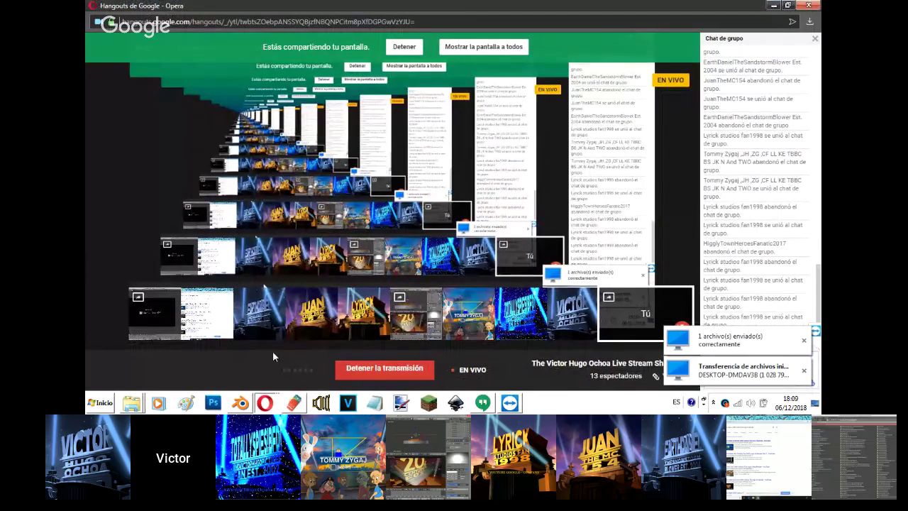
{"action": "mouse_move", "coordinate": [273, 408]}
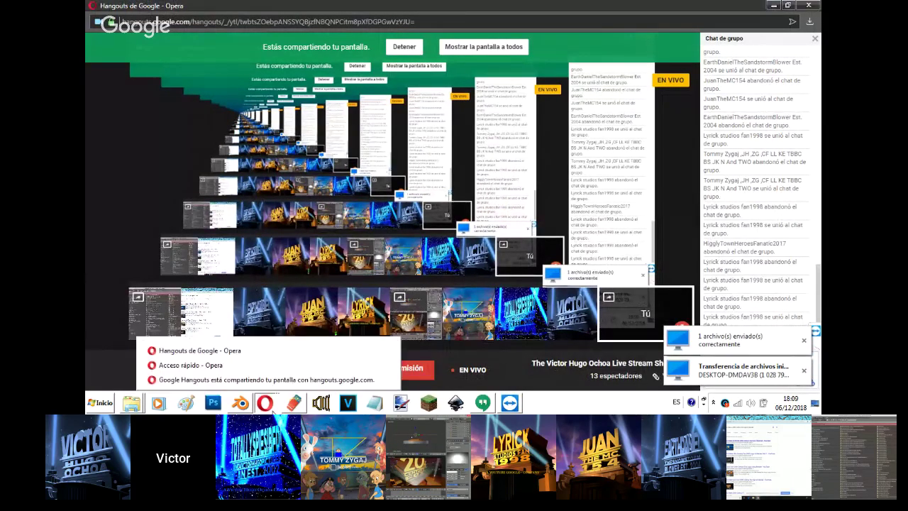
{"action": "left_click", "coordinate": [304, 366]}
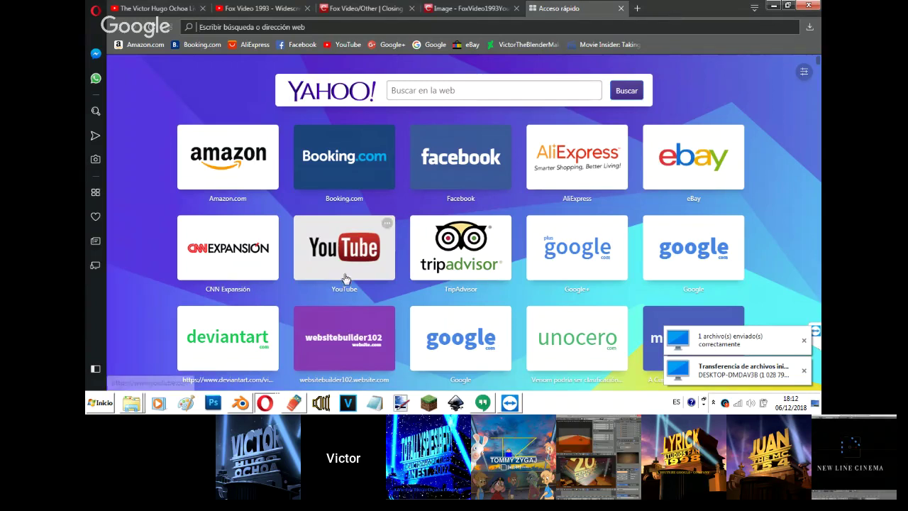
{"action": "left_click", "coordinate": [265, 403]}
{"action": "left_click", "coordinate": [256, 349]}
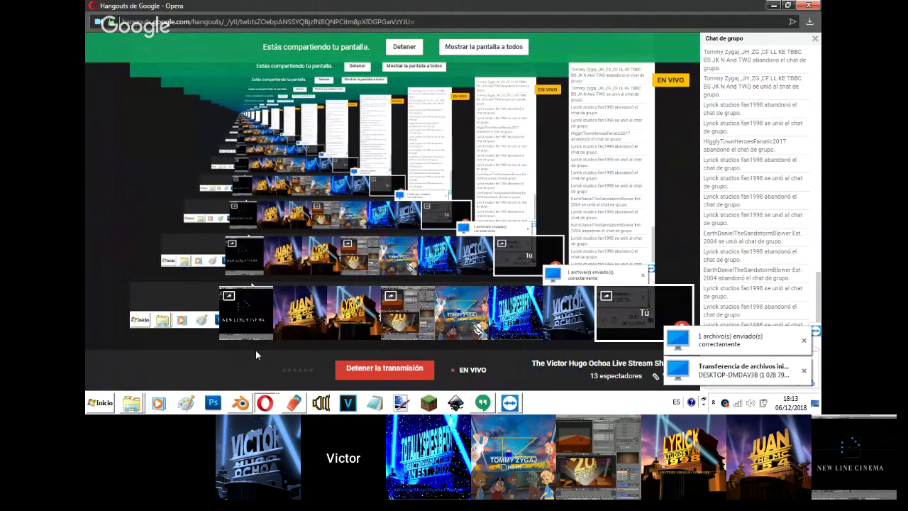
{"action": "left_click", "coordinate": [488, 402]}
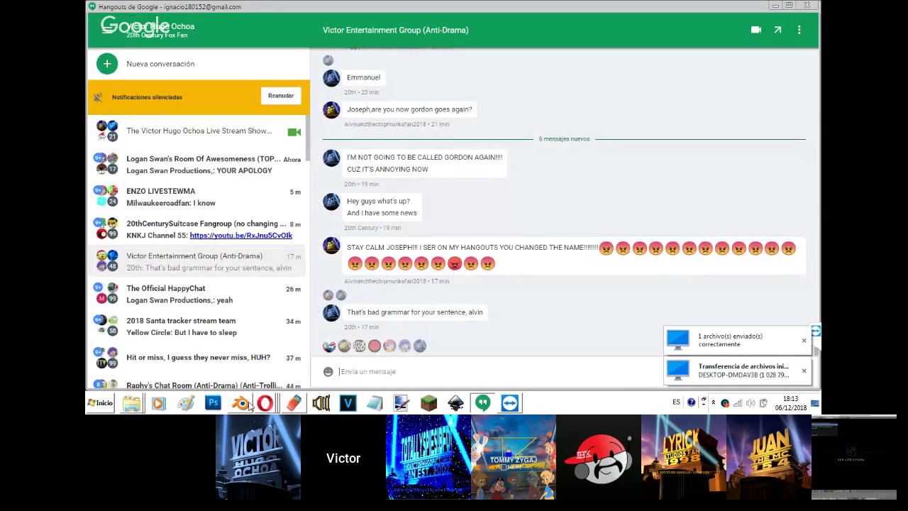
Open the livestream's YouTube page in Opera and send "hi" in the live chat.
{"action": "mouse_move", "coordinate": [265, 403]}
{"action": "left_click", "coordinate": [258, 365]}
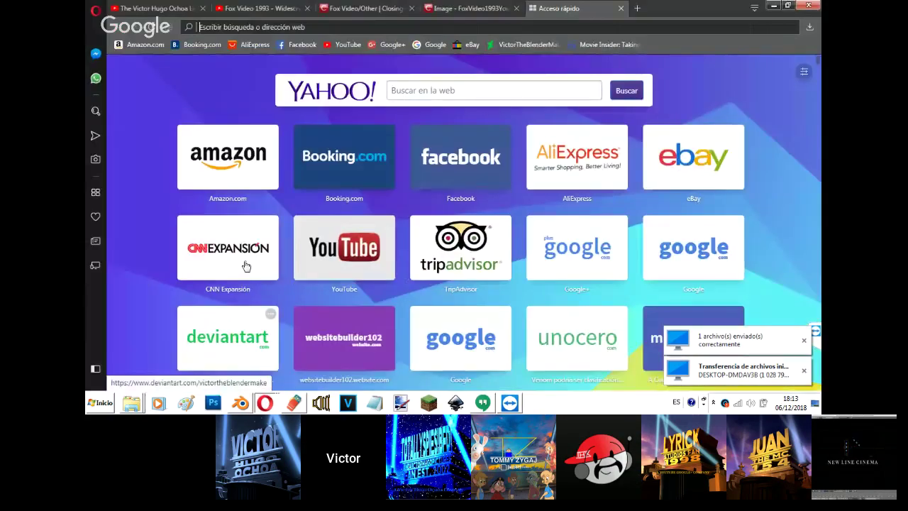
{"action": "left_click", "coordinate": [168, 6]}
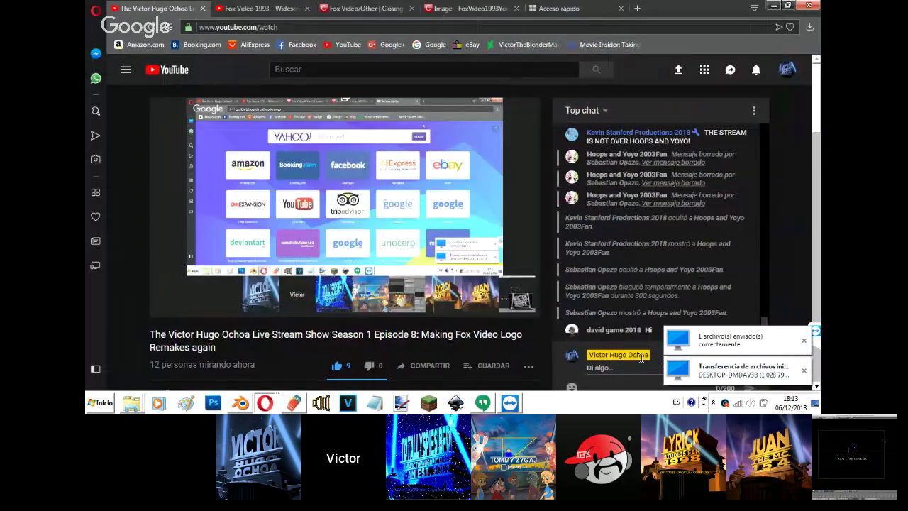
{"action": "left_click", "coordinate": [605, 369]}
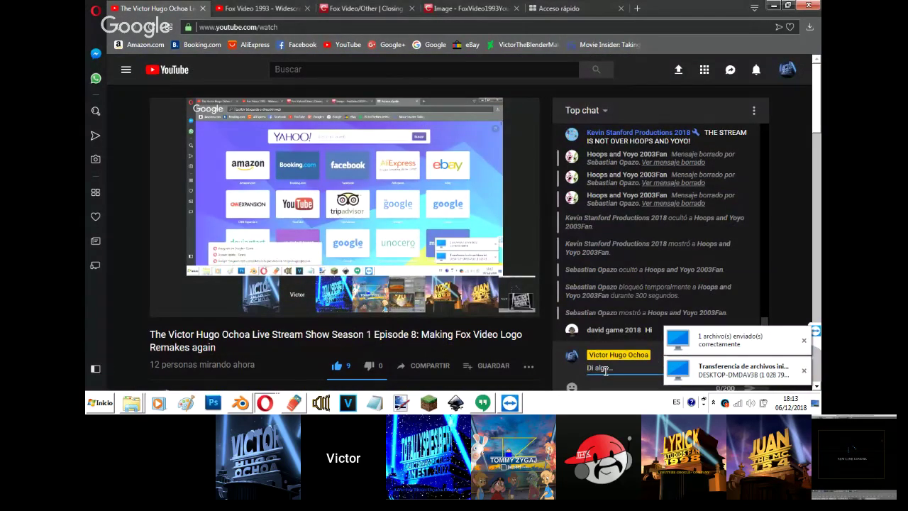
{"action": "type", "text": "hi"}
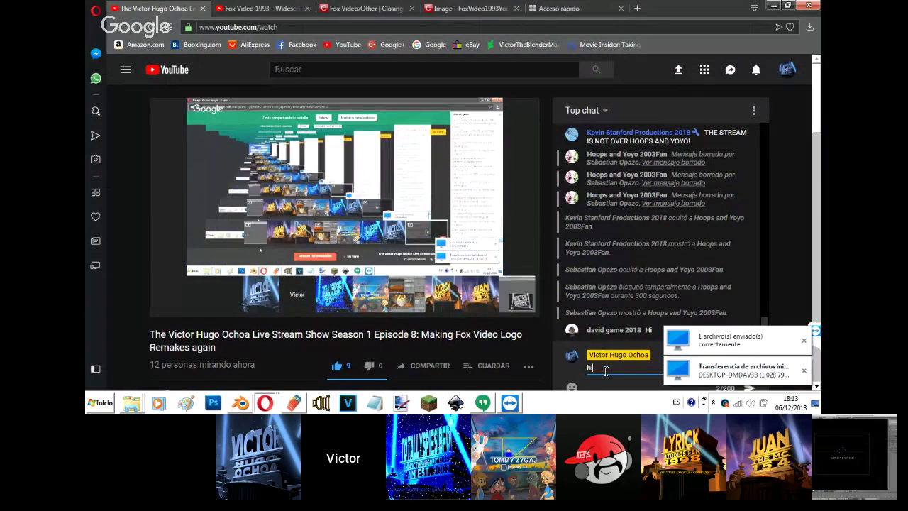
{"action": "key", "text": "Return"}
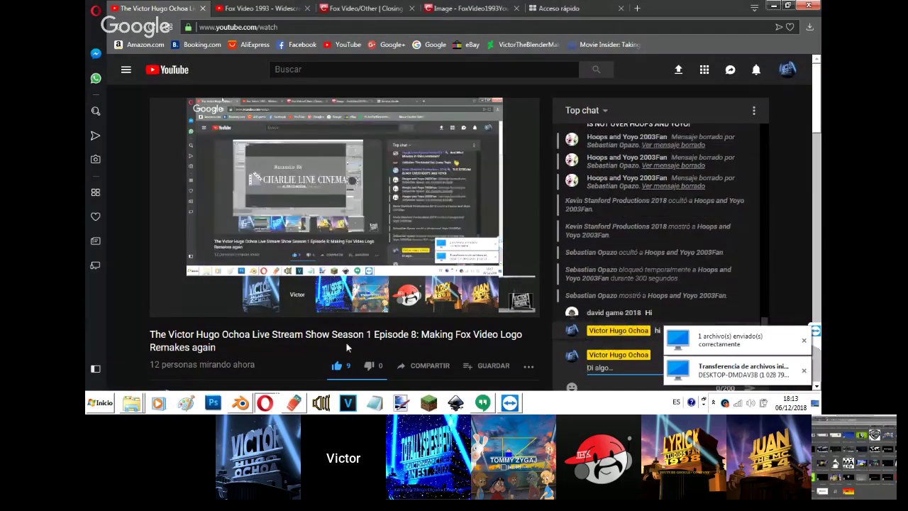
Switch to Blender and play the camera animation with the background reference hidden and shown, stopping at frame 131.
{"action": "left_click", "coordinate": [243, 408]}
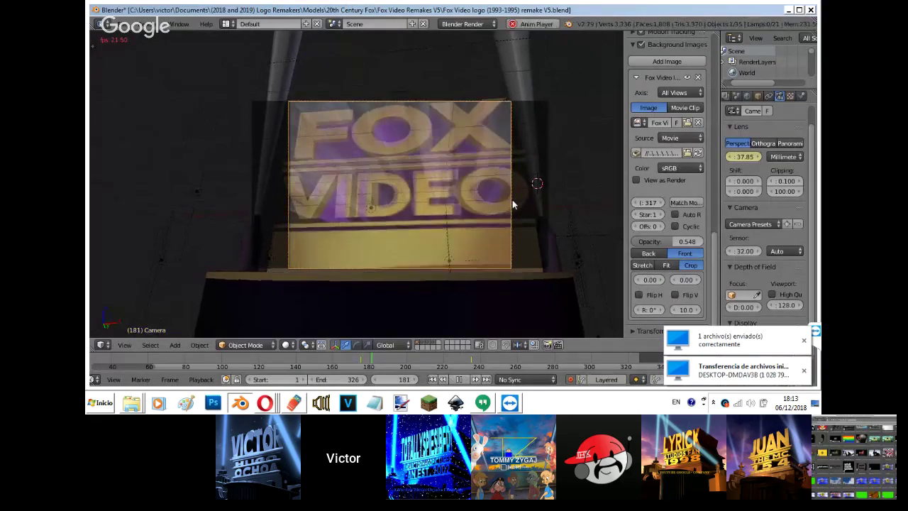
{"action": "left_click", "coordinate": [643, 45]}
{"action": "key", "text": "alt+shift+a"}
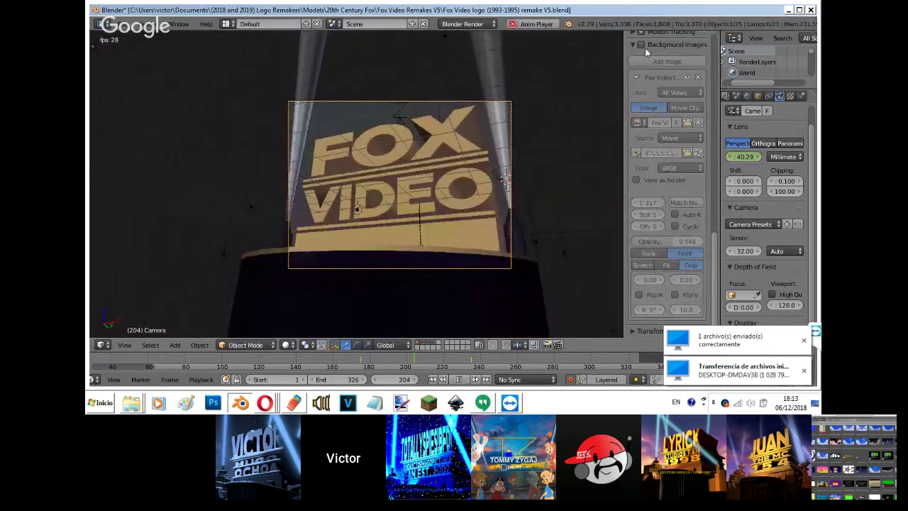
{"action": "key", "text": "alt+a"}
{"action": "left_click", "coordinate": [644, 46]}
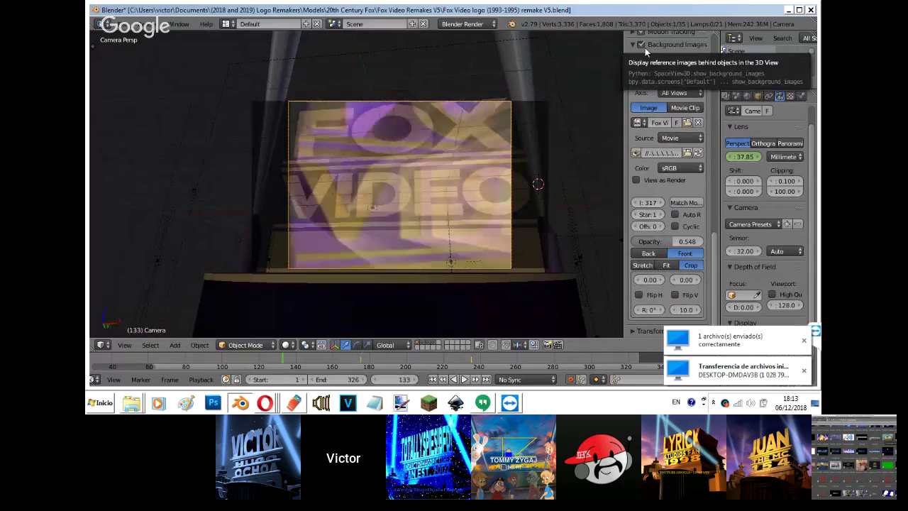
{"action": "key", "text": "alt+a"}
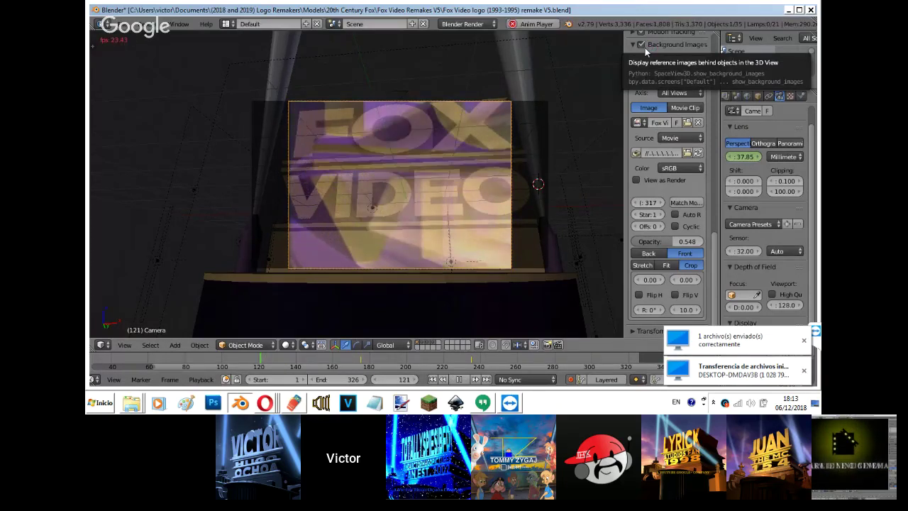
{"action": "key", "text": "alt+a"}
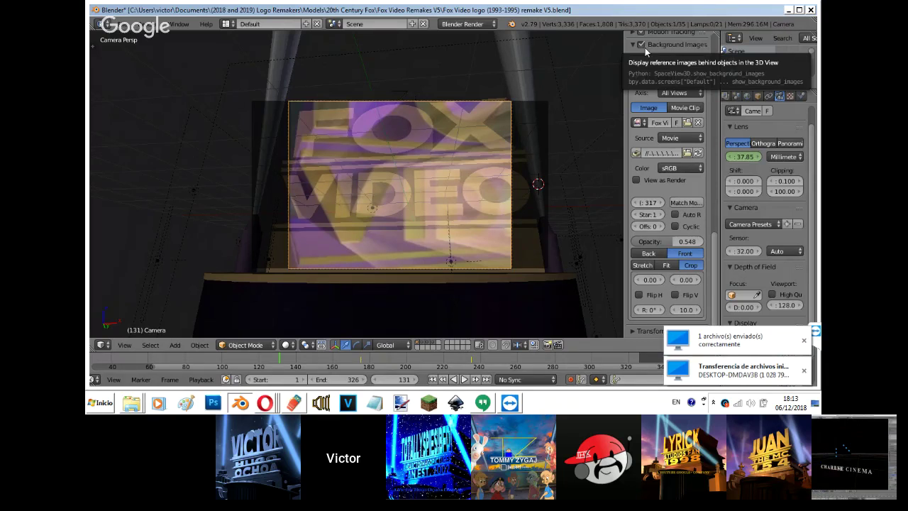
Move the camera at frame 131, along the global Y axis and freely, to bring the logo closer to the background reference.
{"action": "key", "text": "g"}
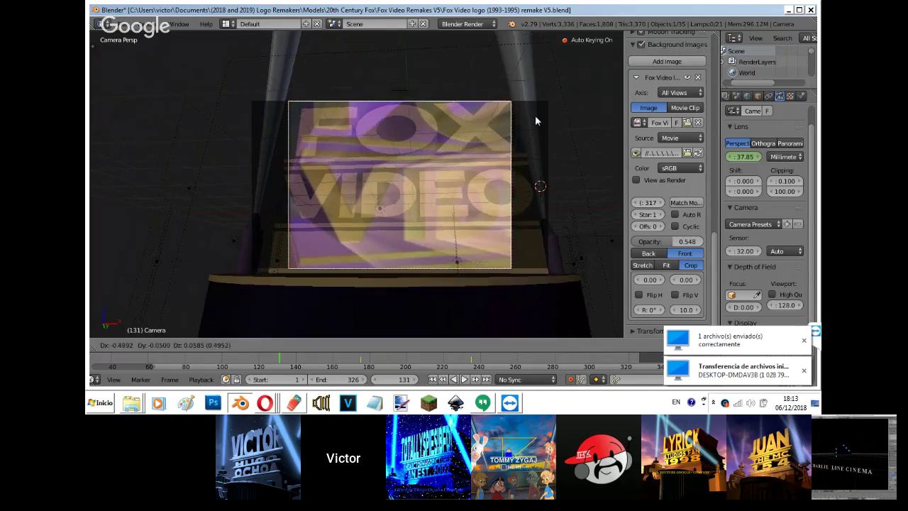
{"action": "key", "text": "y"}
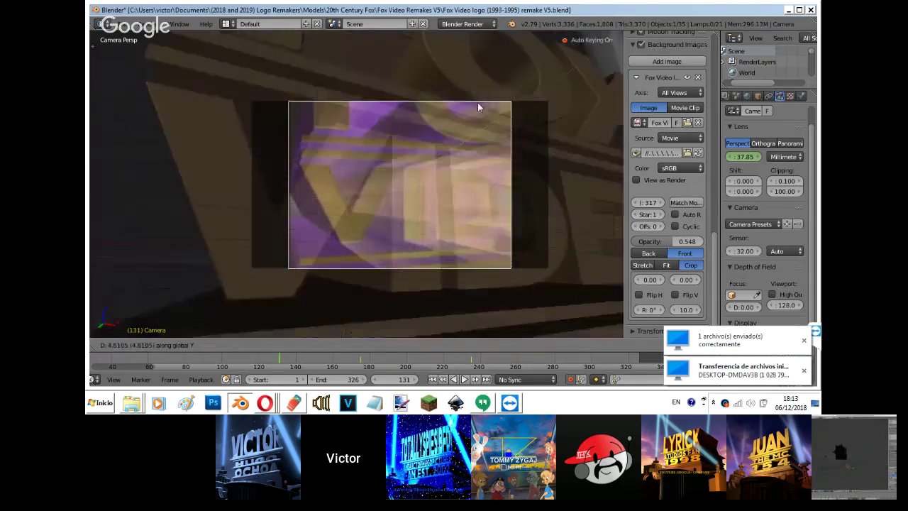
{"action": "right_click", "coordinate": [500, 101]}
{"action": "key", "text": "g"}
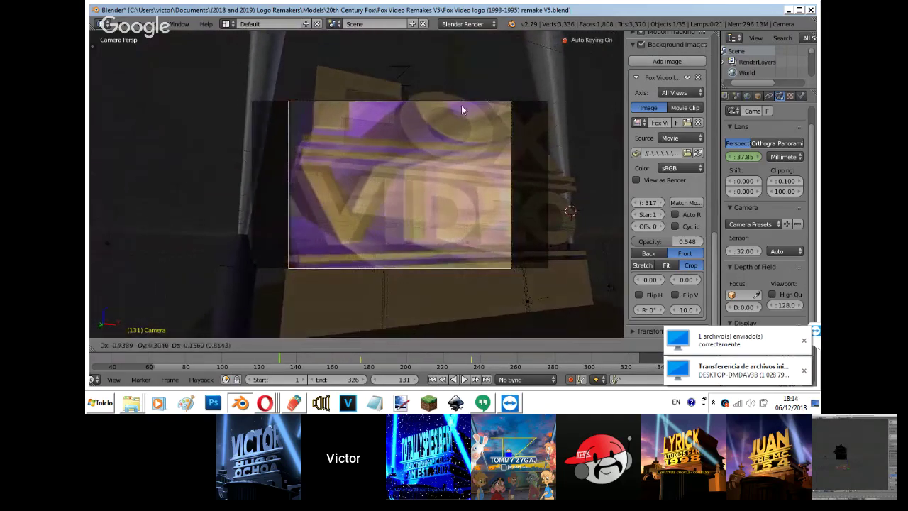
{"action": "left_click", "coordinate": [446, 108]}
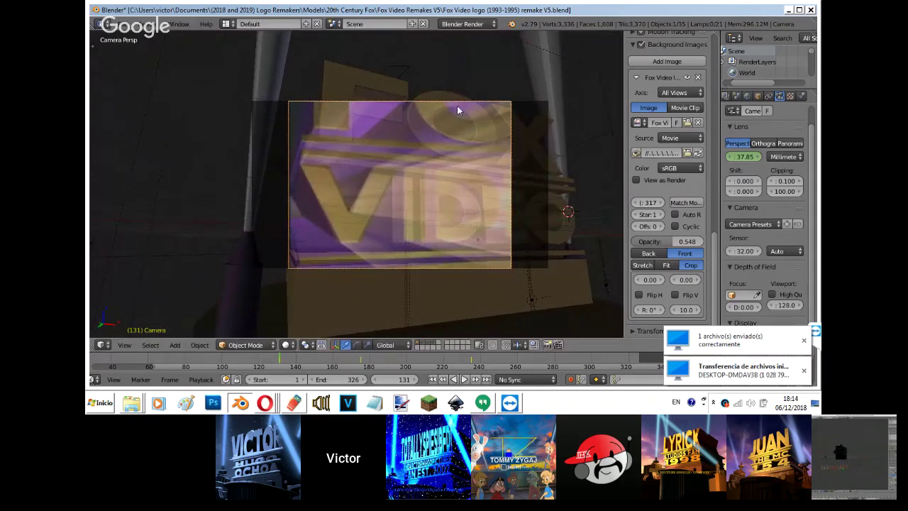
{"action": "key", "text": "g"}
{"action": "left_click", "coordinate": [428, 81]}
Reposition the Empty and the camera at frame 131 so the logo's lettering lines up with the background reference.
{"action": "right_click", "coordinate": [405, 71]}
{"action": "key", "text": "g"}
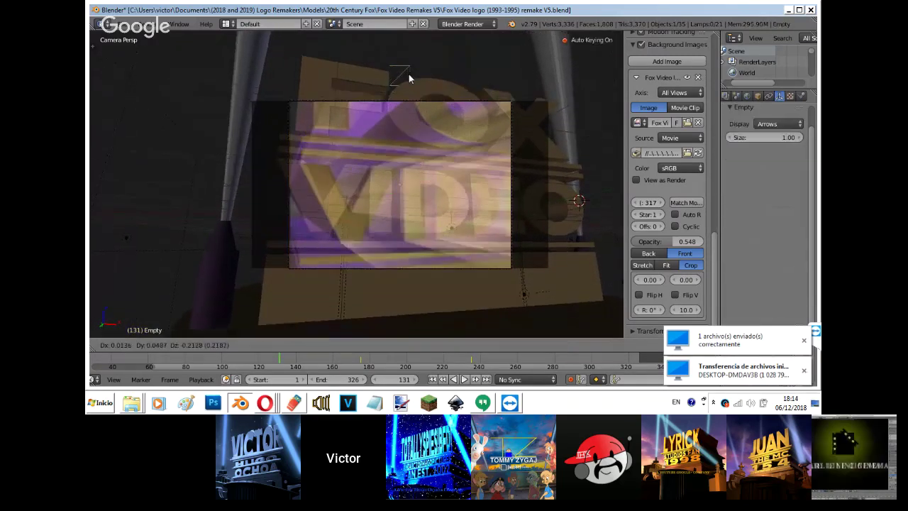
{"action": "left_click", "coordinate": [413, 84]}
{"action": "right_click", "coordinate": [480, 103]}
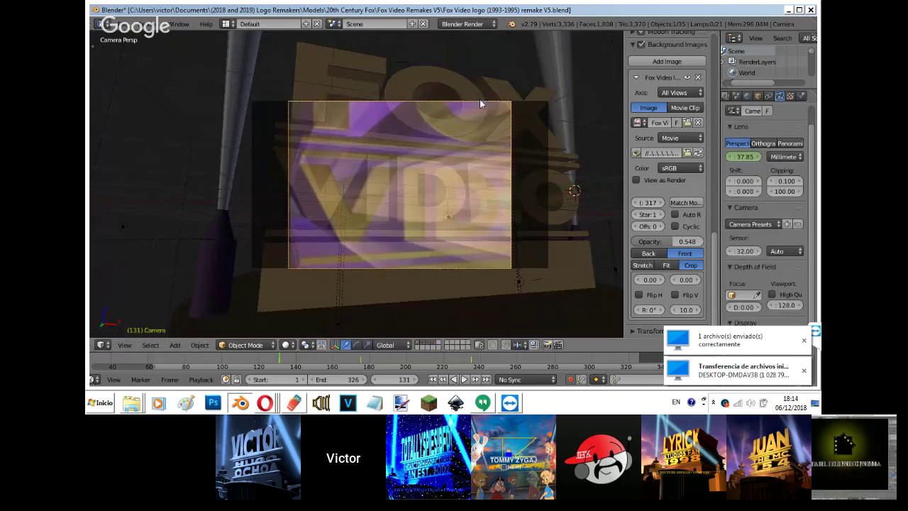
{"action": "key", "text": "g"}
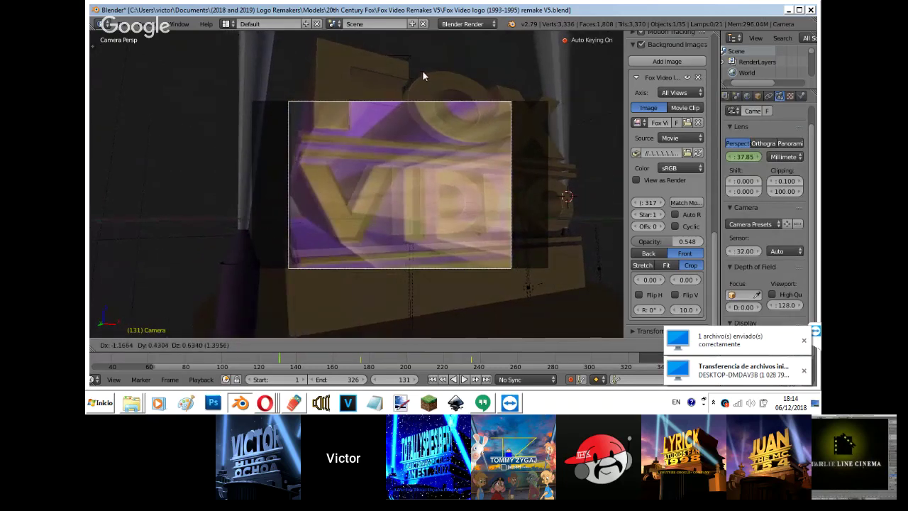
{"action": "left_click", "coordinate": [423, 72]}
Set the camera's focal length to 33.21 mm at frame 131 and move the camera to realign the logo.
{"action": "left_click_drag", "start_coordinate": [745, 156], "coordinate": [517, 241]}
{"action": "key", "text": "g"}
{"action": "key", "text": "y"}
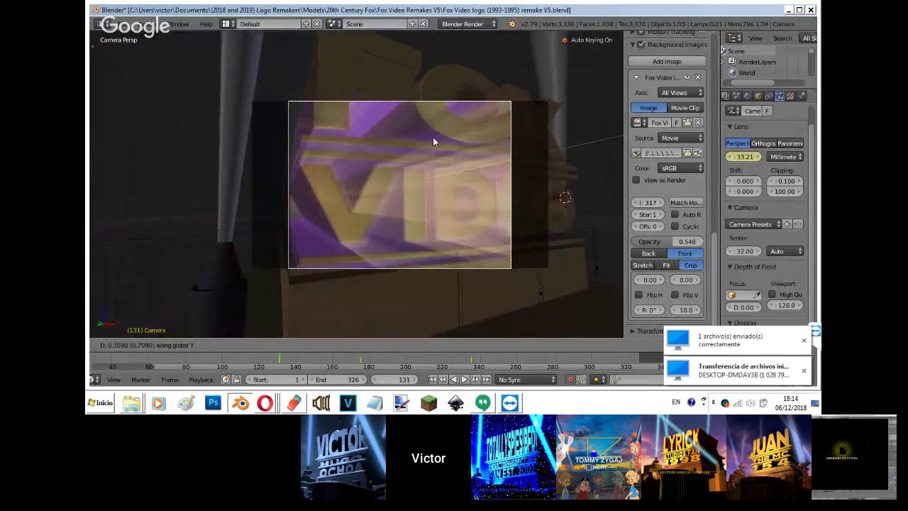
{"action": "left_click", "coordinate": [434, 138]}
{"action": "key", "text": "g"}
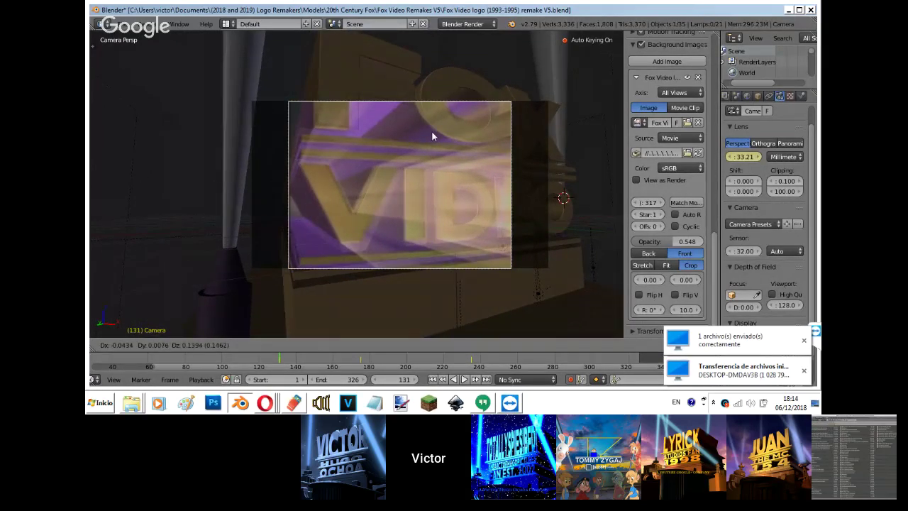
{"action": "left_click", "coordinate": [431, 131]}
Play the animation with the background reference toggled off and on to compare the camera move after frame 131.
{"action": "left_click", "coordinate": [641, 44]}
{"action": "key", "text": "alt+a"}
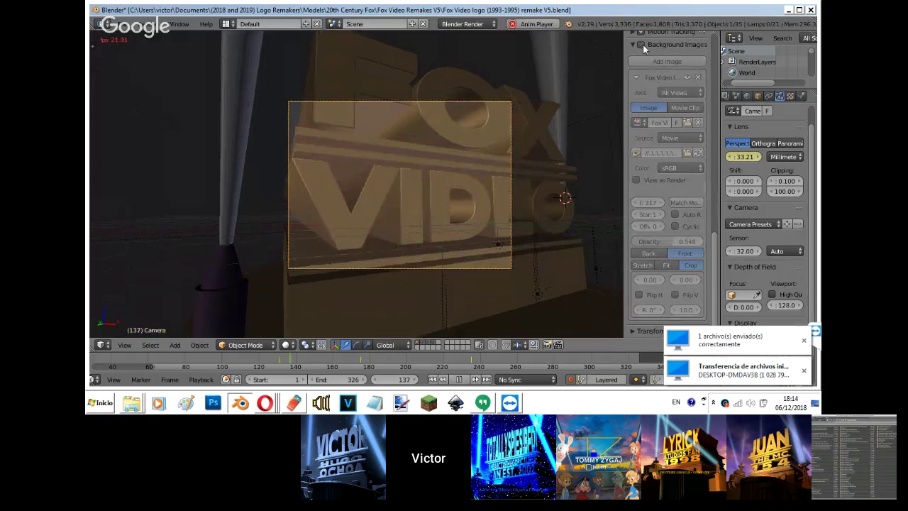
{"action": "left_click", "coordinate": [641, 45]}
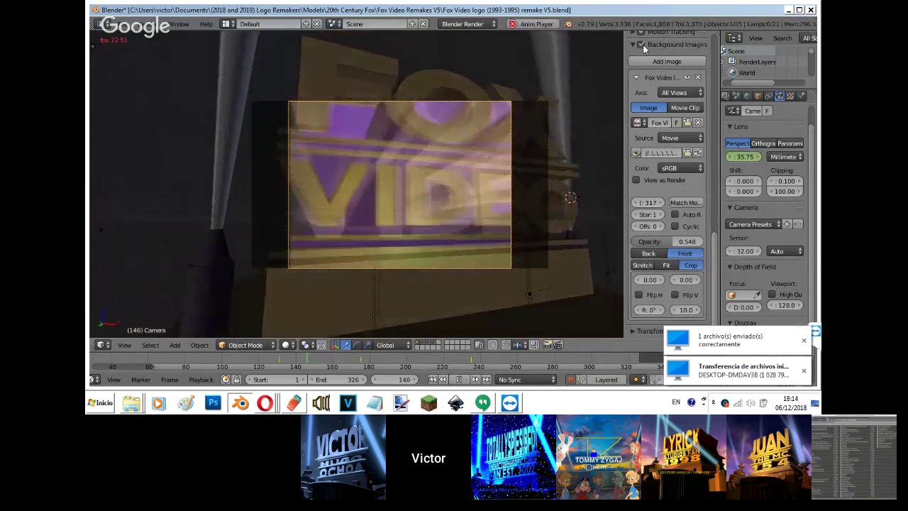
{"action": "left_click", "coordinate": [641, 45]}
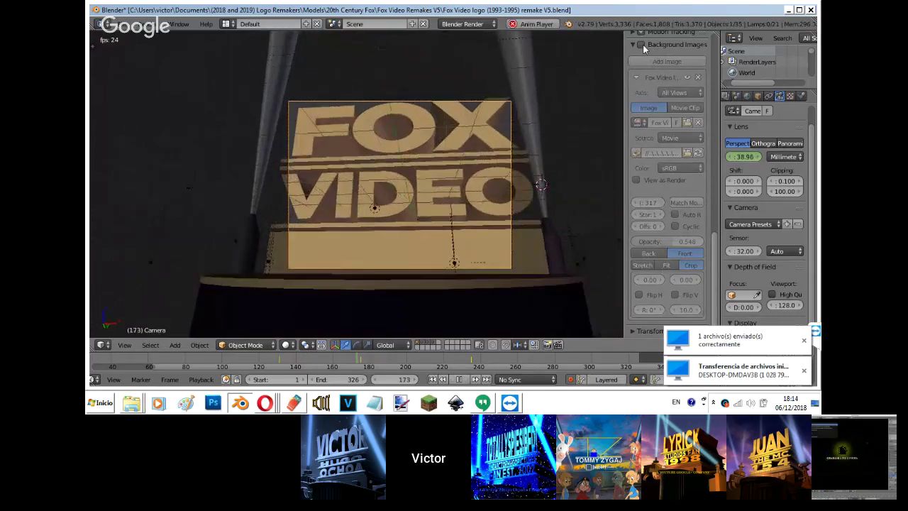
{"action": "key", "text": "Escape"}
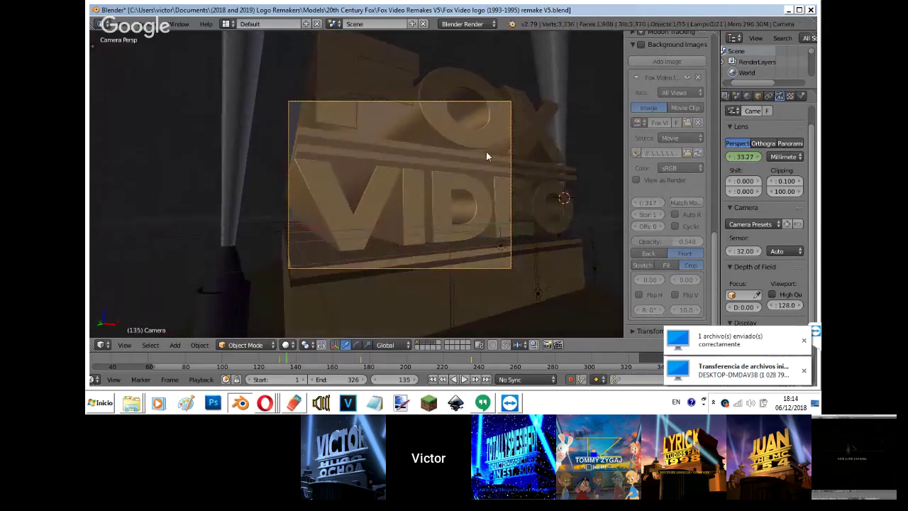
Show the background reference again and adjust the camera's position at the frame 175 keyframe.
{"action": "left_click", "coordinate": [641, 45]}
{"action": "key", "text": "Up"}
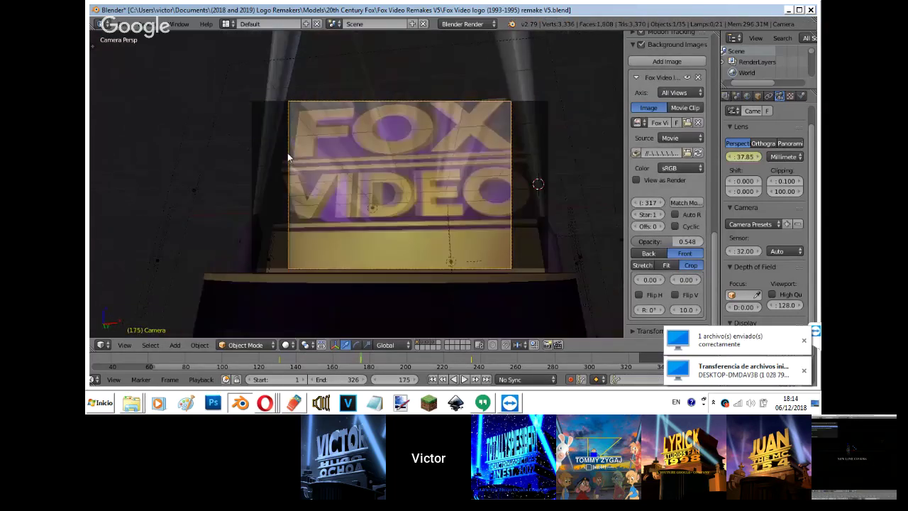
{"action": "key", "text": "g"}
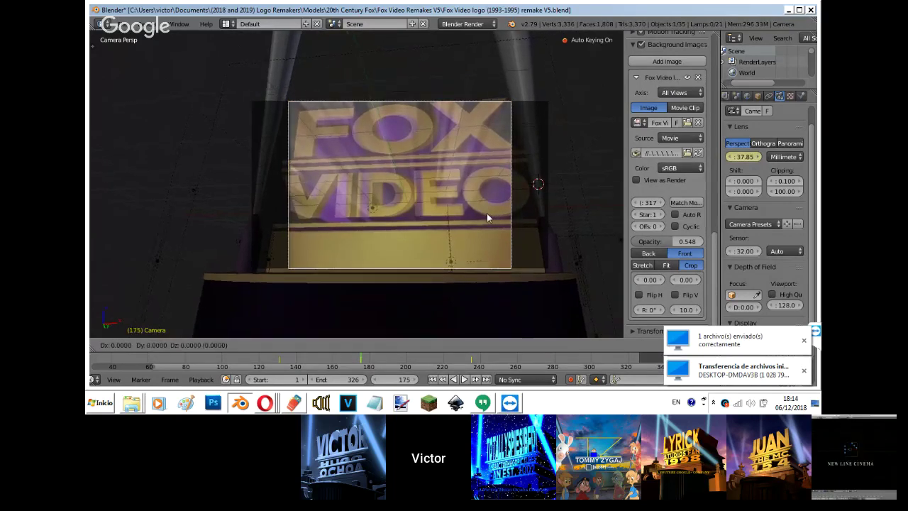
{"action": "left_click", "coordinate": [457, 217]}
Play the animation backwards to frame 131 and shift the camera along the global Y axis there.
{"action": "key", "text": "alt+shift+a"}
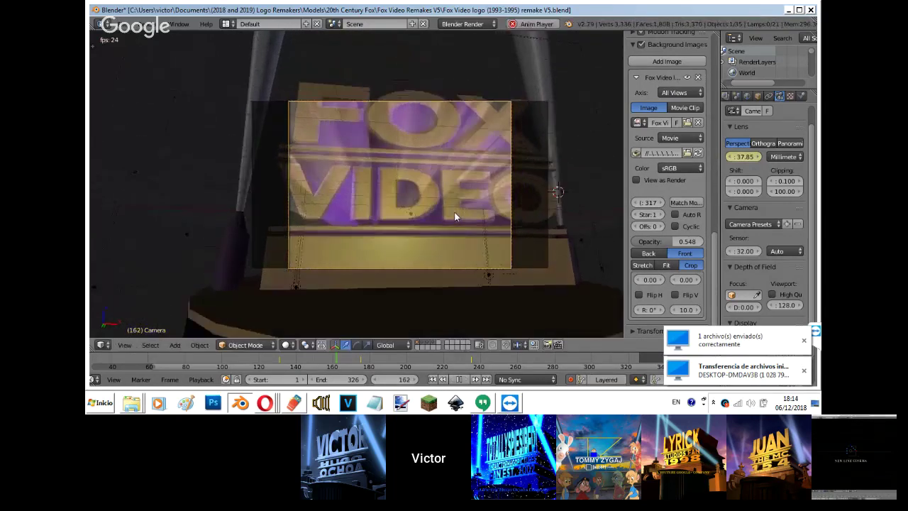
{"action": "key", "text": "alt+shift+a"}
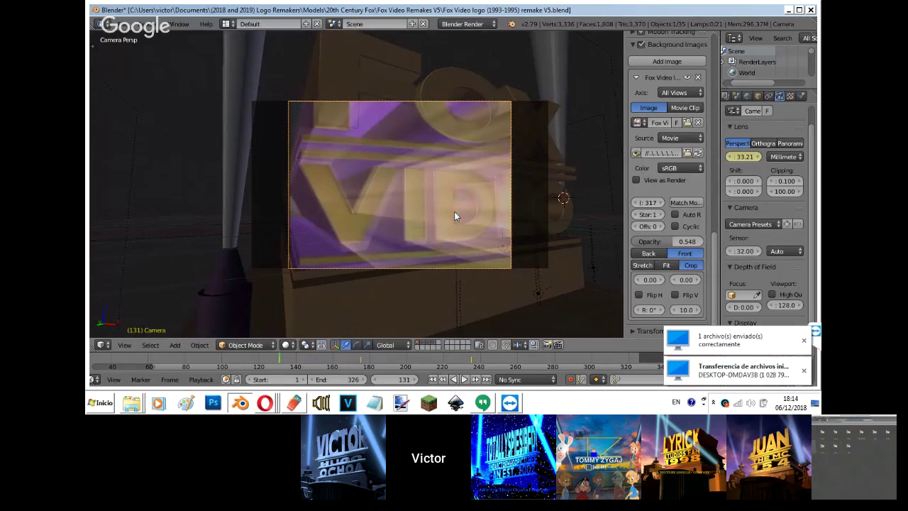
{"action": "key", "text": "g"}
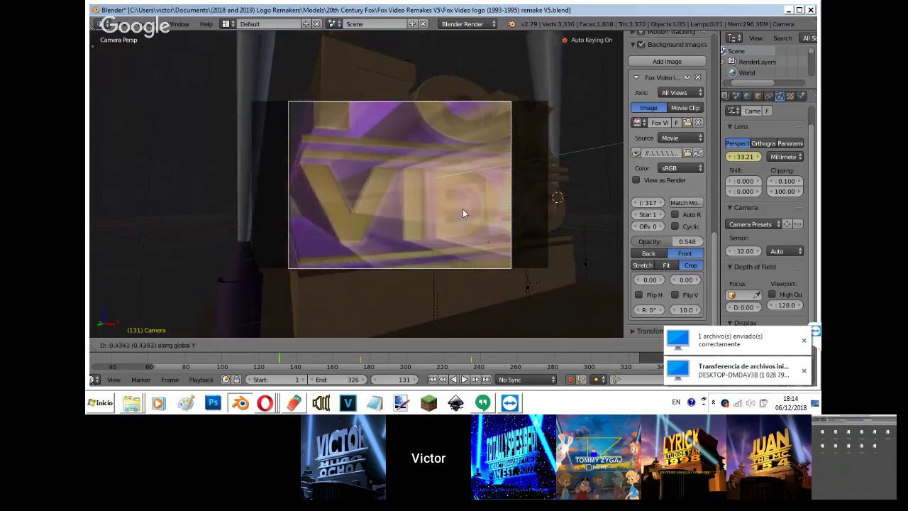
{"action": "left_click", "coordinate": [462, 212]}
Play the animation with and without the background reference to check the adjusted camera move.
{"action": "key", "text": "alt+a"}
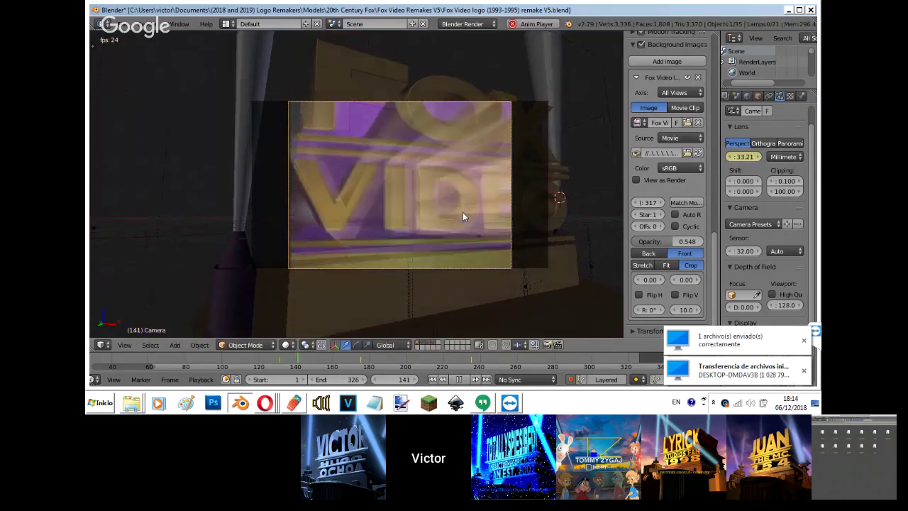
{"action": "key", "text": "alt+a"}
{"action": "left_click", "coordinate": [641, 46]}
{"action": "key", "text": "alt+shift+a"}
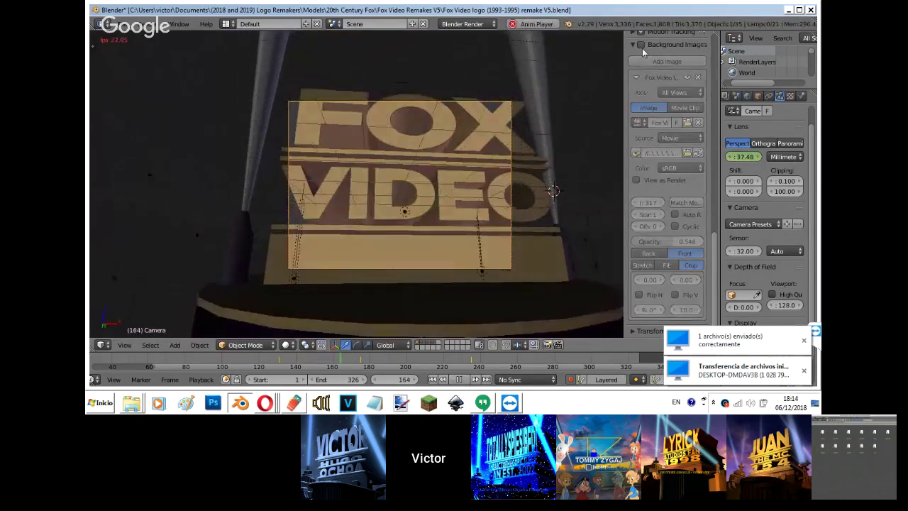
{"action": "key", "text": "alt+a"}
Turn the background reference back on and step back through the timeline to frame 72.
{"action": "left_click", "coordinate": [641, 46]}
{"action": "key", "text": "Left"}
{"action": "key", "text": "Left"}
{"action": "key", "text": "Left"}
{"action": "key", "text": "Left"}
{"action": "key", "text": "Left"}
{"action": "key", "text": "Left"}
{"action": "key", "text": "Left"}
{"action": "key", "text": "Left"}
{"action": "key", "text": "Left"}
{"action": "key", "text": "Left"}
{"action": "key", "text": "Left"}
{"action": "key", "text": "Left"}
{"action": "key", "text": "Left"}
{"action": "key", "text": "Left"}
{"action": "key", "text": "Left"}
{"action": "key", "text": "Left"}
{"action": "key", "text": "Left"}
{"action": "key", "text": "Left"}
{"action": "key", "text": "Left"}
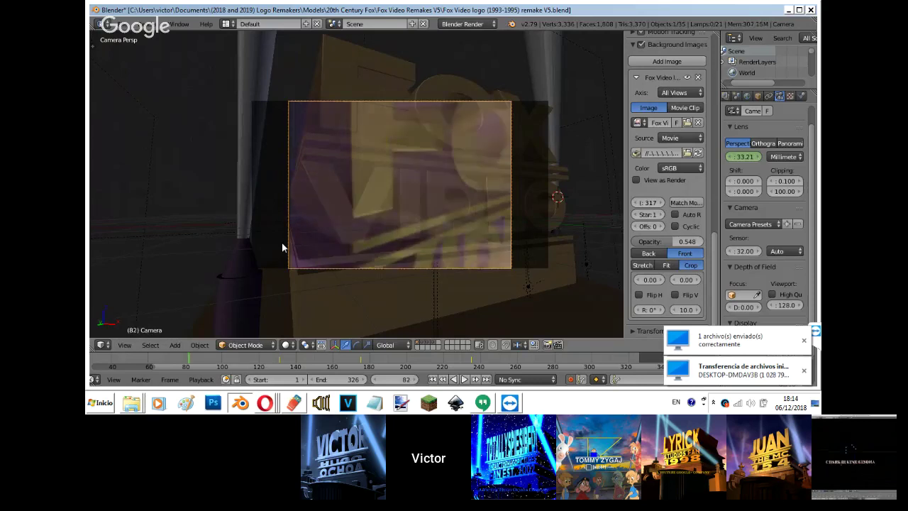
{"action": "key", "text": "alt+a"}
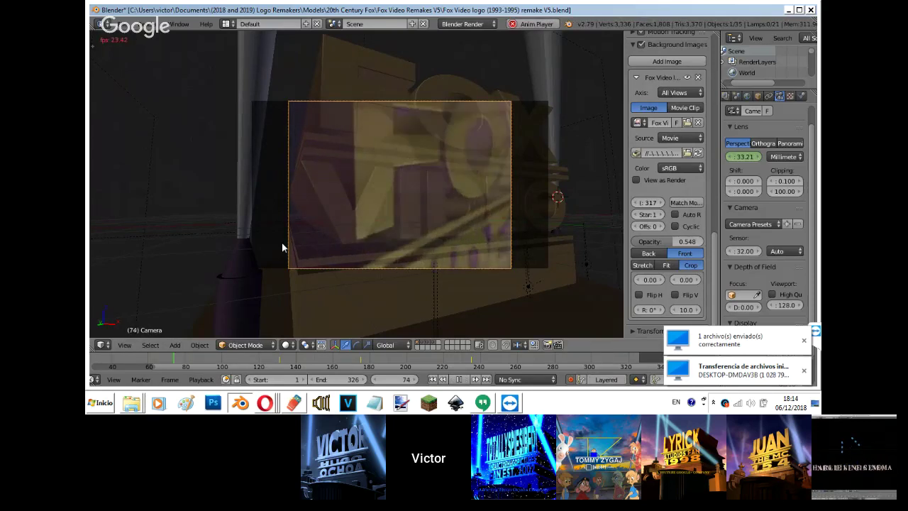
{"action": "key", "text": "alt+a"}
{"action": "key", "text": "shift+alt+a"}
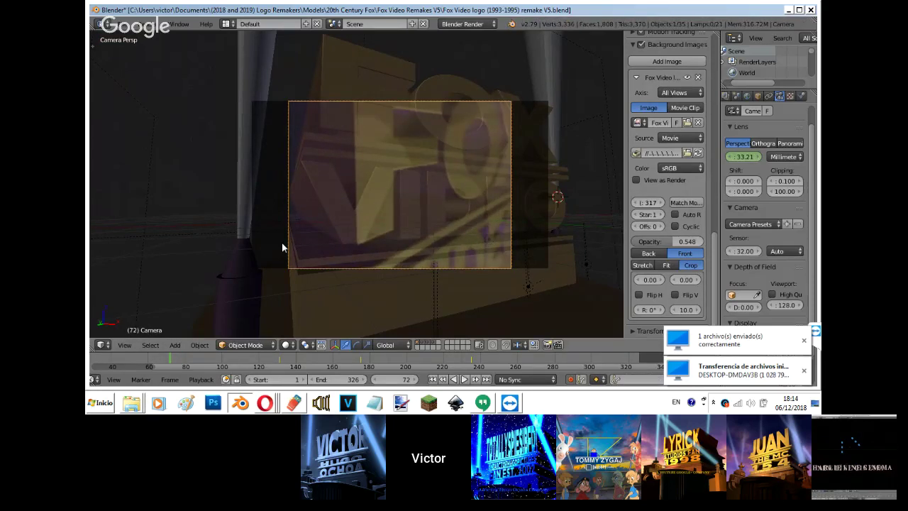
Set the camera's focal length to 29.00 mm at frame 72 and move the camera to match the reference's side angle.
{"action": "key", "text": "g"}
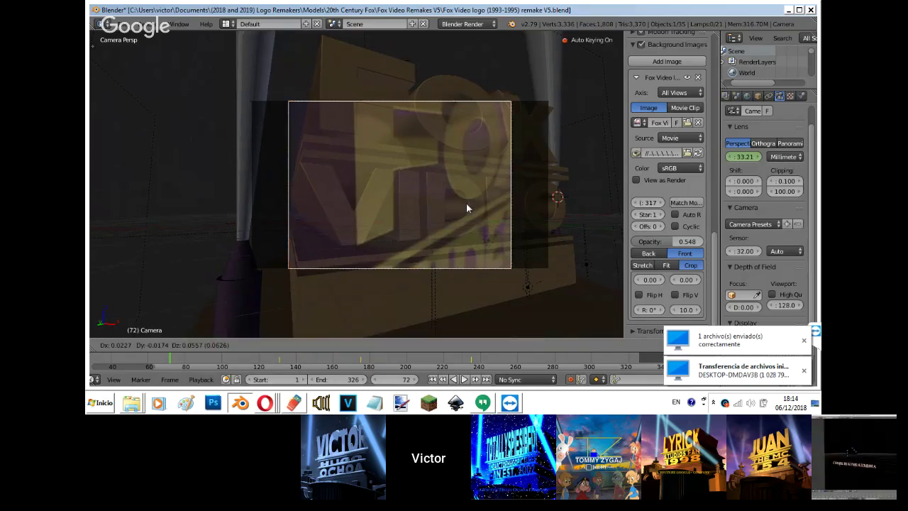
{"action": "left_click", "coordinate": [430, 135]}
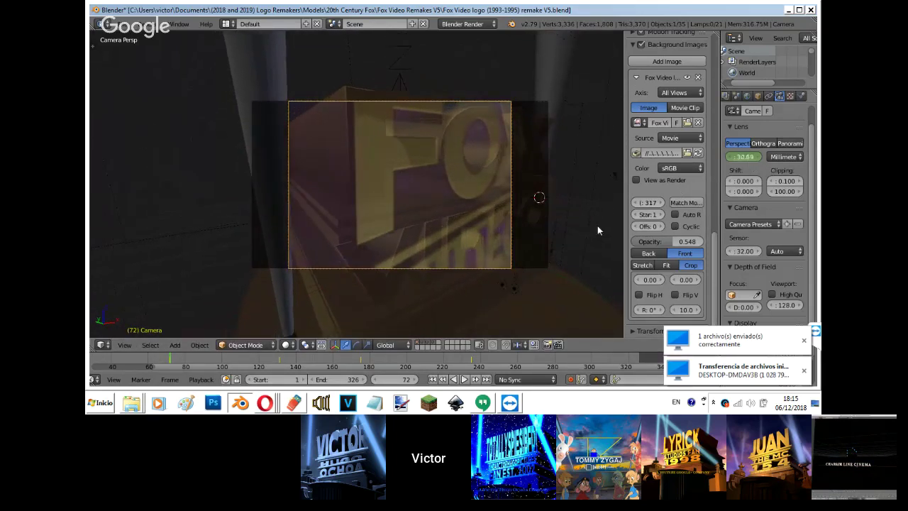
{"action": "key", "text": "g"}
{"action": "key", "text": "y"}
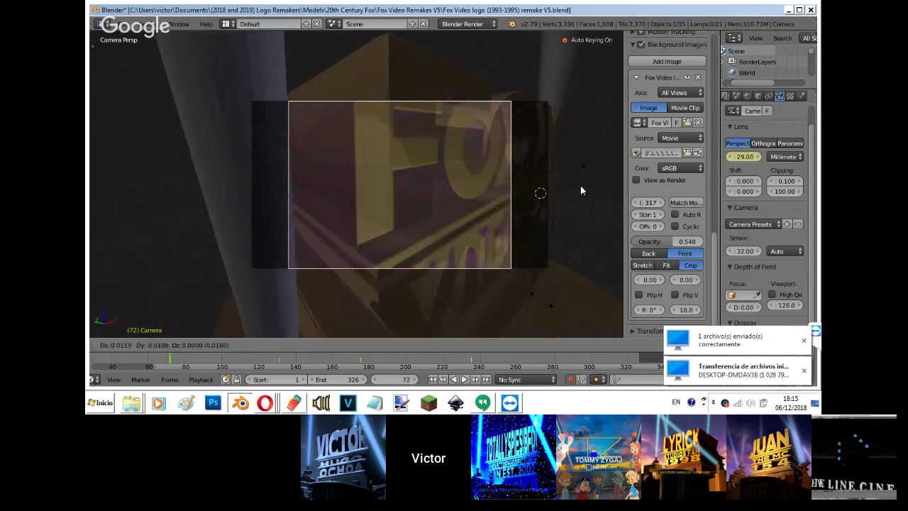
{"action": "left_click", "coordinate": [589, 181]}
{"action": "key", "text": "g"}
{"action": "key", "text": "y"}
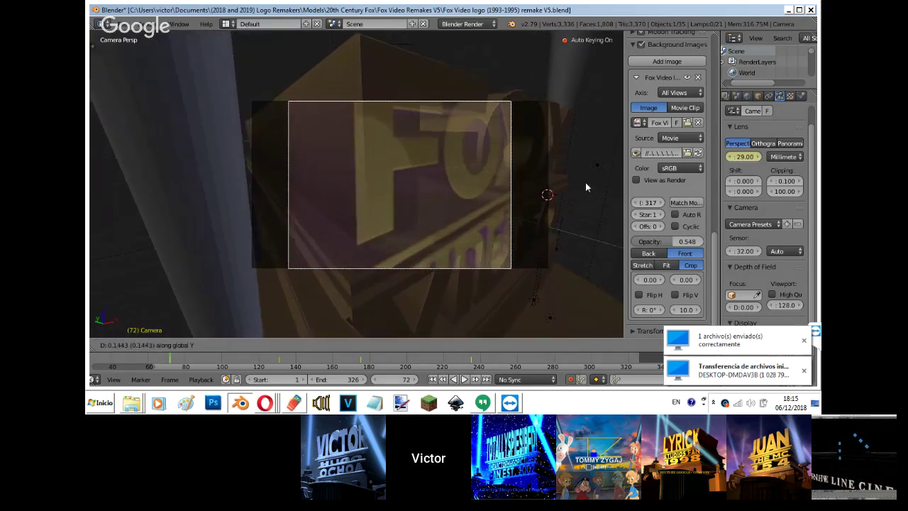
{"action": "left_click", "coordinate": [595, 181]}
Move the target empty and then the camera at frame 72 to line the logo up with the reference.
{"action": "right_click", "coordinate": [408, 49]}
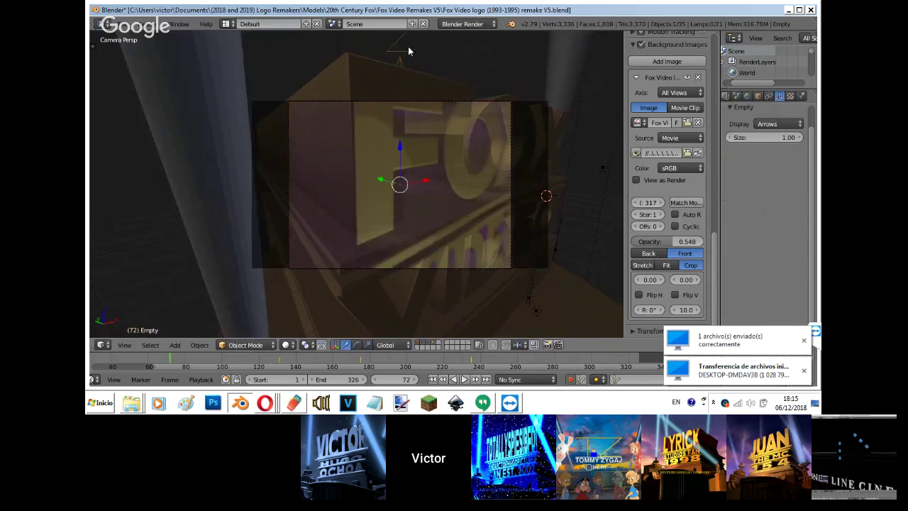
{"action": "key", "text": "g"}
{"action": "left_click", "coordinate": [419, 47]}
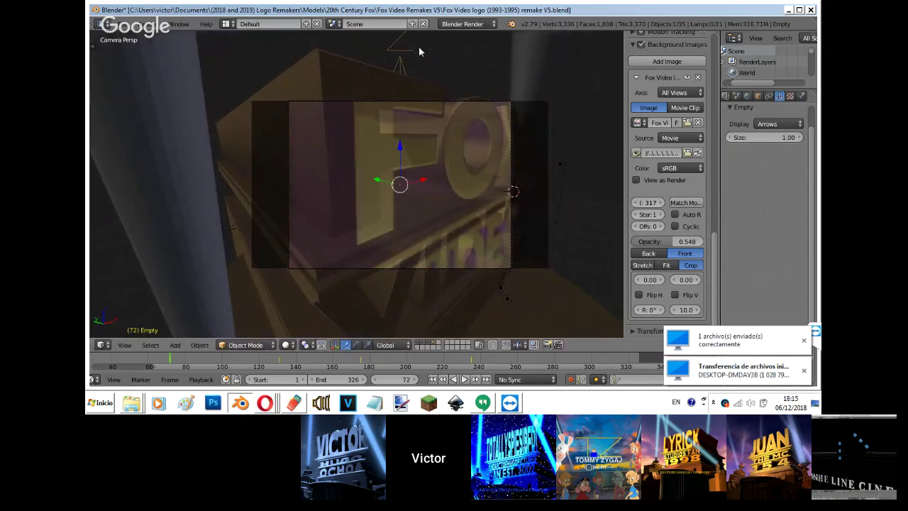
{"action": "right_click", "coordinate": [483, 268]}
{"action": "key", "text": "g"}
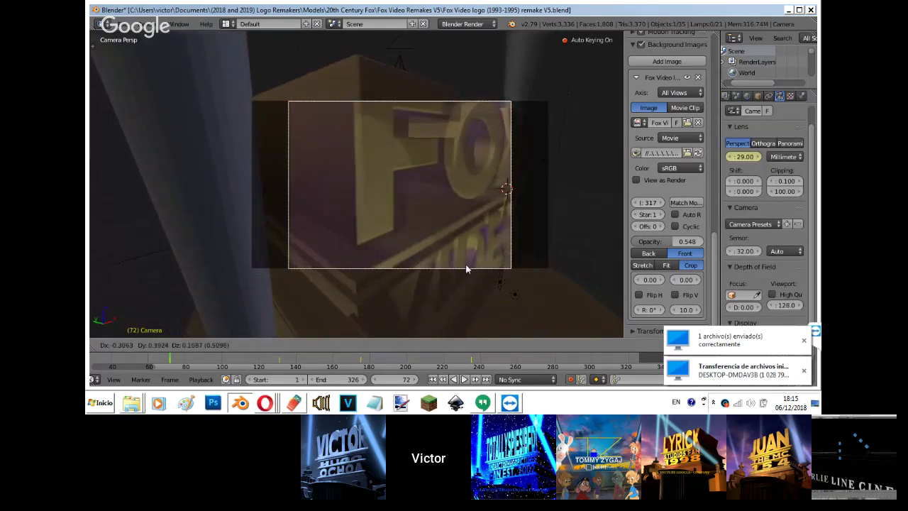
{"action": "left_click", "coordinate": [474, 267]}
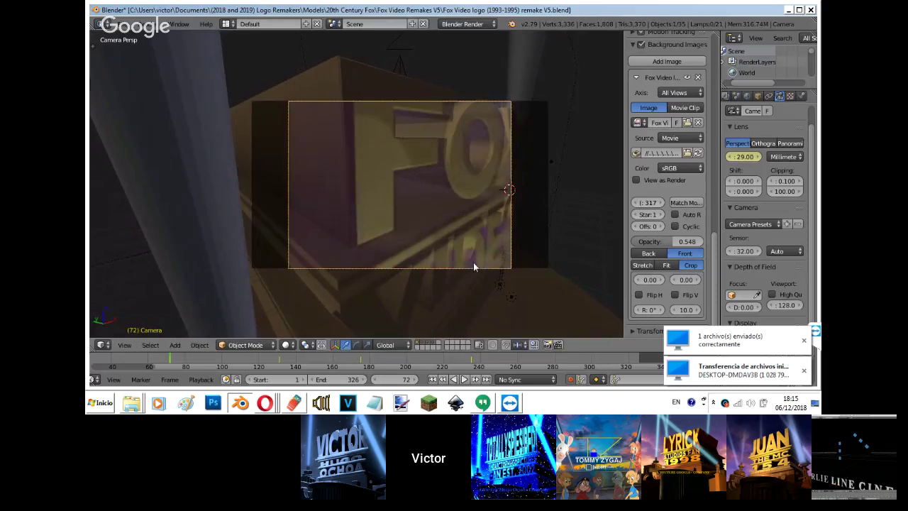
Readjust the target empty and the camera at frame 72 to refine the match with the reference's F and O.
{"action": "right_click", "coordinate": [408, 57]}
{"action": "key", "text": "r"}
{"action": "left_click", "coordinate": [399, 60]}
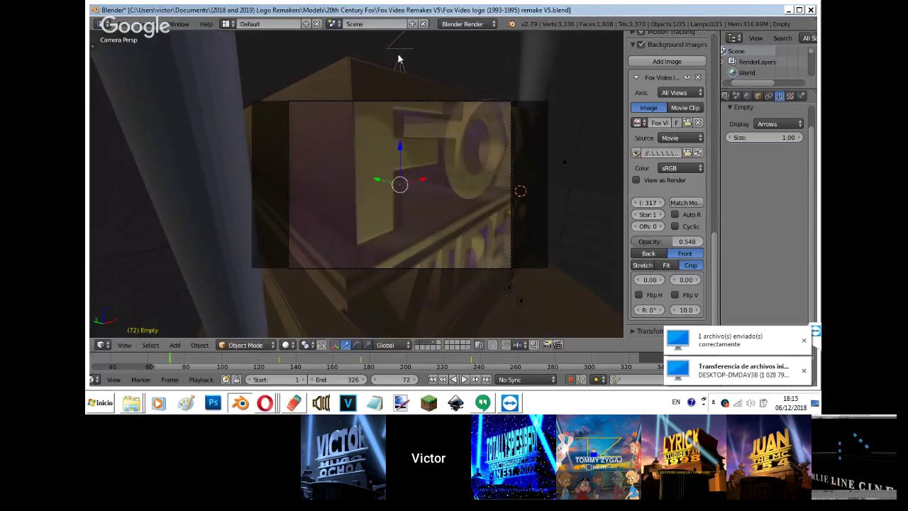
{"action": "right_click", "coordinate": [512, 102]}
{"action": "key", "text": "g"}
{"action": "left_click", "coordinate": [516, 103]}
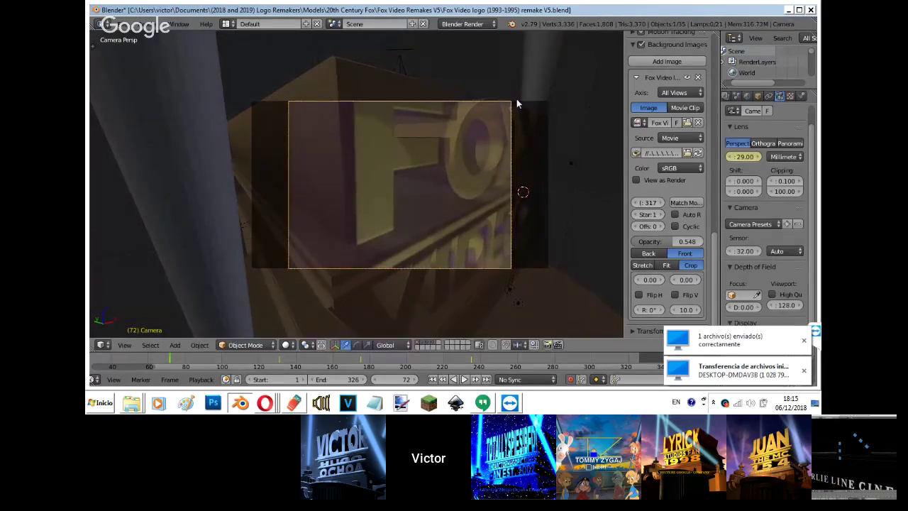
Play the animation from frame 72, then switch to the Google Hangouts livestream call.
{"action": "key", "text": "alt+a"}
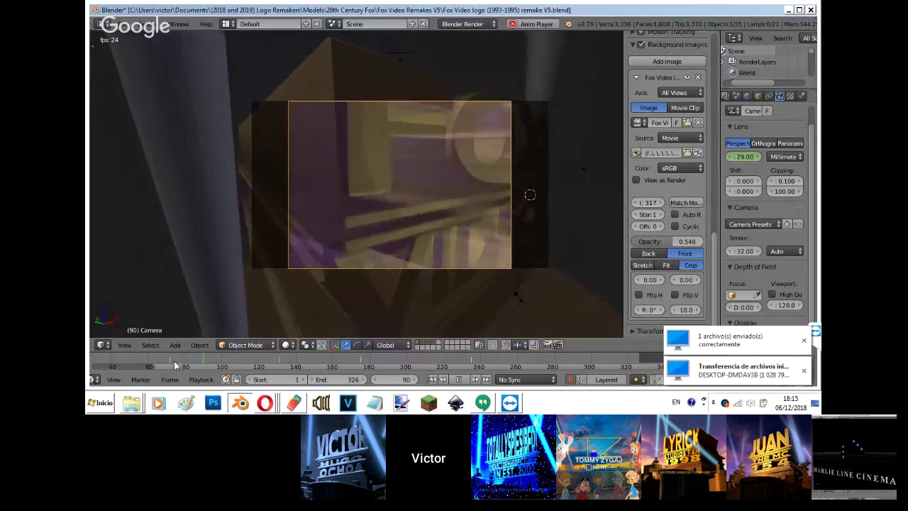
{"action": "left_click", "coordinate": [265, 402]}
{"action": "left_click", "coordinate": [253, 350]}
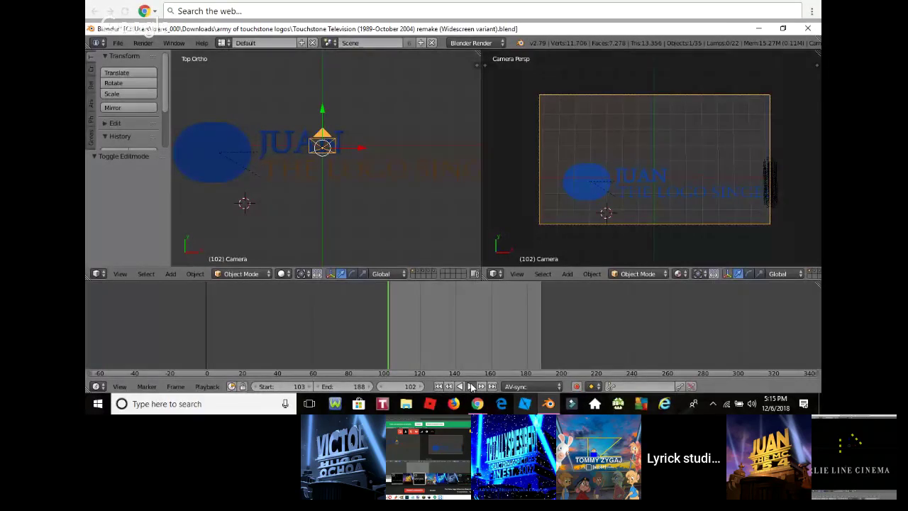
Play and stop the Touchstone Television remake's animation, then switch to the Google Hangouts window.
{"action": "left_click", "coordinate": [471, 386]}
{"action": "left_click", "coordinate": [472, 387]}
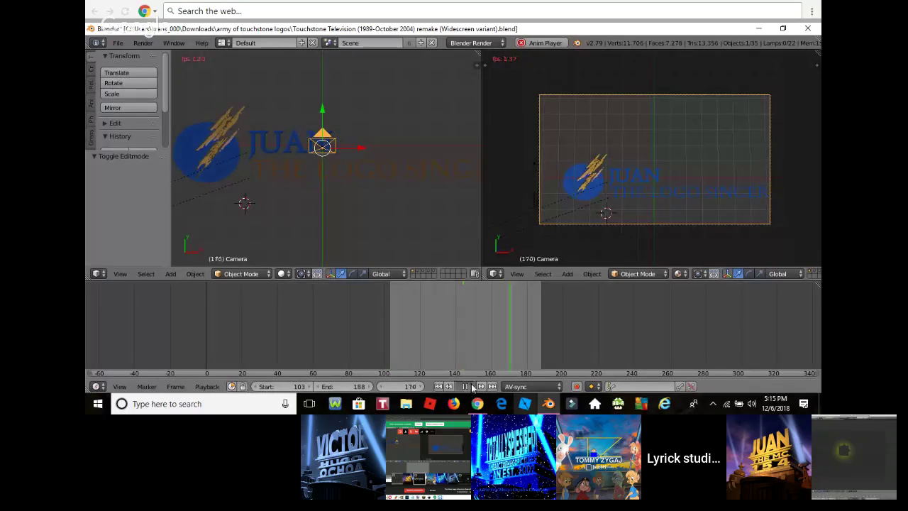
{"action": "left_click", "coordinate": [476, 403]}
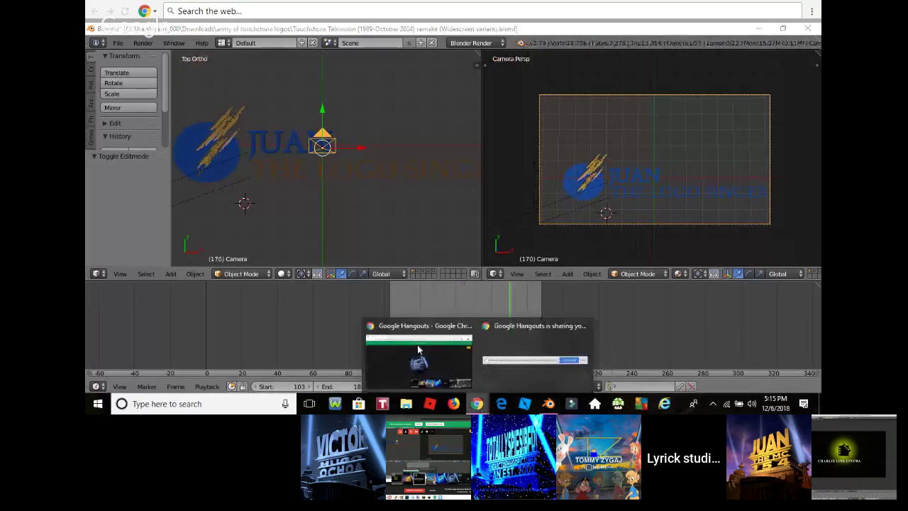
{"action": "left_click", "coordinate": [419, 355]}
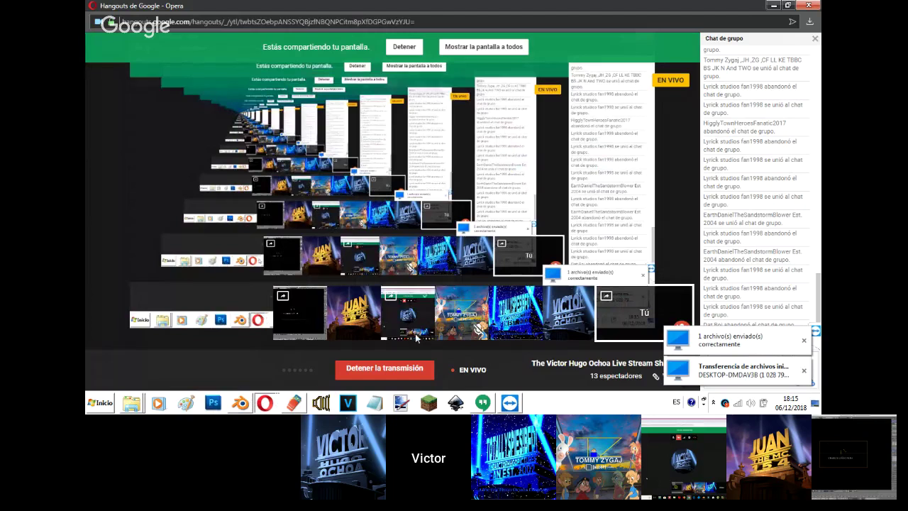
Check the livestream's YouTube page, then switch back to the Fox Video remake in Blender.
{"action": "left_click", "coordinate": [269, 409]}
{"action": "left_click", "coordinate": [275, 370]}
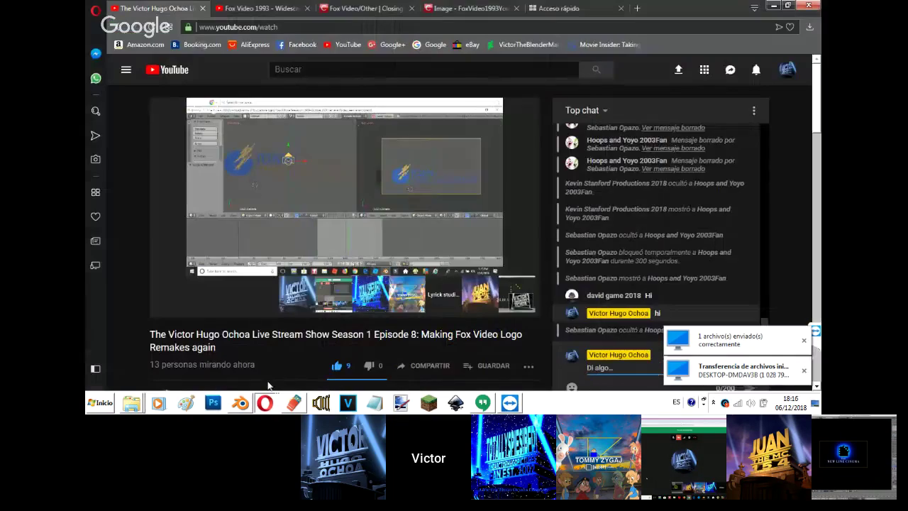
{"action": "mouse_move", "coordinate": [247, 402]}
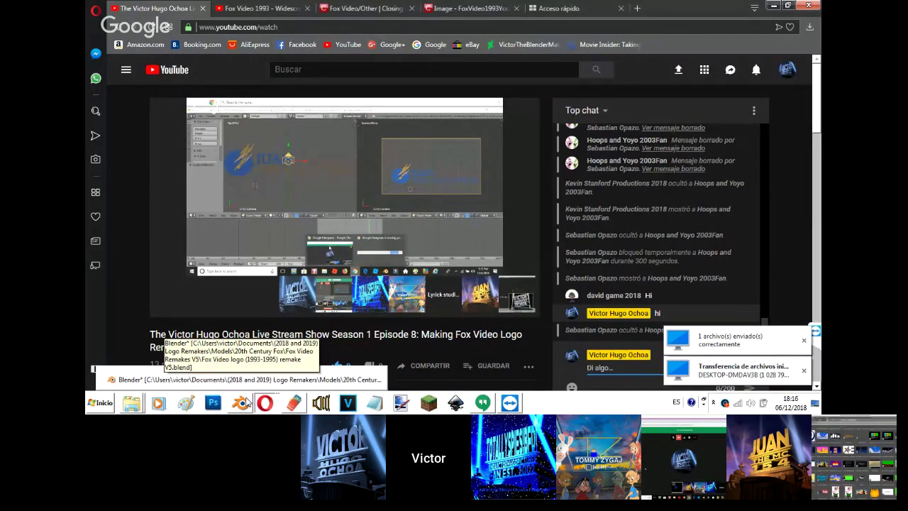
{"action": "left_click", "coordinate": [242, 402]}
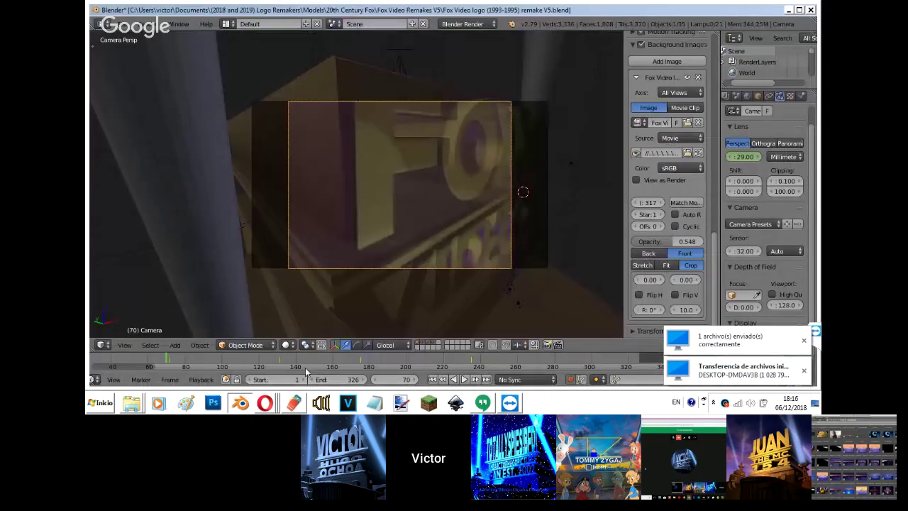
Play the animation backwards and forwards near its start and stop at frame 15.
{"action": "key", "text": "alt+shift+a"}
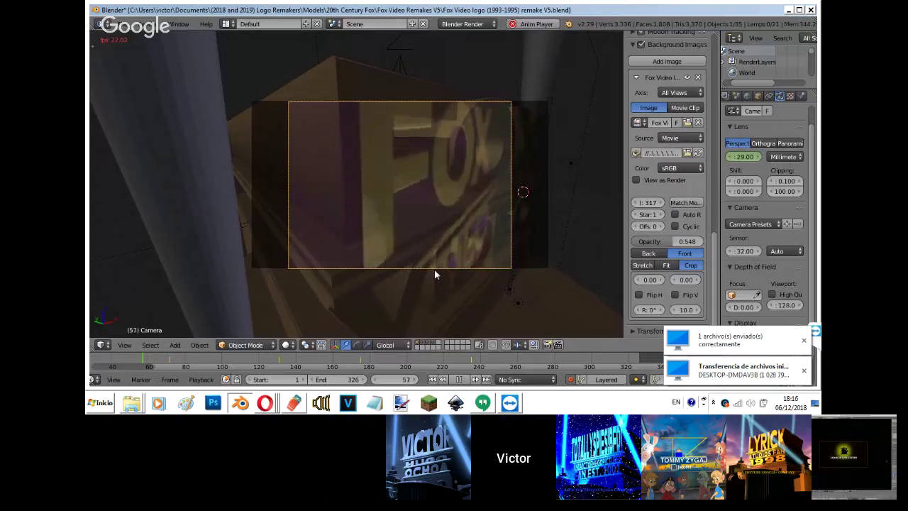
{"action": "key", "text": "alt+a"}
{"action": "scroll", "coordinate": [332, 365], "scroll_direction": "up", "scroll_amount": 1}
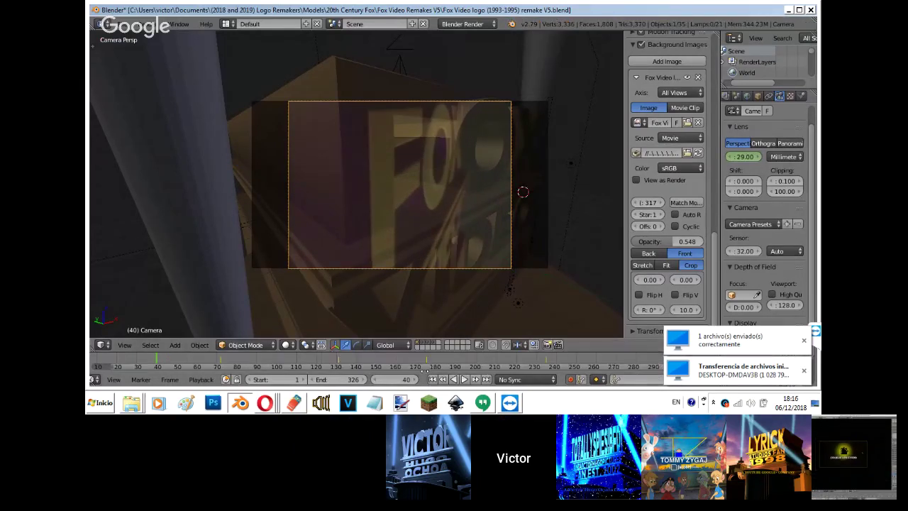
{"action": "middle_click_drag", "start_coordinate": [332, 368], "coordinate": [562, 368]}
{"action": "key", "text": "alt+shift+a"}
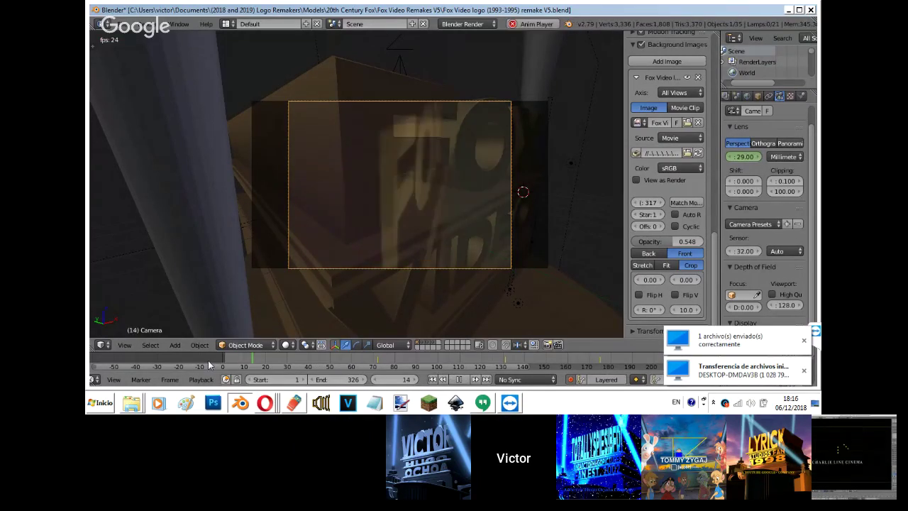
{"action": "key", "text": "alt+a"}
{"action": "scroll", "coordinate": [210, 365], "scroll_direction": "down", "scroll_amount": 1, "text": "alt"}
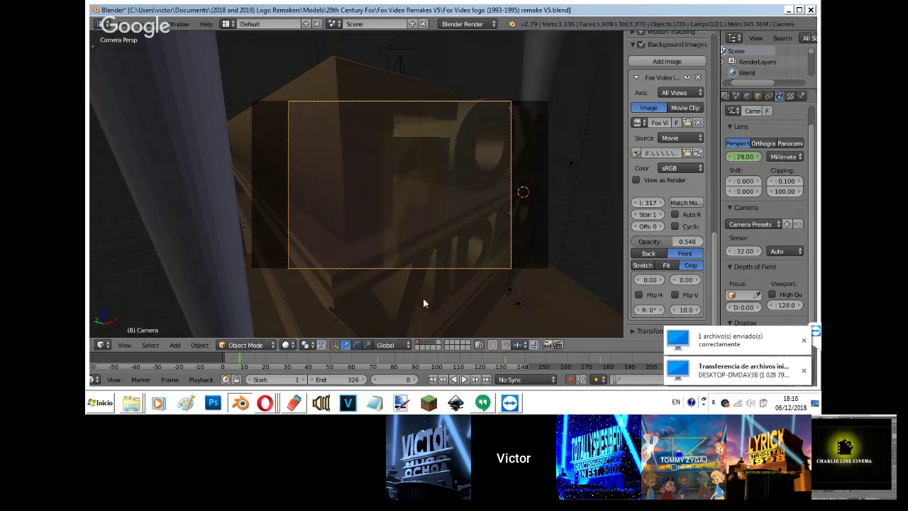
{"action": "key", "text": "alt+a"}
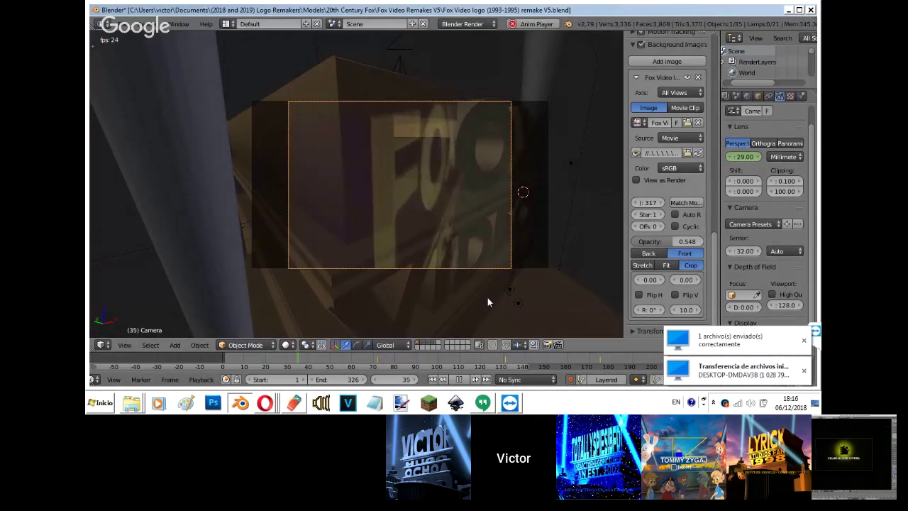
{"action": "key", "text": "Escape"}
Move the camera and the target empty at frame 15 to turn the view toward the logo's side.
{"action": "key", "text": "g"}
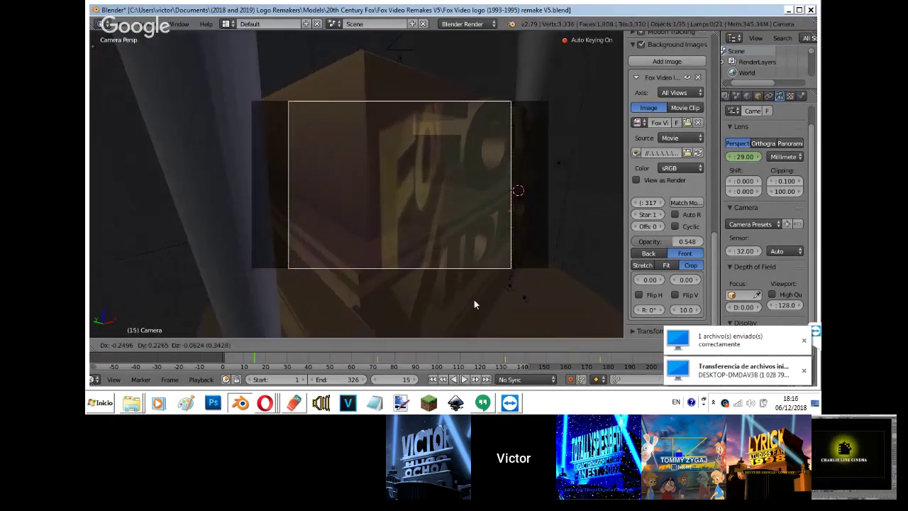
{"action": "left_click", "coordinate": [440, 212]}
{"action": "right_click", "coordinate": [399, 57]}
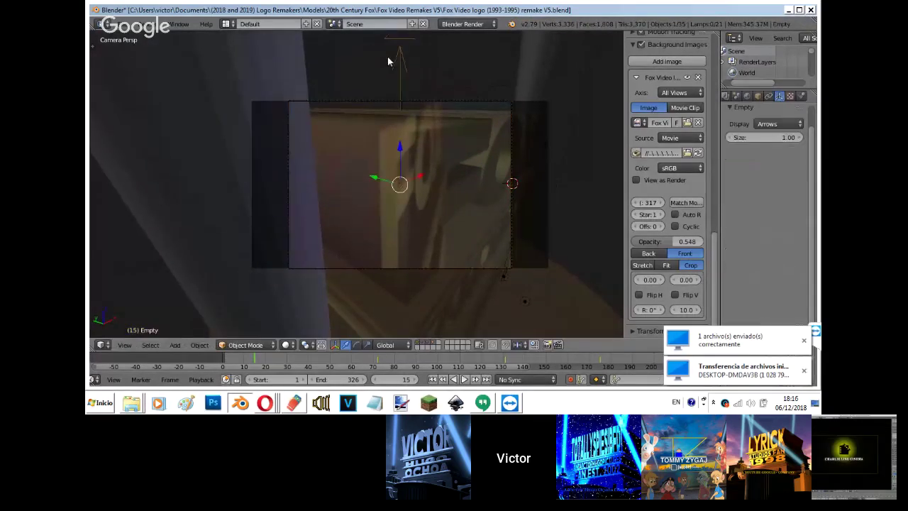
{"action": "key", "text": "g"}
{"action": "left_click", "coordinate": [425, 65]}
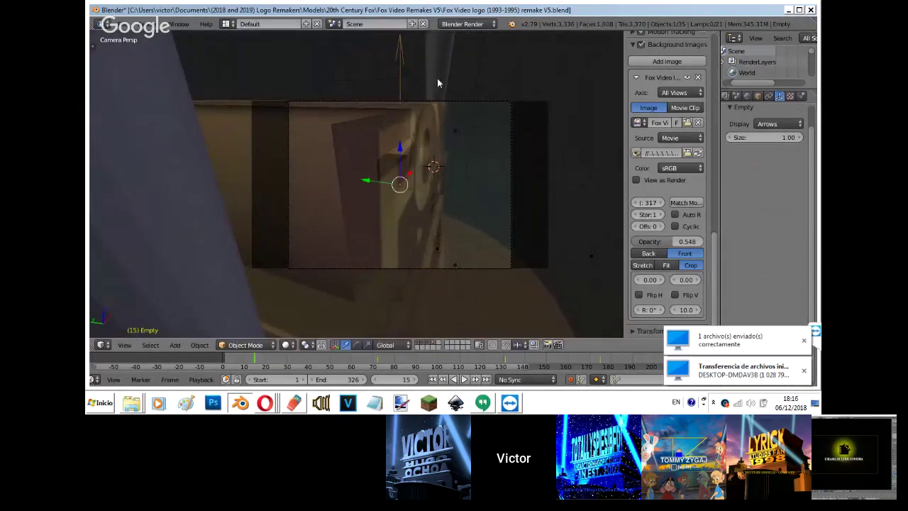
Nudge the camera and the target empty at frame 15 to bring the logo's edge closer to the reference.
{"action": "right_click", "coordinate": [438, 99]}
{"action": "right_click", "coordinate": [421, 100]}
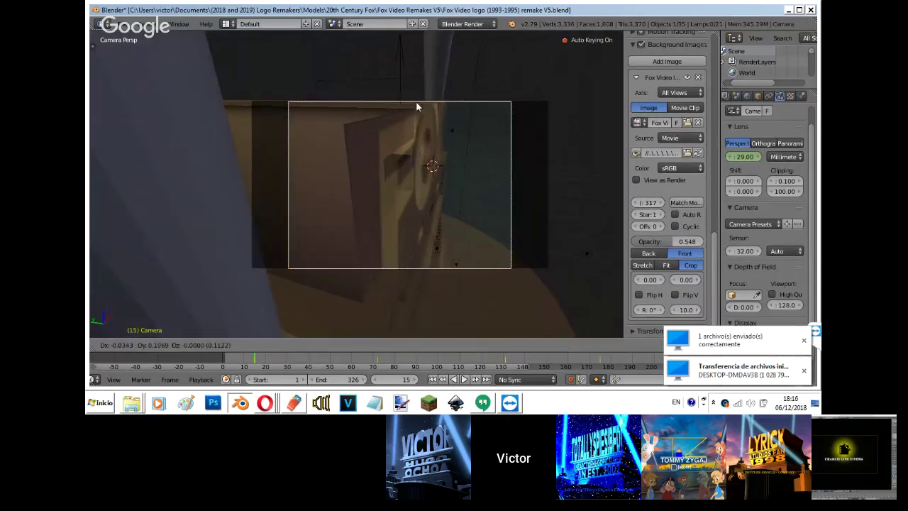
{"action": "right_click", "coordinate": [399, 60]}
{"action": "key", "text": "g"}
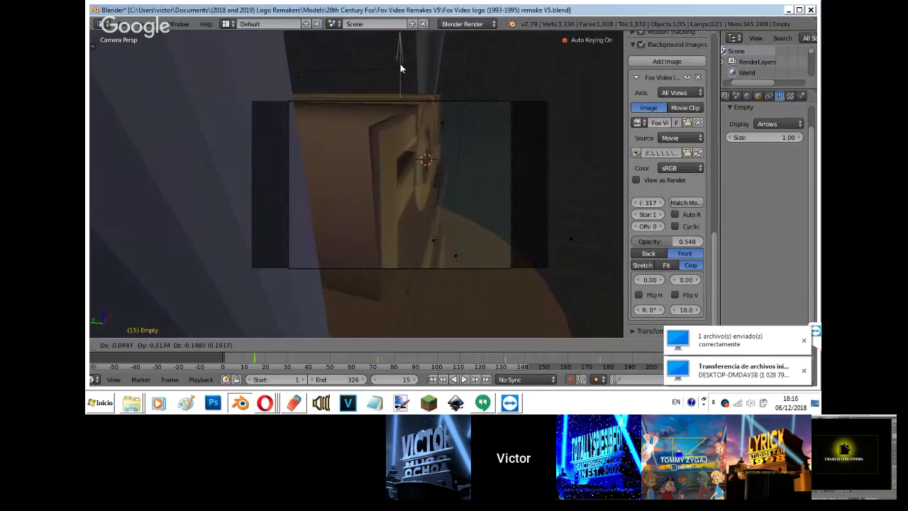
{"action": "left_click", "coordinate": [400, 64]}
Set the camera's focal length to 26.09 mm at frame 15 and shift the camera along the global Y axis.
{"action": "right_click", "coordinate": [443, 101]}
{"action": "right_click", "coordinate": [445, 98]}
{"action": "left_click_drag", "start_coordinate": [751, 156], "coordinate": [588, 219]}
{"action": "key", "text": "g"}
{"action": "key", "text": "y"}
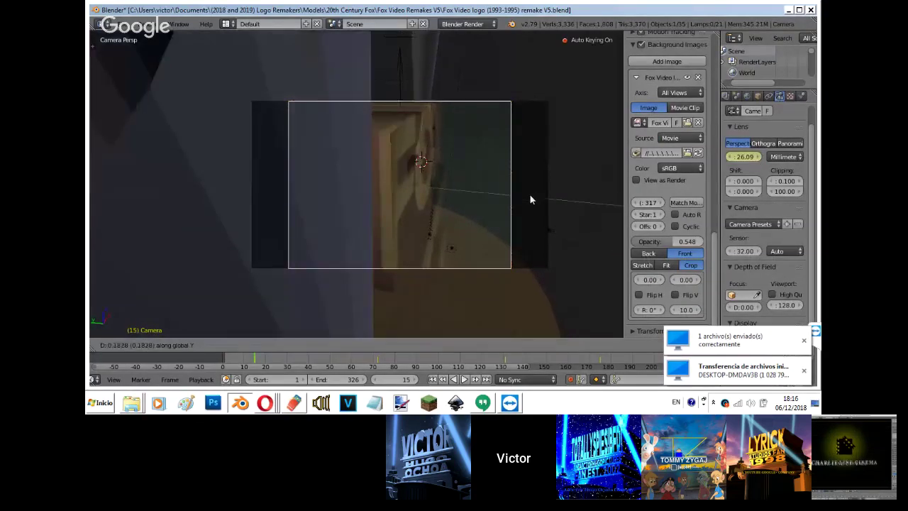
{"action": "left_click", "coordinate": [534, 196]}
Move the camera freely at frame 15 to align the letter faces with the reference.
{"action": "key", "text": "g"}
{"action": "left_click", "coordinate": [535, 196]}
{"action": "key", "text": "g"}
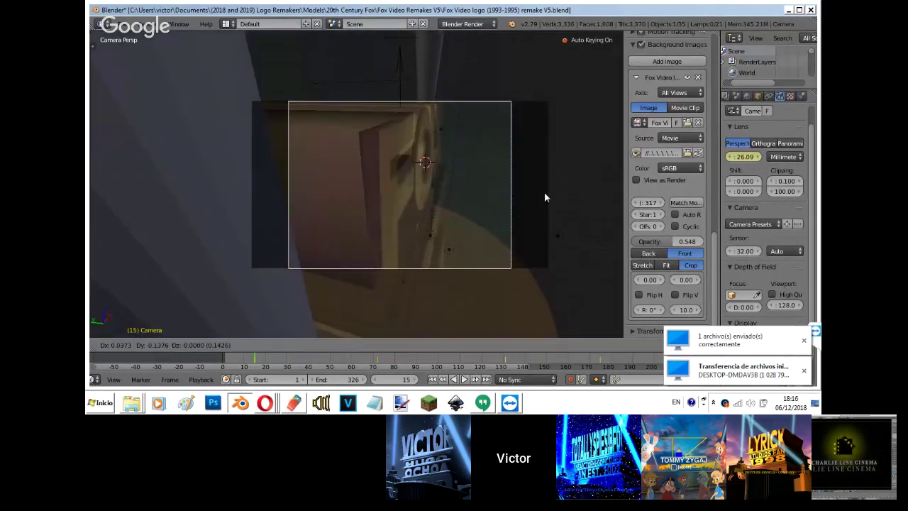
{"action": "left_click", "coordinate": [446, 117]}
{"action": "key", "text": "g"}
{"action": "left_click", "coordinate": [423, 95]}
Reposition the target empty and fine-tune the camera's position at frame 15 against the reference's side view.
{"action": "right_click", "coordinate": [413, 77]}
{"action": "key", "text": "g"}
{"action": "left_click", "coordinate": [405, 74]}
{"action": "right_click", "coordinate": [468, 104]}
{"action": "right_click", "coordinate": [471, 100]}
{"action": "key", "text": "g"}
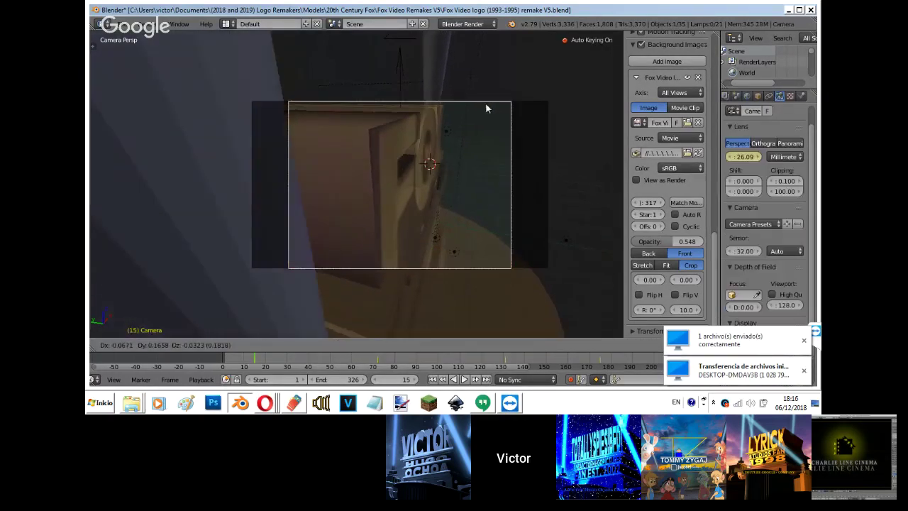
{"action": "left_click", "coordinate": [482, 101]}
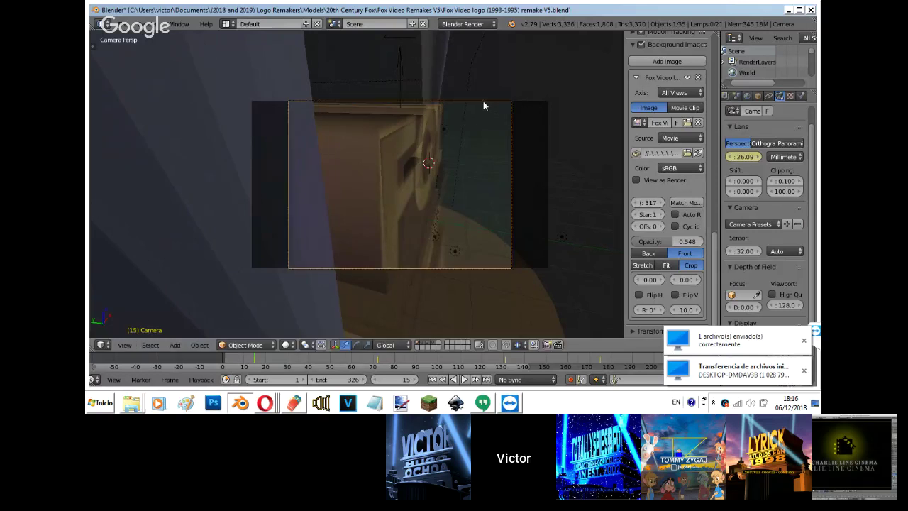
Set the background reference's opacity to 0.675 and play the animation with the reference hidden and shown.
{"action": "mouse_move", "coordinate": [677, 241]}
{"action": "left_mouse_down"}
{"action": "mouse_move", "coordinate": [702, 241]}
{"action": "mouse_move", "coordinate": [683, 241]}
{"action": "left_mouse_up"}
{"action": "key", "text": "alt+a"}
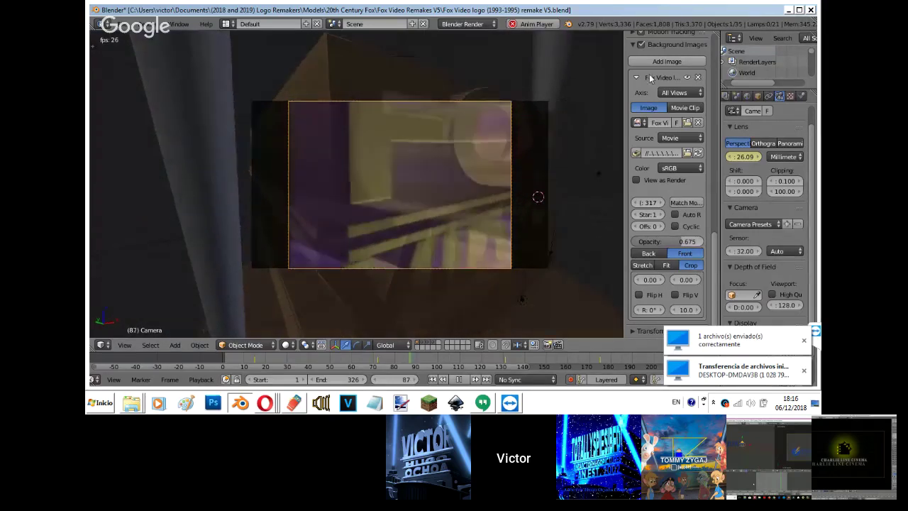
{"action": "left_click", "coordinate": [641, 44]}
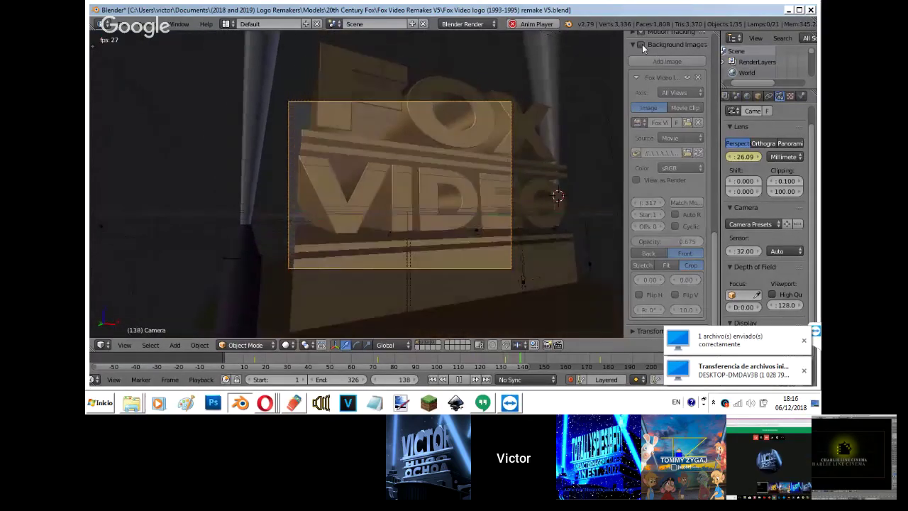
{"action": "left_click", "coordinate": [641, 44]}
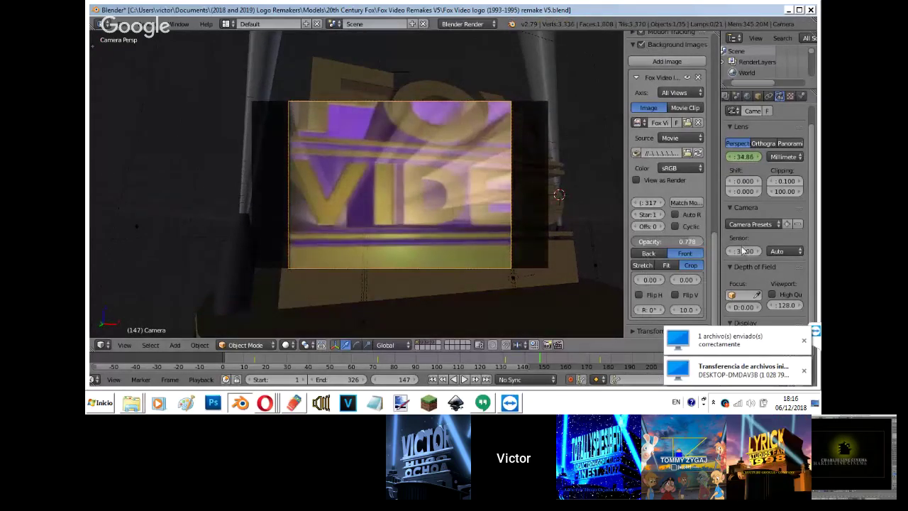
Raise the background reference's opacity to 1.000 and play the animation on to frame 173.
{"action": "left_click_drag", "start_coordinate": [674, 241], "coordinate": [706, 241]}
{"action": "key", "text": "alt+a"}
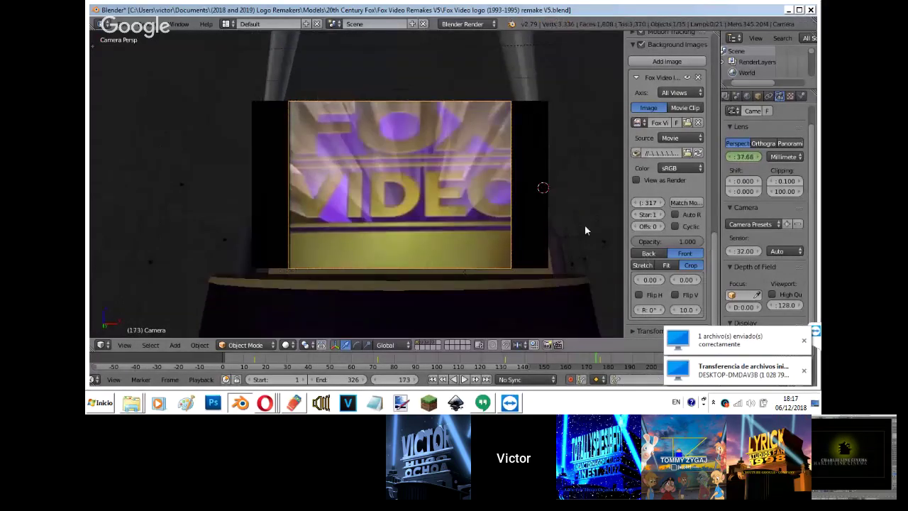
Delete the camera's focal length keyframe at frame 131 and go to the keyframe at frame 175.
{"action": "key", "text": "Down"}
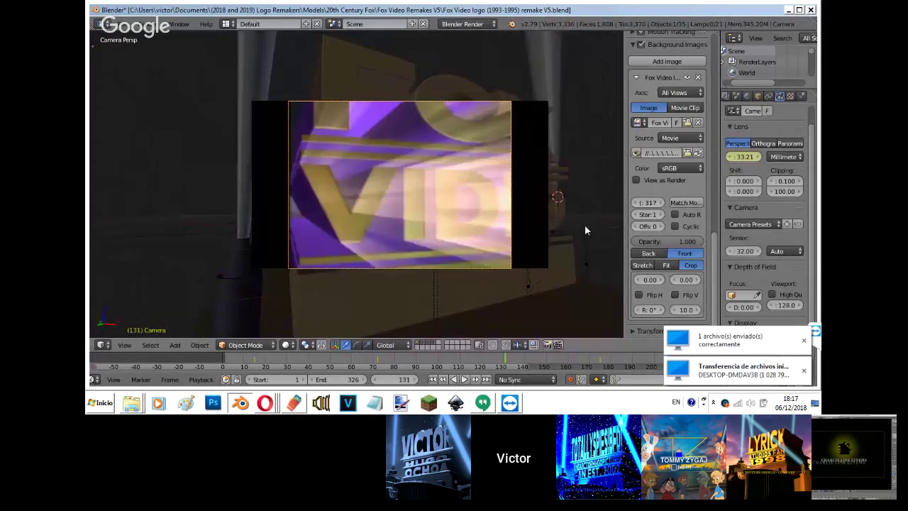
{"action": "right_click", "coordinate": [738, 157]}
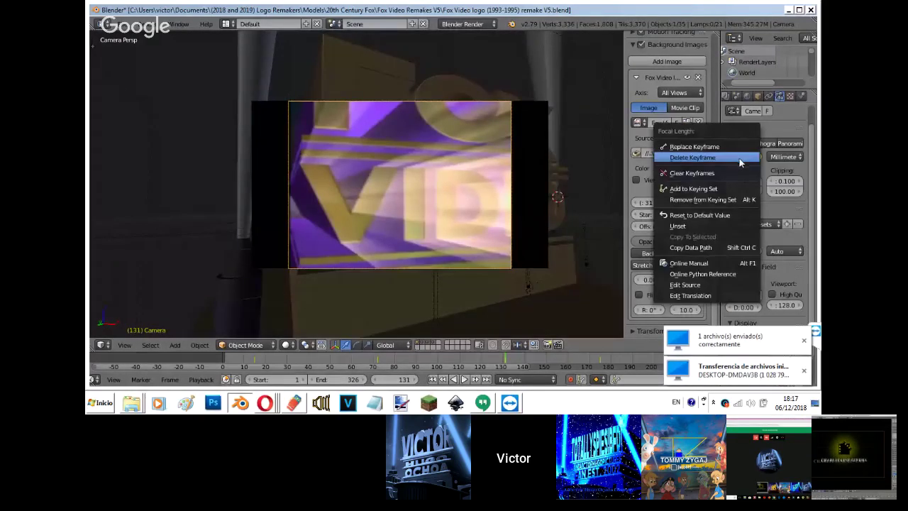
{"action": "key", "text": "Up"}
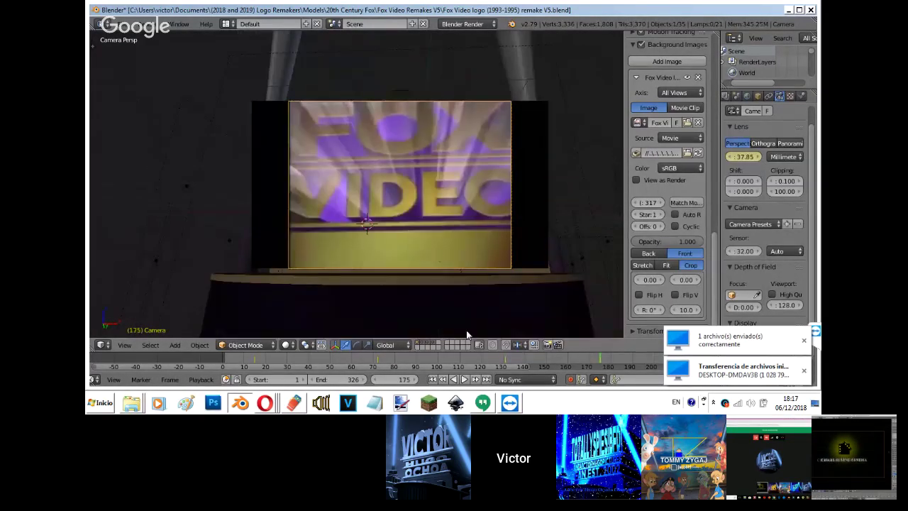
Lower the background reference's opacity to 0.357 and reposition the camera at frame 175, along global Y and freely, to match it.
{"action": "left_click_drag", "start_coordinate": [636, 241], "coordinate": [590, 241]}
{"action": "key", "text": "g"}
{"action": "key", "text": "y"}
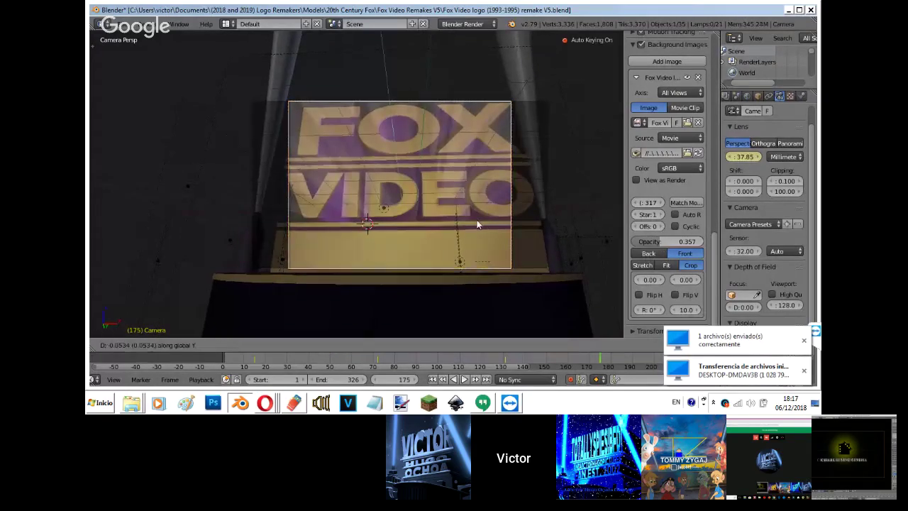
{"action": "left_click", "coordinate": [374, 216]}
{"action": "key", "text": "g"}
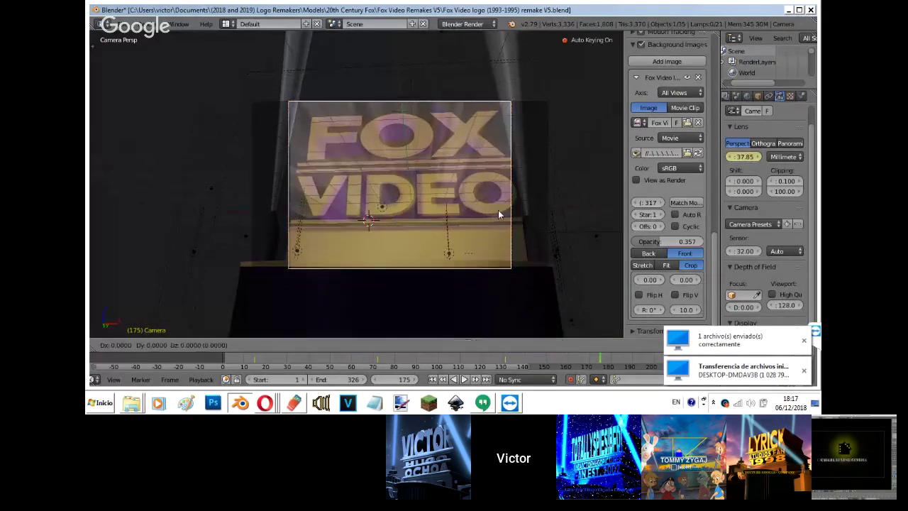
{"action": "left_click", "coordinate": [475, 215]}
Play the animation backwards, hide the background reference during playback, and stop at frame 237.
{"action": "key", "text": "shift+alt+a"}
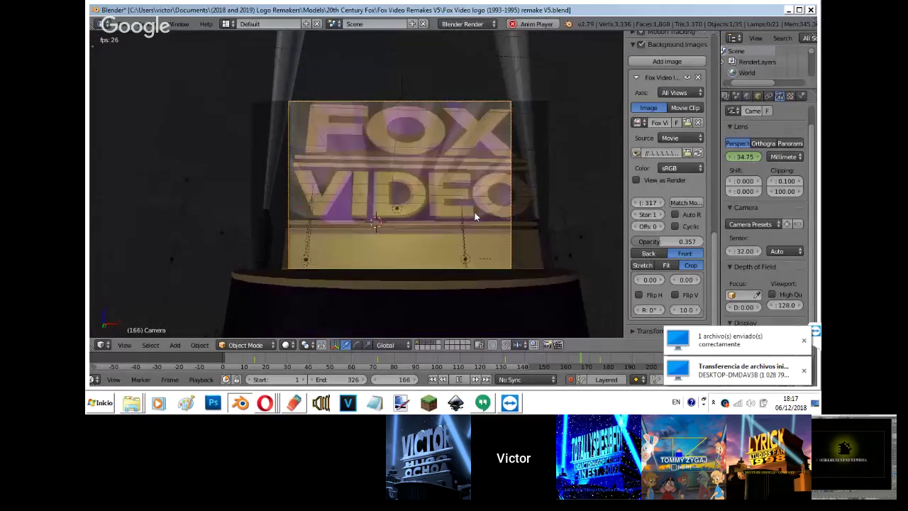
{"action": "left_click", "coordinate": [641, 45]}
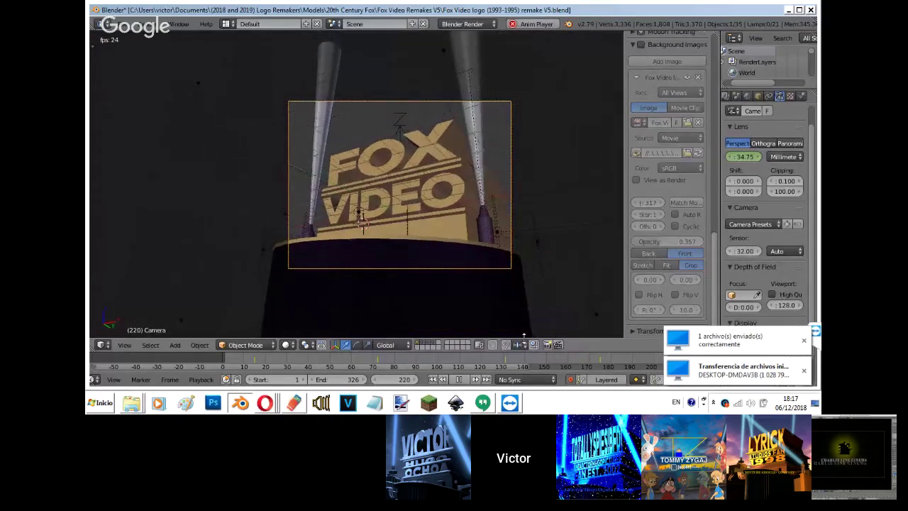
{"action": "key", "text": "alt+a"}
Preview frame 237 in rendered shading, return to the normal view, and save the file.
{"action": "key", "text": "shift+z"}
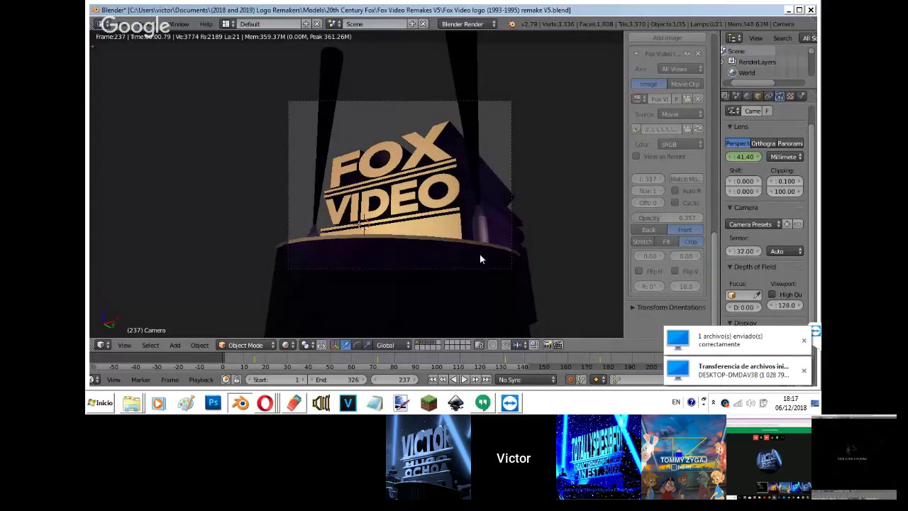
{"action": "key", "text": "shift+z"}
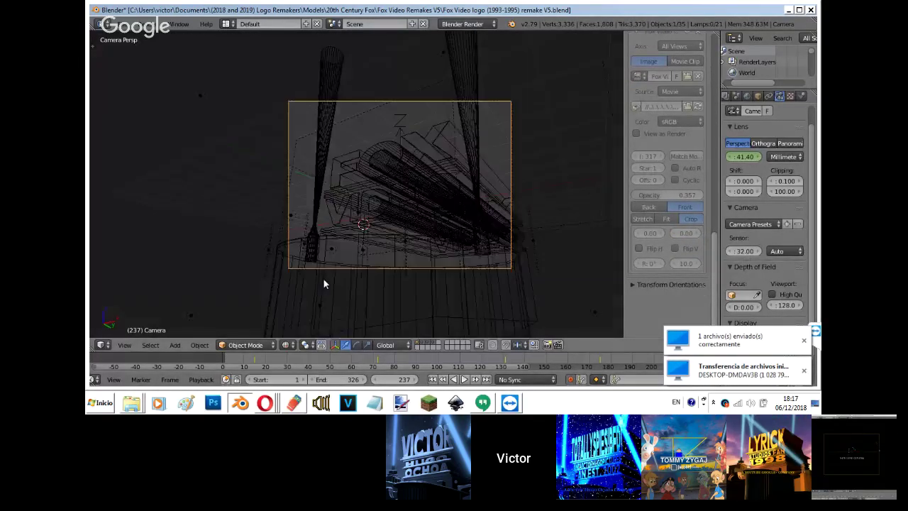
{"action": "key", "text": "ctrl+s"}
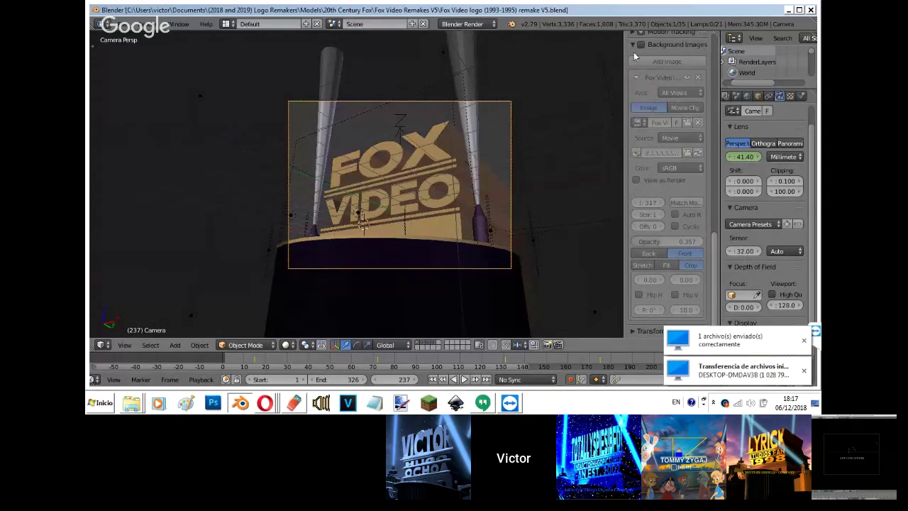
{"action": "left_click", "coordinate": [640, 45]}
{"action": "left_click", "coordinate": [641, 45]}
Check the livestream's Hangouts call window in Opera and the group conversation in the Hangouts app.
{"action": "mouse_move", "coordinate": [264, 402]}
{"action": "left_click", "coordinate": [262, 351]}
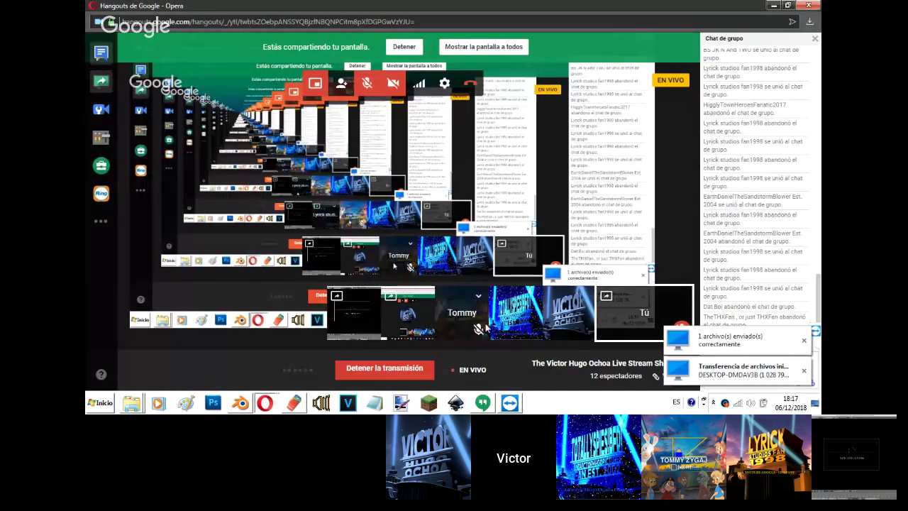
{"action": "left_click", "coordinate": [484, 403]}
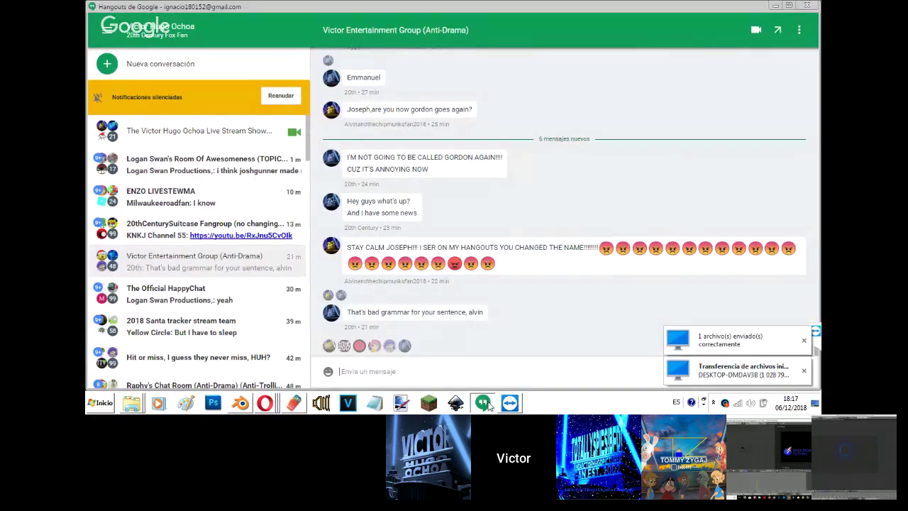
{"action": "mouse_move", "coordinate": [264, 402]}
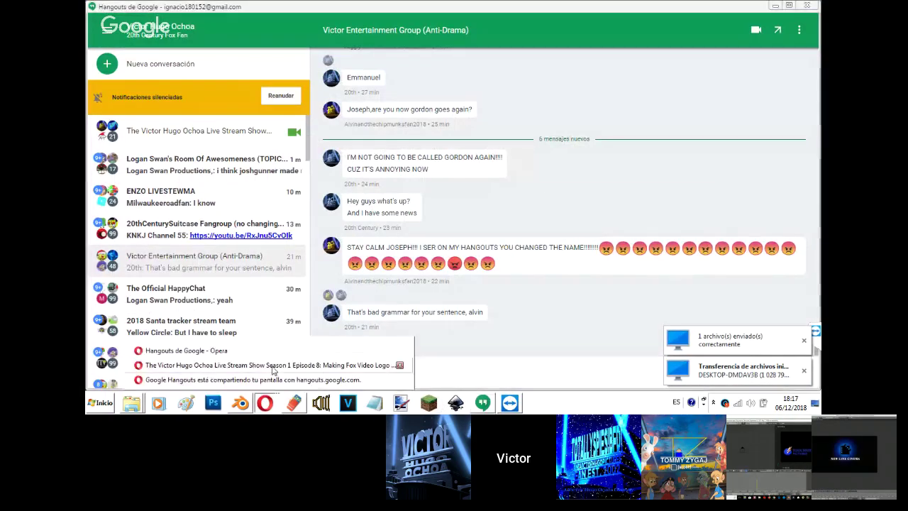
{"action": "left_click", "coordinate": [273, 349]}
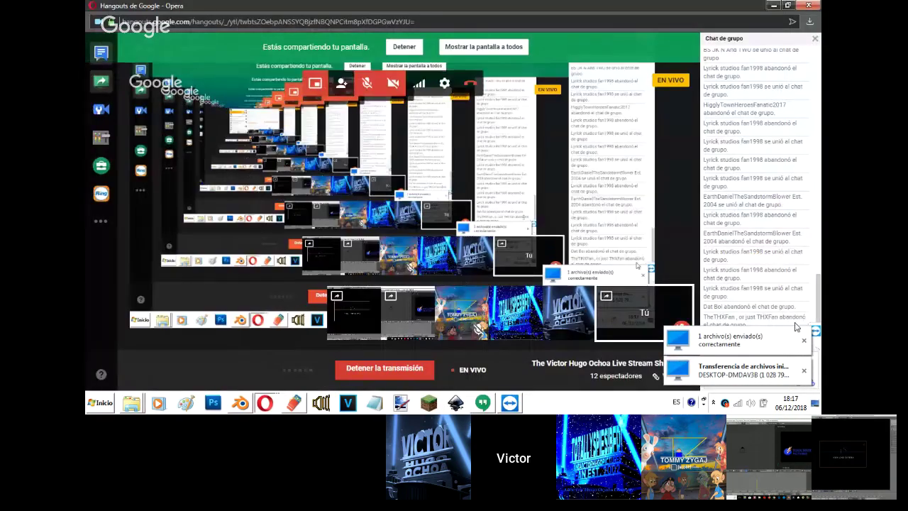
Switch to the livestream's YouTube page in Opera and unhide the viewer whose chat messages were deleted.
{"action": "mouse_move", "coordinate": [264, 403]}
{"action": "left_click", "coordinate": [255, 364]}
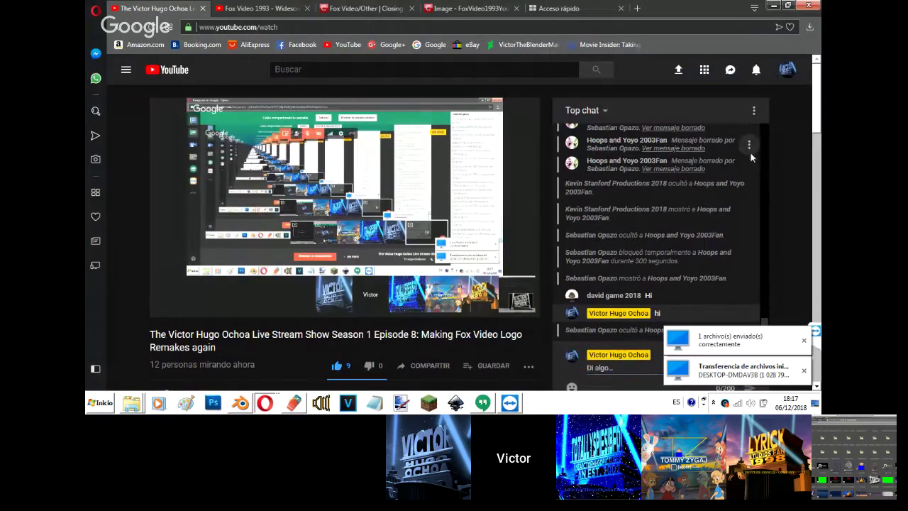
{"action": "left_click", "coordinate": [750, 151]}
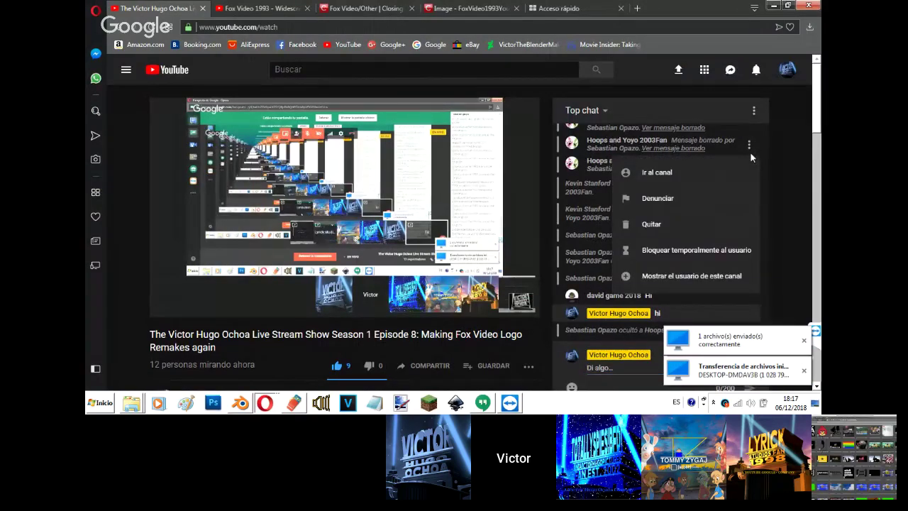
{"action": "left_click", "coordinate": [685, 282]}
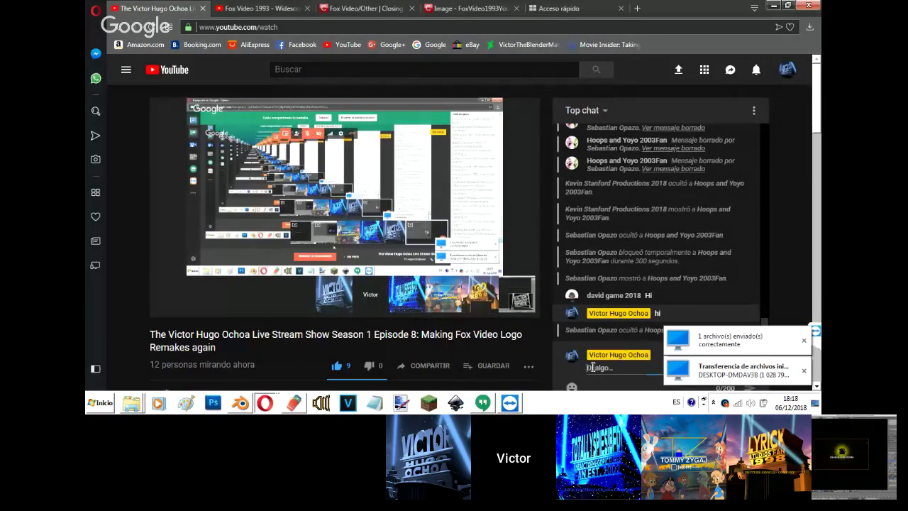
Switch back to Blender and play the animation from the beginning, stopping at frame 29.
{"action": "left_click", "coordinate": [239, 403]}
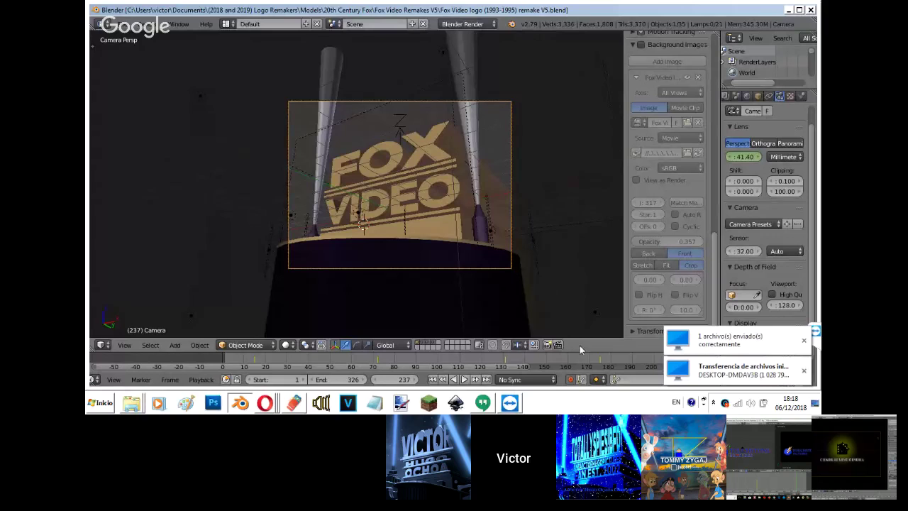
{"action": "left_click_drag", "start_coordinate": [580, 360], "coordinate": [221, 369]}
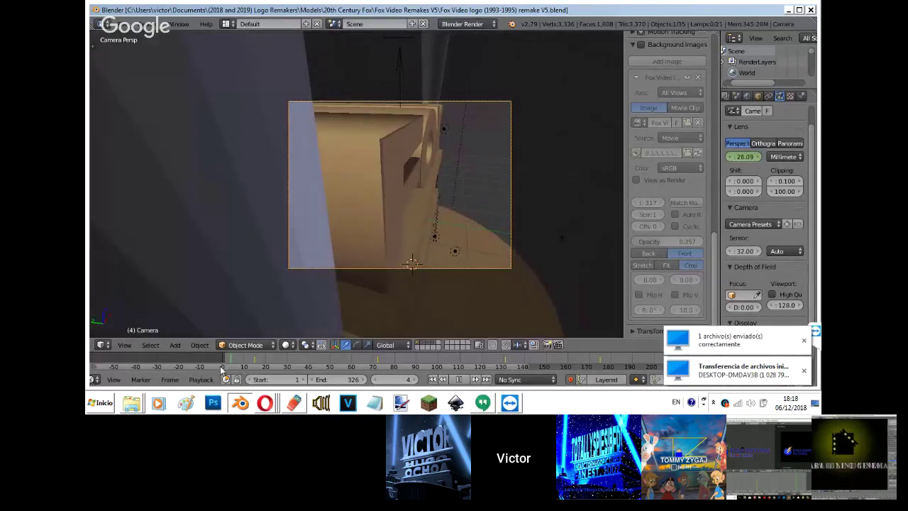
{"action": "key", "text": "alt+a"}
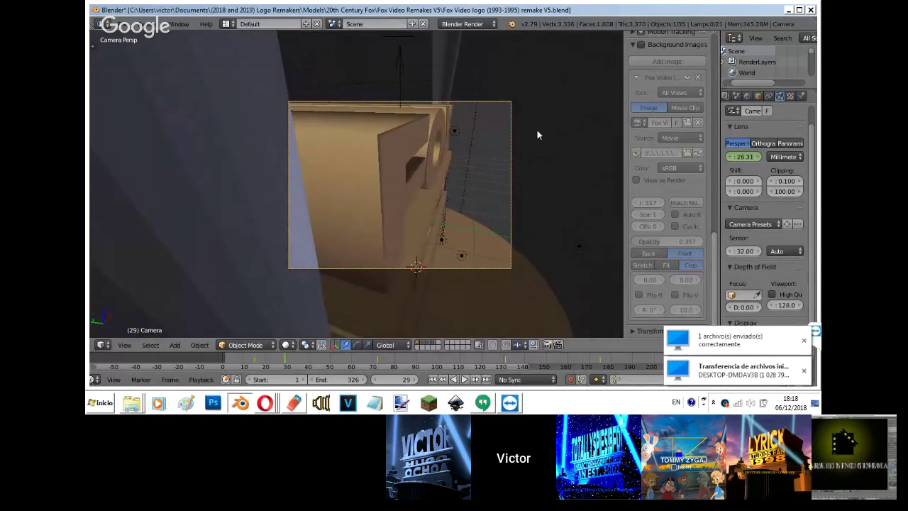
Reposition the camera at the frame 15 keyframe and undo the last change.
{"action": "key", "text": "Down"}
{"action": "key", "text": "g"}
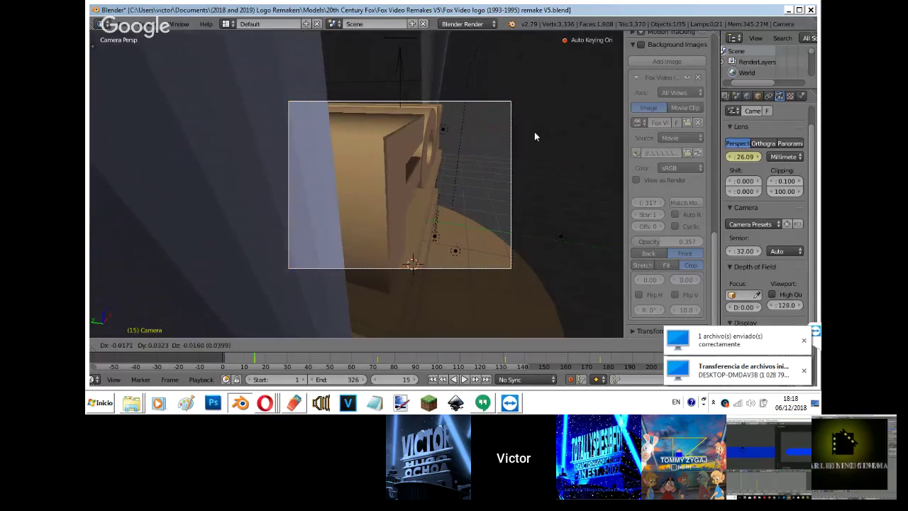
{"action": "left_click", "coordinate": [535, 133]}
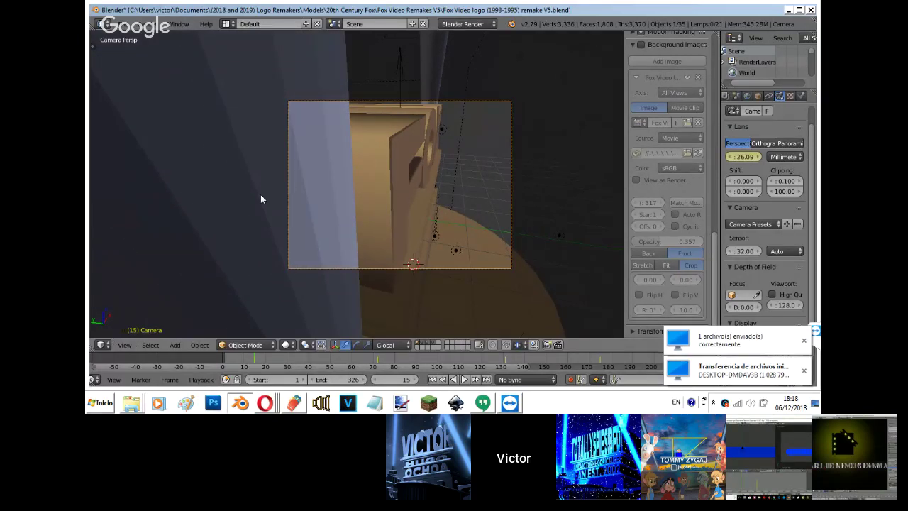
{"action": "key", "text": "ctrl+z"}
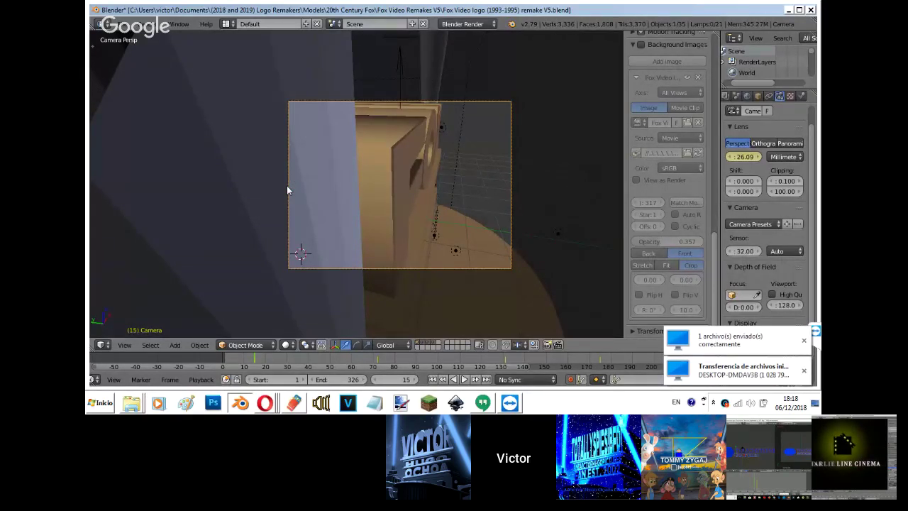
In the Dope Sheet, move all camera and empty keyframes at frame 15 to frame 1, and return to the 3D View.
{"action": "left_click", "coordinate": [102, 345]}
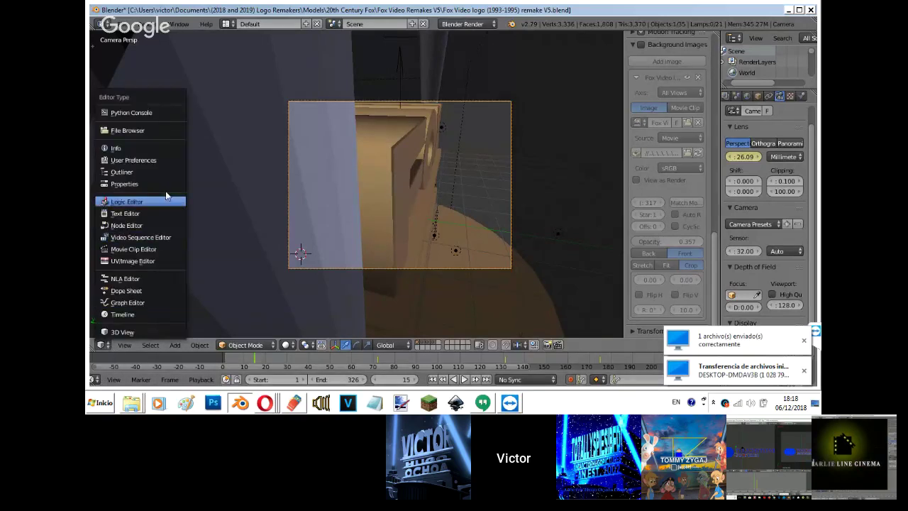
{"action": "left_click", "coordinate": [133, 292]}
{"action": "left_click", "coordinate": [227, 174]}
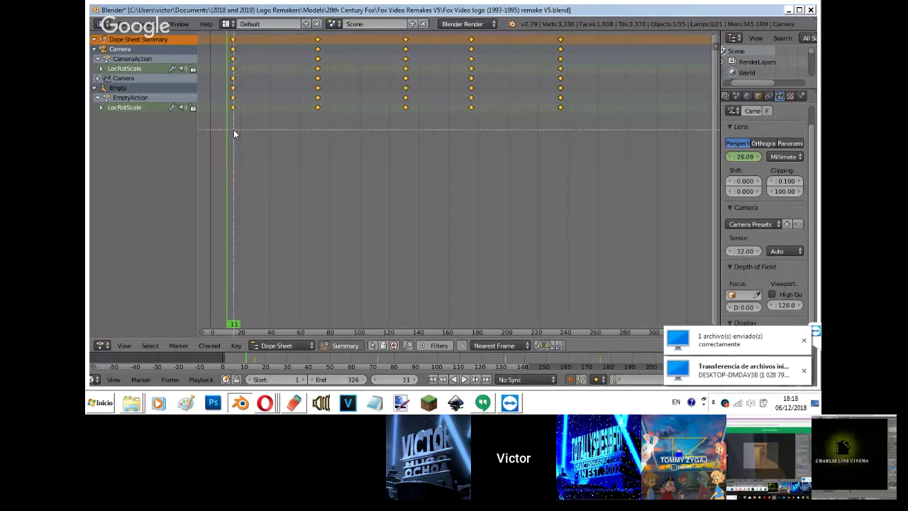
{"action": "key", "text": "Up"}
{"action": "key", "text": "b"}
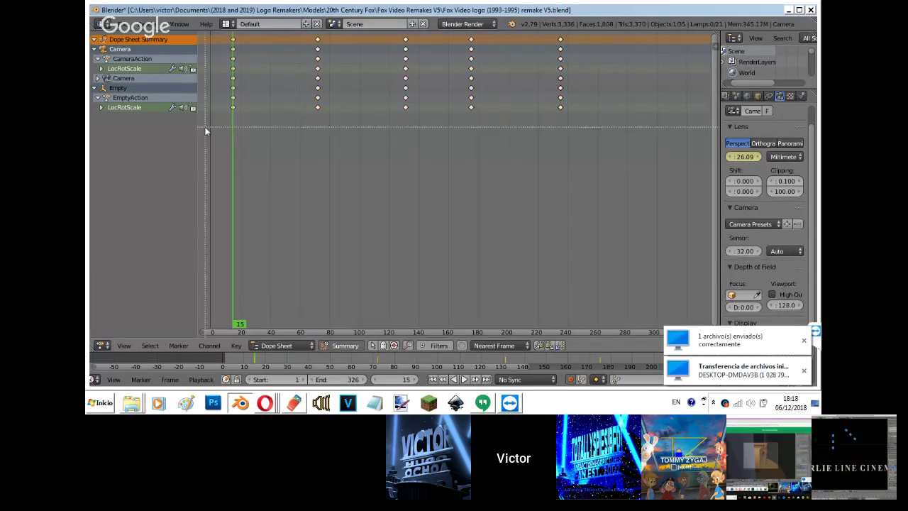
{"action": "left_click_drag", "start_coordinate": [203, 137], "coordinate": [276, 36]}
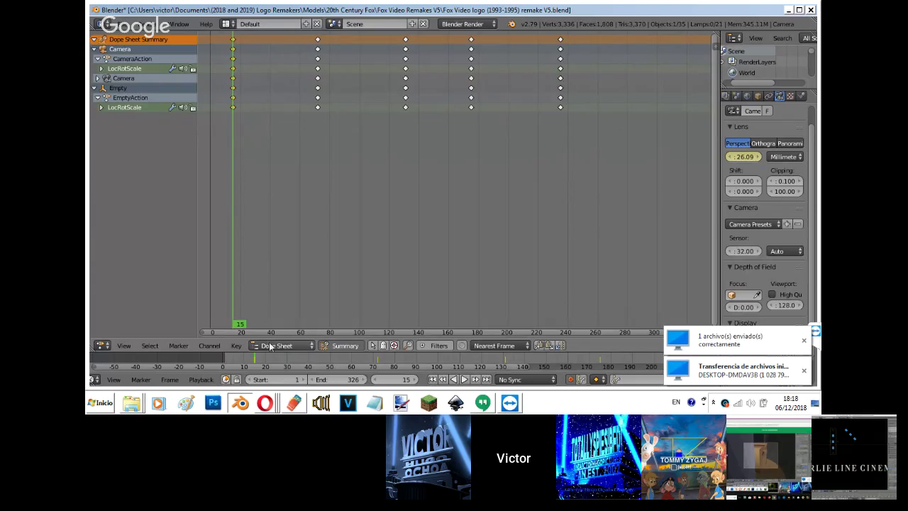
{"action": "key", "text": "g"}
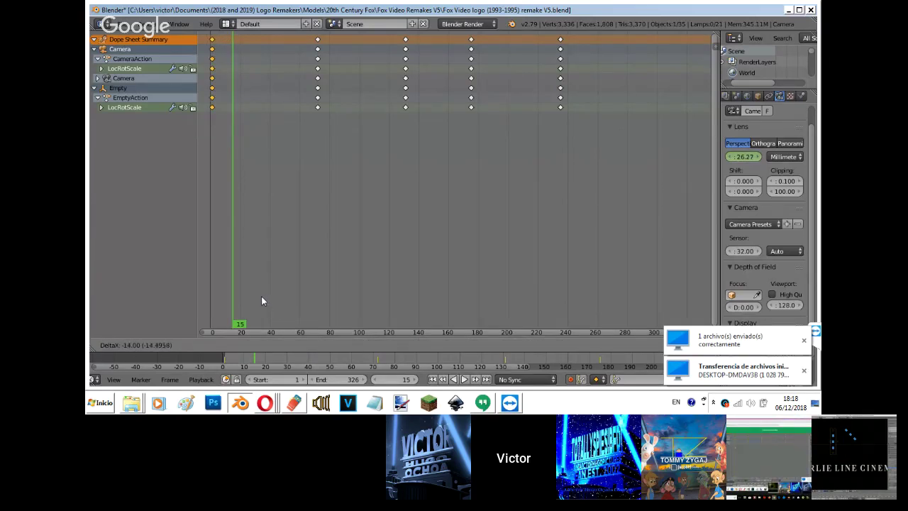
{"action": "left_click", "coordinate": [261, 296]}
{"action": "left_click", "coordinate": [103, 345]}
{"action": "left_click", "coordinate": [117, 332]}
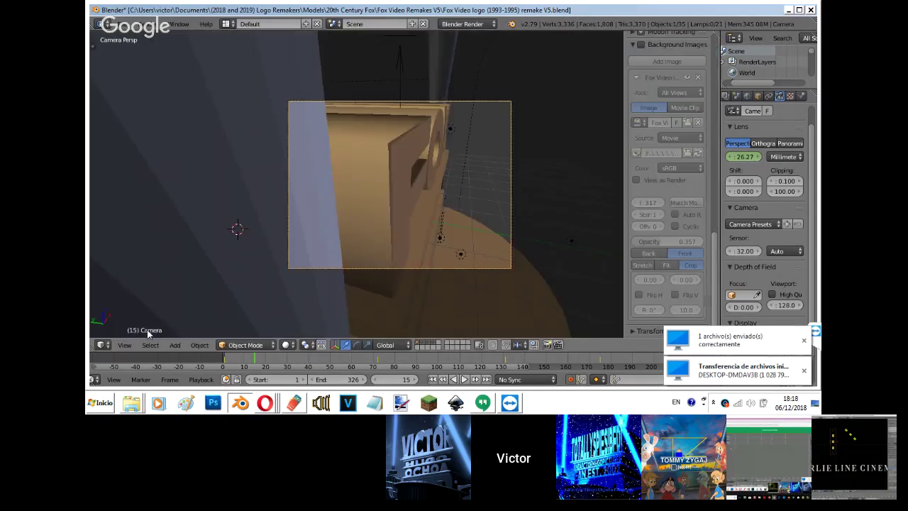
Play the retimed animation with the background reference shown, stopping at frame 163.
{"action": "key", "text": "alt+a"}
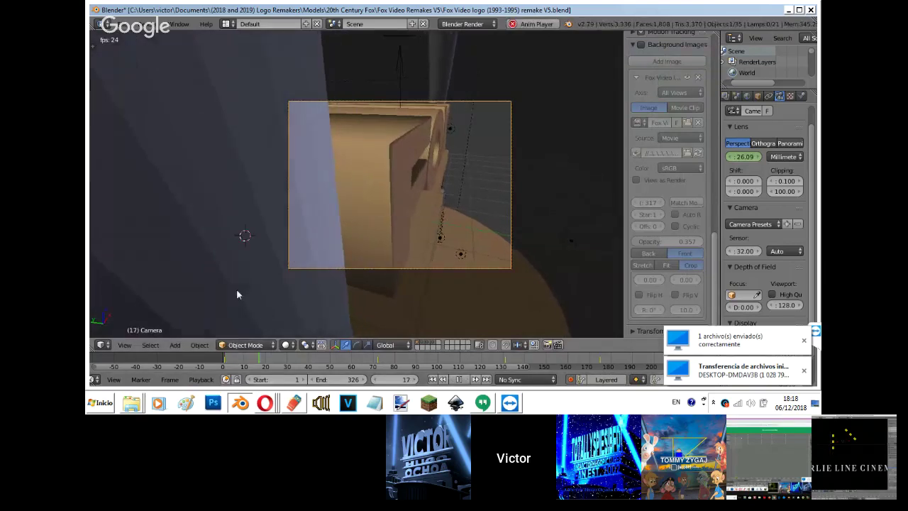
{"action": "left_click", "coordinate": [641, 44]}
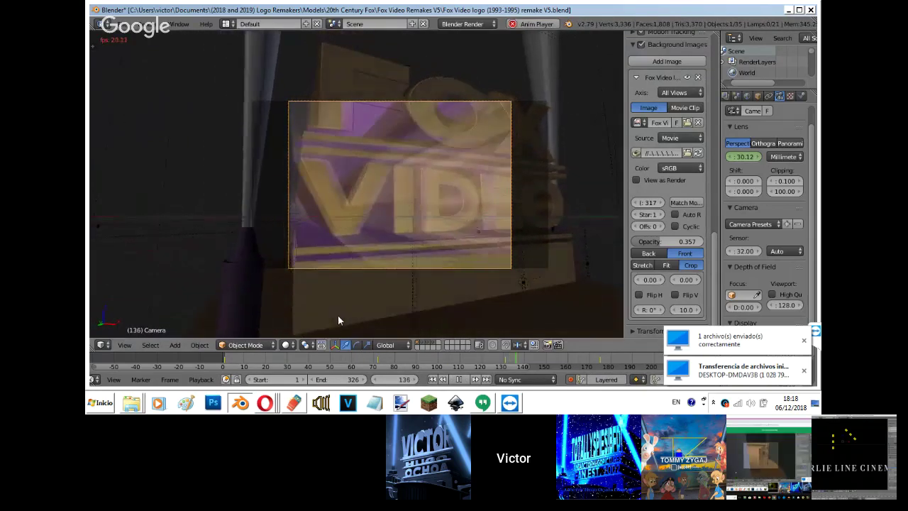
{"action": "key", "text": "alt+a"}
{"action": "left_click", "coordinate": [102, 345]}
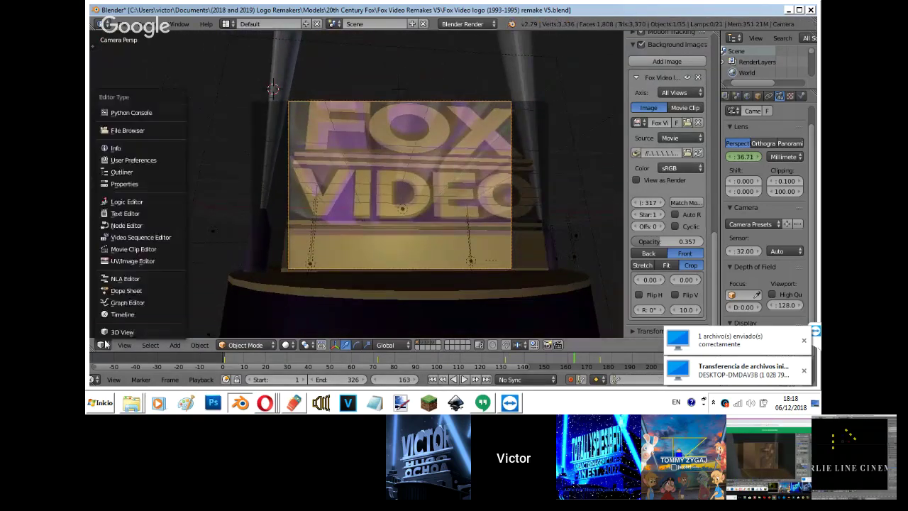
Hide the background reference and save the file.
{"action": "left_click", "coordinate": [640, 45]}
{"action": "key", "text": "ctrl+s"}
{"action": "left_click", "coordinate": [350, 153]}
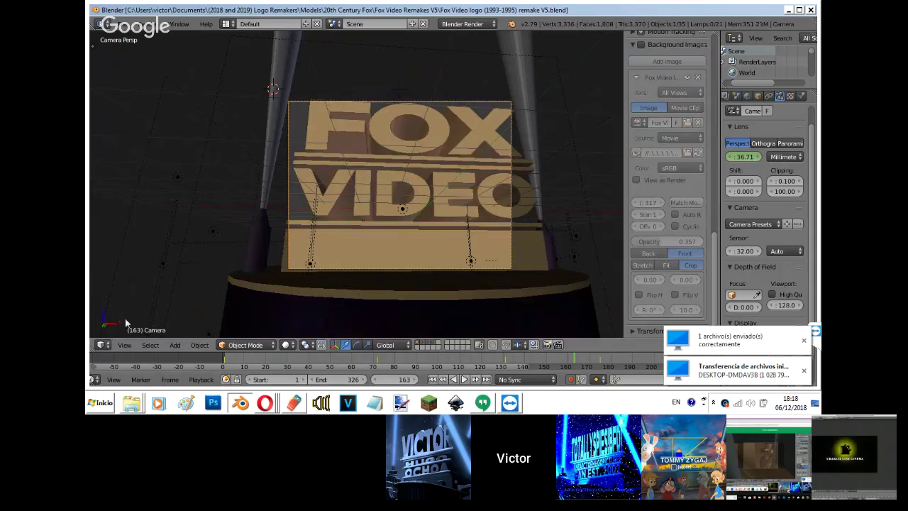
Replace the 3D View with the Video Sequence Editor and return the playhead to frame 0.
{"action": "left_click", "coordinate": [101, 345]}
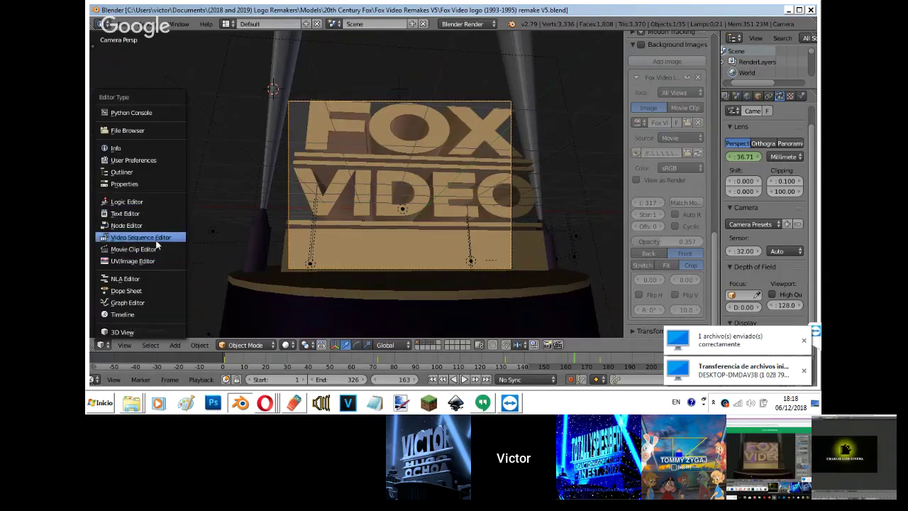
{"action": "left_click", "coordinate": [157, 245]}
{"action": "left_click", "coordinate": [125, 248]}
{"action": "key", "text": "Home"}
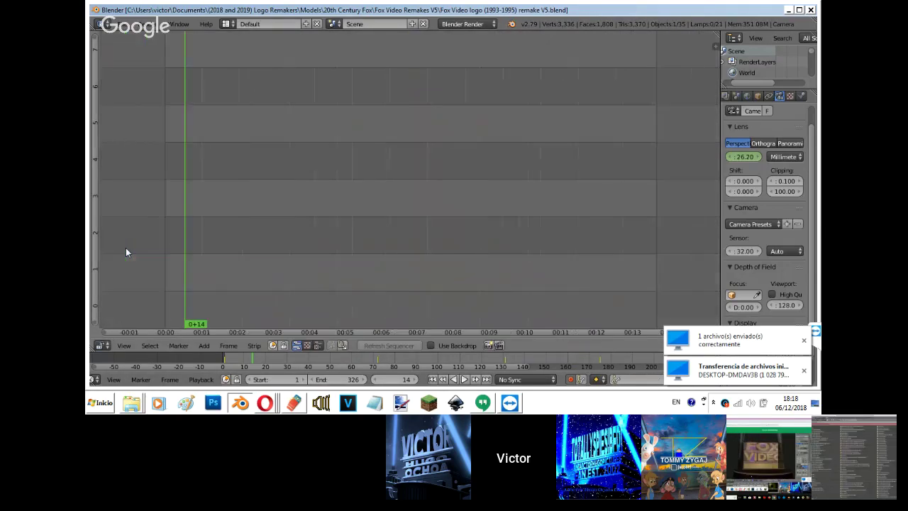
{"action": "key", "text": "alt+a"}
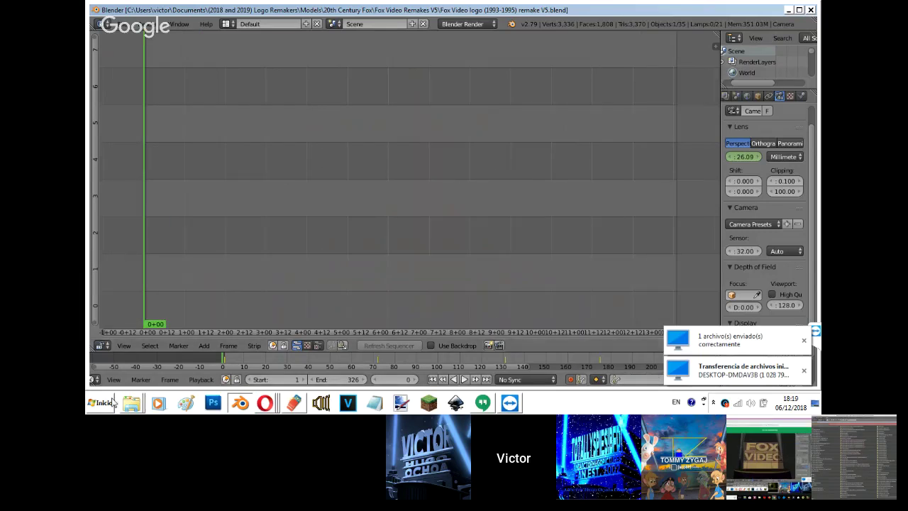
Search the computer for "Fox Video" and show all the results in the file explorer.
{"action": "left_click", "coordinate": [102, 403]}
{"action": "type", "text": "Fox Video"}
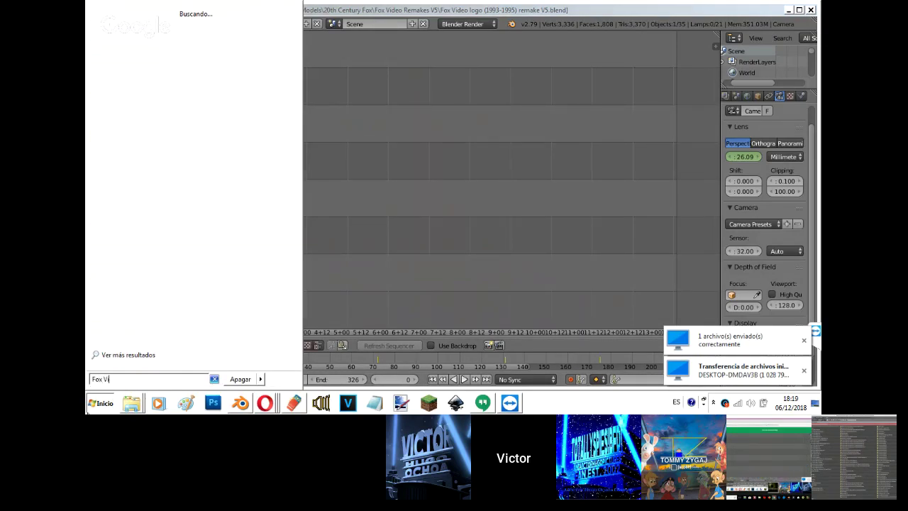
{"action": "left_click", "coordinate": [183, 358]}
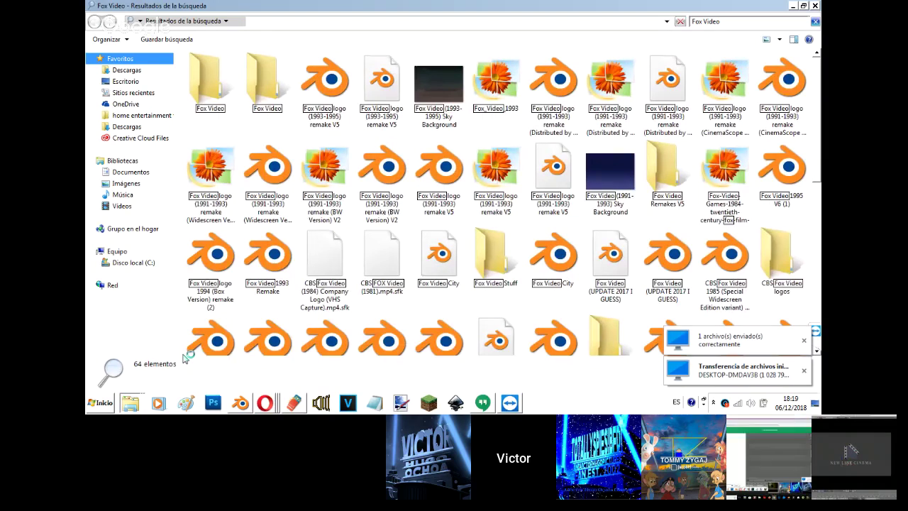
Find "Fox Video Logo 1993 (with short fanfare)" MP3 among the search results and add it to the Blender sequencer on channel 1 at frame 0.
{"action": "scroll", "coordinate": [803, 60], "scroll_direction": "down", "scroll_amount": 3}
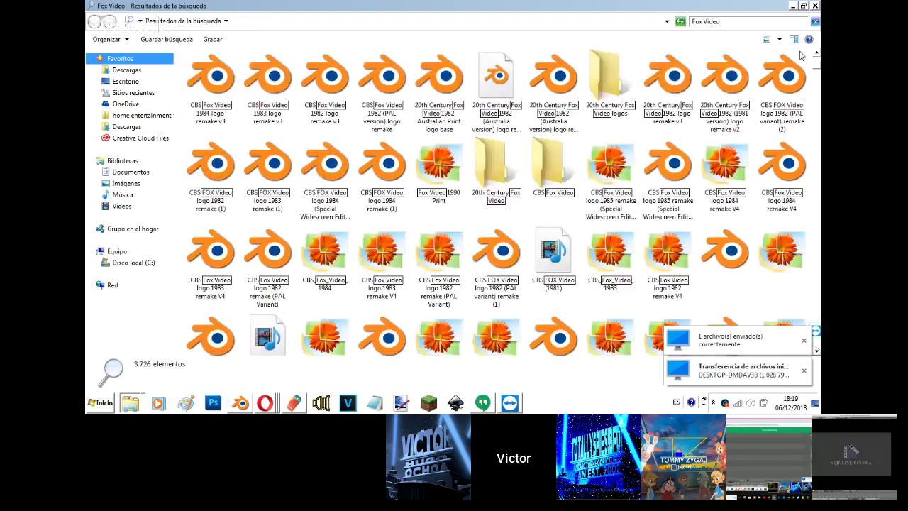
{"action": "scroll", "coordinate": [817, 63], "scroll_direction": "down", "scroll_amount": 2}
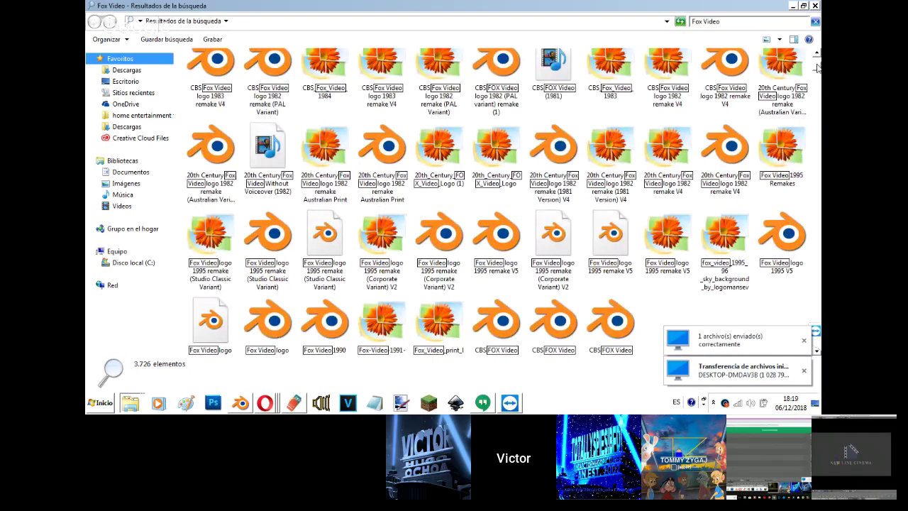
{"action": "scroll", "coordinate": [817, 68], "scroll_direction": "down", "scroll_amount": 3}
{"action": "scroll", "coordinate": [816, 69], "scroll_direction": "up", "scroll_amount": 10}
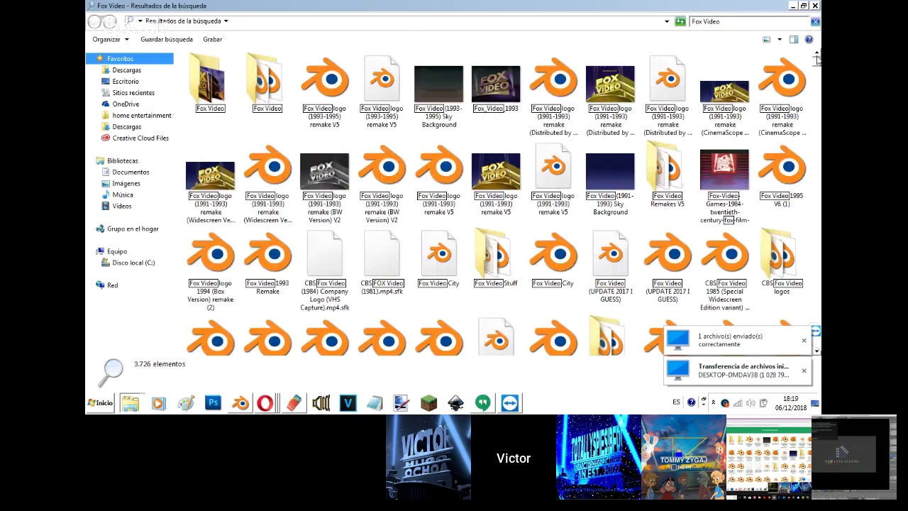
{"action": "left_click_drag", "start_coordinate": [818, 61], "coordinate": [817, 74]}
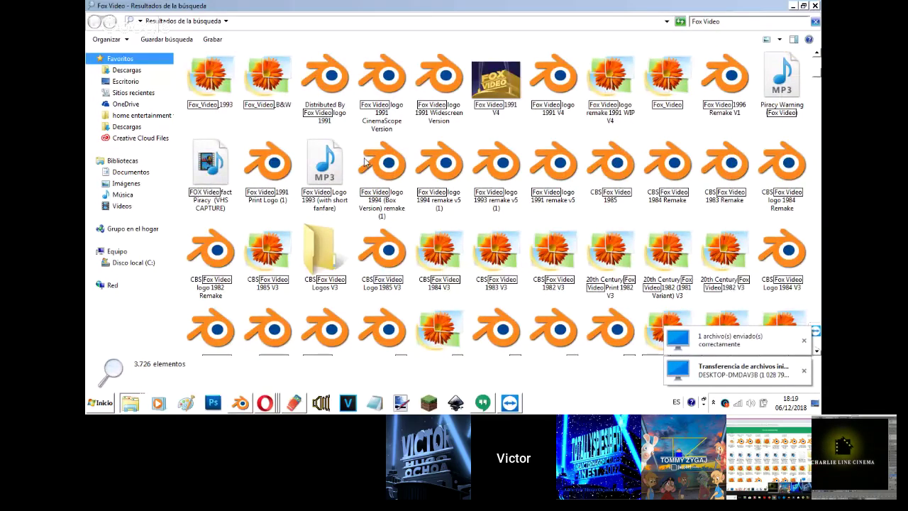
{"action": "left_click", "coordinate": [328, 174]}
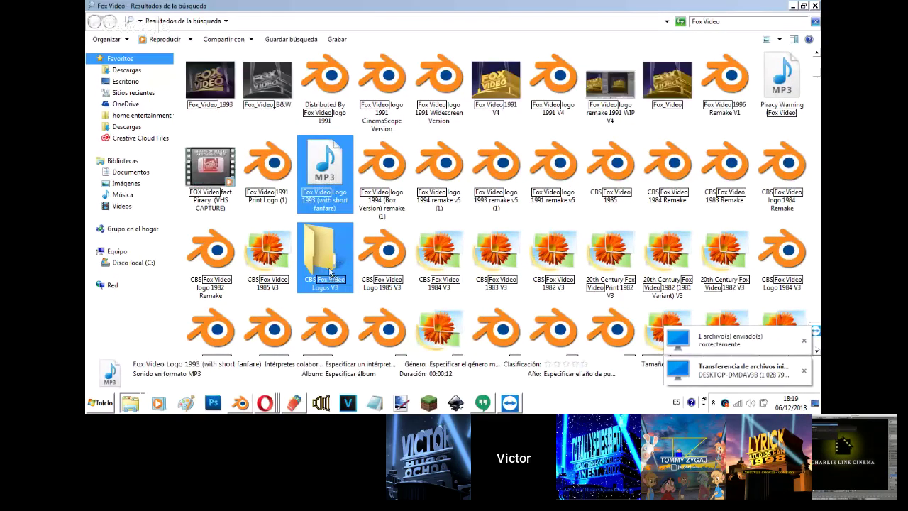
{"action": "scroll", "coordinate": [330, 276], "scroll_direction": "down", "scroll_amount": 1}
{"action": "left_click", "coordinate": [244, 405]}
{"action": "left_click_drag", "start_coordinate": [246, 408], "coordinate": [143, 221]}
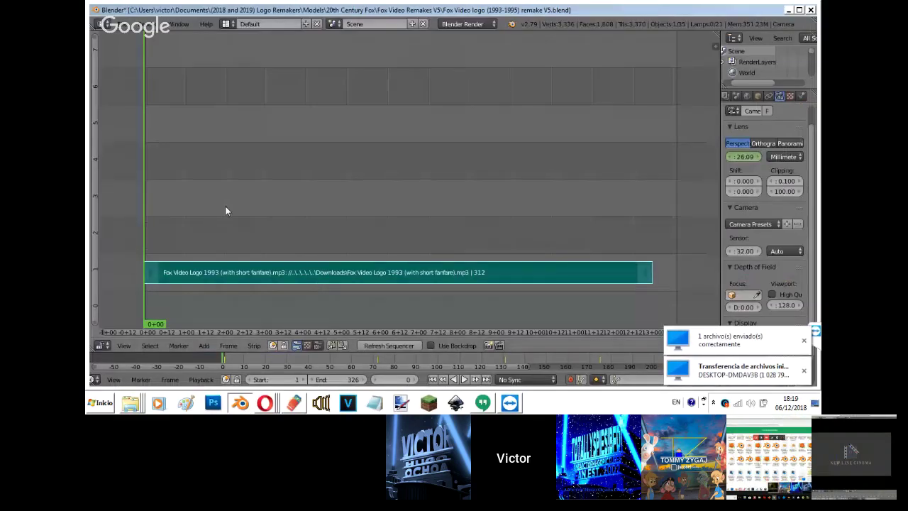
Set the fanfare sound strip's start frame to -16 and play the animation back in the 3D View.
{"action": "key", "text": "n"}
{"action": "key", "text": "alt+a"}
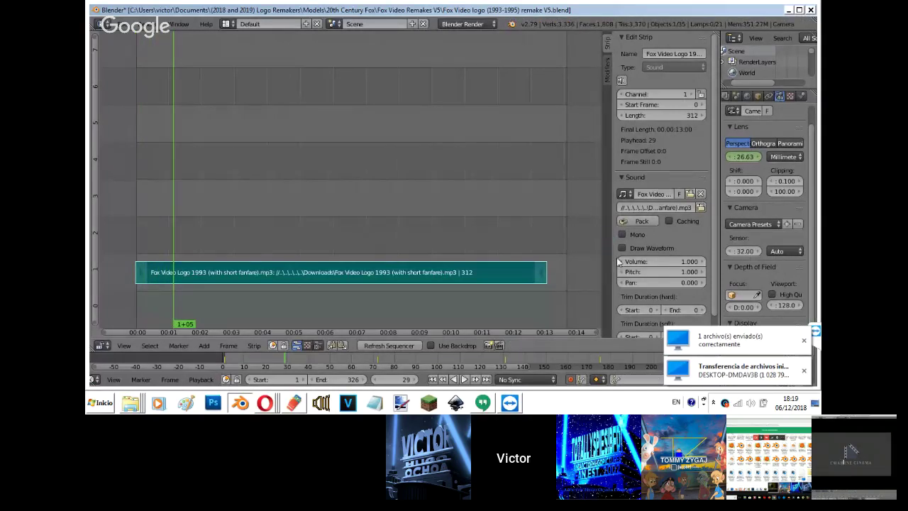
{"action": "left_click_drag", "start_coordinate": [626, 104], "coordinate": [609, 105]}
{"action": "key", "text": "alt+a"}
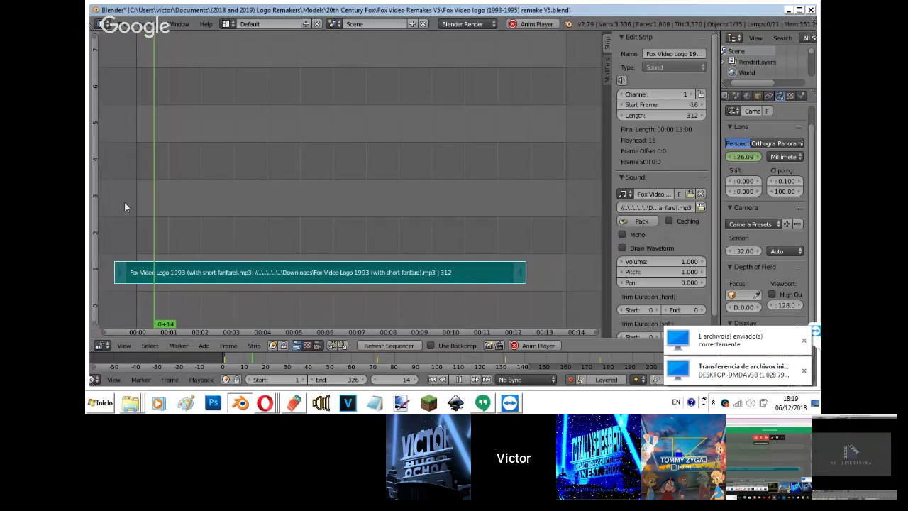
{"action": "left_click", "coordinate": [102, 345]}
{"action": "left_click", "coordinate": [121, 332]}
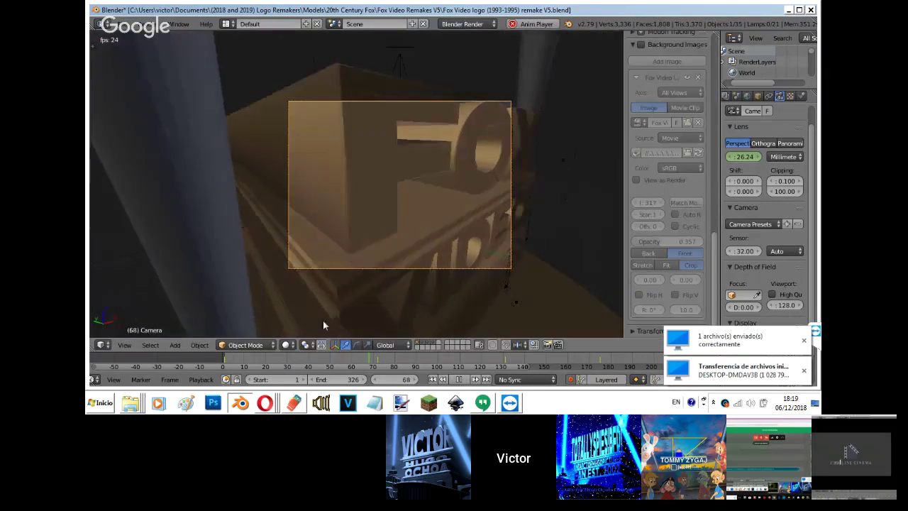
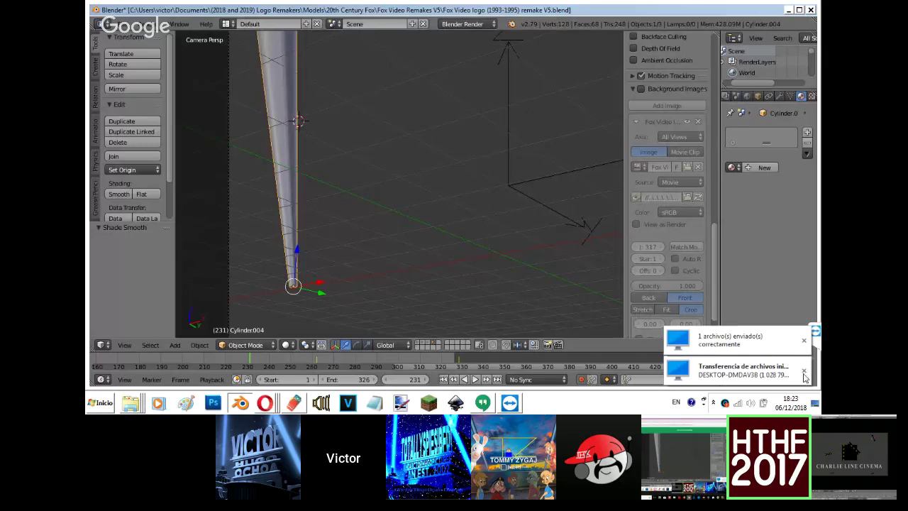
Dismiss the file transfer notifications and give the selected spotlight beam a new material named "Spotlight".
{"action": "left_click", "coordinate": [803, 373]}
{"action": "left_click", "coordinate": [803, 341]}
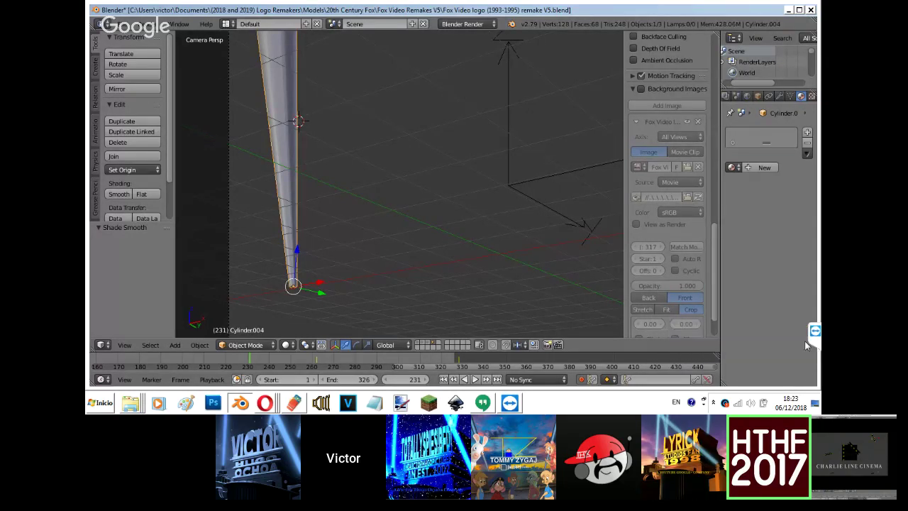
{"action": "left_click", "coordinate": [731, 168]}
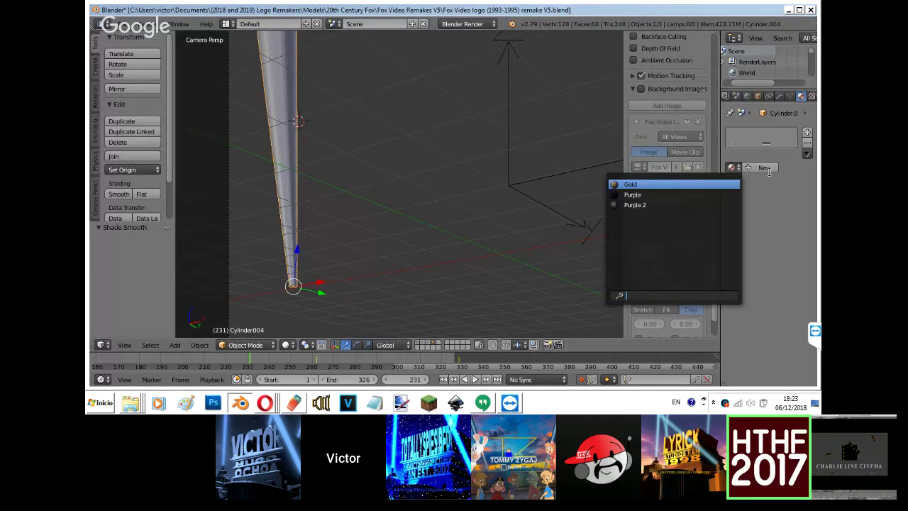
{"action": "left_click", "coordinate": [763, 169]}
{"action": "double_click", "coordinate": [758, 137]}
{"action": "type", "text": "Spo"}
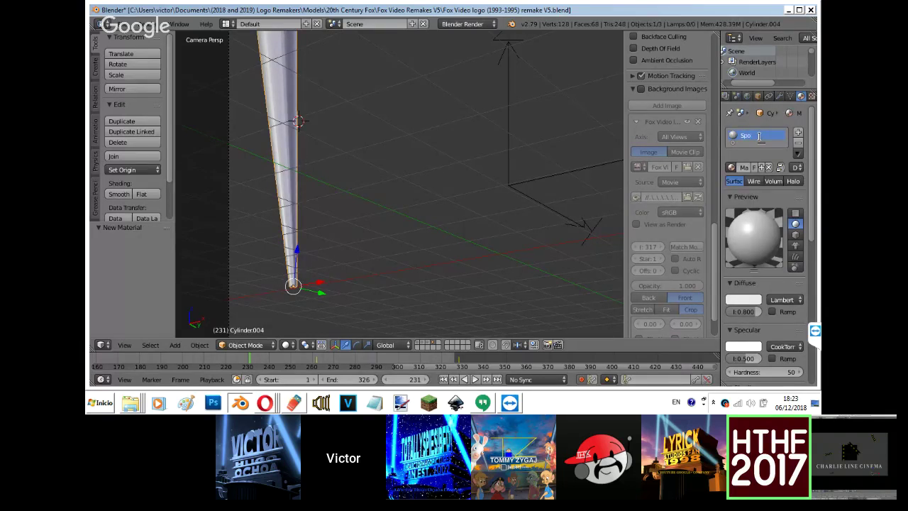
{"action": "type", "text": "tlight"}
{"action": "key", "text": "Return"}
Make the Spotlight material shadeless.
{"action": "mouse_move", "coordinate": [816, 175]}
{"action": "left_mouse_down"}
{"action": "mouse_move", "coordinate": [800, 263]}
{"action": "mouse_move", "coordinate": [820, 265]}
{"action": "left_mouse_up"}
{"action": "scroll", "coordinate": [798, 273], "scroll_direction": "down", "scroll_amount": 4}
{"action": "left_click", "coordinate": [775, 289]}
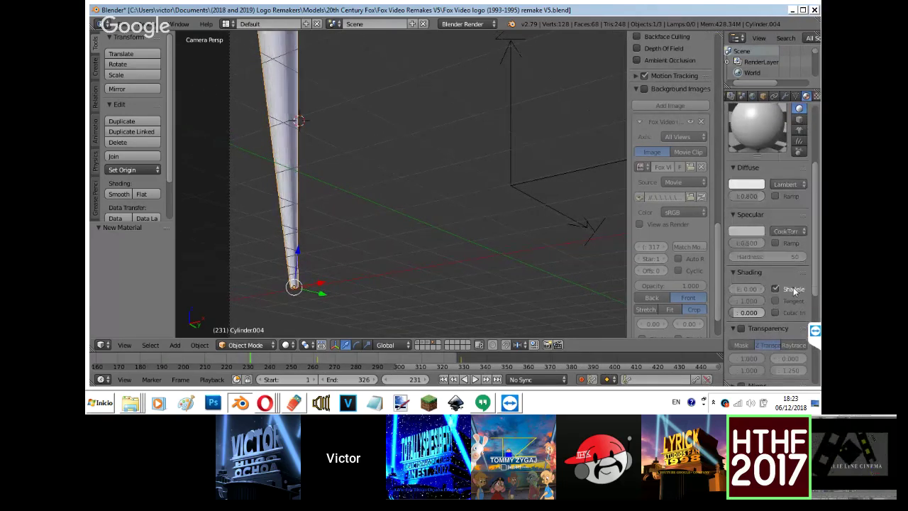
Sample the Spotlight material's diffuse colour from the lower part of the reference's left beam, showing the background reference only while sampling.
{"action": "left_click", "coordinate": [643, 88]}
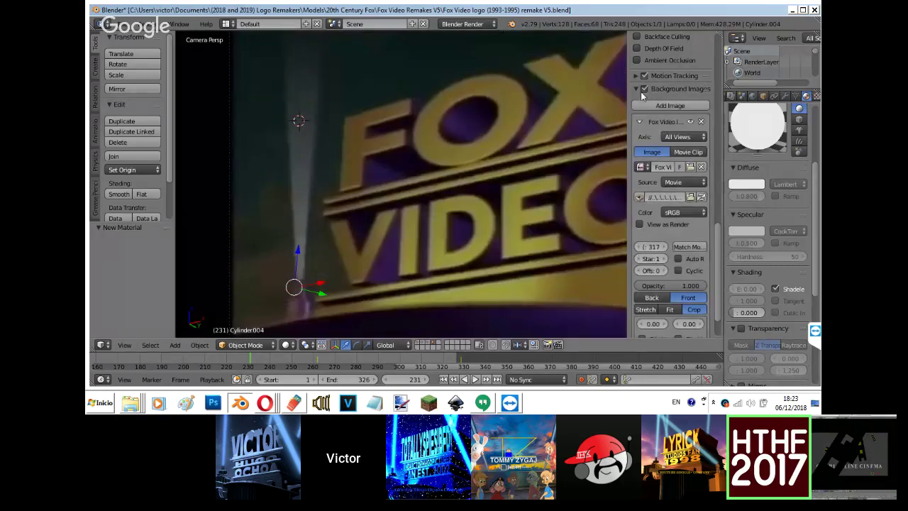
{"action": "left_click", "coordinate": [746, 184]}
{"action": "left_click", "coordinate": [754, 147]}
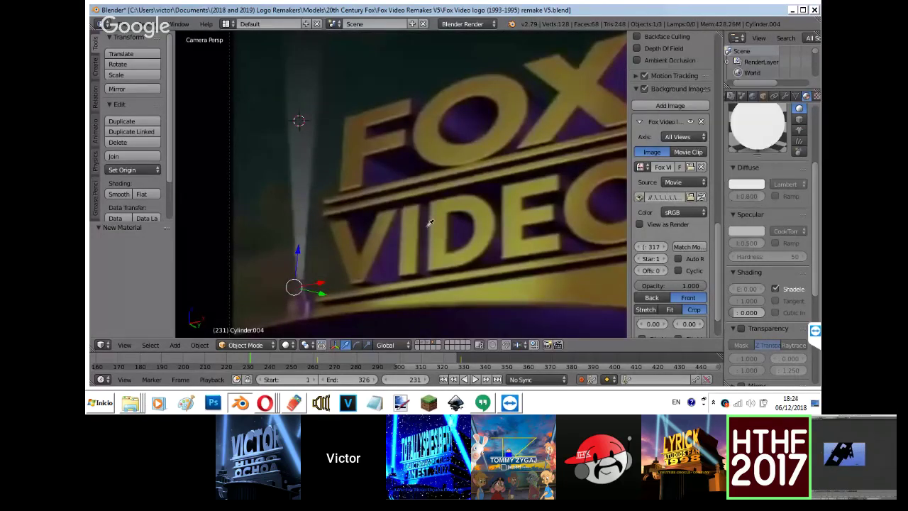
{"action": "left_click", "coordinate": [299, 256]}
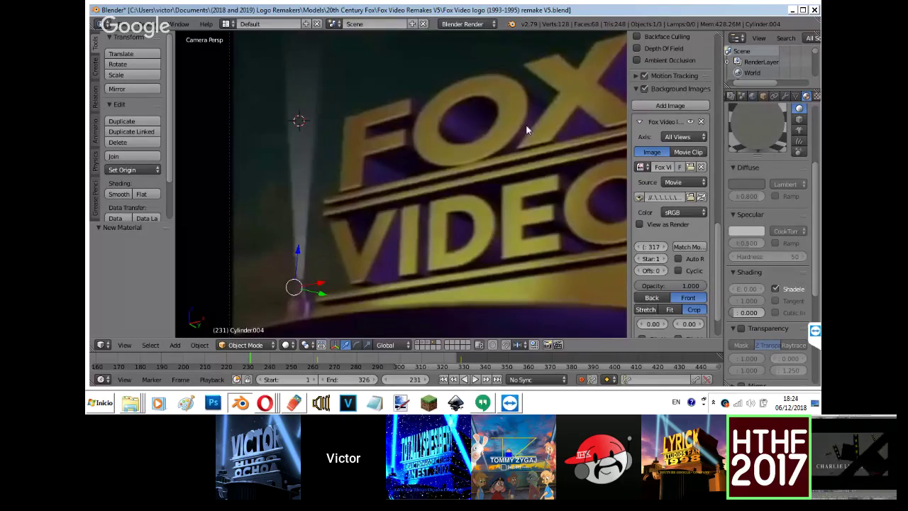
{"action": "scroll", "coordinate": [527, 129], "scroll_direction": "down", "scroll_amount": 5}
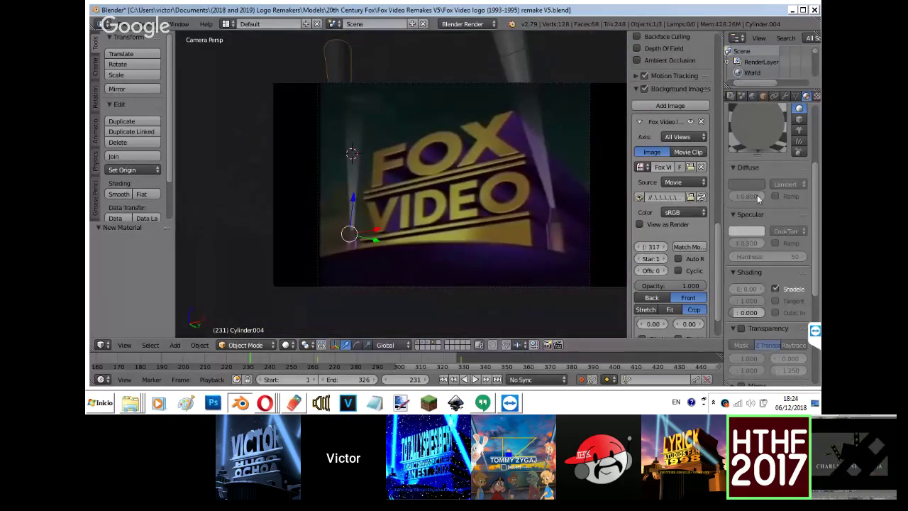
{"action": "left_click", "coordinate": [644, 88]}
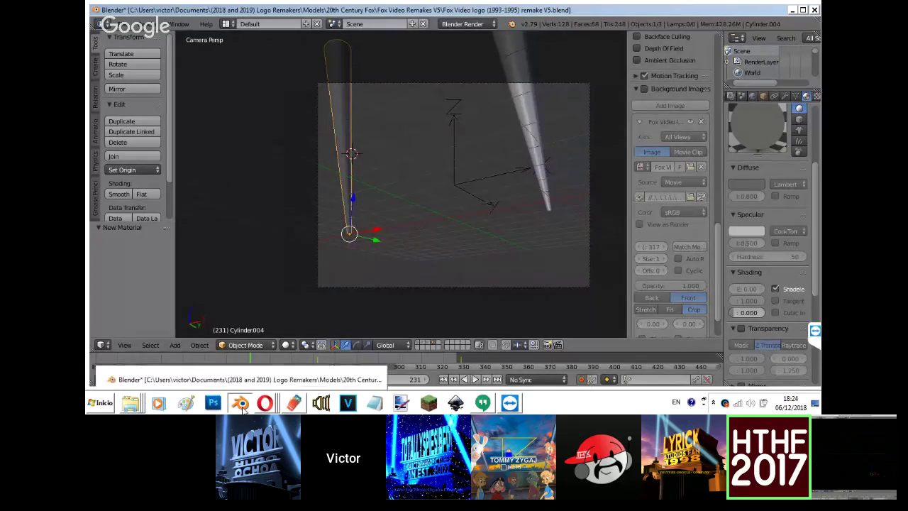
Open "Fox Video logo 1993 V4" in a second Blender window, examine its spotlight beam's material, and quit without saving.
{"action": "right_click", "coordinate": [241, 405]}
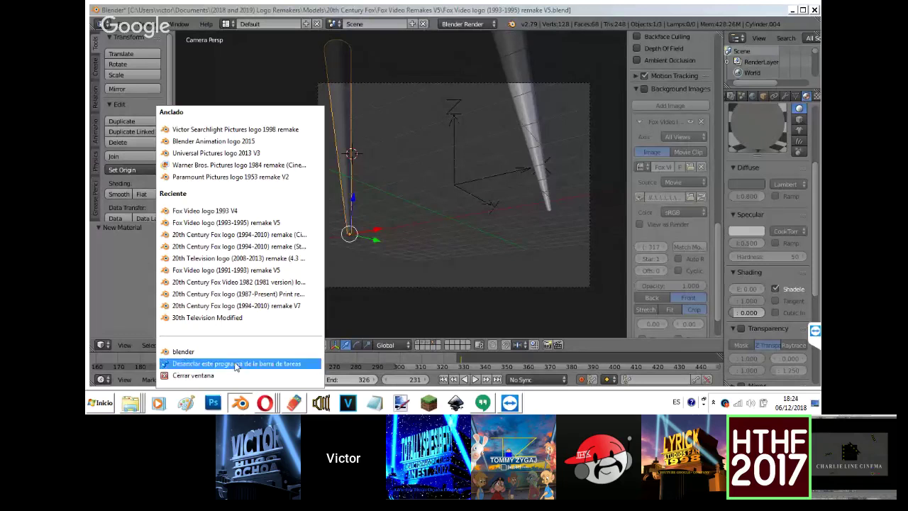
{"action": "left_click", "coordinate": [280, 212]}
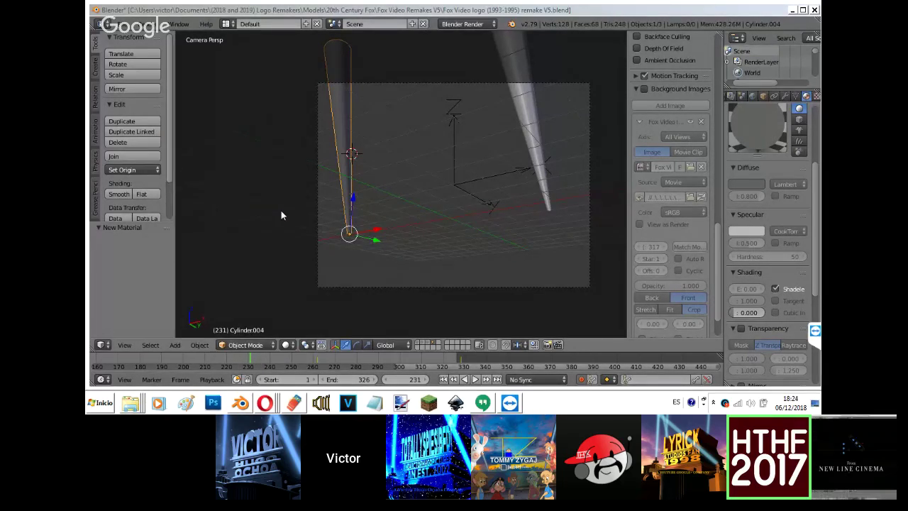
{"action": "right_click", "coordinate": [543, 161]}
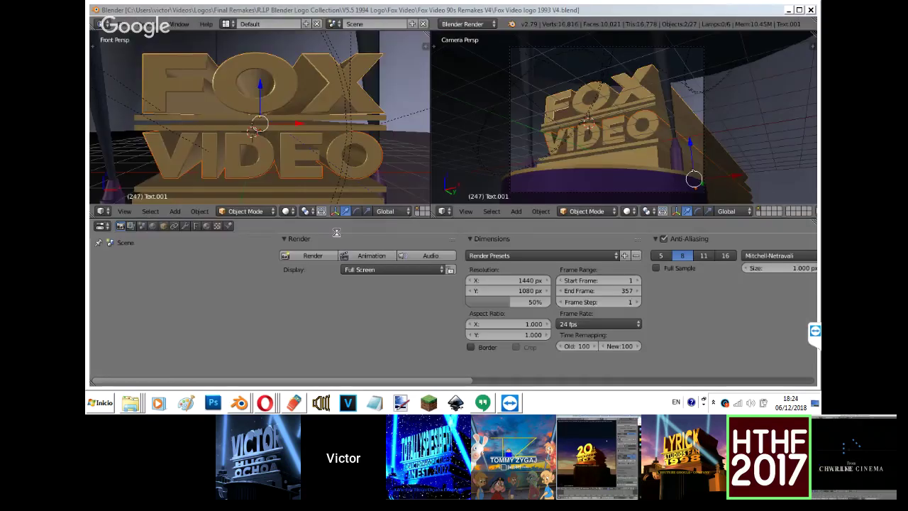
{"action": "right_click", "coordinate": [113, 150]}
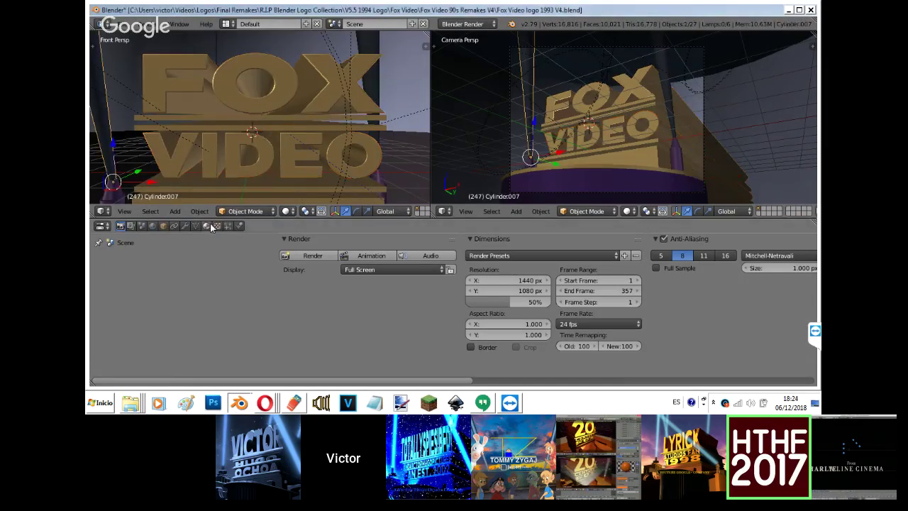
{"action": "left_click", "coordinate": [216, 225]}
{"action": "left_click", "coordinate": [207, 226]}
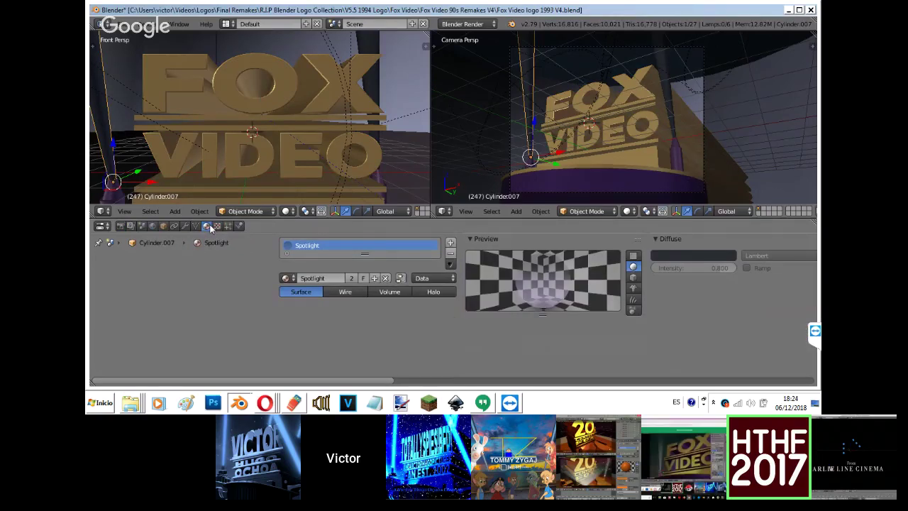
{"action": "left_click", "coordinate": [810, 11]}
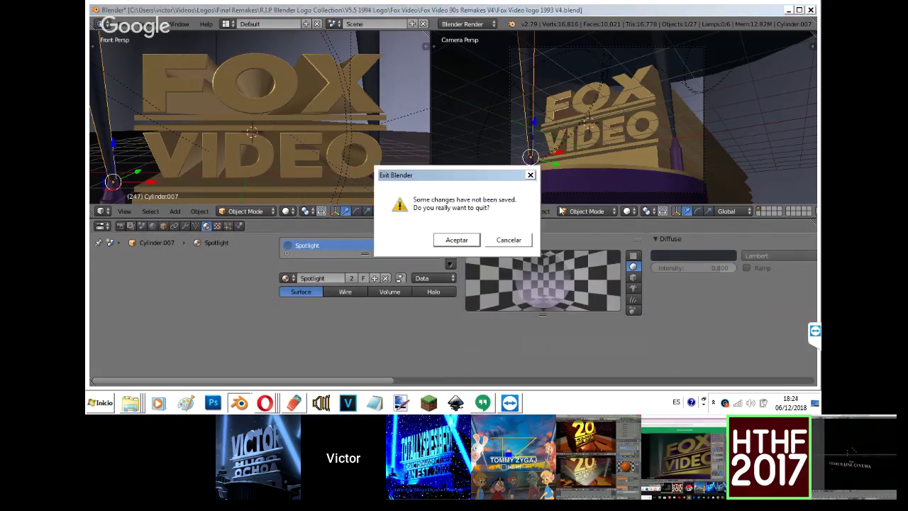
{"action": "left_click", "coordinate": [454, 241]}
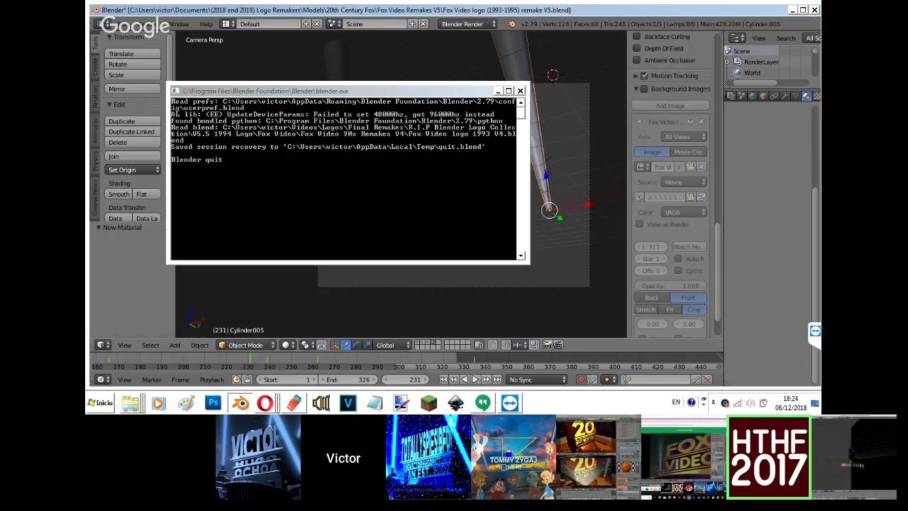
Check the Hangouts broadcast window in Opera and return to Blender.
{"action": "mouse_move", "coordinate": [265, 402]}
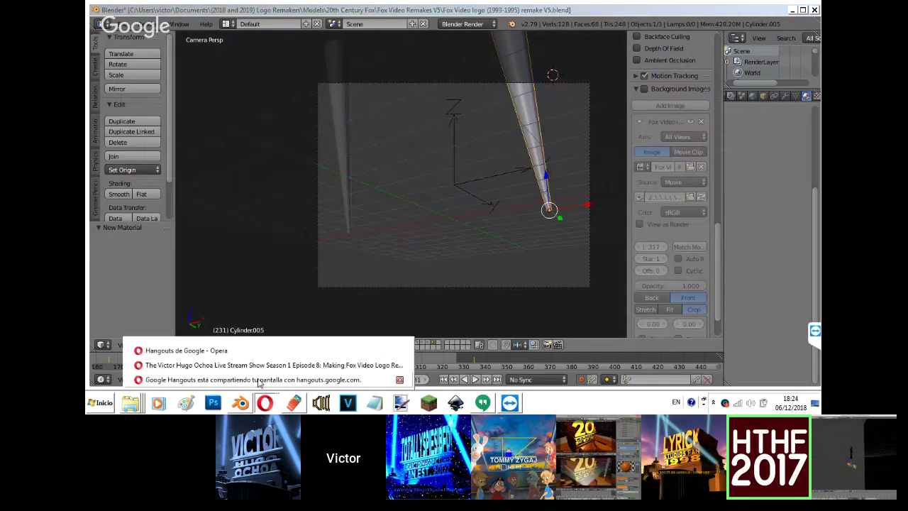
{"action": "left_click", "coordinate": [259, 380]}
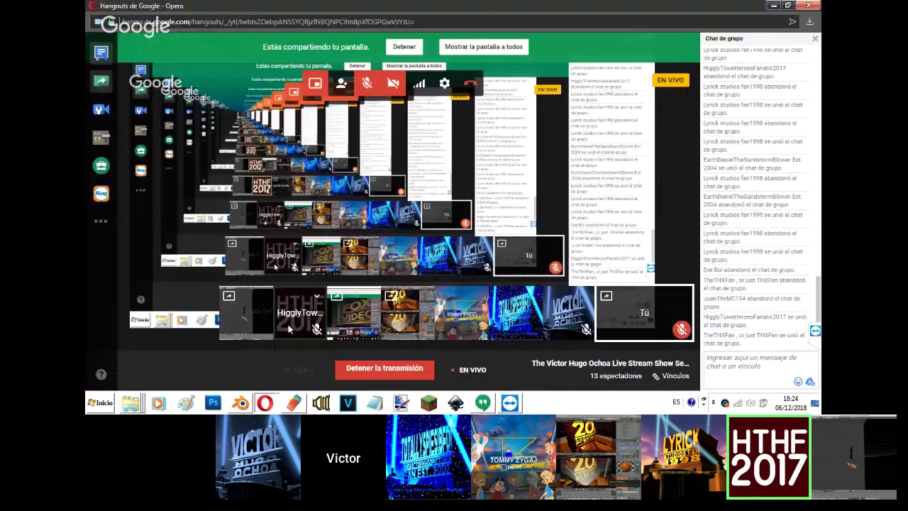
{"action": "left_click", "coordinate": [241, 402]}
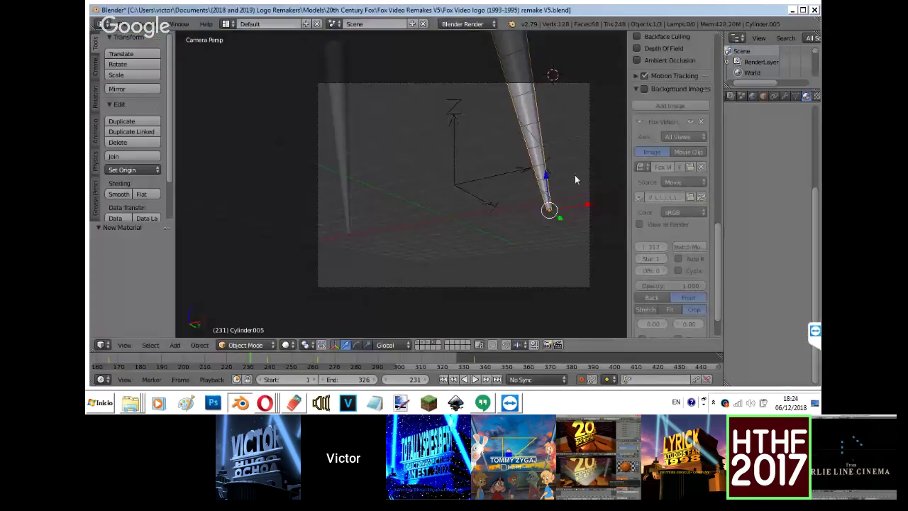
Link the left beam's Spotlight material to the right beam.
{"action": "right_click", "coordinate": [347, 198], "text": "shift"}
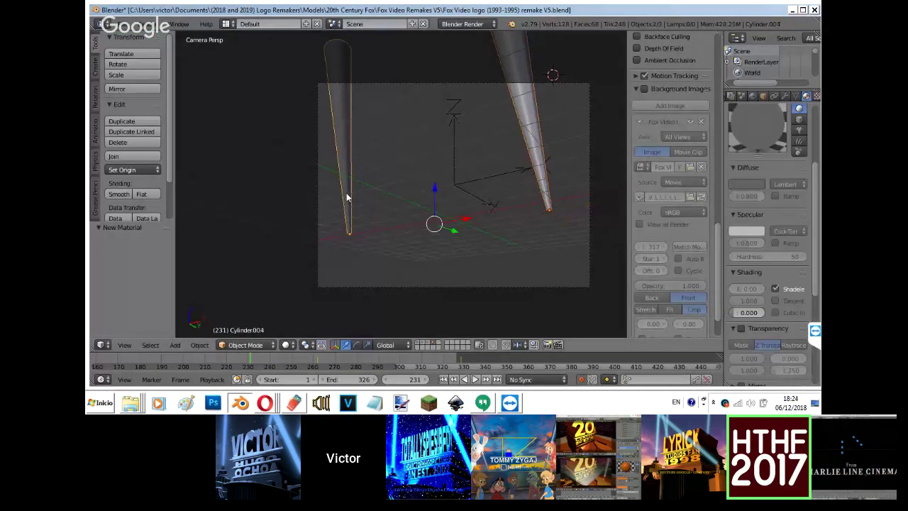
{"action": "key", "text": "ctrl+l"}
{"action": "left_click", "coordinate": [333, 193]}
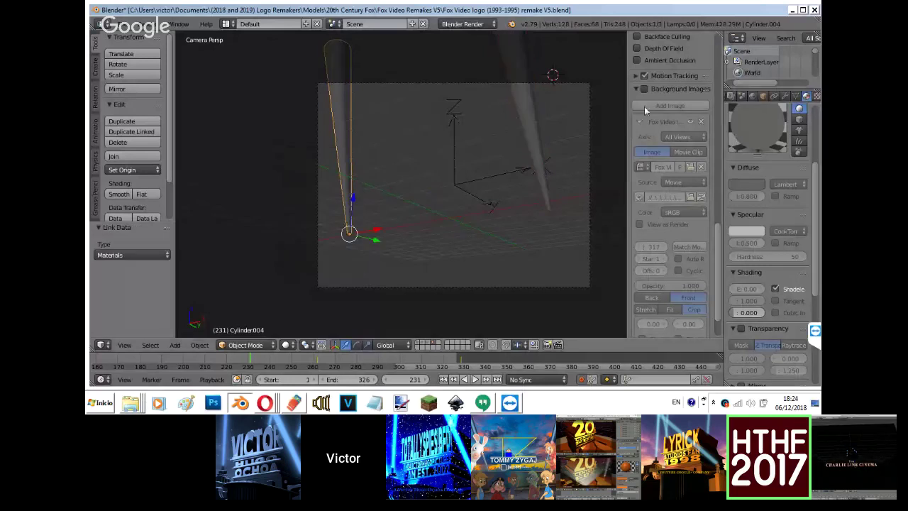
Resample the Spotlight diffuse colour from the top of the reference's right beam, adjust its brightness to RGB 0.018, 0.024, 0.020, and show the reference again.
{"action": "left_click", "coordinate": [644, 89]}
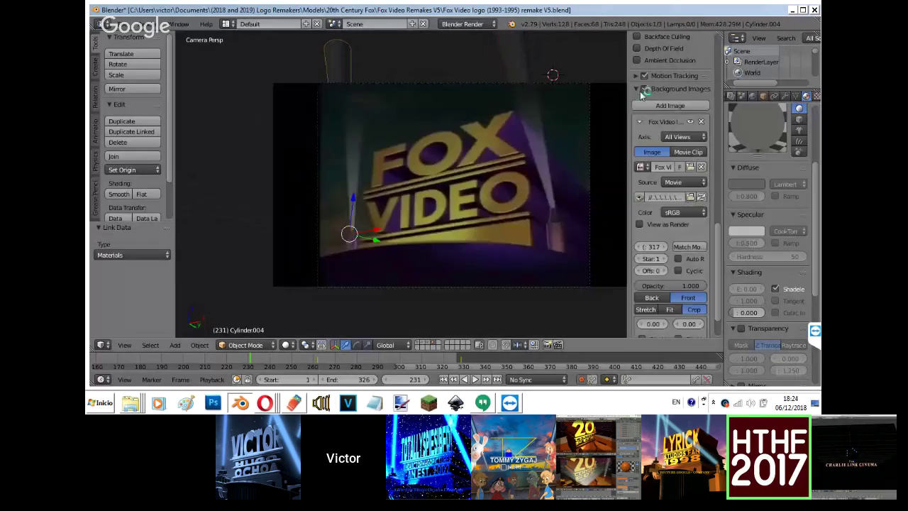
{"action": "left_click", "coordinate": [746, 183]}
{"action": "left_click", "coordinate": [755, 148]}
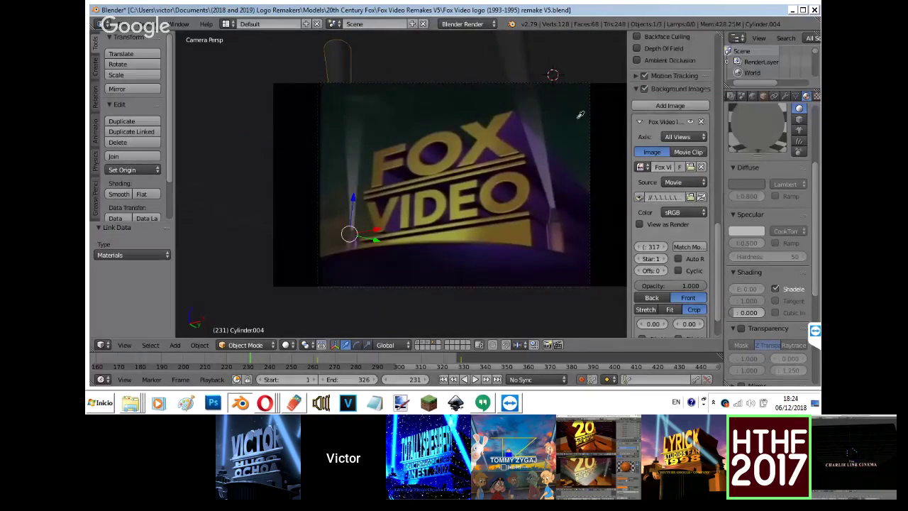
{"action": "left_click", "coordinate": [525, 95]}
{"action": "left_click", "coordinate": [643, 89]}
{"action": "left_click", "coordinate": [746, 183]}
{"action": "mouse_move", "coordinate": [754, 107]}
{"action": "left_mouse_down"}
{"action": "mouse_move", "coordinate": [754, 99]}
{"action": "mouse_move", "coordinate": [751, 106]}
{"action": "left_mouse_up"}
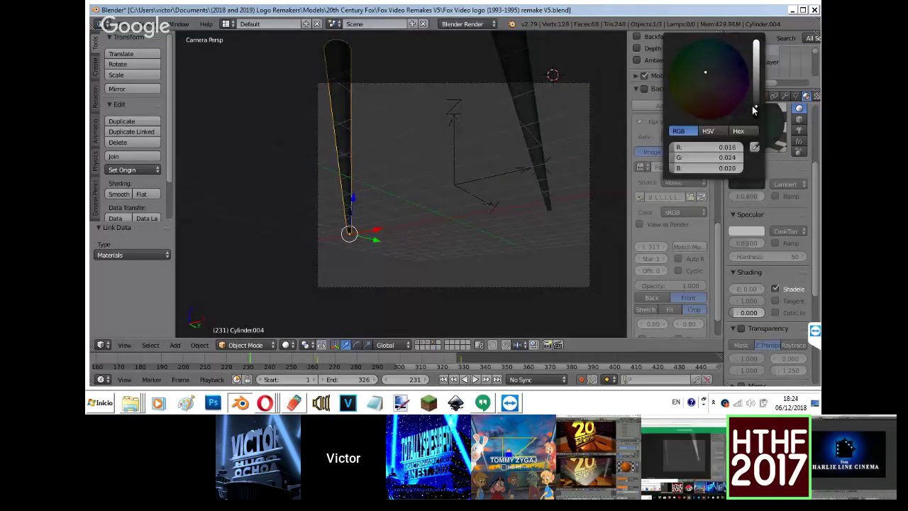
{"action": "left_click", "coordinate": [644, 88]}
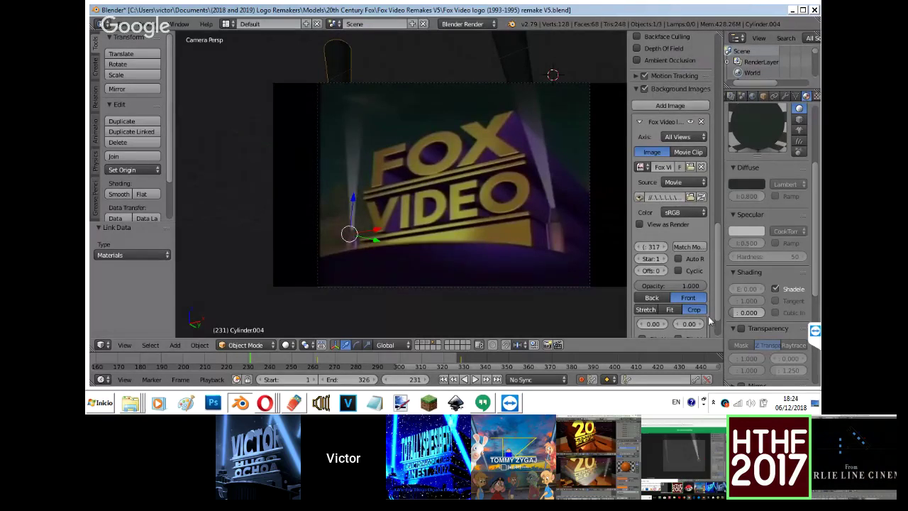
Enable transparency on the Spotlight material with alpha 0.237, set its diffuse colour to RGB 0.021, 0.024, 0.019, and hide the reference image.
{"action": "left_click", "coordinate": [740, 328]}
{"action": "left_click_drag", "start_coordinate": [748, 358], "coordinate": [724, 368]}
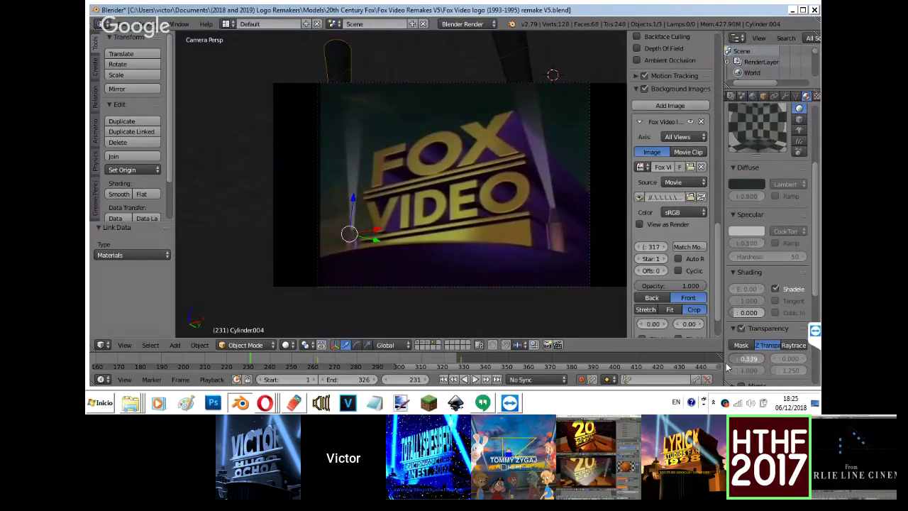
{"action": "left_click", "coordinate": [731, 185]}
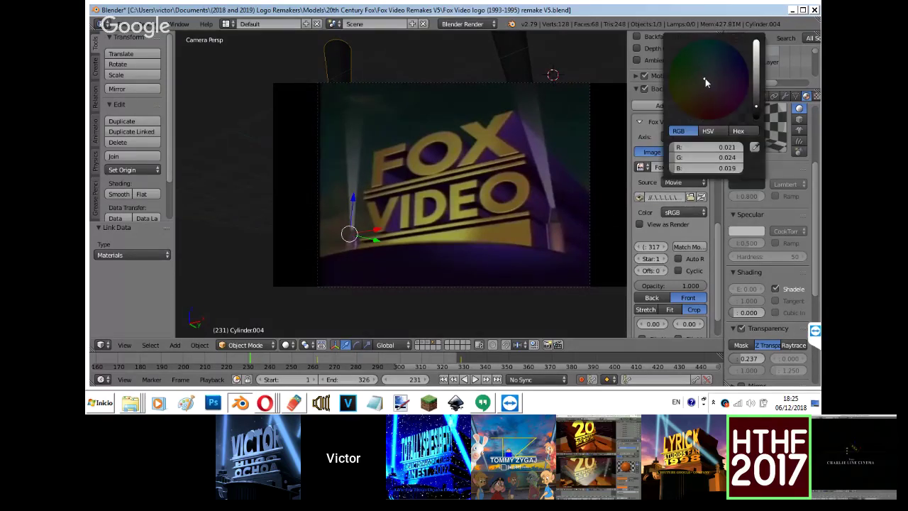
{"action": "left_click", "coordinate": [644, 88]}
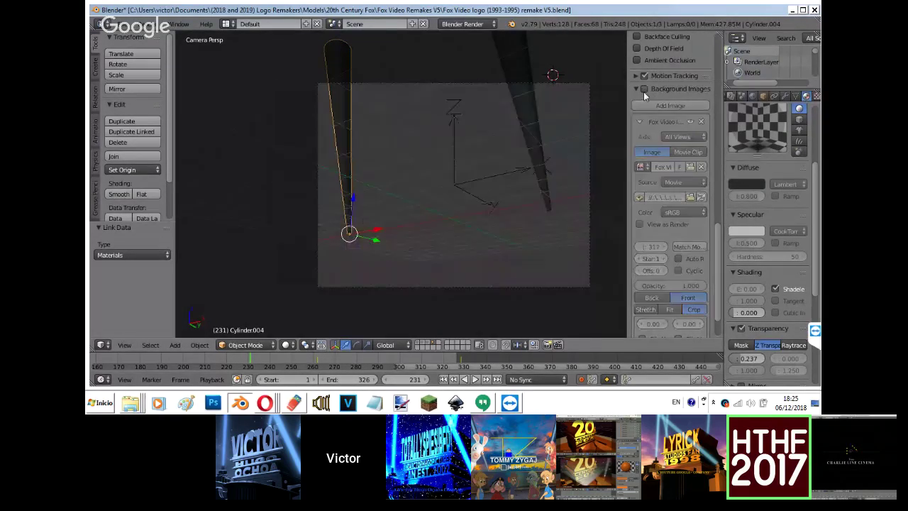
Add a Blend texture to the Spotlight material, preview the beams rendered, and set the blend direction to Vertical.
{"action": "left_click", "coordinate": [815, 96]}
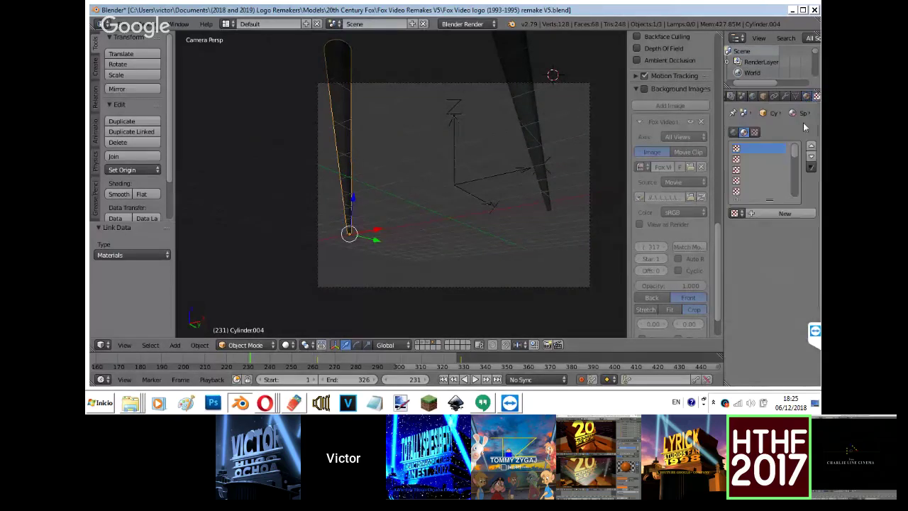
{"action": "left_click", "coordinate": [787, 214]}
{"action": "left_click", "coordinate": [792, 227]}
{"action": "left_click", "coordinate": [771, 208]}
{"action": "key", "text": "shift+z"}
{"action": "scroll", "coordinate": [773, 211], "scroll_direction": "down", "scroll_amount": 5}
{"action": "left_click", "coordinate": [784, 210]}
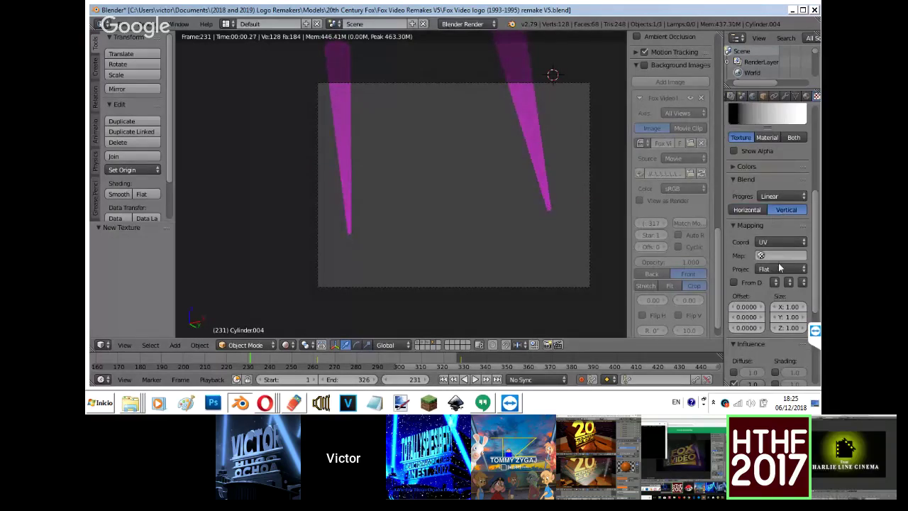
Set the blend texture's mapping to Generated coordinates with Cube projection.
{"action": "left_click", "coordinate": [780, 242]}
{"action": "left_click", "coordinate": [753, 206]}
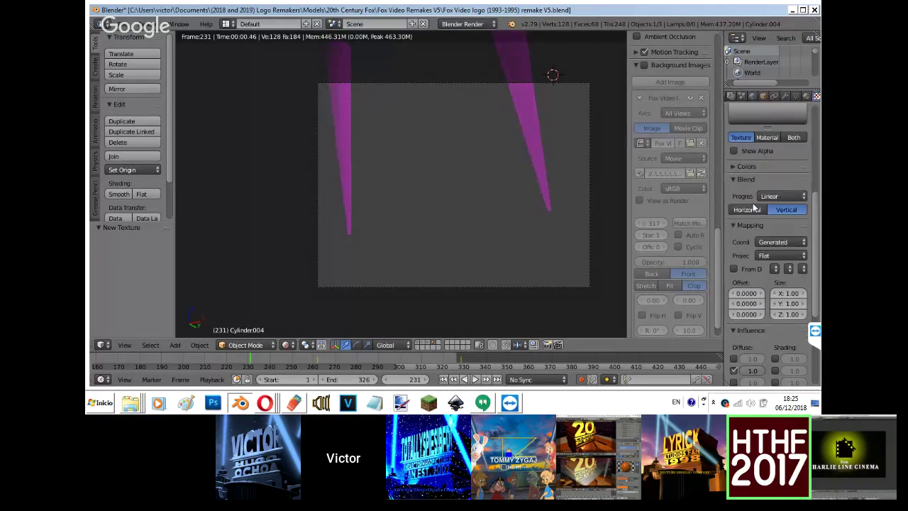
{"action": "left_click", "coordinate": [780, 256]}
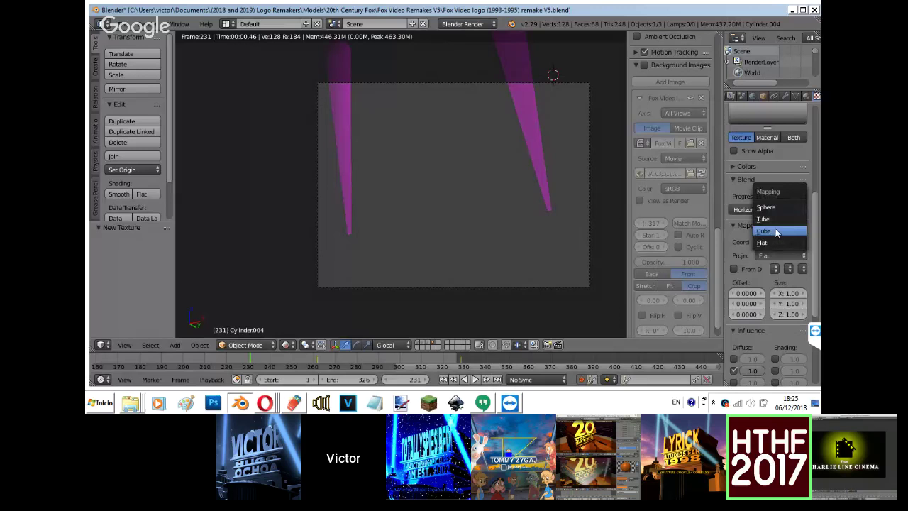
{"action": "left_click", "coordinate": [777, 232]}
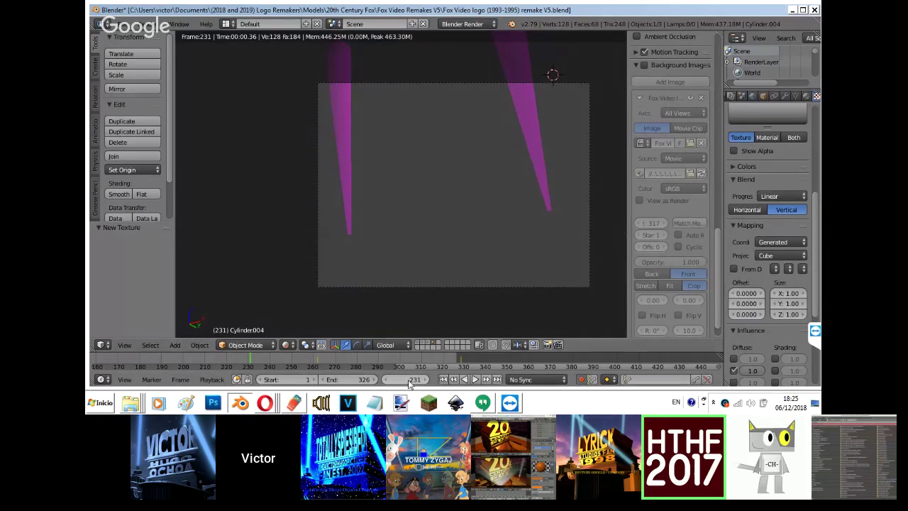
Check the Hangouts broadcast window in Opera and return to Blender.
{"action": "left_click", "coordinate": [264, 402]}
{"action": "left_click", "coordinate": [256, 351]}
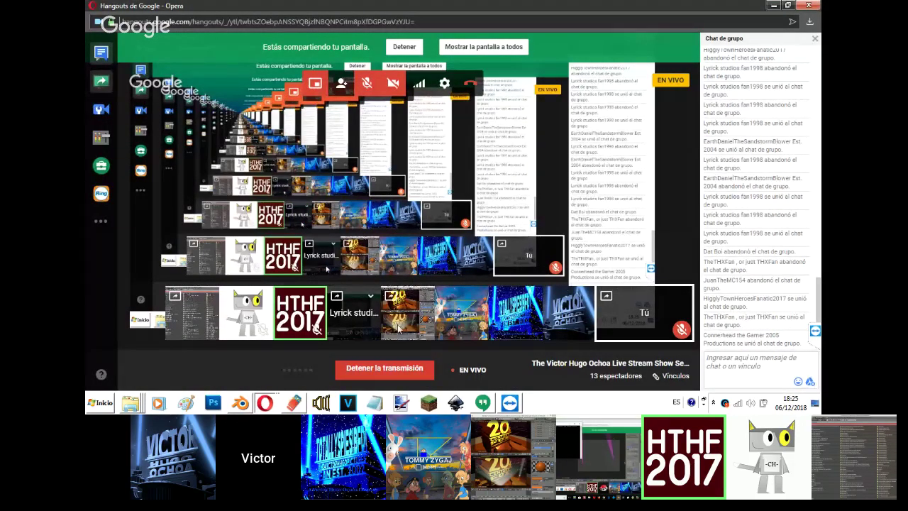
{"action": "left_click", "coordinate": [235, 405]}
Set the blend texture's projection to Flat and its direction to Horizontal.
{"action": "left_click", "coordinate": [771, 260]}
{"action": "left_click", "coordinate": [770, 244]}
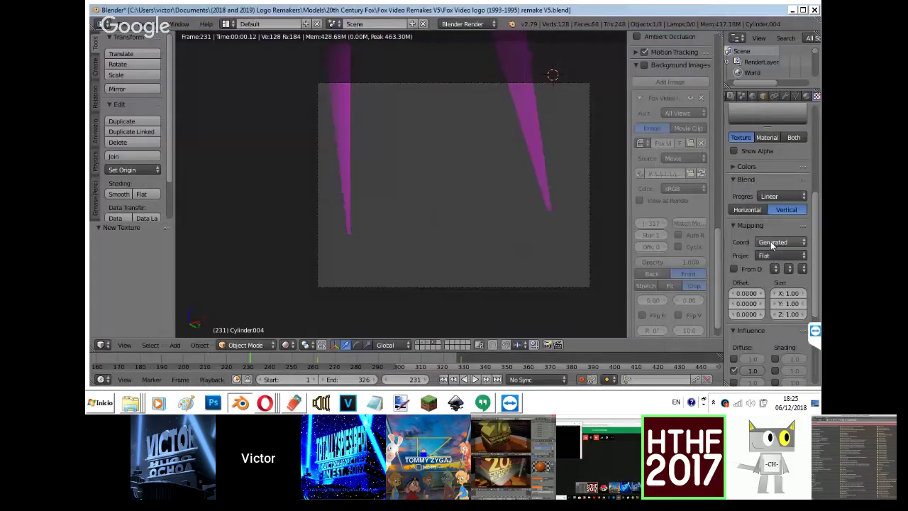
{"action": "left_click", "coordinate": [754, 210]}
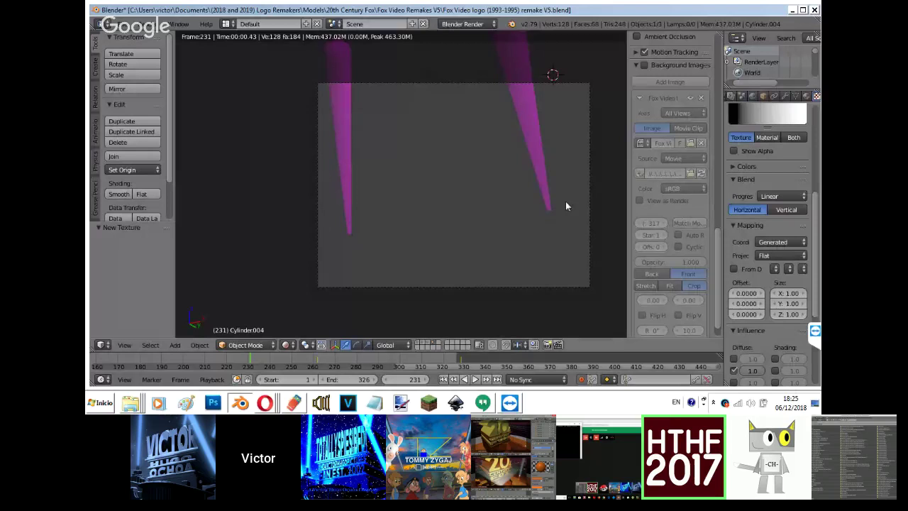
Preview the beams rendered from the front at keyframe 328 and set the blend direction to Vertical.
{"action": "key", "text": "KP_1"}
{"action": "scroll", "coordinate": [565, 205], "scroll_direction": "down", "scroll_amount": 2}
{"action": "key", "text": "Up"}
{"action": "key", "text": "Up"}
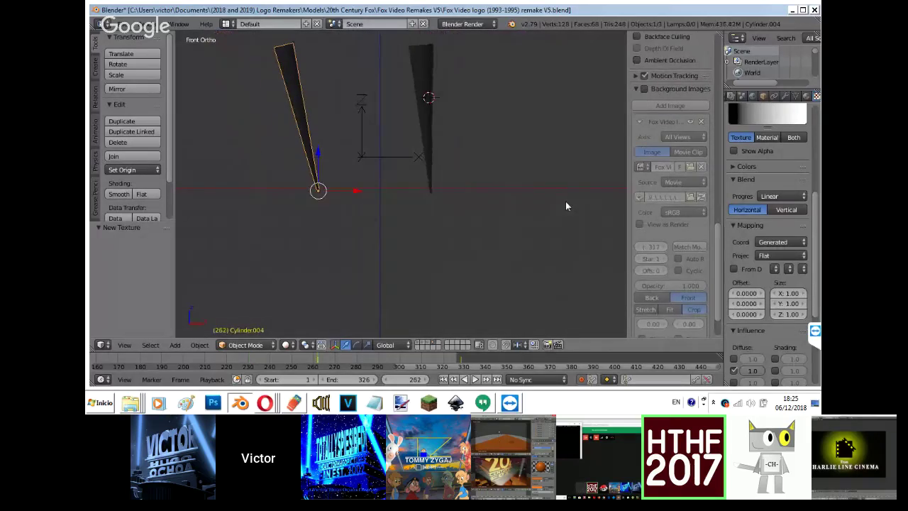
{"action": "key", "text": "shift+z"}
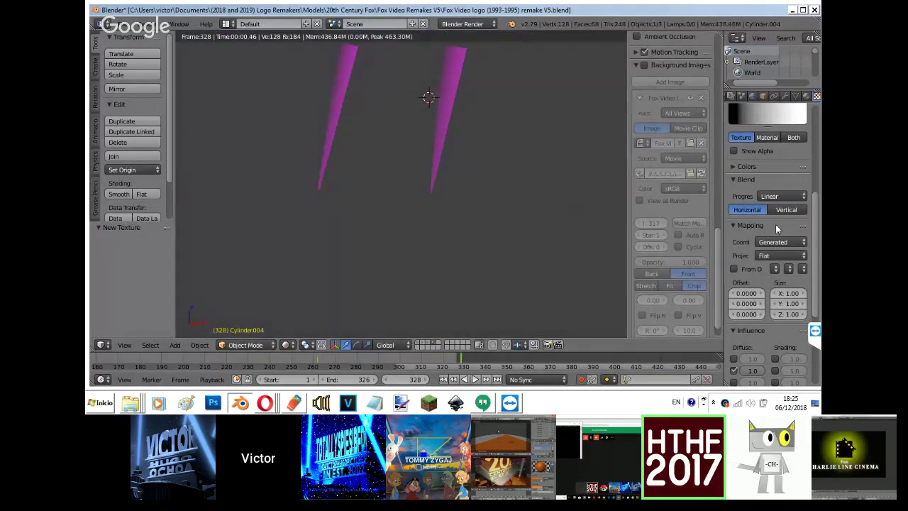
{"action": "left_click", "coordinate": [787, 209]}
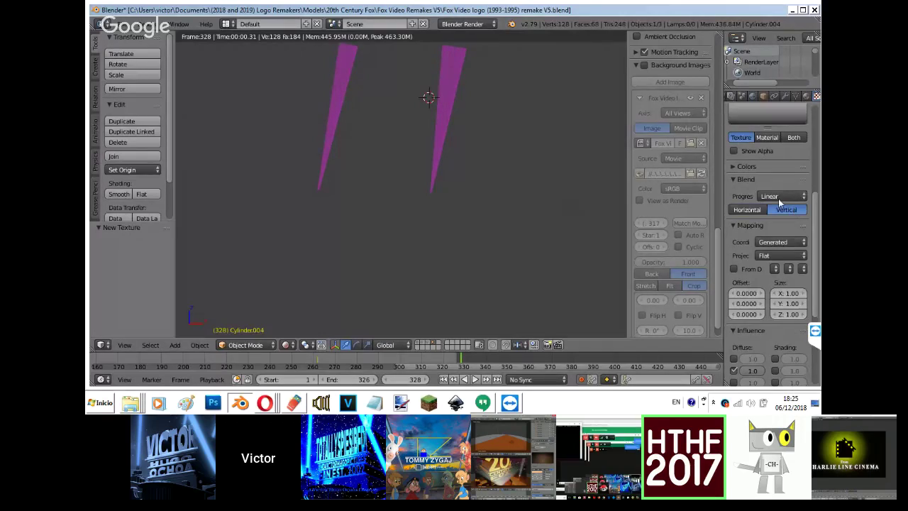
Leave the rendered preview, glance at the Hangouts broadcast window, and return to Blender.
{"action": "key", "text": "shift+z"}
{"action": "left_click", "coordinate": [239, 404]}
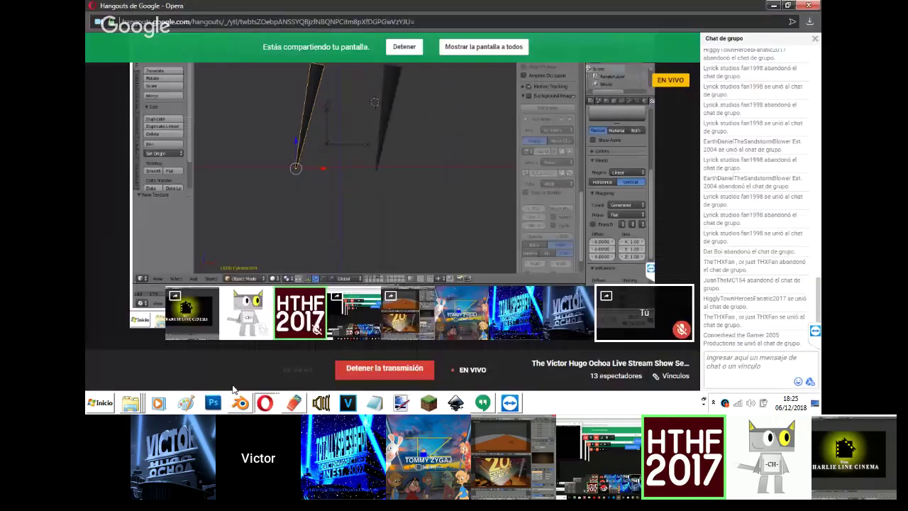
{"action": "left_click", "coordinate": [239, 403]}
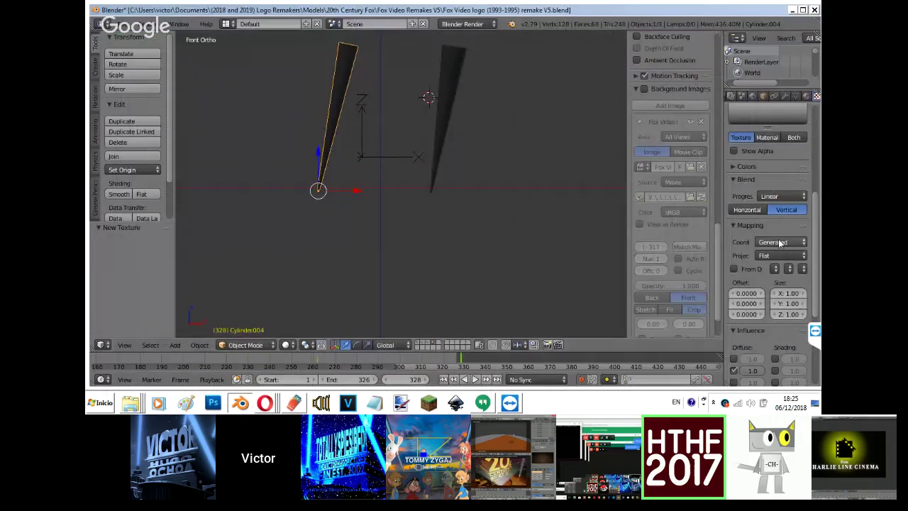
Try Normal texture coordinates on the blend texture and preview the beams rendered.
{"action": "left_click", "coordinate": [780, 243]}
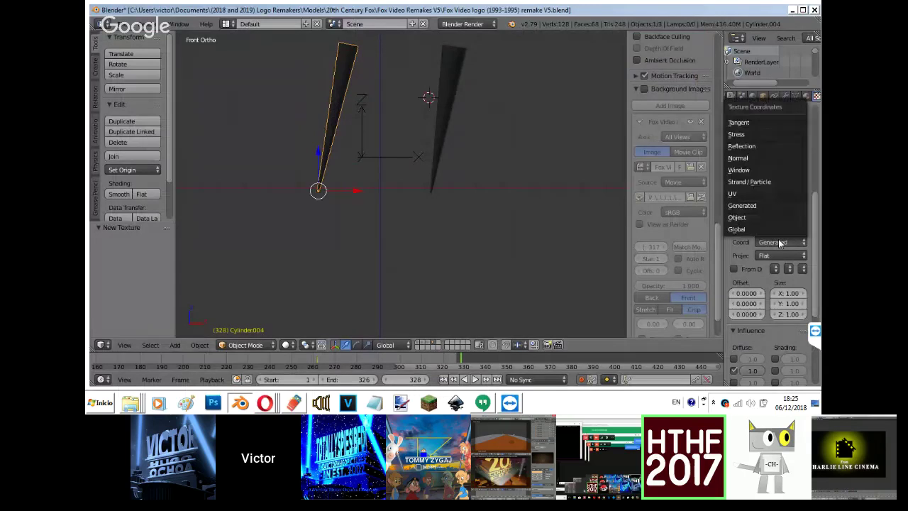
{"action": "left_click", "coordinate": [748, 159]}
{"action": "key", "text": "shift+z"}
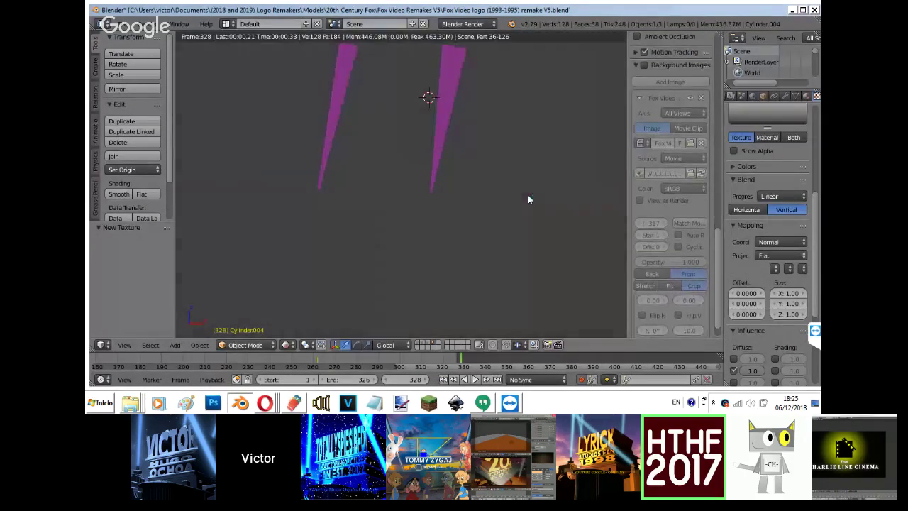
Enable the blend texture's colour ramp, shift the white stop toward the start, and place the transparent black stop beyond it at 0.721.
{"action": "left_click", "coordinate": [751, 166]}
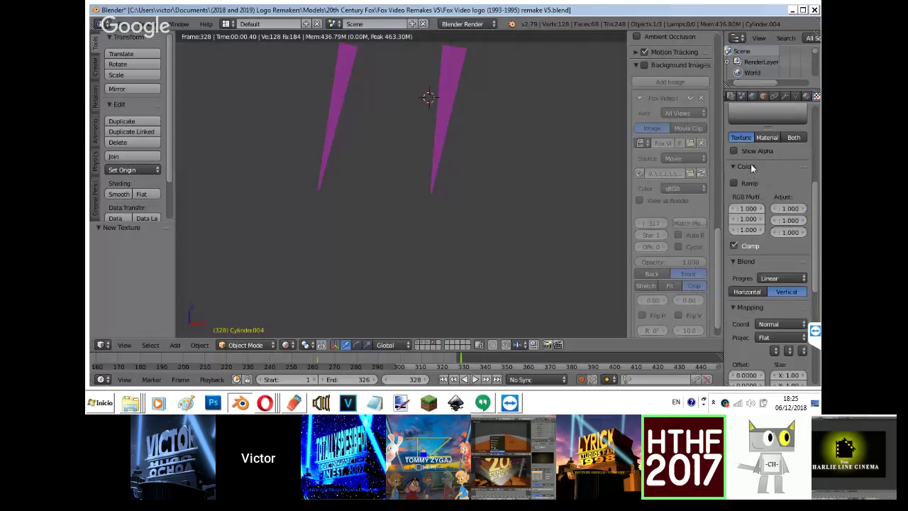
{"action": "left_click", "coordinate": [758, 184]}
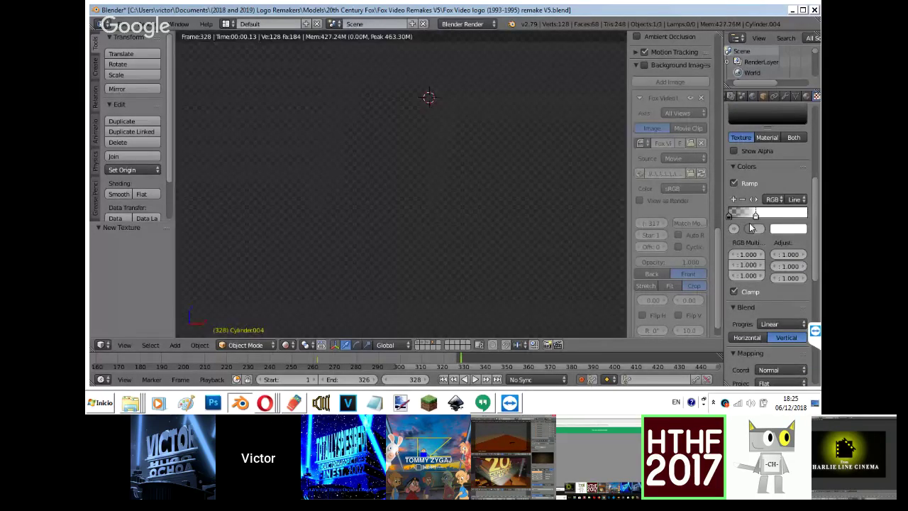
{"action": "left_click_drag", "start_coordinate": [731, 214], "coordinate": [787, 213]}
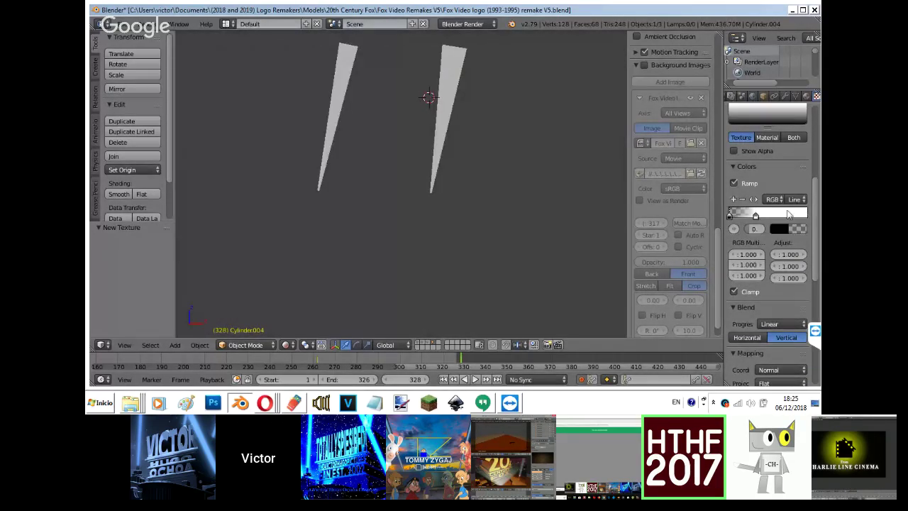
Try a Horizontal blend direction on the rendered beams, then leave the rendered preview.
{"action": "left_click", "coordinate": [750, 352]}
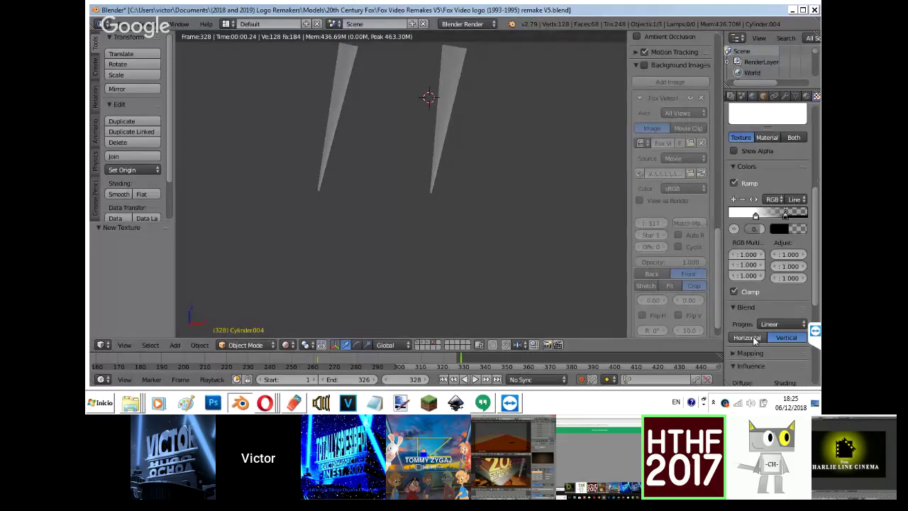
{"action": "left_click", "coordinate": [753, 338]}
{"action": "left_click", "coordinate": [754, 351]}
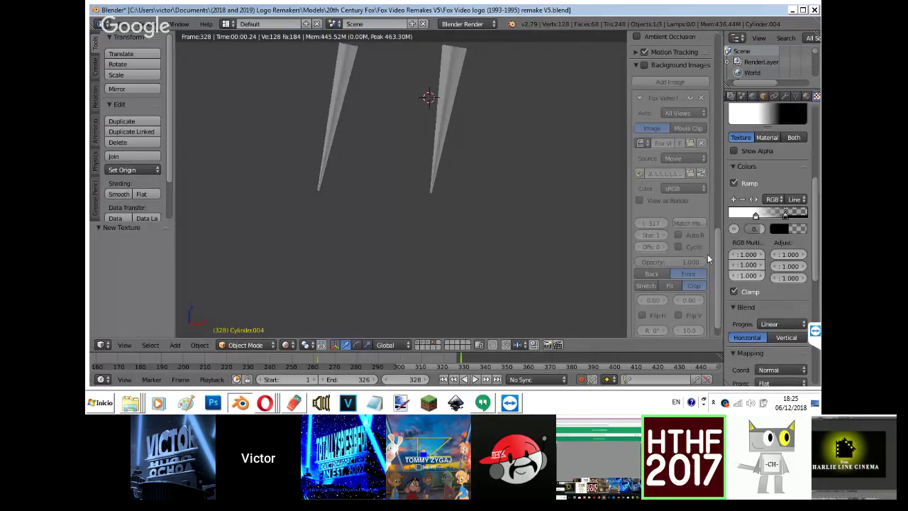
{"action": "key", "text": "shift+z"}
Set the blend texture's coordinates to Generated and its direction to Vertical, keeping Flat projection.
{"action": "right_click", "coordinate": [240, 402]}
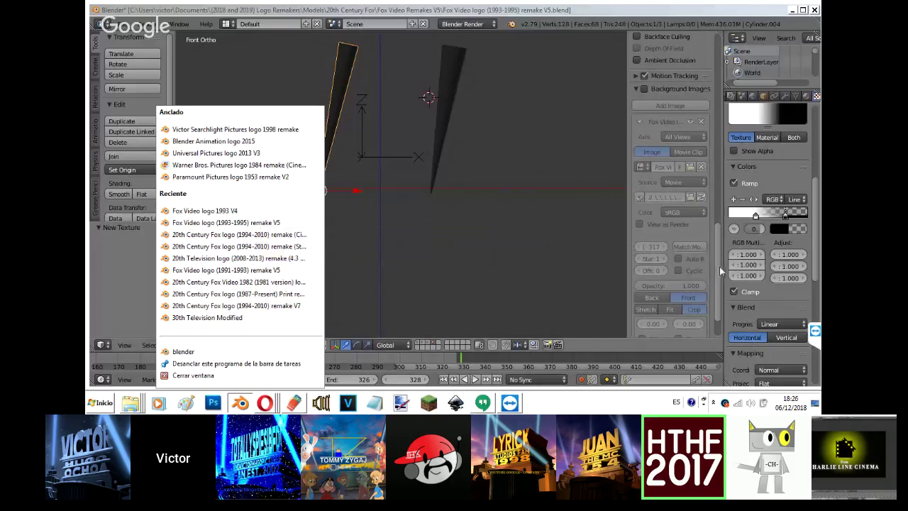
{"action": "left_click", "coordinate": [763, 384]}
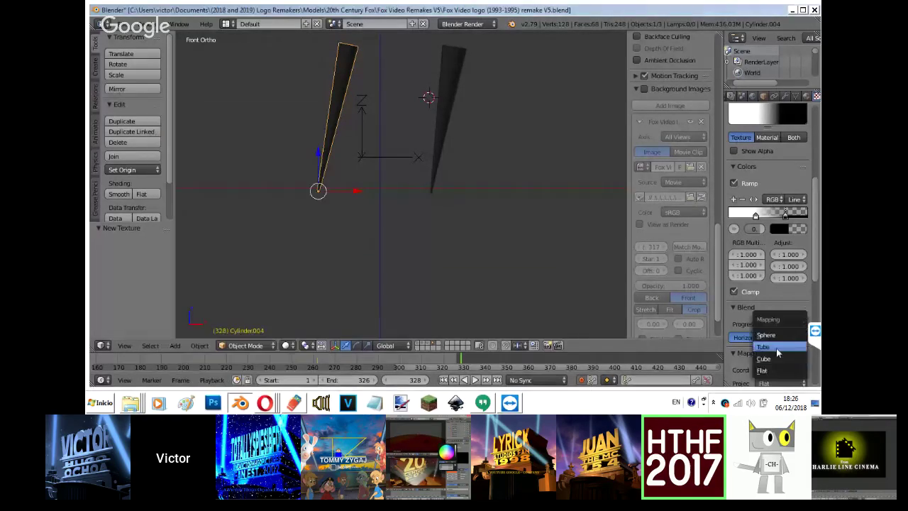
{"action": "left_click", "coordinate": [768, 369]}
{"action": "left_click", "coordinate": [776, 336]}
{"action": "left_click", "coordinate": [780, 337]}
{"action": "middle_click_drag", "start_coordinate": [752, 279], "coordinate": [738, 241]}
{"action": "scroll", "coordinate": [738, 243], "scroll_direction": "down", "scroll_amount": 2}
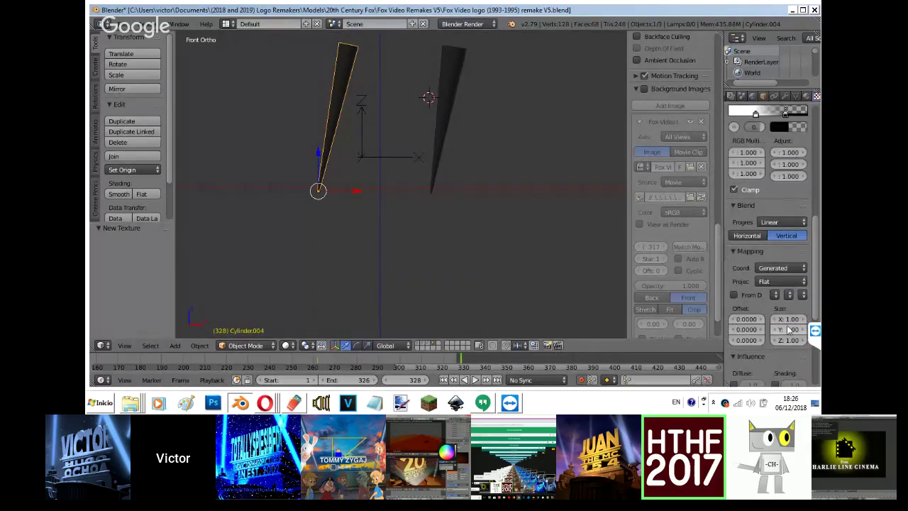
Check the Hangouts broadcast window and the livestream's group conversation in the Hangouts app, then return to Blender.
{"action": "left_click", "coordinate": [265, 403]}
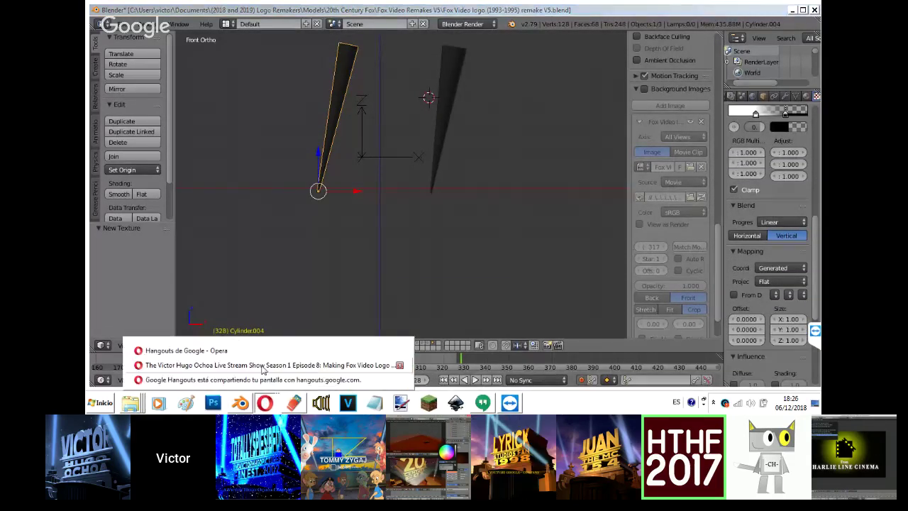
{"action": "left_click", "coordinate": [260, 362]}
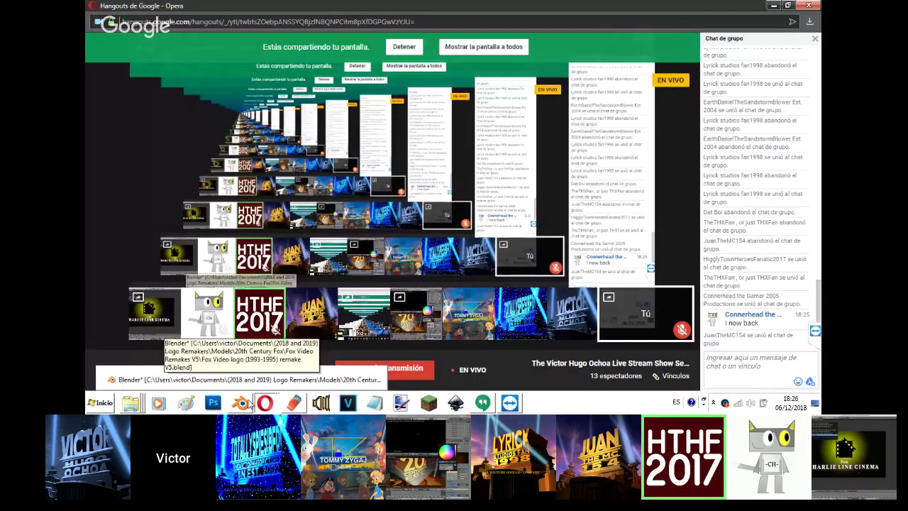
{"action": "left_click", "coordinate": [241, 403]}
{"action": "left_click", "coordinate": [482, 403]}
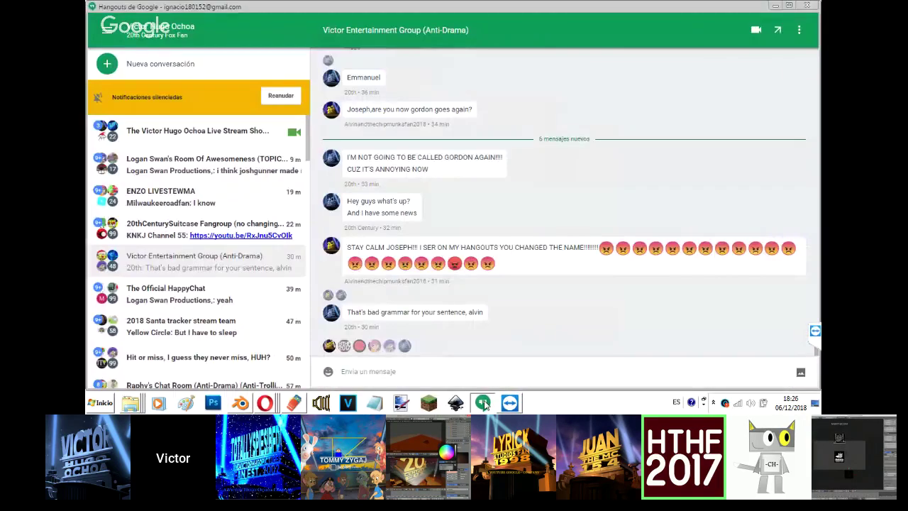
{"action": "left_click", "coordinate": [190, 143]}
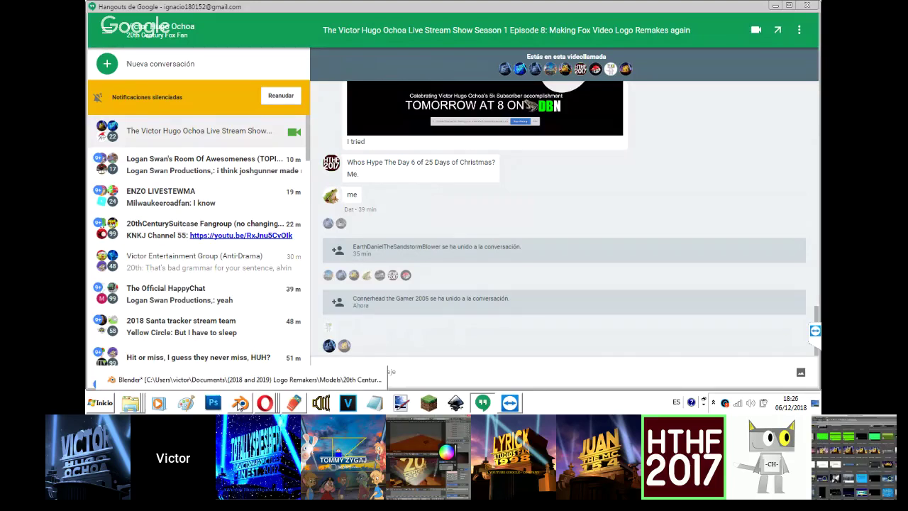
{"action": "left_click", "coordinate": [240, 403]}
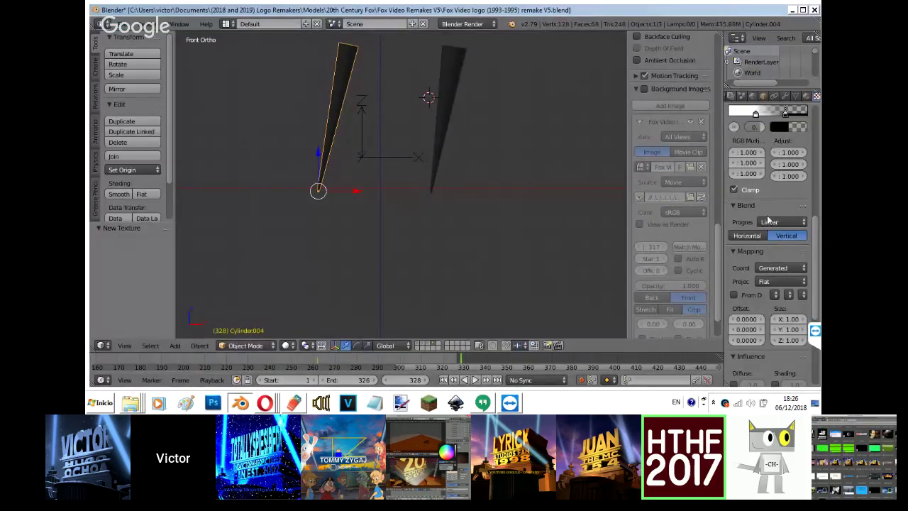
Widen the properties editor, preview the beams rendered, and move the ramp's transparent black stop to position 0.448.
{"action": "scroll", "coordinate": [768, 220], "scroll_direction": "down", "scroll_amount": 3}
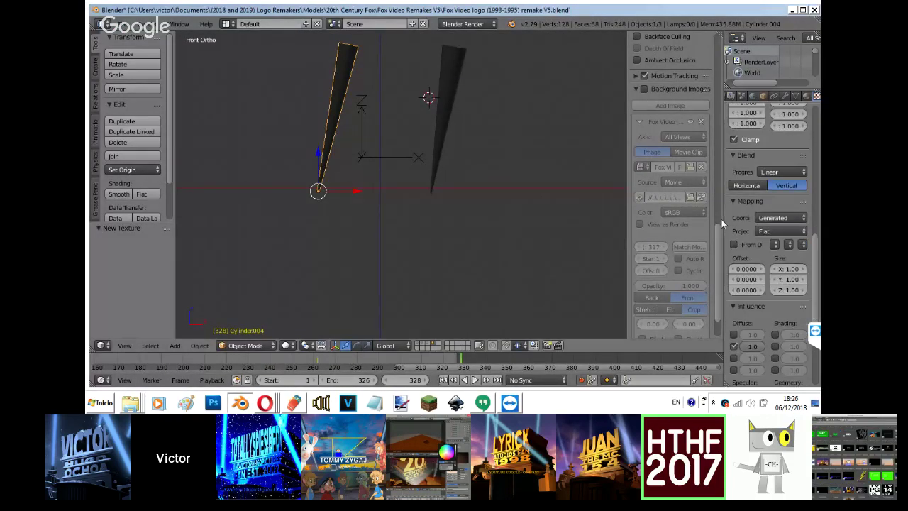
{"action": "left_click_drag", "start_coordinate": [726, 219], "coordinate": [609, 219]}
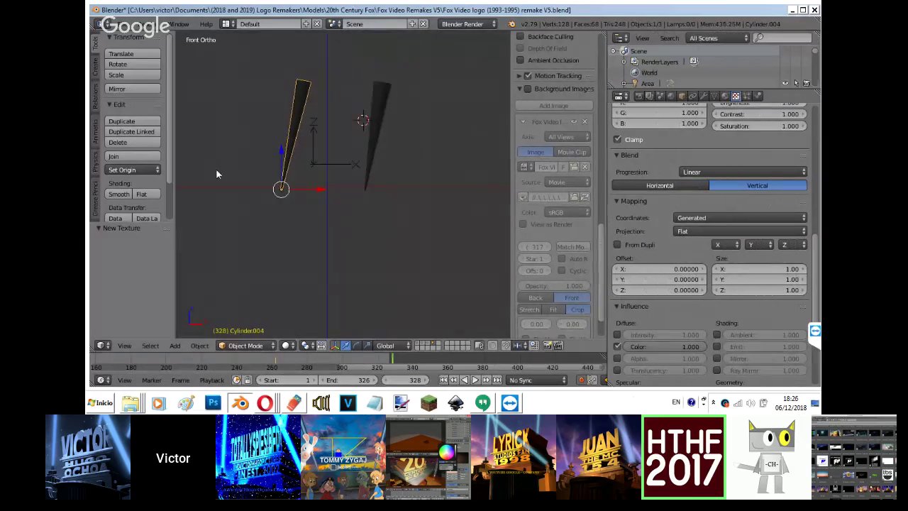
{"action": "key", "text": "shift+z"}
{"action": "scroll", "coordinate": [703, 323], "scroll_direction": "up", "scroll_amount": 5}
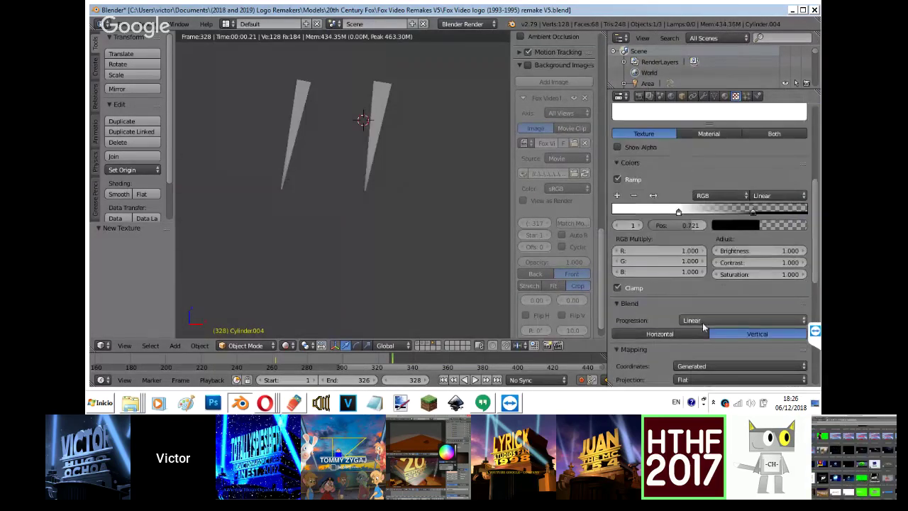
{"action": "left_click_drag", "start_coordinate": [750, 211], "coordinate": [697, 214]}
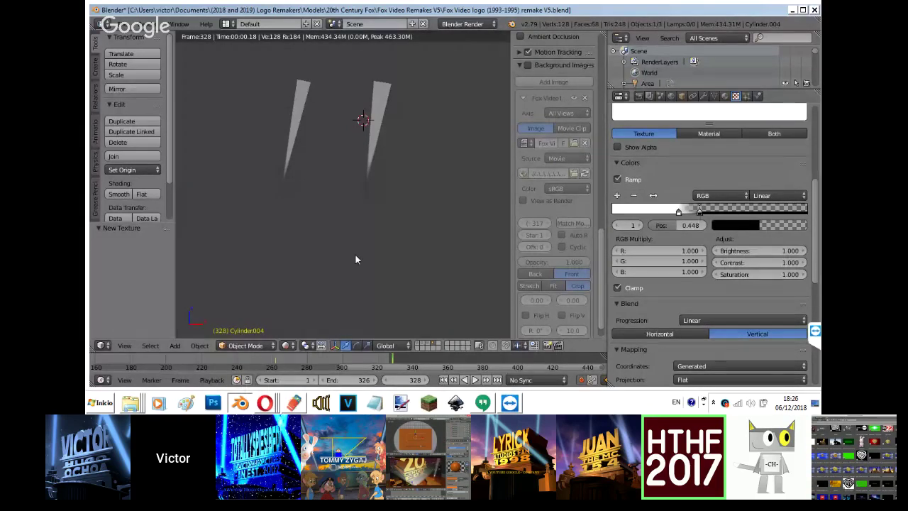
Look through the camera and try swapping the blend texture's X and Y mapping axes.
{"action": "key", "text": "KP_0"}
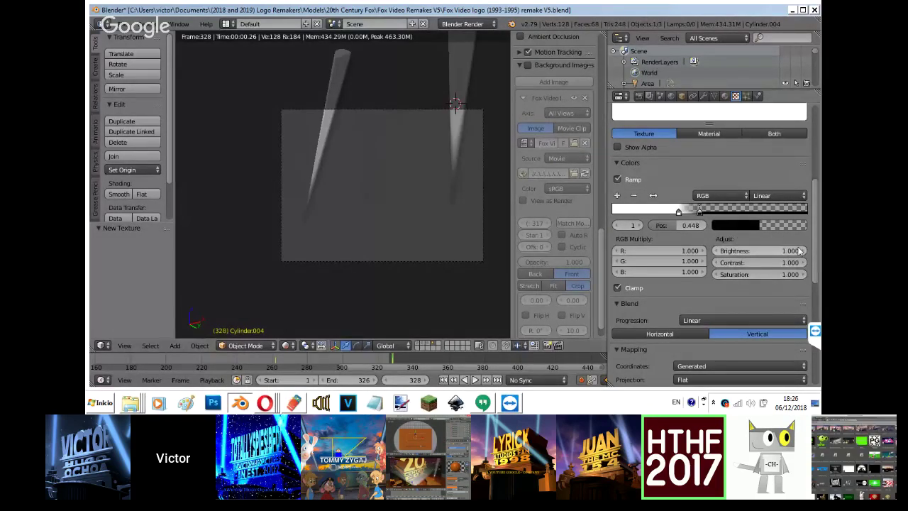
{"action": "scroll", "coordinate": [780, 284], "scroll_direction": "down", "scroll_amount": 7}
{"action": "left_click", "coordinate": [724, 188]}
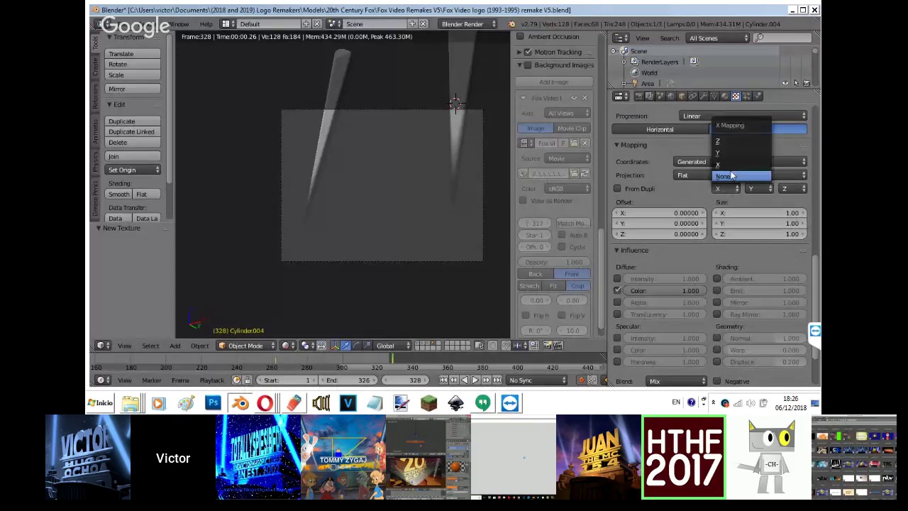
{"action": "left_click", "coordinate": [724, 153]}
{"action": "left_click", "coordinate": [770, 190]}
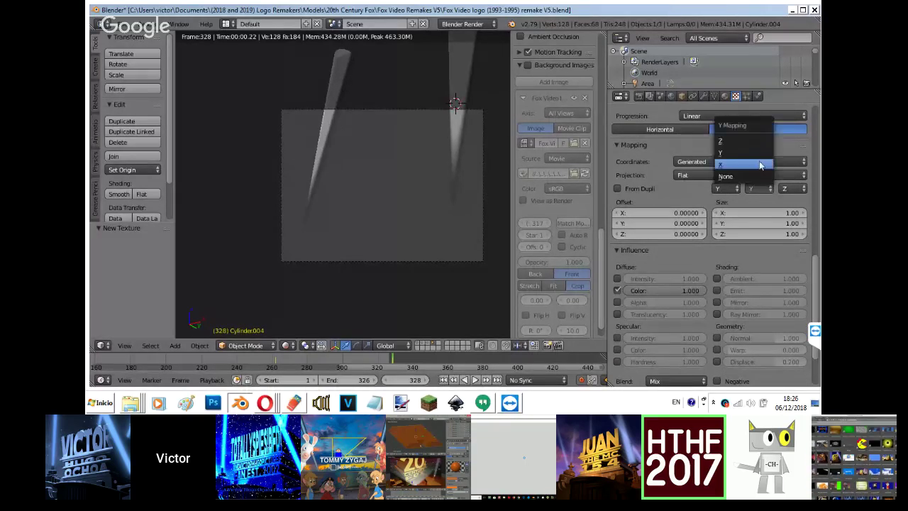
{"action": "left_click", "coordinate": [750, 183]}
{"action": "left_click", "coordinate": [752, 189]}
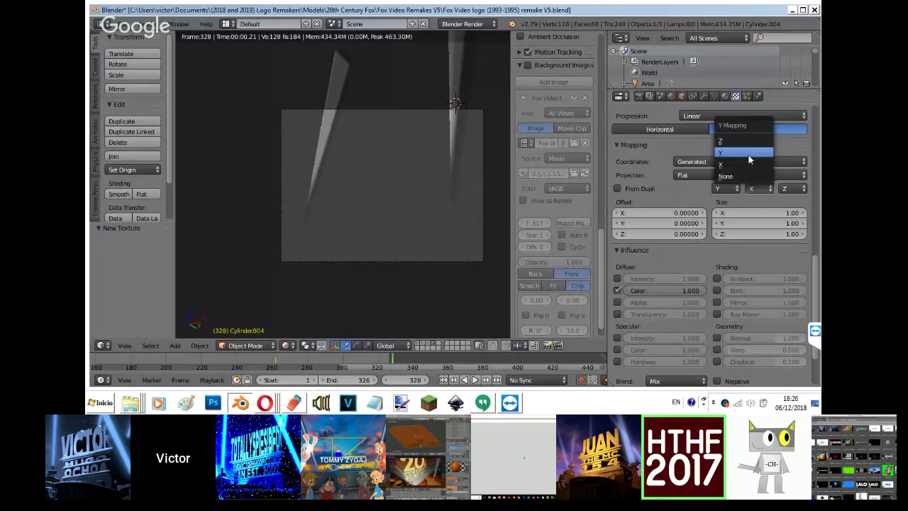
{"action": "left_click", "coordinate": [752, 154]}
Try mapping the blend texture's X axis to Z and its Z axis to X.
{"action": "left_click", "coordinate": [726, 189]}
{"action": "left_click", "coordinate": [725, 142]}
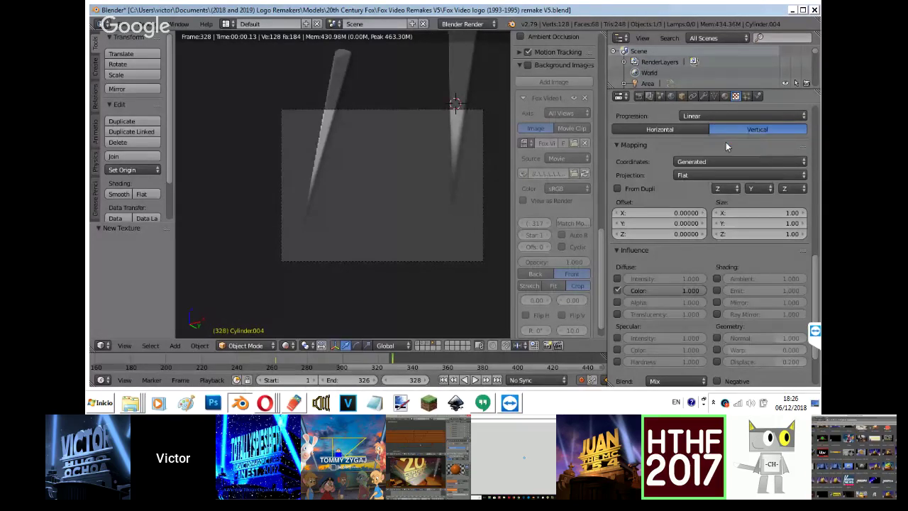
{"action": "left_click", "coordinate": [783, 188]}
{"action": "left_click", "coordinate": [776, 166]}
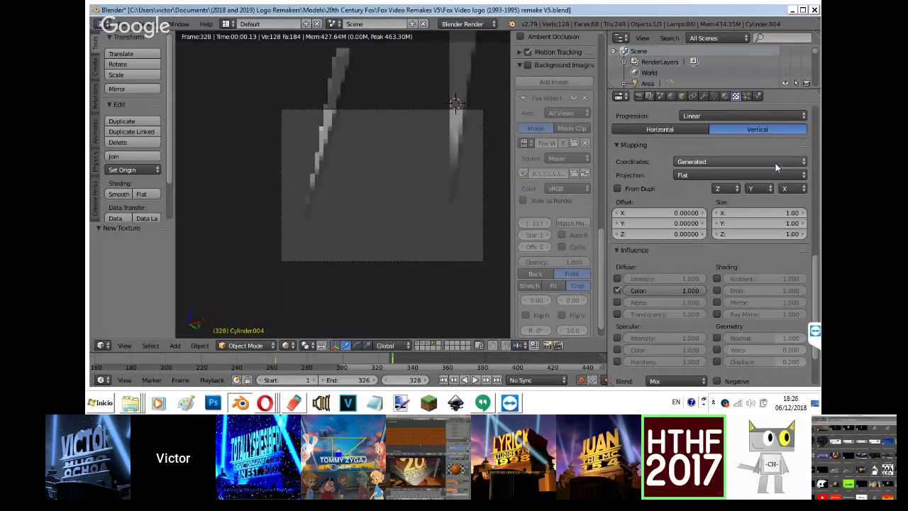
Set the blend texture's X mapping to None, Y mapping to Z, and Z mapping to Y.
{"action": "left_click", "coordinate": [726, 188]}
{"action": "left_click", "coordinate": [725, 174]}
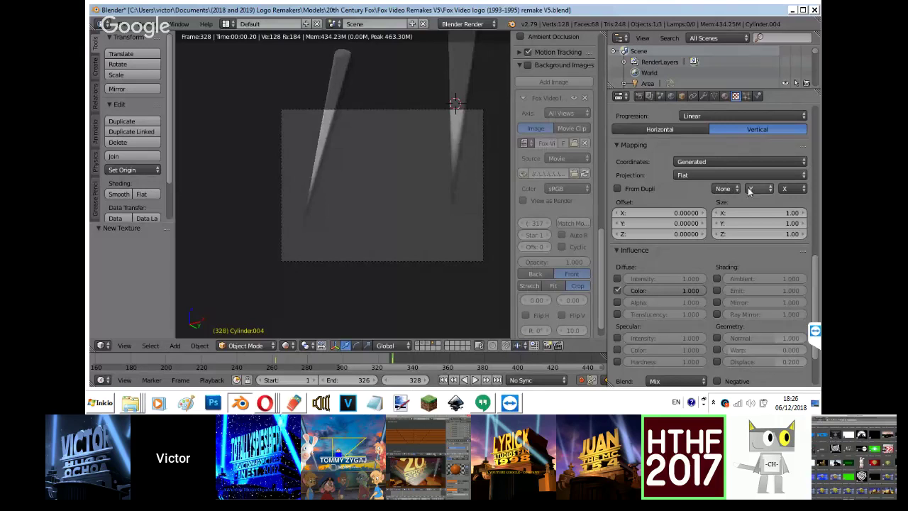
{"action": "left_click", "coordinate": [758, 188]}
{"action": "left_click", "coordinate": [744, 141]}
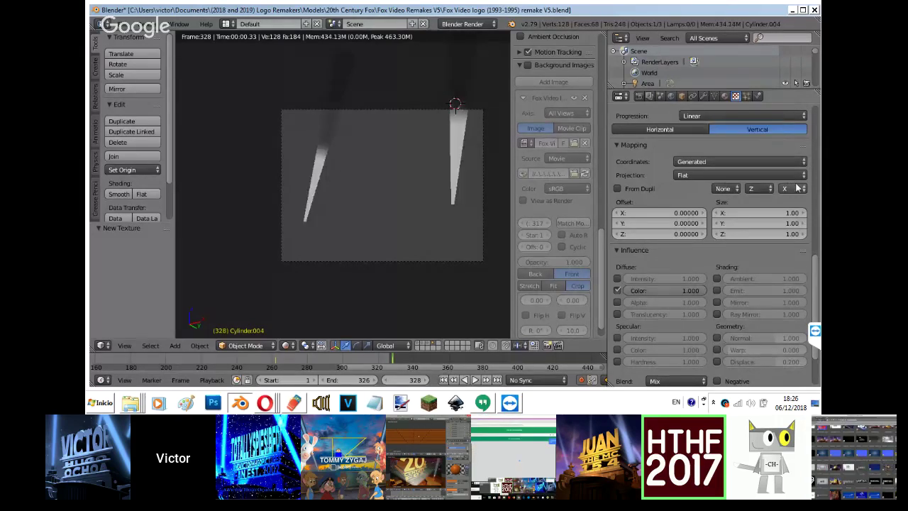
{"action": "left_click", "coordinate": [798, 188]}
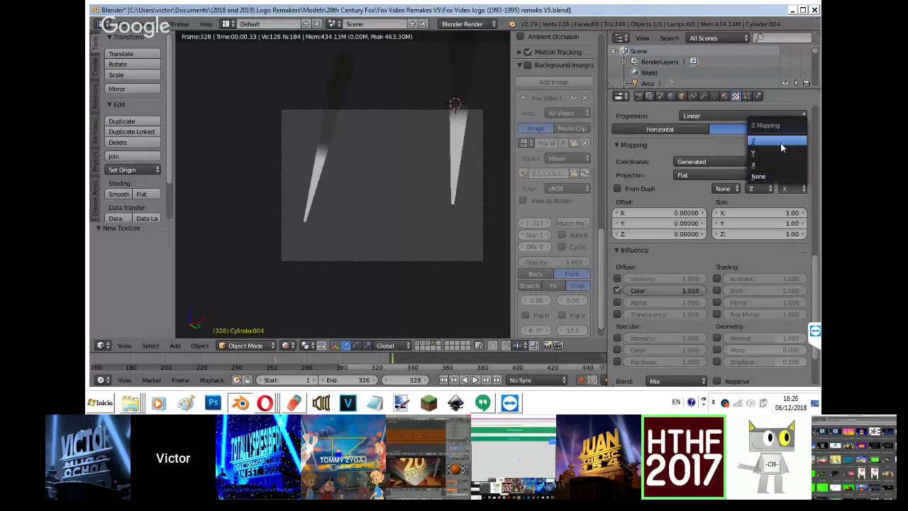
{"action": "left_click", "coordinate": [783, 144]}
{"action": "scroll", "coordinate": [789, 178], "scroll_direction": "up", "scroll_amount": 2}
{"action": "left_click", "coordinate": [792, 233]}
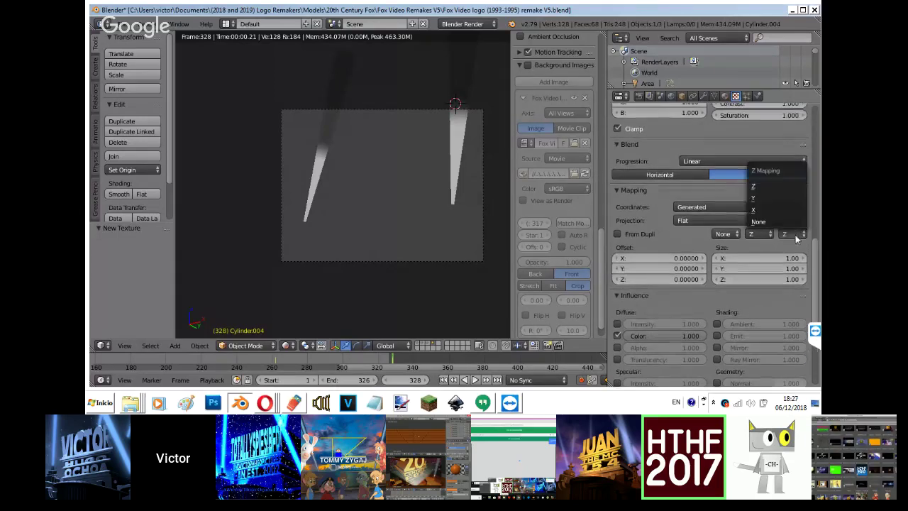
{"action": "left_click", "coordinate": [787, 200]}
{"action": "scroll", "coordinate": [721, 247], "scroll_direction": "up", "scroll_amount": 4}
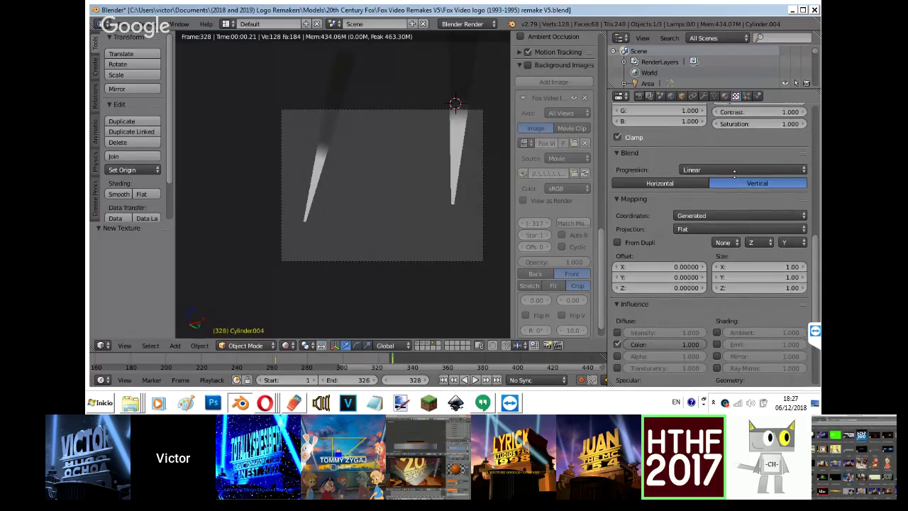
Switch the background image to Fox Video 1993.jpg, sample its purple beam color for the ramp's white stop, and hide the background.
{"action": "scroll", "coordinate": [356, 232], "scroll_direction": "up", "scroll_amount": 2}
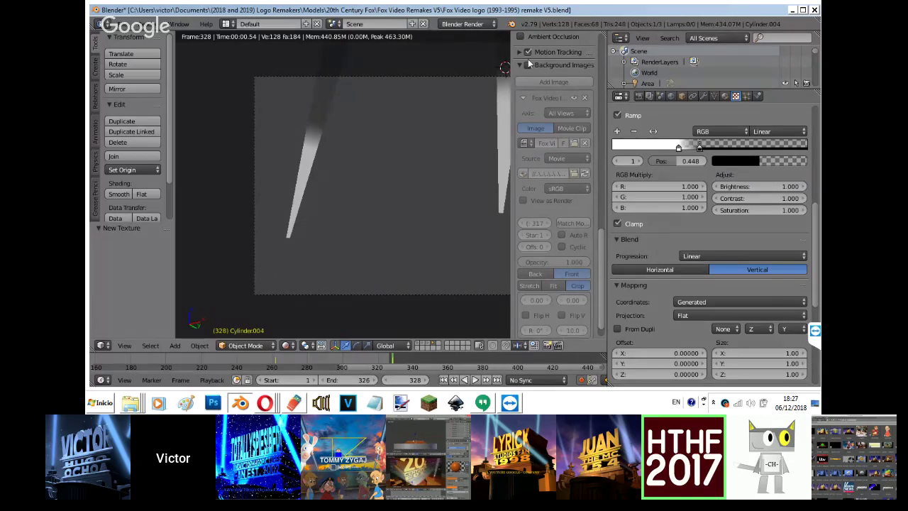
{"action": "left_click", "coordinate": [528, 65]}
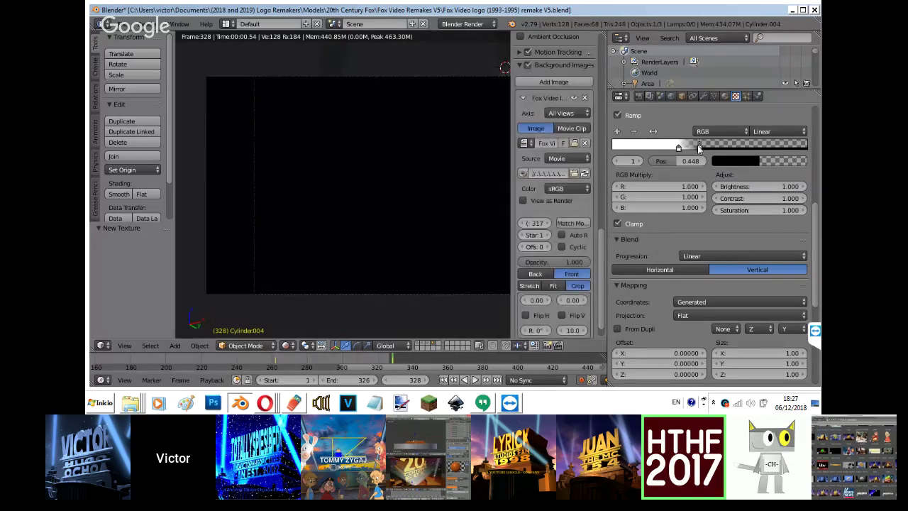
{"action": "left_click", "coordinate": [524, 143]}
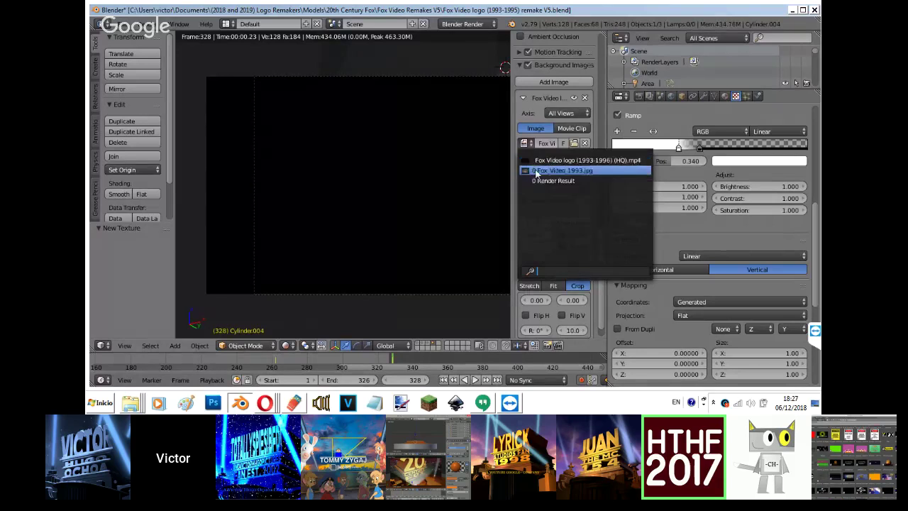
{"action": "left_click", "coordinate": [530, 170]}
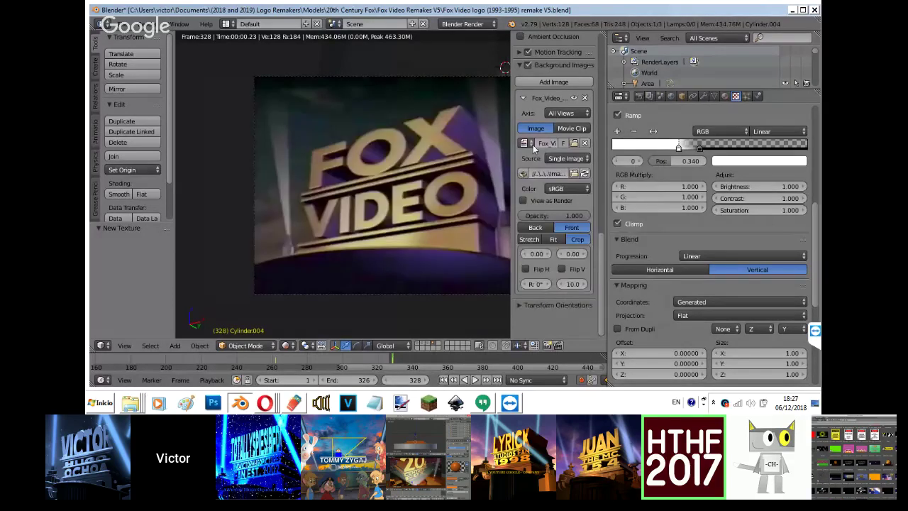
{"action": "left_click", "coordinate": [753, 161]}
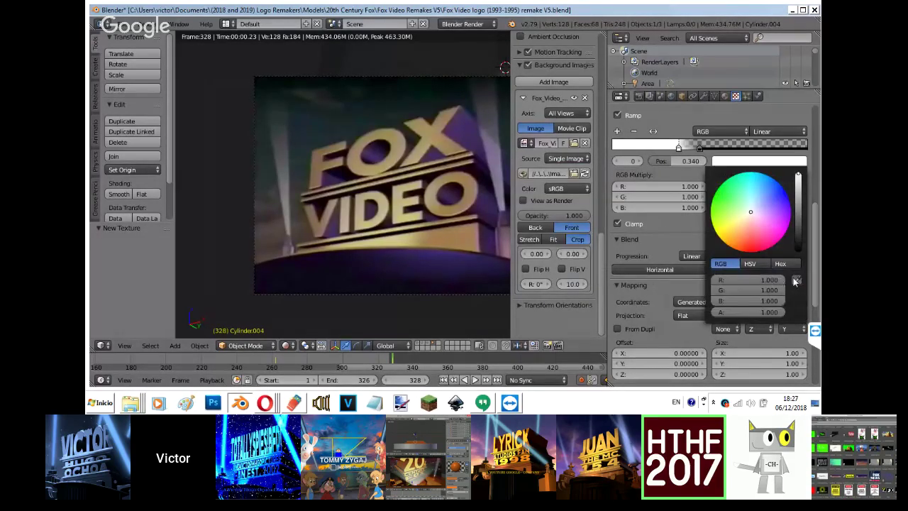
{"action": "left_click", "coordinate": [496, 159]}
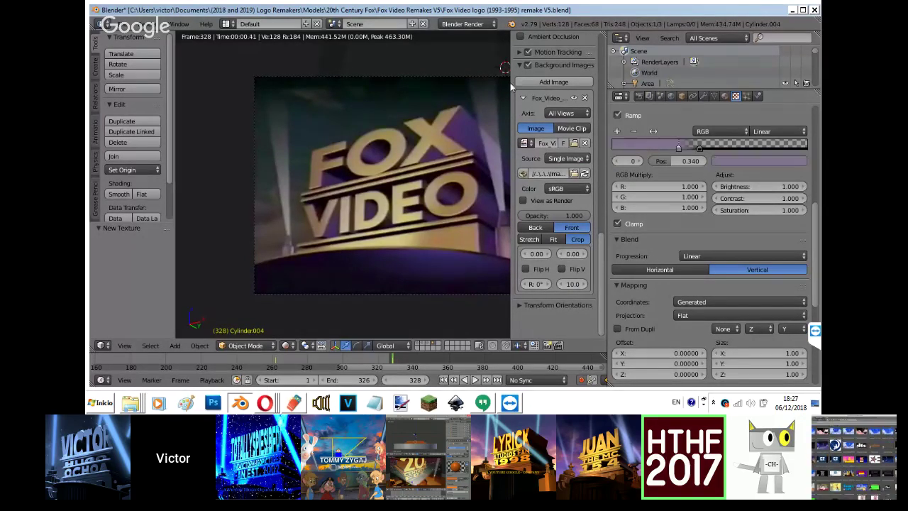
{"action": "left_click", "coordinate": [528, 65]}
Move the ramp's transparent black stop to position 0.823 and the purple stop to near the ramp's middle.
{"action": "left_click_drag", "start_coordinate": [699, 147], "coordinate": [773, 150]}
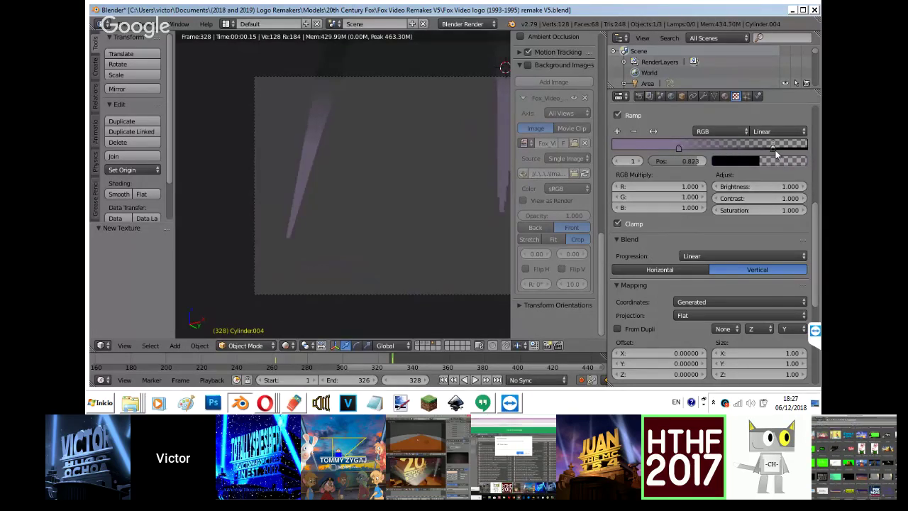
{"action": "left_click", "coordinate": [680, 147]}
{"action": "left_click_drag", "start_coordinate": [680, 147], "coordinate": [718, 144]}
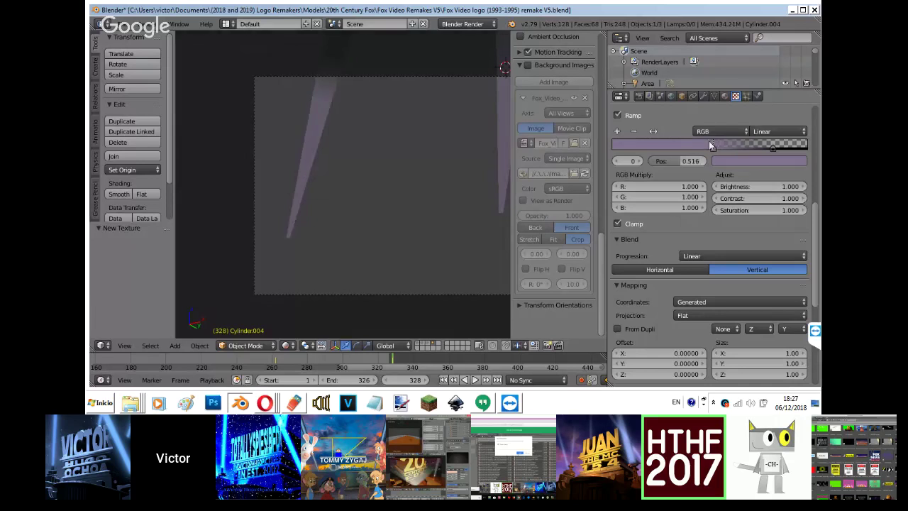
Add an opaque light lilac ramp stop at position 0.115 with alpha 1.000, and move the purple stop to 0.406.
{"action": "left_click", "coordinate": [616, 132]}
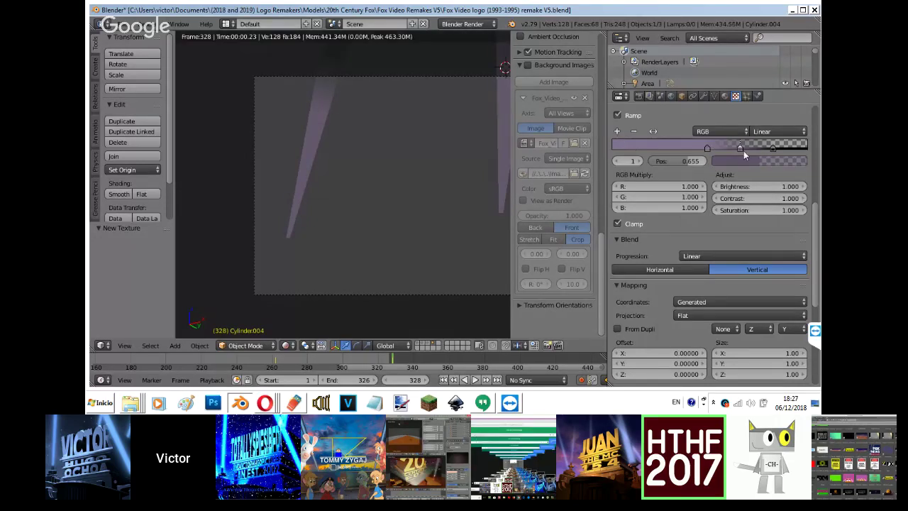
{"action": "left_click_drag", "start_coordinate": [660, 169], "coordinate": [648, 167]}
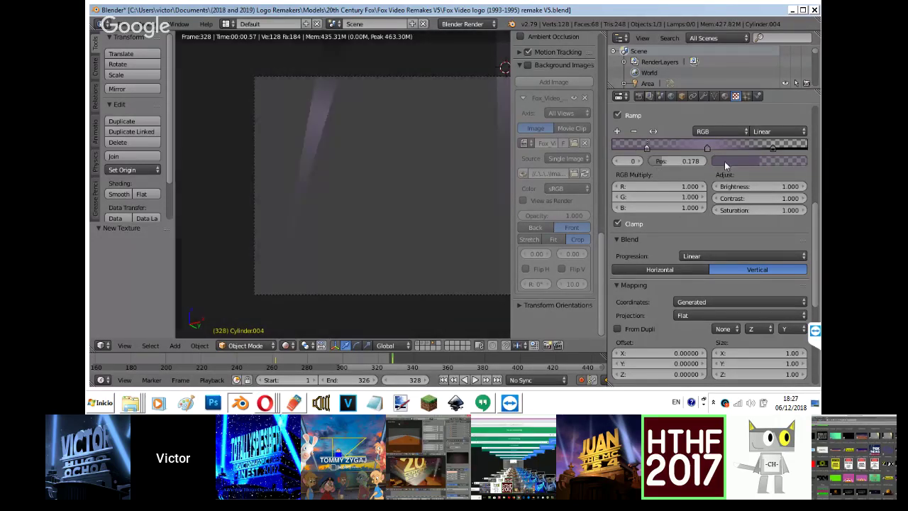
{"action": "left_click", "coordinate": [724, 163]}
{"action": "left_click_drag", "start_coordinate": [738, 311], "coordinate": [784, 312]}
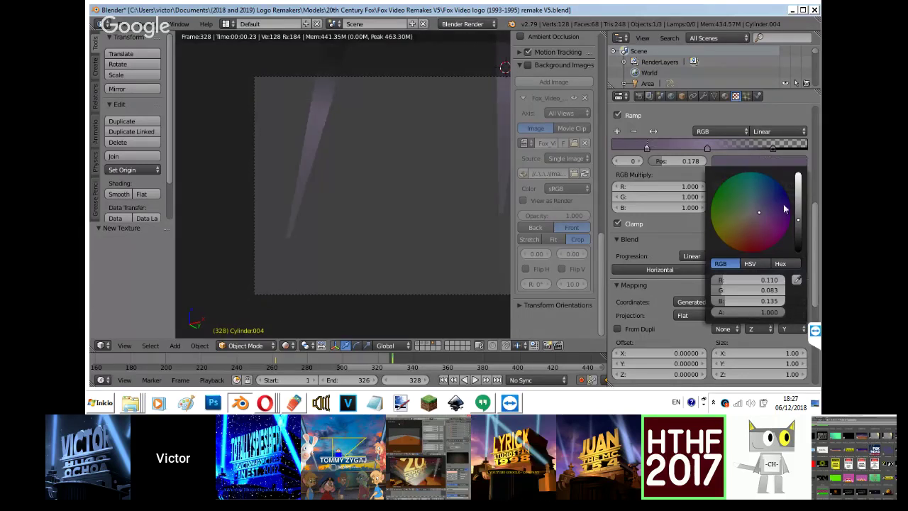
{"action": "left_click", "coordinate": [798, 182]}
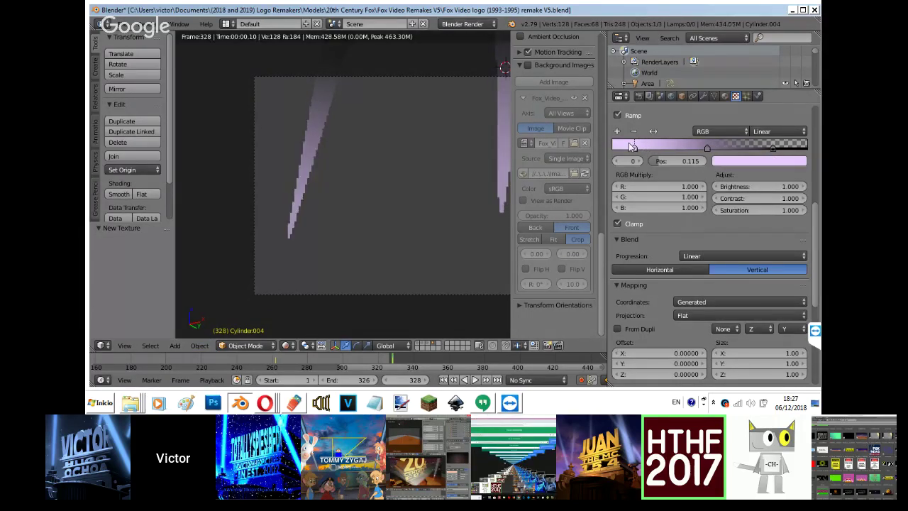
{"action": "left_click_drag", "start_coordinate": [706, 148], "coordinate": [691, 152]}
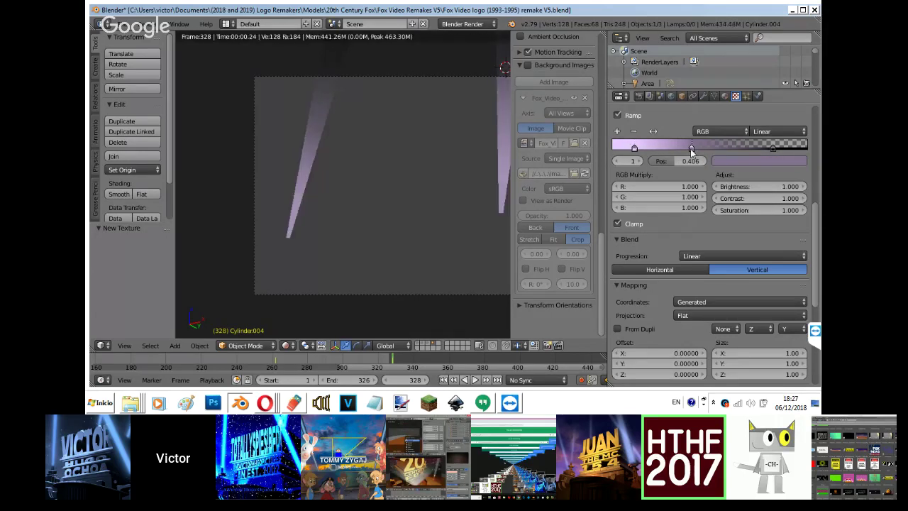
Open the beam's material settings, show the logo's layers, compare the scene with the reference image, and hide the reference.
{"action": "left_click", "coordinate": [724, 97]}
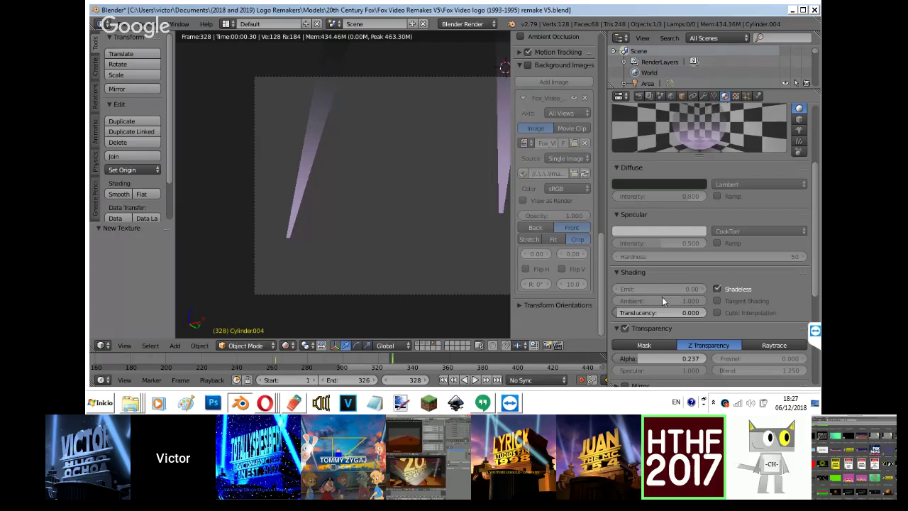
{"action": "left_click", "coordinate": [423, 343]}
{"action": "left_click", "coordinate": [418, 343]}
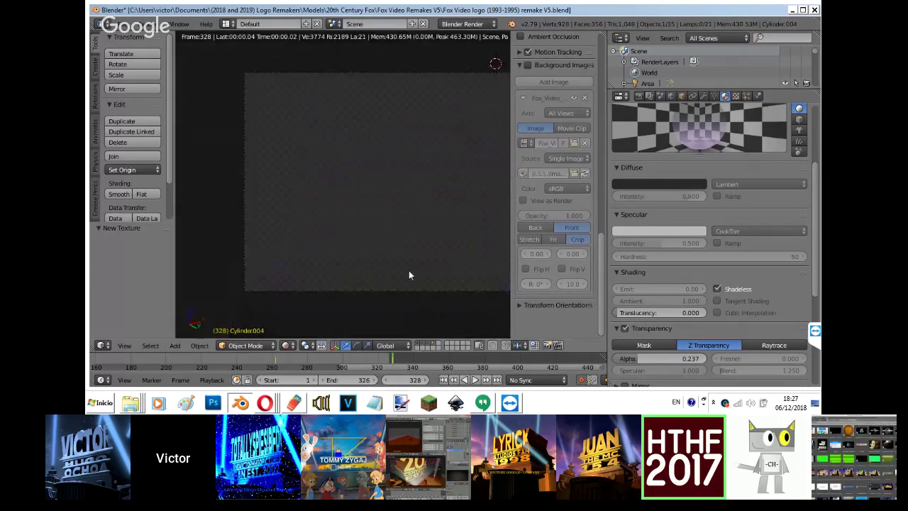
{"action": "left_click", "coordinate": [527, 66]}
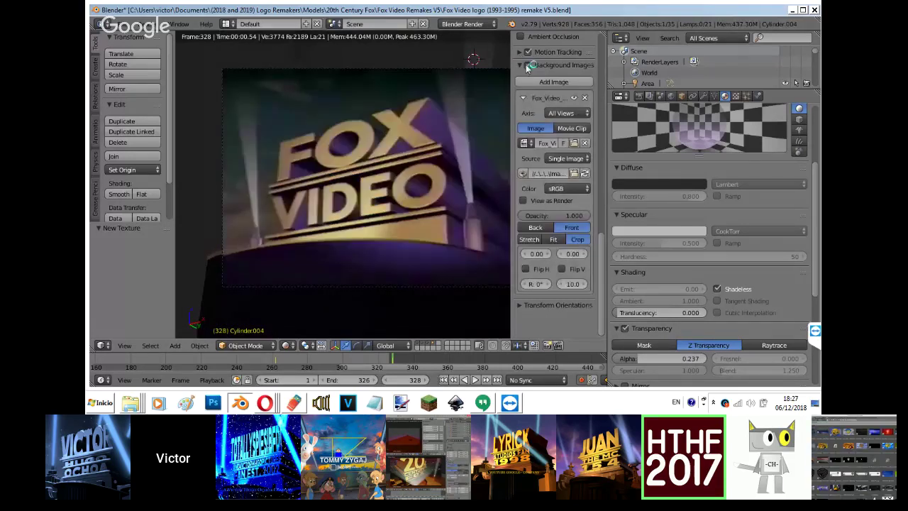
{"action": "key", "text": "shift+z"}
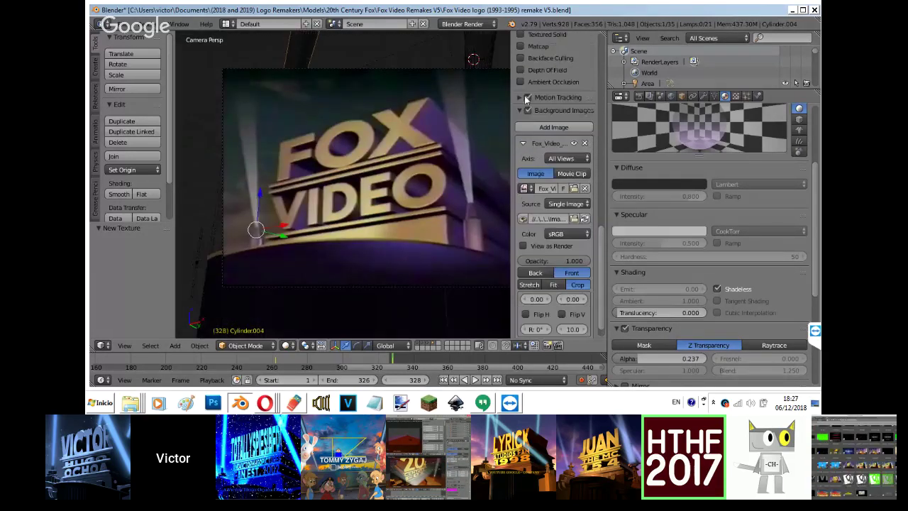
{"action": "left_click", "coordinate": [527, 110]}
Play the animation, stop at frame 258, and preview the full logo rendered.
{"action": "key", "text": "shift+alt+a"}
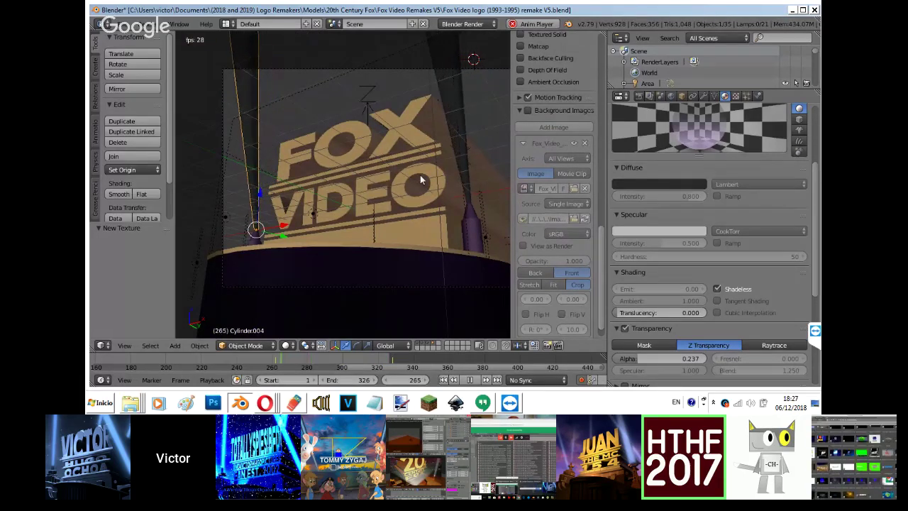
{"action": "key", "text": "shift+alt+a"}
{"action": "key", "text": "shift+z"}
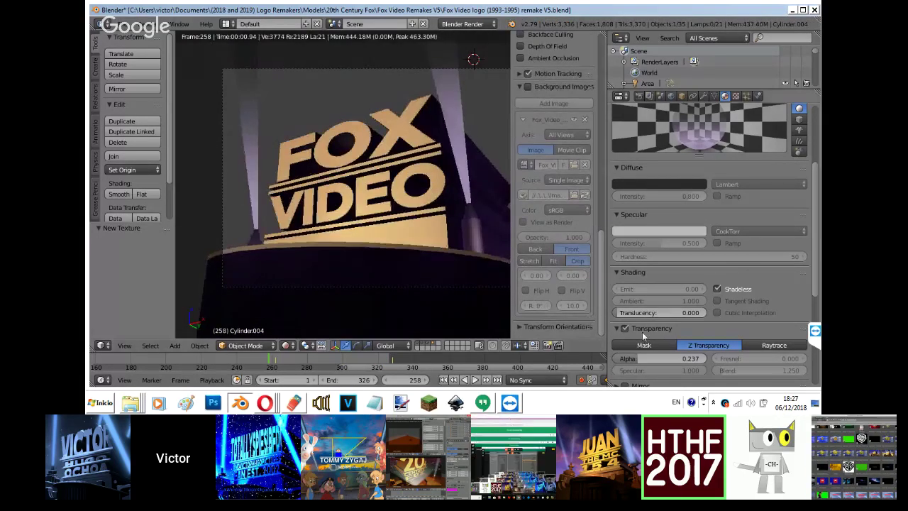
Lower the beam material's alpha slightly, leave the rendered preview, and save over the existing Blender file.
{"action": "left_click_drag", "start_coordinate": [629, 358], "coordinate": [623, 361]}
{"action": "key", "text": "shift+z"}
{"action": "key", "text": "ctrl+s"}
{"action": "left_click", "coordinate": [403, 224]}
Switch to Opera, check the Hangouts broadcast window, and bring up the livestream's YouTube page.
{"action": "mouse_move", "coordinate": [276, 404]}
{"action": "left_click", "coordinate": [267, 349]}
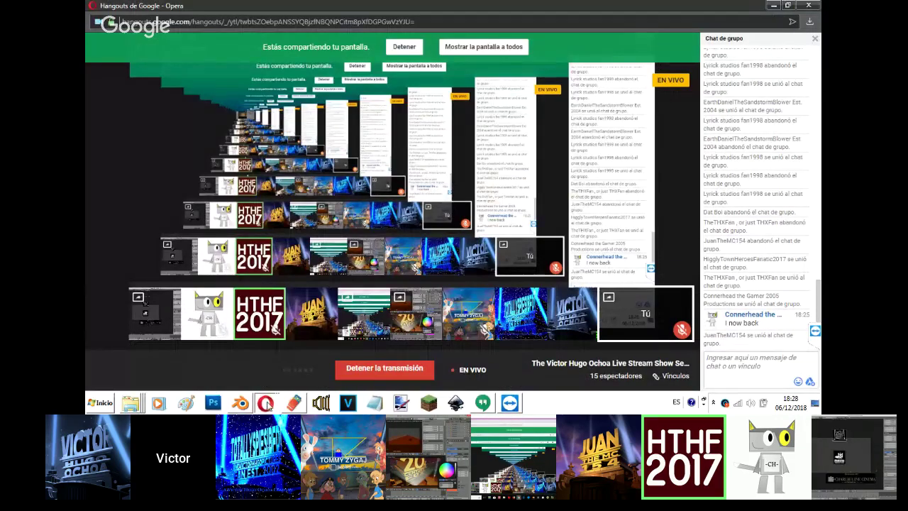
{"action": "left_click", "coordinate": [280, 368]}
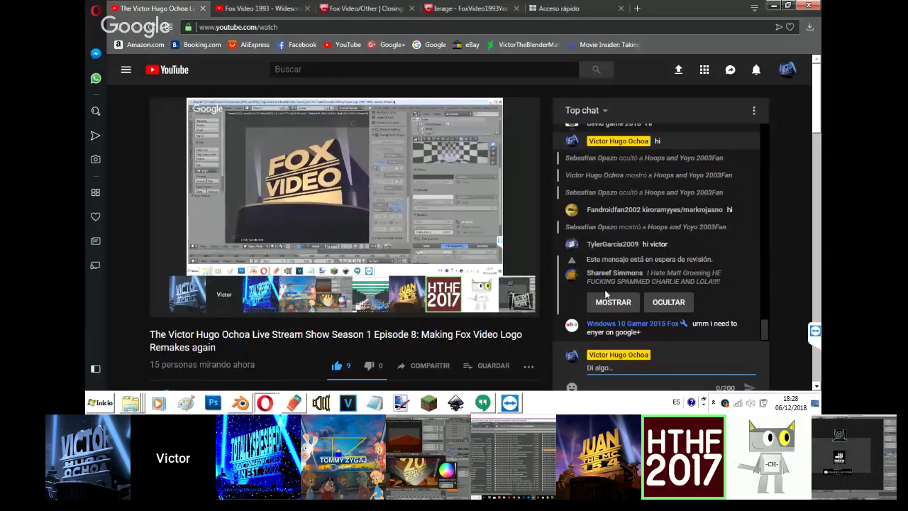
Approve the viewer message held for review in the live chat and dismiss the message's moderation options.
{"action": "left_click", "coordinate": [606, 296]}
{"action": "left_click", "coordinate": [723, 311]}
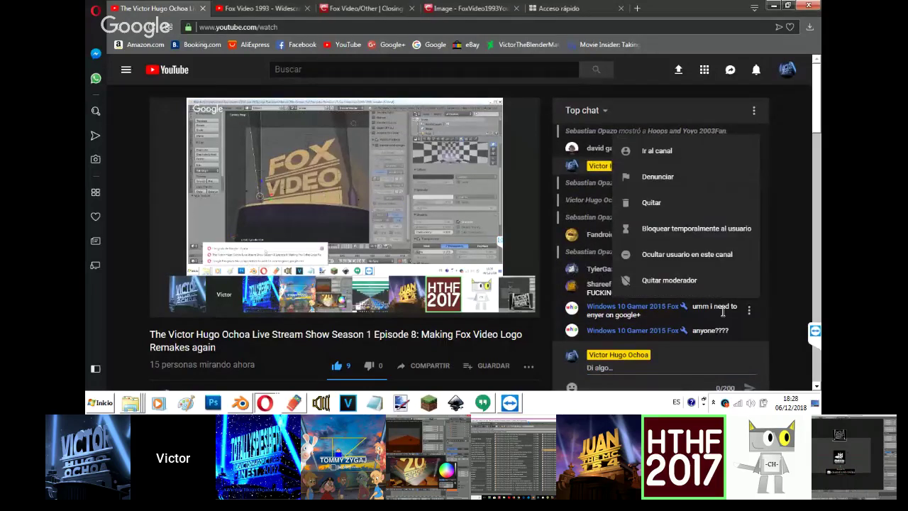
{"action": "left_click", "coordinate": [646, 360]}
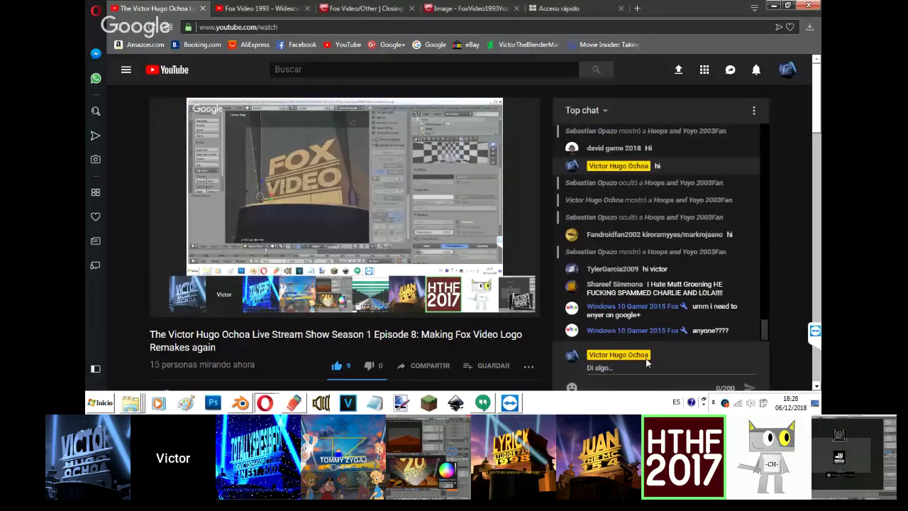
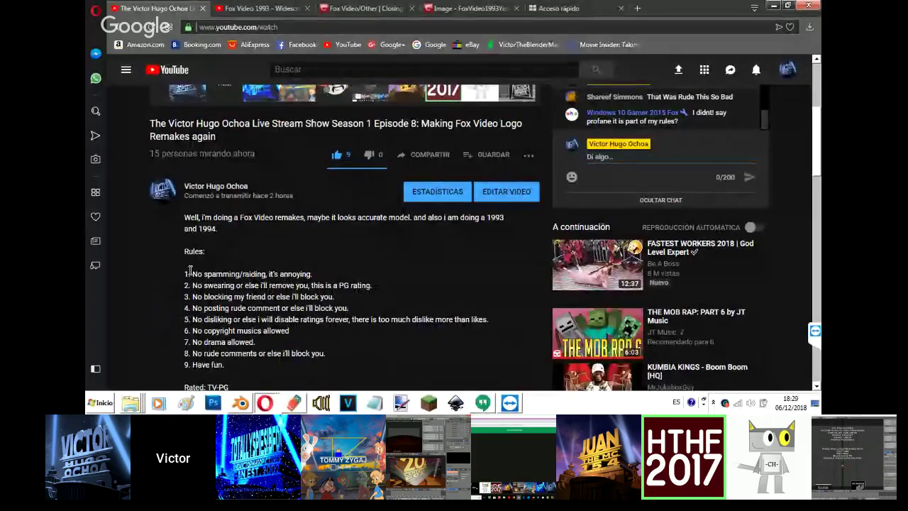
Switch to Blender, briefly preview the logo rendered at frame 258, and set the viewport to front orthographic view.
{"action": "left_click", "coordinate": [241, 403]}
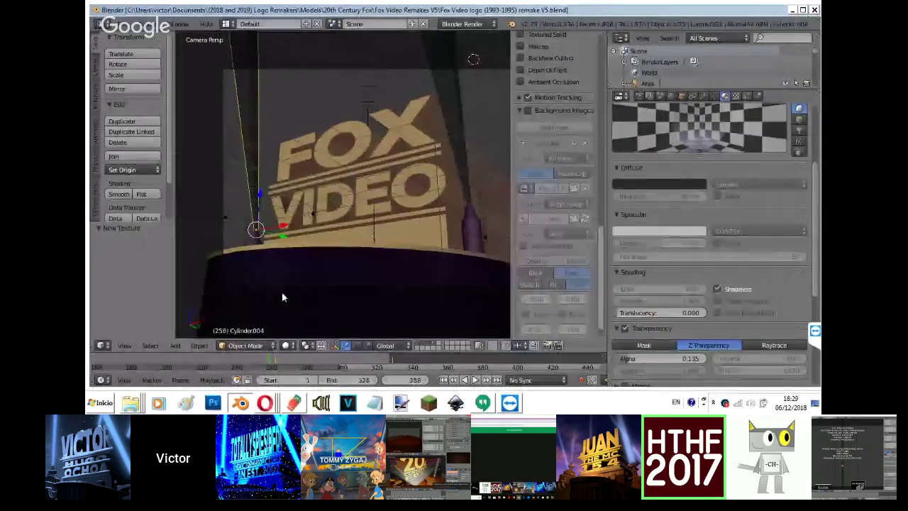
{"action": "key", "text": "shift+z"}
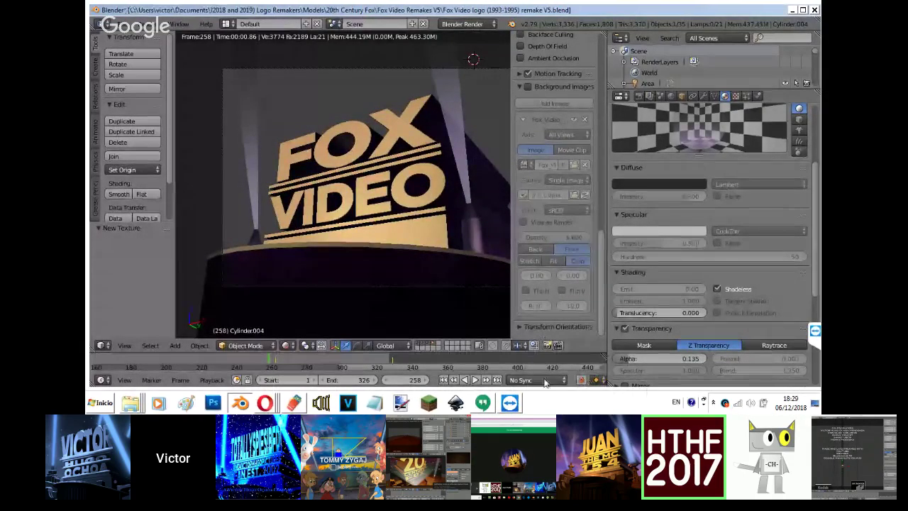
{"action": "key", "text": "shift+z"}
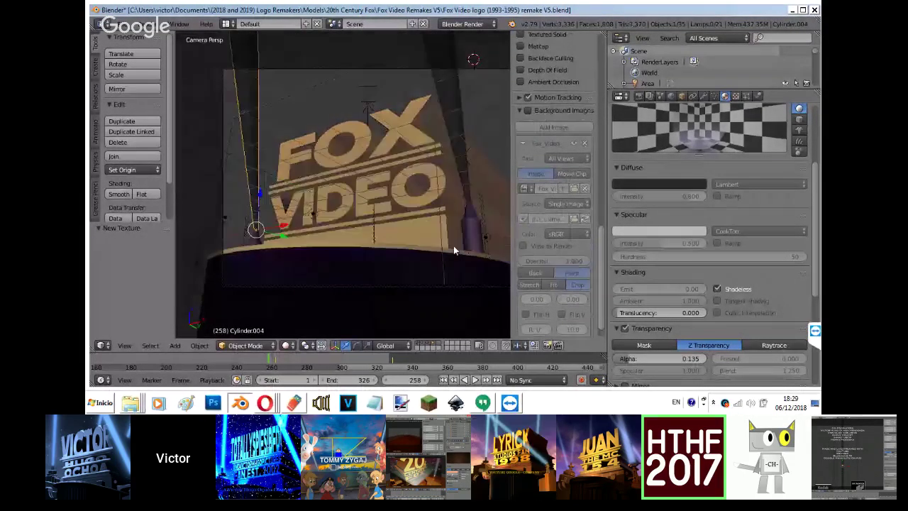
{"action": "key", "text": "KP_5"}
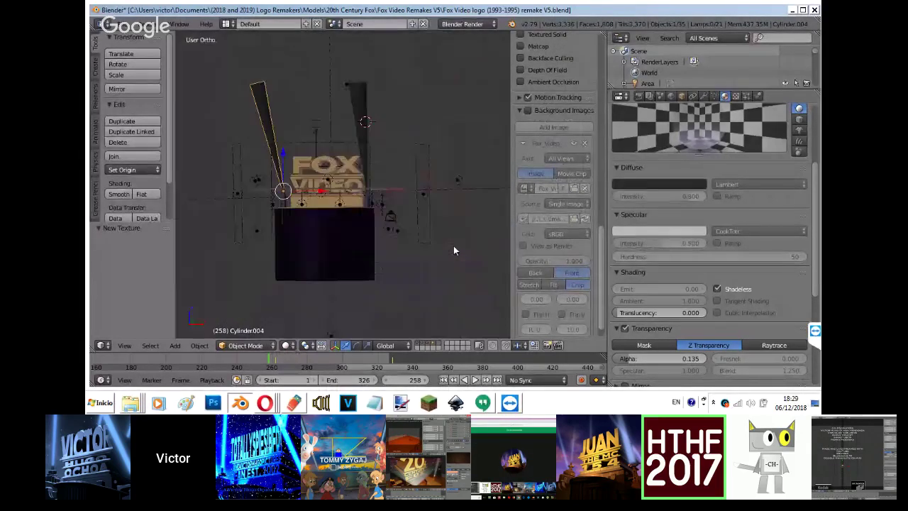
{"action": "key", "text": "KP_1"}
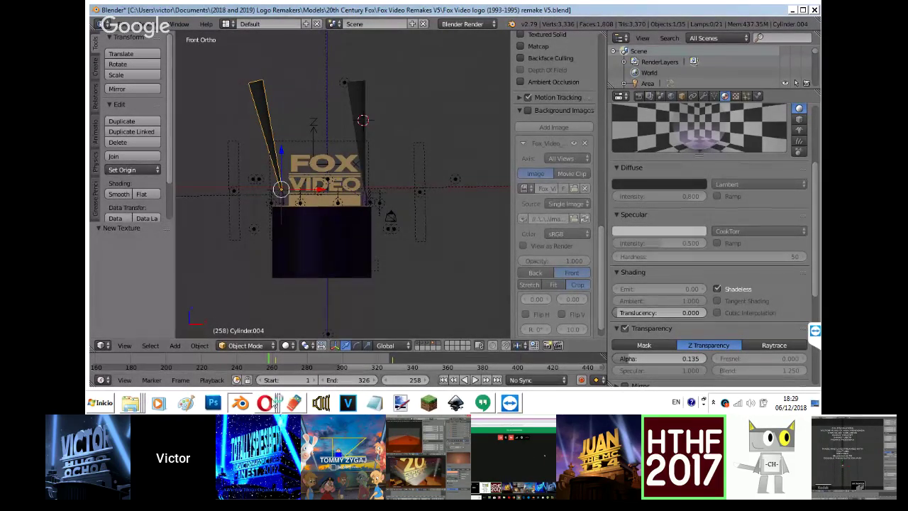
Check the Hangouts broadcast window in Opera, and return to Blender.
{"action": "left_click", "coordinate": [263, 403]}
{"action": "left_click", "coordinate": [246, 354]}
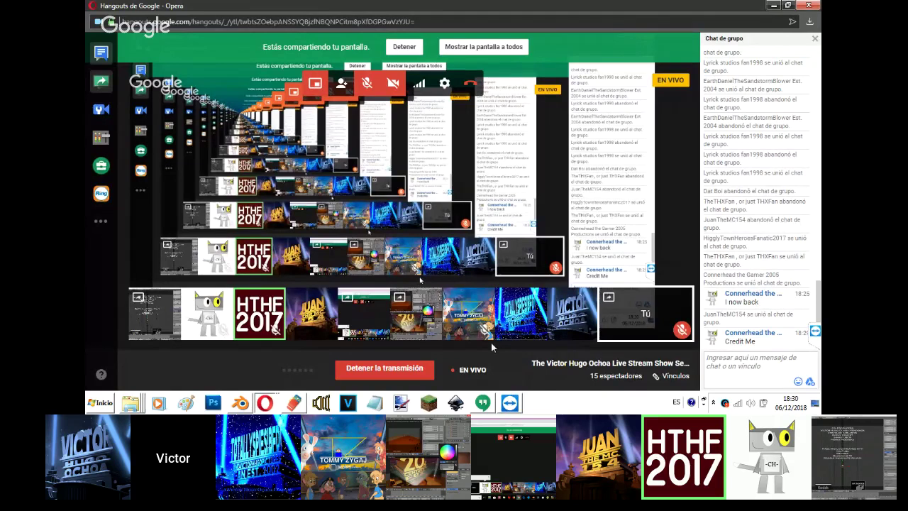
{"action": "left_click", "coordinate": [240, 403]}
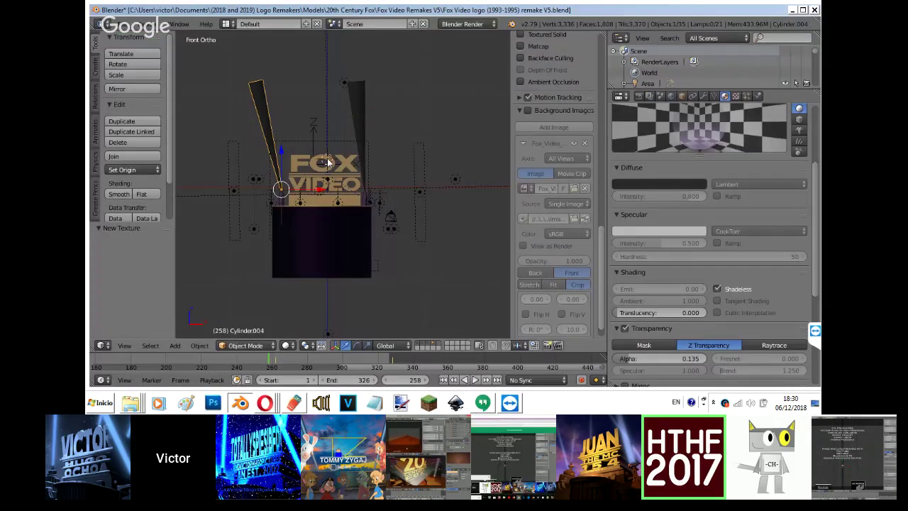
Add a cylinder around the logo, scaling it up by about 24.9 and again by about 1.57 in camera view.
{"action": "key", "text": "shift+a"}
{"action": "mouse_move", "coordinate": [300, 82]}
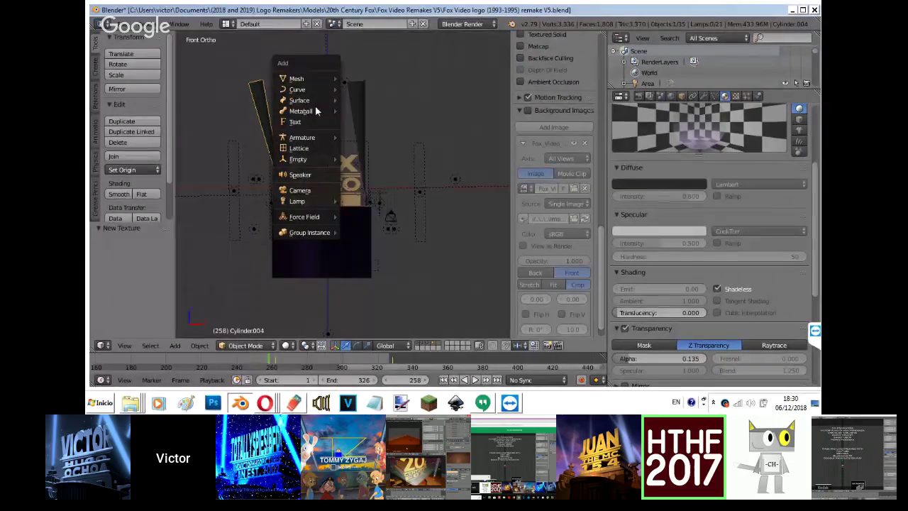
{"action": "left_click", "coordinate": [367, 132]}
{"action": "key", "text": "s"}
{"action": "left_click", "coordinate": [224, 81]}
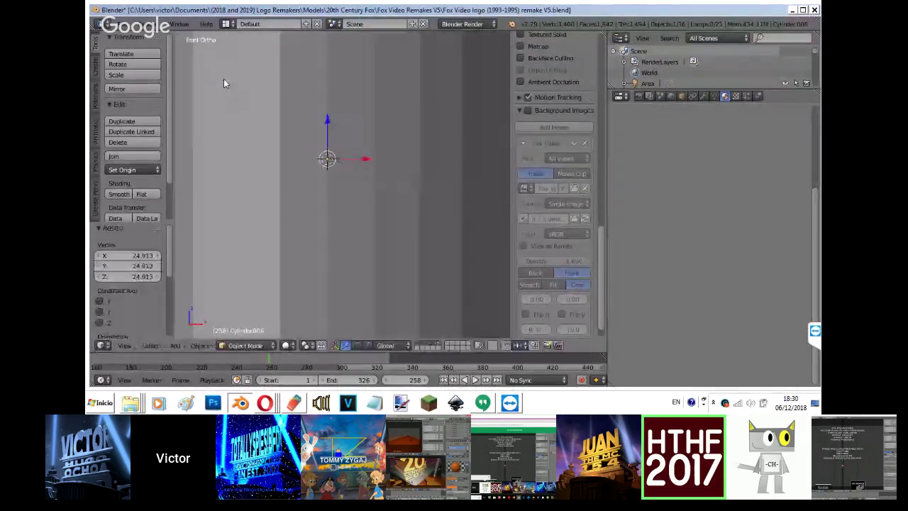
{"action": "key", "text": "KP_0"}
{"action": "key", "text": "s"}
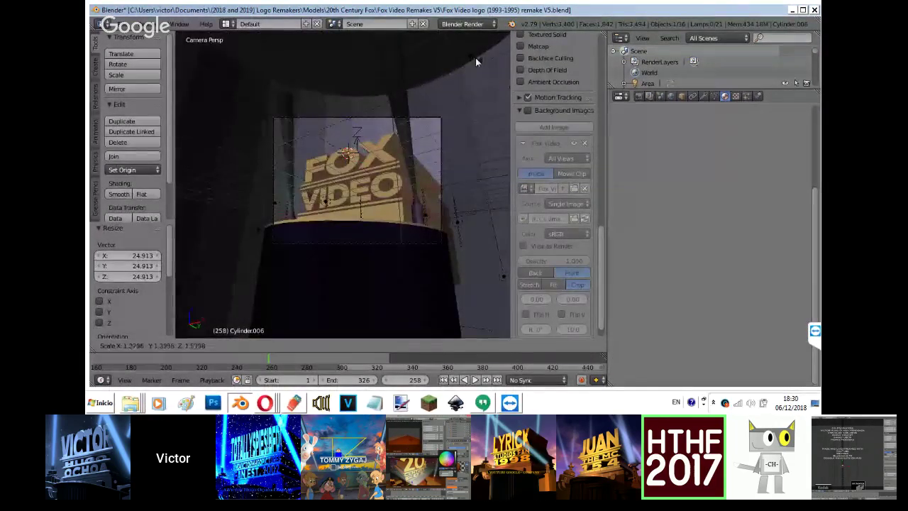
{"action": "left_click", "coordinate": [475, 59]}
Switch the viewport to rendered shading and give the cylinder a new shadeless material named Sky.
{"action": "key", "text": "shift+z"}
{"action": "scroll", "coordinate": [687, 151], "scroll_direction": "up", "scroll_amount": 3}
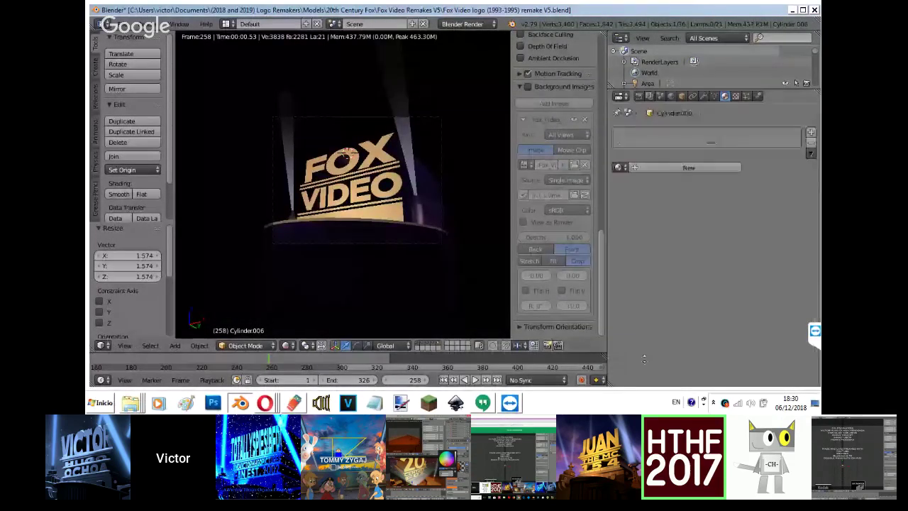
{"action": "left_click", "coordinate": [619, 166]}
{"action": "left_click", "coordinate": [686, 166]}
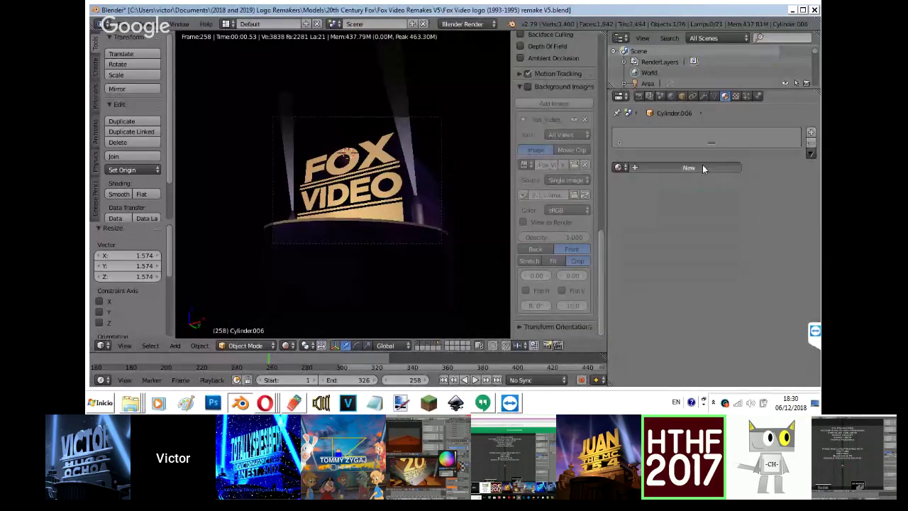
{"action": "left_click", "coordinate": [702, 164]}
{"action": "double_click", "coordinate": [699, 134]}
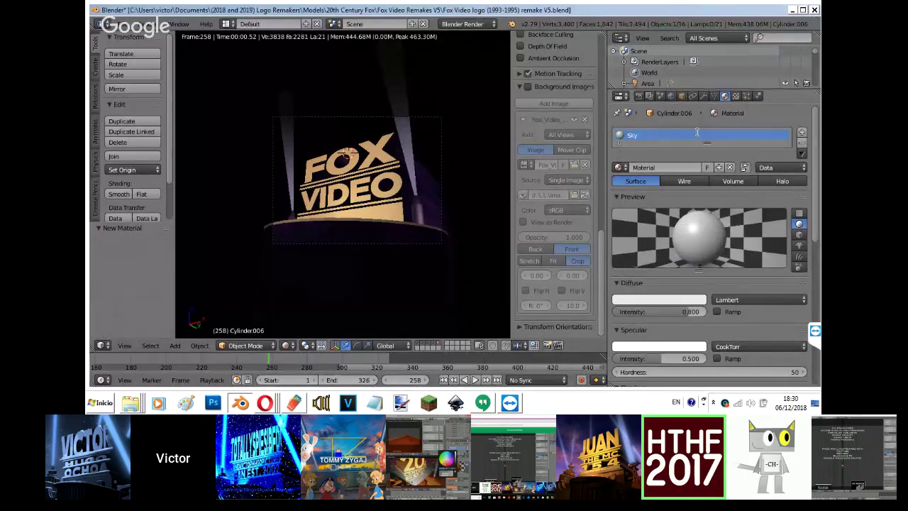
{"action": "scroll", "coordinate": [804, 213], "scroll_direction": "down", "scroll_amount": 5}
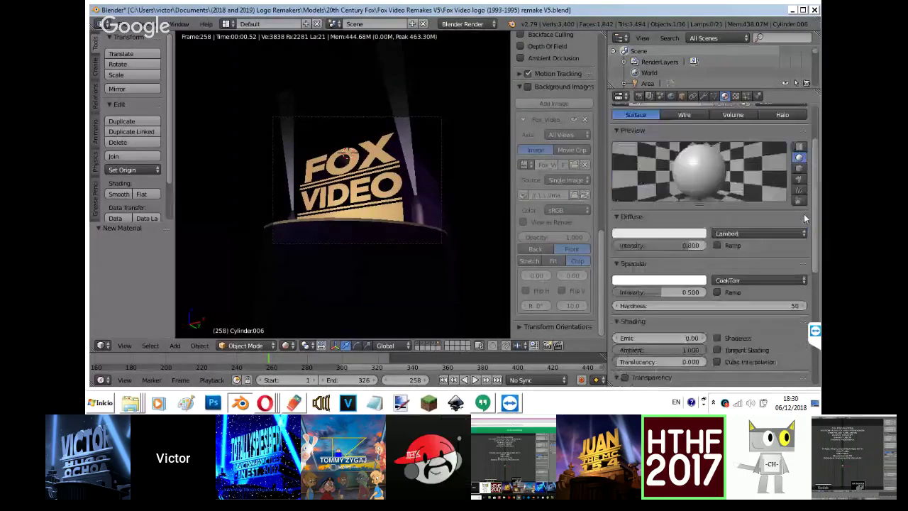
{"action": "left_click", "coordinate": [740, 271]}
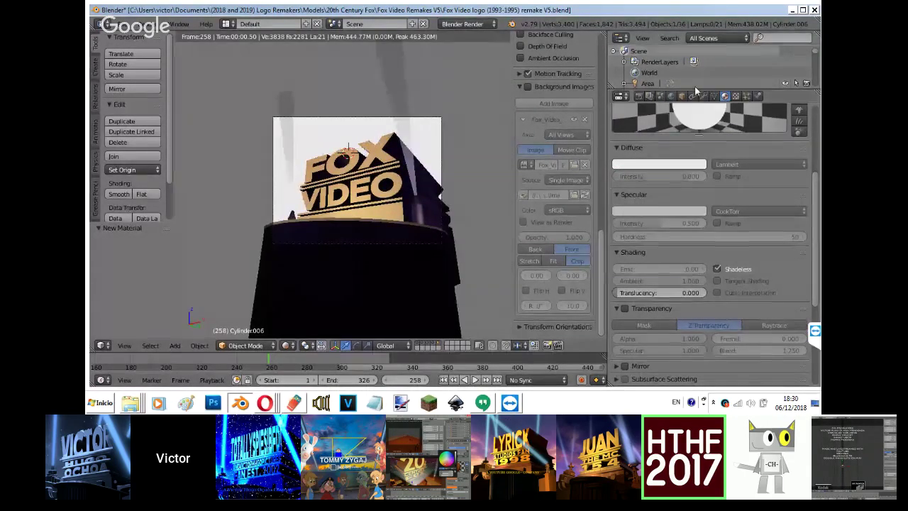
Add a new image texture to the Sky material with its mapping coordinates set to Generated.
{"action": "left_click", "coordinate": [736, 100]}
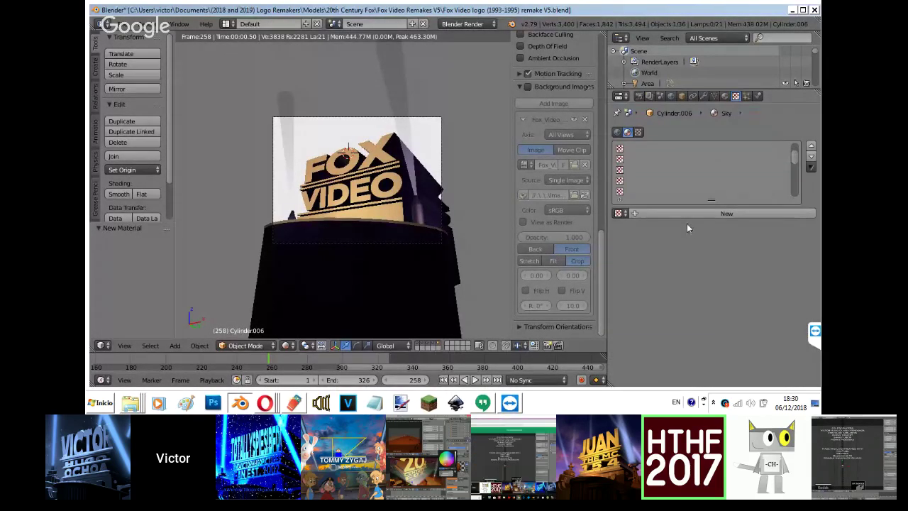
{"action": "left_click", "coordinate": [686, 215]}
{"action": "scroll", "coordinate": [687, 254], "scroll_direction": "down", "scroll_amount": 6}
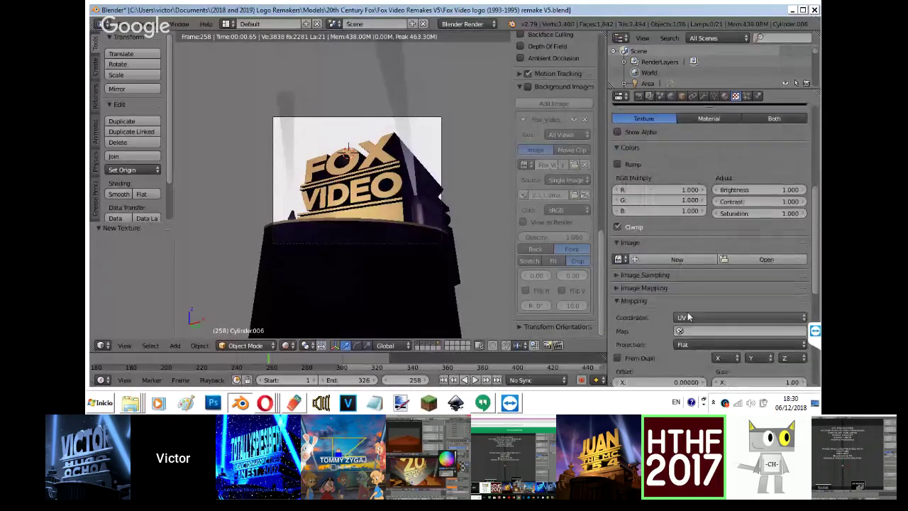
{"action": "left_click", "coordinate": [716, 317]}
{"action": "left_click", "coordinate": [716, 282]}
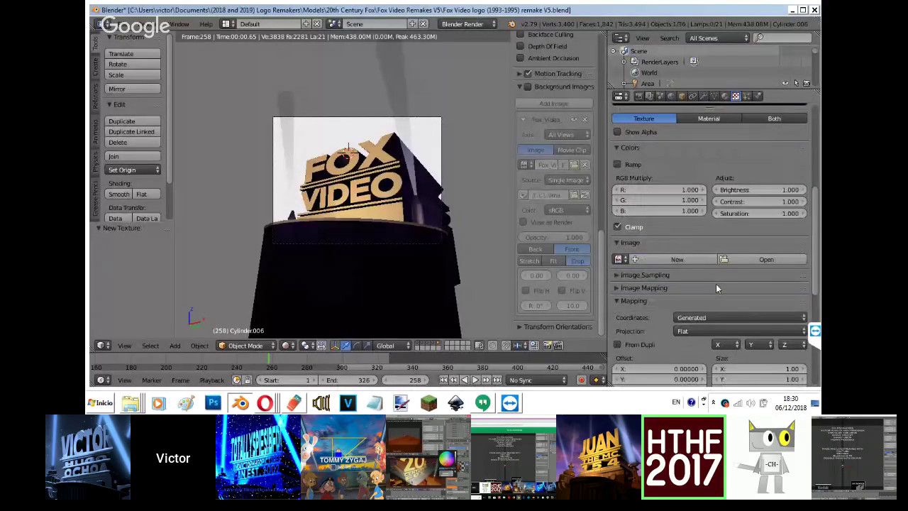
Start opening an image for the sky texture and browse to the Logo Remakers Images folder.
{"action": "left_click", "coordinate": [744, 259]}
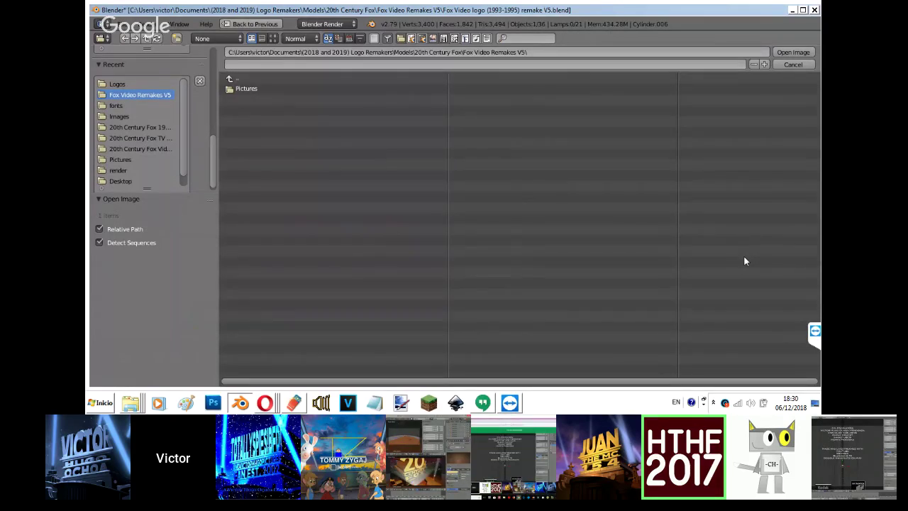
{"action": "left_click", "coordinate": [135, 126]}
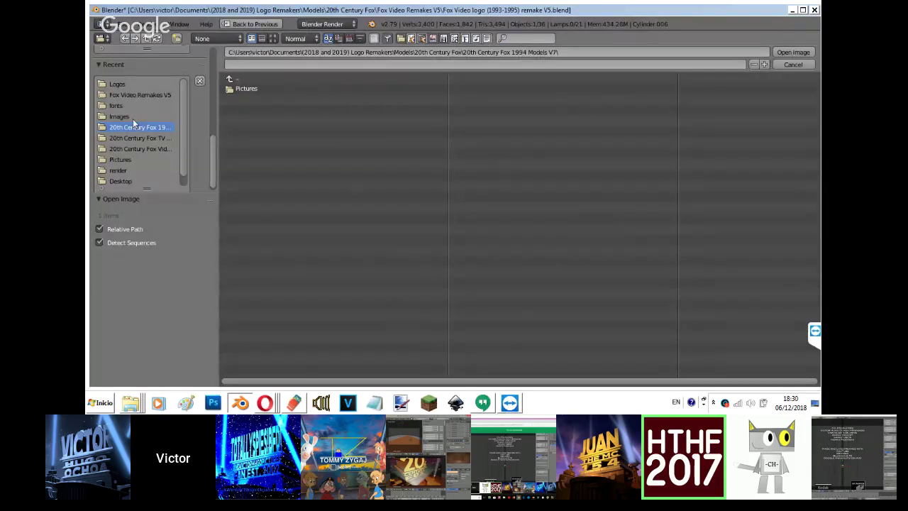
{"action": "left_click", "coordinate": [141, 116]}
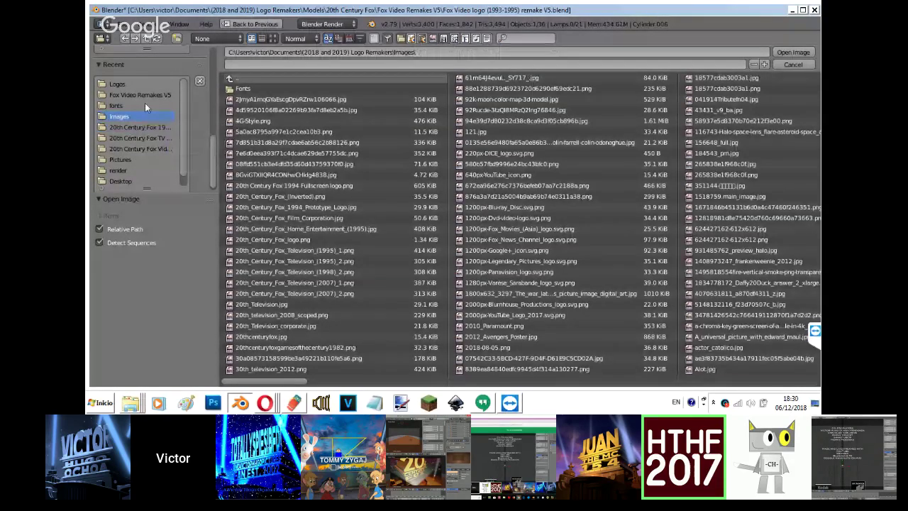
Load Fox Video (1993-1995) Sky Background.png from the Sky Backgrounds folder as the texture image, choosing it by thumbnail.
{"action": "scroll", "coordinate": [146, 106], "scroll_direction": "up", "scroll_amount": 5}
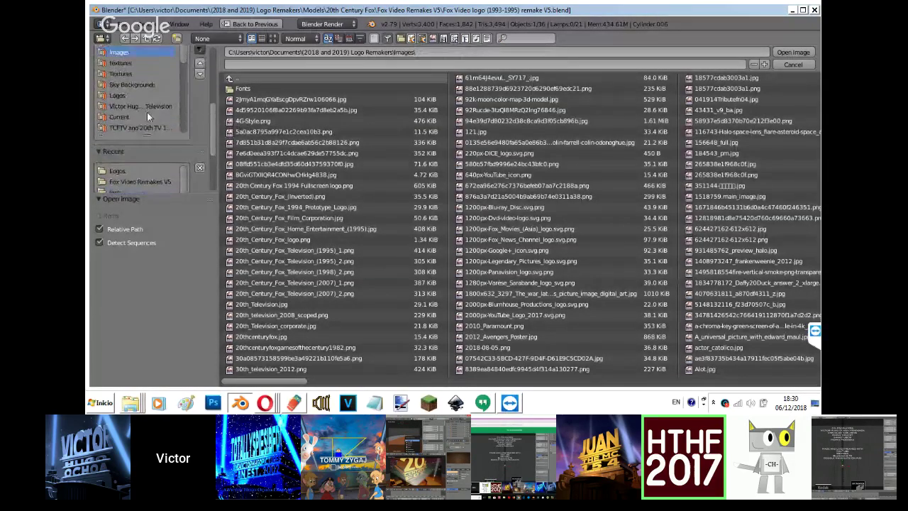
{"action": "left_click", "coordinate": [132, 84]}
{"action": "left_click", "coordinate": [273, 38]}
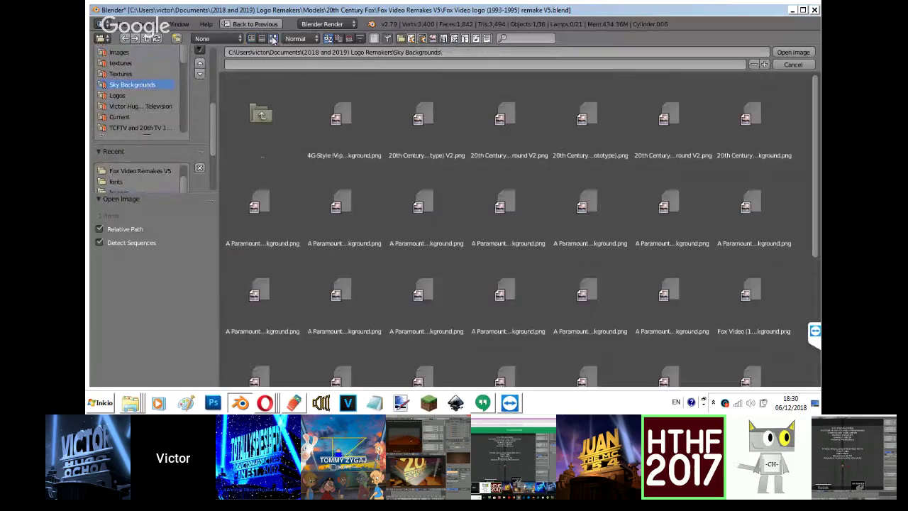
{"action": "left_click", "coordinate": [350, 39]}
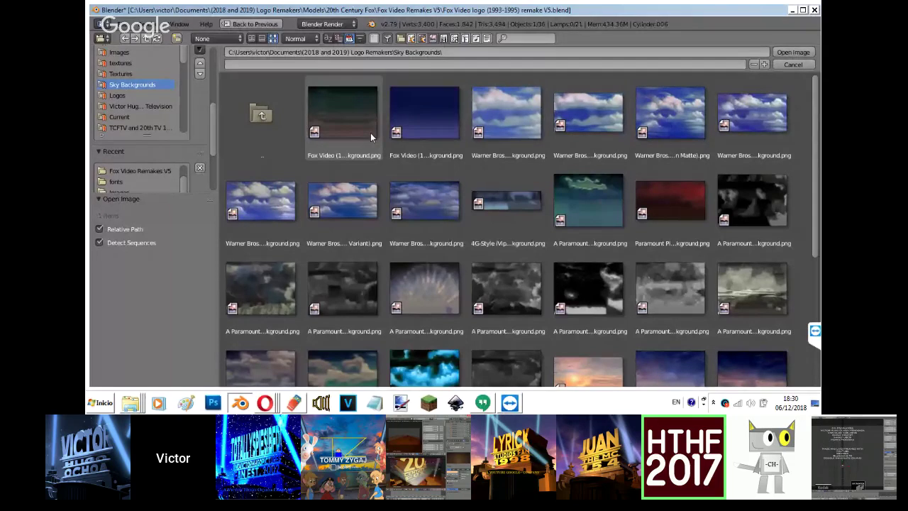
{"action": "double_click", "coordinate": [346, 130]}
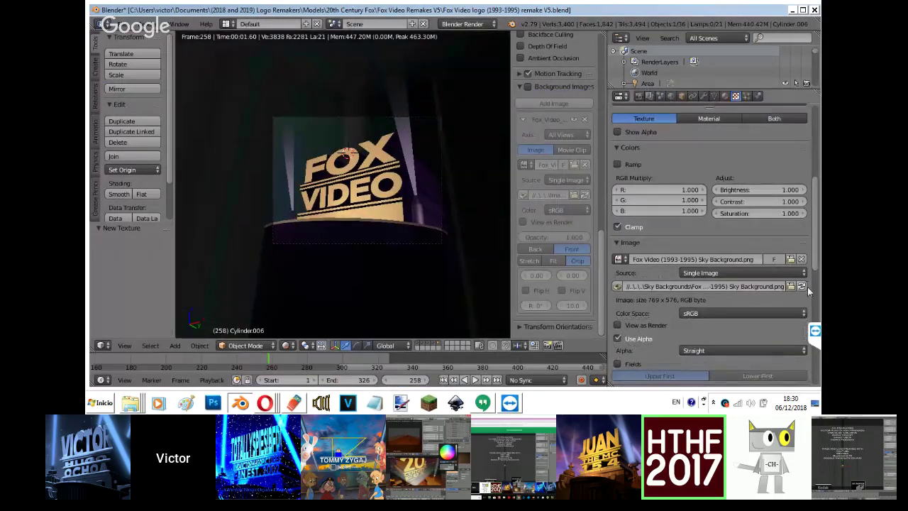
Set the sky texture's mapping projection to Sphere.
{"action": "scroll", "coordinate": [815, 291], "scroll_direction": "down", "scroll_amount": 2}
{"action": "scroll", "coordinate": [816, 291], "scroll_direction": "down", "scroll_amount": 3}
{"action": "left_click", "coordinate": [752, 322]}
{"action": "left_click", "coordinate": [722, 290]}
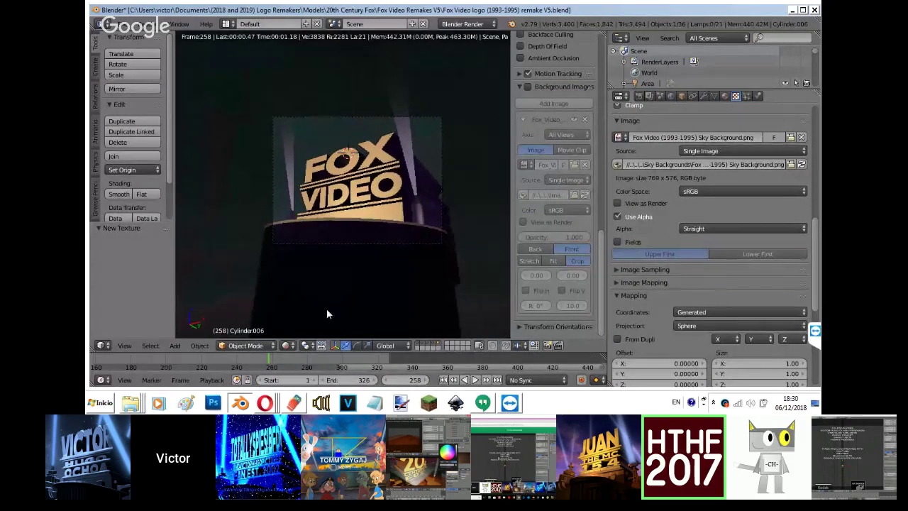
Check the Hangouts call and the YouTube live stream page's chat in Opera, and return to the Blender project.
{"action": "left_click", "coordinate": [265, 403]}
{"action": "left_click", "coordinate": [228, 346]}
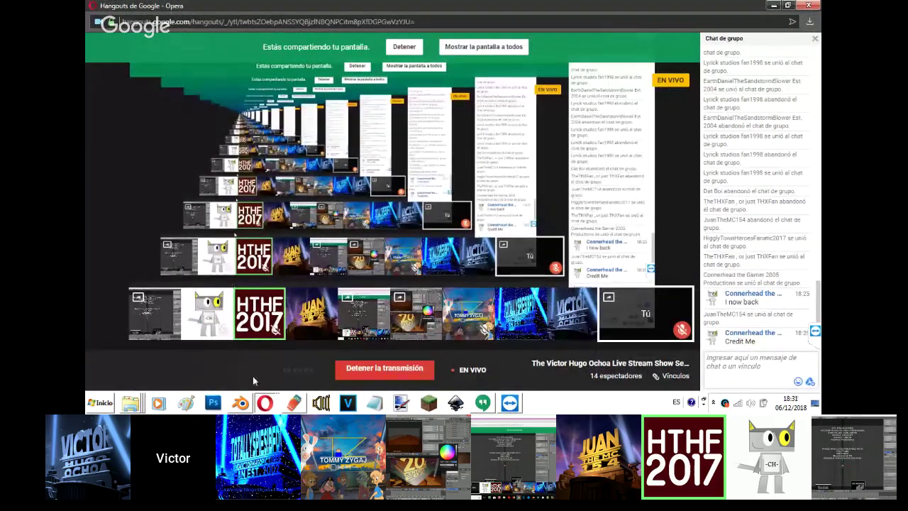
{"action": "left_click", "coordinate": [264, 402]}
{"action": "left_click", "coordinate": [254, 365]}
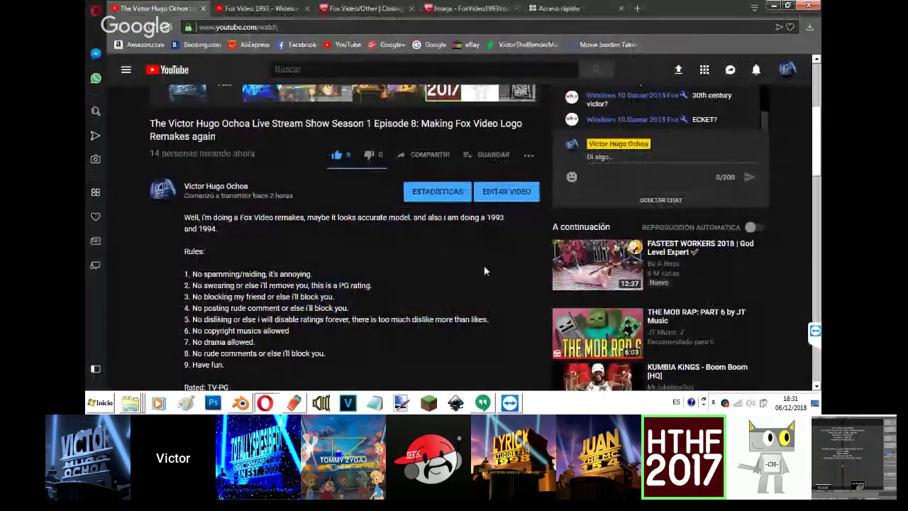
{"action": "scroll", "coordinate": [484, 264], "scroll_direction": "up", "scroll_amount": 1}
{"action": "scroll", "coordinate": [483, 264], "scroll_direction": "up", "scroll_amount": 1}
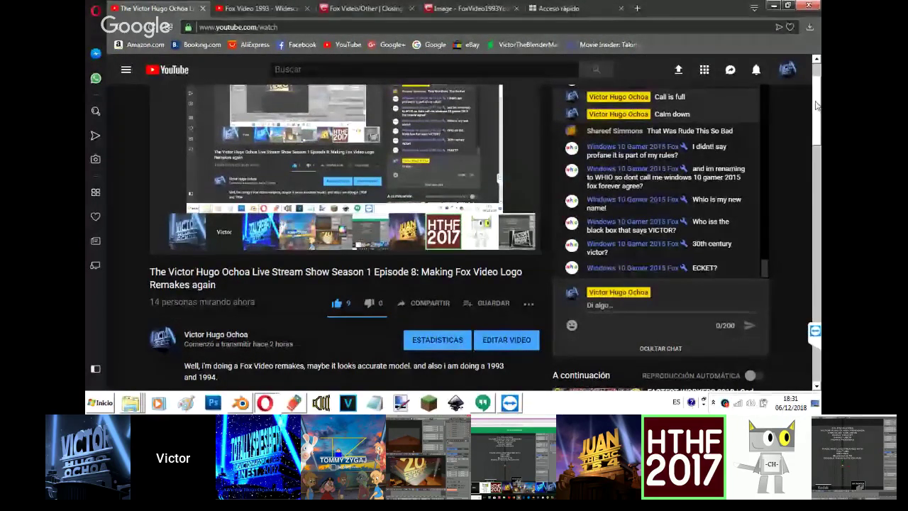
{"action": "left_click", "coordinate": [488, 404]}
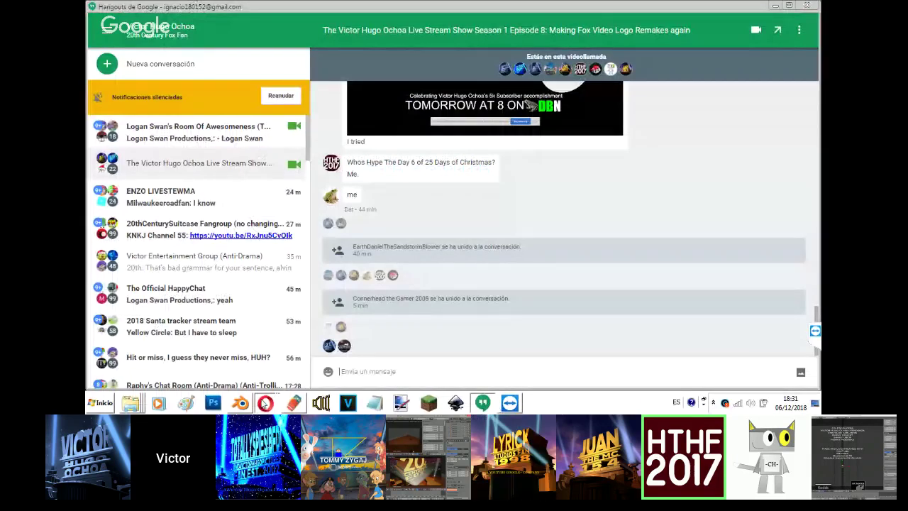
{"action": "left_click", "coordinate": [265, 403]}
{"action": "left_click", "coordinate": [261, 357]}
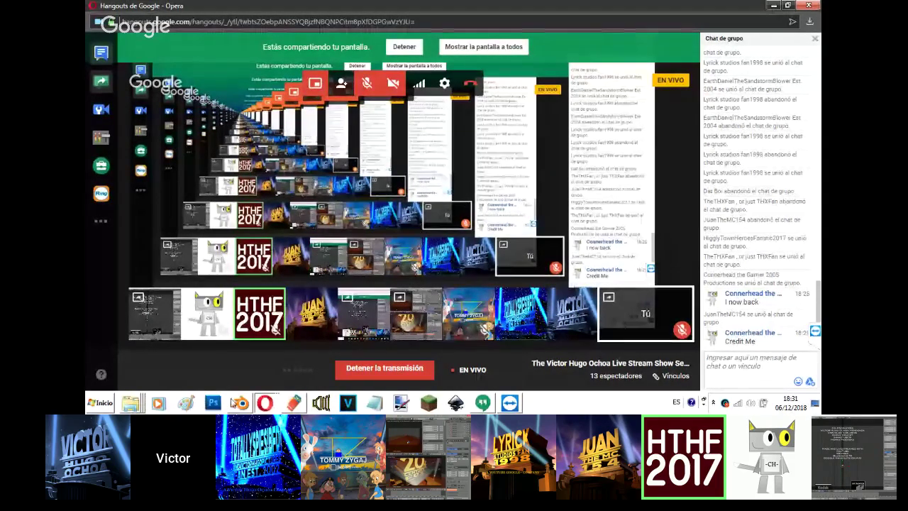
{"action": "mouse_move", "coordinate": [241, 403]}
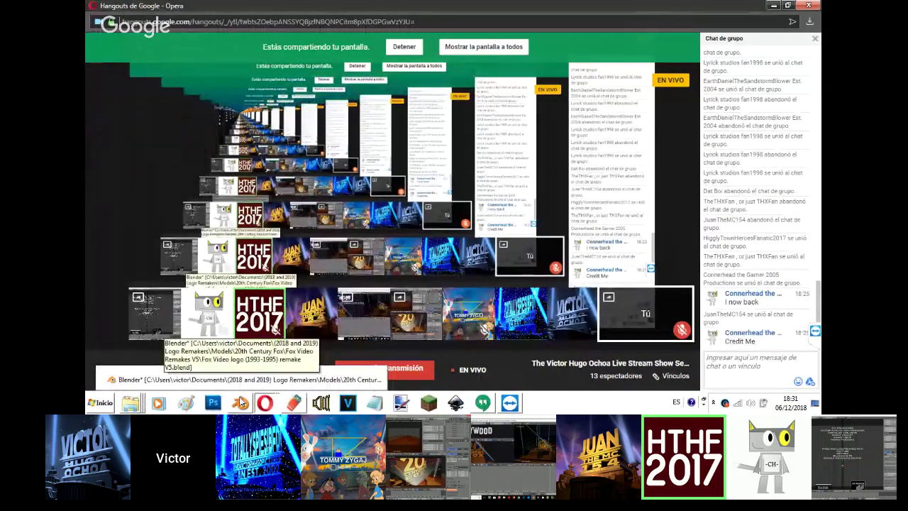
{"action": "left_click", "coordinate": [241, 403]}
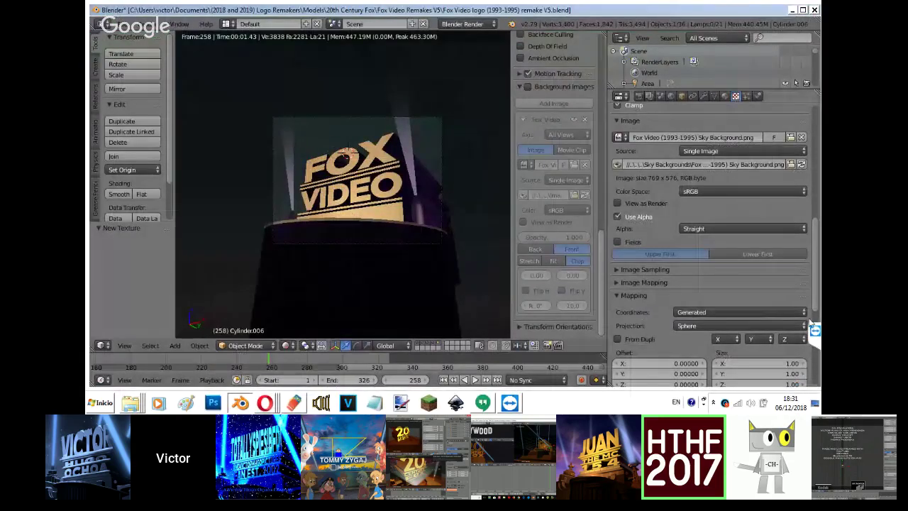
Inspect the sky cylinder's texture from the front in rendered shading, isolating its layer briefly and restoring the other layer.
{"action": "scroll", "coordinate": [814, 296], "scroll_direction": "down", "scroll_amount": 6}
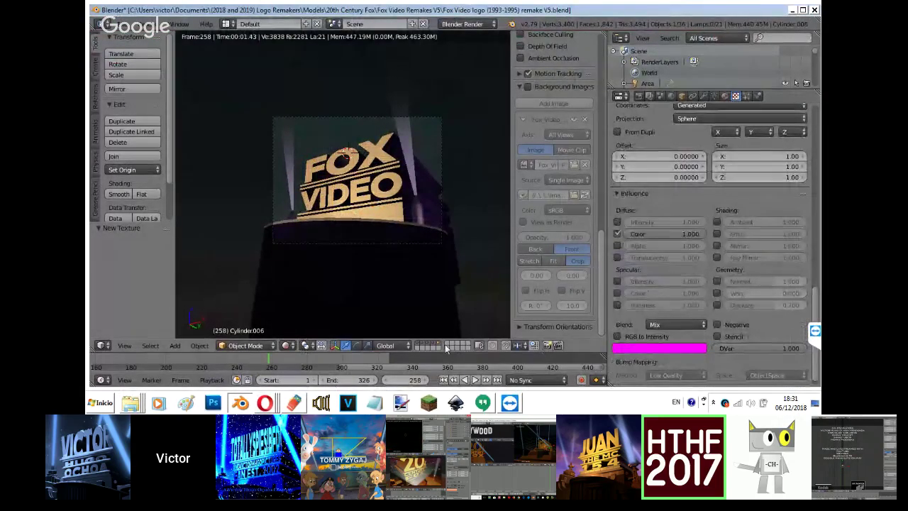
{"action": "left_click", "coordinate": [437, 346]}
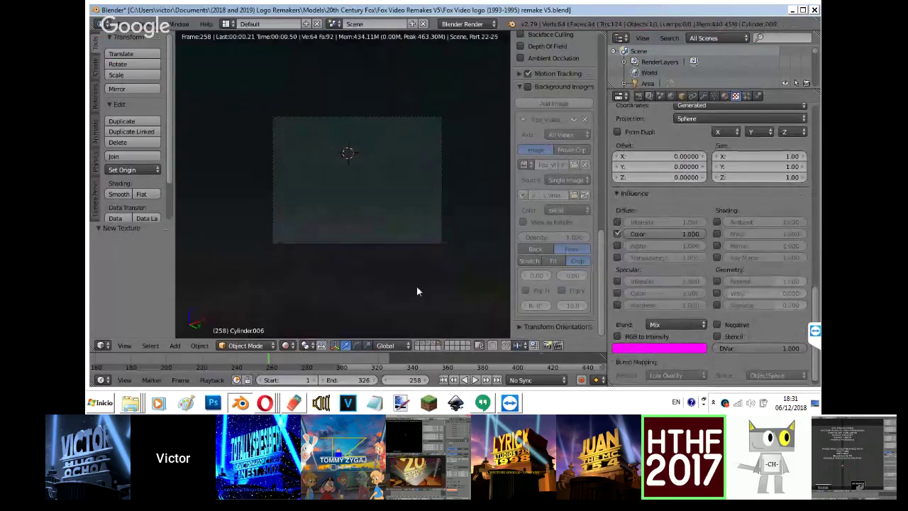
{"action": "key", "text": "KP_1"}
{"action": "scroll", "coordinate": [403, 264], "scroll_direction": "down", "scroll_amount": 2}
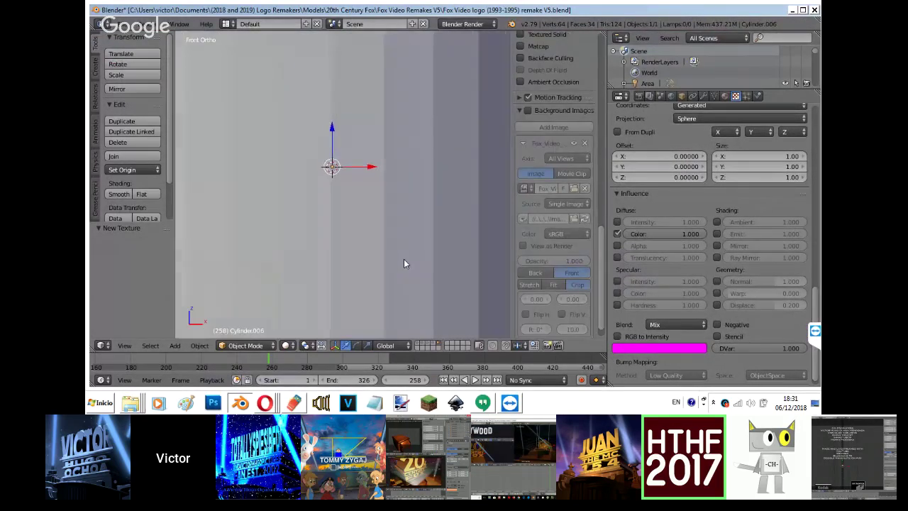
{"action": "left_click", "coordinate": [432, 342], "text": "shift"}
{"action": "key", "text": "z"}
{"action": "key", "text": "z"}
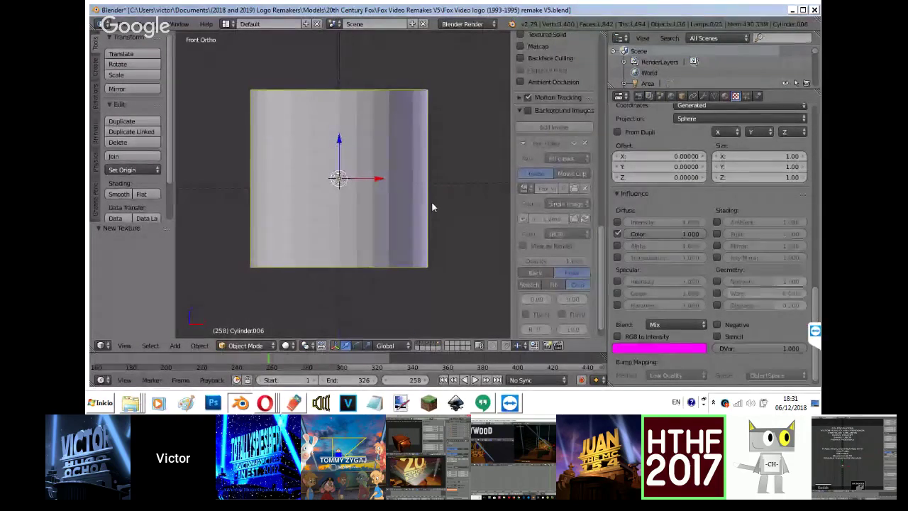
{"action": "key", "text": "shift+z"}
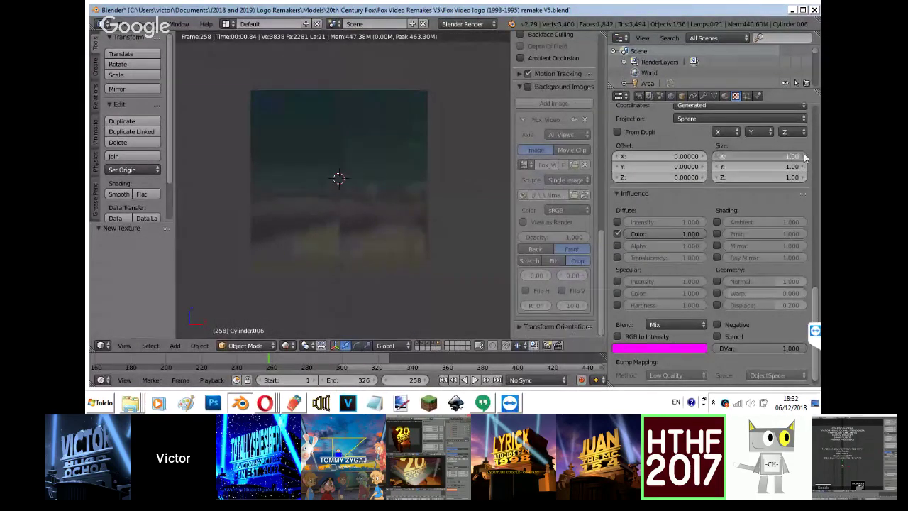
Try a Y size of -5.50 for the sky texture mapping and reset it to 1.00.
{"action": "left_click_drag", "start_coordinate": [804, 154], "coordinate": [755, 180]}
{"action": "key", "text": "ctrl+z"}
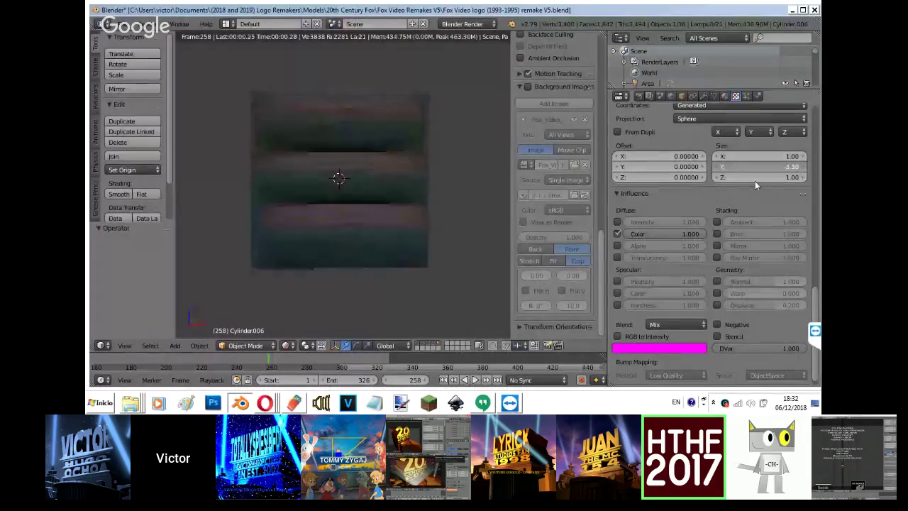
{"action": "left_click", "coordinate": [785, 166]}
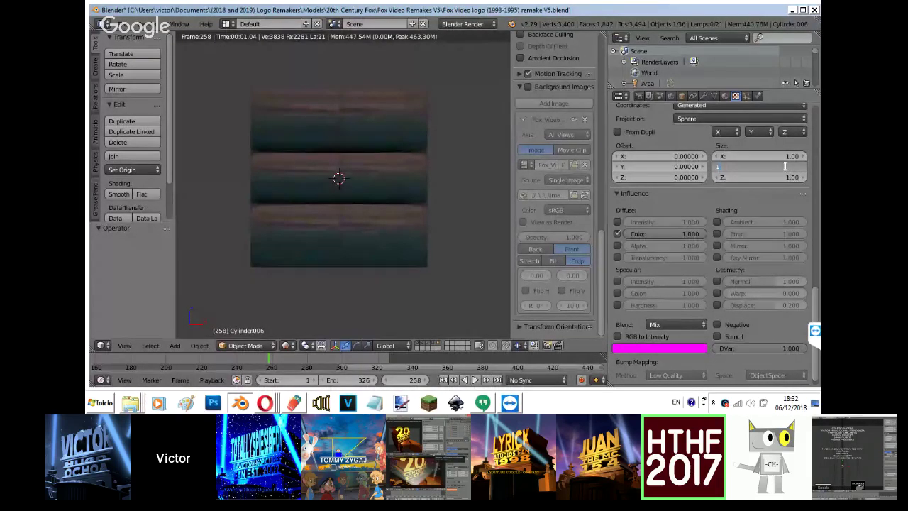
{"action": "key", "text": "Return"}
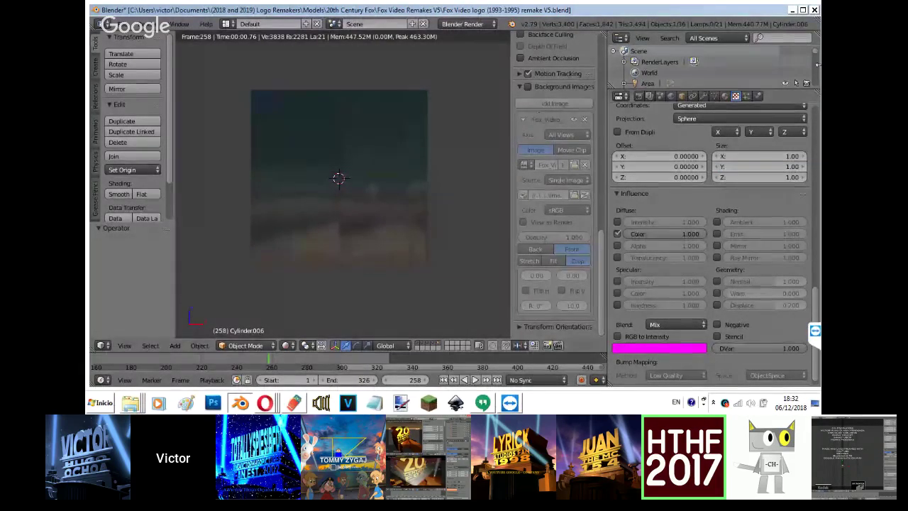
Try a larger X size for the sky texture mapping and reset it to 1.00.
{"action": "mouse_move", "coordinate": [752, 155]}
{"action": "left_mouse_down"}
{"action": "mouse_move", "coordinate": [616, 183]}
{"action": "mouse_move", "coordinate": [709, 178]}
{"action": "mouse_move", "coordinate": [695, 178]}
{"action": "left_mouse_up"}
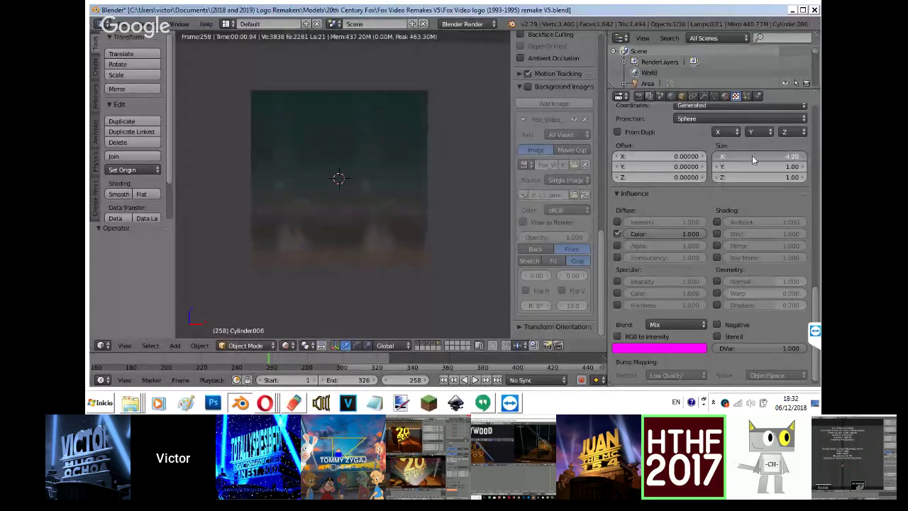
{"action": "left_click", "coordinate": [751, 156]}
{"action": "type", "text": "1"}
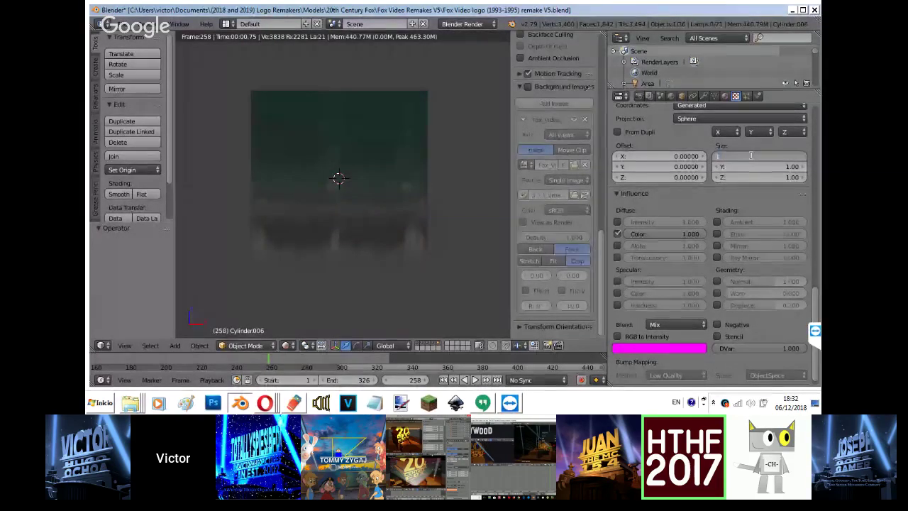
{"action": "key", "text": "Return"}
Set the sky texture's Y mapping size to 4.00 and return to the camera view.
{"action": "left_click_drag", "start_coordinate": [754, 166], "coordinate": [750, 171]}
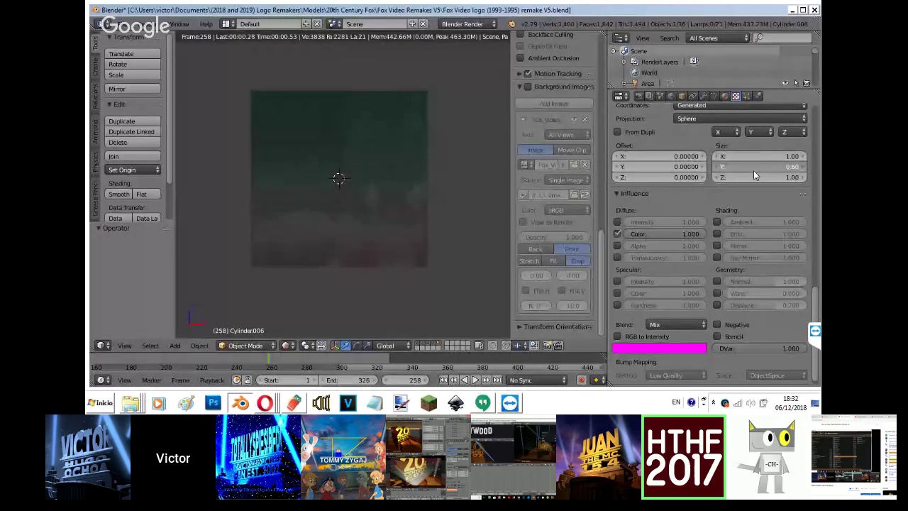
{"action": "left_click_drag", "start_coordinate": [753, 170], "coordinate": [769, 168]}
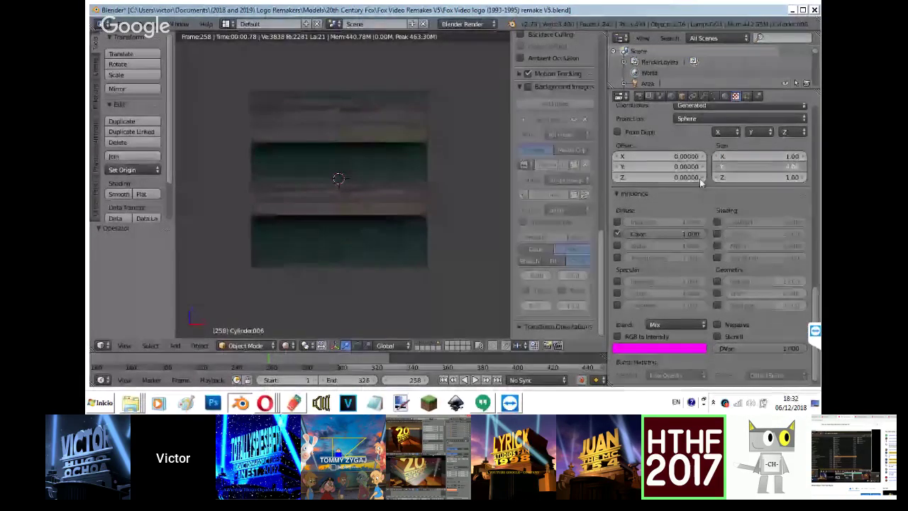
{"action": "key", "text": "shift+z"}
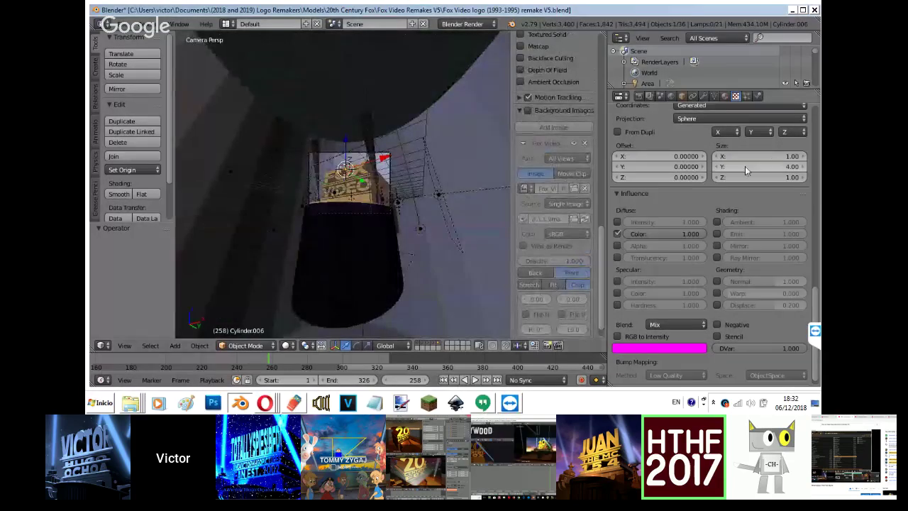
Adjust the sky texture's Y offset to -0.30 while previewing the camera view in rendered shading.
{"action": "left_click", "coordinate": [702, 167]}
{"action": "left_click", "coordinate": [702, 166]}
{"action": "key", "text": "shift+z"}
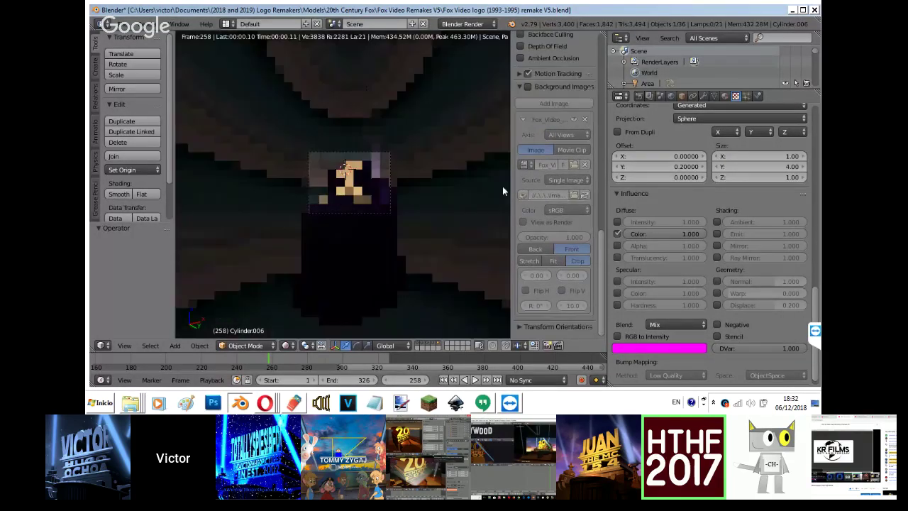
{"action": "left_click", "coordinate": [617, 168]}
{"action": "left_click", "coordinate": [617, 168]}
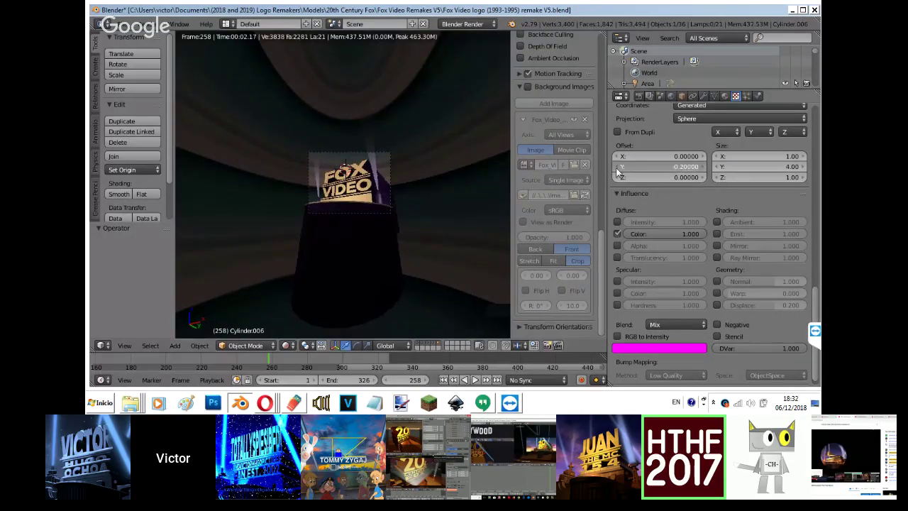
{"action": "left_click", "coordinate": [617, 168]}
{"action": "left_click", "coordinate": [617, 168]}
{"action": "left_click", "coordinate": [617, 168]}
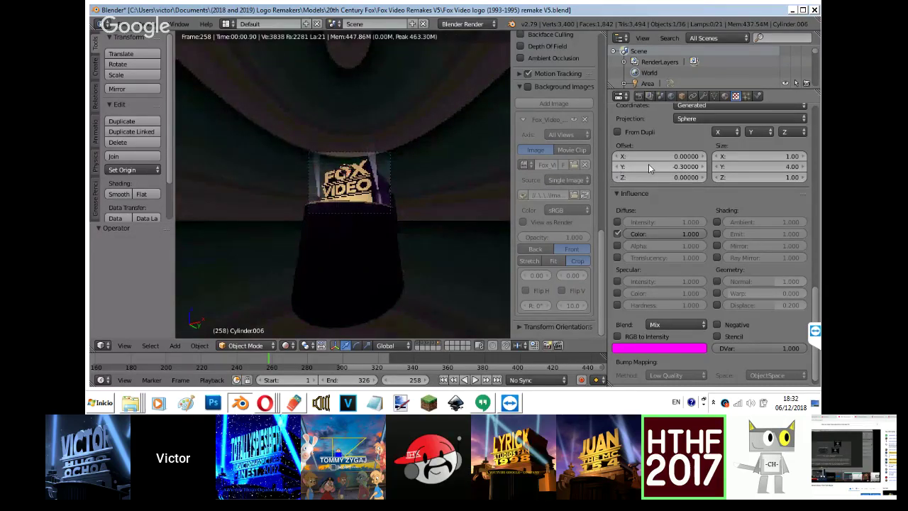
Try a Y mapping size of 4.40 for the sky texture.
{"action": "left_click", "coordinate": [803, 169]}
{"action": "left_click", "coordinate": [803, 169]}
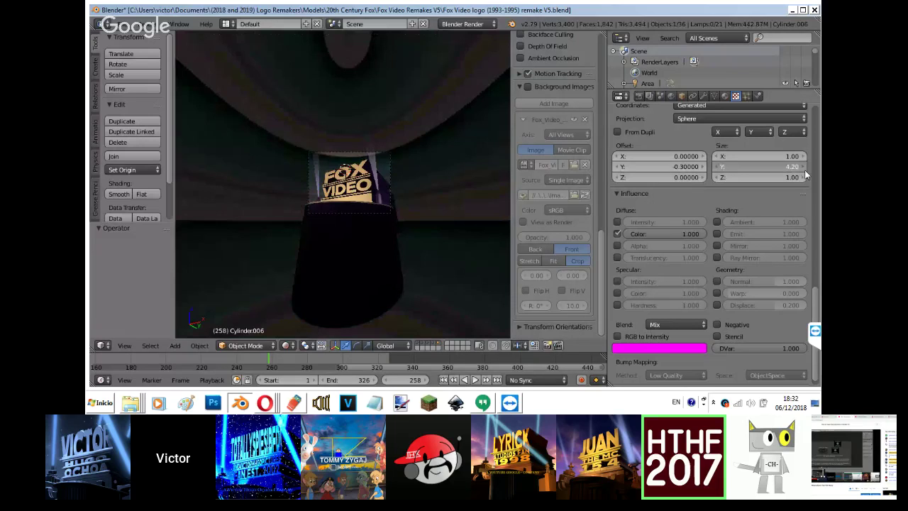
{"action": "left_click", "coordinate": [804, 169]}
{"action": "left_click", "coordinate": [804, 169]}
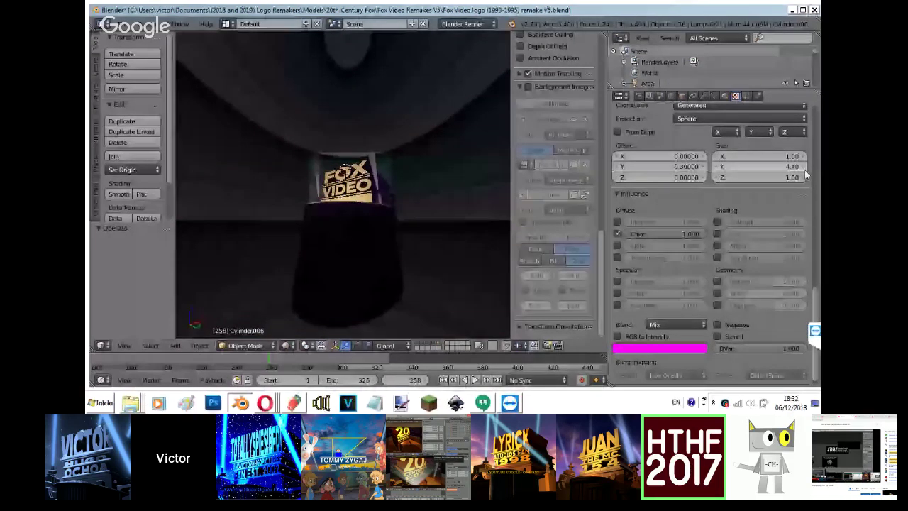
Set the sky texture's Y mapping size back to 4.00 and its Y offset to -0.40.
{"action": "left_click_drag", "start_coordinate": [805, 175], "coordinate": [619, 168]}
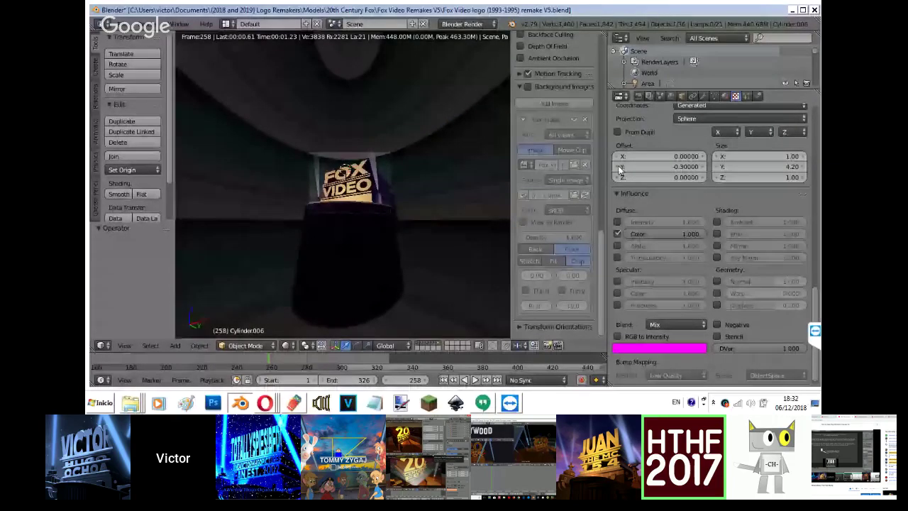
{"action": "left_click", "coordinate": [617, 167]}
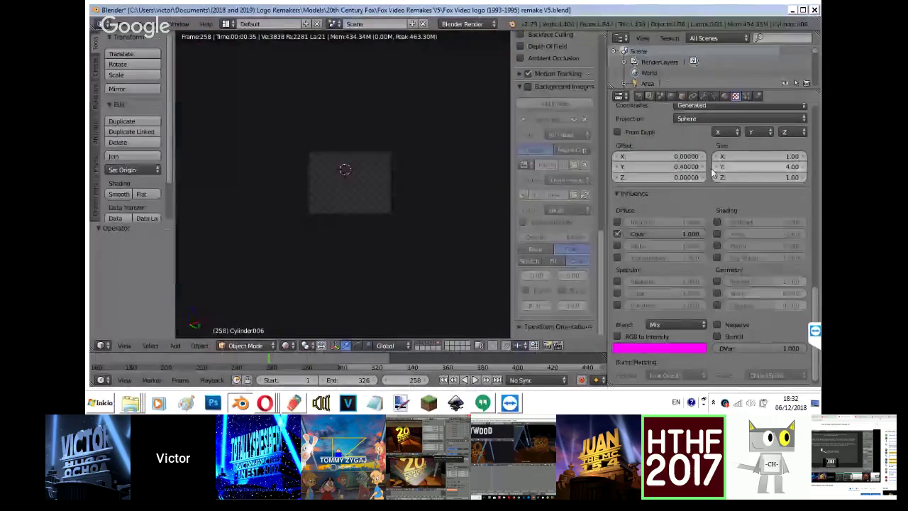
{"action": "left_click", "coordinate": [715, 167]}
{"action": "left_click", "coordinate": [715, 166]}
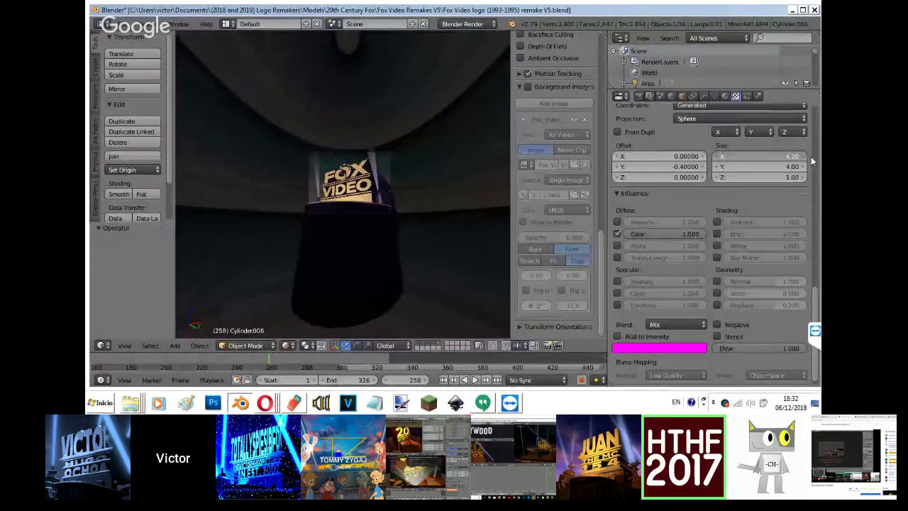
Increase the sky texture's X mapping size to 11.50.
{"action": "left_click_drag", "start_coordinate": [91, 160], "coordinate": [119, 150]}
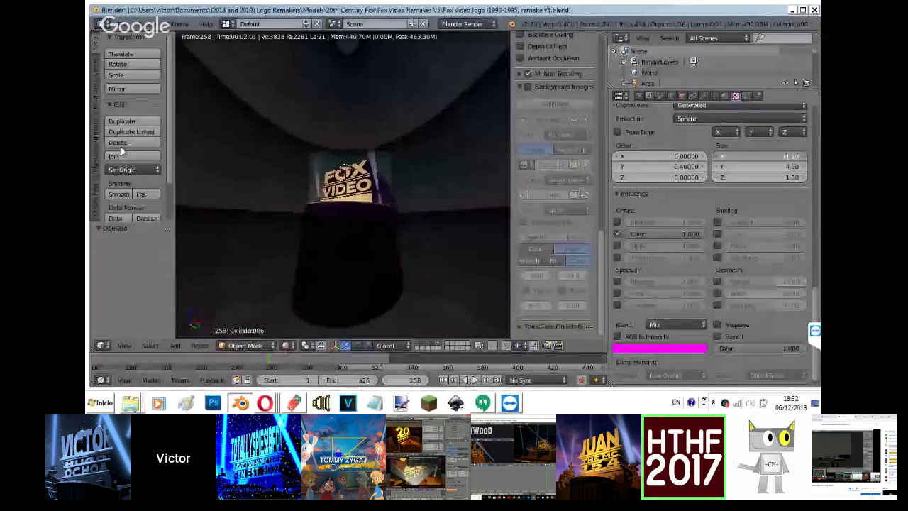
{"action": "left_click_drag", "start_coordinate": [121, 151], "coordinate": [122, 148]}
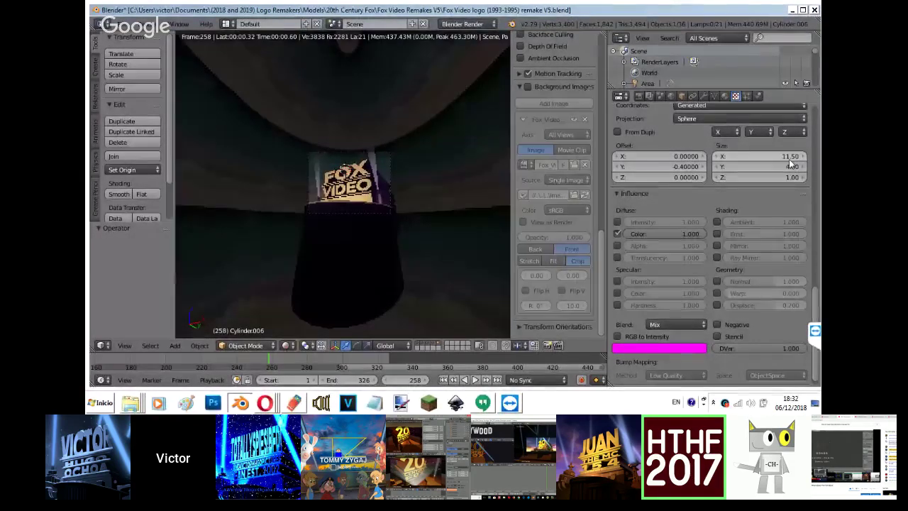
Compare the camera view's logo and sky with the background reference image by briefly turning background images on.
{"action": "scroll", "coordinate": [478, 187], "scroll_direction": "up", "scroll_amount": 4}
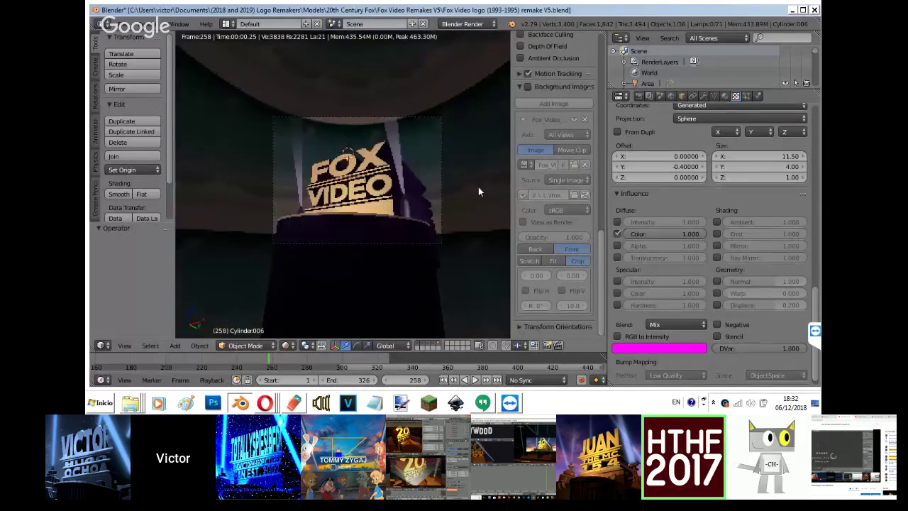
{"action": "left_click", "coordinate": [527, 86]}
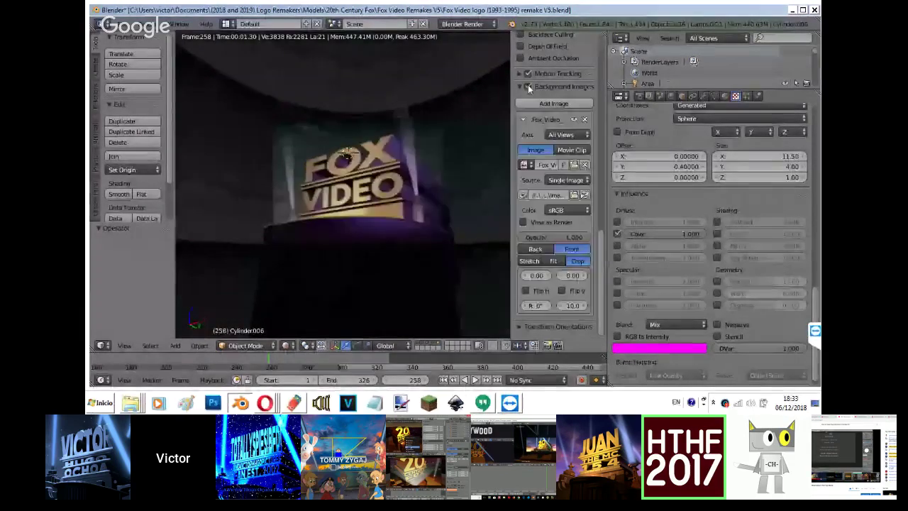
{"action": "left_click", "coordinate": [528, 86]}
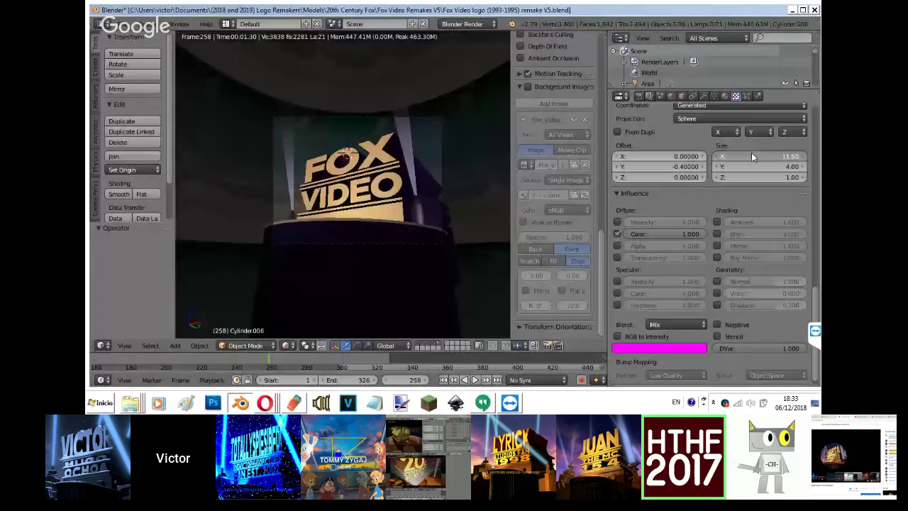
Try X mapping sizes of 7.20 and 15.50 for the sky texture, previewing the result in rendered shading.
{"action": "left_click_drag", "start_coordinate": [751, 153], "coordinate": [731, 153]}
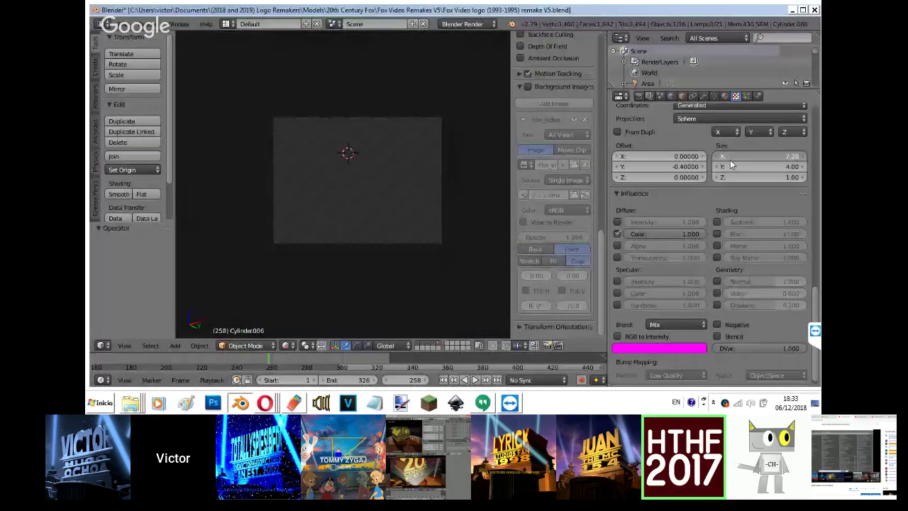
{"action": "middle_click_drag", "start_coordinate": [317, 125], "coordinate": [239, 118], "text": "shift"}
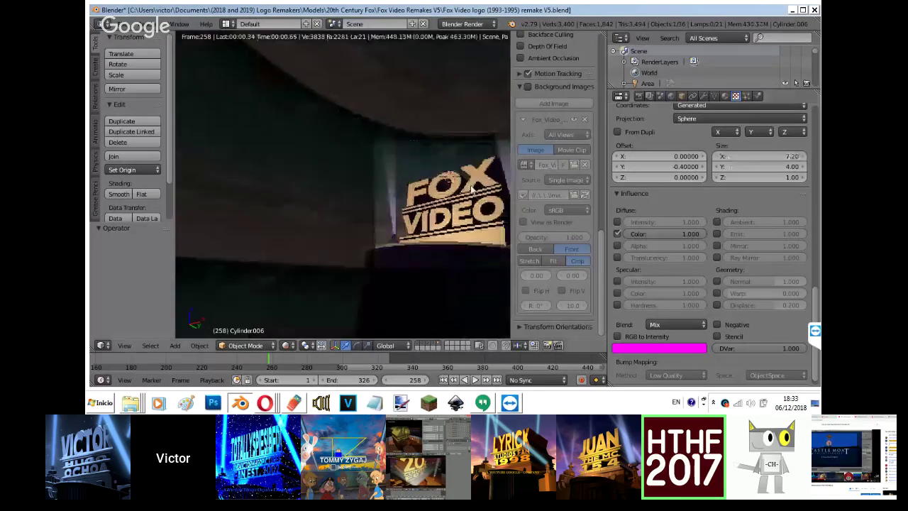
{"action": "key", "text": "z"}
{"action": "key", "text": "z"}
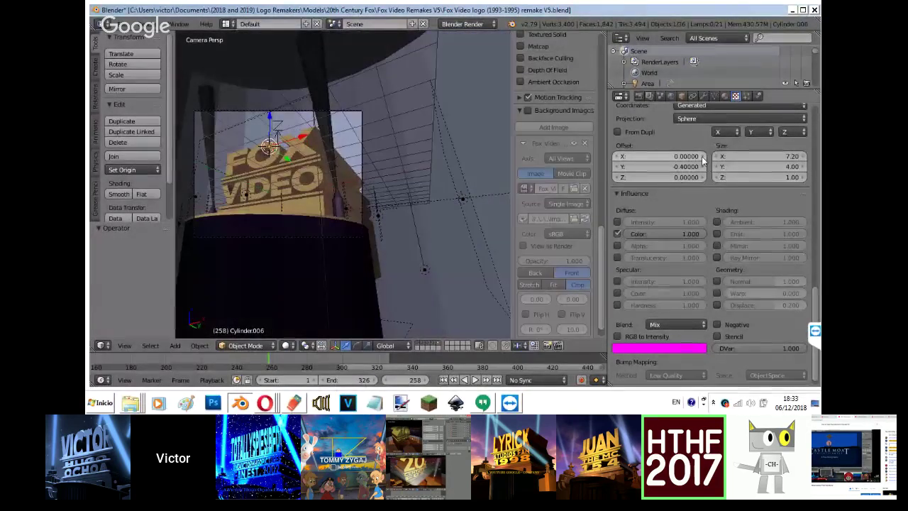
{"action": "mouse_move", "coordinate": [728, 156]}
{"action": "left_mouse_down"}
{"action": "mouse_move", "coordinate": [800, 159]}
{"action": "mouse_move", "coordinate": [754, 155]}
{"action": "left_mouse_up"}
{"action": "key", "text": "shift+z"}
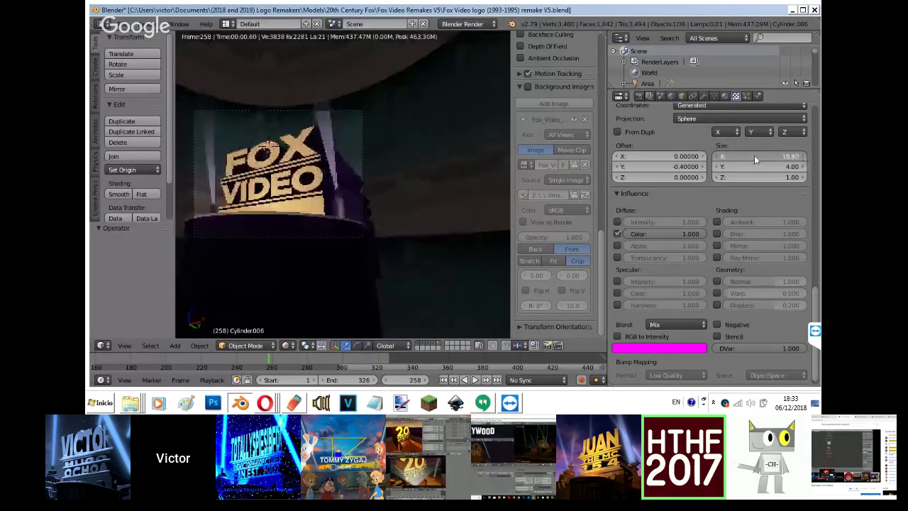
Set the sky texture's X mapping size to 6.20 in the front view and check it through the camera.
{"action": "key", "text": "KP_1"}
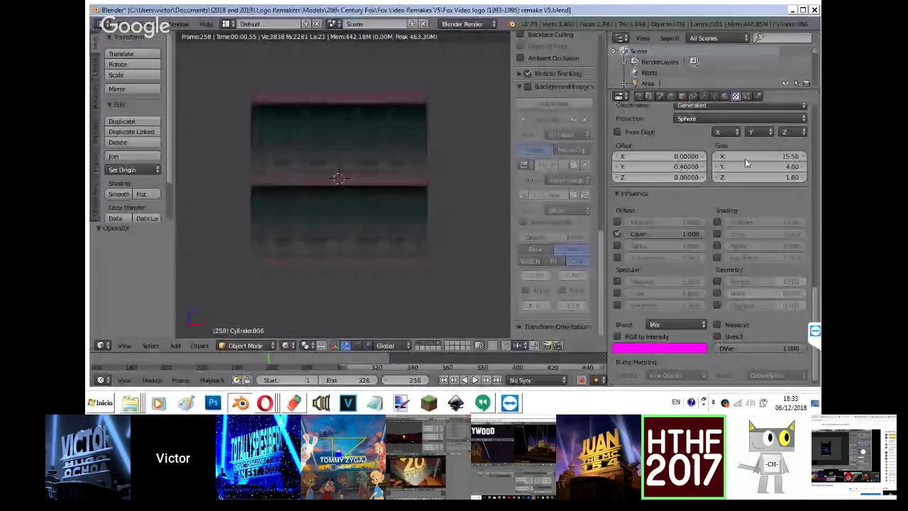
{"action": "left_click_drag", "start_coordinate": [747, 156], "coordinate": [720, 161]}
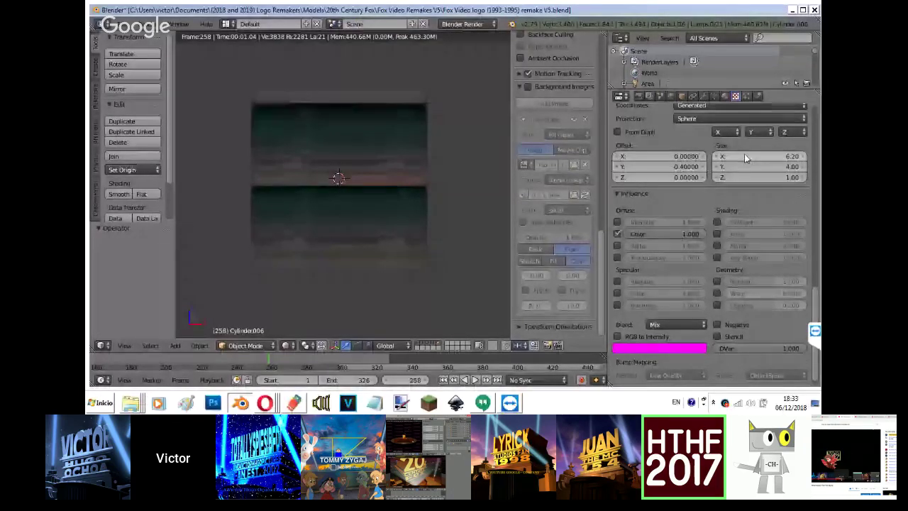
{"action": "key", "text": "KP_0"}
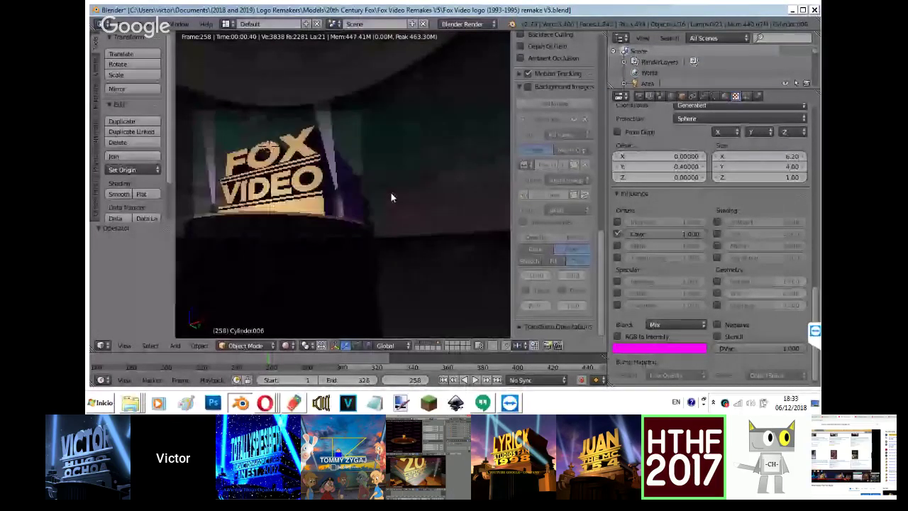
{"action": "scroll", "coordinate": [390, 192], "scroll_direction": "down", "scroll_amount": 2}
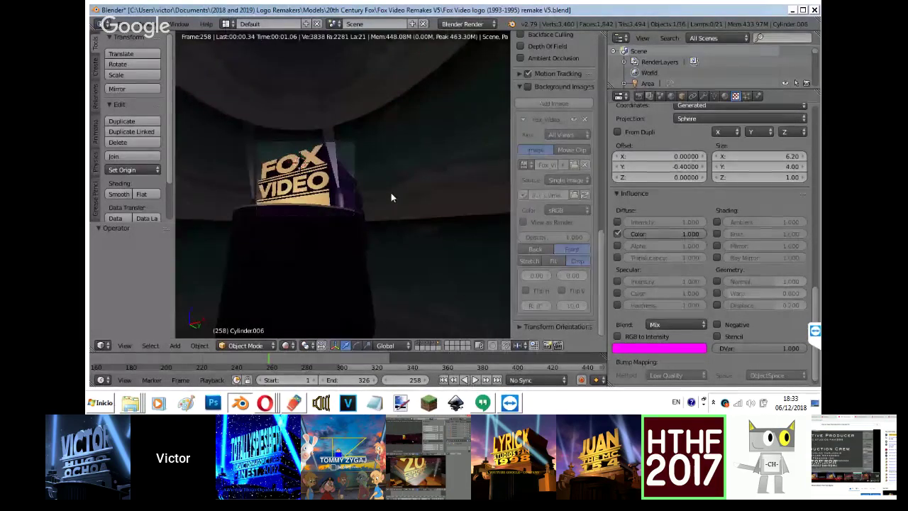
Show only the second scene layer with the sky cylinder and display it in Texture shading.
{"action": "key", "text": "2"}
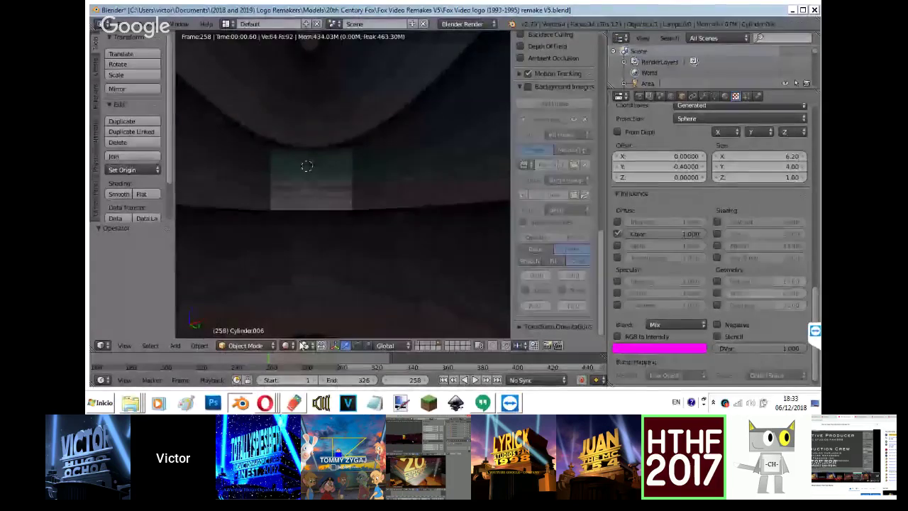
{"action": "left_click", "coordinate": [303, 346]}
{"action": "left_click", "coordinate": [301, 293]}
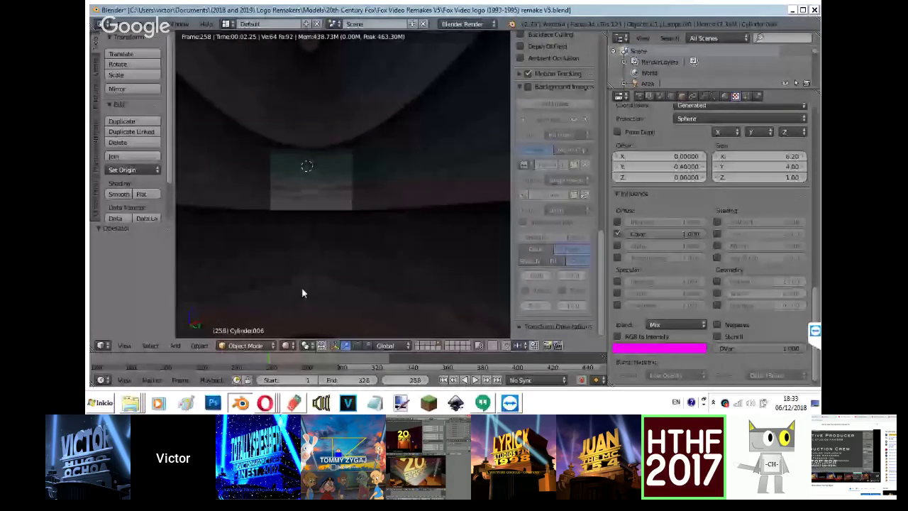
{"action": "left_click", "coordinate": [286, 345]}
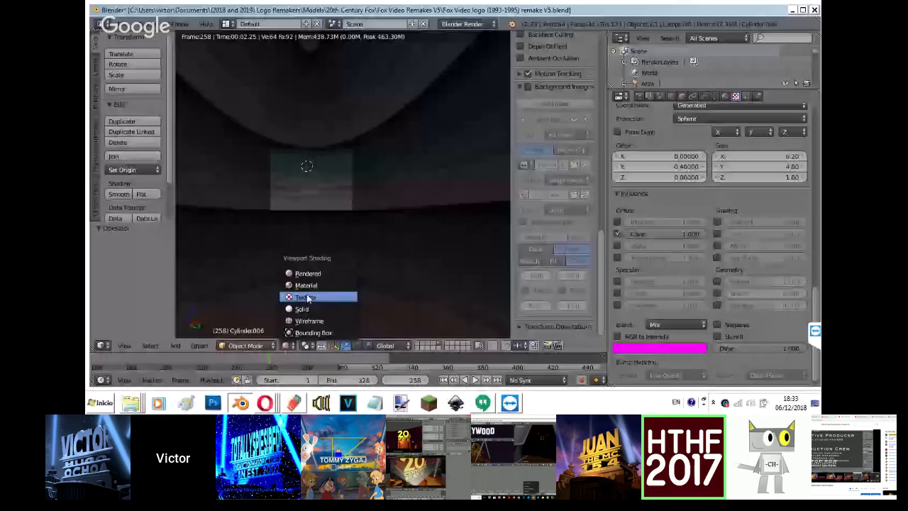
{"action": "left_click", "coordinate": [307, 297]}
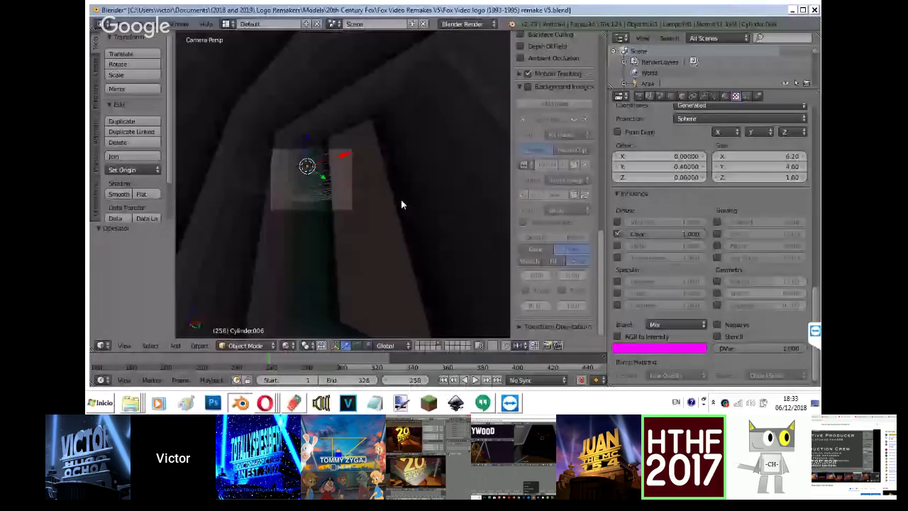
{"action": "middle_click_drag", "start_coordinate": [401, 200], "coordinate": [310, 260]}
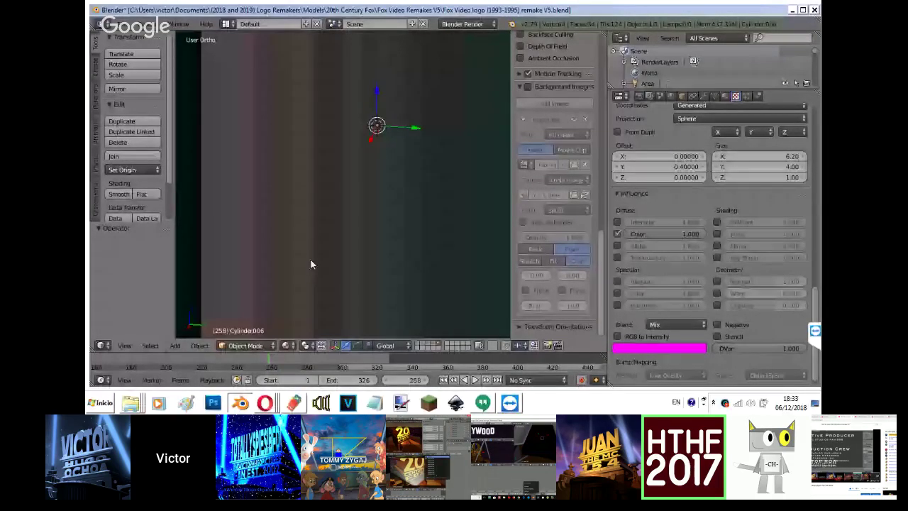
Duplicate the sky cylinder in place, flatten the copy along Z and scale it uniformly to 0.992.
{"action": "key", "text": "KP_1"}
{"action": "key", "text": "shift+d"}
{"action": "right_click", "coordinate": [311, 260]}
{"action": "key", "text": "s"}
{"action": "key", "text": "z"}
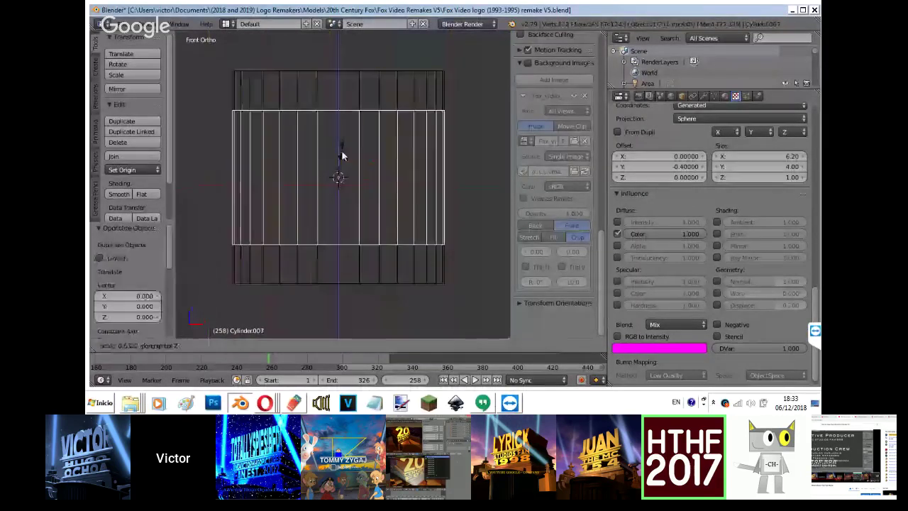
{"action": "left_click", "coordinate": [362, 146]}
{"action": "key", "text": "s"}
{"action": "left_click", "coordinate": [363, 146]}
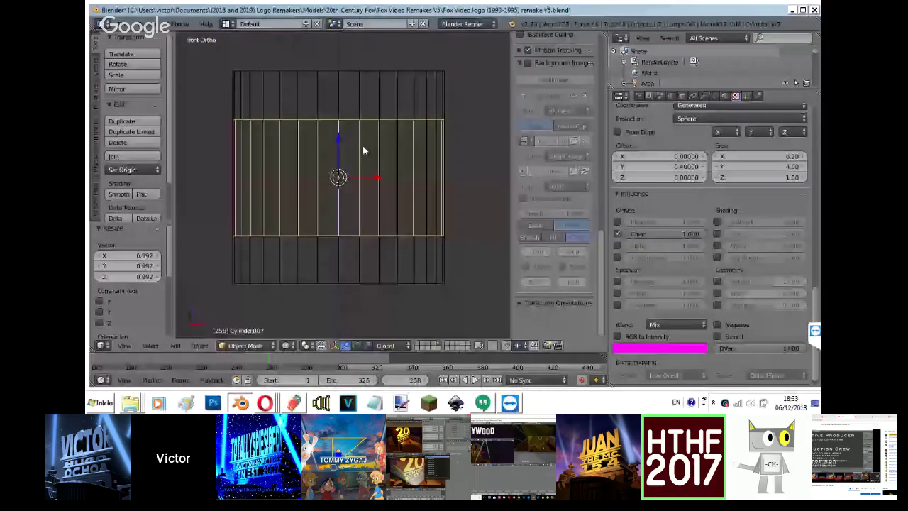
Flatten the copied cylinder into a thin ring, raise it along Z near the sky cylinder's upper rim, and stretch it along Z by about 1.465.
{"action": "key", "text": "s"}
{"action": "key", "text": "z"}
{"action": "left_click", "coordinate": [340, 164]}
{"action": "left_click_drag", "start_coordinate": [337, 142], "coordinate": [343, 61]}
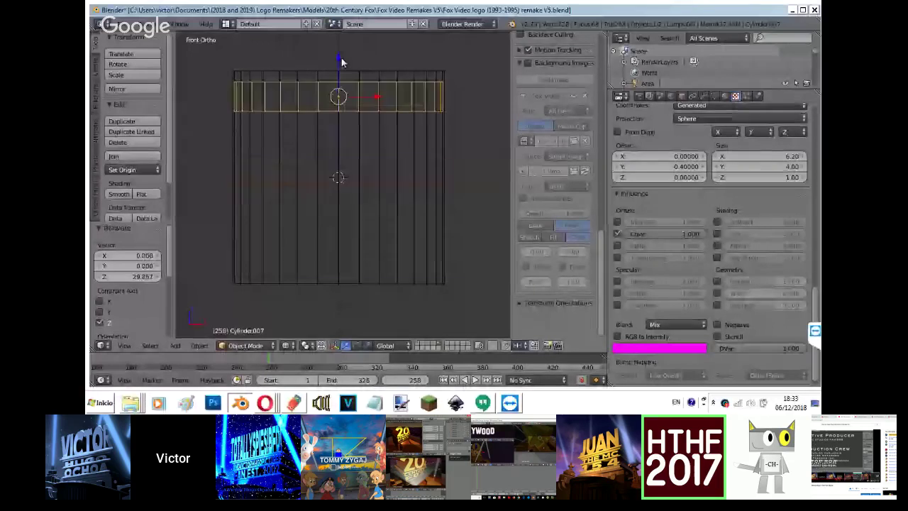
{"action": "key", "text": "s"}
{"action": "key", "text": "z"}
{"action": "left_click", "coordinate": [343, 45]}
Remove the copied cylinder's material slot and raise the copy about 10.68 units along Z in the rendered view.
{"action": "scroll", "coordinate": [342, 44], "scroll_direction": "up", "scroll_amount": 1}
{"action": "key", "text": "z"}
{"action": "middle_click_drag", "start_coordinate": [343, 43], "coordinate": [342, 44]}
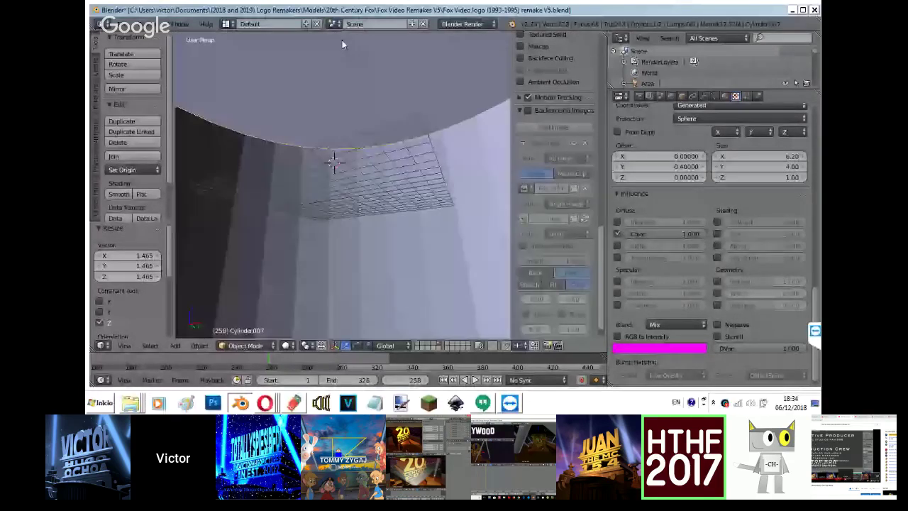
{"action": "key", "text": "shift+z"}
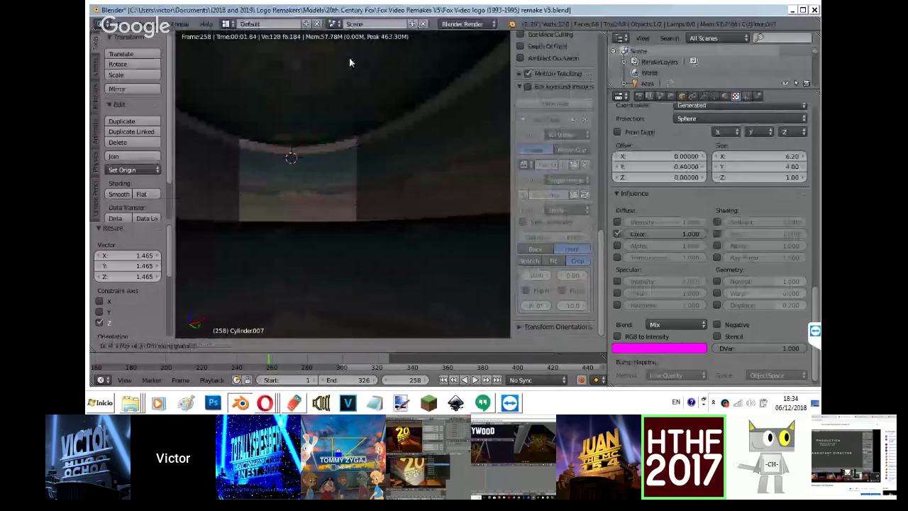
{"action": "left_click", "coordinate": [724, 96]}
{"action": "left_click", "coordinate": [801, 142]}
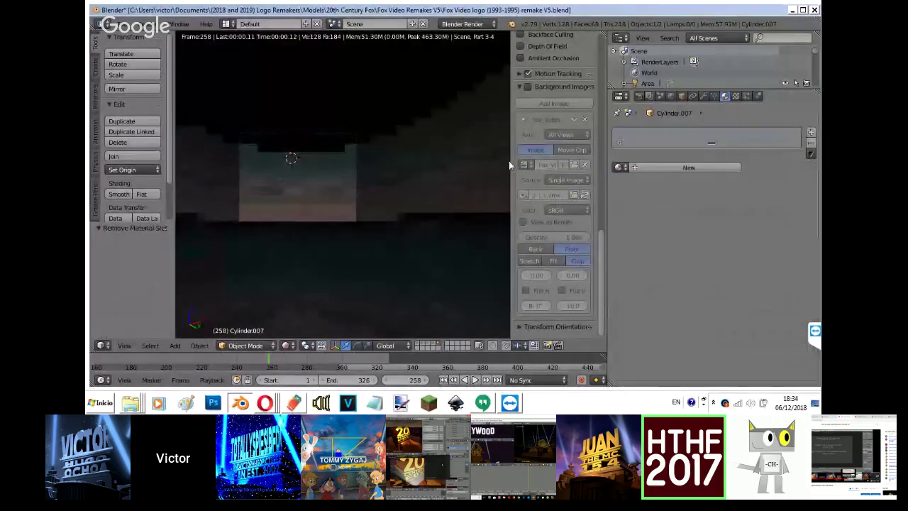
{"action": "key", "text": "g"}
{"action": "key", "text": "z"}
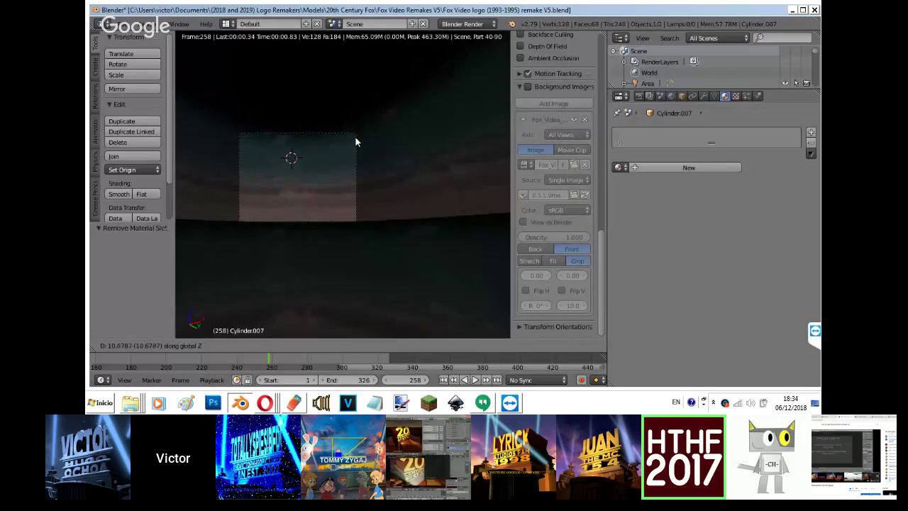
Switch to the YouTube live stream page in Opera and send "What" in the live chat.
{"action": "left_click", "coordinate": [258, 347]}
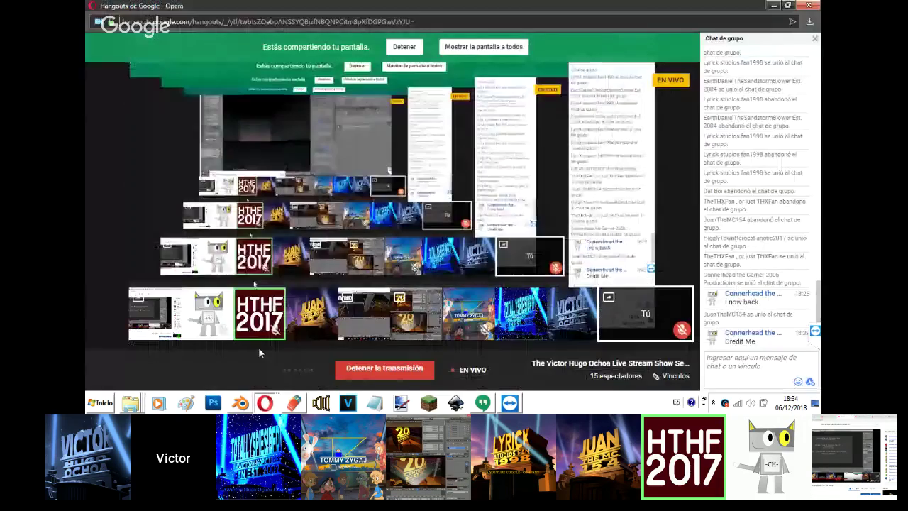
{"action": "mouse_move", "coordinate": [264, 401]}
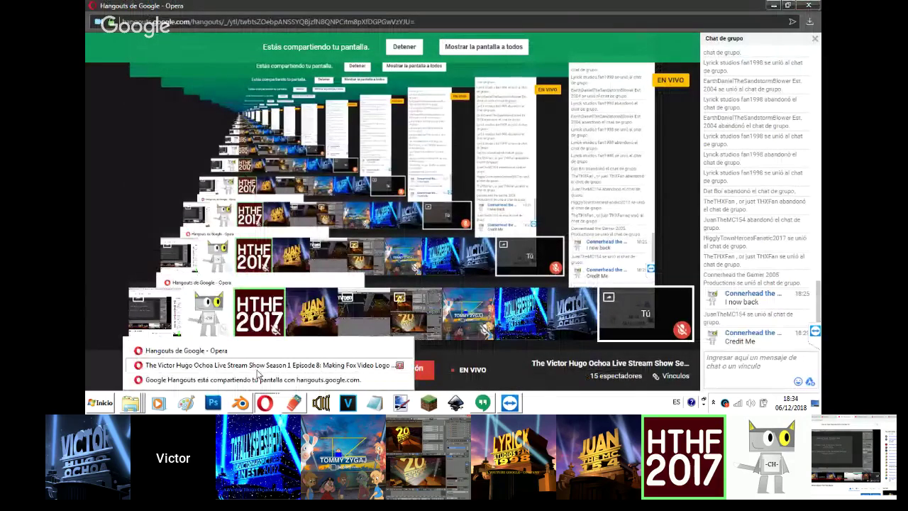
{"action": "left_click", "coordinate": [258, 374]}
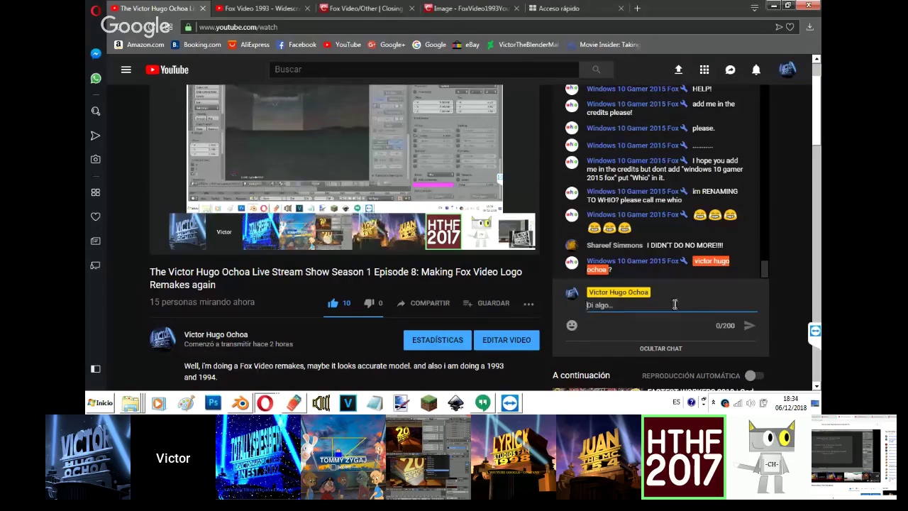
{"action": "type", "text": "What"}
{"action": "key", "text": "Return"}
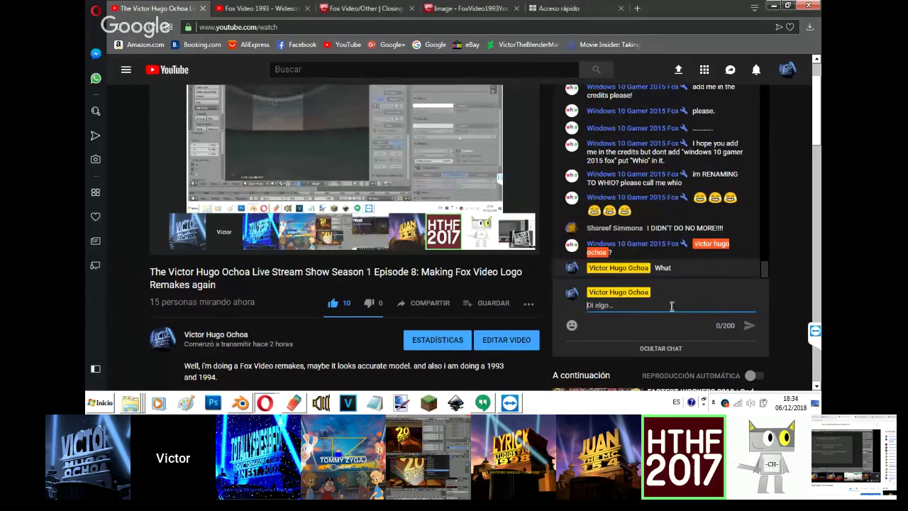
Send the live chat message "I already add you in the credits".
{"action": "scroll", "coordinate": [758, 286], "scroll_direction": "up", "scroll_amount": 2}
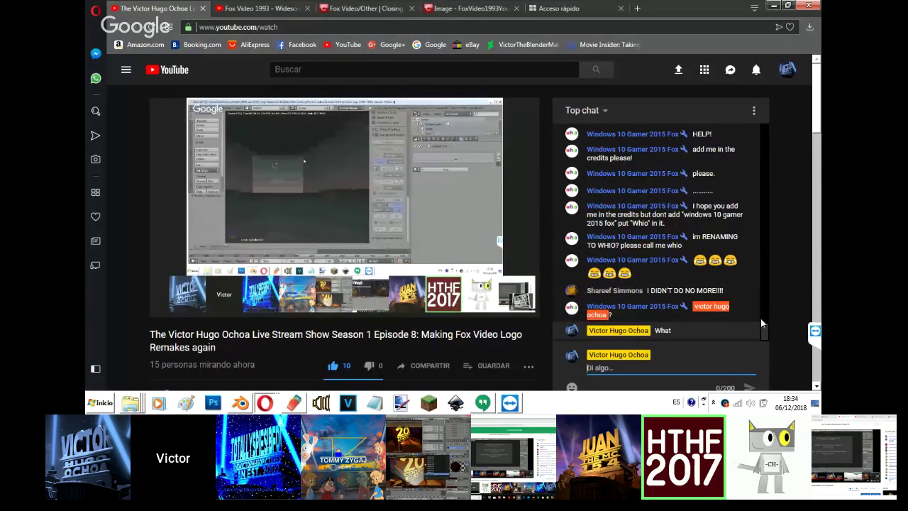
{"action": "type", "text": "I already"}
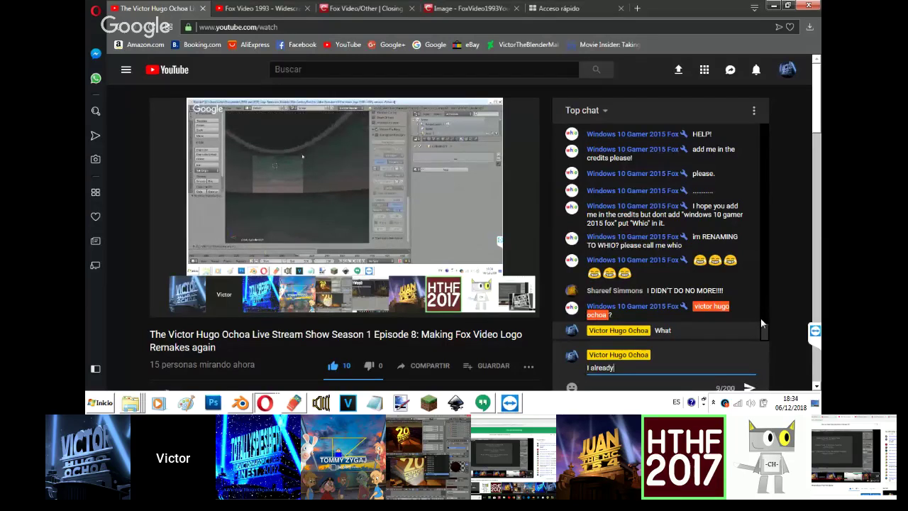
{"action": "type", "text": " add "}
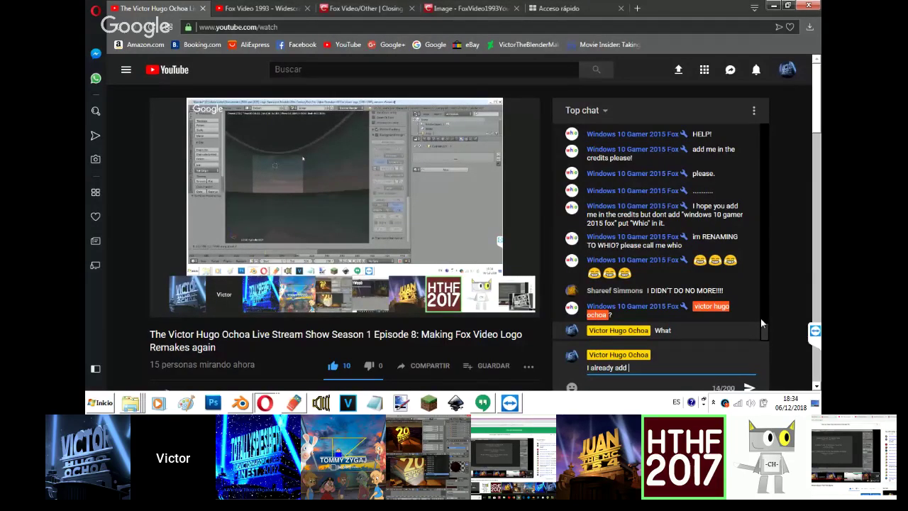
{"action": "type", "text": "you"}
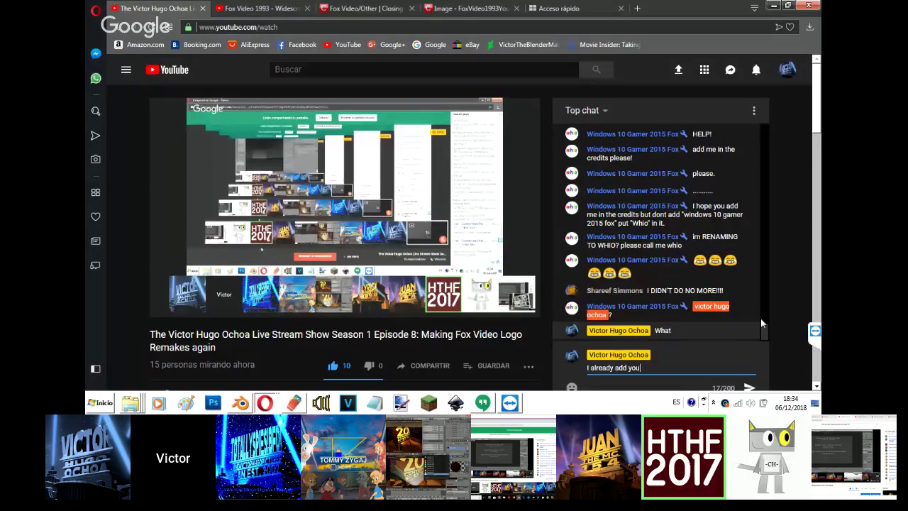
{"action": "scroll", "coordinate": [760, 323], "scroll_direction": "up", "scroll_amount": 1}
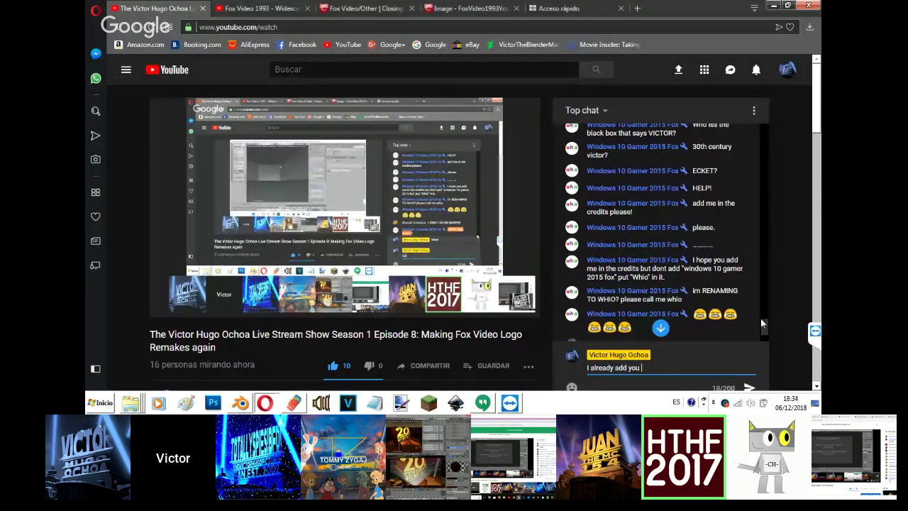
{"action": "type", "text": "ib tge"}
{"action": "key", "text": "BackSpace"}
{"action": "key", "text": "BackSpace"}
{"action": "key", "text": "BackSpace"}
{"action": "type", "text": "edits"}
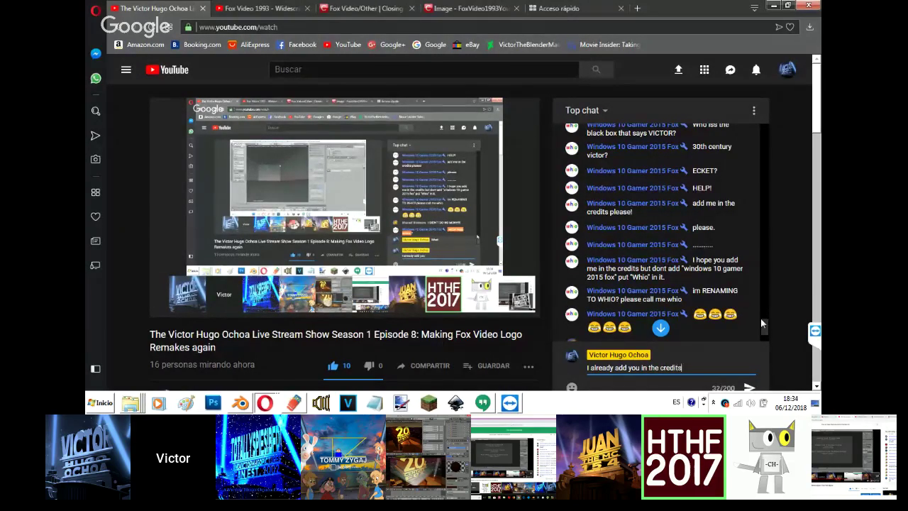
{"action": "key", "text": "Return"}
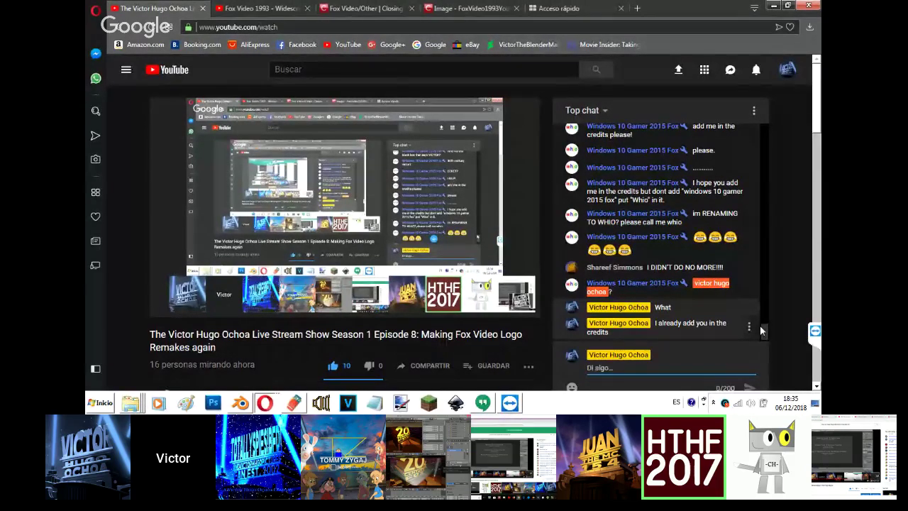
Send the live chat messages "That was your username" and "Hi".
{"action": "type", "text": "That was you"}
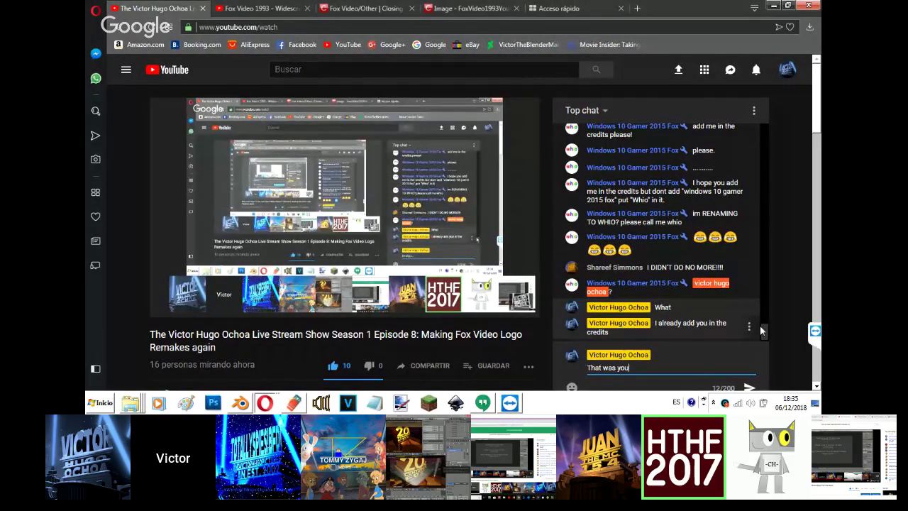
{"action": "type", "text": "r username"}
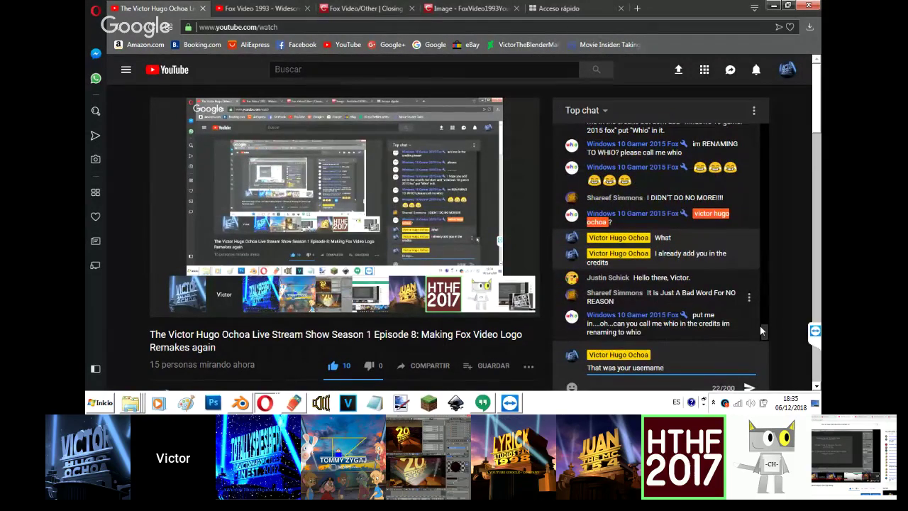
{"action": "key", "text": "Return"}
{"action": "type", "text": "Hi"}
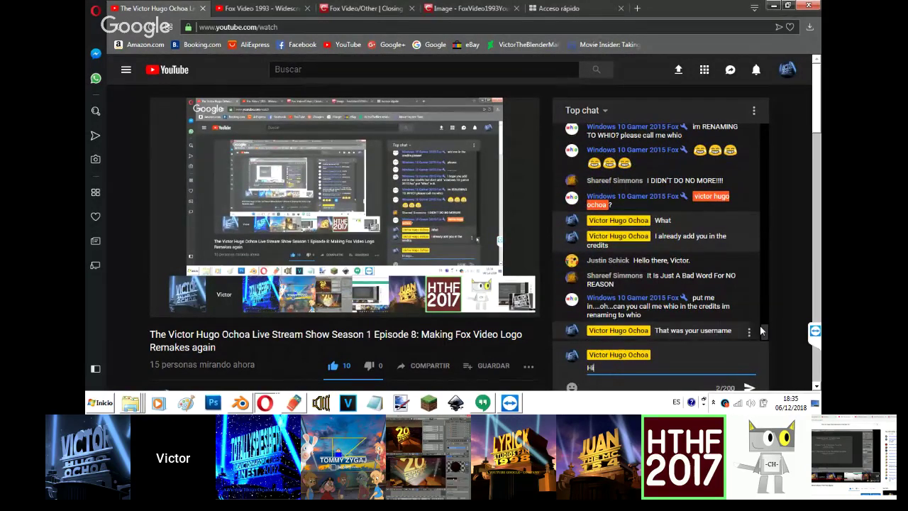
{"action": "key", "text": "Return"}
Send the live chat message "That is PG-rating".
{"action": "type", "text": "T"}
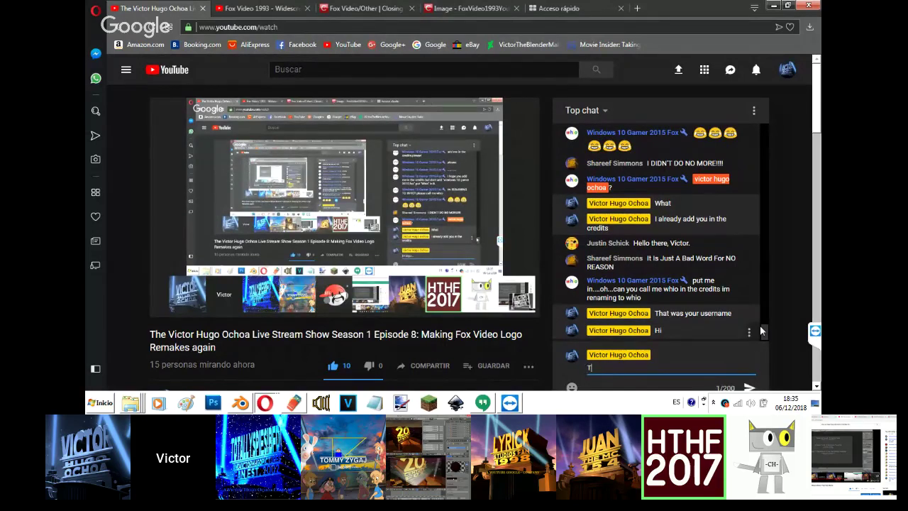
{"action": "type", "text": "hat i"}
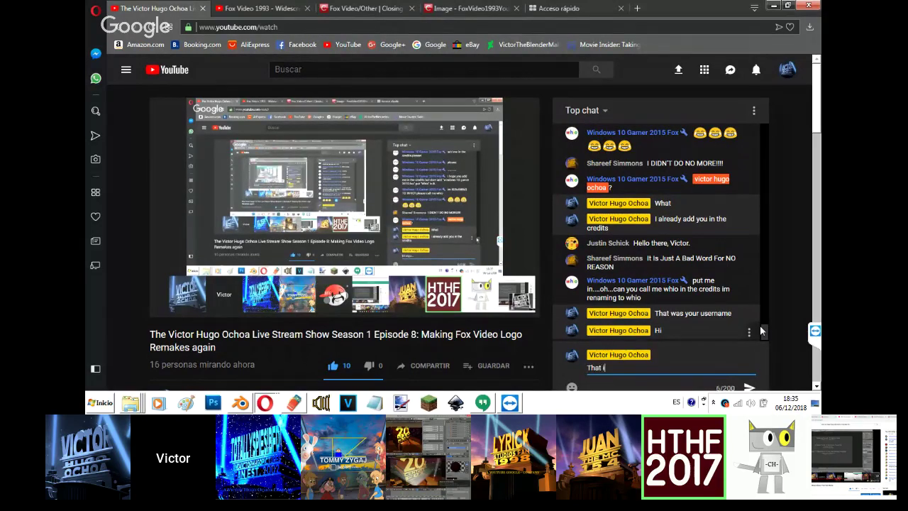
{"action": "type", "text": "s PG-ra"}
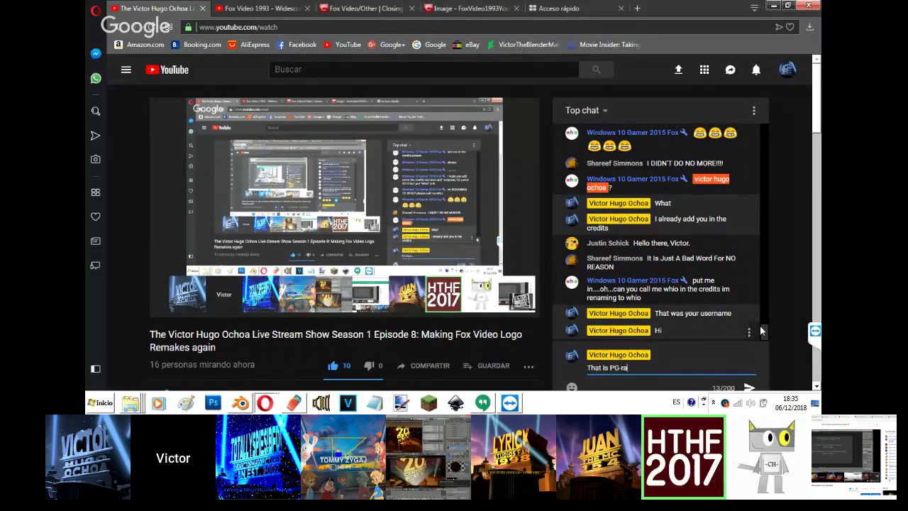
{"action": "type", "text": "ting"}
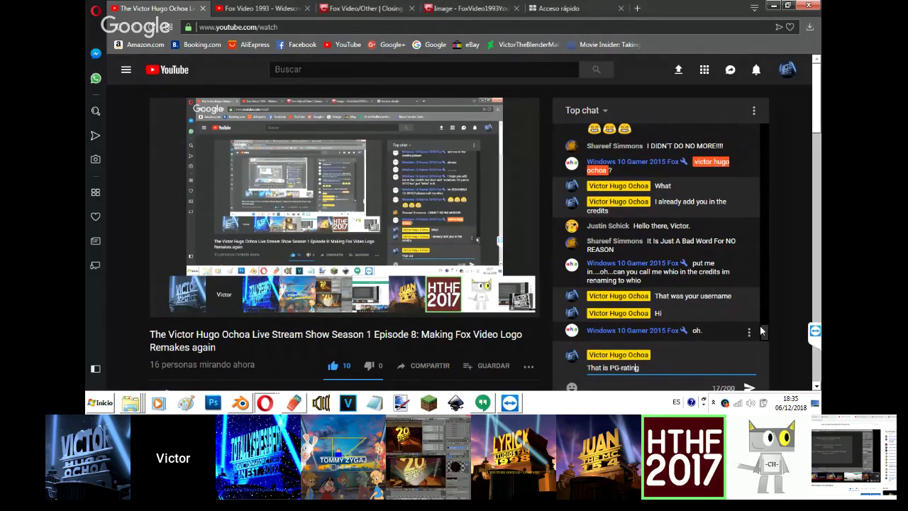
{"action": "key", "text": "Return"}
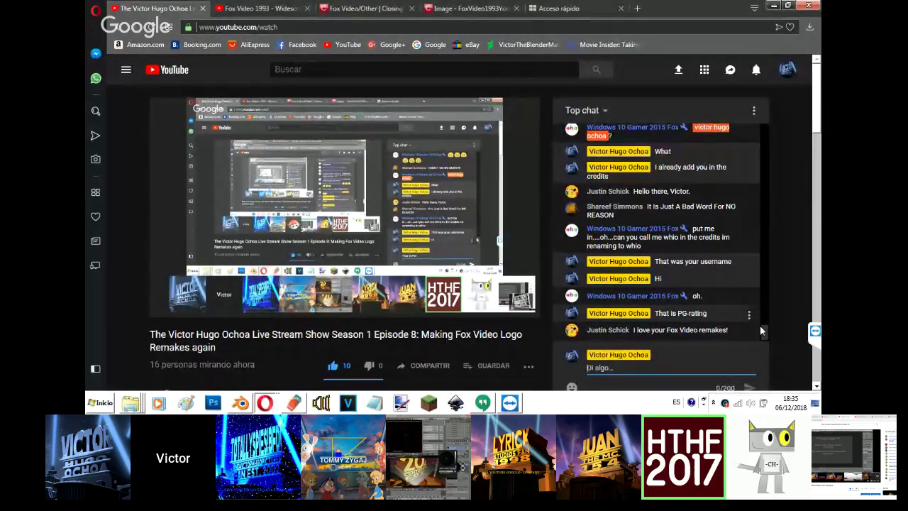
Send "Thanks" and "No swearing in here, it's PG rating" in the live chat.
{"action": "type", "text": "Thanks"}
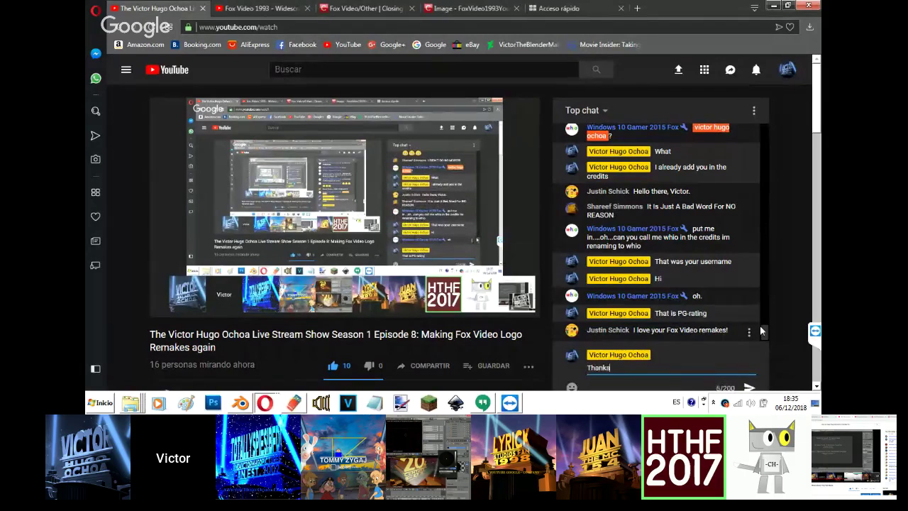
{"action": "key", "text": "Return"}
{"action": "type", "text": "No swea"}
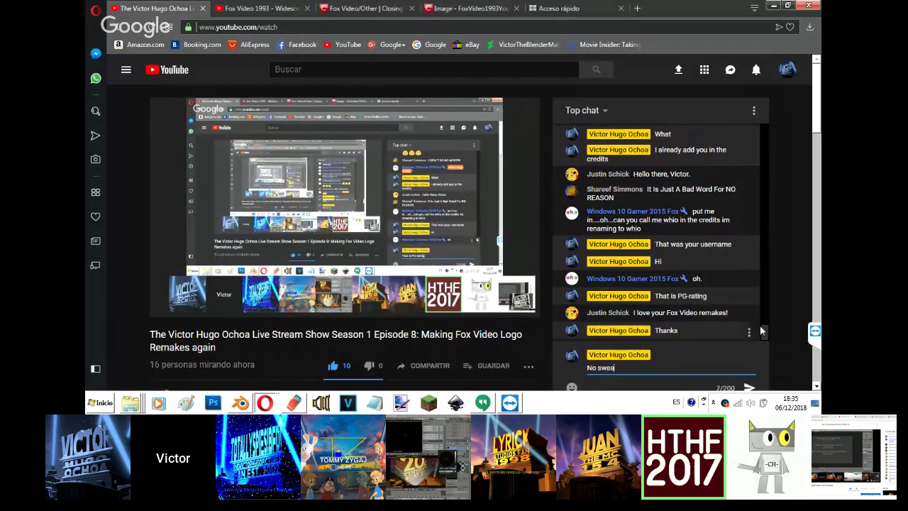
{"action": "type", "text": "ring in here, "}
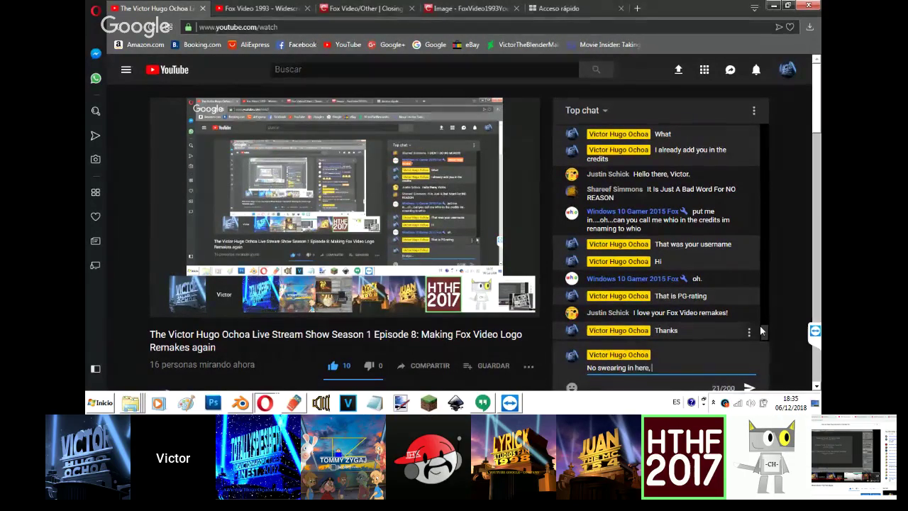
{"action": "type", "text": "it's PG"}
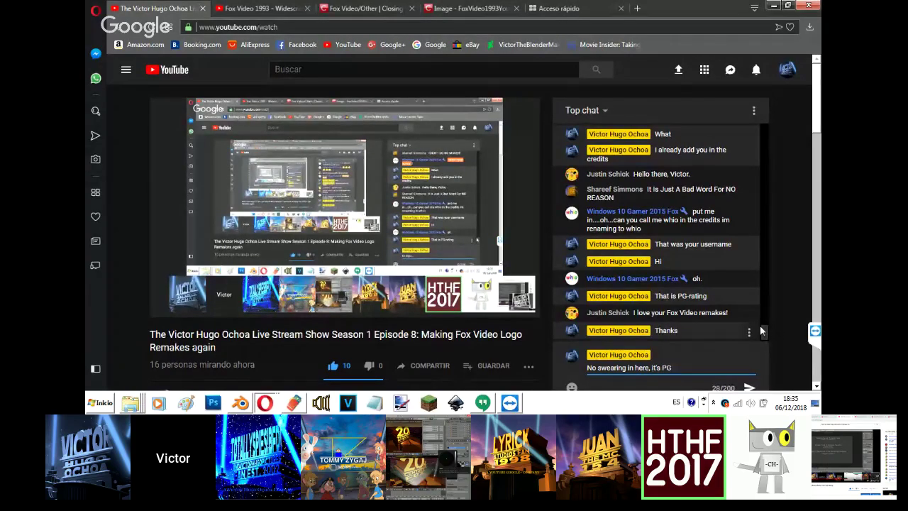
{"action": "type", "text": " RA"}
{"action": "key", "text": "BackSpace"}
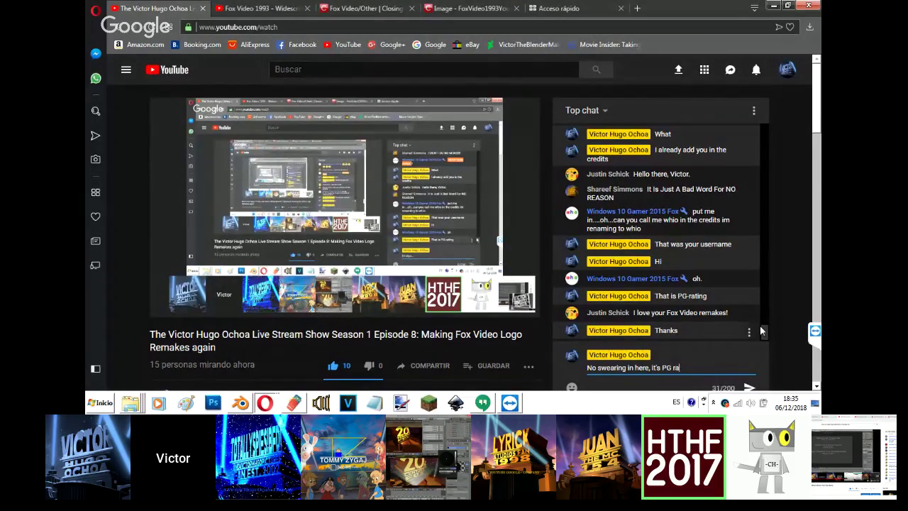
{"action": "type", "text": "ating"}
{"action": "key", "text": "Return"}
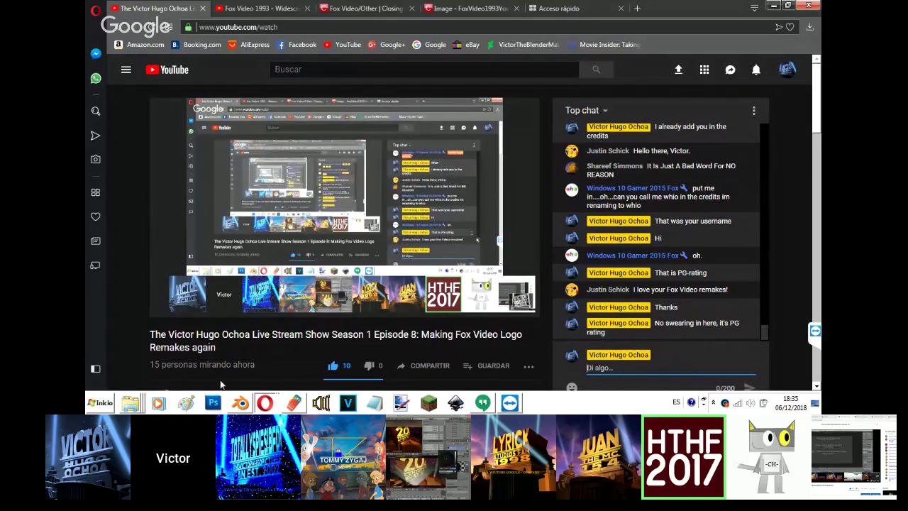
Switch to Blender, duplicate the upper ring cylinder in front wireframe view, and lower the copy about 55.6 units along Z.
{"action": "left_click", "coordinate": [239, 403]}
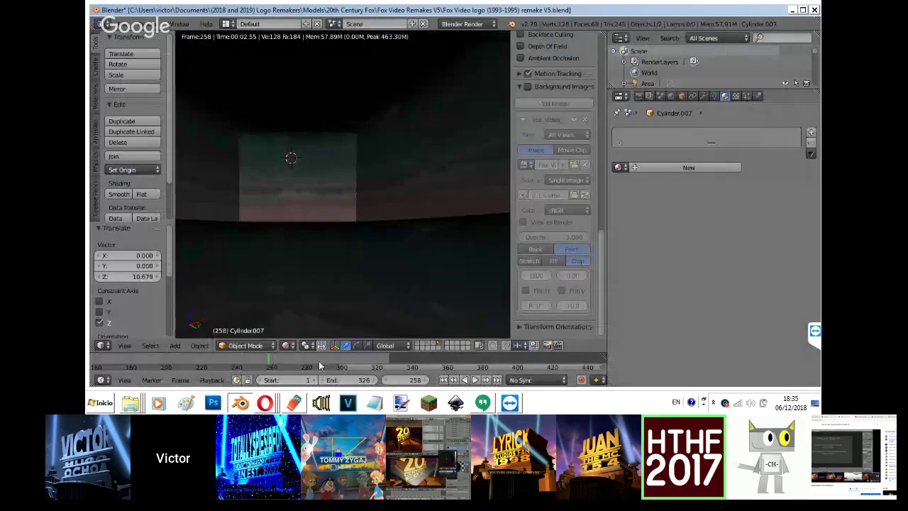
{"action": "key", "text": "KP_1"}
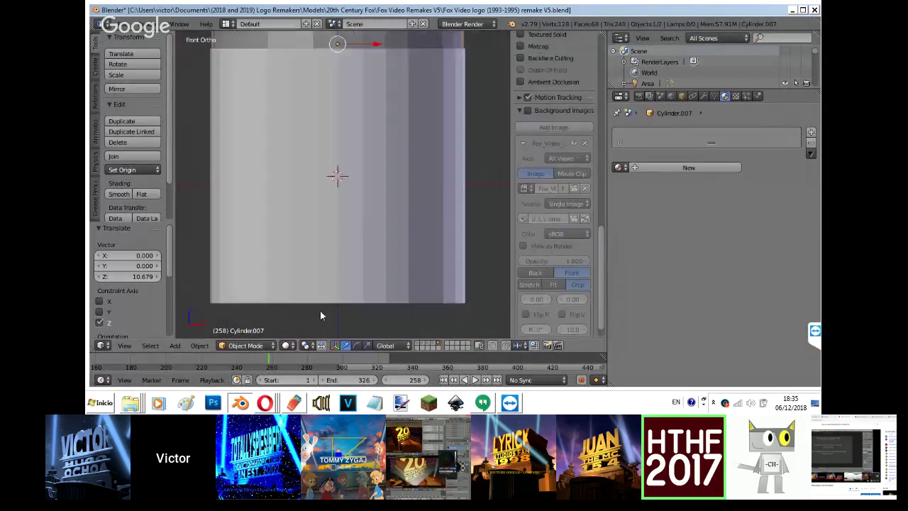
{"action": "key", "text": "z"}
{"action": "key", "text": "shift+d"}
{"action": "right_click", "coordinate": [364, 176]}
{"action": "key", "text": "g"}
{"action": "key", "text": "z"}
{"action": "left_click", "coordinate": [368, 53]}
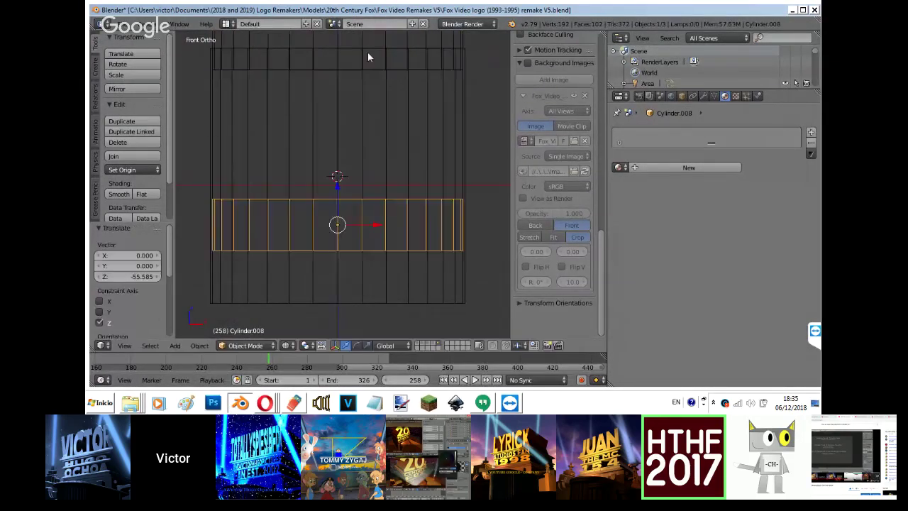
Raise the lower cylinder copy about 0.52 units along Z in the rendered camera view.
{"action": "key", "text": "KP_0"}
{"action": "key", "text": "shift+z"}
{"action": "key", "text": "g"}
{"action": "key", "text": "z"}
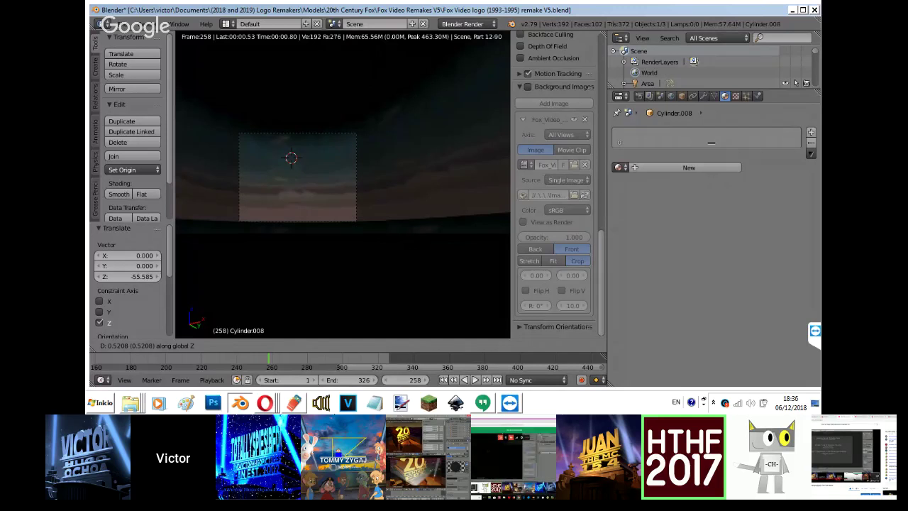
{"action": "key", "text": "Return"}
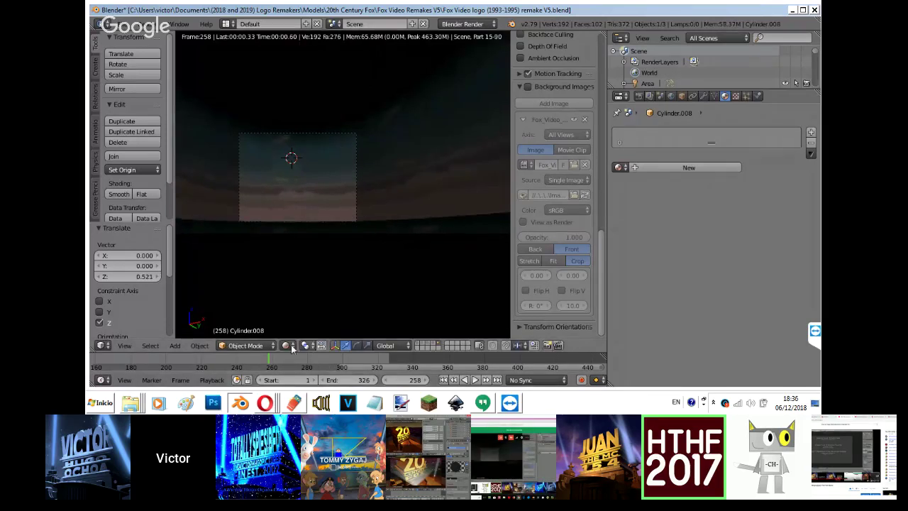
{"action": "left_click", "coordinate": [285, 345]}
{"action": "left_click", "coordinate": [298, 284]}
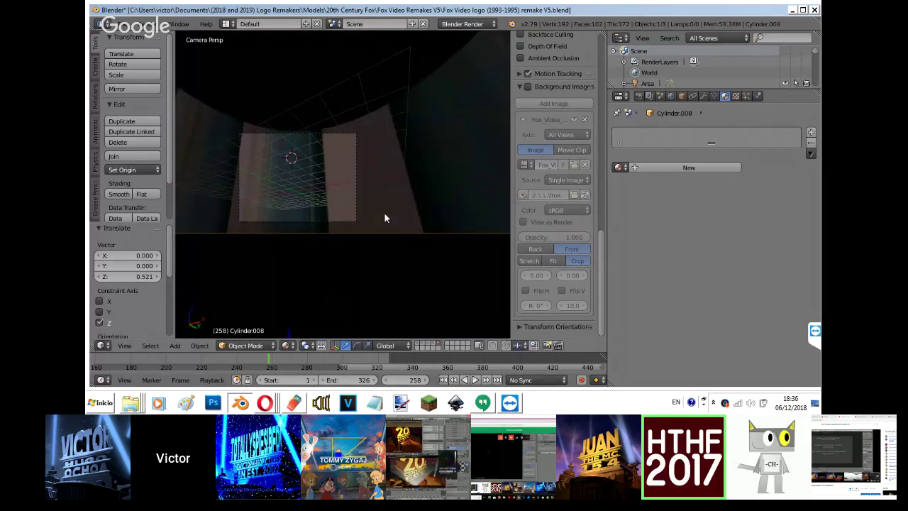
{"action": "key", "text": "g"}
{"action": "key", "text": "z"}
{"action": "key", "text": "Escape"}
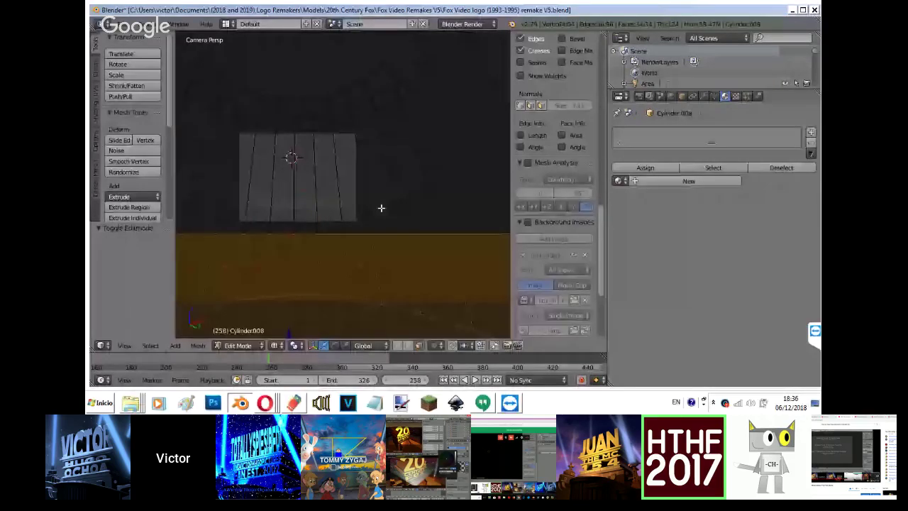
Delete the top cap face of the lower cylinder copy.
{"action": "key", "text": "KP_7"}
{"action": "key", "text": "Tab"}
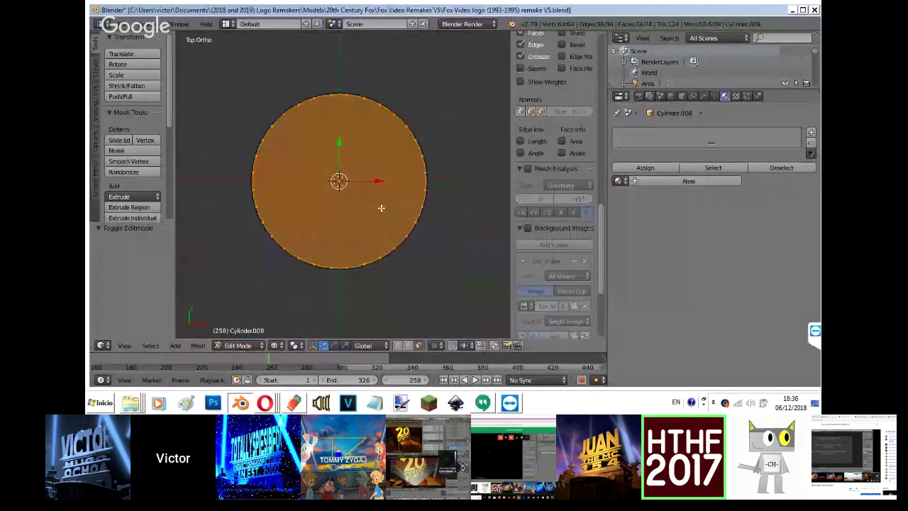
{"action": "key", "text": "a"}
{"action": "key", "text": "KP_1"}
{"action": "key", "text": "x"}
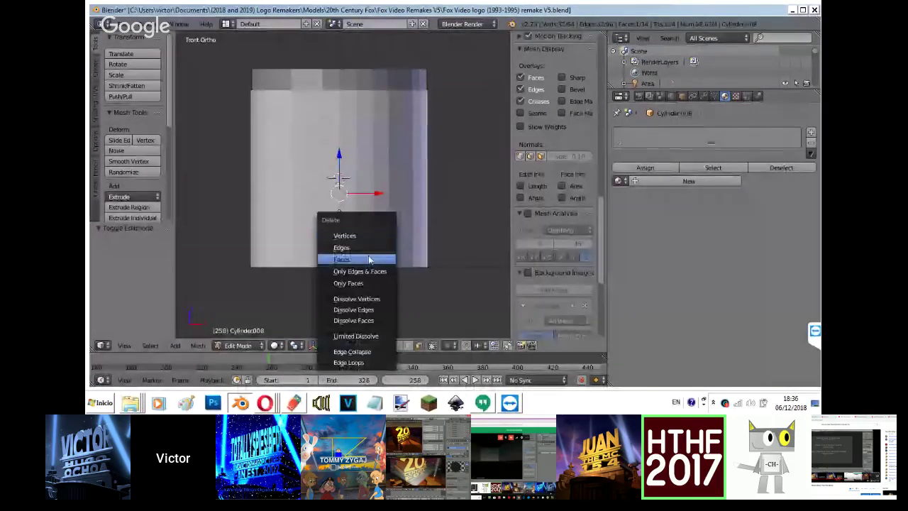
{"action": "left_click", "coordinate": [368, 256]}
{"action": "key", "text": "Tab"}
Raise the open lower cylinder about 4.36 units along Z in the camera view and check it rendered.
{"action": "key", "text": "KP_0"}
{"action": "key", "text": "g"}
{"action": "key", "text": "z"}
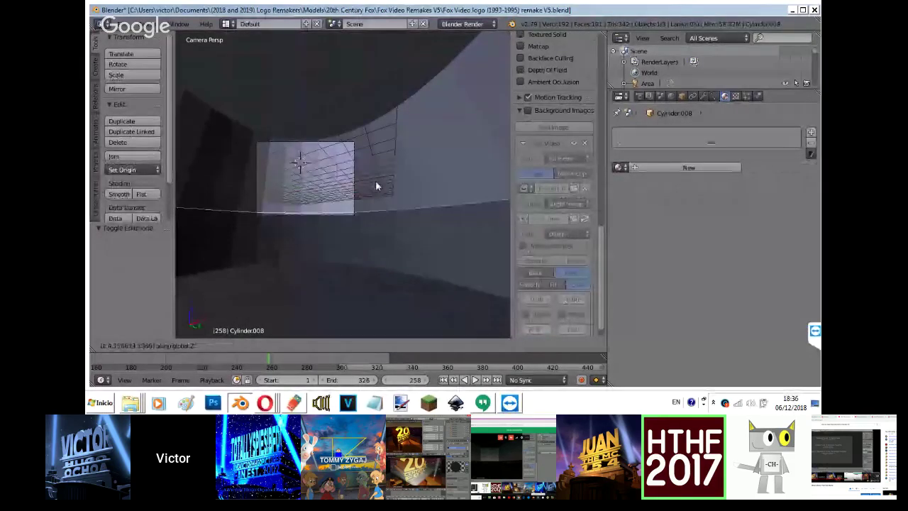
{"action": "left_click", "coordinate": [376, 186]}
{"action": "key", "text": "shift+z"}
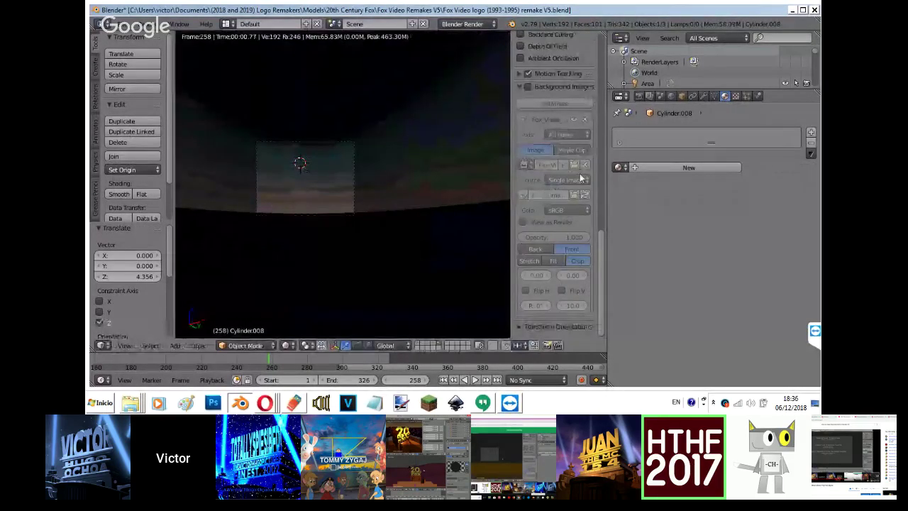
Add a new material to the lower cylinder and make it shadeless.
{"action": "left_click", "coordinate": [617, 167]}
{"action": "left_click", "coordinate": [647, 166]}
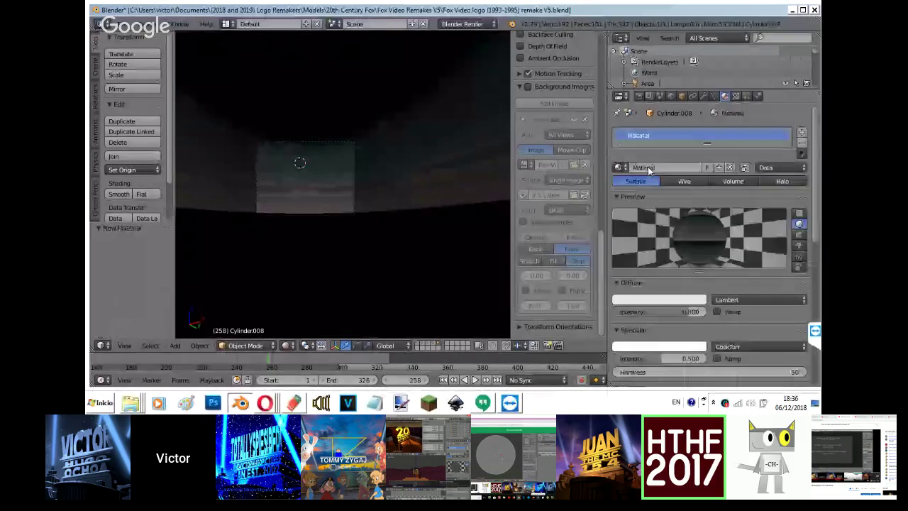
{"action": "scroll", "coordinate": [732, 301], "scroll_direction": "down", "scroll_amount": 4}
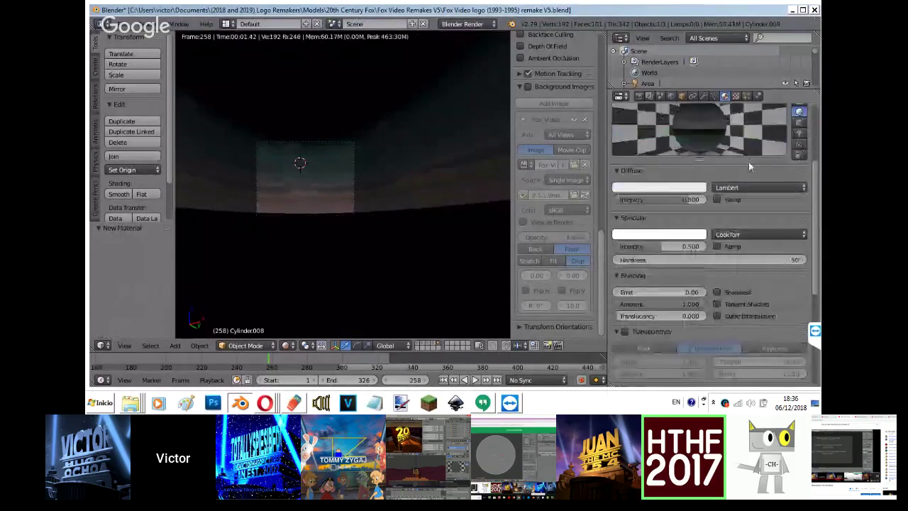
{"action": "left_click", "coordinate": [718, 291]}
Set the lower cylinder's diffuse colour by sampling the brownish-pink sky at the horizon, and return to solid display.
{"action": "left_click", "coordinate": [673, 188]}
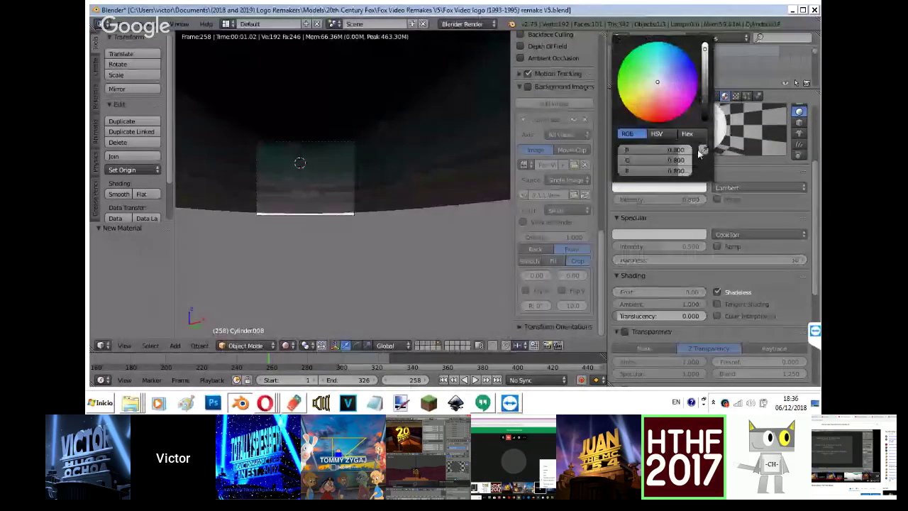
{"action": "left_click", "coordinate": [703, 150]}
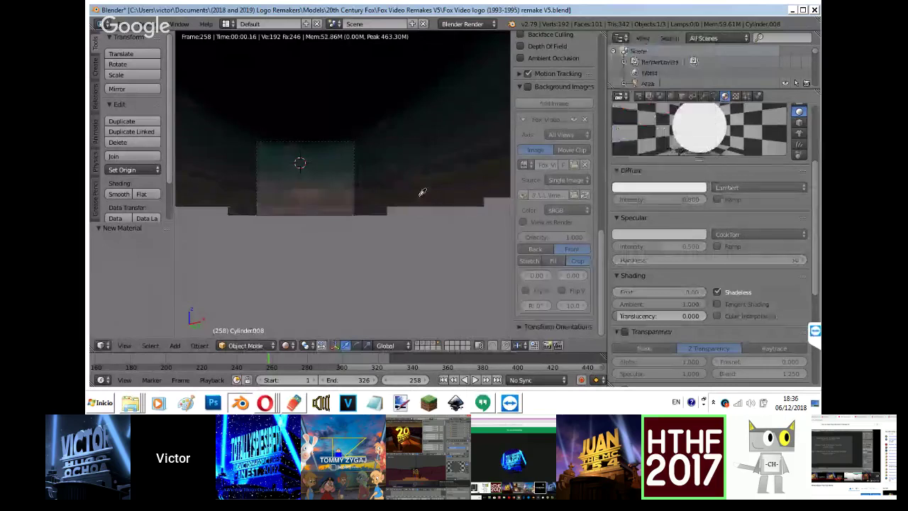
{"action": "left_click", "coordinate": [308, 207]}
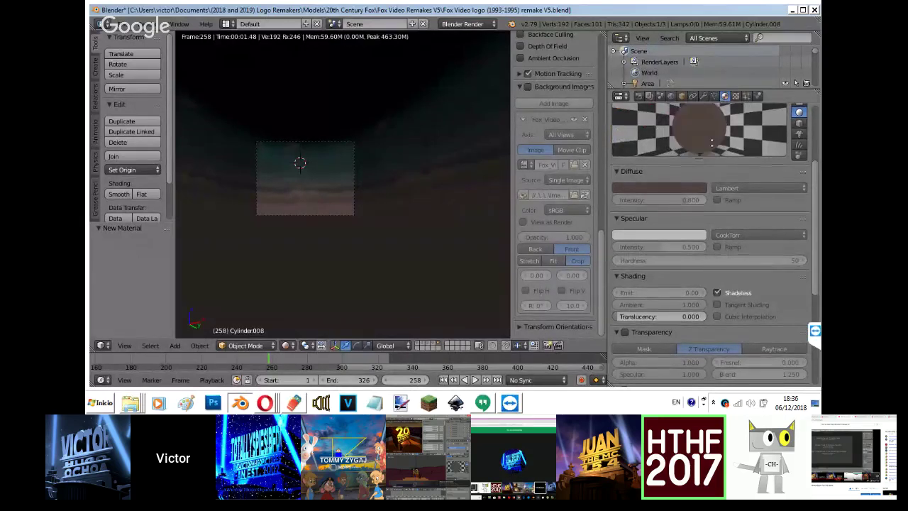
{"action": "scroll", "coordinate": [664, 336], "scroll_direction": "up", "scroll_amount": 4}
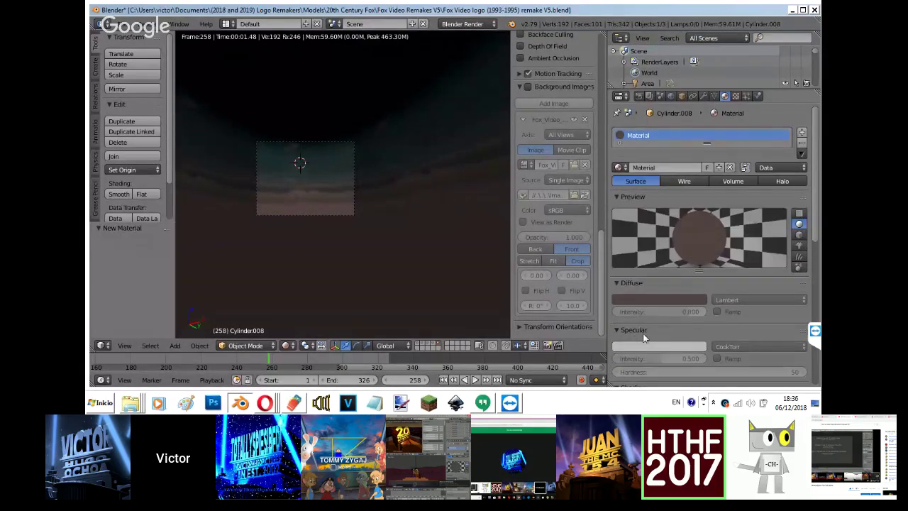
{"action": "key", "text": "z"}
{"action": "key", "text": "z"}
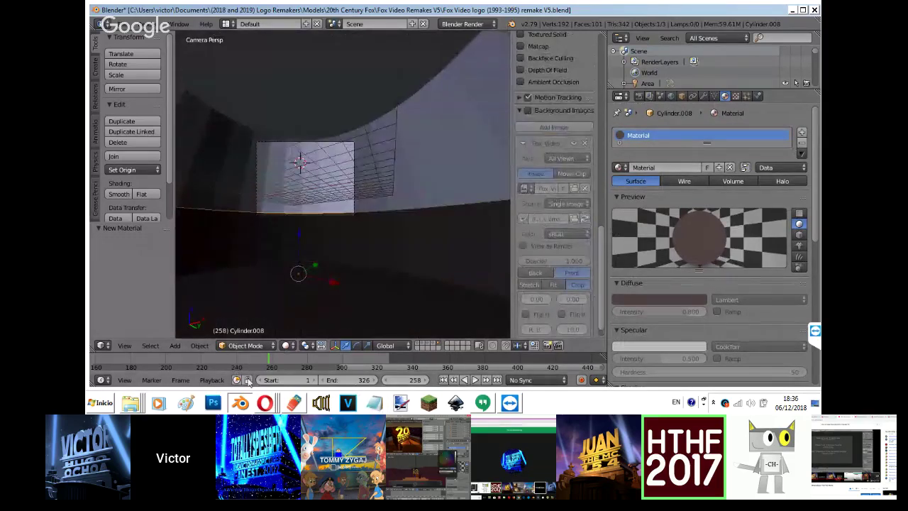
Switch to the YouTube live stream page in Opera and send the chat message "it's alright".
{"action": "left_click", "coordinate": [265, 402]}
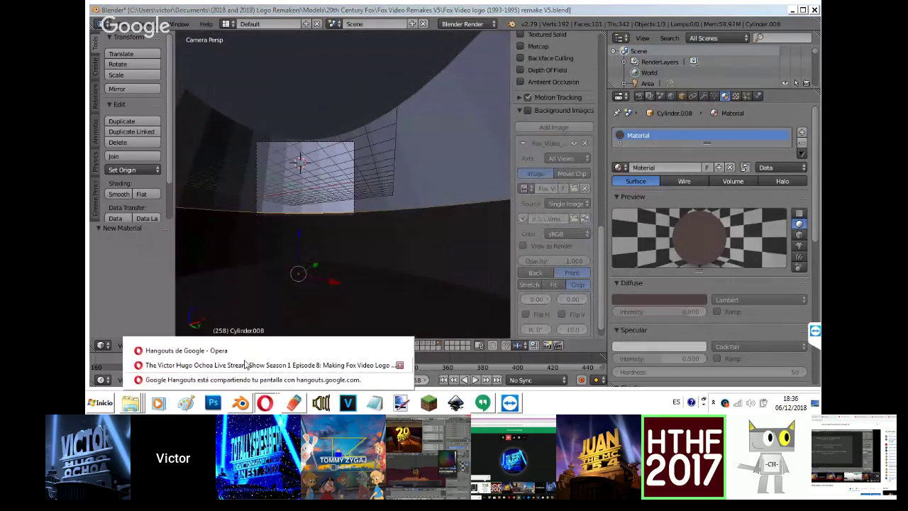
{"action": "left_click", "coordinate": [244, 364]}
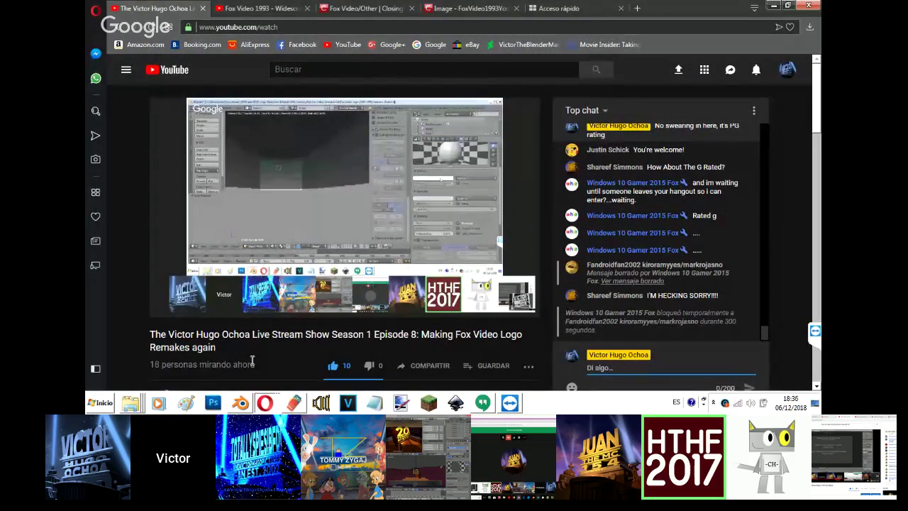
{"action": "type", "text": "it's "}
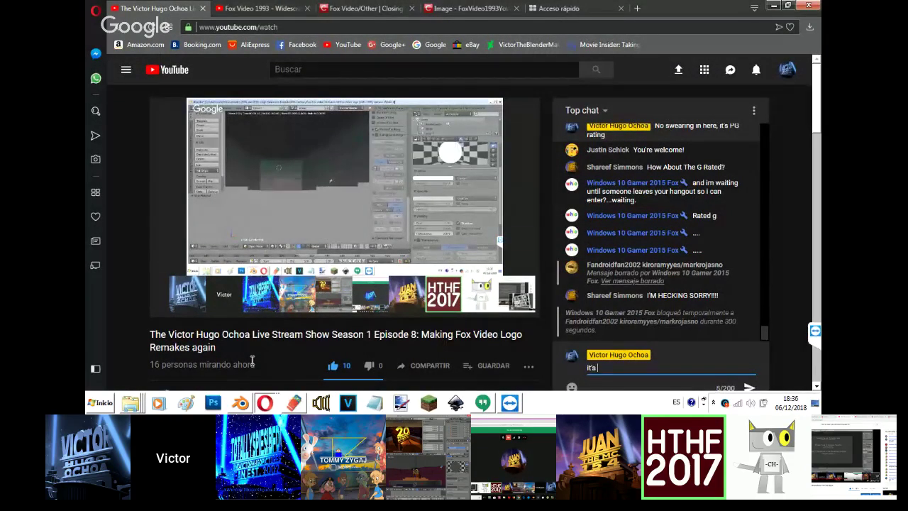
{"action": "type", "text": "alright"}
{"action": "key", "text": "Return"}
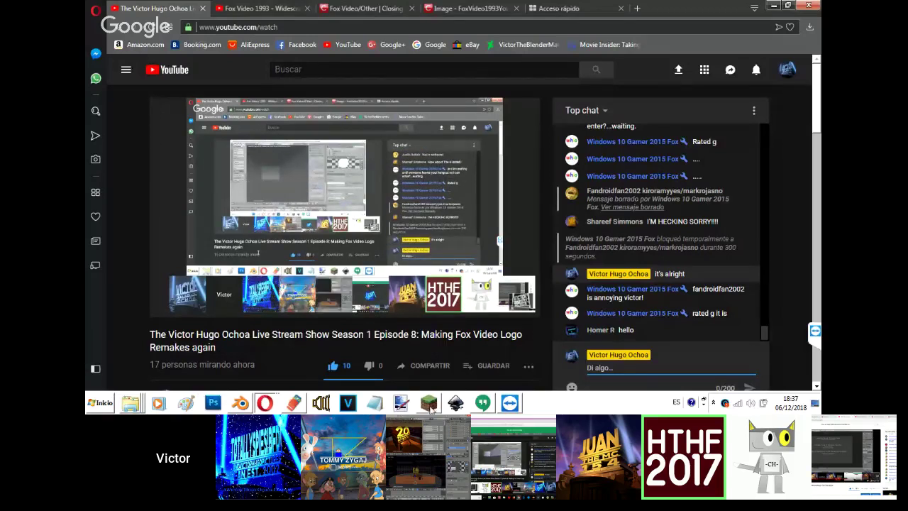
Send the live chat messages "That rating is TV-PG" and "right".
{"action": "type", "text": "T"}
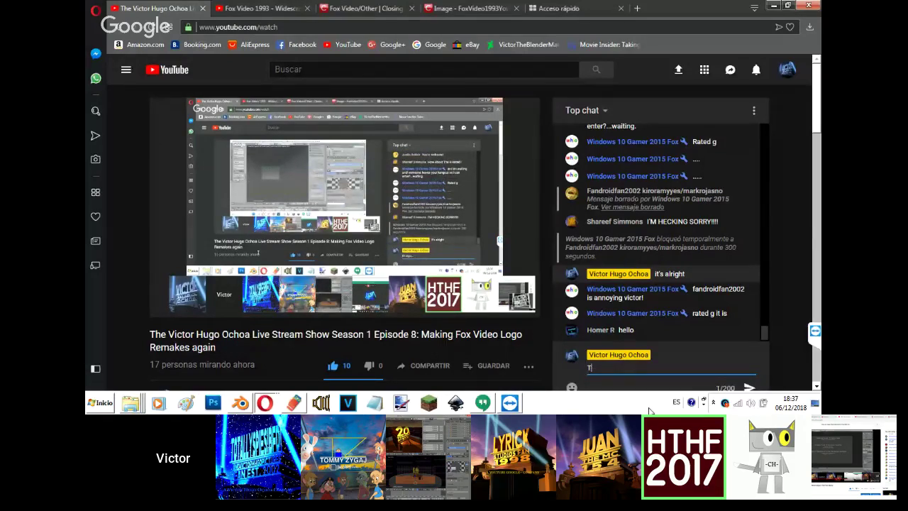
{"action": "type", "text": "hat rating is "}
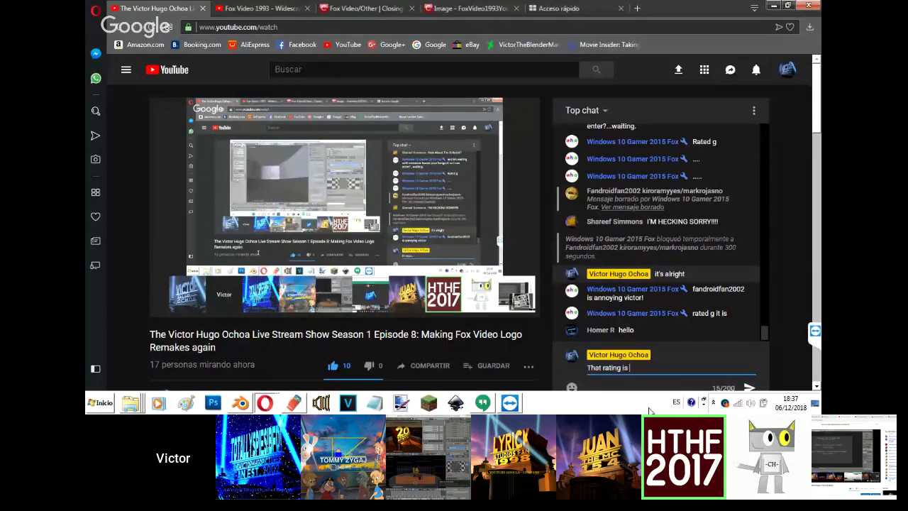
{"action": "type", "text": "TV-PG"}
{"action": "key", "text": "Return"}
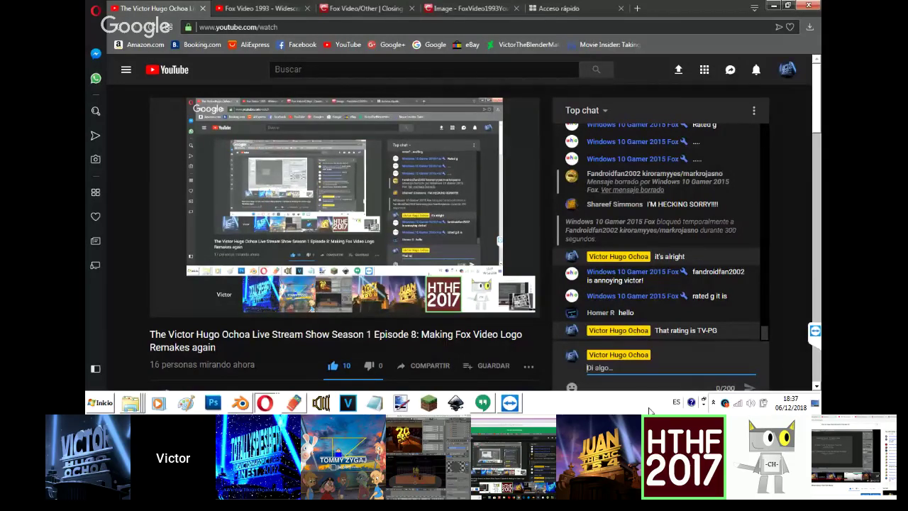
{"action": "type", "text": "right"}
{"action": "key", "text": "Return"}
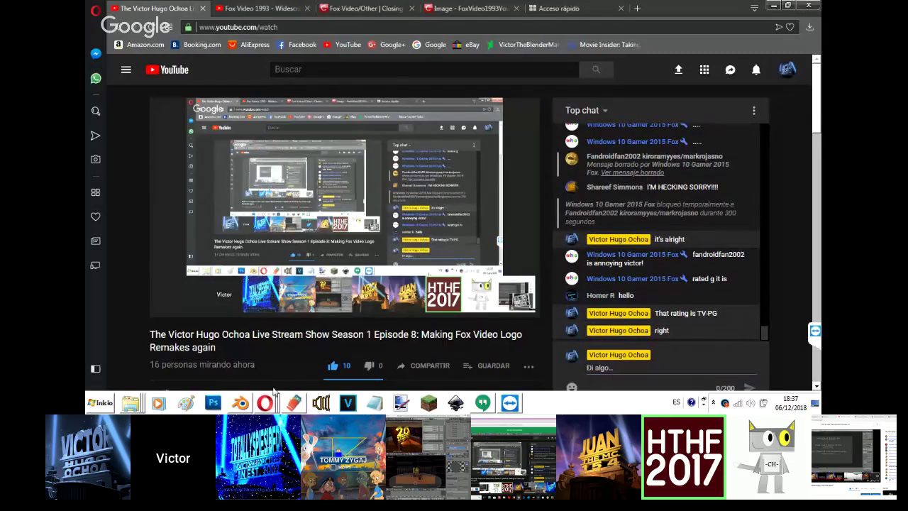
Check the Hangouts group chat window, and send "Good" in the YouTube live chat.
{"action": "mouse_move", "coordinate": [262, 404]}
{"action": "left_click", "coordinate": [196, 350]}
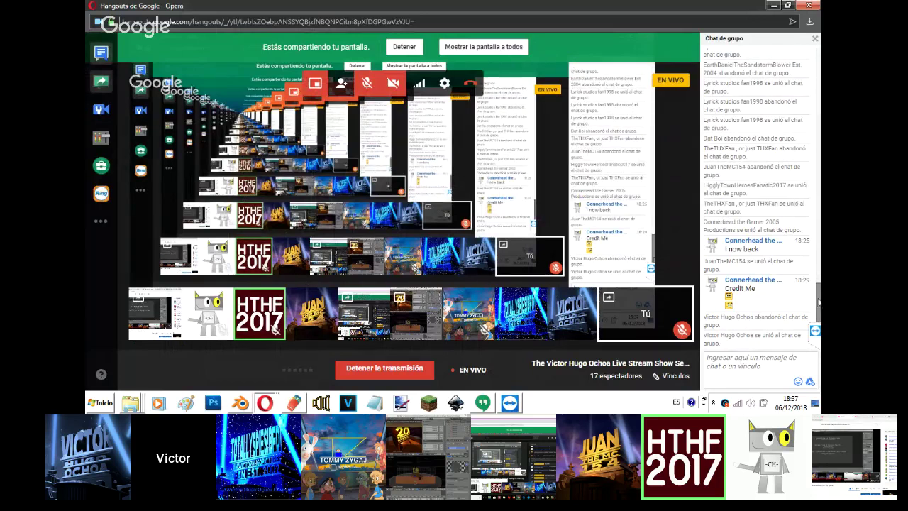
{"action": "left_click", "coordinate": [265, 403]}
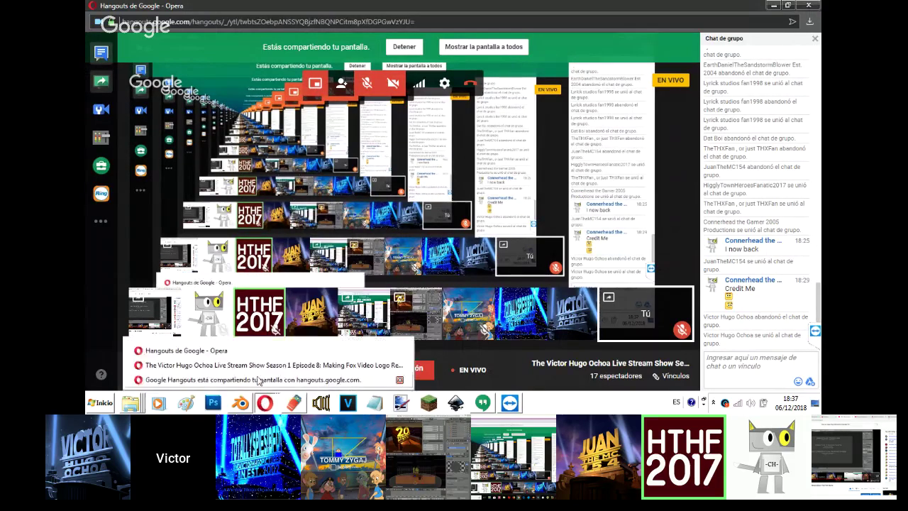
{"action": "left_click", "coordinate": [253, 366]}
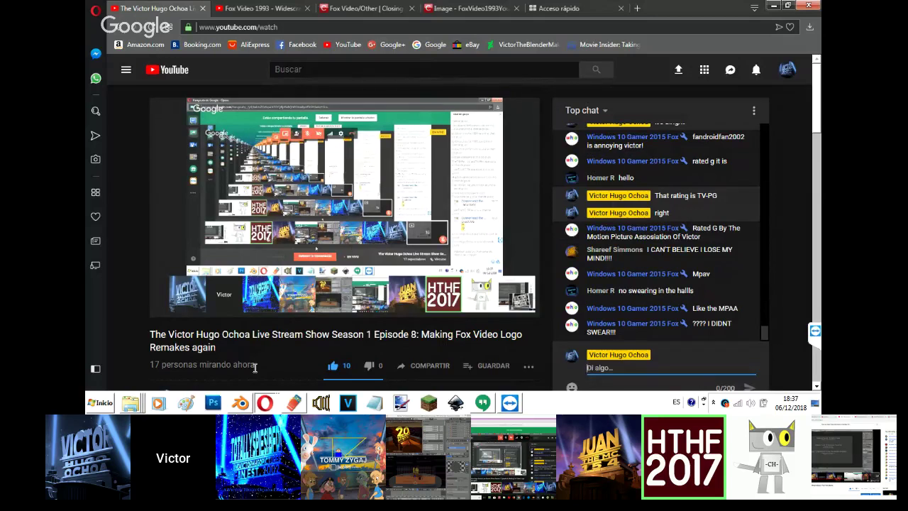
{"action": "type", "text": "Good"}
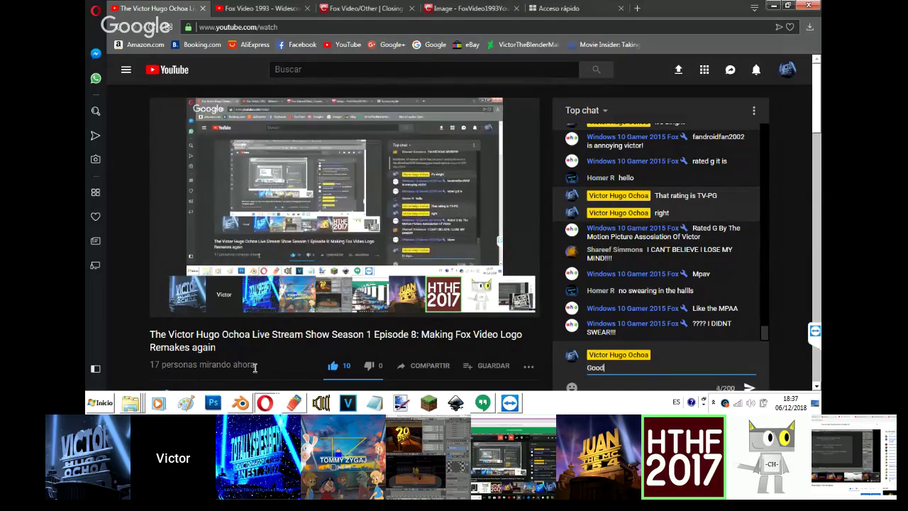
{"action": "key", "text": "Return"}
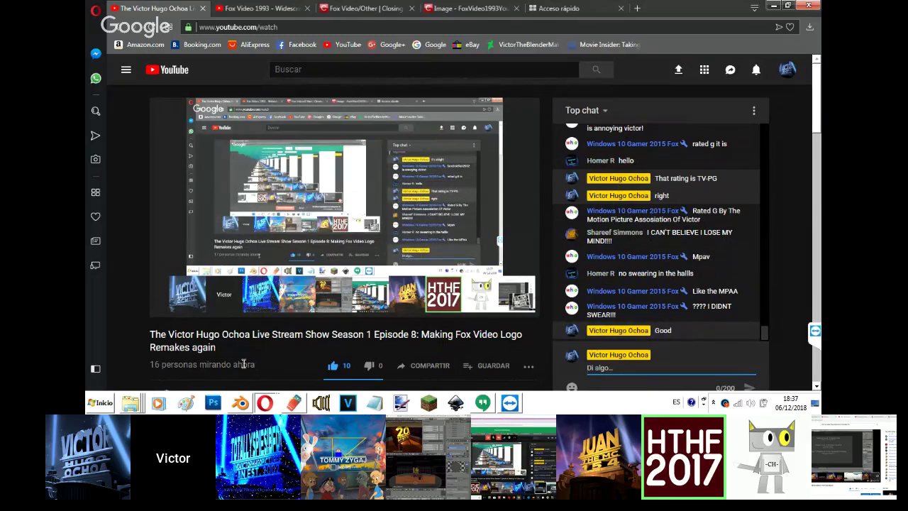
Switch back to Blender and check the sky cylinders in rendered display from the camera view.
{"action": "left_click", "coordinate": [239, 402]}
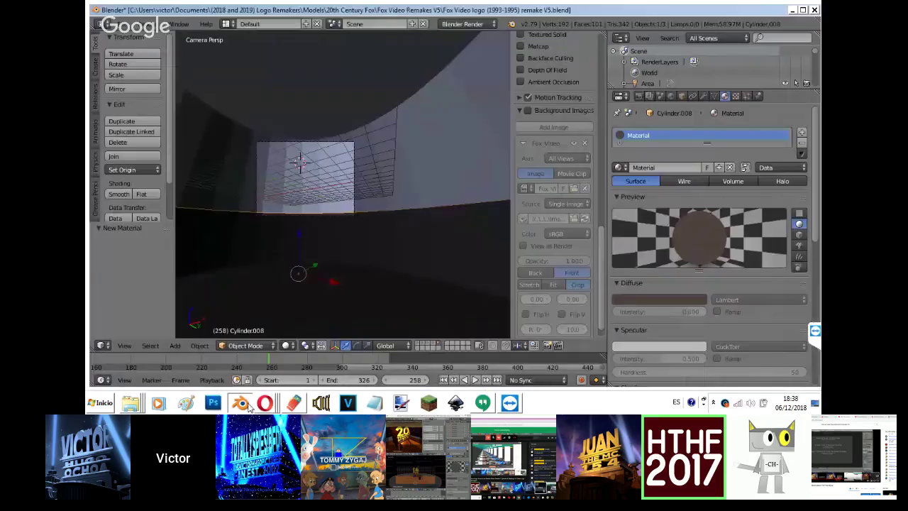
{"action": "key", "text": "shift+z"}
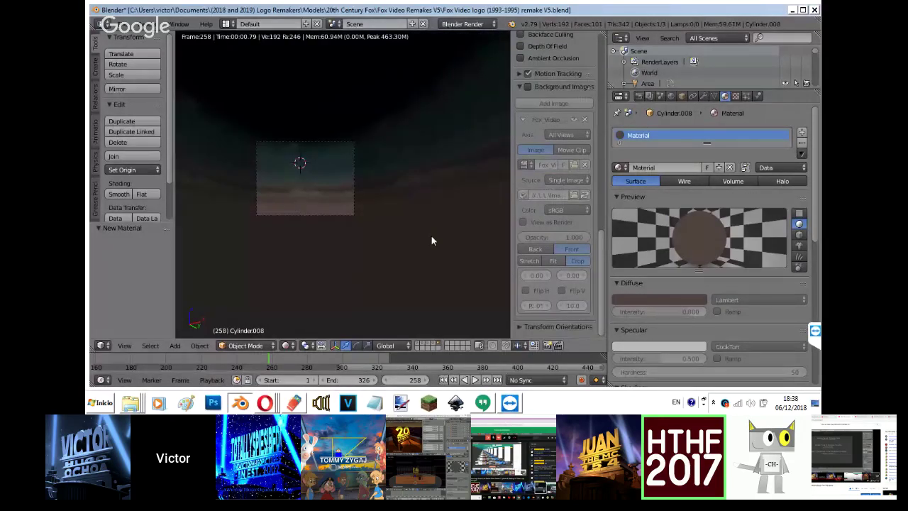
{"action": "key", "text": "z"}
{"action": "key", "text": "z"}
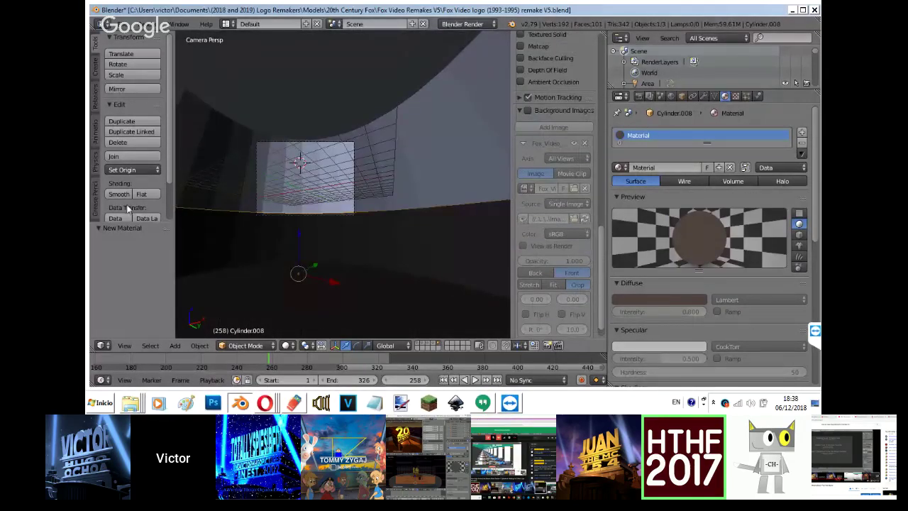
Try smooth shading on the lower cylinder, and undo it along with the sampled diffuse colour.
{"action": "left_click", "coordinate": [118, 193]}
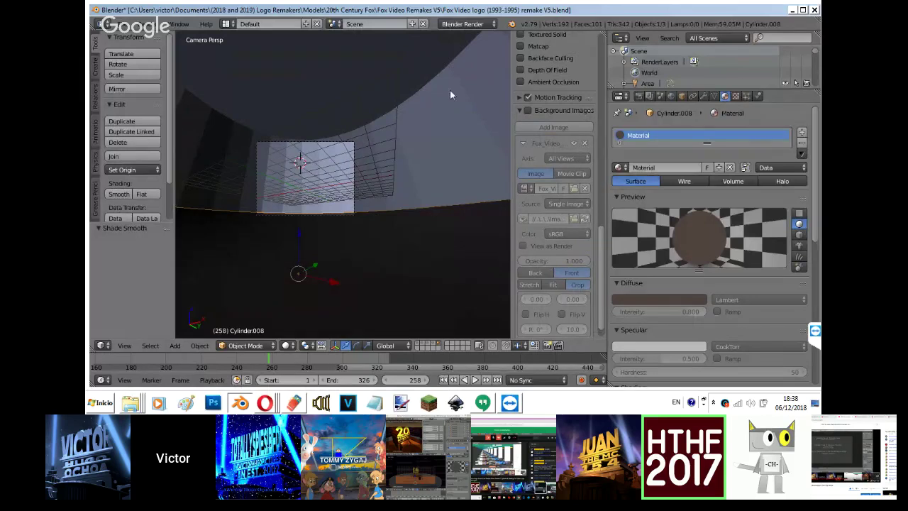
{"action": "right_click", "coordinate": [352, 75]}
{"action": "key", "text": "ctrl+z"}
{"action": "key", "text": "ctrl+z"}
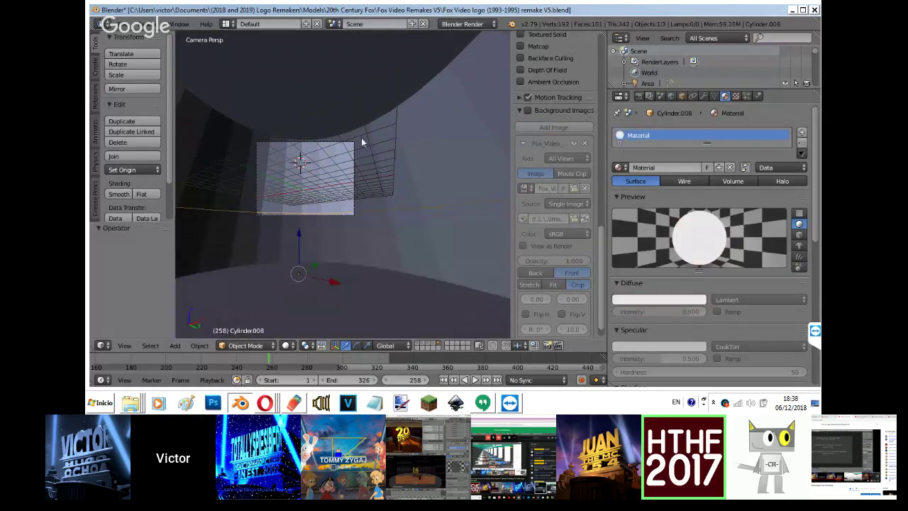
Apply smooth shading to the sky cylinder and to the lower and upper cylinders.
{"action": "right_click", "coordinate": [362, 141]}
{"action": "right_click", "coordinate": [189, 237]}
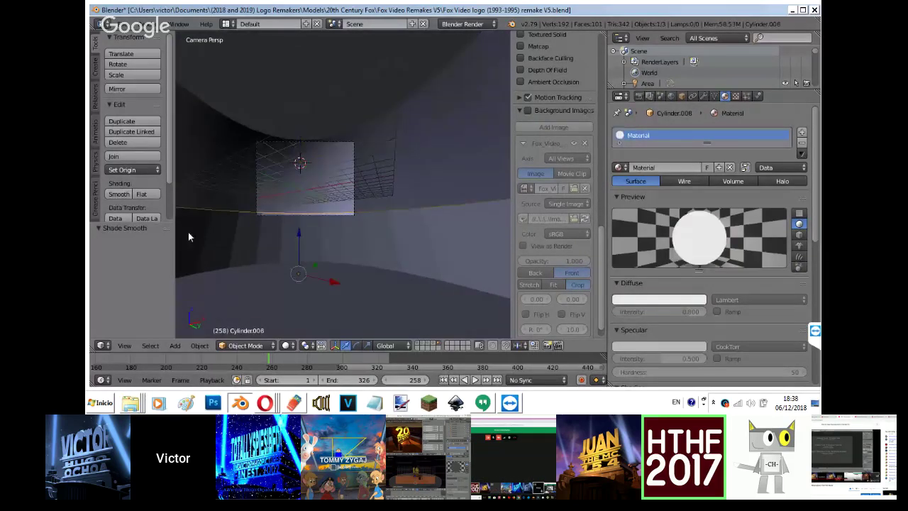
{"action": "left_click", "coordinate": [118, 194]}
{"action": "right_click", "coordinate": [269, 110]}
{"action": "left_click", "coordinate": [122, 193]}
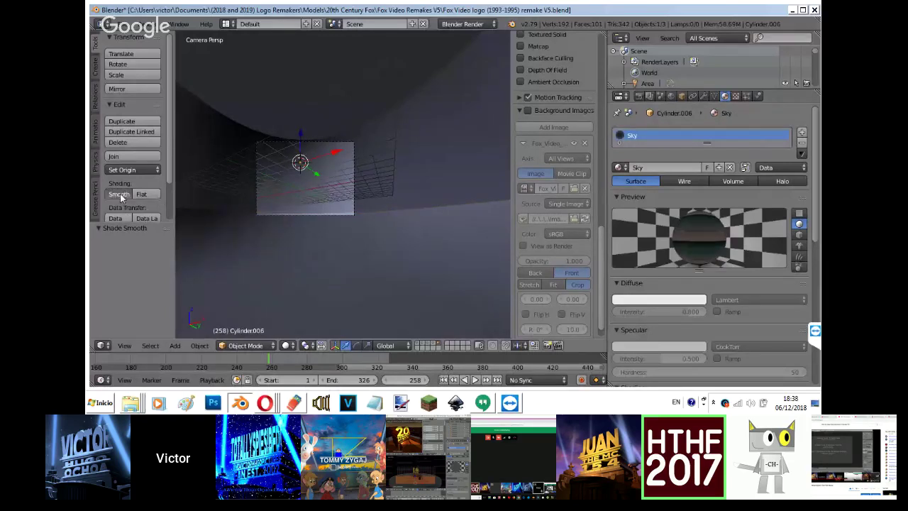
{"action": "key", "text": "z"}
{"action": "right_click", "coordinate": [267, 132]}
{"action": "key", "text": "z"}
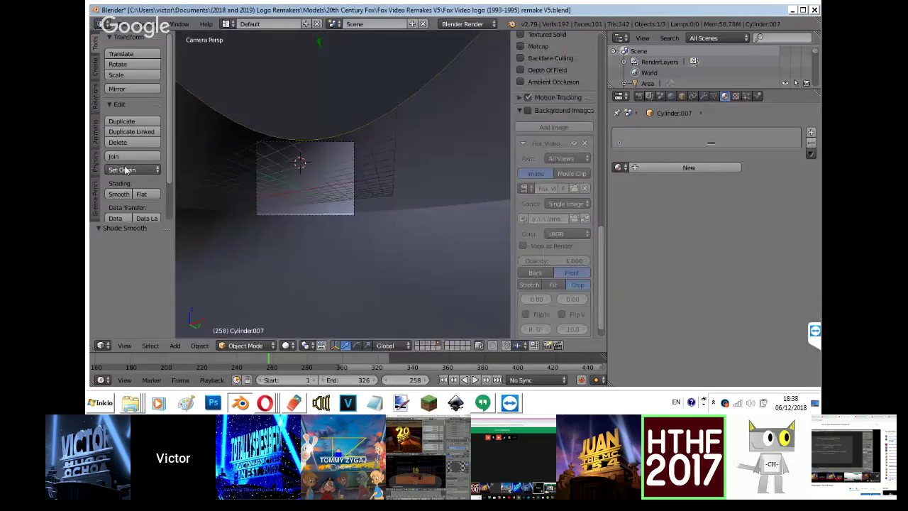
{"action": "right_click", "coordinate": [404, 220]}
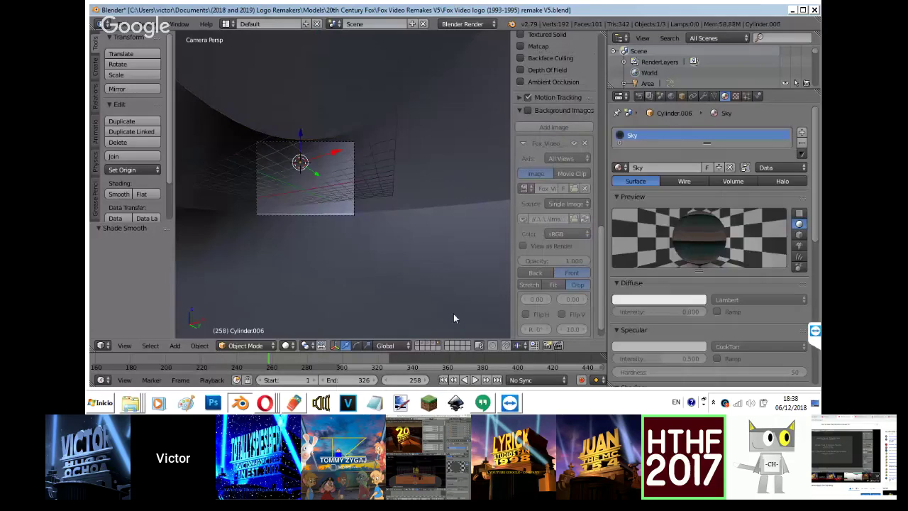
Show the logo layers alongside the sky and add a new material named Black to the upper cylinder.
{"action": "left_click", "coordinate": [431, 342], "text": "shift"}
{"action": "left_click", "coordinate": [422, 342], "text": "shift"}
{"action": "key", "text": "z"}
{"action": "right_click", "coordinate": [406, 100]}
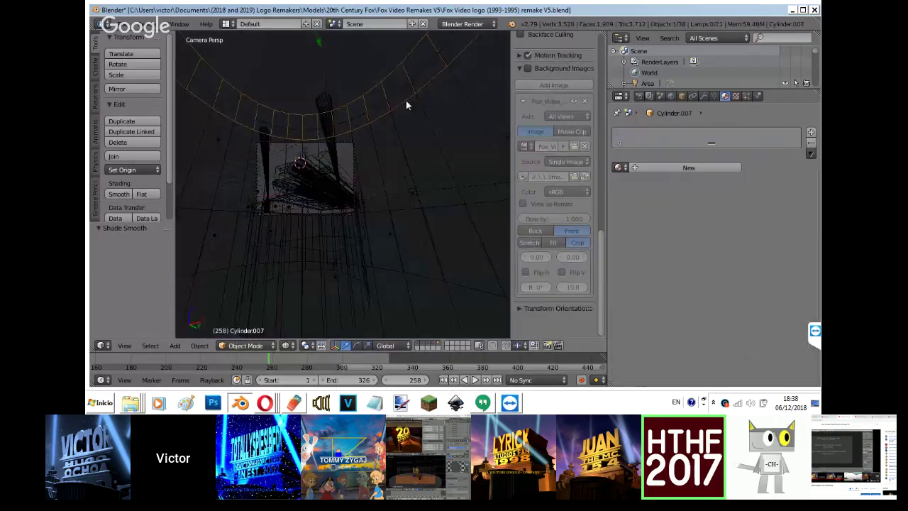
{"action": "key", "text": "z"}
{"action": "left_click", "coordinate": [618, 167]}
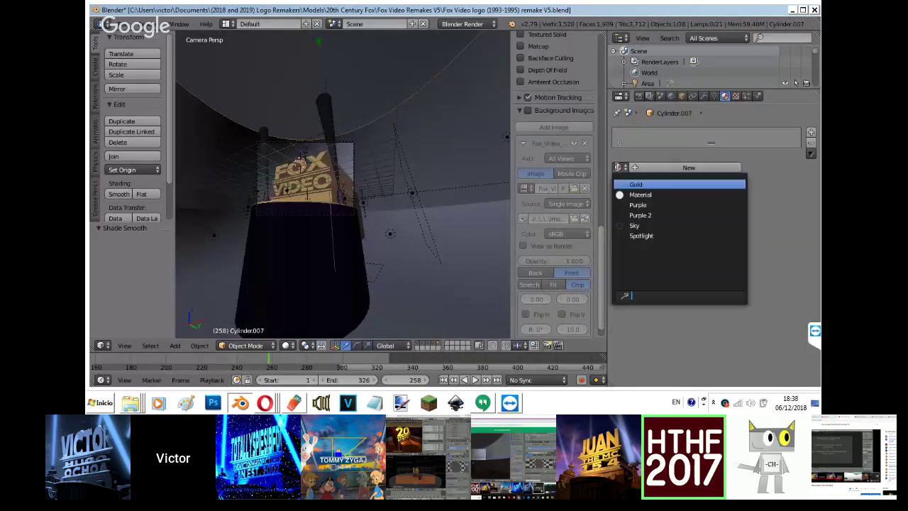
{"action": "left_click", "coordinate": [665, 167]}
{"action": "type", "text": "B"}
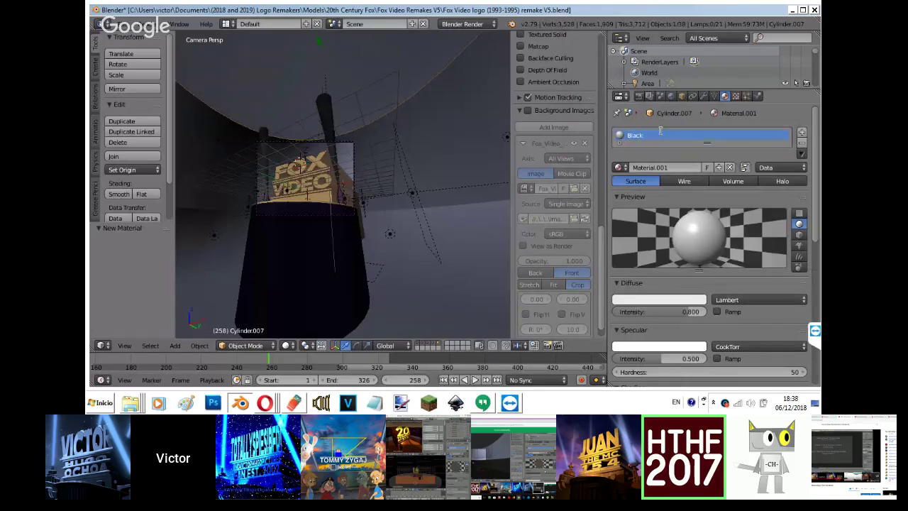
{"action": "type", "text": "lack"}
Assign the lower cylinder's existing material, Material, to the upper cylinder, and show only the sky layer.
{"action": "left_click", "coordinate": [618, 167]}
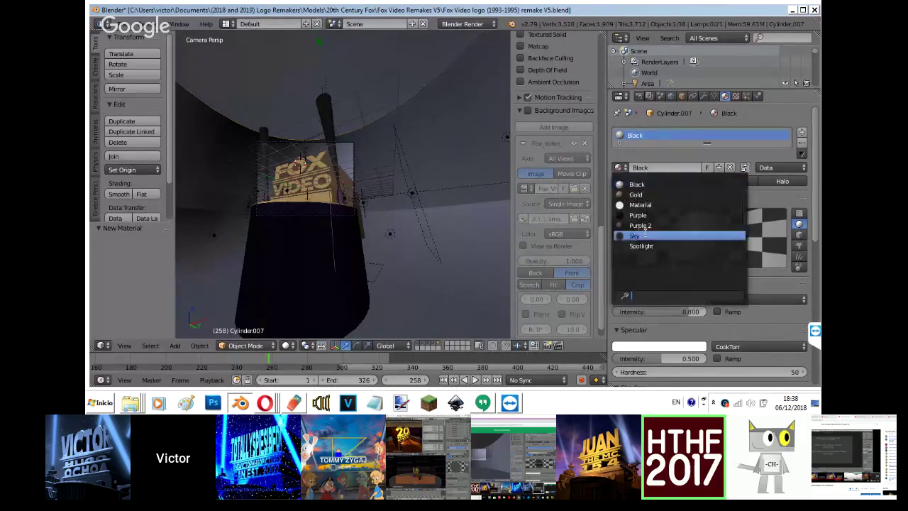
{"action": "left_click", "coordinate": [640, 204]}
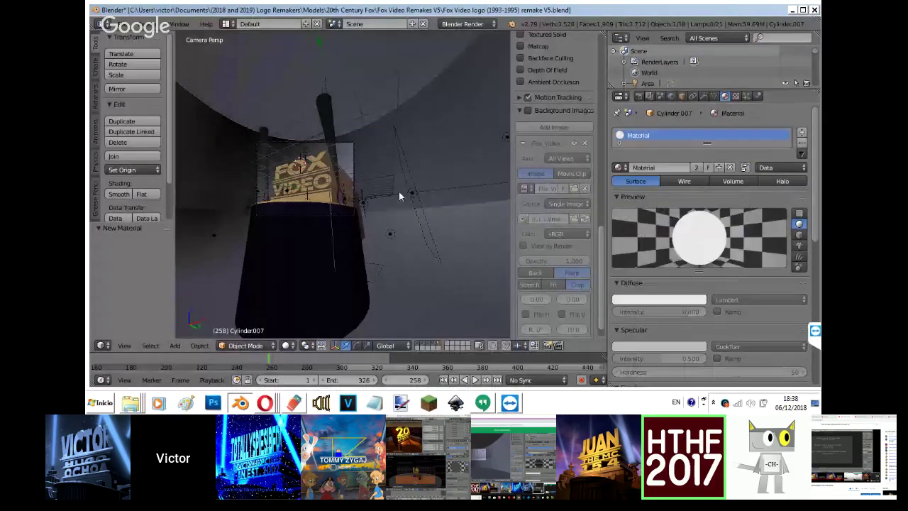
{"action": "key", "text": "z"}
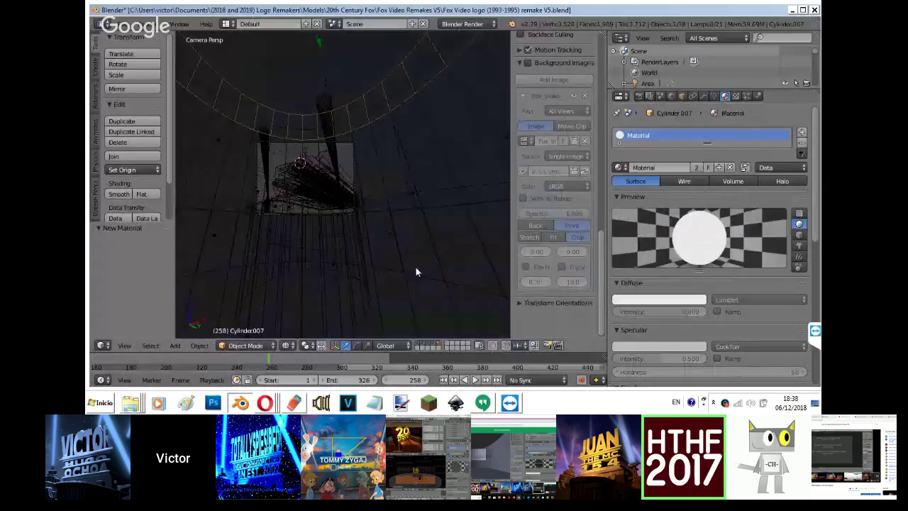
{"action": "left_click", "coordinate": [440, 343]}
Rename the lower cylinder's material to Brown.
{"action": "right_click", "coordinate": [420, 209]}
{"action": "right_click", "coordinate": [414, 209]}
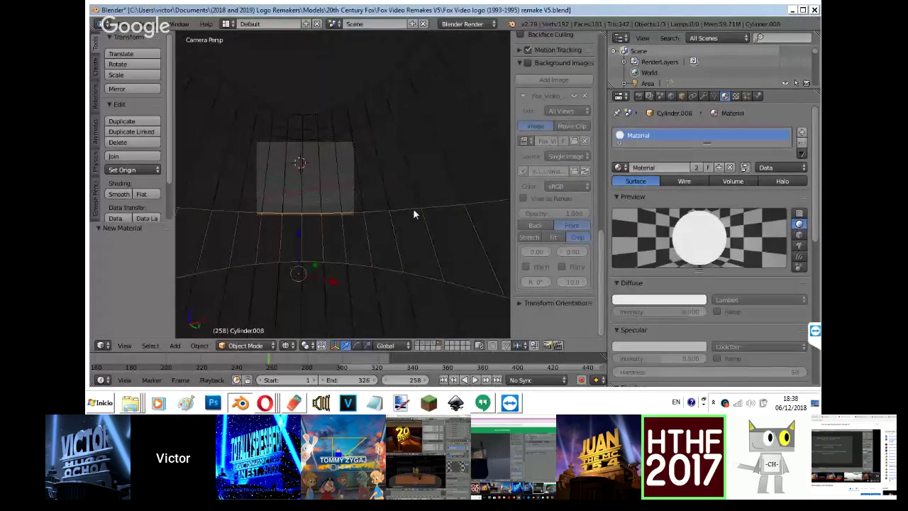
{"action": "double_click", "coordinate": [641, 135]}
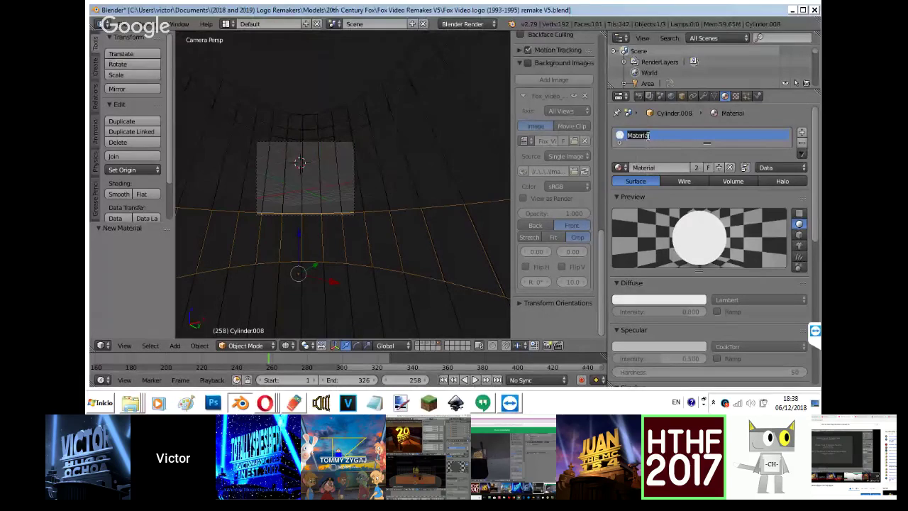
{"action": "type", "text": "Brown"}
{"action": "key", "text": "Return"}
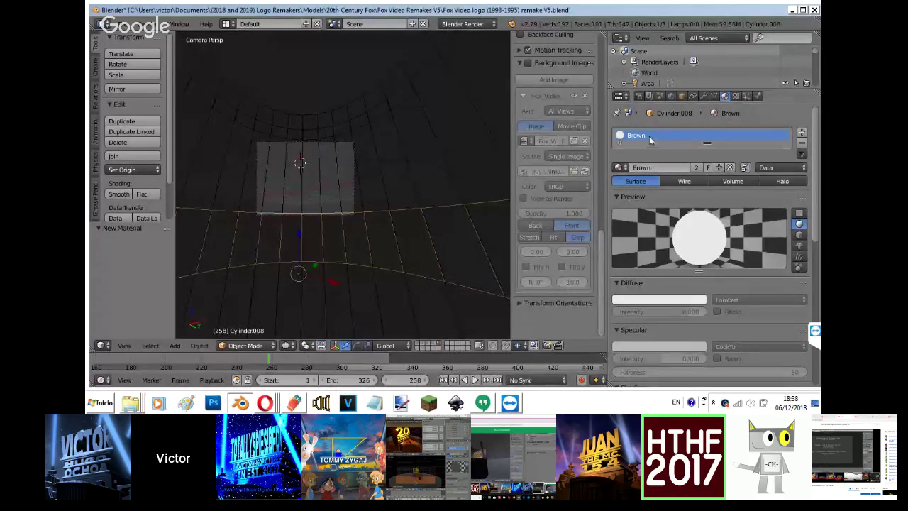
Set the Brown material's diffuse colour by sampling the rendered sky at the lower edge of the camera frame.
{"action": "key", "text": "z"}
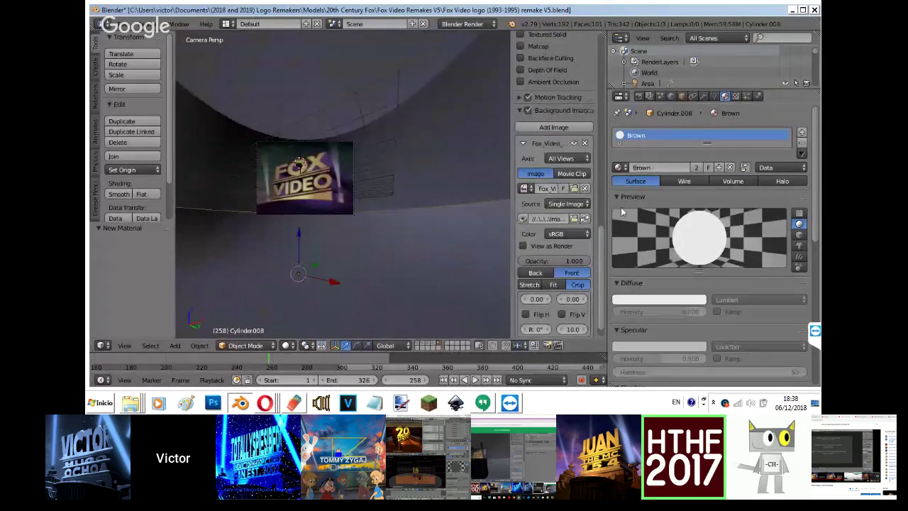
{"action": "left_click", "coordinate": [529, 110]}
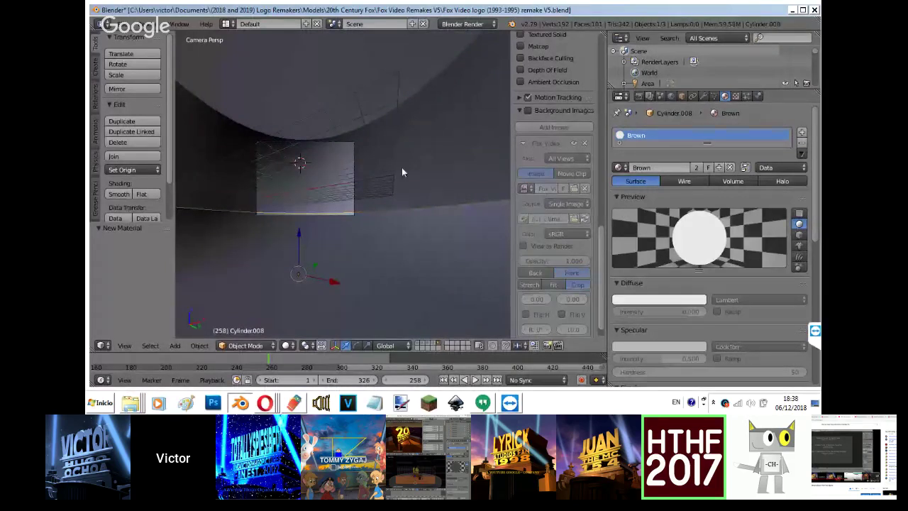
{"action": "key", "text": "shift+z"}
{"action": "left_click", "coordinate": [702, 300]}
{"action": "left_click", "coordinate": [701, 262]}
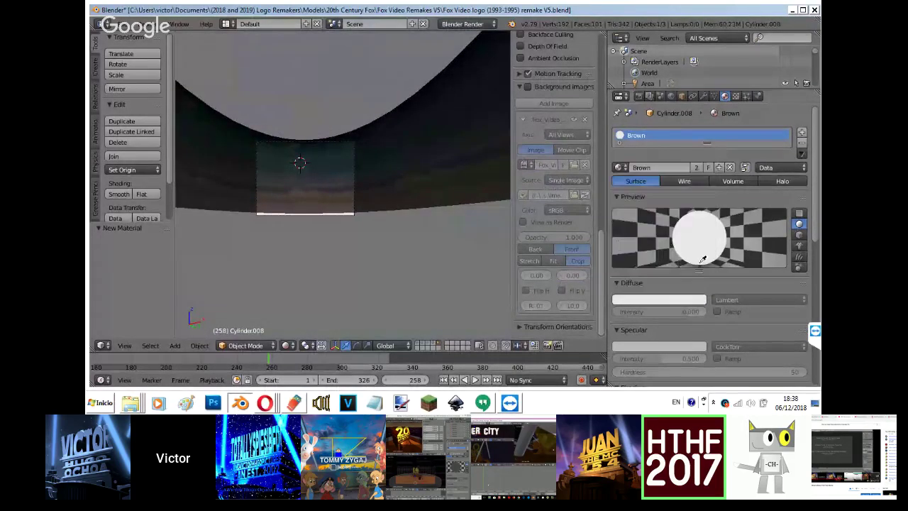
{"action": "key", "text": "shift+z"}
{"action": "left_click", "coordinate": [339, 211]}
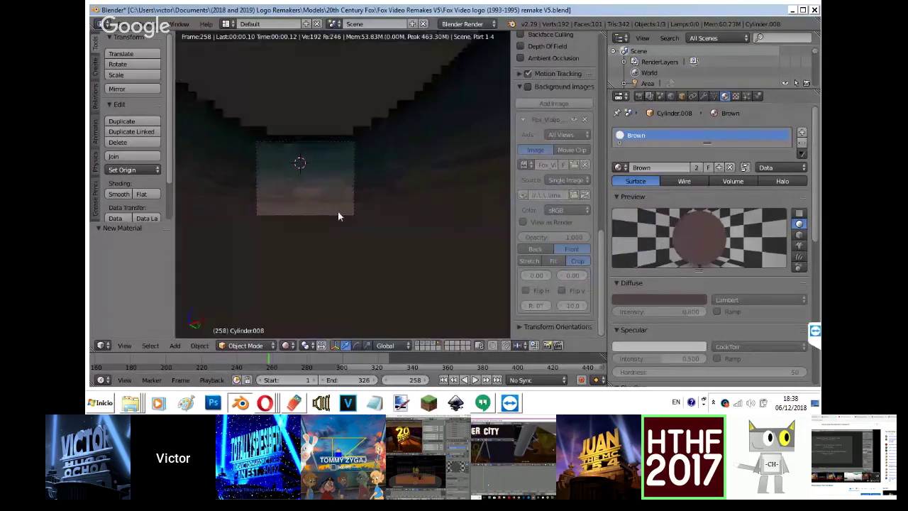
Assign the existing Black material to the upper cylinder in place of Brown.
{"action": "right_click", "coordinate": [381, 109]}
{"action": "key", "text": "shift+z"}
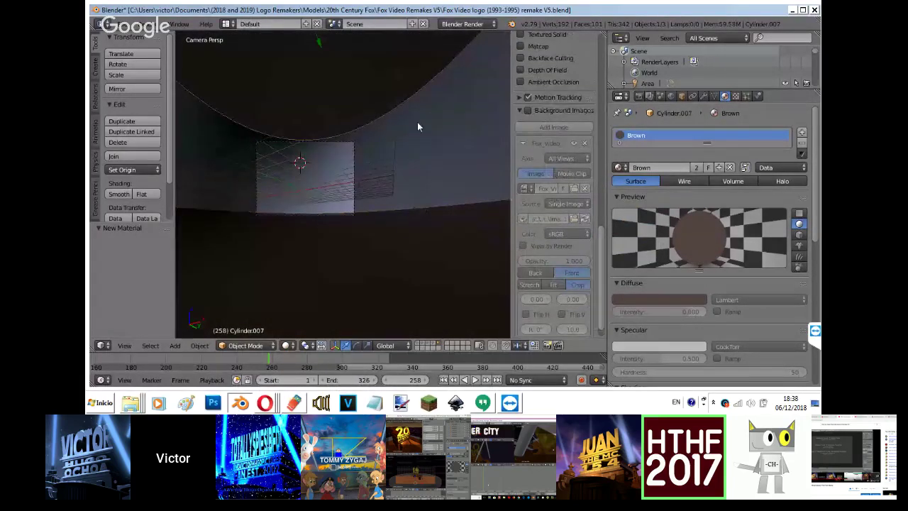
{"action": "left_click", "coordinate": [618, 168]}
{"action": "left_click", "coordinate": [636, 184]}
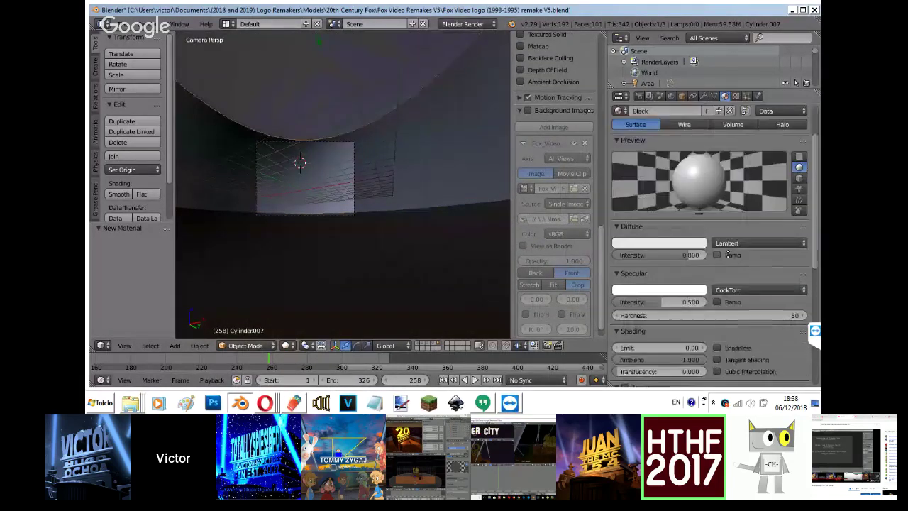
Make the Black material shadeless, set its diffuse colour to black, and preview the rendered sky.
{"action": "left_click", "coordinate": [685, 246]}
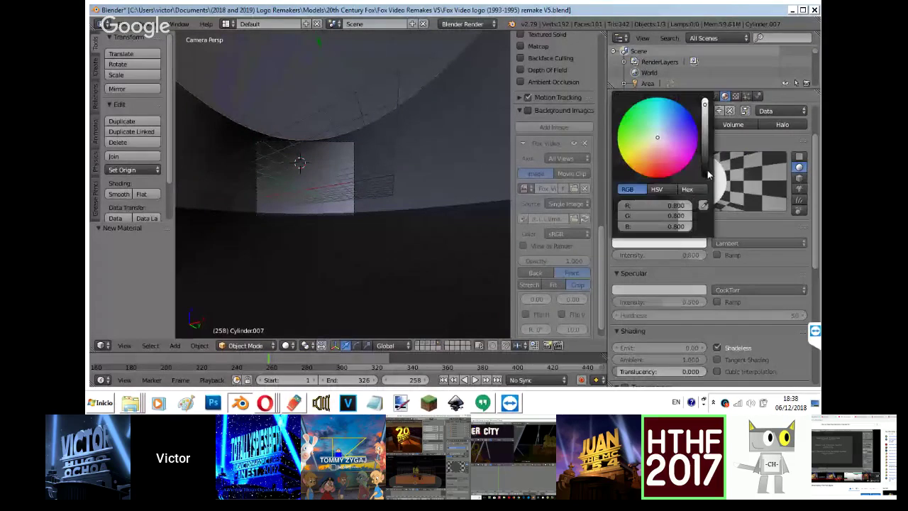
{"action": "left_click_drag", "start_coordinate": [706, 172], "coordinate": [691, 239]}
{"action": "key", "text": "shift+z"}
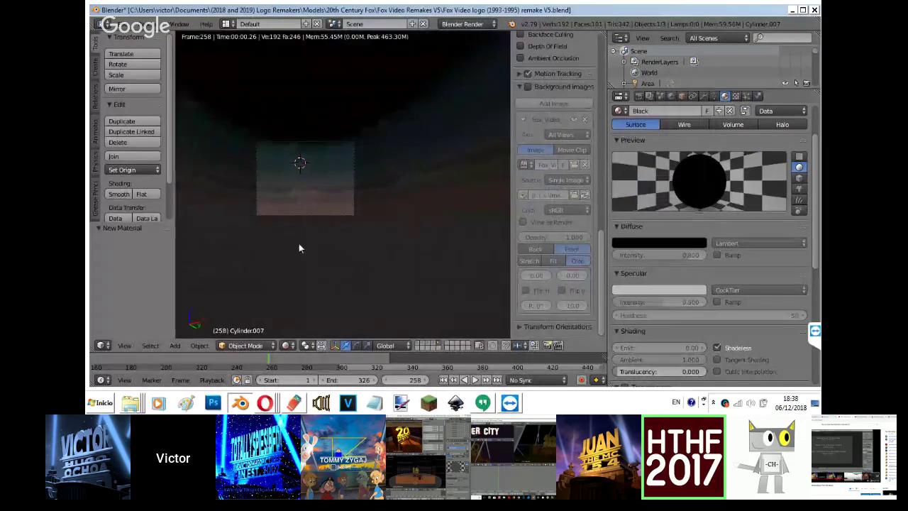
{"action": "key", "text": "shift+z"}
Switch to Opera and read the recent messages in the YouTube stream's live chat.
{"action": "mouse_move", "coordinate": [265, 403]}
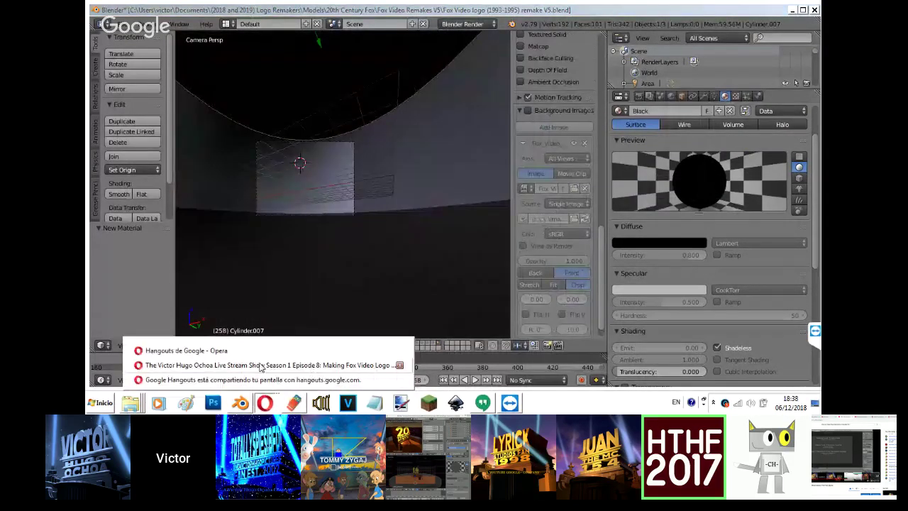
{"action": "left_click", "coordinate": [260, 366]}
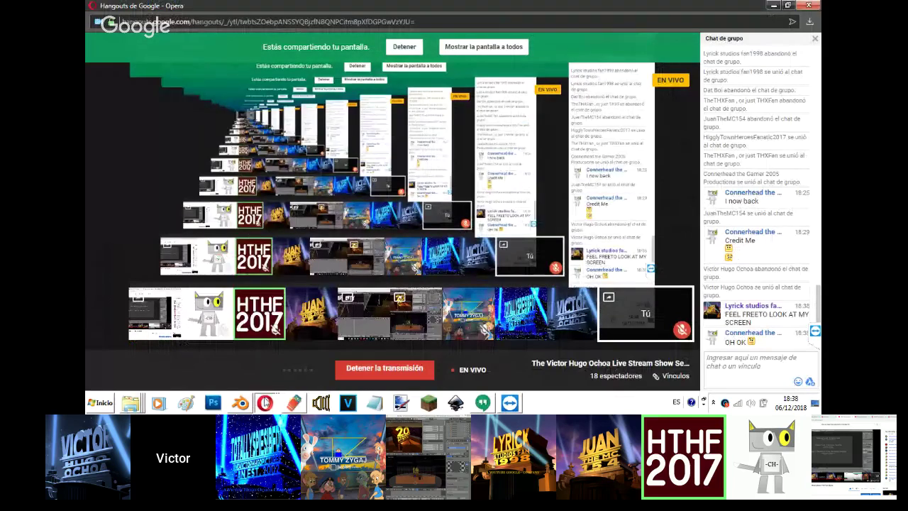
{"action": "mouse_move", "coordinate": [264, 403]}
{"action": "left_click", "coordinate": [267, 366]}
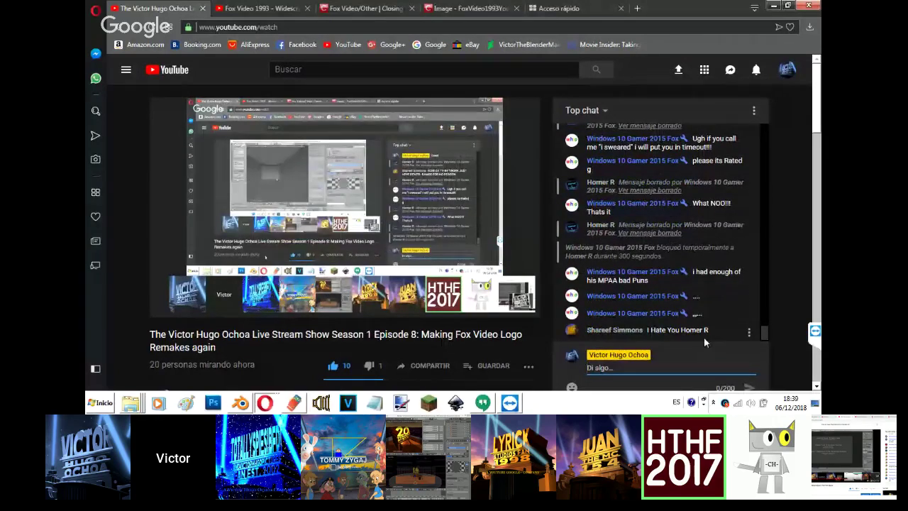
{"action": "left_click_drag", "start_coordinate": [764, 334], "coordinate": [768, 327]}
{"action": "scroll", "coordinate": [768, 328], "scroll_direction": "up", "scroll_amount": 1}
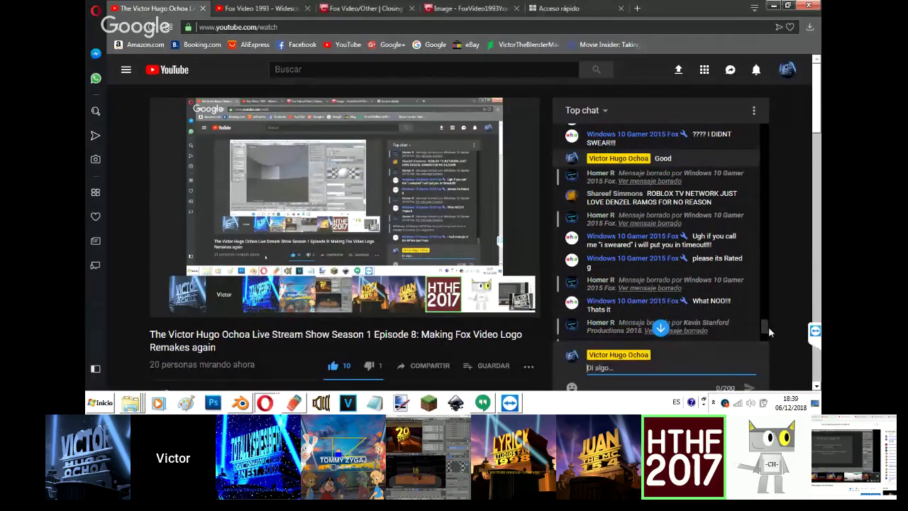
{"action": "left_click_drag", "start_coordinate": [767, 328], "coordinate": [759, 337]}
{"action": "scroll", "coordinate": [759, 341], "scroll_direction": "down", "scroll_amount": 1}
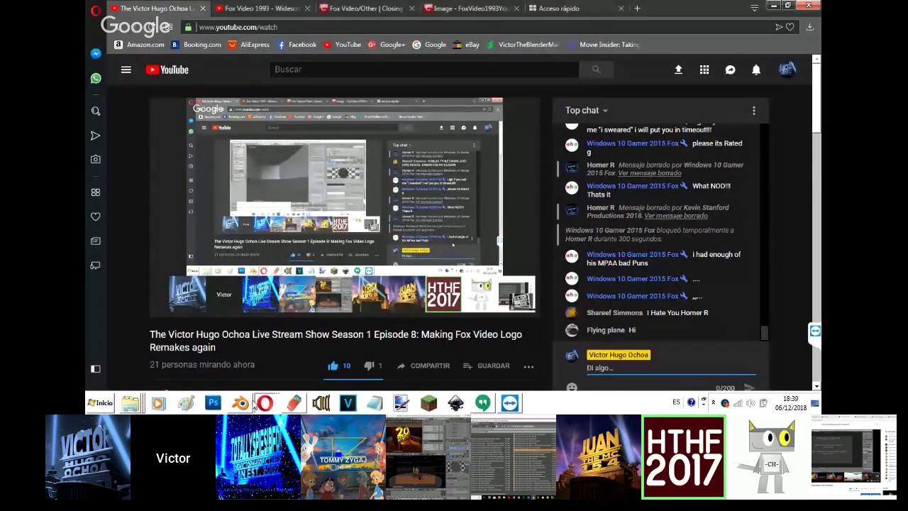
Switch back to Blender, show the logo layers alongside the sky, and play the animation from its start up to frame 155.
{"action": "left_click", "coordinate": [252, 404]}
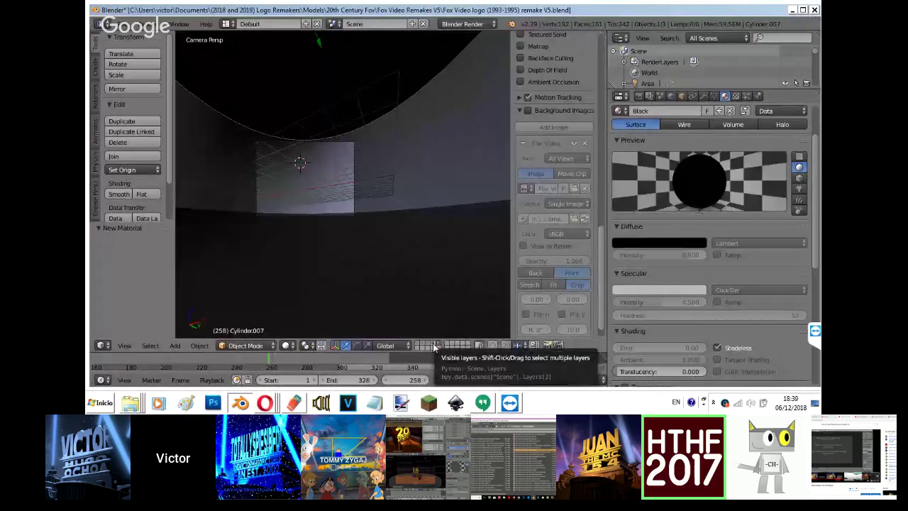
{"action": "left_click_drag", "start_coordinate": [434, 343], "coordinate": [414, 343], "text": "shift"}
{"action": "key", "text": "shift+Left"}
{"action": "key", "text": "alt+a"}
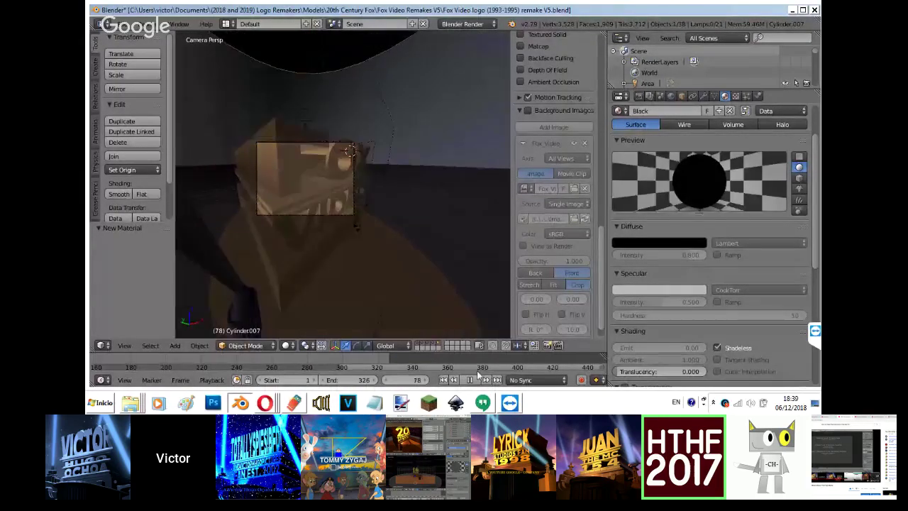
{"action": "mouse_move", "coordinate": [107, 374]}
{"action": "left_mouse_down"}
{"action": "mouse_move", "coordinate": [163, 374]}
{"action": "mouse_move", "coordinate": [88, 374]}
{"action": "left_mouse_up"}
{"action": "key", "text": "alt+a"}
Examine the rendered Fox Video logo against the sky up close at frame 155.
{"action": "key", "text": "shift+z"}
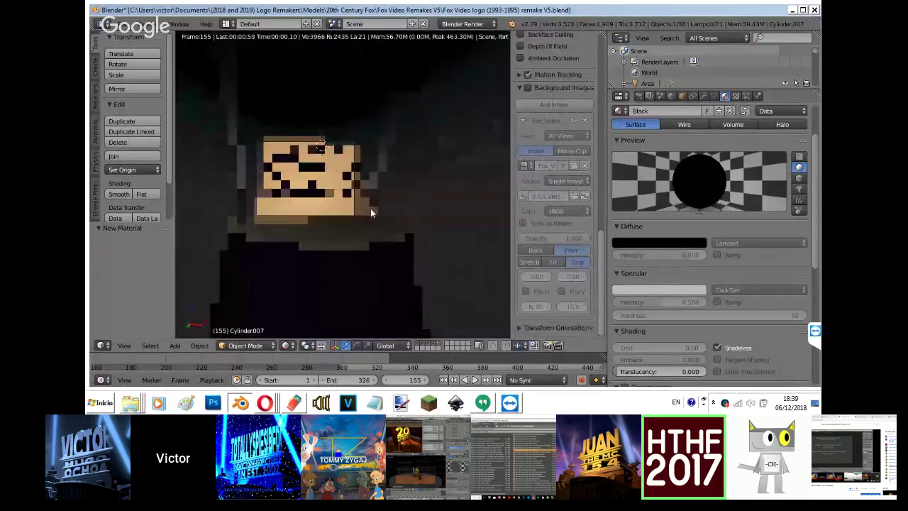
{"action": "key", "text": "shift+z"}
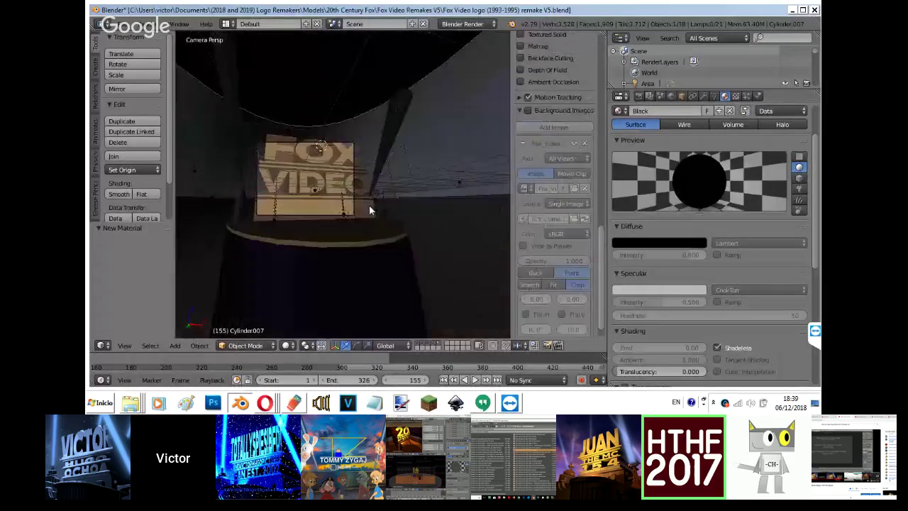
{"action": "key", "text": "shift+f"}
{"action": "key", "text": "Escape"}
{"action": "key", "text": "shift+z"}
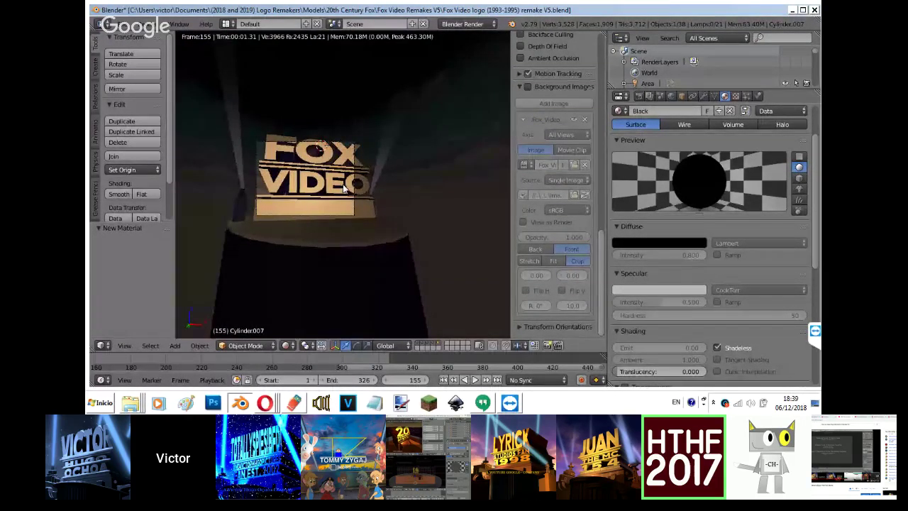
{"action": "scroll", "coordinate": [343, 186], "scroll_direction": "up", "scroll_amount": 4}
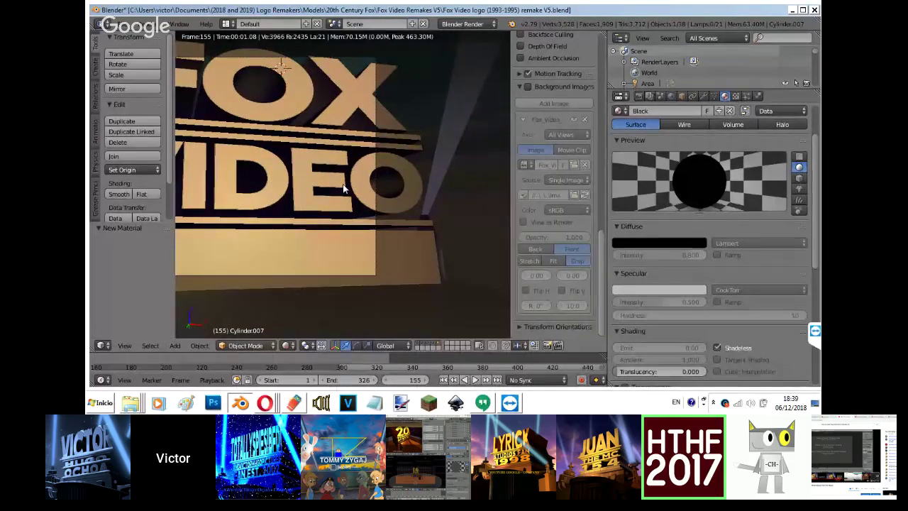
Show only the logo layer and delete the area lamp in front of the lettering.
{"action": "key", "text": "z"}
{"action": "key", "text": "z"}
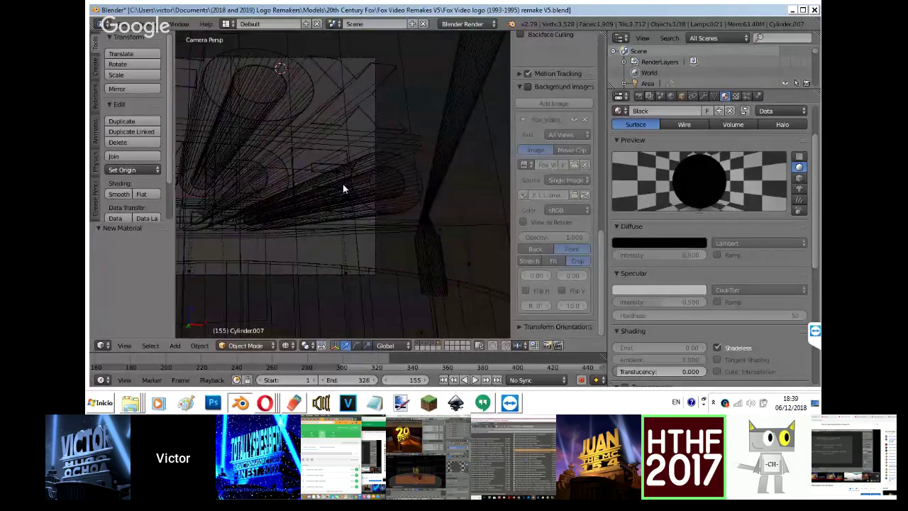
{"action": "right_click", "coordinate": [342, 184]}
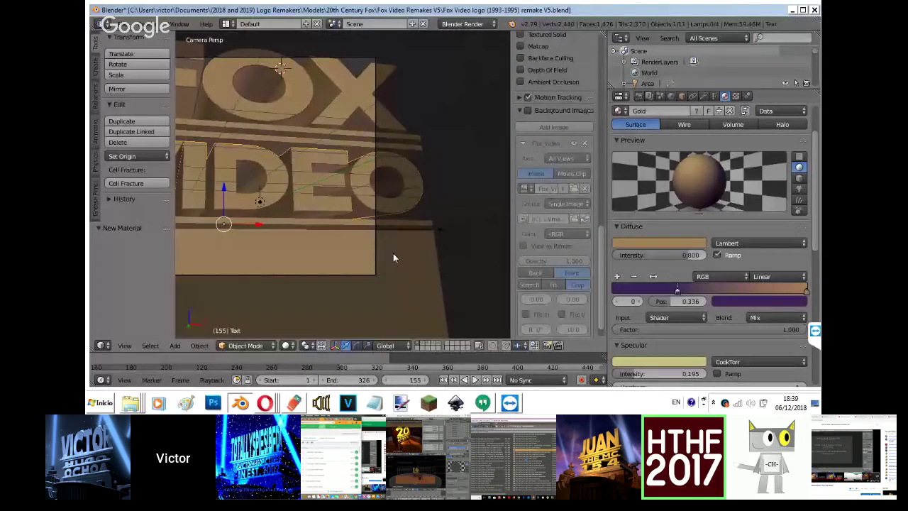
{"action": "key", "text": "KP_3"}
{"action": "scroll", "coordinate": [392, 253], "scroll_direction": "down", "scroll_amount": 2}
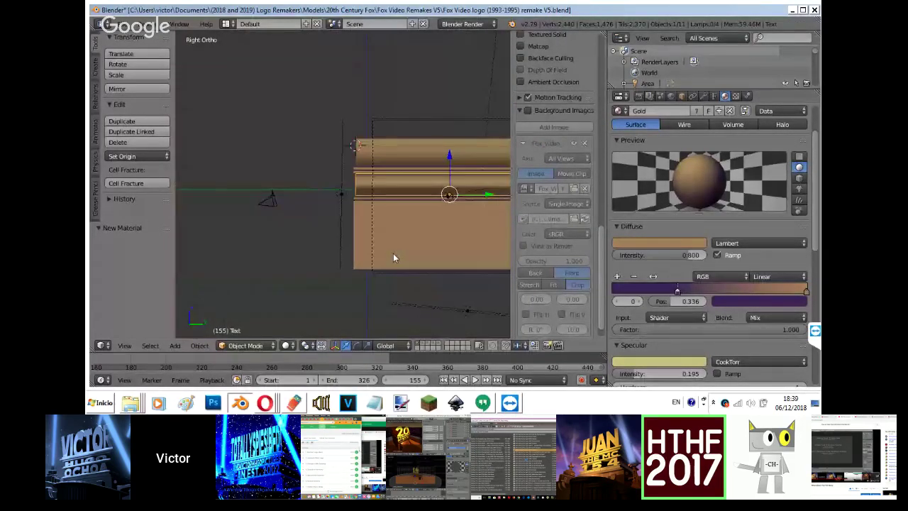
{"action": "right_click", "coordinate": [343, 193]}
{"action": "key", "text": "x"}
{"action": "left_click", "coordinate": [343, 190]}
Add a spot lamp, place it in front of the logo and rotate it to face the lettering.
{"action": "key", "text": "shift+a"}
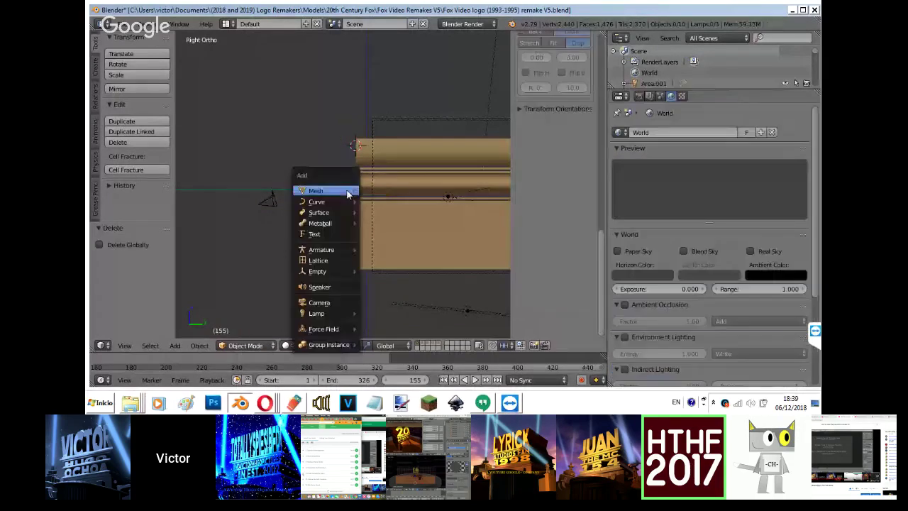
{"action": "mouse_move", "coordinate": [354, 320]}
{"action": "left_click", "coordinate": [385, 336]}
{"action": "key", "text": "g"}
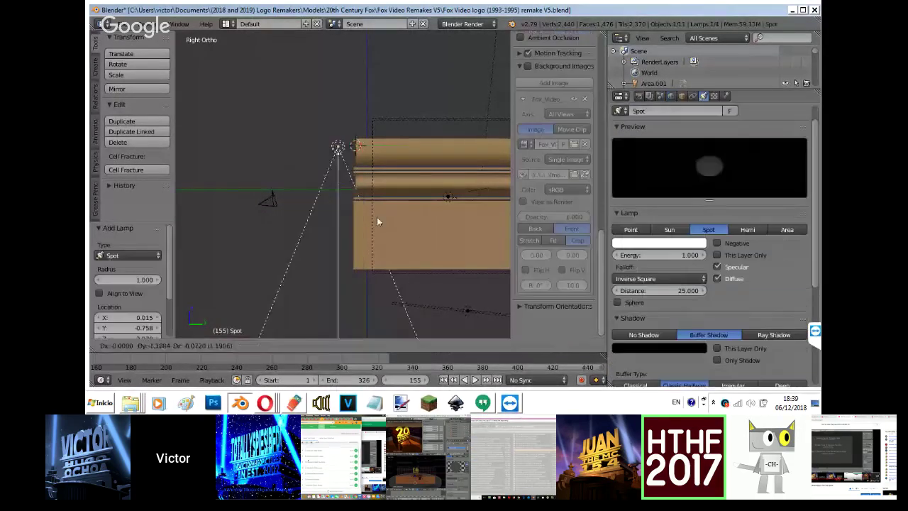
{"action": "left_click", "coordinate": [287, 228]}
{"action": "key", "text": "r"}
{"action": "left_click", "coordinate": [411, 232]}
{"action": "key", "text": "g"}
{"action": "left_click", "coordinate": [350, 289]}
{"action": "key", "text": "KP_1"}
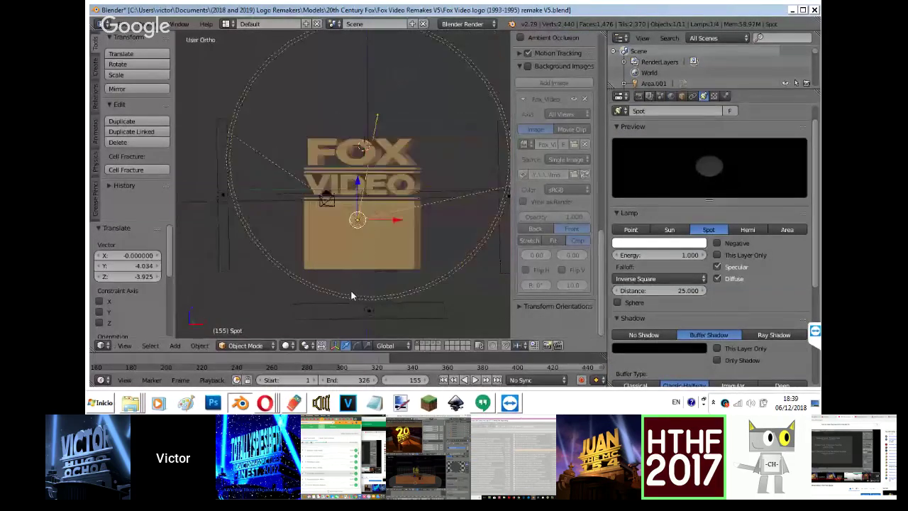
Set the spot lamp's energy to 10, turn off its shadows and limit it to its own layer.
{"action": "key", "text": "shift+z"}
{"action": "left_click", "coordinate": [660, 255]}
{"action": "type", "text": "10"}
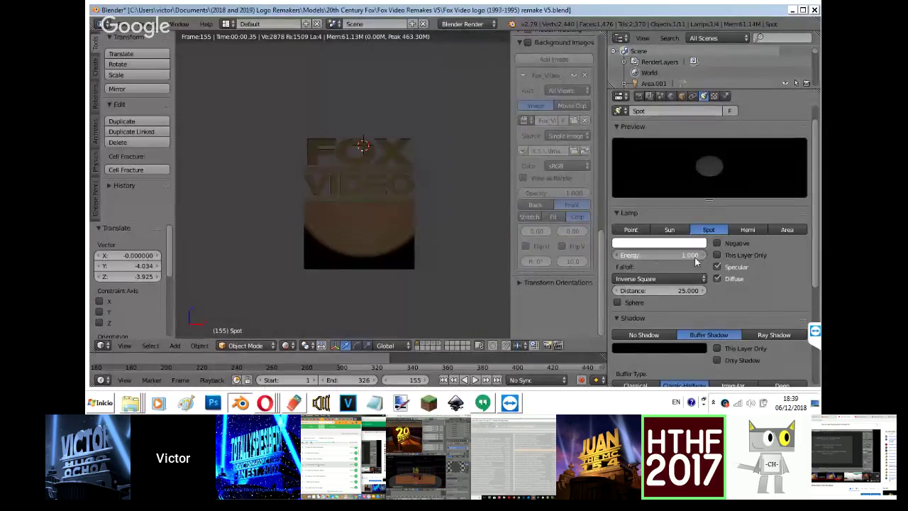
{"action": "key", "text": "Return"}
{"action": "left_click", "coordinate": [643, 334]}
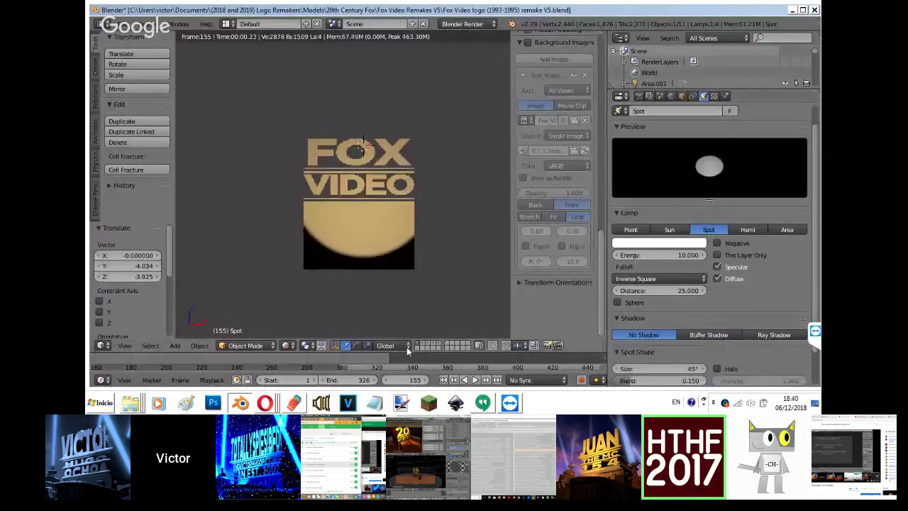
{"action": "left_click", "coordinate": [726, 255]}
{"action": "key", "text": "shift+z"}
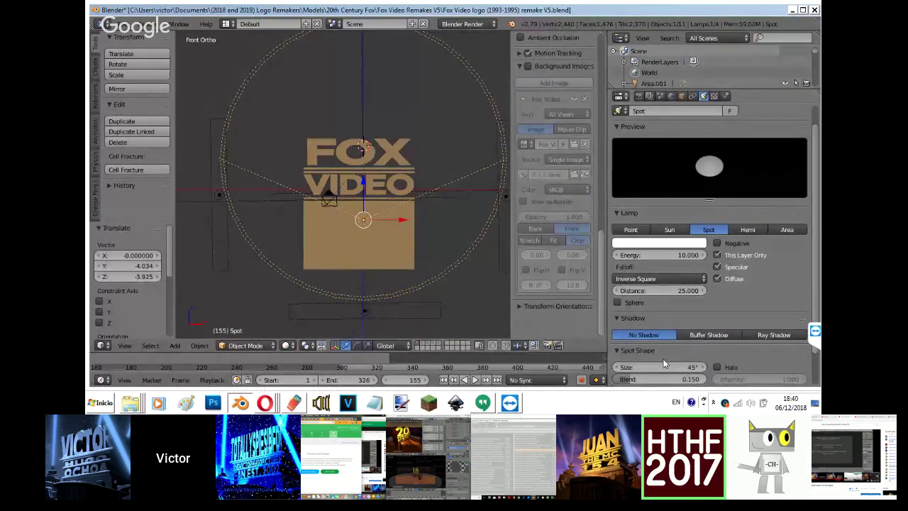
Set the spot lamp's size to 74.8°, then re-aim it and move it closer to the logo's front.
{"action": "left_click_drag", "start_coordinate": [667, 366], "coordinate": [669, 370]}
{"action": "key", "text": "KP_3"}
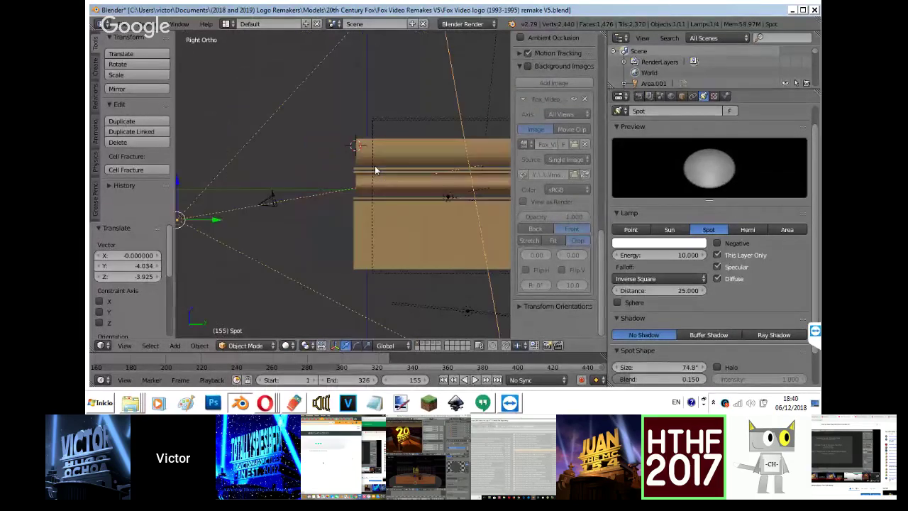
{"action": "key", "text": "r"}
{"action": "left_click", "coordinate": [389, 174]}
{"action": "key", "text": "g"}
{"action": "left_click", "coordinate": [454, 166]}
{"action": "key", "text": "shift+z"}
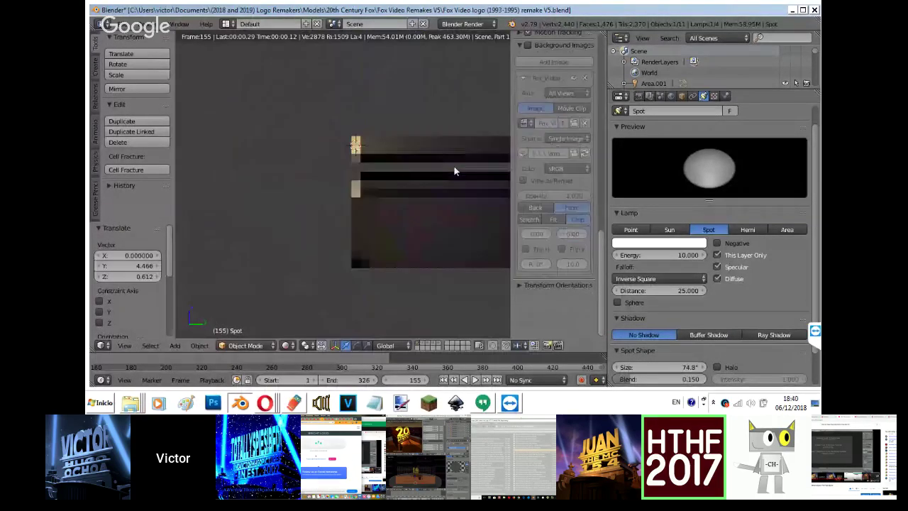
Set the spot lamp's distance to 8.170, then level its beam and raise it slightly in front of the logo.
{"action": "left_click_drag", "start_coordinate": [660, 290], "coordinate": [527, 290]}
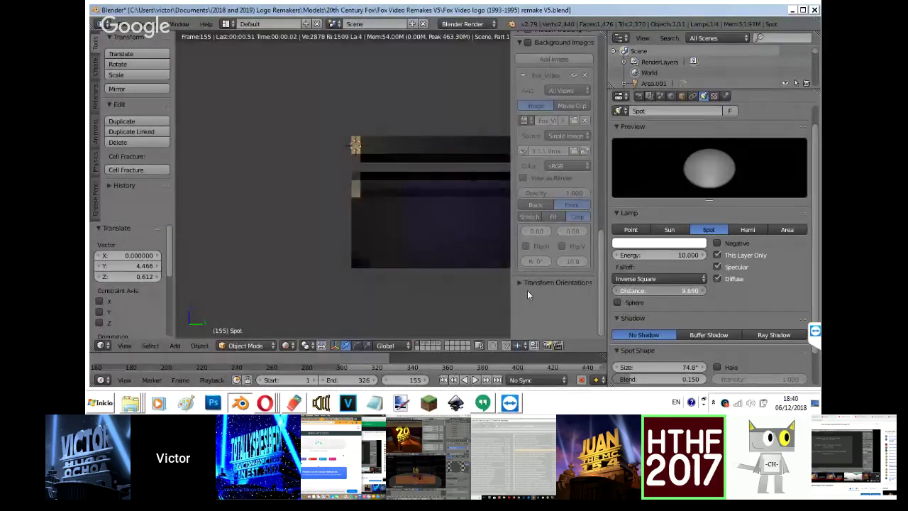
{"action": "key", "text": "shift+z"}
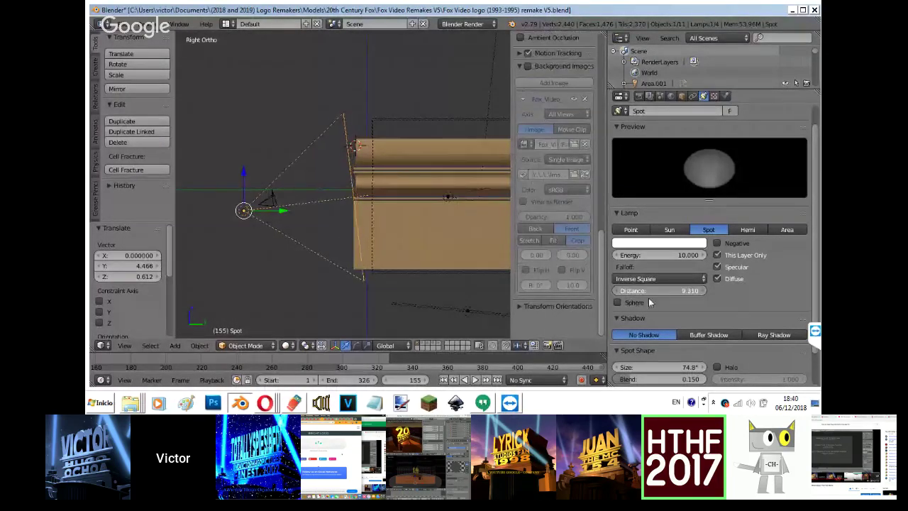
{"action": "left_click_drag", "start_coordinate": [648, 294], "coordinate": [624, 293]}
{"action": "key", "text": "r"}
{"action": "left_click", "coordinate": [428, 156]}
{"action": "key", "text": "g"}
{"action": "left_click", "coordinate": [433, 142]}
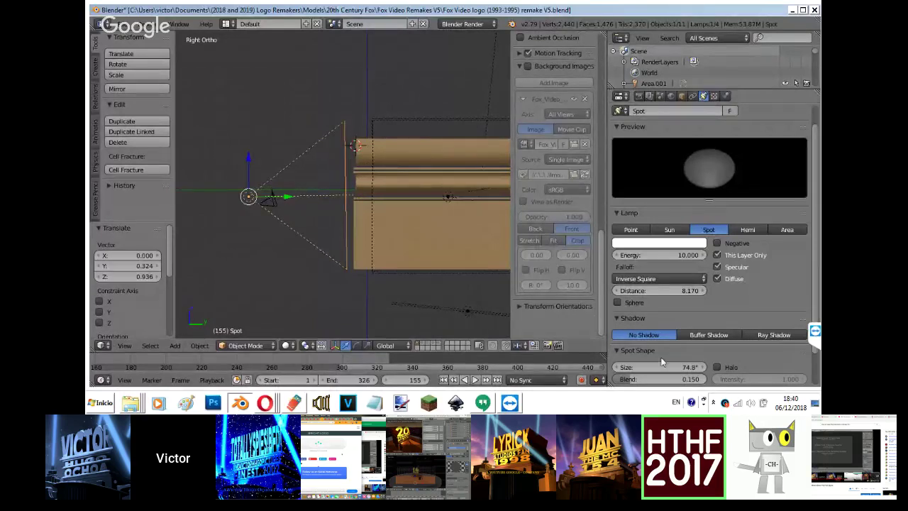
Set the spot lamp's size to 90.2° and check the rendered logo through the camera.
{"action": "left_click_drag", "start_coordinate": [661, 362], "coordinate": [702, 362]}
{"action": "key", "text": "shift+z"}
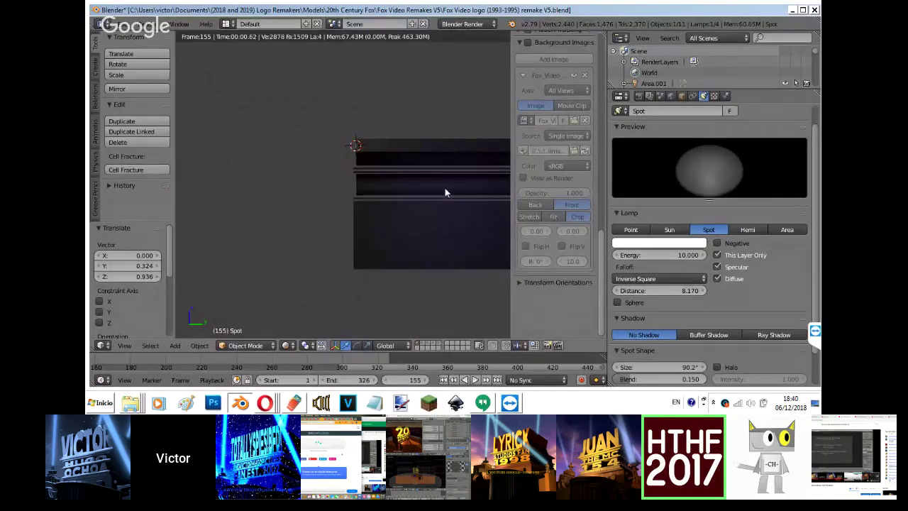
{"action": "key", "text": "KP_1"}
{"action": "scroll", "coordinate": [444, 188], "scroll_direction": "up", "scroll_amount": 5}
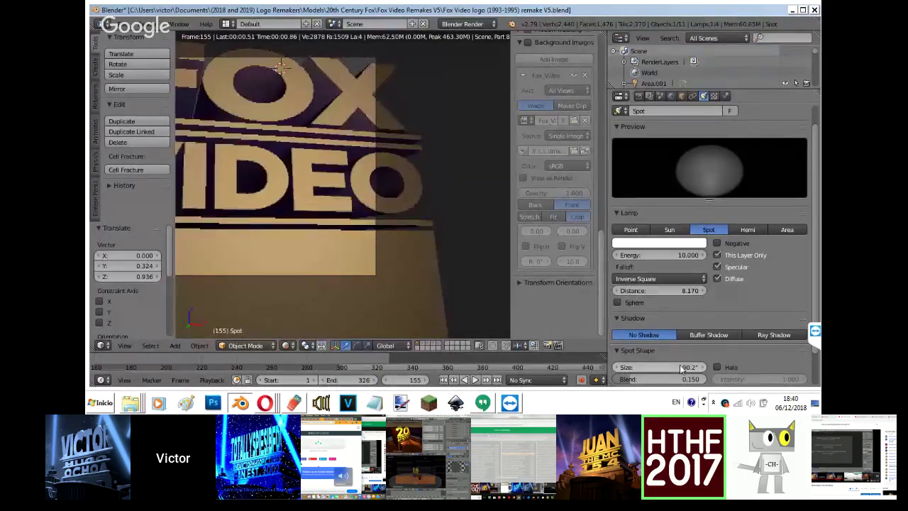
{"action": "key", "text": "shift+z"}
Set the Gold material's specular intensity to 0.626 and its purple diffuse ramp stop to position 0.614.
{"action": "right_click", "coordinate": [422, 267]}
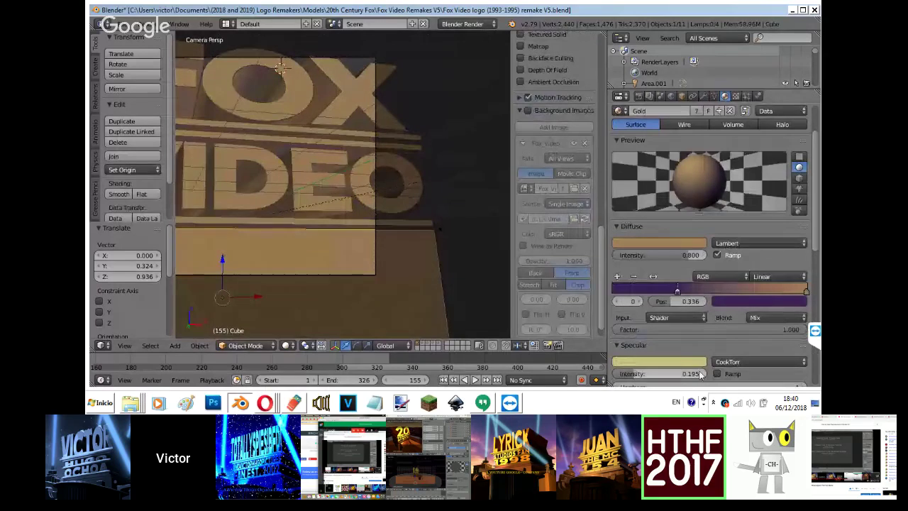
{"action": "key", "text": "shift+z"}
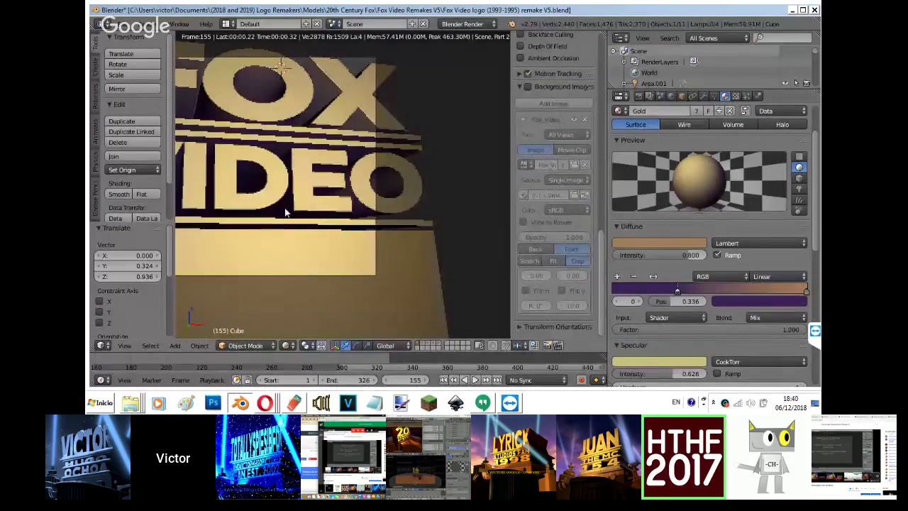
{"action": "left_click_drag", "start_coordinate": [677, 290], "coordinate": [732, 307]}
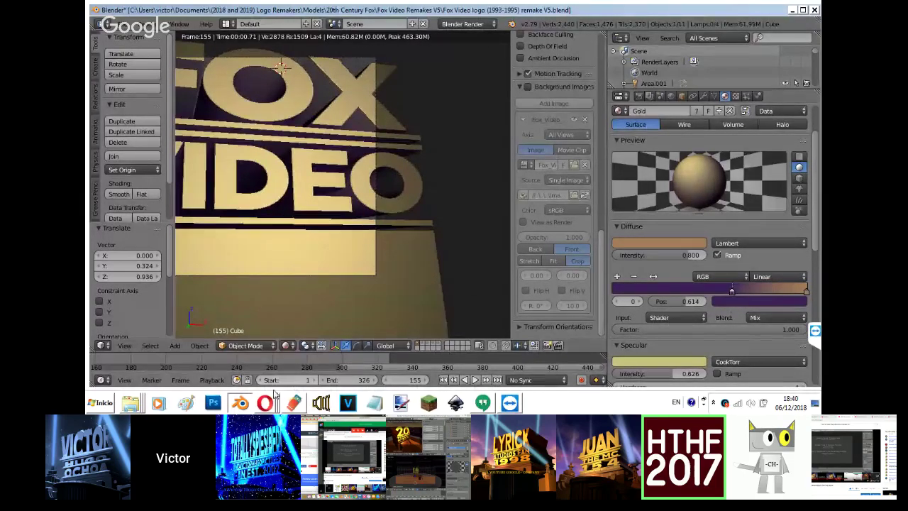
Check the Hangouts window and the YouTube stream's live chat in Opera, then switch back to Blender.
{"action": "mouse_move", "coordinate": [265, 403]}
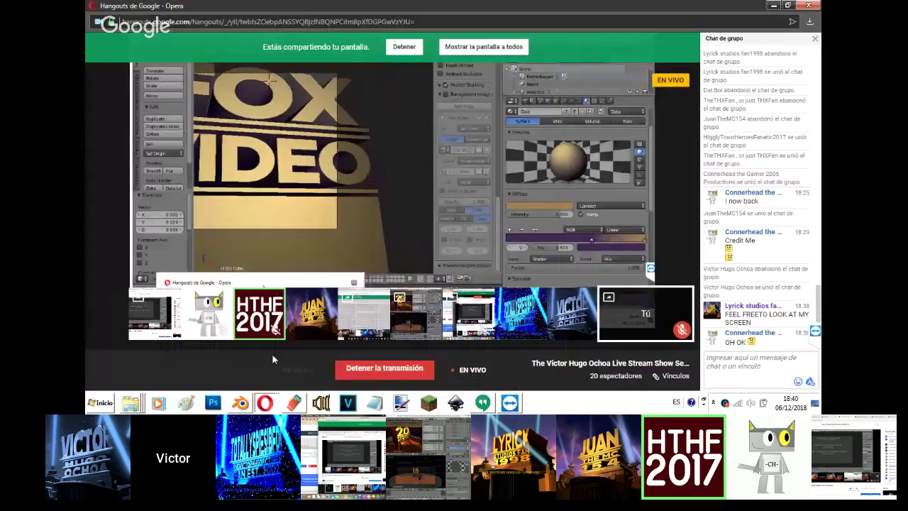
{"action": "left_click", "coordinate": [271, 354]}
{"action": "left_click", "coordinate": [284, 366]}
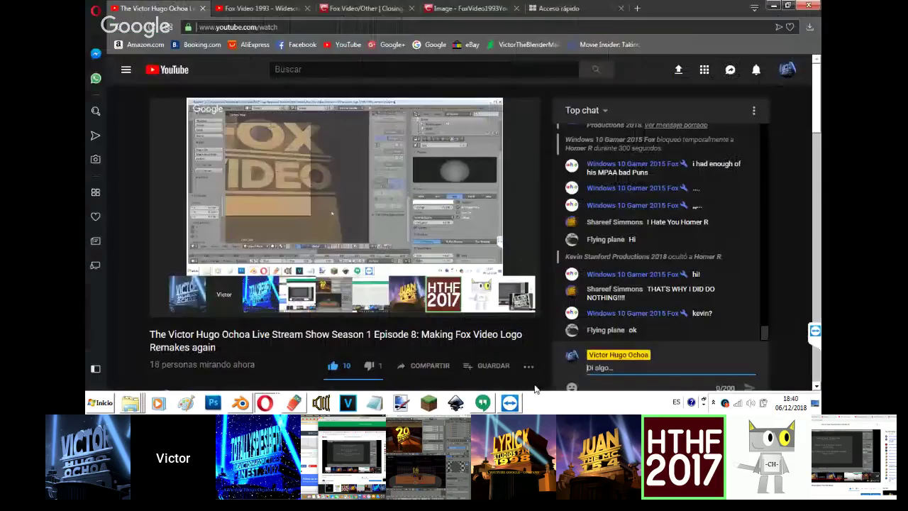
{"action": "left_click", "coordinate": [245, 404]}
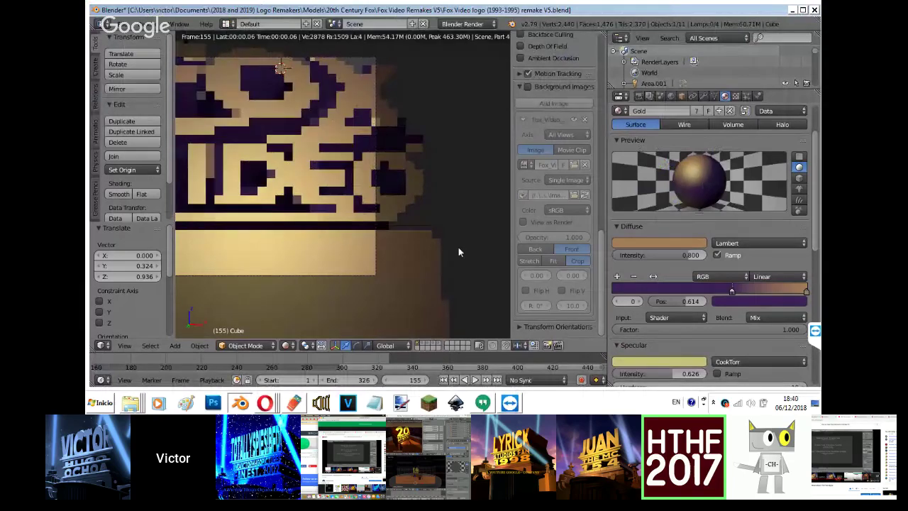
Delete the spot lamp in front of the logo.
{"action": "key", "text": "KP_0"}
{"action": "key", "text": "KP_0"}
{"action": "left_click", "coordinate": [373, 190]}
{"action": "key", "text": "shift+z"}
{"action": "key", "text": "KP_7"}
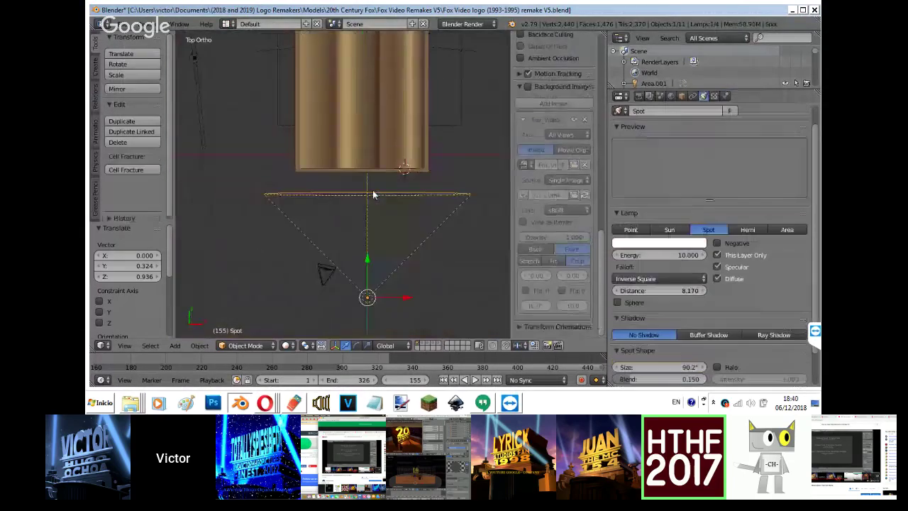
{"action": "key", "text": "Delete"}
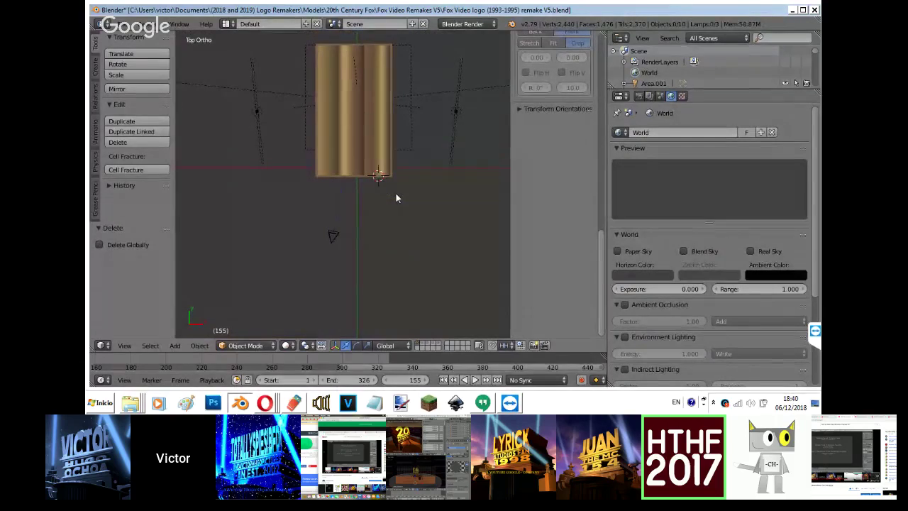
Undo the spot lamp's deletion, its earlier edits and creation, and the preceding Gold material changes.
{"action": "key", "text": "ctrl+z"}
{"action": "key", "text": "ctrl+z"}
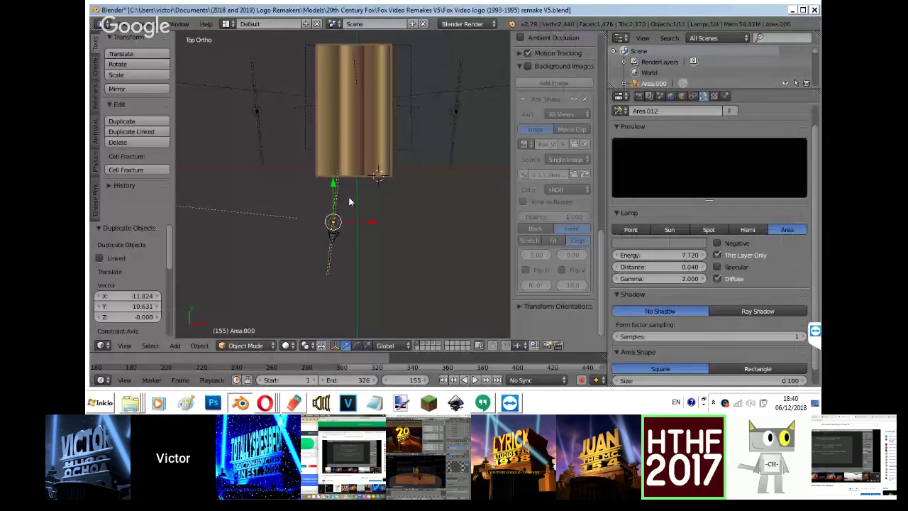
{"action": "key", "text": "ctrl+z"}
{"action": "key", "text": "ctrl+z"}
{"action": "key", "text": "ctrl+z"}
{"action": "key", "text": "ctrl+z"}
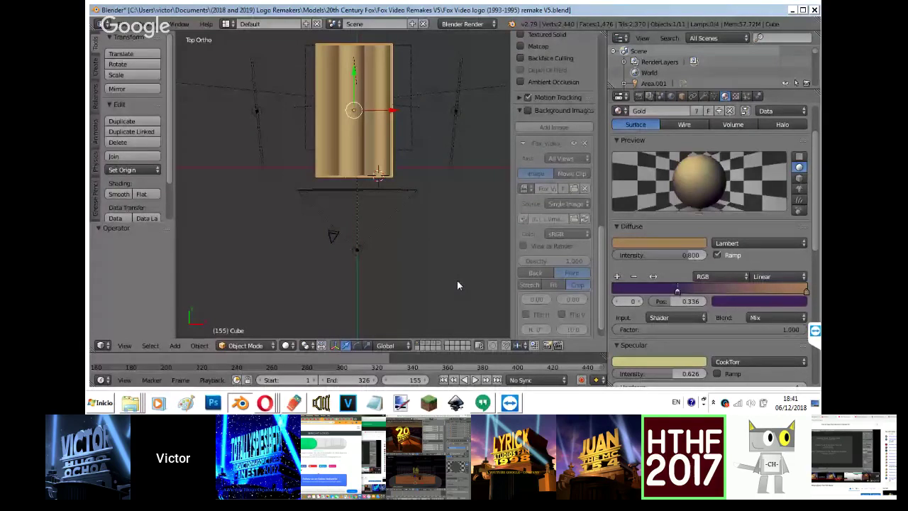
{"action": "key", "text": "ctrl+z"}
{"action": "key", "text": "ctrl+z"}
{"action": "key", "text": "ctrl+z"}
{"action": "key", "text": "ctrl+z"}
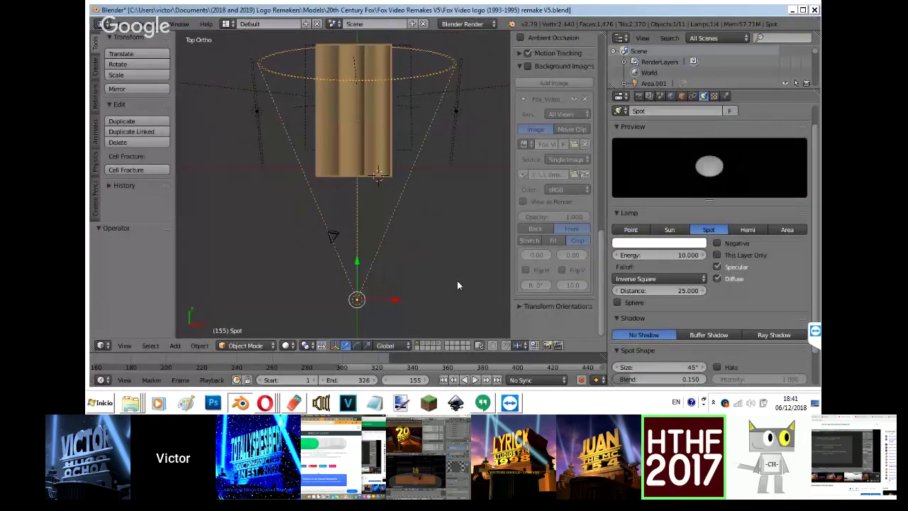
{"action": "key", "text": "ctrl+z"}
{"action": "key", "text": "ctrl+z"}
{"action": "key", "text": "ctrl+z"}
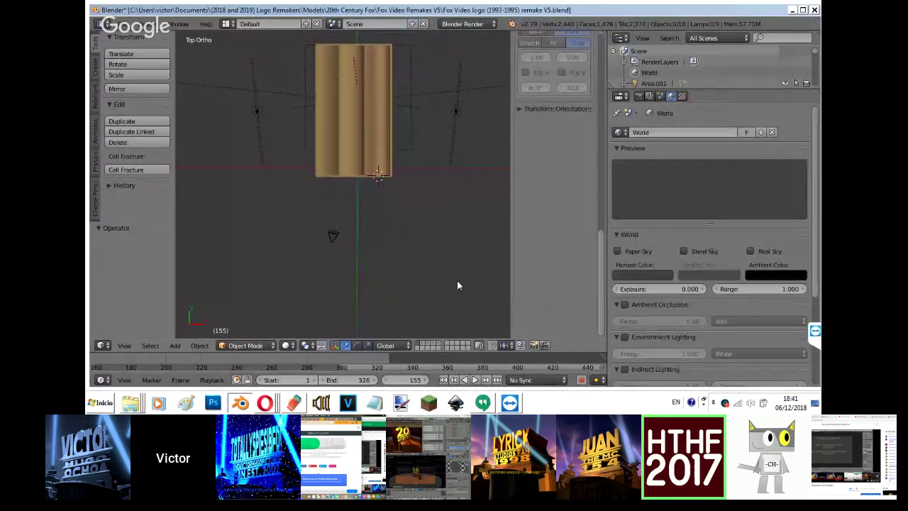
{"action": "key", "text": "ctrl+z"}
{"action": "key", "text": "ctrl+z"}
{"action": "key", "text": "ctrl+z"}
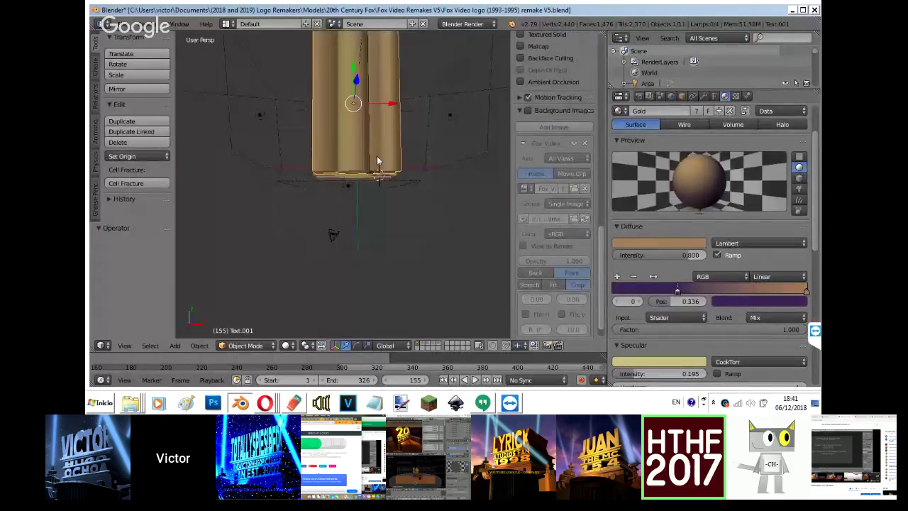
{"action": "key", "text": "KP_0"}
{"action": "key", "text": "ctrl+z"}
{"action": "key", "text": "ctrl+z"}
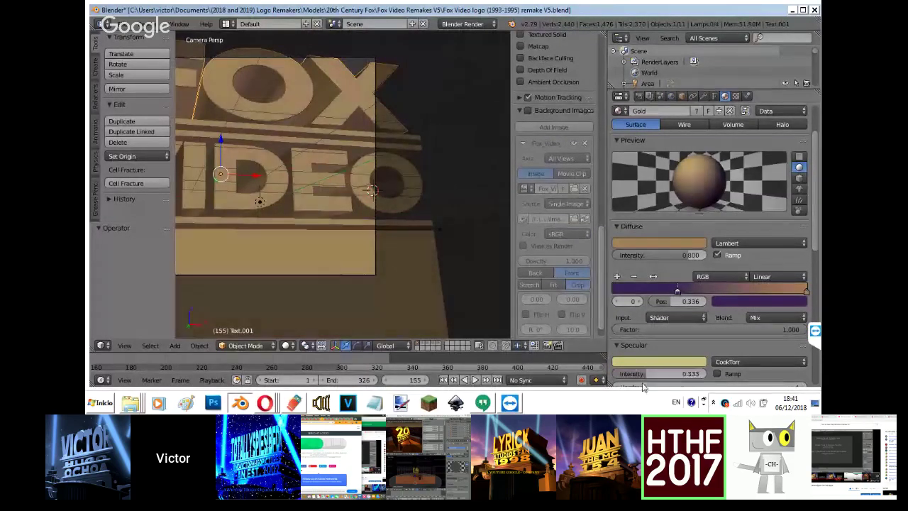
Set the Gold material's specular intensity to 1.000 and its purple diffuse ramp stop to position 0.732, judging the rendered preview.
{"action": "left_click_drag", "start_coordinate": [666, 379], "coordinate": [671, 379]}
{"action": "key", "text": "shift+z"}
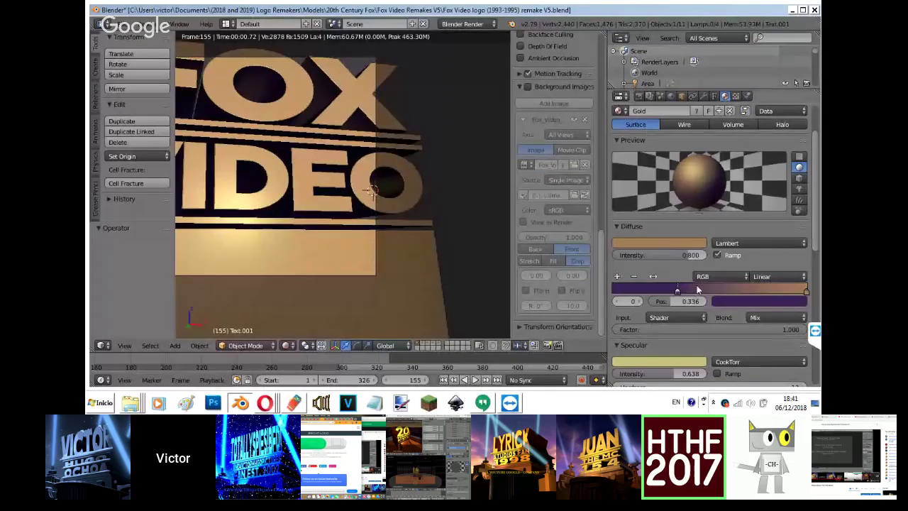
{"action": "left_click_drag", "start_coordinate": [685, 291], "coordinate": [763, 301]}
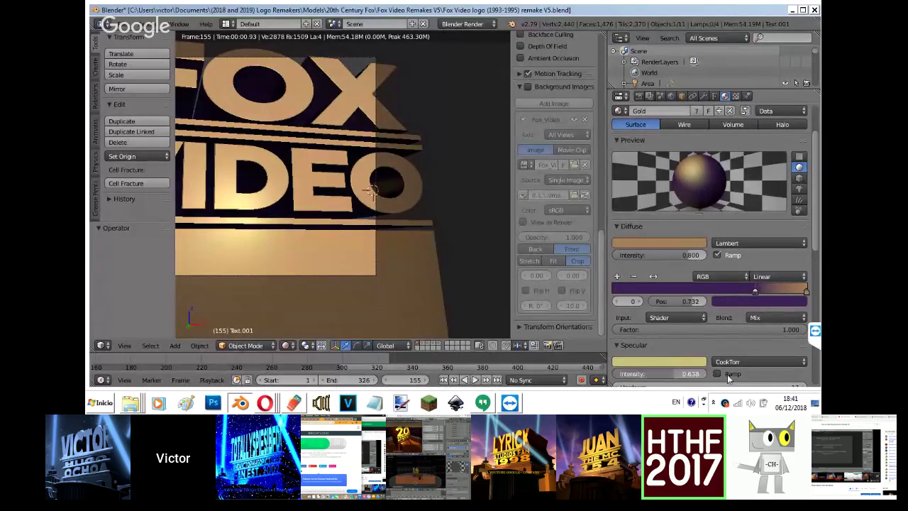
{"action": "left_click_drag", "start_coordinate": [701, 374], "coordinate": [731, 375]}
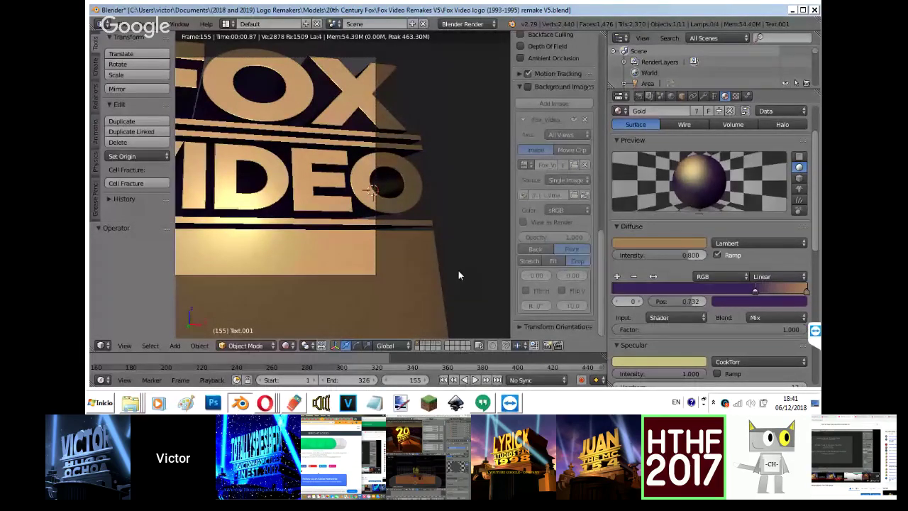
Set the Gold material's specular hardness to 30 and check the rendered logo outside the camera view.
{"action": "scroll", "coordinate": [715, 319], "scroll_direction": "down", "scroll_amount": 3}
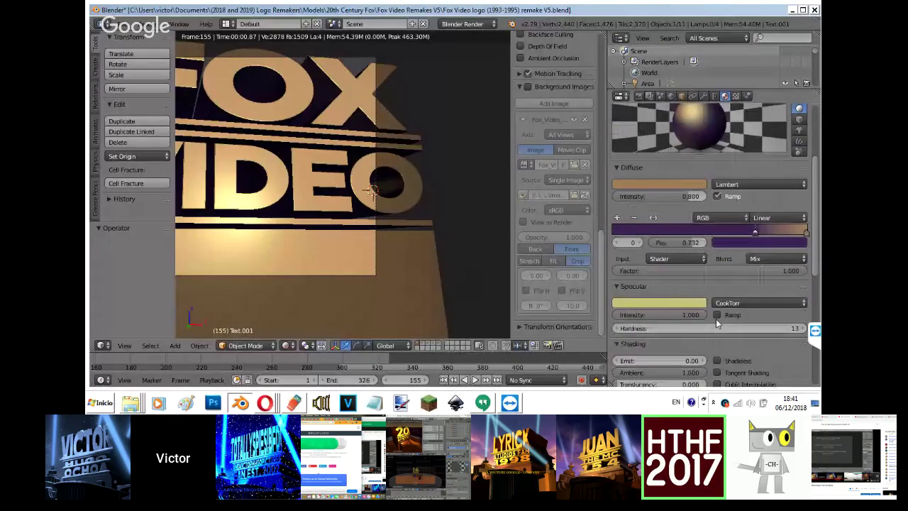
{"action": "left_click_drag", "start_coordinate": [716, 322], "coordinate": [734, 333]}
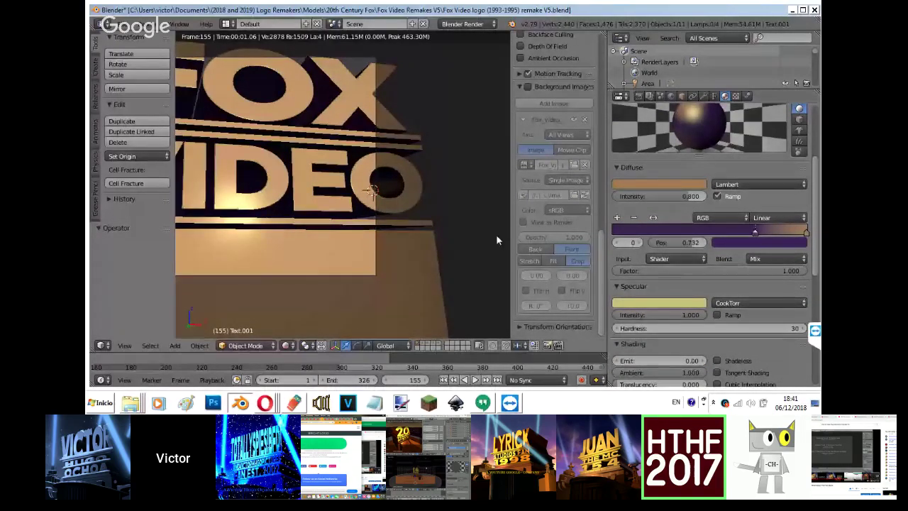
{"action": "key", "text": "KP_0"}
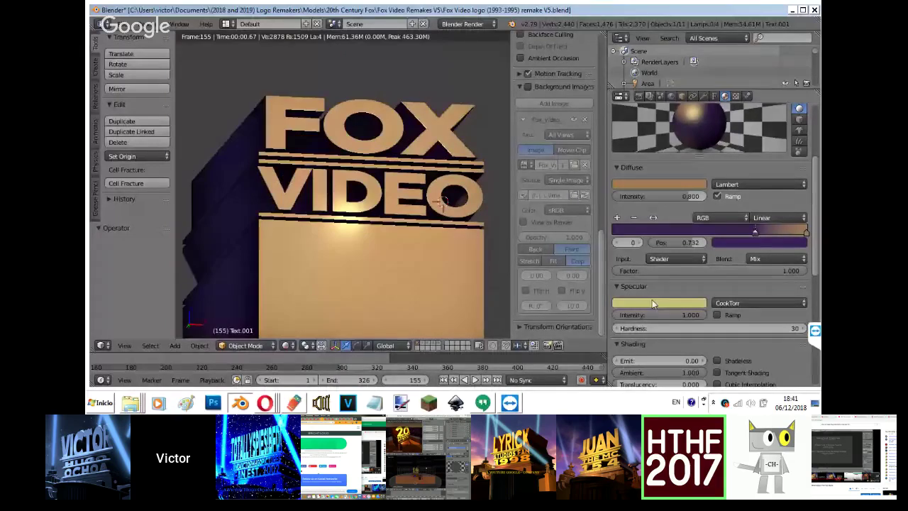
Move the area lamp in front of the logo 0.609 along the X axis.
{"action": "key", "text": "shift+z"}
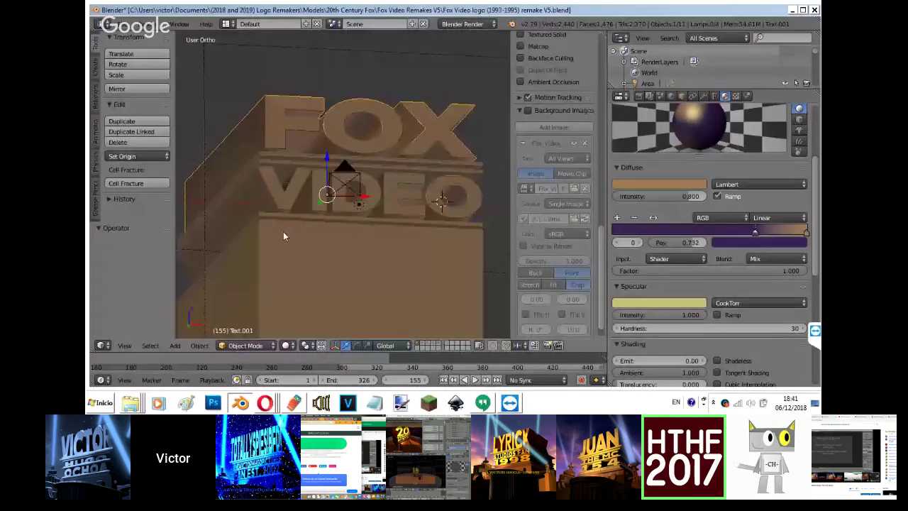
{"action": "middle_click_drag", "start_coordinate": [283, 231], "coordinate": [372, 246]}
{"action": "right_click", "coordinate": [345, 203]}
{"action": "key", "text": "KP_0"}
{"action": "key", "text": "shift+z"}
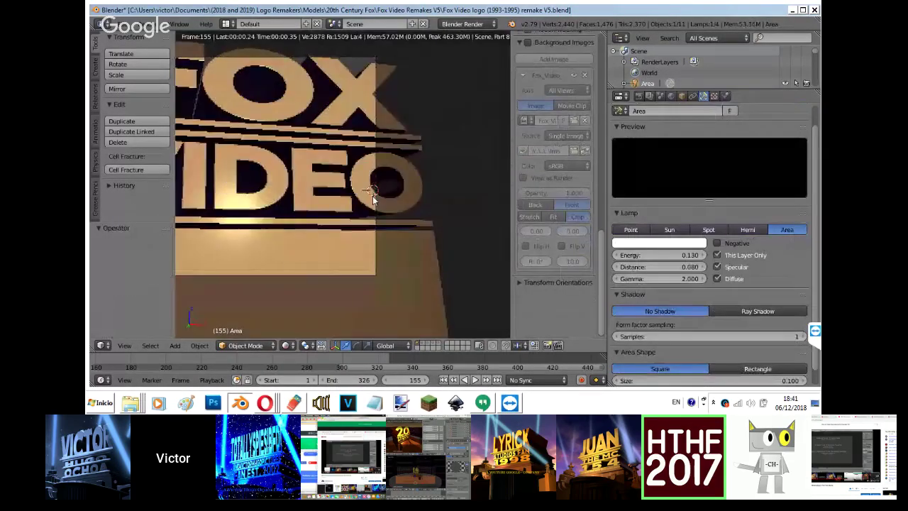
{"action": "key", "text": "g"}
{"action": "key", "text": "x"}
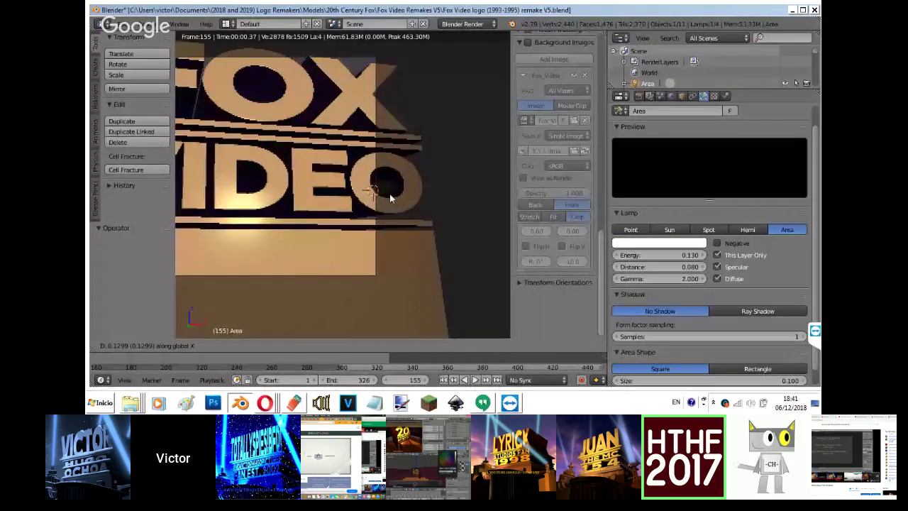
{"action": "left_click", "coordinate": [404, 193]}
Check the rendered logo from the front and at frame 277, and turn off Specular for the front area lamp.
{"action": "key", "text": "KP_1"}
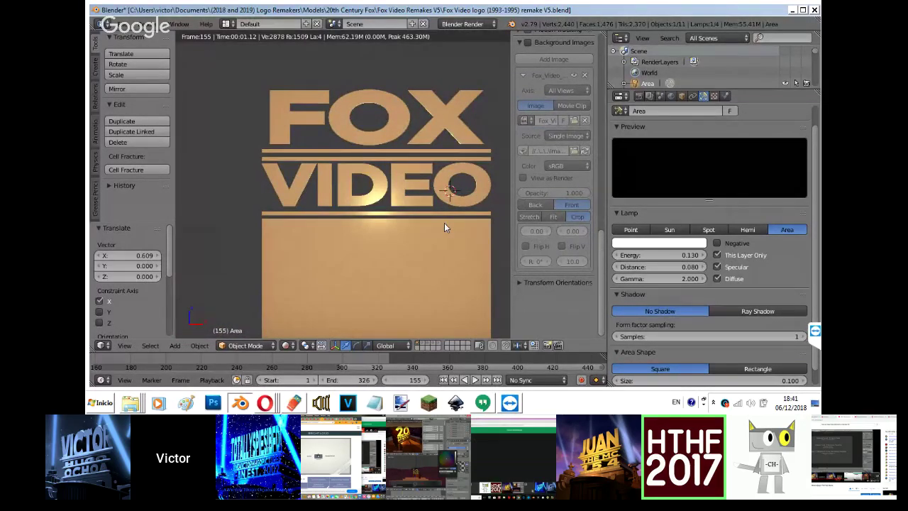
{"action": "middle_click_drag", "start_coordinate": [425, 203], "coordinate": [411, 194]}
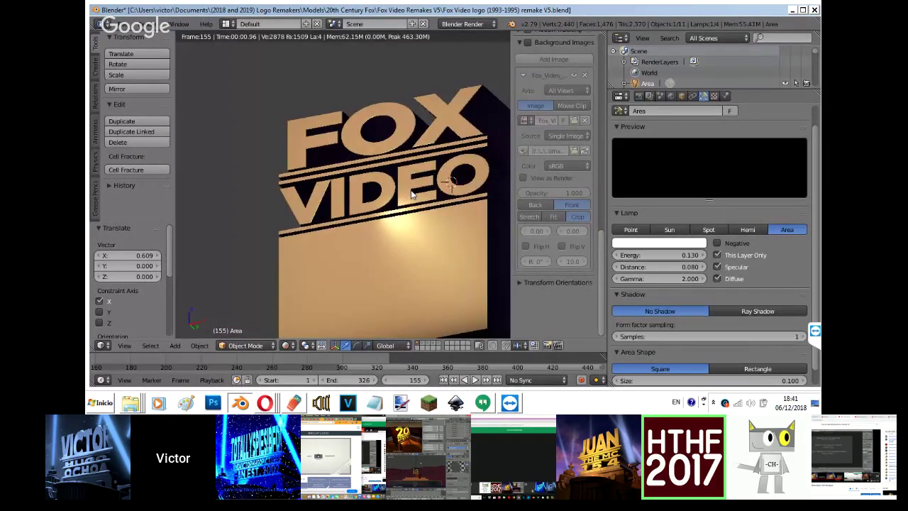
{"action": "key", "text": "KP_0"}
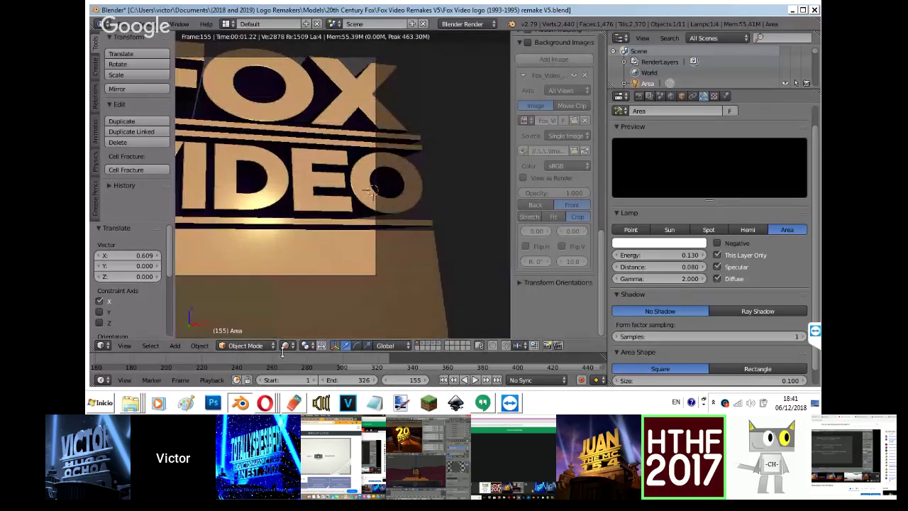
{"action": "left_click", "coordinate": [303, 361]}
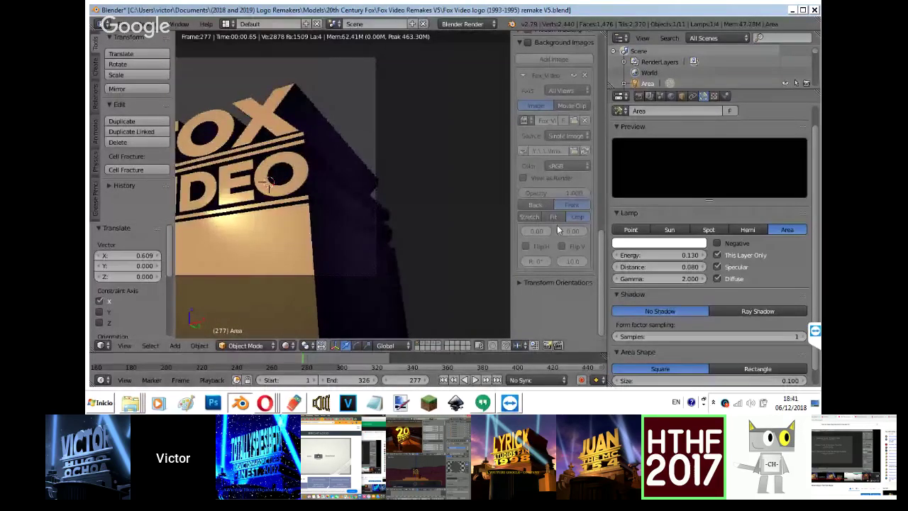
{"action": "left_click", "coordinate": [721, 266]}
{"action": "key", "text": "shift+z"}
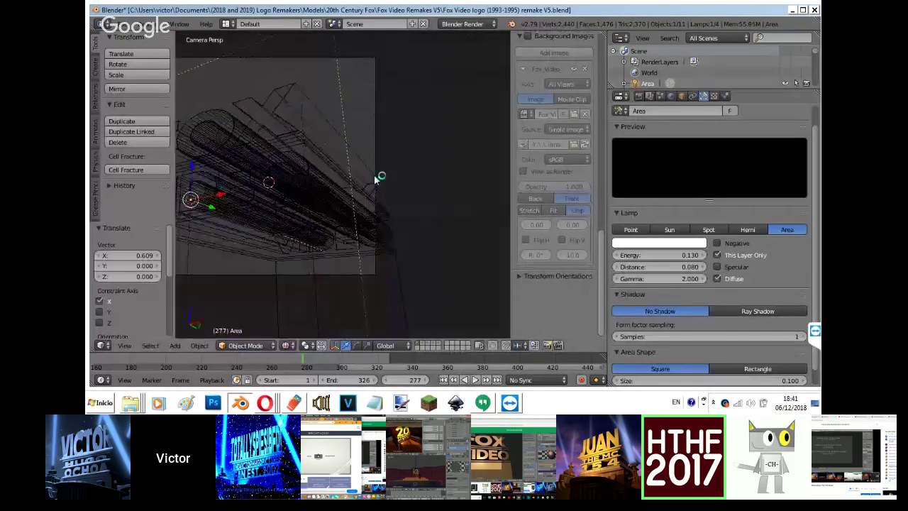
{"action": "key", "text": "z"}
{"action": "key", "text": "KP_3"}
{"action": "key", "text": "shift+d"}
{"action": "key", "text": "Escape"}
{"action": "key", "text": "s"}
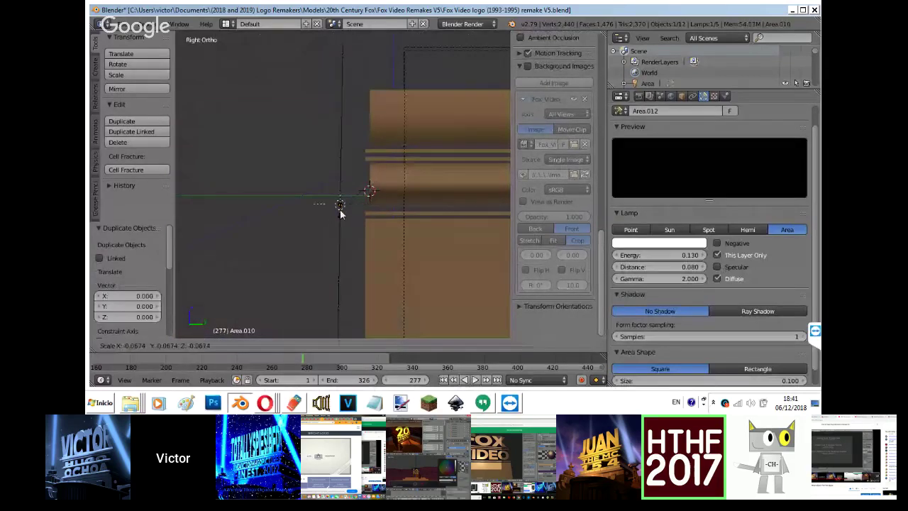
{"action": "key", "text": "Escape"}
{"action": "key", "text": "x"}
{"action": "left_click", "coordinate": [341, 210]}
Add an area lamp, place it well in front of the logo and rotate it to aim at the lettering.
{"action": "key", "text": "shift+a"}
{"action": "mouse_move", "coordinate": [333, 210]}
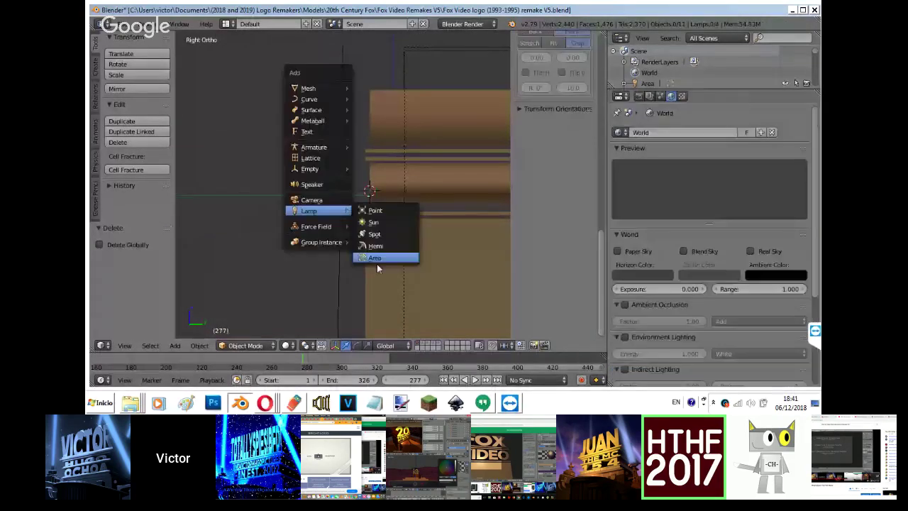
{"action": "left_click", "coordinate": [378, 257]}
{"action": "key", "text": "g"}
{"action": "left_click", "coordinate": [170, 298]}
{"action": "key", "text": "r"}
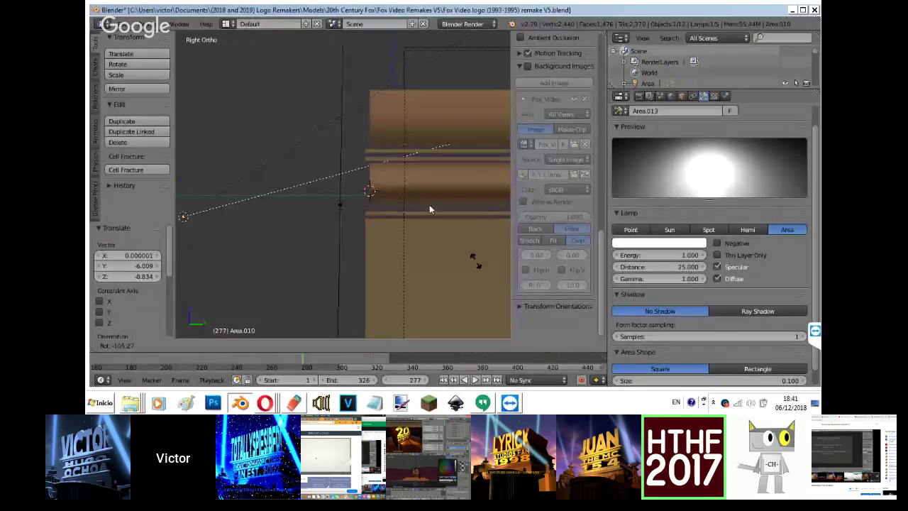
{"action": "left_click", "coordinate": [419, 270]}
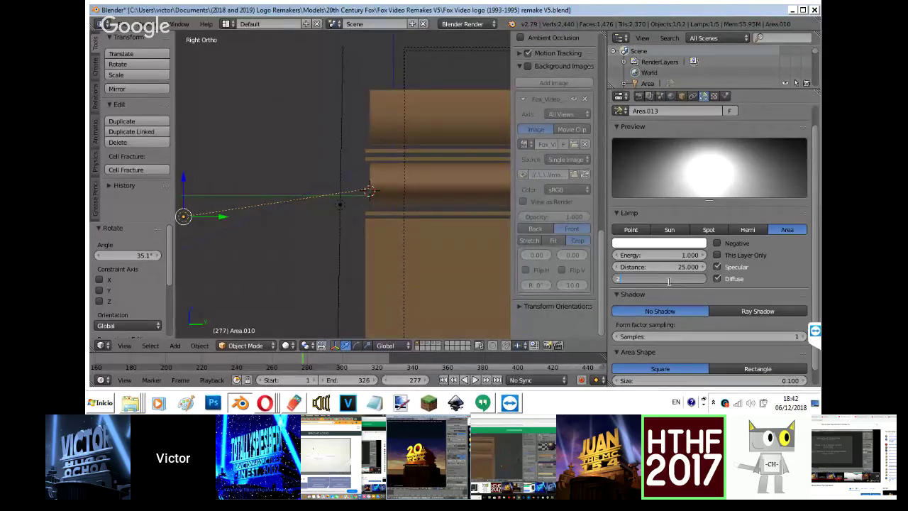
Set the new area lamp's gamma to 2.000, distance to 1.320 and energy to 10.000, with This Layer Only enabled.
{"action": "left_click", "coordinate": [668, 281]}
{"action": "type", "text": "2"}
{"action": "key", "text": "Return"}
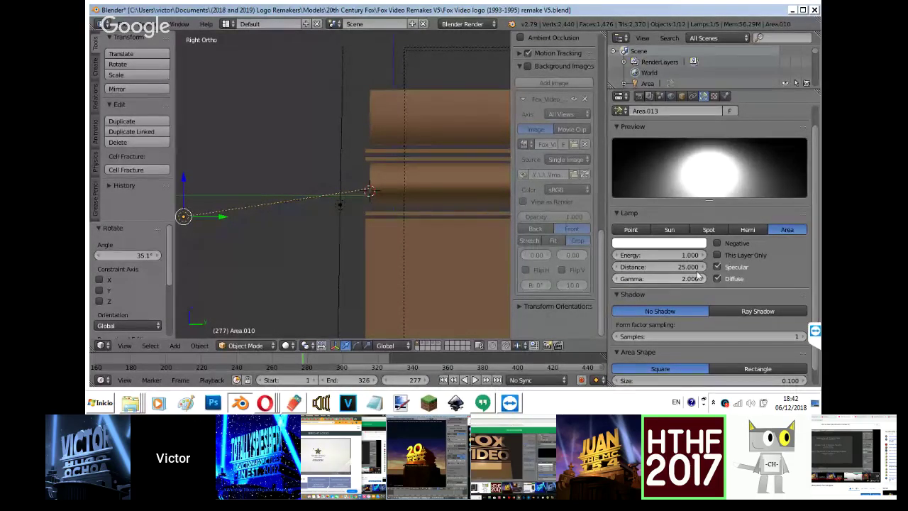
{"action": "left_click", "coordinate": [755, 253]}
{"action": "left_click_drag", "start_coordinate": [689, 269], "coordinate": [734, 269]}
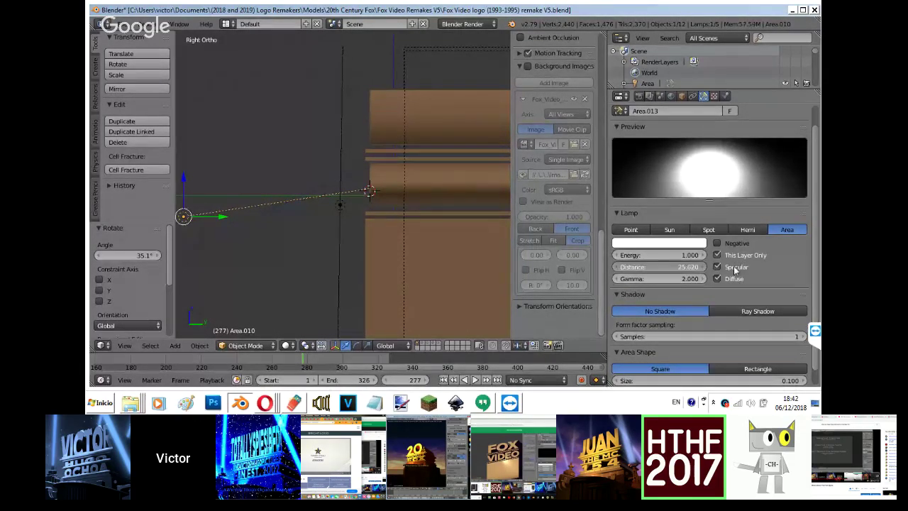
{"action": "left_click_drag", "start_coordinate": [558, 328], "coordinate": [158, 57]}
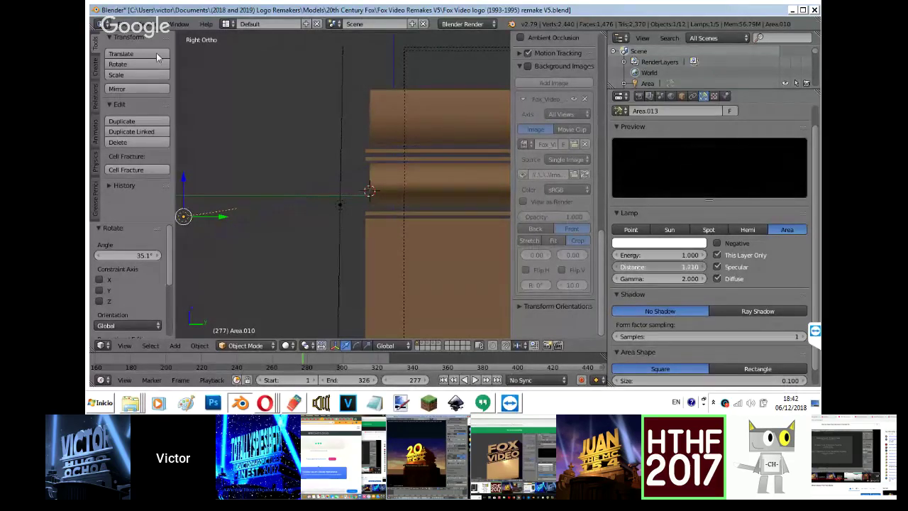
{"action": "left_click_drag", "start_coordinate": [696, 257], "coordinate": [189, 286]}
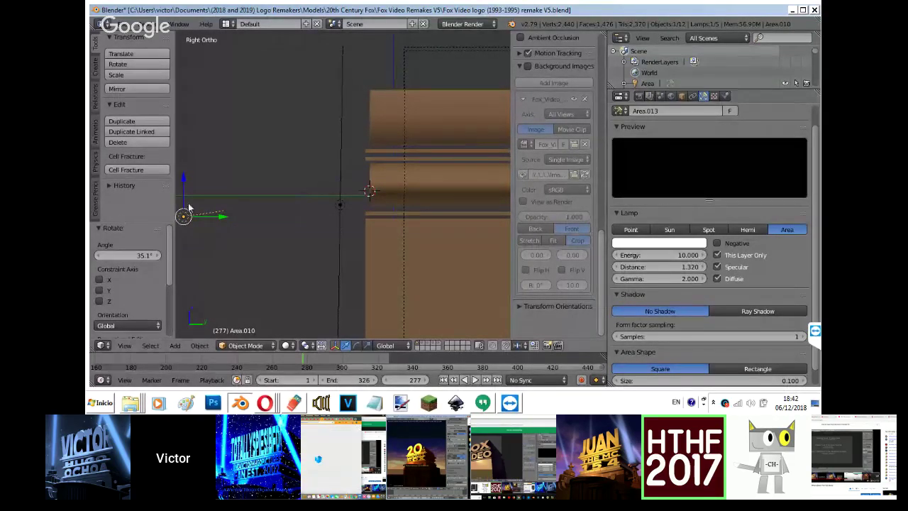
Move the new area lamp up close to the logo's front face and check the rendered result from the front.
{"action": "key", "text": "g"}
{"action": "left_click", "coordinate": [257, 201]}
{"action": "key", "text": "g"}
{"action": "left_click", "coordinate": [378, 185]}
{"action": "key", "text": "shift+z"}
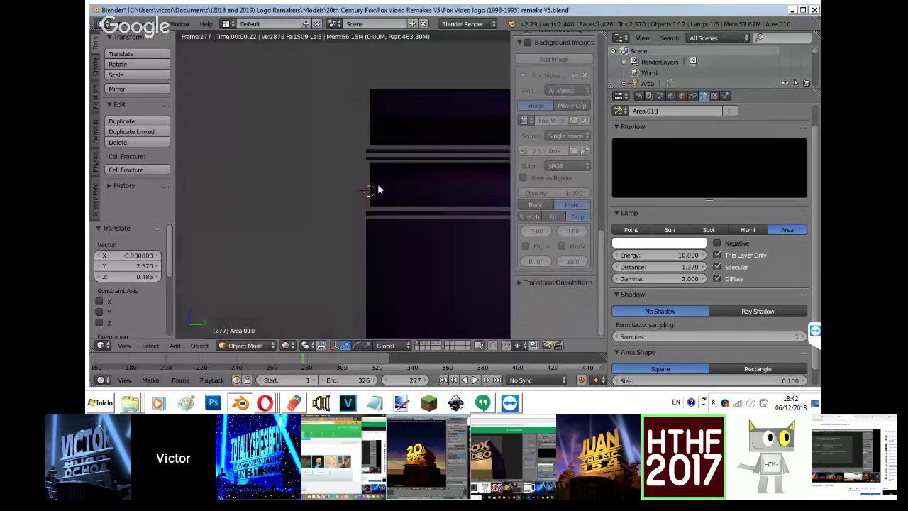
{"action": "key", "text": "KP_0"}
{"action": "key", "text": "KP_1"}
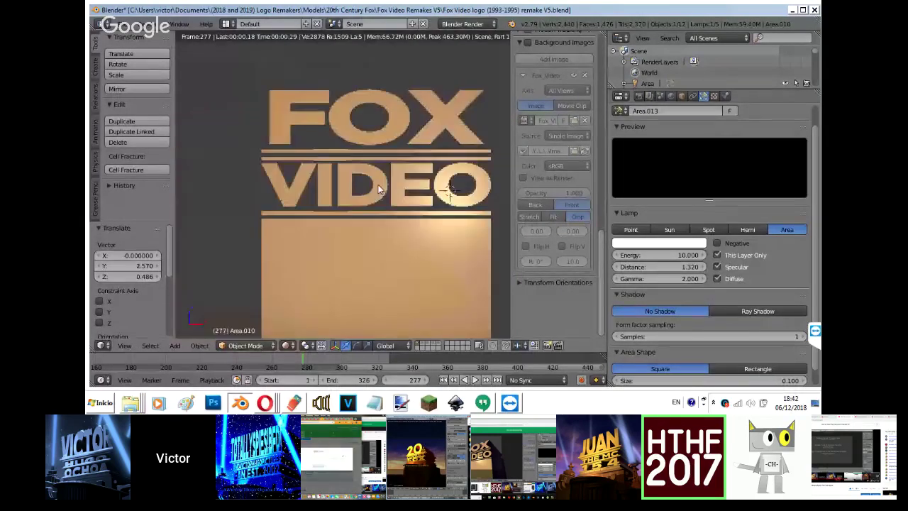
Set the front area lamp's distance to 1.690 and move it about -2.379 along X across the logo's face.
{"action": "left_click_drag", "start_coordinate": [645, 266], "coordinate": [674, 266]}
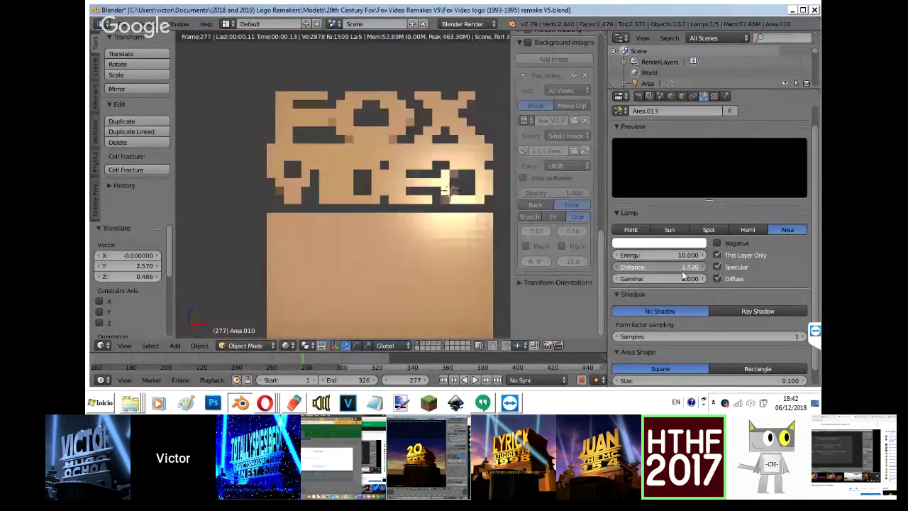
{"action": "key", "text": "g"}
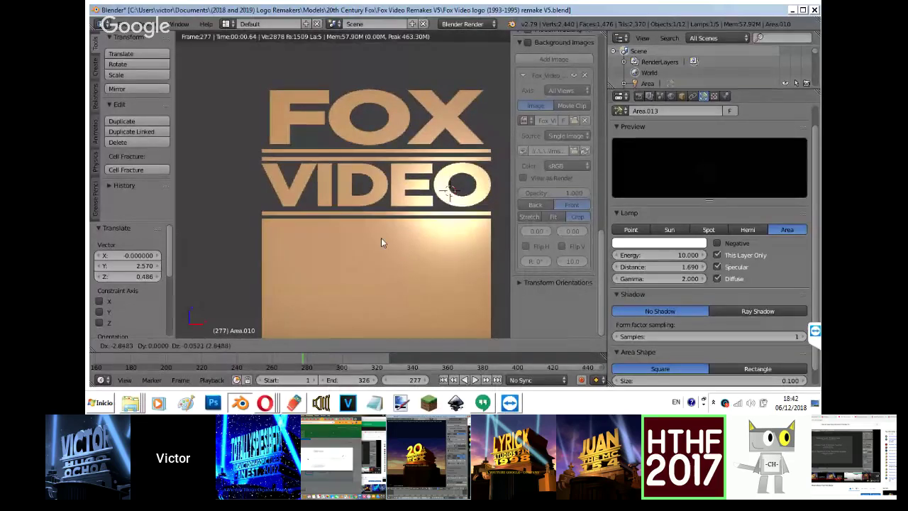
{"action": "left_click", "coordinate": [396, 239]}
In the rendered camera view, move the area lamp 0.865 along Y, followed by -1.311 along the same axis.
{"action": "key", "text": "KP_0"}
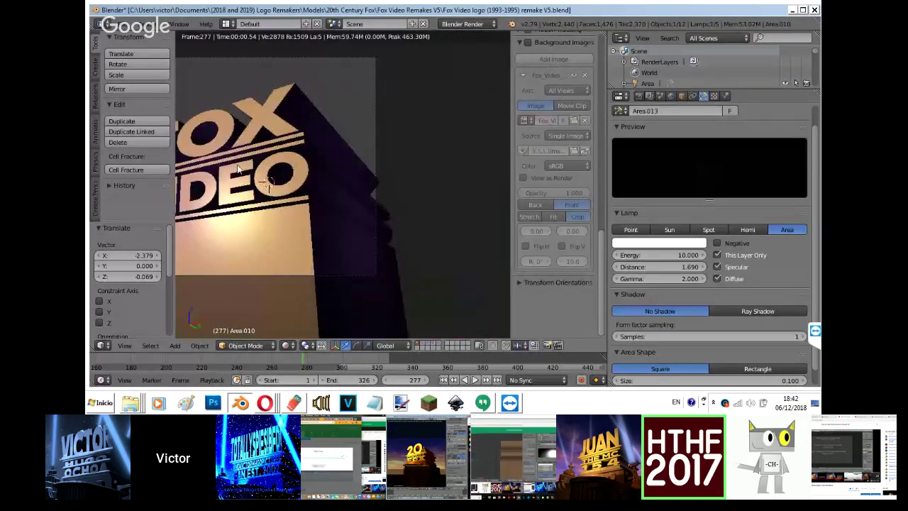
{"action": "scroll", "coordinate": [425, 178], "scroll_direction": "down", "scroll_amount": 2}
{"action": "key", "text": "g"}
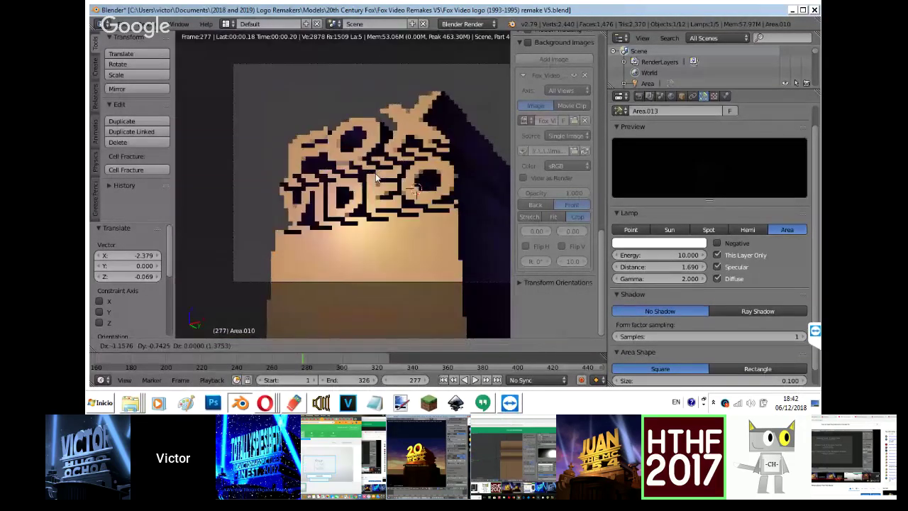
{"action": "key", "text": "y"}
{"action": "left_click", "coordinate": [319, 202]}
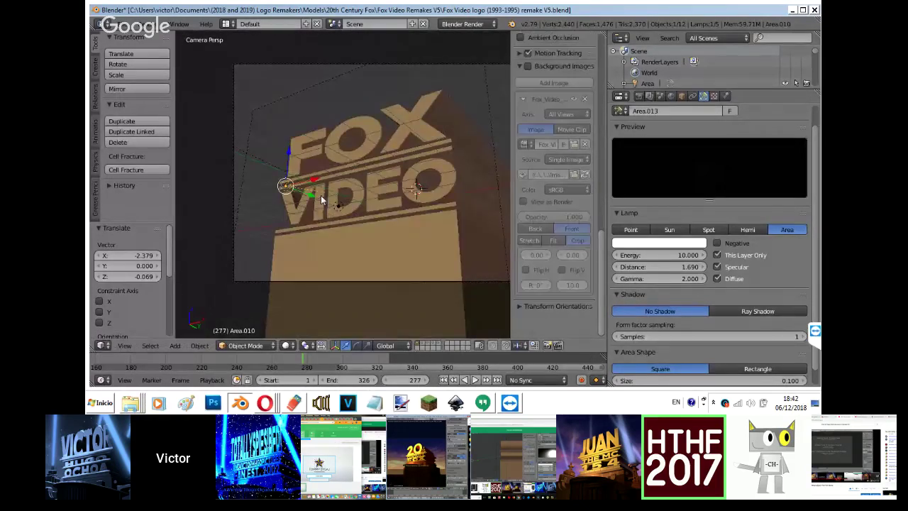
{"action": "key", "text": "shift+z"}
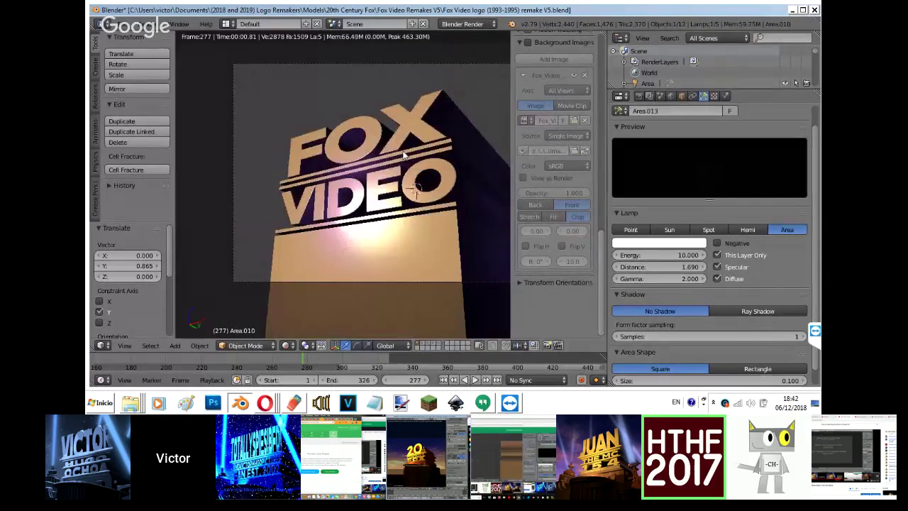
{"action": "key", "text": "g"}
{"action": "key", "text": "y"}
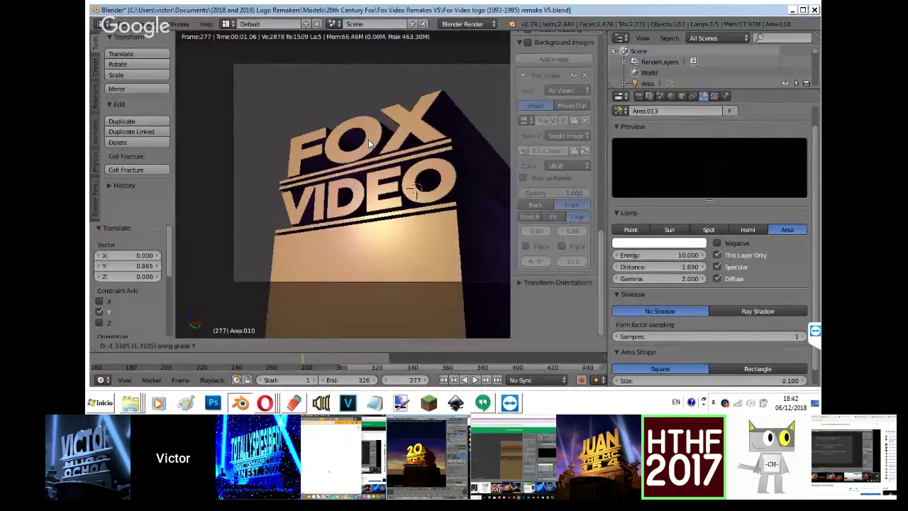
{"action": "left_click", "coordinate": [360, 144]}
Set the area lamp's distance to 1.720 and move it -1.664 along the X axis.
{"action": "left_click_drag", "start_coordinate": [659, 264], "coordinate": [672, 265]}
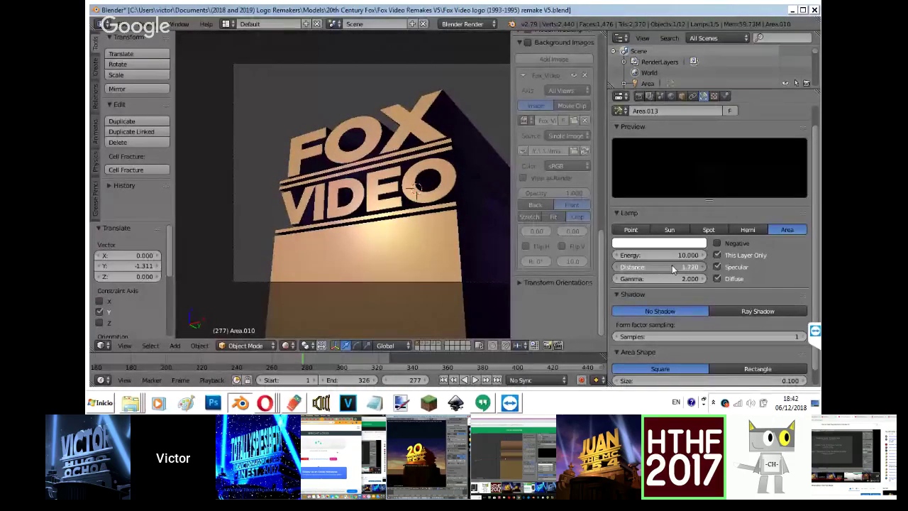
{"action": "key", "text": "g"}
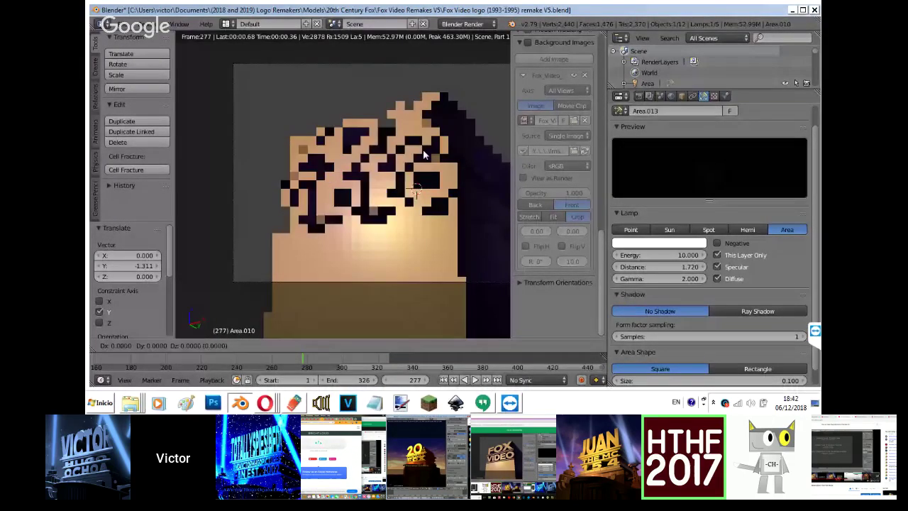
{"action": "key", "text": "x"}
{"action": "left_click", "coordinate": [394, 154]}
{"action": "key", "text": "shift+d"}
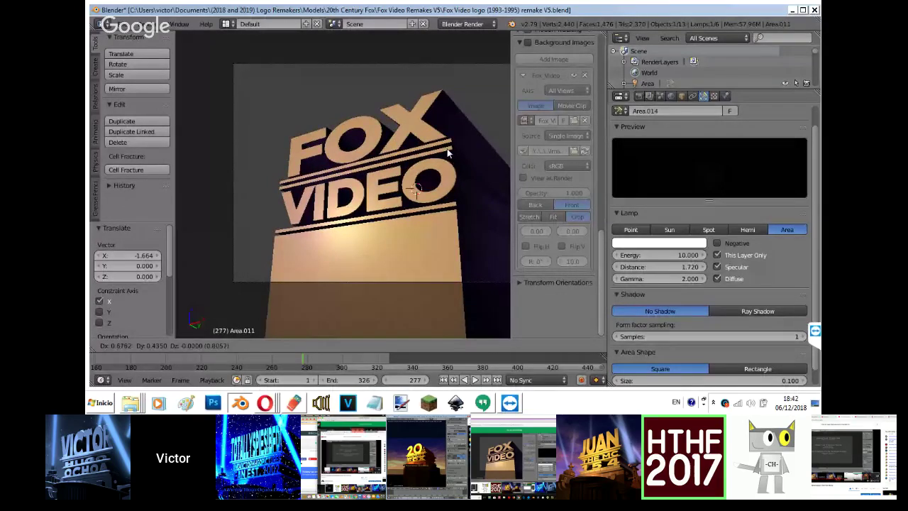
{"action": "right_click", "coordinate": [458, 133]}
{"action": "key", "text": "z"}
{"action": "key", "text": "z"}
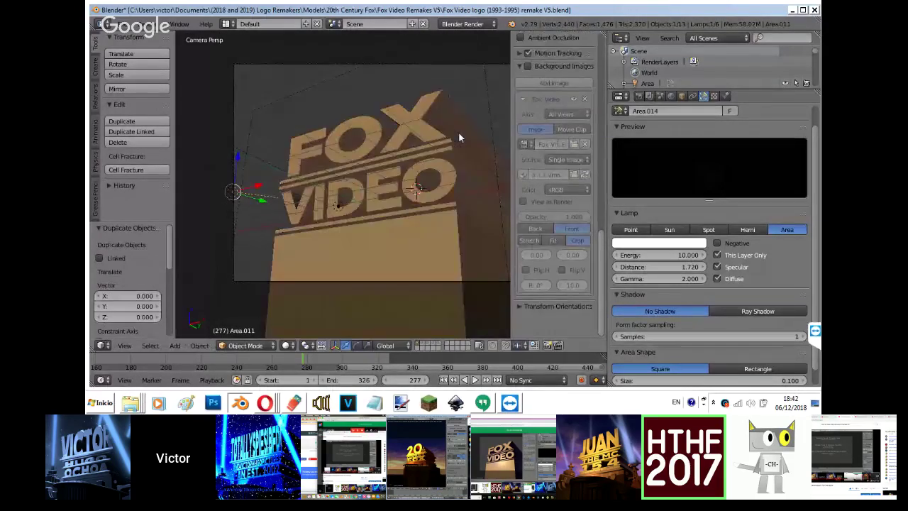
{"action": "key", "text": "shift+z"}
{"action": "key", "text": "KP_1"}
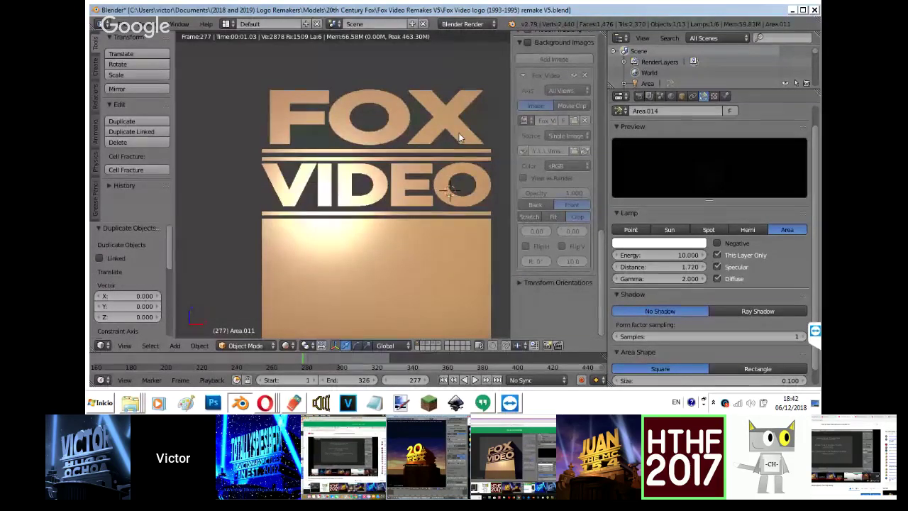
{"action": "key", "text": "z"}
{"action": "key", "text": "z"}
{"action": "key", "text": "Delete"}
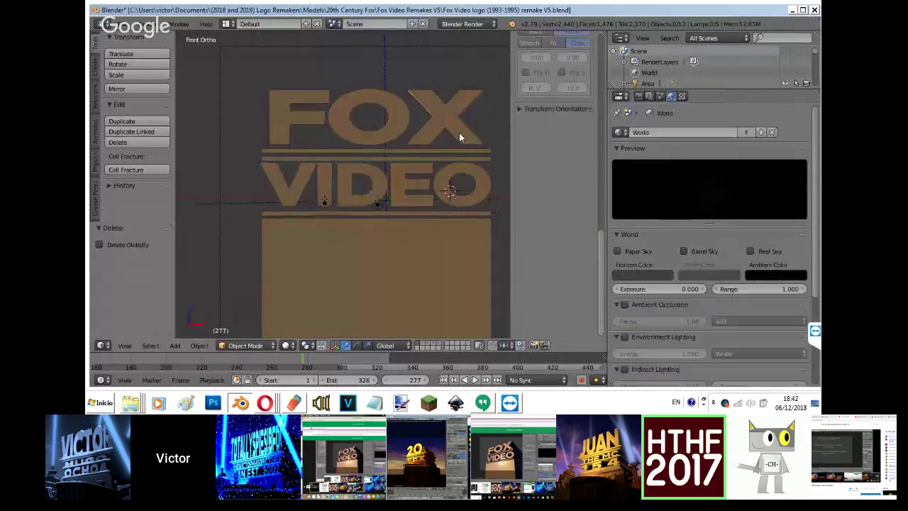
Move the remaining area lamp closer to the logo in side view and centre it before VIDEO in front view, shifting it 2.171 in X.
{"action": "key", "text": "shift+z"}
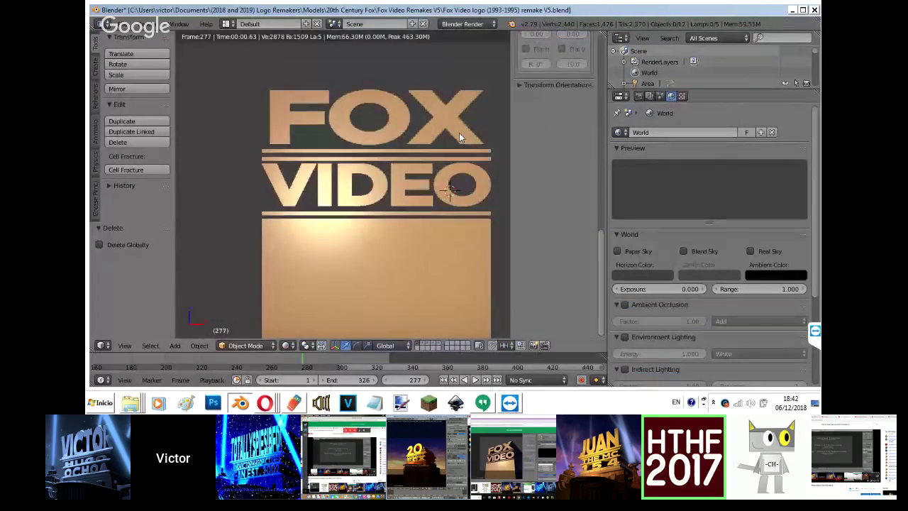
{"action": "key", "text": "shift+z"}
{"action": "key", "text": "KP_3"}
{"action": "right_click", "coordinate": [256, 204]}
{"action": "key", "text": "g"}
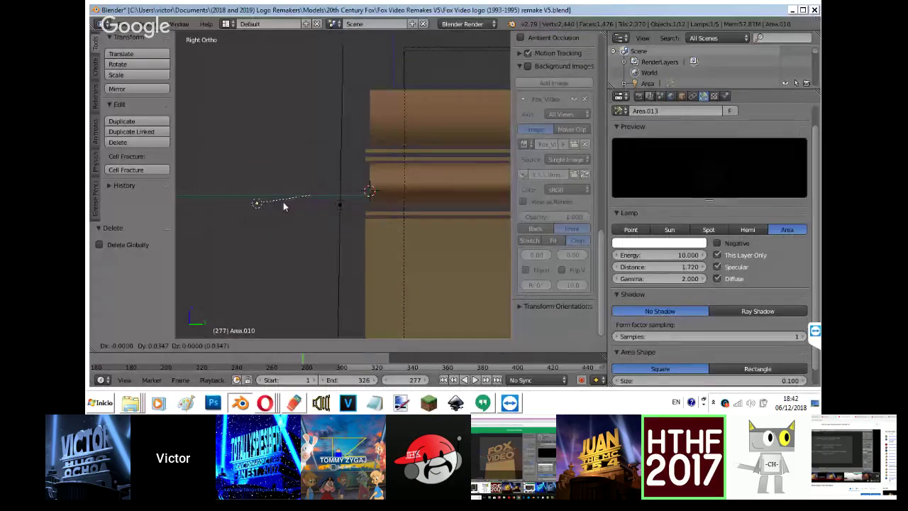
{"action": "left_click", "coordinate": [316, 206]}
{"action": "key", "text": "KP_1"}
{"action": "key", "text": "g"}
{"action": "left_click", "coordinate": [385, 197]}
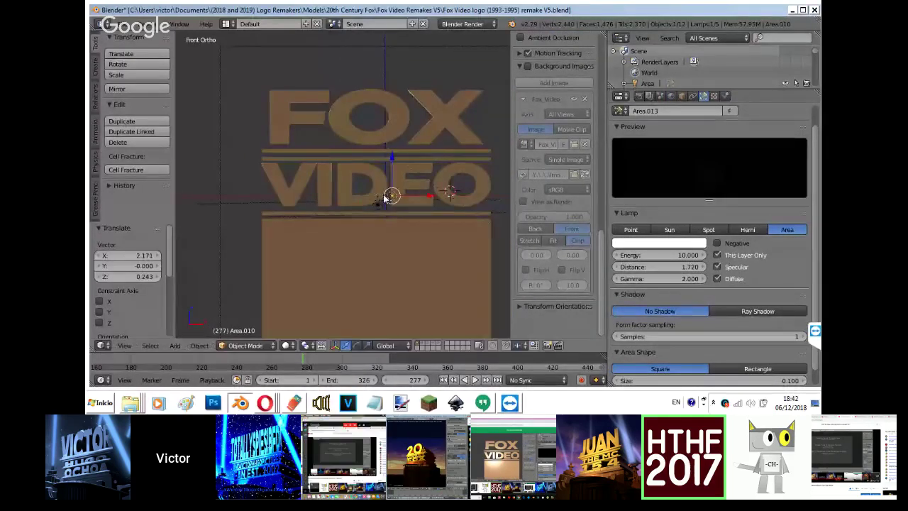
{"action": "key", "text": "shift+z"}
Set the area lamp's distance to 0.950 and give its light a pale orange color.
{"action": "left_click_drag", "start_coordinate": [639, 273], "coordinate": [596, 277]}
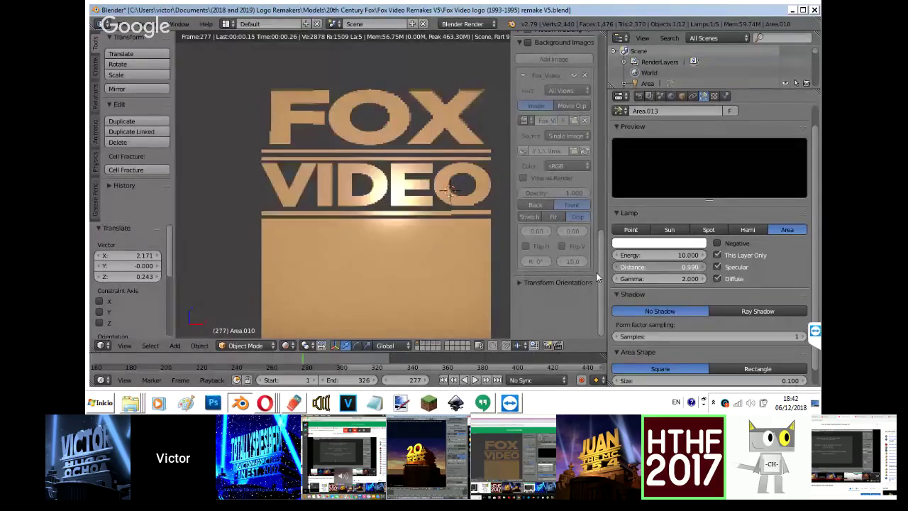
{"action": "left_click_drag", "start_coordinate": [596, 273], "coordinate": [582, 275]}
{"action": "key", "text": "KP_0"}
{"action": "left_click_drag", "start_coordinate": [668, 266], "coordinate": [667, 266]}
{"action": "left_click", "coordinate": [657, 243]}
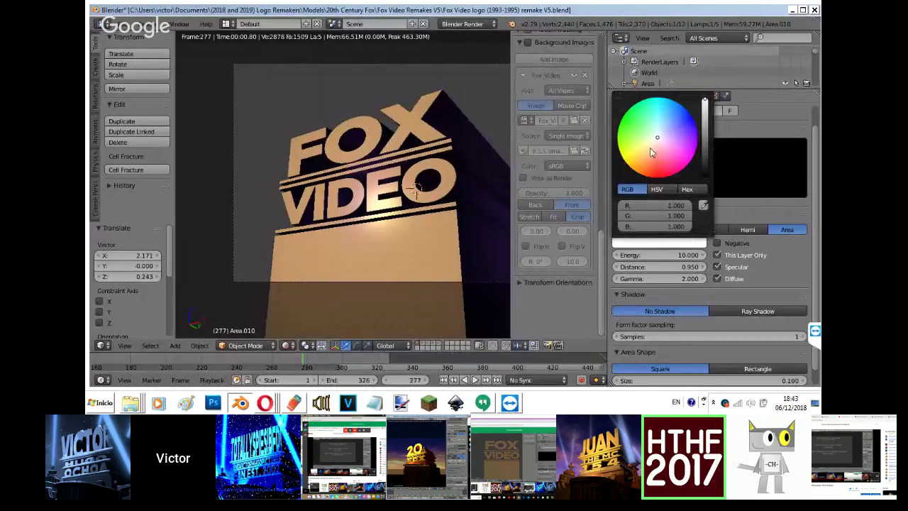
{"action": "left_click", "coordinate": [651, 151]}
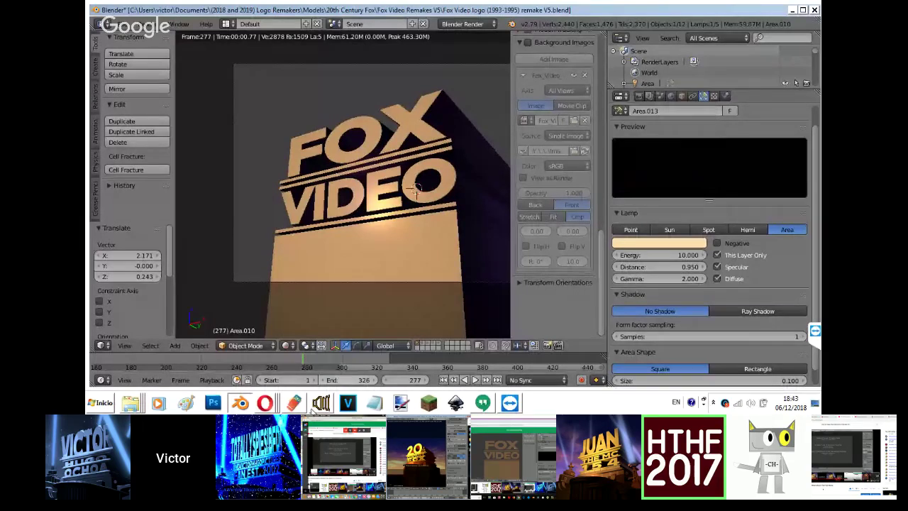
Switch to the live stream page in Opera and view the channel of the author of a removed chat message in a new tab.
{"action": "left_click", "coordinate": [265, 402]}
{"action": "left_click", "coordinate": [260, 352]}
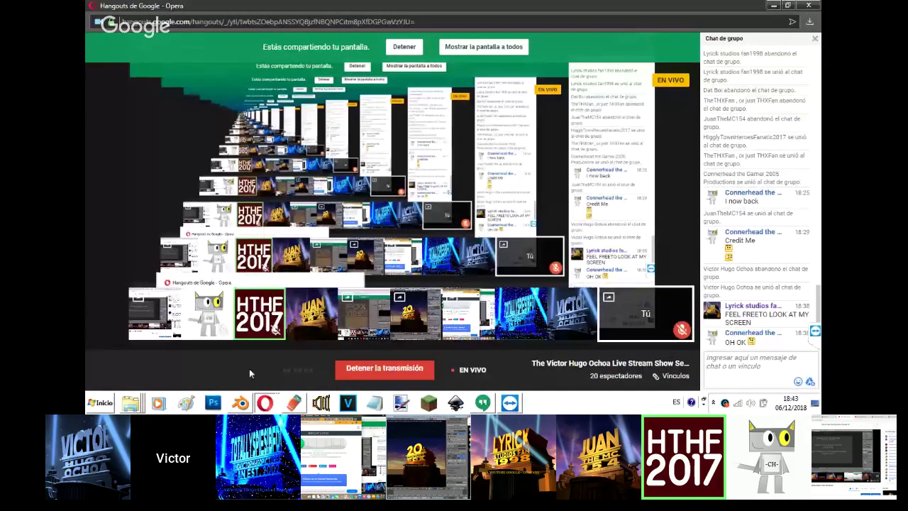
{"action": "key", "text": "alt+Tab"}
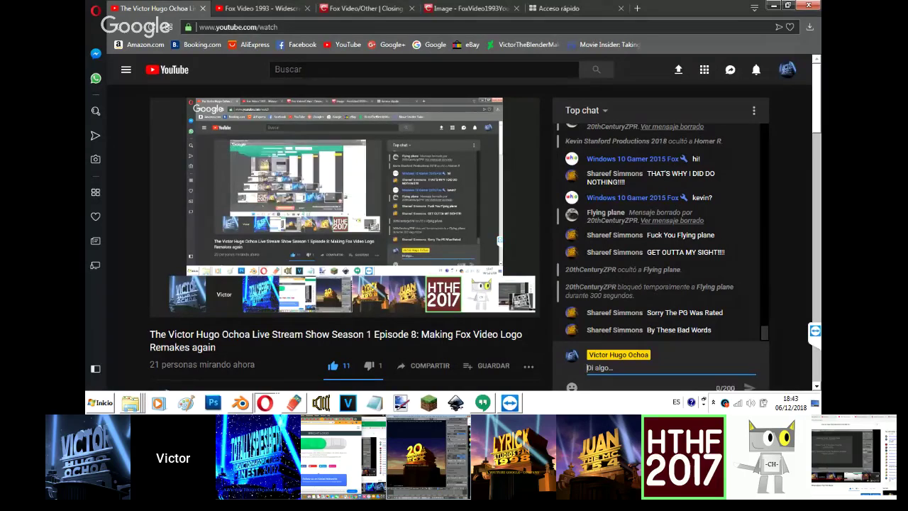
{"action": "left_click", "coordinate": [748, 217]}
{"action": "middle_click", "coordinate": [697, 245]}
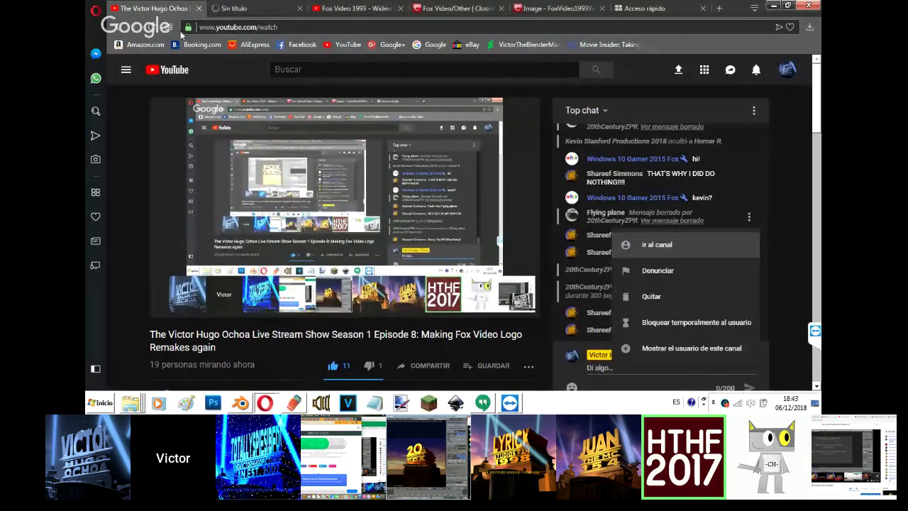
{"action": "left_click", "coordinate": [234, 8]}
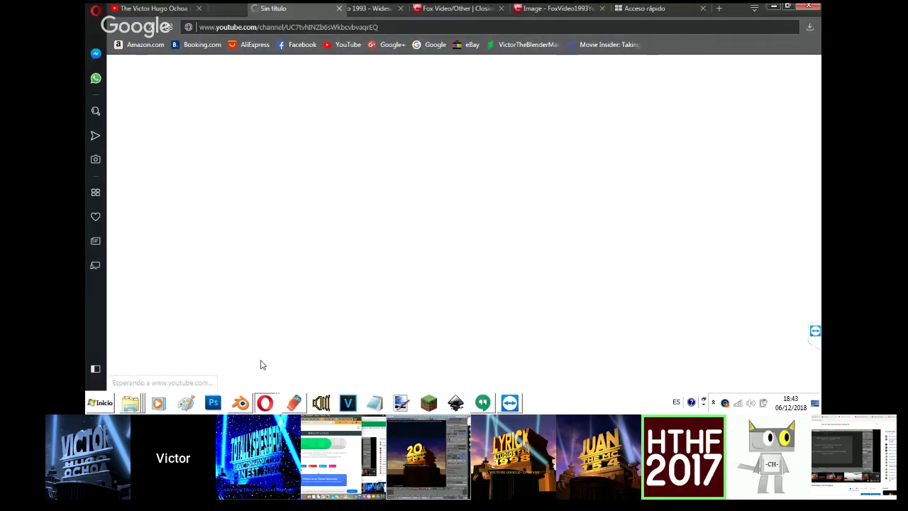
Return to the live stream page, switch to the Google Hangouts window and stop sharing the screen.
{"action": "left_click", "coordinate": [265, 403]}
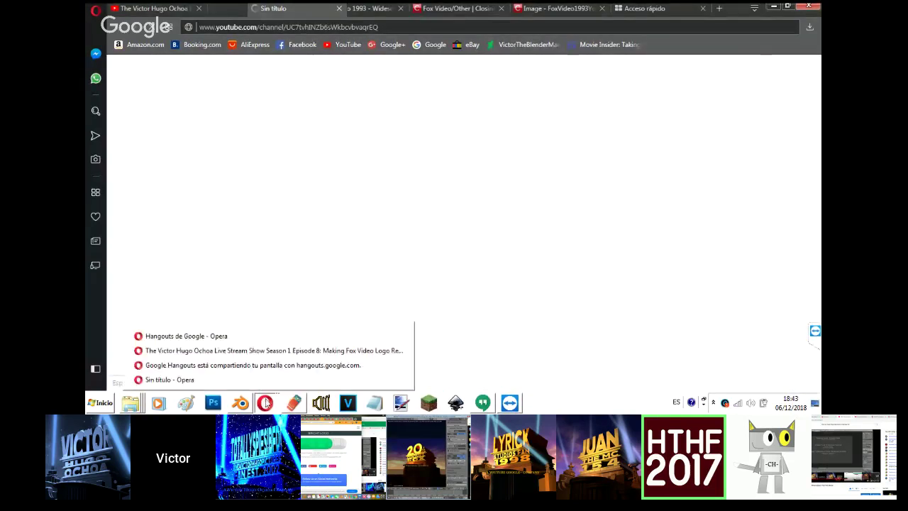
{"action": "left_click", "coordinate": [261, 352]}
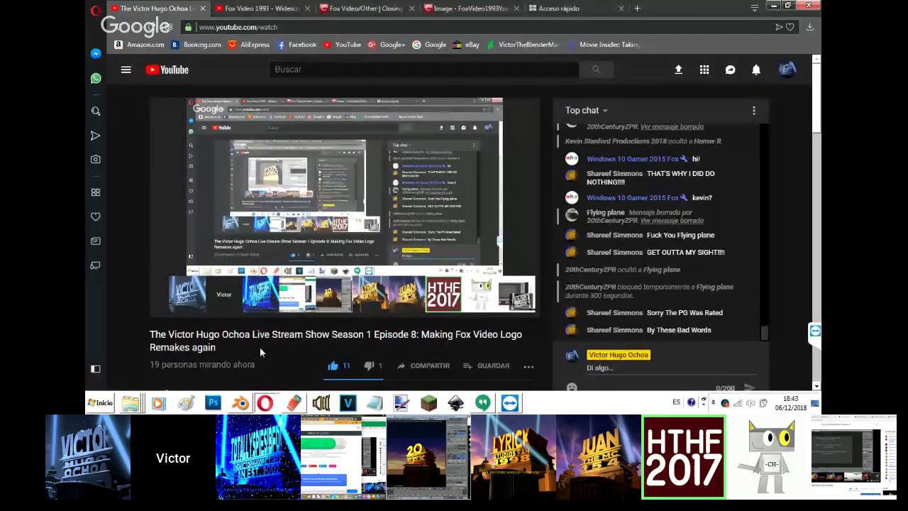
{"action": "left_click", "coordinate": [265, 403]}
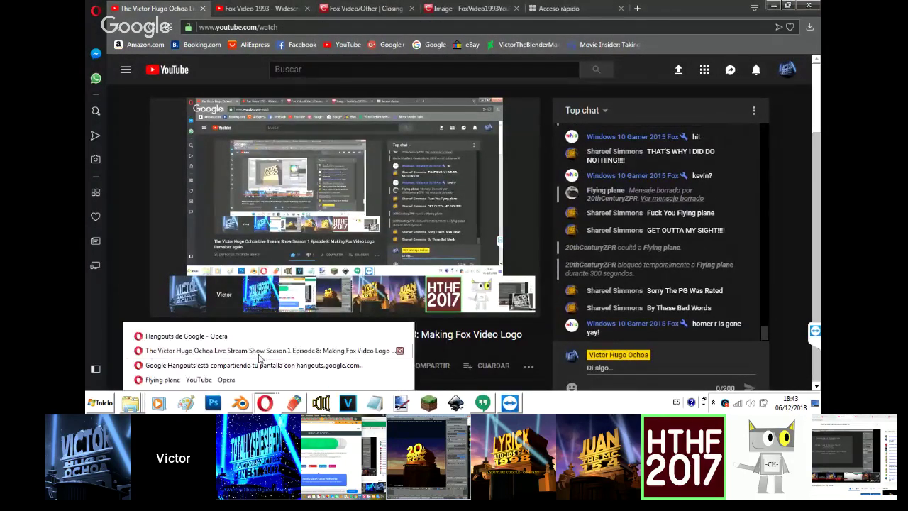
{"action": "left_click", "coordinate": [256, 350]}
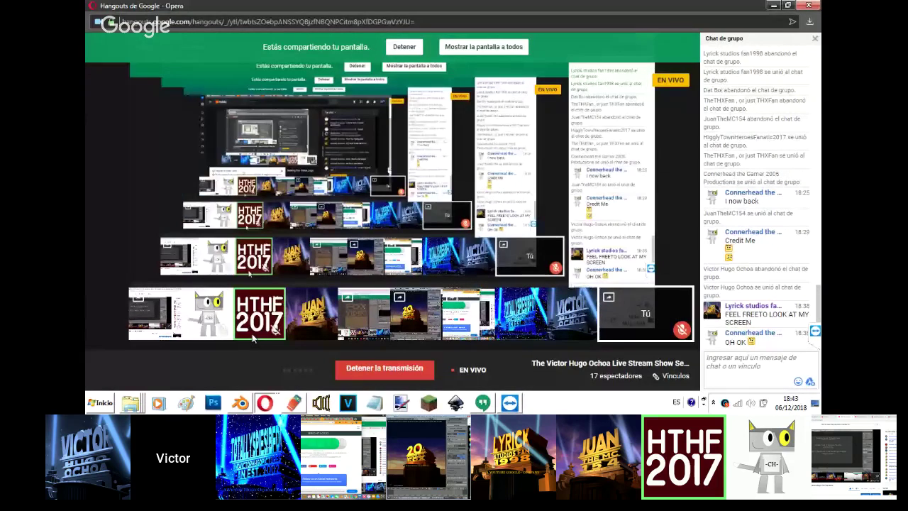
{"action": "left_click", "coordinate": [404, 47]}
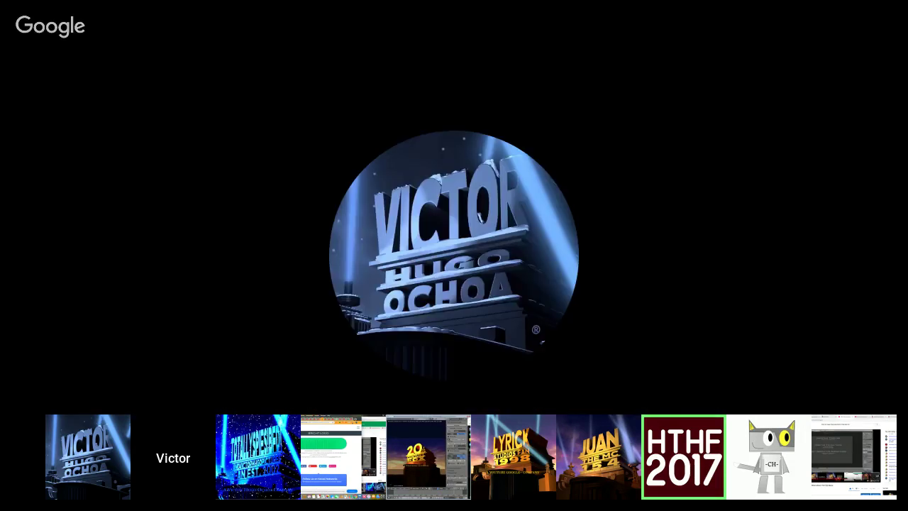
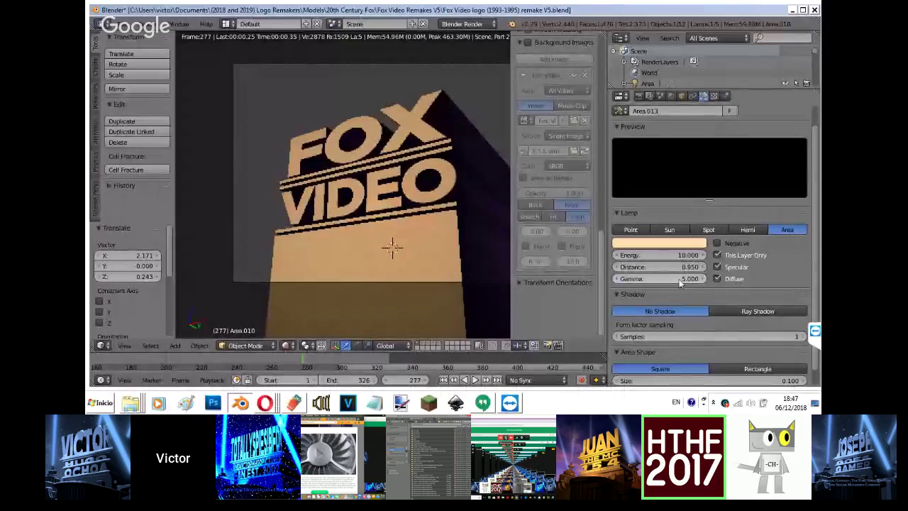
Set the area lamp's distance to 1.390 and move it about -1.146 in Y and 0.104 in Z in side view.
{"action": "left_click_drag", "start_coordinate": [713, 266], "coordinate": [724, 265]}
{"action": "key", "text": "g"}
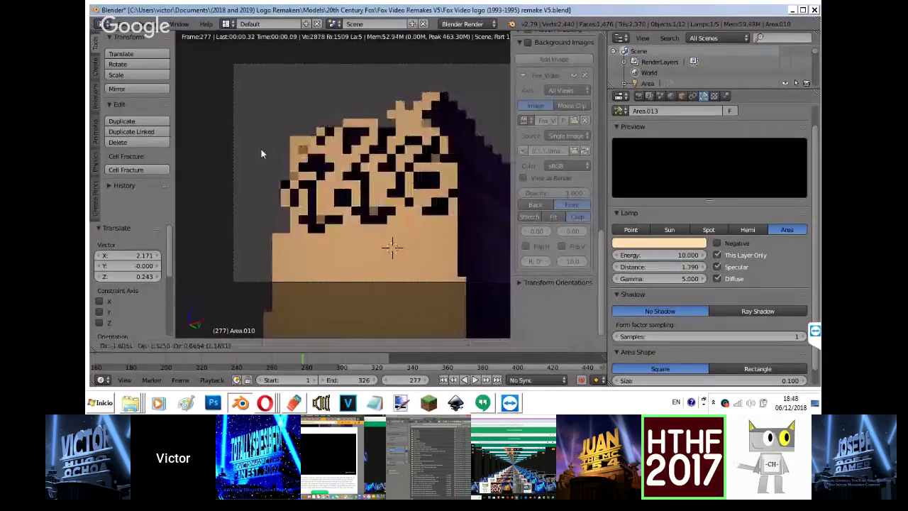
{"action": "left_click", "coordinate": [301, 165]}
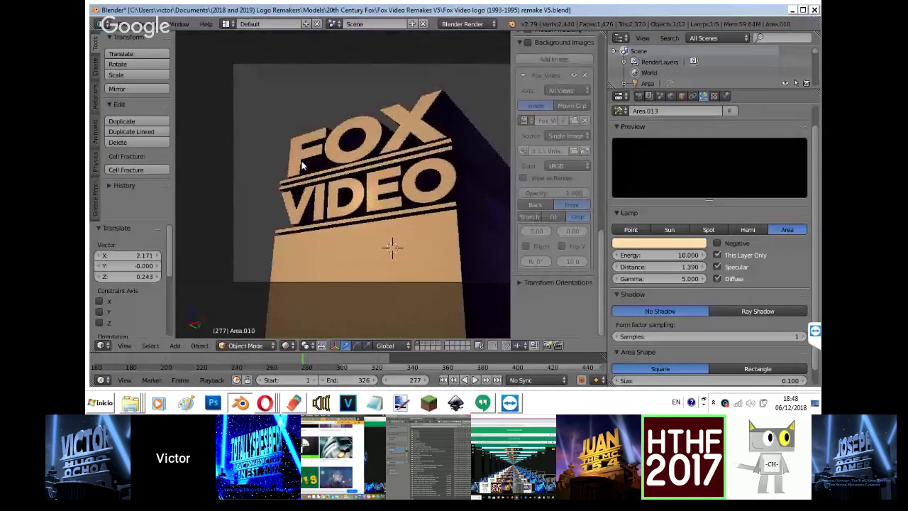
{"action": "key", "text": "z"}
{"action": "key", "text": "KP_3"}
{"action": "key", "text": "z"}
{"action": "key", "text": "g"}
{"action": "left_click", "coordinate": [266, 159]}
{"action": "key", "text": "KP_1"}
{"action": "key", "text": "shift+z"}
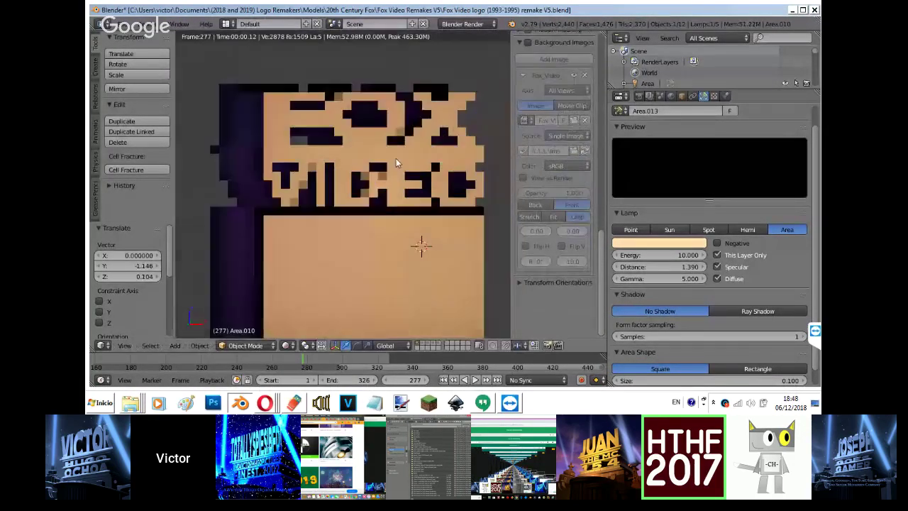
Move the area lamp 0.783 along the Y axis toward the logo in the rendered camera view.
{"action": "key", "text": "g"}
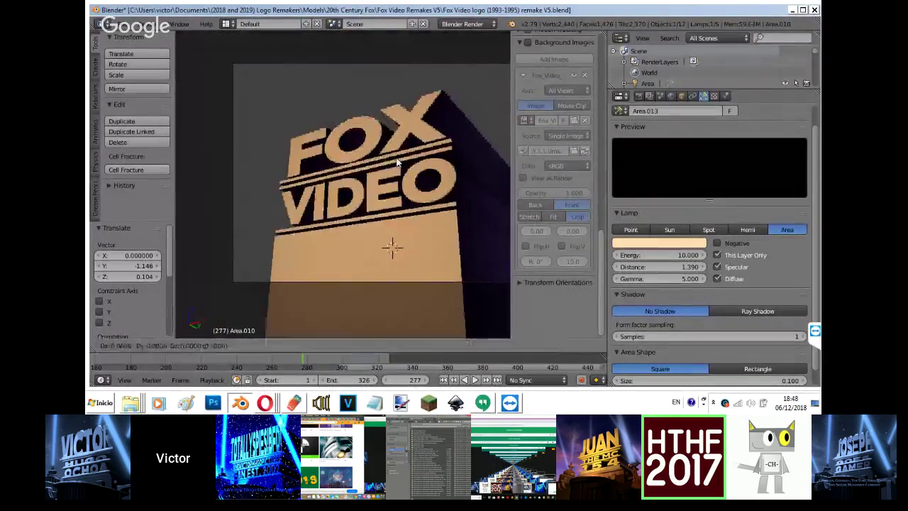
{"action": "key", "text": "y"}
{"action": "left_click", "coordinate": [417, 158]}
{"action": "key", "text": "shift+d"}
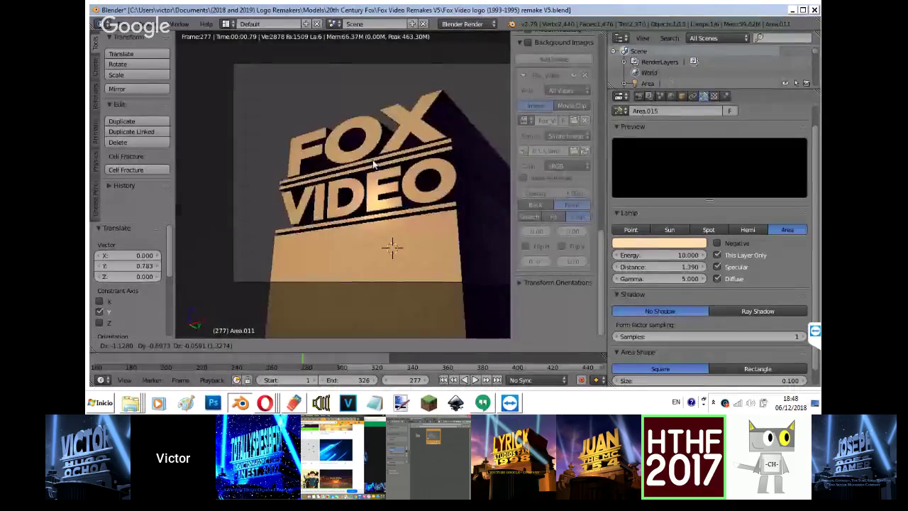
{"action": "right_click", "coordinate": [373, 163]}
{"action": "key", "text": "Delete"}
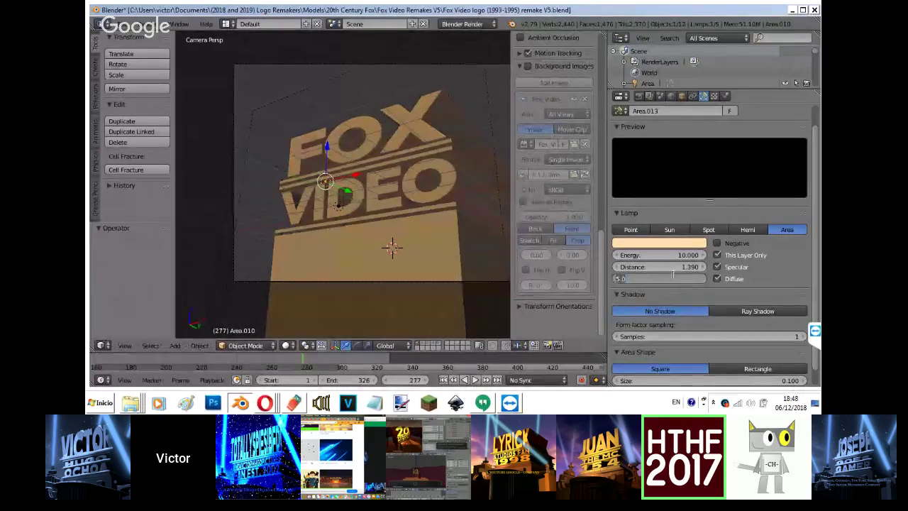
Set the warm area lamp's gamma to 2.000 and move it about -0.604 along the global Y axis.
{"action": "type", "text": "3"}
{"action": "key", "text": "shift+z"}
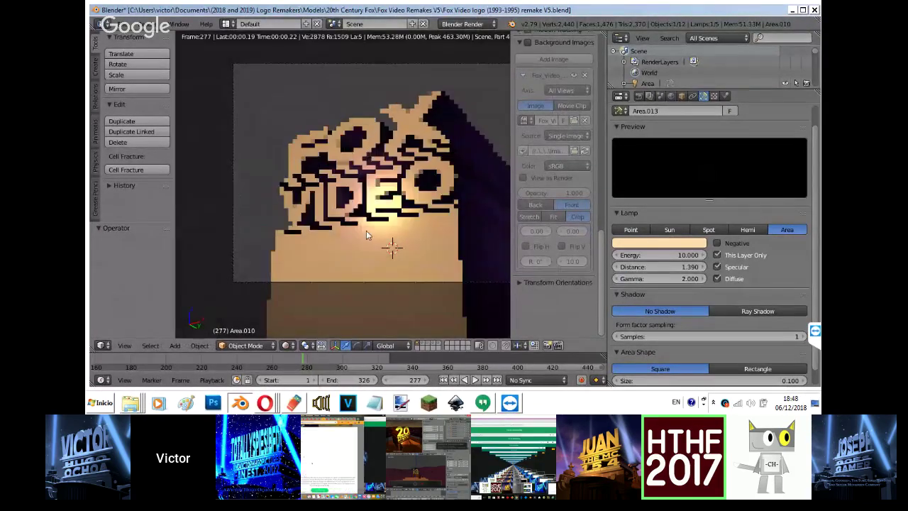
{"action": "key", "text": "g"}
{"action": "key", "text": "y"}
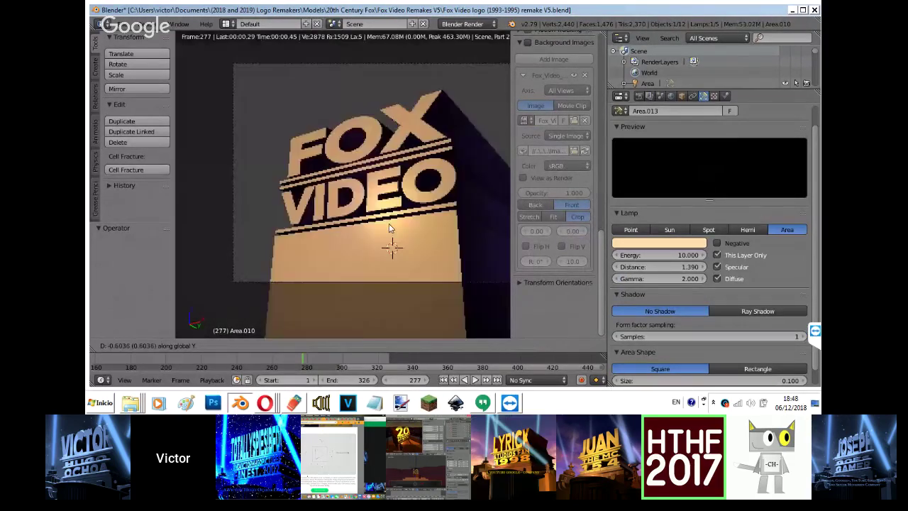
{"action": "left_click", "coordinate": [389, 224]}
Delete the warm area lamp in front of the logo and return to the solid camera view.
{"action": "key", "text": "x"}
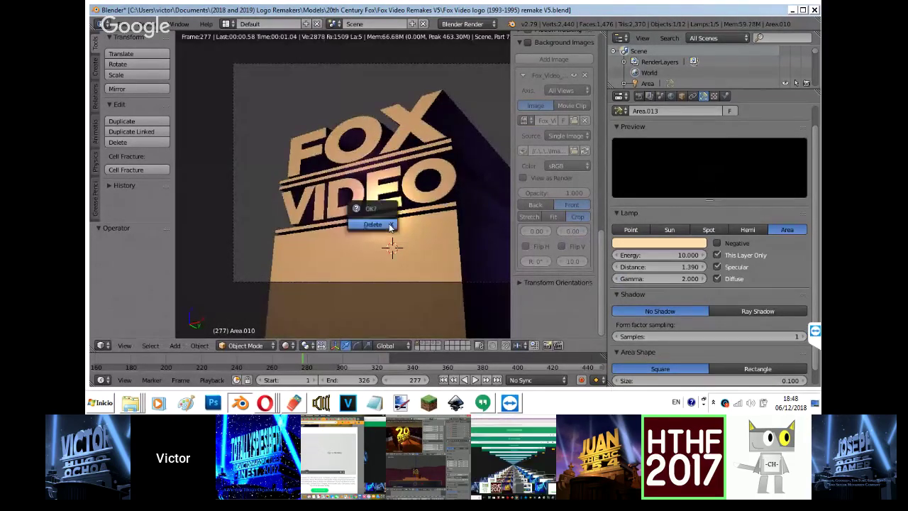
{"action": "left_click", "coordinate": [389, 226]}
{"action": "key", "text": "shift+z"}
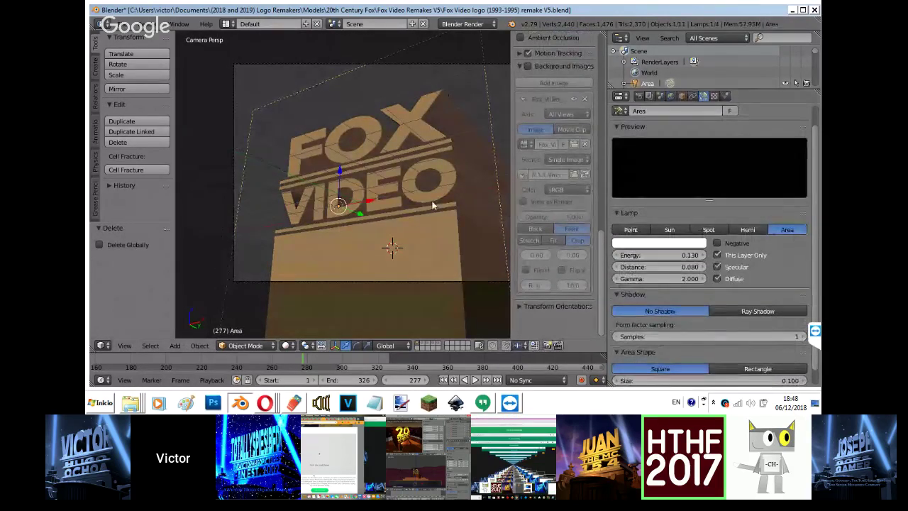
Move the remaining white area lamp about -0.166 in X, -0.286 in Y and 0.405 in Z in the rendered view.
{"action": "key", "text": "shift+z"}
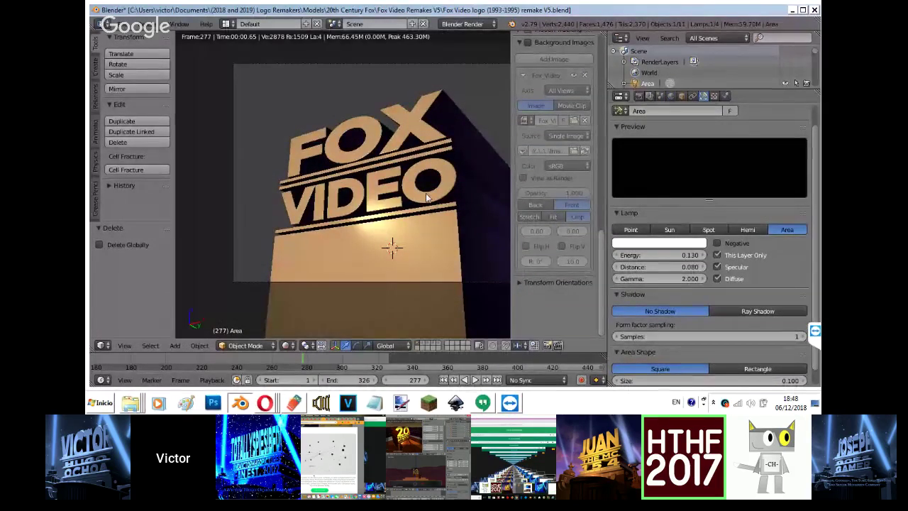
{"action": "key", "text": "g"}
{"action": "left_click", "coordinate": [422, 191]}
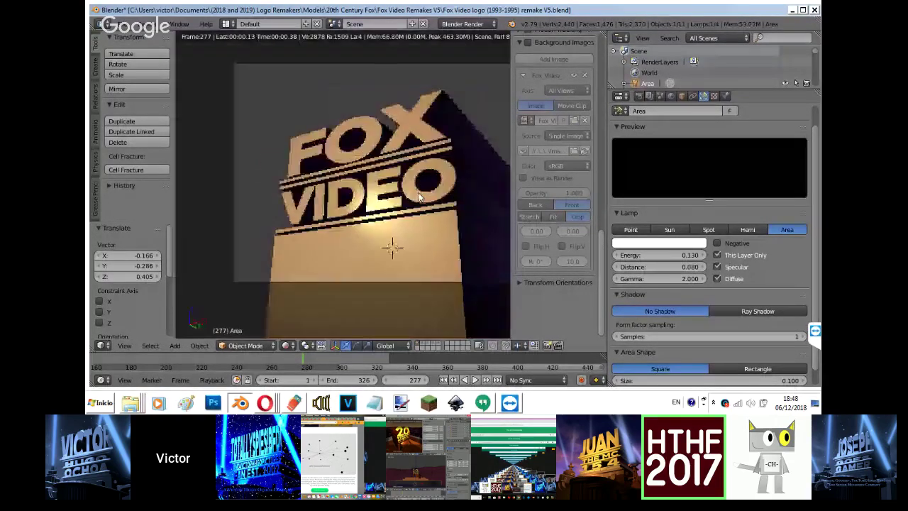
{"action": "key", "text": "shift+z"}
Go to frame 167 and move the white area lamp 0.142 along the X axis.
{"action": "left_click", "coordinate": [105, 361]}
{"action": "key", "text": "alt+a"}
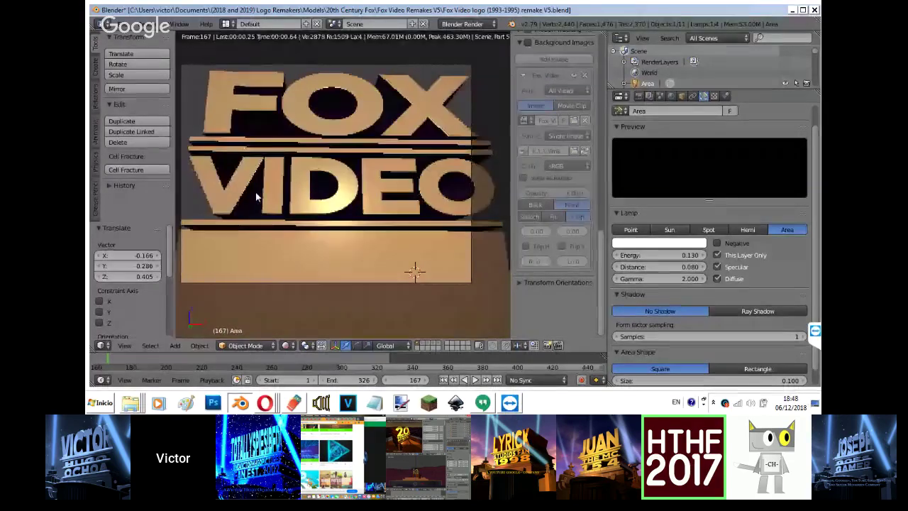
{"action": "key", "text": "g"}
{"action": "key", "text": "x"}
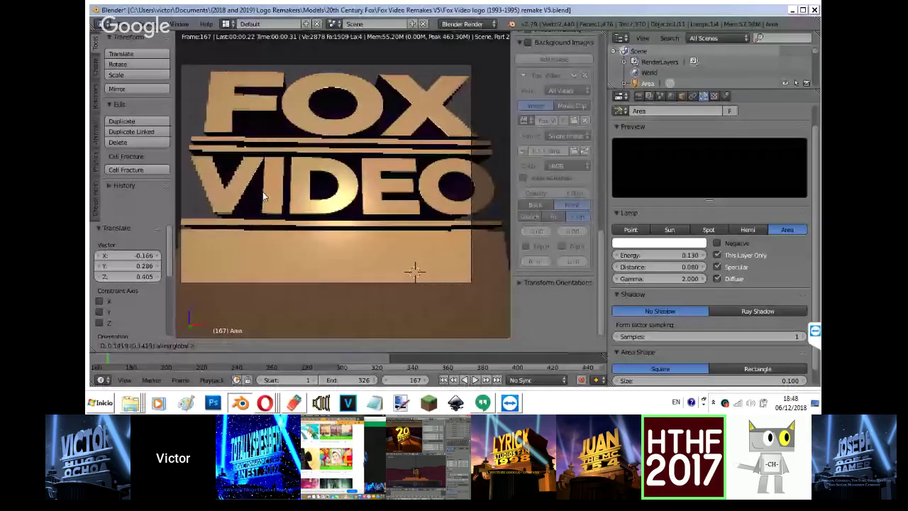
{"action": "left_click", "coordinate": [272, 197]}
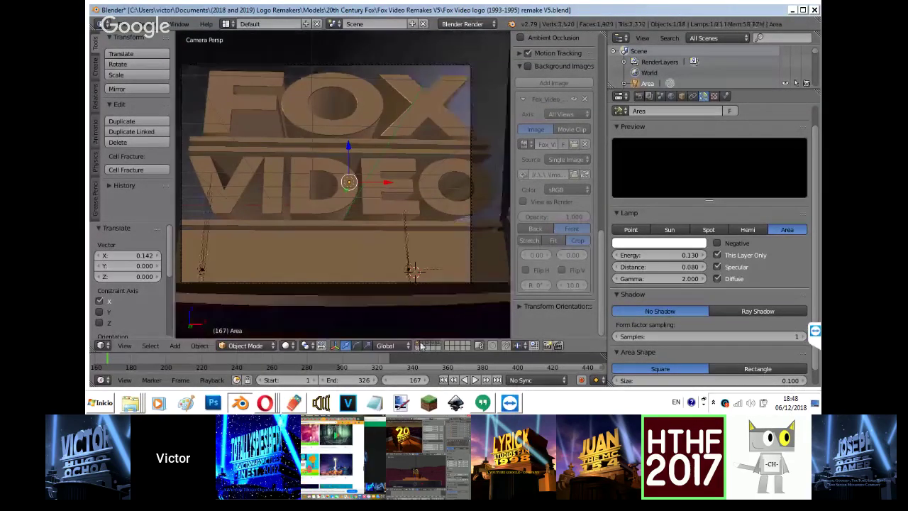
Preview the logo's rendered lighting with the additional layers shown, and play the animation to frame 173.
{"action": "key", "text": "shift+z"}
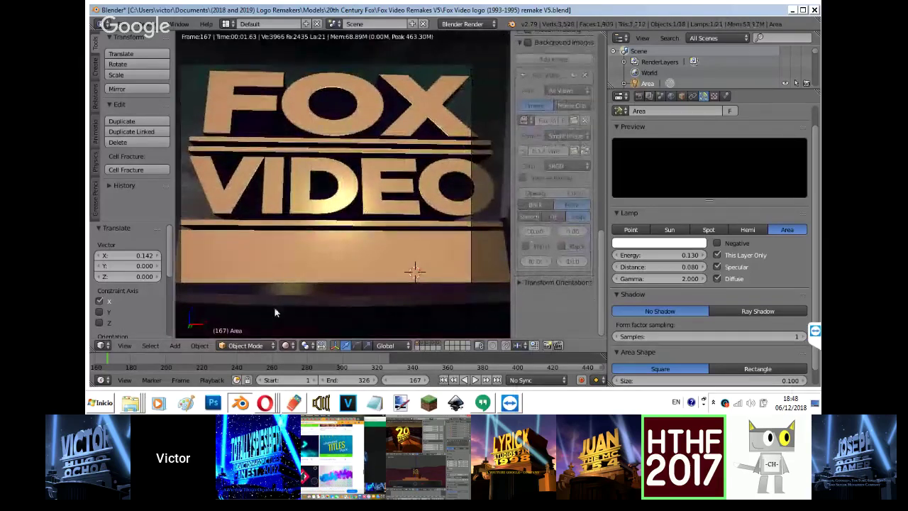
{"action": "middle_click_drag", "start_coordinate": [203, 358], "coordinate": [345, 359]}
{"action": "key", "text": "shift+z"}
{"action": "key", "text": "alt+a"}
{"action": "key", "text": "alt+a"}
{"action": "key", "text": "shift+z"}
{"action": "key", "text": "shift+z"}
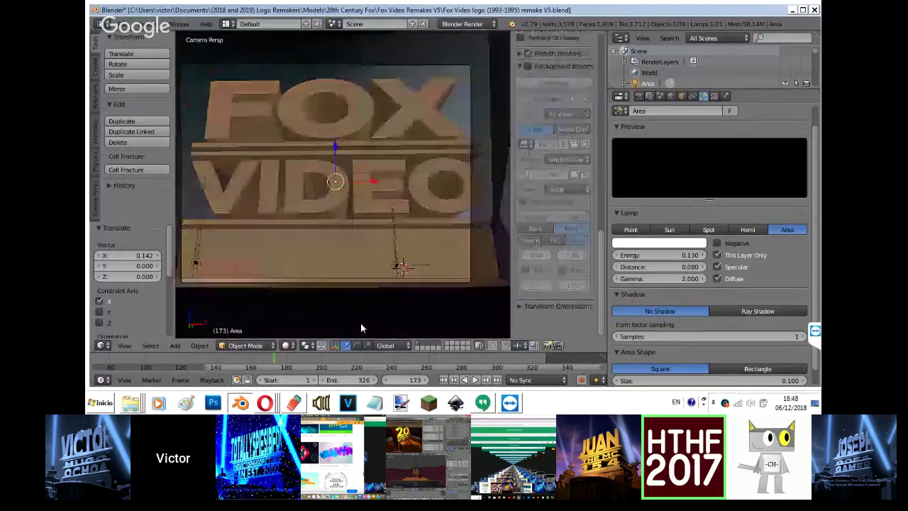
Show only the layers holding the round base and its lamps, and select one of the point lamps.
{"action": "left_click", "coordinate": [438, 346]}
{"action": "left_click", "coordinate": [427, 345]}
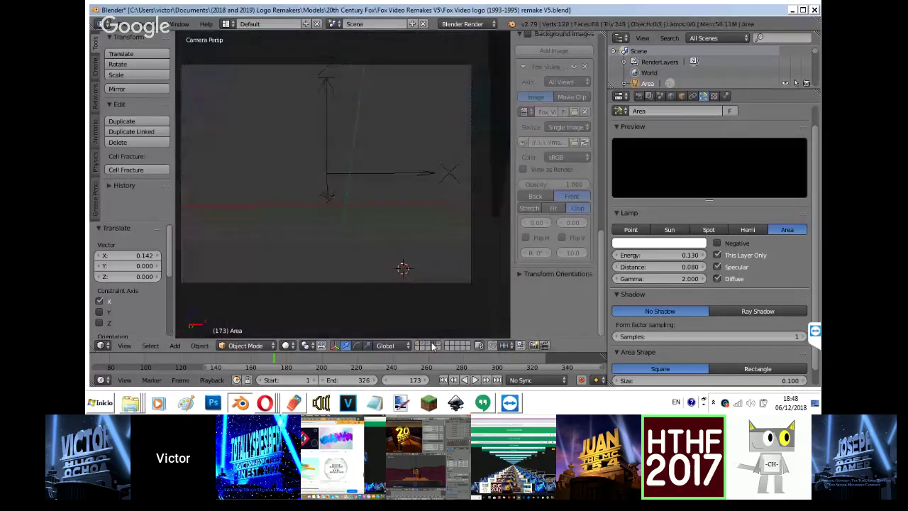
{"action": "left_click", "coordinate": [421, 346]}
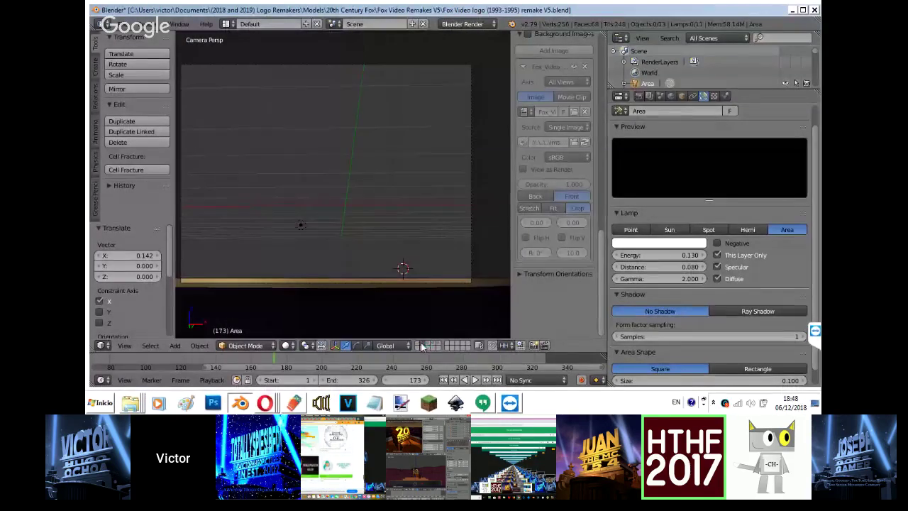
{"action": "middle_click_drag", "start_coordinate": [397, 259], "coordinate": [350, 297]}
{"action": "middle_click_drag", "start_coordinate": [383, 242], "coordinate": [355, 128], "text": "shift"}
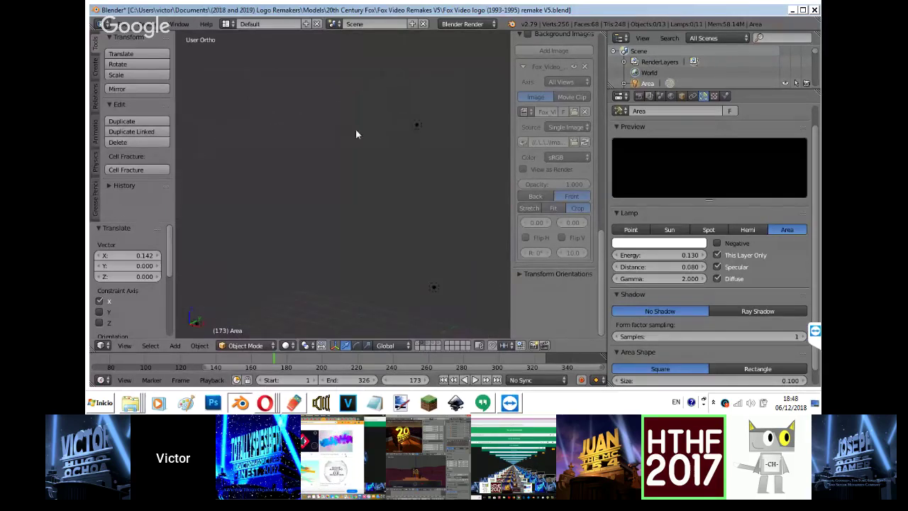
{"action": "right_click", "coordinate": [416, 126]}
Examine the round base's rendered lighting in top view and in camera view.
{"action": "key", "text": "KP_0"}
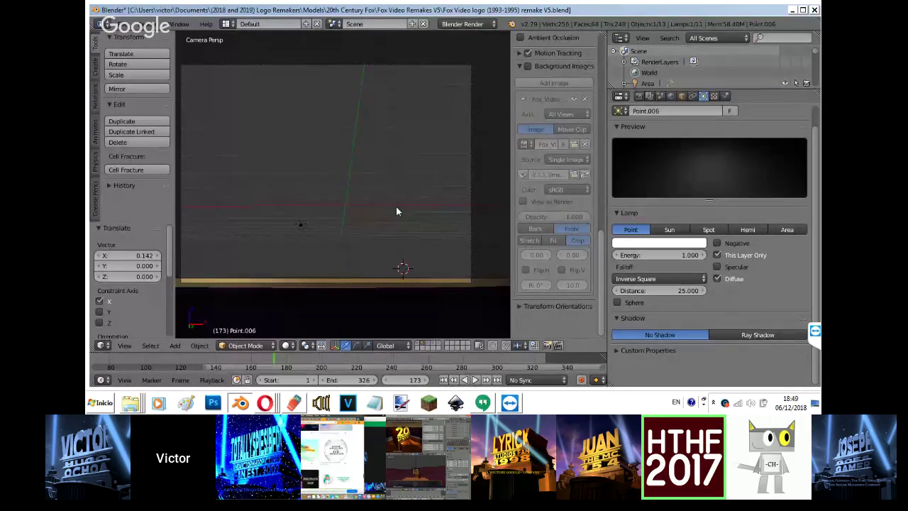
{"action": "key", "text": "KP_7"}
{"action": "key", "text": "shift+z"}
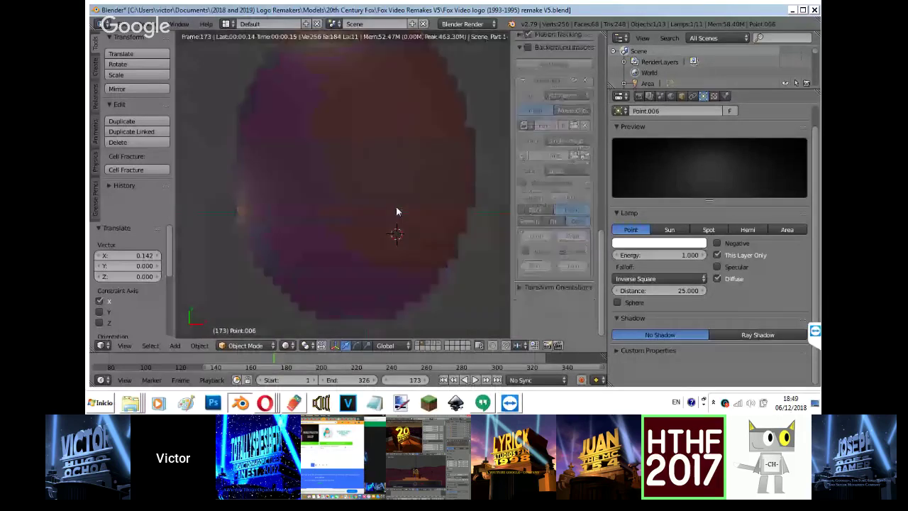
{"action": "key", "text": "KP_0"}
{"action": "key", "text": "shift+z"}
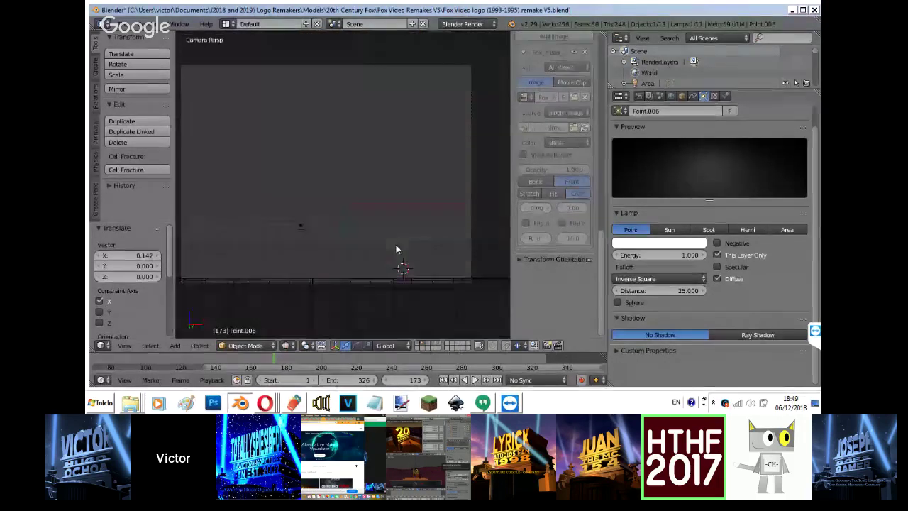
Select two point lamps around the round base, move them -1.915 along the Z axis and preview the lighting through the camera.
{"action": "middle_click", "coordinate": [395, 245]}
{"action": "middle_click_drag", "start_coordinate": [396, 246], "coordinate": [457, 304]}
{"action": "scroll", "coordinate": [274, 185], "scroll_direction": "up", "scroll_amount": 1}
{"action": "right_click", "coordinate": [244, 171]}
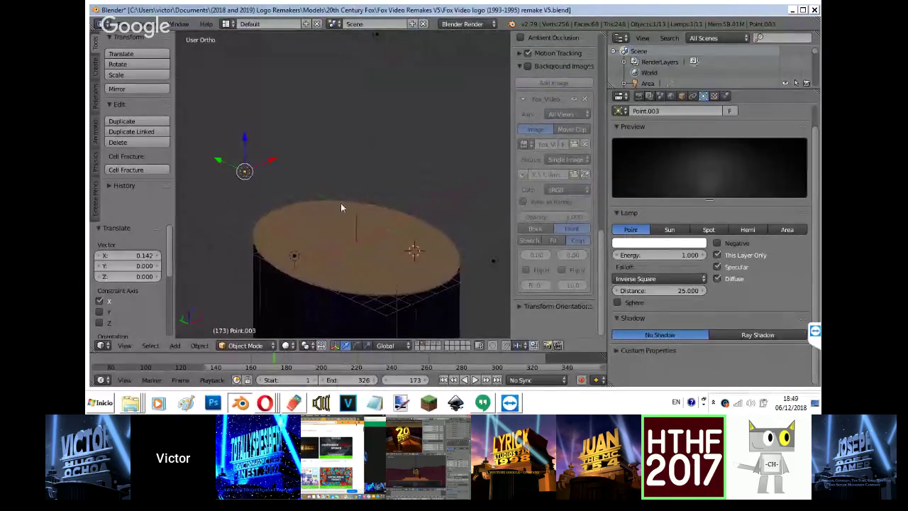
{"action": "scroll", "coordinate": [340, 204], "scroll_direction": "up", "scroll_amount": 1}
{"action": "middle_click_drag", "start_coordinate": [451, 260], "coordinate": [387, 208]}
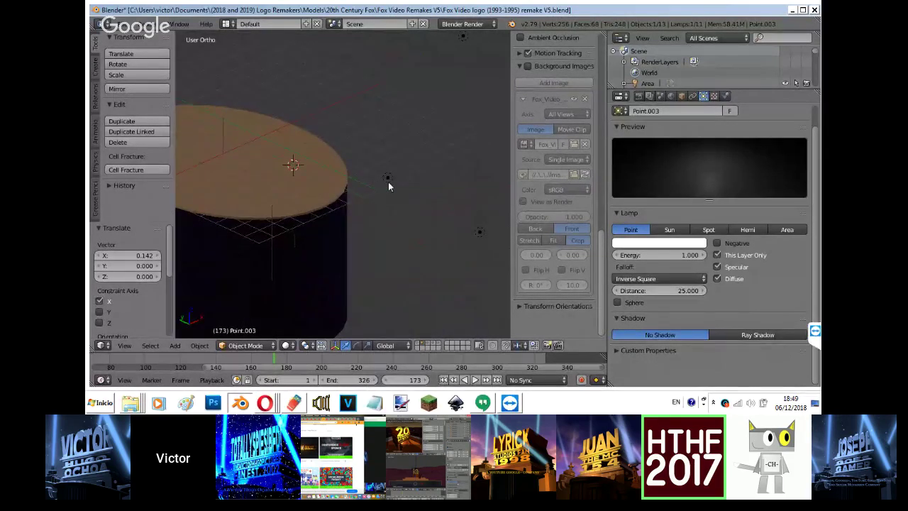
{"action": "middle_click_drag", "start_coordinate": [220, 160], "coordinate": [356, 145]}
{"action": "left_click_drag", "start_coordinate": [357, 145], "coordinate": [345, 200]}
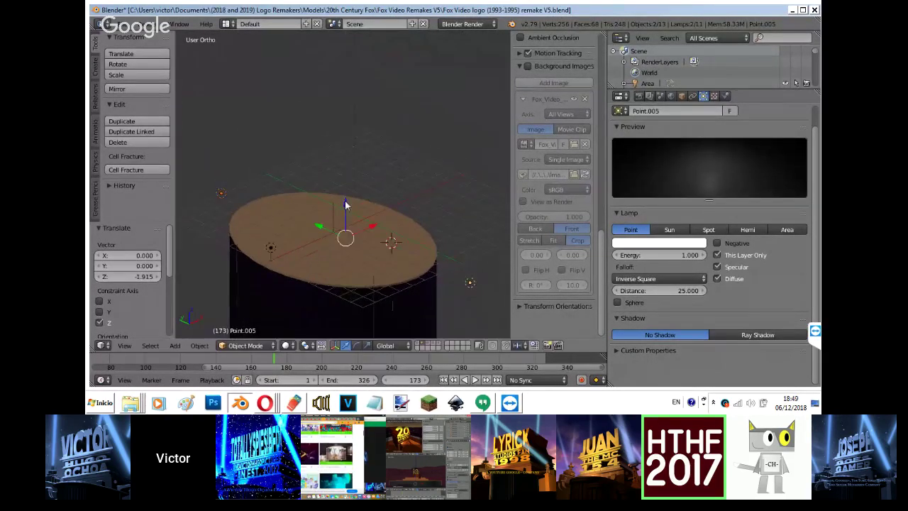
{"action": "key", "text": "shift+z"}
{"action": "key", "text": "KP_0"}
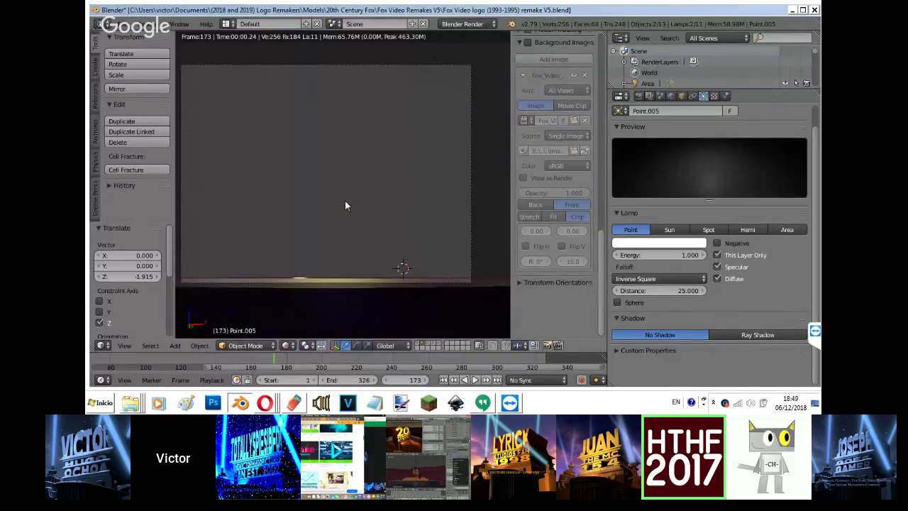
Move the two selected point lamps about 0.012 in X, 0.863 in Y and -1.637 in Z, and render the camera view.
{"action": "key", "text": "shift+z"}
{"action": "key", "text": "KP_7"}
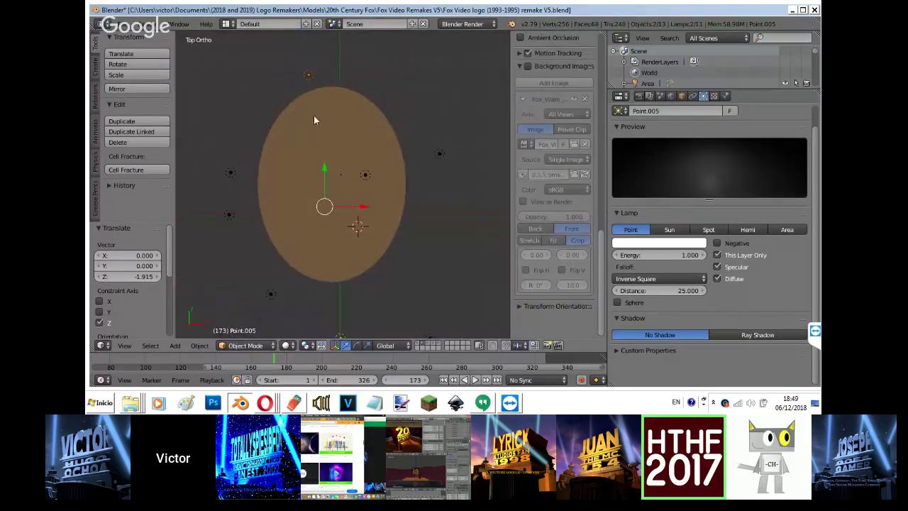
{"action": "middle_click_drag", "start_coordinate": [311, 145], "coordinate": [429, 89]}
{"action": "key", "text": "g"}
{"action": "left_click", "coordinate": [417, 110]}
{"action": "key", "text": "KP_0"}
{"action": "key", "text": "shift+z"}
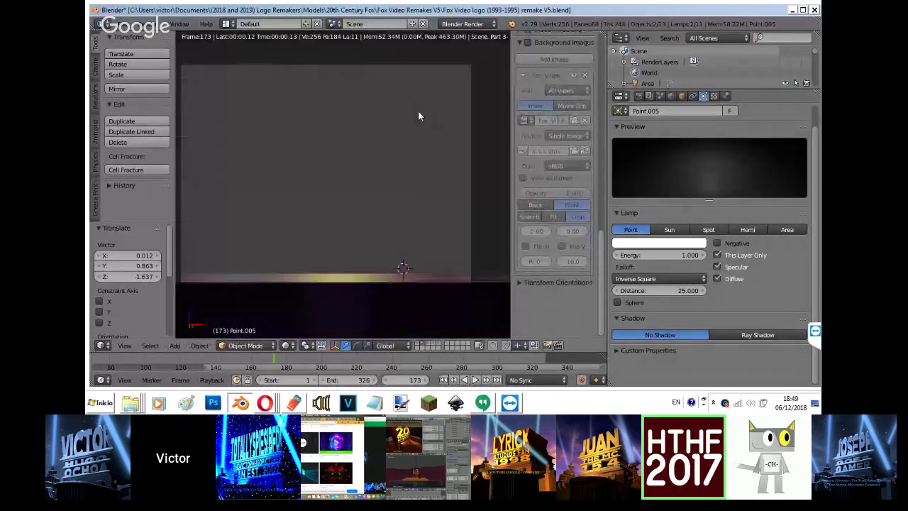
Play the animation to frame 168 and examine the round base's lighting in the rendered view.
{"action": "key", "text": "shift+z"}
{"action": "key", "text": "alt+shift+a"}
{"action": "key", "text": "alt+a"}
{"action": "key", "text": "shift+z"}
{"action": "key", "text": "shift+z"}
{"action": "key", "text": "alt+a"}
{"action": "key", "text": "alt+a"}
{"action": "key", "text": "shift+z"}
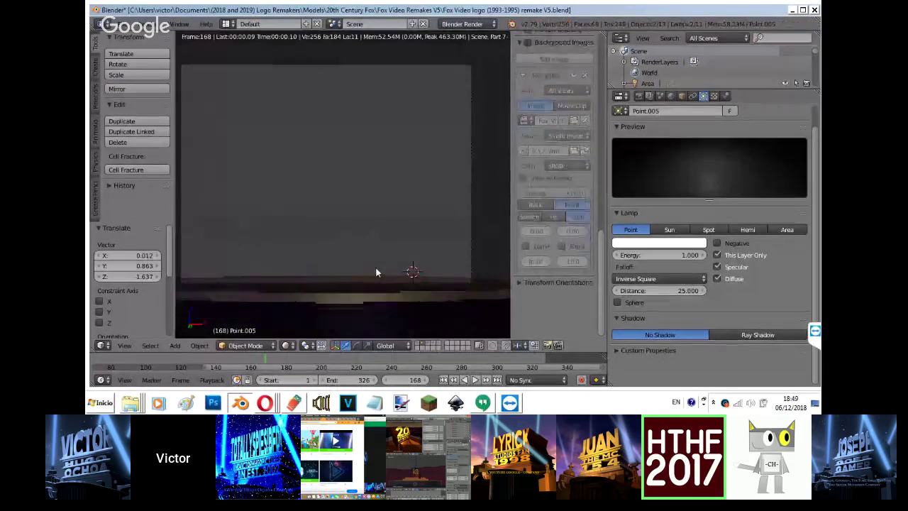
Play the animation in reverse to frame 128 and preview the scene with the logo layers shown in rendered view.
{"action": "scroll", "coordinate": [376, 268], "scroll_direction": "down", "scroll_amount": 1}
{"action": "key", "text": "shift+z"}
{"action": "key", "text": "alt+shift"}
{"action": "key", "text": "alt+shift"}
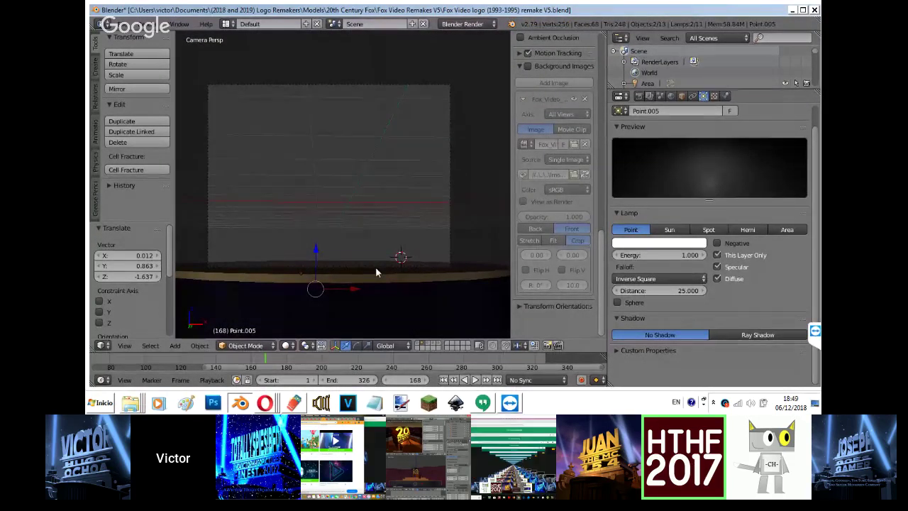
{"action": "key", "text": "shift+alt+a"}
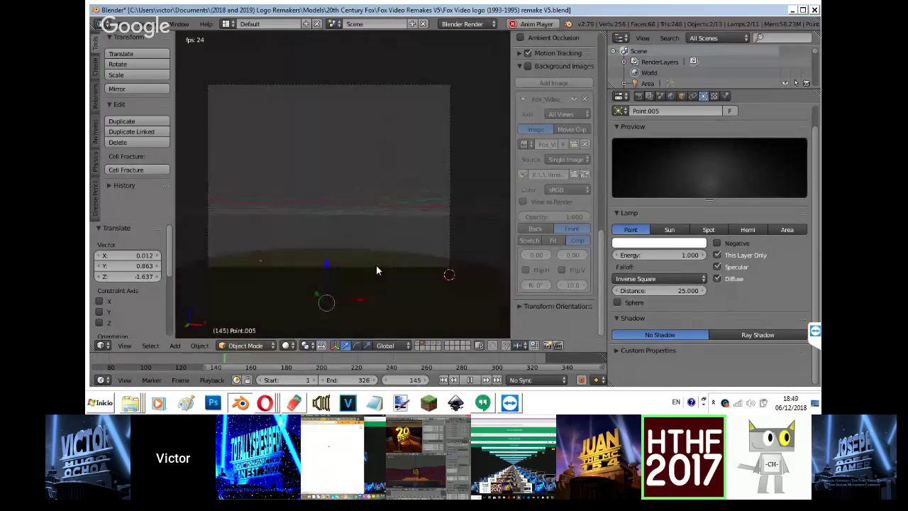
{"action": "key", "text": "alt+a"}
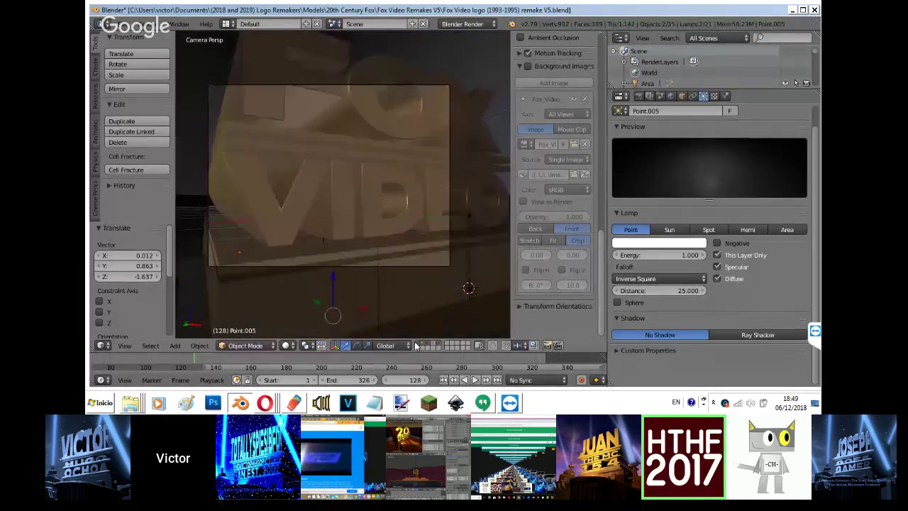
{"action": "key", "text": "shift+z"}
{"action": "key", "text": "alt+shift"}
Switch to the live stream page in Opera and read the recent chat messages.
{"action": "mouse_move", "coordinate": [265, 403]}
{"action": "left_click", "coordinate": [247, 366]}
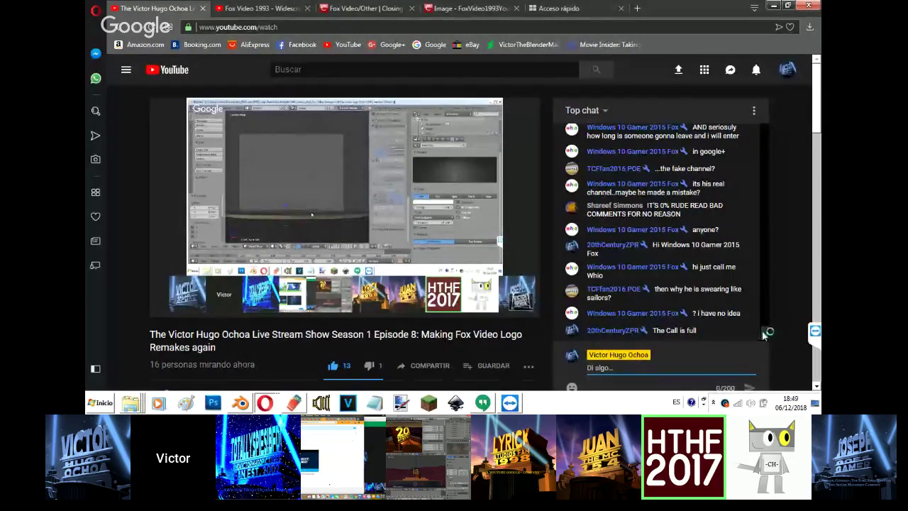
{"action": "scroll", "coordinate": [762, 333], "scroll_direction": "up", "scroll_amount": 2}
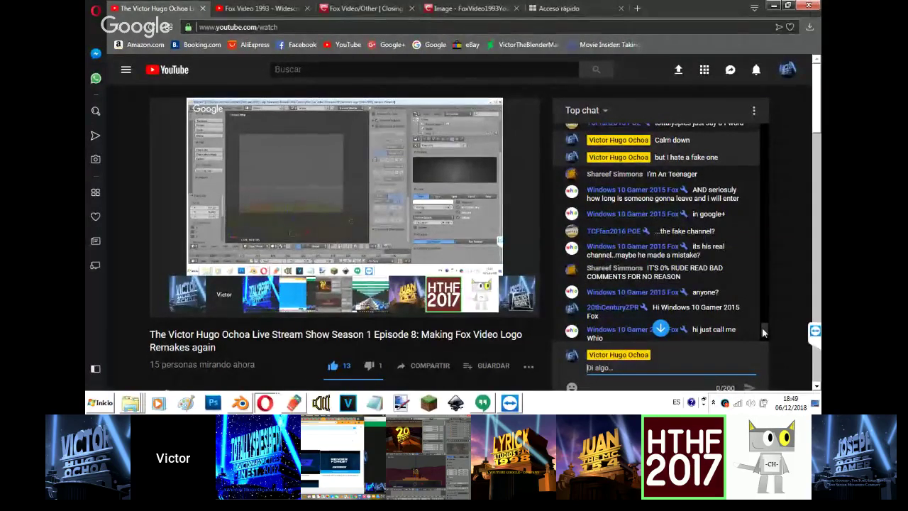
{"action": "scroll", "coordinate": [760, 328], "scroll_direction": "down", "scroll_amount": 2}
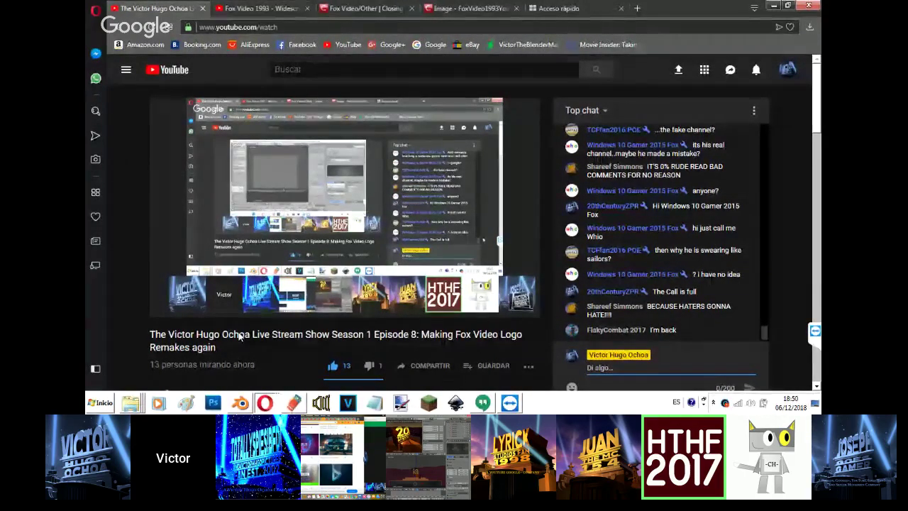
Check the Google Hangouts window and return to the logo scene in Blender.
{"action": "left_click", "coordinate": [264, 403]}
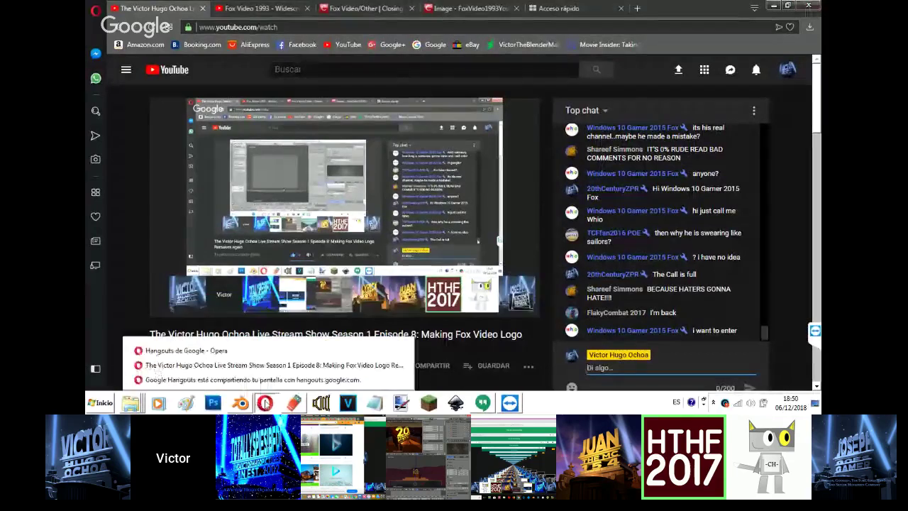
{"action": "left_click", "coordinate": [239, 347]}
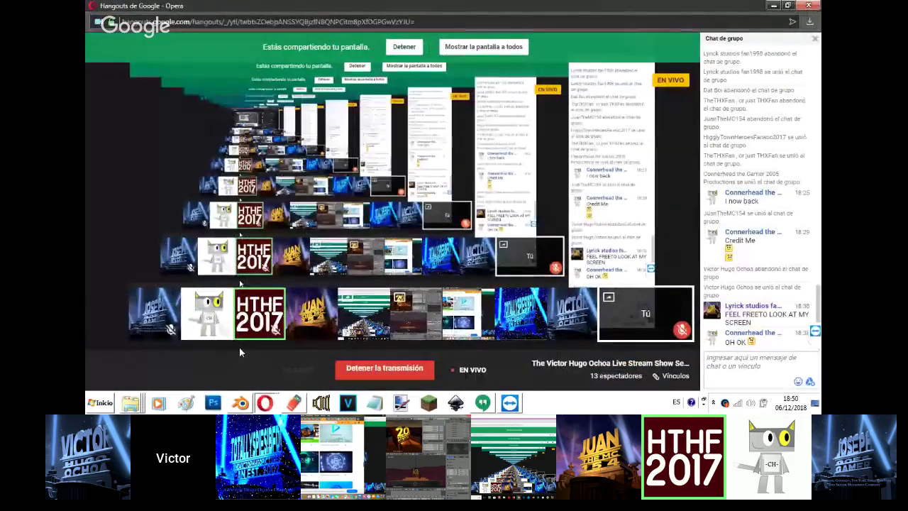
{"action": "left_click", "coordinate": [241, 402]}
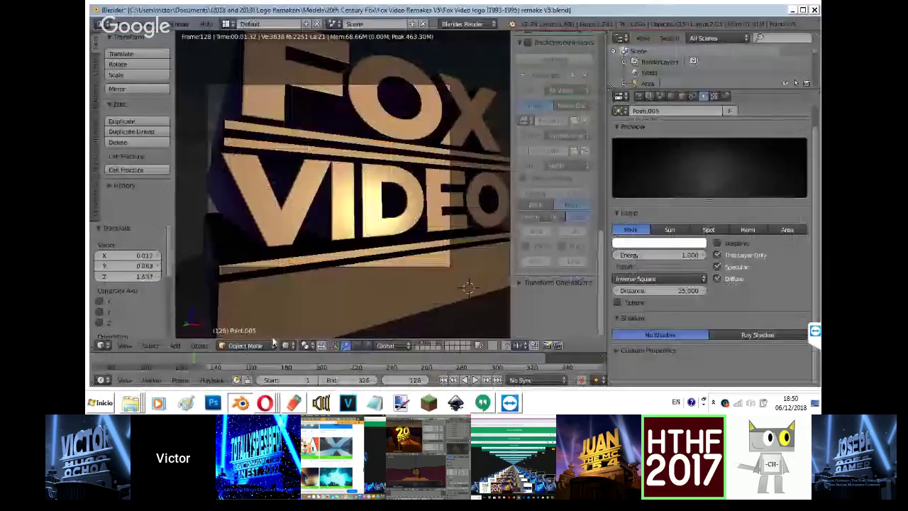
{"action": "key", "text": "Escape"}
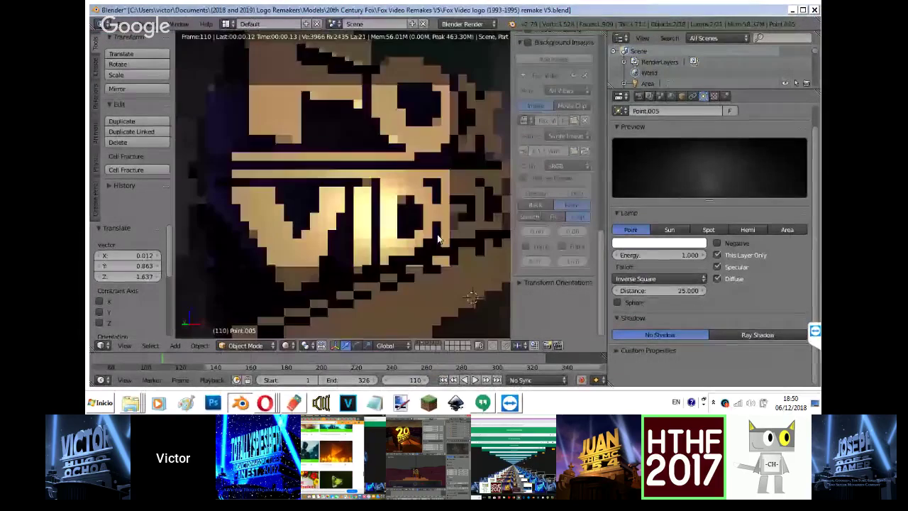
{"action": "key", "text": "shift+z"}
{"action": "right_click", "coordinate": [372, 134]}
{"action": "scroll", "coordinate": [372, 134], "scroll_direction": "up", "scroll_amount": 1}
{"action": "middle_click_drag", "start_coordinate": [372, 135], "coordinate": [437, 157]}
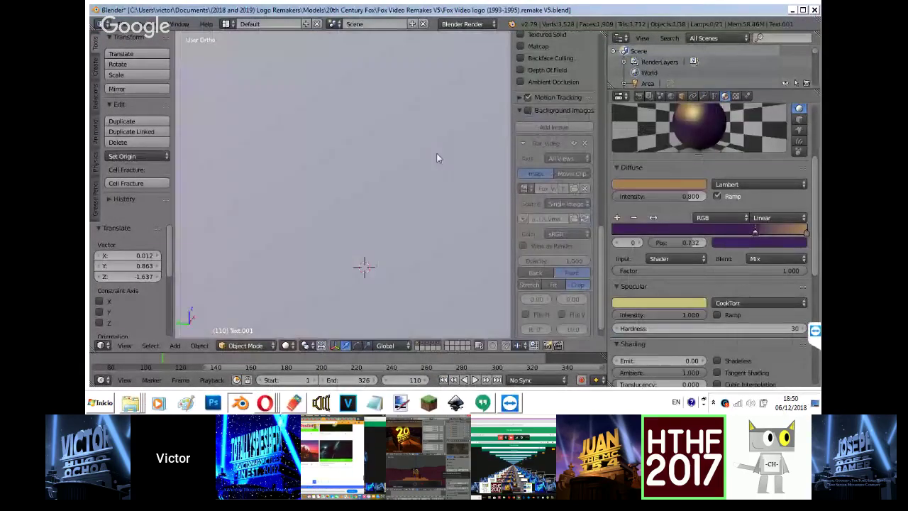
{"action": "key", "text": "z"}
{"action": "key", "text": "KP_0"}
{"action": "key", "text": "z"}
{"action": "key", "text": "shift+d"}
{"action": "right_click", "coordinate": [323, 152]}
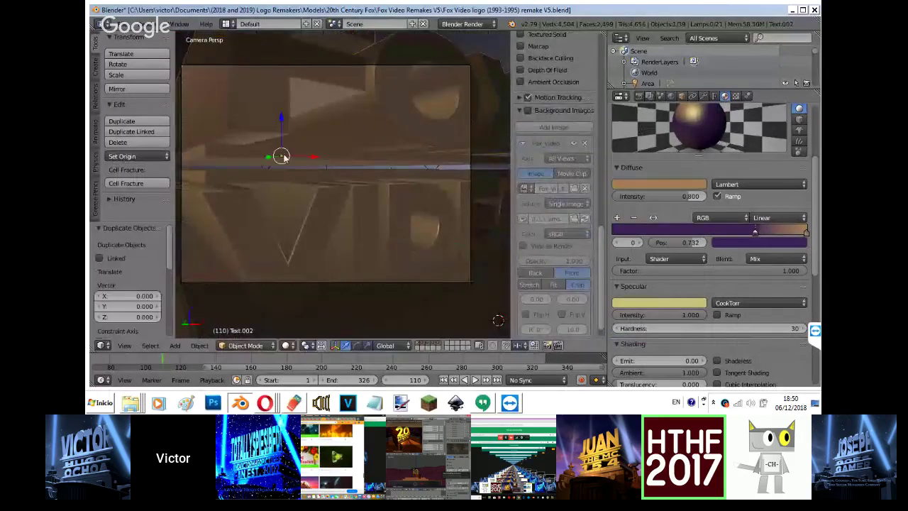
{"action": "left_click_drag", "start_coordinate": [264, 157], "coordinate": [400, 153]}
{"action": "key", "text": "y"}
{"action": "left_click", "coordinate": [374, 75]}
{"action": "key", "text": "Delete"}
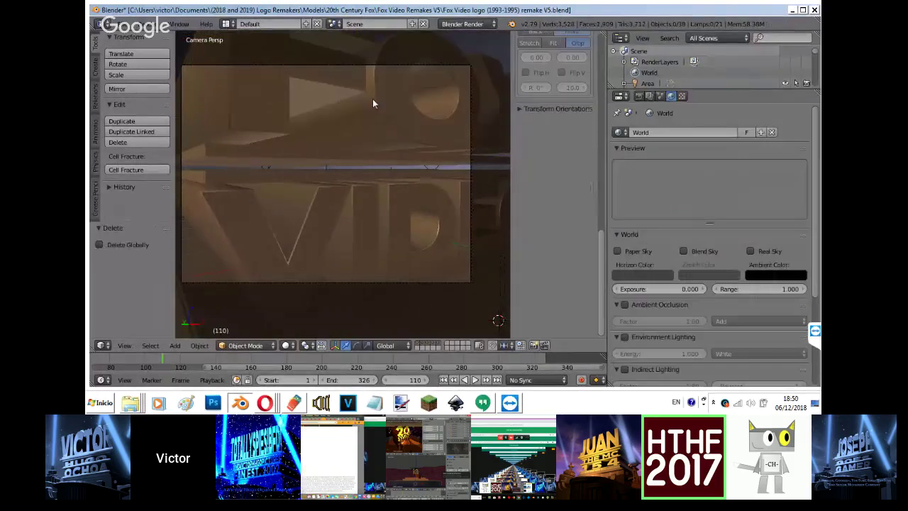
Isolate the logo layer, then duplicate the VIDEO and FOX texts and move the copies -12.495 along the Y axis.
{"action": "left_click", "coordinate": [416, 341]}
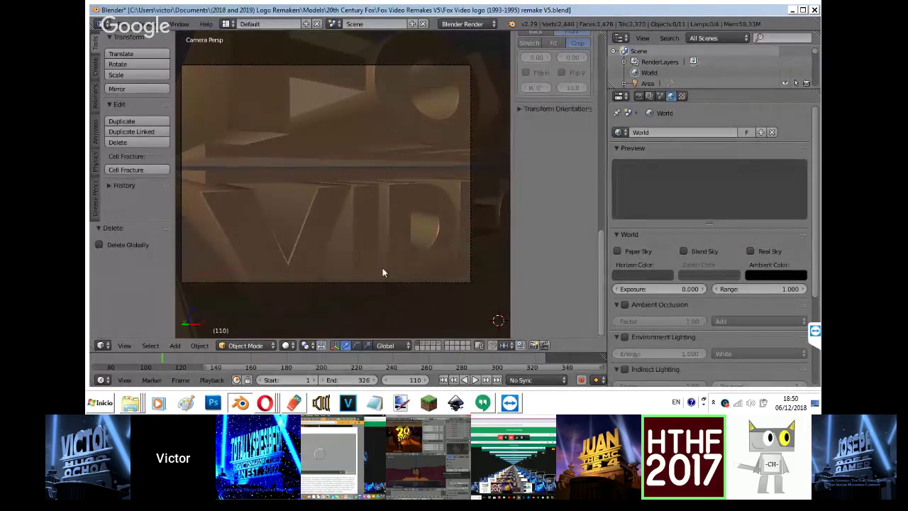
{"action": "right_click", "coordinate": [382, 267]}
{"action": "key", "text": "KP_3"}
{"action": "key", "text": "KP_5"}
{"action": "key", "text": "KP_5"}
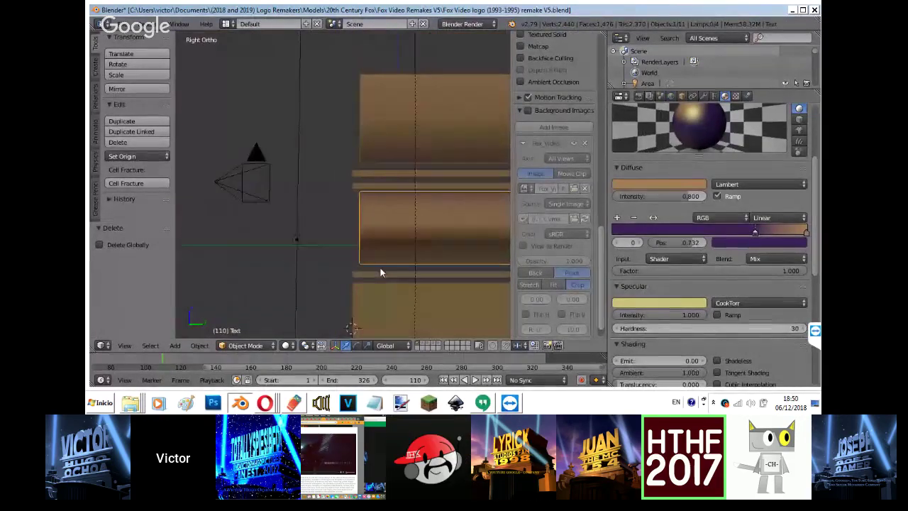
{"action": "scroll", "coordinate": [380, 267], "scroll_direction": "down", "scroll_amount": 2}
{"action": "scroll", "coordinate": [380, 267], "scroll_direction": "up", "scroll_amount": 2}
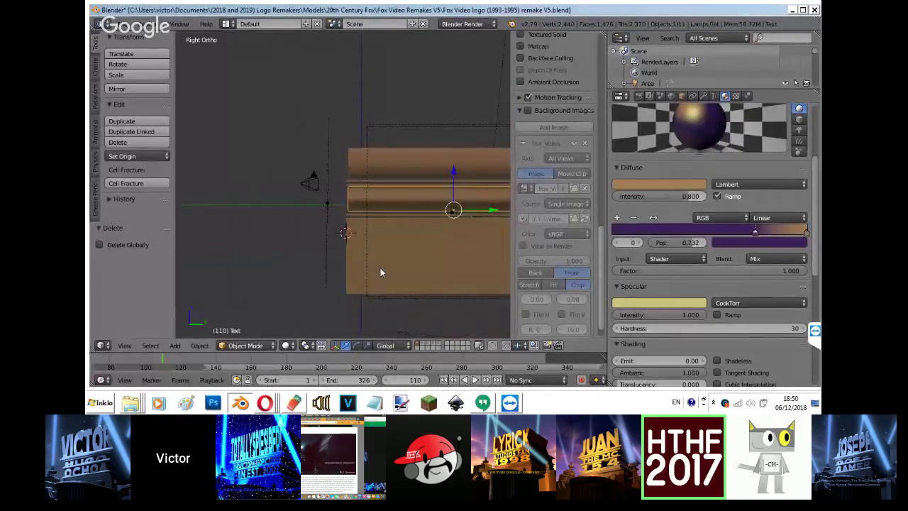
{"action": "right_click", "coordinate": [349, 149], "text": "shift"}
{"action": "key", "text": "shift+d"}
{"action": "key", "text": "y"}
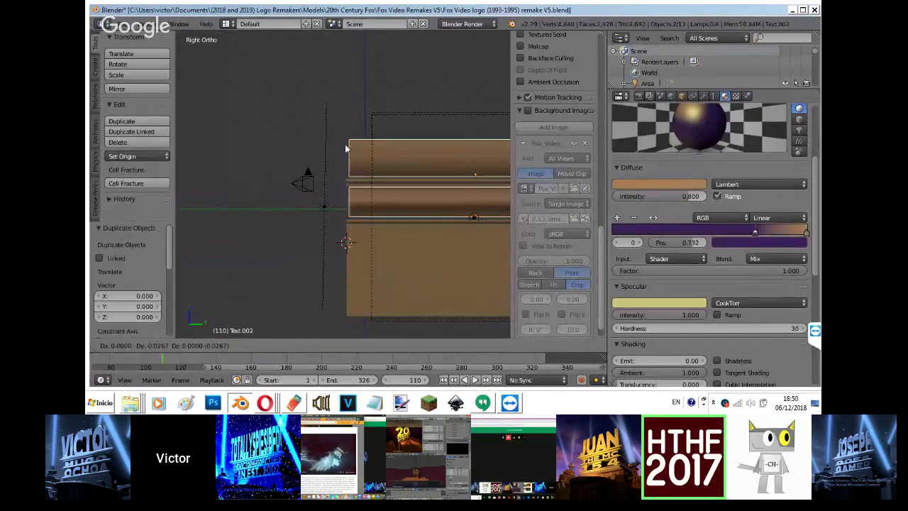
{"action": "left_click", "coordinate": [429, 138]}
Replace the VIDEO copy's material with a new white shadeless material.
{"action": "middle_click_drag", "start_coordinate": [429, 138], "coordinate": [339, 214]}
{"action": "right_click", "coordinate": [339, 212]}
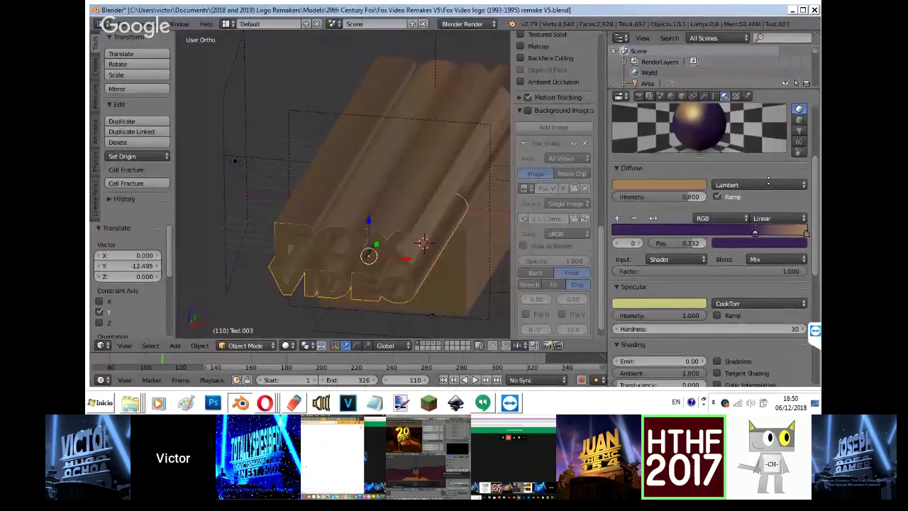
{"action": "scroll", "coordinate": [719, 111], "scroll_direction": "up", "scroll_amount": 4}
{"action": "left_click", "coordinate": [801, 143]}
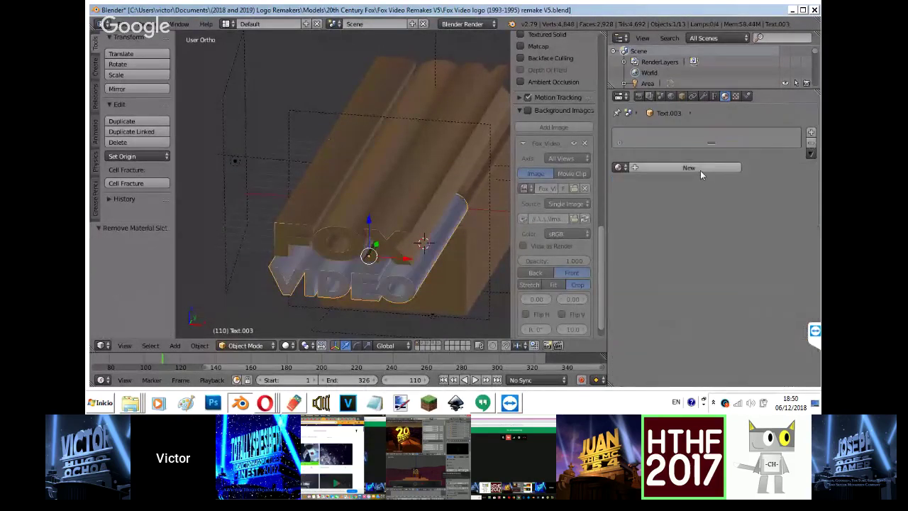
{"action": "left_click", "coordinate": [700, 170]}
{"action": "scroll", "coordinate": [704, 120], "scroll_direction": "down", "scroll_amount": 5}
{"action": "scroll", "coordinate": [728, 283], "scroll_direction": "up", "scroll_amount": 3}
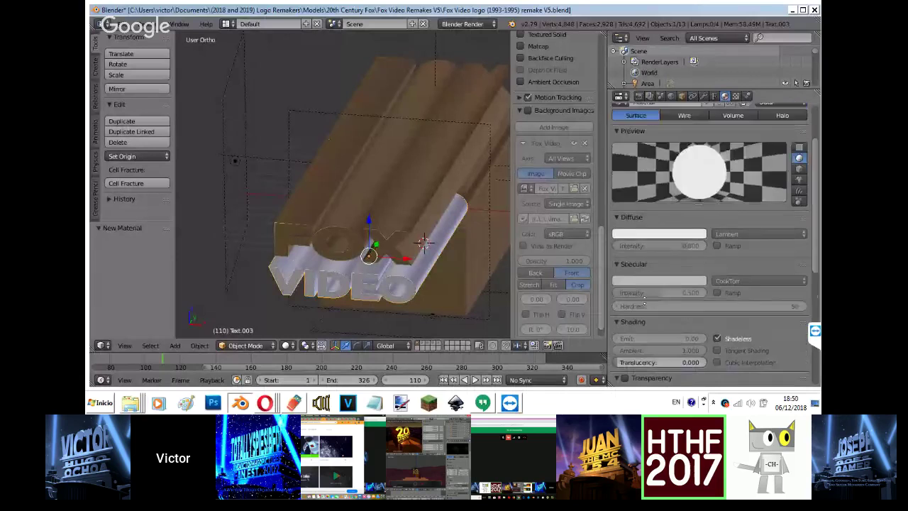
{"action": "left_click", "coordinate": [667, 269]}
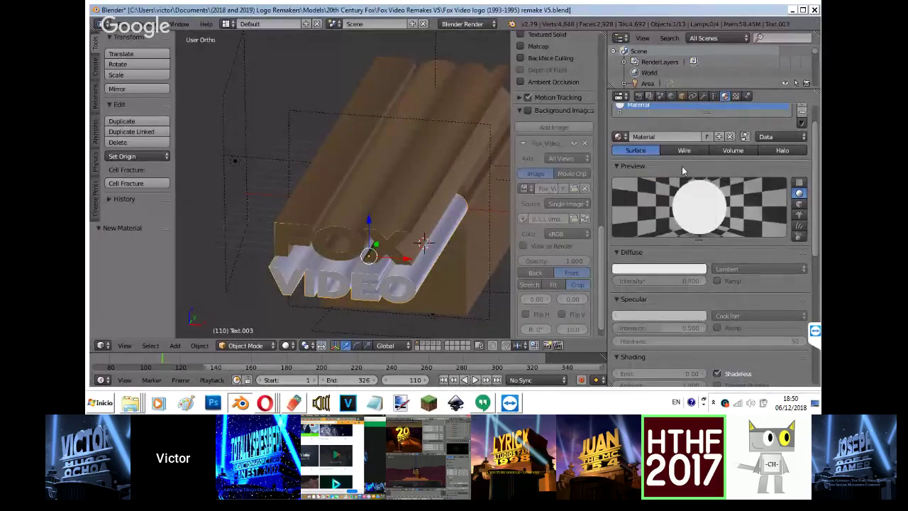
Set the bevel depth of both the VIDEO and FOX text copies to 0.
{"action": "left_click", "coordinate": [714, 96]}
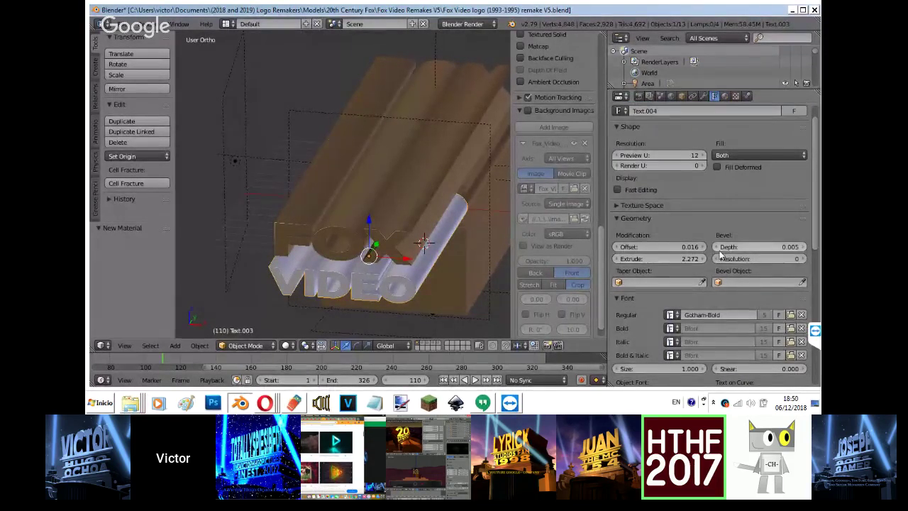
{"action": "right_click", "coordinate": [383, 241]}
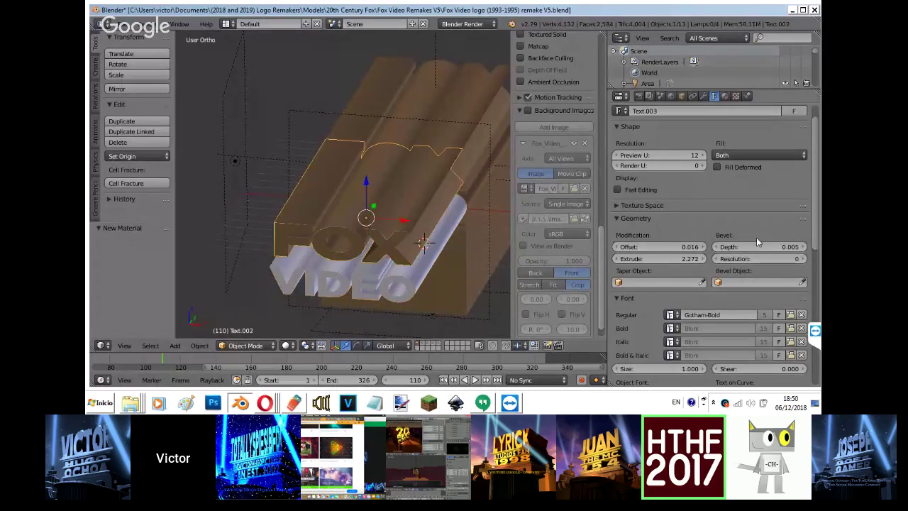
{"action": "right_click", "coordinate": [416, 265]}
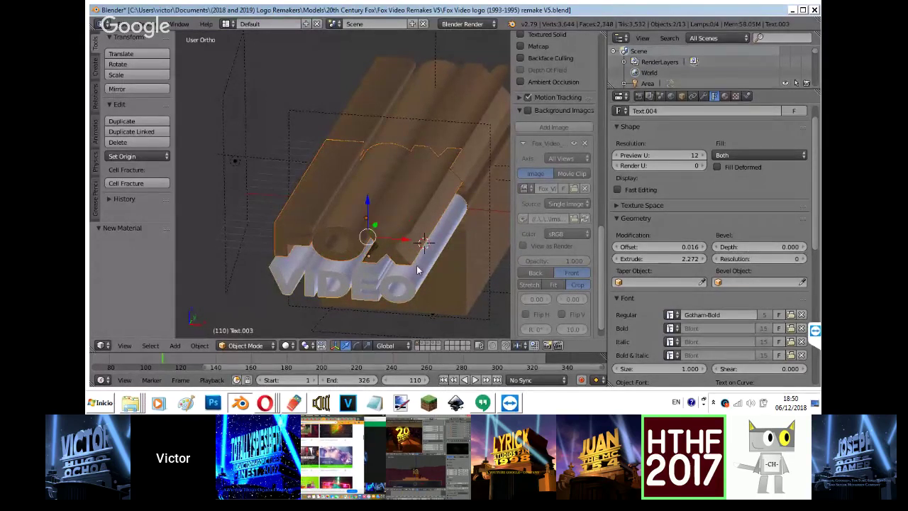
Scale both text copies by 1.248 along Y and move them -1.548 along Y to meet the original letter fronts.
{"action": "key", "text": "KP_3"}
{"action": "key", "text": "s"}
{"action": "key", "text": "y"}
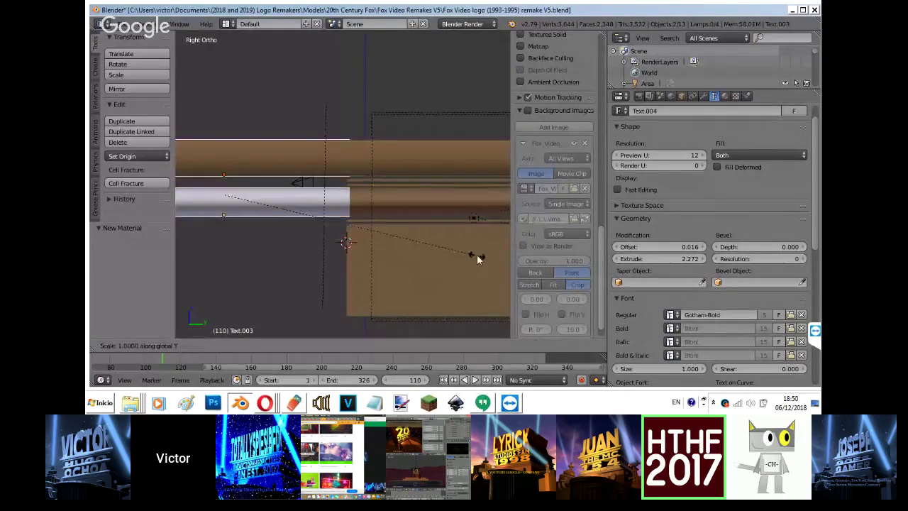
{"action": "left_click", "coordinate": [225, 259]}
{"action": "key", "text": "g"}
{"action": "key", "text": "y"}
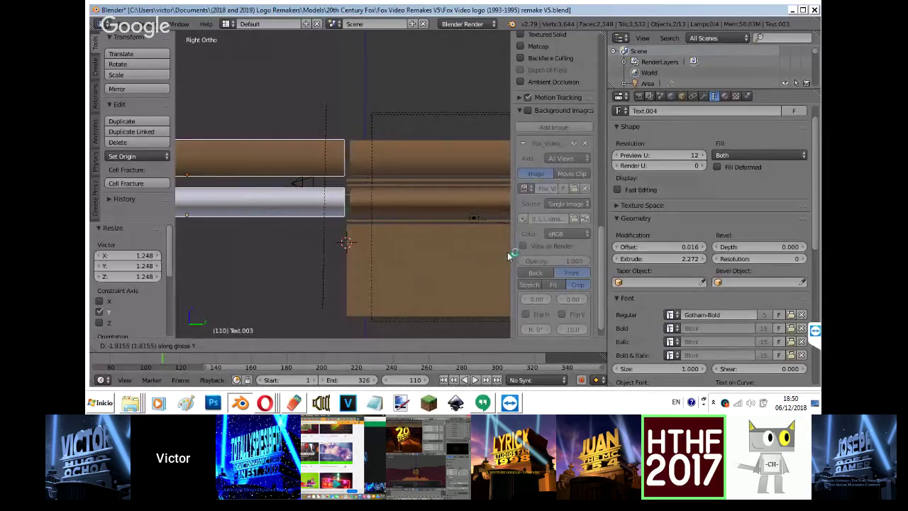
{"action": "left_click", "coordinate": [180, 251]}
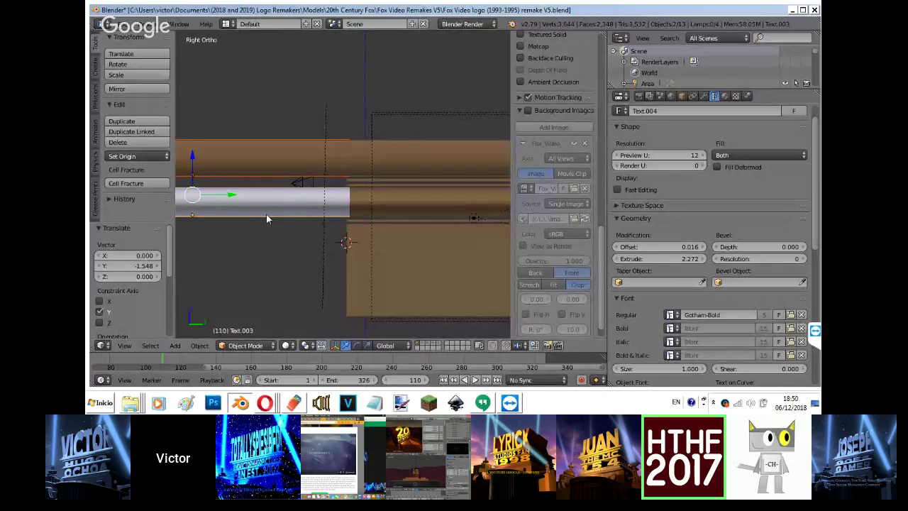
Link the VIDEO copy's material to the FOX copy and play the animation in reverse to frame 86 in camera view.
{"action": "key", "text": "ctrl+l"}
{"action": "left_click", "coordinate": [266, 214]}
{"action": "key", "text": "KP_0"}
{"action": "key", "text": "alt+shift+a"}
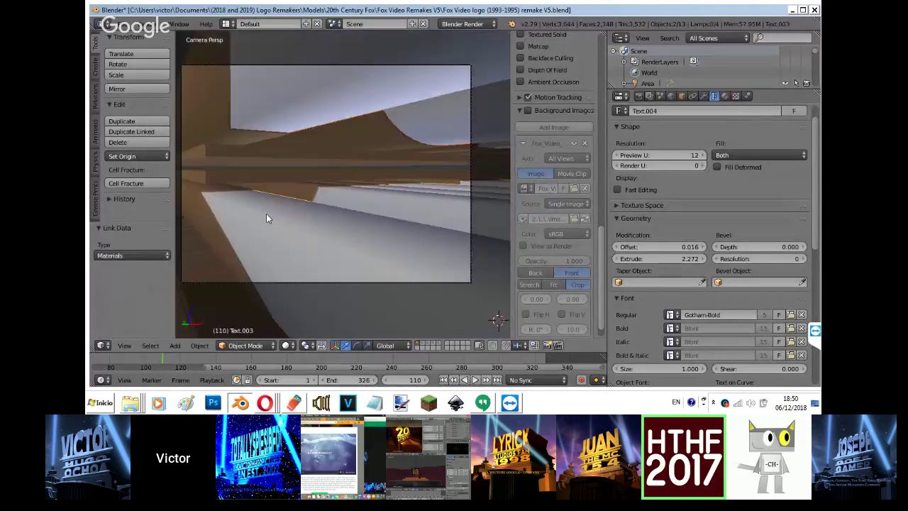
{"action": "key", "text": "alt+a"}
Adjust the VIDEO copy's geometry offset and set the FOX copy's offset to 0.020.
{"action": "key", "text": "KP_1"}
{"action": "scroll", "coordinate": [266, 214], "scroll_direction": "up", "scroll_amount": 6}
{"action": "right_click", "coordinate": [385, 227]}
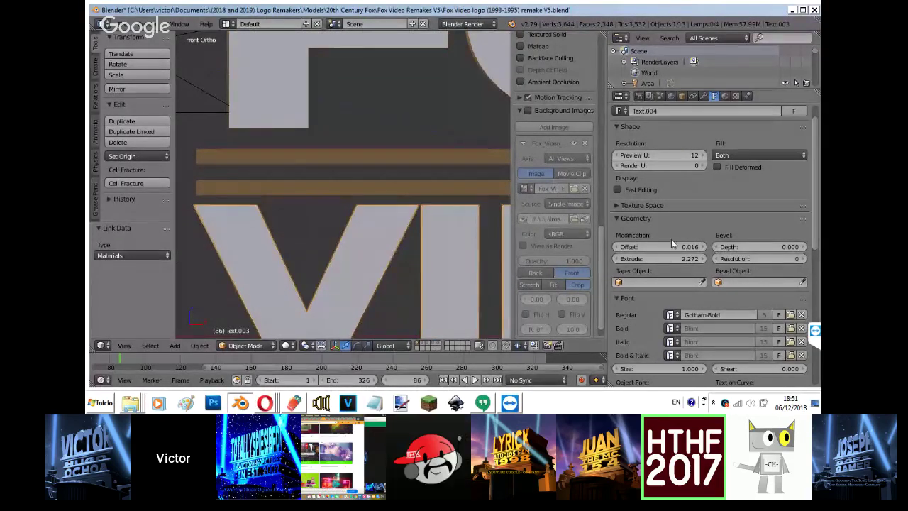
{"action": "left_click", "coordinate": [704, 246]}
{"action": "left_click", "coordinate": [704, 247]}
{"action": "left_click", "coordinate": [704, 247]}
{"action": "left_click", "coordinate": [700, 247]}
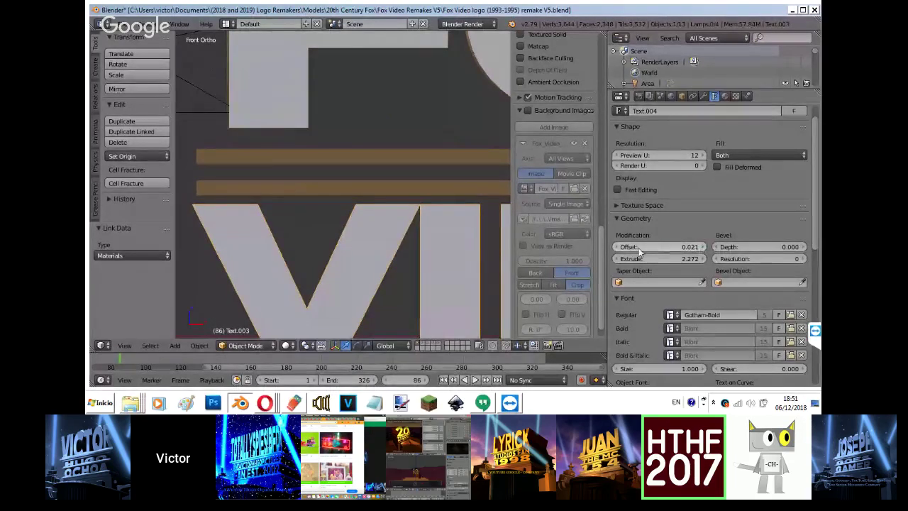
{"action": "left_click", "coordinate": [616, 246]}
{"action": "right_click", "coordinate": [290, 107]}
{"action": "right_click", "coordinate": [290, 107]}
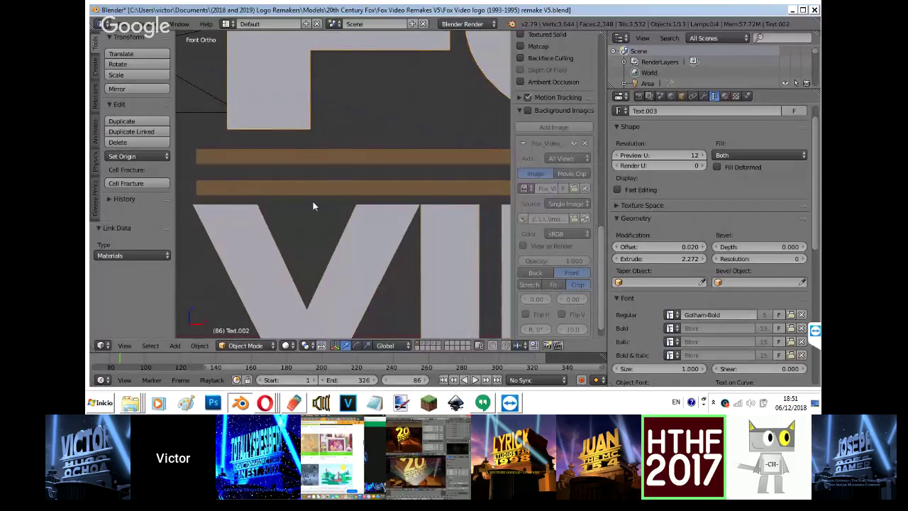
Play the animation to frame 137 in camera view and preview the extruded text copies in rendered view.
{"action": "key", "text": "KP_0"}
{"action": "key", "text": "alt+a"}
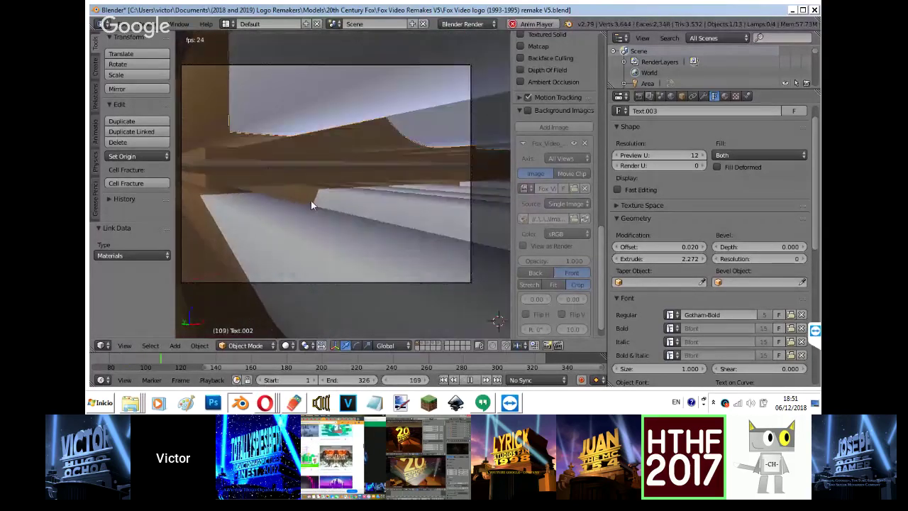
{"action": "key", "text": "alt+a"}
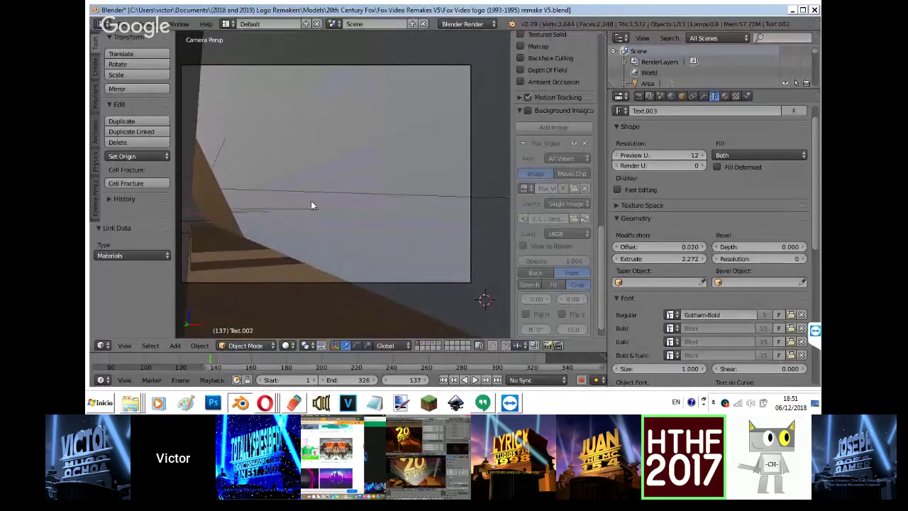
{"action": "key", "text": "shift+z"}
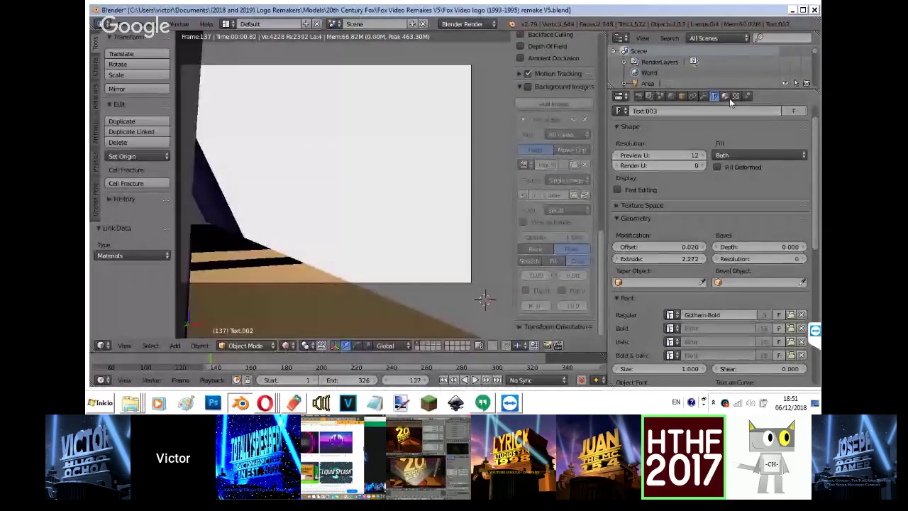
Enable Z Transparency on the text copies' shared material with an alpha of 0.084.
{"action": "left_click", "coordinate": [724, 97]}
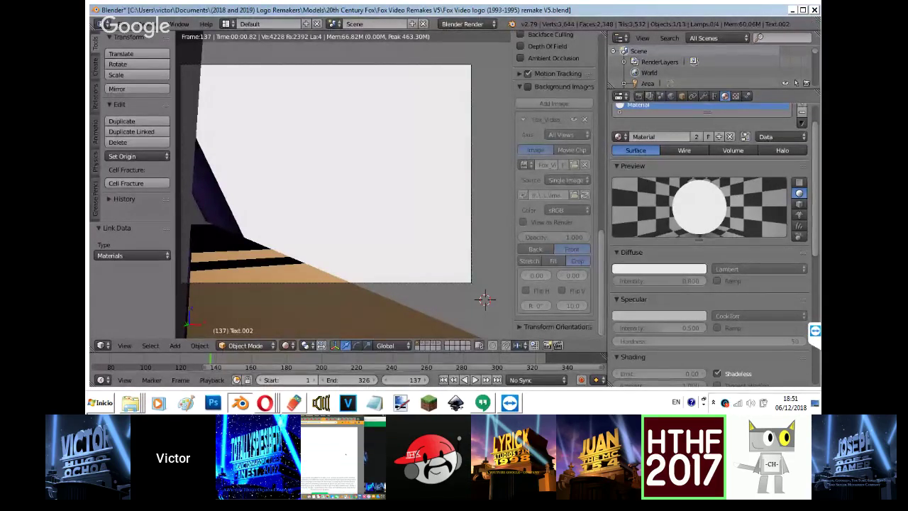
{"action": "scroll", "coordinate": [615, 313], "scroll_direction": "down", "scroll_amount": 7}
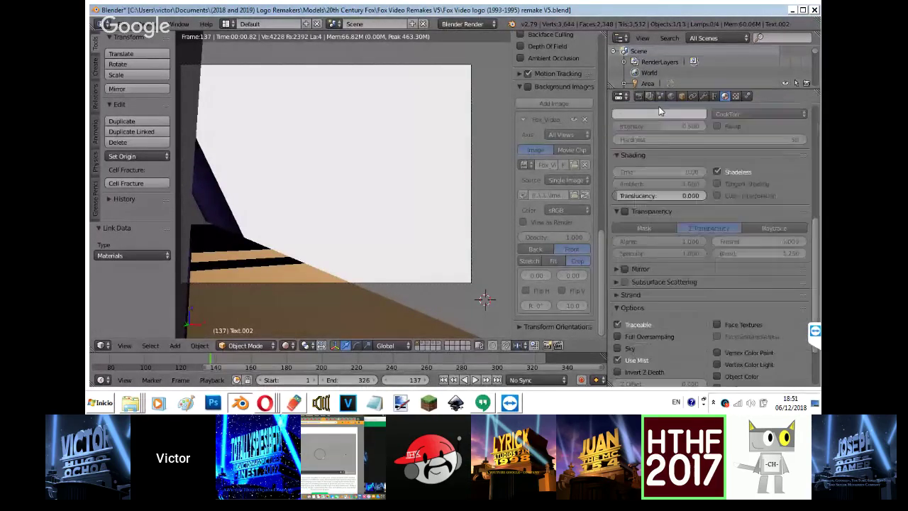
{"action": "left_click", "coordinate": [633, 210]}
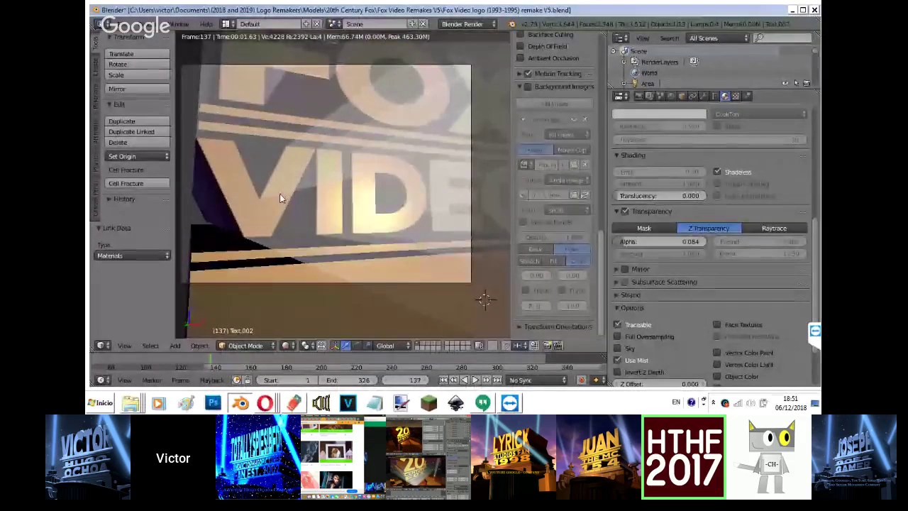
Play the animation to frame 153, check the transparent light rays in rendered view, and continue playback.
{"action": "key", "text": "shift+z"}
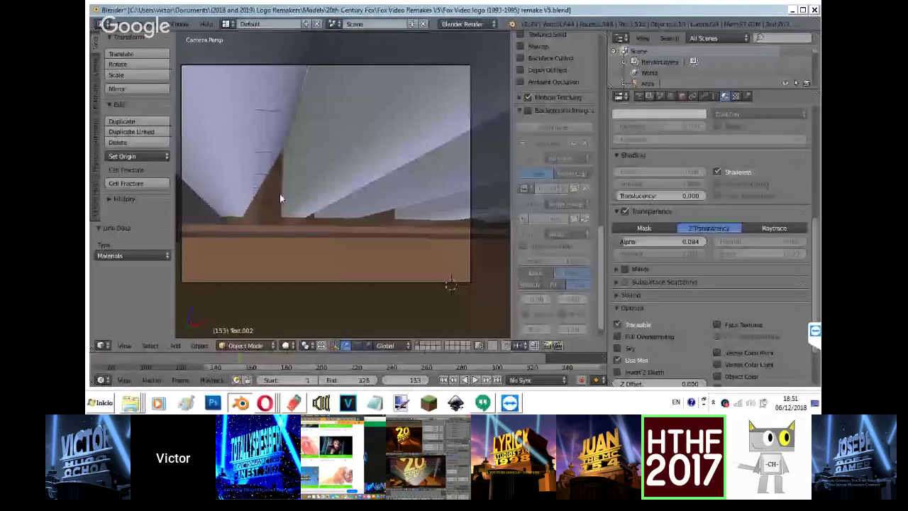
{"action": "key", "text": "shift+z"}
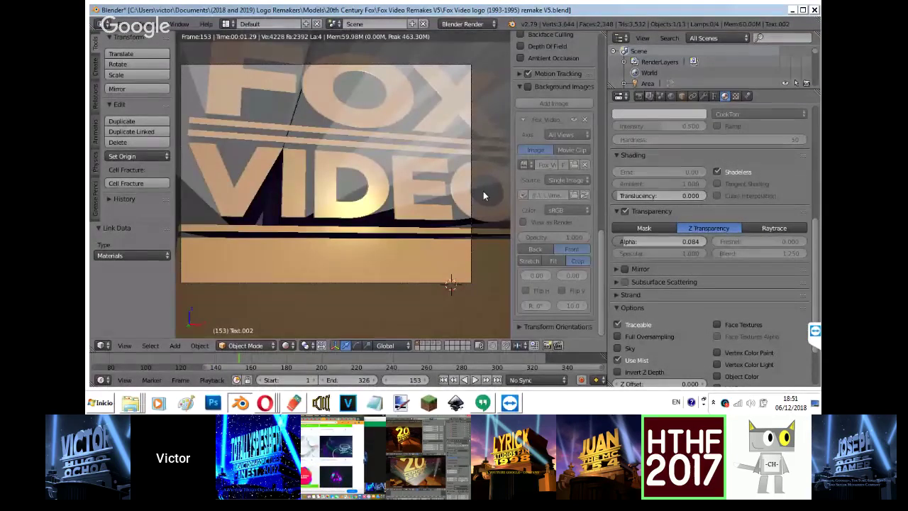
{"action": "key", "text": "alt+a"}
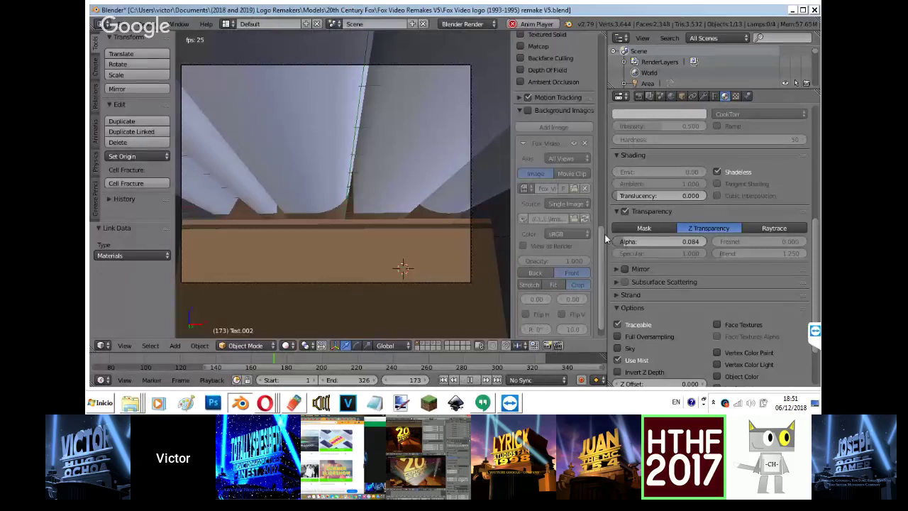
Switch to the YouTube live stream page in Opera, read the chat messages, and return to Blender.
{"action": "key", "text": "alt+Tab"}
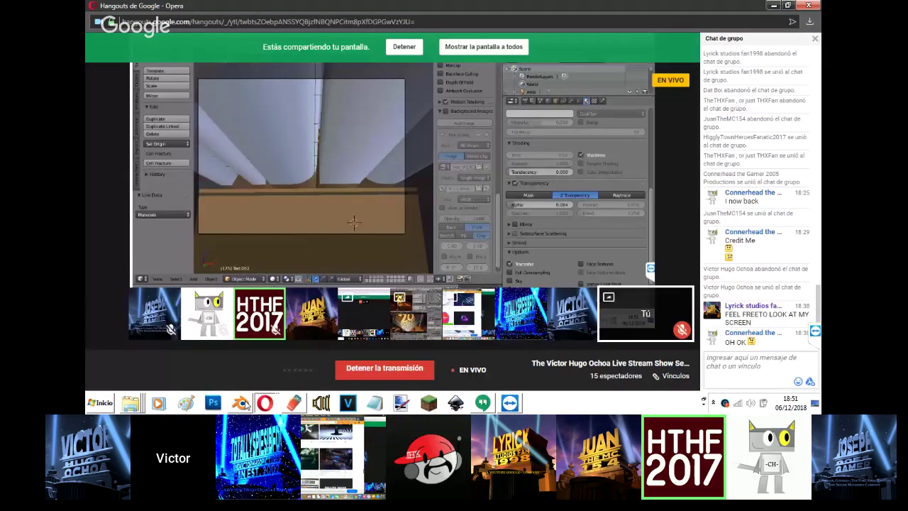
{"action": "left_click", "coordinate": [265, 402]}
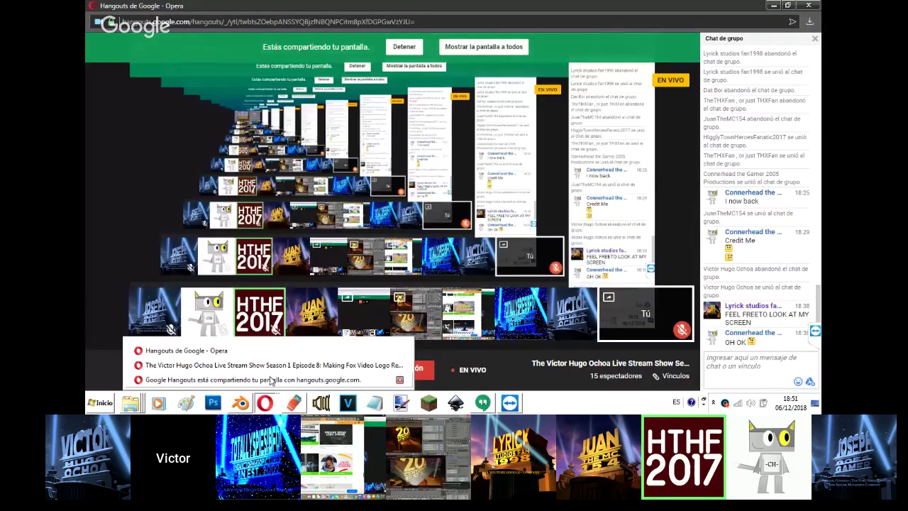
{"action": "left_click", "coordinate": [269, 368]}
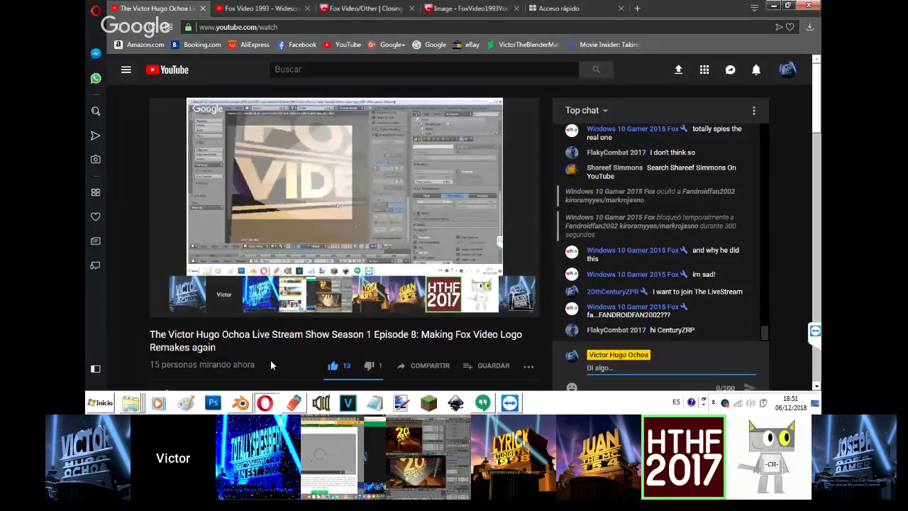
{"action": "left_click", "coordinate": [240, 402]}
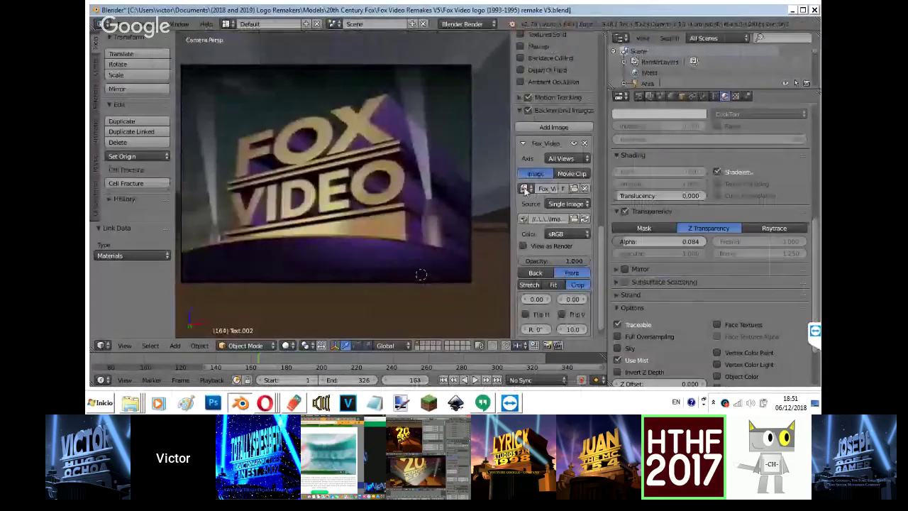
Set the camera's background reference to the Fox Video movie clip and play the animation backward and forward around frame 118.
{"action": "left_click", "coordinate": [524, 188]}
{"action": "left_click", "coordinate": [536, 215]}
{"action": "key", "text": "alt+shift+a"}
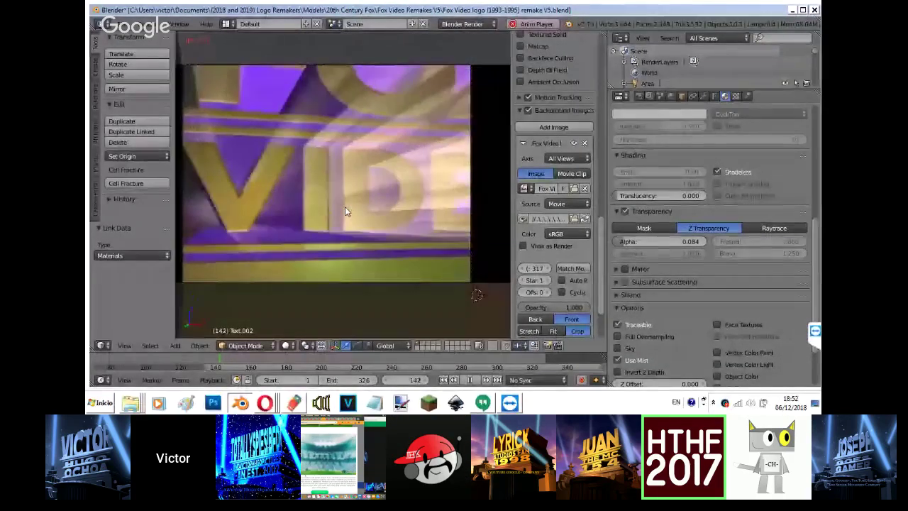
{"action": "key", "text": "alt+a"}
{"action": "key", "text": "alt+a"}
{"action": "key", "text": "alt+a"}
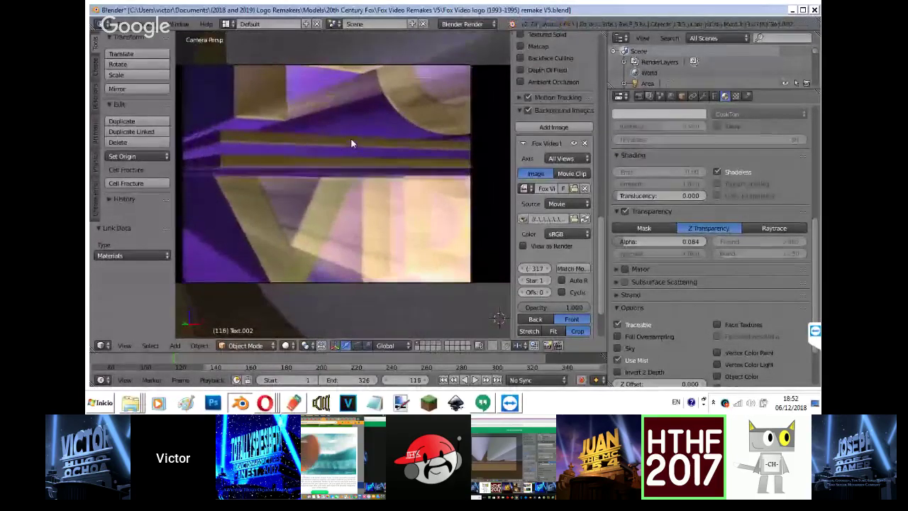
Select the camera, set the reference opacity to 0.397, and move the camera at frame 138 in wireframe to match the reference.
{"action": "left_click", "coordinate": [527, 110]}
{"action": "scroll", "coordinate": [553, 127], "scroll_direction": "down", "scroll_amount": 1}
{"action": "right_click", "coordinate": [320, 283]}
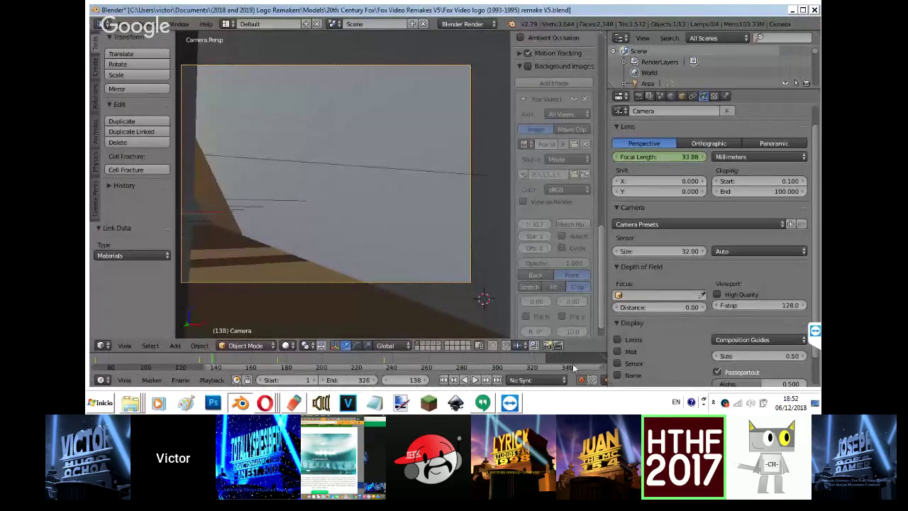
{"action": "left_click", "coordinate": [527, 66]}
{"action": "left_click_drag", "start_coordinate": [552, 266], "coordinate": [508, 276]}
{"action": "key", "text": "z"}
{"action": "key", "text": "g"}
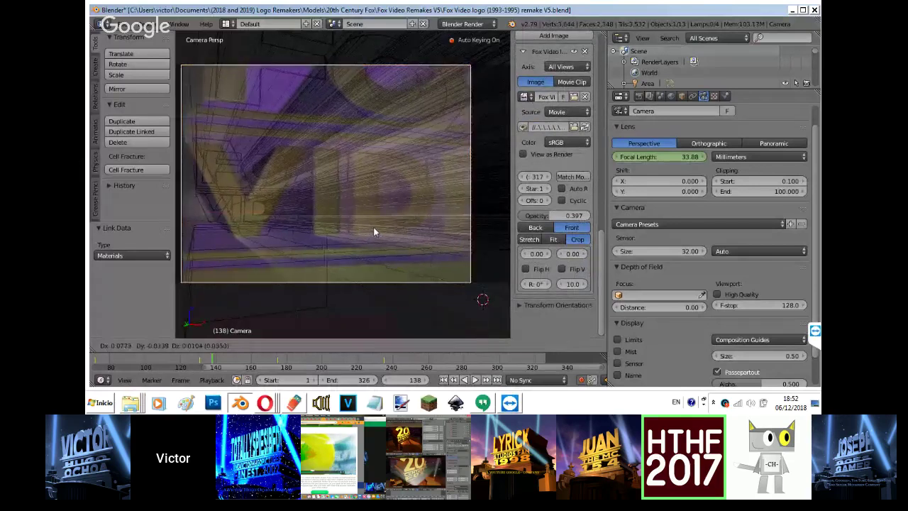
{"action": "left_click", "coordinate": [387, 230]}
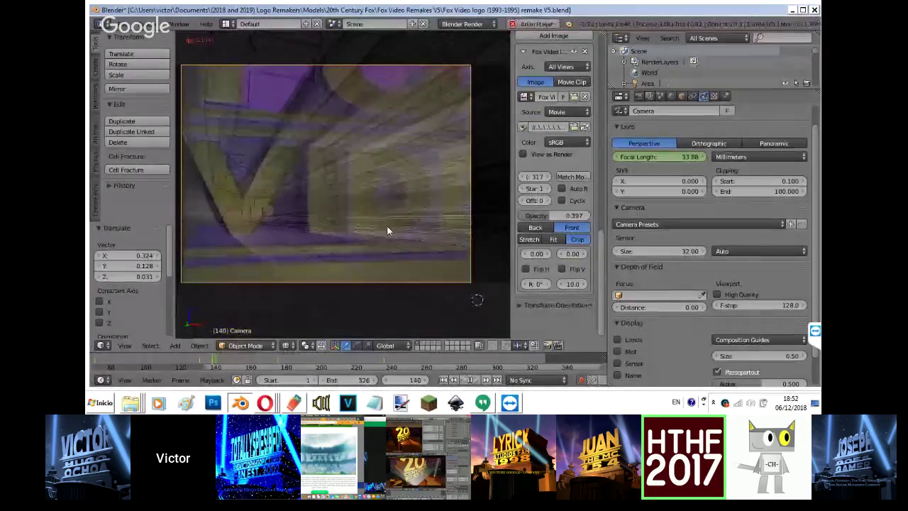
Play through the adjusted camera move and check frames 142 and 149 in rendered view with the background reference hidden.
{"action": "key", "text": "shift+alt+a"}
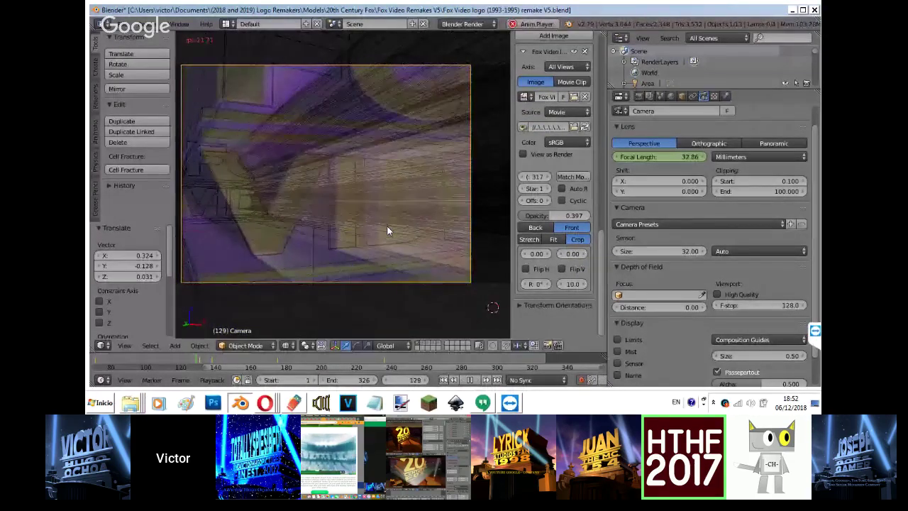
{"action": "key", "text": "Escape"}
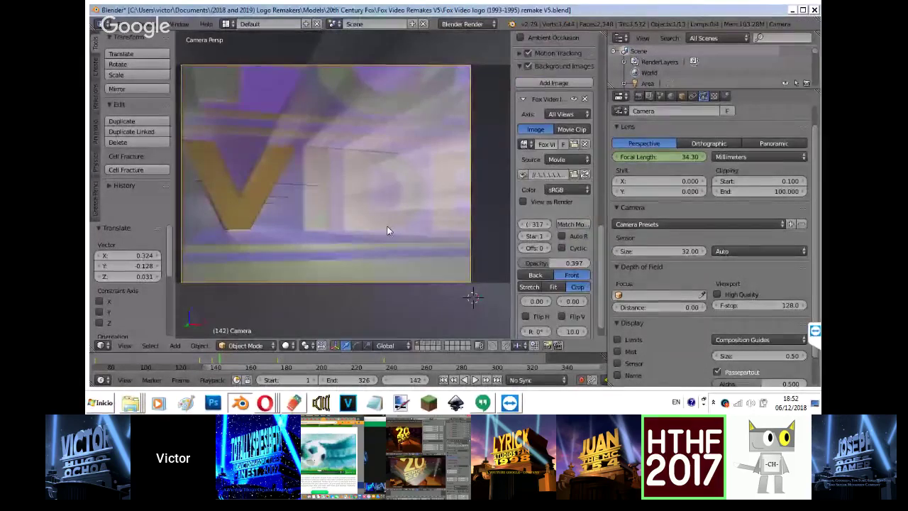
{"action": "key", "text": "shift+z"}
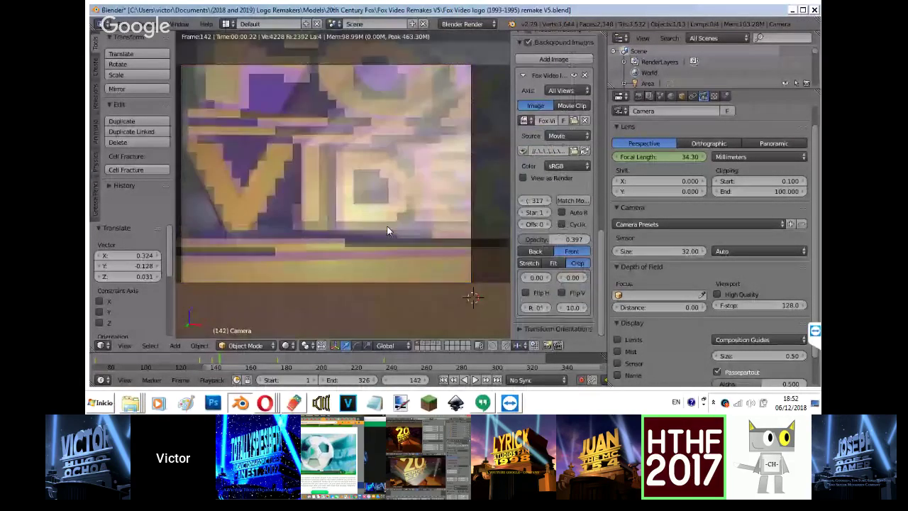
{"action": "left_click", "coordinate": [527, 42]}
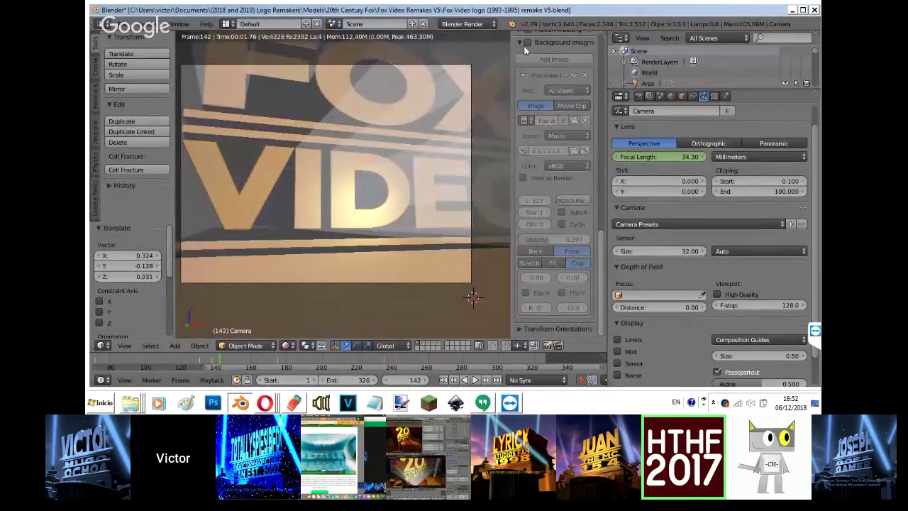
{"action": "key", "text": "alt+a"}
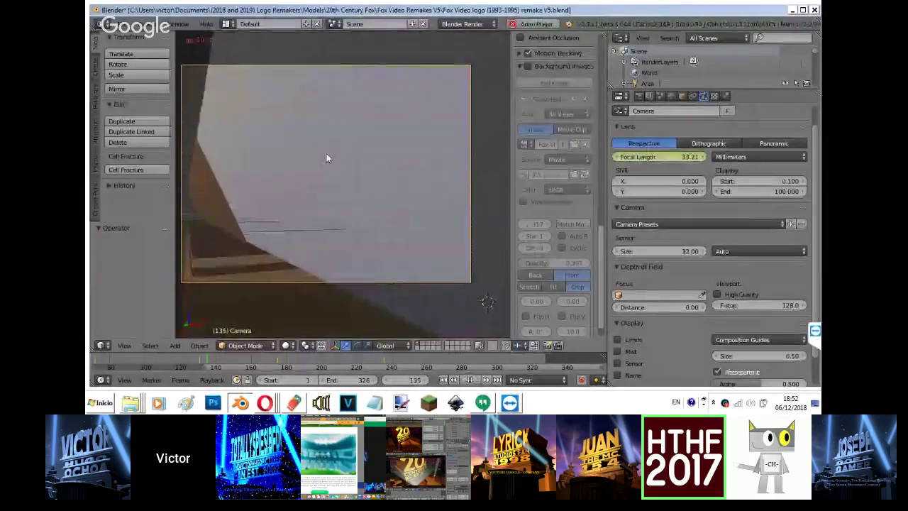
{"action": "key", "text": "alt+a"}
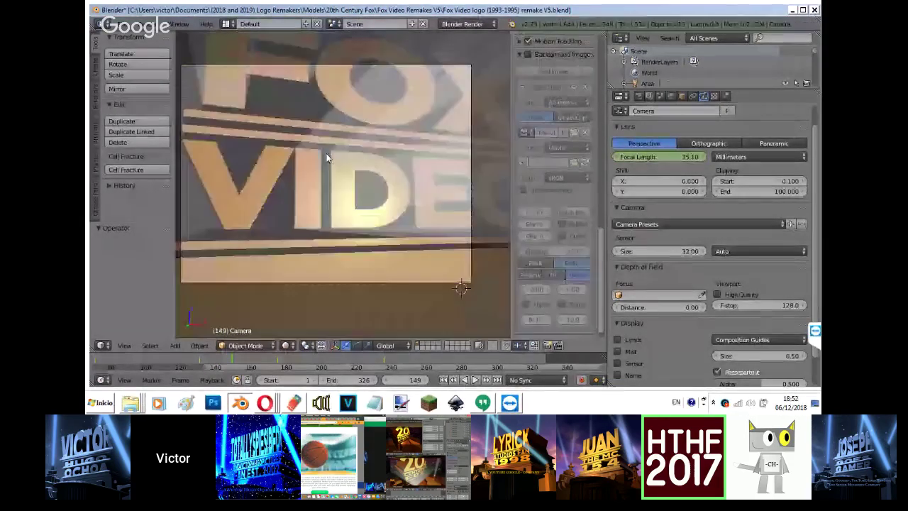
{"action": "key", "text": "z"}
{"action": "key", "text": "z"}
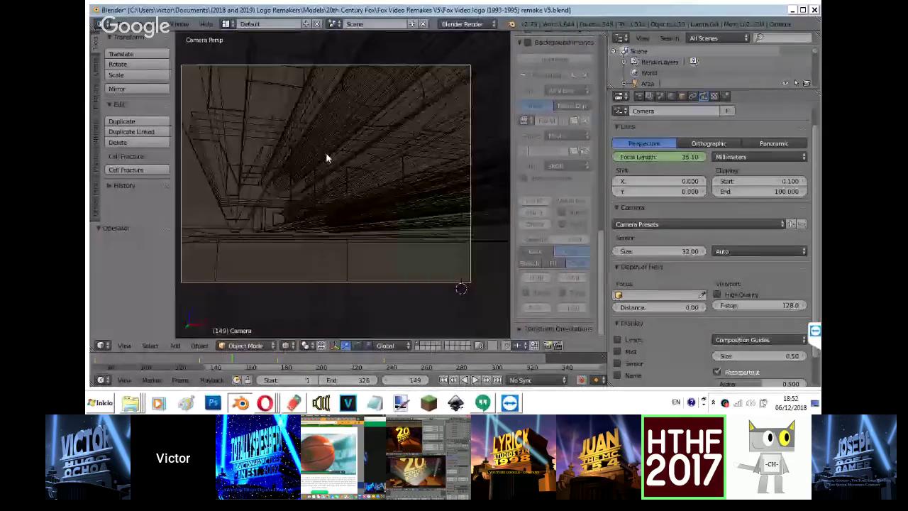
Show the background reference again and play the animation up to frame 165 to compare the camera movement.
{"action": "left_click", "coordinate": [527, 66]}
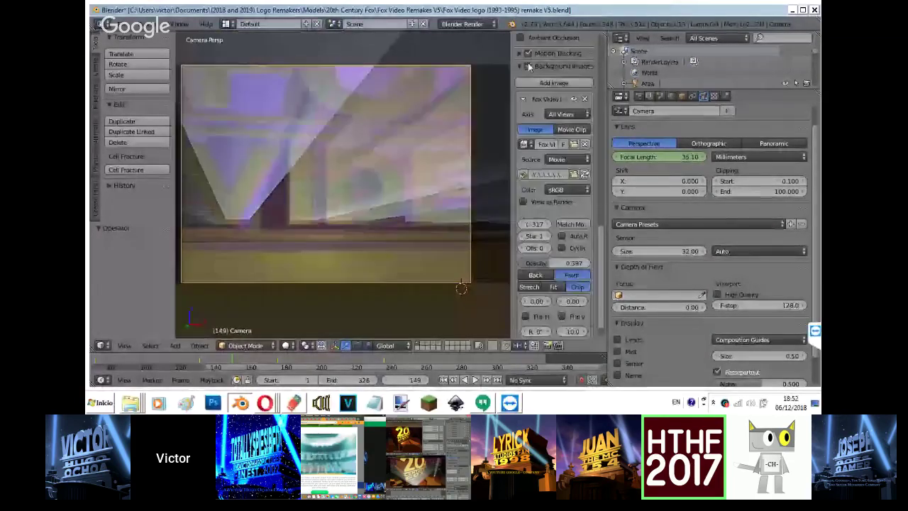
{"action": "key", "text": "Down"}
{"action": "key", "text": "alt+a"}
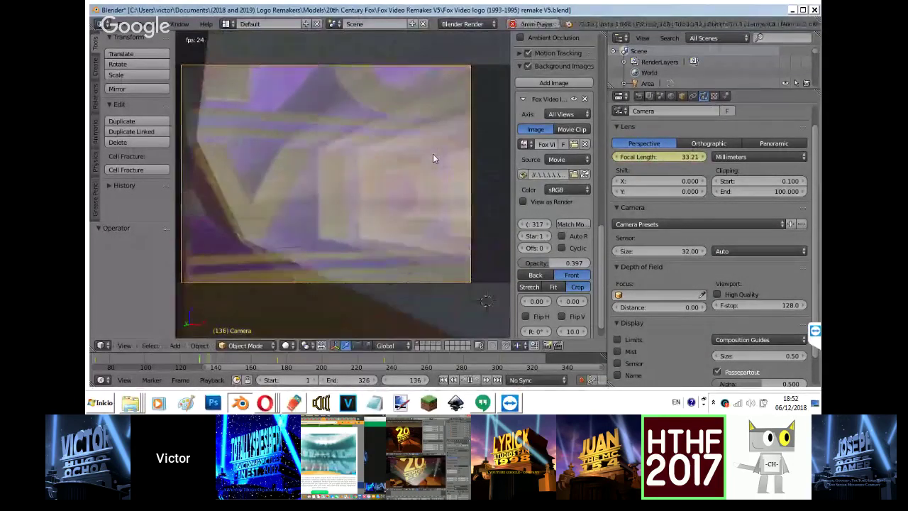
{"action": "key", "text": "alt+a"}
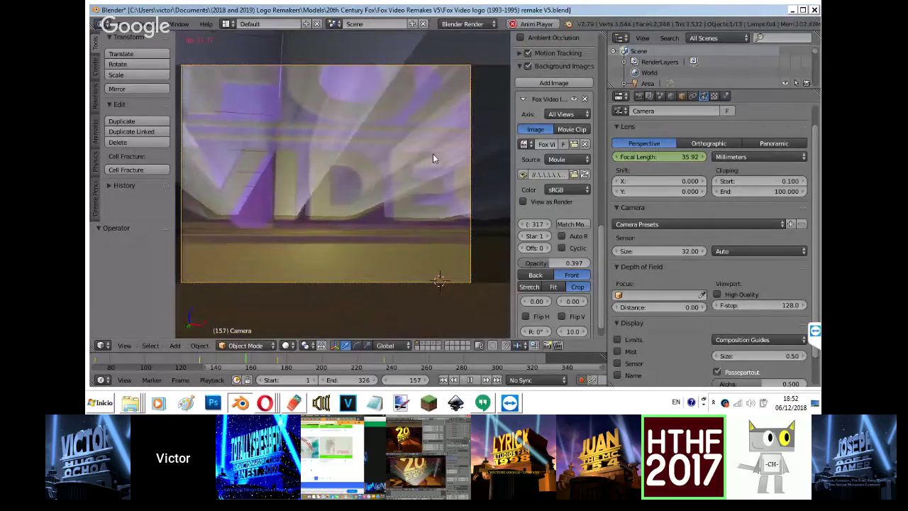
Select the light-ray text outside the camera view, return to frame 145 in camera view, and set the reference opacity to 1.000.
{"action": "right_click", "coordinate": [419, 158]}
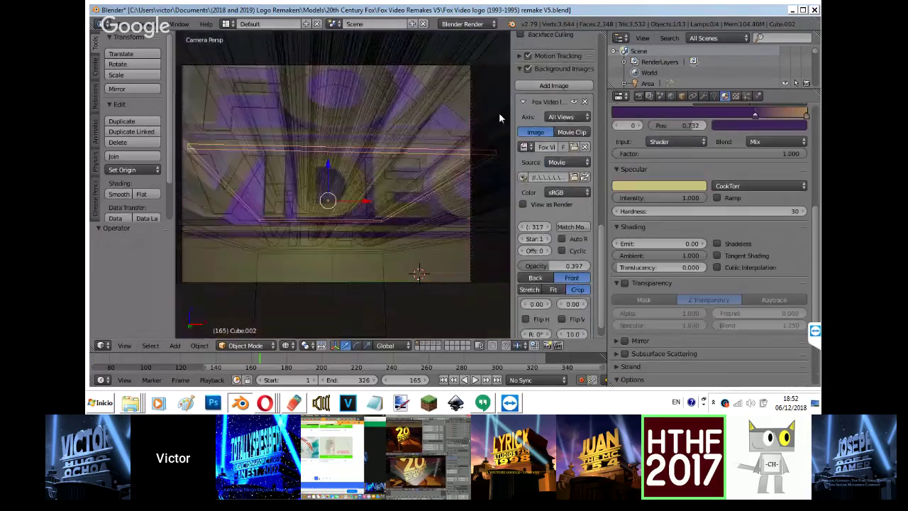
{"action": "key", "text": "KP_0"}
{"action": "right_click", "coordinate": [284, 175]}
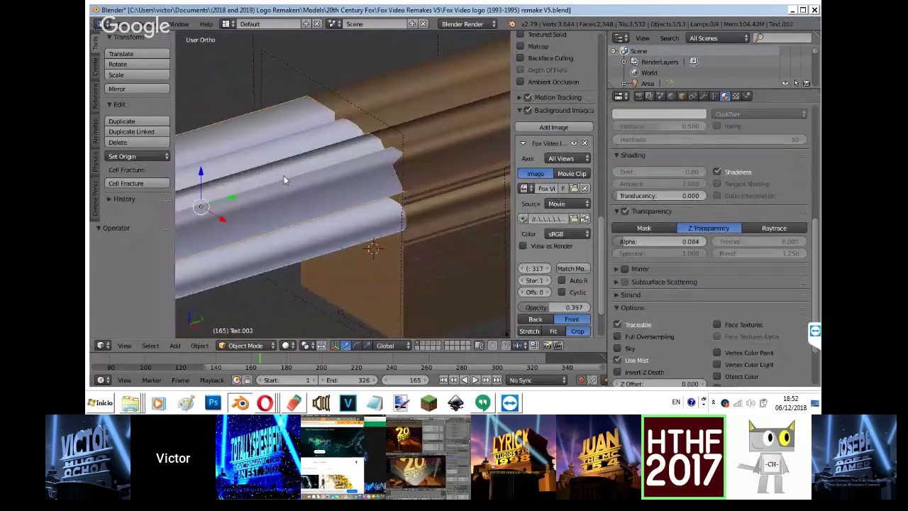
{"action": "key", "text": "KP_0"}
{"action": "key", "text": "alt+shift+a"}
{"action": "key", "text": "alt+a"}
{"action": "left_click_drag", "start_coordinate": [566, 310], "coordinate": [593, 309]}
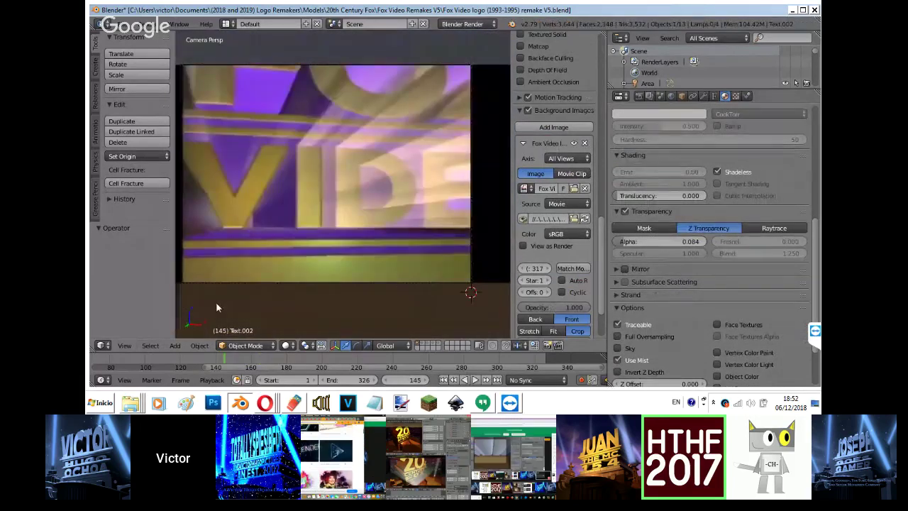
Go back to frame 65 and keyframe the light-ray material's alpha at 0.000.
{"action": "key", "text": "alt+shift+a"}
{"action": "key", "text": "alt+a"}
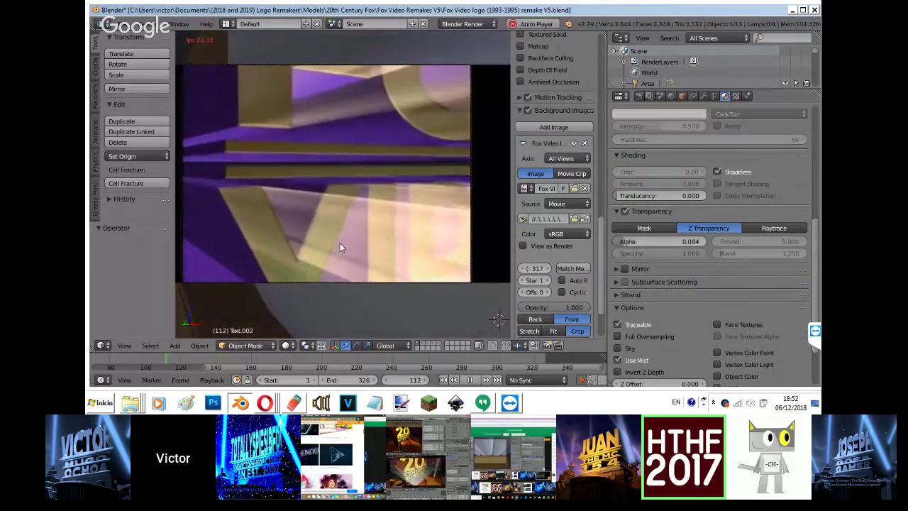
{"action": "key", "text": "alt+shift+a"}
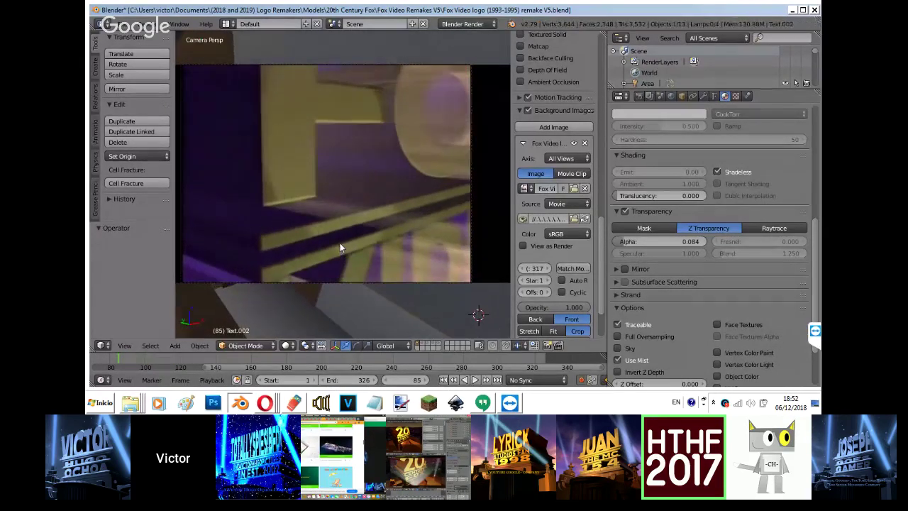
{"action": "key", "text": "alt+a"}
{"action": "key", "text": "Left"}
{"action": "key", "text": "Left"}
{"action": "key", "text": "Left"}
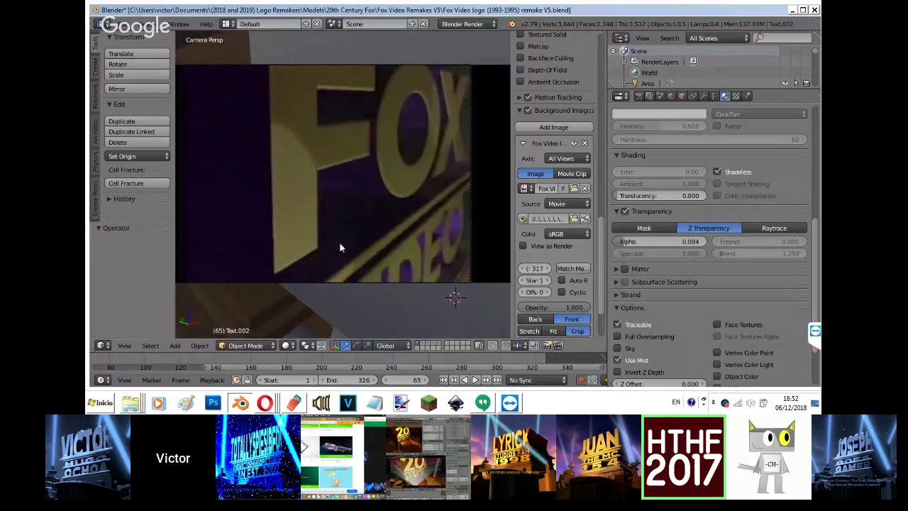
{"action": "right_click", "coordinate": [619, 241]}
{"action": "left_click", "coordinate": [616, 234]}
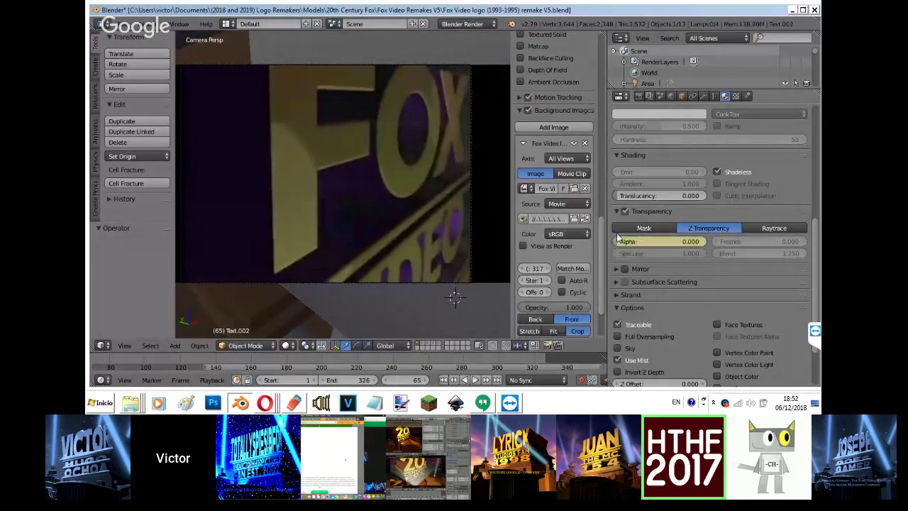
Keyframe the light-ray material's alpha at 0.108 on frame 86 and preview it in rendered view with the reference hidden.
{"action": "key", "text": "alt+a"}
{"action": "key", "text": "alt+a"}
{"action": "left_click_drag", "start_coordinate": [641, 245], "coordinate": [644, 245]}
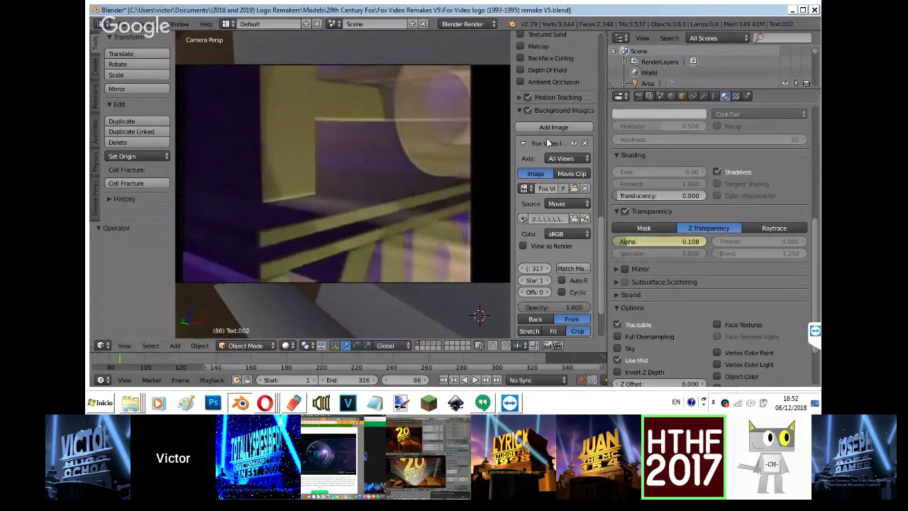
{"action": "left_click", "coordinate": [527, 110]}
{"action": "scroll", "coordinate": [530, 113], "scroll_direction": "down", "scroll_amount": 1}
{"action": "key", "text": "shift+z"}
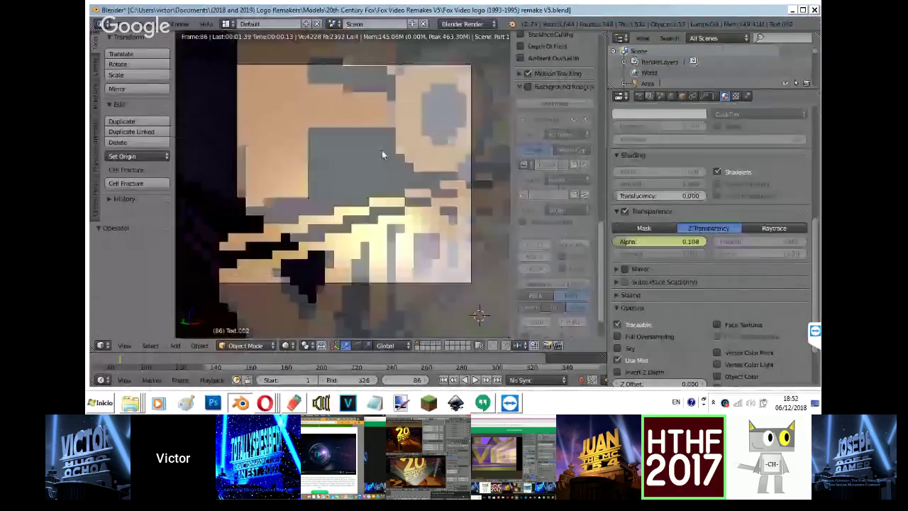
Show the reference again, play the animation to frame 180, and keyframe the light-ray material's alpha there at 0.108.
{"action": "key", "text": "alt+a"}
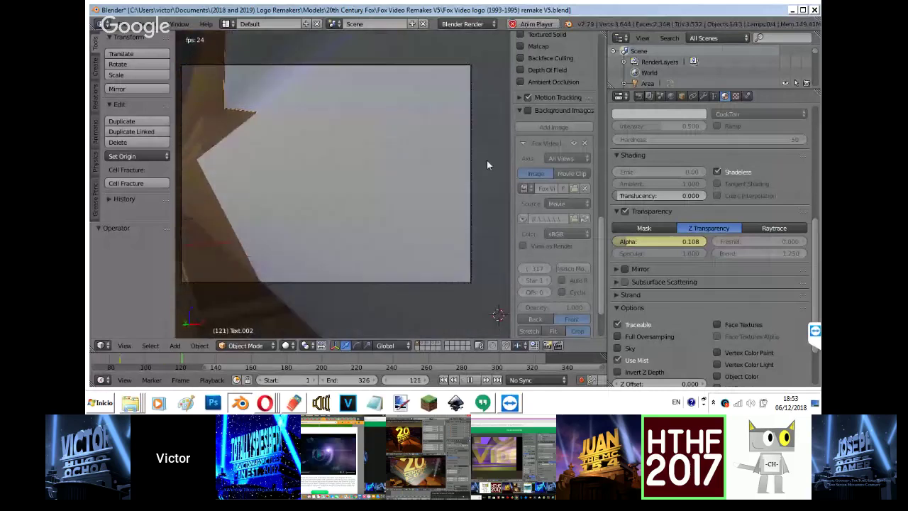
{"action": "scroll", "coordinate": [527, 137], "scroll_direction": "up", "scroll_amount": 1}
{"action": "left_click", "coordinate": [528, 111]}
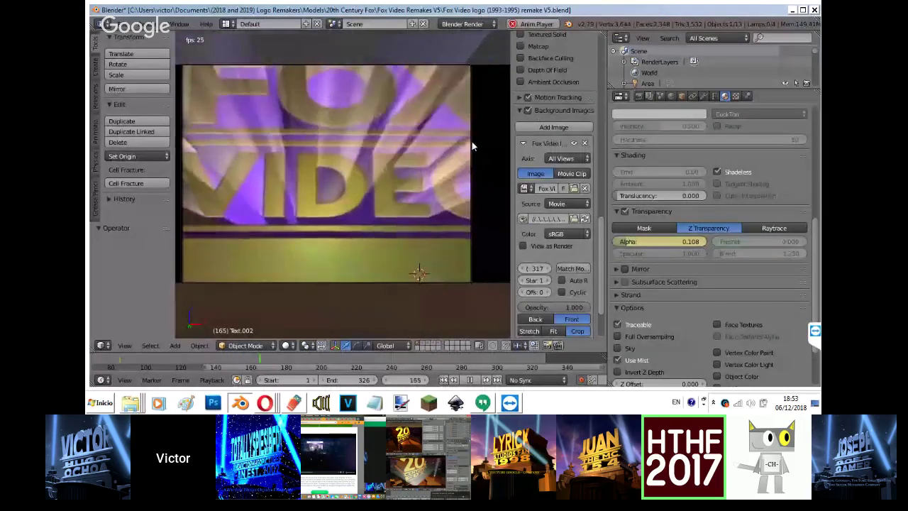
{"action": "key", "text": "alt+a"}
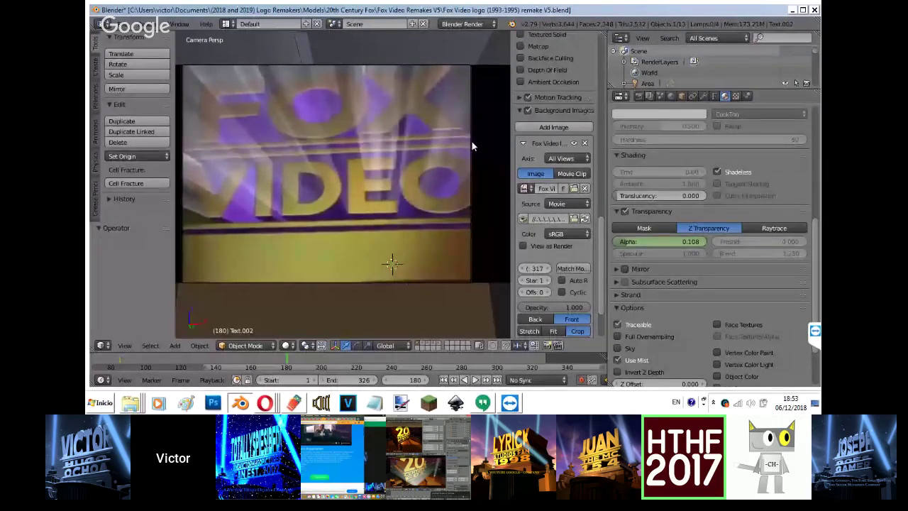
{"action": "right_click", "coordinate": [629, 241]}
{"action": "left_click", "coordinate": [629, 241]}
Keyframe the light-ray material's alpha at 0.000 on frame 210 and hide the background reference.
{"action": "key", "text": "alt+a"}
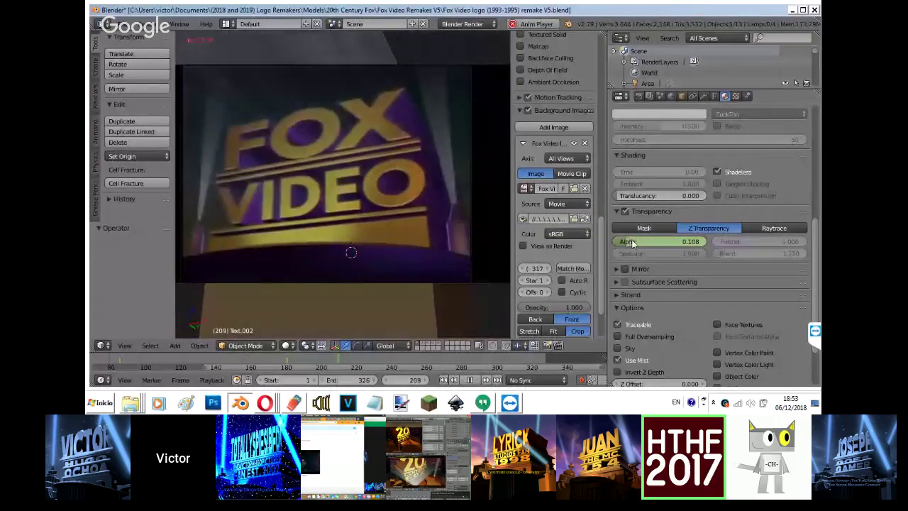
{"action": "key", "text": "alt+a"}
{"action": "left_click_drag", "start_coordinate": [593, 265], "coordinate": [556, 236]}
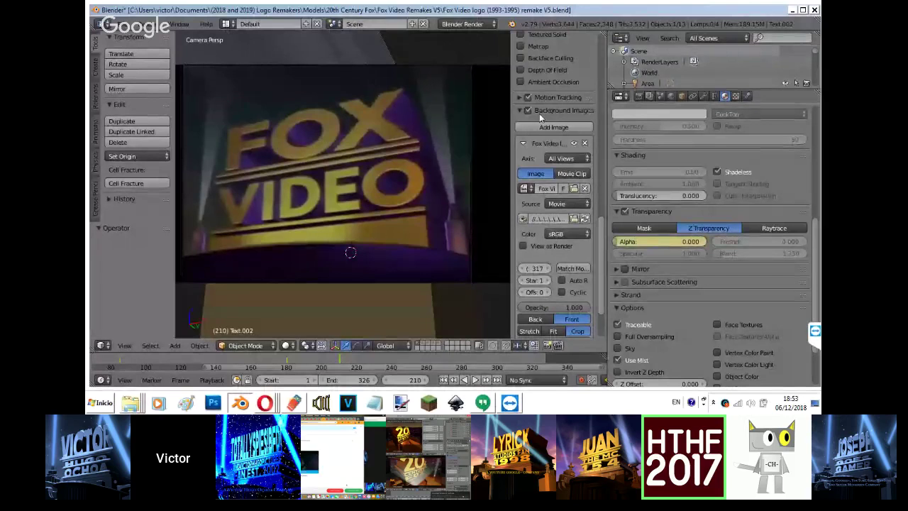
Switch to the YouTube live stream page in Opera and send "yeah" in the live chat.
{"action": "left_click", "coordinate": [264, 402]}
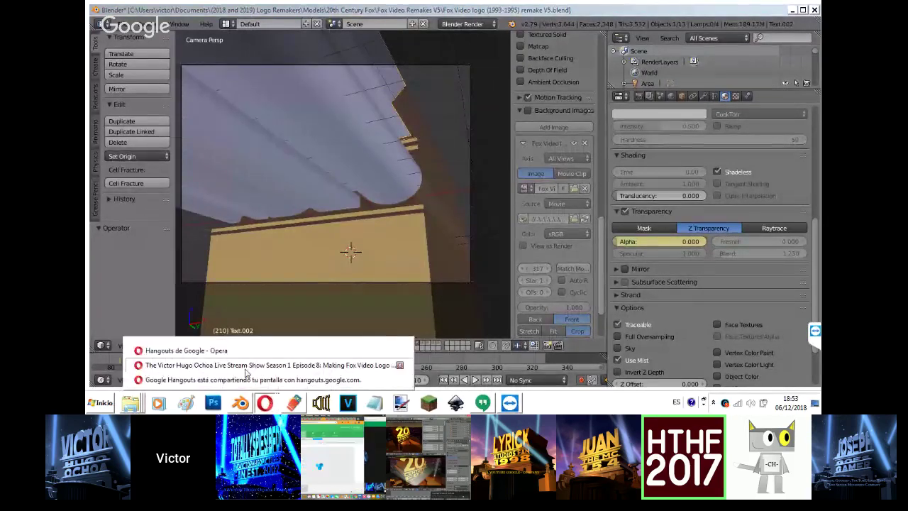
{"action": "left_click", "coordinate": [245, 365]}
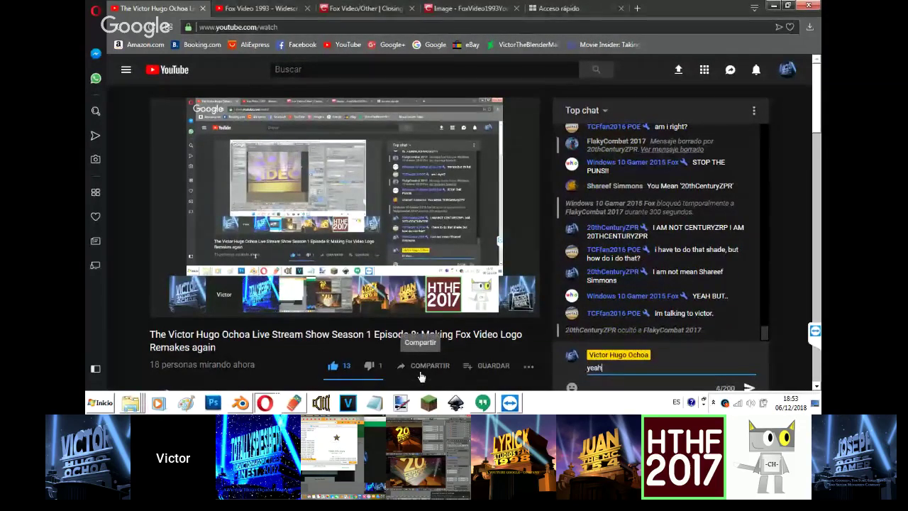
{"action": "type", "text": "yeah"}
{"action": "key", "text": "Return"}
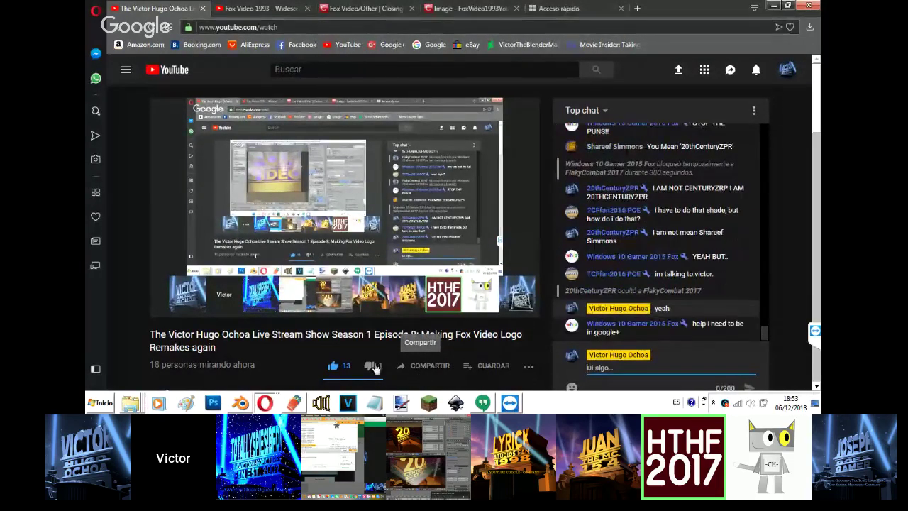
Switch to the Google Hangouts window in Opera and stop sharing the screen.
{"action": "left_click", "coordinate": [265, 403]}
{"action": "left_click", "coordinate": [244, 364]}
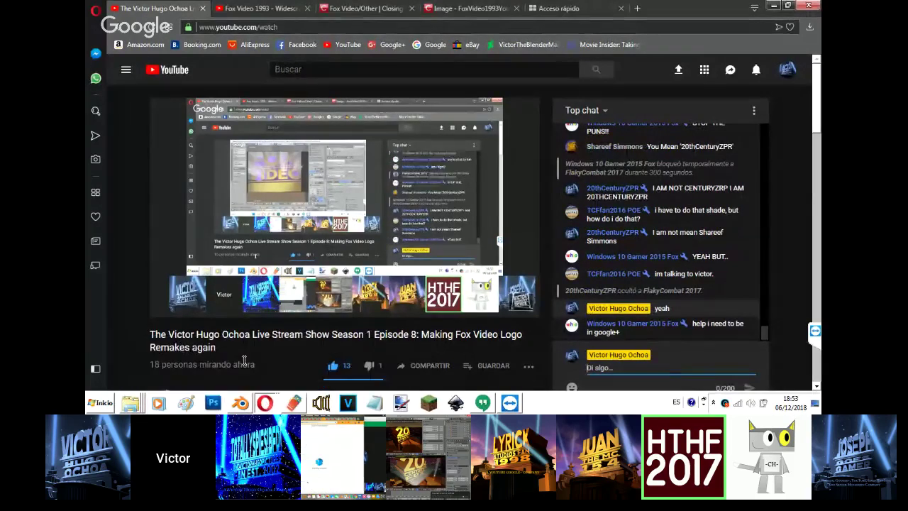
{"action": "left_click", "coordinate": [264, 403]}
{"action": "left_click", "coordinate": [248, 349]}
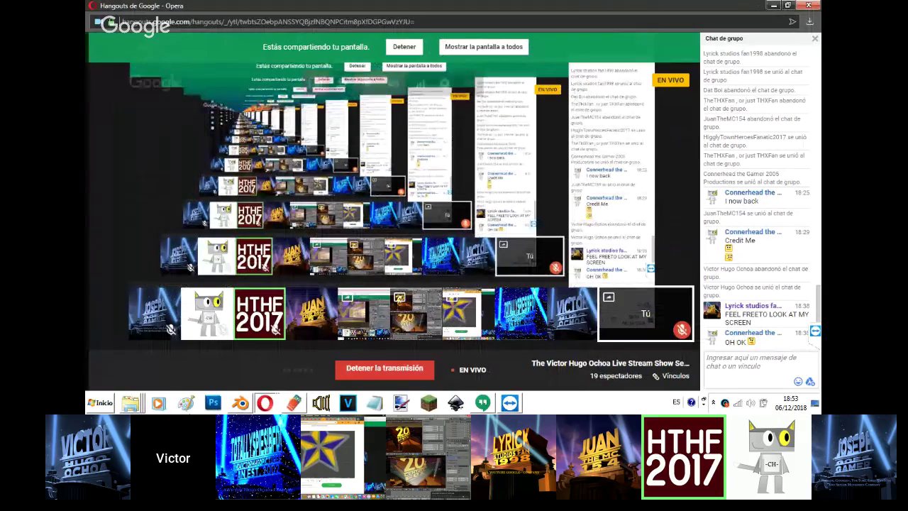
{"action": "left_click", "coordinate": [405, 47]}
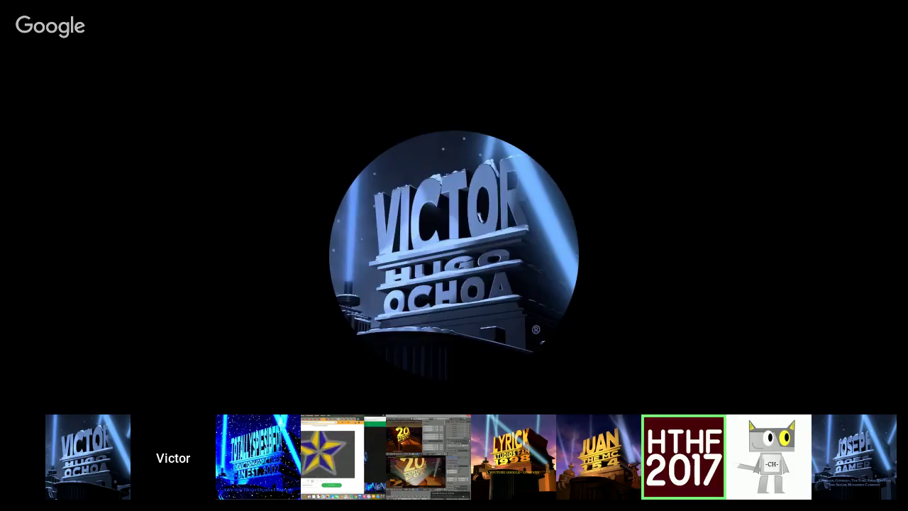
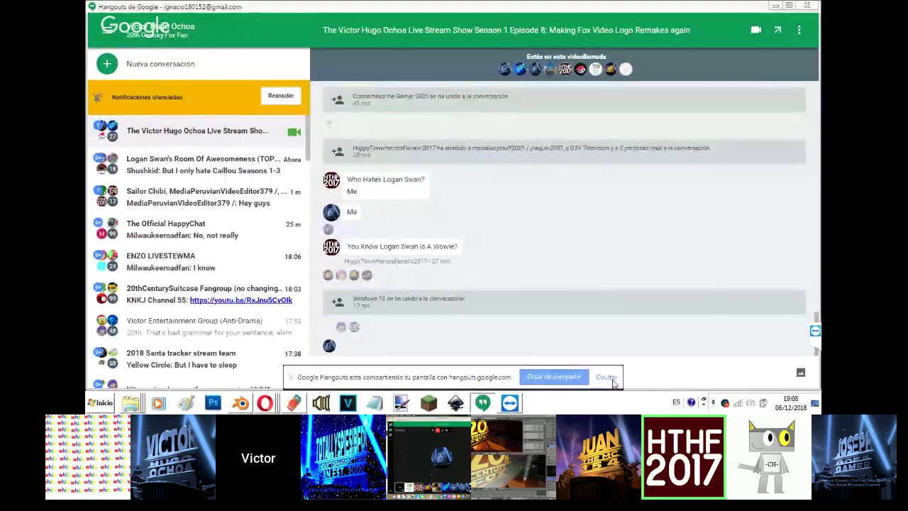
Hide the screen-sharing notice and look through the list of people in the Hangouts conversation.
{"action": "left_click", "coordinate": [611, 379]}
{"action": "left_click", "coordinate": [798, 30]}
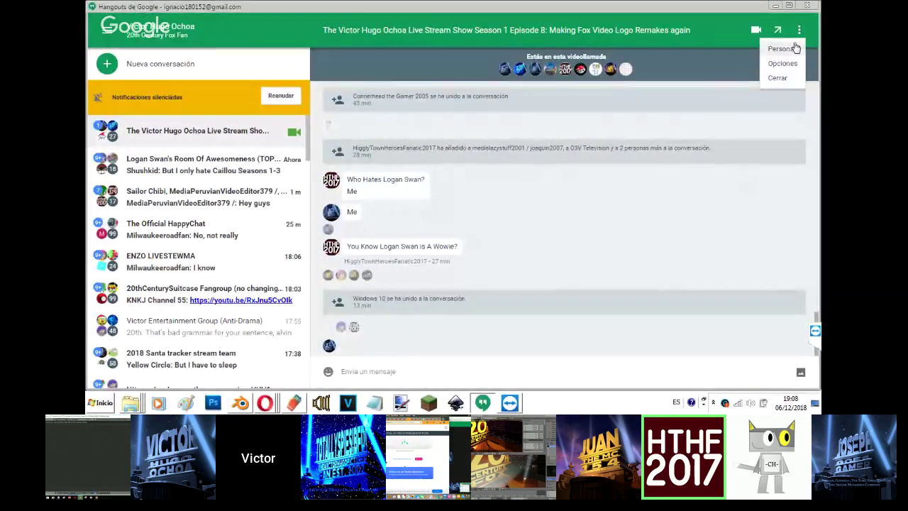
{"action": "left_click", "coordinate": [795, 49]}
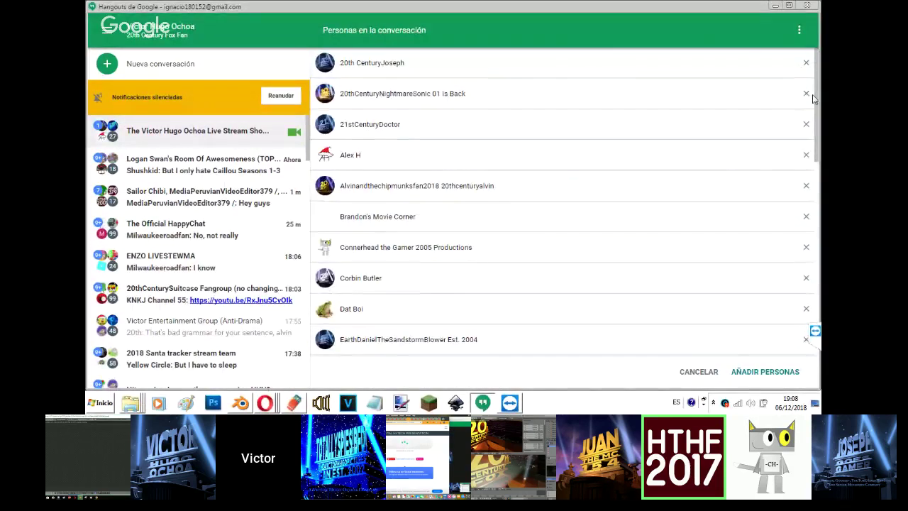
{"action": "left_click_drag", "start_coordinate": [812, 94], "coordinate": [813, 291]}
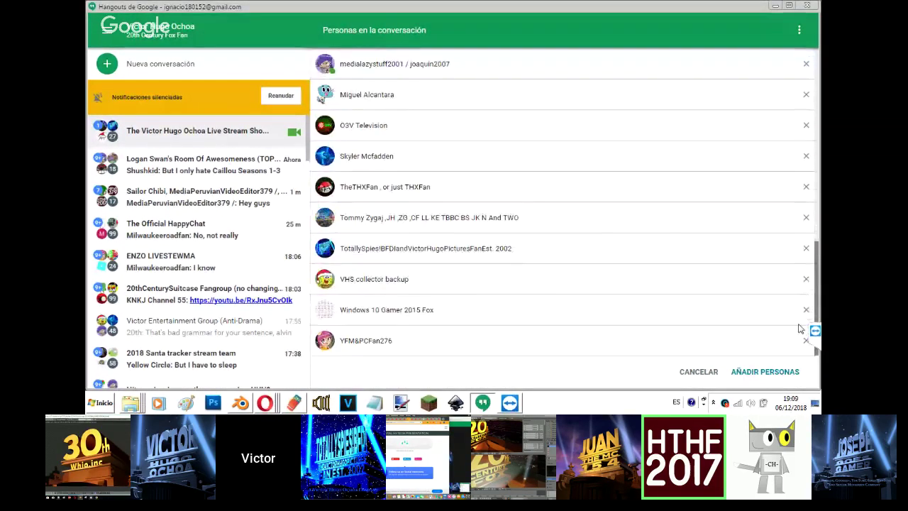
{"action": "left_click", "coordinate": [689, 371]}
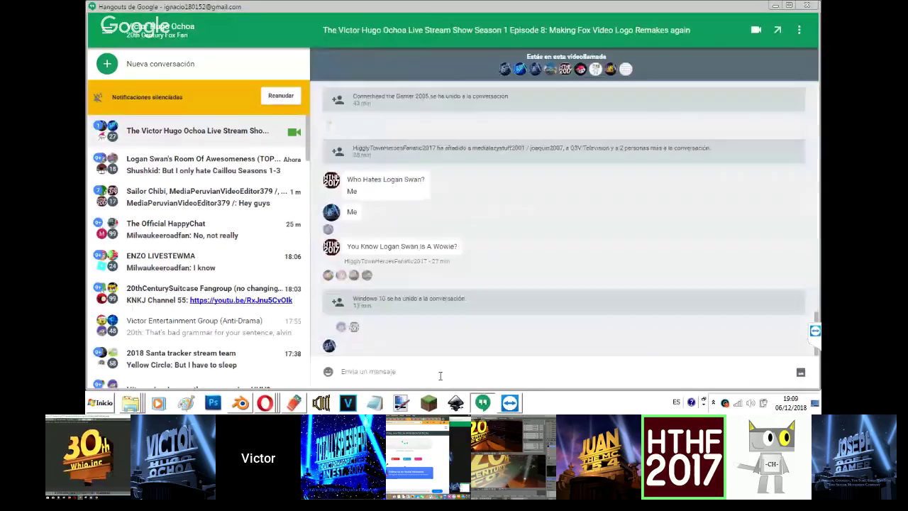
Switch to Blender and select both the VIDEO text and the FOX text of the logo together.
{"action": "left_click", "coordinate": [241, 403]}
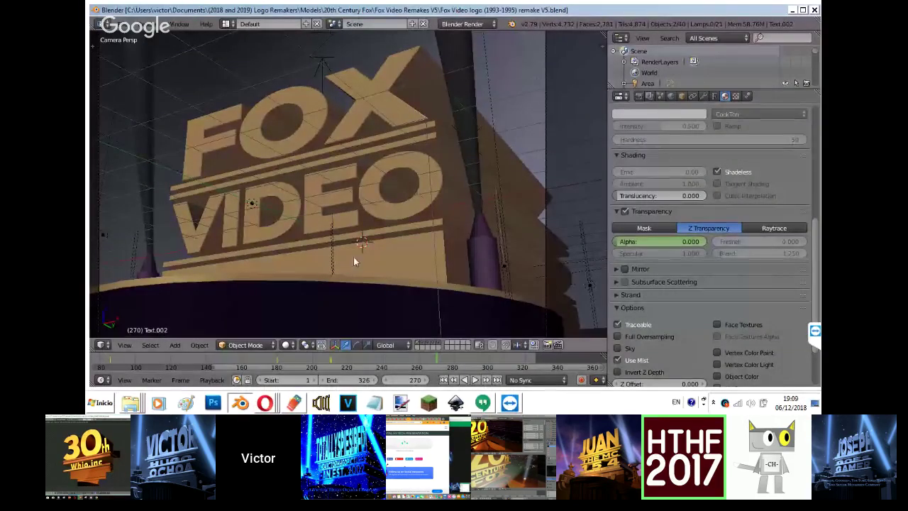
{"action": "right_click", "coordinate": [404, 184]}
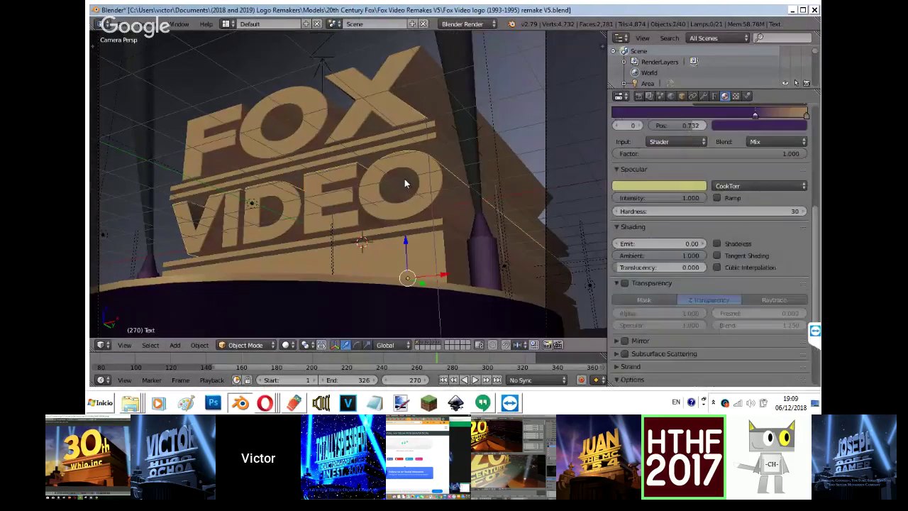
{"action": "right_click", "coordinate": [401, 103], "text": "shift"}
{"action": "scroll", "coordinate": [400, 104], "scroll_direction": "down", "scroll_amount": 1}
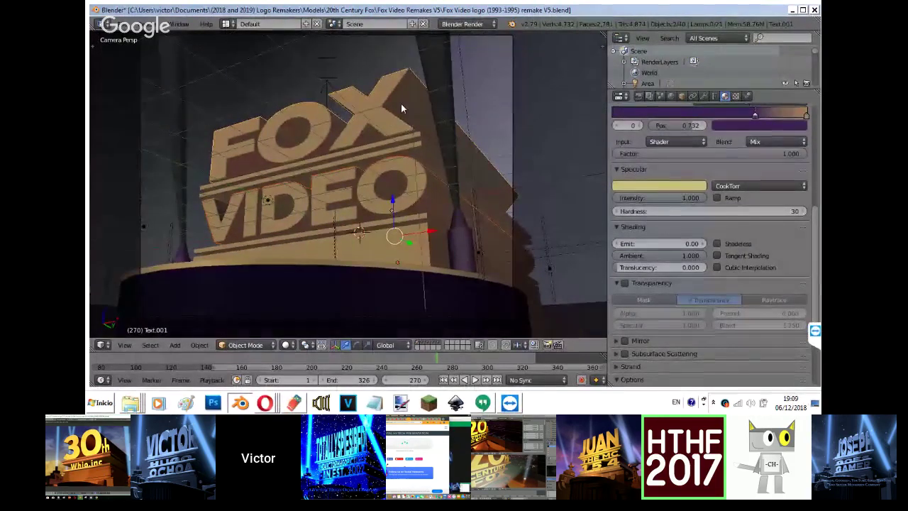
{"action": "scroll", "coordinate": [400, 103], "scroll_direction": "down", "scroll_amount": 1}
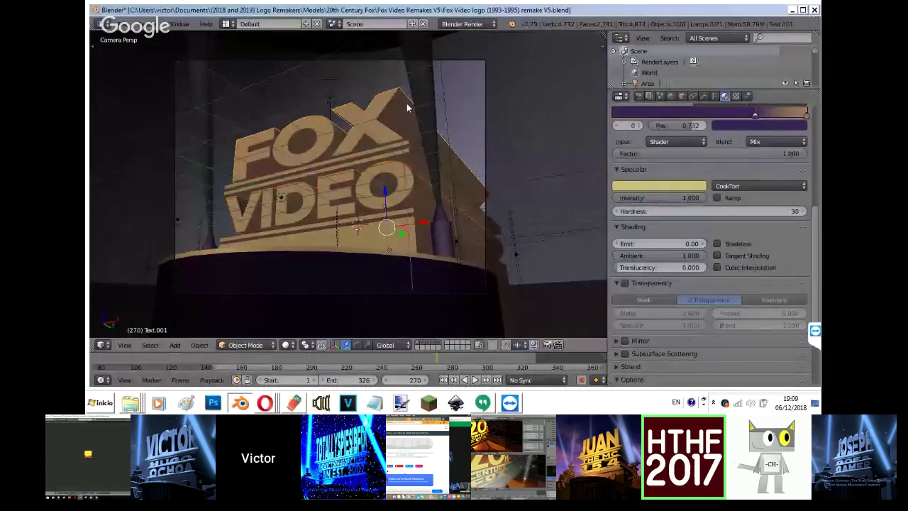
Merge the properties, timeline and outliner areas away so that a single 3D view fills the workspace.
{"action": "left_click_drag", "start_coordinate": [611, 90], "coordinate": [614, 306]}
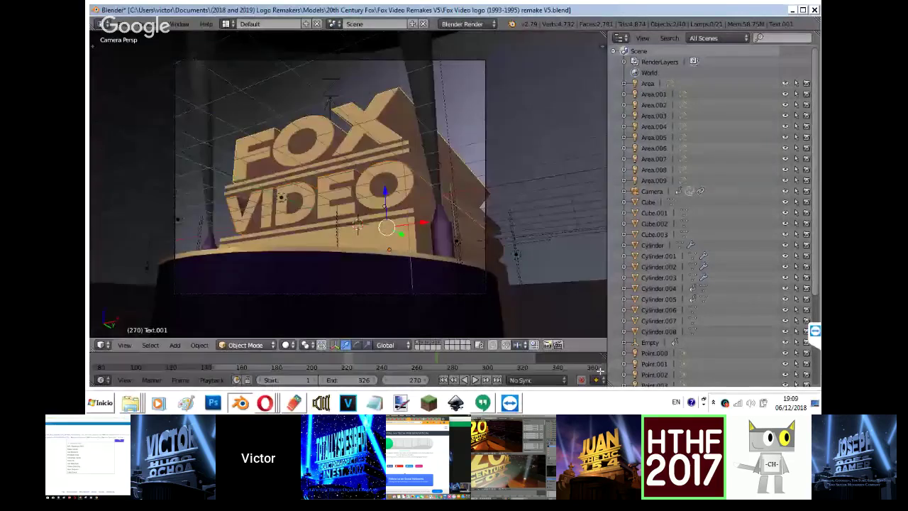
{"action": "left_click_drag", "start_coordinate": [94, 348], "coordinate": [95, 372]}
{"action": "left_click_drag", "start_coordinate": [604, 34], "coordinate": [724, 39]}
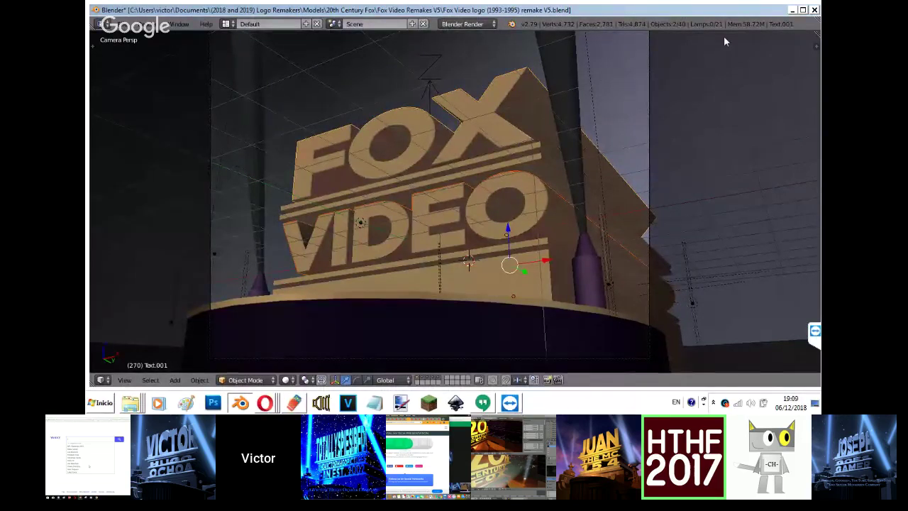
Split the 3D view into upper and lower areas and make the lower one a Properties editor with horizontally arranged panels.
{"action": "left_click_drag", "start_coordinate": [817, 36], "coordinate": [813, 199]}
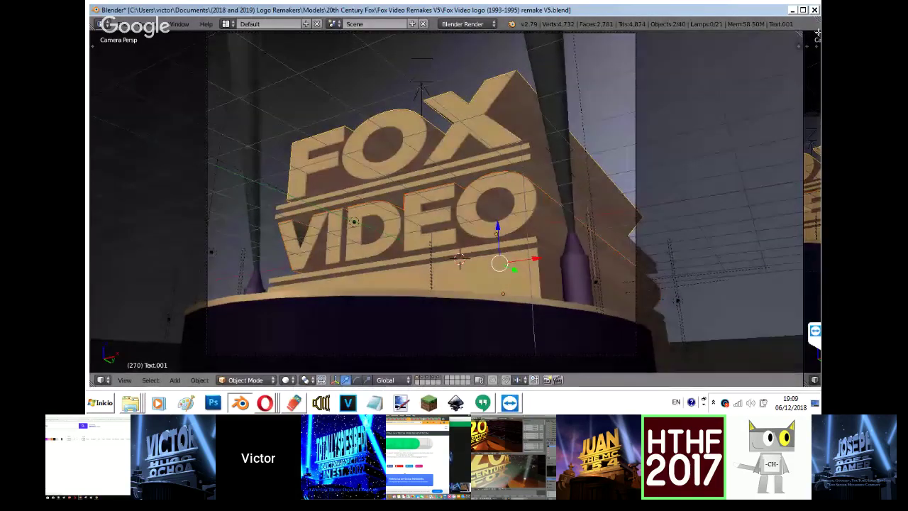
{"action": "left_click_drag", "start_coordinate": [800, 34], "coordinate": [806, 254]}
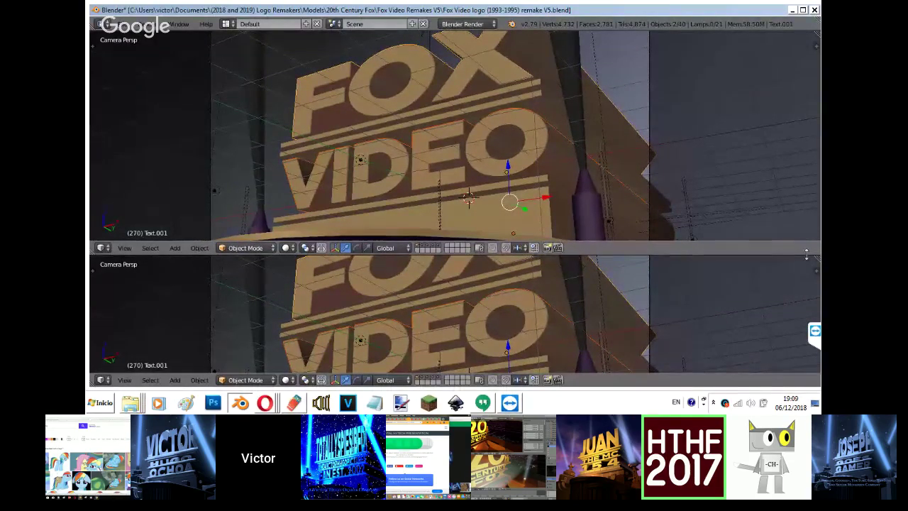
{"action": "left_click", "coordinate": [100, 379]}
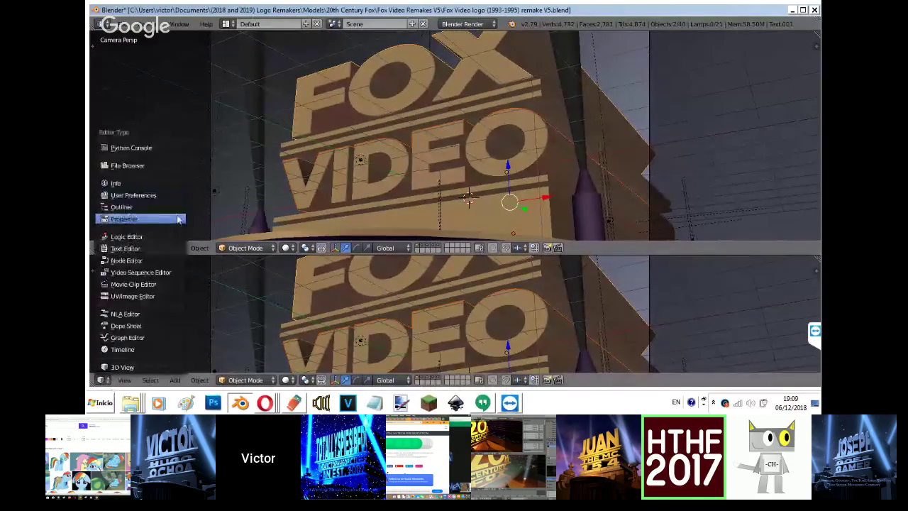
{"action": "left_click", "coordinate": [121, 206]}
{"action": "right_click", "coordinate": [227, 273]}
{"action": "left_click", "coordinate": [228, 275]}
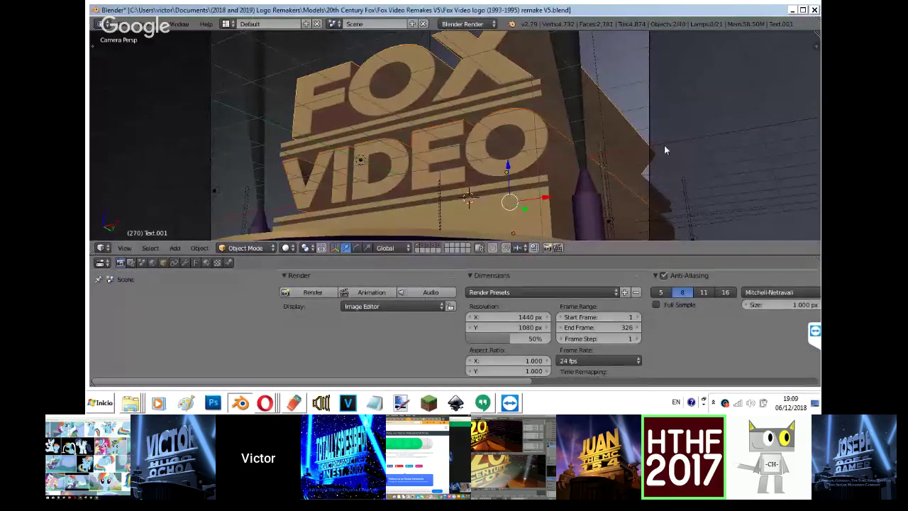
Split the upper 3D view into two side-by-side views and set one to a solid front perspective framing the logo.
{"action": "mouse_move", "coordinate": [817, 34]}
{"action": "left_mouse_down"}
{"action": "mouse_move", "coordinate": [413, 87]}
{"action": "mouse_move", "coordinate": [482, 80]}
{"action": "mouse_move", "coordinate": [473, 85]}
{"action": "left_mouse_up"}
{"action": "scroll", "coordinate": [333, 91], "scroll_direction": "up", "scroll_amount": 1}
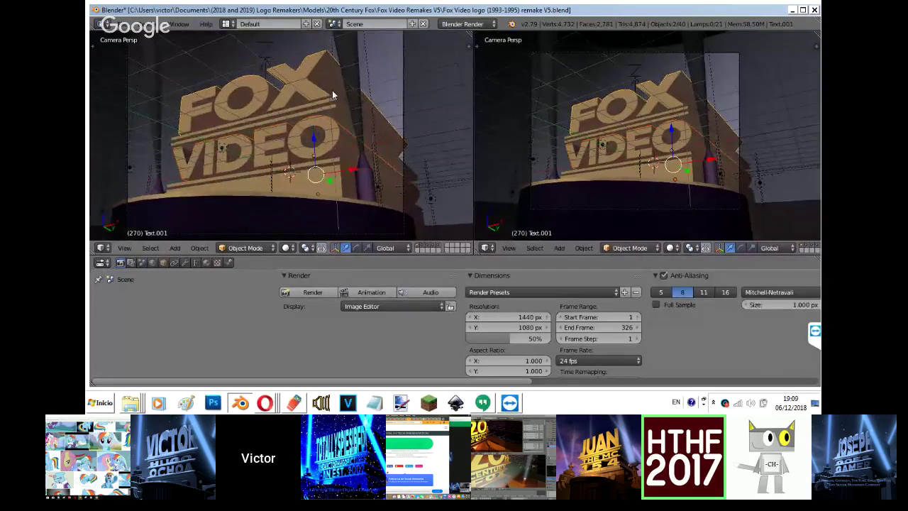
{"action": "key", "text": "KP_1"}
{"action": "key", "text": "z"}
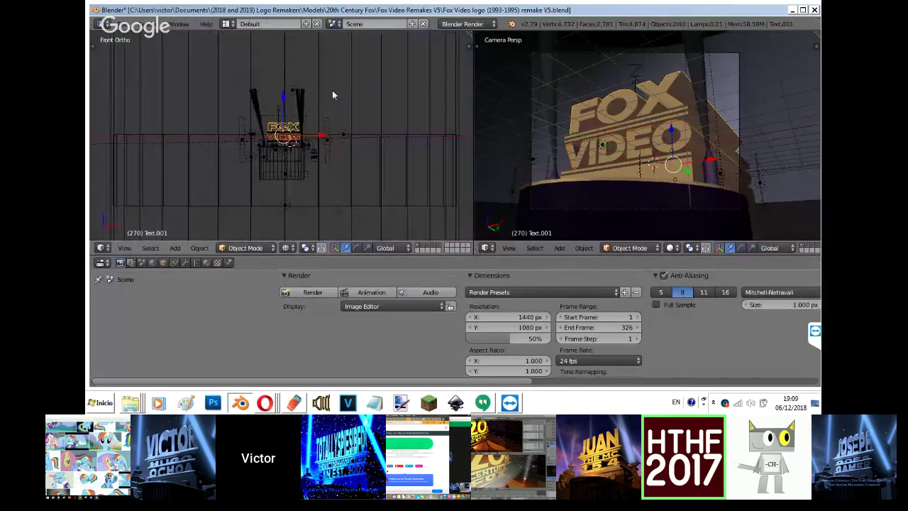
{"action": "key", "text": "KP_5"}
{"action": "scroll", "coordinate": [332, 90], "scroll_direction": "up", "scroll_amount": 4}
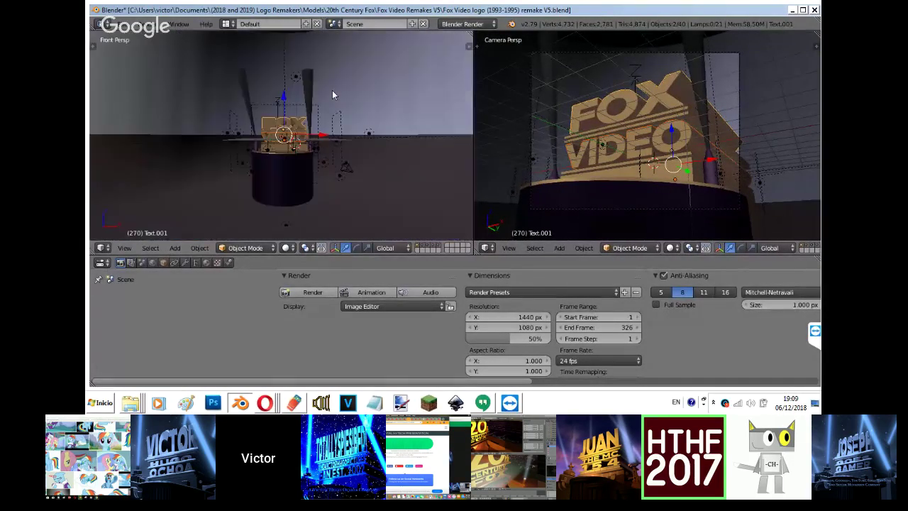
{"action": "scroll", "coordinate": [332, 90], "scroll_direction": "up", "scroll_amount": 4}
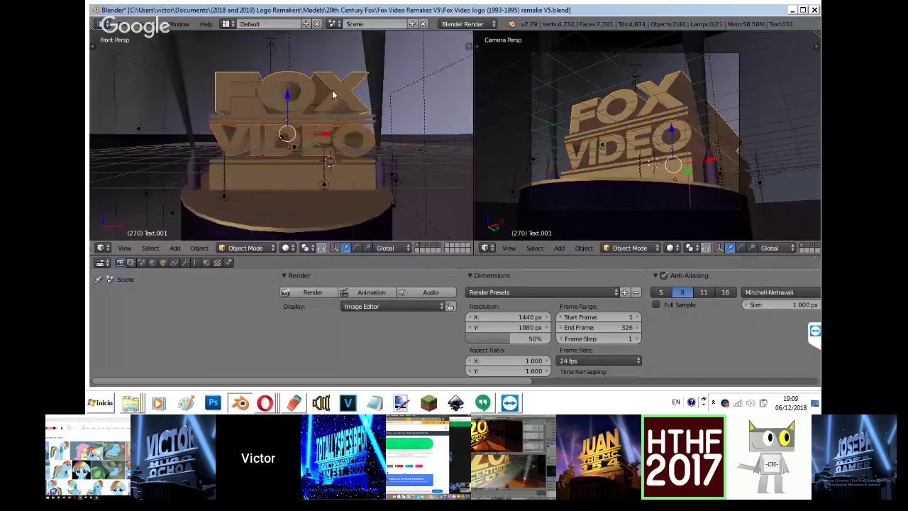
{"action": "scroll", "coordinate": [331, 94], "scroll_direction": "down", "scroll_amount": 1}
Set the render display to Full Screen.
{"action": "left_click", "coordinate": [367, 308]}
{"action": "left_click", "coordinate": [363, 293]}
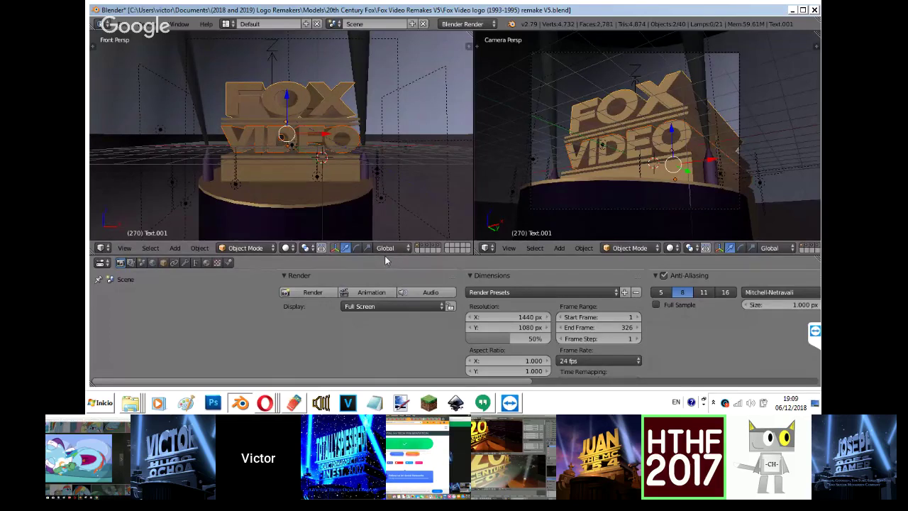
Browse for the render output location and open the C:\render folder.
{"action": "left_click_drag", "start_coordinate": [385, 256], "coordinate": [384, 246]}
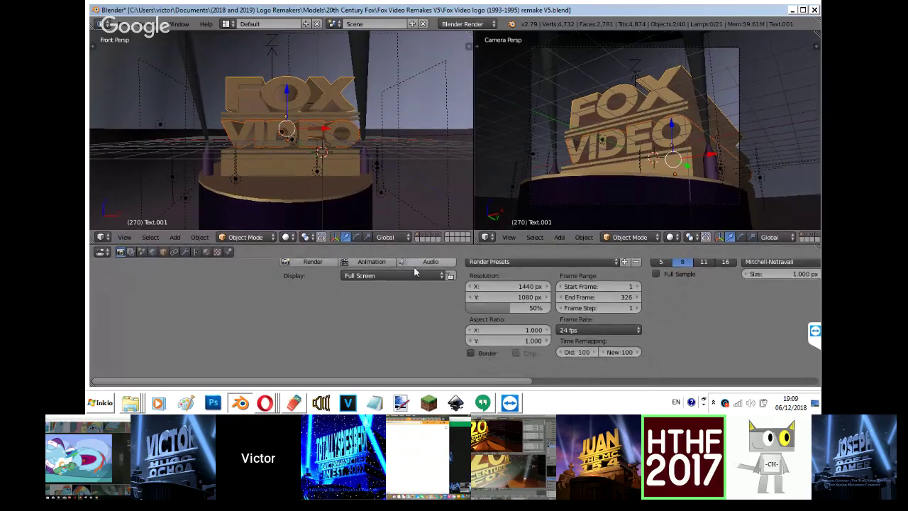
{"action": "scroll", "coordinate": [596, 284], "scroll_direction": "right", "scroll_amount": 10}
{"action": "scroll", "coordinate": [596, 284], "scroll_direction": "up", "scroll_amount": 1}
{"action": "left_click", "coordinate": [596, 283]}
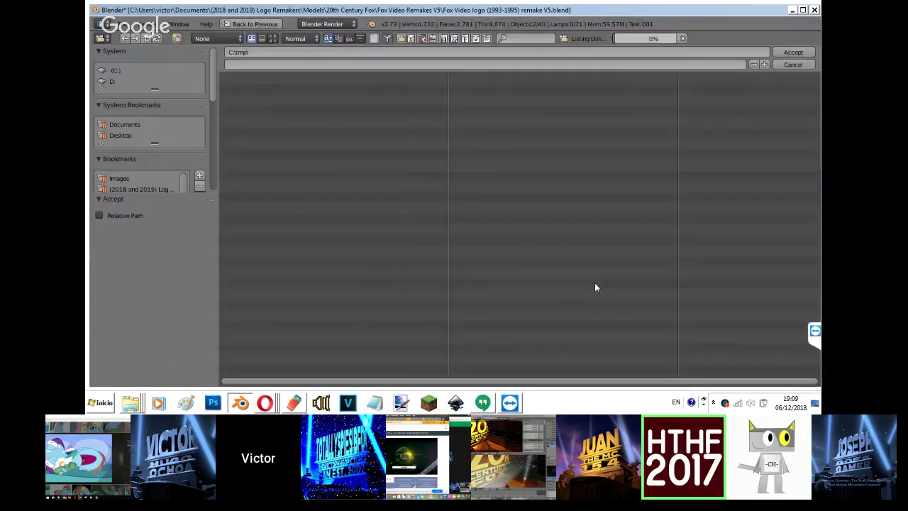
{"action": "left_click", "coordinate": [280, 75]}
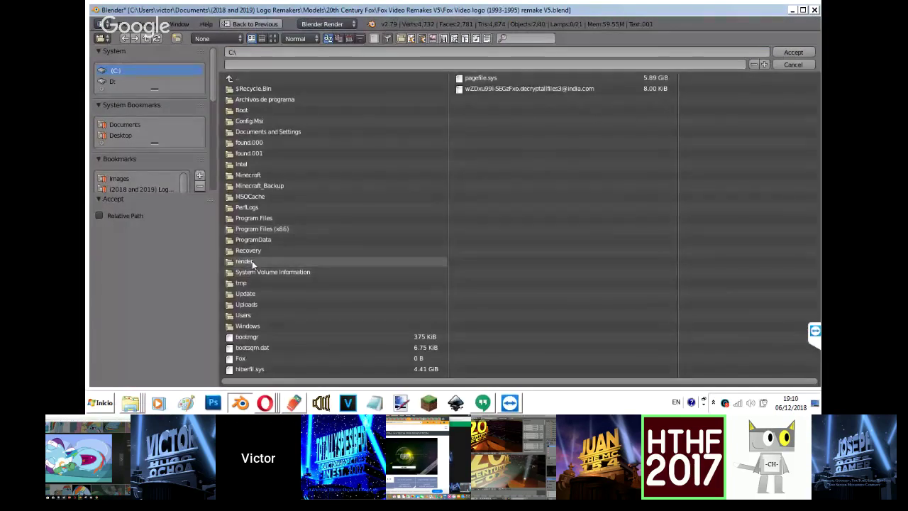
{"action": "left_click", "coordinate": [250, 261]}
Name the render output file "Fox Video logo remake (1993-1995) V5" and accept it as the output path.
{"action": "left_click", "coordinate": [363, 65]}
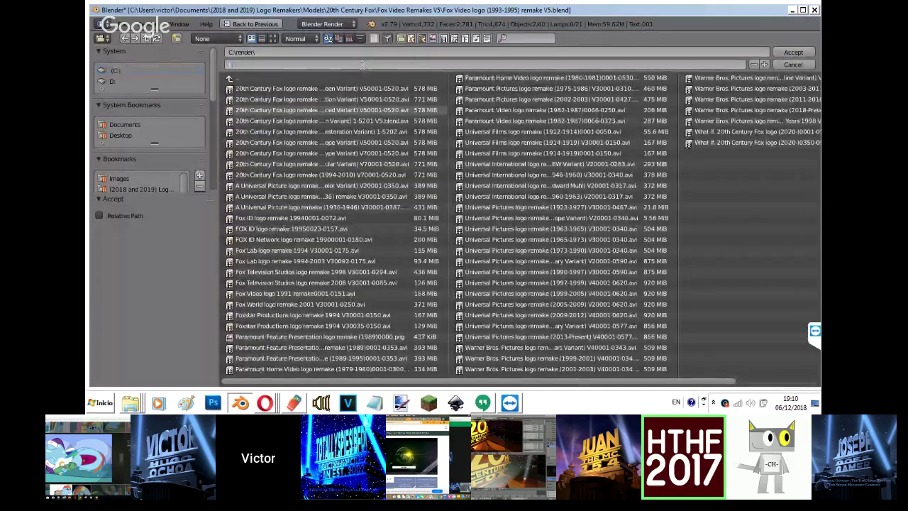
{"action": "type", "text": "Fox"}
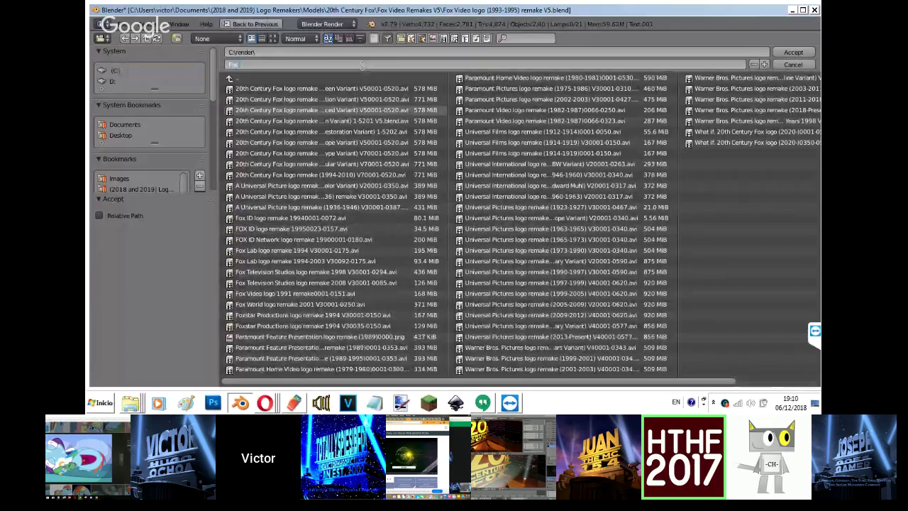
{"action": "type", "text": " Video"}
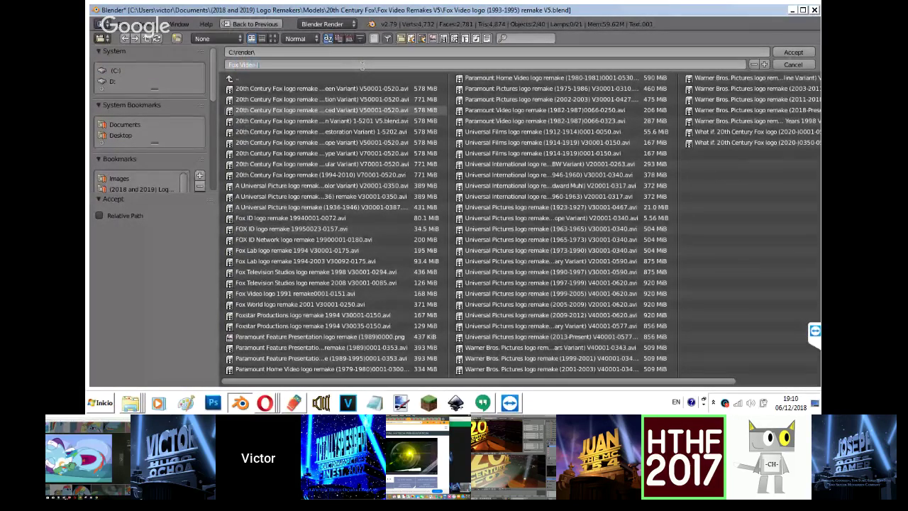
{"action": "type", "text": " logo remake (199"}
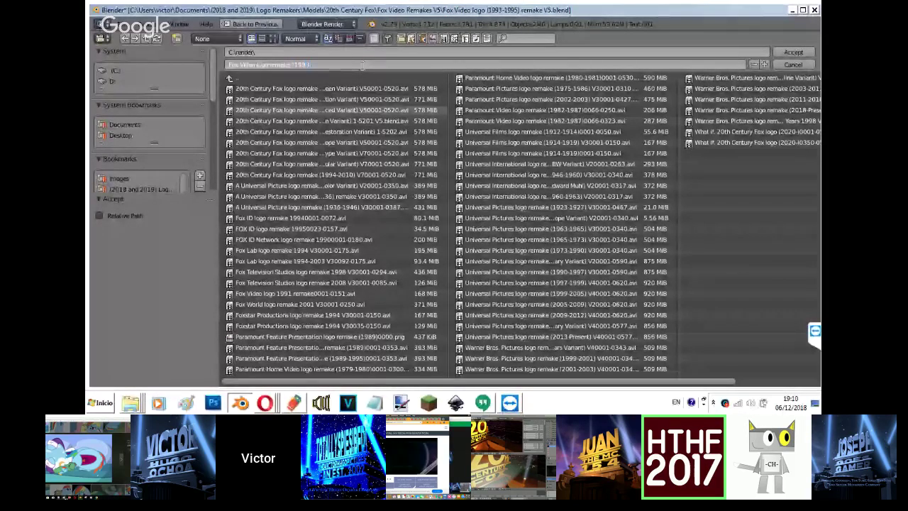
{"action": "key", "text": "BackSpace"}
{"action": "key", "text": "BackSpace"}
{"action": "key", "text": "BackSpace"}
{"action": "key", "text": "BackSpace"}
{"action": "type", "text": "(1993-1995) V5"}
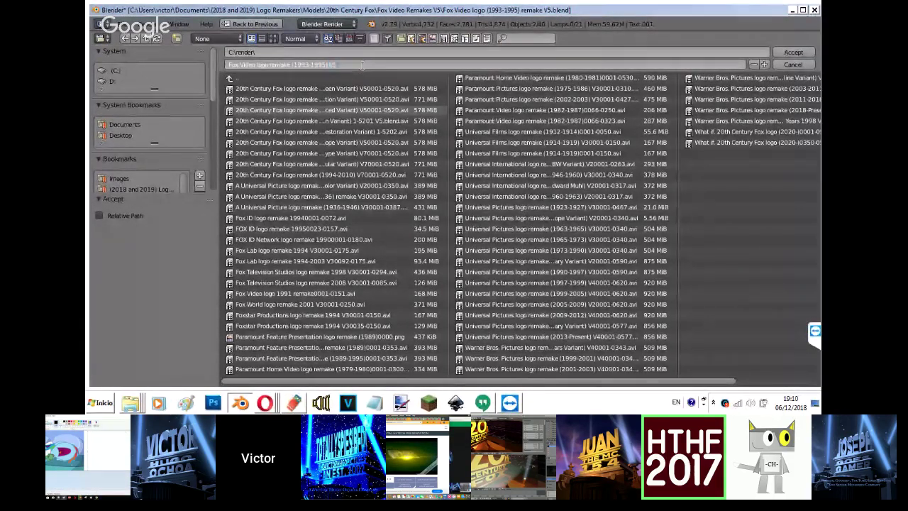
{"action": "key", "text": "Return"}
{"action": "scroll", "coordinate": [241, 174], "scroll_direction": "down", "scroll_amount": 1}
{"action": "middle_click_drag", "start_coordinate": [310, 298], "coordinate": [787, 366]}
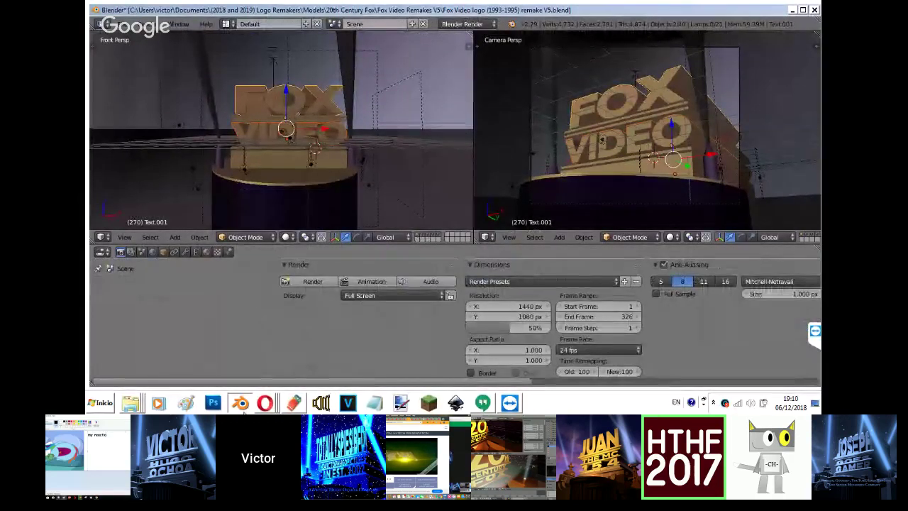
Switch to Opera to check the live stream's YouTube page and chat, and return to Blender.
{"action": "left_click", "coordinate": [264, 402]}
{"action": "left_click", "coordinate": [289, 366]}
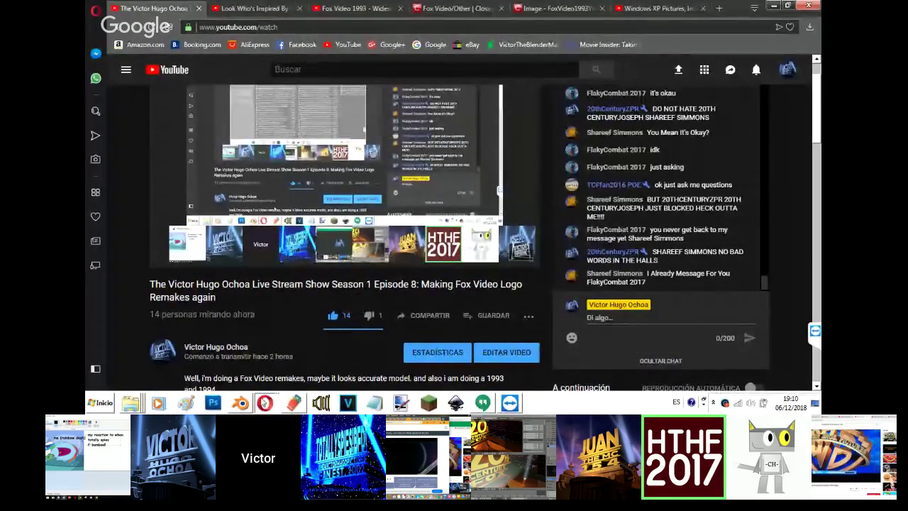
{"action": "left_click", "coordinate": [241, 403]}
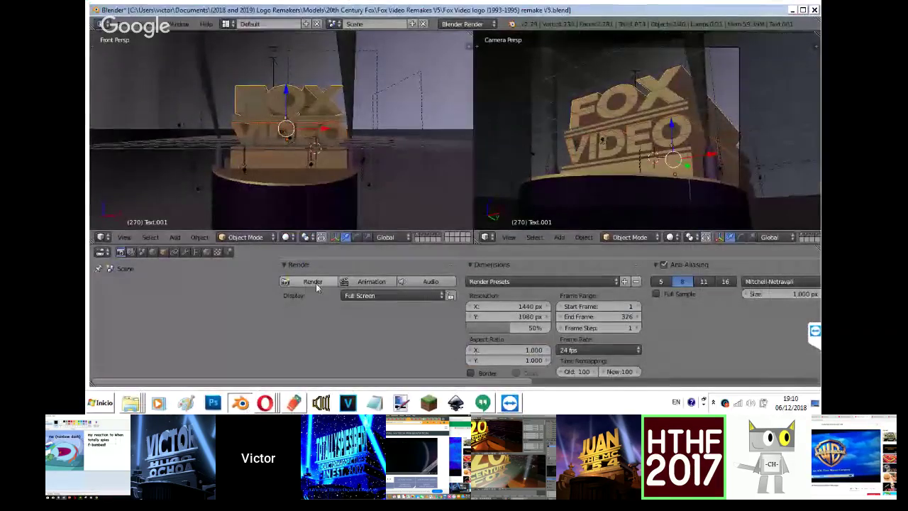
Save the Fox Video project file and render the current frame as a still image.
{"action": "scroll", "coordinate": [678, 175], "scroll_direction": "down", "scroll_amount": 3}
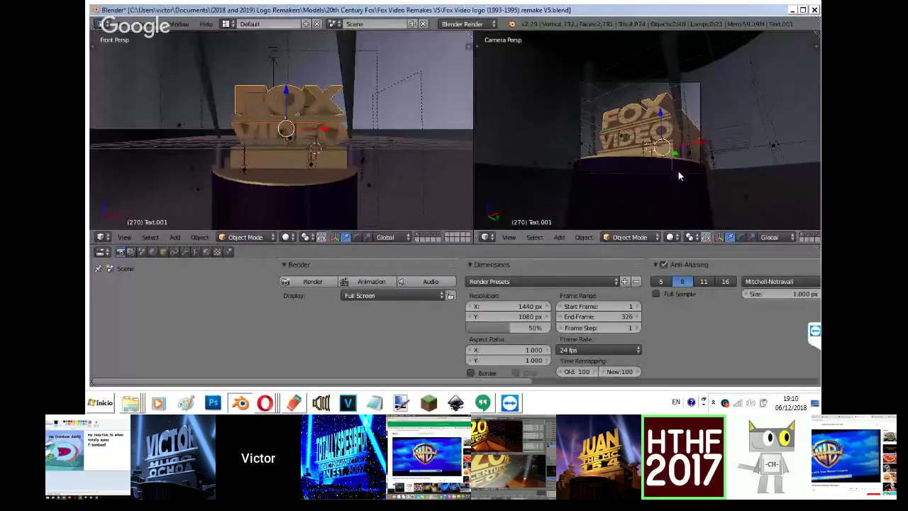
{"action": "left_click", "coordinate": [117, 23]}
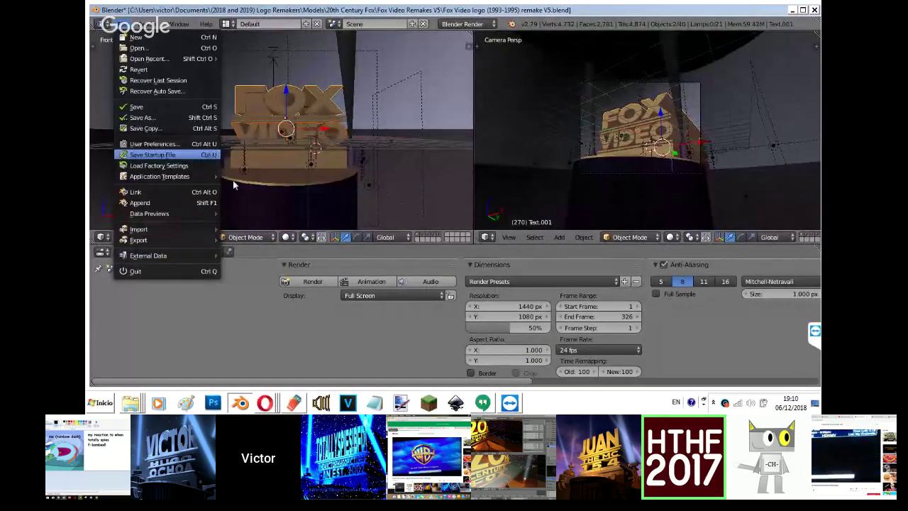
{"action": "left_click", "coordinate": [141, 107]}
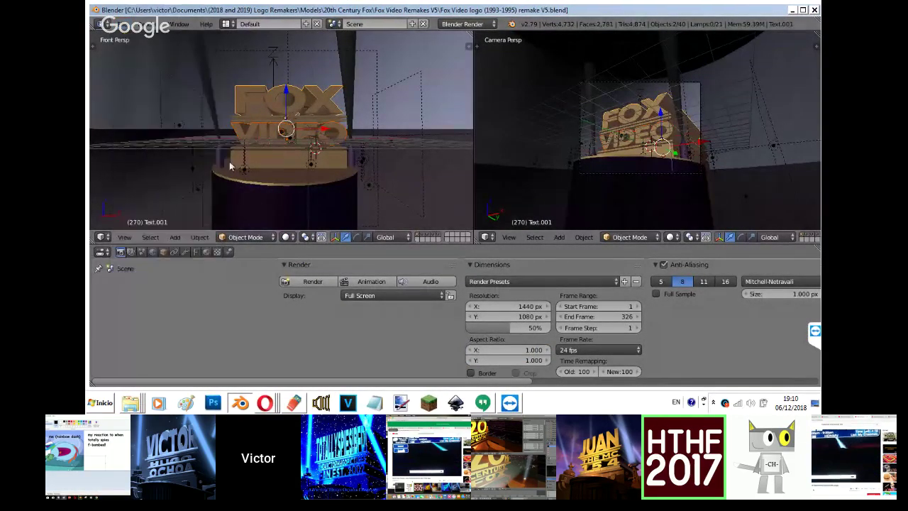
{"action": "left_click", "coordinate": [302, 279]}
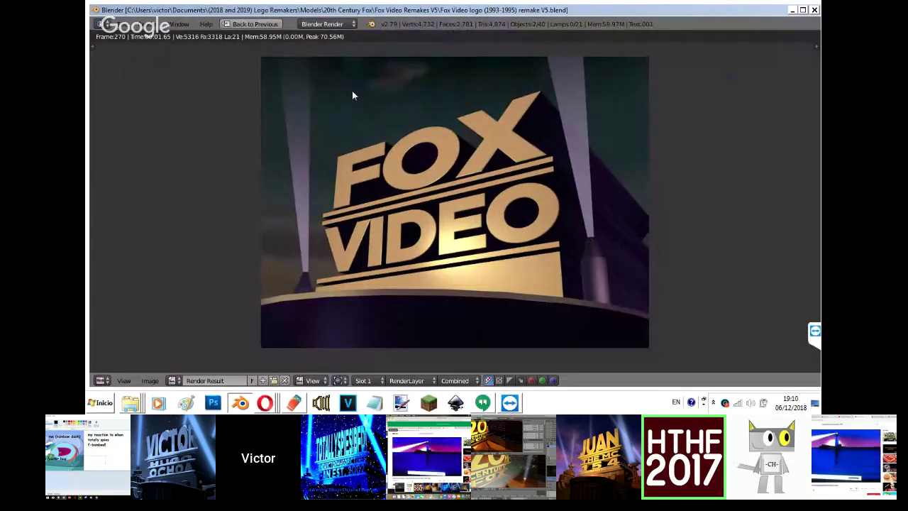
Save the rendered image as "Fox Video logo (1993-1995) remake V5.png" in the project's Pictures folder.
{"action": "left_click", "coordinate": [150, 380]}
{"action": "left_click", "coordinate": [173, 314]}
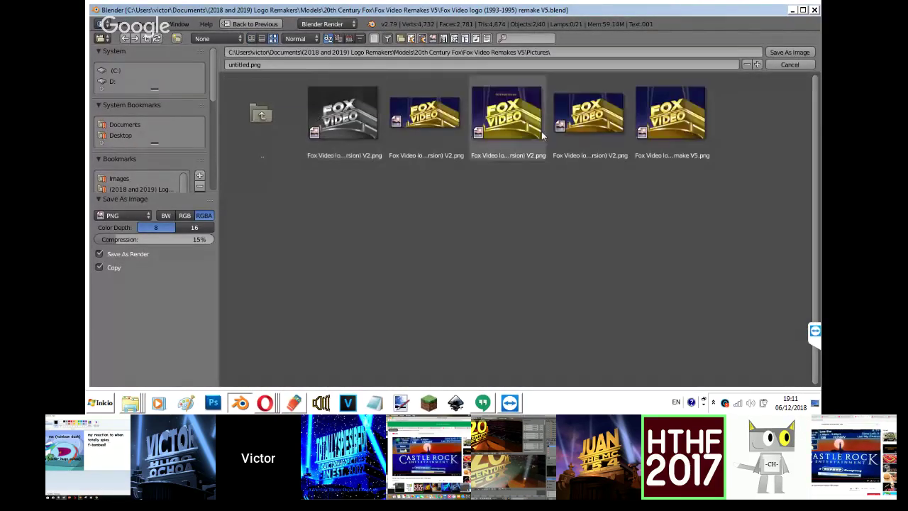
{"action": "left_click", "coordinate": [698, 121]}
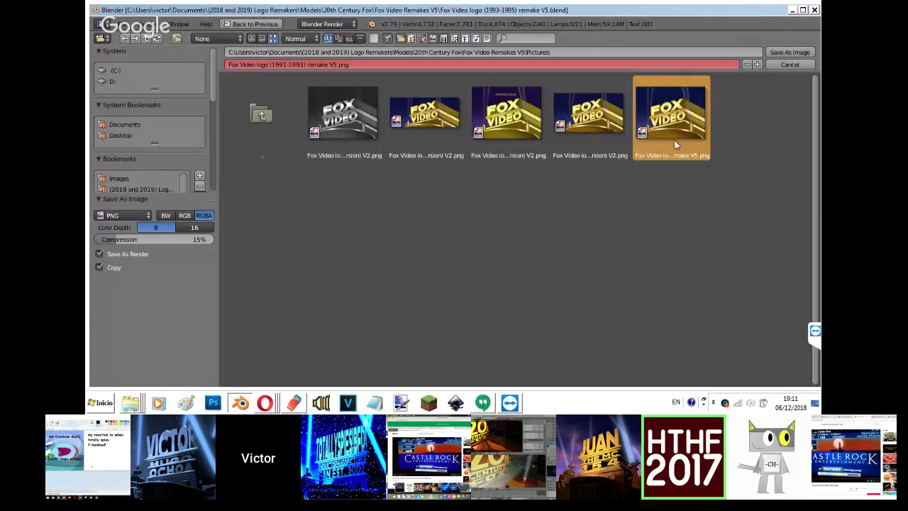
{"action": "left_click", "coordinate": [280, 64]}
{"action": "left_click", "coordinate": [283, 64]}
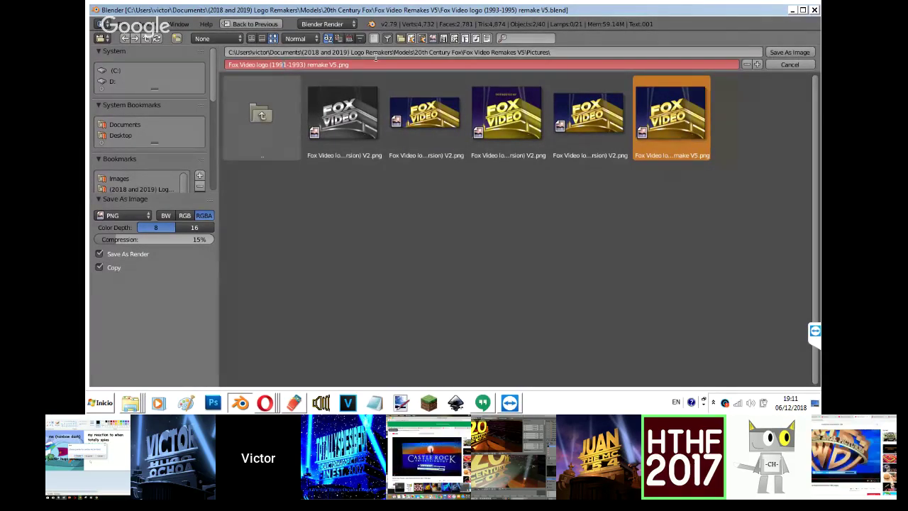
{"action": "key", "text": "Delete"}
{"action": "type", "text": "3"}
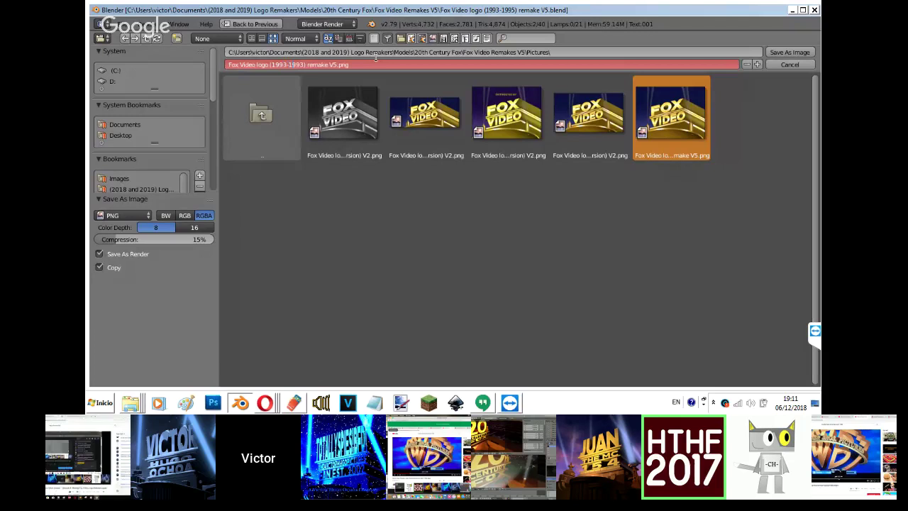
{"action": "key", "text": "BackSpace"}
{"action": "type", "text": "5"}
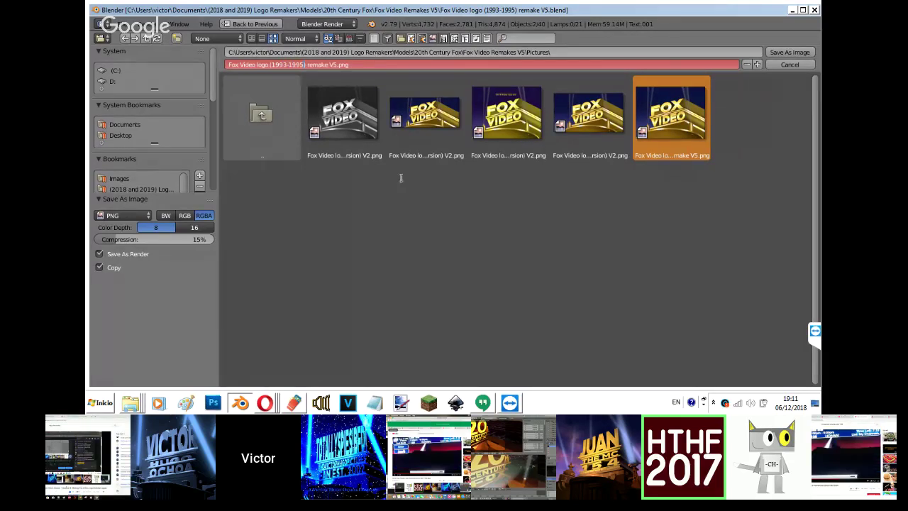
{"action": "key", "text": "Return"}
{"action": "left_click", "coordinate": [789, 52]}
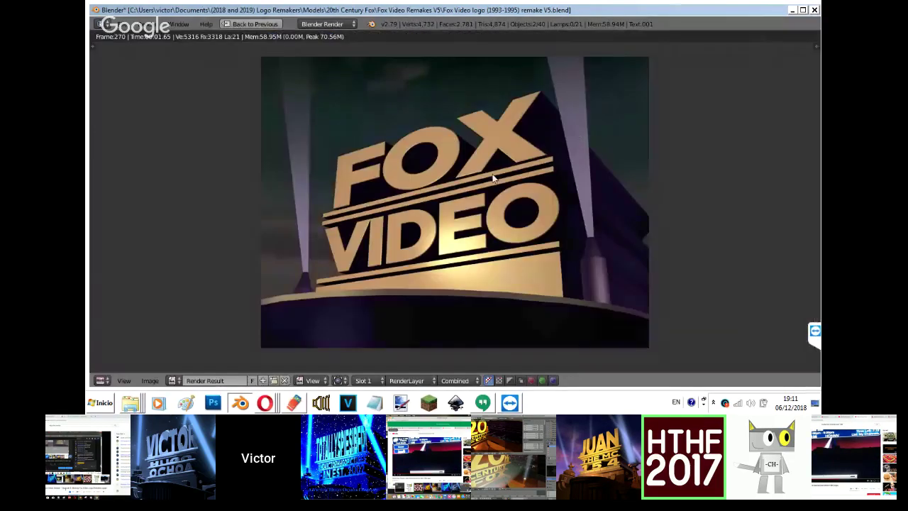
Close the render result and save the project file.
{"action": "key", "text": "Escape"}
{"action": "key", "text": "ctrl+s"}
{"action": "left_click", "coordinate": [724, 88]}
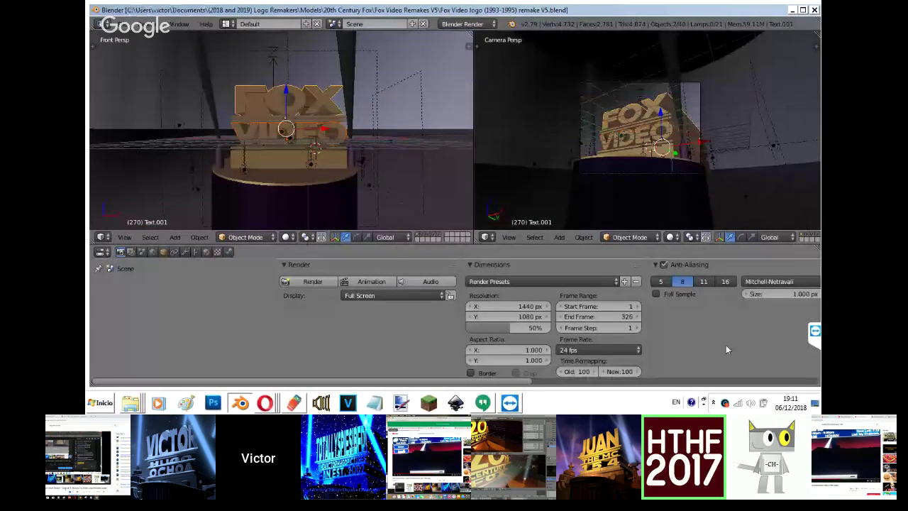
Set the horizontal render resolution to 1920 px, test-render the current frame and return to the scene.
{"action": "left_click", "coordinate": [496, 306]}
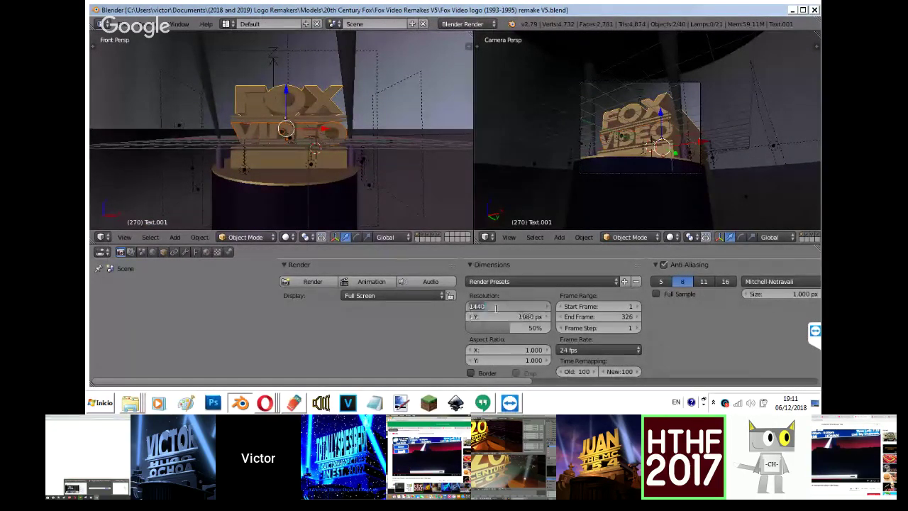
{"action": "type", "text": "1920"}
{"action": "key", "text": "Return"}
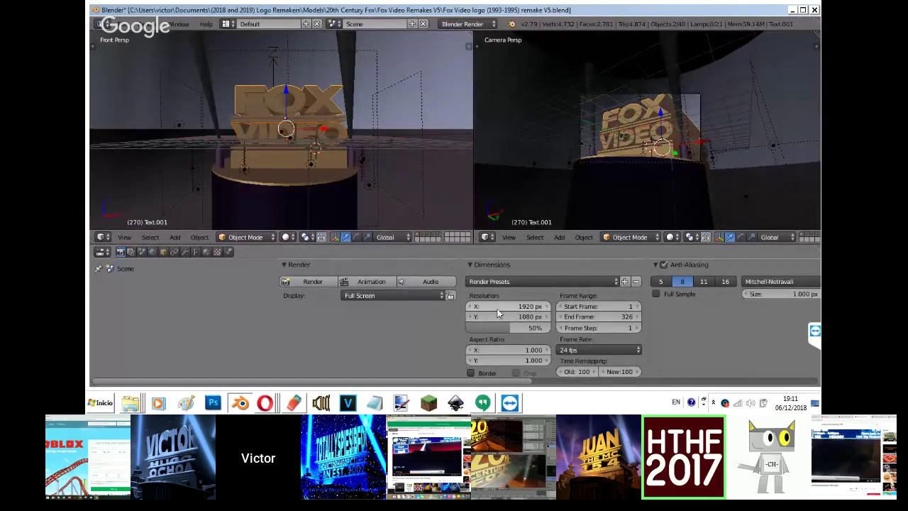
{"action": "left_click", "coordinate": [286, 281]}
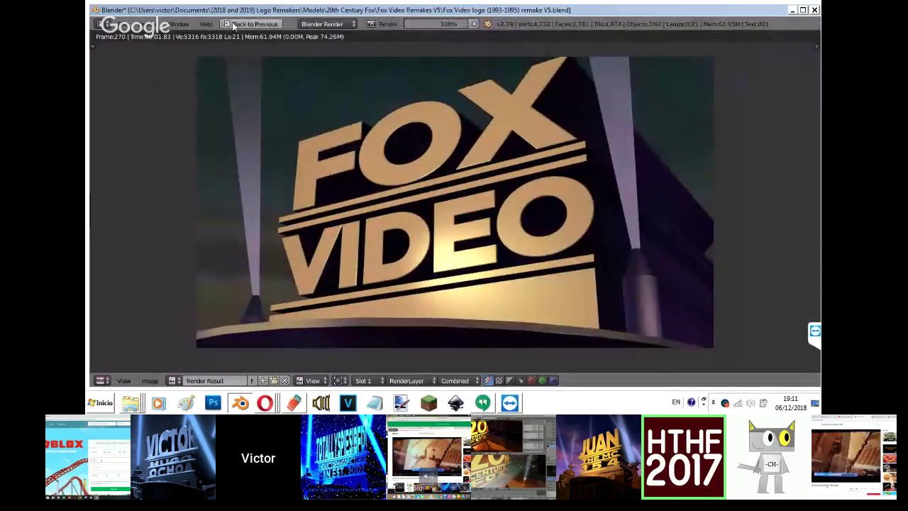
{"action": "left_click", "coordinate": [233, 25]}
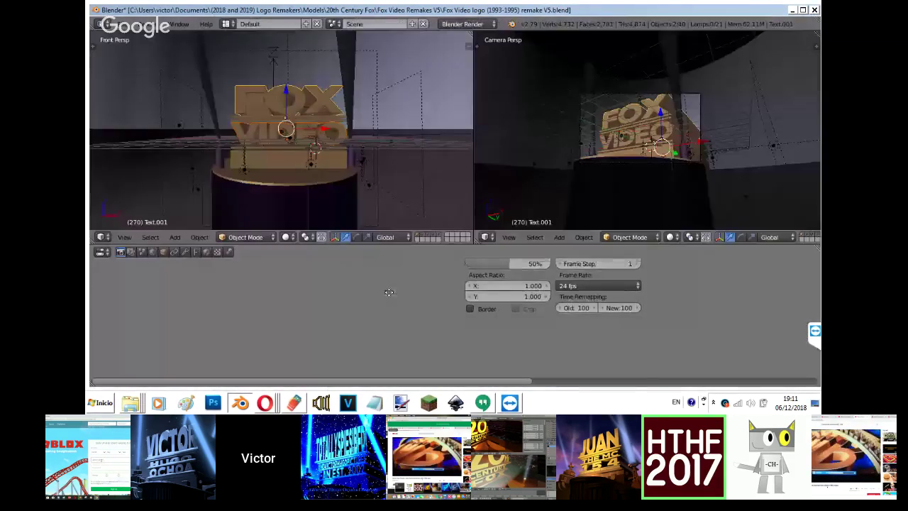
Switch to Opera and check the live stream's YouTube page, chat and Hangouts window.
{"action": "left_click", "coordinate": [265, 402]}
{"action": "left_click", "coordinate": [253, 365]}
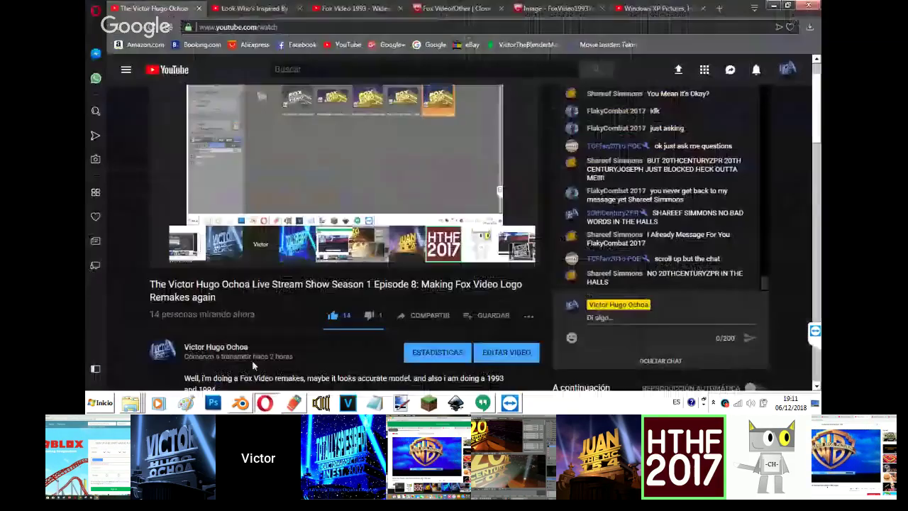
{"action": "left_click", "coordinate": [265, 403]}
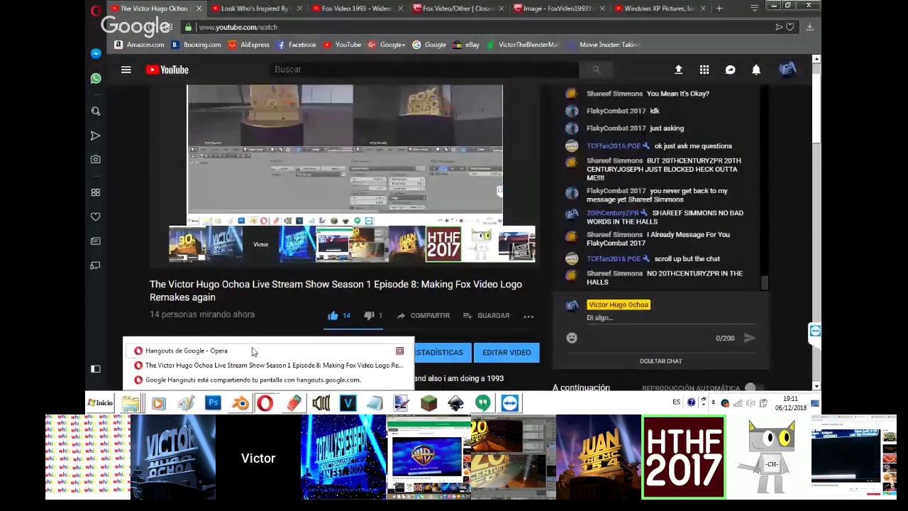
{"action": "left_click", "coordinate": [253, 351]}
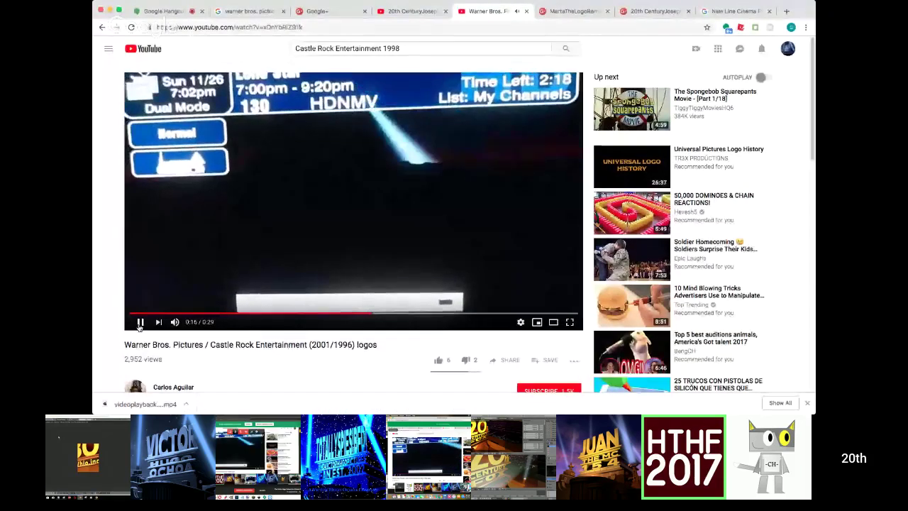
{"action": "left_click", "coordinate": [139, 325]}
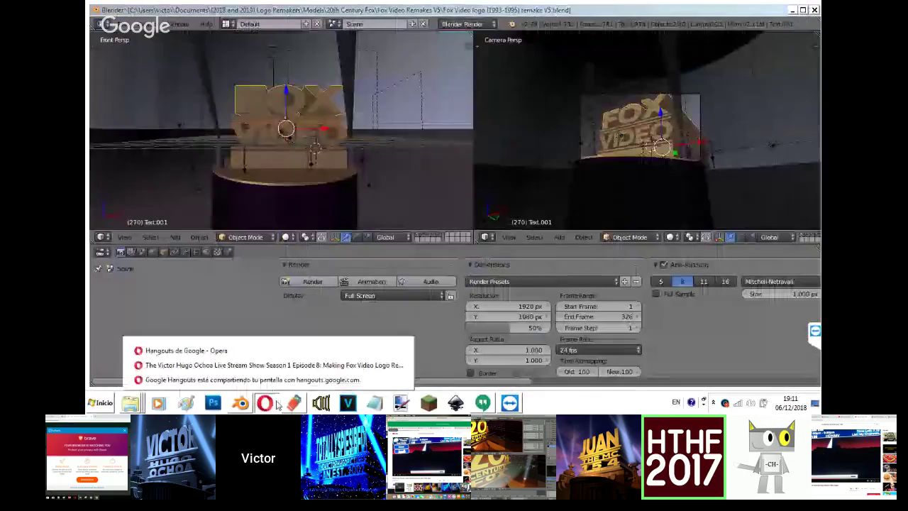
{"action": "left_click", "coordinate": [272, 364]}
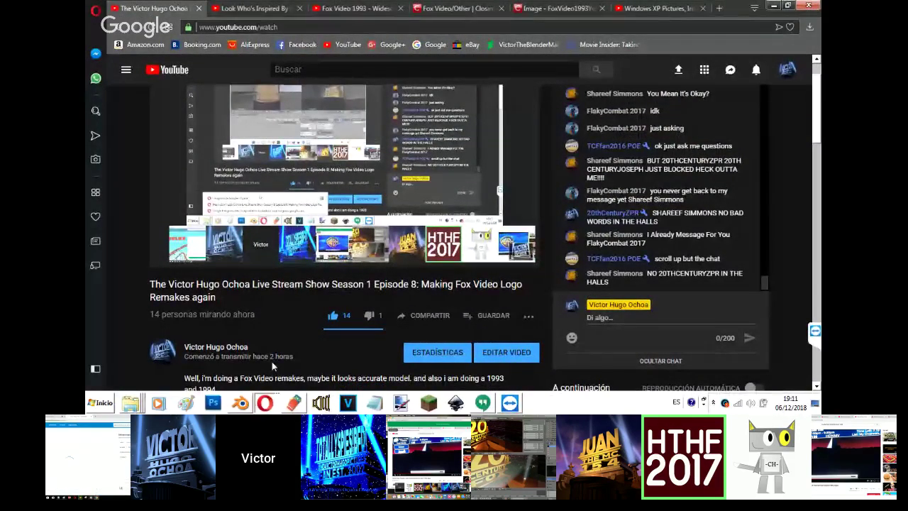
{"action": "left_click", "coordinate": [624, 316]}
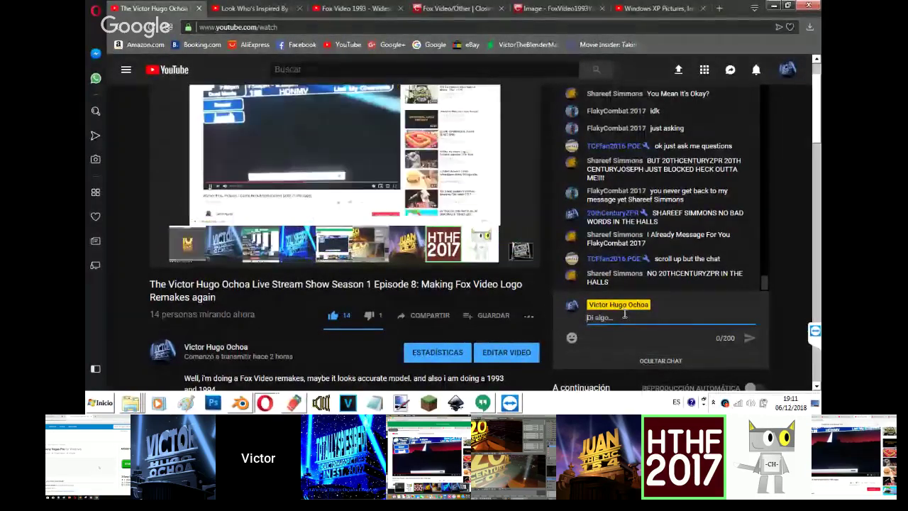
Return to Blender, render the current frame again to review the widescreen framing, and close the render result.
{"action": "left_click", "coordinate": [238, 404]}
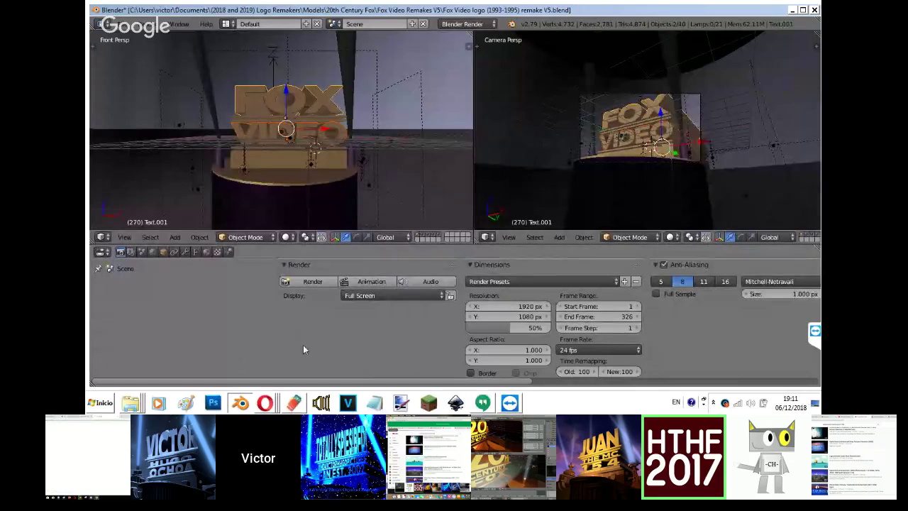
{"action": "left_click", "coordinate": [310, 282]}
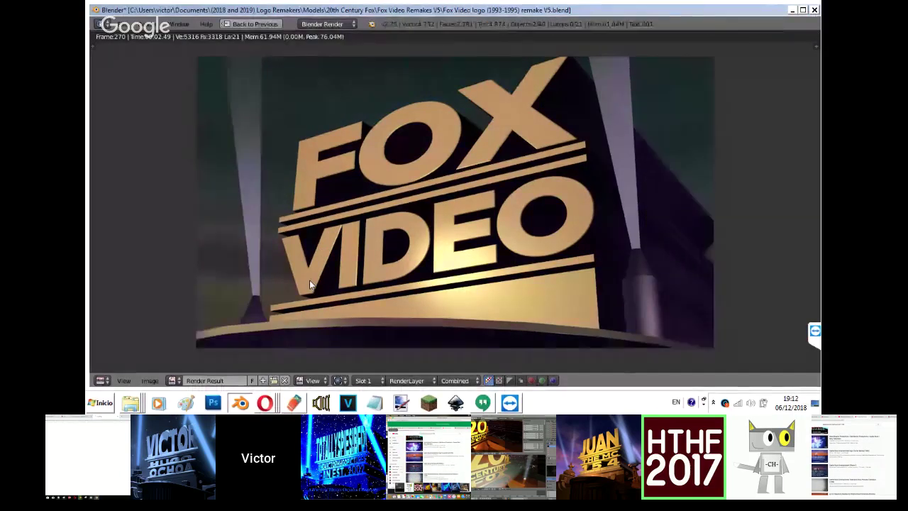
{"action": "left_click", "coordinate": [263, 24]}
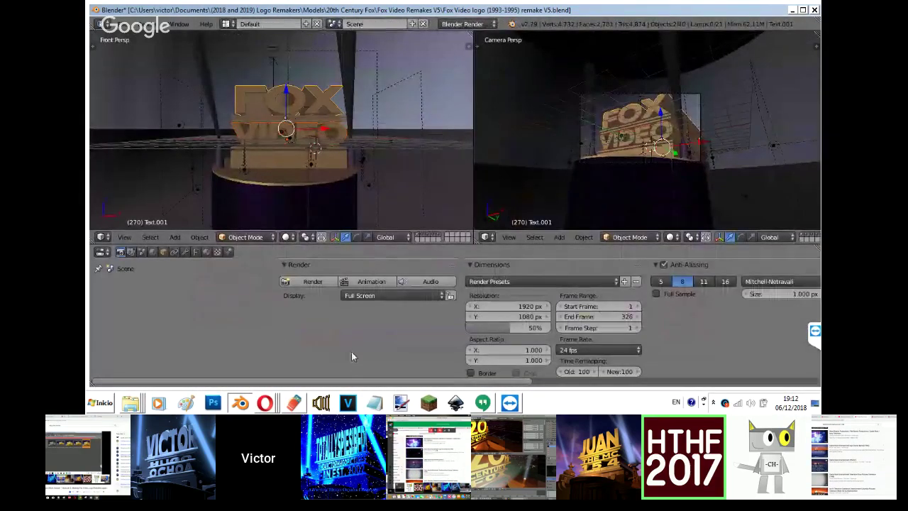
Switch to Opera, close the "Look Who's Inspired By" tab and play the Fox Video 1993 - Widescreen reference video briefly before pausing it.
{"action": "left_click", "coordinate": [264, 403]}
{"action": "left_click", "coordinate": [264, 364]}
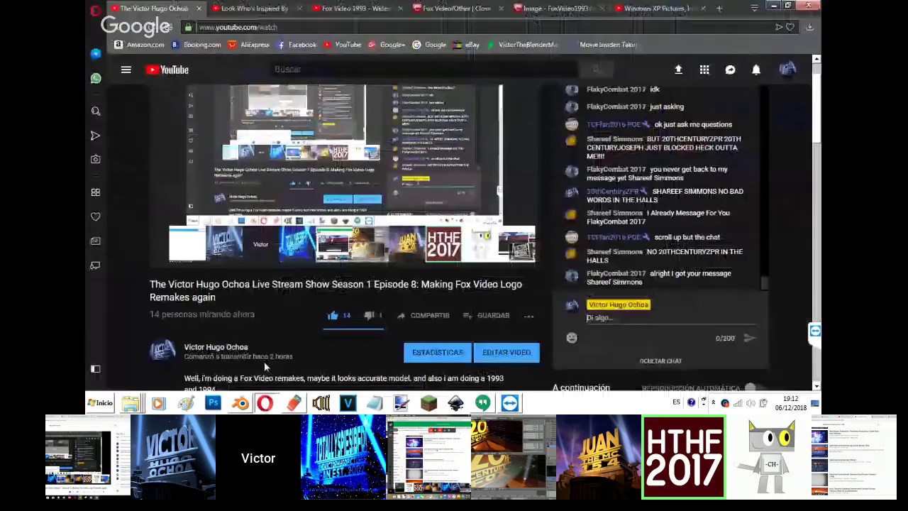
{"action": "left_click", "coordinate": [271, 7]}
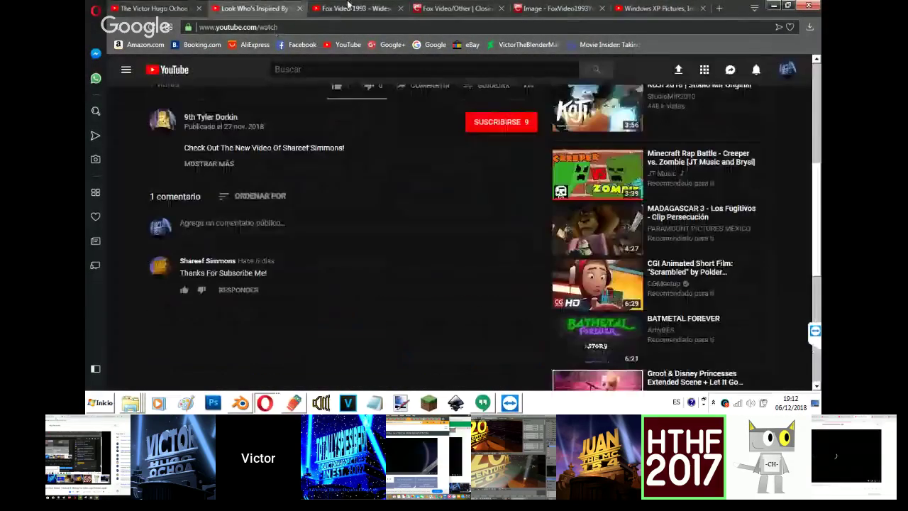
{"action": "left_click", "coordinate": [340, 8]}
{"action": "left_click", "coordinate": [298, 9]}
{"action": "left_click", "coordinate": [350, 223]}
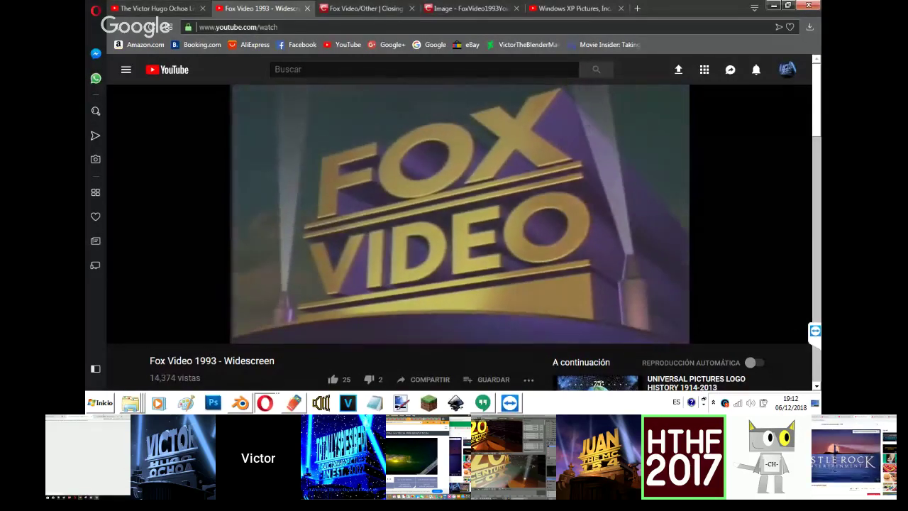
{"action": "left_click", "coordinate": [326, 291]}
Return to Blender and open the recent project file for the Fox Video logo (1993-1995) remake.
{"action": "left_click", "coordinate": [239, 403]}
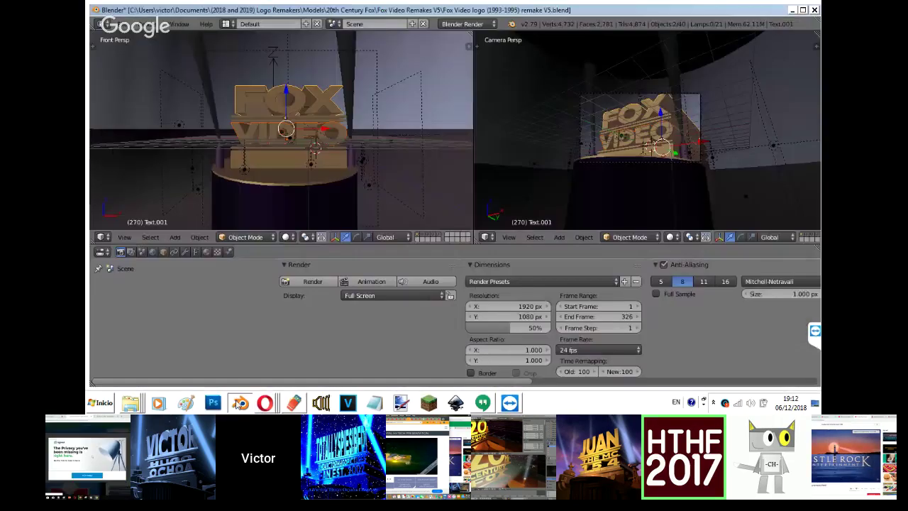
{"action": "left_click", "coordinate": [511, 24]}
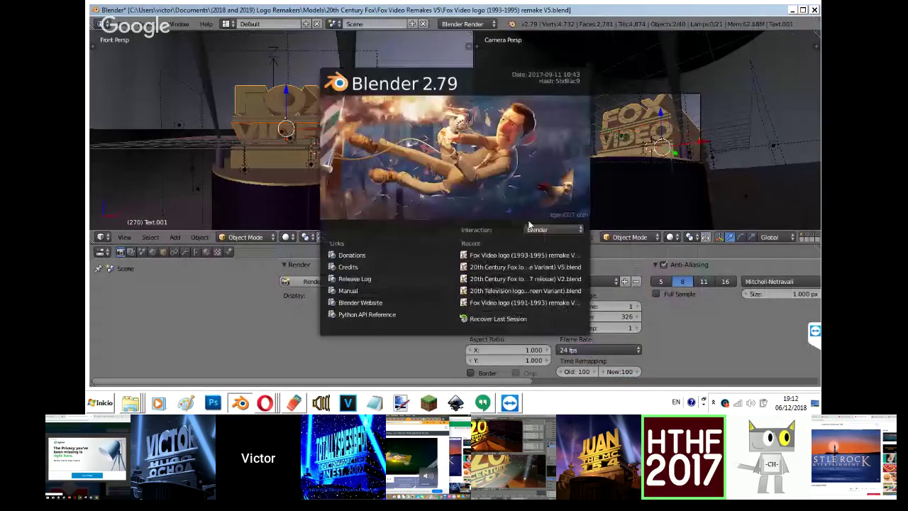
{"action": "left_click", "coordinate": [554, 258]}
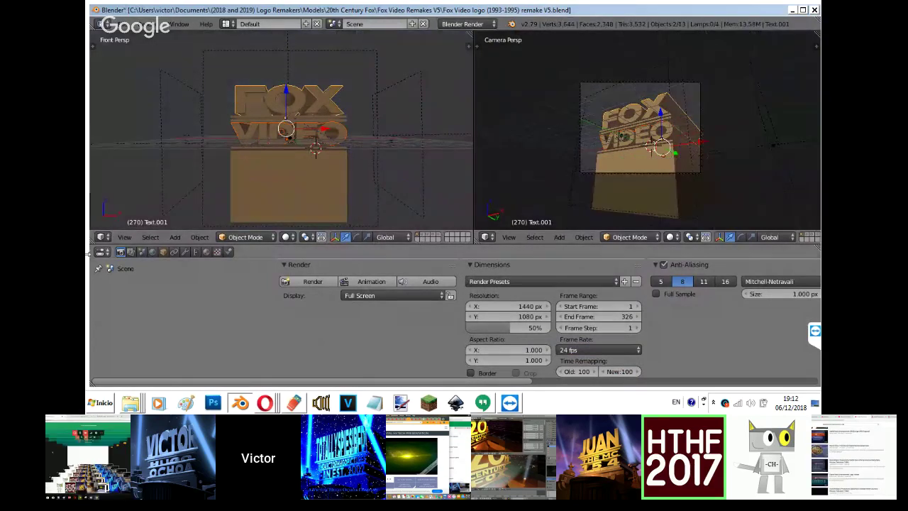
Show the Timeline in place of the front view, move the current frame to 0 and restore the 3D view.
{"action": "left_click", "coordinate": [102, 237]}
{"action": "left_click", "coordinate": [142, 208]}
{"action": "left_click_drag", "start_coordinate": [180, 188], "coordinate": [91, 213]}
{"action": "left_click", "coordinate": [102, 236]}
{"action": "left_click", "coordinate": [131, 234]}
In the camera view's Background Images settings, unlink Fox_Video_1993.jpg from the background image.
{"action": "key", "text": "n"}
{"action": "left_click", "coordinate": [741, 111]}
{"action": "left_click", "coordinate": [738, 188]}
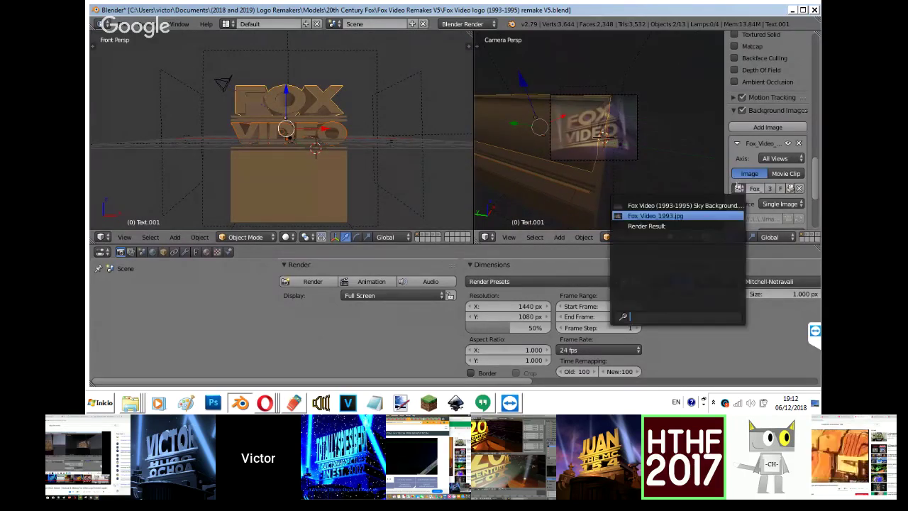
{"action": "left_click", "coordinate": [800, 189]}
Start opening a replacement background image and look through the bookmarked and recent locations to reach the desktop Logos folder.
{"action": "left_click", "coordinate": [793, 190]}
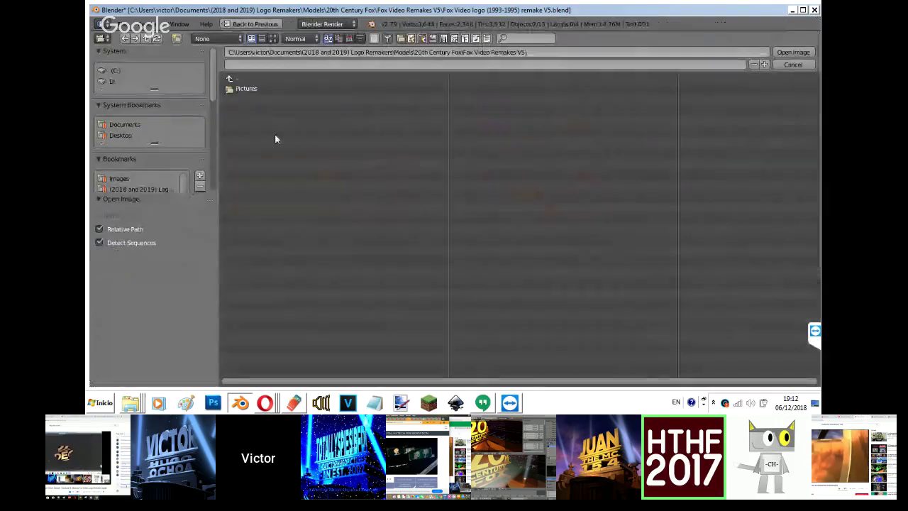
{"action": "left_click_drag", "start_coordinate": [214, 106], "coordinate": [214, 135]}
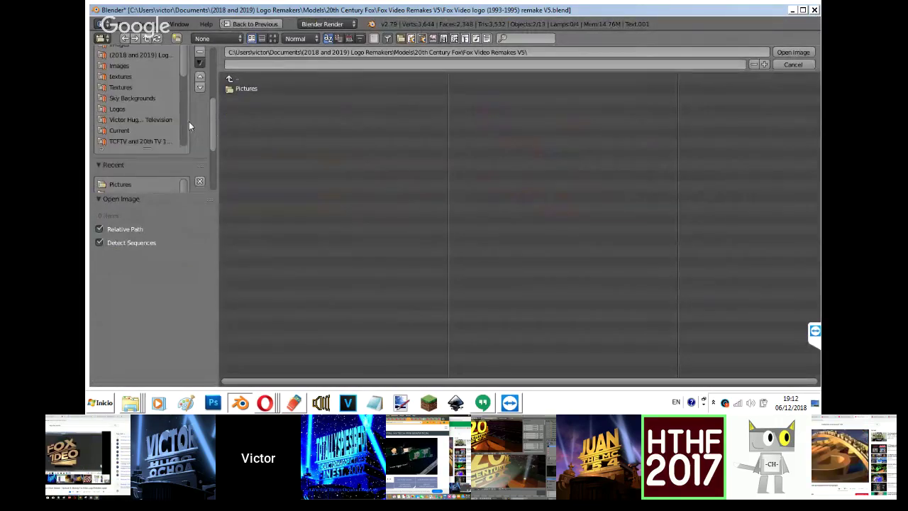
{"action": "scroll", "coordinate": [188, 121], "scroll_direction": "down", "scroll_amount": 8}
{"action": "scroll", "coordinate": [192, 106], "scroll_direction": "up", "scroll_amount": 5}
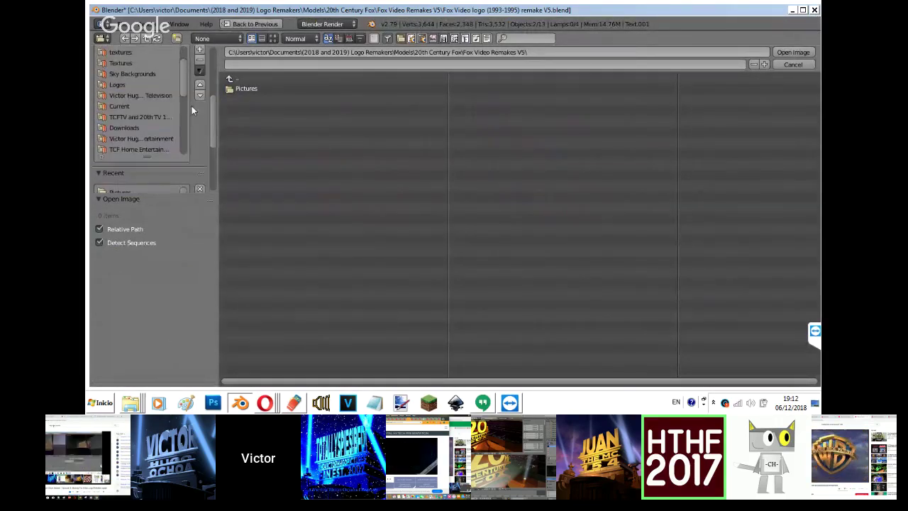
{"action": "scroll", "coordinate": [188, 111], "scroll_direction": "up", "scroll_amount": 3}
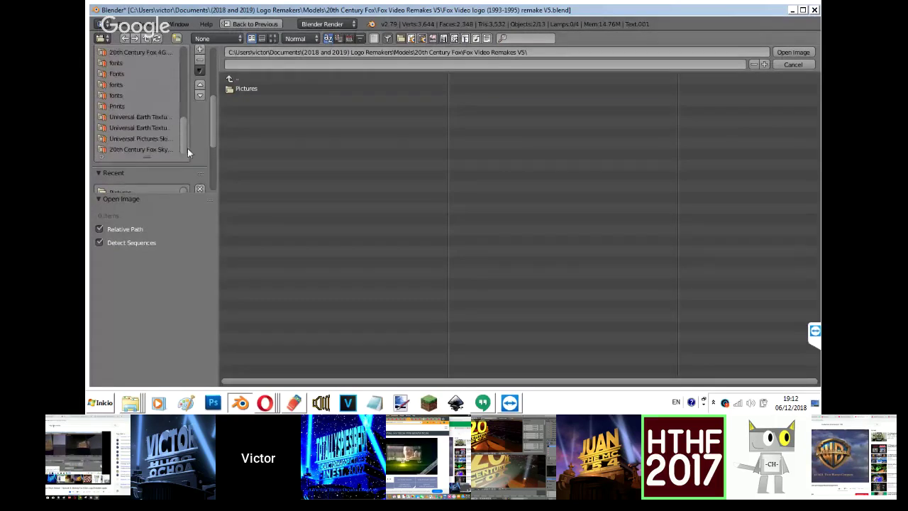
{"action": "scroll", "coordinate": [189, 123], "scroll_direction": "up", "scroll_amount": 2}
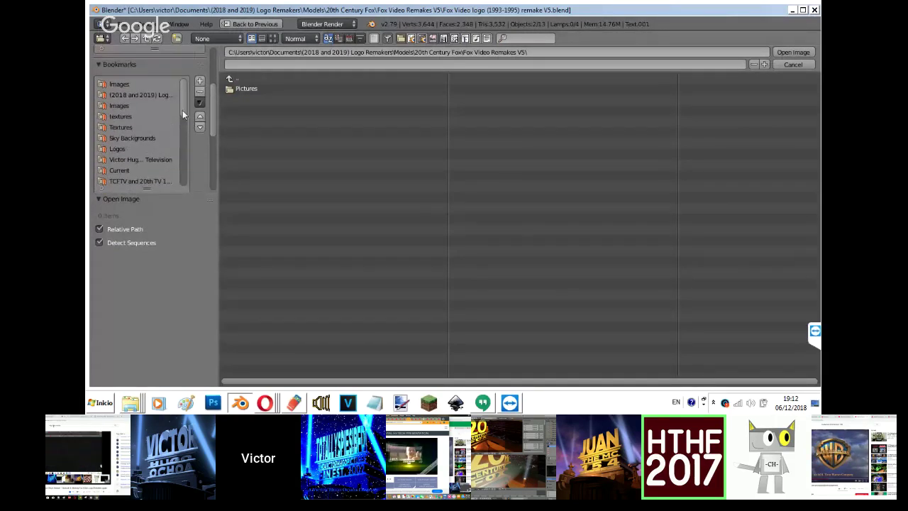
{"action": "scroll", "coordinate": [149, 142], "scroll_direction": "down", "scroll_amount": 8}
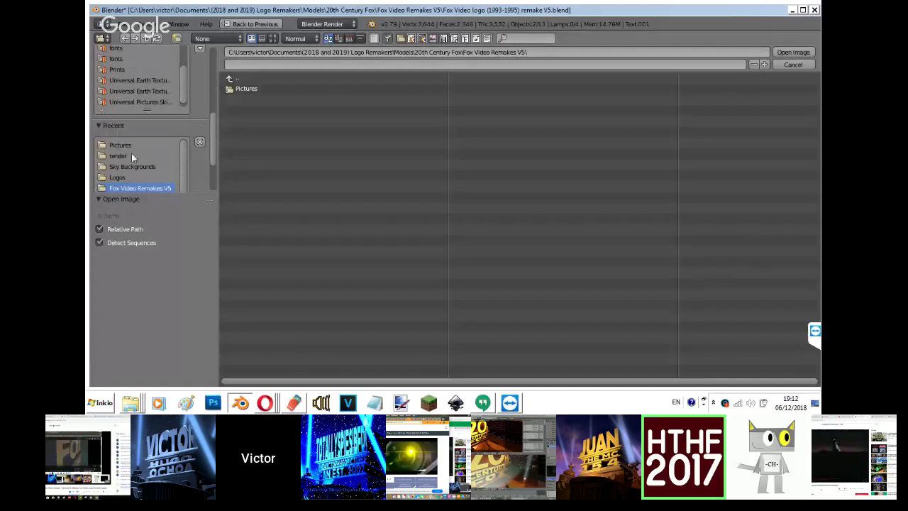
{"action": "left_click", "coordinate": [130, 155]}
{"action": "left_click", "coordinate": [126, 176]}
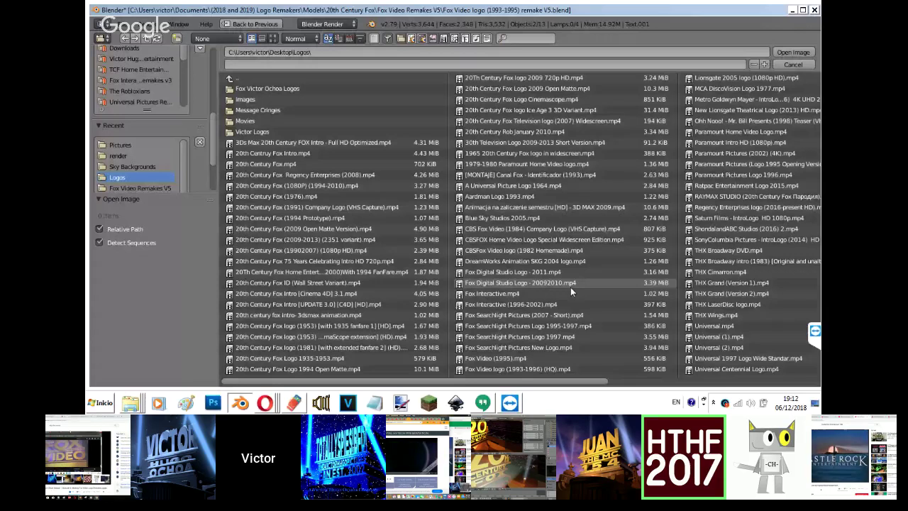
Show the Logos folder as thumbnails, look through its logo videos for a Fox Video reference, and cancel the file selection.
{"action": "left_click", "coordinate": [272, 38]}
{"action": "left_click_drag", "start_coordinate": [813, 148], "coordinate": [796, 210]}
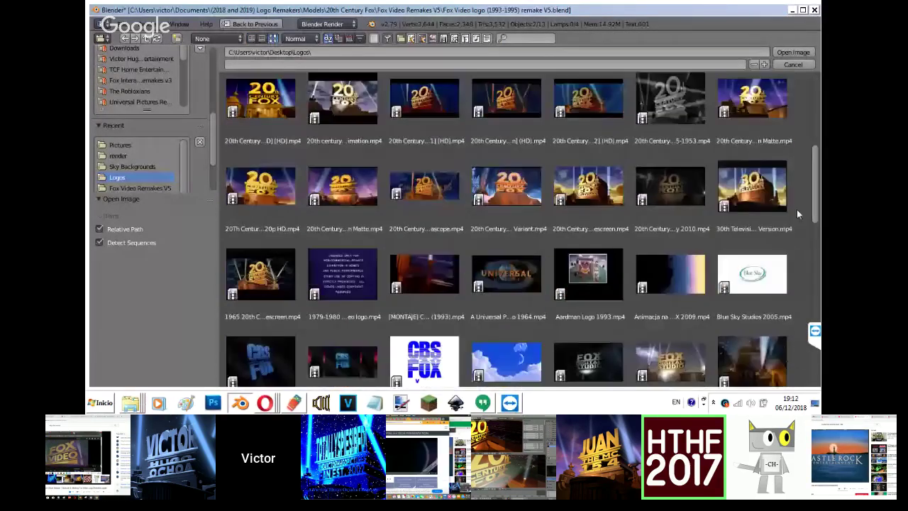
{"action": "scroll", "coordinate": [796, 209], "scroll_direction": "down", "scroll_amount": 8}
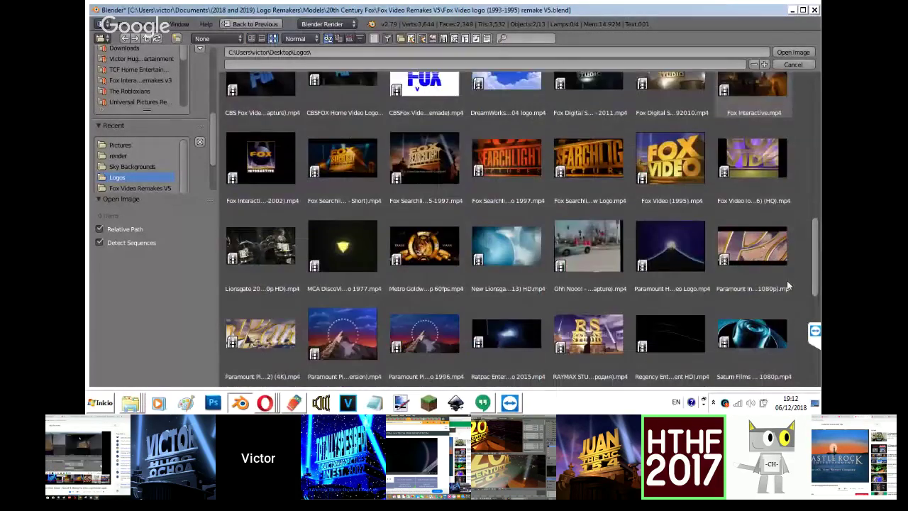
{"action": "scroll", "coordinate": [786, 312], "scroll_direction": "down", "scroll_amount": 12}
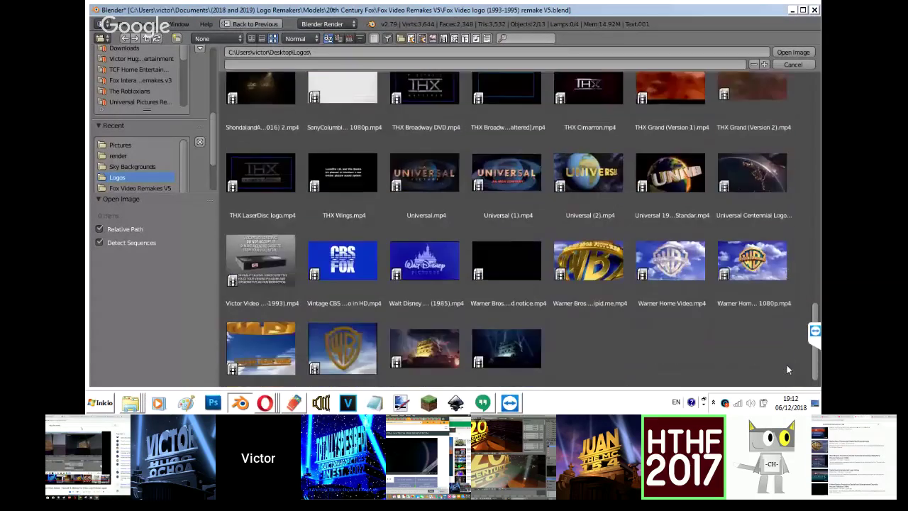
{"action": "scroll", "coordinate": [790, 329], "scroll_direction": "up", "scroll_amount": 15}
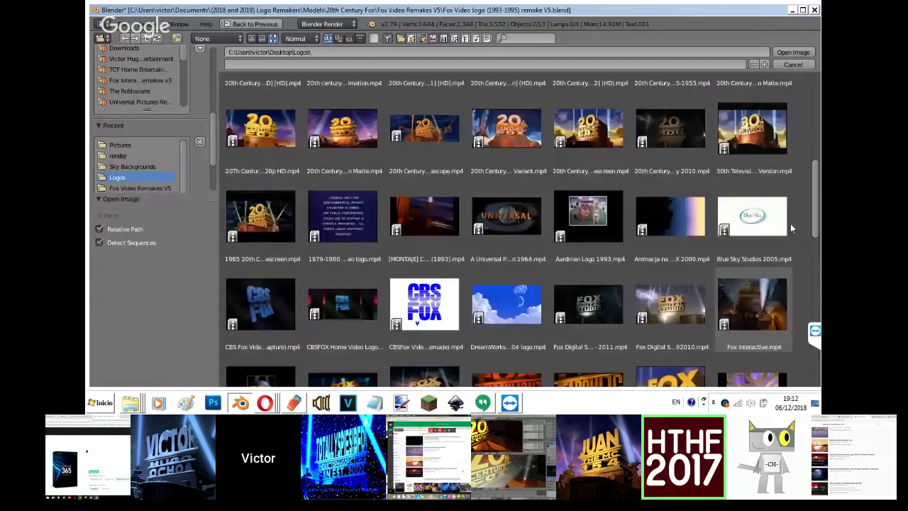
{"action": "scroll", "coordinate": [802, 152], "scroll_direction": "up", "scroll_amount": 4}
{"action": "scroll", "coordinate": [795, 252], "scroll_direction": "down", "scroll_amount": 12}
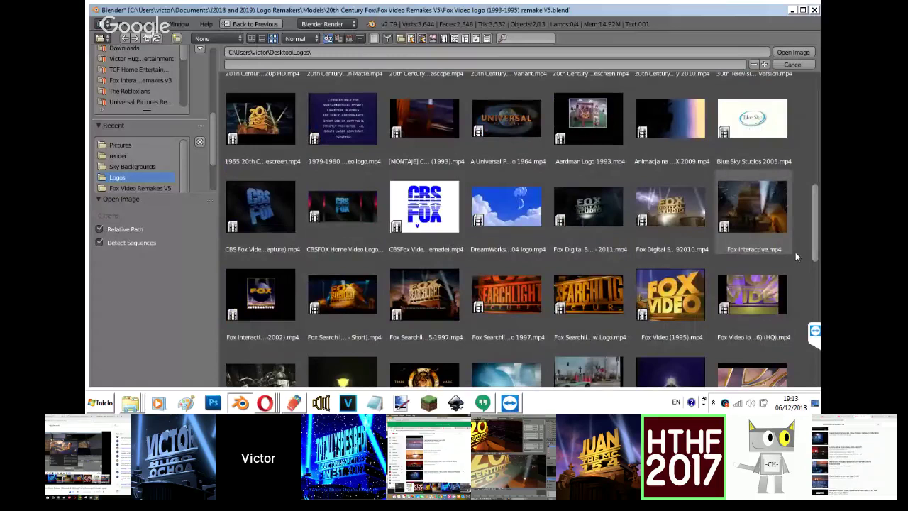
{"action": "scroll", "coordinate": [795, 257], "scroll_direction": "down", "scroll_amount": 6}
{"action": "left_click", "coordinate": [792, 65]}
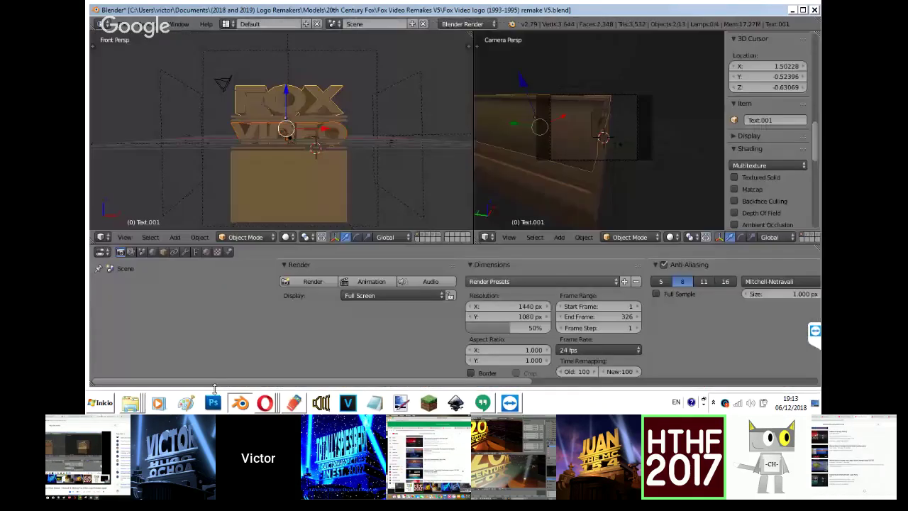
Switch to the Hangouts call window in Opera and stop sharing the screen.
{"action": "mouse_move", "coordinate": [265, 403]}
{"action": "left_click", "coordinate": [288, 352]}
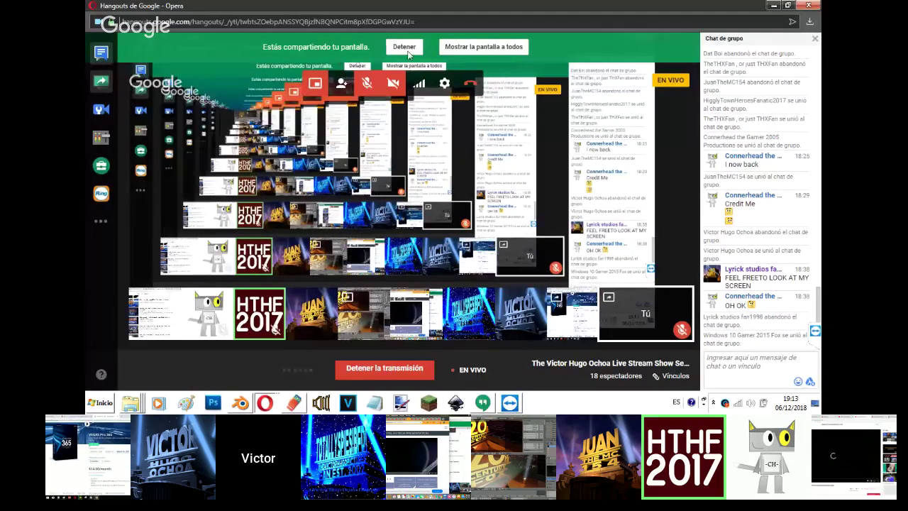
{"action": "left_click", "coordinate": [406, 48]}
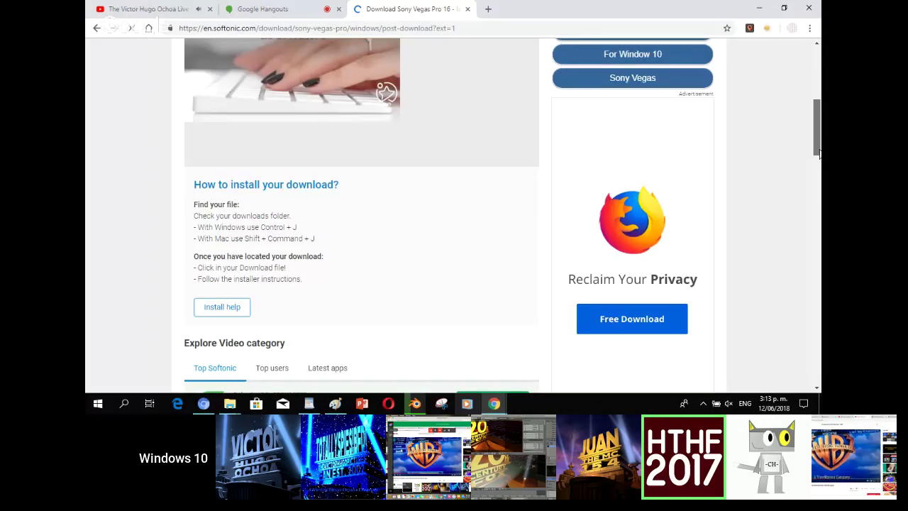
Find Video to Video Converter among Softonic's top video apps, open its download page and start signing in with Google+.
{"action": "left_click_drag", "start_coordinate": [819, 153], "coordinate": [818, 183]}
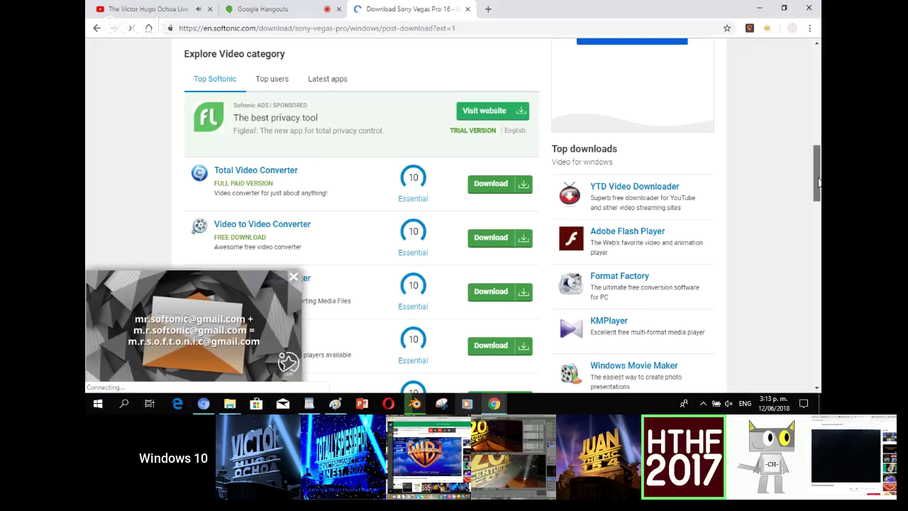
{"action": "scroll", "coordinate": [818, 177], "scroll_direction": "down", "scroll_amount": 2}
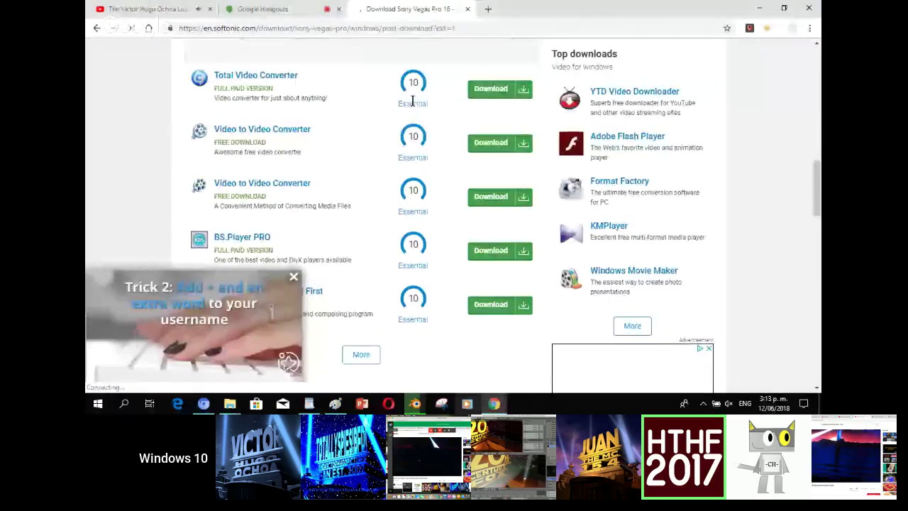
{"action": "left_click", "coordinate": [493, 144]}
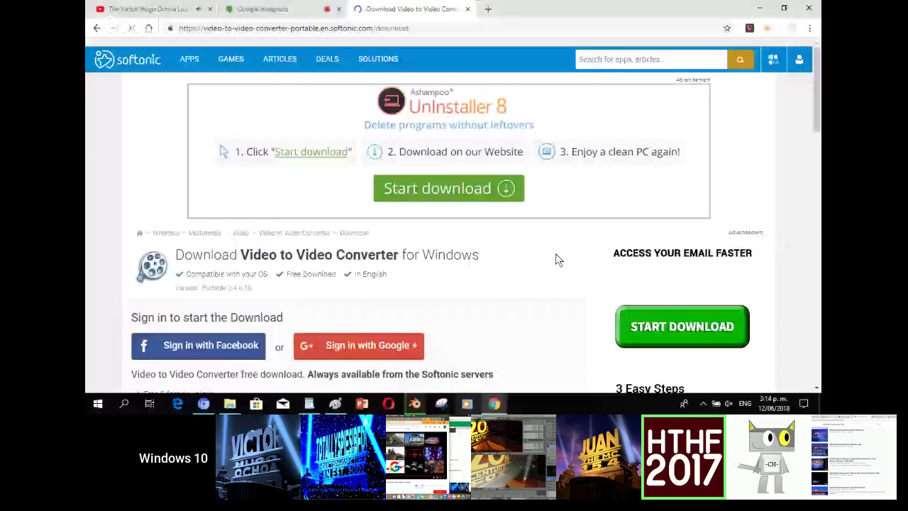
{"action": "scroll", "coordinate": [558, 259], "scroll_direction": "down", "scroll_amount": 3}
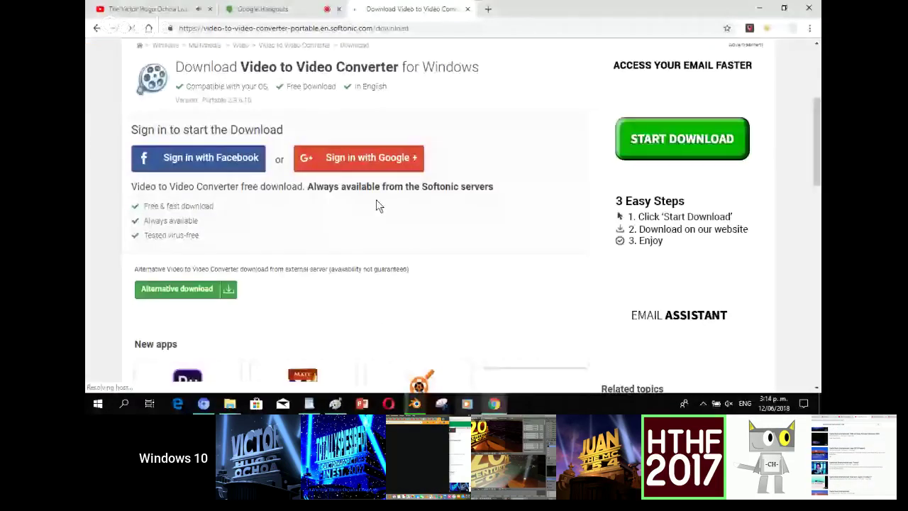
{"action": "left_click", "coordinate": [394, 167]}
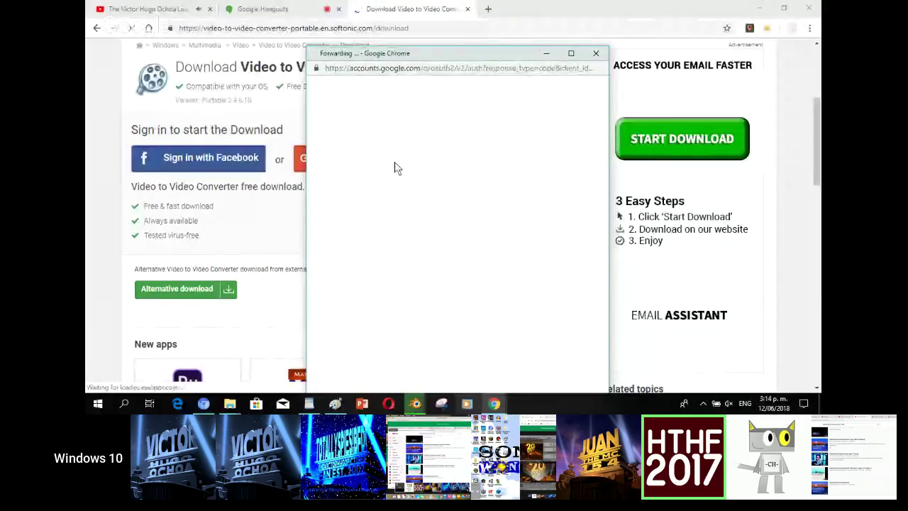
Check the live stream's YouTube tab and return to the Video to Video Converter download page.
{"action": "left_click", "coordinate": [156, 6]}
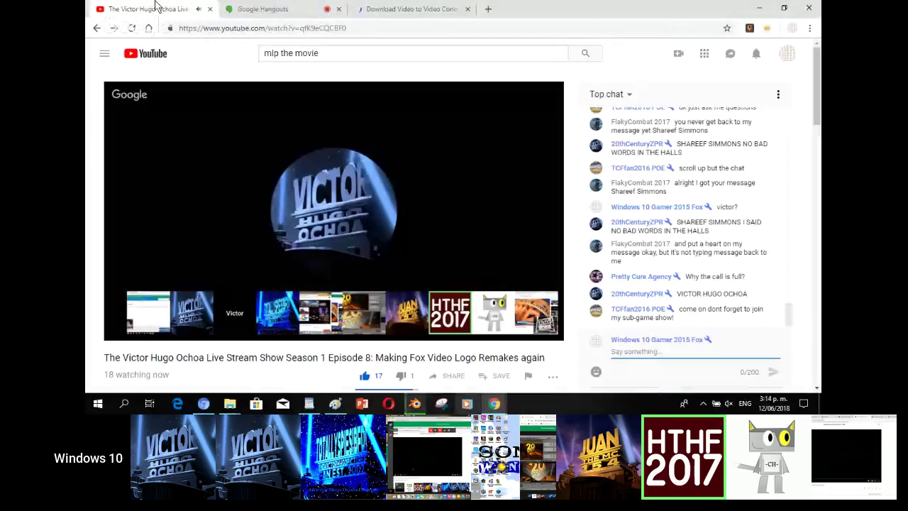
{"action": "left_click", "coordinate": [386, 6]}
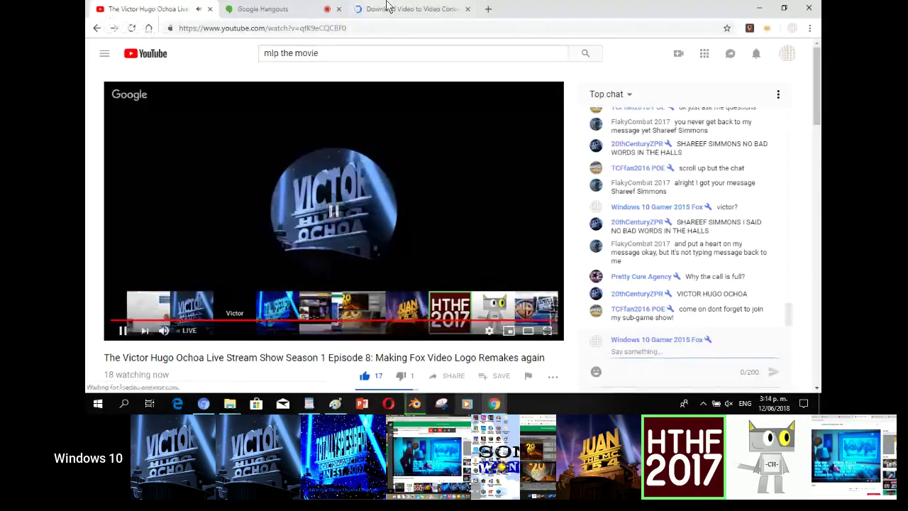
{"action": "left_click", "coordinate": [386, 7]}
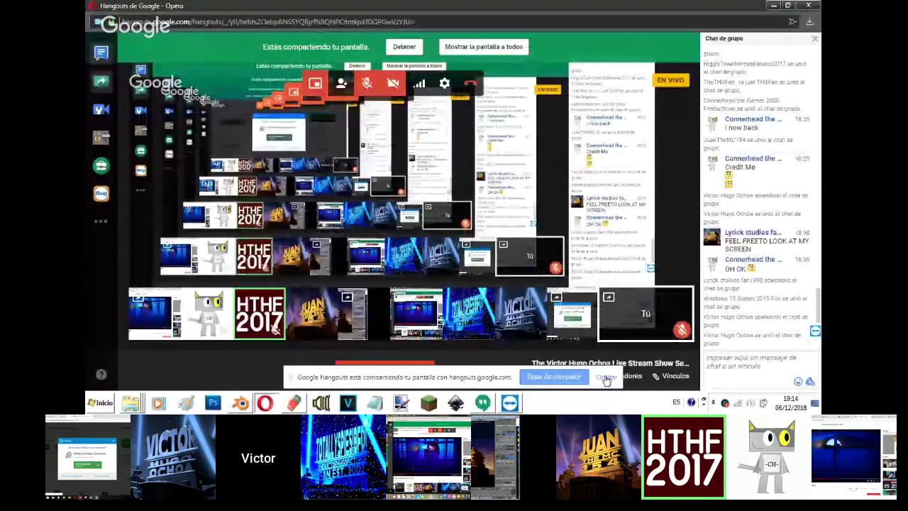
Hide the screen-sharing notice, open the live stream's YouTube tab and post "Quit the drama in the chat" in its chat.
{"action": "left_click", "coordinate": [606, 377]}
{"action": "left_click", "coordinate": [265, 402]}
{"action": "left_click", "coordinate": [288, 365]}
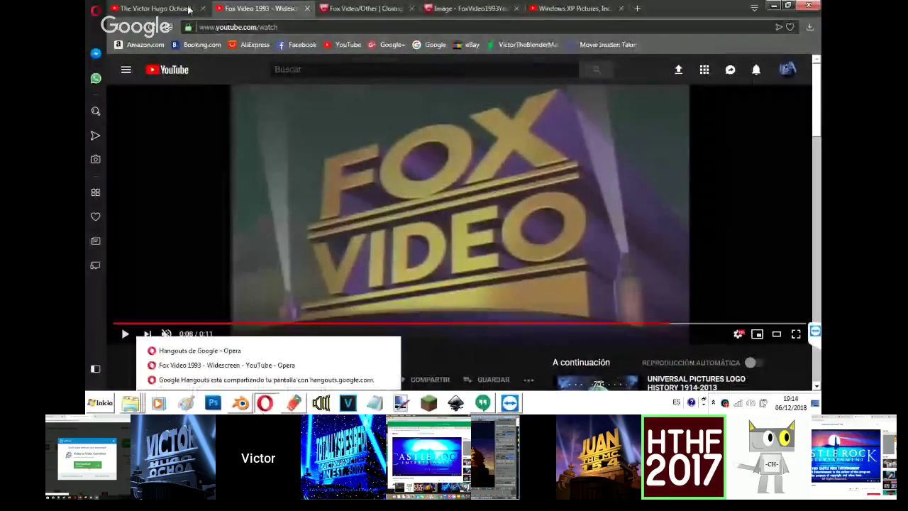
{"action": "left_click", "coordinate": [170, 8]}
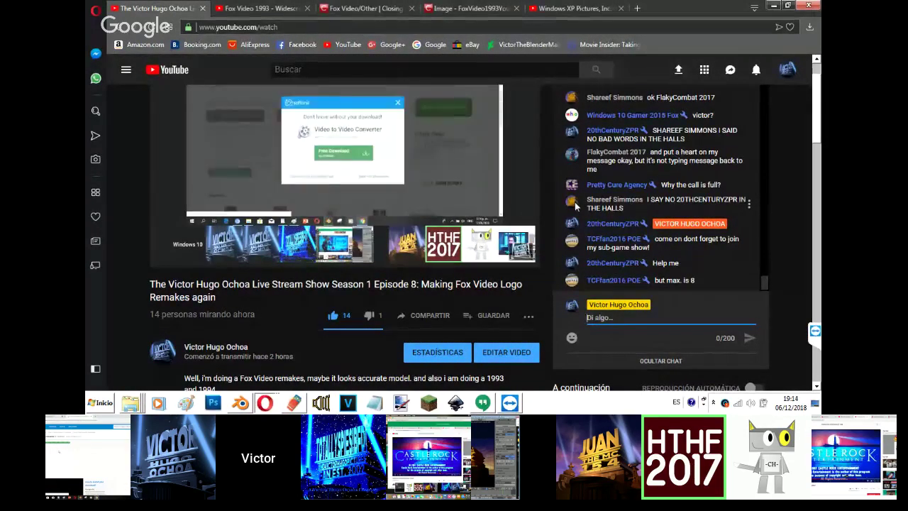
{"action": "type", "text": "Quit the drama in the chat"}
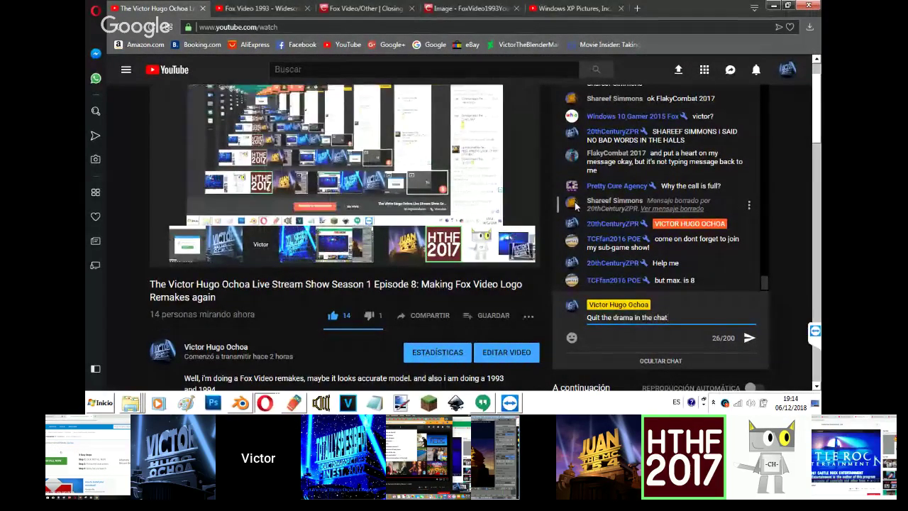
{"action": "key", "text": "Return"}
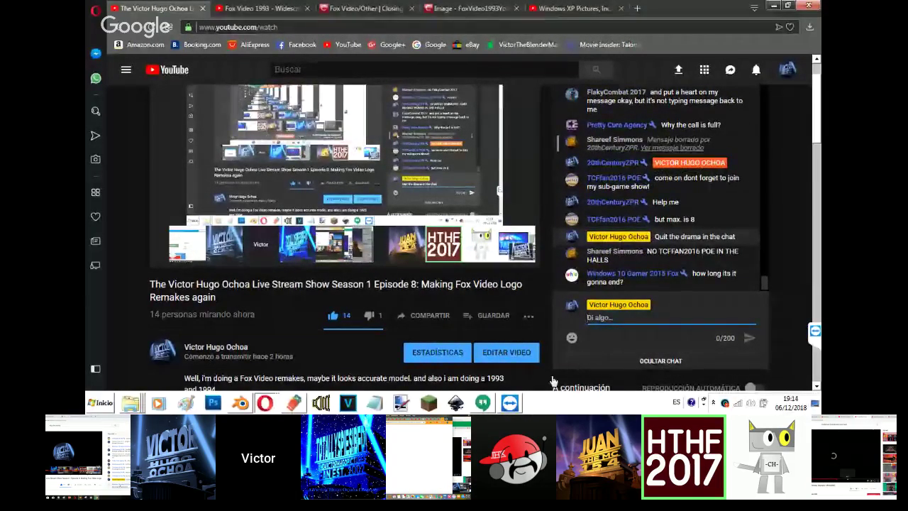
Check the Hangouts conversation and the call window, and return to the live stream's YouTube page.
{"action": "left_click", "coordinate": [483, 402]}
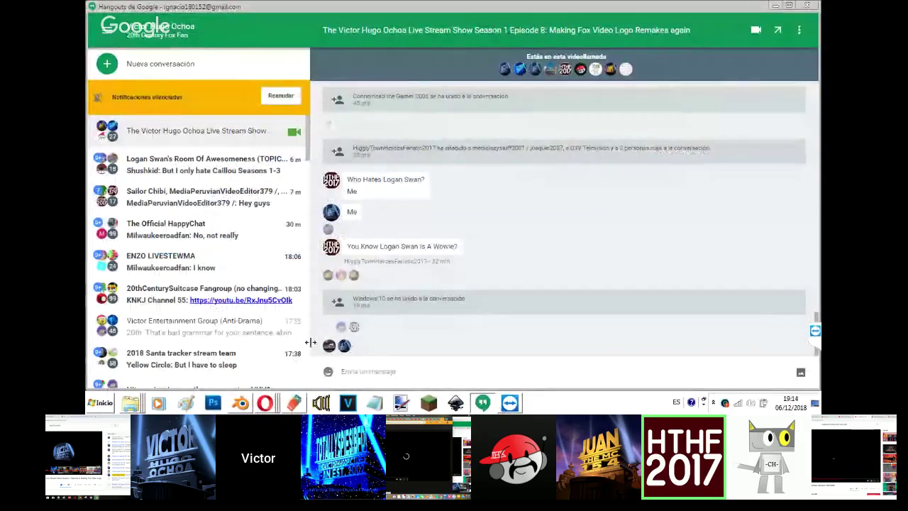
{"action": "left_click", "coordinate": [264, 403]}
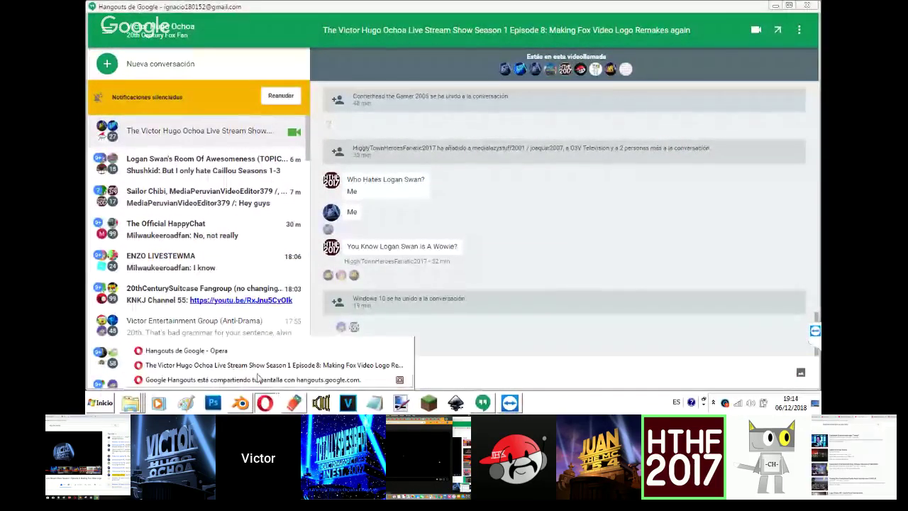
{"action": "left_click", "coordinate": [259, 348]}
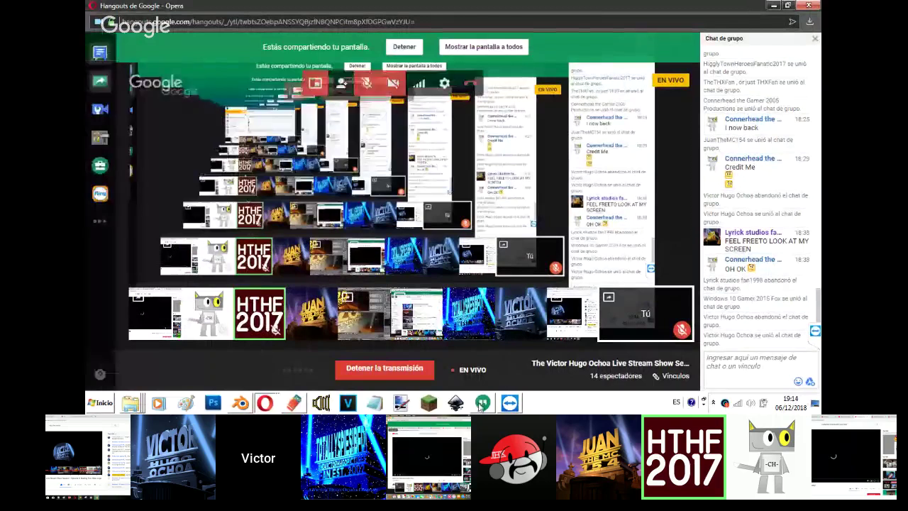
{"action": "left_click", "coordinate": [265, 402]}
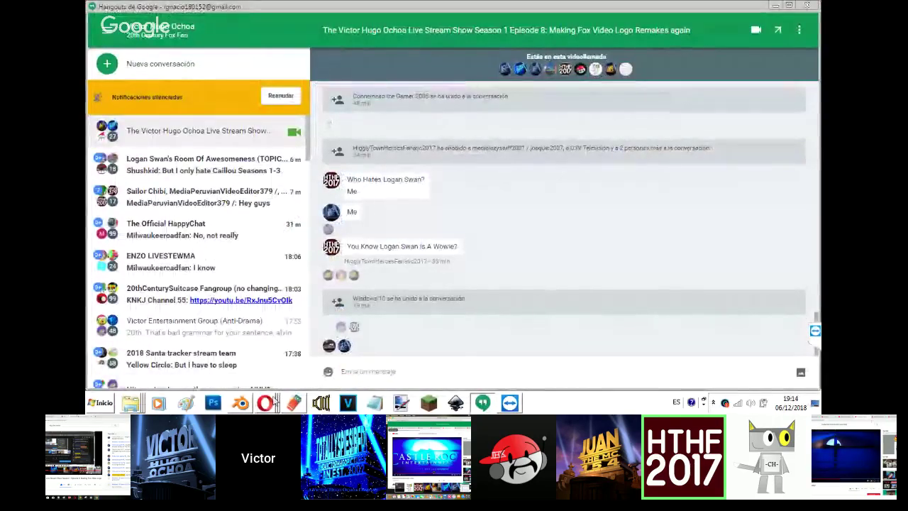
{"action": "left_click", "coordinate": [265, 402]}
{"action": "left_click", "coordinate": [271, 362]}
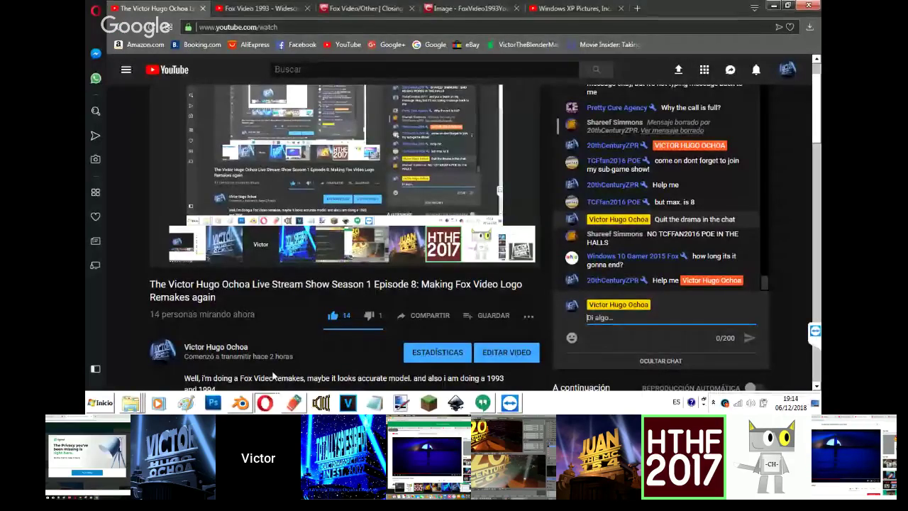
Switch to Blender and play the logo animation against the background reference video in the camera view.
{"action": "left_click", "coordinate": [241, 402]}
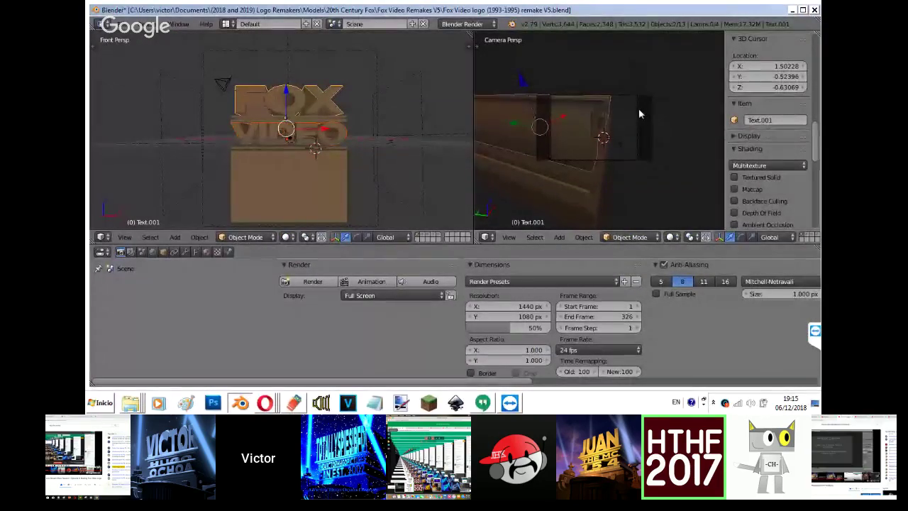
{"action": "scroll", "coordinate": [746, 62], "scroll_direction": "down", "scroll_amount": 2}
{"action": "scroll", "coordinate": [746, 62], "scroll_direction": "down", "scroll_amount": 10}
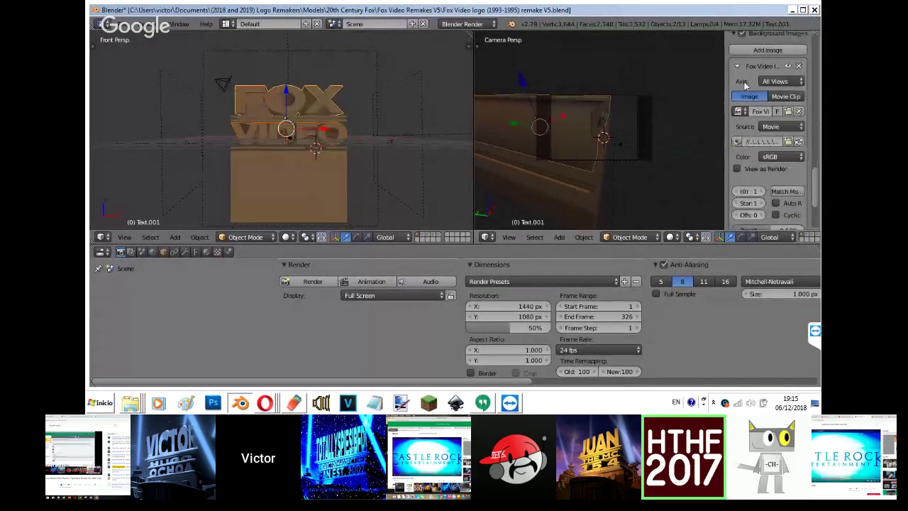
{"action": "key", "text": "alt+a"}
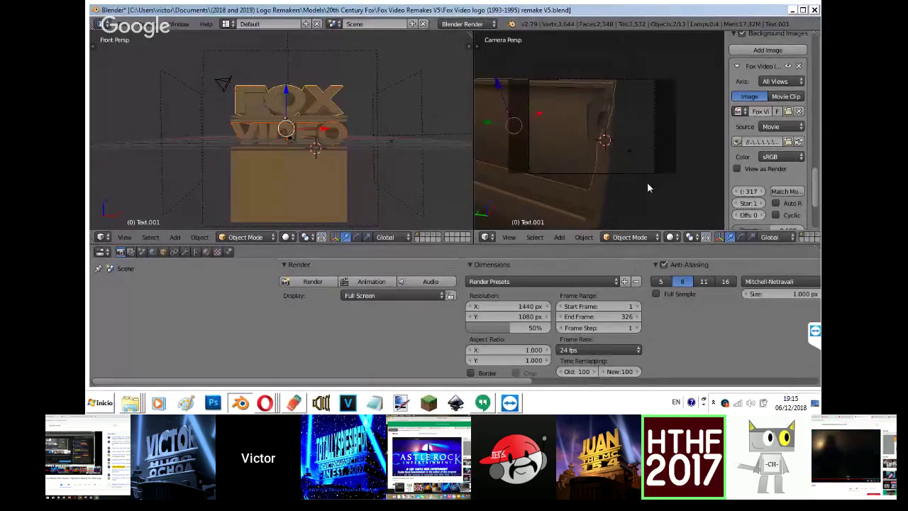
{"action": "key", "text": "alt+a"}
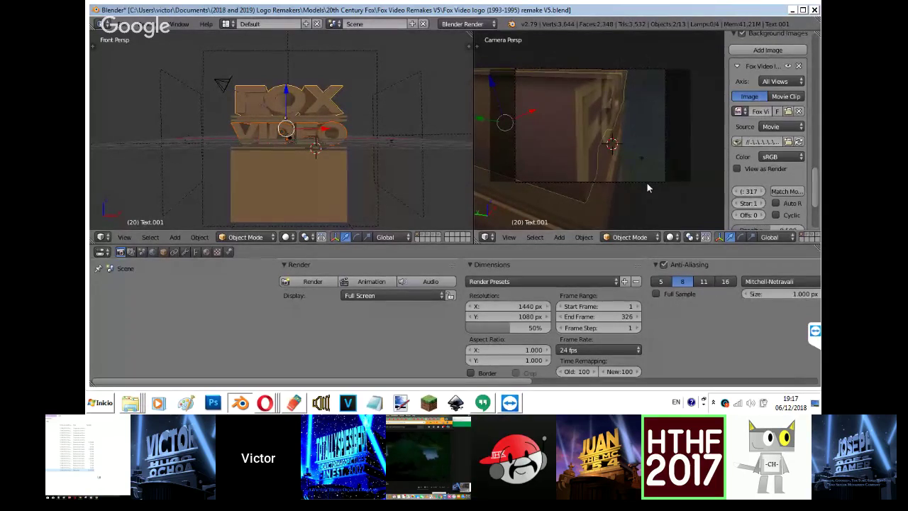
{"action": "key", "text": "alt+a"}
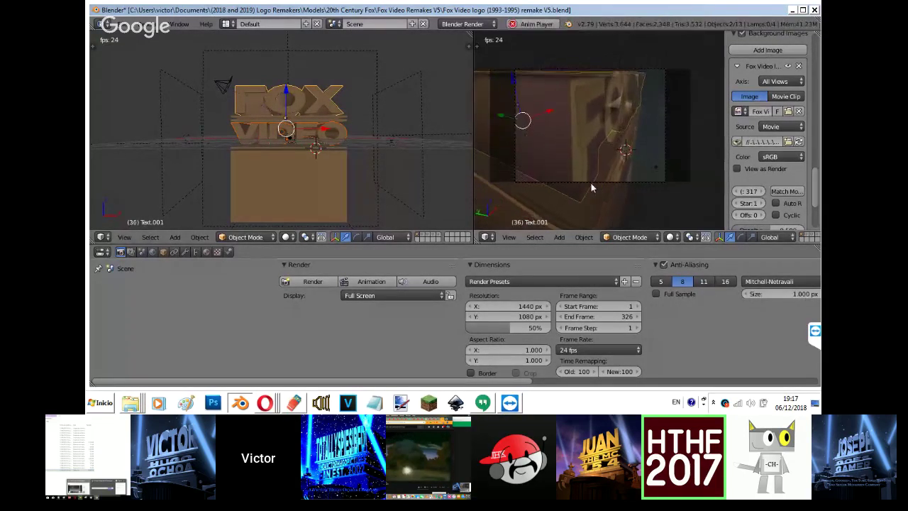
{"action": "key", "text": "Escape"}
Set the camera background video's opacity to 1.000 and replay the animation.
{"action": "scroll", "coordinate": [803, 137], "scroll_direction": "down", "scroll_amount": 5}
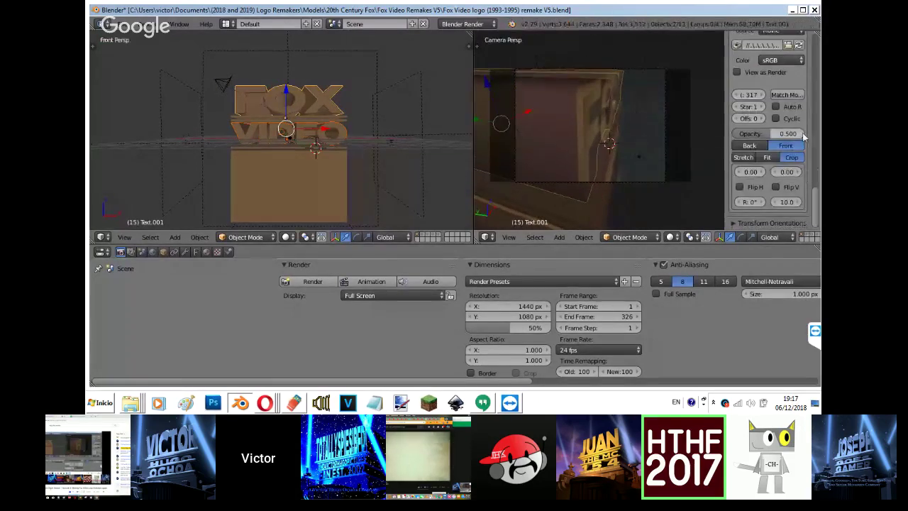
{"action": "left_click_drag", "start_coordinate": [789, 135], "coordinate": [821, 135]}
{"action": "key", "text": "alt+shift+a"}
{"action": "key", "text": "alt+a"}
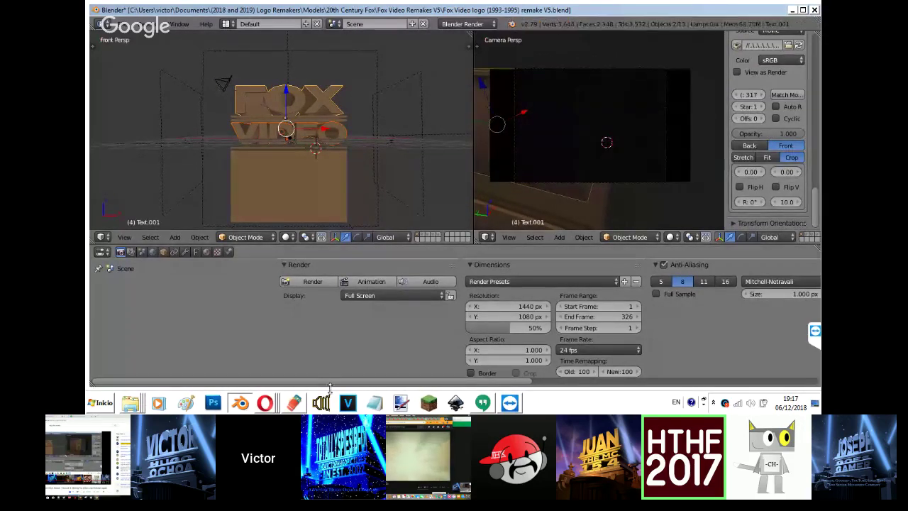
Look over the live stream's YouTube page and chat in Opera, along with the Hangouts call window.
{"action": "left_click", "coordinate": [264, 402]}
{"action": "left_click", "coordinate": [259, 365]}
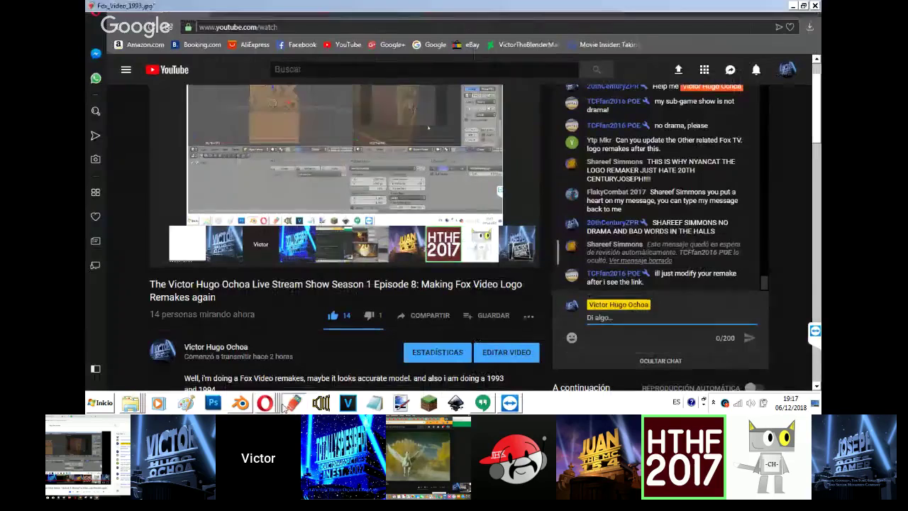
{"action": "left_click", "coordinate": [264, 403]}
{"action": "left_click", "coordinate": [251, 350]}
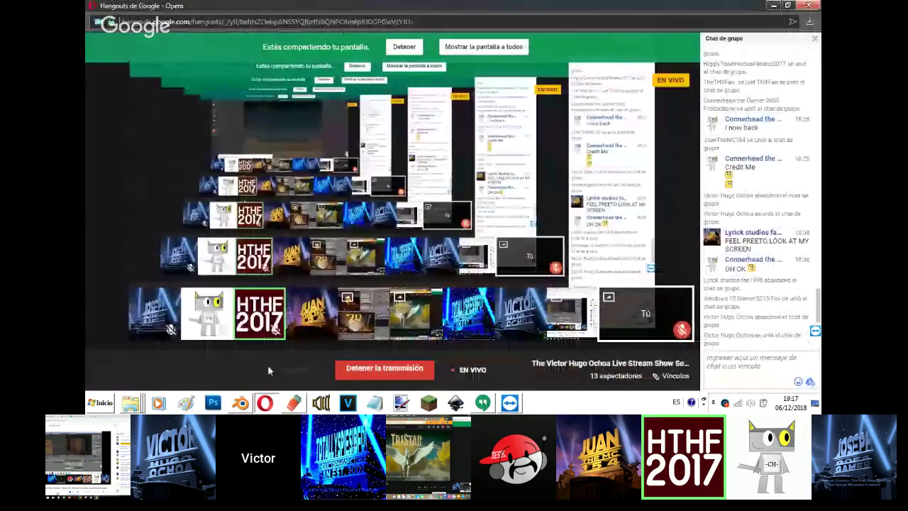
{"action": "left_click", "coordinate": [265, 402]}
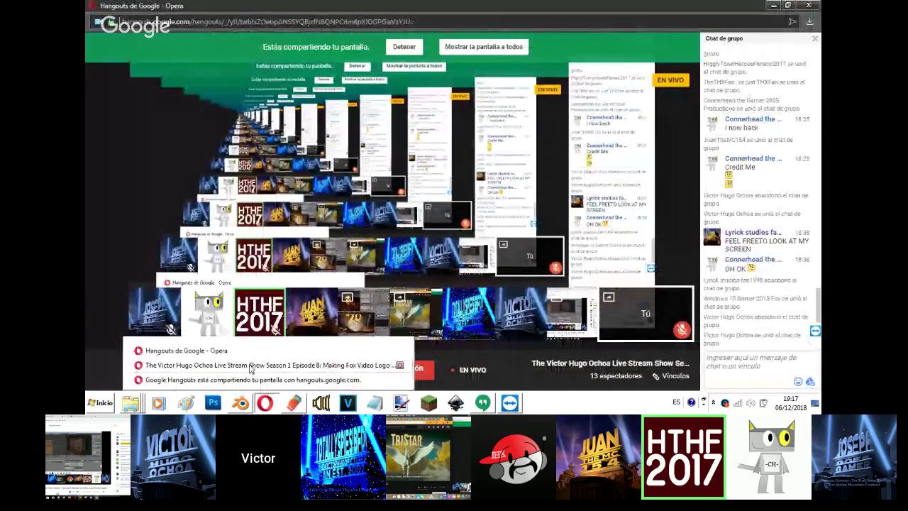
{"action": "left_click", "coordinate": [249, 364]}
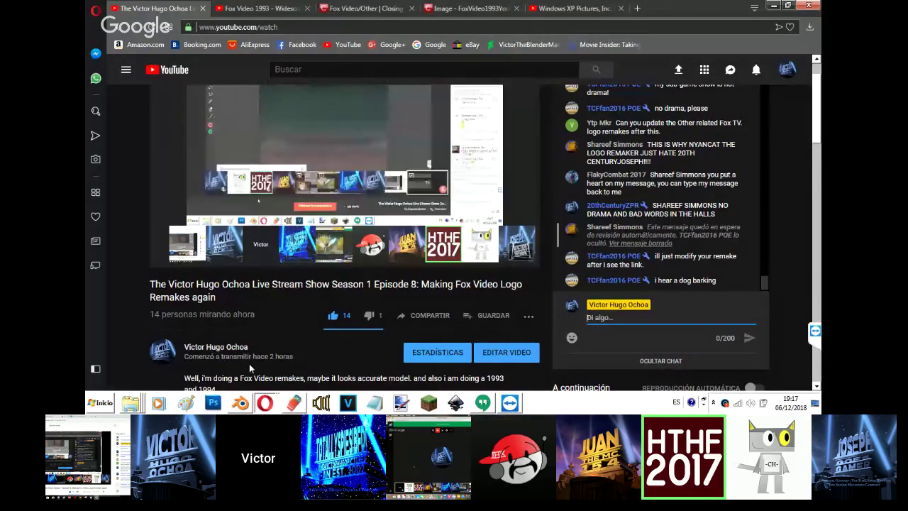
{"action": "mouse_move", "coordinate": [197, 196]}
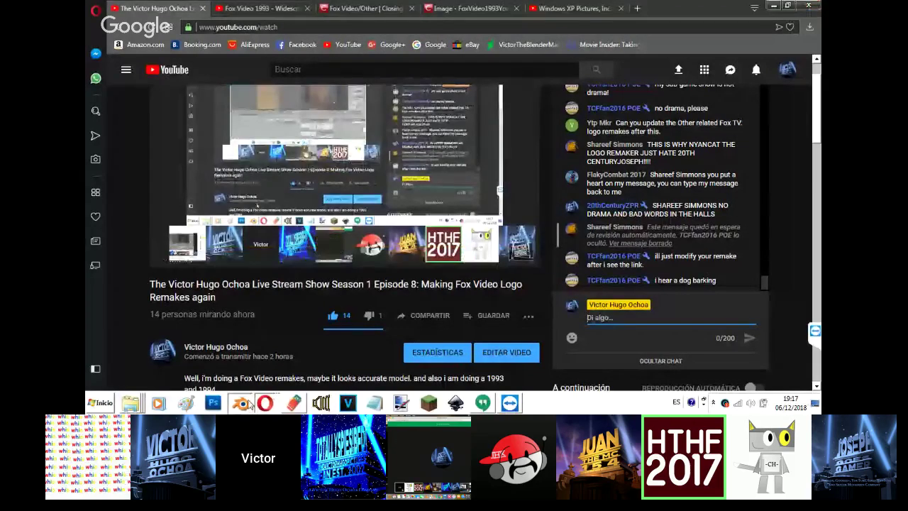
Return to Blender and add a spot lamp to the scene from the top view.
{"action": "key", "text": "alt+Tab"}
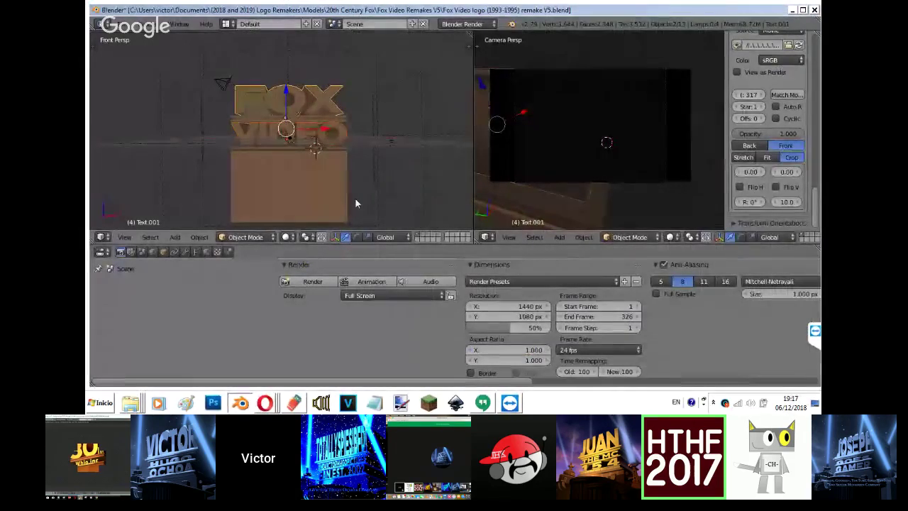
{"action": "key", "text": "KP_7"}
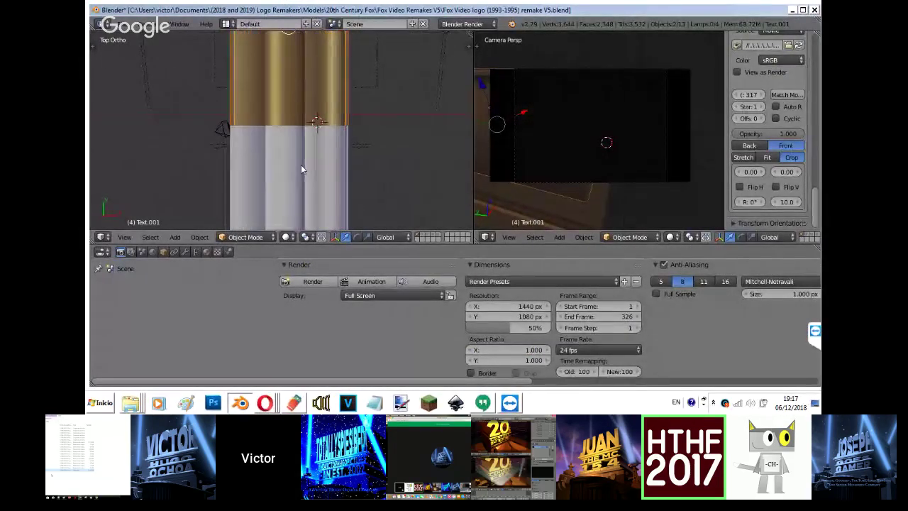
{"action": "key", "text": "shift+a"}
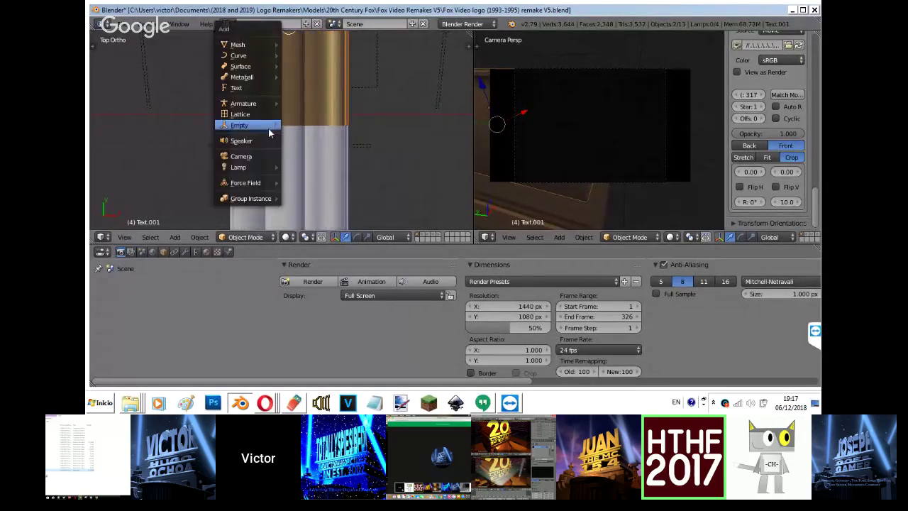
{"action": "mouse_move", "coordinate": [263, 167]}
{"action": "left_click", "coordinate": [312, 188]}
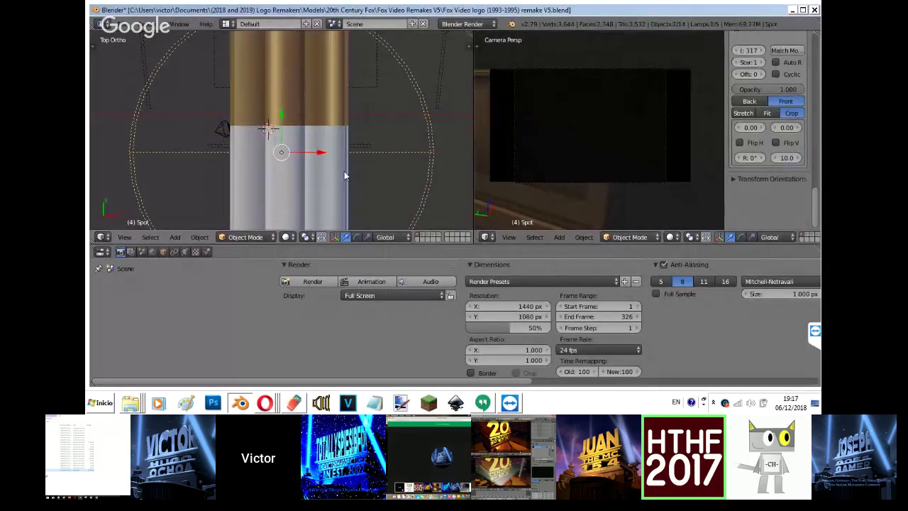
In the right view, rotate the spot lamp 90° and place it in front of the logo, aimed at the lettering.
{"action": "key", "text": "KP_3"}
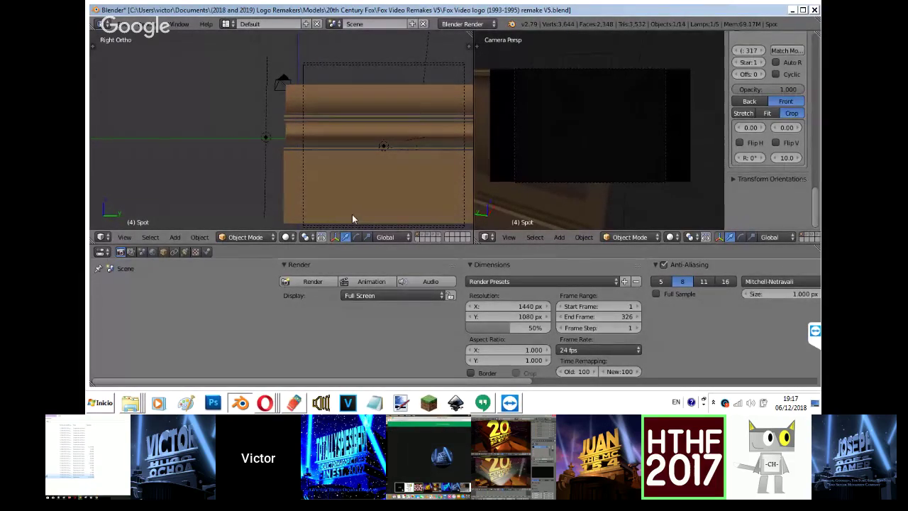
{"action": "scroll", "coordinate": [352, 219], "scroll_direction": "down", "scroll_amount": 6}
{"action": "scroll", "coordinate": [353, 219], "scroll_direction": "up", "scroll_amount": 6}
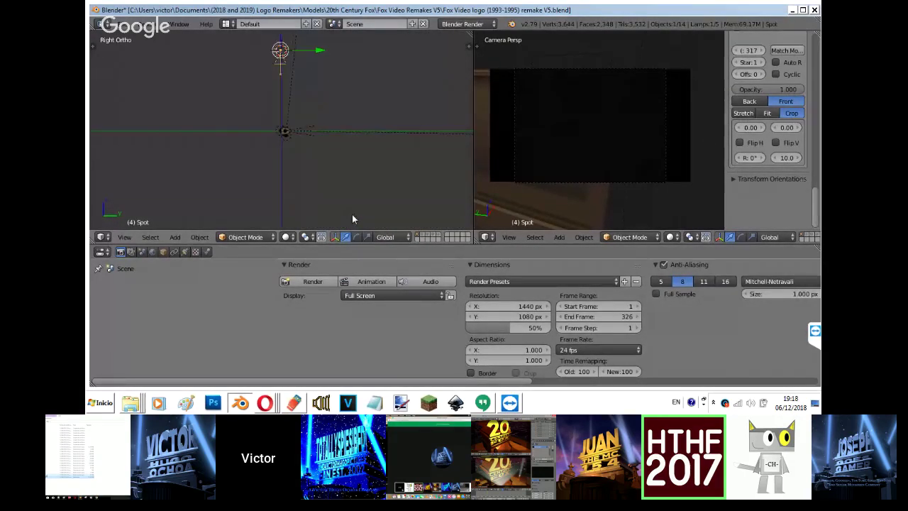
{"action": "key", "text": "g"}
{"action": "left_click", "coordinate": [358, 81]}
{"action": "scroll", "coordinate": [358, 81], "scroll_direction": "up", "scroll_amount": 14}
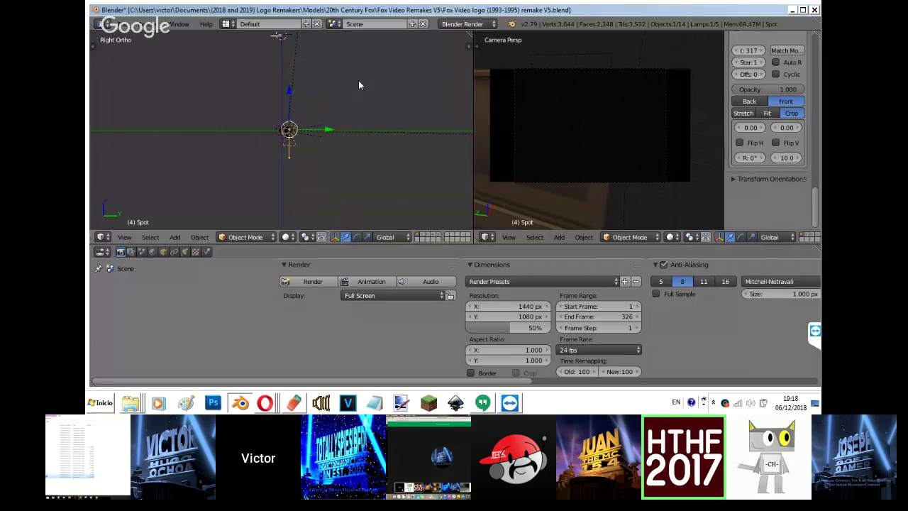
{"action": "type", "text": "r90"}
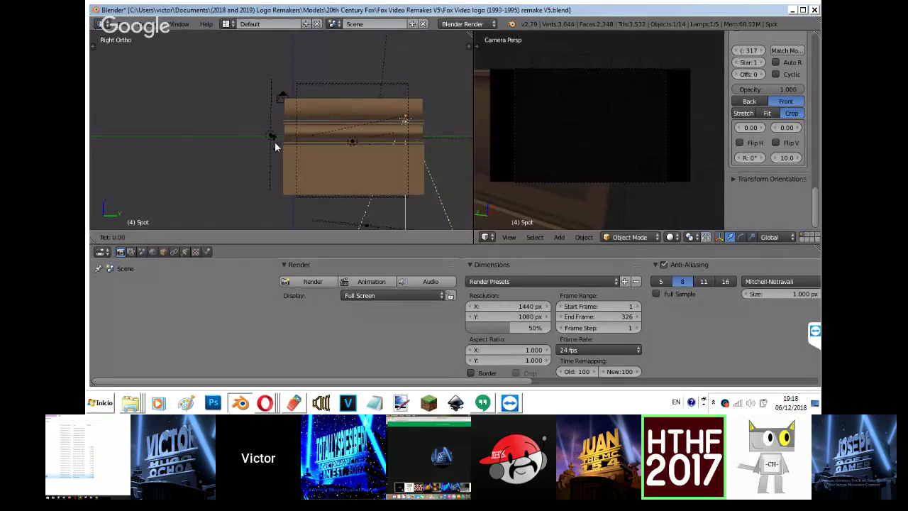
{"action": "type", "text": "g"}
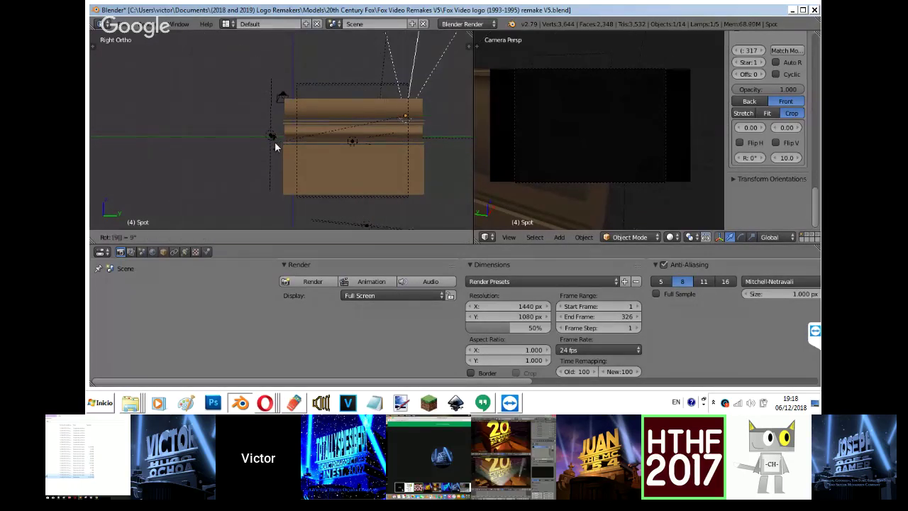
{"action": "left_click", "coordinate": [450, 148]}
Turn off the background images and show the camera view in rendered shading.
{"action": "scroll", "coordinate": [753, 69], "scroll_direction": "up", "scroll_amount": 4}
{"action": "scroll", "coordinate": [754, 86], "scroll_direction": "up", "scroll_amount": 3}
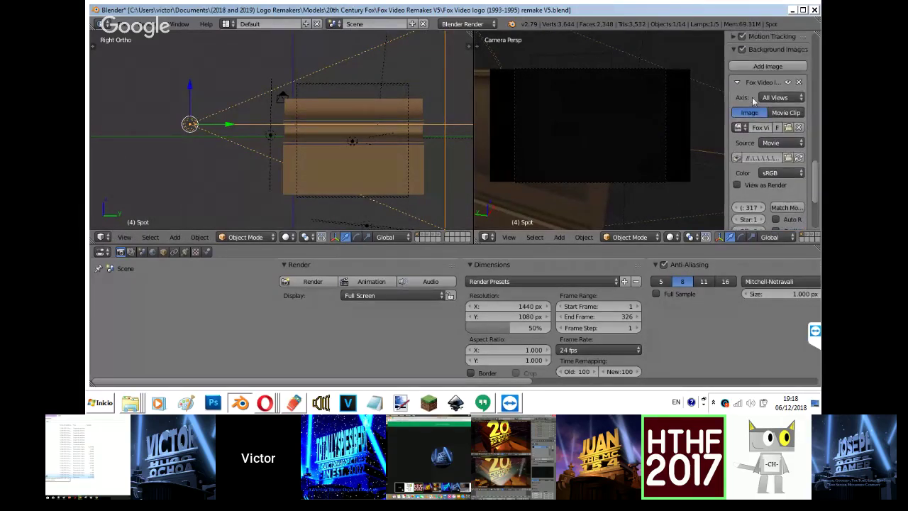
{"action": "left_click", "coordinate": [741, 50]}
{"action": "scroll", "coordinate": [766, 106], "scroll_direction": "down", "scroll_amount": 1}
{"action": "key", "text": "shift+z"}
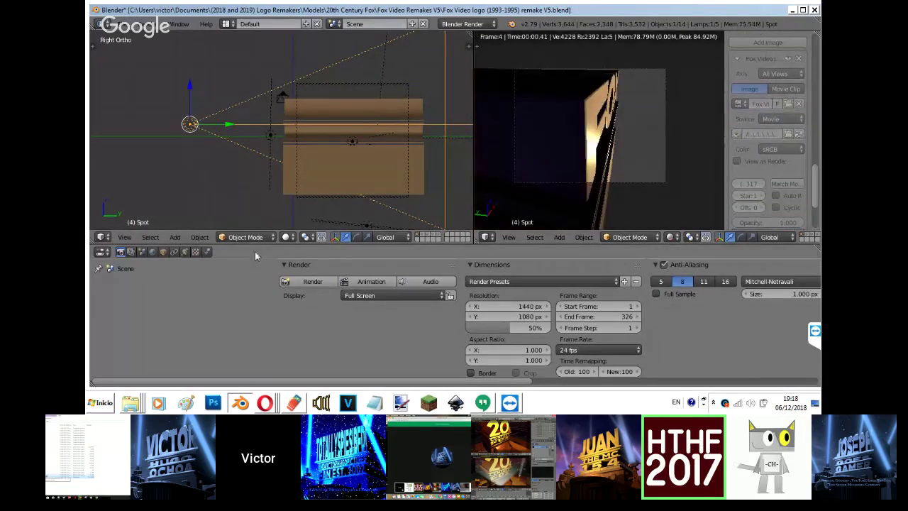
Set the spot lamp to no shadow and this layer only, with energy 10, distance 7.030, blend 0.655 and size 11.5°.
{"action": "left_click", "coordinate": [185, 252]}
{"action": "middle_click_drag", "start_coordinate": [700, 291], "coordinate": [369, 390]}
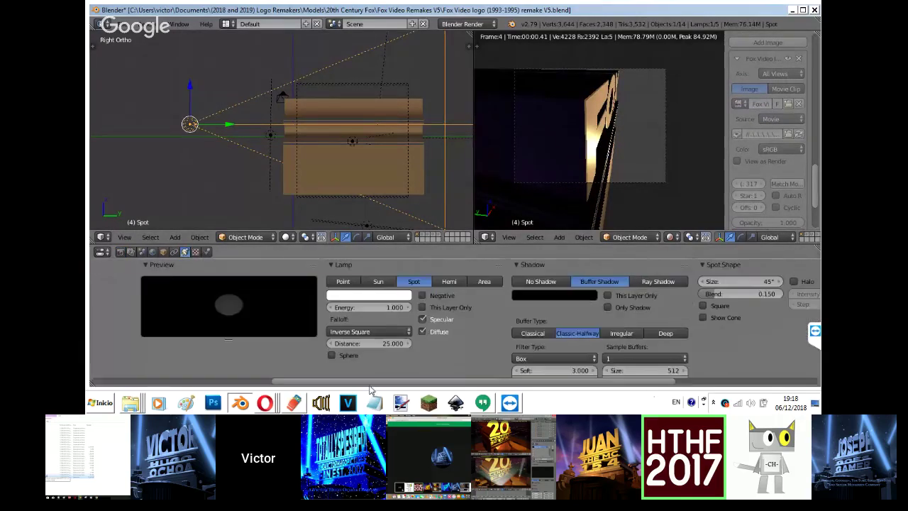
{"action": "left_click", "coordinate": [540, 281]}
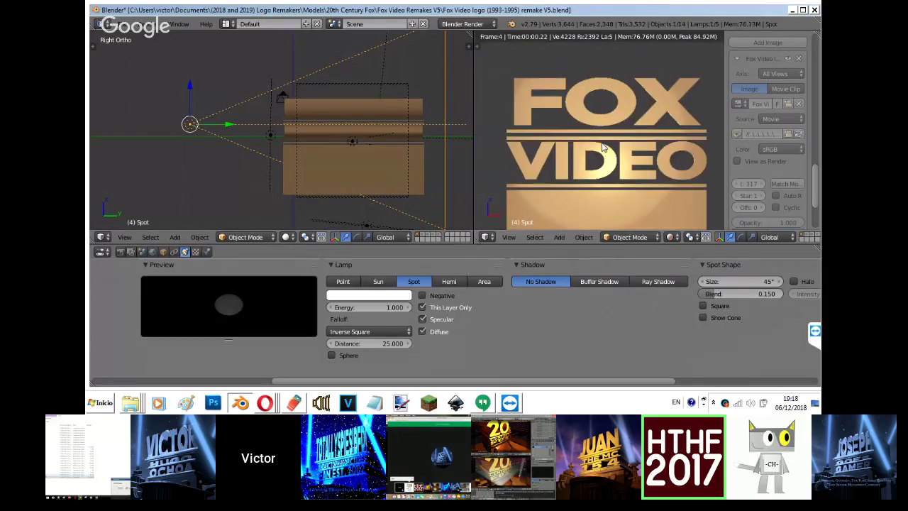
{"action": "left_click_drag", "start_coordinate": [393, 344], "coordinate": [273, 189]}
{"action": "left_click_drag", "start_coordinate": [390, 305], "coordinate": [454, 85]}
{"action": "left_click_drag", "start_coordinate": [707, 299], "coordinate": [736, 295]}
{"action": "left_click_drag", "start_coordinate": [403, 341], "coordinate": [264, 355]}
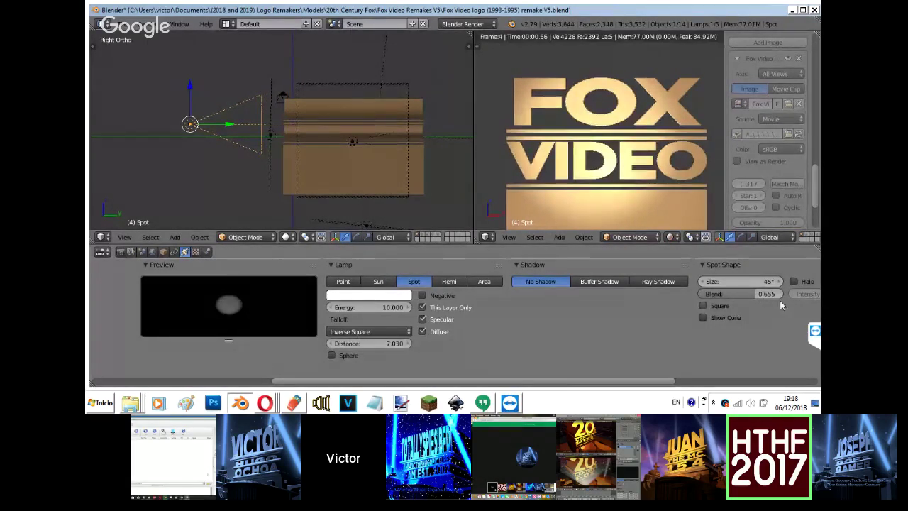
{"action": "left_click_drag", "start_coordinate": [745, 282], "coordinate": [459, 312]}
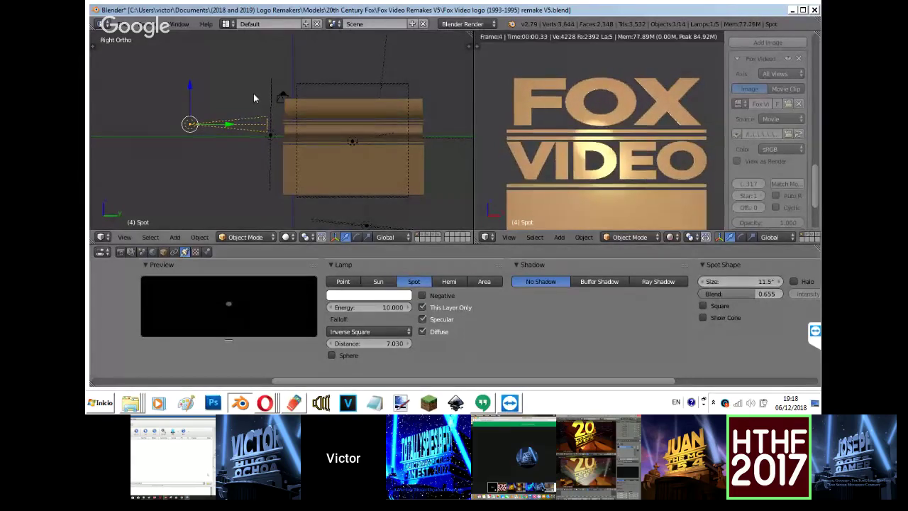
Raise the spot lamp to the height of the FOX lettering and rotate it about -20° in the top view.
{"action": "key", "text": "g"}
{"action": "left_click", "coordinate": [268, 78]}
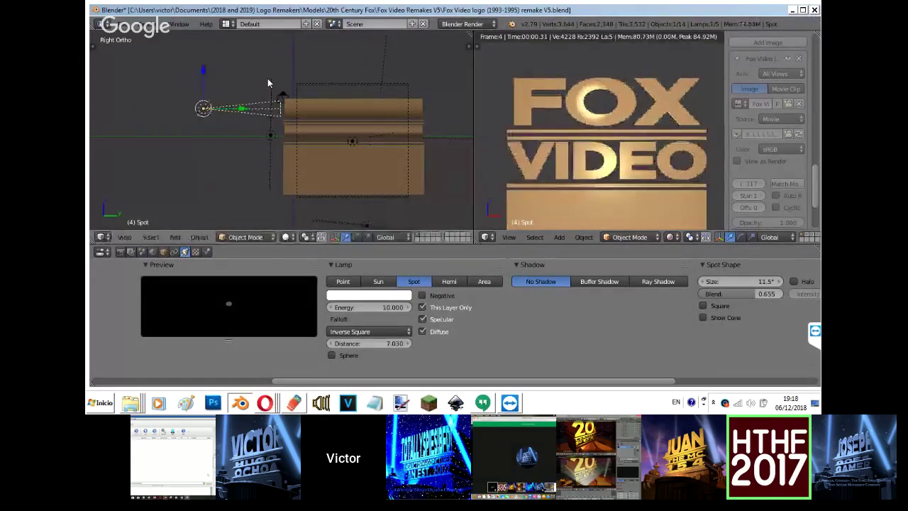
{"action": "key", "text": "KP_7"}
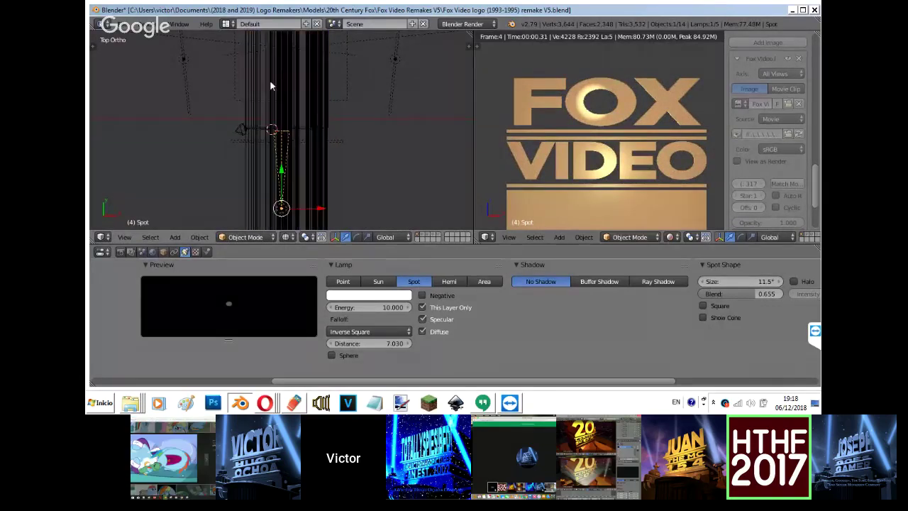
{"action": "key", "text": "r"}
{"action": "left_click", "coordinate": [259, 103]}
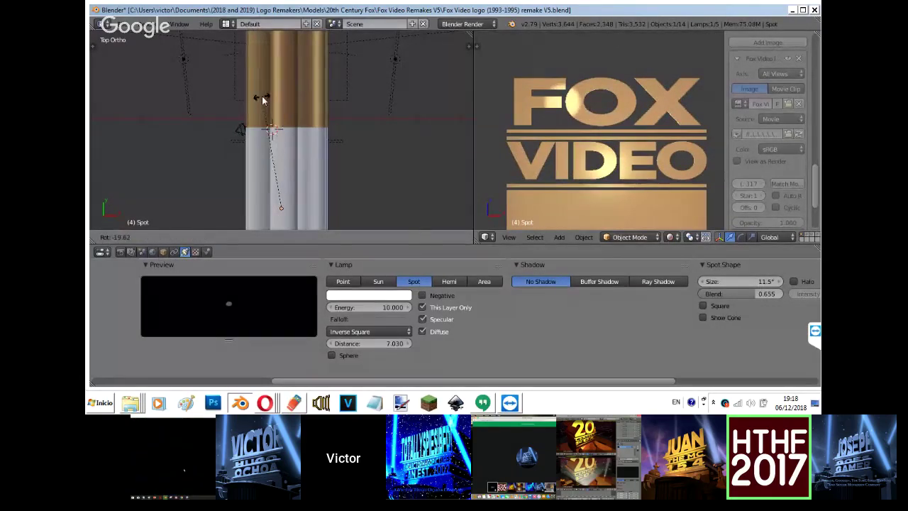
Turn on the spot lamp's halo and check the beam from the side in rendered shading.
{"action": "left_click", "coordinate": [794, 281]}
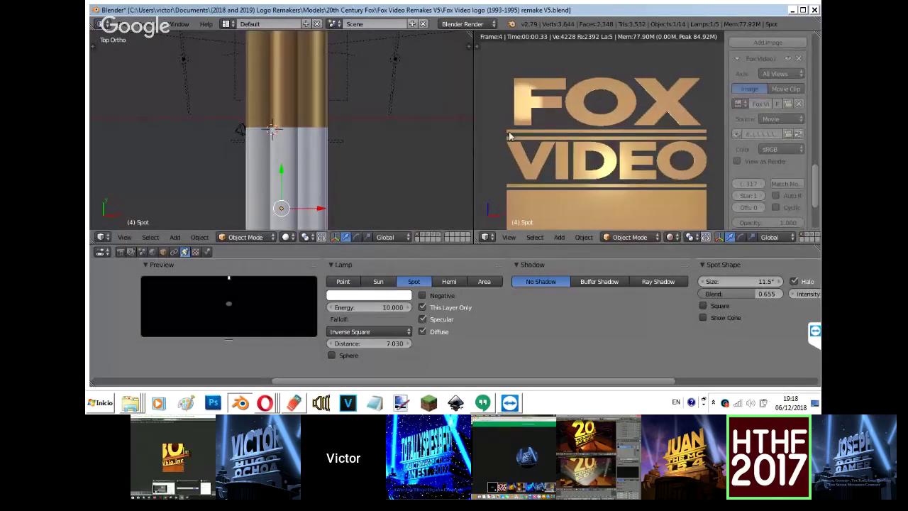
{"action": "middle_click_drag", "start_coordinate": [784, 263], "coordinate": [716, 264]}
{"action": "middle_click_drag", "start_coordinate": [284, 192], "coordinate": [427, 56]}
{"action": "middle_click_drag", "start_coordinate": [716, 286], "coordinate": [650, 287]}
{"action": "key", "text": "shift+z"}
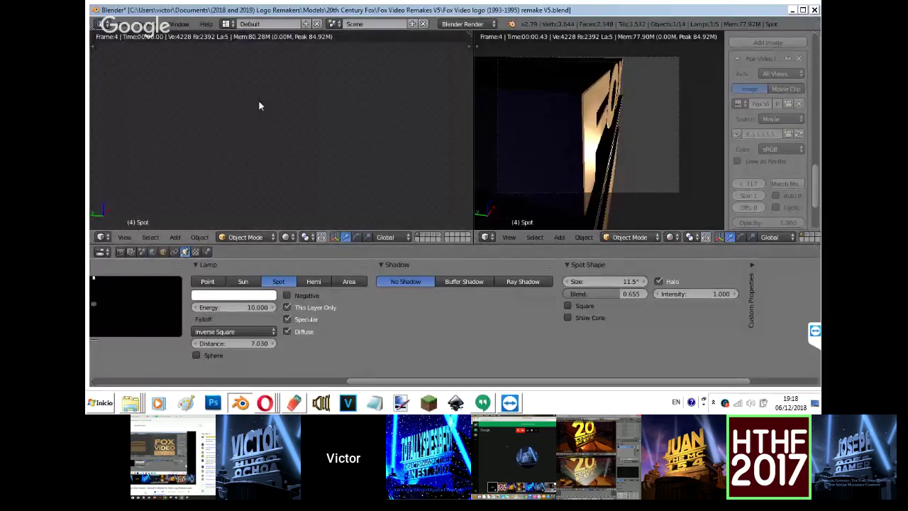
Set the spot lamp's size to 43.2° and its distance to 12.880, and display its cone in solid shading.
{"action": "left_click_drag", "start_coordinate": [611, 283], "coordinate": [790, 283]}
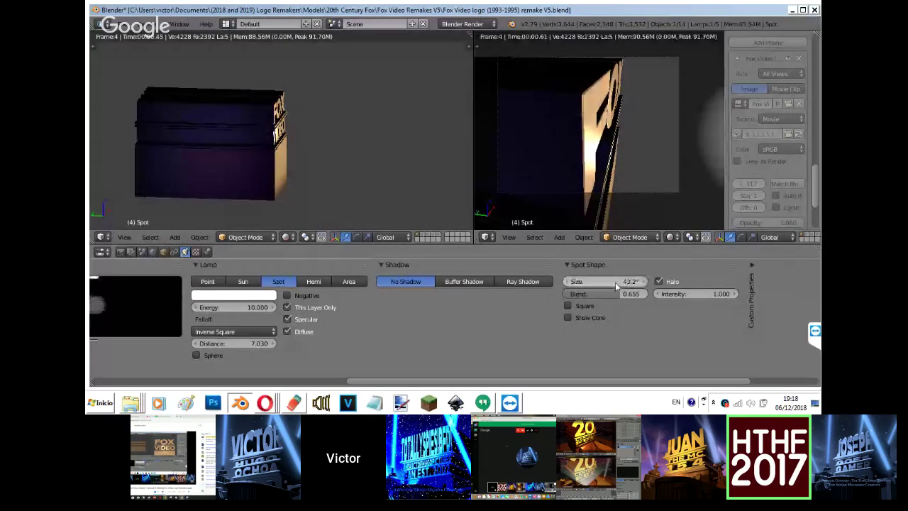
{"action": "left_click", "coordinate": [570, 166]}
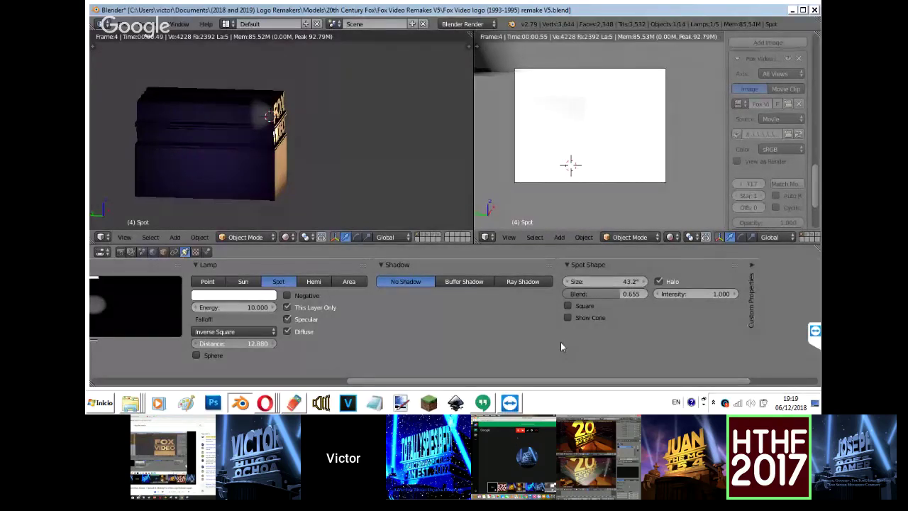
{"action": "key", "text": "z"}
{"action": "key", "text": "z"}
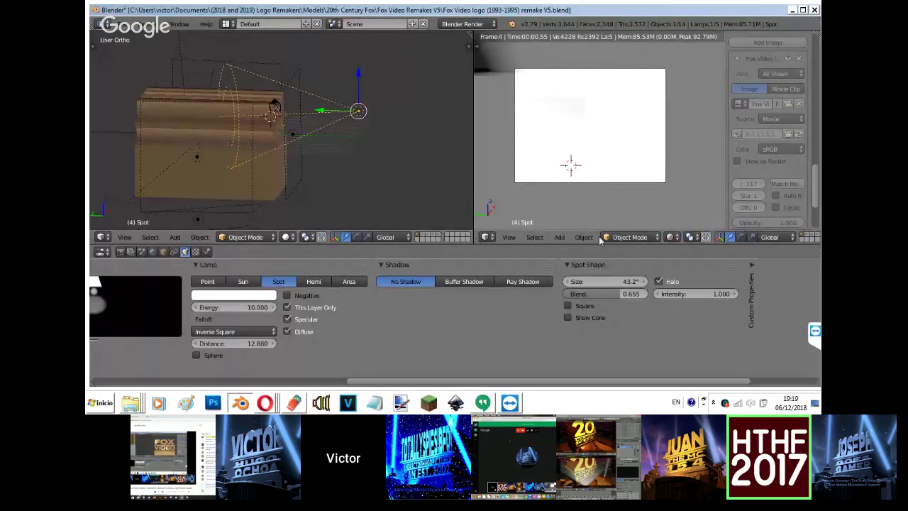
Narrow the spot lamp's size to 4.7° and reduce its energy to 0.110.
{"action": "left_click_drag", "start_coordinate": [603, 281], "coordinate": [321, 339]}
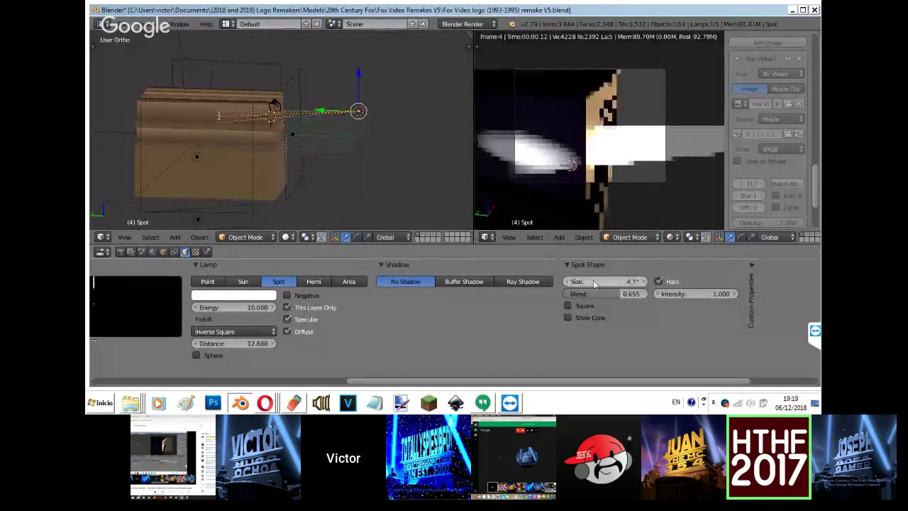
{"action": "left_click_drag", "start_coordinate": [251, 306], "coordinate": [804, 300]}
{"action": "left_click_drag", "start_coordinate": [562, 290], "coordinate": [366, 316]}
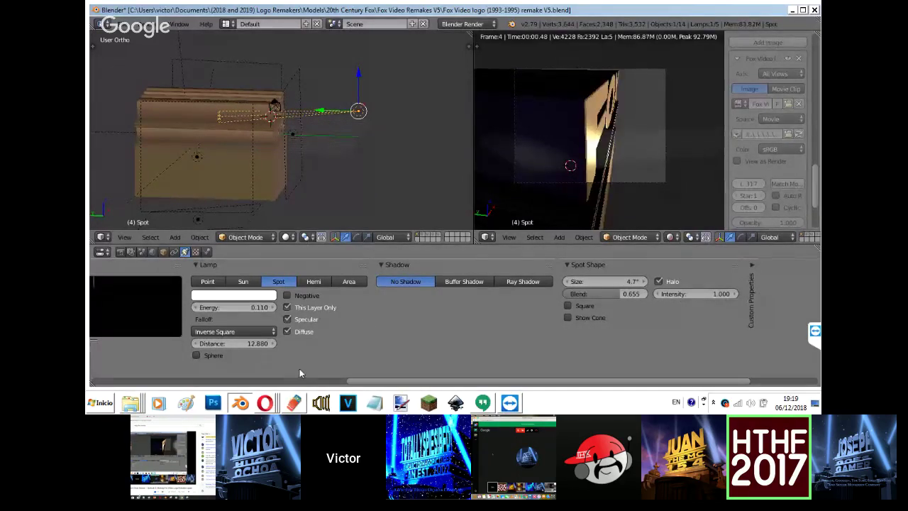
Check the Hangouts call and the YouTube live chat in Opera, and return to Blender.
{"action": "left_click", "coordinate": [265, 402]}
{"action": "left_click", "coordinate": [257, 350]}
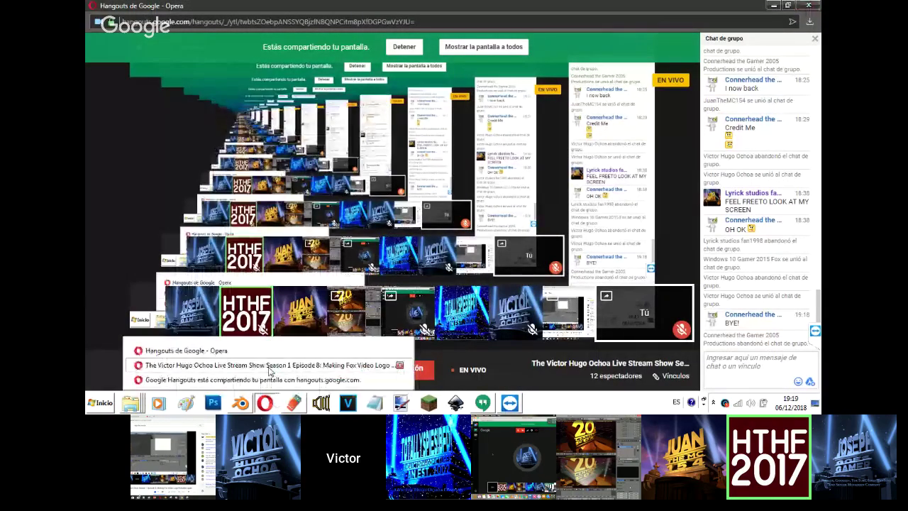
{"action": "left_click", "coordinate": [269, 368]}
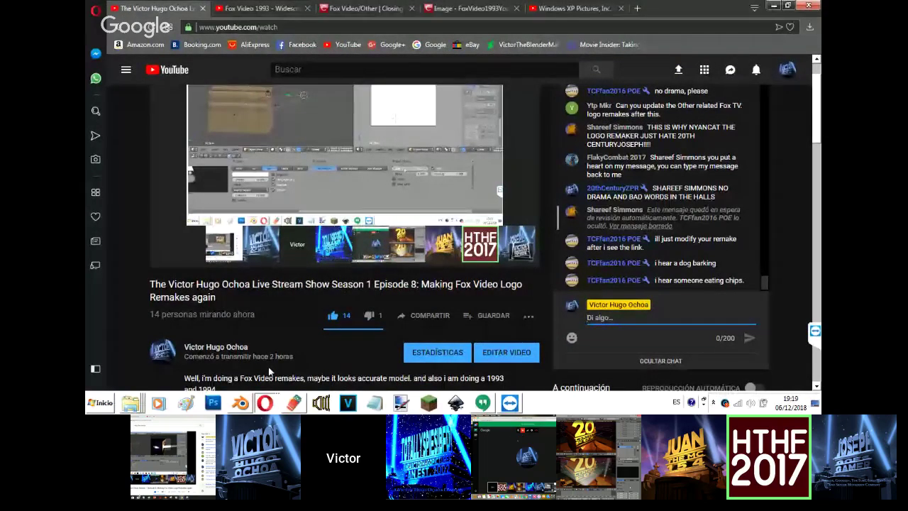
{"action": "left_click", "coordinate": [245, 403]}
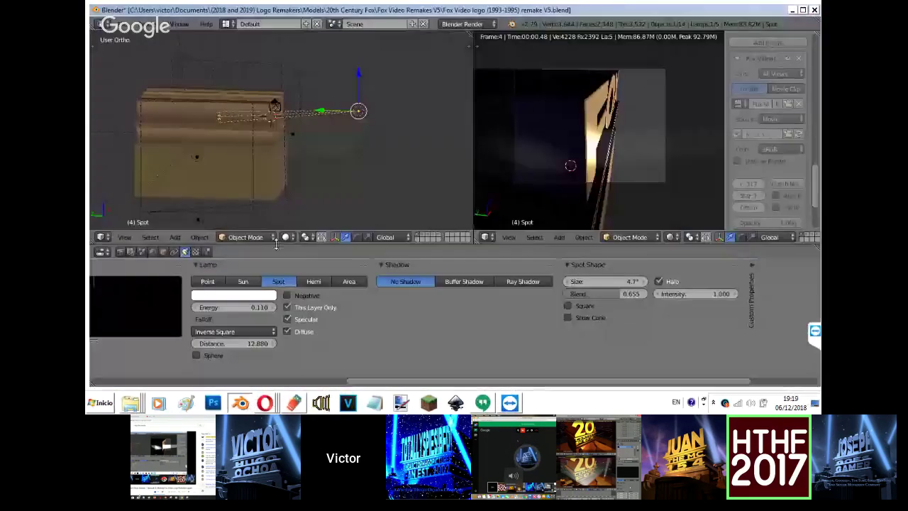
In the top view, rotate the spot lamp and move it farther in front of the logo, checking its cone in wireframe.
{"action": "key", "text": "KP_7"}
{"action": "key", "text": "r"}
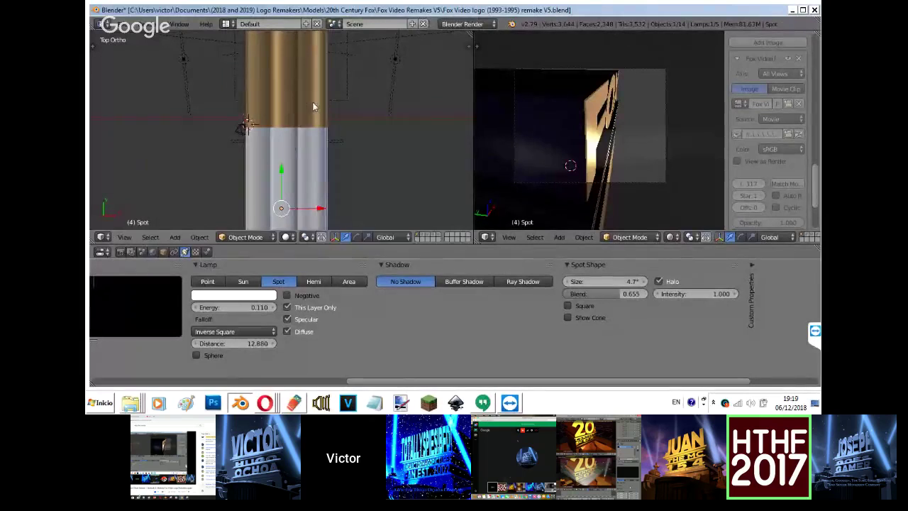
{"action": "left_click", "coordinate": [312, 103]}
{"action": "key", "text": "z"}
{"action": "key", "text": "z"}
{"action": "key", "text": "z"}
{"action": "key", "text": "g"}
{"action": "left_click", "coordinate": [304, 124]}
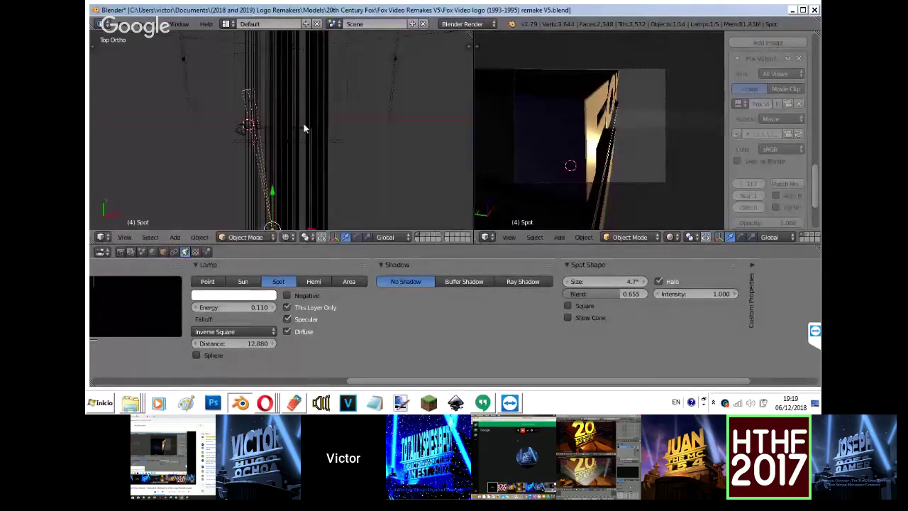
{"action": "key", "text": "z"}
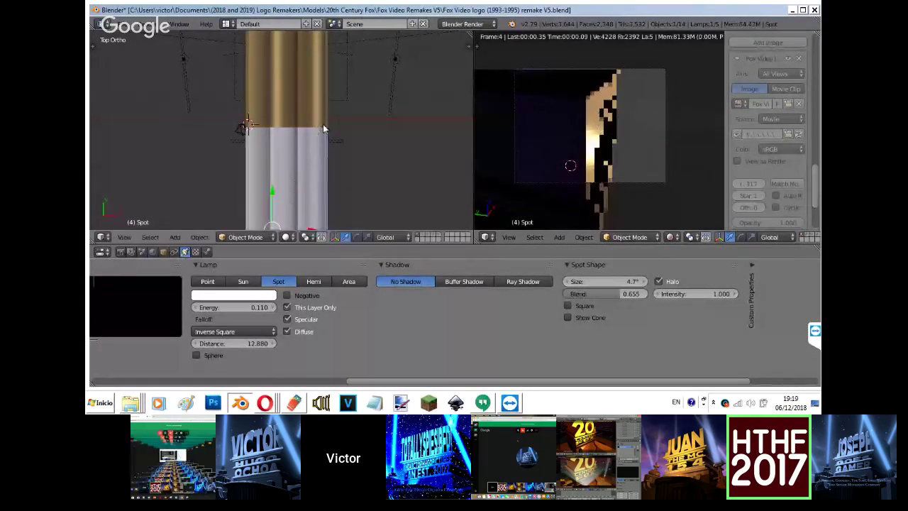
Show the logo in front view with solid shading and turn off the spot lamp's halo.
{"action": "key", "text": "KP_3"}
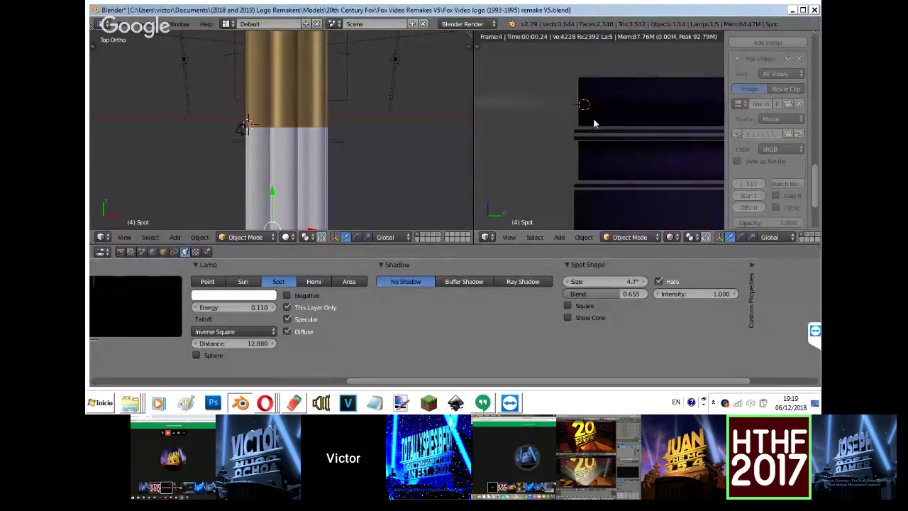
{"action": "key", "text": "KP_0"}
{"action": "key", "text": "KP_1"}
{"action": "key", "text": "z"}
{"action": "key", "text": "z"}
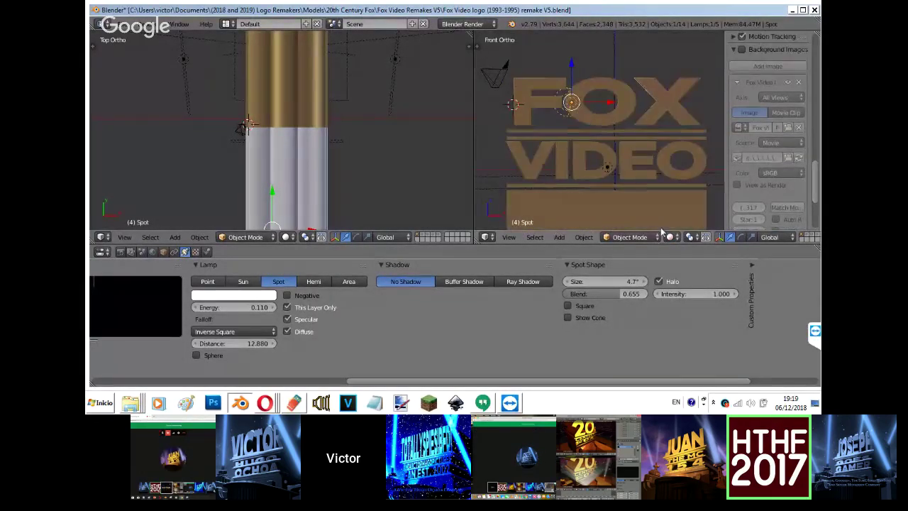
{"action": "left_click", "coordinate": [658, 281]}
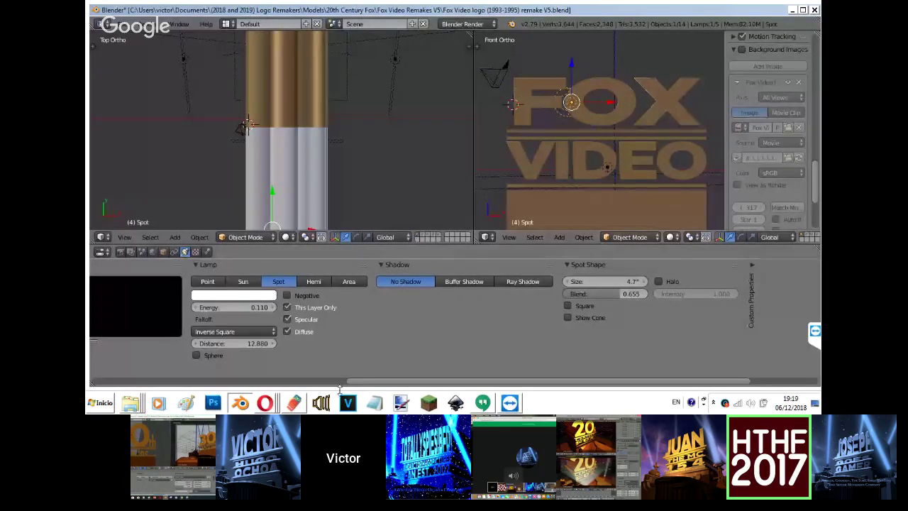
Switch to the YouTube live stream page in Opera and begin a live chat message.
{"action": "mouse_move", "coordinate": [269, 403]}
{"action": "left_click", "coordinate": [259, 360]}
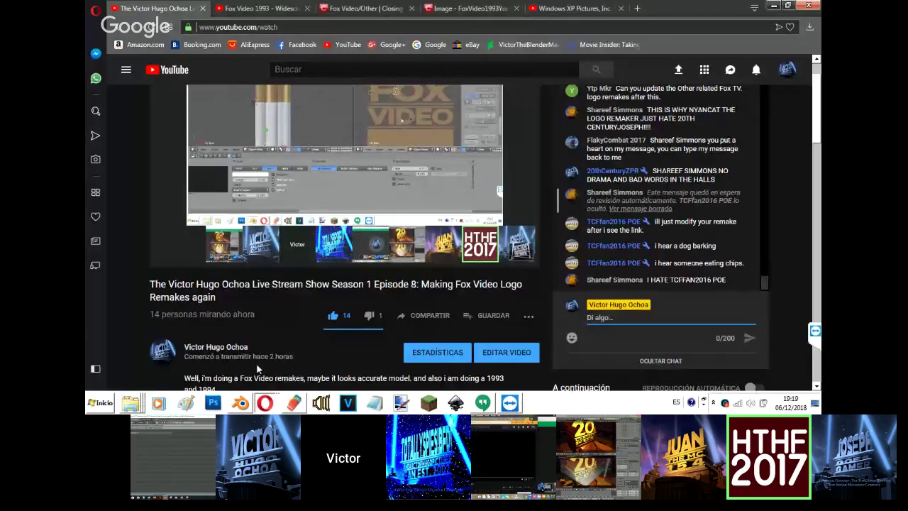
{"action": "left_click", "coordinate": [273, 404]}
{"action": "left_click", "coordinate": [709, 317]}
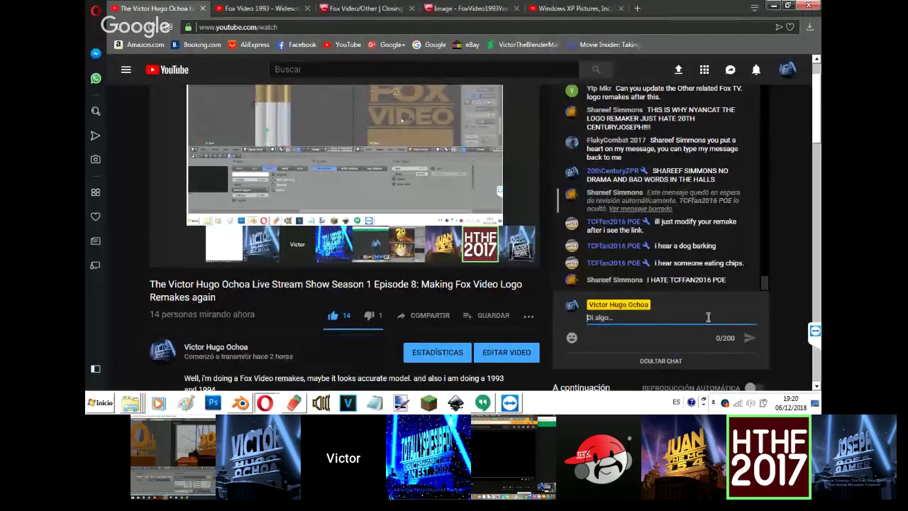
{"action": "type", "text": "Enough"}
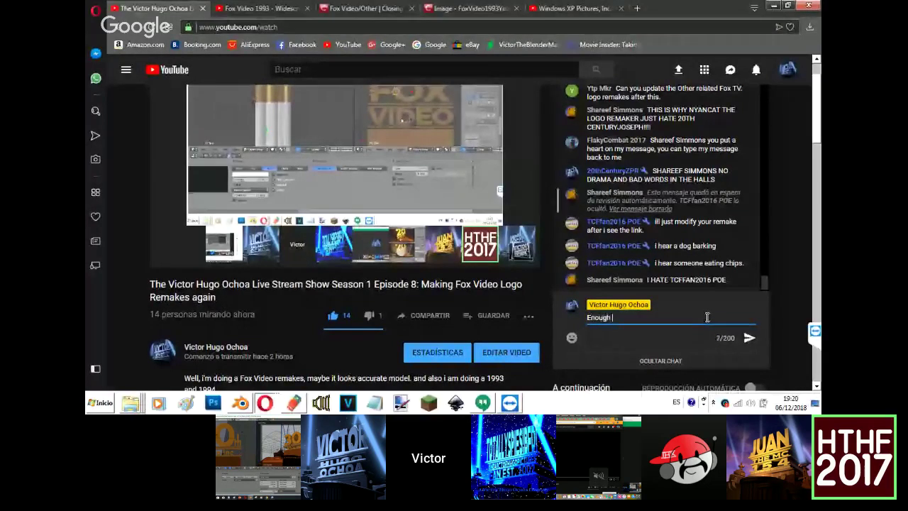
{"action": "key", "text": "BackSpace"}
{"action": "key", "text": "BackSpace"}
{"action": "key", "text": "BackSpace"}
{"action": "key", "text": "BackSpace"}
{"action": "key", "text": "BackSpace"}
{"action": "key", "text": "BackSpace"}
{"action": "key", "text": "BackSpace"}
Post "Quit the drama and caps in the live chat" in the live chat.
{"action": "type", "text": "Quit the drama and caps in the l"}
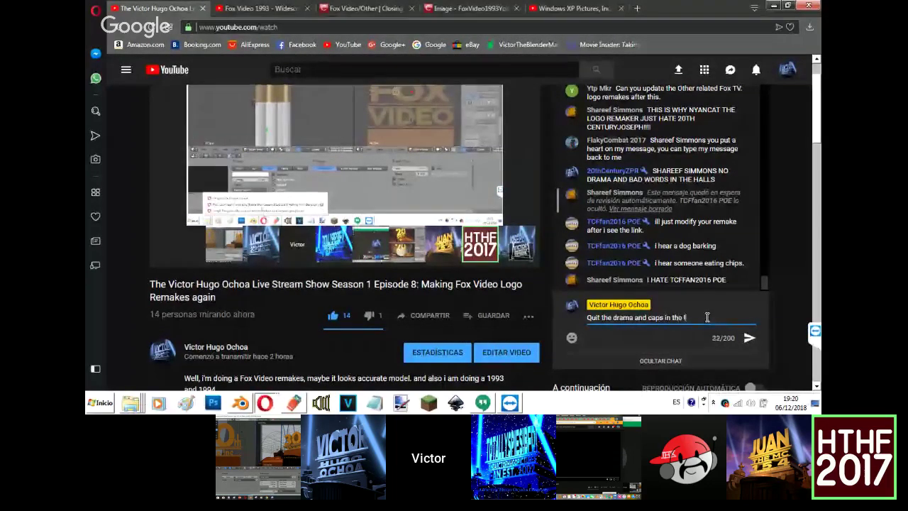
{"action": "type", "text": "ive chat"}
{"action": "key", "text": "Return"}
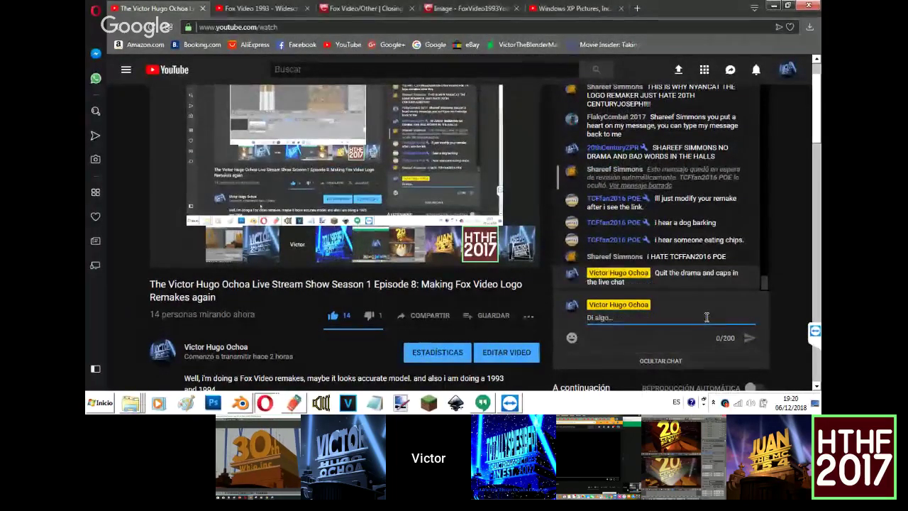
Post "Look at a description" in the live chat.
{"action": "type", "text": "L"}
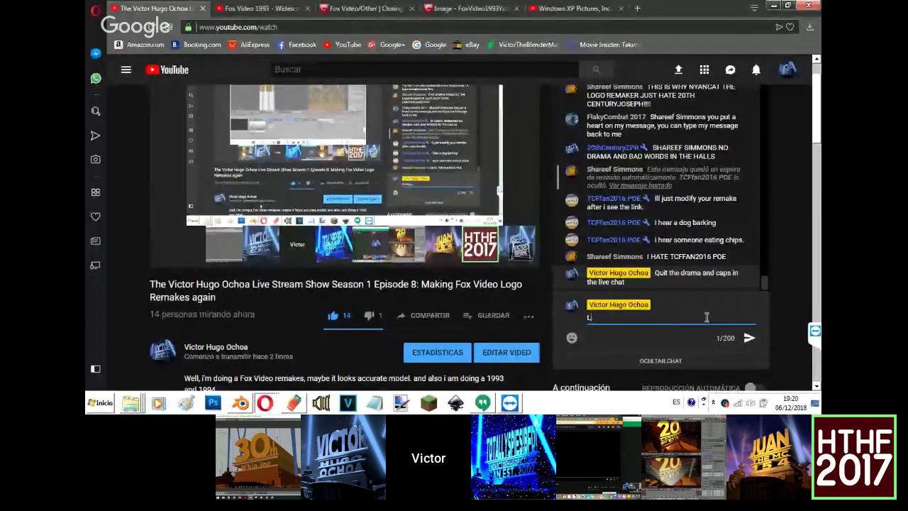
{"action": "type", "text": "ook at a"}
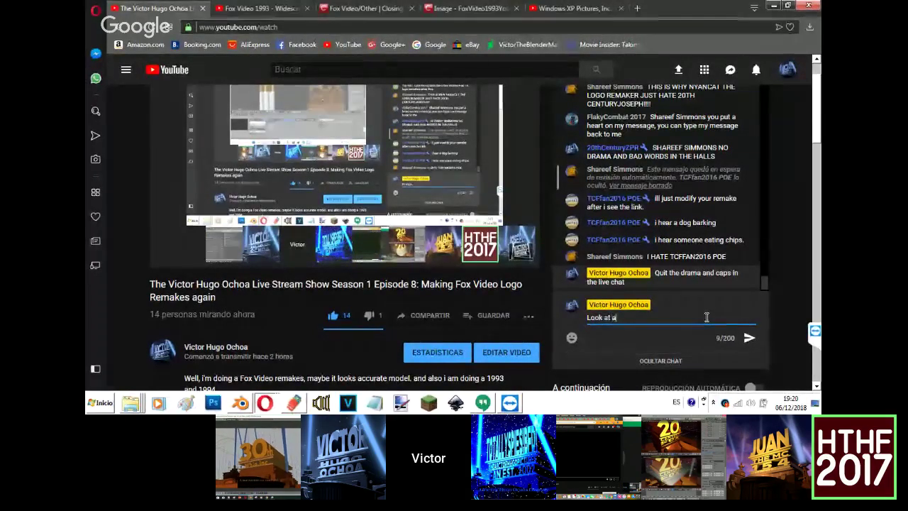
{"action": "type", "text": " description"}
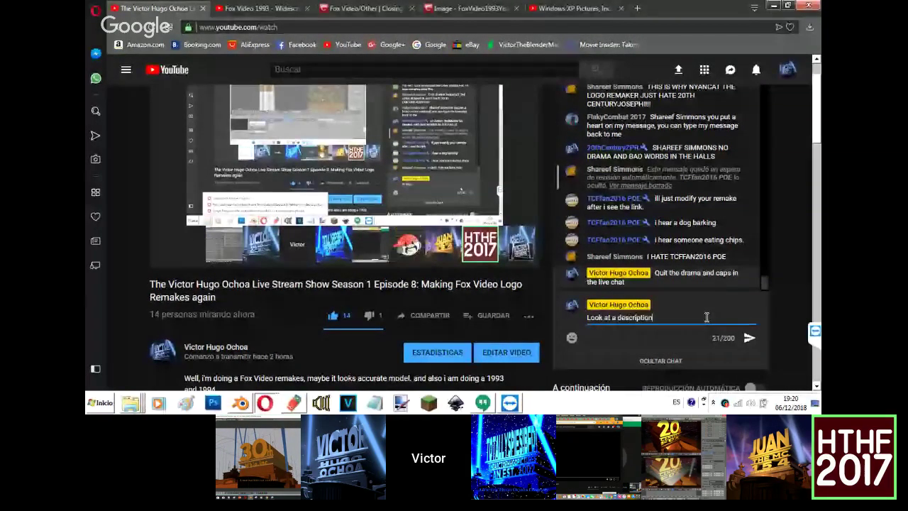
{"action": "key", "text": "Return"}
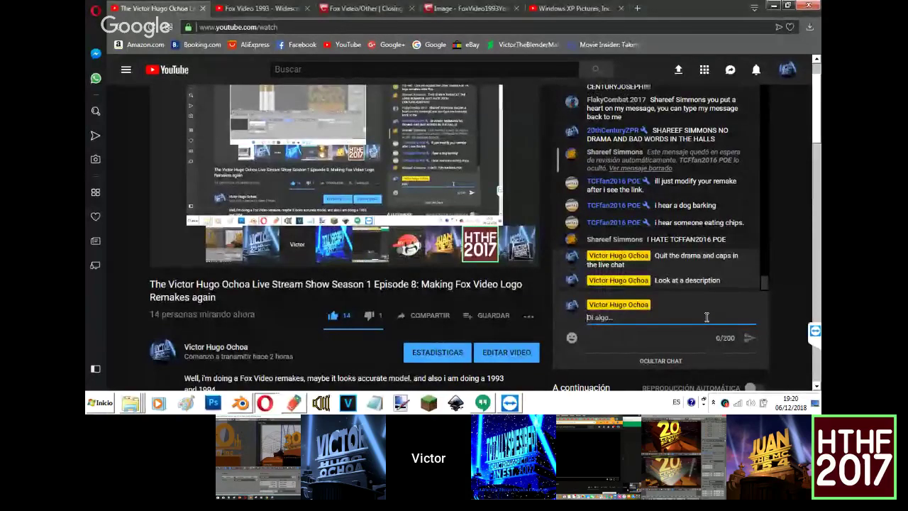
Check the Hangouts call, then reply "okay fine" in the Hangouts conversation of the contact asking to be added.
{"action": "left_click", "coordinate": [265, 403]}
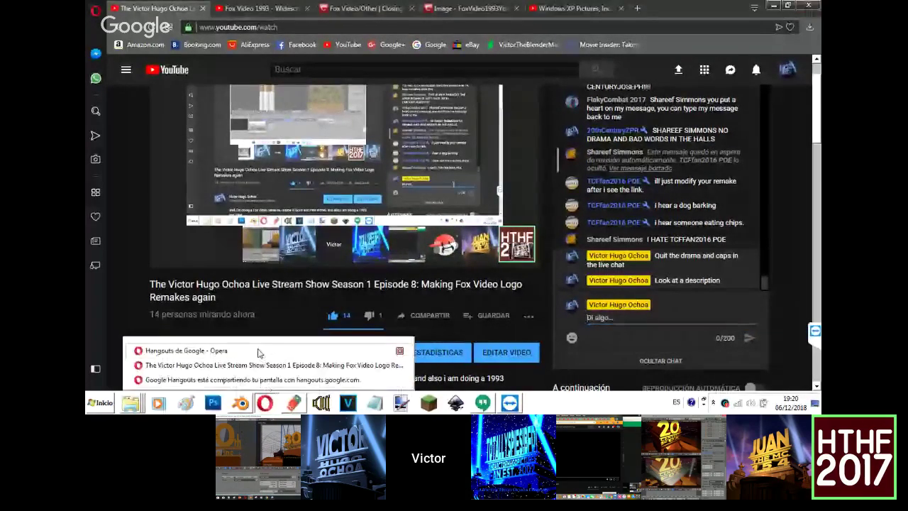
{"action": "left_click", "coordinate": [258, 346]}
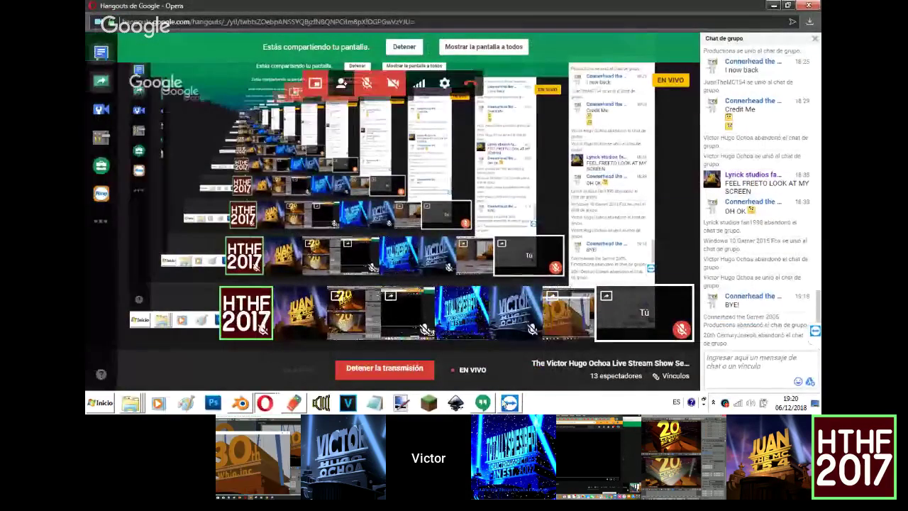
{"action": "left_click", "coordinate": [492, 403]}
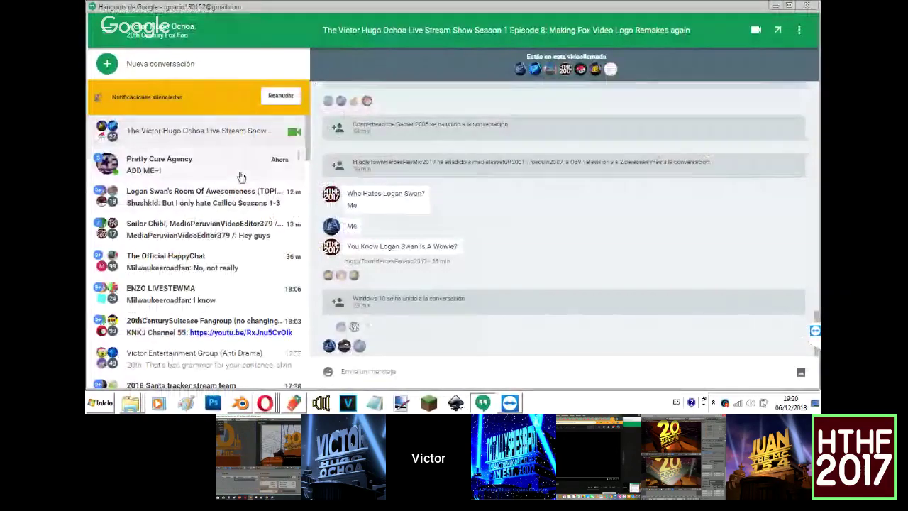
{"action": "left_click", "coordinate": [240, 176]}
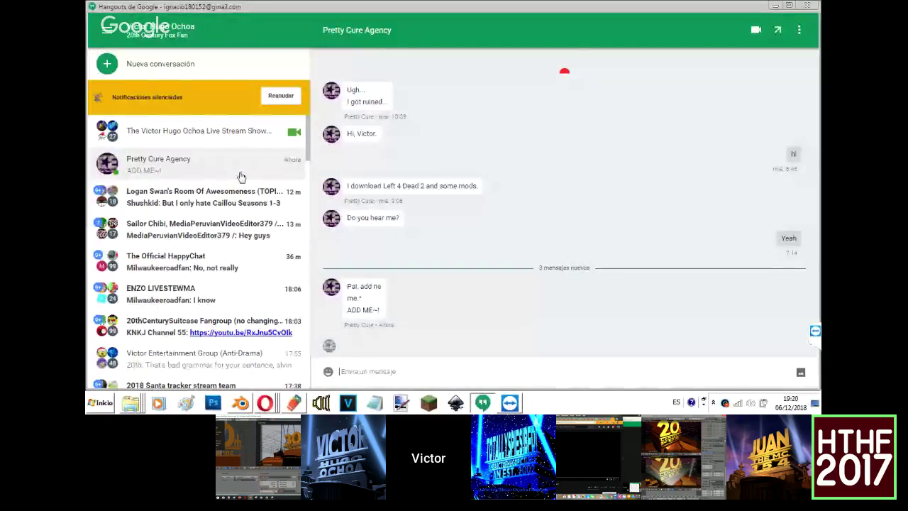
{"action": "scroll", "coordinate": [458, 207], "scroll_direction": "up", "scroll_amount": 3}
{"action": "scroll", "coordinate": [458, 207], "scroll_direction": "down", "scroll_amount": 3}
{"action": "type", "text": "okay fine"}
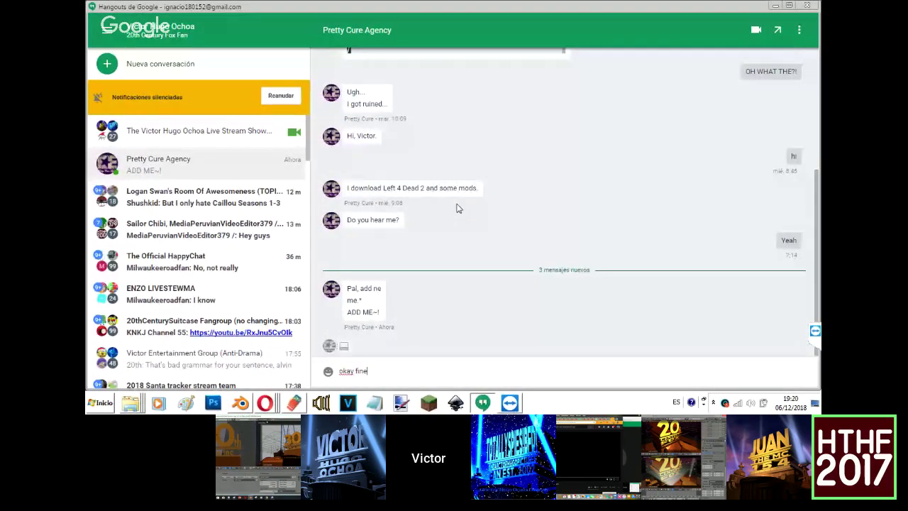
{"action": "key", "text": "Return"}
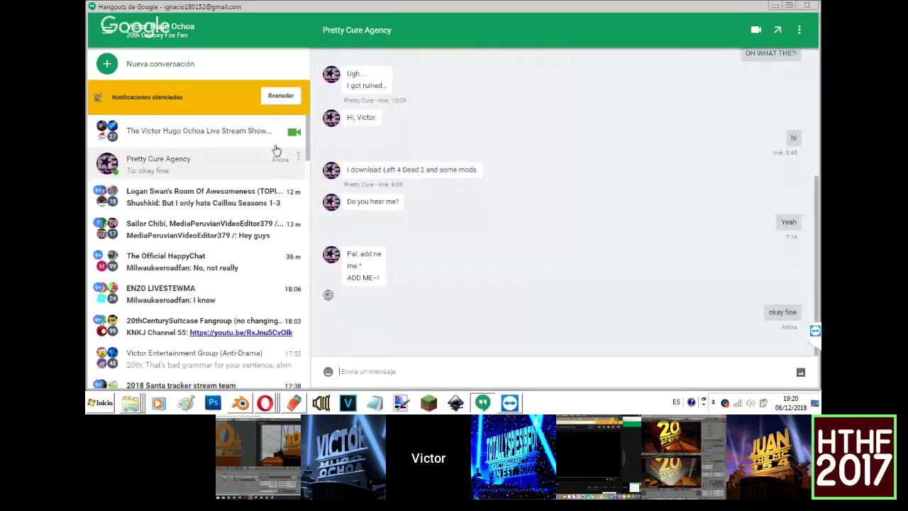
Add the contact who asked to join to the live stream show's Hangouts group conversation.
{"action": "left_click", "coordinate": [248, 134]}
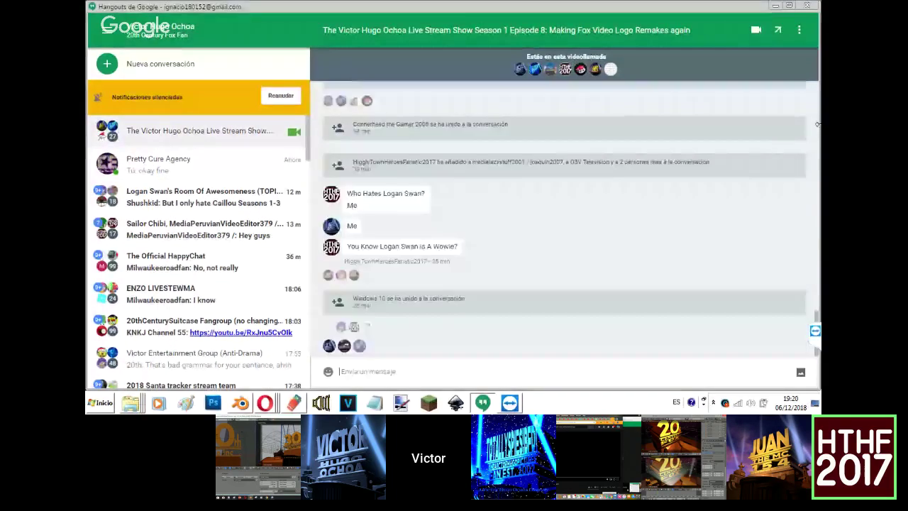
{"action": "left_click", "coordinate": [799, 30]}
{"action": "left_click", "coordinate": [782, 49]}
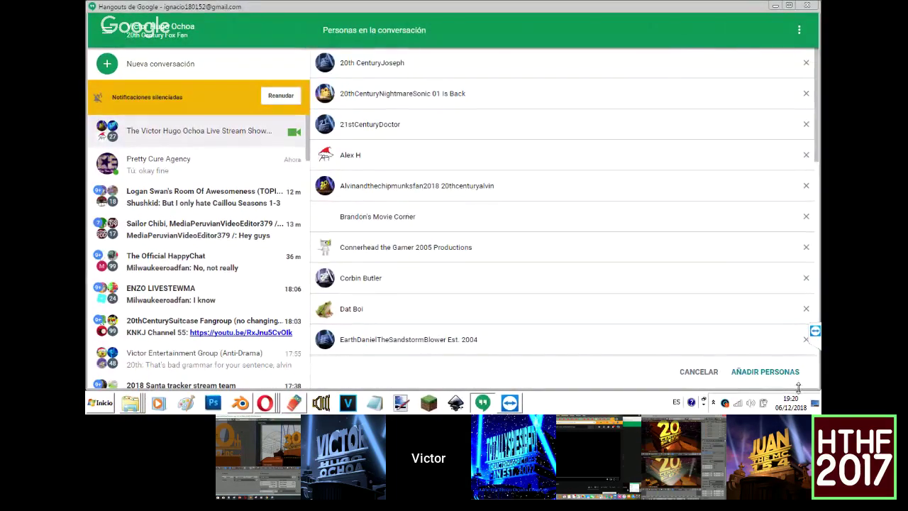
{"action": "left_click", "coordinate": [780, 373]}
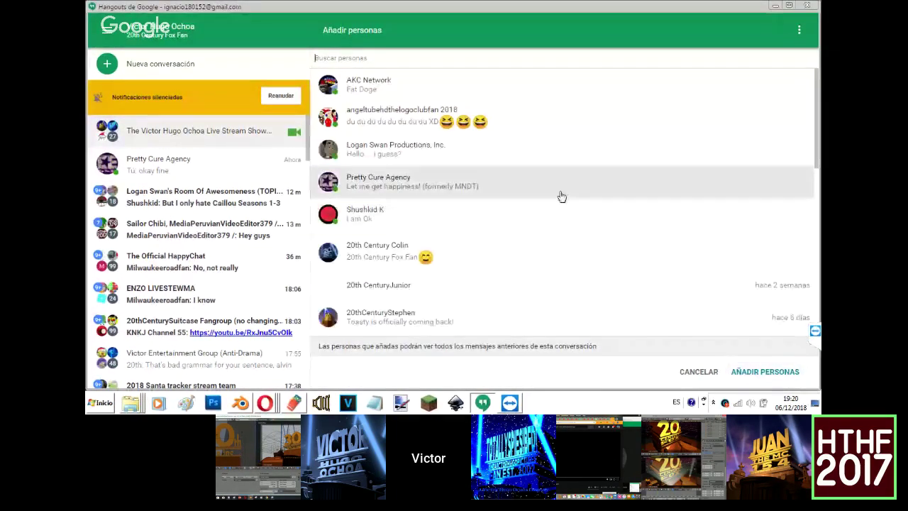
{"action": "left_click", "coordinate": [552, 182]}
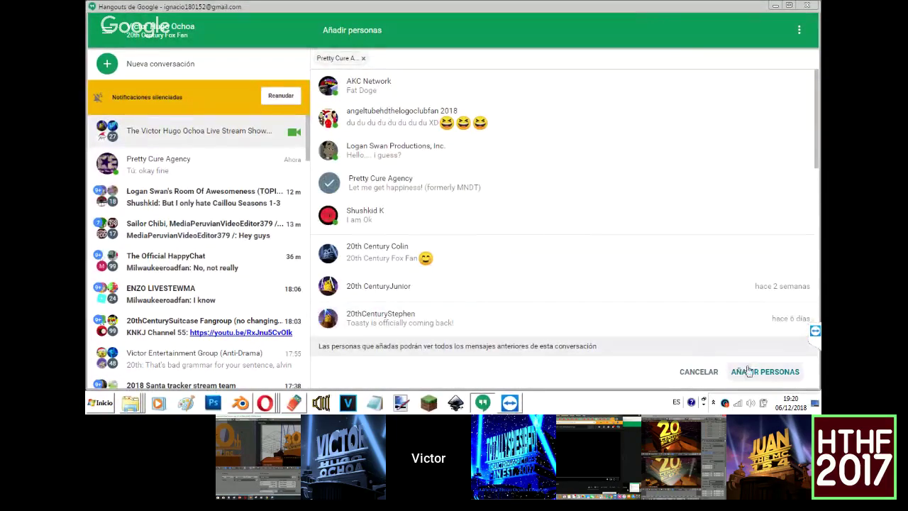
Check the live chat on the YouTube stream page, then return to the Hangouts group conversation.
{"action": "mouse_move", "coordinate": [265, 403]}
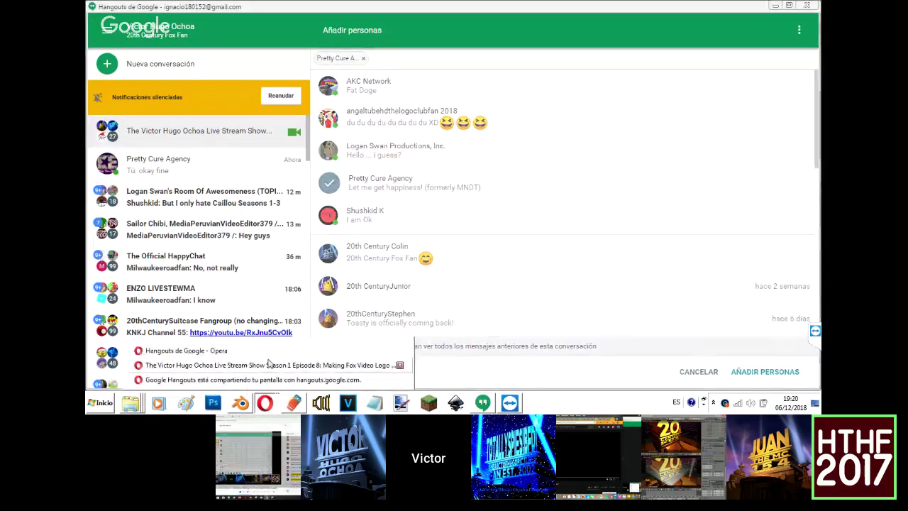
{"action": "left_click", "coordinate": [270, 361]}
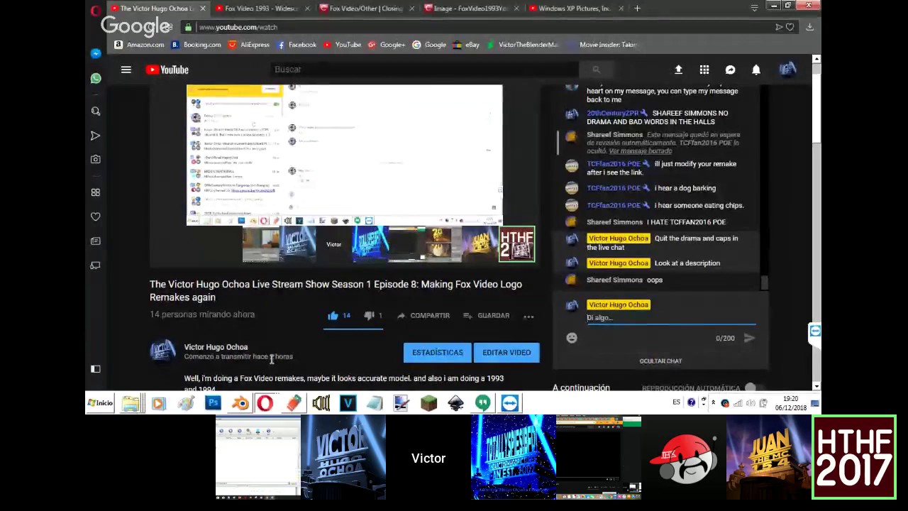
{"action": "left_click", "coordinate": [483, 403]}
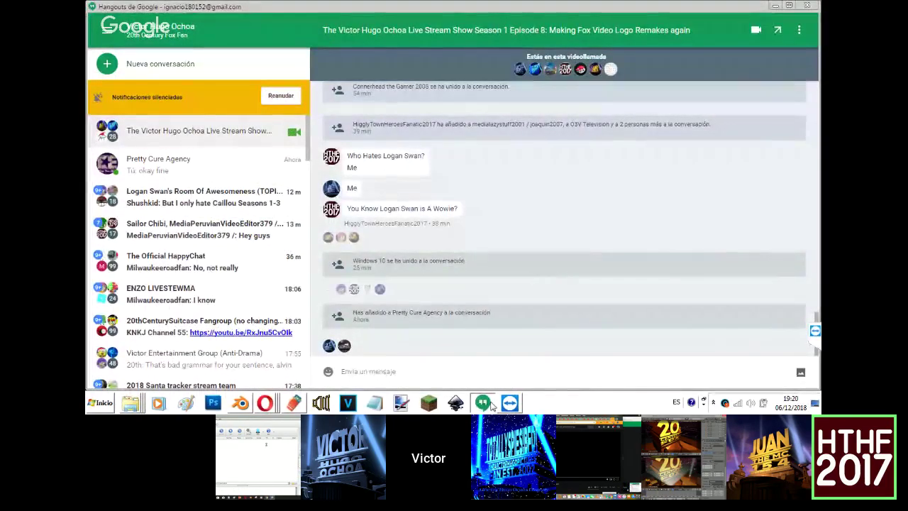
Switch to Blender, turn on the rendered preview, set the spot lamp's energy to 8.15 and view the logo through the camera.
{"action": "left_click", "coordinate": [244, 403]}
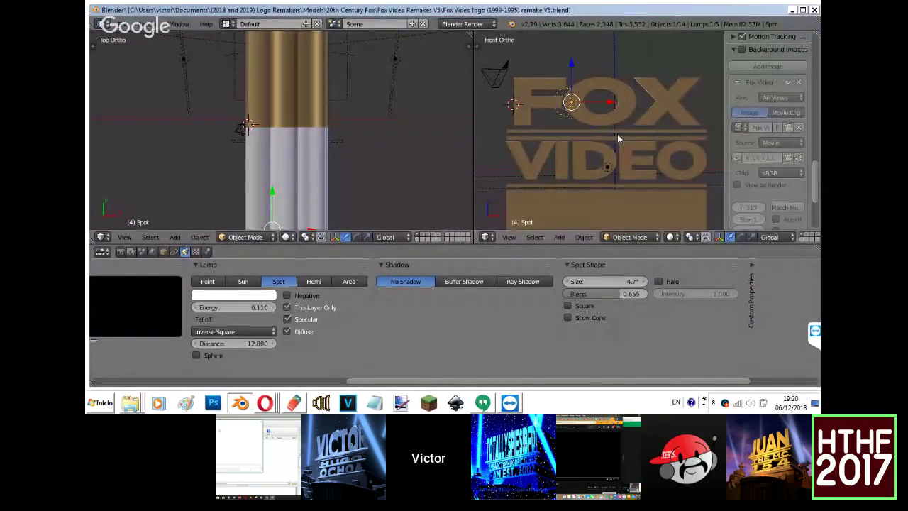
{"action": "key", "text": "shift+z"}
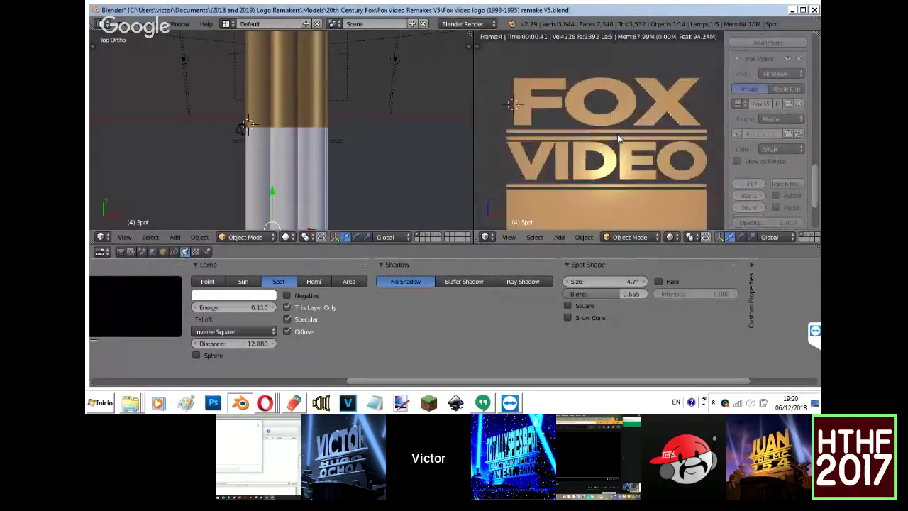
{"action": "left_click_drag", "start_coordinate": [264, 307], "coordinate": [816, 307]}
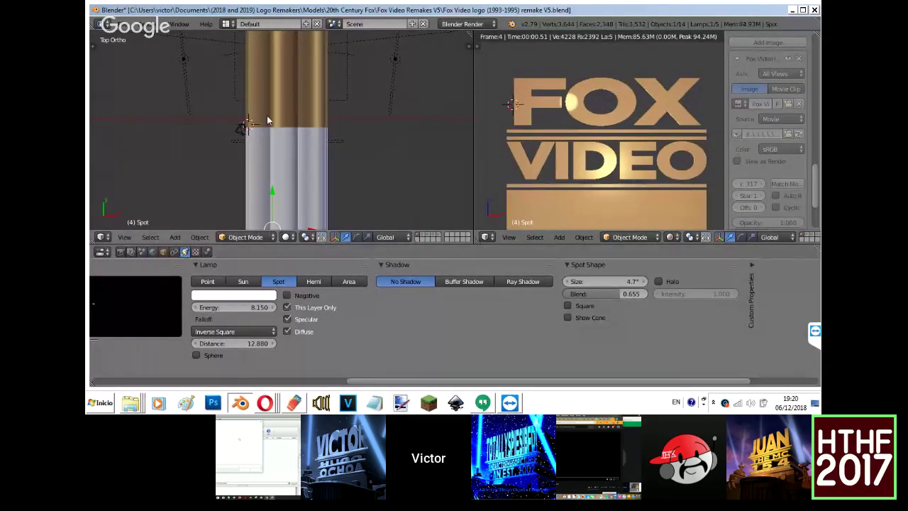
{"action": "middle_click_drag", "start_coordinate": [269, 196], "coordinate": [301, 125], "text": "shift"}
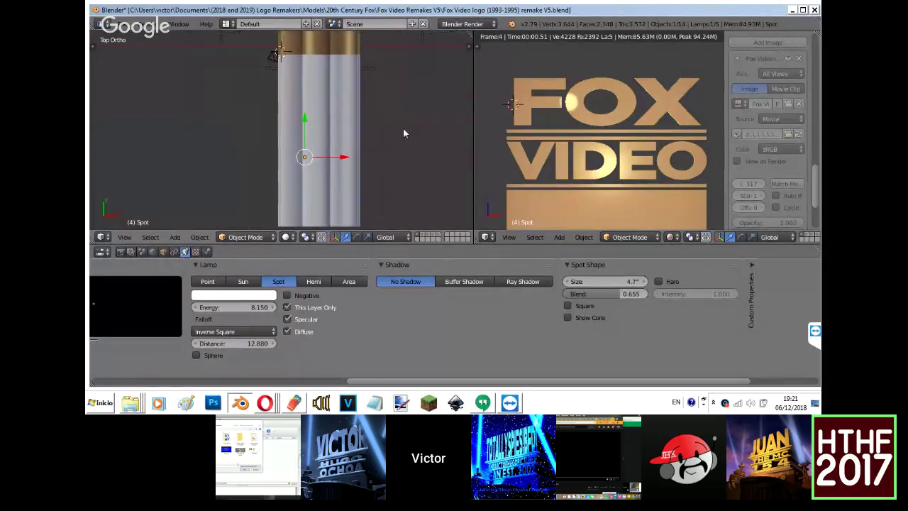
{"action": "key", "text": "KP_0"}
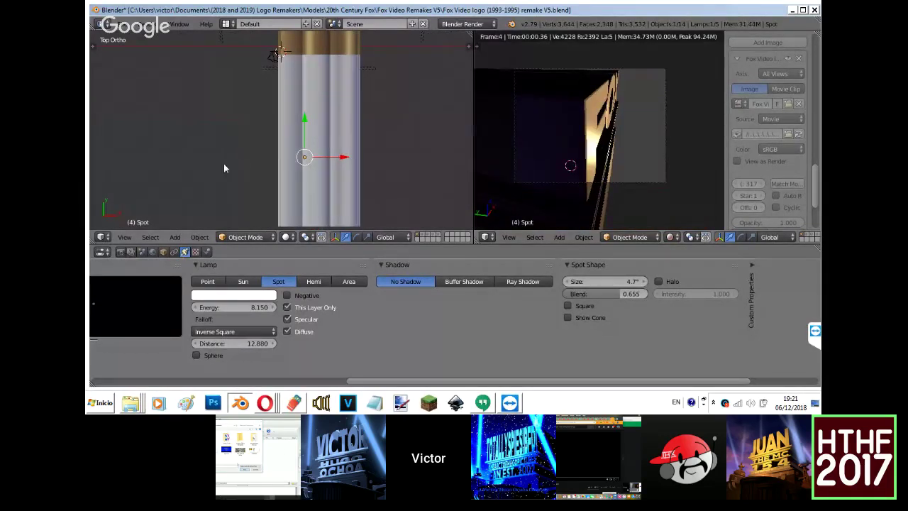
Move the spot lamp over the top of the letter F in the front view and set its energy to 10.
{"action": "middle_click_drag", "start_coordinate": [295, 154], "coordinate": [274, 134]}
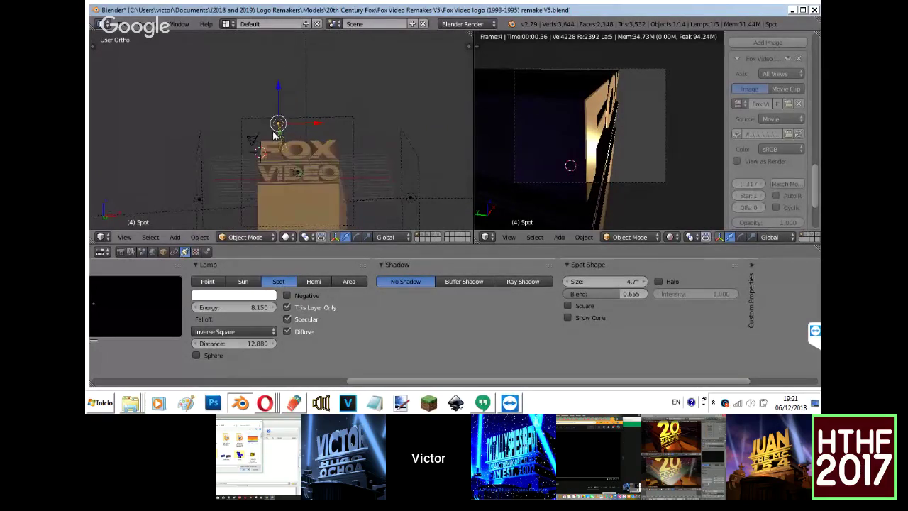
{"action": "key", "text": "KP_1"}
{"action": "scroll", "coordinate": [273, 135], "scroll_direction": "up", "scroll_amount": 7}
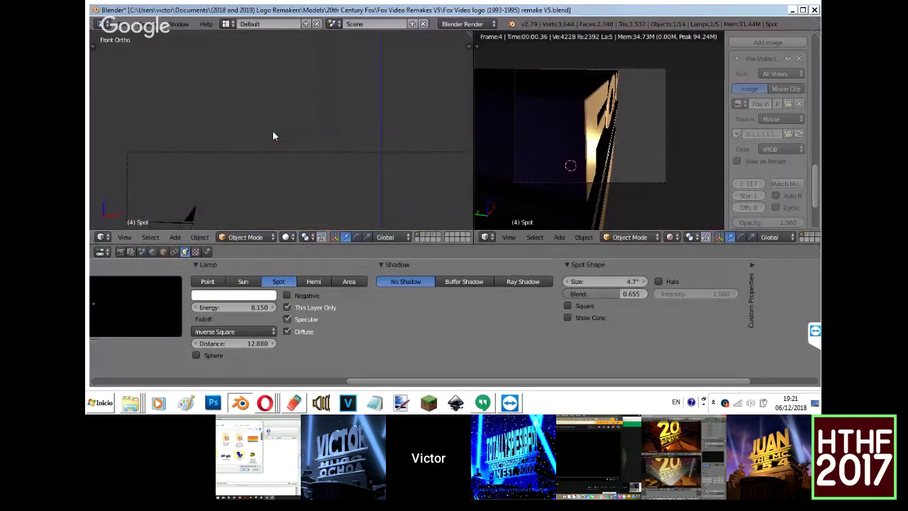
{"action": "key", "text": "g"}
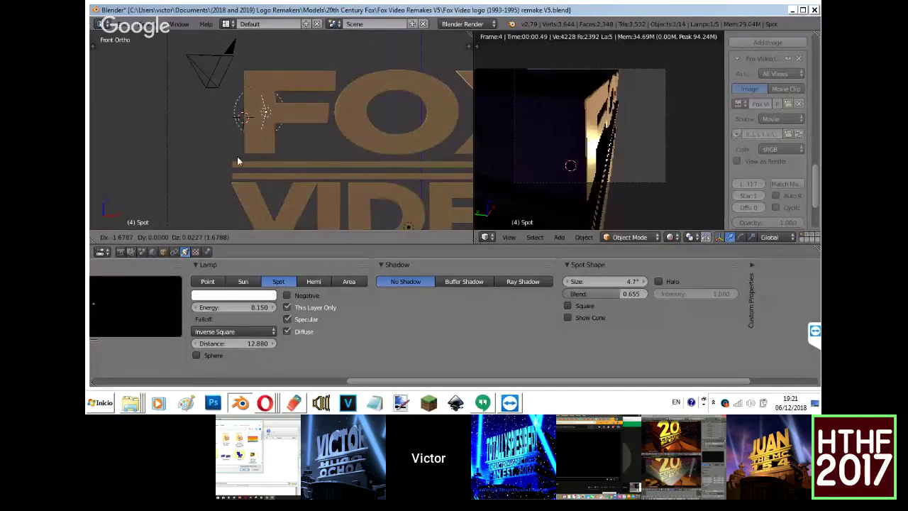
{"action": "left_click", "coordinate": [243, 132]}
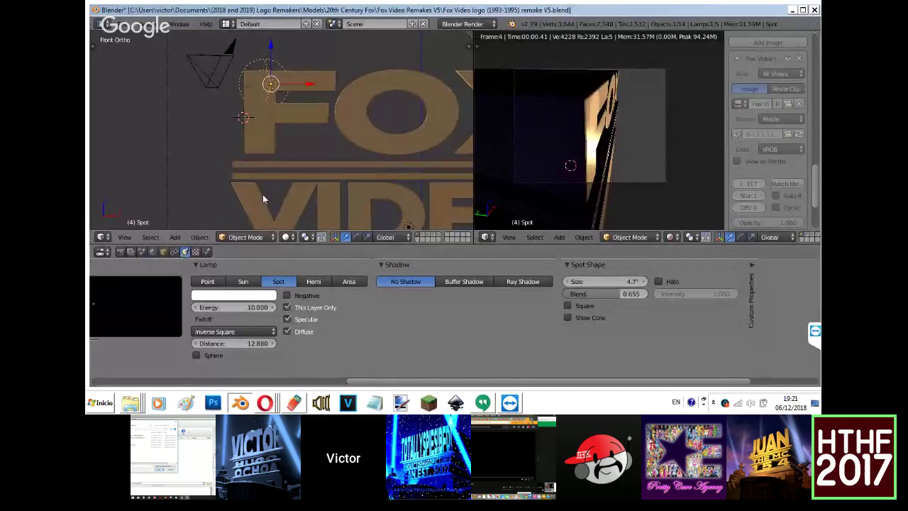
Set the specular intensity of the VIDEO text's Gold material to 0.
{"action": "middle_click_drag", "start_coordinate": [276, 178], "coordinate": [354, 46], "text": "shift"}
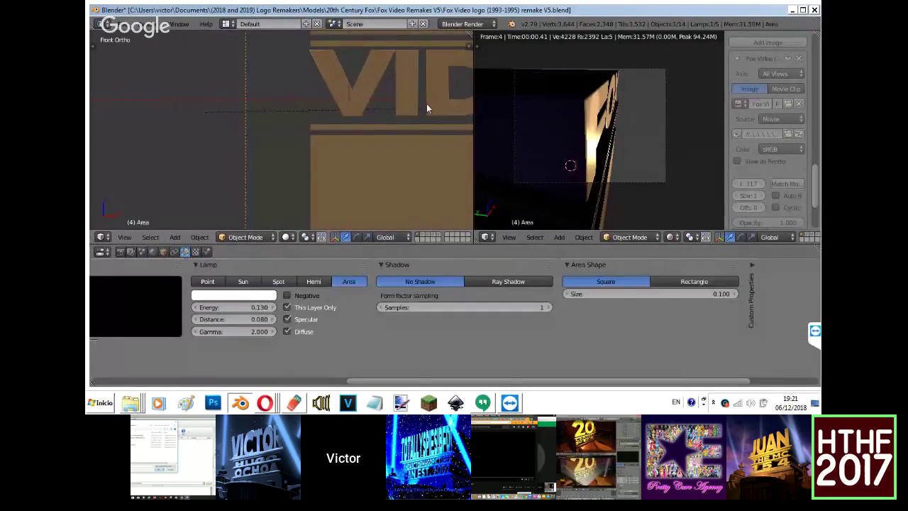
{"action": "right_click", "coordinate": [426, 105]}
{"action": "left_click", "coordinate": [206, 251]}
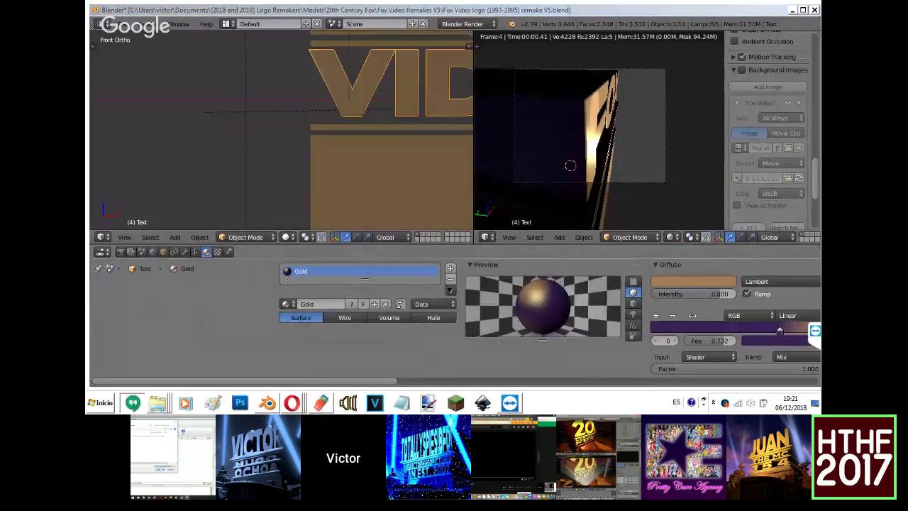
{"action": "middle_click_drag", "start_coordinate": [467, 375], "coordinate": [80, 376]}
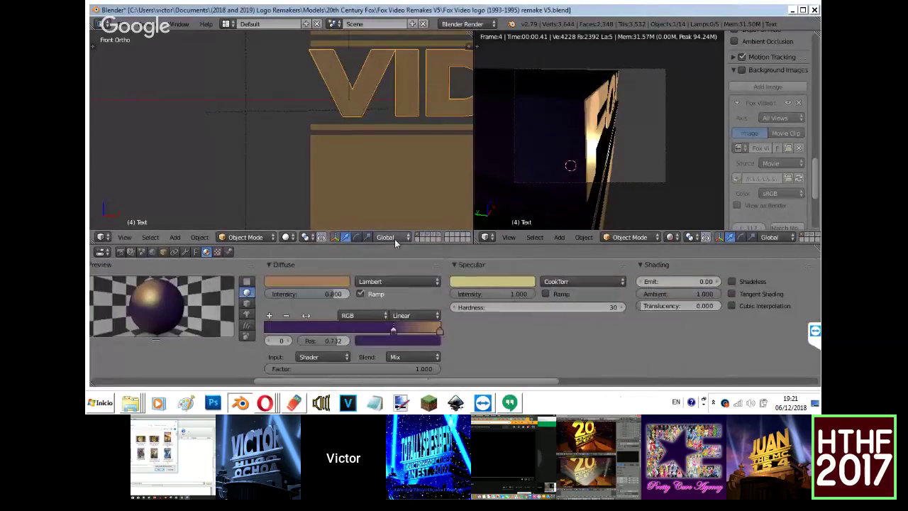
{"action": "left_click_drag", "start_coordinate": [480, 295], "coordinate": [343, 317]}
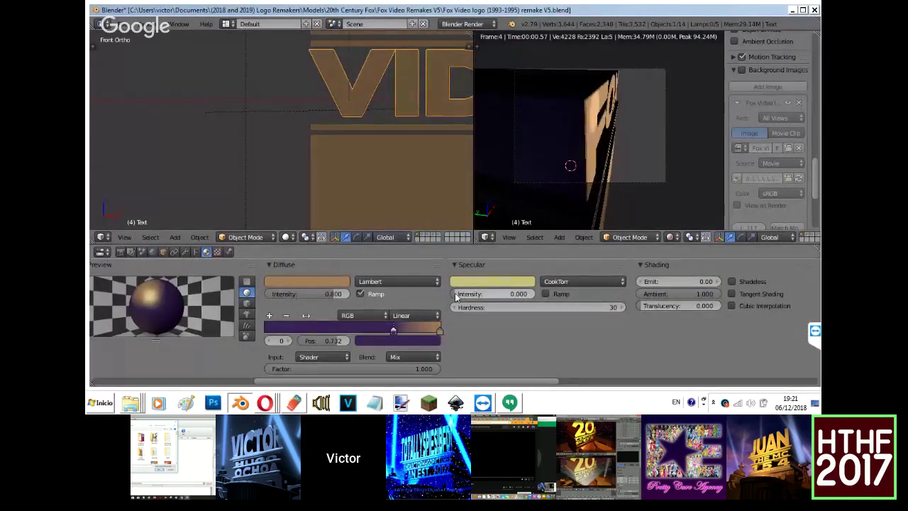
Reselect the spot lamp in front of the logo and set its spot size to 9.3°.
{"action": "middle_click_drag", "start_coordinate": [374, 165], "coordinate": [376, 170]}
{"action": "key", "text": "KP_7"}
{"action": "key", "text": "z"}
{"action": "key", "text": "z"}
{"action": "scroll", "coordinate": [374, 165], "scroll_direction": "down", "scroll_amount": 7}
{"action": "middle_click_drag", "start_coordinate": [375, 173], "coordinate": [428, 106]}
{"action": "right_click", "coordinate": [293, 74]}
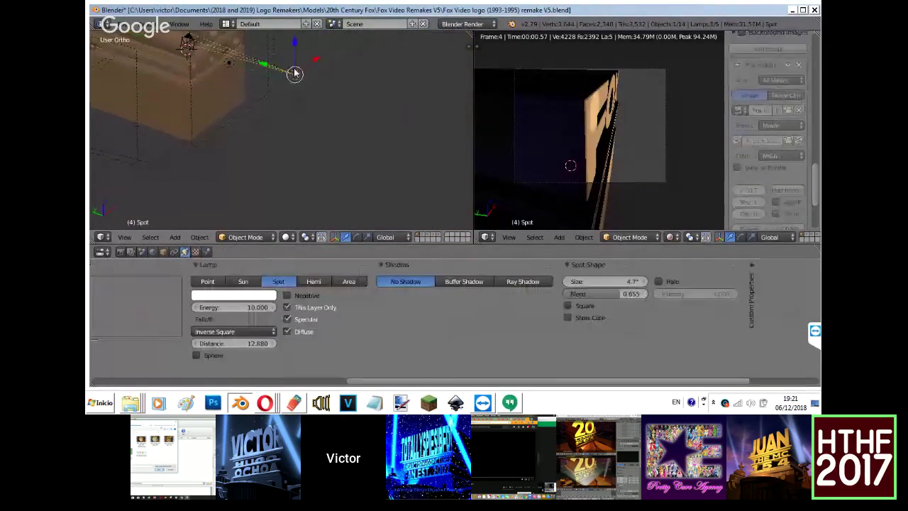
{"action": "key", "text": "KP_7"}
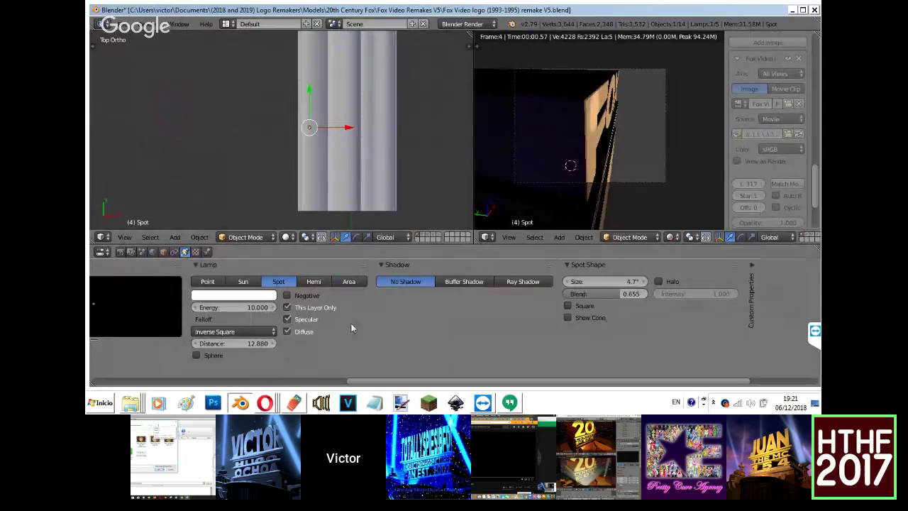
{"action": "left_click_drag", "start_coordinate": [636, 282], "coordinate": [655, 283]}
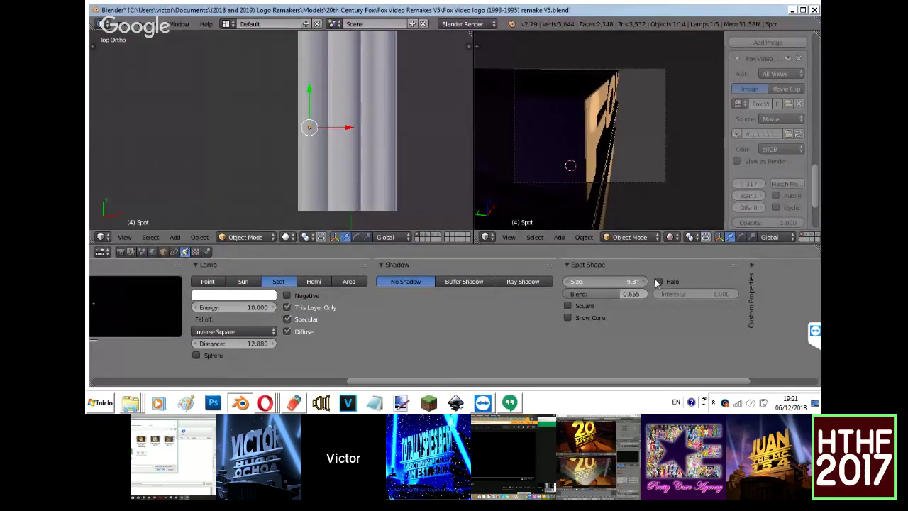
Reposition the spot lamp in the top view so it sits at the middle of the logo's width.
{"action": "key", "text": "r"}
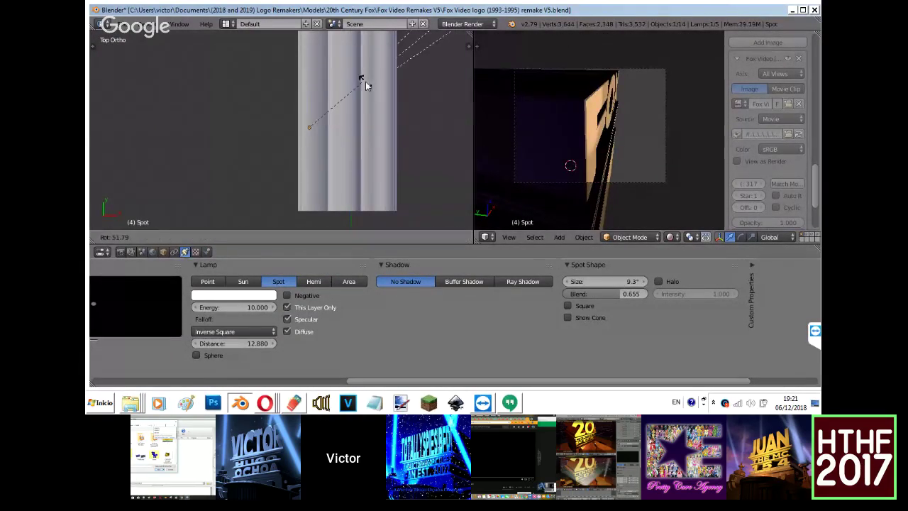
{"action": "right_click", "coordinate": [367, 82]}
{"action": "key", "text": "z"}
{"action": "key", "text": "g"}
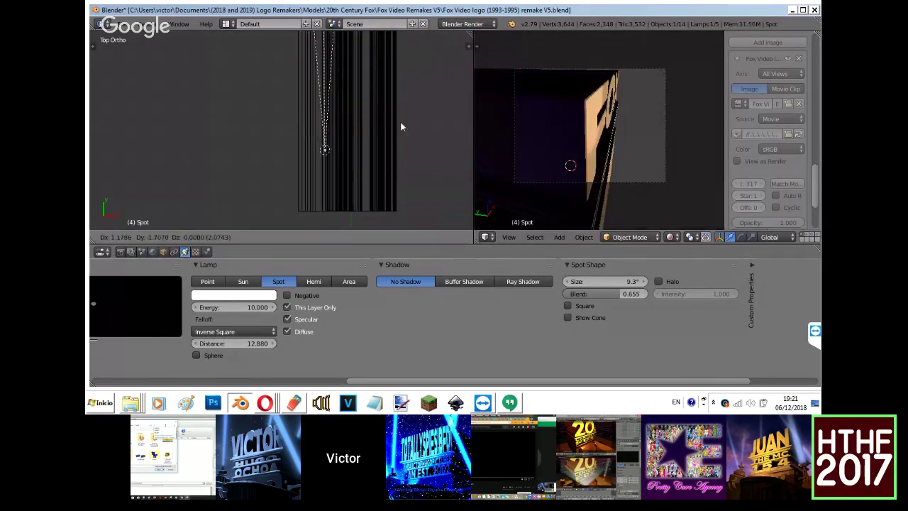
{"action": "left_click", "coordinate": [404, 130]}
{"action": "key", "text": "z"}
{"action": "key", "text": "z"}
{"action": "key", "text": "KP_1"}
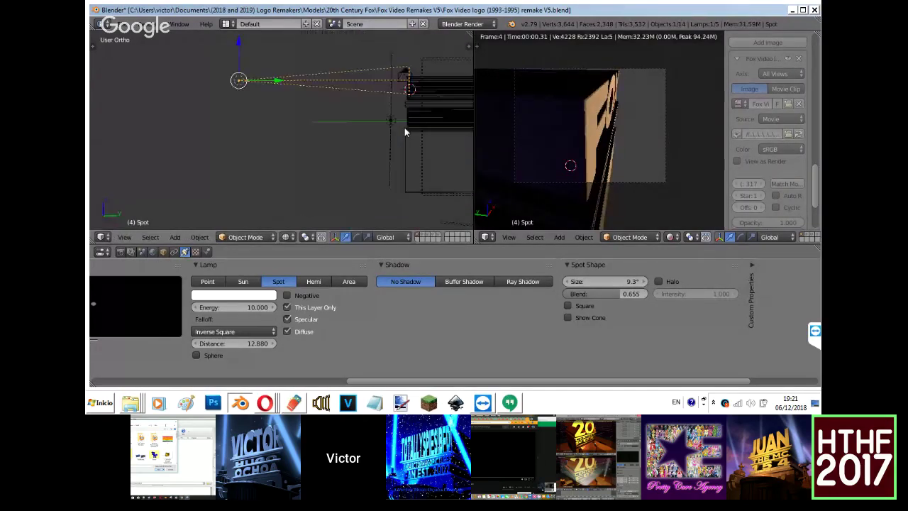
Check the YouTube live chat, the Hangouts group conversation and the video call window.
{"action": "mouse_move", "coordinate": [264, 402]}
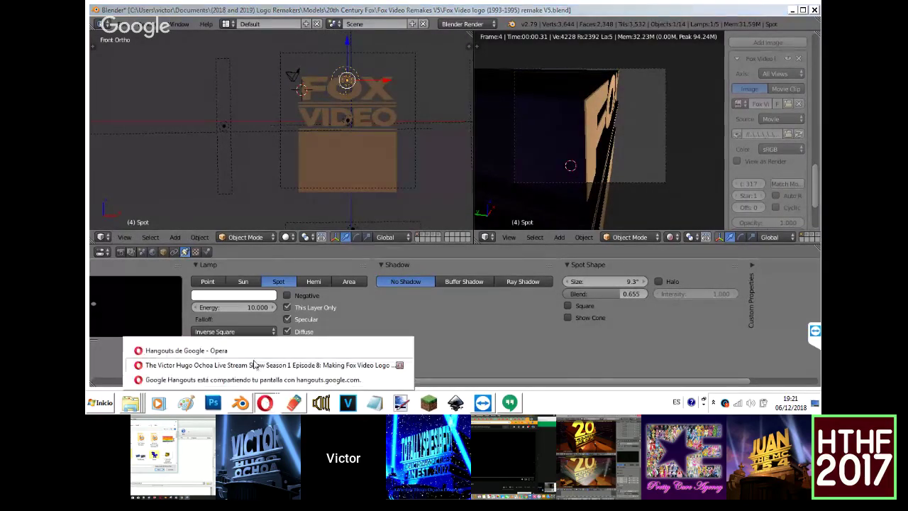
{"action": "left_click", "coordinate": [265, 362]}
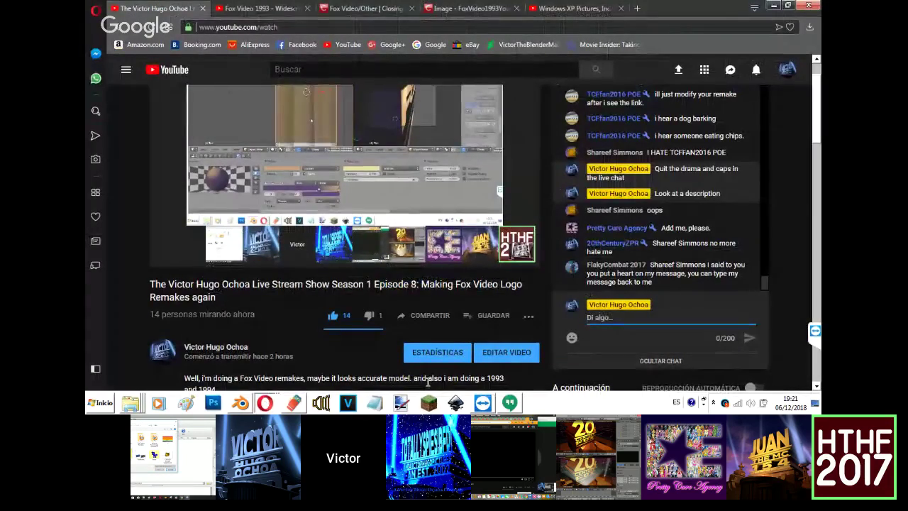
{"action": "left_click", "coordinate": [506, 403]}
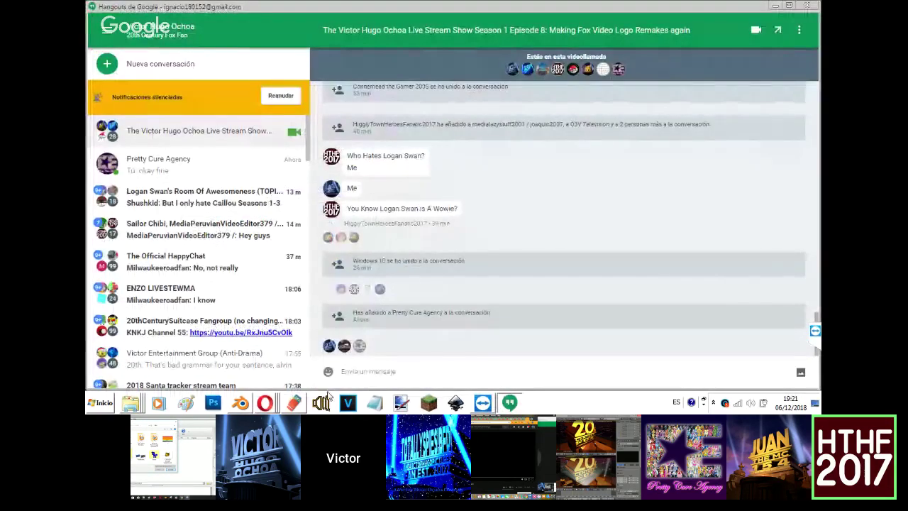
{"action": "mouse_move", "coordinate": [265, 403]}
{"action": "left_click", "coordinate": [242, 356]}
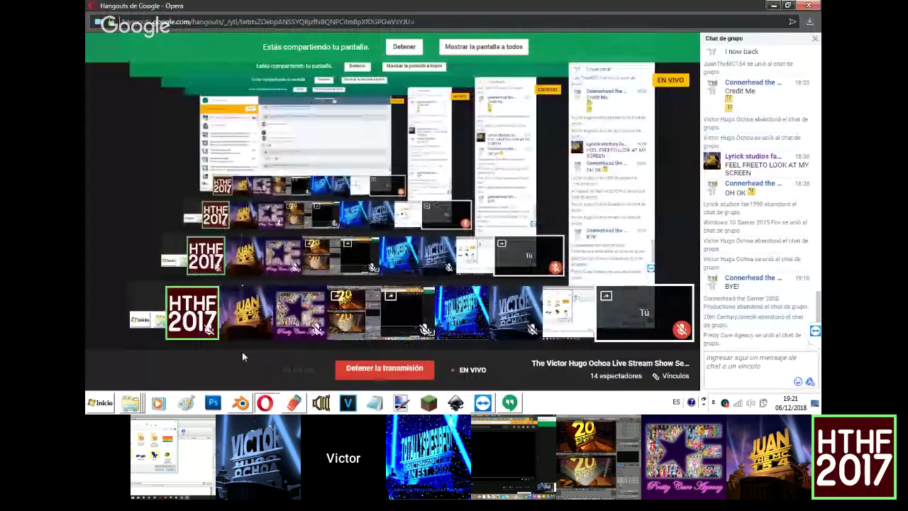
Switch back to Blender and lower the spot lamp in the side view to the mid-height of the FOX lettering.
{"action": "left_click", "coordinate": [239, 402]}
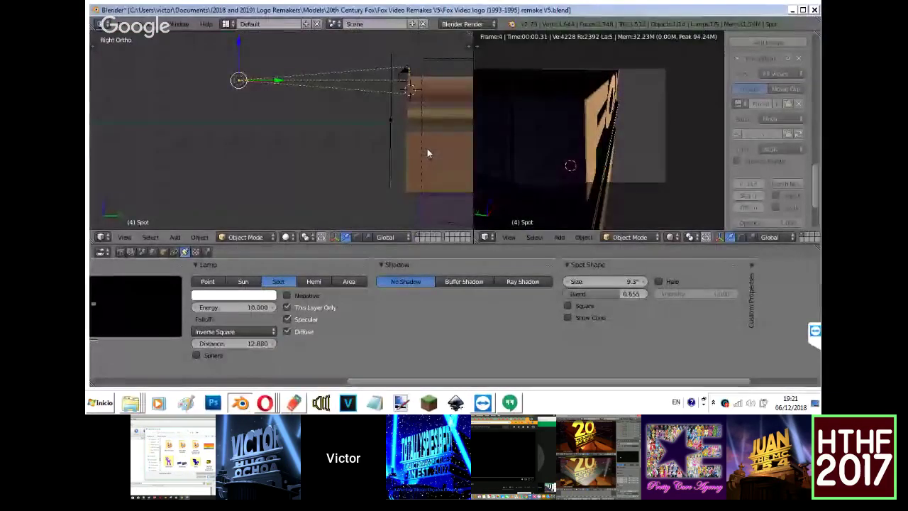
{"action": "key", "text": "g"}
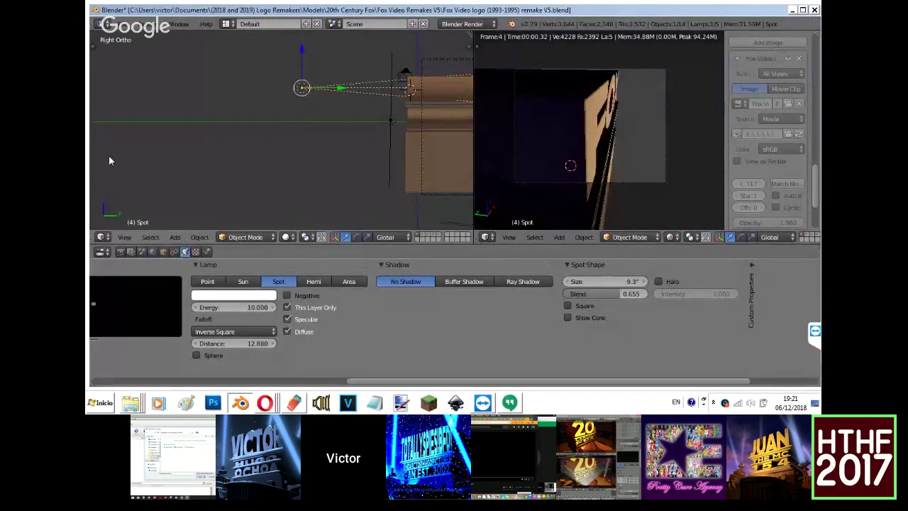
{"action": "left_click", "coordinate": [167, 110]}
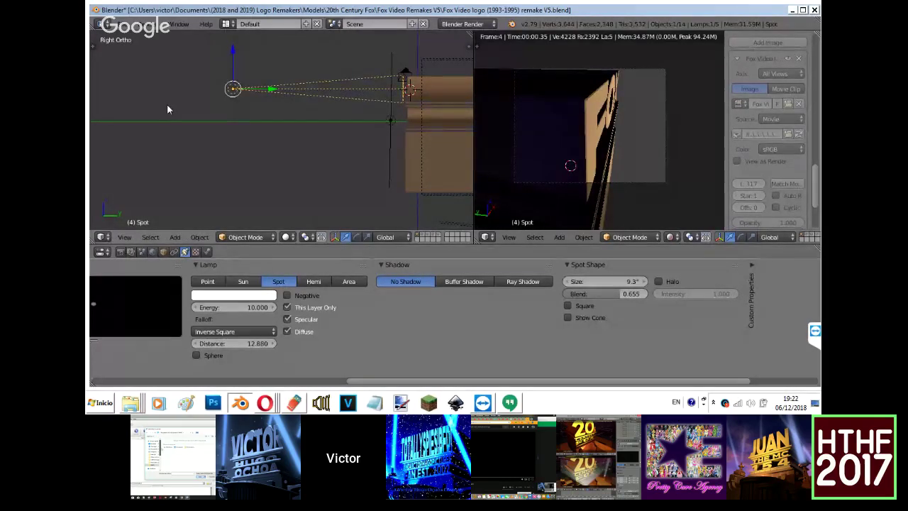
Rotate the spot lamp slightly in the top view and try to raise its energy above 10.
{"action": "key", "text": "KP_7"}
{"action": "key", "text": "r"}
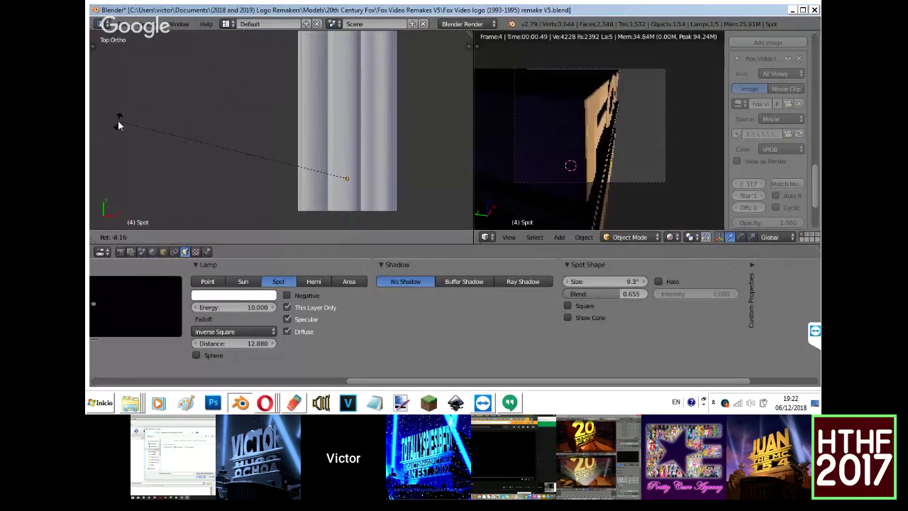
{"action": "left_click", "coordinate": [117, 122]}
{"action": "left_click_drag", "start_coordinate": [253, 304], "coordinate": [264, 305]}
{"action": "left_click", "coordinate": [263, 303]}
{"action": "left_click", "coordinate": [689, 314]}
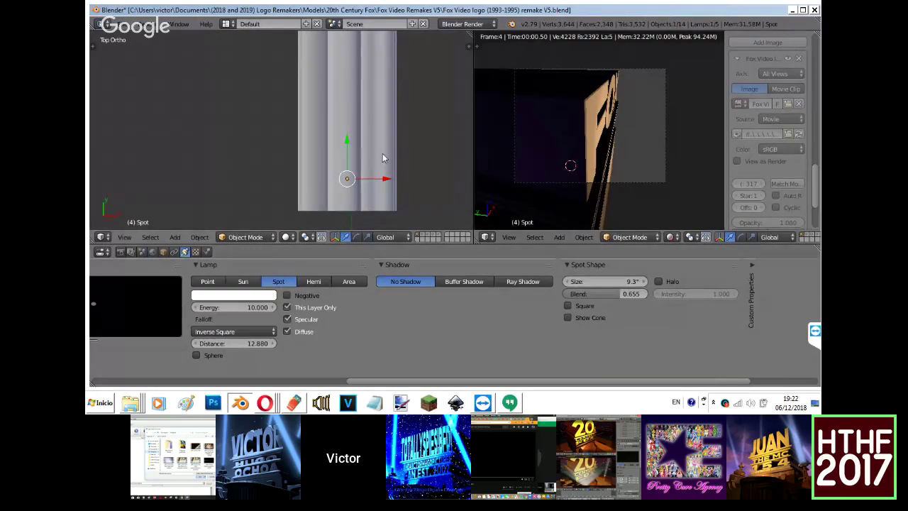
Move the spot lamp back and slightly left in the top view, and try a spot size of 29.6°.
{"action": "key", "text": "g"}
{"action": "left_click", "coordinate": [370, 124]}
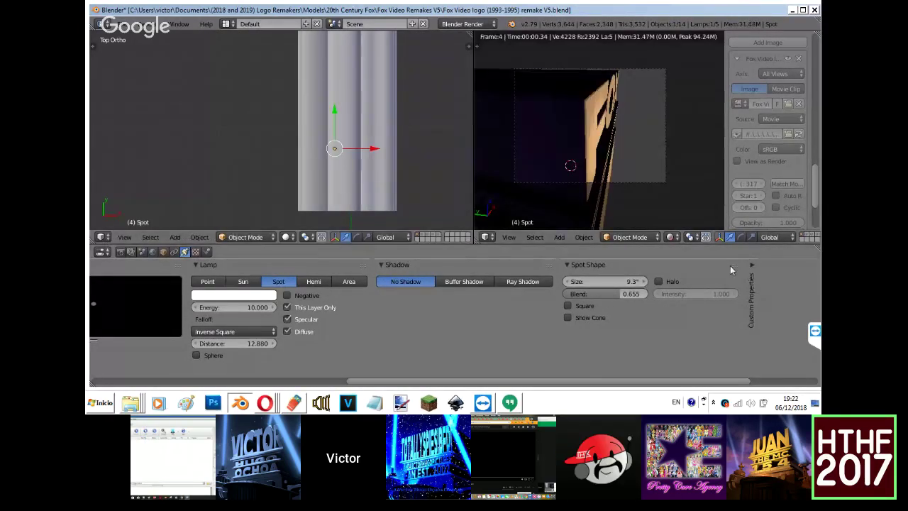
{"action": "left_click_drag", "start_coordinate": [627, 280], "coordinate": [613, 293]}
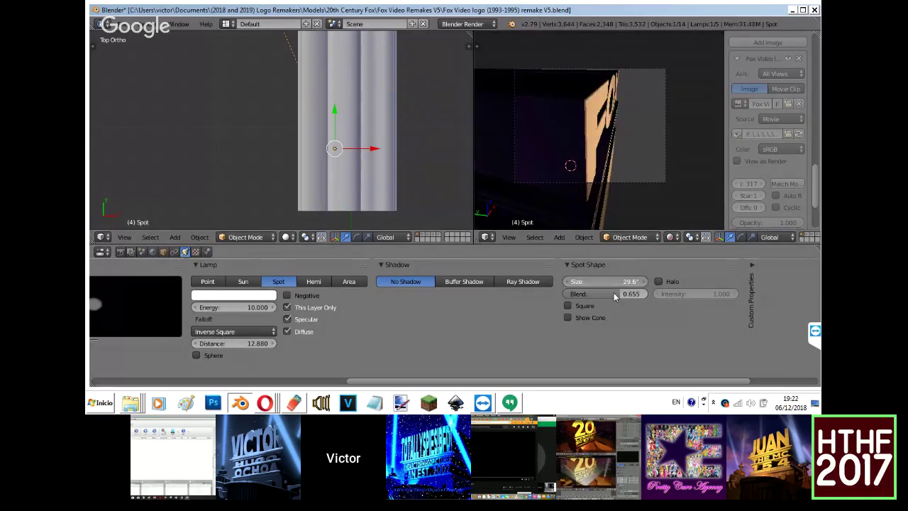
{"action": "key", "text": "ctrl+z"}
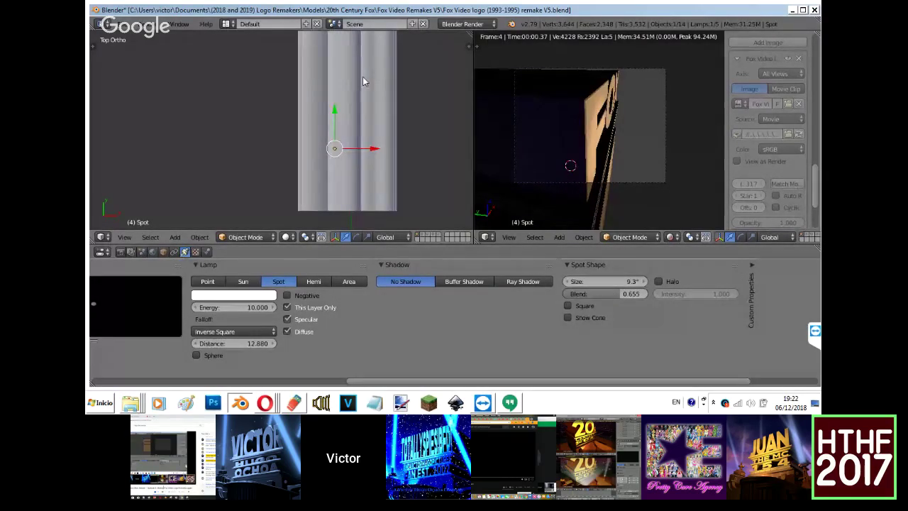
Shift the spot lamp in the front view toward the F of FOX and nudge its position in the side view.
{"action": "key", "text": "KP_1"}
{"action": "key", "text": "g"}
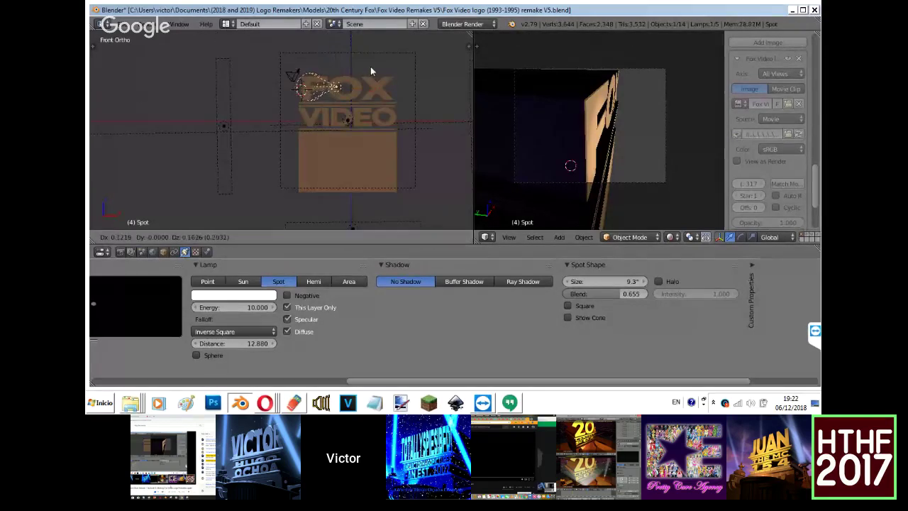
{"action": "left_click", "coordinate": [370, 63]}
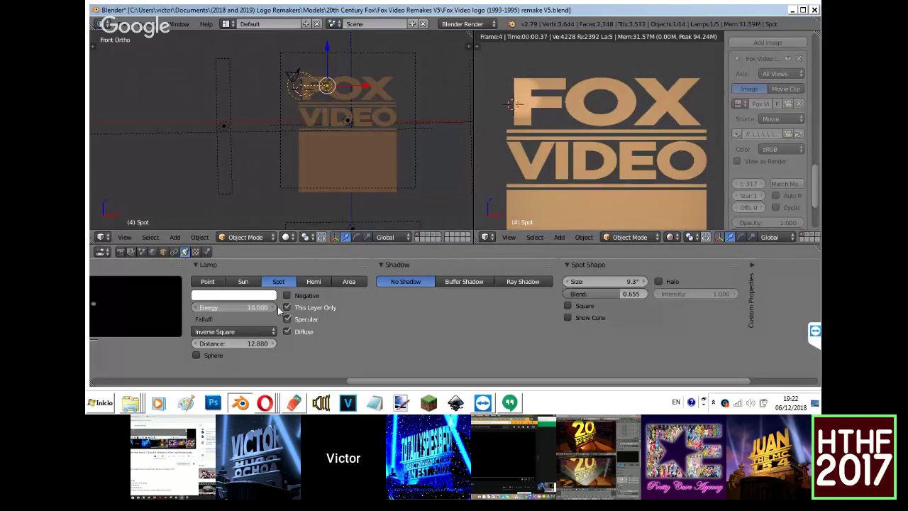
{"action": "left_click_drag", "start_coordinate": [249, 308], "coordinate": [277, 307]}
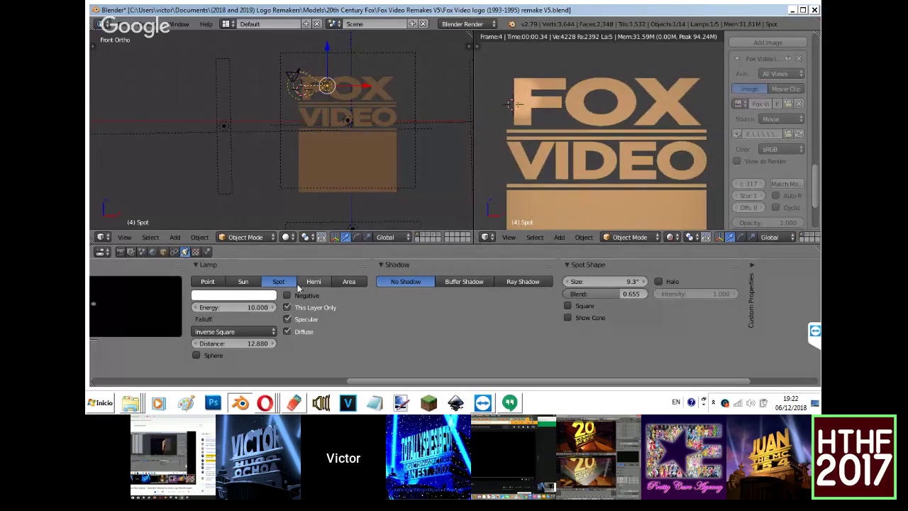
{"action": "key", "text": "KP_3"}
{"action": "key", "text": "g"}
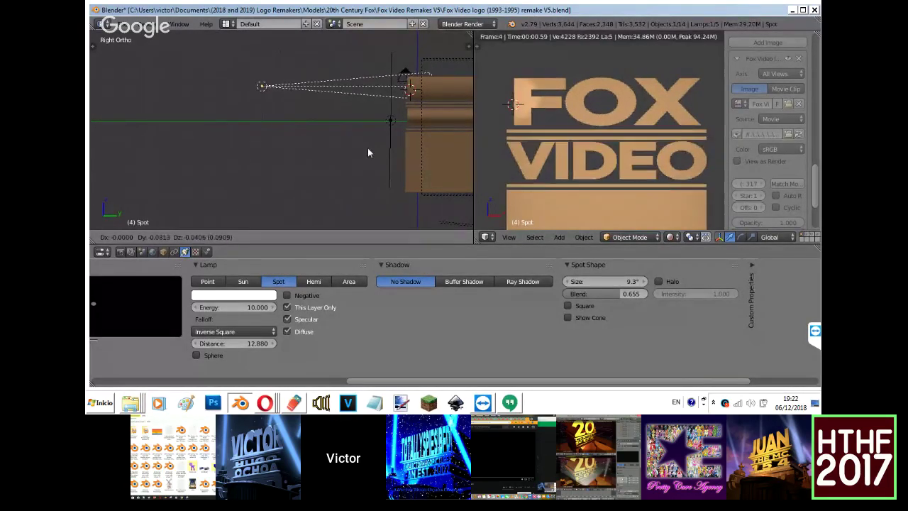
{"action": "left_click", "coordinate": [368, 153]}
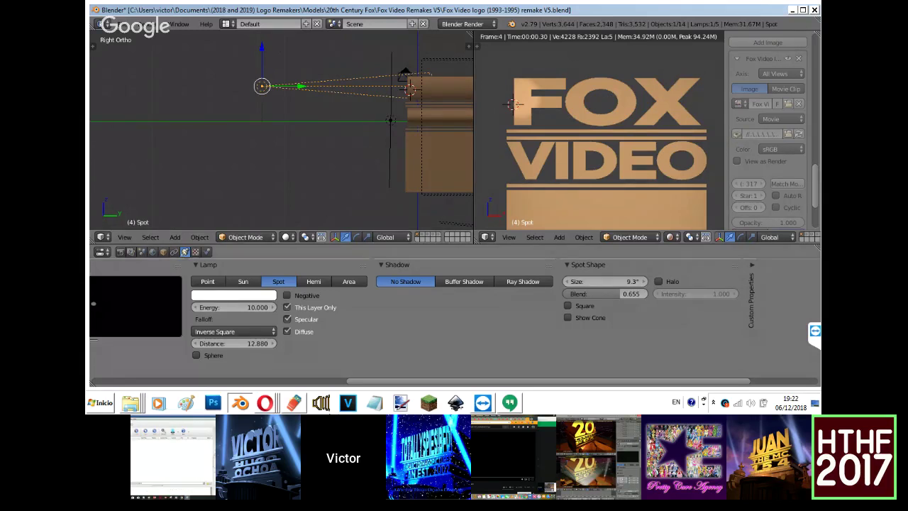
Check the YouTube live chat and notifications, and the Hangouts group conversation.
{"action": "left_click", "coordinate": [267, 402]}
{"action": "left_click", "coordinate": [303, 365]}
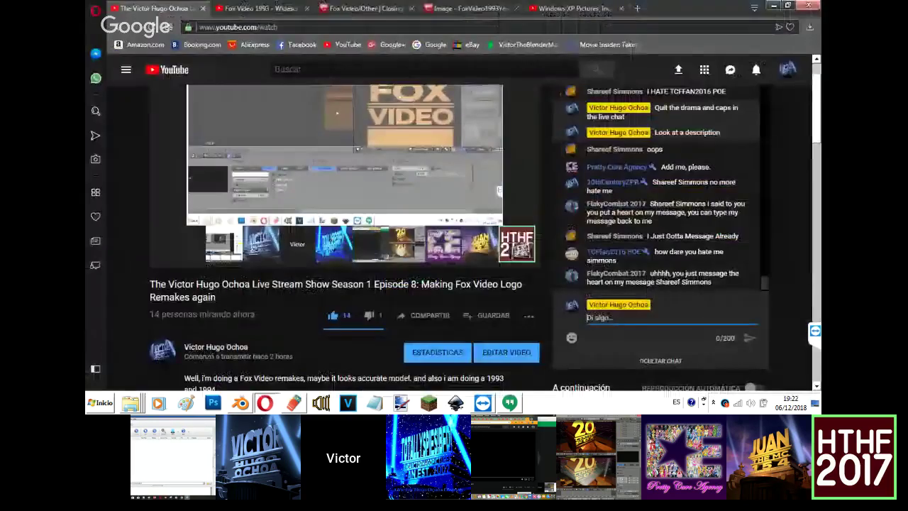
{"action": "left_click", "coordinate": [762, 68]}
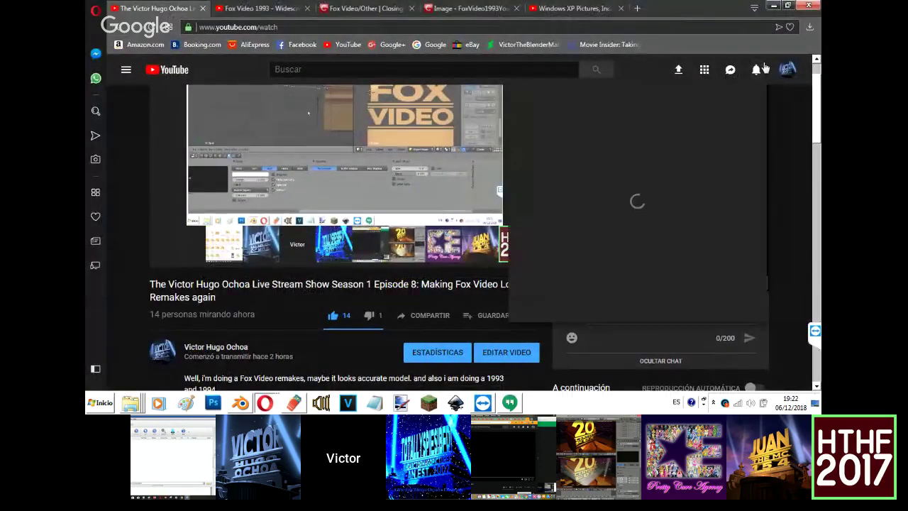
{"action": "left_click", "coordinate": [812, 160]}
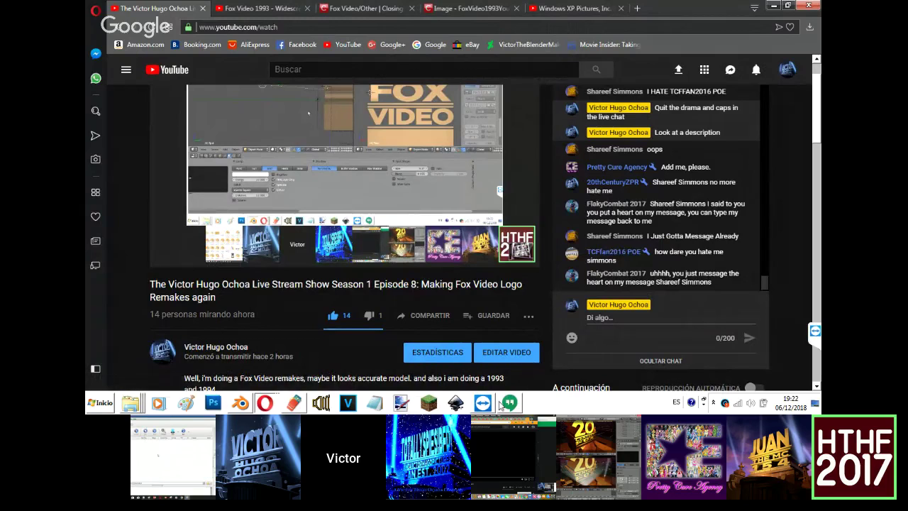
{"action": "left_click", "coordinate": [510, 403]}
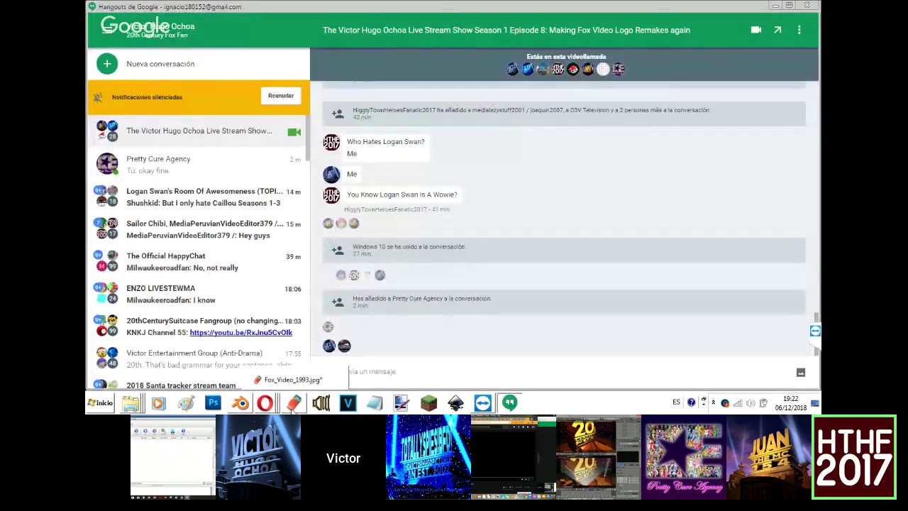
Switch back to Blender and move the spot lamp closer to the logo and slightly lower in the side view.
{"action": "left_click", "coordinate": [241, 405]}
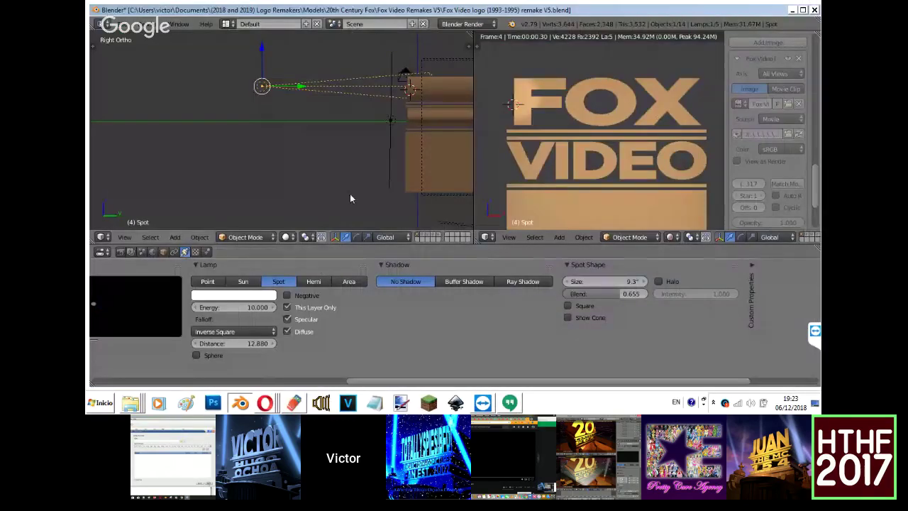
{"action": "key", "text": "g"}
{"action": "left_click", "coordinate": [381, 183]}
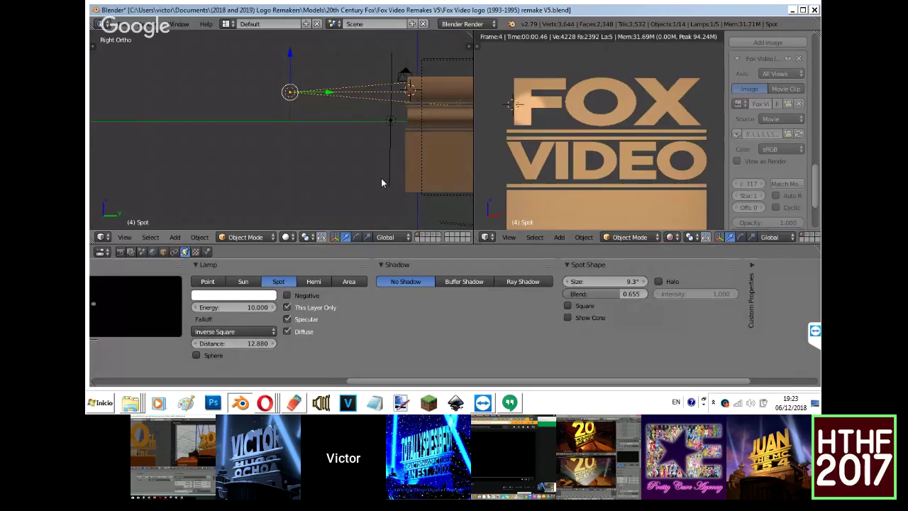
Set the specular intensity of the logo's front material to 0.824.
{"action": "right_click", "coordinate": [388, 164]}
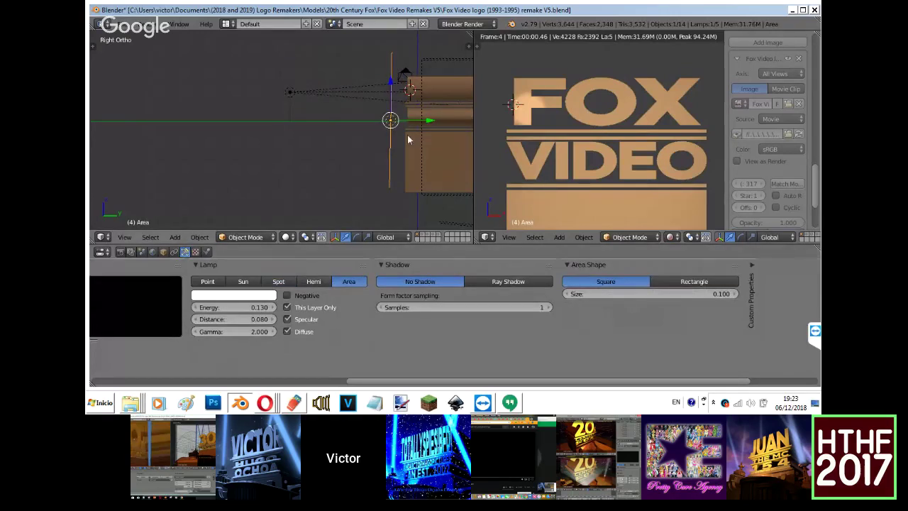
{"action": "right_click", "coordinate": [429, 131]}
{"action": "left_click_drag", "start_coordinate": [515, 293], "coordinate": [591, 307]}
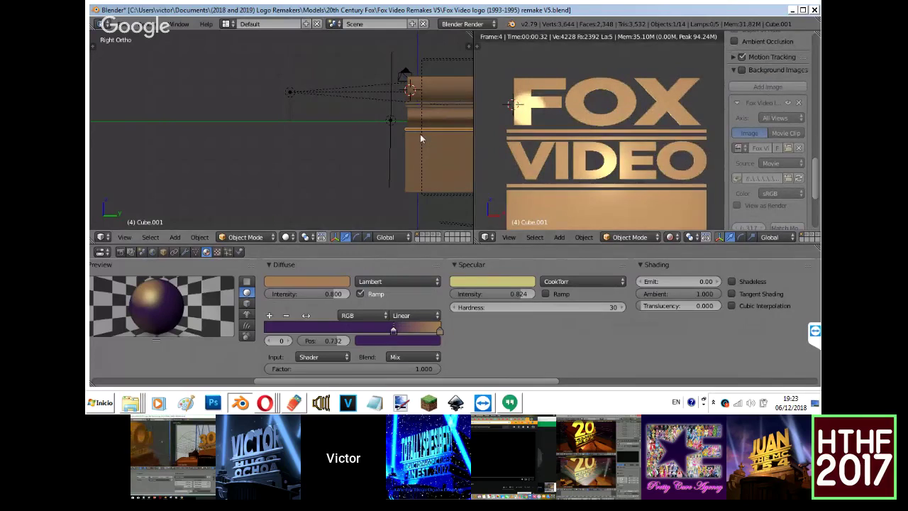
Move the spot lamp in the front view to between the O and X of FOX and rotate it in the top view.
{"action": "right_click", "coordinate": [290, 91]}
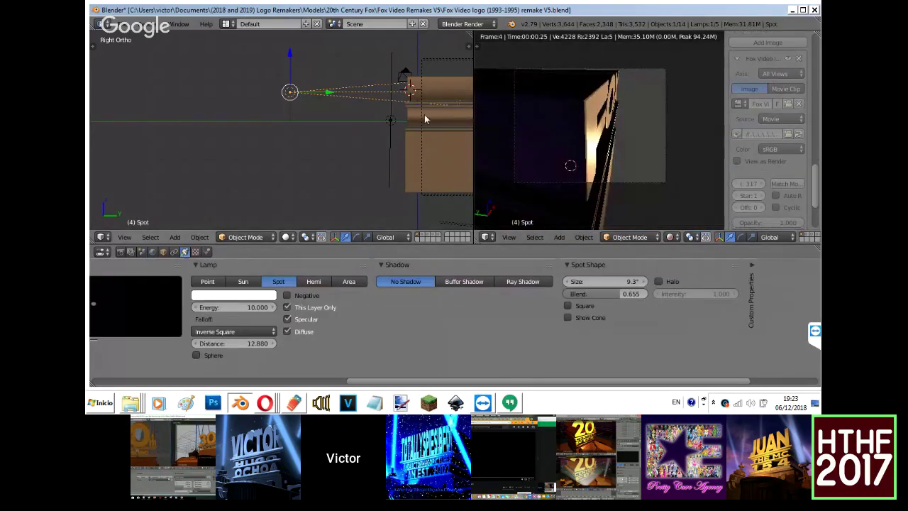
{"action": "key", "text": "KP_7"}
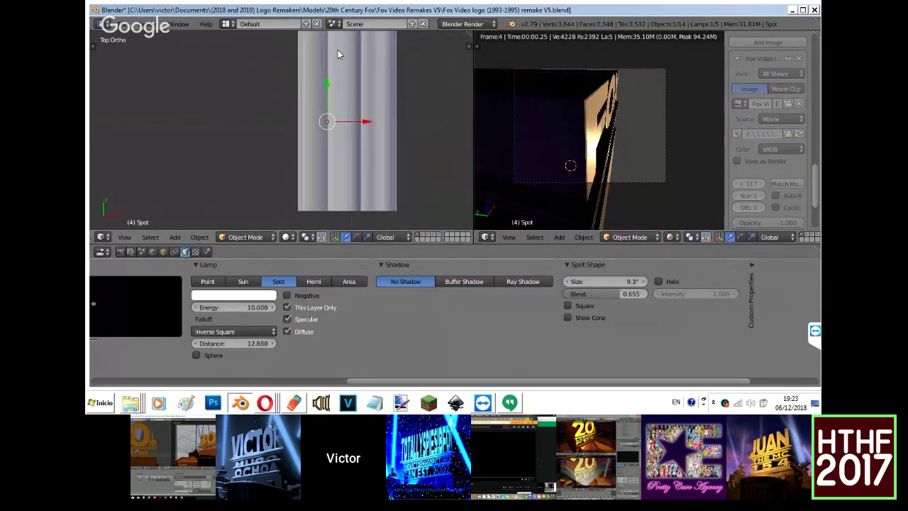
{"action": "key", "text": "KP_1"}
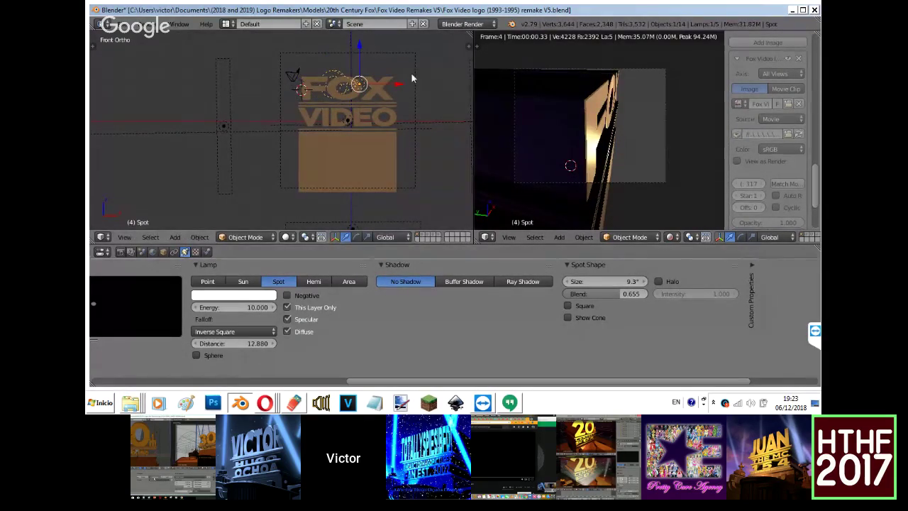
{"action": "key", "text": "KP_7"}
{"action": "key", "text": "r"}
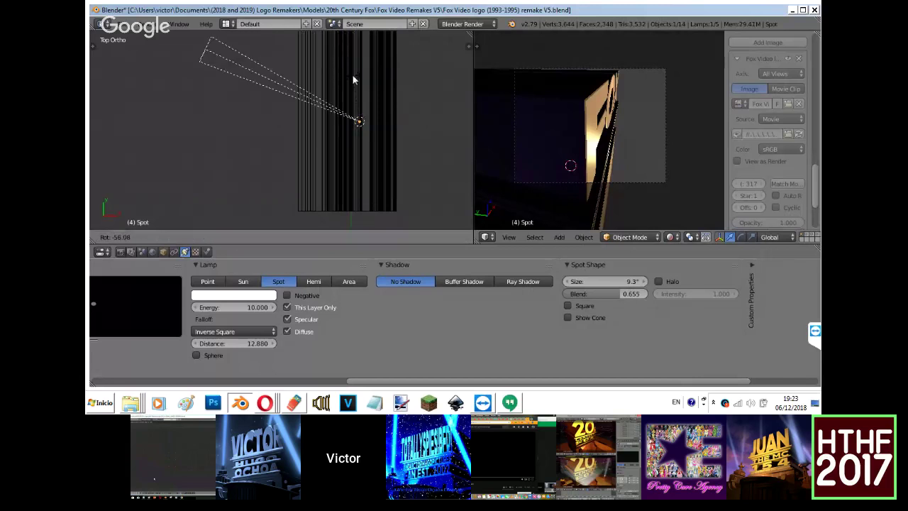
{"action": "left_click", "coordinate": [365, 73]}
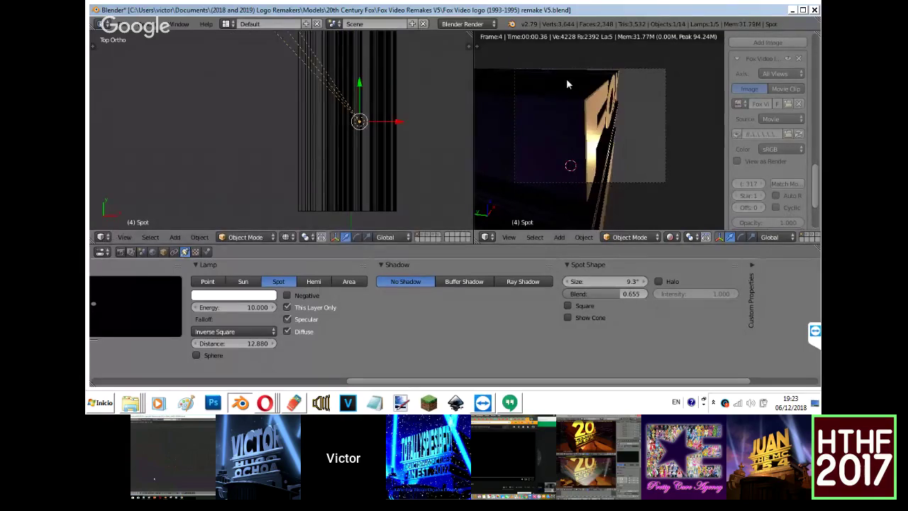
Display the spot lamp's cone and rotate the lamp in the top view so the cone falls on the F of FOX.
{"action": "key", "text": "shift+z"}
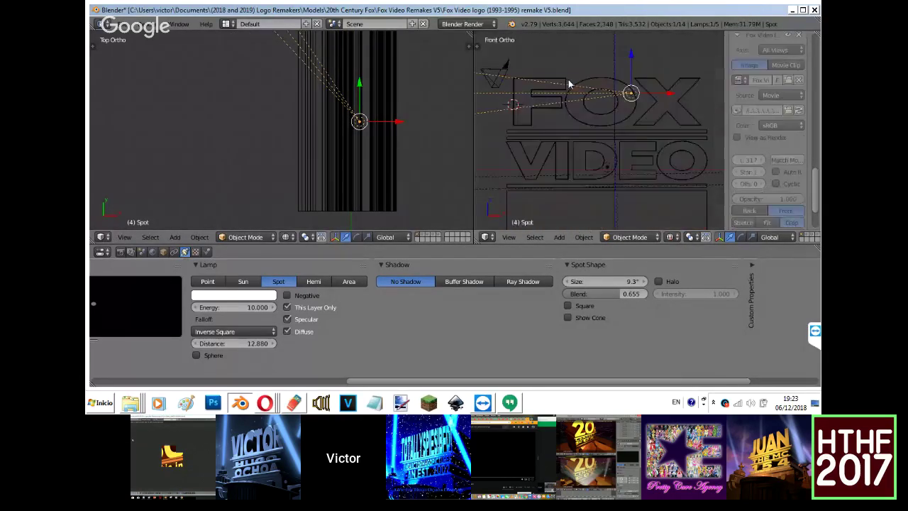
{"action": "middle_click_drag", "start_coordinate": [454, 93], "coordinate": [308, 90]}
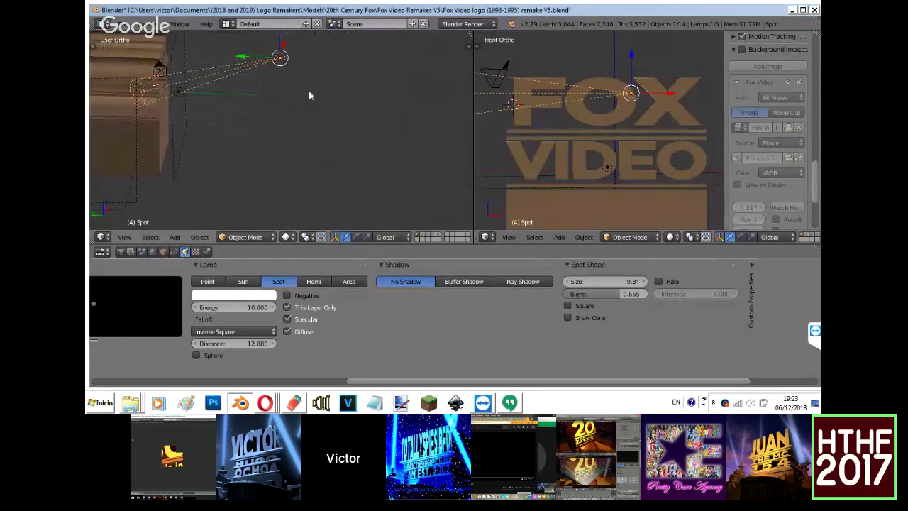
{"action": "left_click", "coordinate": [604, 323]}
{"action": "key", "text": "KP_7"}
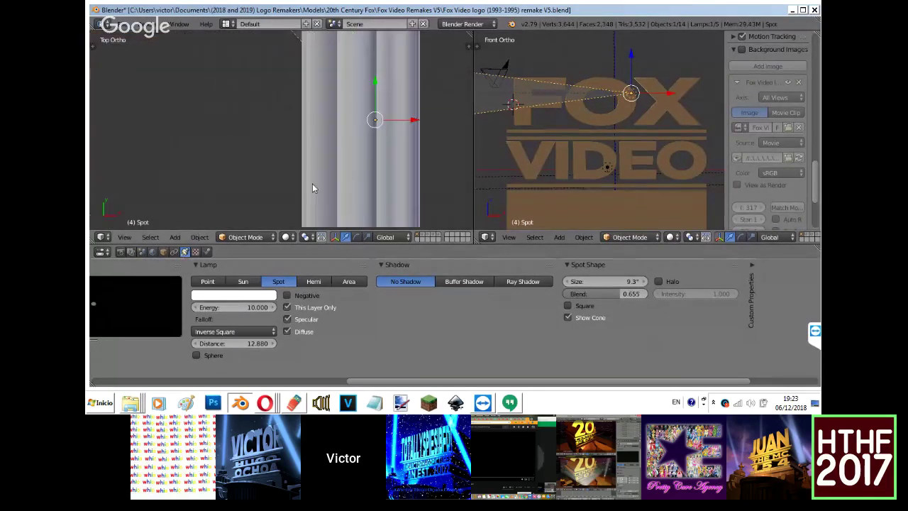
{"action": "key", "text": "r"}
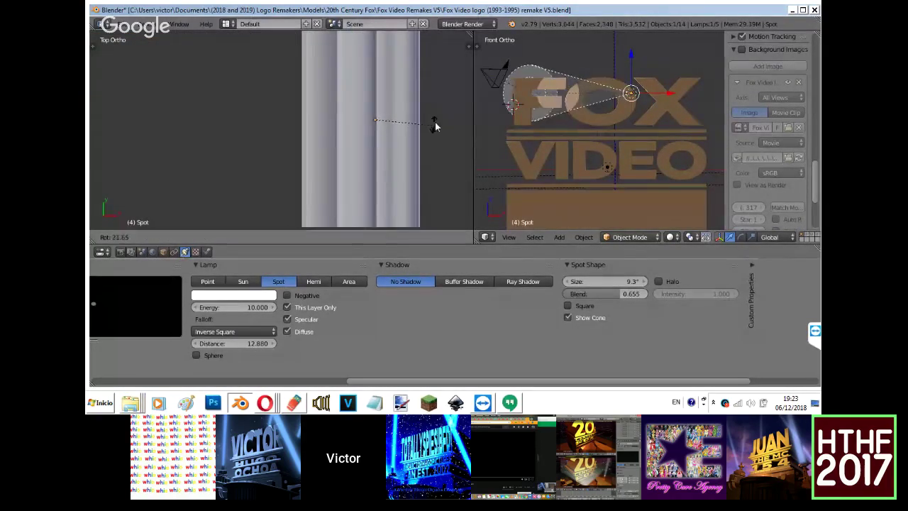
{"action": "left_click", "coordinate": [436, 122]}
Widen the spot size to 14.2° and check the lighting in the rendered front view.
{"action": "left_click_drag", "start_coordinate": [602, 282], "coordinate": [668, 279]}
{"action": "key", "text": "shift+z"}
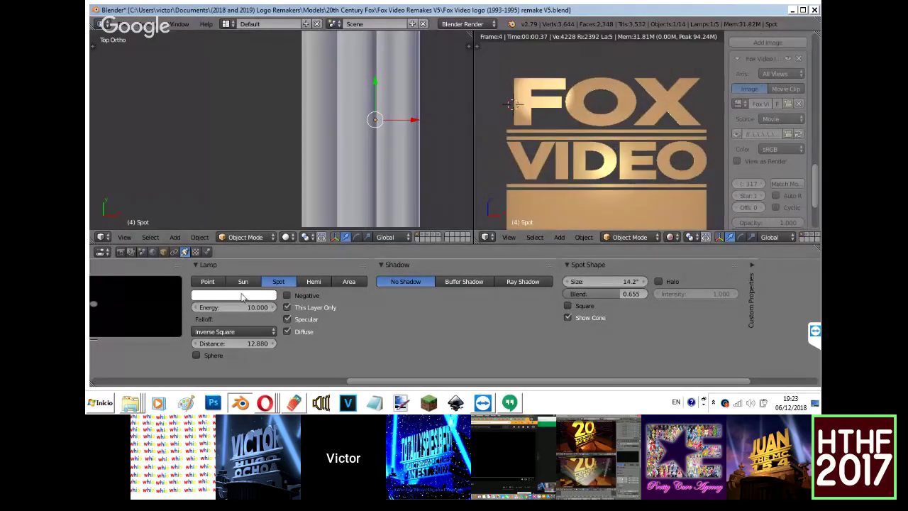
{"action": "key", "text": "shift+z"}
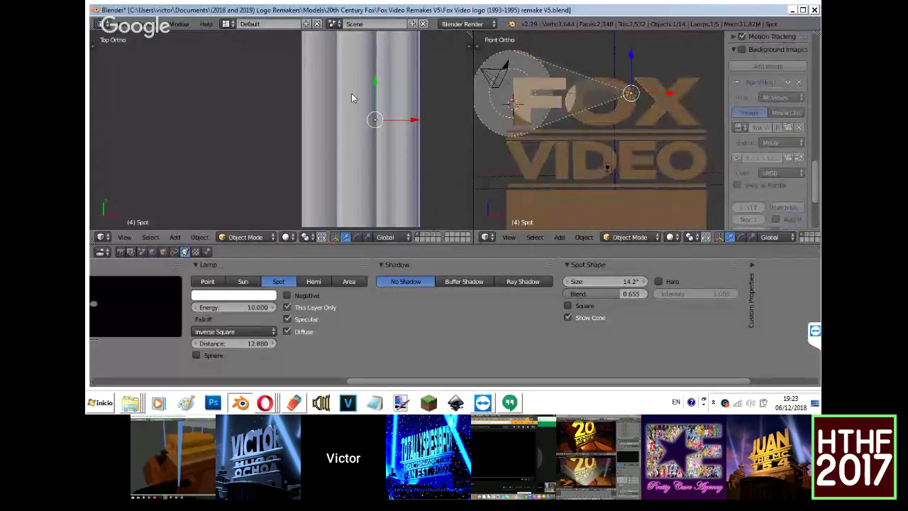
Show the background reference video in the front view and play the animation to compare the lighting sweep.
{"action": "left_click", "coordinate": [734, 51]}
{"action": "left_click", "coordinate": [741, 50]}
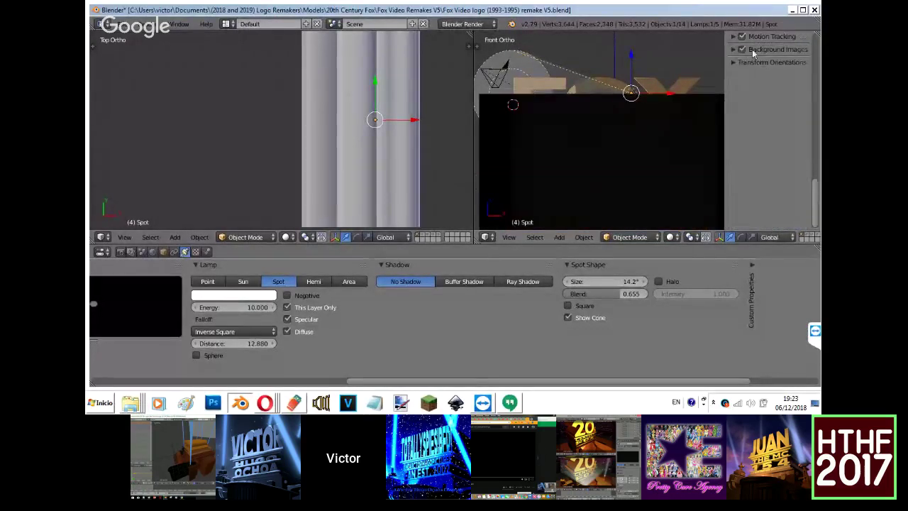
{"action": "key", "text": "alt+a"}
{"action": "key", "text": "alt+a"}
Set the spot size to 17.1° and move the lamp in the front view onto the left part of the X.
{"action": "left_click_drag", "start_coordinate": [626, 281], "coordinate": [647, 280]}
{"action": "key", "text": "g"}
{"action": "left_click", "coordinate": [616, 112]}
{"action": "key", "text": "alt+shift"}
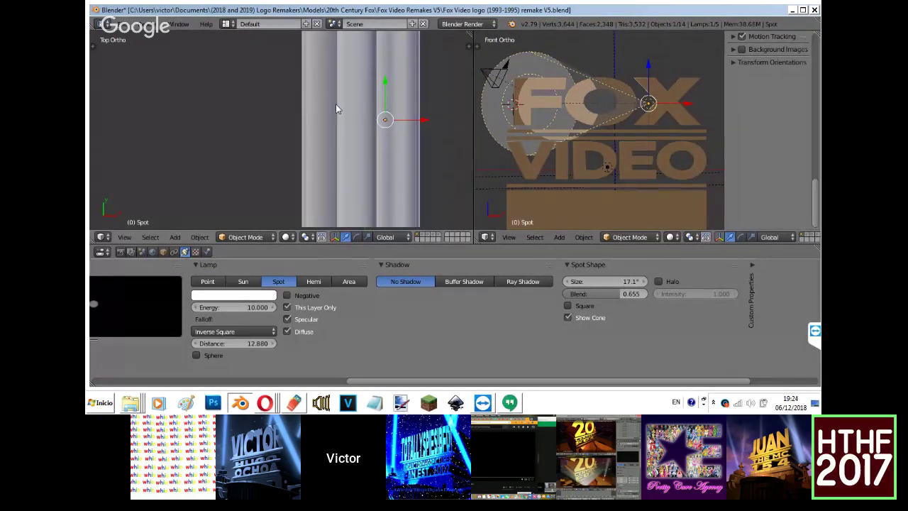
Rotate the spot lamp slightly in the top view and insert a keyframe for it at frame 0.
{"action": "key", "text": "r"}
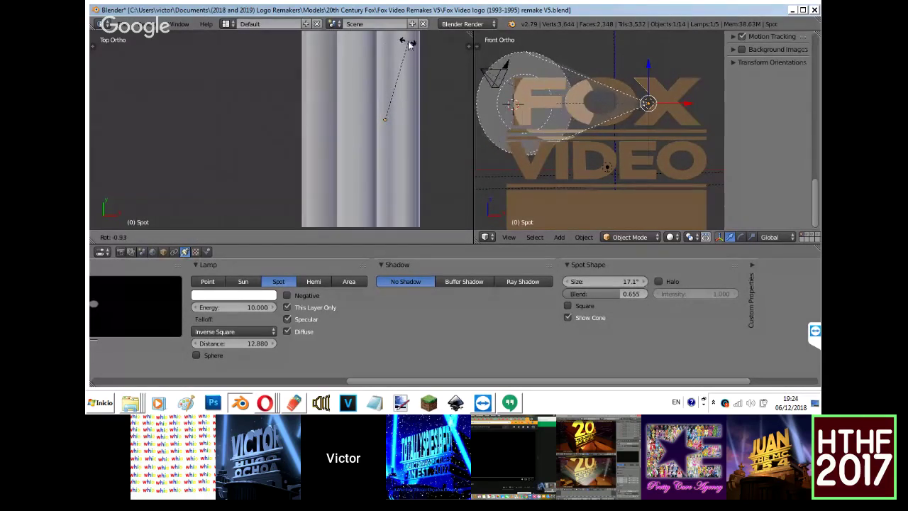
{"action": "left_click", "coordinate": [408, 41]}
{"action": "key", "text": "i"}
{"action": "left_click", "coordinate": [397, 93]}
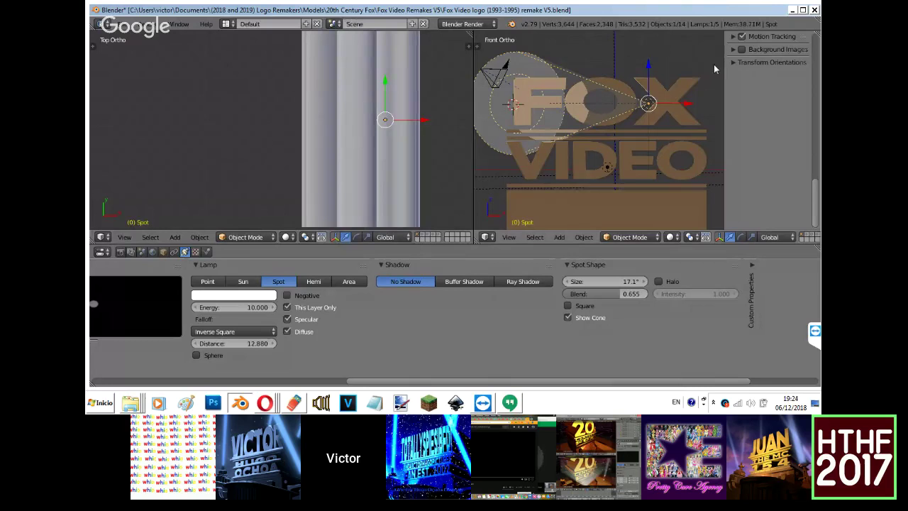
Play the animation to frame 57 against the reference video and rotate the spot lamp so its cone points right, past the X.
{"action": "key", "text": "alt+a"}
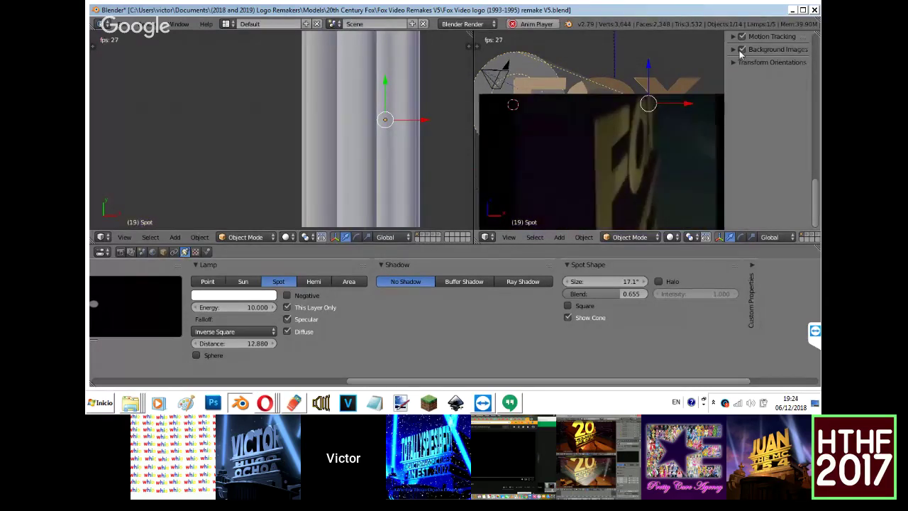
{"action": "key", "text": "alt+a"}
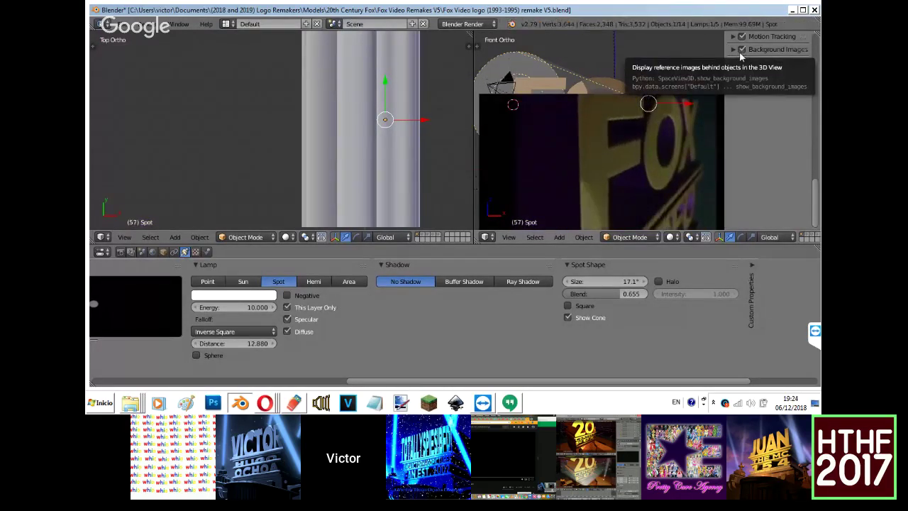
{"action": "left_click", "coordinate": [741, 49]}
{"action": "key", "text": "r"}
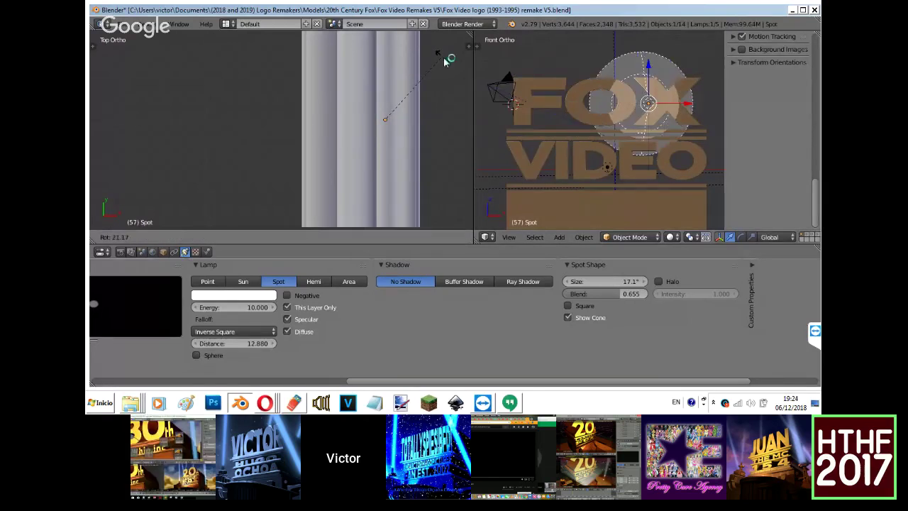
{"action": "left_click", "coordinate": [455, 85]}
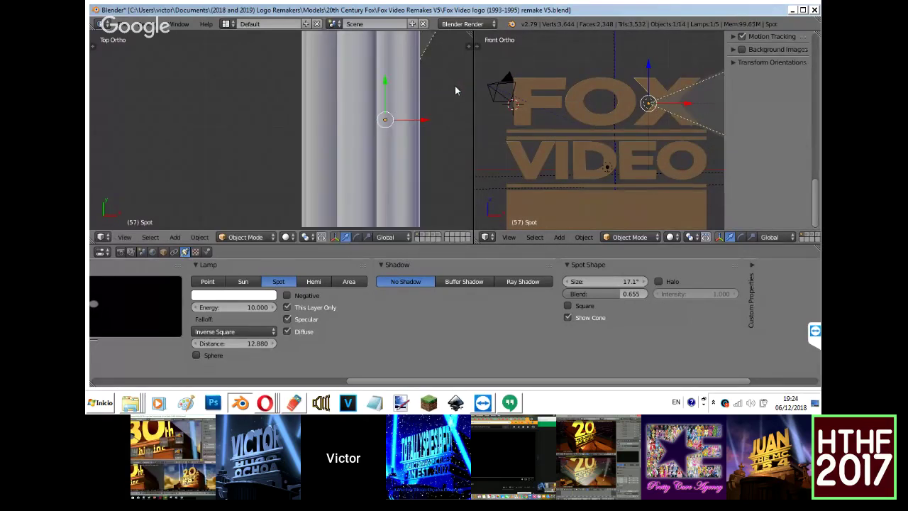
Insert a keyframe for the spot lamp at frame 57 and briefly show the background video in the front view for comparison.
{"action": "key", "text": "i"}
{"action": "left_click", "coordinate": [449, 105]}
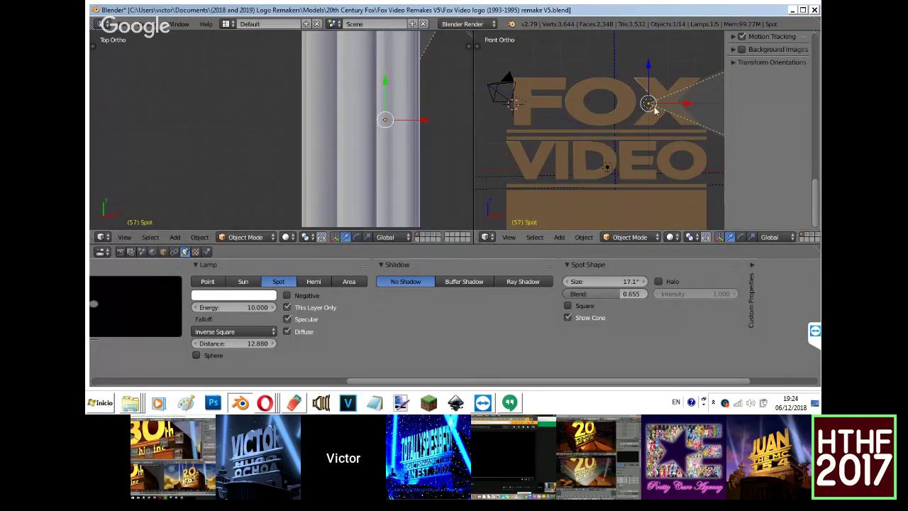
{"action": "left_click", "coordinate": [743, 49]}
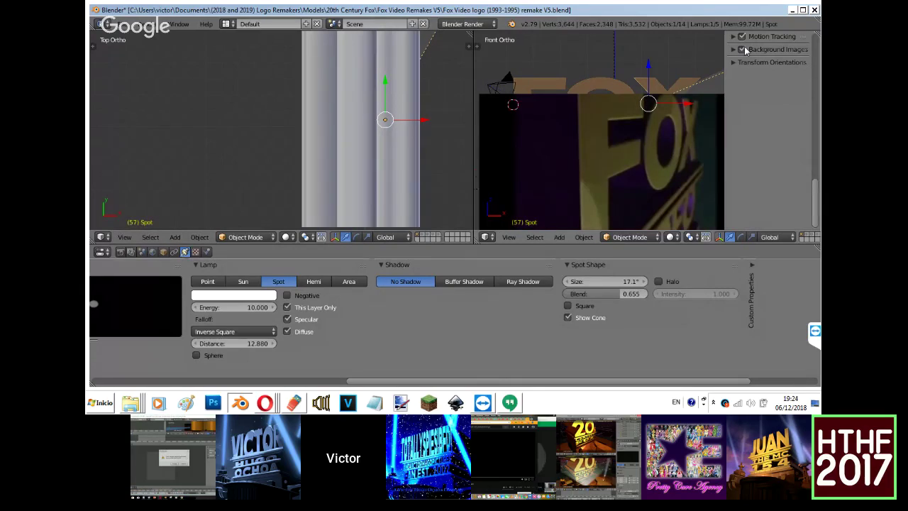
{"action": "left_click", "coordinate": [743, 49]}
Duplicate the spot lamp and move the copy in the top view to the F at the left end of the logo.
{"action": "key", "text": "shift+d"}
{"action": "right_click", "coordinate": [291, 114]}
{"action": "key", "text": "z"}
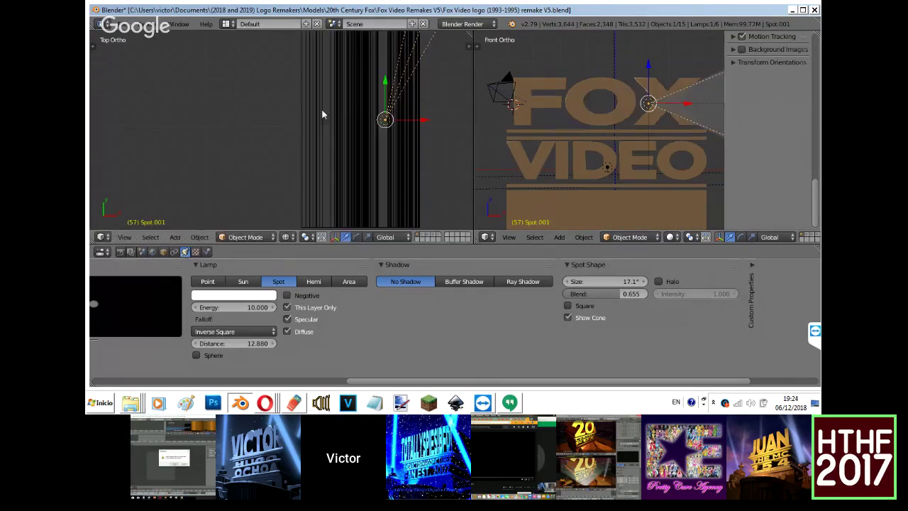
{"action": "key", "text": "g"}
{"action": "left_click", "coordinate": [288, 101]}
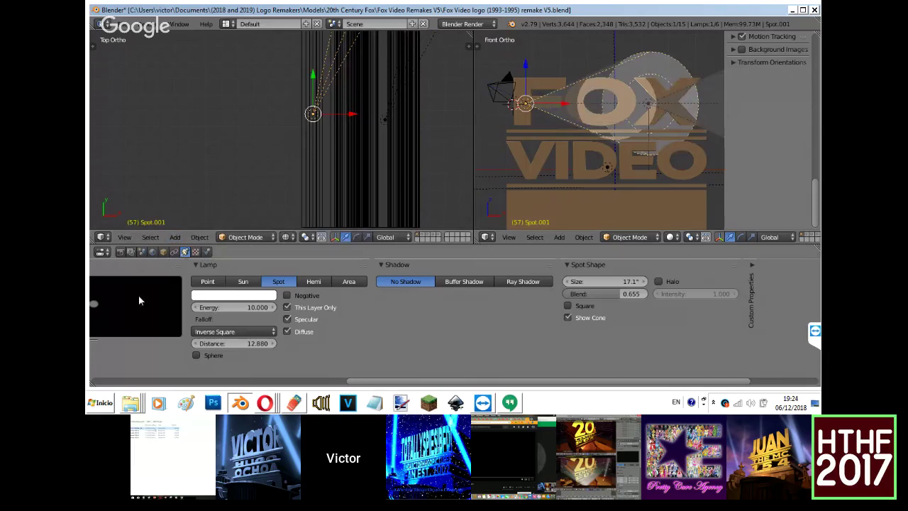
Clear the inherited location, rotation and scale keyframes from the duplicated spot lamp.
{"action": "left_click", "coordinate": [163, 252]}
{"action": "right_click", "coordinate": [495, 314]}
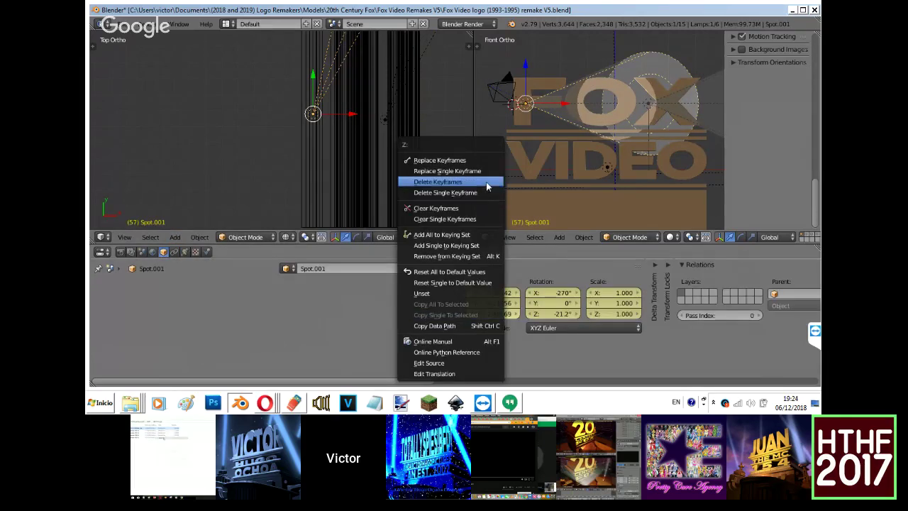
{"action": "left_click", "coordinate": [486, 182]}
{"action": "right_click", "coordinate": [568, 303]}
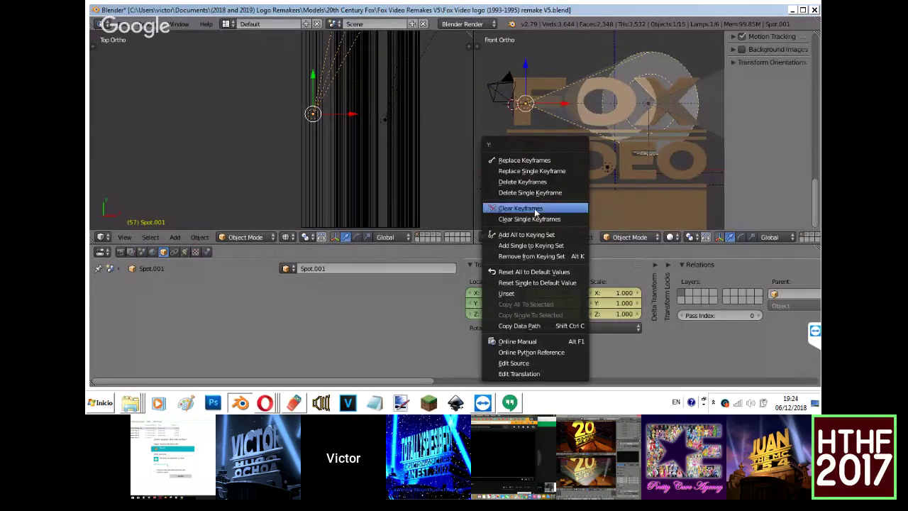
{"action": "left_click", "coordinate": [535, 210]}
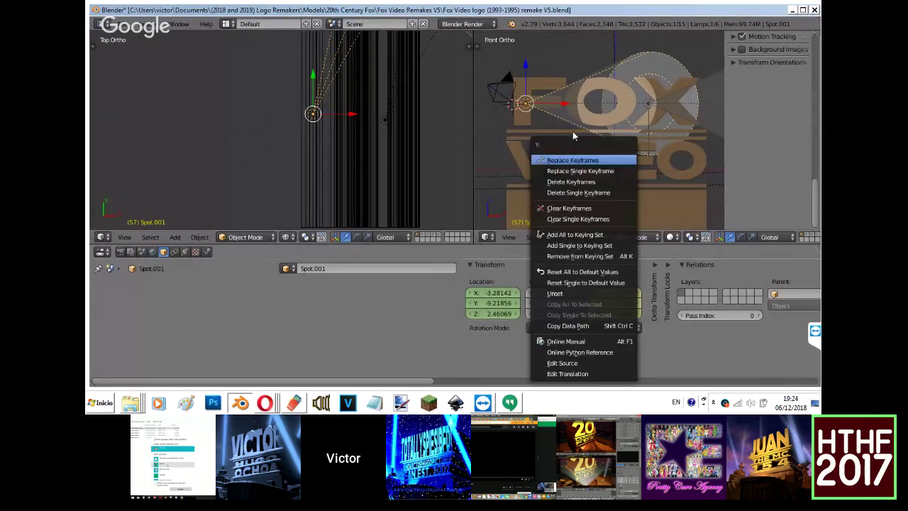
{"action": "left_click", "coordinate": [559, 207]}
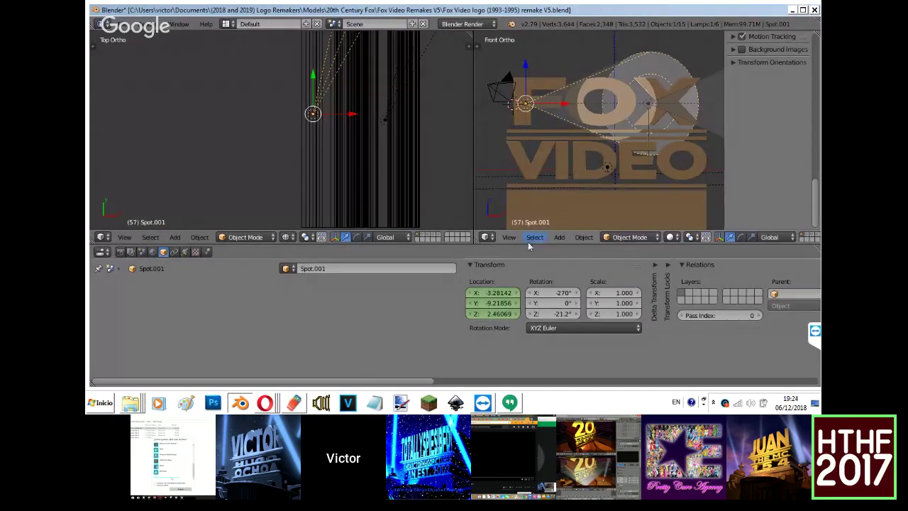
{"action": "right_click", "coordinate": [500, 304]}
{"action": "left_click", "coordinate": [491, 209]}
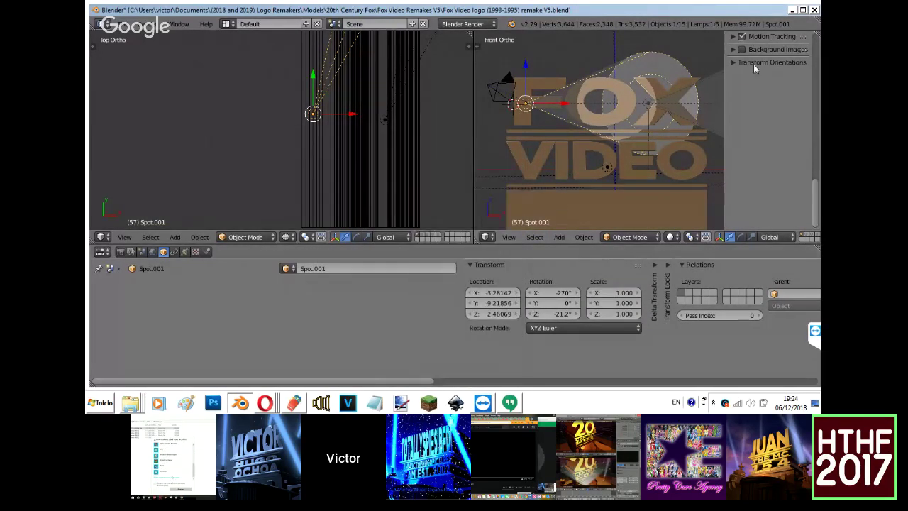
Play the animation against the background video to frame 133 and rotate the lamp copy to a Z rotation of -13°.
{"action": "left_click", "coordinate": [742, 49]}
{"action": "key", "text": "alt+a"}
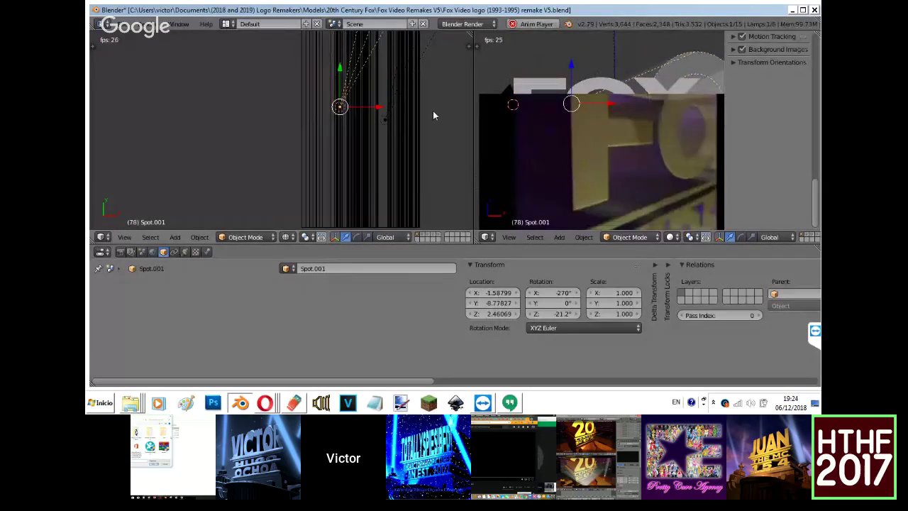
{"action": "key", "text": "alt+a"}
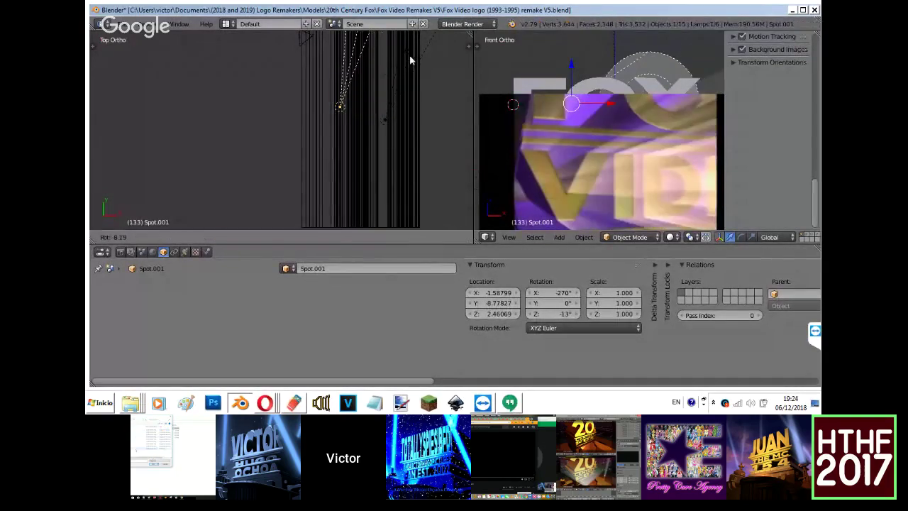
{"action": "left_click", "coordinate": [741, 49]}
Preview the lighting on the logo in a rendered front view and insert a keyframe for the lamp copy at frame 133.
{"action": "middle_click_drag", "start_coordinate": [579, 83], "coordinate": [614, 155]}
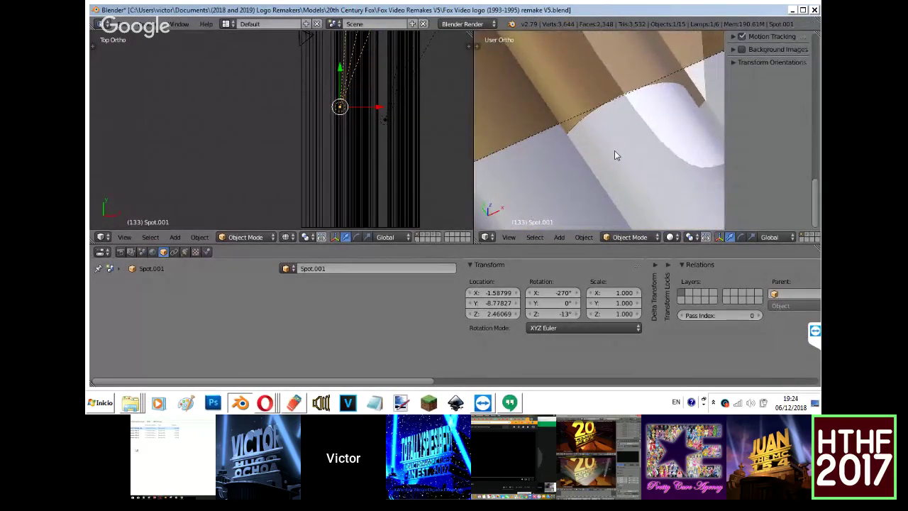
{"action": "key", "text": "shift+z"}
{"action": "key", "text": "KP_1"}
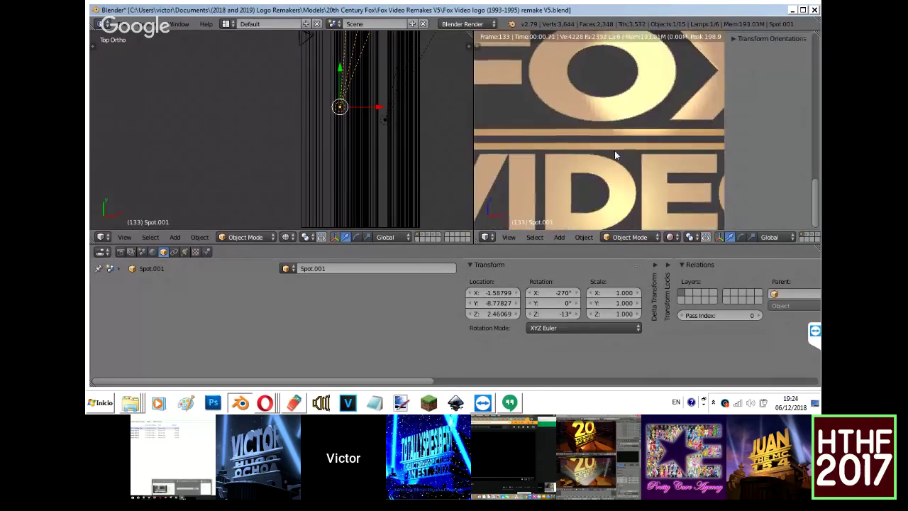
{"action": "key", "text": "i"}
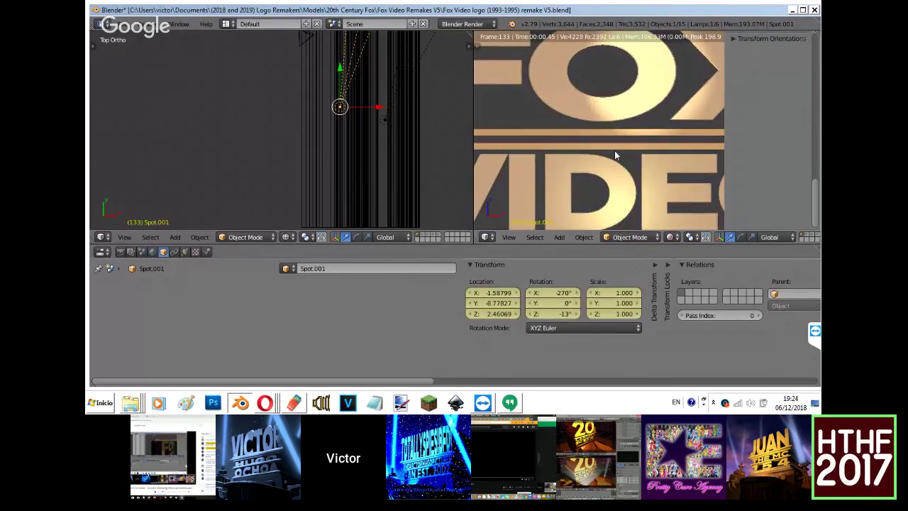
Rotate the lamp copy in the top view to a Z rotation of -26.6° while previewing the render through the camera.
{"action": "key", "text": "KP_0"}
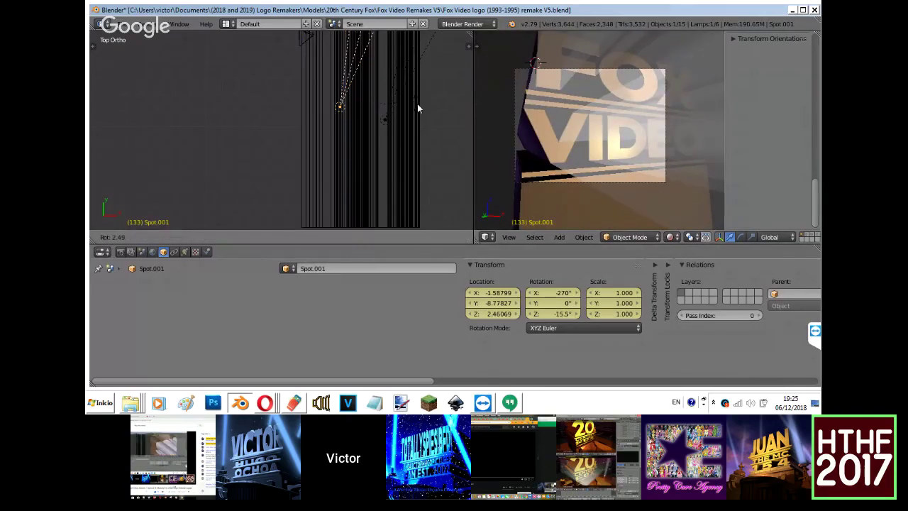
{"action": "key", "text": "r"}
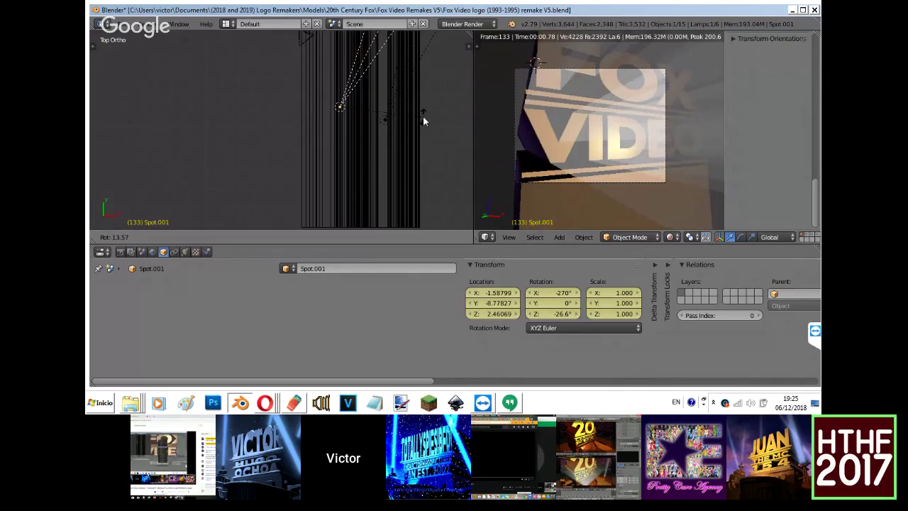
{"action": "left_click", "coordinate": [423, 119]}
Insert a LocRotScale keyframe for the original spot lamp at frame 134 and move it far above the logo at frame 135, to Z 18.48.
{"action": "key", "text": "KP_1"}
{"action": "key", "text": "Right"}
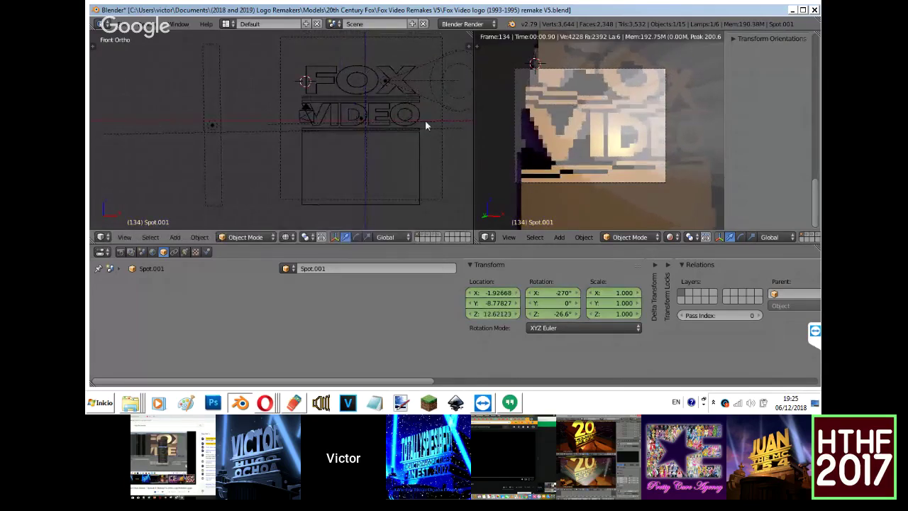
{"action": "right_click", "coordinate": [454, 86]}
{"action": "key", "text": "i"}
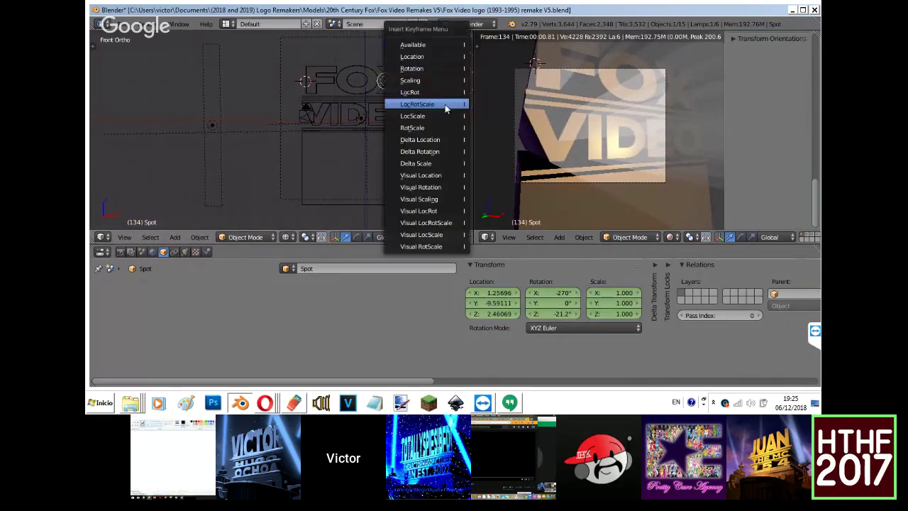
{"action": "left_click", "coordinate": [444, 105]}
{"action": "key", "text": "Right"}
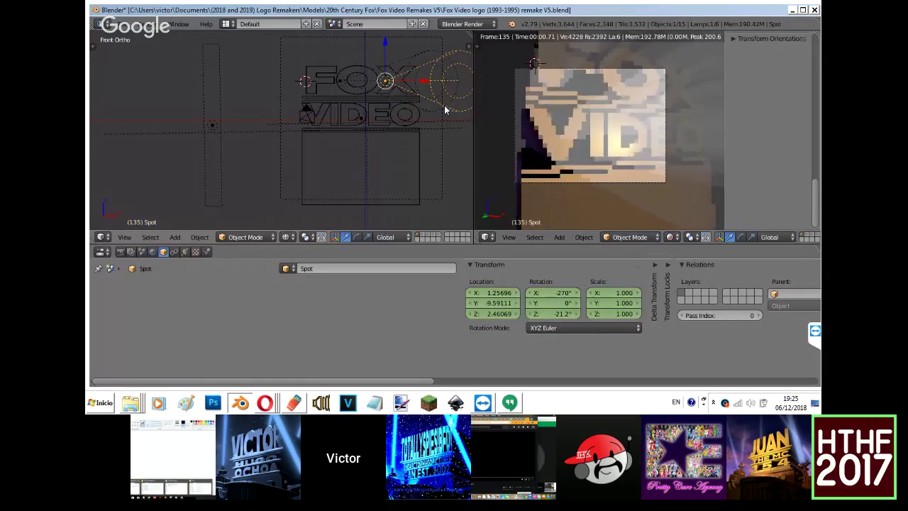
{"action": "key", "text": "g"}
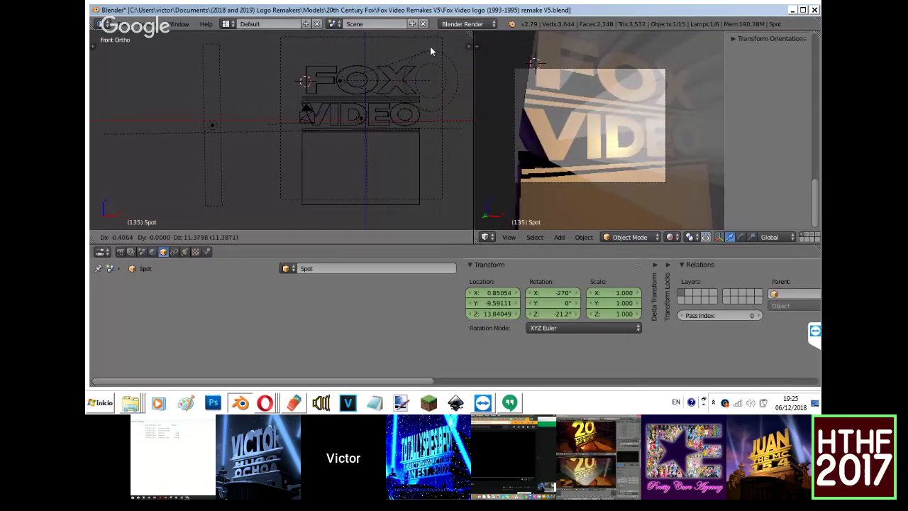
{"action": "left_click", "coordinate": [430, 46]}
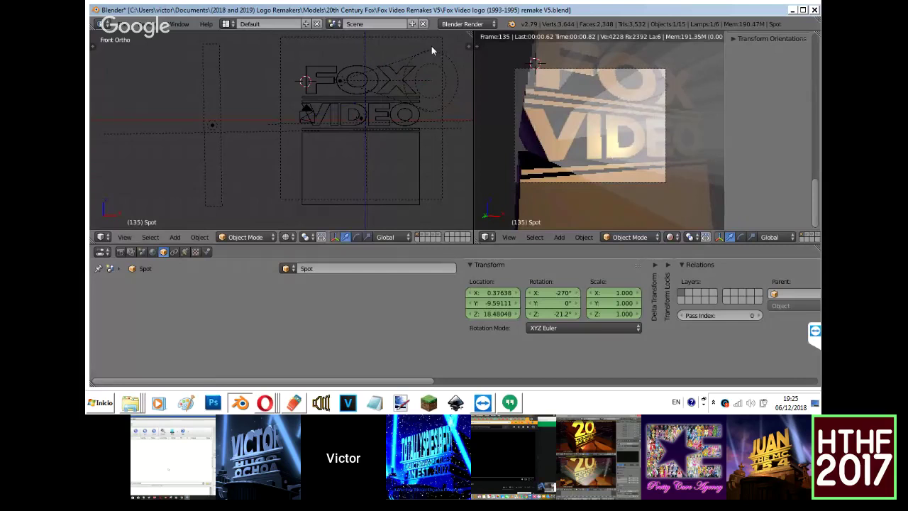
Move the lamp copy far above the logo at frame 134, to about Z 17.5, and insert a keyframe for it.
{"action": "key", "text": "Left"}
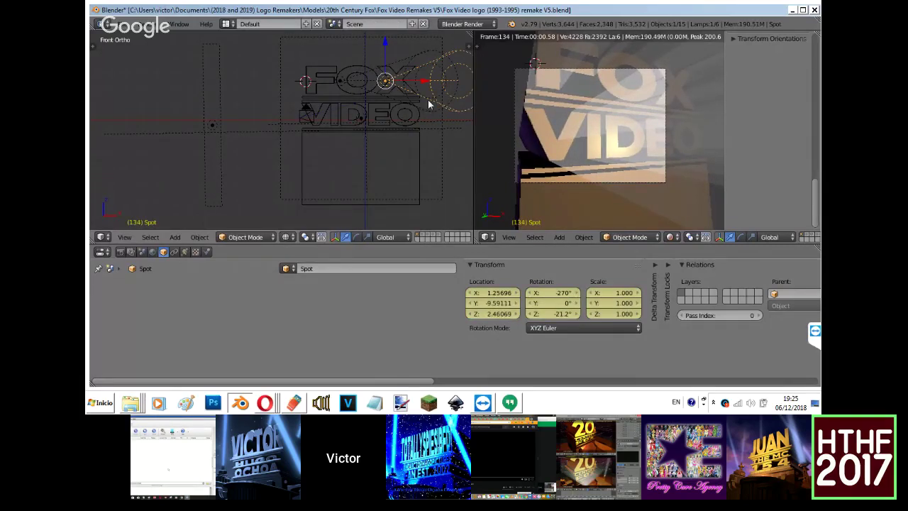
{"action": "right_click", "coordinate": [427, 106]}
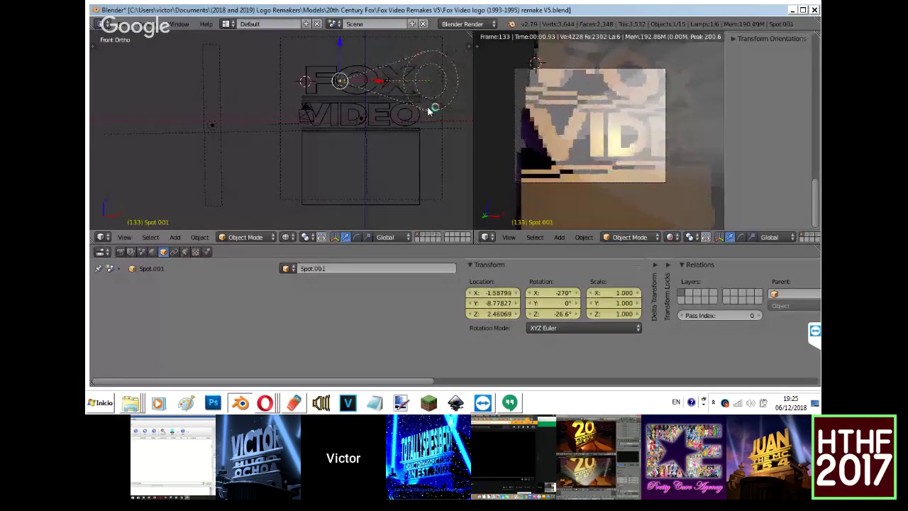
{"action": "key", "text": "g"}
{"action": "left_click", "coordinate": [388, 124]}
{"action": "key", "text": "i"}
{"action": "left_click", "coordinate": [387, 124]}
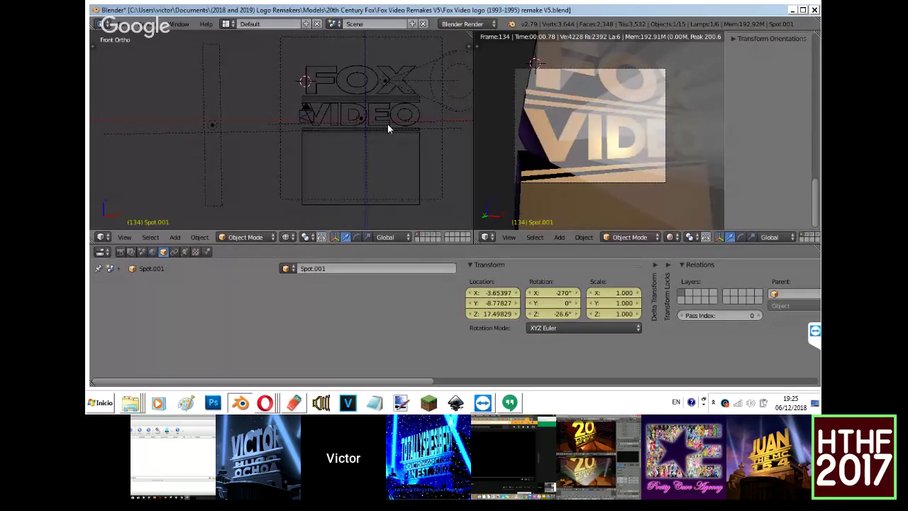
Jump through the lamp copy's keyframes to check its motion around frame 133 and display the front view in solid shading.
{"action": "key", "text": "Down"}
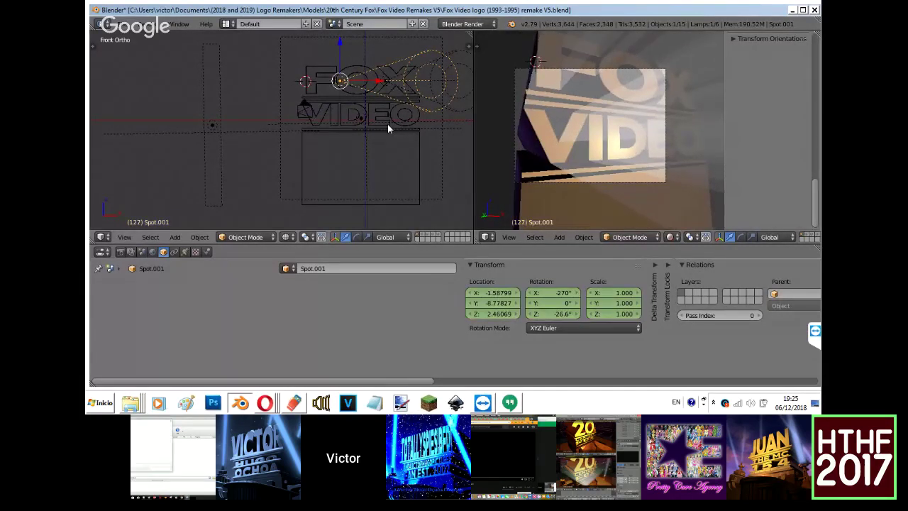
{"action": "key", "text": "Down"}
{"action": "key", "text": "Down"}
{"action": "key", "text": "Up"}
{"action": "key", "text": "Up"}
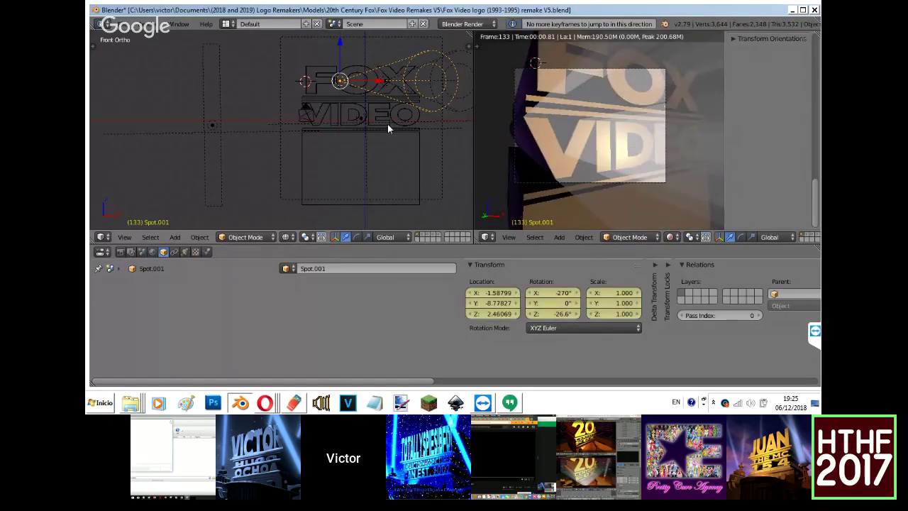
{"action": "key", "text": "z"}
{"action": "key", "text": "z"}
{"action": "key", "text": "z"}
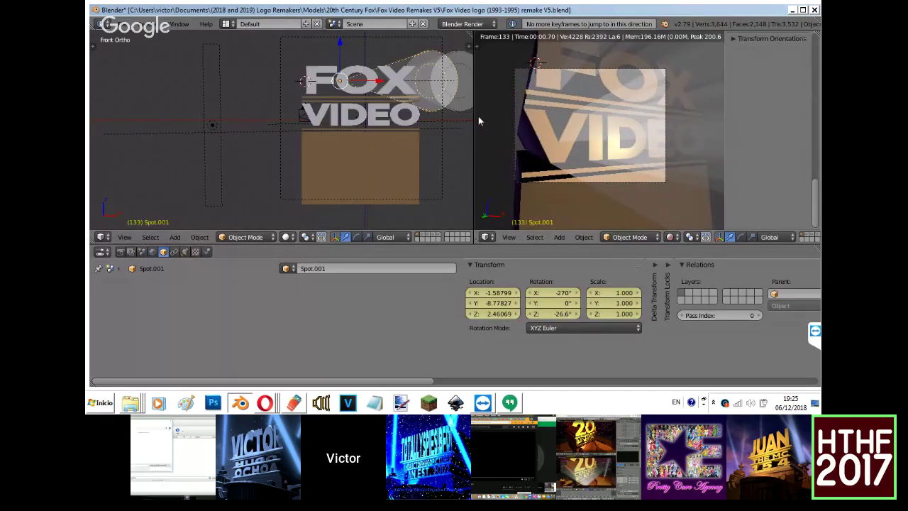
Show the background video in the camera view with solid shading and play the animation, stopping at frame 50.
{"action": "left_click", "coordinate": [185, 252]}
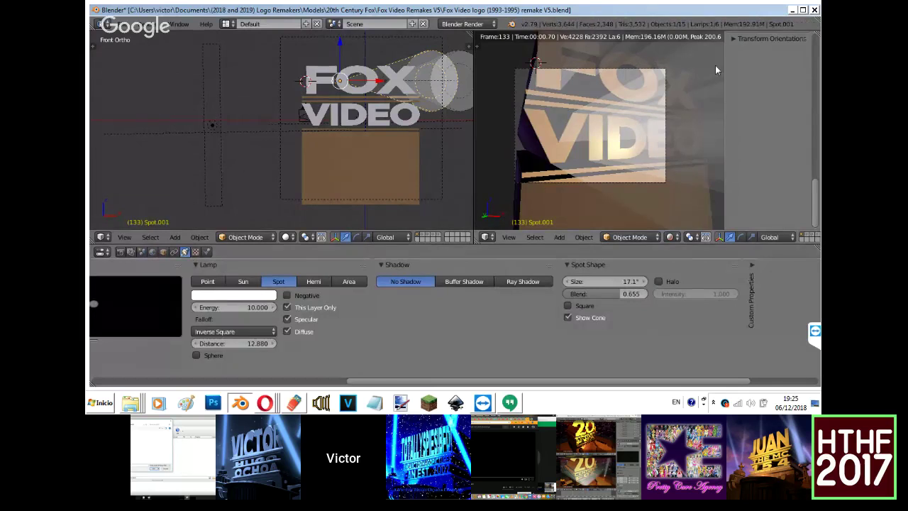
{"action": "scroll", "coordinate": [734, 126], "scroll_direction": "up", "scroll_amount": 10}
{"action": "scroll", "coordinate": [765, 206], "scroll_direction": "down", "scroll_amount": 4}
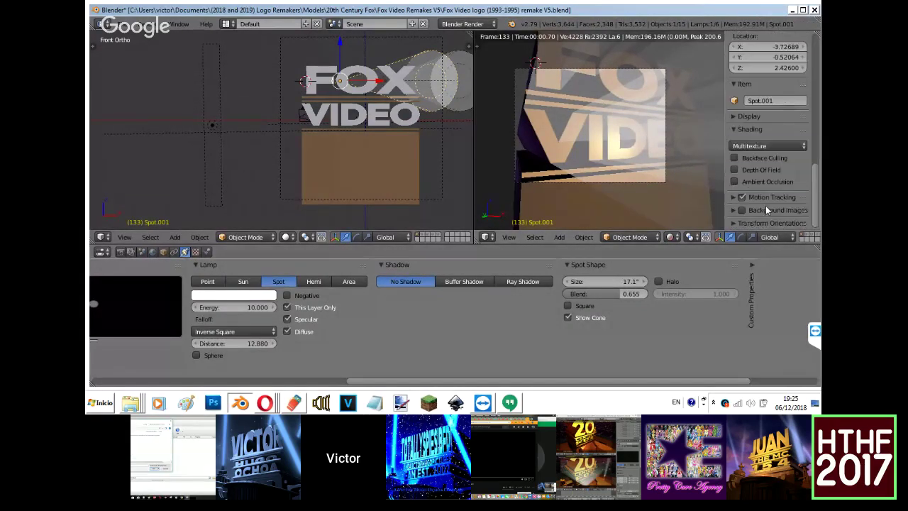
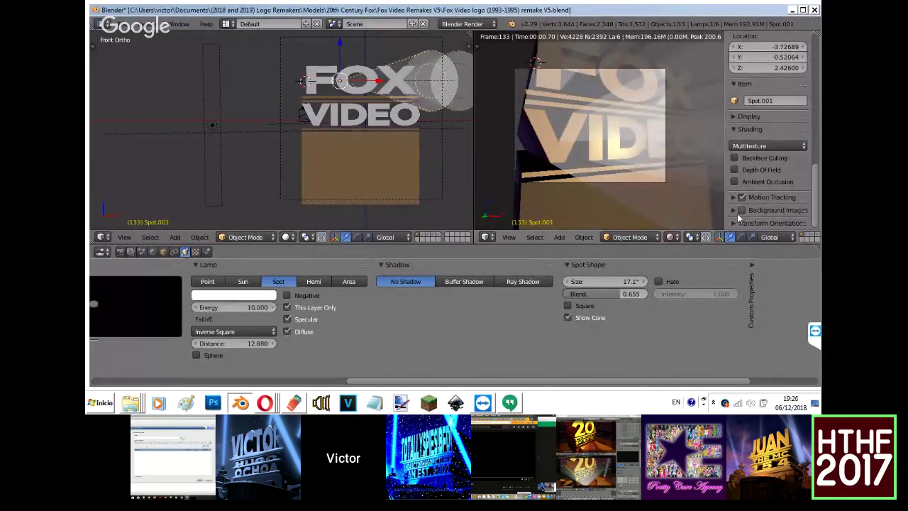
{"action": "left_click", "coordinate": [748, 210]}
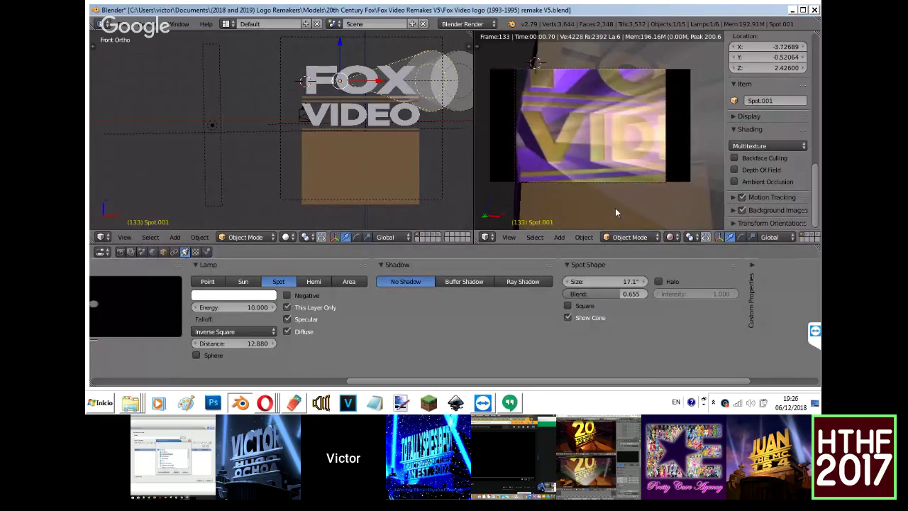
{"action": "key", "text": "shift+z"}
{"action": "key", "text": "shift+alt+a"}
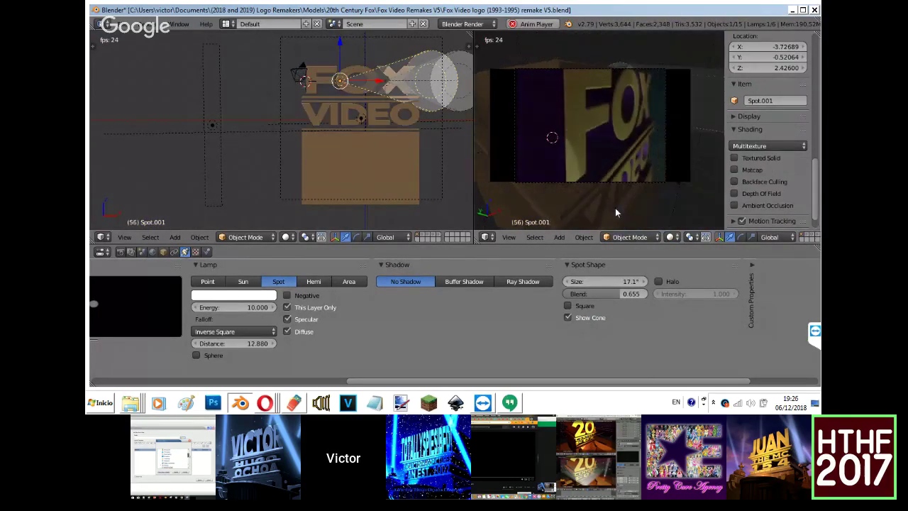
{"action": "key", "text": "alt+a"}
Rotate the lamp copy in the top wireframe view and hide the camera view's background video.
{"action": "key", "text": "KP_7"}
{"action": "key", "text": "z"}
{"action": "key", "text": "r"}
{"action": "left_click", "coordinate": [365, 83]}
{"action": "scroll", "coordinate": [794, 211], "scroll_direction": "down", "scroll_amount": 2}
{"action": "scroll", "coordinate": [789, 88], "scroll_direction": "up", "scroll_amount": 3}
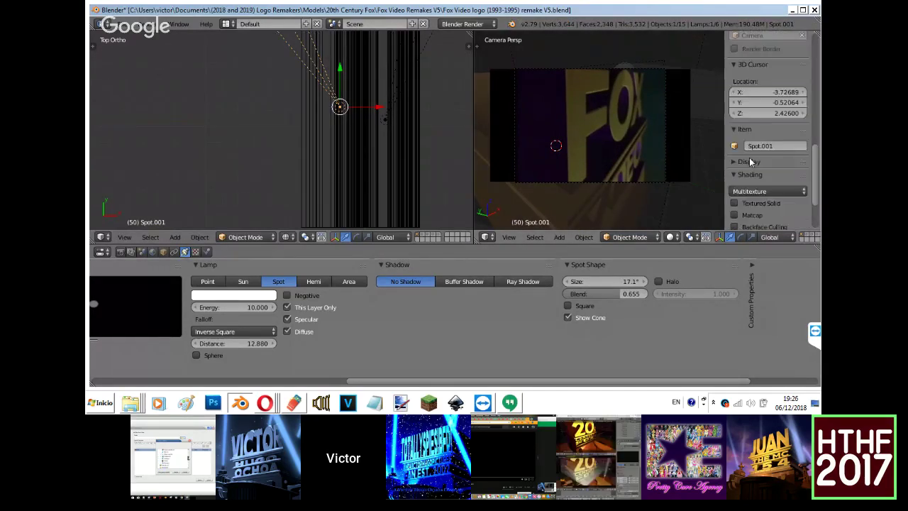
{"action": "scroll", "coordinate": [742, 177], "scroll_direction": "down", "scroll_amount": 3}
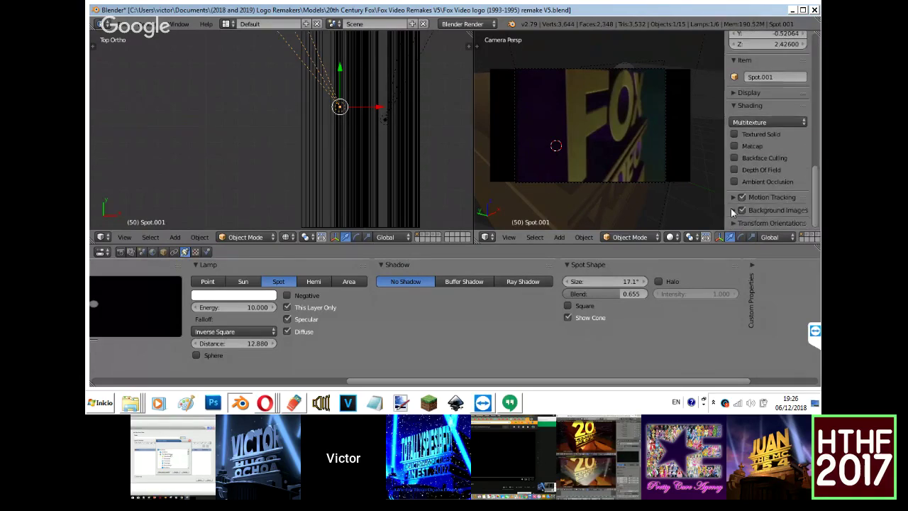
Rotate the lamp copy further in the top view and insert a keyframe for it at frame 50.
{"action": "key", "text": "r"}
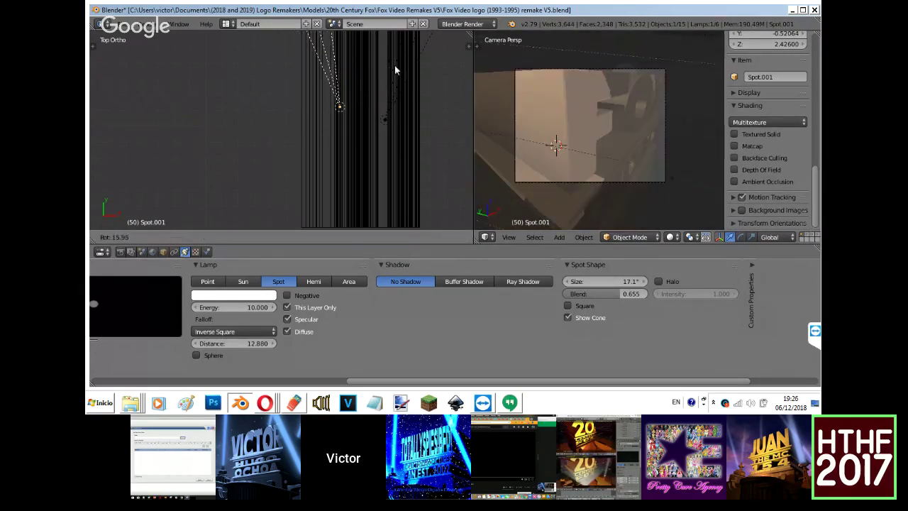
{"action": "left_click", "coordinate": [354, 78]}
{"action": "key", "text": "i"}
{"action": "left_click", "coordinate": [326, 89]}
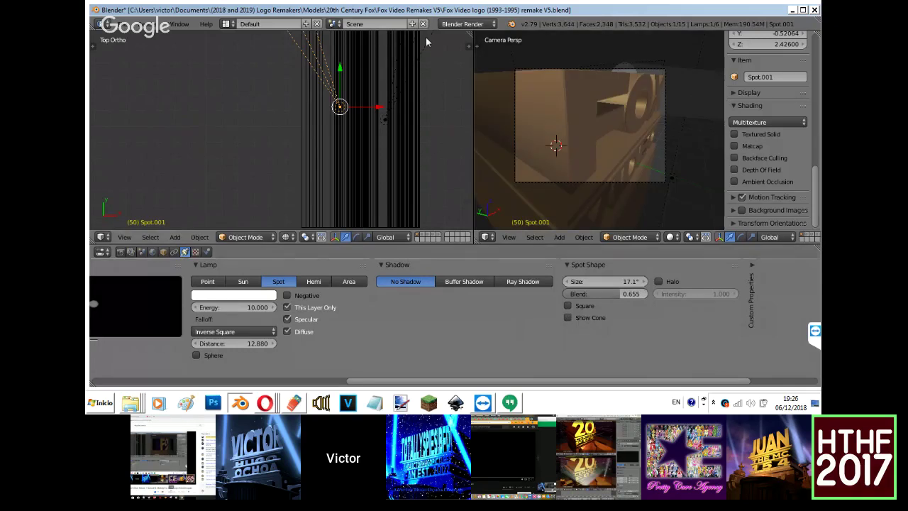
Turn off Show Cone for the original spot lamp and play the animation, stopping at frame 100.
{"action": "right_click", "coordinate": [428, 44]}
{"action": "left_click", "coordinate": [567, 317]}
{"action": "key", "text": "alt+a"}
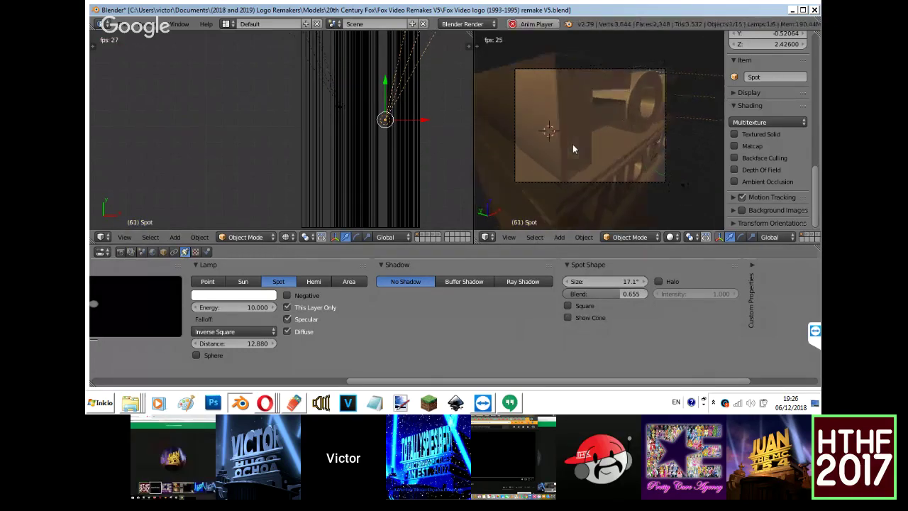
{"action": "key", "text": "alt+a"}
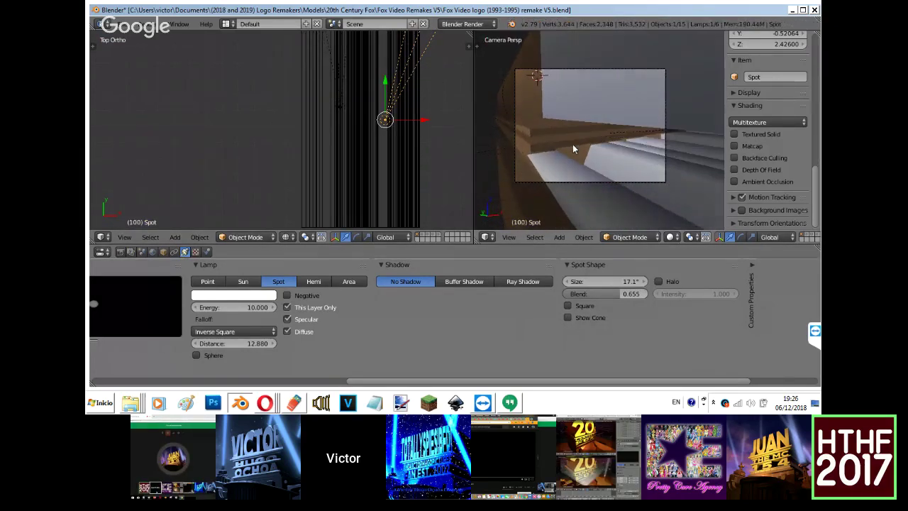
Replay the animation and preview frame 25 in the camera view with rendered shading before returning to solid shading.
{"action": "key", "text": "shift+z"}
{"action": "key", "text": "shift+z"}
{"action": "key", "text": "alt+a"}
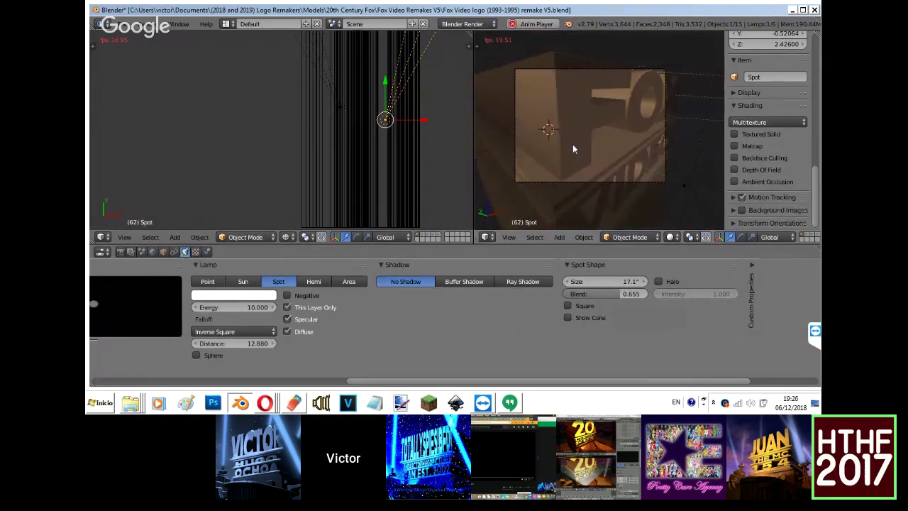
{"action": "key", "text": "alt+a"}
{"action": "key", "text": "shift+z"}
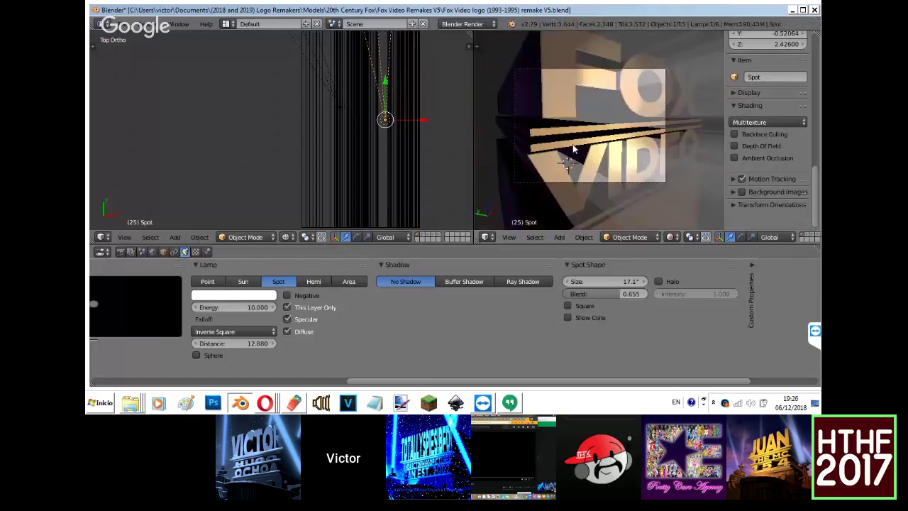
{"action": "key", "text": "z"}
{"action": "key", "text": "z"}
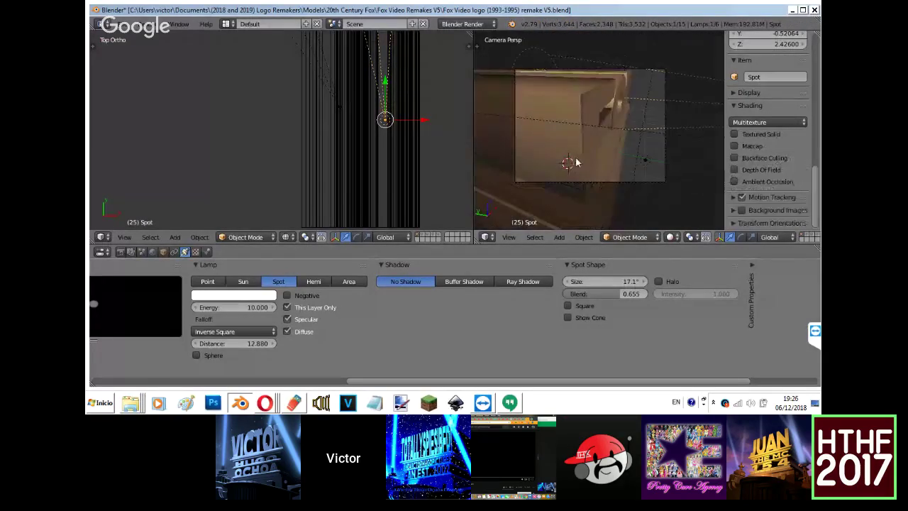
Check the area lamp's settings and the material of the Text.003 object.
{"action": "right_click", "coordinate": [647, 161]}
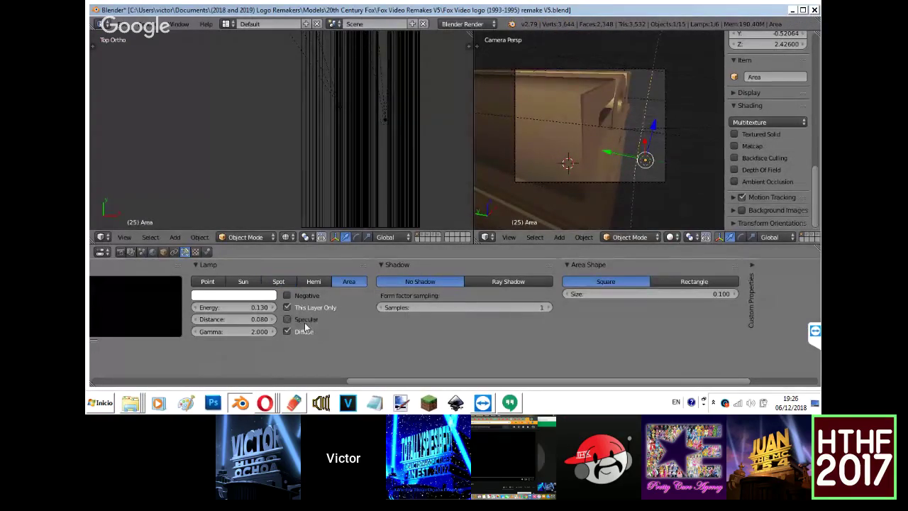
{"action": "key", "text": "shift+z"}
{"action": "key", "text": "z"}
{"action": "key", "text": "z"}
{"action": "right_click", "coordinate": [350, 166]}
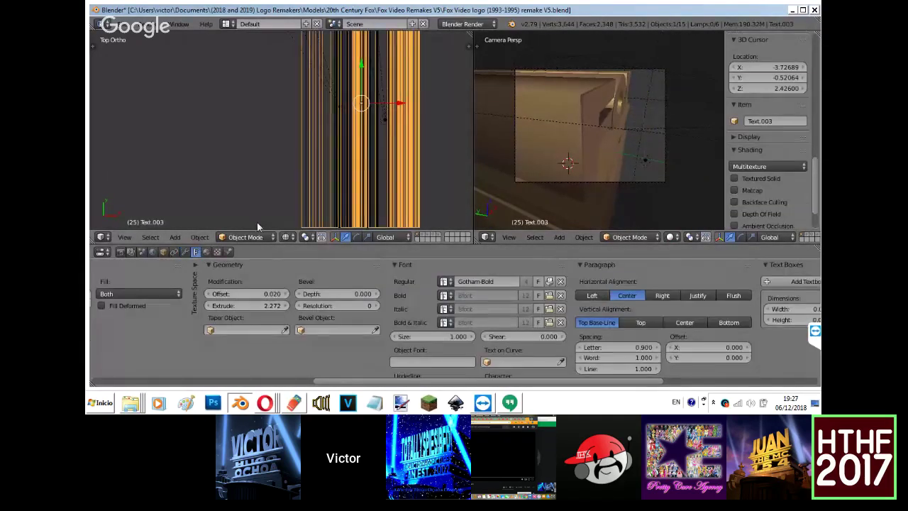
{"action": "left_click", "coordinate": [207, 252]}
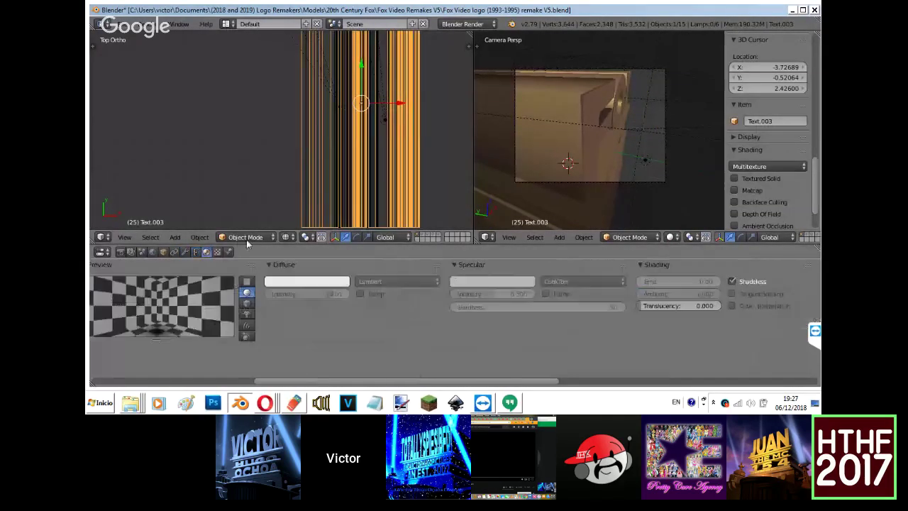
Select the cube below the logo in the front view and set its material's specular intensity to 0.
{"action": "key", "text": "a"}
{"action": "key", "text": "KP_1"}
{"action": "right_click", "coordinate": [370, 158]}
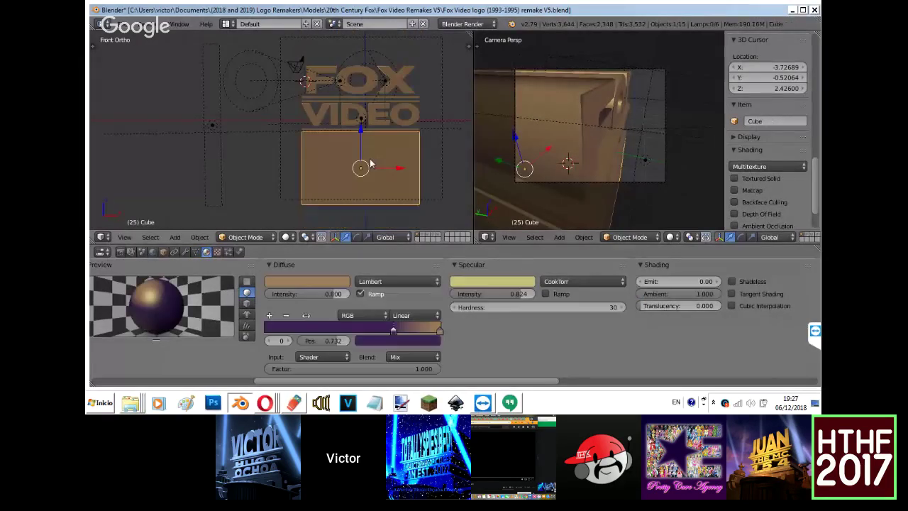
{"action": "left_click_drag", "start_coordinate": [453, 311], "coordinate": [407, 338]}
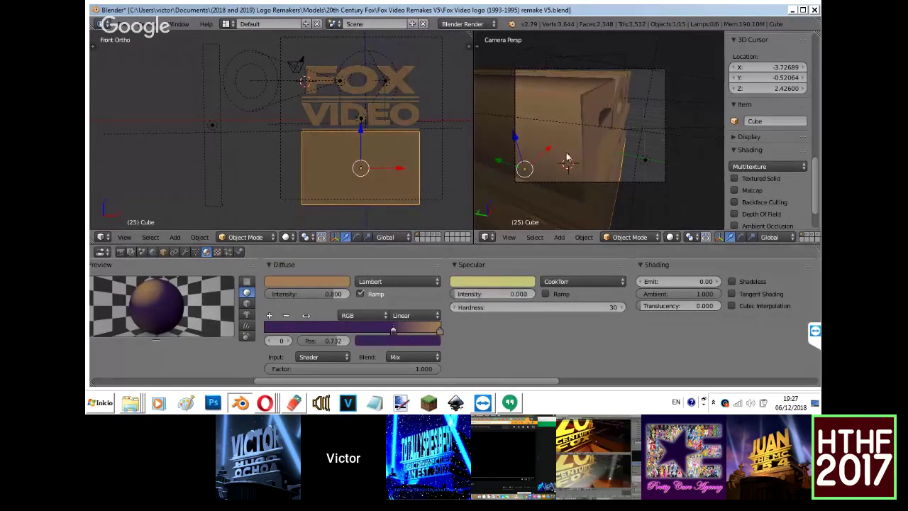
Insert a keyframe for the cube material's specular intensity of 0.
{"action": "key", "text": "alt+a"}
{"action": "key", "text": "alt+a"}
{"action": "key", "text": "shift+Right"}
{"action": "key", "text": "shift+Left"}
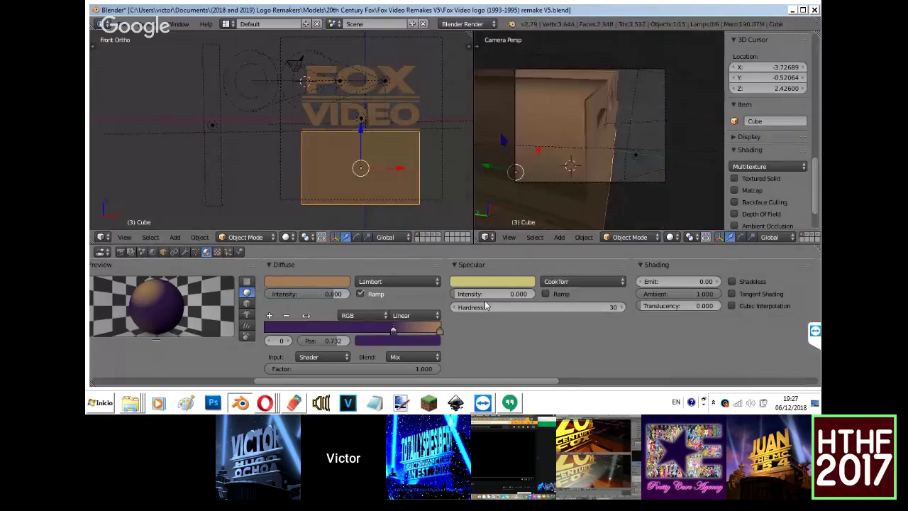
{"action": "right_click", "coordinate": [490, 297]}
{"action": "left_click", "coordinate": [482, 237]}
Play the animation to frame 155 and keyframe the cube material's specular intensity at 0.581.
{"action": "key", "text": "alt+a"}
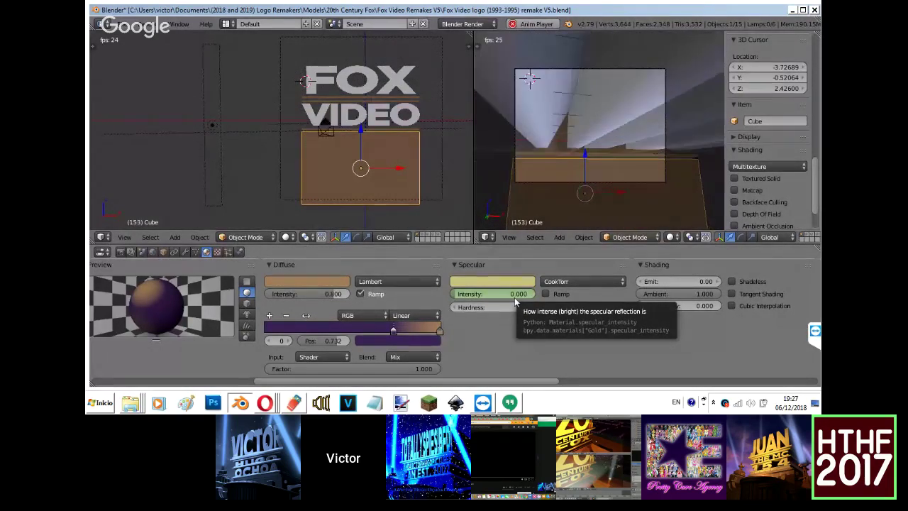
{"action": "key", "text": "alt+a"}
{"action": "left_click_drag", "start_coordinate": [458, 294], "coordinate": [507, 297]}
{"action": "right_click", "coordinate": [507, 297]}
{"action": "left_click", "coordinate": [489, 239]}
{"action": "scroll", "coordinate": [588, 124], "scroll_direction": "down", "scroll_amount": 1}
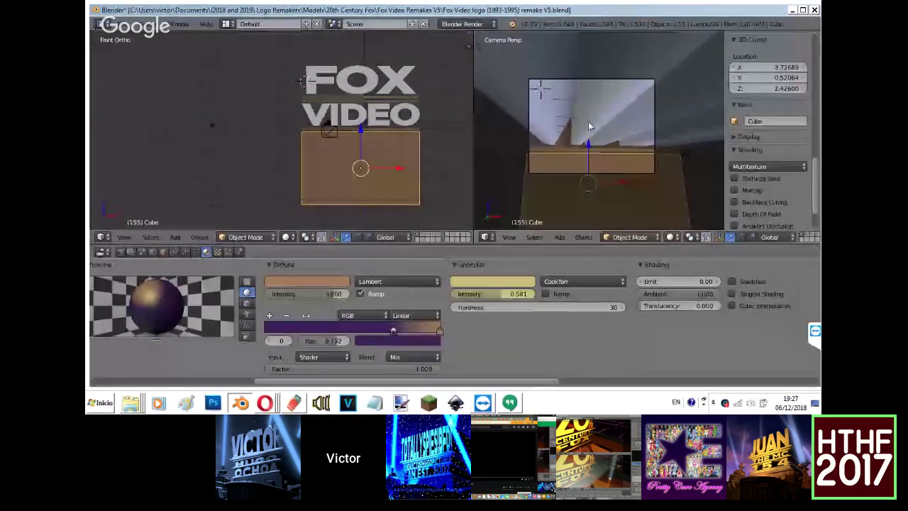
Show the layer with the remaining scene objects while playing to frame 248, and frame the model in front perspective.
{"action": "key", "text": "alt+a"}
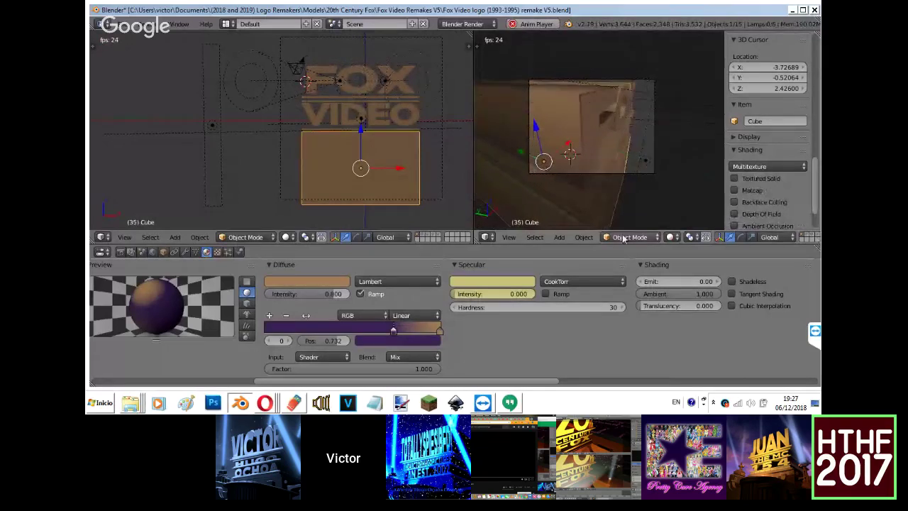
{"action": "left_click", "coordinate": [437, 235], "text": "shift"}
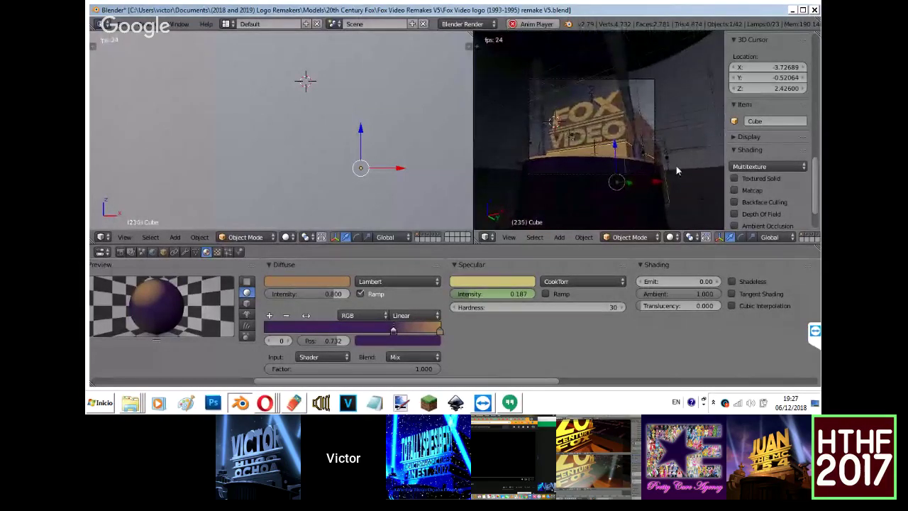
{"action": "key", "text": "alt+a"}
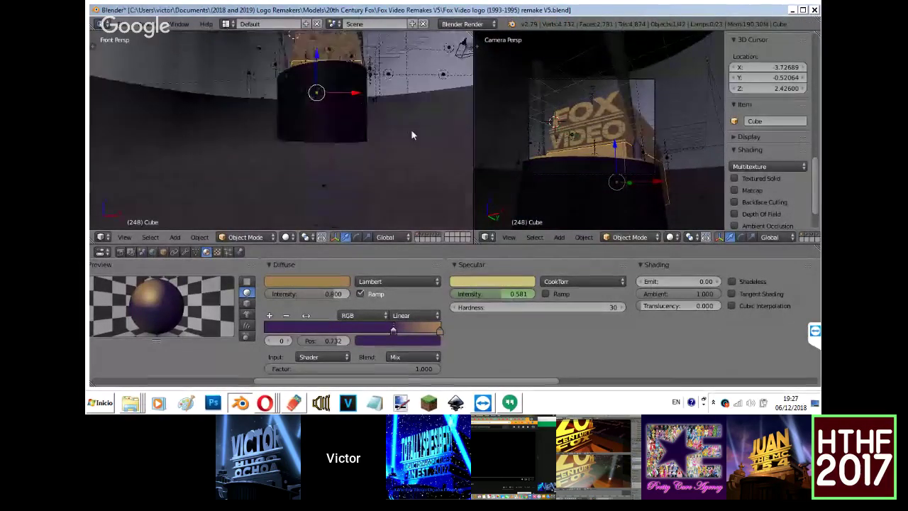
{"action": "middle_click_drag", "start_coordinate": [411, 134], "coordinate": [340, 78], "text": "shift"}
{"action": "scroll", "coordinate": [340, 78], "scroll_direction": "down", "scroll_amount": 4, "text": "shift"}
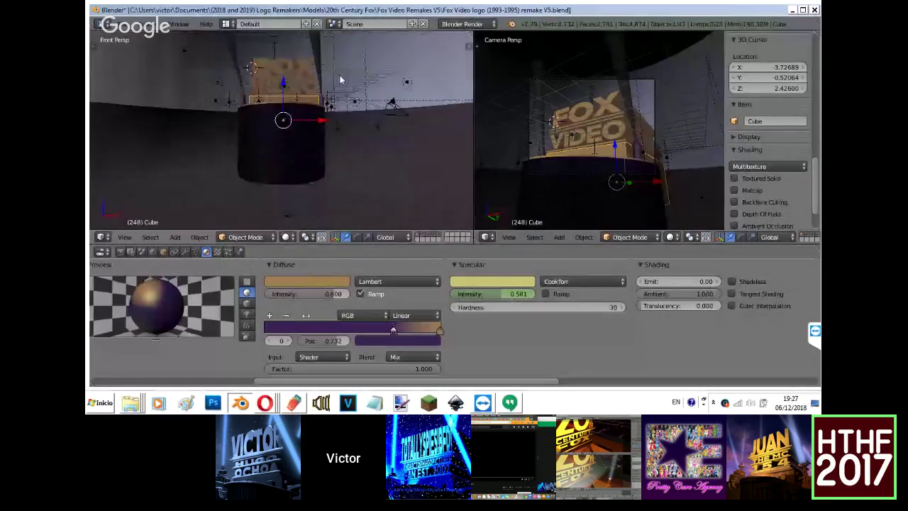
{"action": "scroll", "coordinate": [341, 80], "scroll_direction": "up", "scroll_amount": 3}
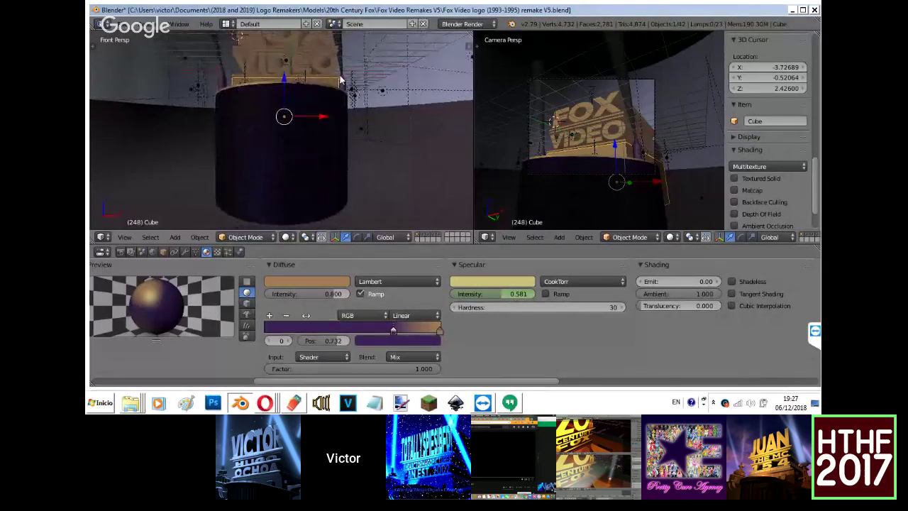
{"action": "mouse_move", "coordinate": [340, 80]}
{"action": "middle_mouse_down"}
{"action": "mouse_move", "coordinate": [327, 155]}
{"action": "mouse_move", "coordinate": [328, 70]}
{"action": "middle_mouse_up"}
{"action": "key", "text": "KP_1"}
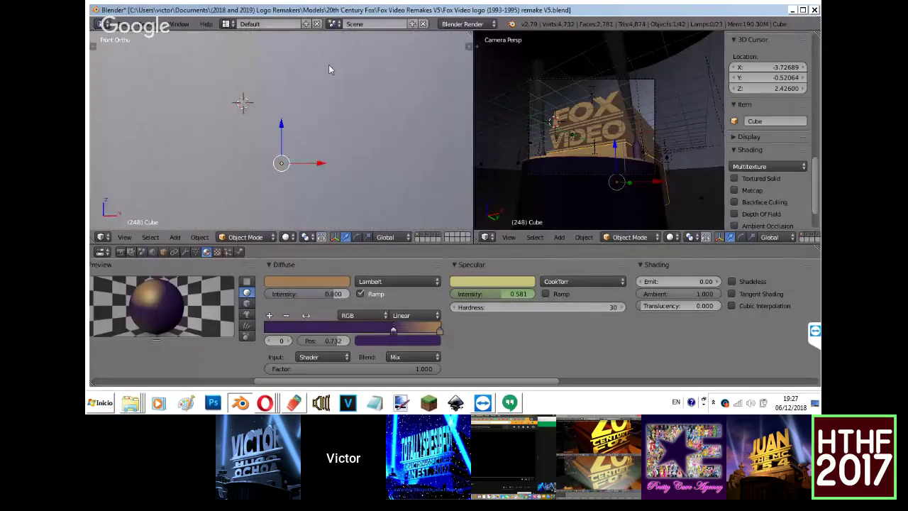
{"action": "key", "text": "KP_5"}
{"action": "scroll", "coordinate": [282, 134], "scroll_direction": "up", "scroll_amount": 4}
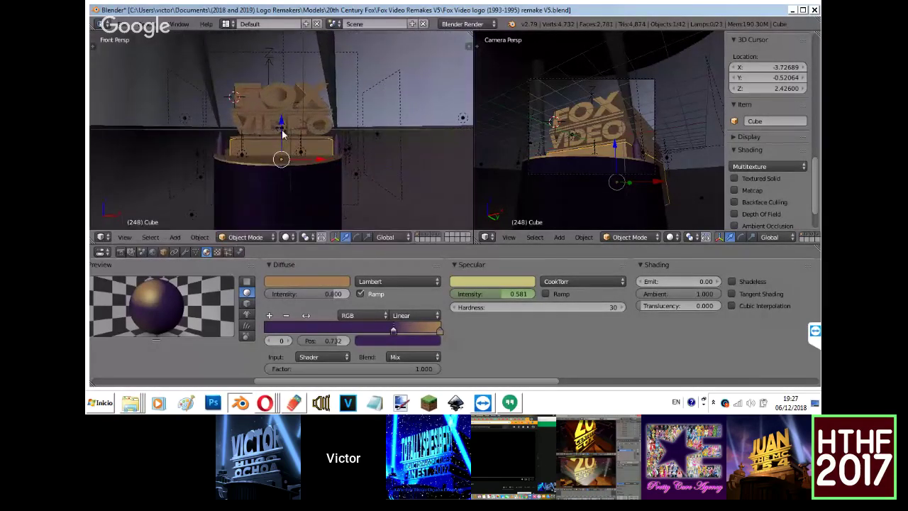
Select the VIDEO text and add the FOX text above it to the selection.
{"action": "right_click", "coordinate": [284, 125]}
{"action": "right_click", "coordinate": [280, 118]}
{"action": "right_click", "coordinate": [273, 119]}
{"action": "right_click", "coordinate": [300, 89], "text": "shift"}
Display the camera view's background images and change the source to Render Result, finally to Fox_Video_1993.jpg.
{"action": "scroll", "coordinate": [764, 196], "scroll_direction": "down", "scroll_amount": 2}
{"action": "left_click", "coordinate": [741, 210]}
{"action": "left_click", "coordinate": [760, 211]}
{"action": "scroll", "coordinate": [757, 171], "scroll_direction": "down", "scroll_amount": 4}
{"action": "left_click", "coordinate": [739, 164]}
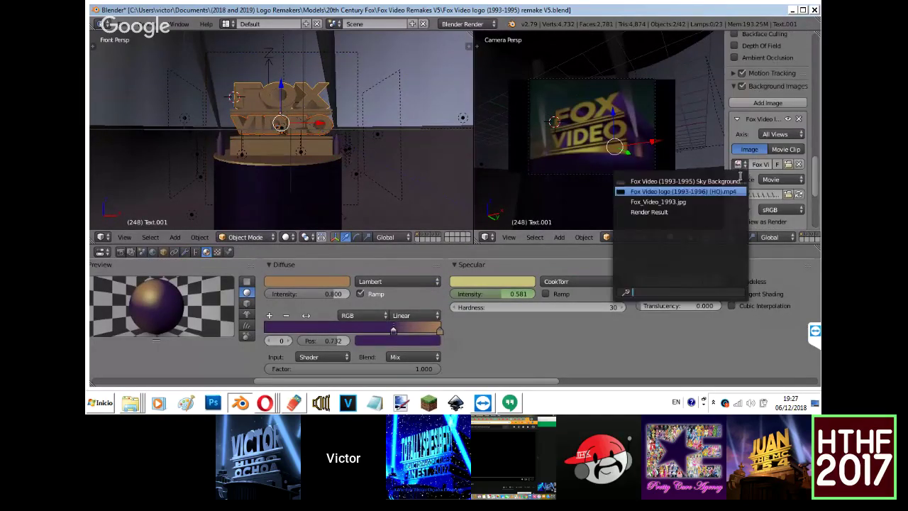
{"action": "left_click", "coordinate": [728, 211]}
{"action": "left_click", "coordinate": [739, 165]}
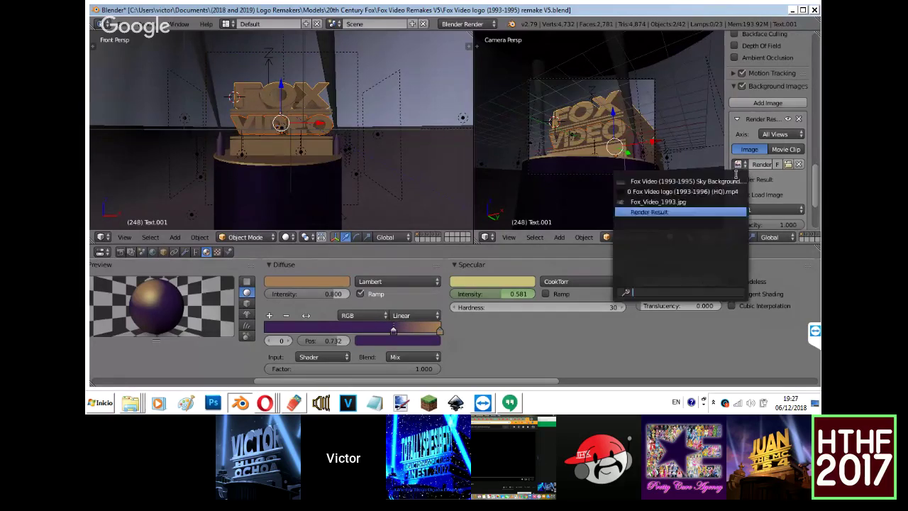
{"action": "left_click", "coordinate": [716, 200]}
Play the animation to frame 266, then hide the camera view's background images and its properties region.
{"action": "scroll", "coordinate": [763, 163], "scroll_direction": "down", "scroll_amount": 3}
{"action": "left_click_drag", "start_coordinate": [768, 137], "coordinate": [739, 156]}
{"action": "key", "text": "alt+a"}
{"action": "scroll", "coordinate": [766, 106], "scroll_direction": "up", "scroll_amount": 4}
{"action": "left_click", "coordinate": [742, 56]}
{"action": "key", "text": "n"}
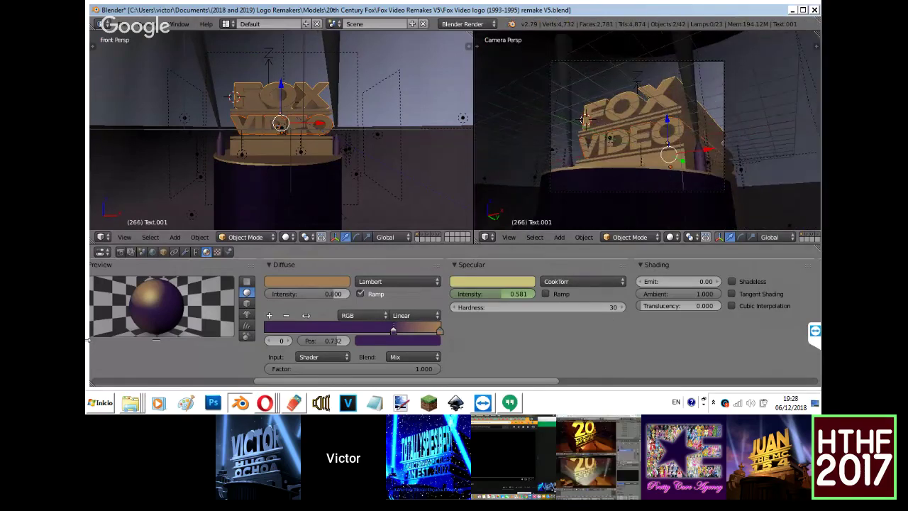
Display the render settings, save the file and render frame 266.
{"action": "left_click", "coordinate": [130, 252]}
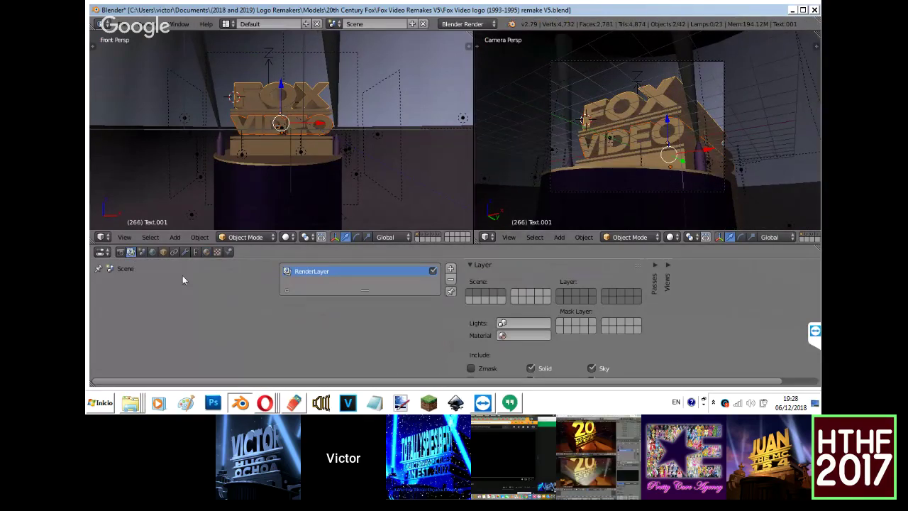
{"action": "left_click", "coordinate": [120, 252]}
{"action": "key", "text": "ctrl+s"}
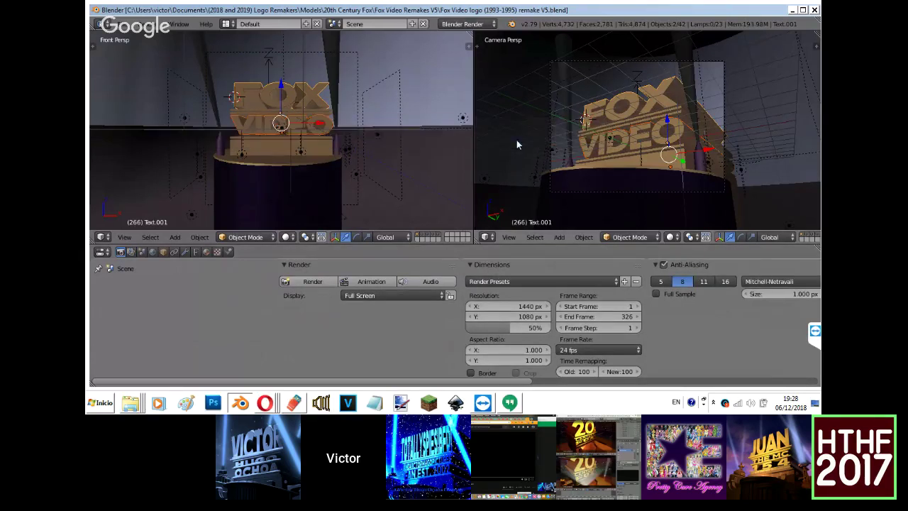
{"action": "left_click", "coordinate": [313, 281]}
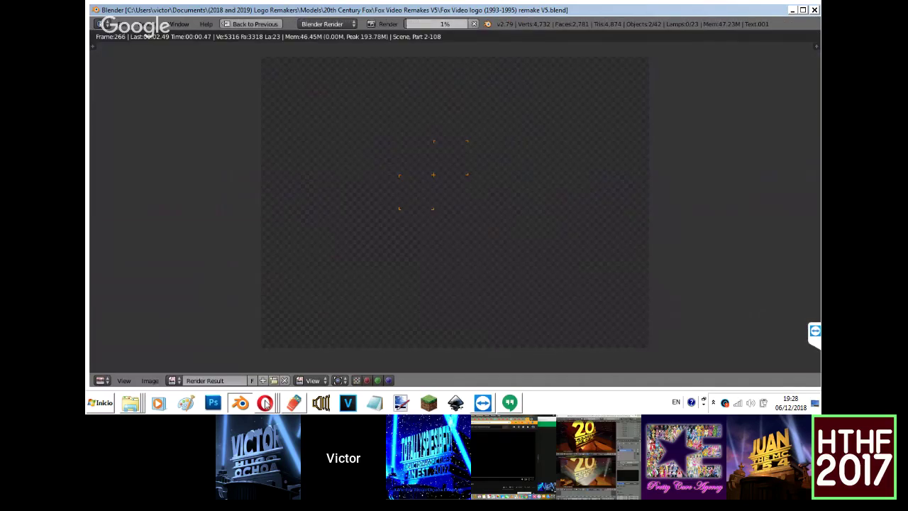
Switch to Opera and read the latest chat messages on the YouTube live stream page.
{"action": "left_click", "coordinate": [265, 402]}
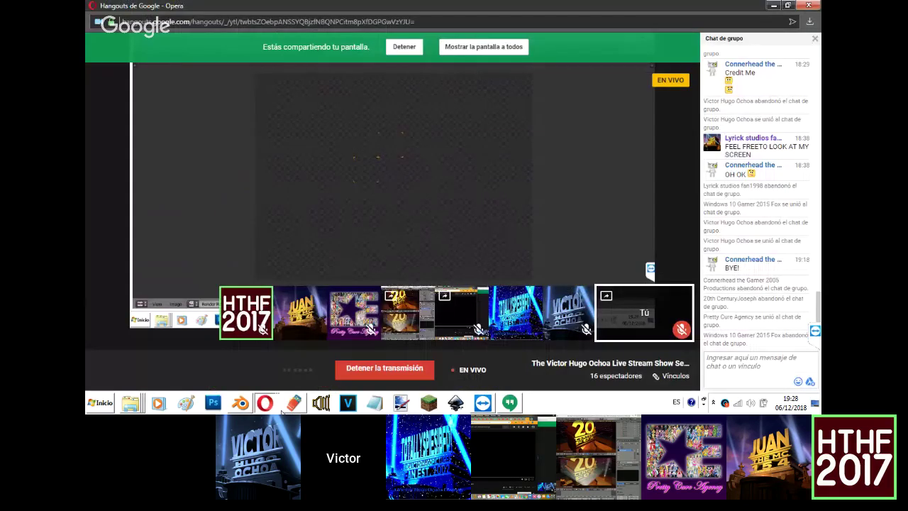
{"action": "left_click", "coordinate": [275, 350]}
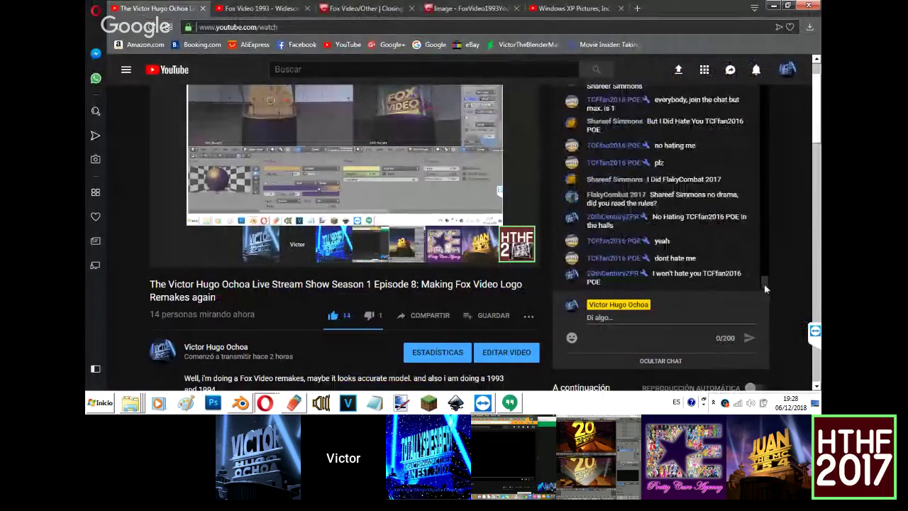
{"action": "mouse_move", "coordinate": [765, 283]}
{"action": "left_mouse_down"}
{"action": "mouse_move", "coordinate": [763, 274]}
{"action": "mouse_move", "coordinate": [764, 284]}
{"action": "left_mouse_up"}
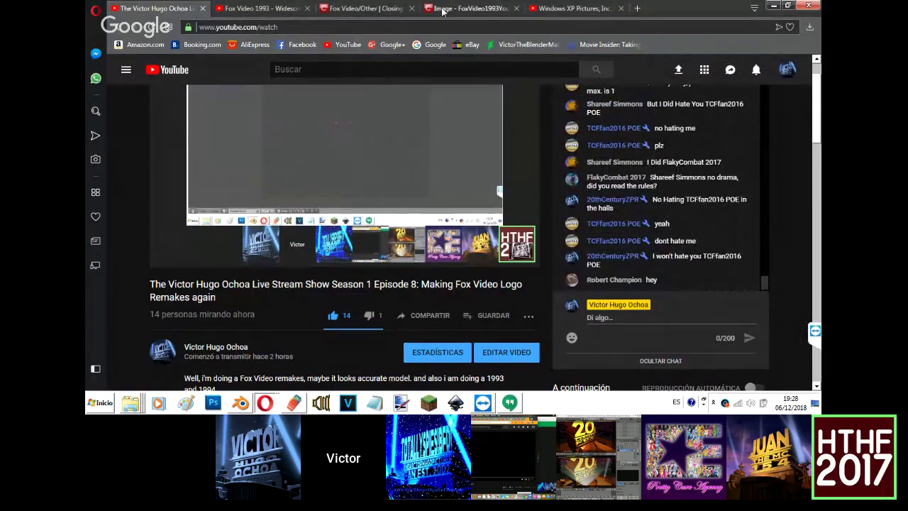
Open the YouTube subscriptions feed in the Windows XP Pictures tab and look through the live stream and Fox Video 1993 tabs.
{"action": "left_click", "coordinate": [552, 5]}
{"action": "left_click", "coordinate": [125, 70]}
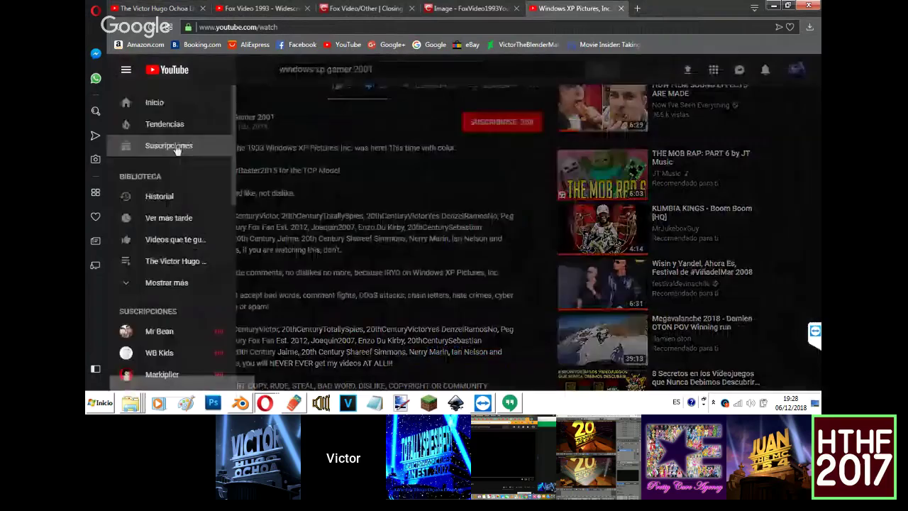
{"action": "left_click", "coordinate": [258, 8]}
{"action": "left_click", "coordinate": [187, 5]}
{"action": "left_click", "coordinate": [259, 8]}
{"action": "left_click", "coordinate": [611, 5]}
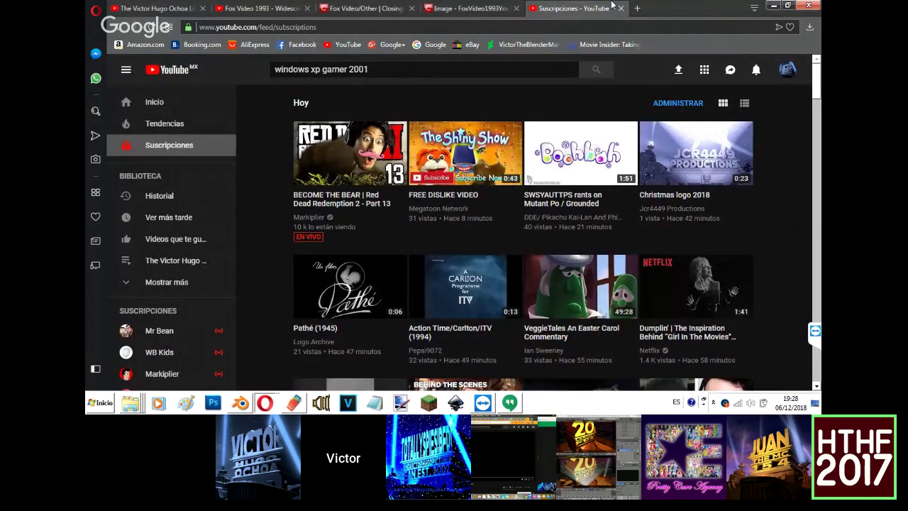
Look through the recent videos in the YouTube subscriptions feed, and return to the live stream page.
{"action": "scroll", "coordinate": [523, 234], "scroll_direction": "down", "scroll_amount": 2}
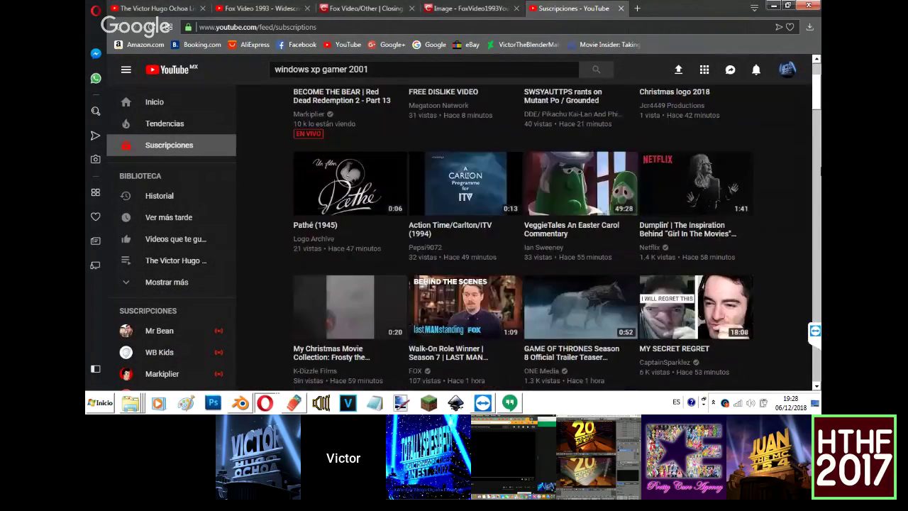
{"action": "scroll", "coordinate": [524, 234], "scroll_direction": "down", "scroll_amount": 3}
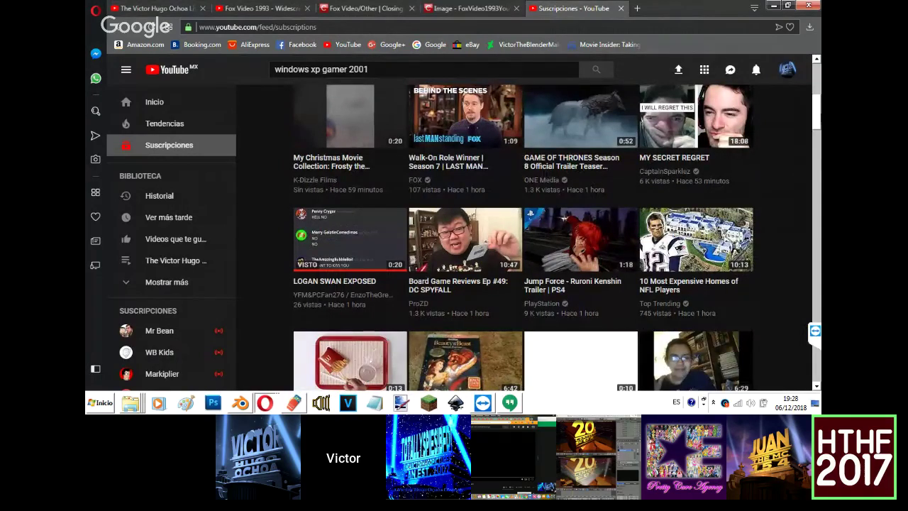
{"action": "scroll", "coordinate": [557, 237], "scroll_direction": "down", "scroll_amount": 1}
{"action": "scroll", "coordinate": [523, 236], "scroll_direction": "down", "scroll_amount": 2}
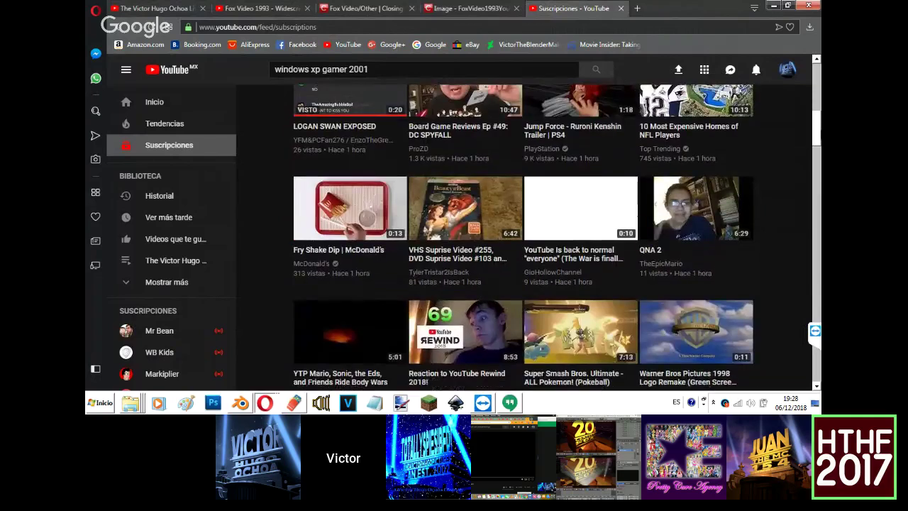
{"action": "scroll", "coordinate": [819, 140], "scroll_direction": "down", "scroll_amount": 1}
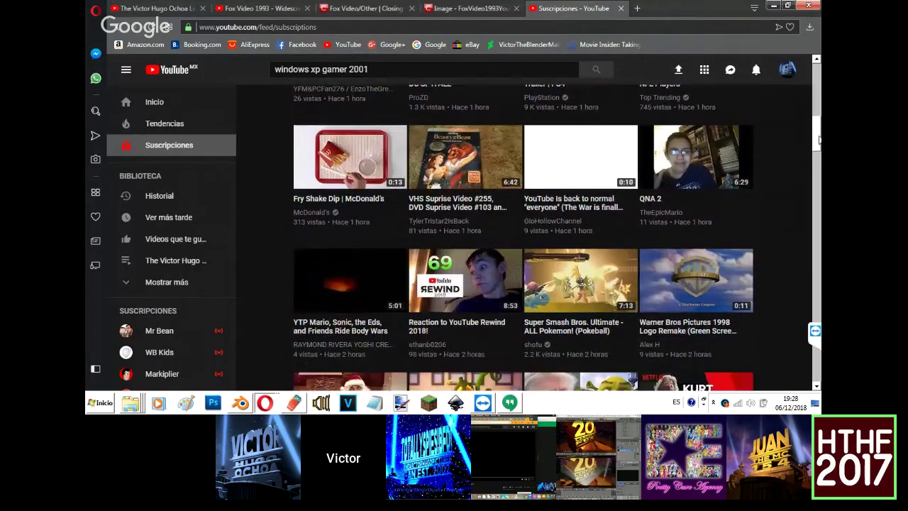
{"action": "scroll", "coordinate": [819, 139], "scroll_direction": "down", "scroll_amount": 5}
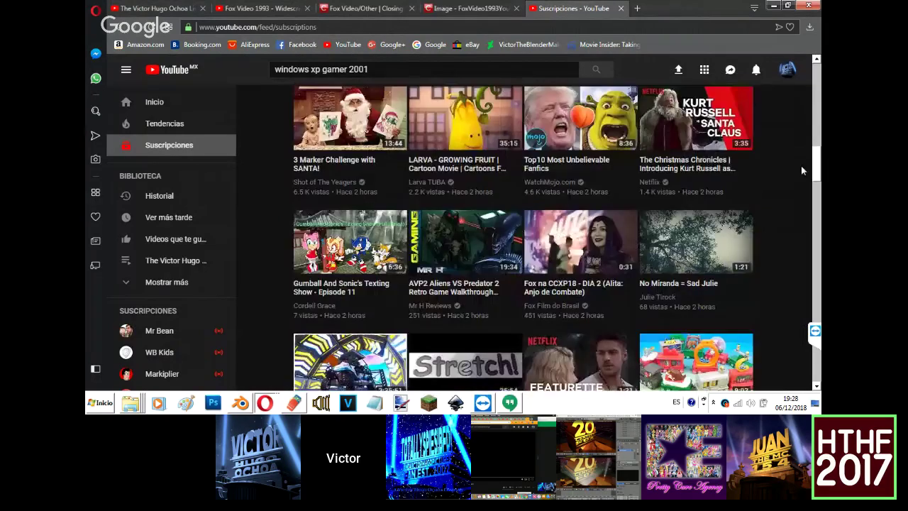
{"action": "scroll", "coordinate": [802, 171], "scroll_direction": "down", "scroll_amount": 1}
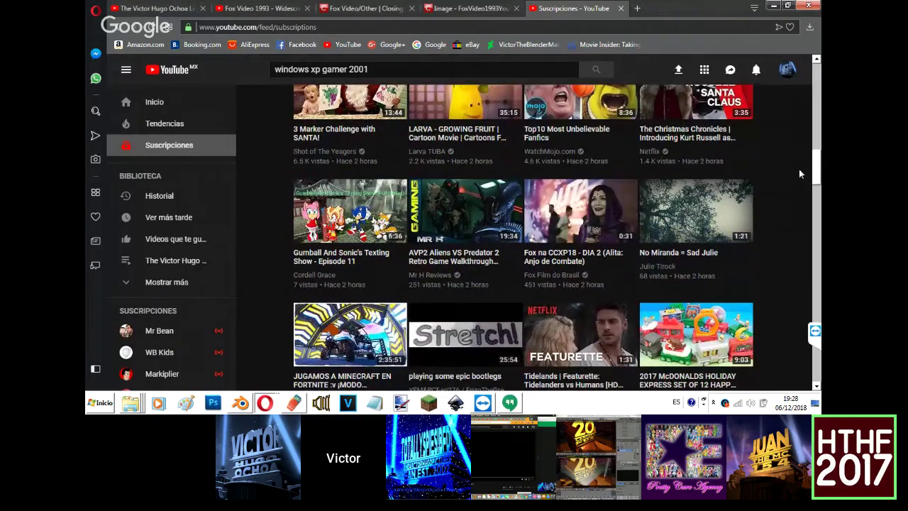
{"action": "scroll", "coordinate": [798, 167], "scroll_direction": "up", "scroll_amount": 1}
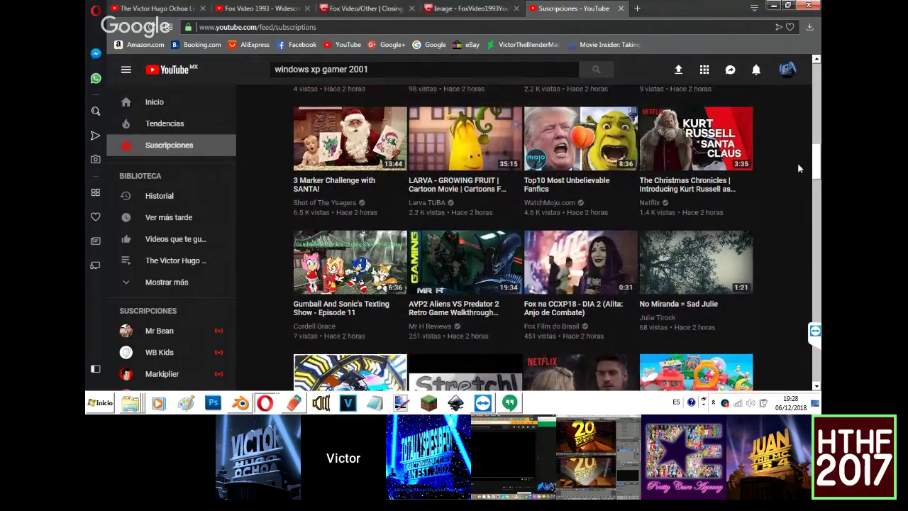
{"action": "scroll", "coordinate": [797, 162], "scroll_direction": "down", "scroll_amount": 10}
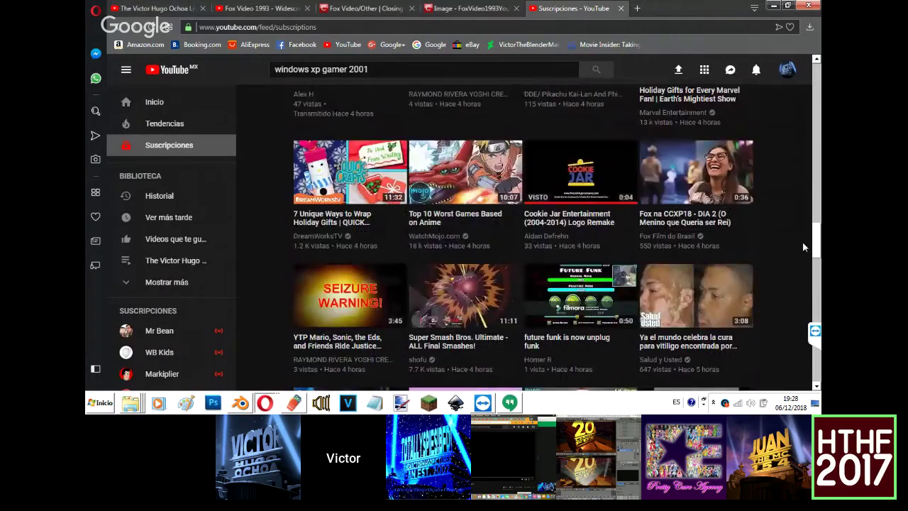
{"action": "scroll", "coordinate": [802, 246], "scroll_direction": "down", "scroll_amount": 3}
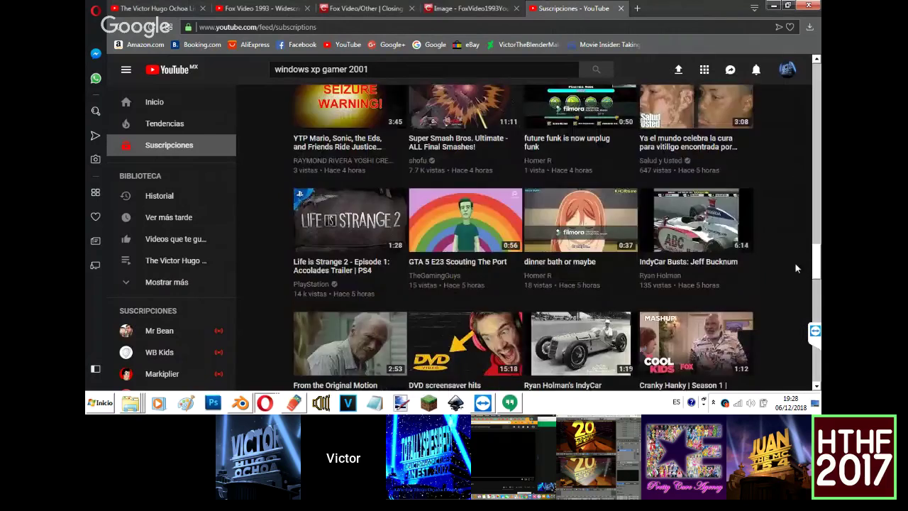
{"action": "left_click", "coordinate": [170, 5]}
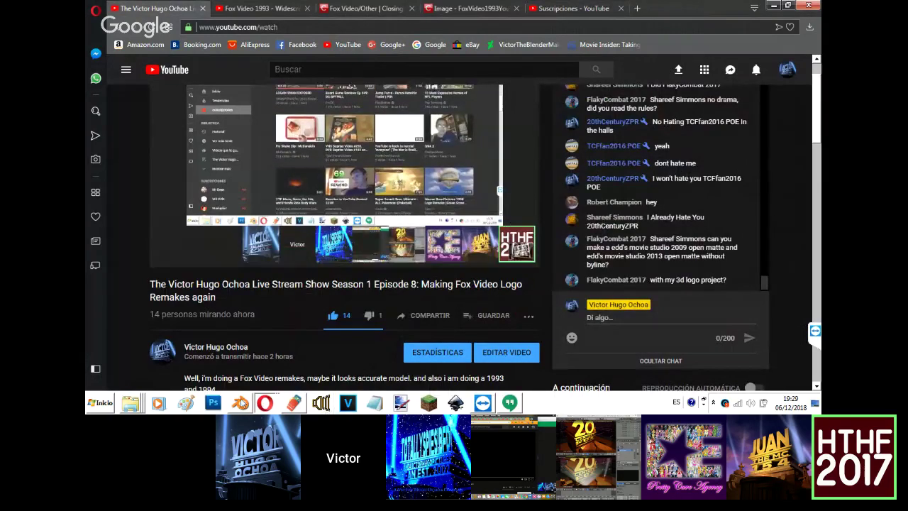
Switch to Blender and save the rendered image over Fox Video logo (1993-1995) remake V5.png in the Pictures folder.
{"action": "left_click", "coordinate": [235, 399]}
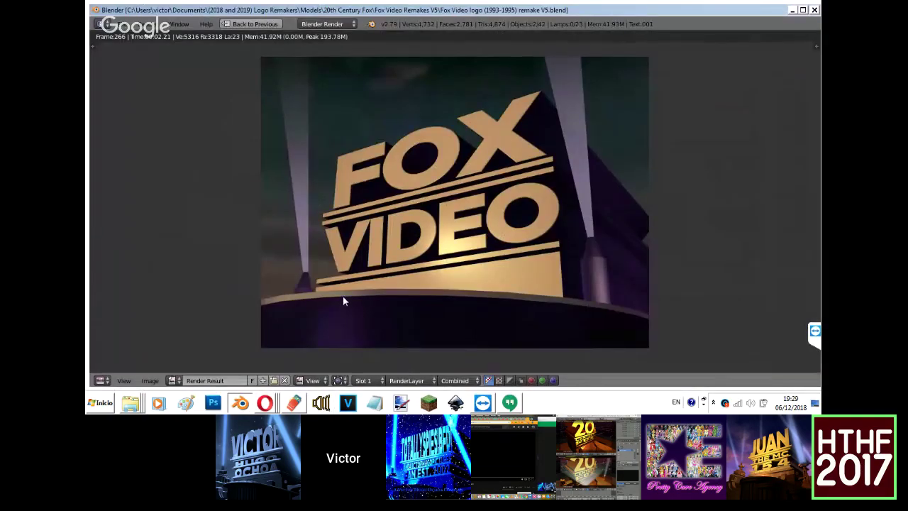
{"action": "key", "text": "Escape"}
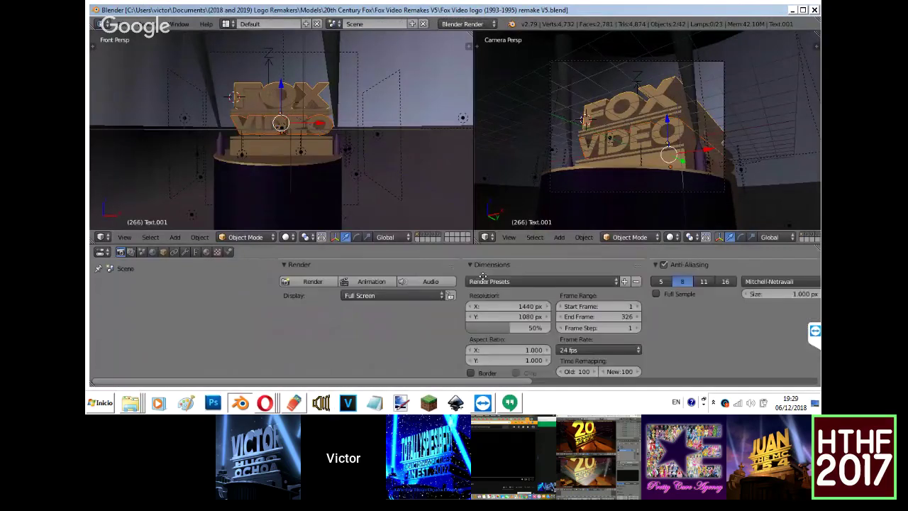
{"action": "key", "text": "F11"}
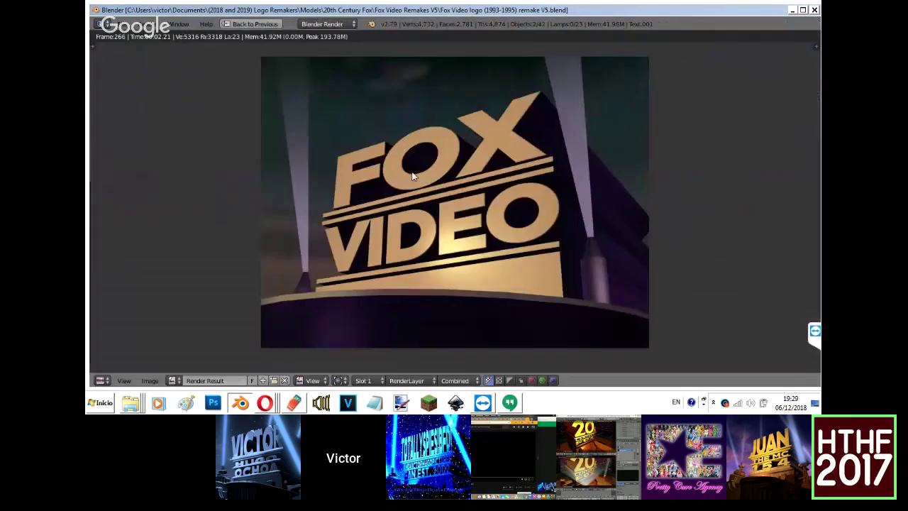
{"action": "left_click", "coordinate": [151, 380]}
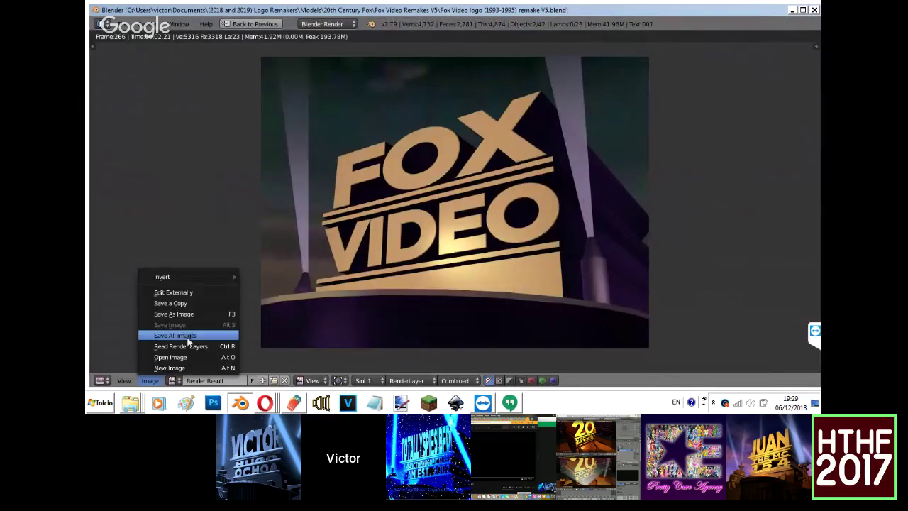
{"action": "left_click", "coordinate": [197, 311]}
{"action": "left_click", "coordinate": [273, 39]}
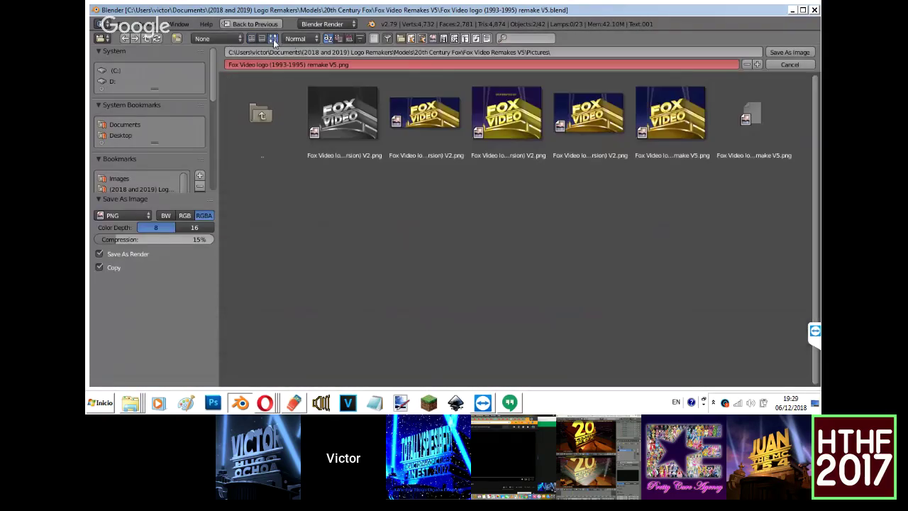
{"action": "double_click", "coordinate": [731, 137]}
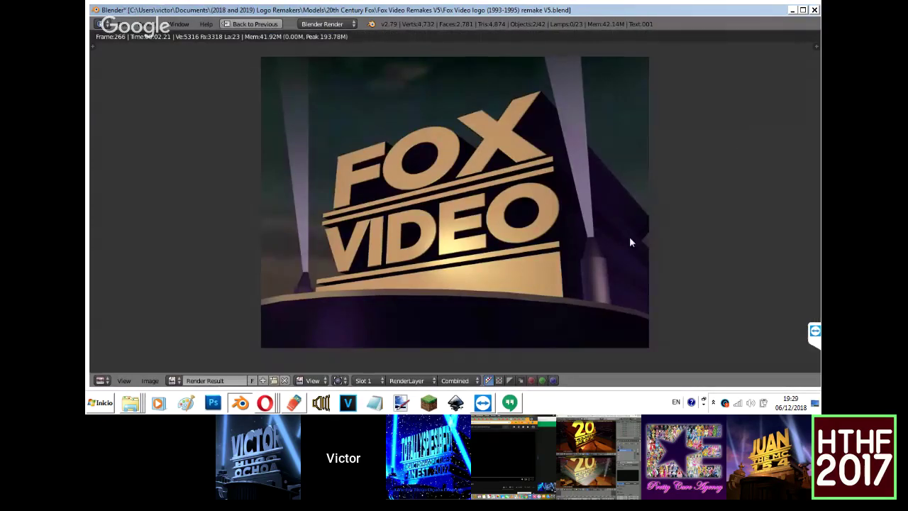
Close the render result and set the horizontal render resolution to 1920 px.
{"action": "key", "text": "F11"}
{"action": "left_click", "coordinate": [509, 317]}
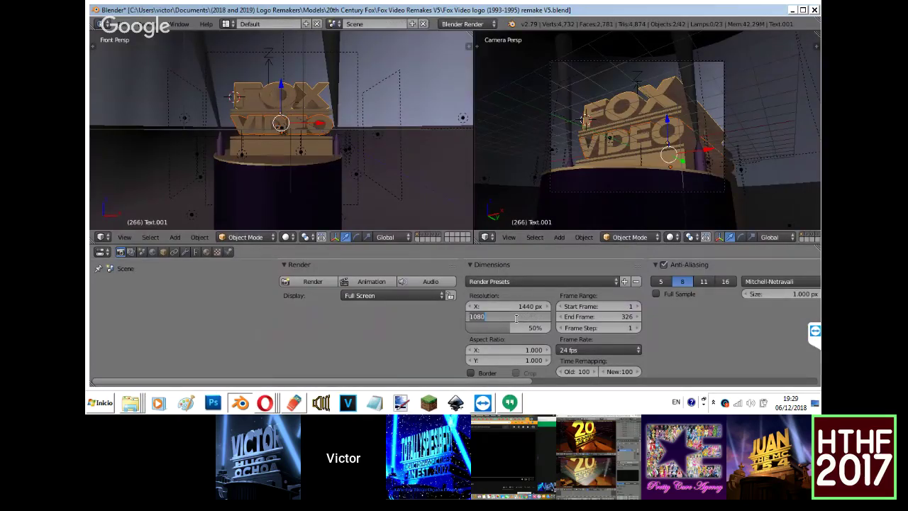
{"action": "left_click", "coordinate": [492, 302]}
{"action": "type", "text": "19"}
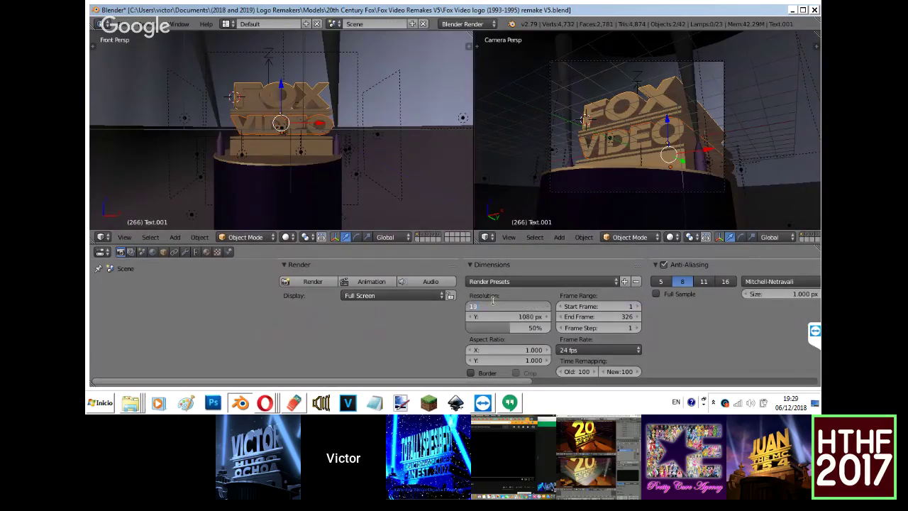
{"action": "type", "text": "20"}
{"action": "key", "text": "Return"}
Set the render output name in C:\render to "Fox Video logo remake (1993-1995) (Widescreen Variant) V".
{"action": "scroll", "coordinate": [698, 278], "scroll_direction": "right", "scroll_amount": 10}
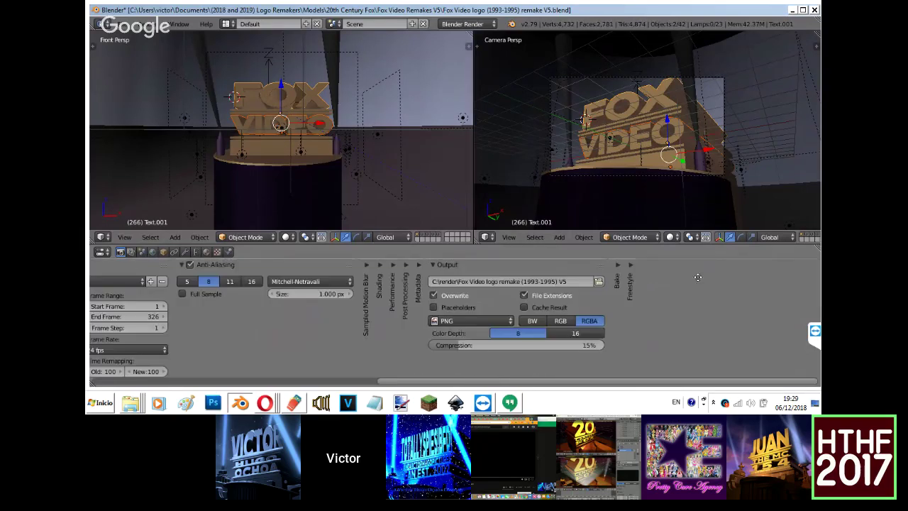
{"action": "left_click", "coordinate": [599, 281]}
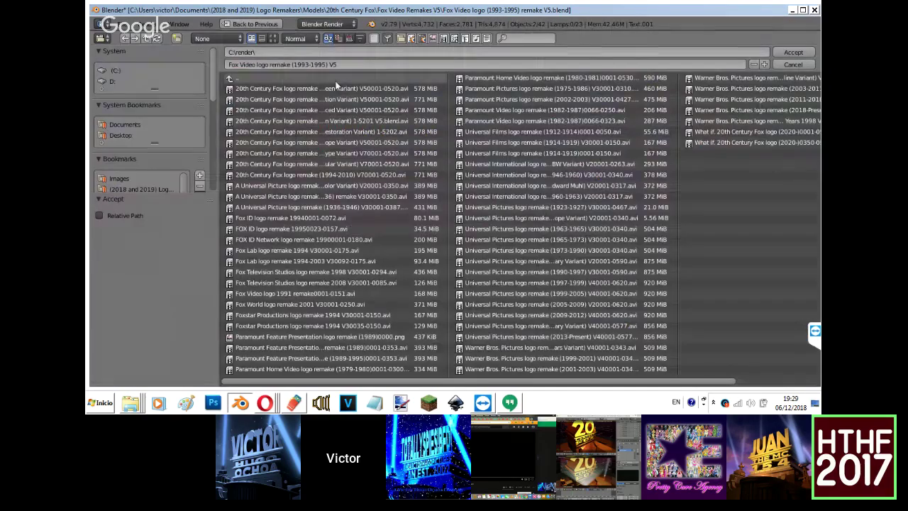
{"action": "left_click", "coordinate": [360, 63]}
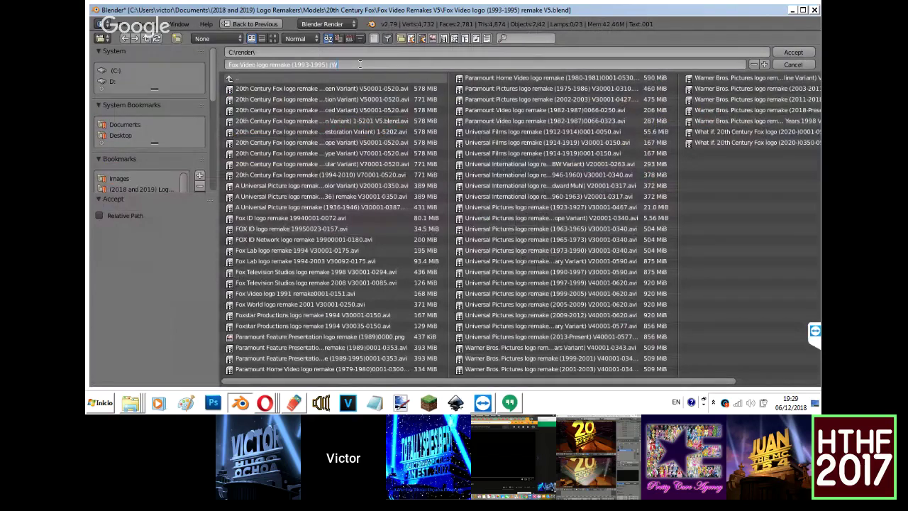
{"action": "type", "text": "(Widescreen Variant) V"}
{"action": "key", "text": "Return"}
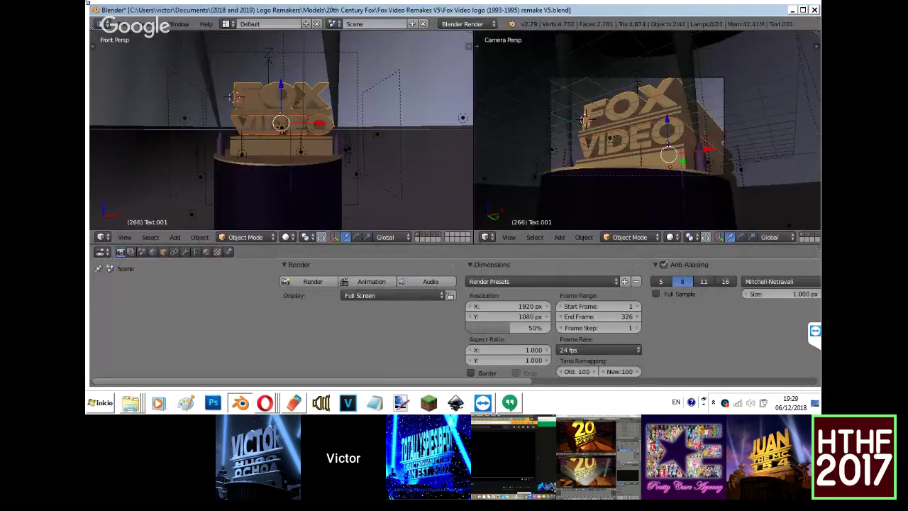
Save the project under the new name "Fox Video logo (1993-1995) remake (Widescreen Variant) V2.blend" and render frame 266.
{"action": "left_click", "coordinate": [105, 23]}
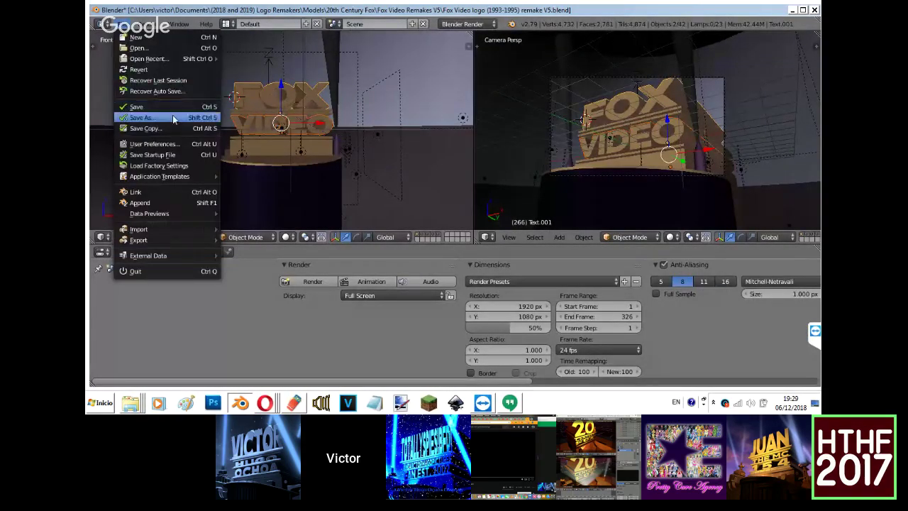
{"action": "left_click", "coordinate": [174, 118]}
{"action": "left_click", "coordinate": [363, 65]}
{"action": "left_click_drag", "start_coordinate": [367, 65], "coordinate": [327, 71]}
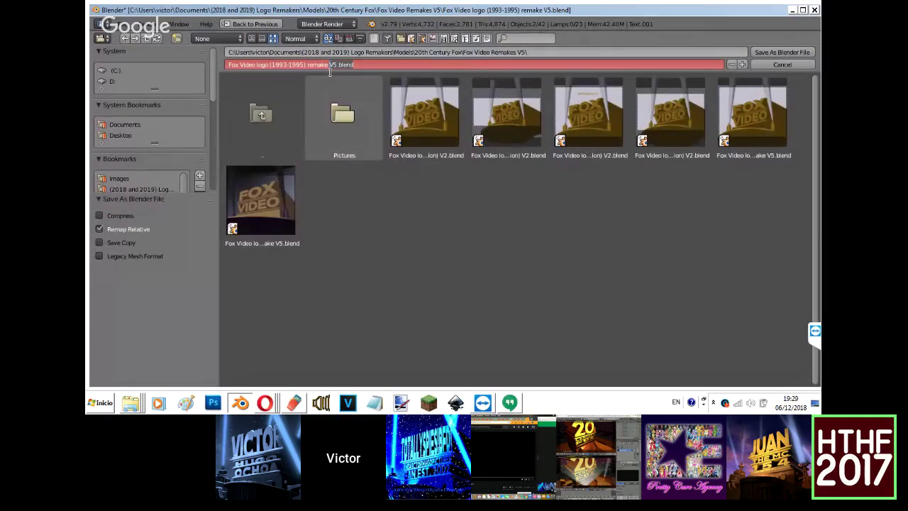
{"action": "key", "text": "BackSpace"}
{"action": "key", "text": "BackSpace"}
{"action": "key", "text": "BackSpace"}
{"action": "key", "text": "BackSpace"}
{"action": "key", "text": "BackSpace"}
{"action": "key", "text": "BackSpace"}
{"action": "key", "text": "BackSpace"}
{"action": "key", "text": "BackSpace"}
{"action": "type", "text": "(Widescreen Variant) V2"}
{"action": "key", "text": "Return"}
{"action": "key", "text": "Return"}
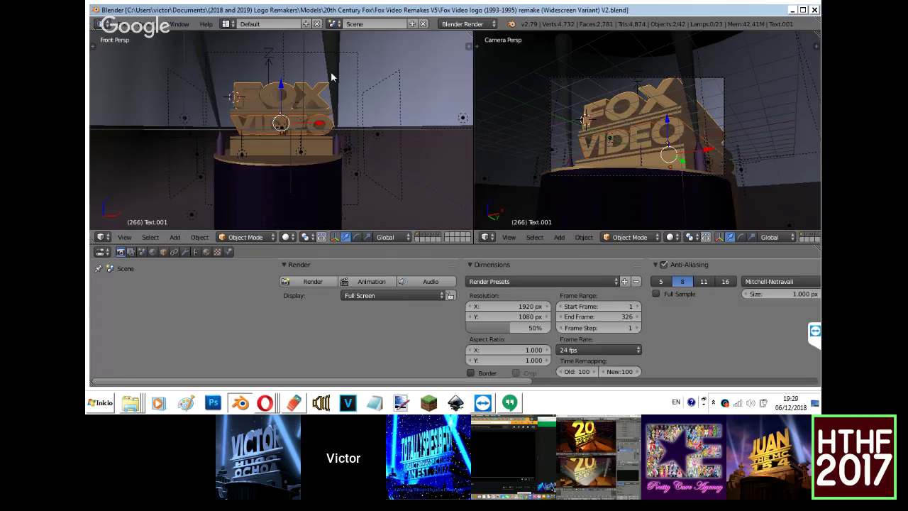
{"action": "key", "text": "F12"}
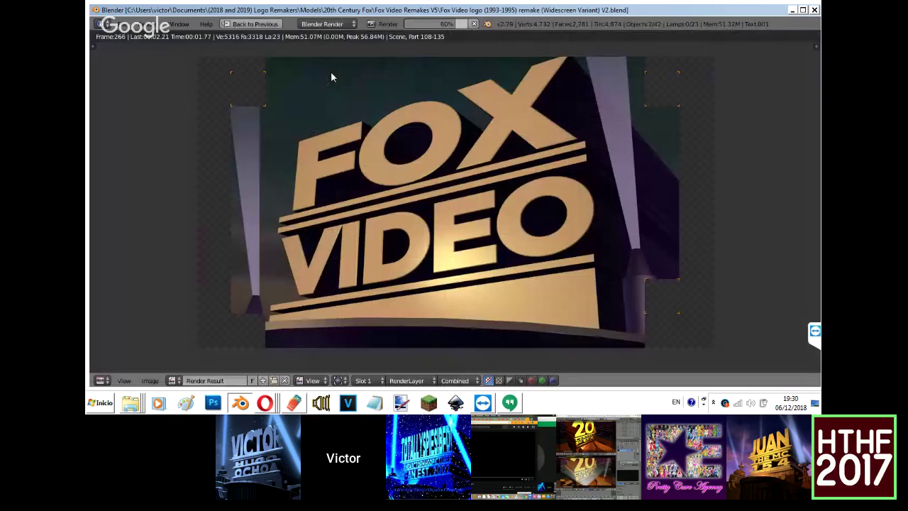
Switch to Opera, open Google+ in a new tab and check the Hangouts broadcast window while it loads.
{"action": "left_click", "coordinate": [265, 403]}
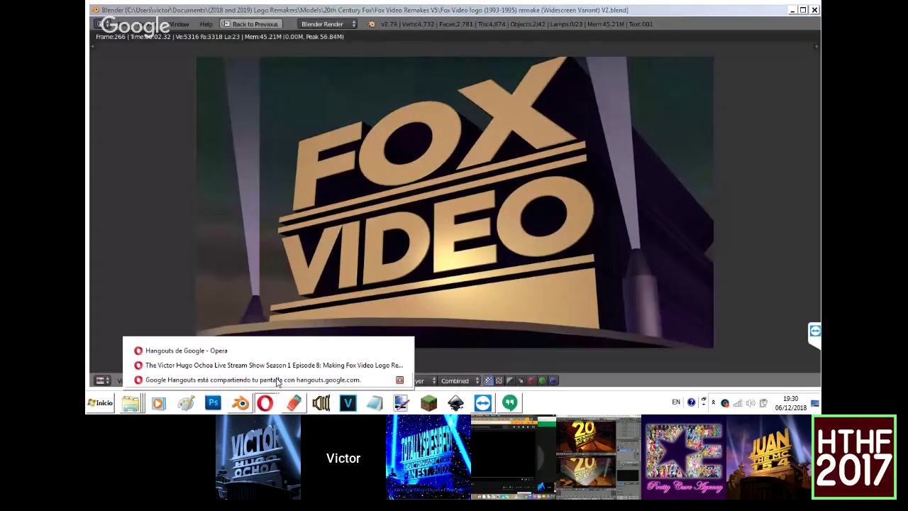
{"action": "left_click", "coordinate": [273, 364]}
{"action": "left_click", "coordinate": [468, 8]}
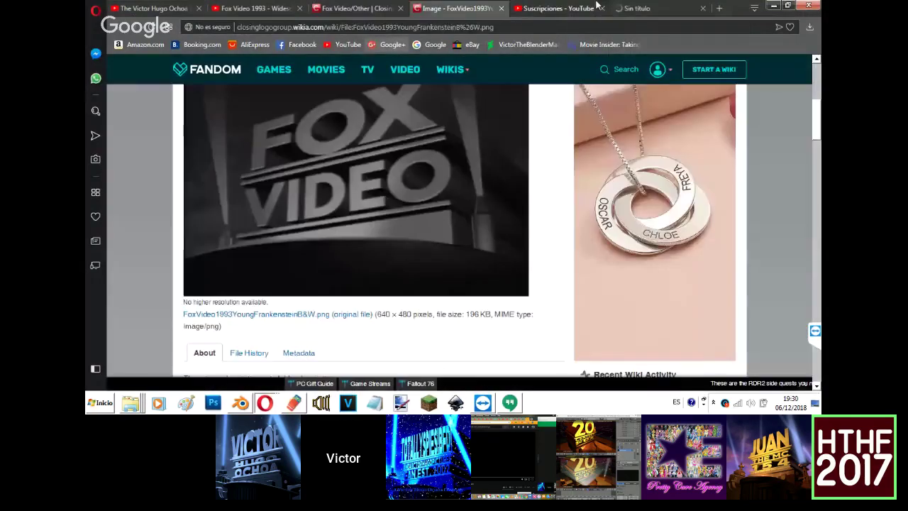
{"action": "left_click", "coordinate": [641, 6]}
{"action": "left_click", "coordinate": [264, 403]}
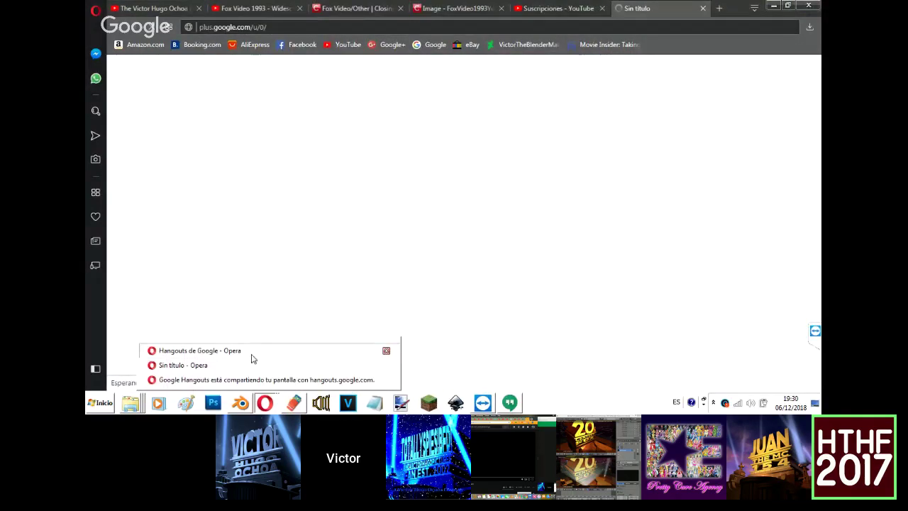
{"action": "left_click", "coordinate": [248, 350]}
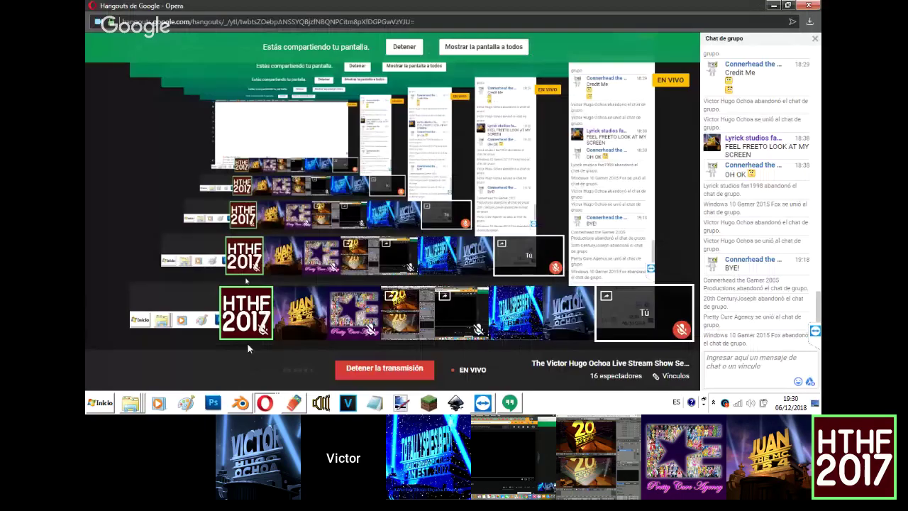
{"action": "left_click", "coordinate": [253, 397]}
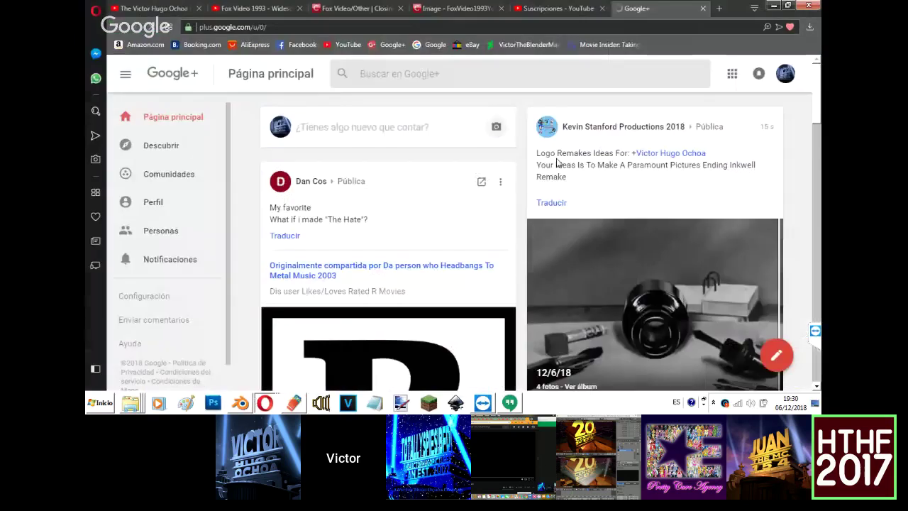
Open the Google+ mention notification about logo remake ideas and view the post's Paramount Cartoons photos.
{"action": "left_click", "coordinate": [758, 73]}
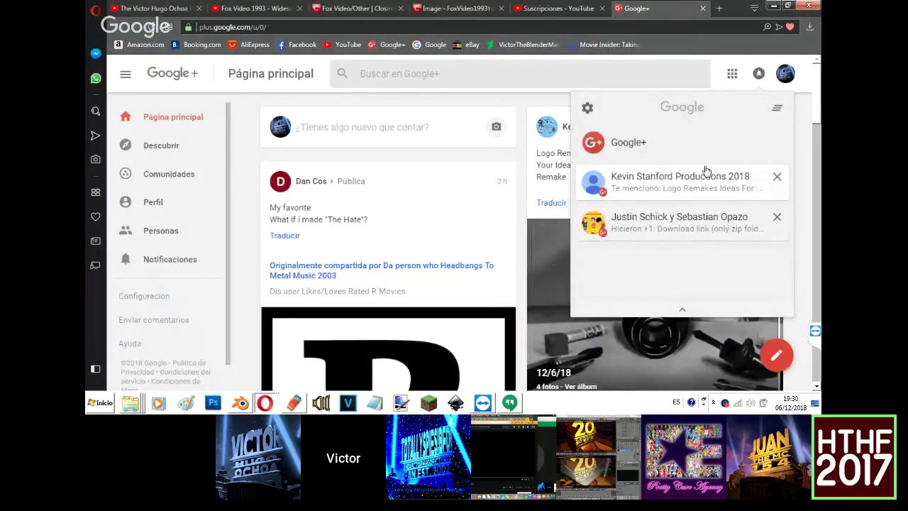
{"action": "left_click", "coordinate": [703, 174]}
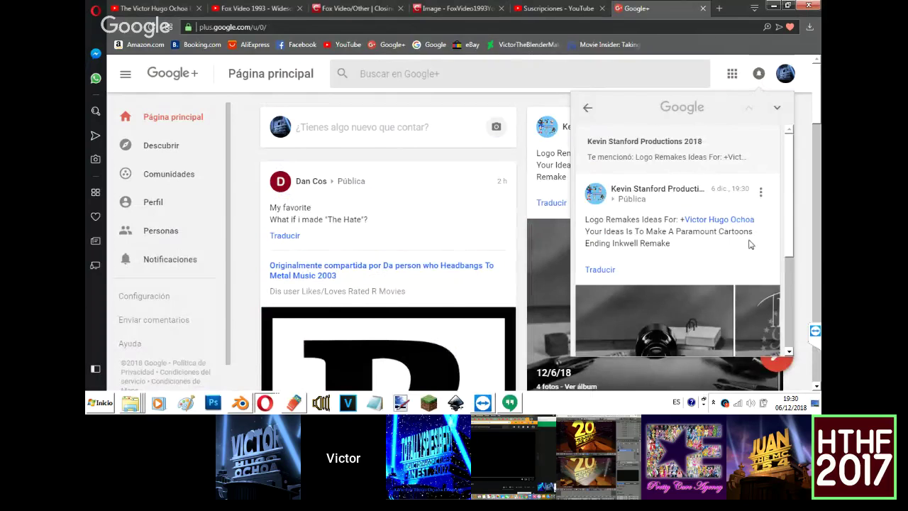
{"action": "scroll", "coordinate": [786, 227], "scroll_direction": "down", "scroll_amount": 1}
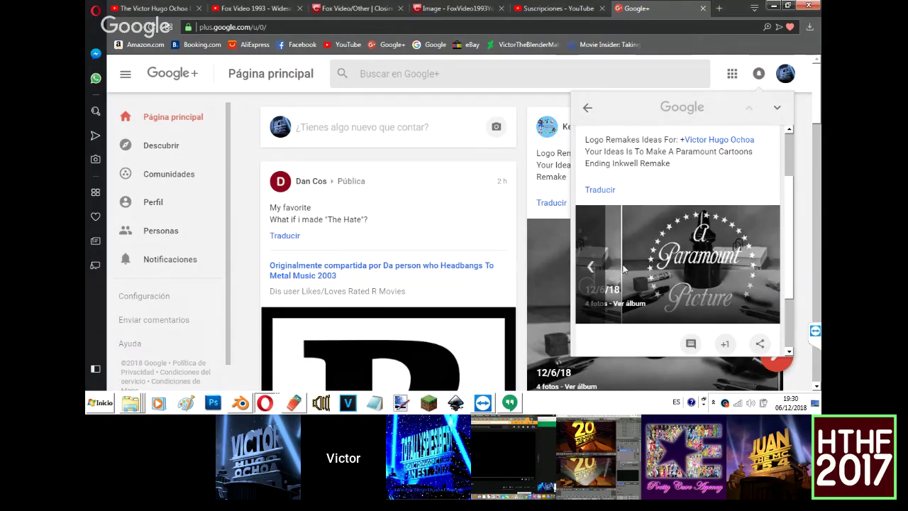
{"action": "left_click", "coordinate": [593, 268]}
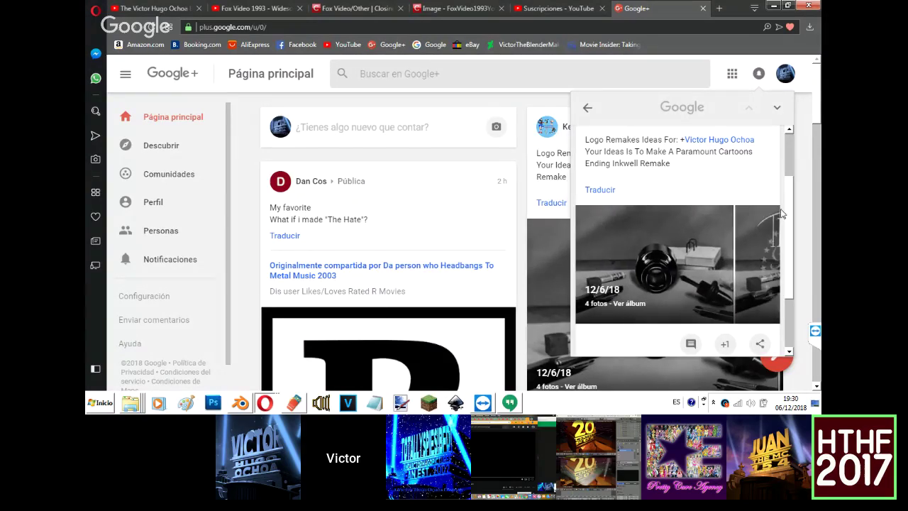
Browse through the Paramount Cartoons photos attached to the logo remake ideas post.
{"action": "left_click", "coordinate": [768, 248]}
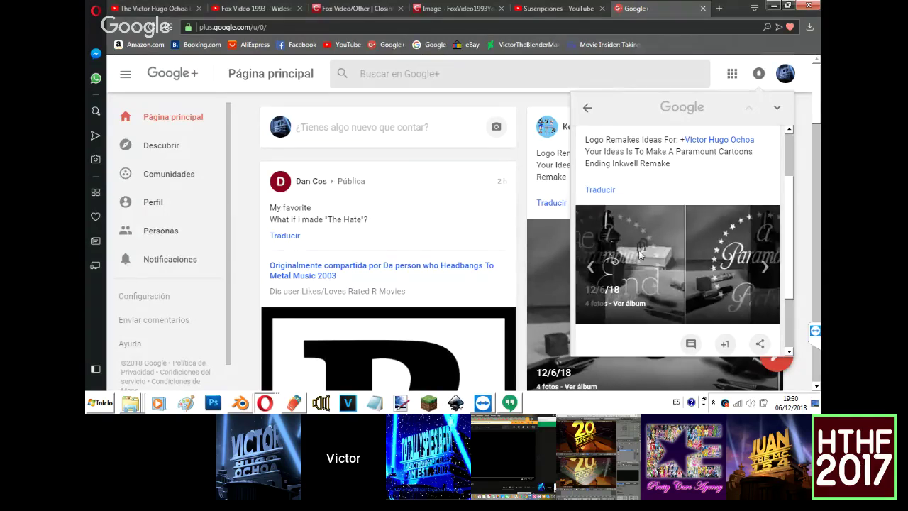
{"action": "left_click", "coordinate": [598, 262]}
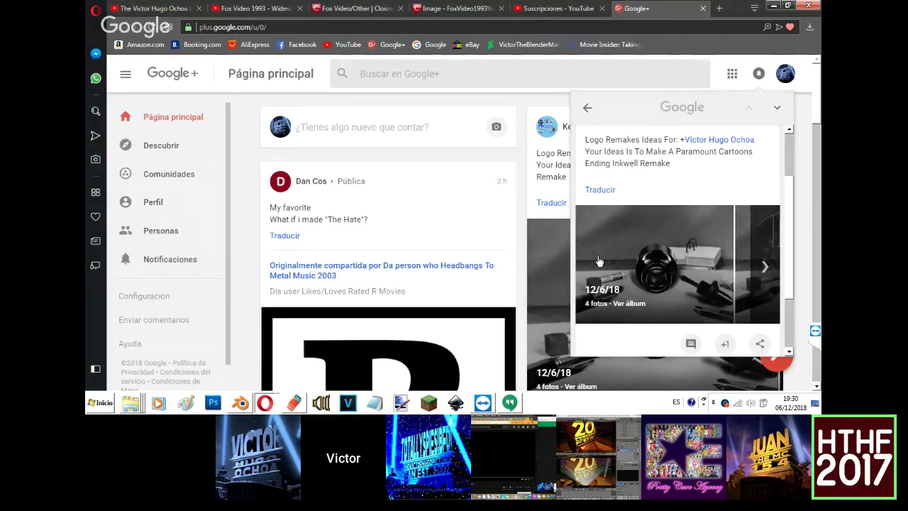
{"action": "left_click", "coordinate": [756, 254]}
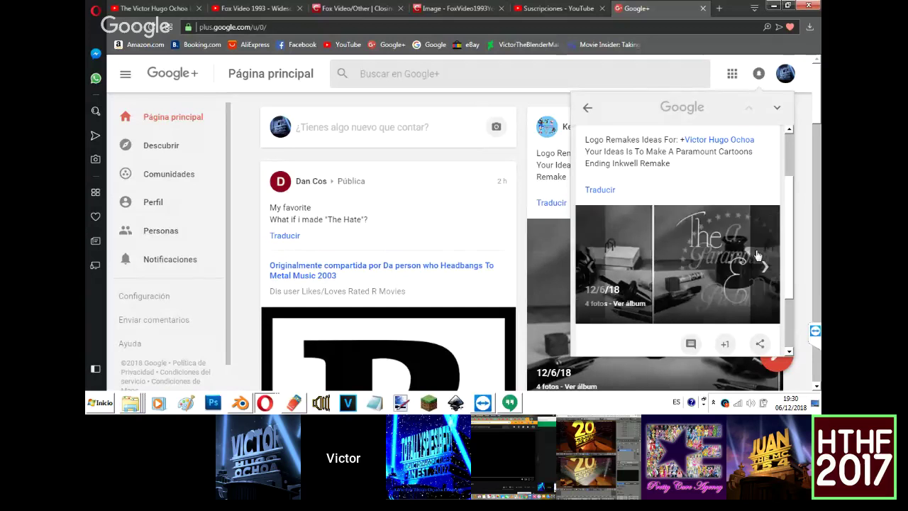
{"action": "left_click", "coordinate": [757, 252]}
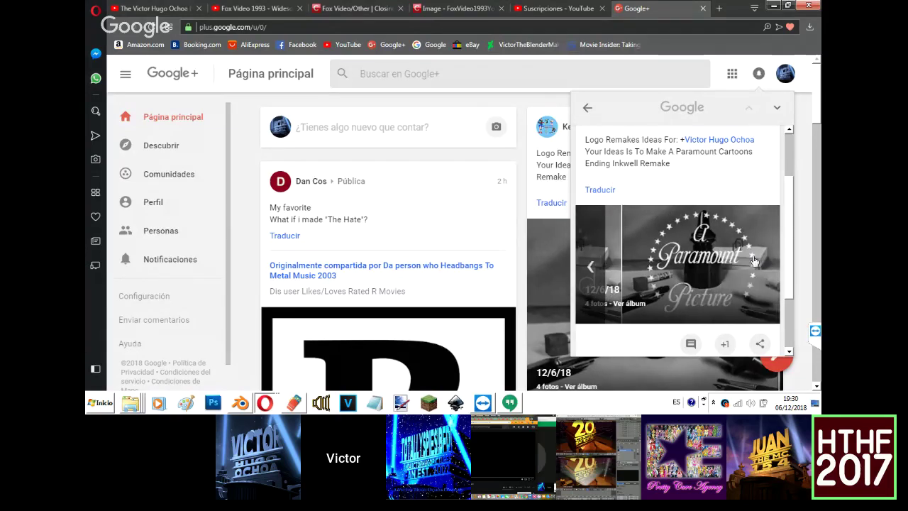
View the album's "A Paramount Picture", "The End" and inkwell photos full size and close the album and Google+ tabs.
{"action": "left_click", "coordinate": [705, 264]}
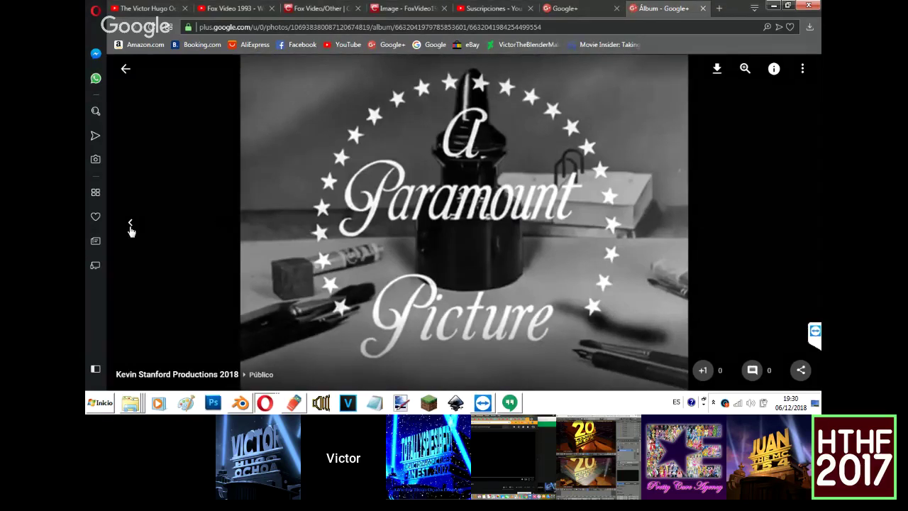
{"action": "left_click", "coordinate": [129, 227]}
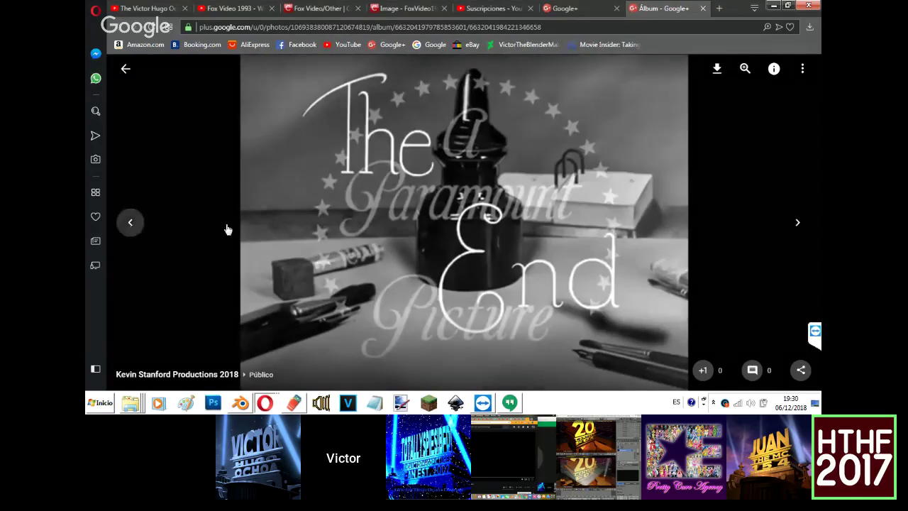
{"action": "left_click", "coordinate": [799, 219]}
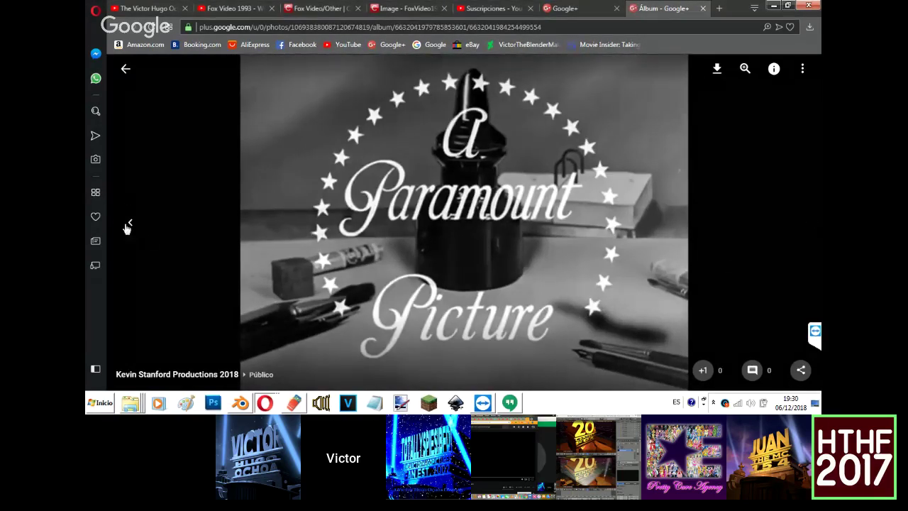
{"action": "left_click", "coordinate": [126, 227]}
{"action": "left_click", "coordinate": [126, 224]}
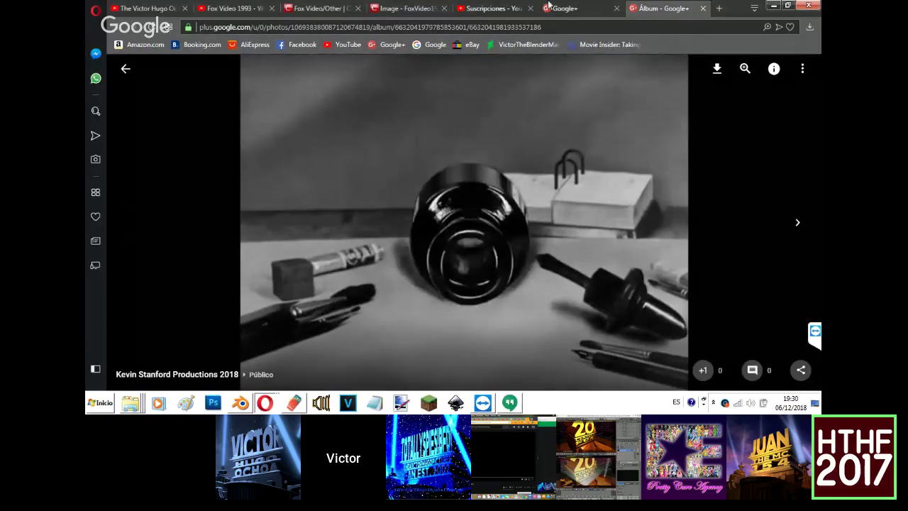
{"action": "left_click", "coordinate": [702, 7]}
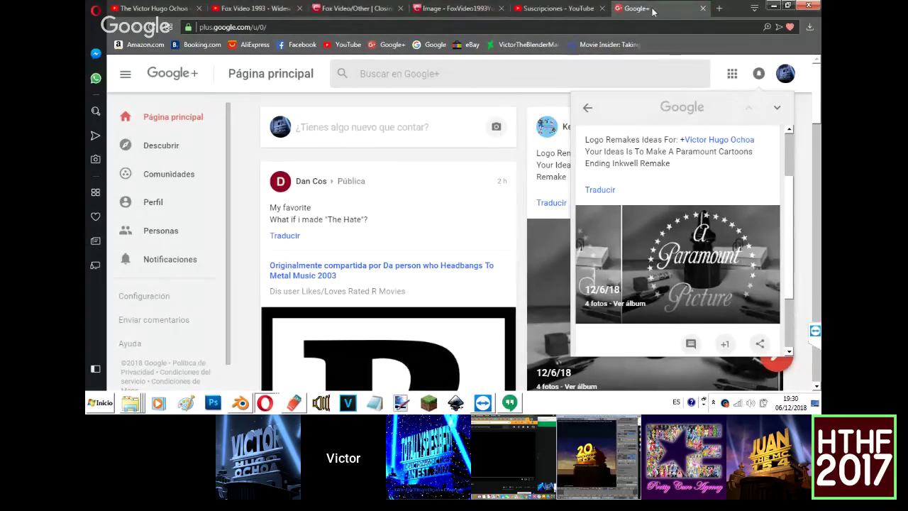
{"action": "left_click", "coordinate": [702, 7]}
Check the live stream's YouTube page and its chat.
{"action": "left_click", "coordinate": [102, 7]}
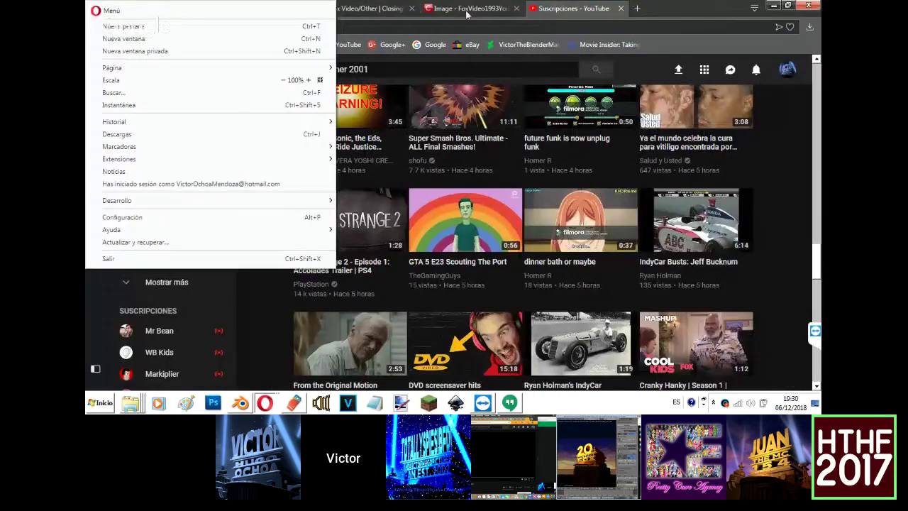
{"action": "left_click", "coordinate": [498, 5]}
{"action": "left_click", "coordinate": [185, 7]}
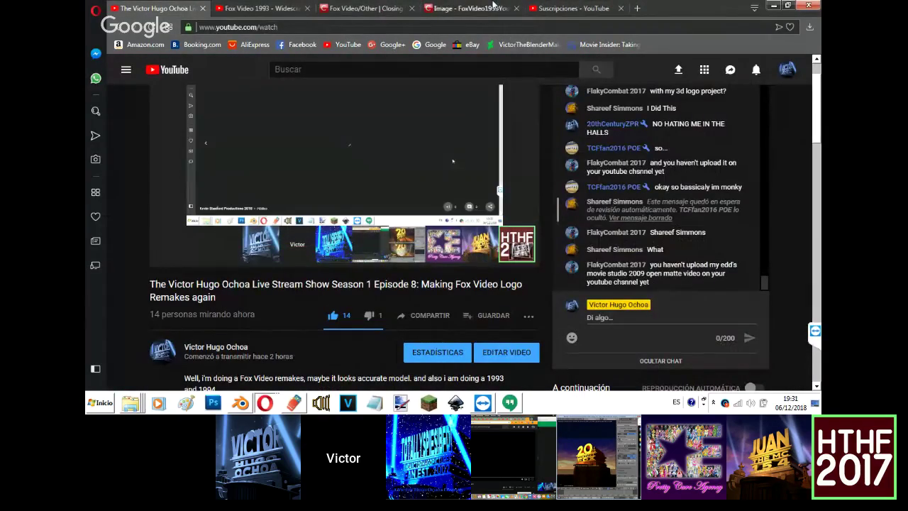
Save the black-and-white Young Frankenstein Fox Video image as "FoxVideo1993YoungFrankensteinB&W (1)" PNG in the Images folder and close its tab.
{"action": "left_click", "coordinate": [480, 7]}
{"action": "right_click", "coordinate": [376, 203]}
{"action": "left_click", "coordinate": [440, 262]}
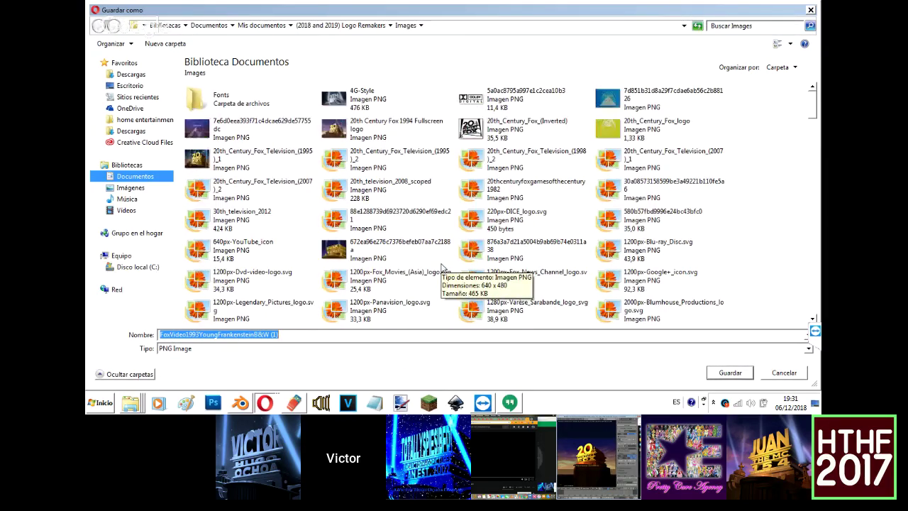
{"action": "key", "text": "Return"}
{"action": "left_click", "coordinate": [412, 5]}
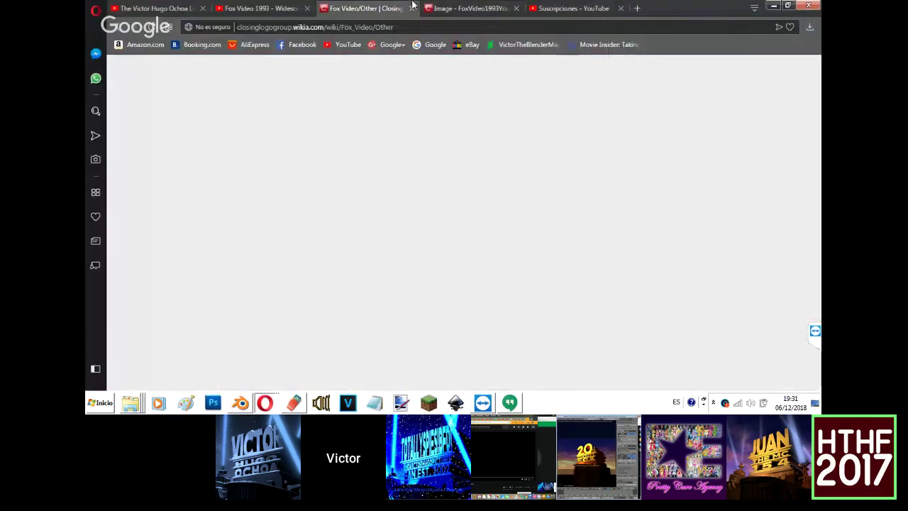
{"action": "left_click", "coordinate": [516, 8]}
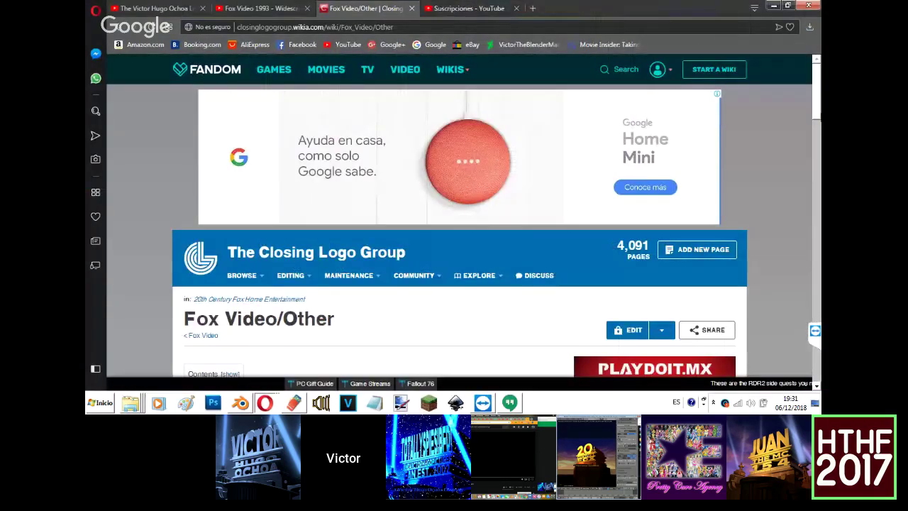
Open "FoxVideo (1994) Part.png" and the small black-bordered 1994 logo from the Fox Video/Other gallery in new tabs.
{"action": "scroll", "coordinate": [461, 234], "scroll_direction": "down", "scroll_amount": 10}
{"action": "scroll", "coordinate": [804, 224], "scroll_direction": "down", "scroll_amount": 4}
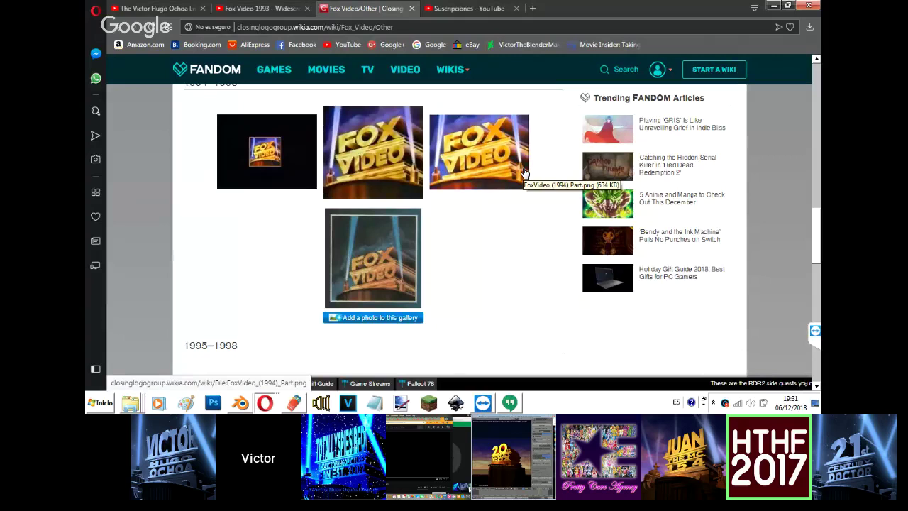
{"action": "right_click", "coordinate": [524, 172]}
{"action": "left_click", "coordinate": [561, 177]}
{"action": "right_click", "coordinate": [289, 172]}
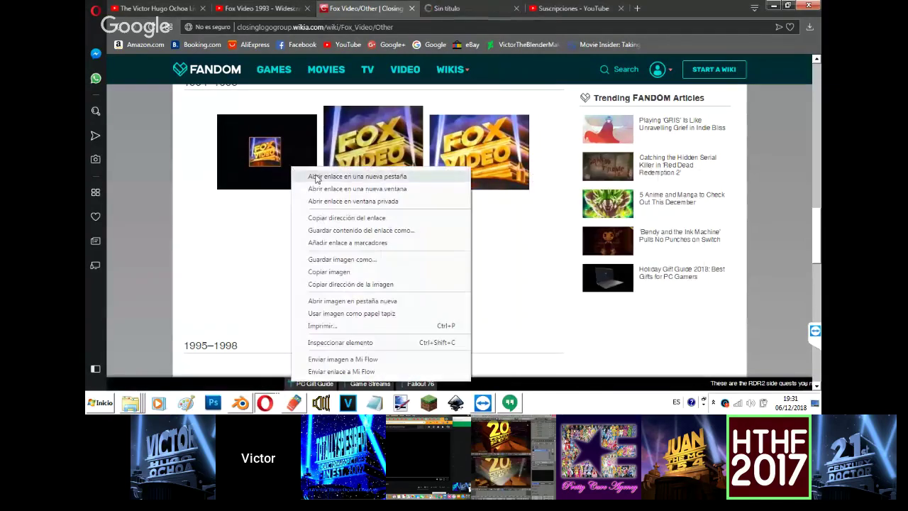
{"action": "left_click", "coordinate": [312, 178]}
Check the Hangouts broadcast window and return to the Fox Video/Other wiki page.
{"action": "left_click", "coordinate": [293, 402]}
{"action": "mouse_move", "coordinate": [265, 402]}
{"action": "left_click", "coordinate": [255, 349]}
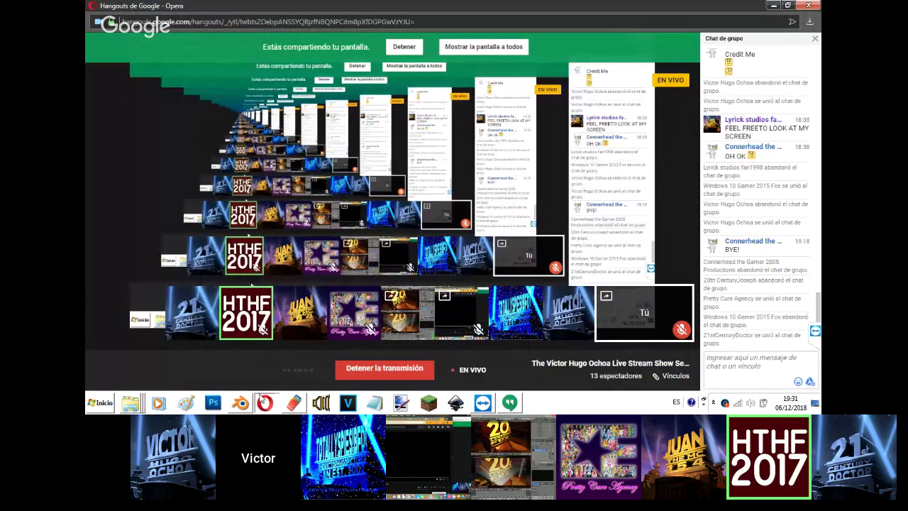
{"action": "left_click", "coordinate": [265, 403]}
{"action": "left_click", "coordinate": [273, 368]}
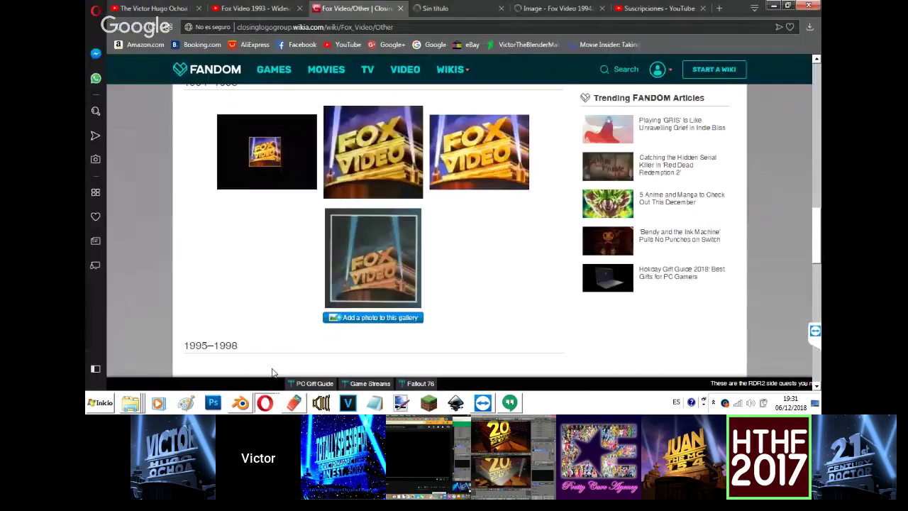
Open the framed Fox Video print logo above the 1995–1998 section in a new tab and view that section's gallery.
{"action": "right_click", "coordinate": [369, 303]}
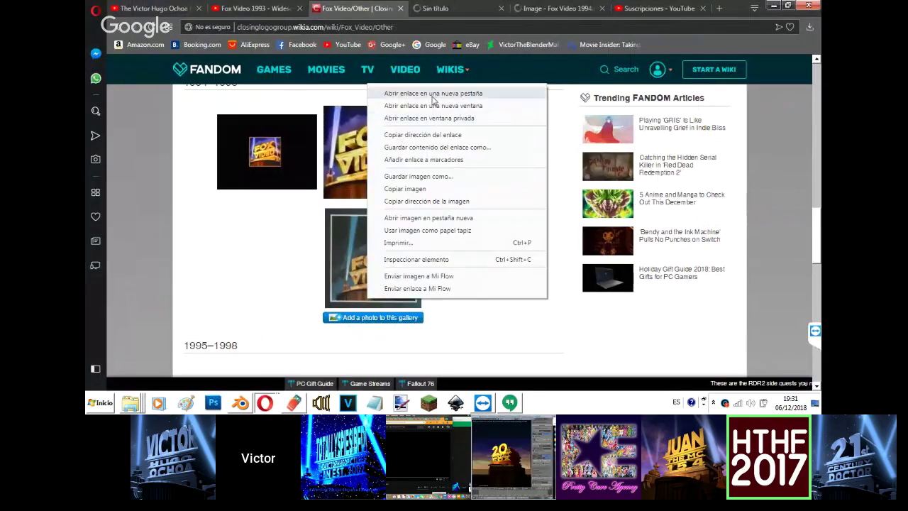
{"action": "left_click", "coordinate": [429, 91]}
{"action": "scroll", "coordinate": [374, 227], "scroll_direction": "down", "scroll_amount": 2}
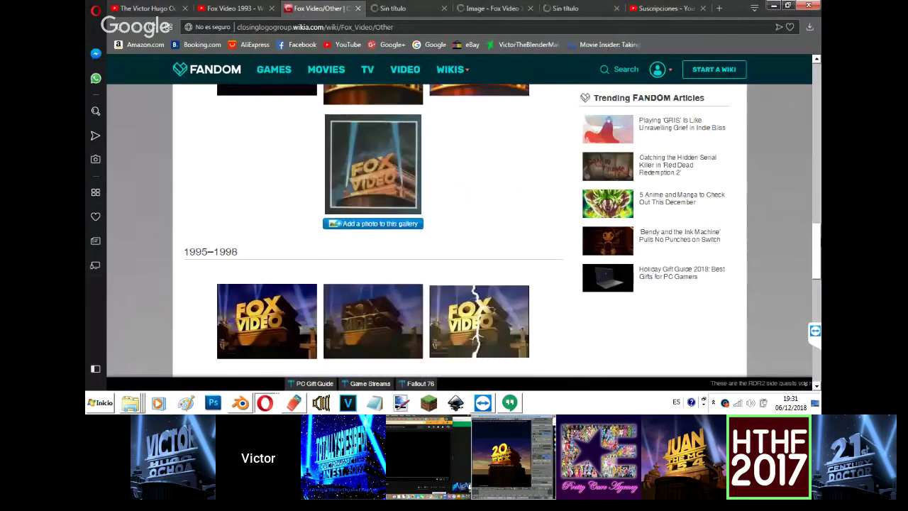
{"action": "scroll", "coordinate": [374, 227], "scroll_direction": "down", "scroll_amount": 4}
Check the Hangouts broadcast window again and view the "FoxVideo (1994) Part.png" image page.
{"action": "left_click", "coordinate": [265, 402]}
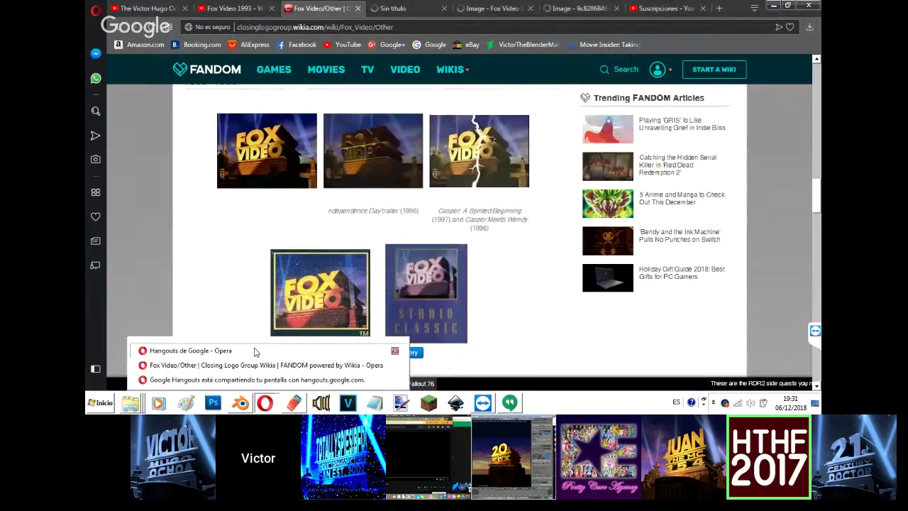
{"action": "left_click", "coordinate": [255, 350]}
{"action": "left_click", "coordinate": [264, 402]}
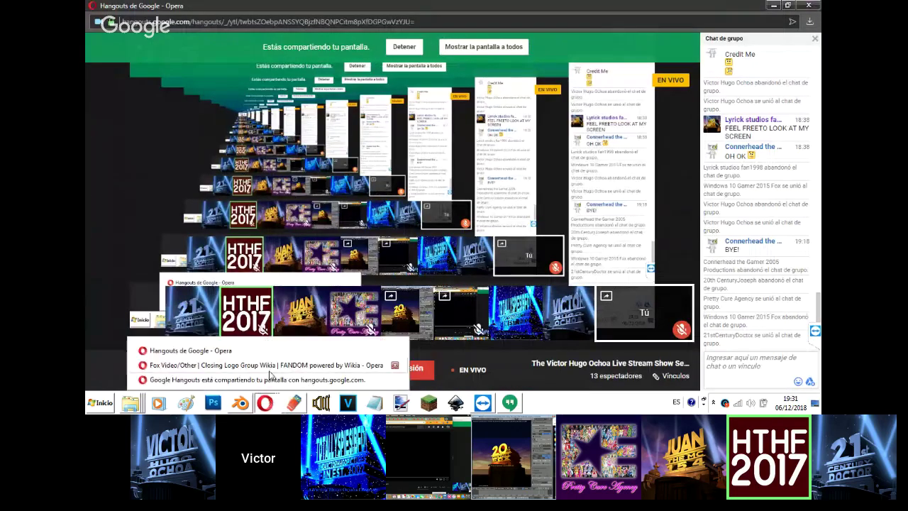
{"action": "left_click", "coordinate": [269, 366]}
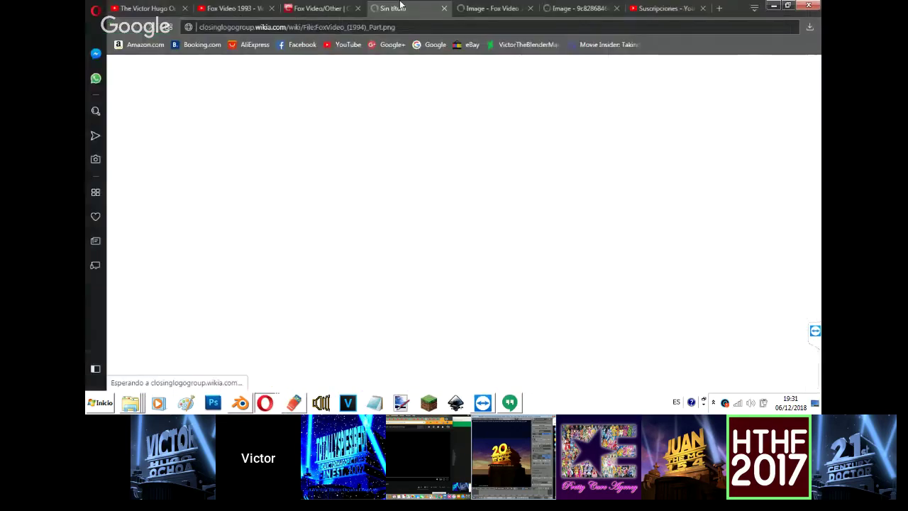
{"action": "left_click", "coordinate": [401, 7]}
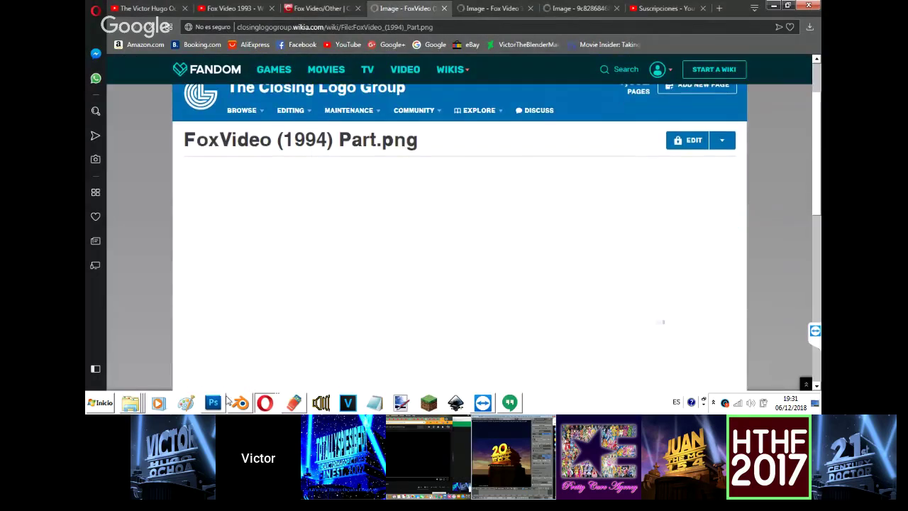
Switch to Blender and open the recent project "Fox Video logo (1993-1995) remake V5.blend".
{"action": "left_click", "coordinate": [240, 402]}
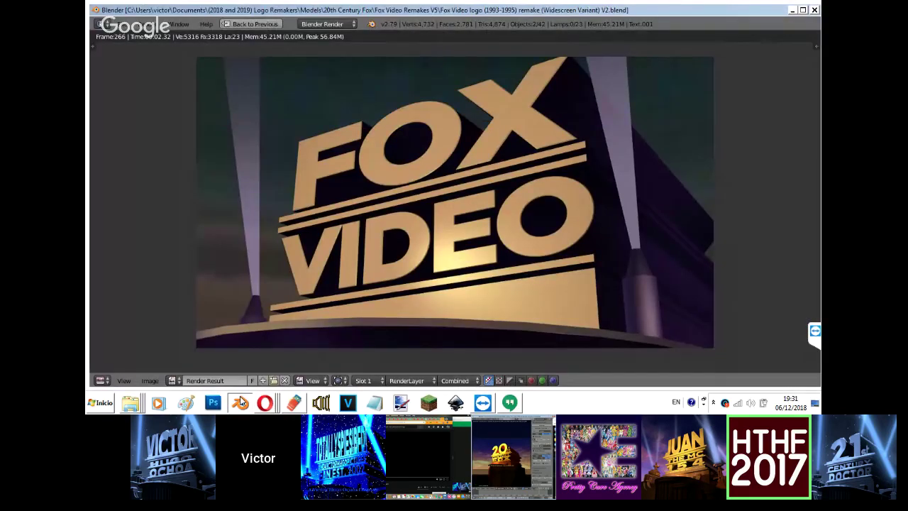
{"action": "left_click", "coordinate": [104, 24]}
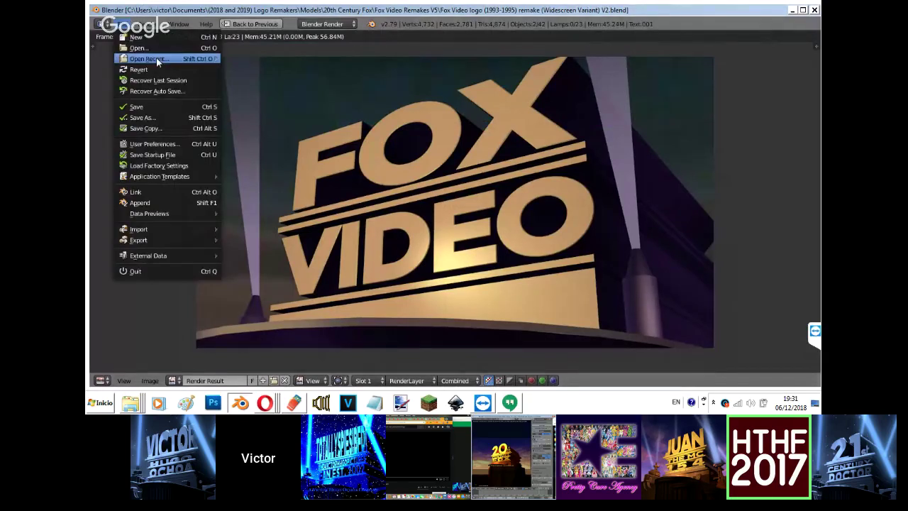
{"action": "mouse_move", "coordinate": [157, 62]}
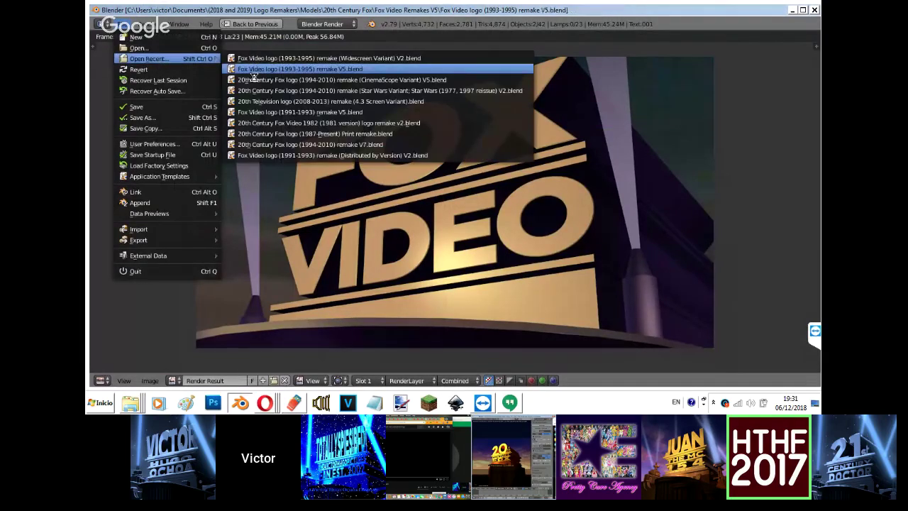
{"action": "left_click", "coordinate": [253, 70]}
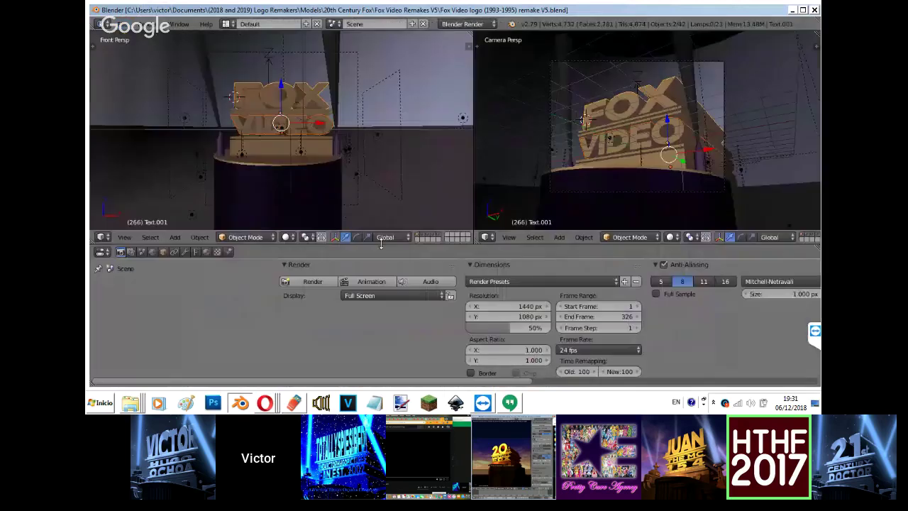
Render frame 266 of the V5 logo scene at 1440 × 1080 px and 50% scale, and return to the scene layout.
{"action": "scroll", "coordinate": [455, 268], "scroll_direction": "down", "scroll_amount": 2}
{"action": "middle_click_drag", "start_coordinate": [390, 277], "coordinate": [808, 314]}
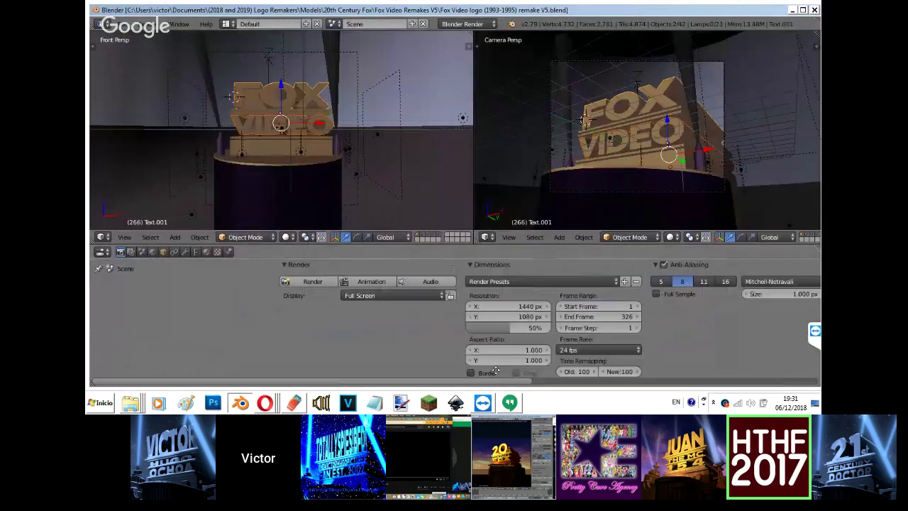
{"action": "left_click", "coordinate": [307, 283]}
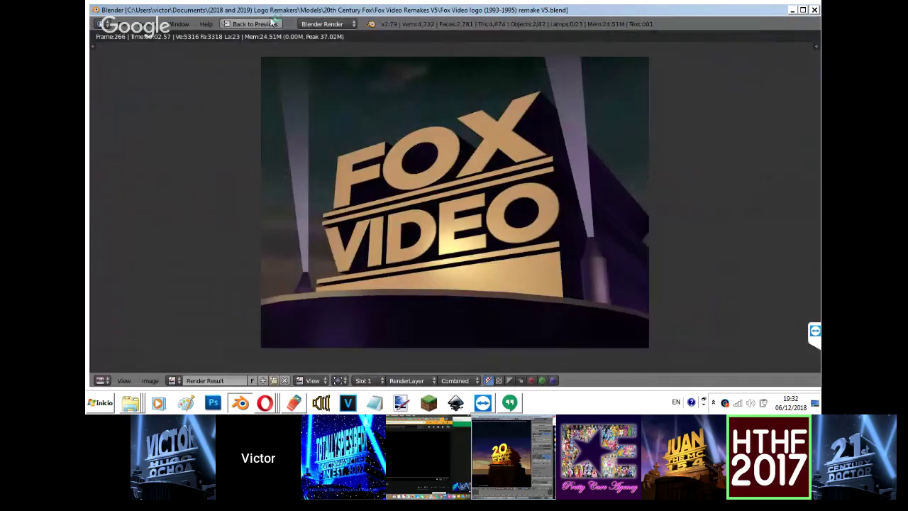
{"action": "left_click", "coordinate": [266, 25]}
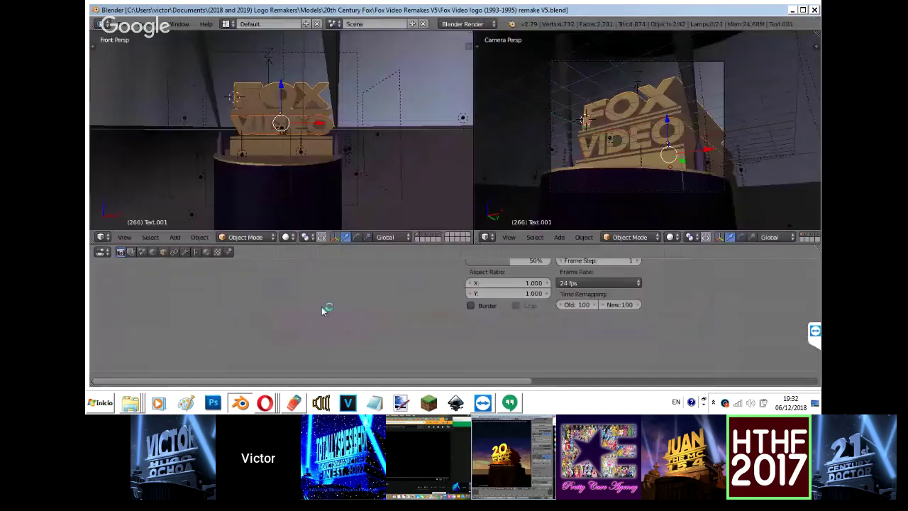
Reopen the recent project "Fox Video logo (1993-1995) remake (Widescreen Variant) V2.blend" and render frame 266.
{"action": "left_click", "coordinate": [225, 24]}
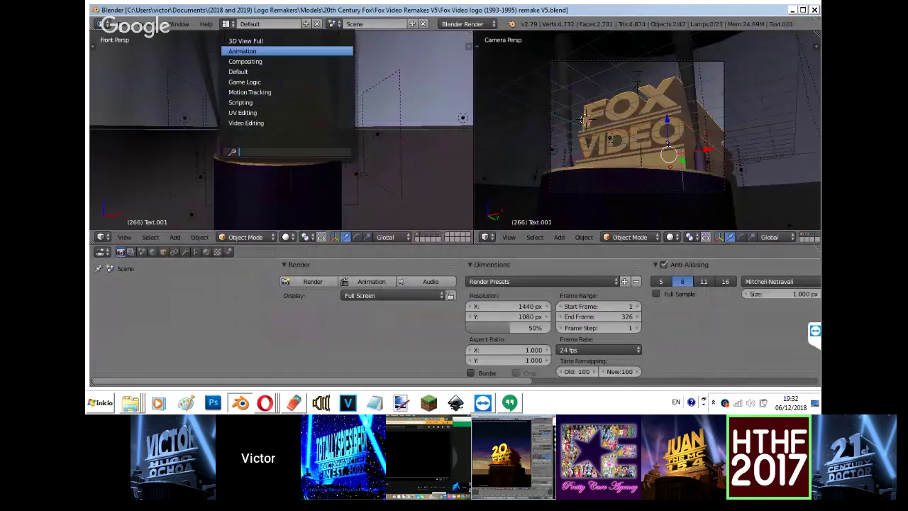
{"action": "left_click", "coordinate": [105, 24]}
{"action": "mouse_move", "coordinate": [142, 24]}
{"action": "mouse_move", "coordinate": [105, 24]}
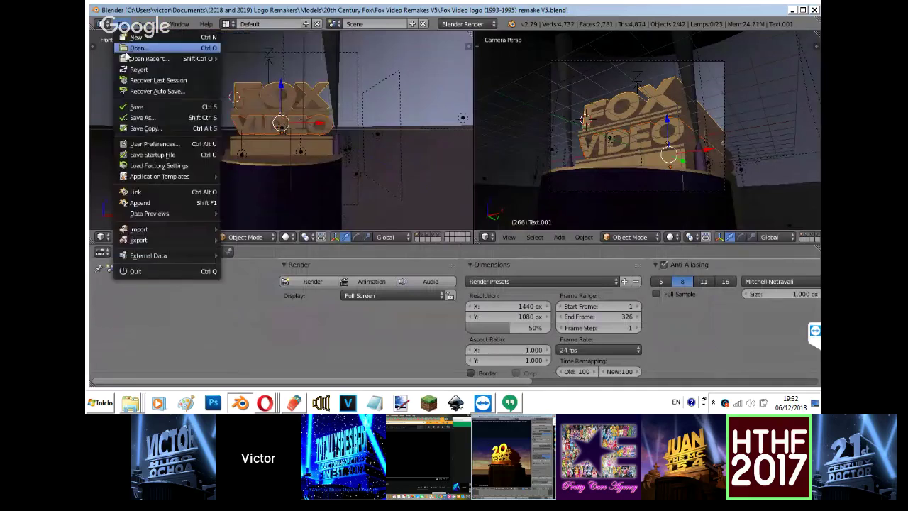
{"action": "mouse_move", "coordinate": [149, 58]}
{"action": "left_click", "coordinate": [284, 57]}
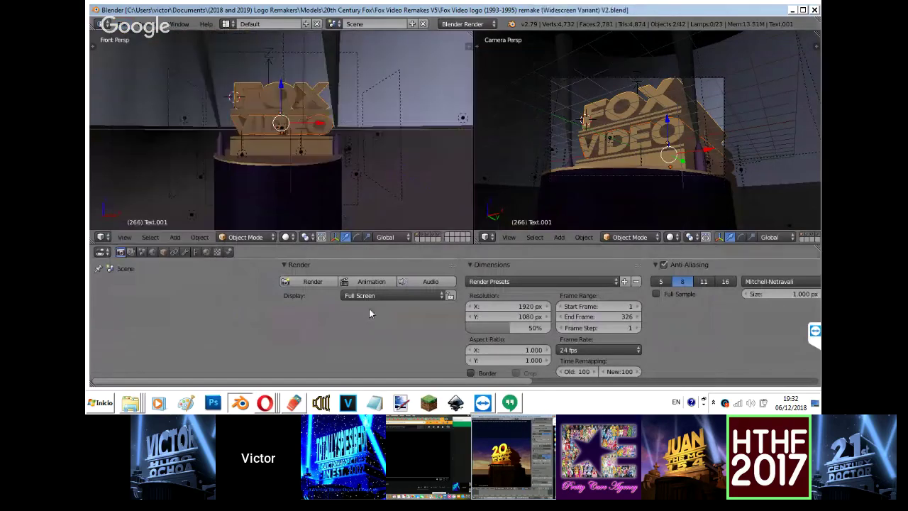
{"action": "left_click", "coordinate": [307, 280]}
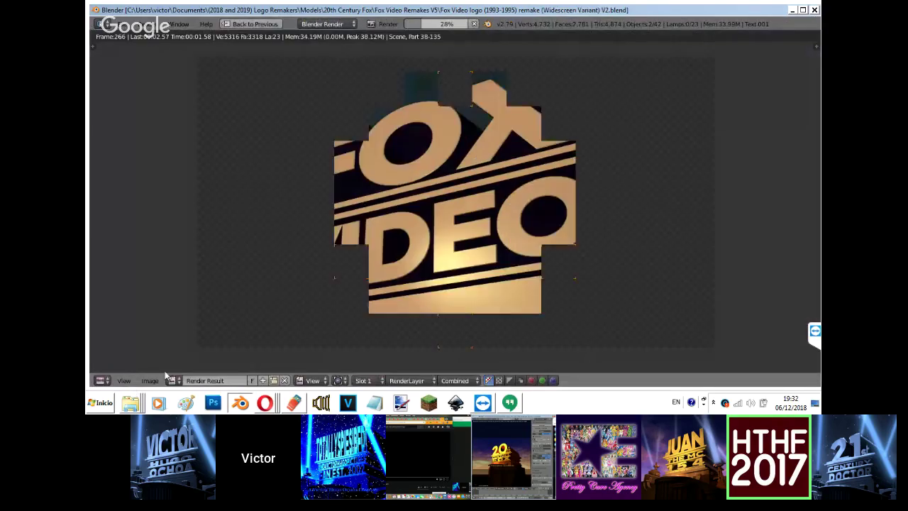
Save the rendered image as a PNG named "Fox Video logo (1993-1995) remake (Widescreen Variant)" in the Pictures folder.
{"action": "left_click", "coordinate": [151, 380]}
{"action": "left_click", "coordinate": [170, 312]}
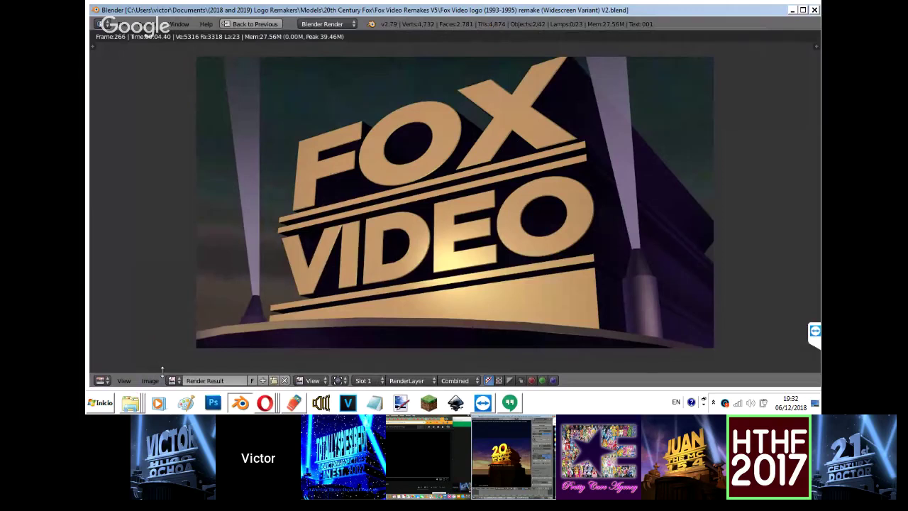
{"action": "left_click", "coordinate": [361, 61]}
{"action": "key", "text": "BackSpace"}
{"action": "key", "text": "BackSpace"}
{"action": "key", "text": "BackSpace"}
{"action": "key", "text": "BackSpace"}
{"action": "key", "text": "BackSpace"}
{"action": "key", "text": "BackSpace"}
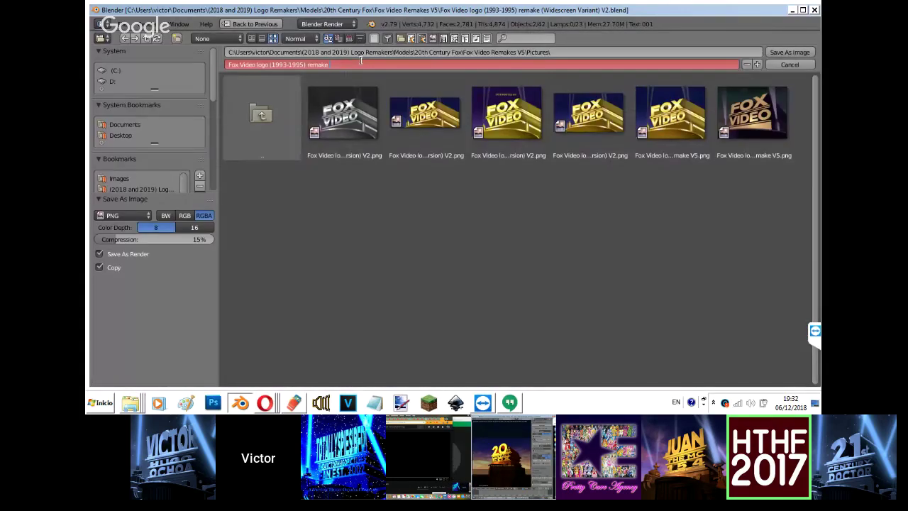
{"action": "type", "text": "(Widescreen Variant)"}
{"action": "type", "text": ")"}
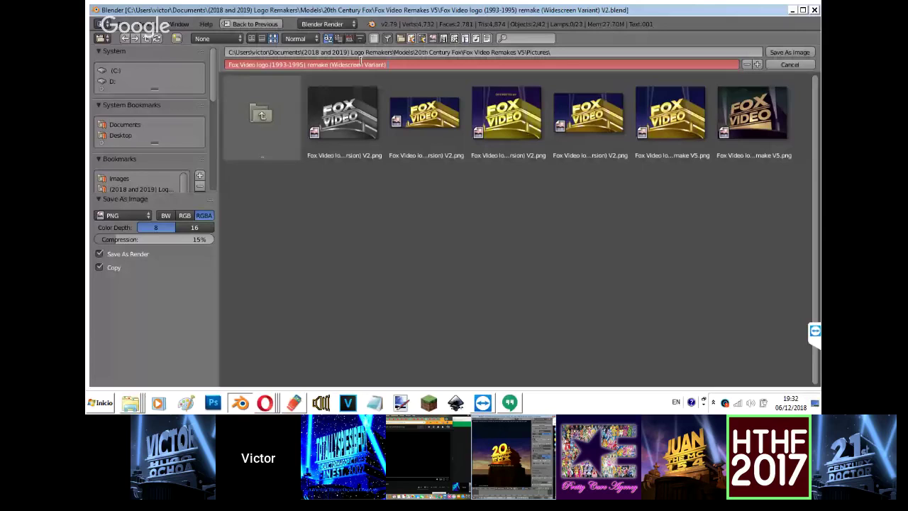
{"action": "key", "text": "Return"}
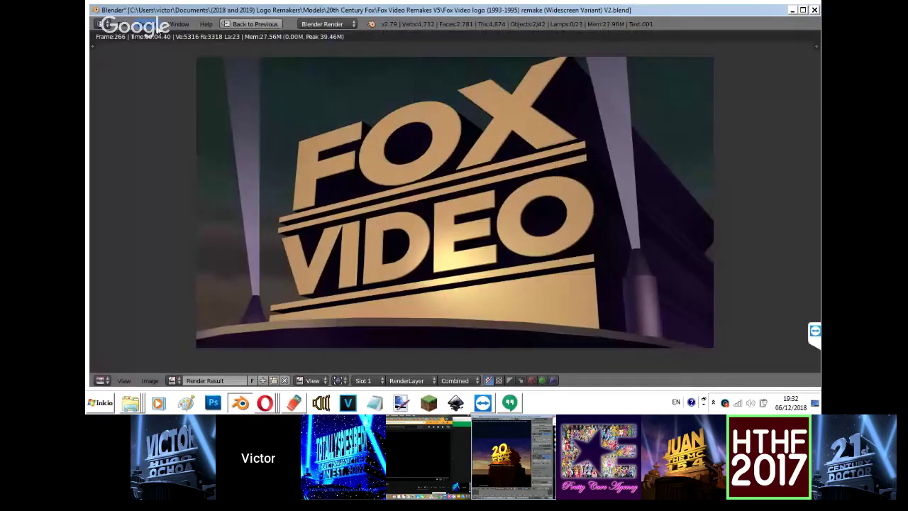
Open "Fox Video logo (1993-1995) remake V5.blend", render frame 266, and return to the scene layout.
{"action": "left_click", "coordinate": [105, 24]}
{"action": "left_click", "coordinate": [139, 48]}
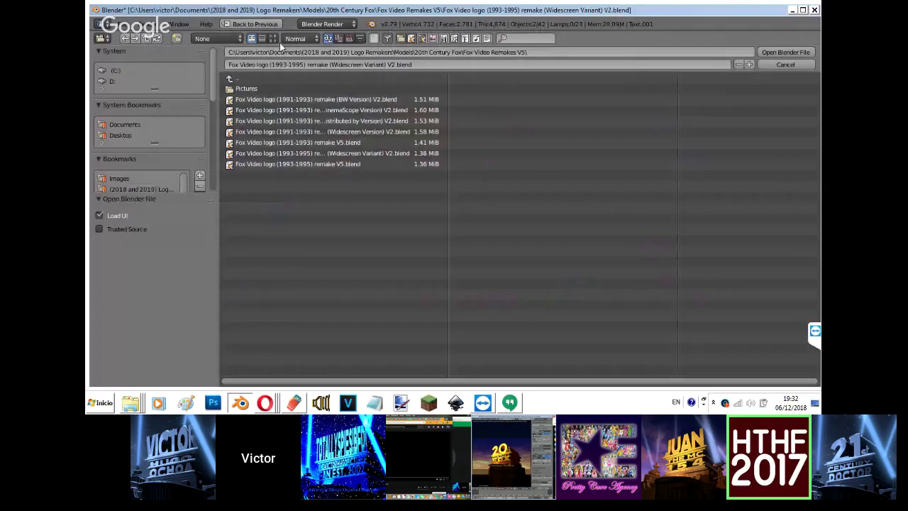
{"action": "double_click", "coordinate": [298, 164]}
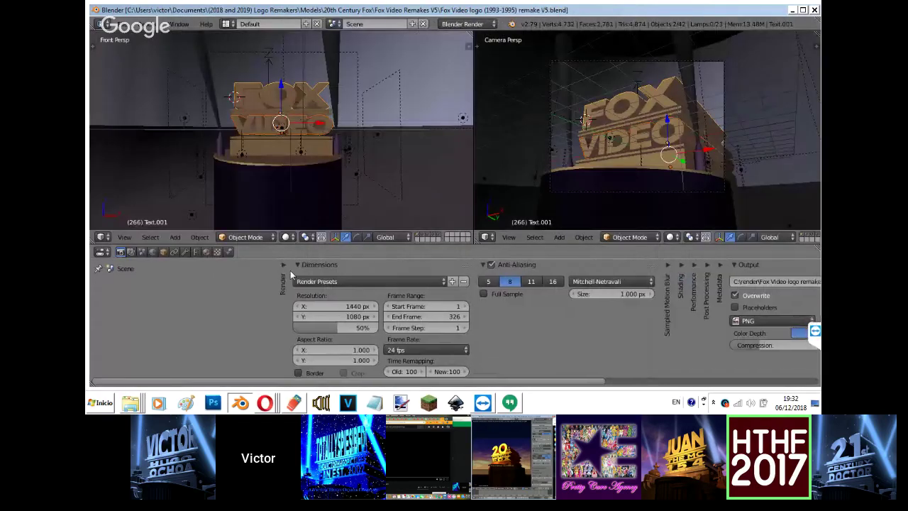
{"action": "left_click", "coordinate": [301, 279]}
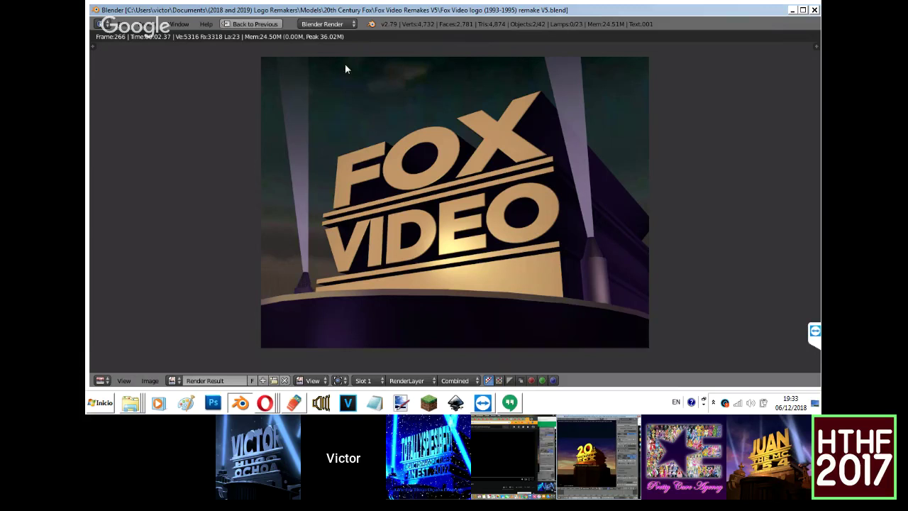
{"action": "left_click", "coordinate": [278, 29]}
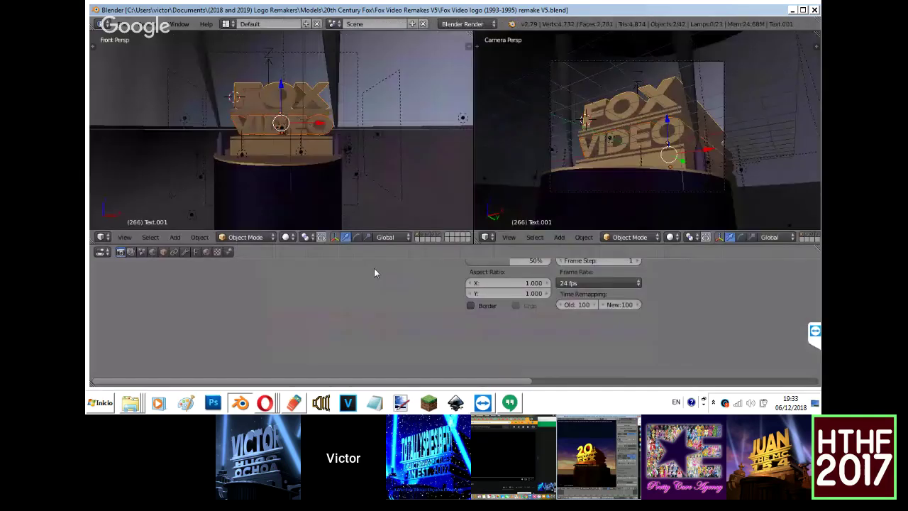
Switch to the Compositing layout, enable compositing nodes, and load the reference Fox_Video_1993.jpg in the image editor.
{"action": "key", "text": "ctrl+Left"}
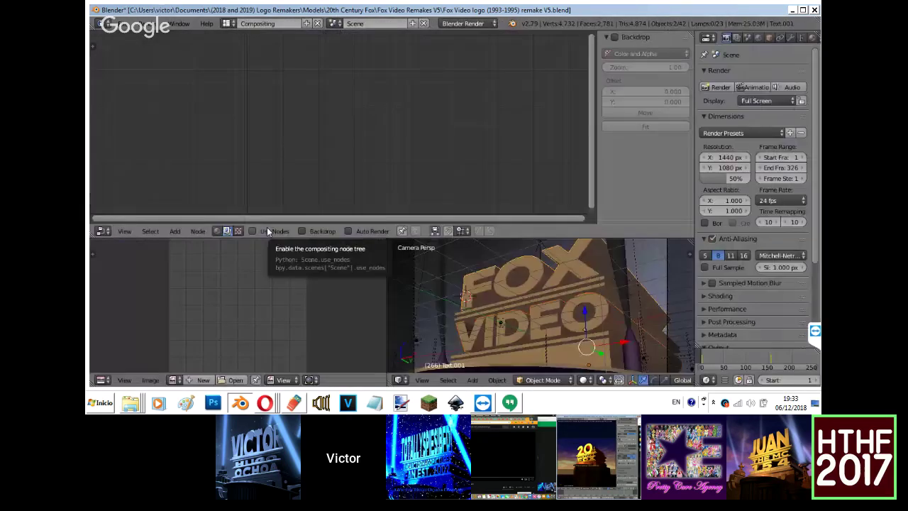
{"action": "left_click", "coordinate": [267, 231]}
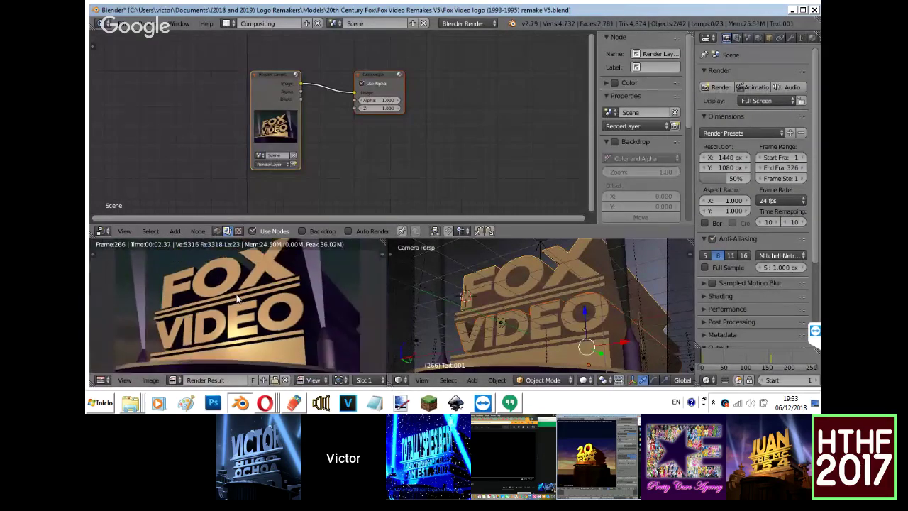
{"action": "left_click", "coordinate": [172, 379]}
{"action": "left_click", "coordinate": [213, 280]}
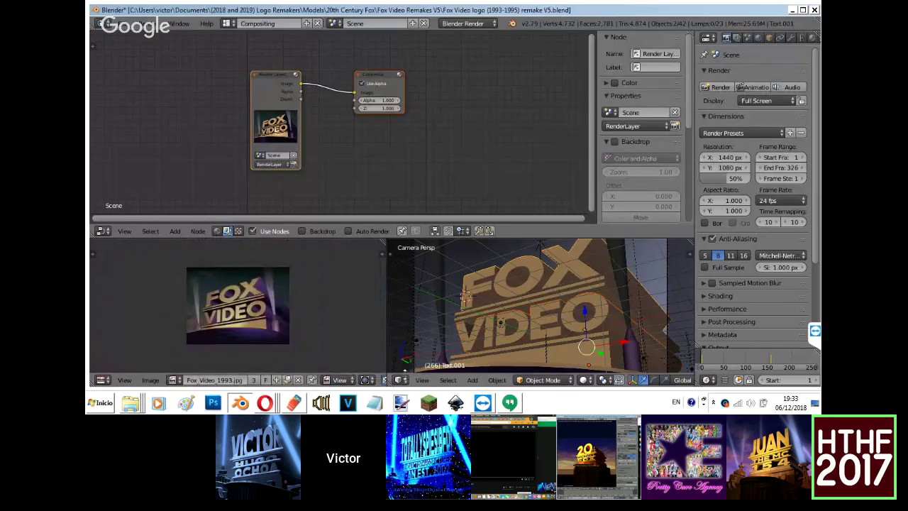
Turn the camera viewport into an image editor and show the Render Result at a size matching the reference image.
{"action": "left_click", "coordinate": [398, 379]}
{"action": "left_click", "coordinate": [416, 291]}
{"action": "left_click", "coordinate": [469, 380]}
{"action": "left_click", "coordinate": [511, 281]}
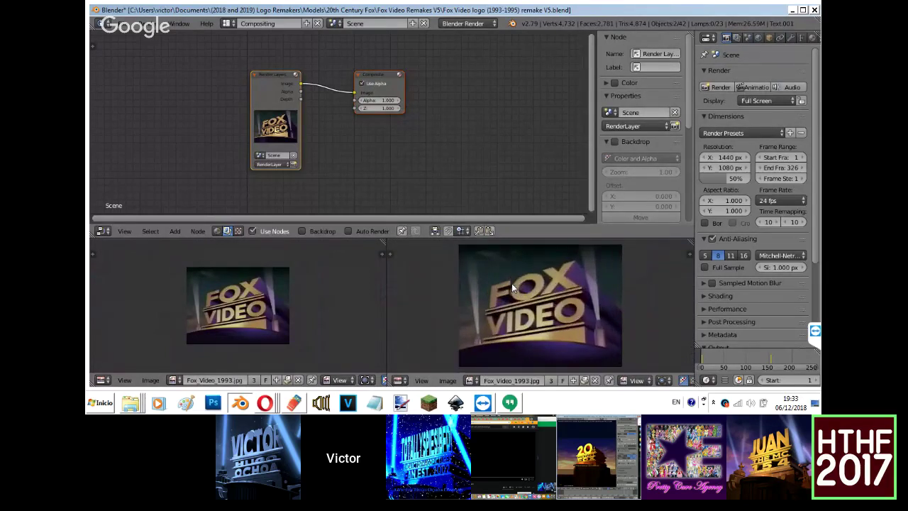
{"action": "scroll", "coordinate": [292, 302], "scroll_direction": "up", "scroll_amount": 3}
{"action": "scroll", "coordinate": [290, 304], "scroll_direction": "down", "scroll_amount": 2}
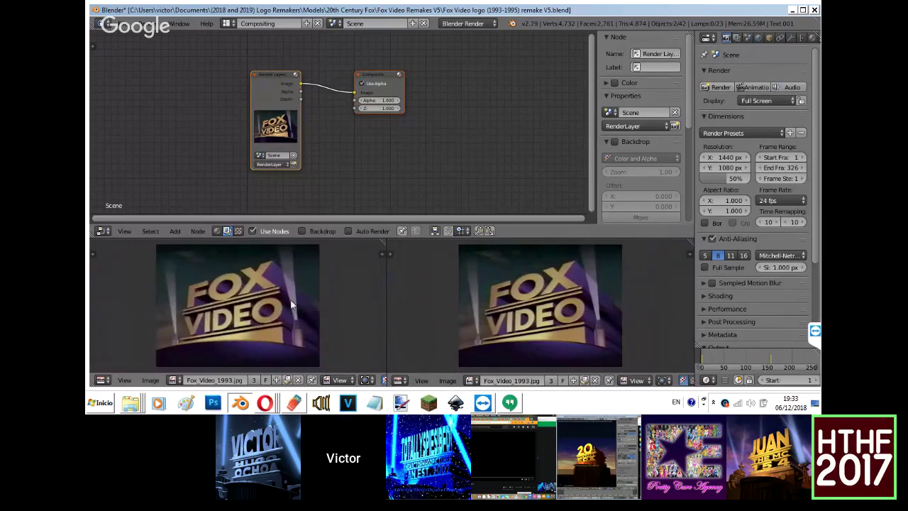
{"action": "left_click", "coordinate": [469, 380]}
{"action": "left_click", "coordinate": [496, 291]}
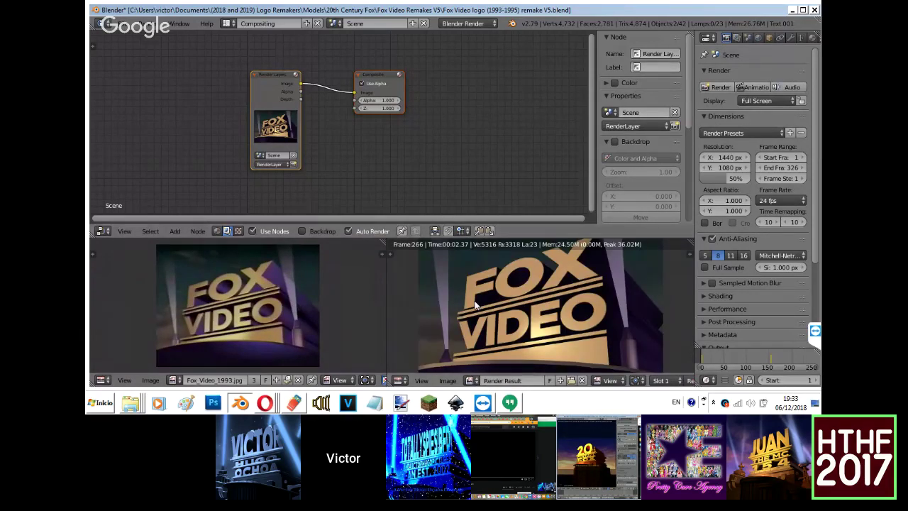
{"action": "scroll", "coordinate": [474, 301], "scroll_direction": "down", "scroll_amount": 3}
{"action": "scroll", "coordinate": [474, 299], "scroll_direction": "up", "scroll_amount": 1}
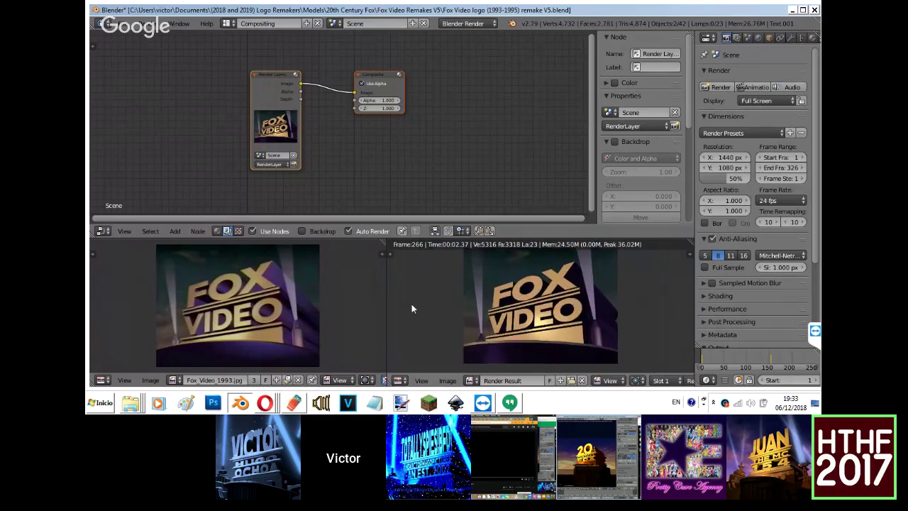
Switch to Opera and read the live chat on the YouTube page of the ongoing stream.
{"action": "mouse_move", "coordinate": [265, 402]}
{"action": "left_click", "coordinate": [270, 364]}
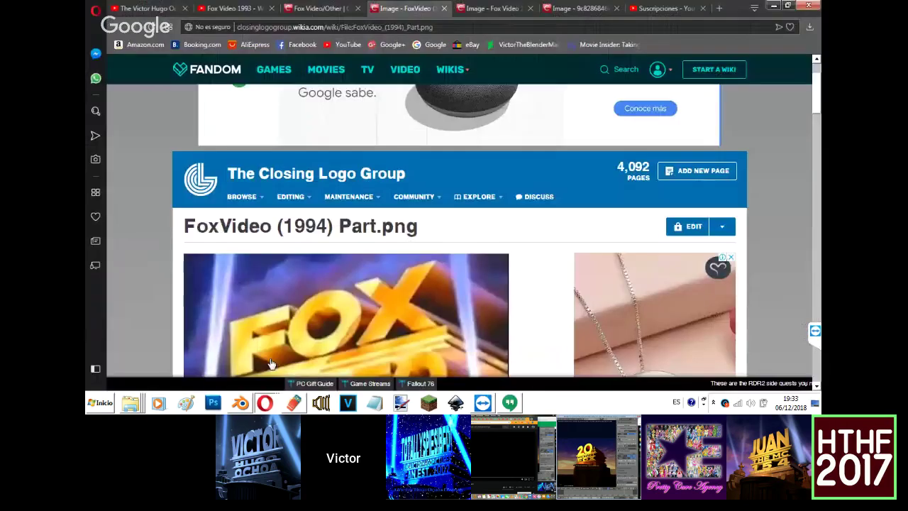
{"action": "left_click", "coordinate": [177, 6]}
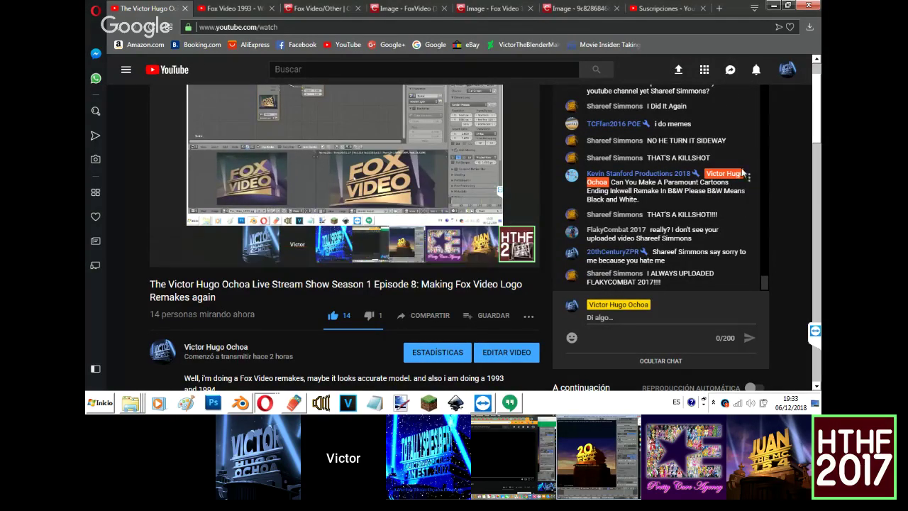
Switch back to Blender, show the Composite node's preview, and move the Render Layers node farther away from it.
{"action": "left_click", "coordinate": [244, 402]}
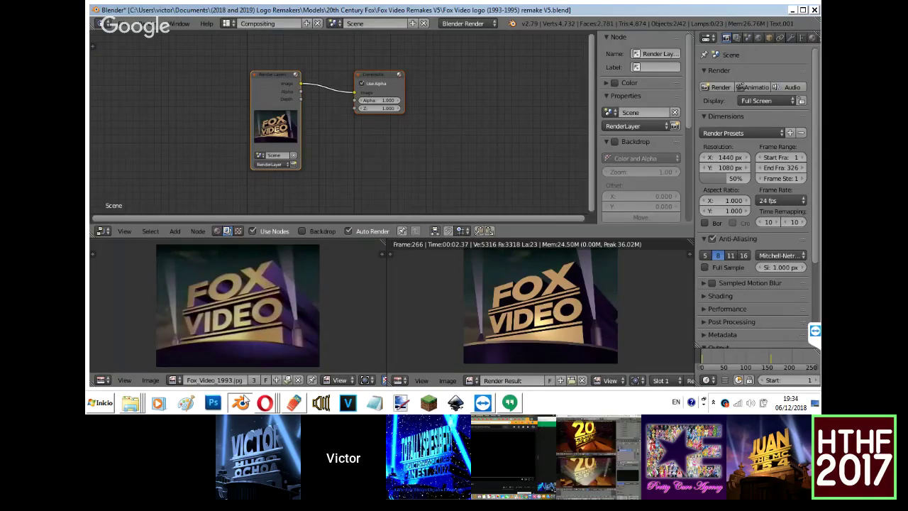
{"action": "left_click", "coordinate": [399, 74]}
{"action": "left_click_drag", "start_coordinate": [275, 126], "coordinate": [203, 167]}
Add a Viewer node, connect the Render Layers image output to it, and enable the backdrop.
{"action": "left_click", "coordinate": [174, 231]}
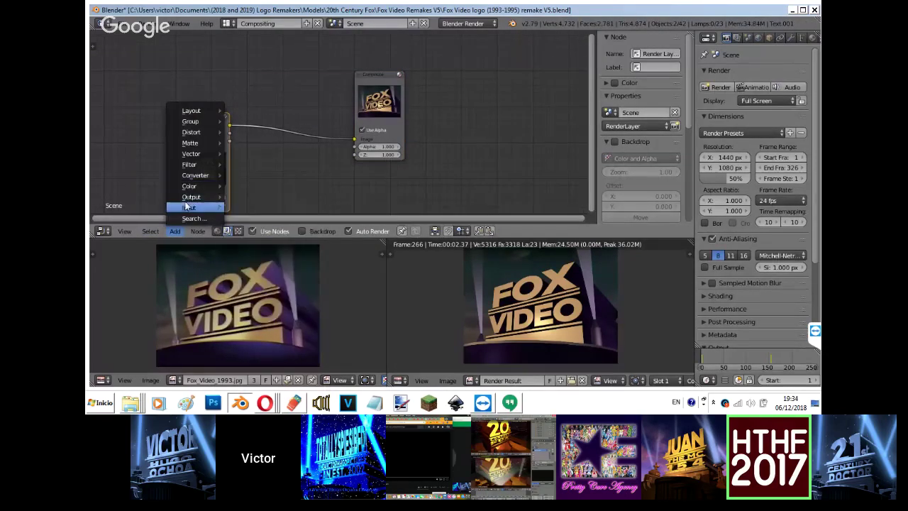
{"action": "mouse_move", "coordinate": [190, 197]}
{"action": "left_click", "coordinate": [255, 244]}
{"action": "left_click", "coordinate": [271, 150]}
{"action": "left_click_drag", "start_coordinate": [229, 126], "coordinate": [273, 173]}
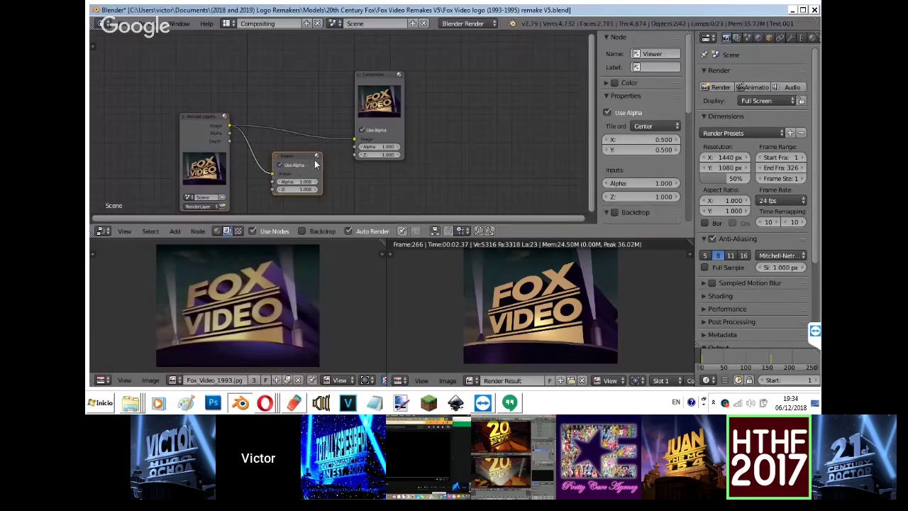
{"action": "left_click", "coordinate": [303, 230]}
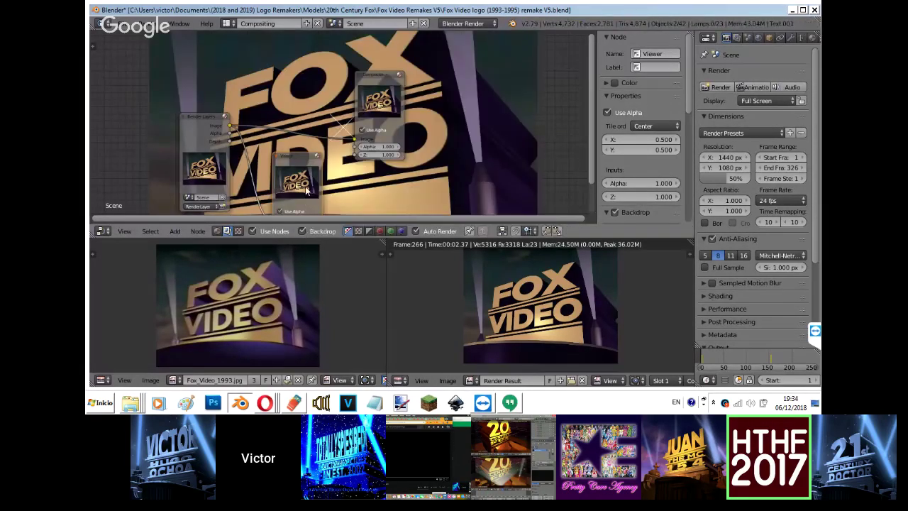
Move the Viewer and Composite nodes apart and feed both through a new Hue Saturation Value node with saturation 0 and value 0.527.
{"action": "left_click_drag", "start_coordinate": [305, 187], "coordinate": [512, 106]}
{"action": "left_click_drag", "start_coordinate": [384, 113], "coordinate": [499, 192]}
{"action": "left_click", "coordinate": [175, 231]}
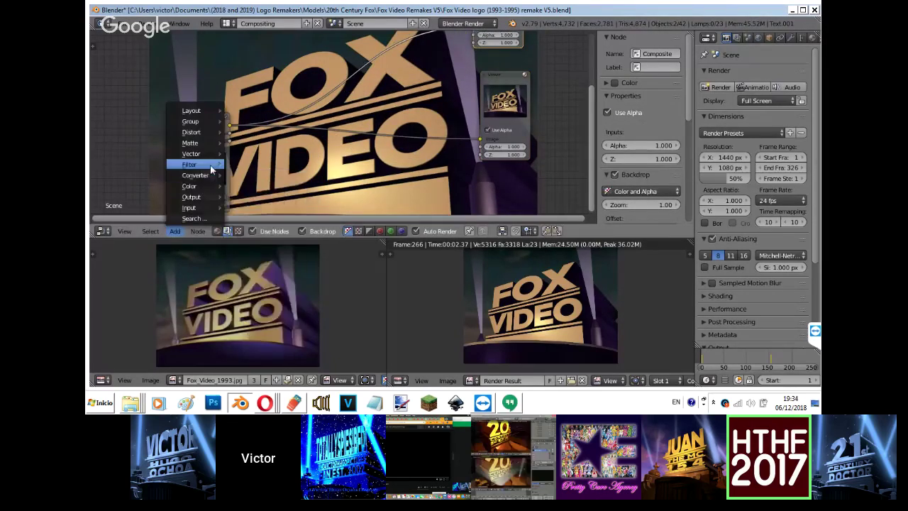
{"action": "mouse_move", "coordinate": [190, 186]}
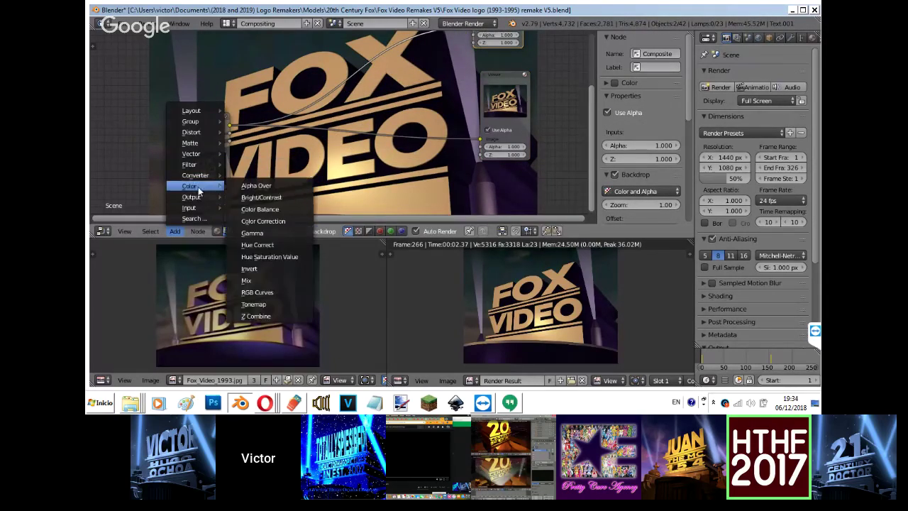
{"action": "left_click", "coordinate": [269, 257]}
{"action": "left_click", "coordinate": [381, 73]}
{"action": "left_click_drag", "start_coordinate": [380, 70], "coordinate": [480, 139]}
{"action": "left_click_drag", "start_coordinate": [375, 69], "coordinate": [352, 122]}
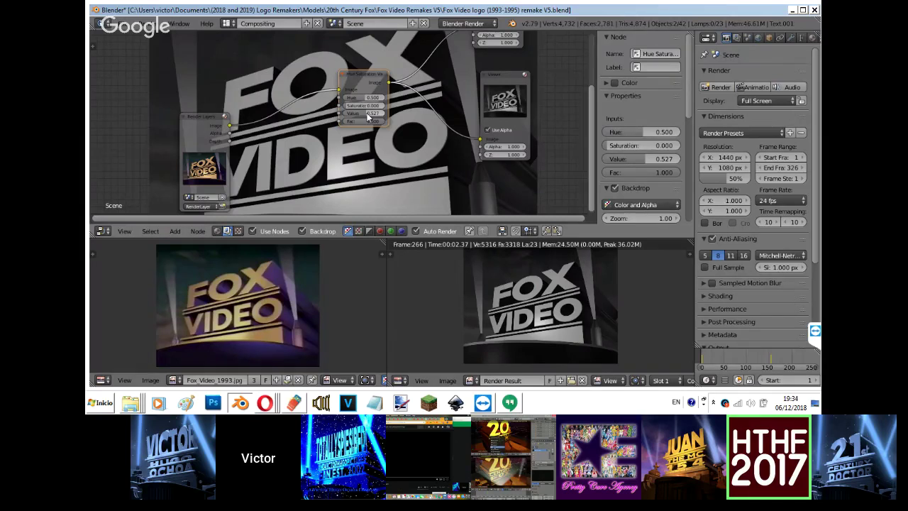
Return to the Default screen layout and set the render output file in C:\render\ to "Fox Video logo remake (1993-1995) (BW Variant) V2".
{"action": "left_click", "coordinate": [227, 24]}
{"action": "left_click", "coordinate": [252, 70]}
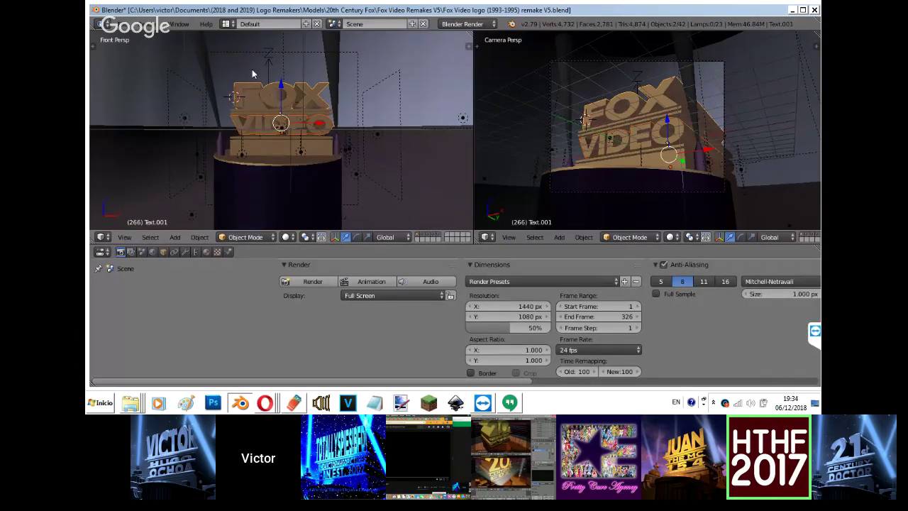
{"action": "left_click_drag", "start_coordinate": [304, 380], "coordinate": [571, 380]}
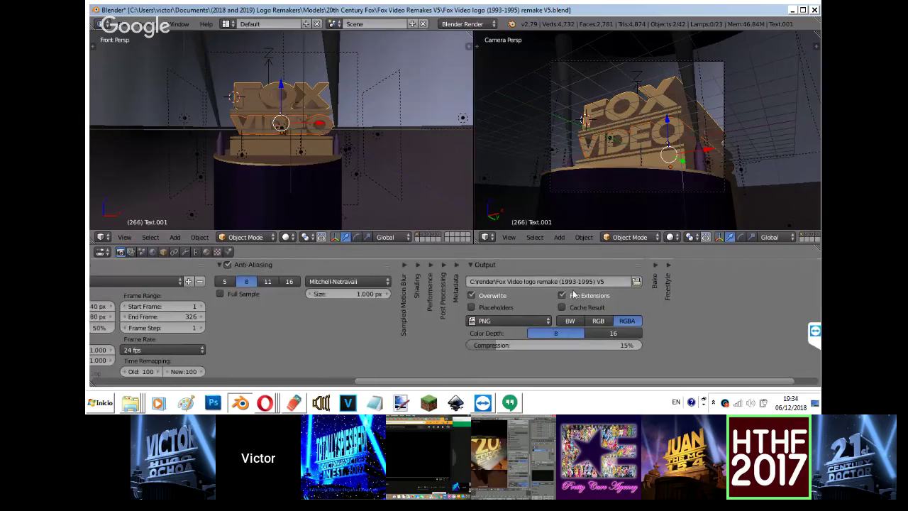
{"action": "left_click", "coordinate": [634, 282]}
{"action": "left_click", "coordinate": [361, 64]}
{"action": "key", "text": "BackSpace"}
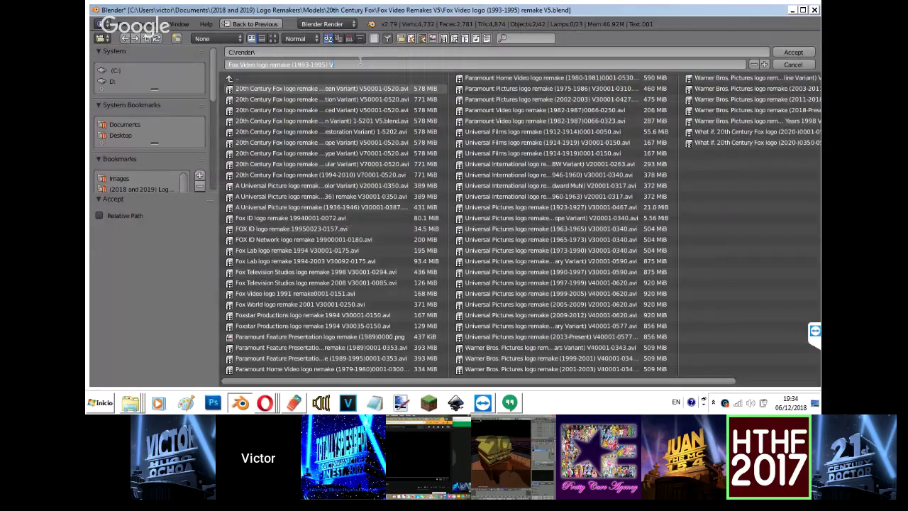
{"action": "type", "text": "(F"}
{"action": "type", "text": "riant"}
{"action": "type", "text": ") V2"}
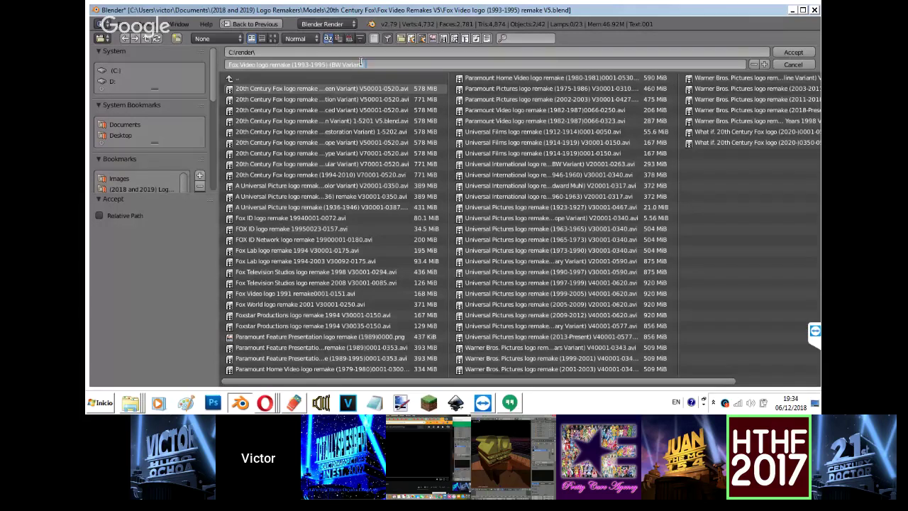
{"action": "key", "text": "Return"}
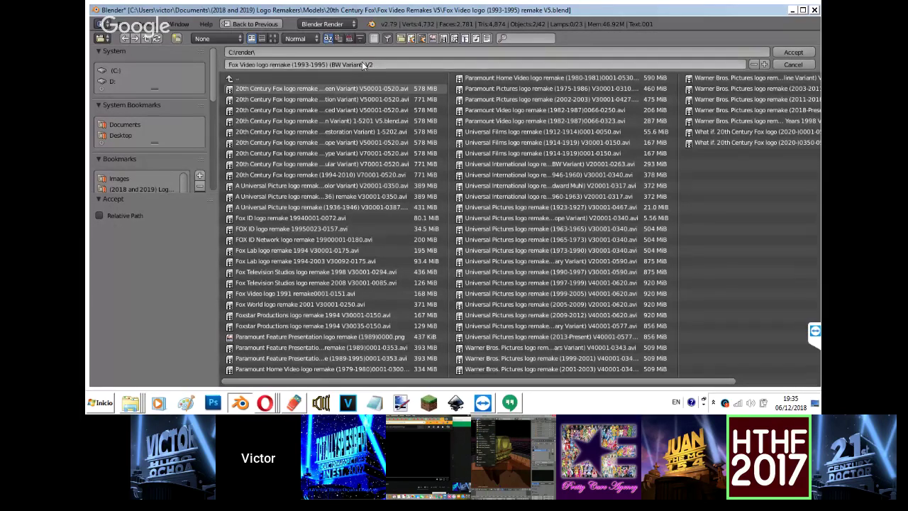
{"action": "key", "text": "Return"}
{"action": "scroll", "coordinate": [520, 352], "scroll_direction": "down", "scroll_amount": 3}
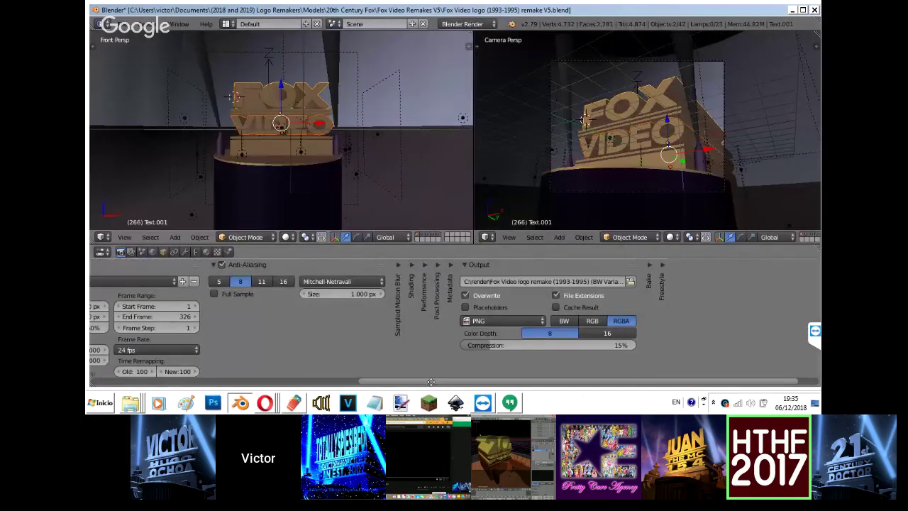
{"action": "left_click", "coordinate": [646, 282]}
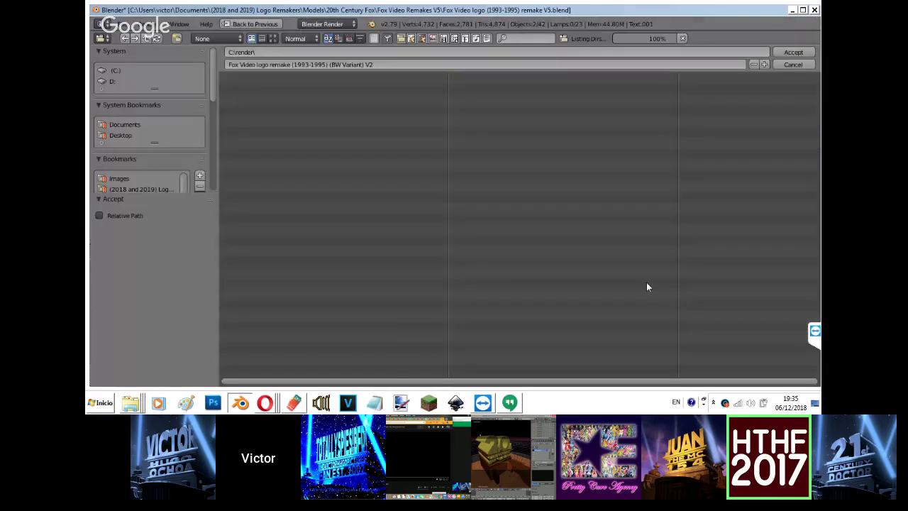
{"action": "left_click", "coordinate": [793, 64]}
Save a copy of the project in the Fox Video Remakes V5 folder as "Fox Video logo (1993-1995) remake (BW Variant) V2.blend".
{"action": "key", "text": "ctrl+shift+s"}
{"action": "left_click", "coordinate": [272, 38]}
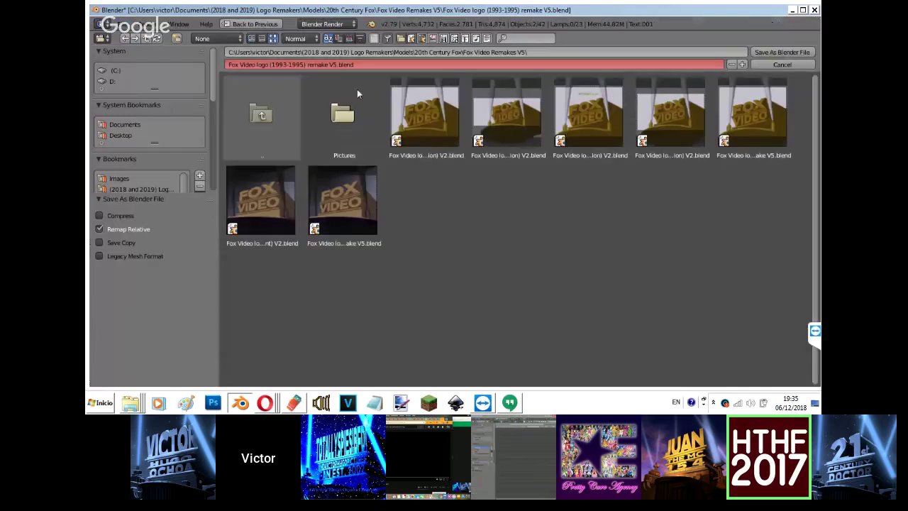
{"action": "left_click", "coordinate": [262, 202]}
{"action": "left_click", "coordinate": [363, 66]}
{"action": "key", "text": "BackSpace"}
{"action": "key", "text": "BackSpace"}
{"action": "key", "text": "BackSpace"}
{"action": "key", "text": "BackSpace"}
{"action": "key", "text": "BackSpace"}
{"action": "key", "text": "BackSpace"}
{"action": "key", "text": "BackSpace"}
{"action": "key", "text": "BackSpace"}
{"action": "key", "text": "BackSpace"}
{"action": "key", "text": "BackSpace"}
{"action": "key", "text": "BackSpace"}
{"action": "key", "text": "BackSpace"}
{"action": "key", "text": "BackSpace"}
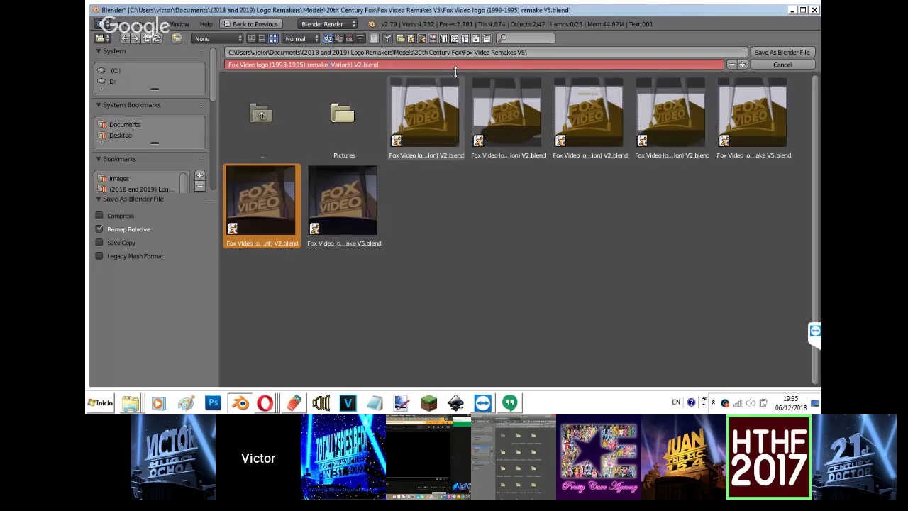
{"action": "type", "text": "(Black &"}
{"action": "key", "text": "BackSpace"}
{"action": "key", "text": "BackSpace"}
{"action": "key", "text": "BackSpace"}
{"action": "key", "text": "BackSpace"}
{"action": "key", "text": "BackSpace"}
{"action": "key", "text": "BackSpace"}
{"action": "key", "text": "BackSpace"}
{"action": "type", "text": "W"}
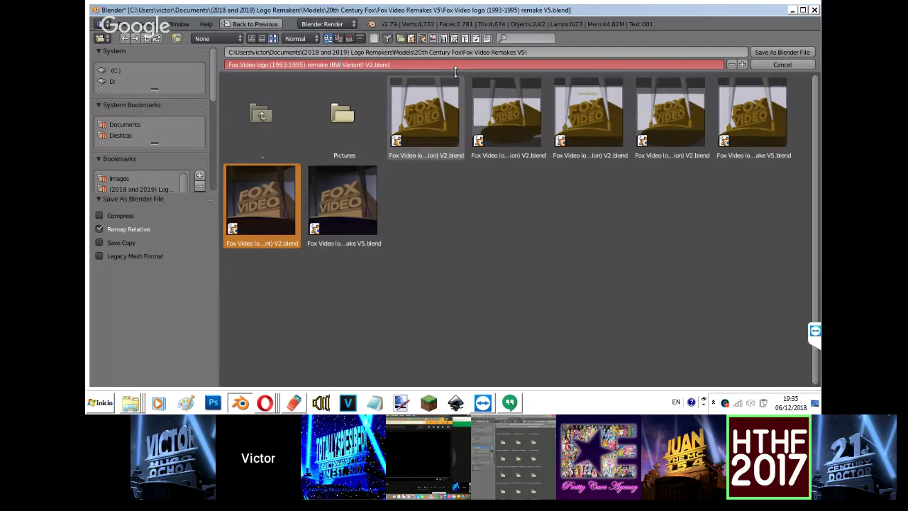
{"action": "key", "text": "Return"}
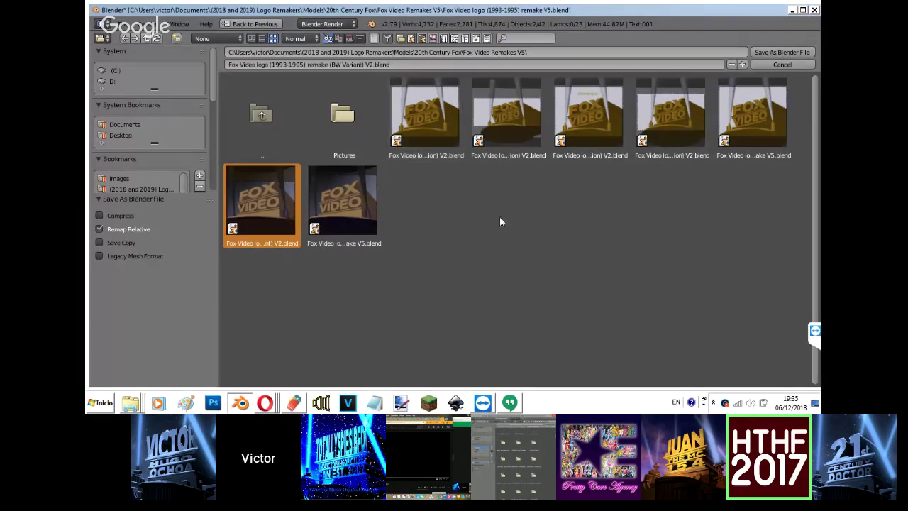
{"action": "left_click", "coordinate": [767, 52]}
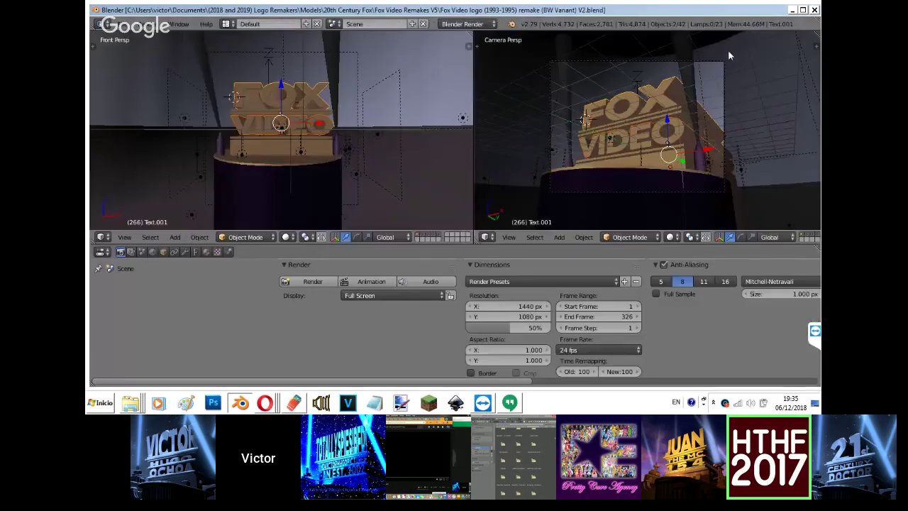
Render the current frame and save it in the Pictures folder as "Fox Video logo (1993-1995) remake (BW Variant) V2.png".
{"action": "left_click", "coordinate": [318, 284]}
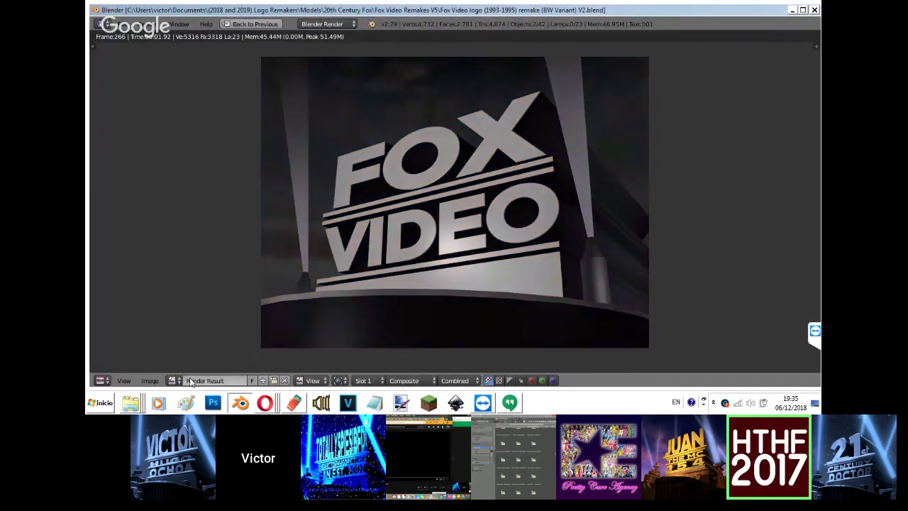
{"action": "left_click", "coordinate": [149, 380]}
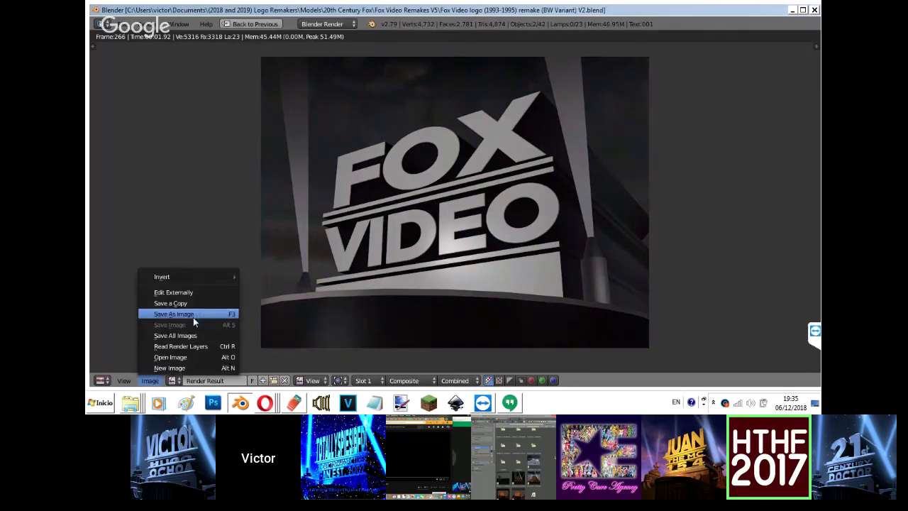
{"action": "left_click", "coordinate": [193, 315]}
{"action": "left_click", "coordinate": [365, 65]}
{"action": "key", "text": "BackSpace"}
{"action": "key", "text": "BackSpace"}
{"action": "key", "text": "BackSpace"}
{"action": "key", "text": "BackSpace"}
{"action": "key", "text": "BackSpace"}
{"action": "key", "text": "BackSpace"}
{"action": "key", "text": "BackSpace"}
{"action": "key", "text": "BackSpace"}
{"action": "key", "text": "BackSpace"}
{"action": "key", "text": "BackSpace"}
{"action": "type", "text": "B"}
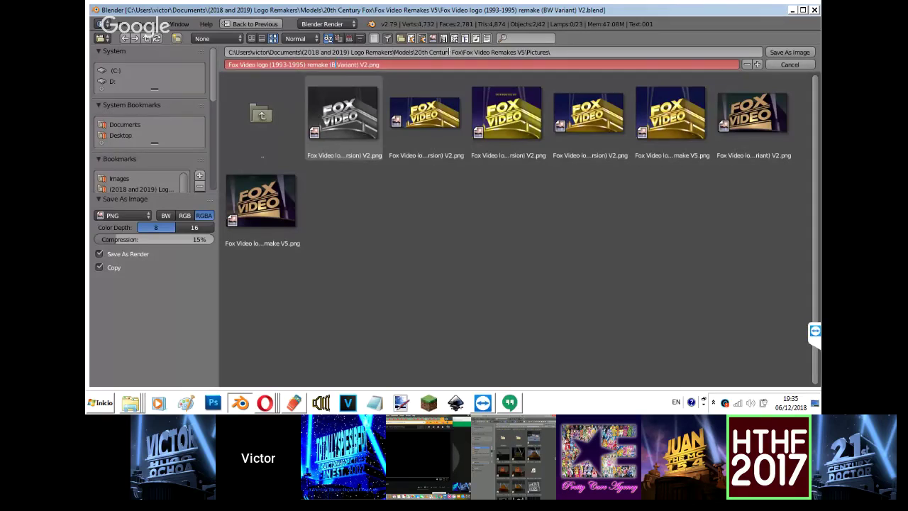
{"action": "type", "text": "W"}
{"action": "key", "text": "Return"}
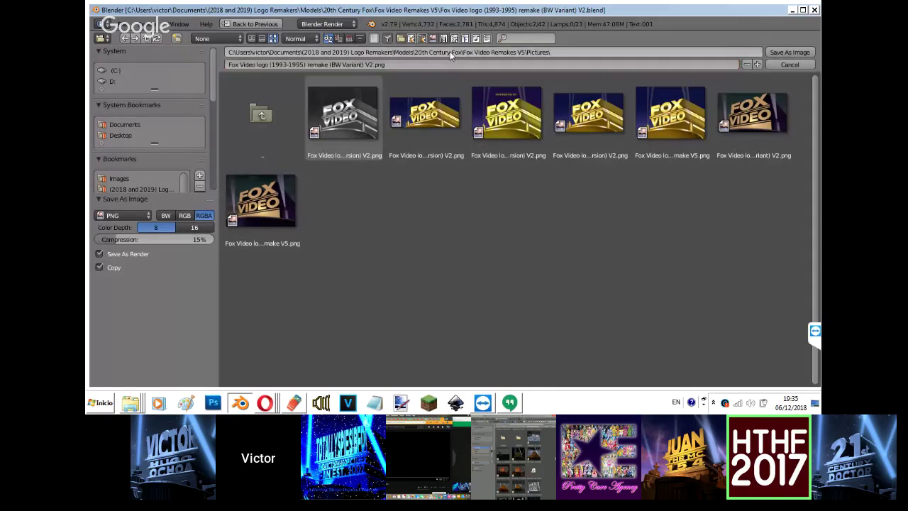
{"action": "left_click", "coordinate": [783, 53]}
Switch to the Google Hangouts call window in Opera and post "maybe" in the group chat.
{"action": "left_click", "coordinate": [265, 402]}
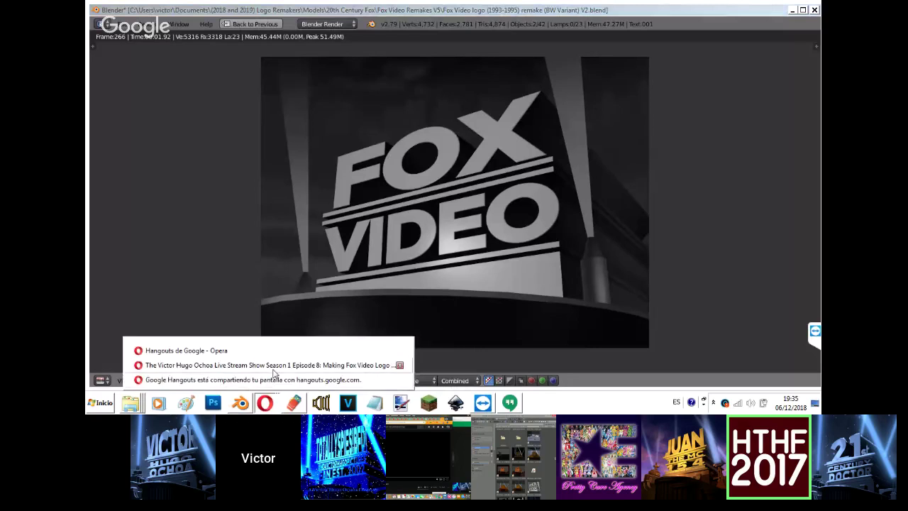
{"action": "left_click", "coordinate": [272, 366]}
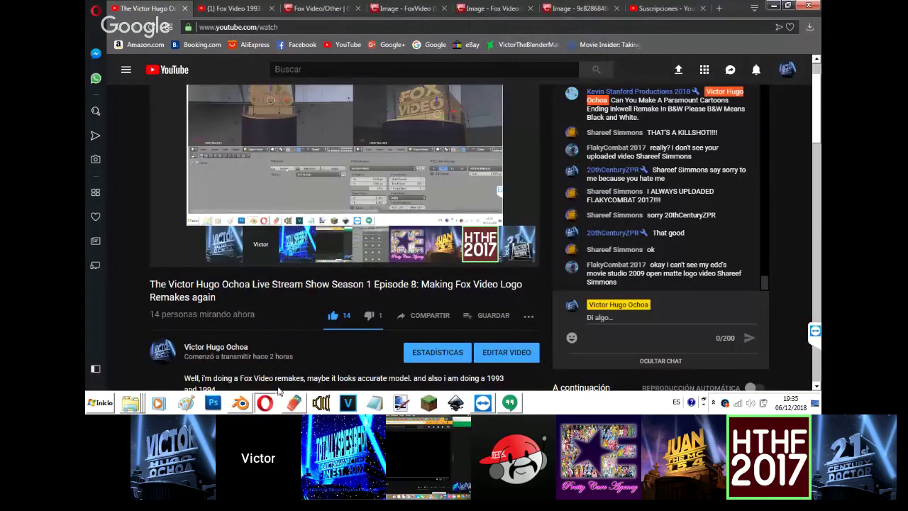
{"action": "left_click", "coordinate": [267, 401]}
{"action": "left_click", "coordinate": [280, 347]}
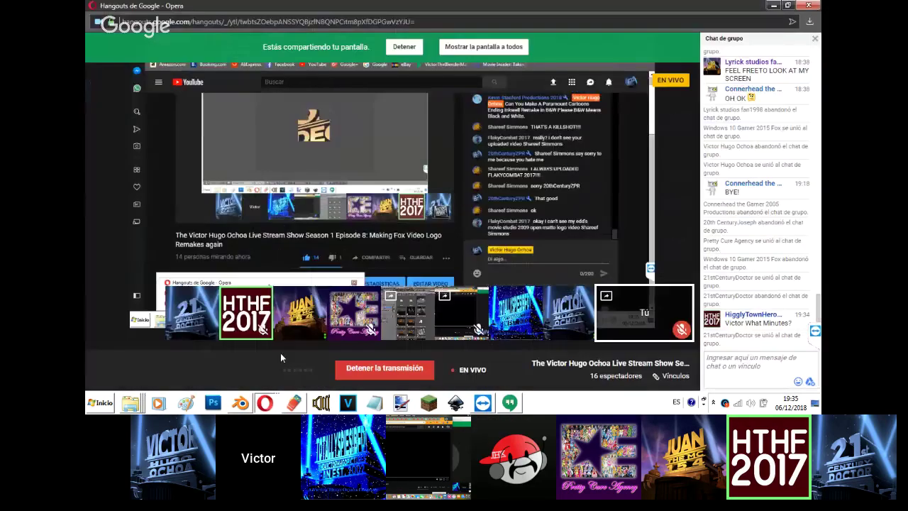
{"action": "left_click", "coordinate": [738, 369]}
{"action": "type", "text": "maybe"}
{"action": "key", "text": "Return"}
Post "3 hours 48 minutes" as a follow-up message in the group chat.
{"action": "type", "text": "T"}
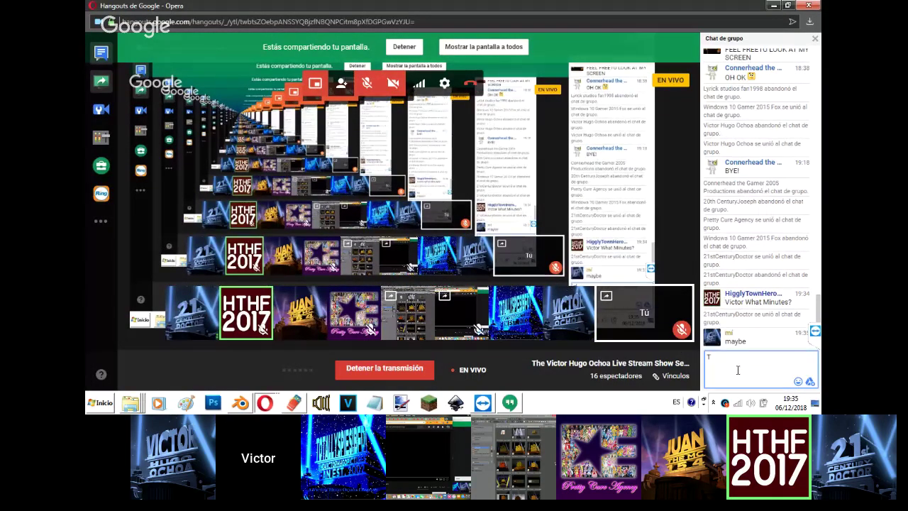
{"action": "key", "text": "BackSpace"}
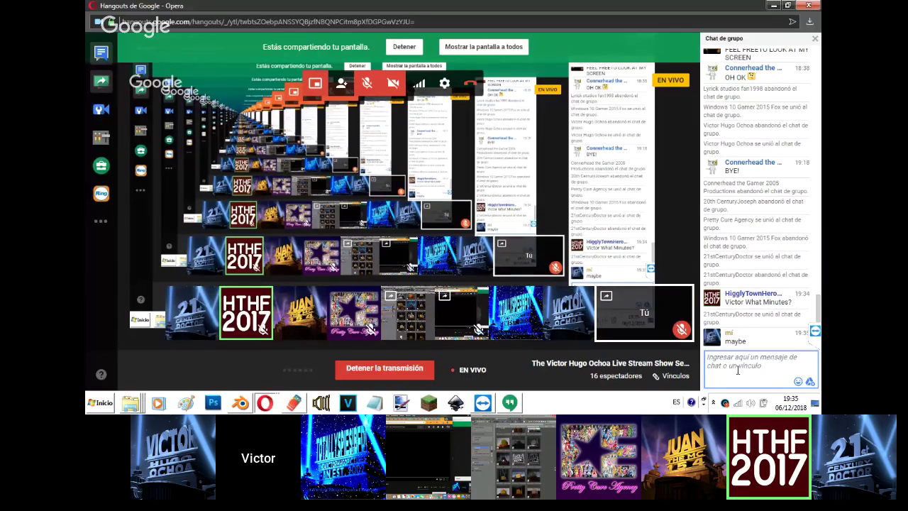
{"action": "left_click", "coordinate": [738, 370]}
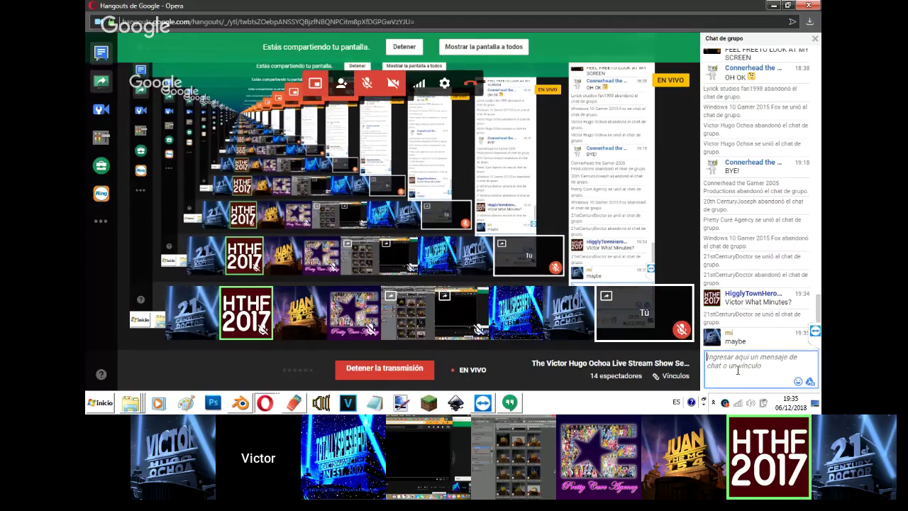
{"action": "type", "text": "3 hours 8"}
{"action": "key", "text": "BackSpace"}
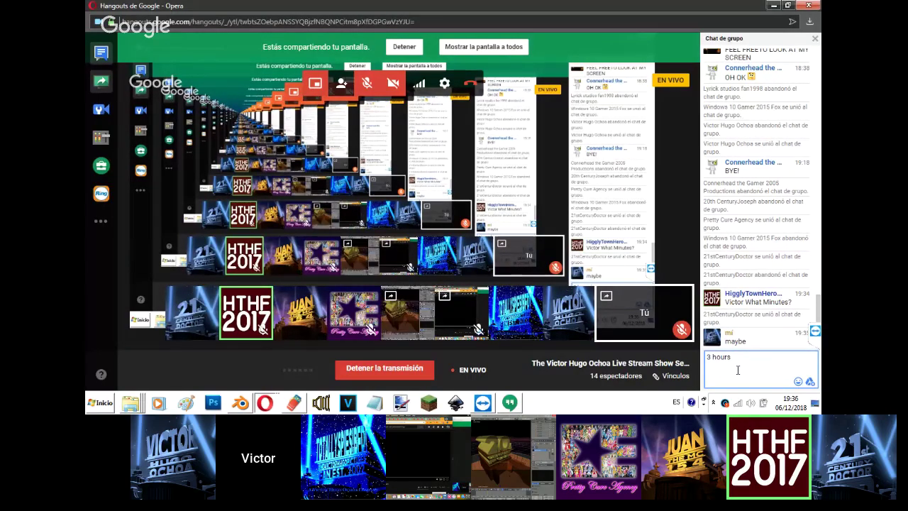
{"action": "type", "text": "48 minutes"}
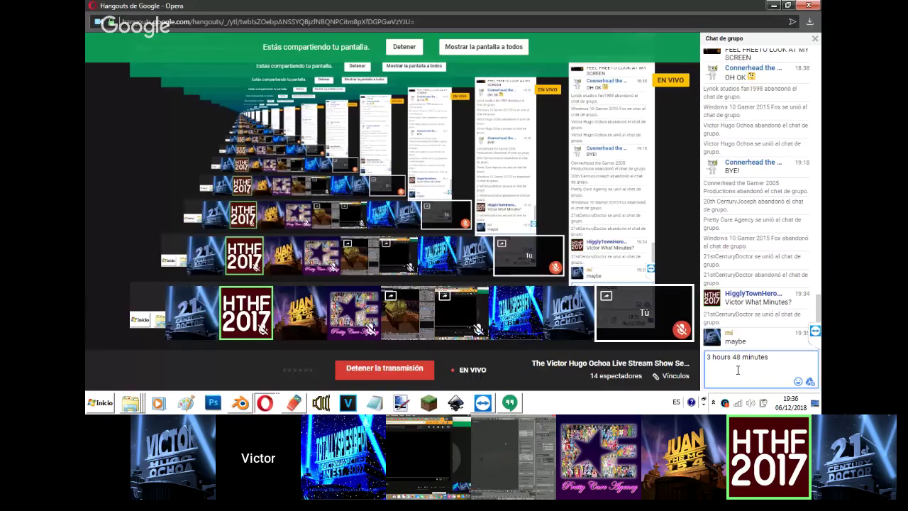
{"action": "key", "text": "Return"}
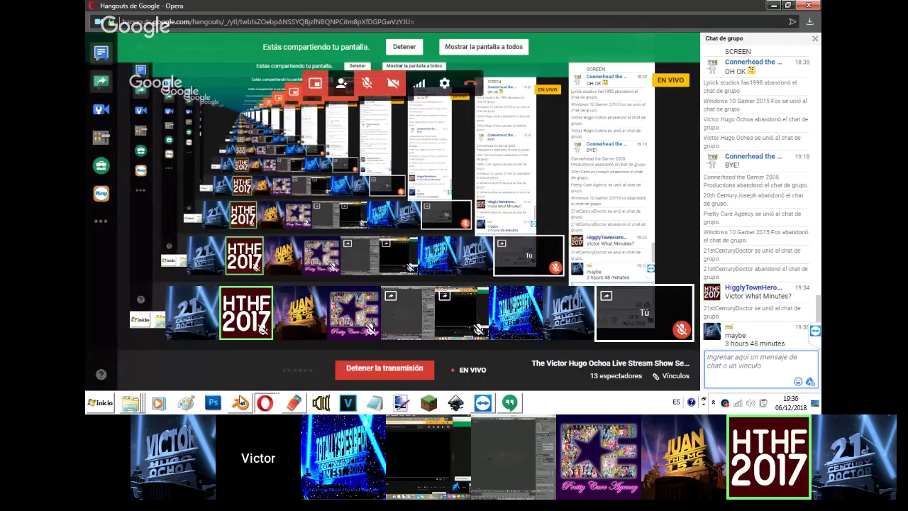
Switch back to Blender, leave the render view and enable the background images in the camera view.
{"action": "left_click", "coordinate": [240, 402]}
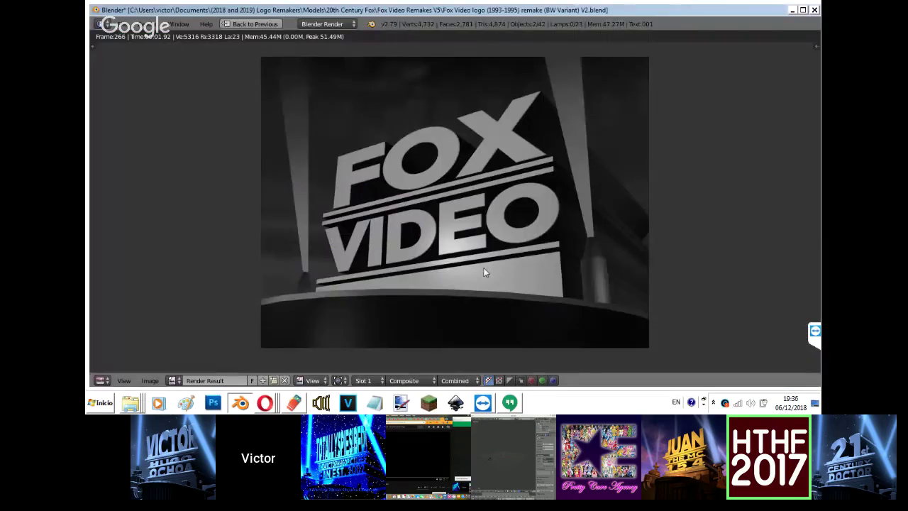
{"action": "key", "text": "Escape"}
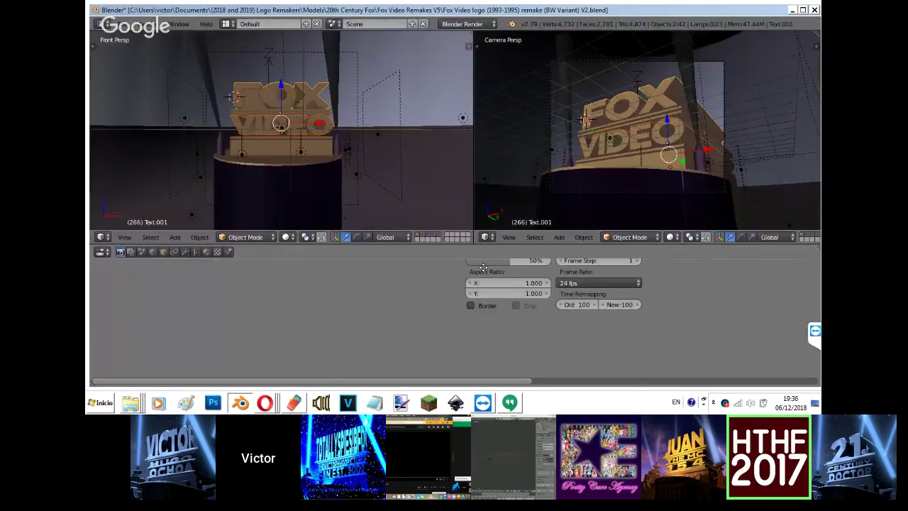
{"action": "key", "text": "n"}
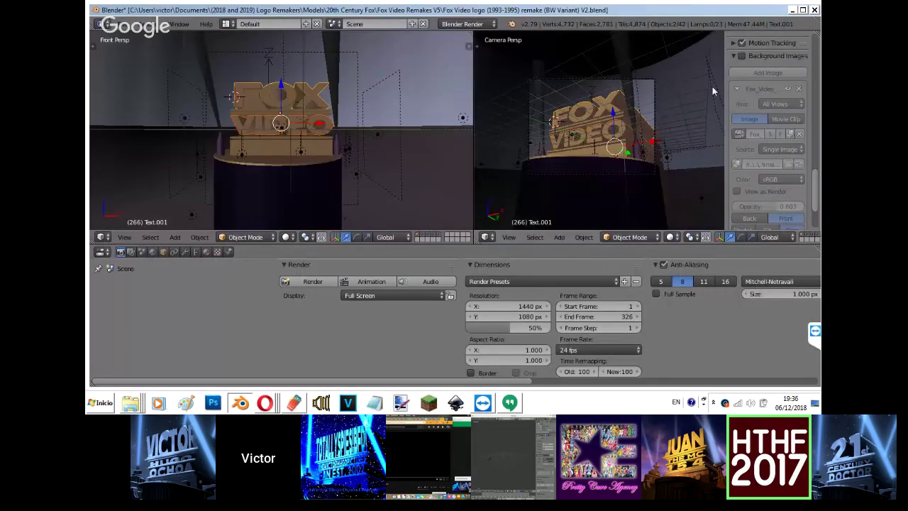
{"action": "left_click", "coordinate": [741, 56]}
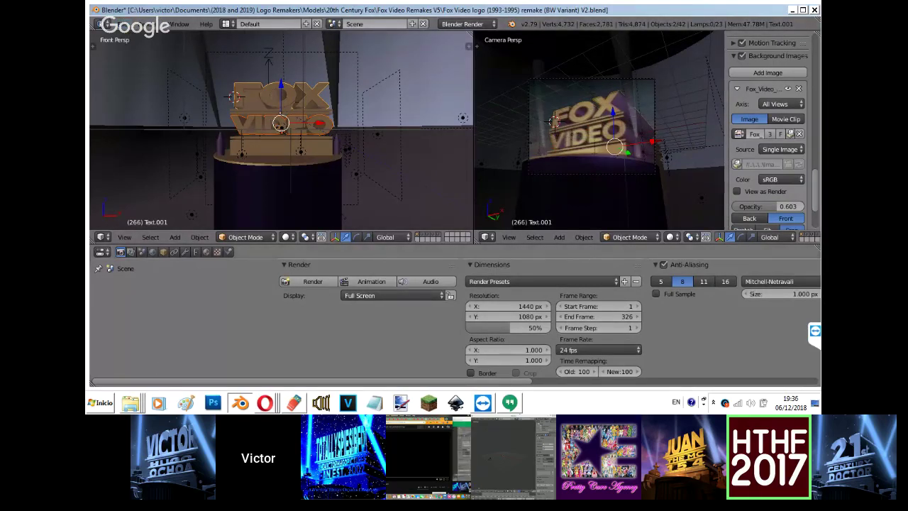
Switch to the Hangouts messaging window, open the #VHSDVDCDVideoGameUpdate chat room and look through the conversation list.
{"action": "left_click", "coordinate": [509, 402]}
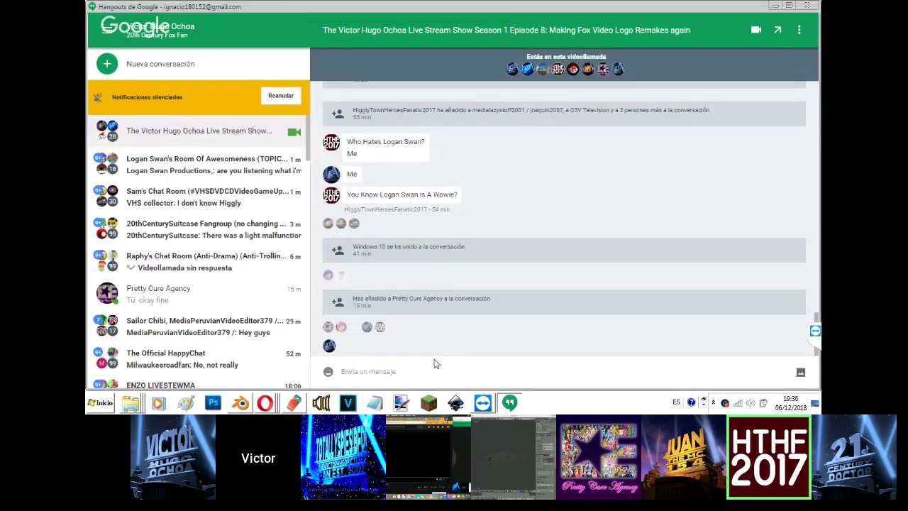
{"action": "left_click", "coordinate": [284, 197]}
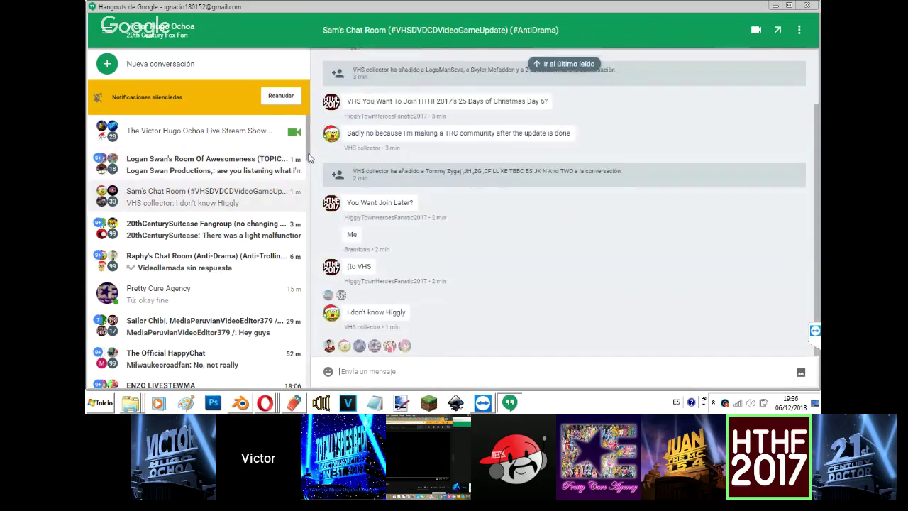
{"action": "scroll", "coordinate": [305, 159], "scroll_direction": "down", "scroll_amount": 2}
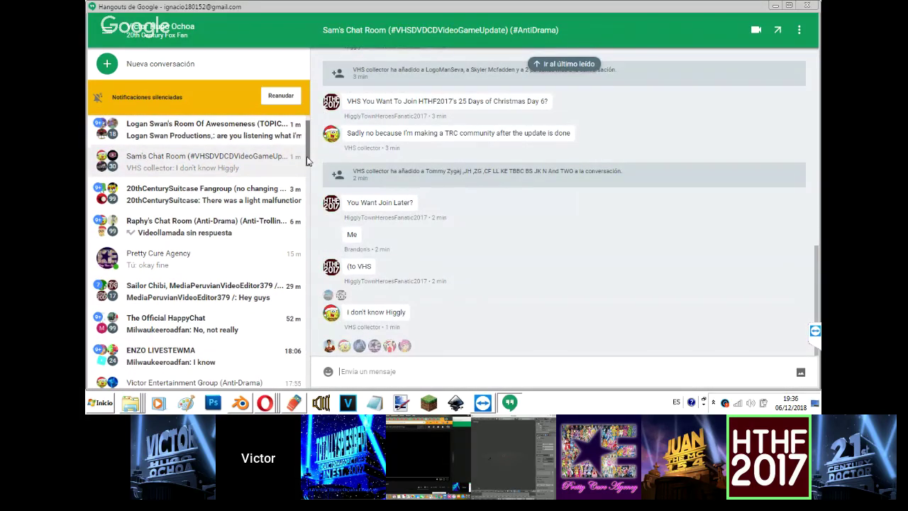
Open the Victor Entertainment Group (Anti-Drama) conversation, then switch to the Fox Video search results in the file explorer.
{"action": "scroll", "coordinate": [306, 159], "scroll_direction": "down", "scroll_amount": 3}
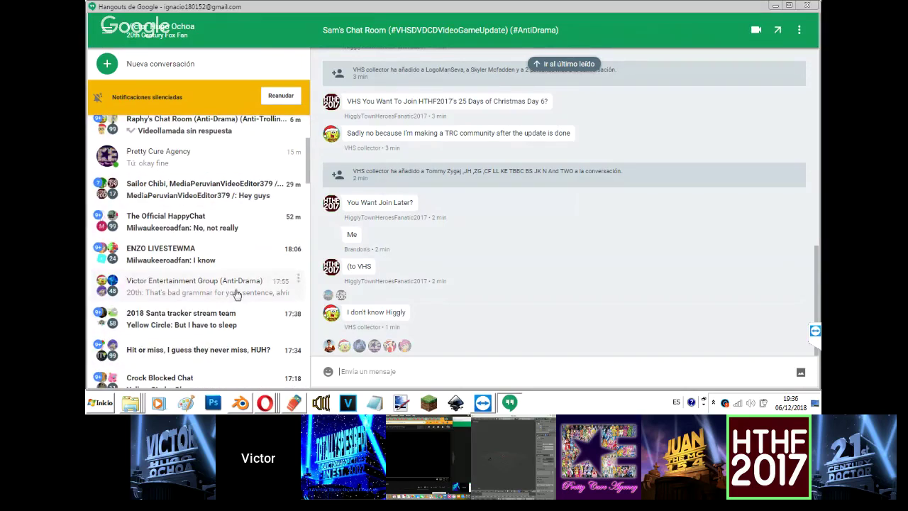
{"action": "left_click", "coordinate": [236, 294]}
{"action": "right_click", "coordinate": [132, 402]}
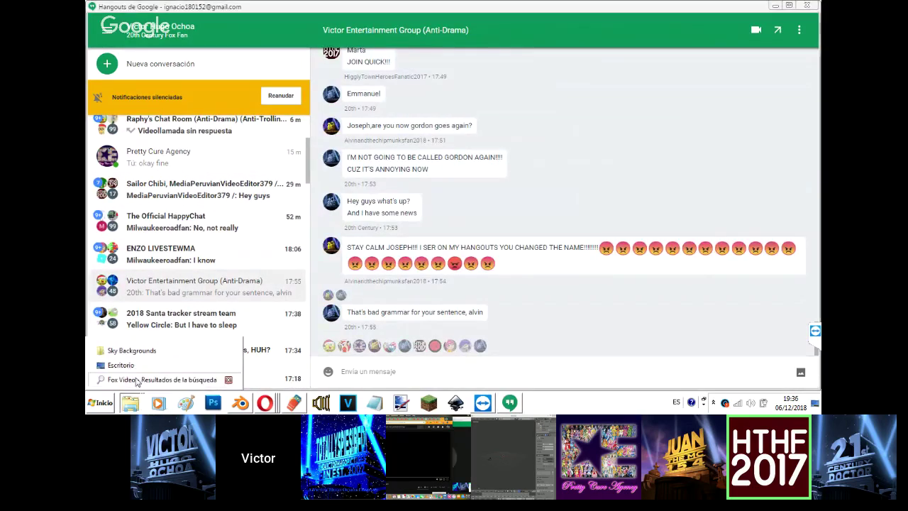
{"action": "left_click", "coordinate": [149, 379]}
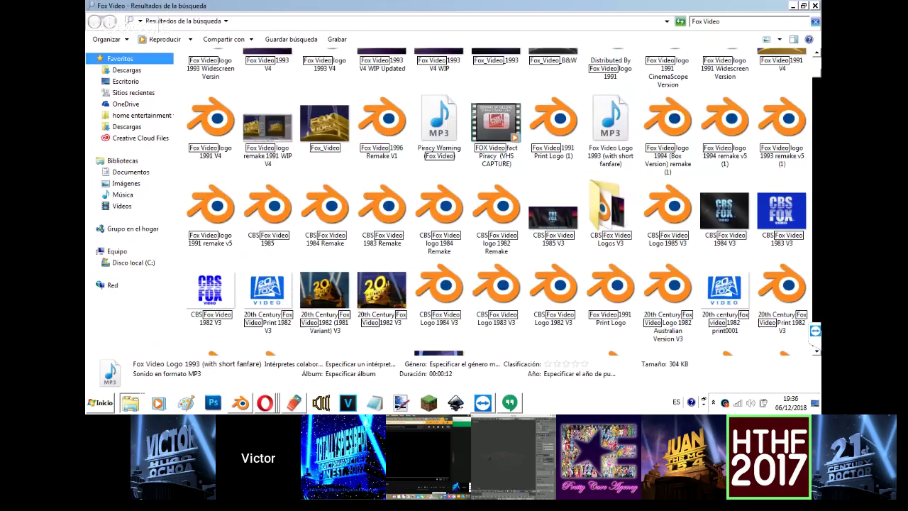
{"action": "scroll", "coordinate": [817, 348], "scroll_direction": "down", "scroll_amount": 10}
{"action": "mouse_move", "coordinate": [818, 74]}
{"action": "left_mouse_down"}
{"action": "mouse_move", "coordinate": [818, 85]}
{"action": "mouse_move", "coordinate": [818, 63]}
{"action": "left_mouse_up"}
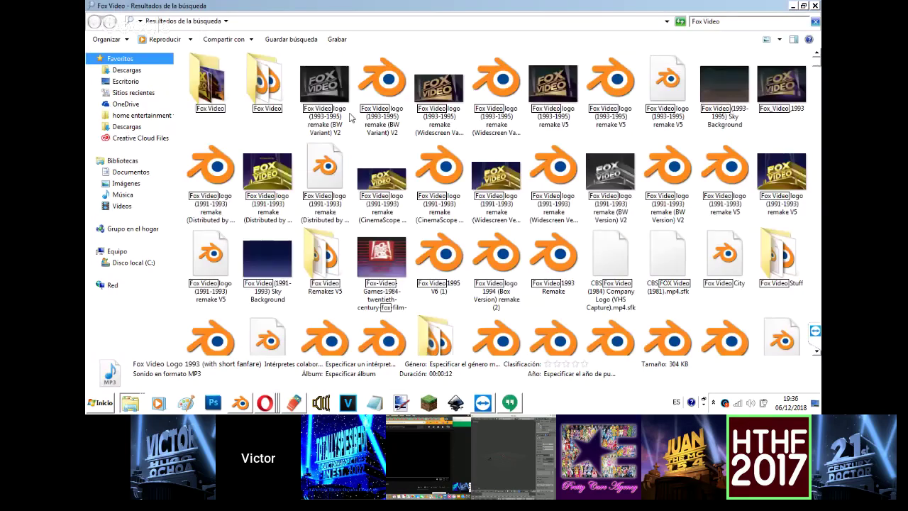
Share the image "Fox Video logo (1993-1995) remake V5" from the search results in the Victor Entertainment Group conversation.
{"action": "left_click", "coordinate": [553, 92]}
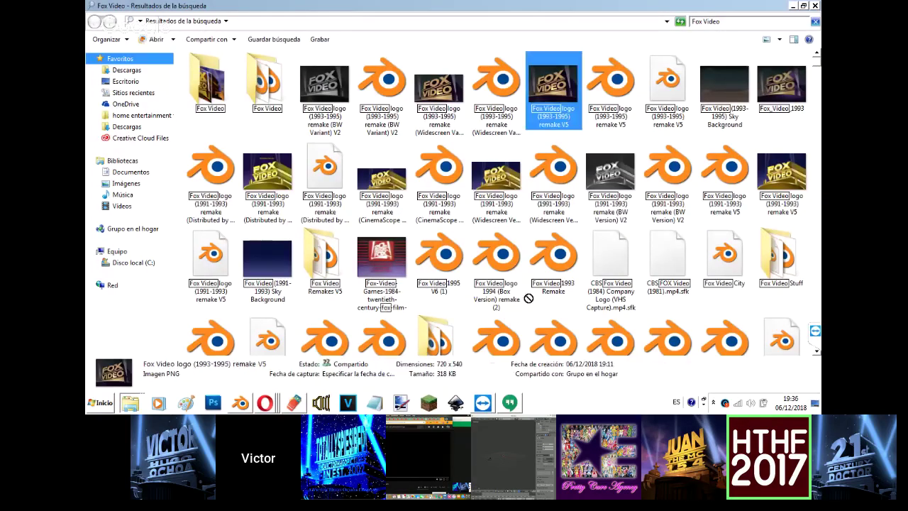
{"action": "scroll", "coordinate": [528, 298], "scroll_direction": "down", "scroll_amount": 1}
{"action": "left_click", "coordinate": [508, 403]}
{"action": "left_click_drag", "start_coordinate": [554, 283], "coordinate": [569, 250]}
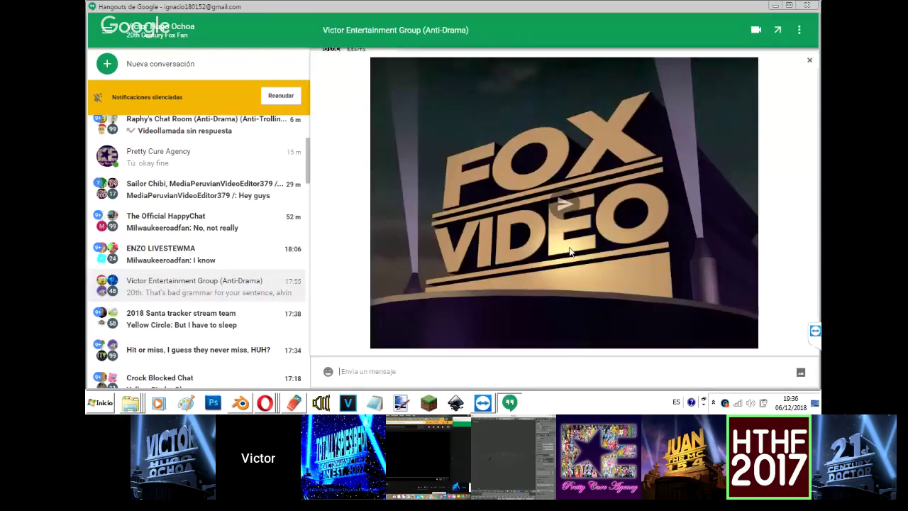
{"action": "left_click", "coordinate": [571, 203]}
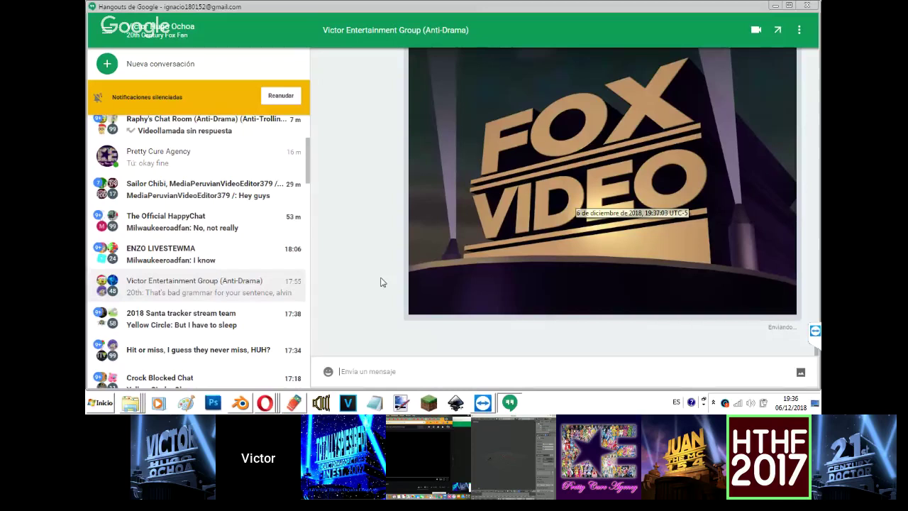
Post "What do you think?" about the shared image and answer the group's comments with "Thanks!".
{"action": "type", "text": "W"}
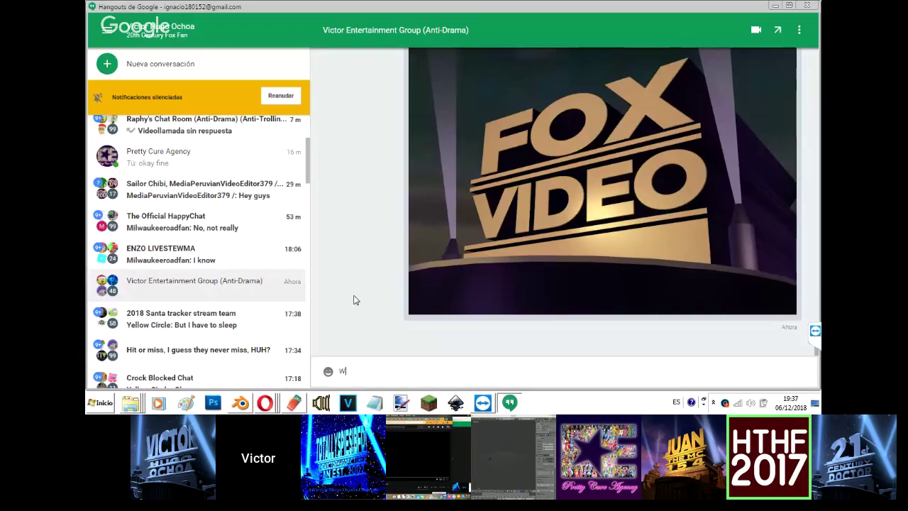
{"action": "type", "text": "hat do you think?"}
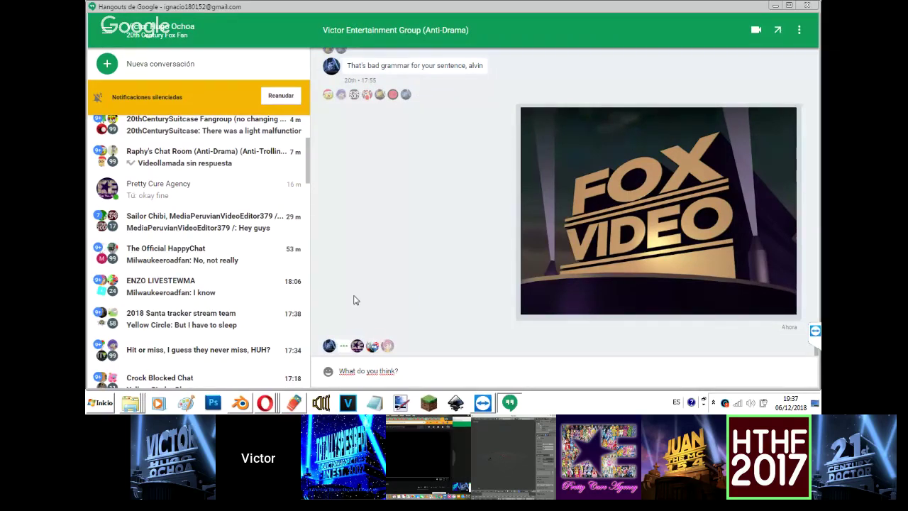
{"action": "key", "text": "Return"}
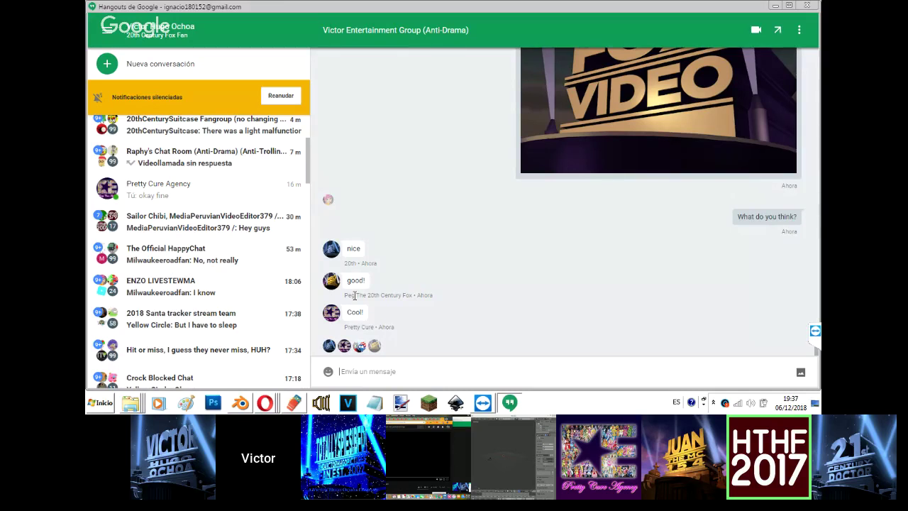
{"action": "type", "text": "Thanks!"}
{"action": "key", "text": "Return"}
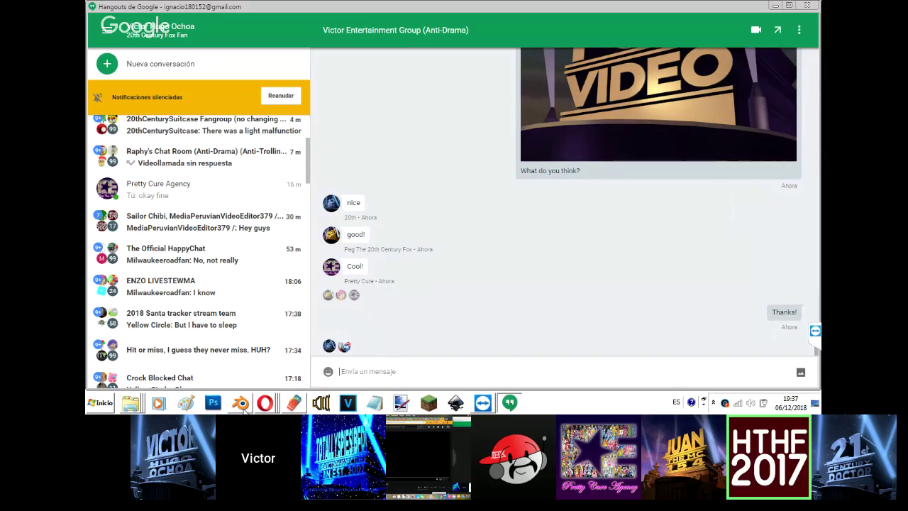
Switch to the Opera window with the live stream and bring up the wiki page for FoxVideo (1994) Part.png.
{"action": "mouse_move", "coordinate": [259, 403]}
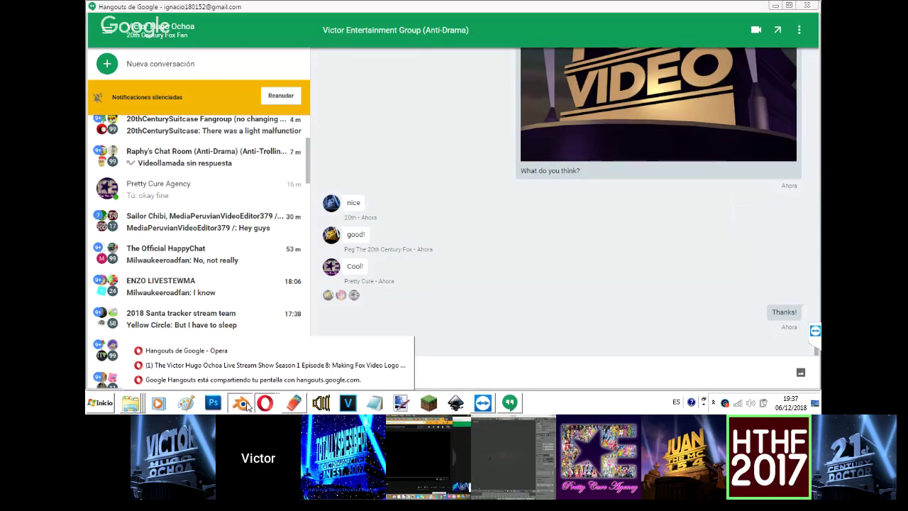
{"action": "left_click", "coordinate": [243, 403]}
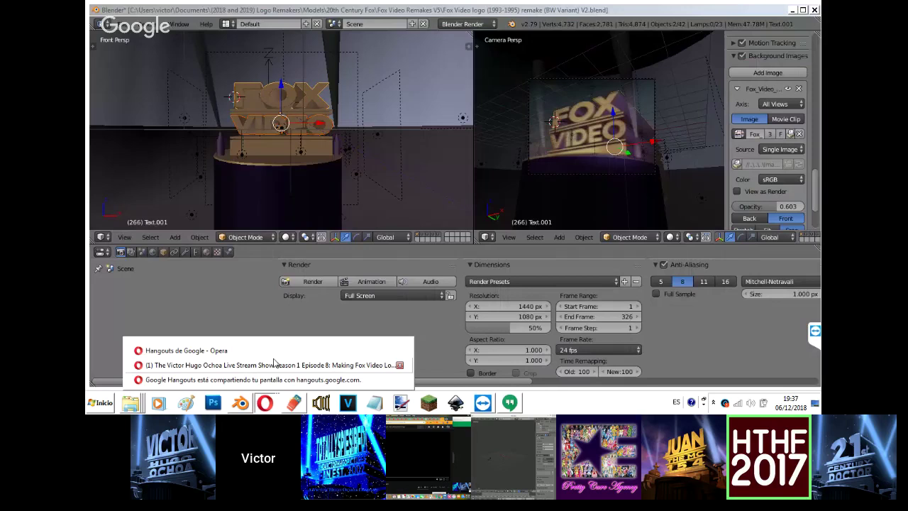
{"action": "left_click", "coordinate": [274, 363]}
{"action": "left_click", "coordinate": [752, 72]}
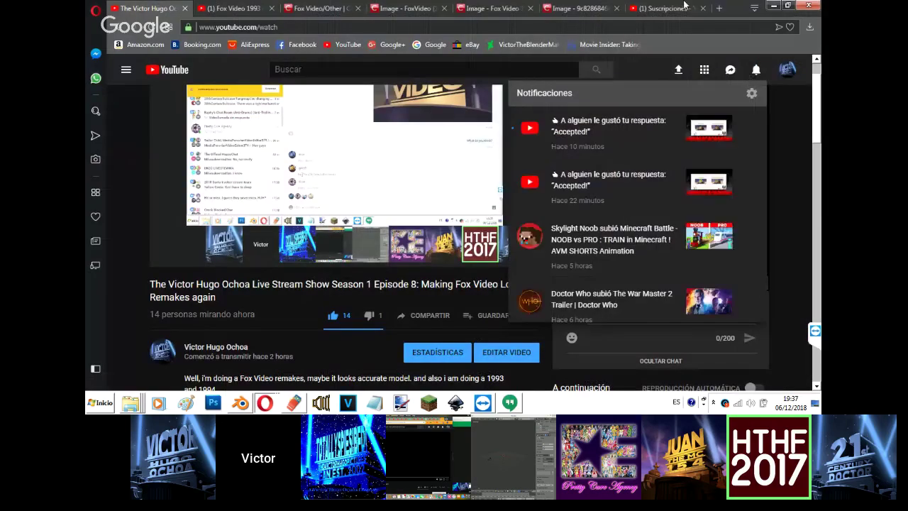
{"action": "left_click", "coordinate": [663, 8]}
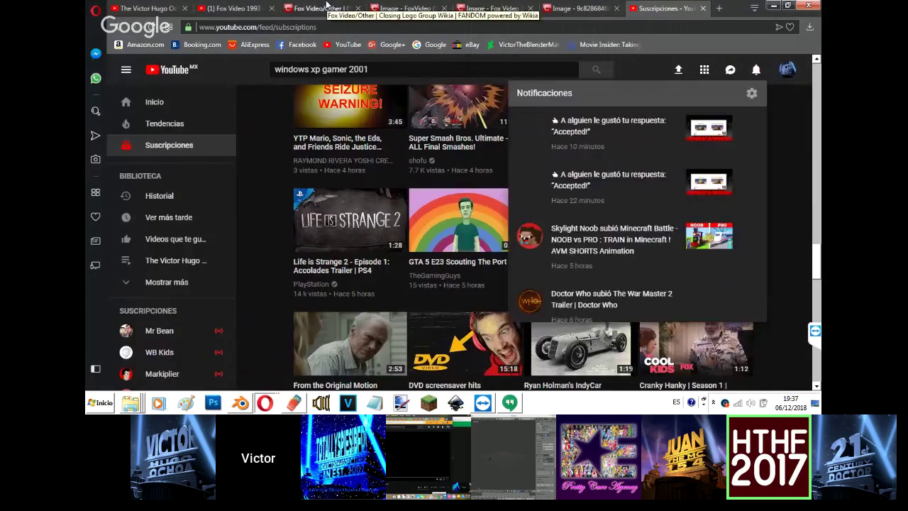
{"action": "left_click", "coordinate": [300, 8]}
{"action": "left_click", "coordinate": [405, 8]}
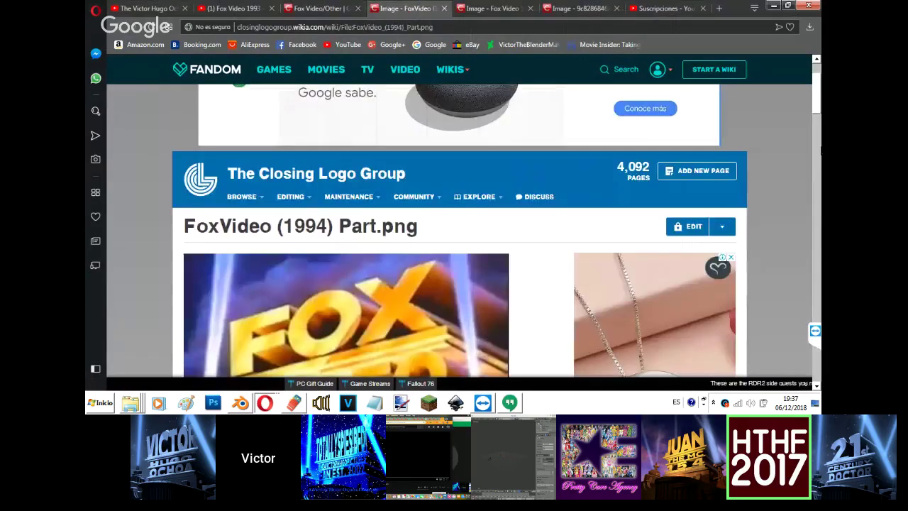
Save the FoxVideo (1994) Part image as a PNG in the Images folder and close its wiki page.
{"action": "scroll", "coordinate": [819, 140], "scroll_direction": "down", "scroll_amount": 5}
{"action": "scroll", "coordinate": [488, 213], "scroll_direction": "up", "scroll_amount": 2}
{"action": "right_click", "coordinate": [462, 234]}
{"action": "left_click", "coordinate": [561, 119]}
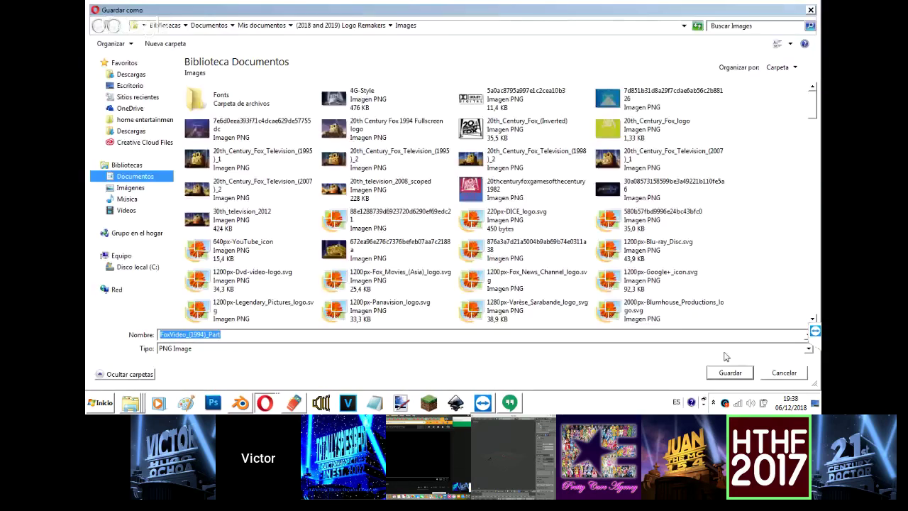
{"action": "left_click", "coordinate": [735, 374]}
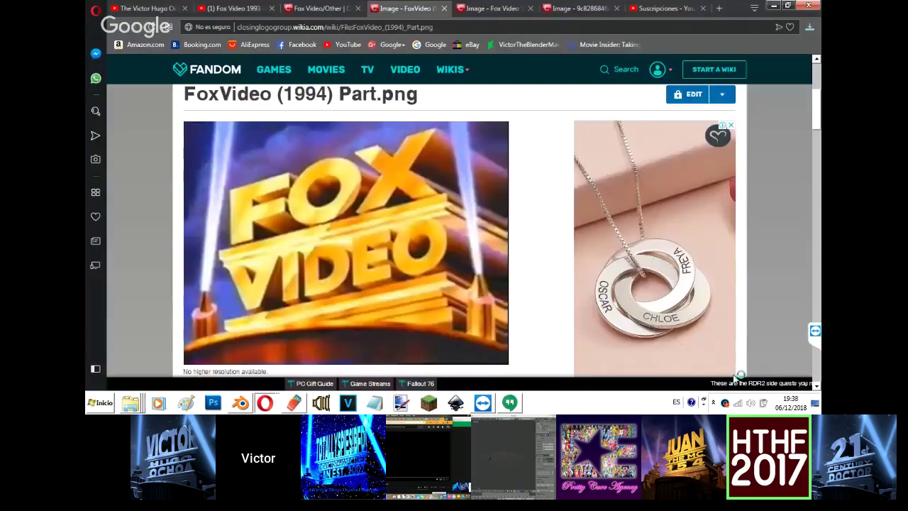
{"action": "left_click", "coordinate": [444, 9]}
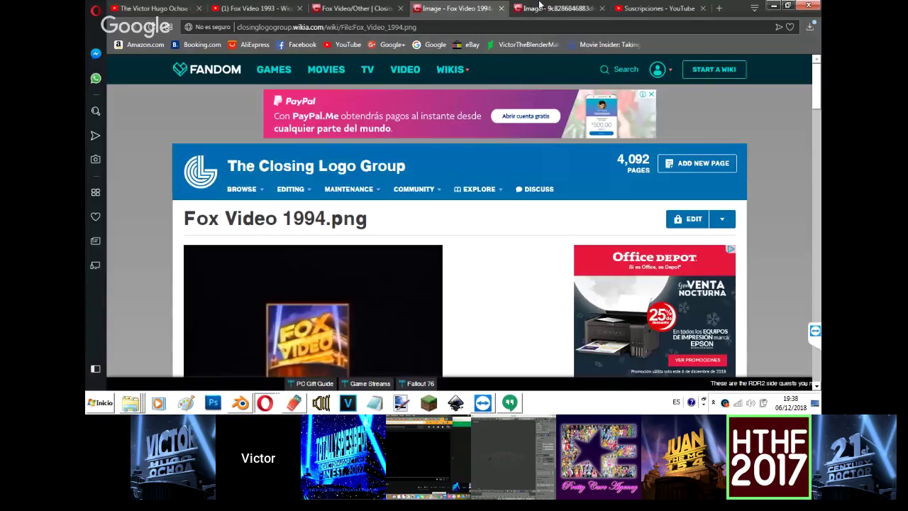
Look at the remaining Fox Video JPG page on the wiki and check the Hangouts call window.
{"action": "left_click", "coordinate": [545, 7]}
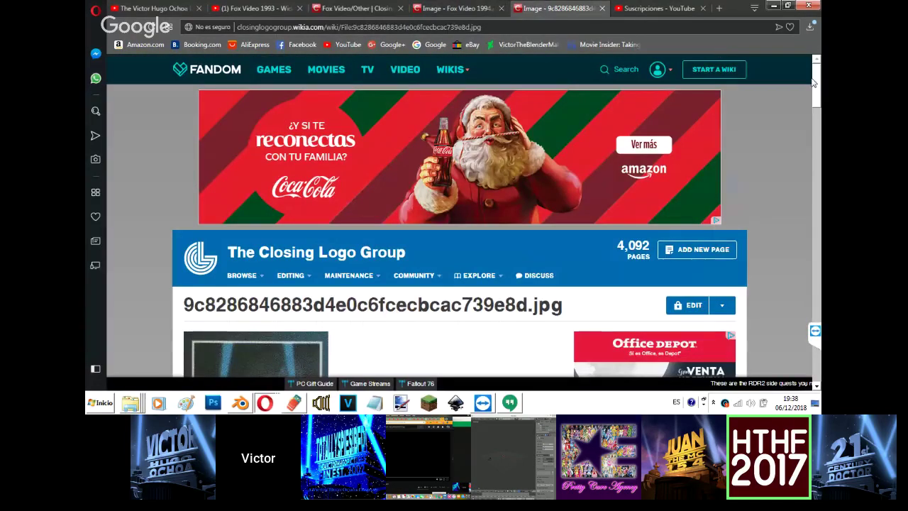
{"action": "scroll", "coordinate": [801, 118], "scroll_direction": "down", "scroll_amount": 1}
{"action": "left_click", "coordinate": [453, 9]}
{"action": "left_click", "coordinate": [267, 398]}
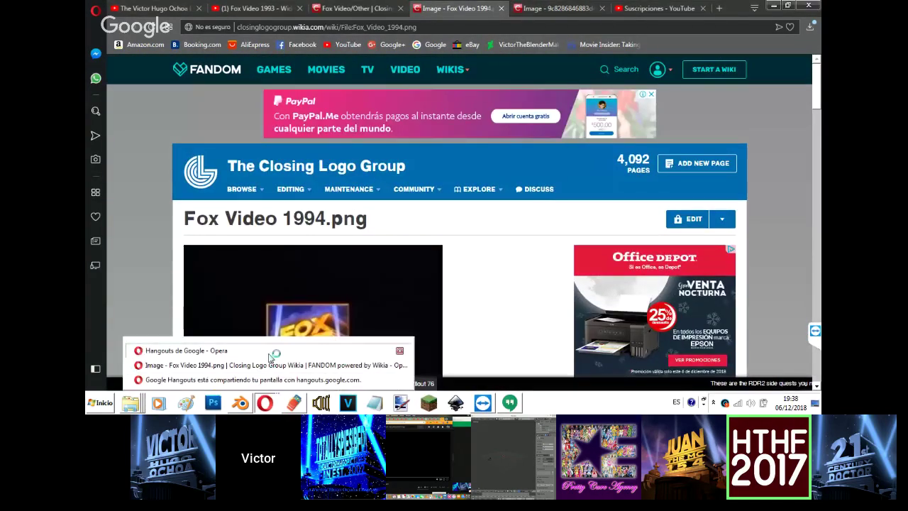
{"action": "left_click", "coordinate": [268, 352]}
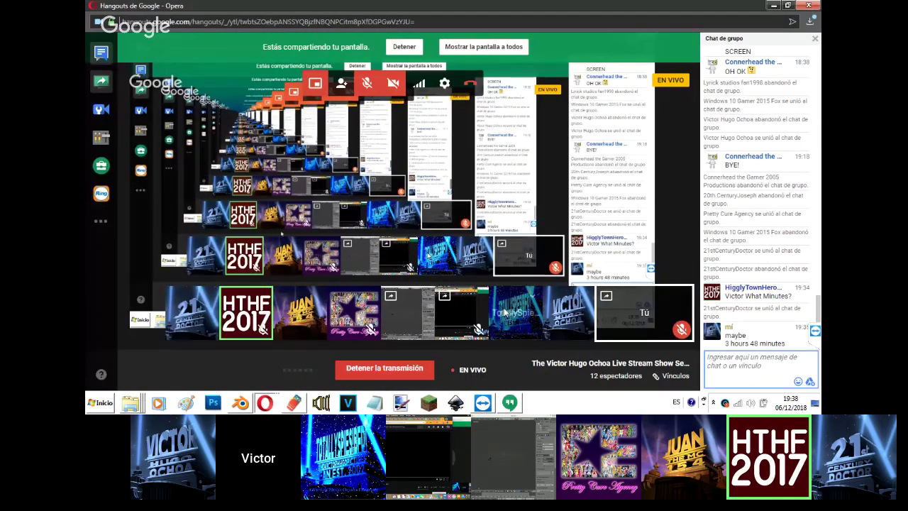
{"action": "mouse_move", "coordinate": [270, 400]}
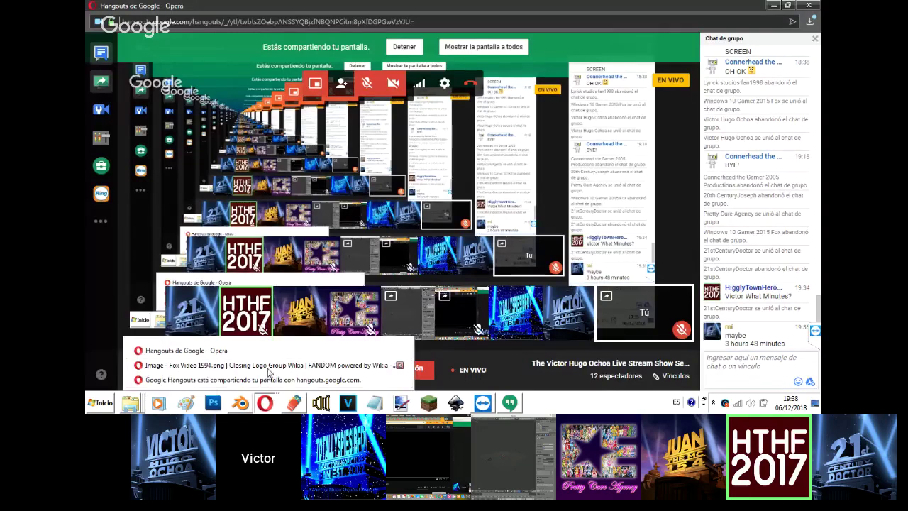
{"action": "left_click", "coordinate": [268, 367]}
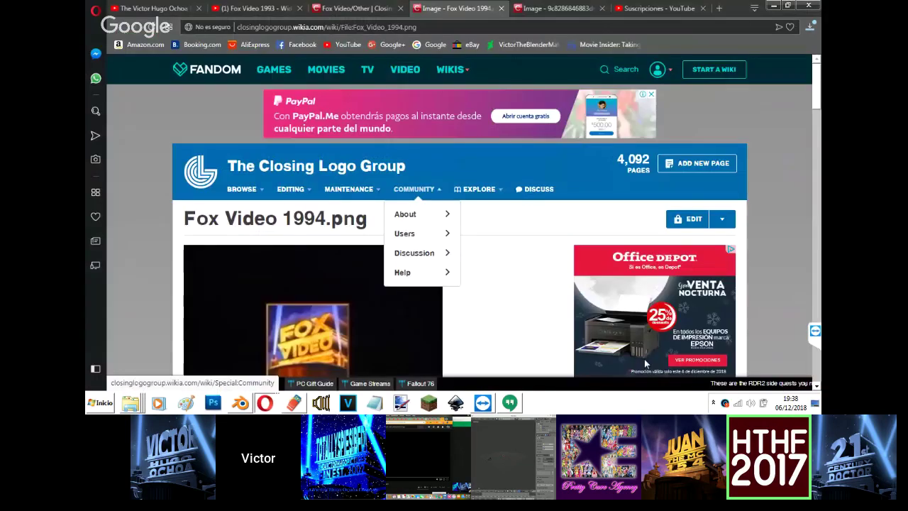
{"action": "key", "text": "ctrl+s"}
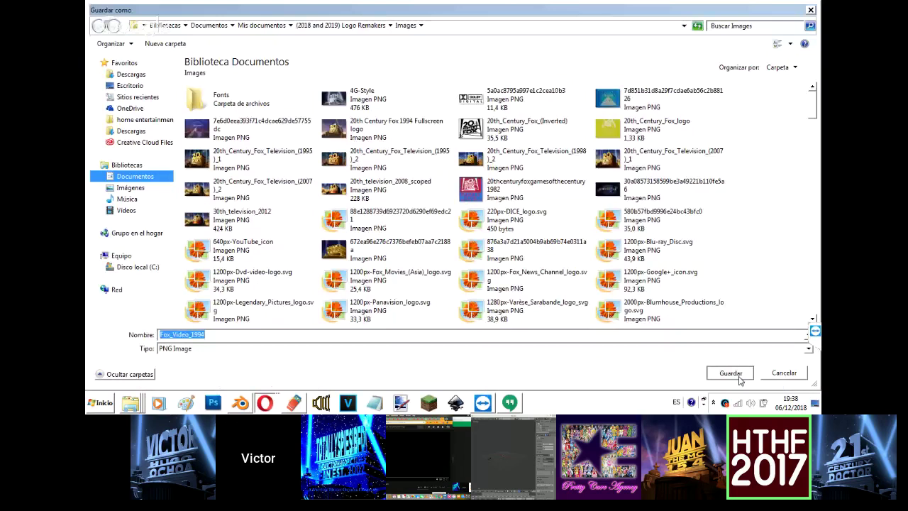
{"action": "left_click", "coordinate": [736, 375]}
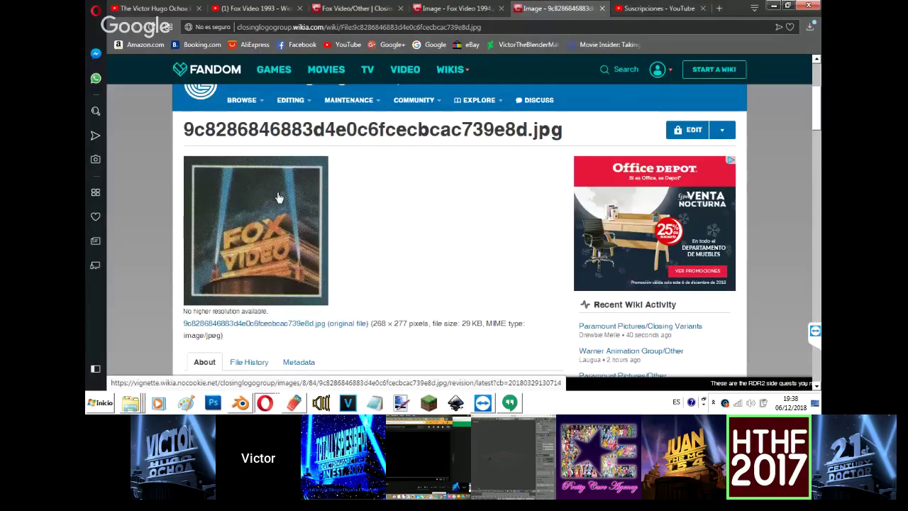
{"action": "key", "text": "ctrl+s"}
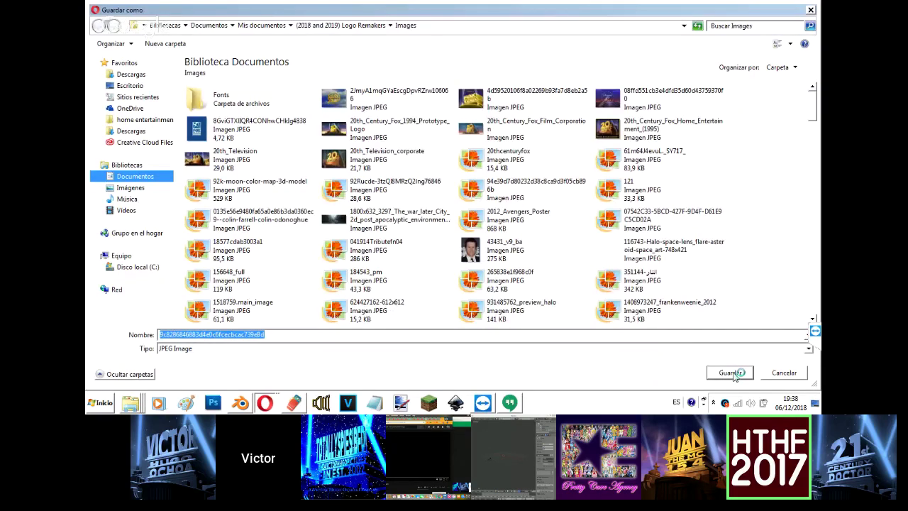
{"action": "left_click", "coordinate": [734, 373]}
Reload the live stream's YouTube page and check the group chat in the Hangouts call window.
{"action": "left_click", "coordinate": [157, 8]}
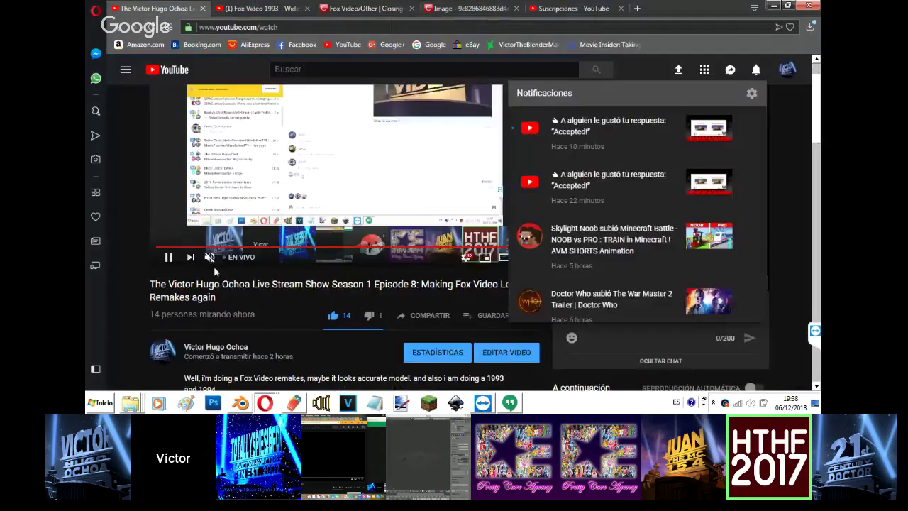
{"action": "left_click", "coordinate": [154, 31]}
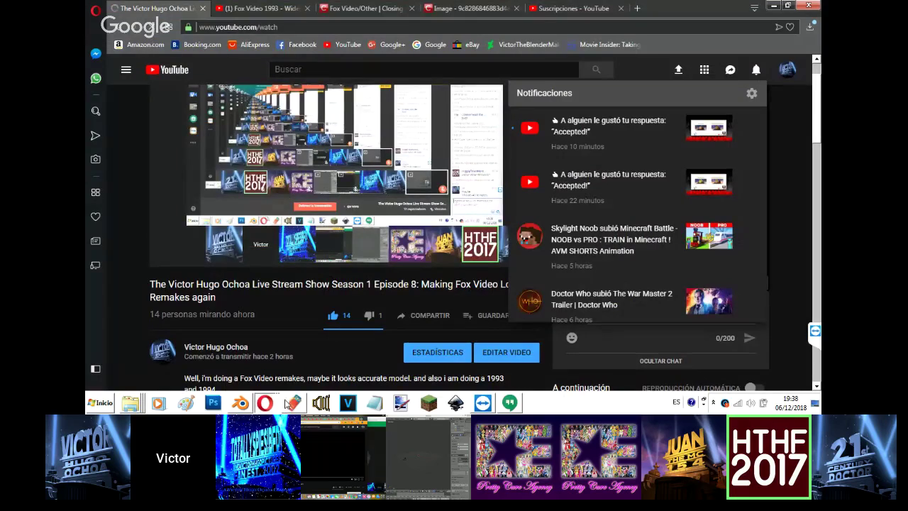
{"action": "left_click", "coordinate": [263, 400]}
{"action": "left_click", "coordinate": [265, 402]}
{"action": "left_click", "coordinate": [269, 355]}
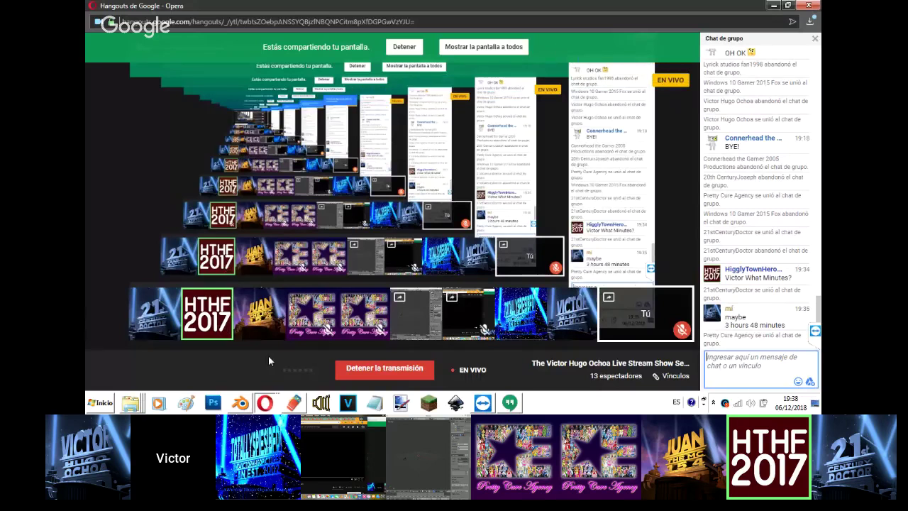
Return to the live stream's YouTube page and switch the player from theater mode to the default view.
{"action": "left_click", "coordinate": [265, 402]}
{"action": "left_click", "coordinate": [279, 365]}
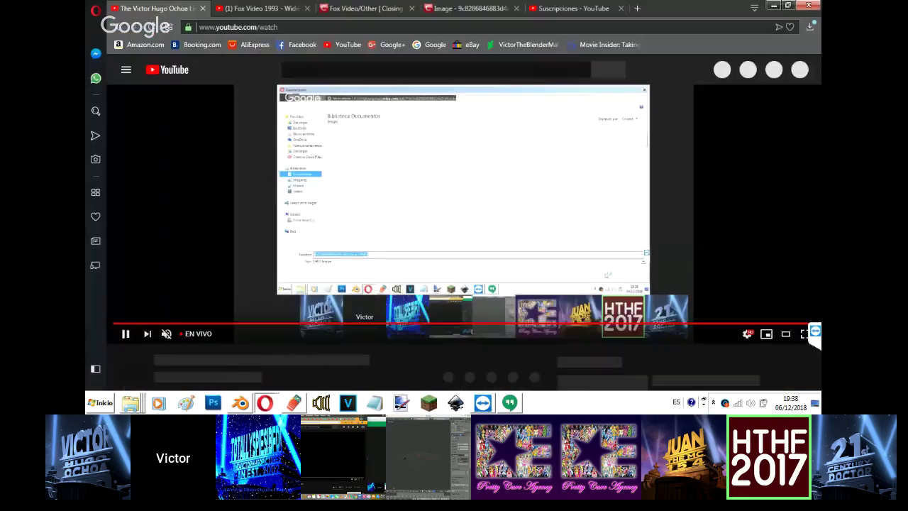
{"action": "scroll", "coordinate": [460, 230], "scroll_direction": "down", "scroll_amount": 1}
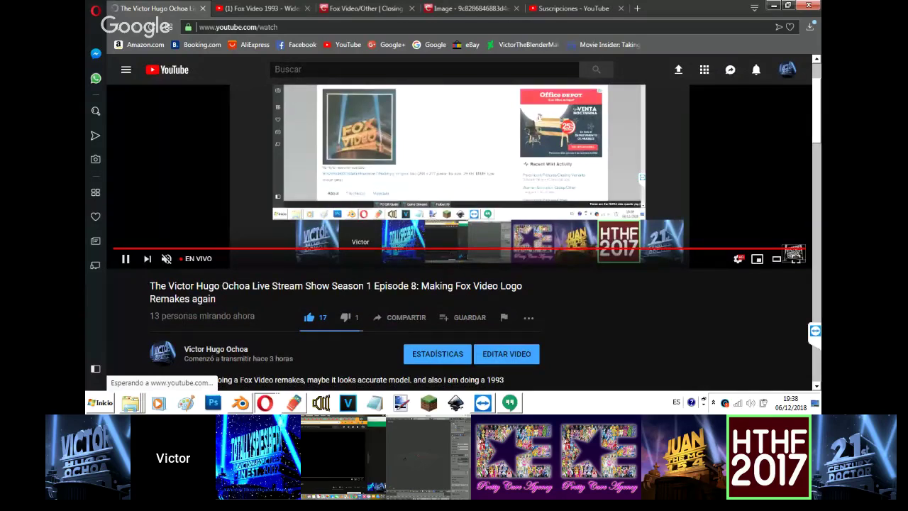
{"action": "left_click", "coordinate": [777, 259]}
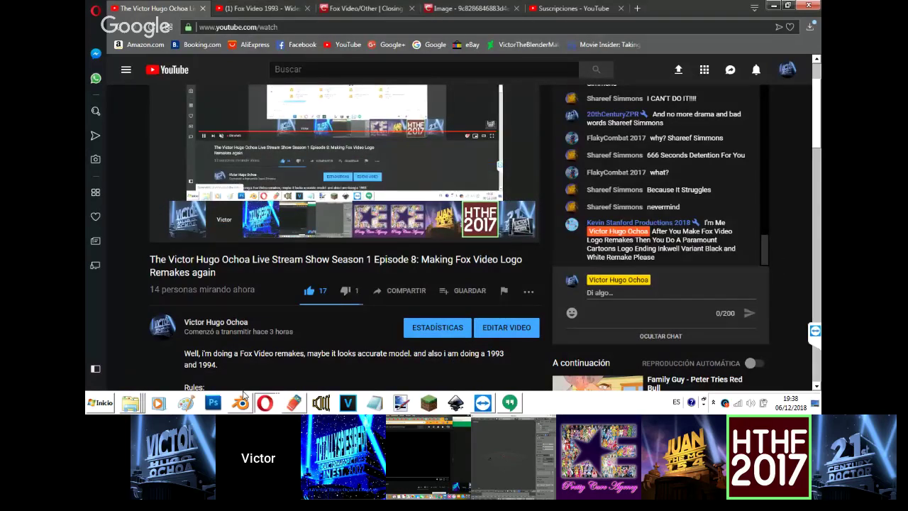
Switch to Blender and start a new scene from the start-up file.
{"action": "left_click", "coordinate": [240, 402]}
{"action": "left_click", "coordinate": [145, 24]}
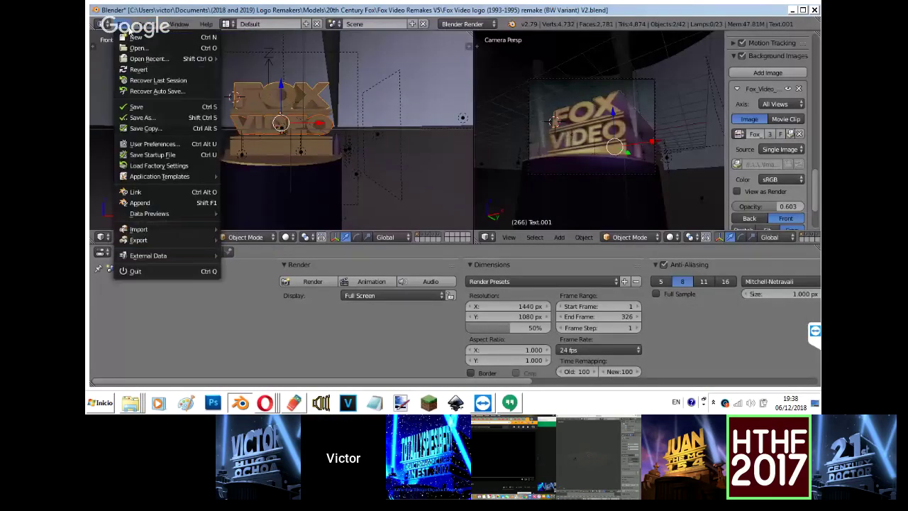
{"action": "left_click", "coordinate": [136, 37]}
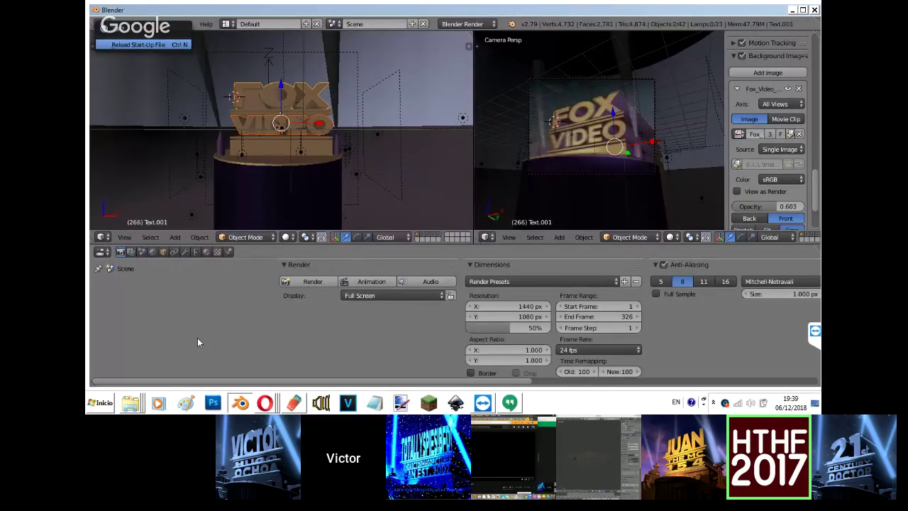
{"action": "key", "text": "Return"}
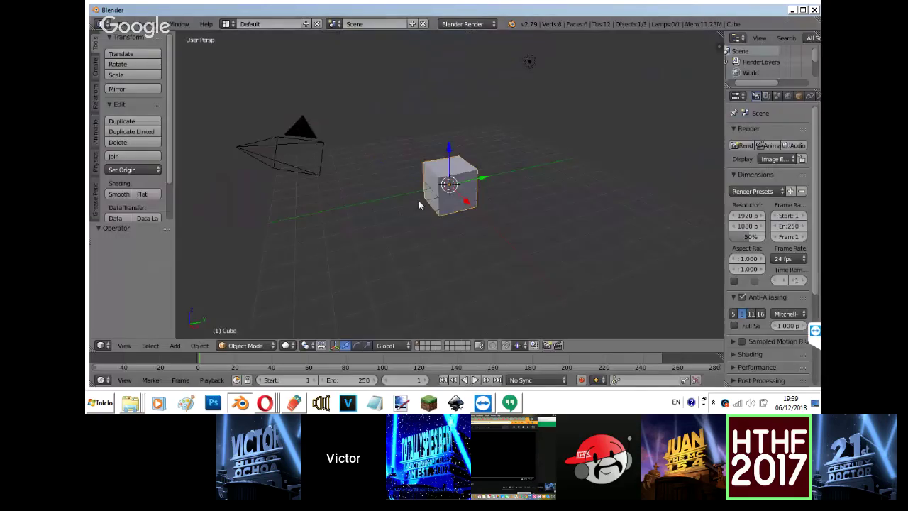
View the default scene through the camera, add a background image entry and open its image file browser.
{"action": "key", "text": "KP_0"}
{"action": "key", "text": "n"}
{"action": "scroll", "coordinate": [702, 273], "scroll_direction": "down", "scroll_amount": 5}
{"action": "scroll", "coordinate": [702, 273], "scroll_direction": "down", "scroll_amount": 5}
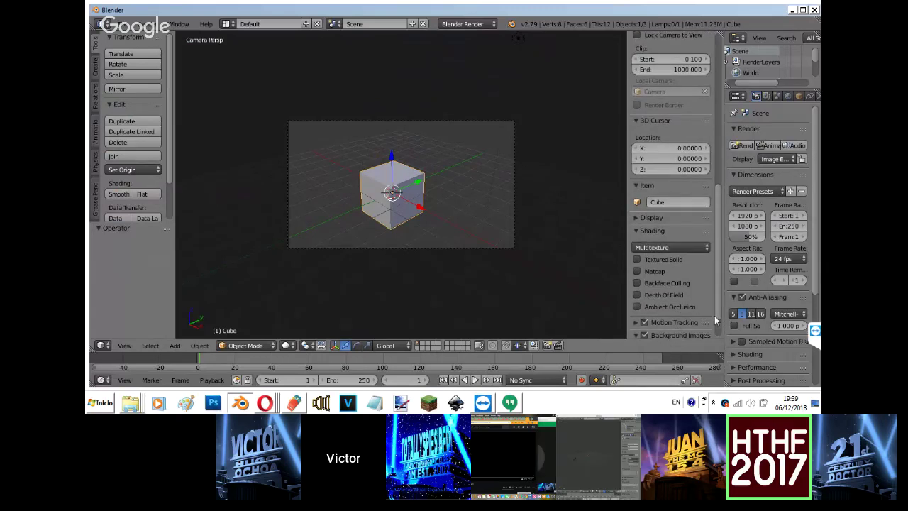
{"action": "left_click_drag", "start_coordinate": [719, 317], "coordinate": [718, 333]}
{"action": "left_click", "coordinate": [694, 316]}
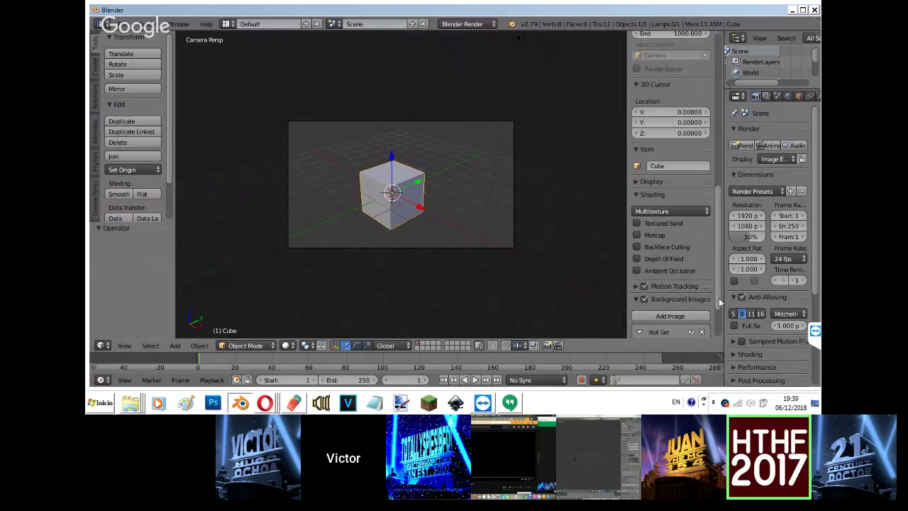
{"action": "scroll", "coordinate": [702, 317], "scroll_direction": "down", "scroll_amount": 3}
{"action": "left_click", "coordinate": [682, 314]}
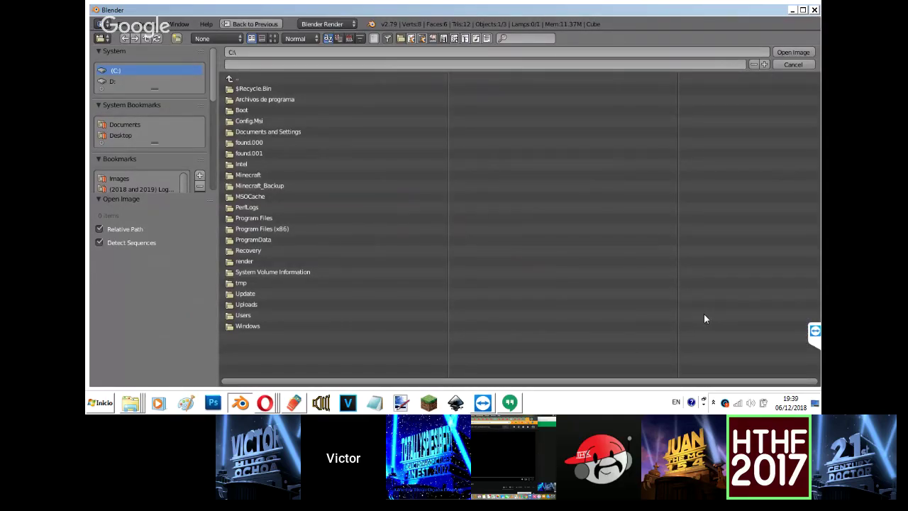
Load FoxVideo_(1994)_Part.png from the recent Images folder as the background image, using thumbnails to find it.
{"action": "scroll", "coordinate": [193, 145], "scroll_direction": "down", "scroll_amount": 5}
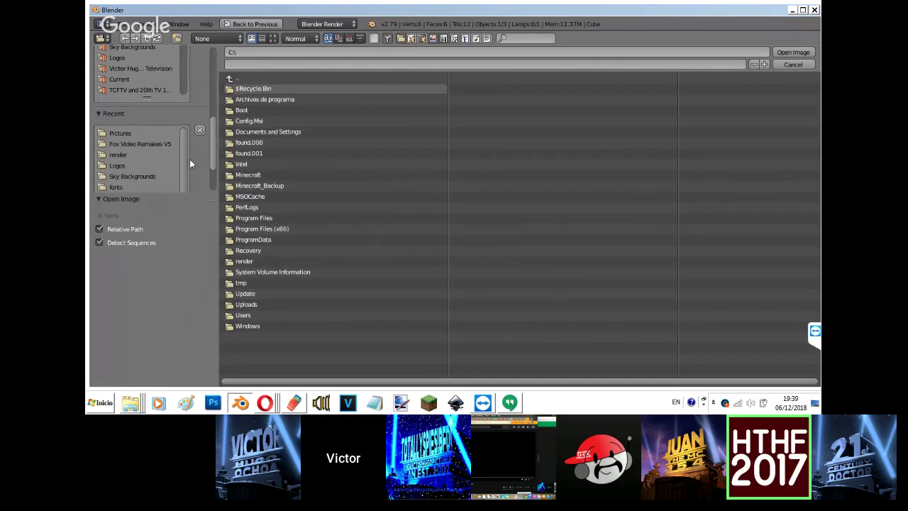
{"action": "scroll", "coordinate": [153, 136], "scroll_direction": "down", "scroll_amount": 3}
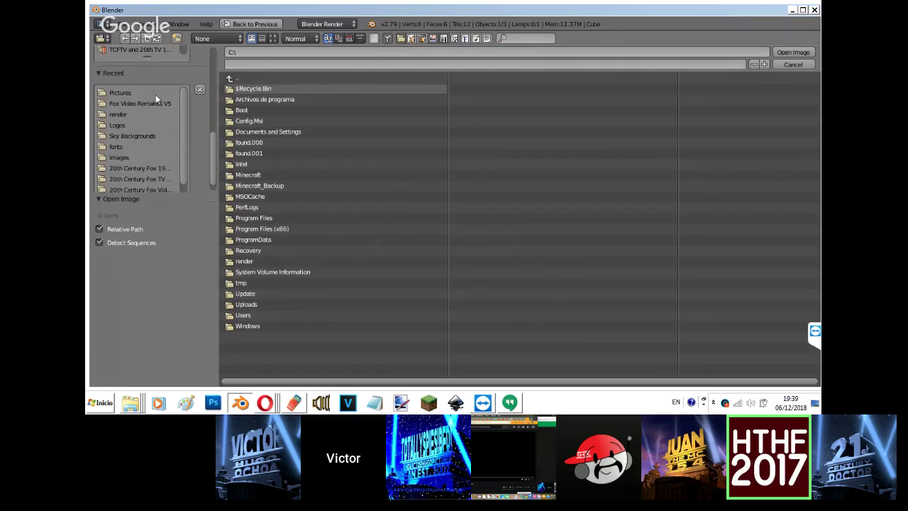
{"action": "left_click", "coordinate": [135, 155]}
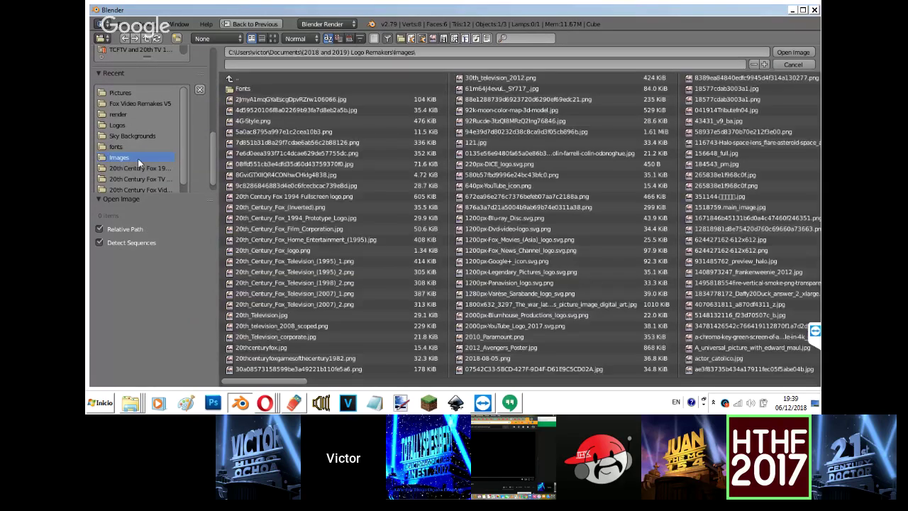
{"action": "left_click", "coordinate": [273, 39]}
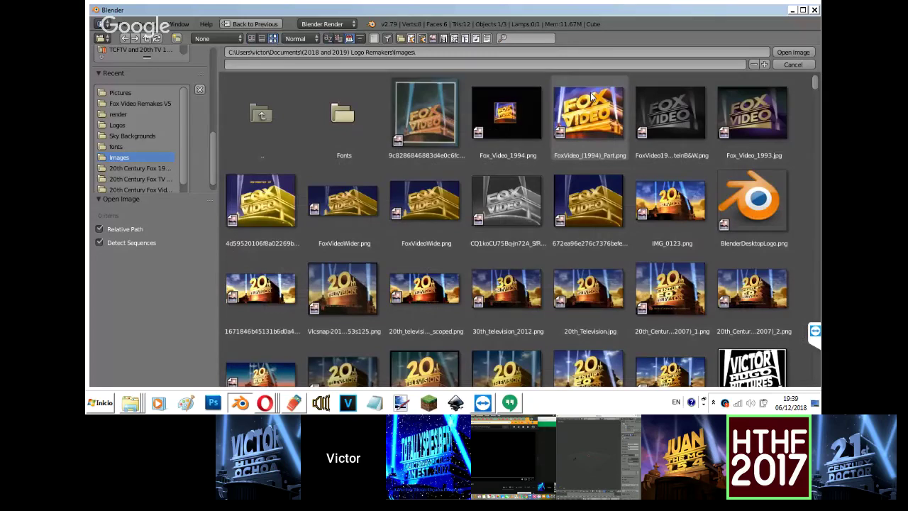
{"action": "double_click", "coordinate": [591, 98]}
Show the background image in front of the scene with Fit framing.
{"action": "scroll", "coordinate": [700, 305], "scroll_direction": "down", "scroll_amount": 3}
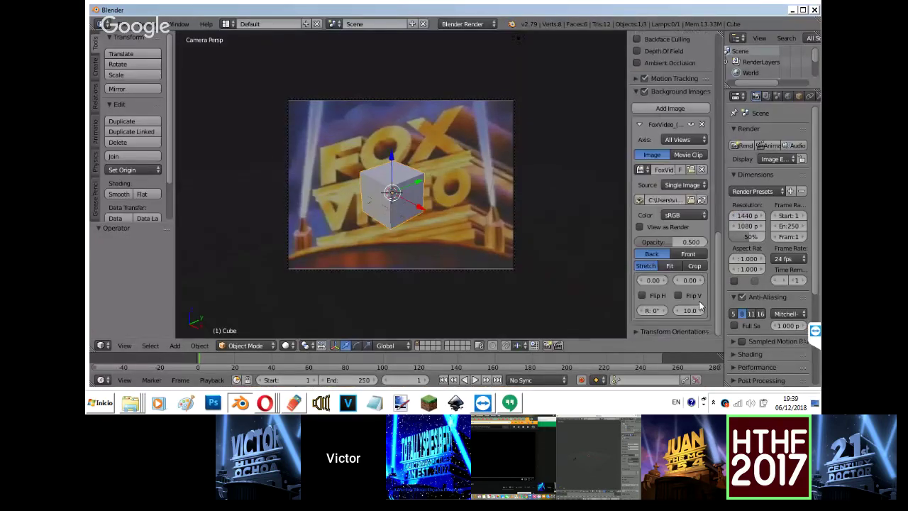
{"action": "left_click", "coordinate": [688, 253]}
{"action": "left_click", "coordinate": [670, 265]}
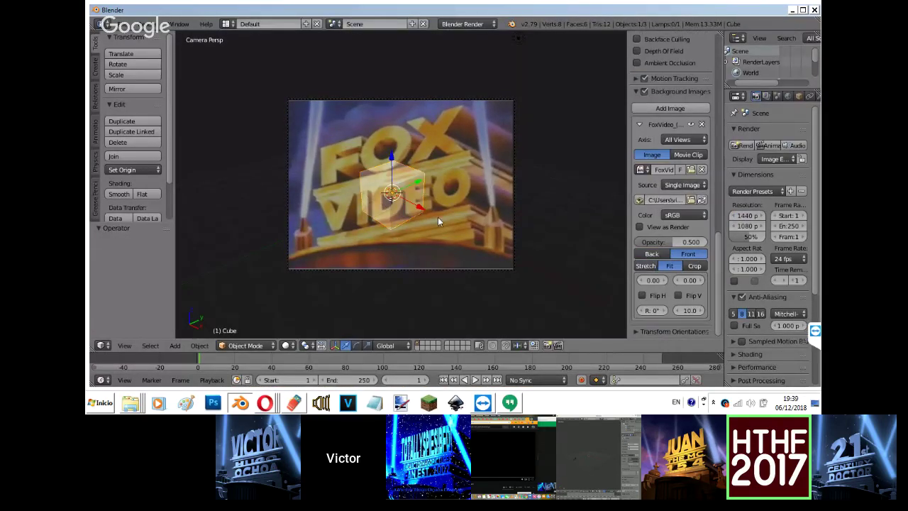
Reposition the camera with walk navigation until the cube's faces roughly follow the angle of the Fox Video logo.
{"action": "scroll", "coordinate": [438, 221], "scroll_direction": "up", "scroll_amount": 4}
{"action": "key", "text": "shift+f"}
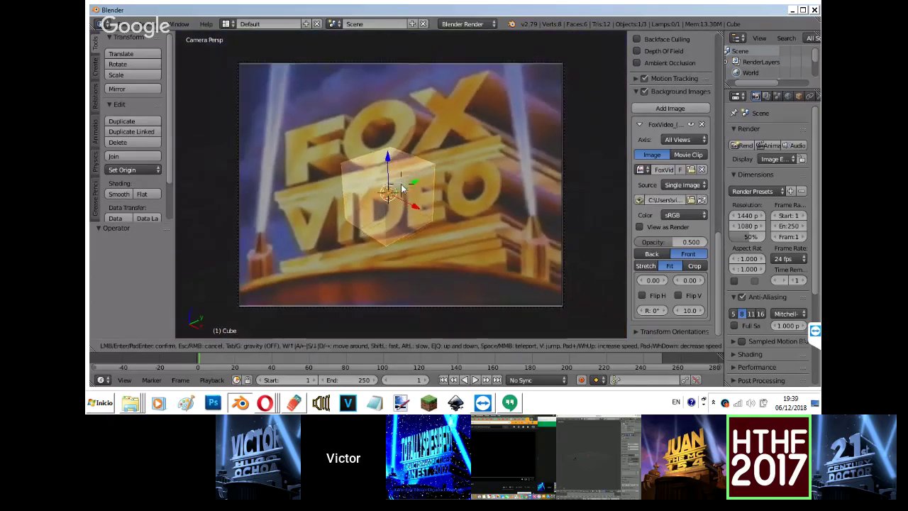
{"action": "key", "text": "q"}
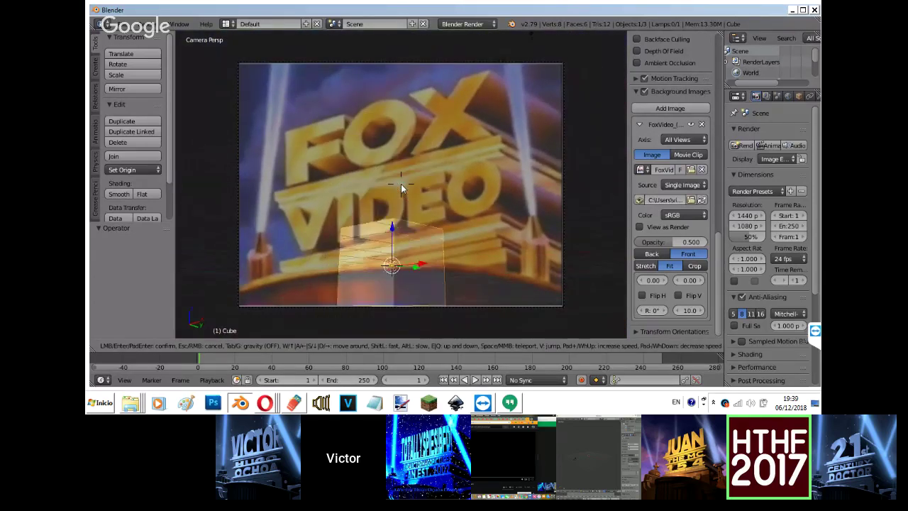
{"action": "key", "text": "q"}
{"action": "key", "text": "a"}
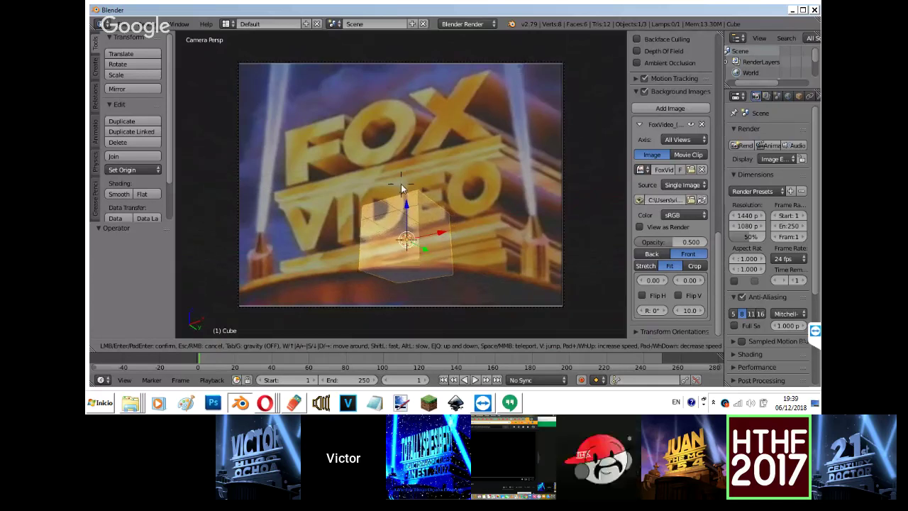
{"action": "left_click", "coordinate": [401, 184]}
Set the camera's lens type to Orthographic.
{"action": "right_click", "coordinate": [454, 66]}
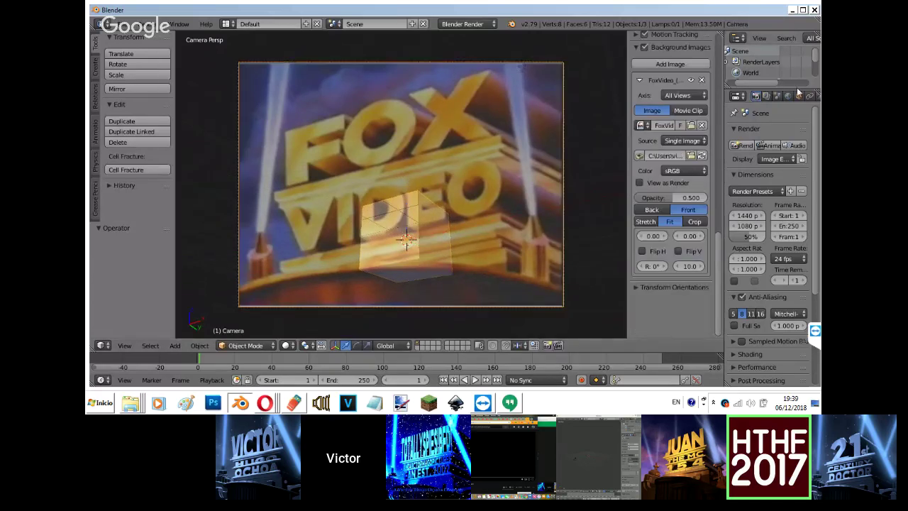
{"action": "left_click", "coordinate": [816, 95]}
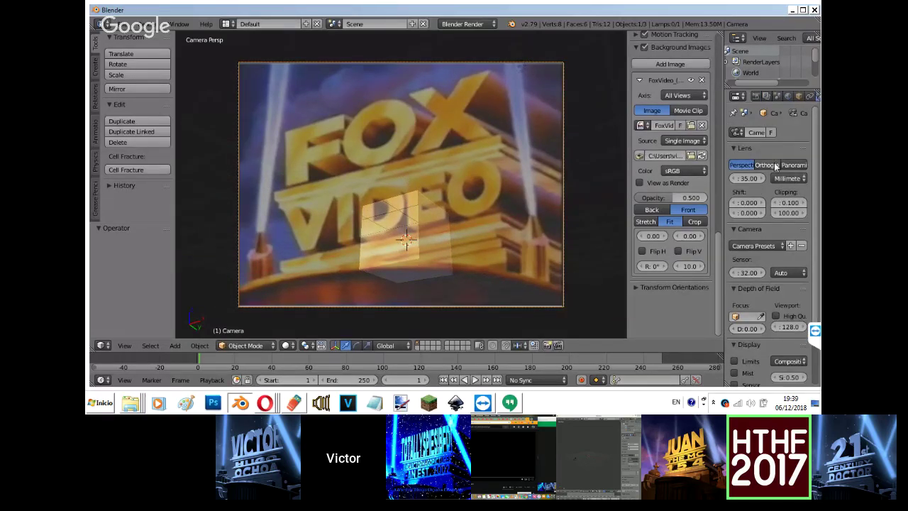
{"action": "left_click", "coordinate": [767, 165]}
Flatten the cube into a thin slab with Z scalings of 0.014 and 6.323, and scale it by 2.702 along X.
{"action": "right_click", "coordinate": [388, 257]}
{"action": "key", "text": "s"}
{"action": "key", "text": "z"}
{"action": "left_click", "coordinate": [420, 225]}
{"action": "key", "text": "s"}
{"action": "key", "text": "z"}
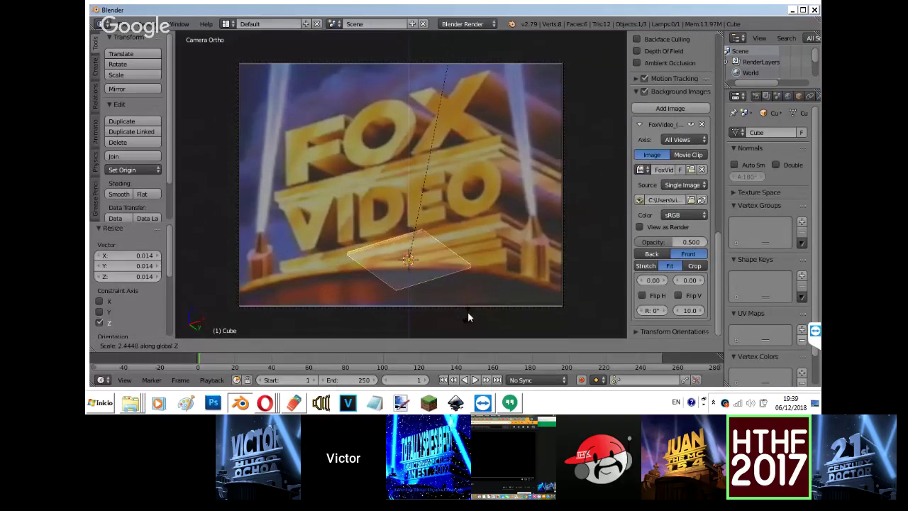
{"action": "left_click", "coordinate": [551, 246]}
{"action": "key", "text": "s"}
{"action": "key", "text": "x"}
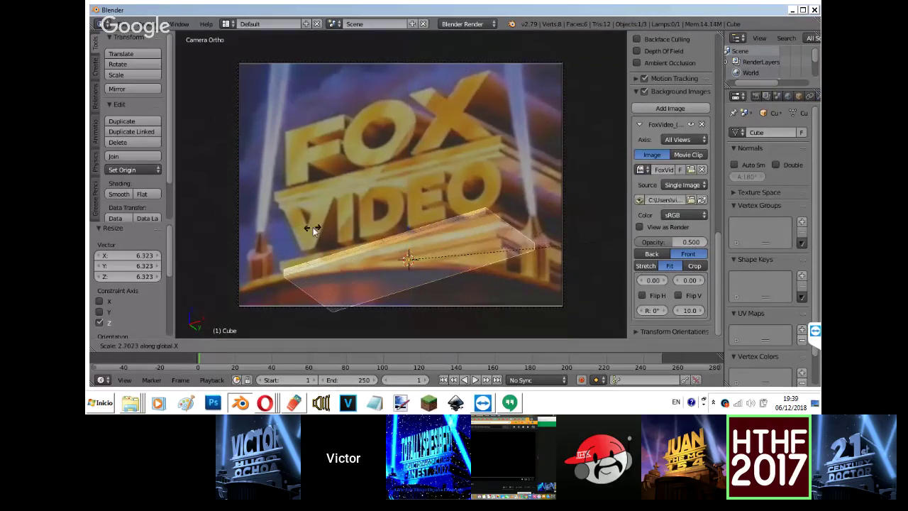
{"action": "left_click", "coordinate": [312, 227]}
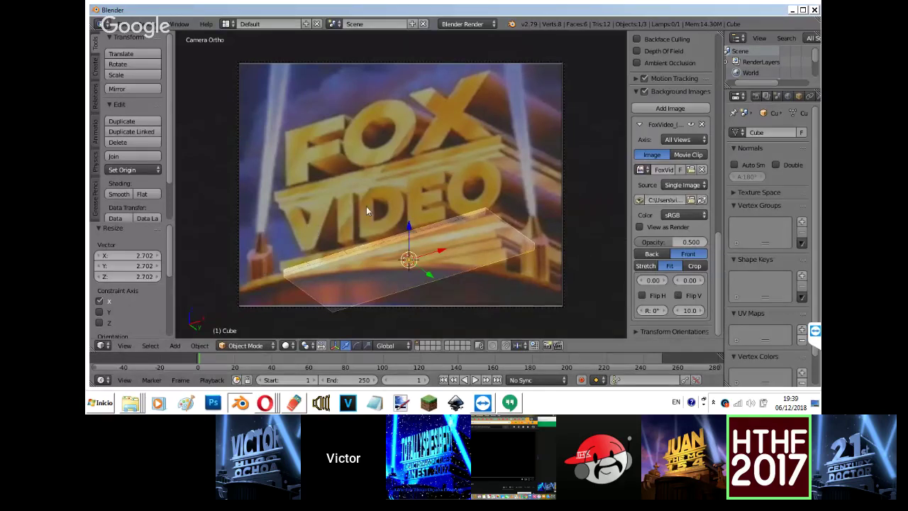
Re-aim the camera and fit the slab to the lower ledge, moving it X 0.062, Y 0.127, Z -0.206 and scaling X by 1.099.
{"action": "key", "text": "shift+f"}
{"action": "key", "text": "Escape"}
{"action": "key", "text": "g"}
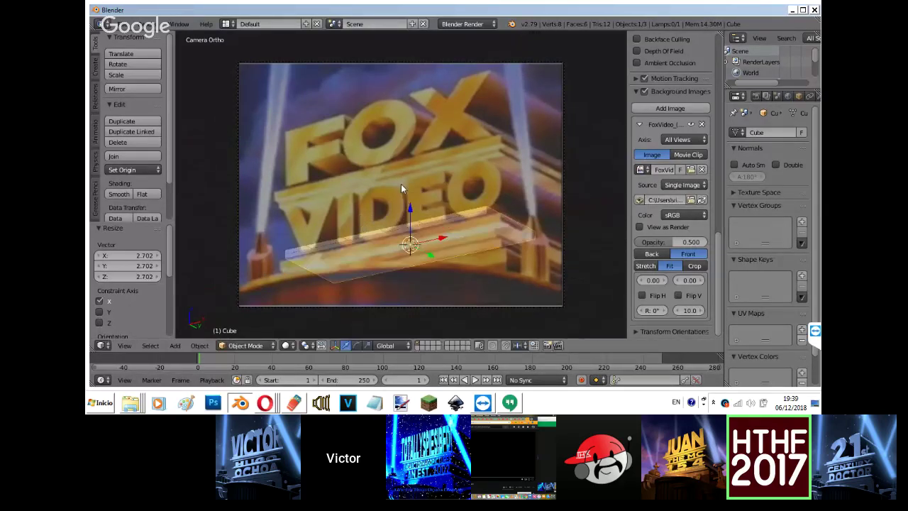
{"action": "left_click", "coordinate": [407, 193]}
{"action": "key", "text": "s"}
{"action": "key", "text": "x"}
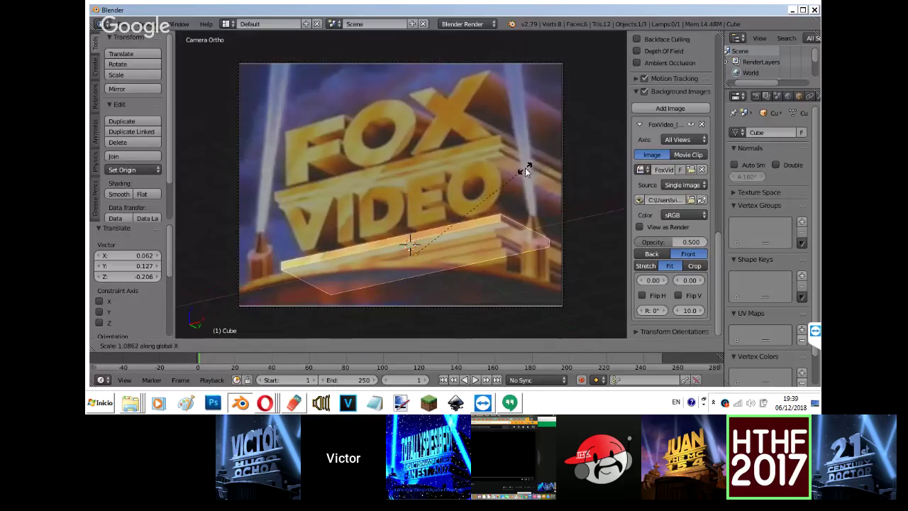
{"action": "left_click", "coordinate": [527, 167]}
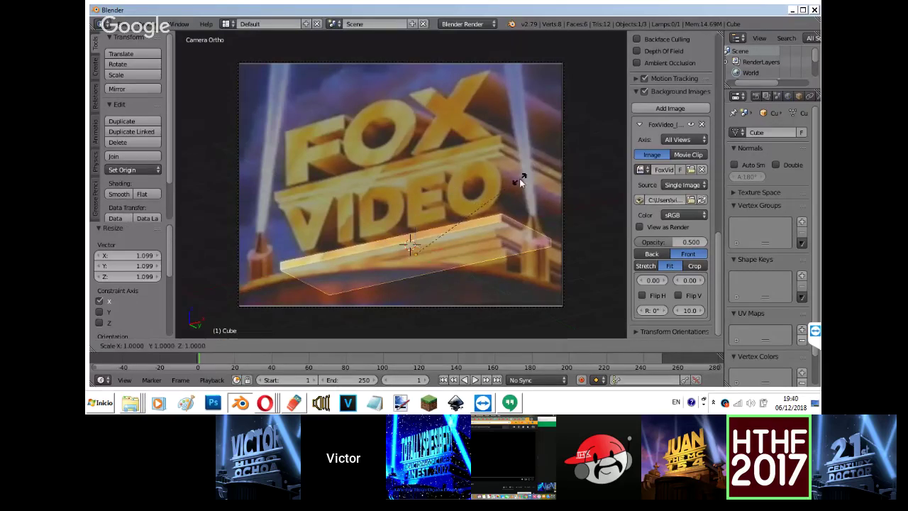
Scale the lower slab by 2.663 along Y and move it 1.627 along Y to deepen it behind the ledge's front.
{"action": "key", "text": "s"}
{"action": "key", "text": "y"}
{"action": "left_click", "coordinate": [310, 256]}
{"action": "key", "text": "g"}
{"action": "key", "text": "y"}
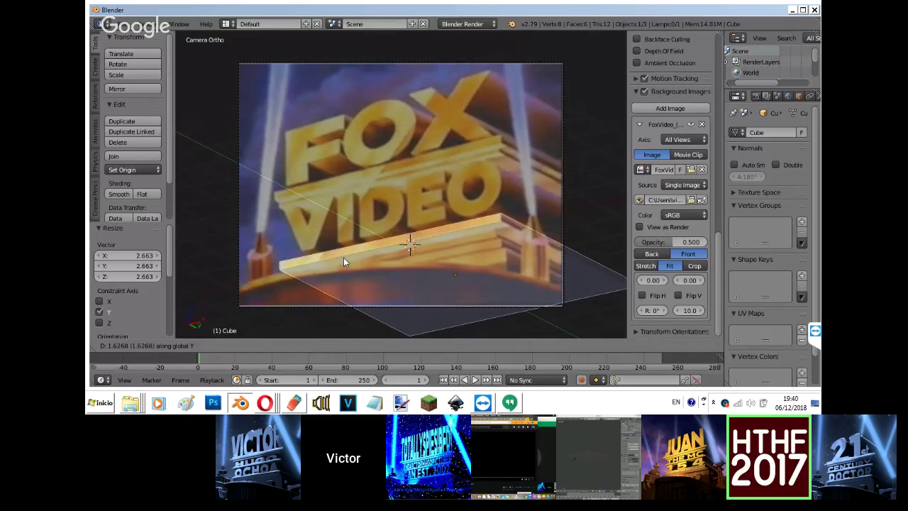
{"action": "left_click", "coordinate": [343, 257]}
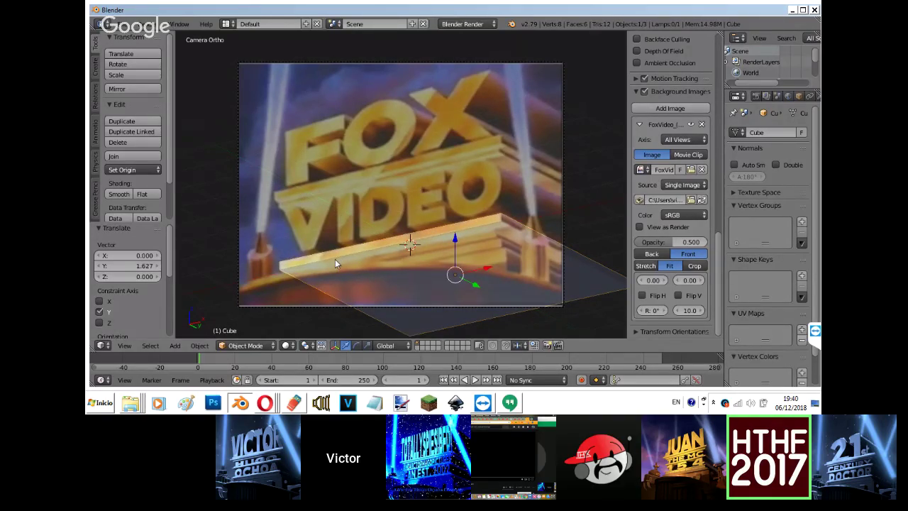
Set the background image opacity to 0.583.
{"action": "left_click_drag", "start_coordinate": [680, 244], "coordinate": [749, 248]}
{"action": "mouse_move", "coordinate": [686, 245]}
{"action": "left_mouse_down"}
{"action": "mouse_move", "coordinate": [653, 248]}
{"action": "mouse_move", "coordinate": [685, 243]}
{"action": "left_mouse_up"}
Duplicate the slab about 1.66 up along Z onto the ledge between FOX and VIDEO, and scale the copy by 0.626 along Z.
{"action": "key", "text": "shift+d"}
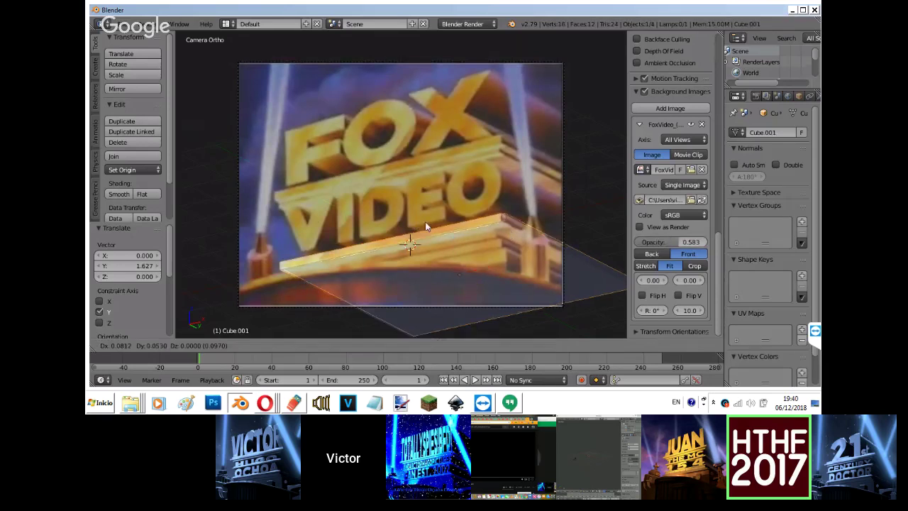
{"action": "key", "text": "z"}
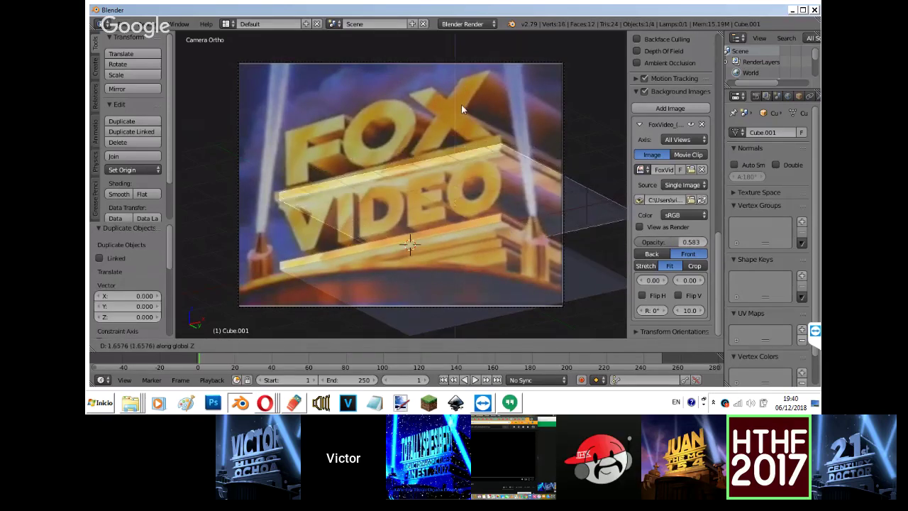
{"action": "left_click", "coordinate": [460, 106]}
{"action": "key", "text": "s"}
{"action": "key", "text": "z"}
{"action": "left_click", "coordinate": [469, 146]}
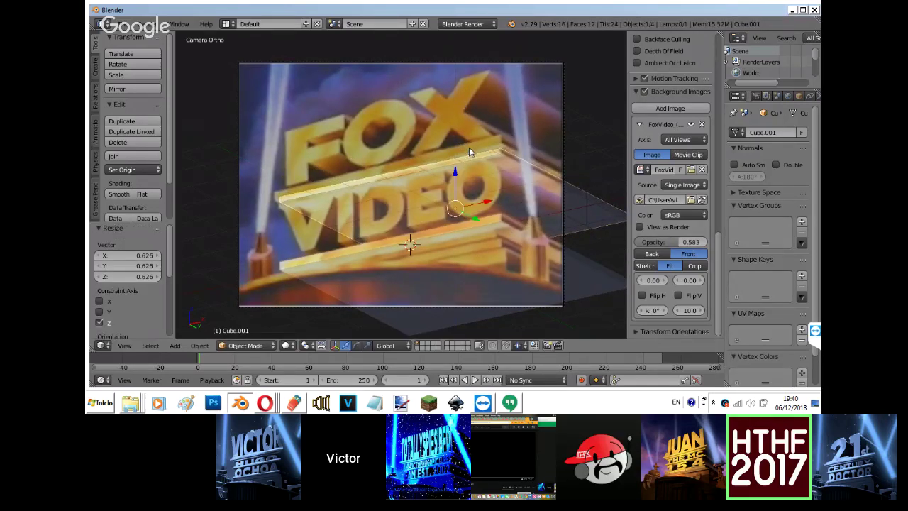
Duplicate the ledge slab between FOX and VIDEO along Z and enlarge the copy by a factor of 1.064.
{"action": "key", "text": "shift+d"}
{"action": "key", "text": "z"}
{"action": "left_click", "coordinate": [474, 158]}
{"action": "key", "text": "s"}
{"action": "left_click", "coordinate": [523, 136]}
Thicken the enlarged slab copy along Z and move it 0.025 along Z to match the ledge's upper band.
{"action": "key", "text": "s"}
{"action": "key", "text": "z"}
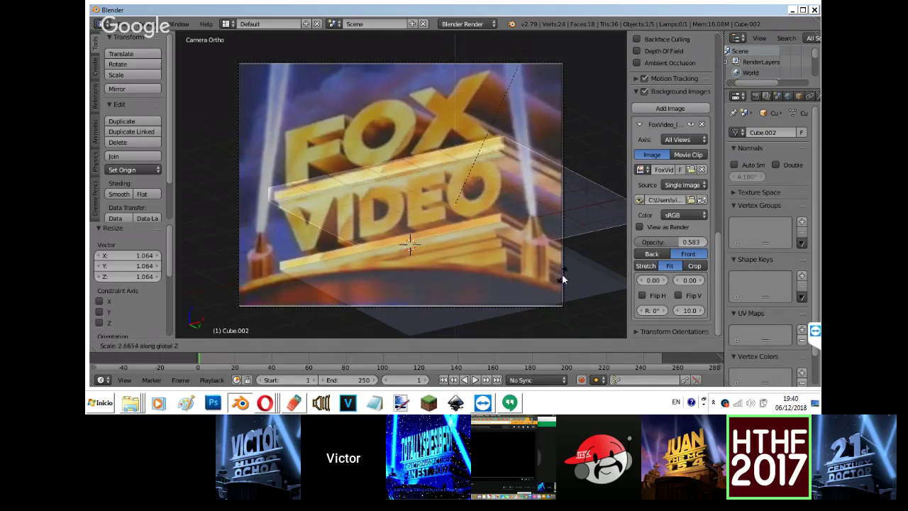
{"action": "left_click", "coordinate": [526, 64]}
{"action": "key", "text": "g"}
{"action": "key", "text": "z"}
{"action": "left_click", "coordinate": [526, 59]}
Scale the smaller slab under the upper band by 1.200 along Z and reselect the larger slab.
{"action": "right_click", "coordinate": [492, 171]}
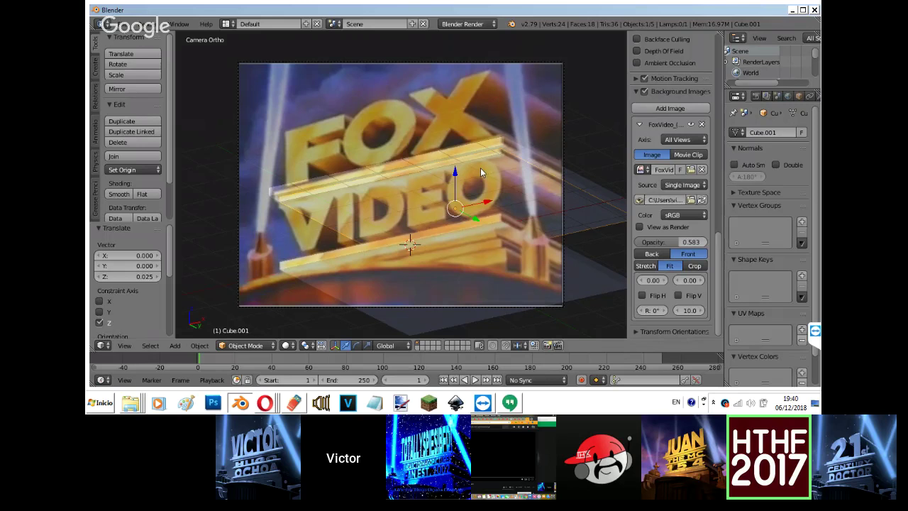
{"action": "key", "text": "s"}
{"action": "left_click", "coordinate": [482, 163]}
{"action": "right_click", "coordinate": [504, 142]}
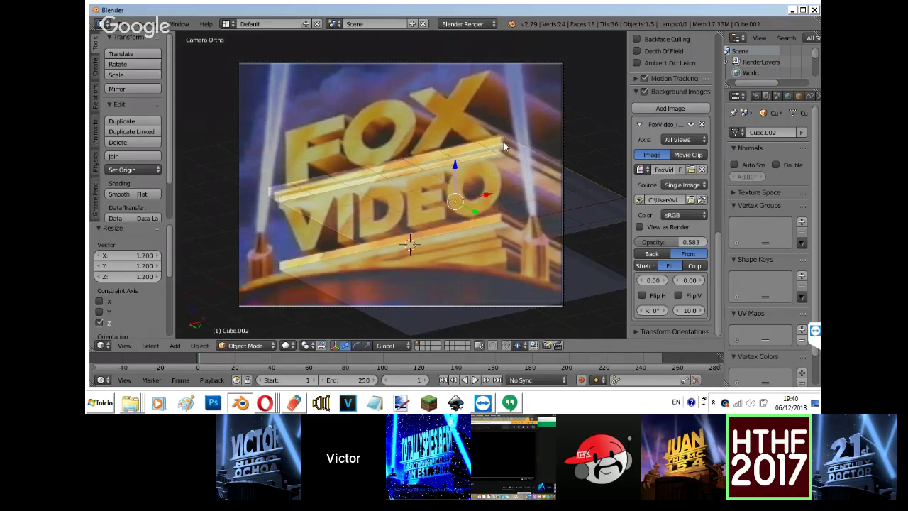
Select the camera, and switch to the live stream's YouTube page in Opera to check the live chat.
{"action": "right_click", "coordinate": [559, 113]}
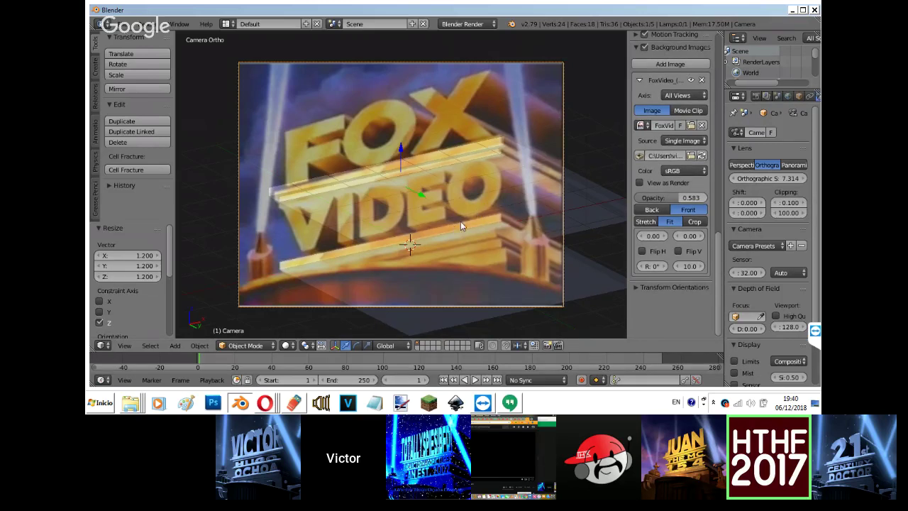
{"action": "right_click", "coordinate": [241, 408]}
{"action": "left_click", "coordinate": [240, 408]}
{"action": "mouse_move", "coordinate": [266, 409]}
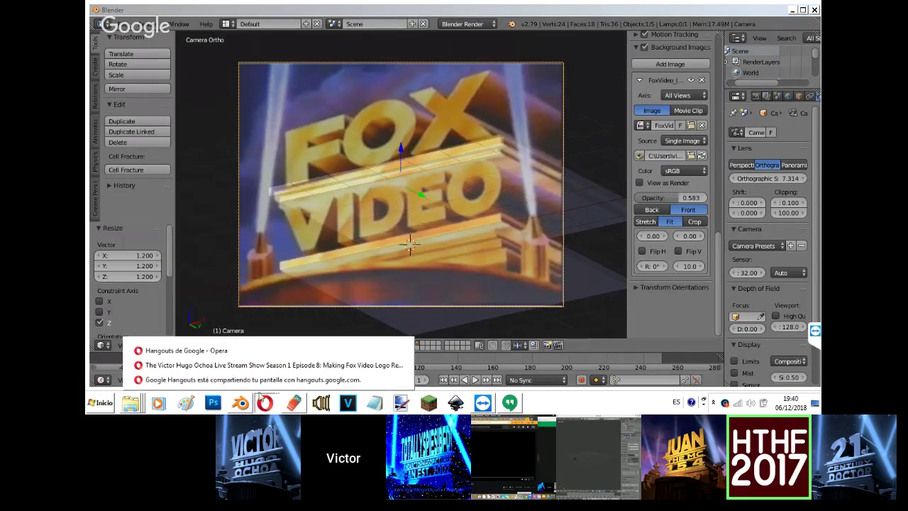
{"action": "left_click", "coordinate": [246, 364]}
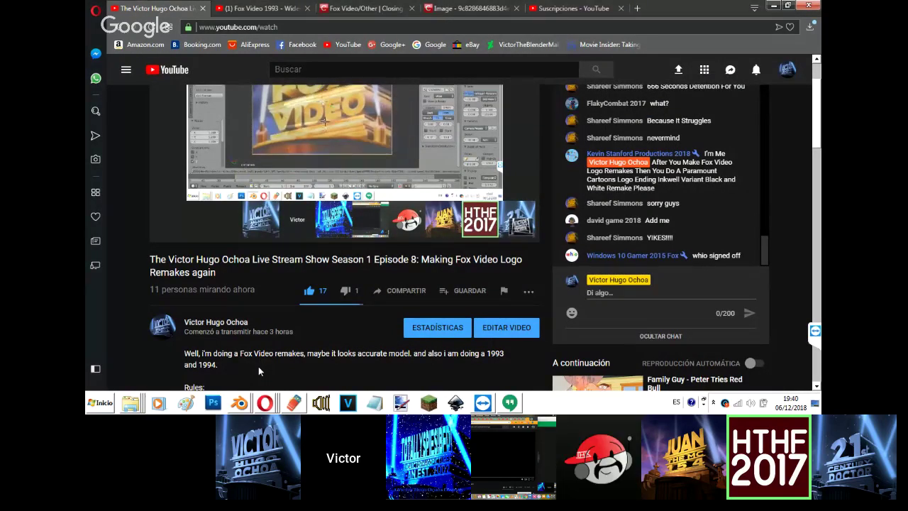
{"action": "left_click", "coordinate": [278, 409]}
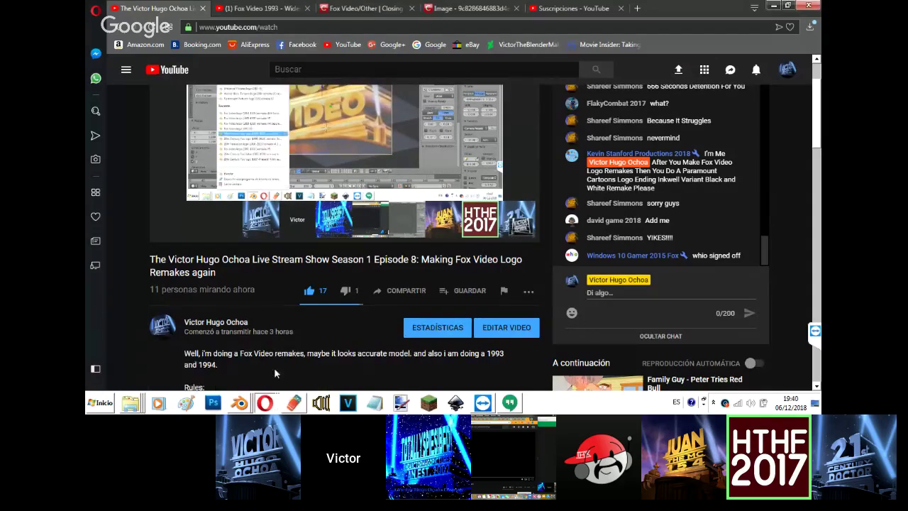
Check the Hangouts call chat and the group conversations in the Hangouts app, and return to the live call in Opera.
{"action": "left_click", "coordinate": [253, 350]}
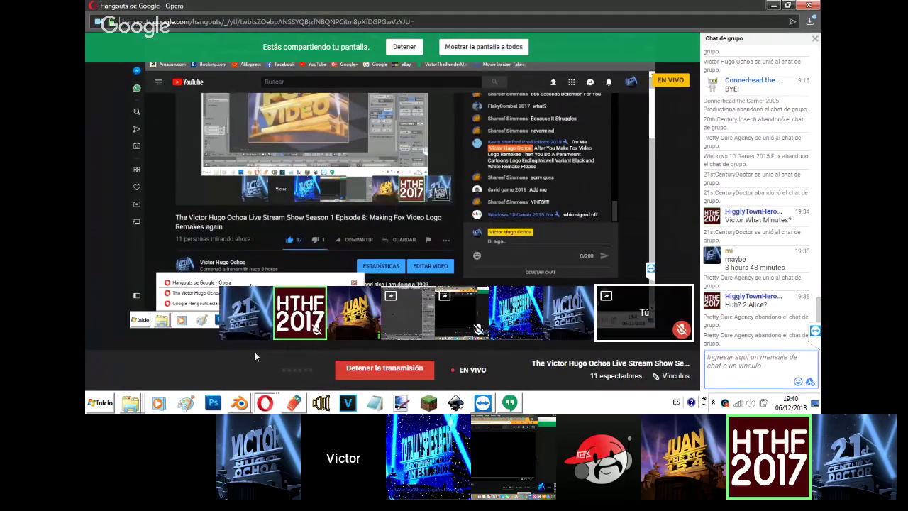
{"action": "left_click", "coordinate": [517, 403]}
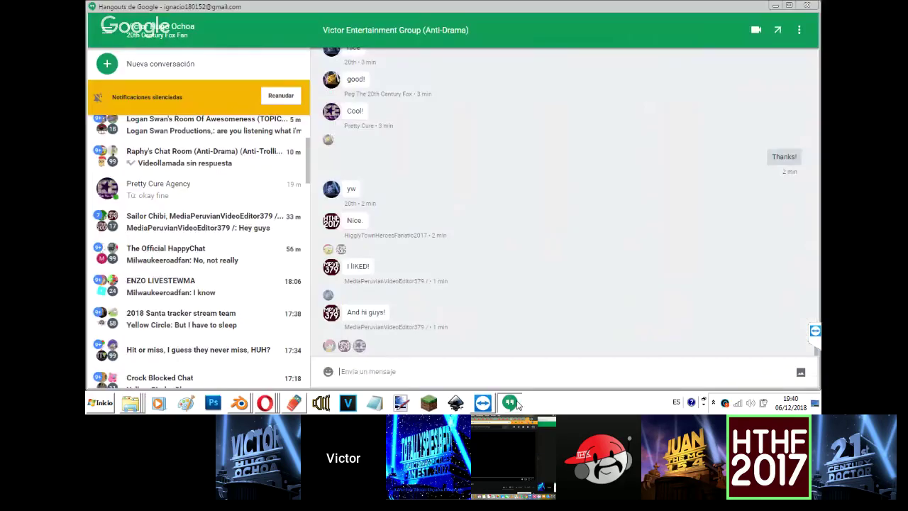
{"action": "left_click", "coordinate": [197, 168]}
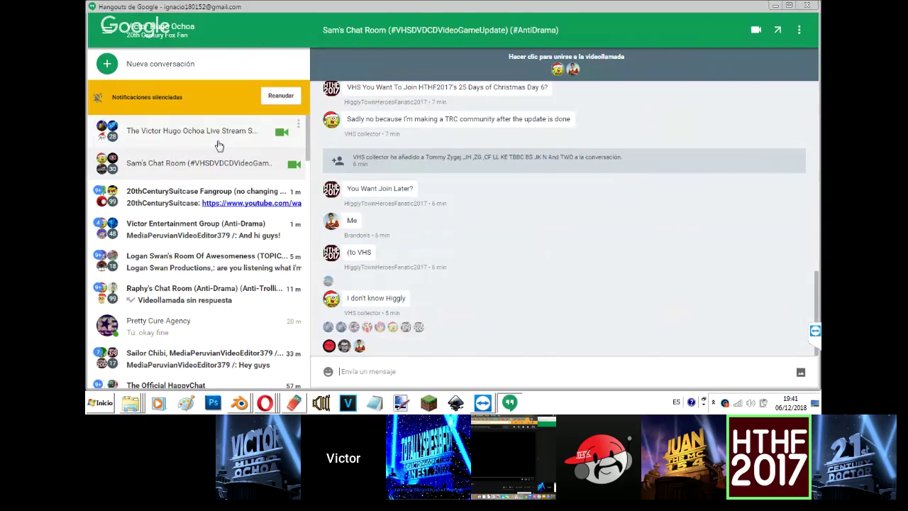
{"action": "left_click", "coordinate": [218, 145]}
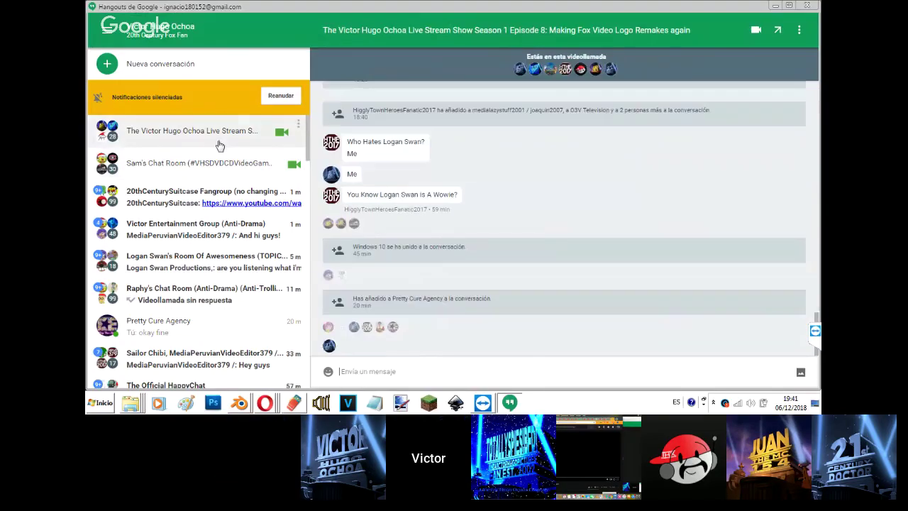
{"action": "left_click", "coordinate": [218, 231]}
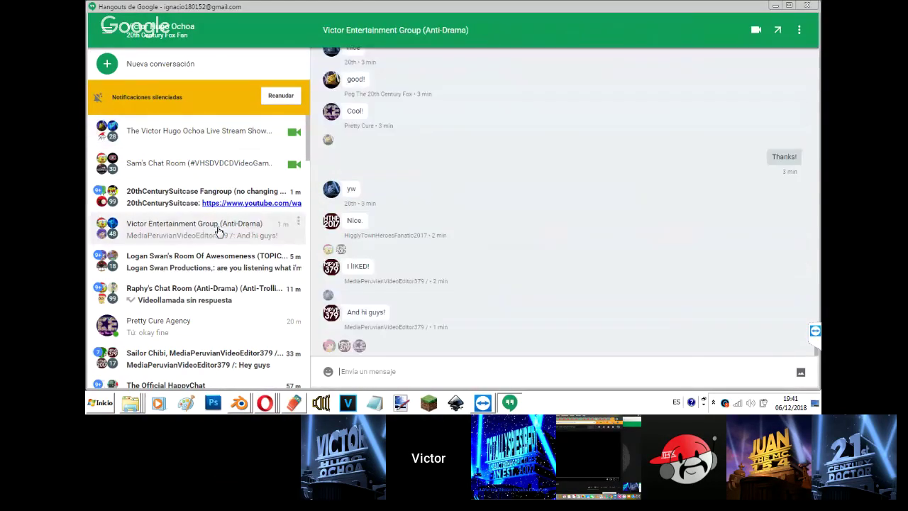
{"action": "left_click", "coordinate": [264, 402]}
{"action": "left_click", "coordinate": [235, 350]}
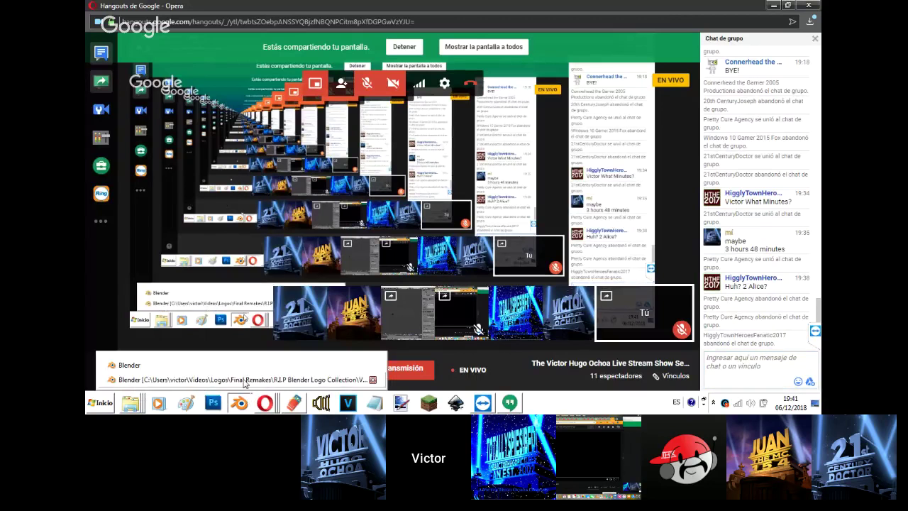
Switch to the Blender window holding the 1993 remake and open Fox Video logo 1994 V4.blend.
{"action": "left_click", "coordinate": [242, 380]}
{"action": "left_click", "coordinate": [239, 401]}
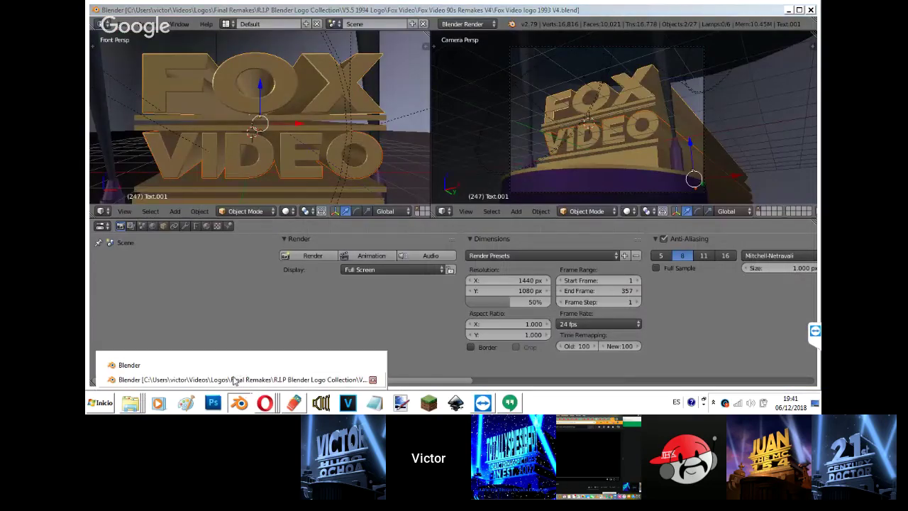
{"action": "left_click", "coordinate": [234, 379]}
{"action": "left_click", "coordinate": [114, 24]}
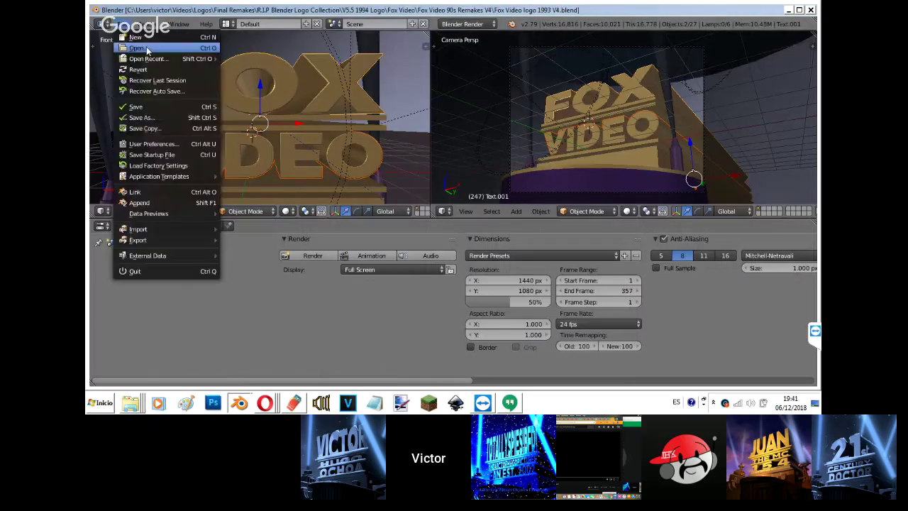
{"action": "left_click", "coordinate": [166, 46]}
{"action": "left_click", "coordinate": [272, 38]}
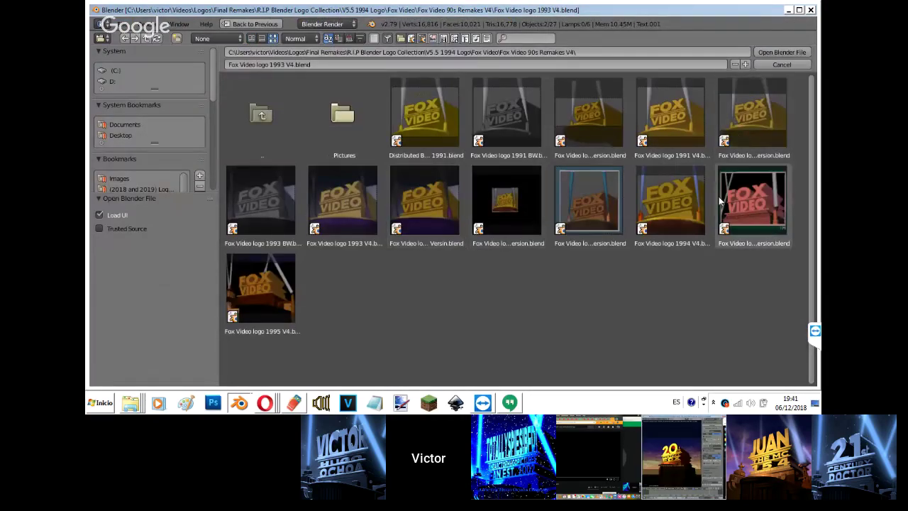
{"action": "left_click", "coordinate": [681, 202]}
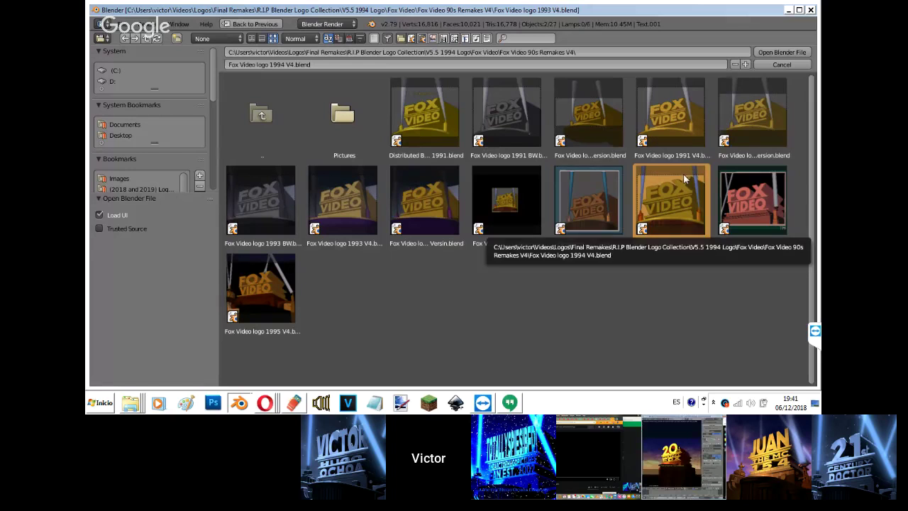
{"action": "double_click", "coordinate": [683, 175]}
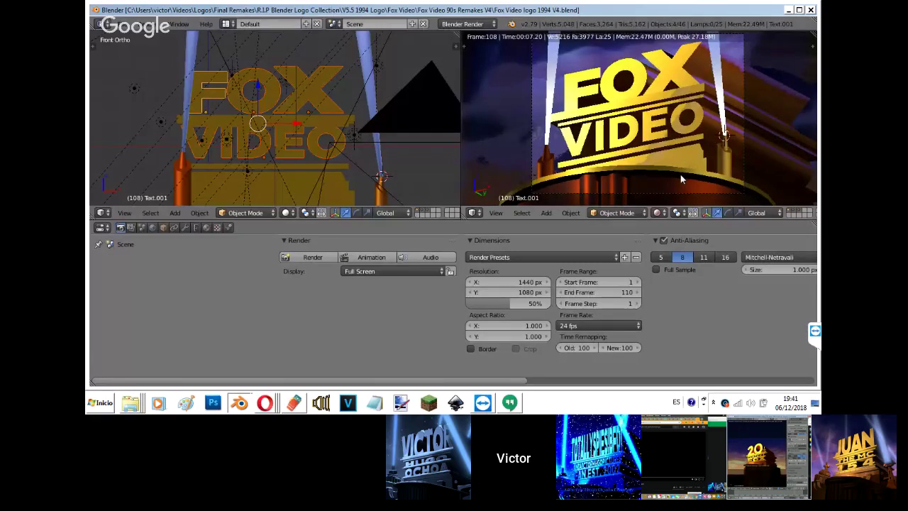
Take the camera view out of rendered shading, hide the searchlight layers, and preview the front view of the logo rendered.
{"action": "key", "text": "shift+z"}
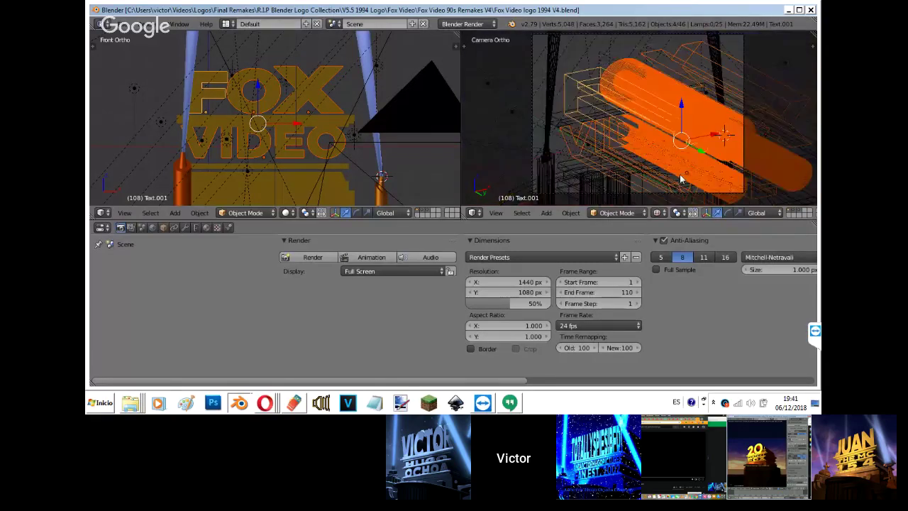
{"action": "left_click", "coordinate": [419, 214]}
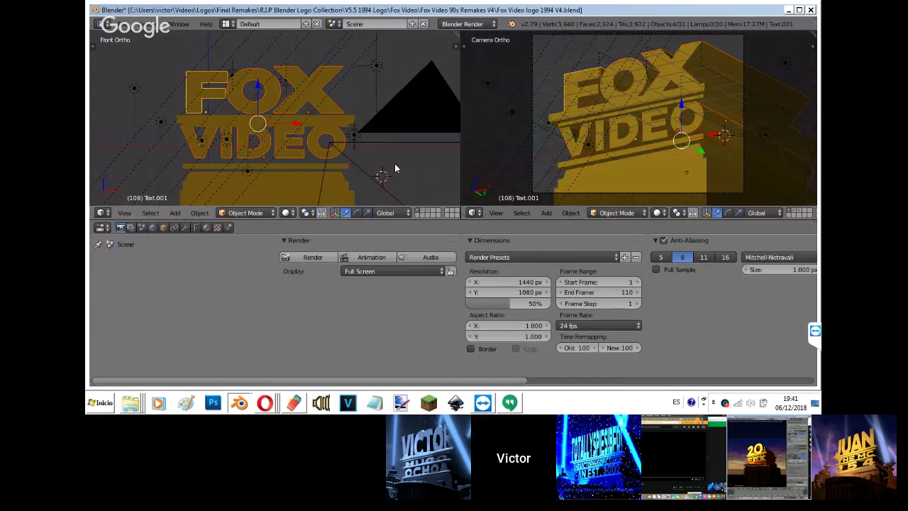
{"action": "key", "text": "shift+z"}
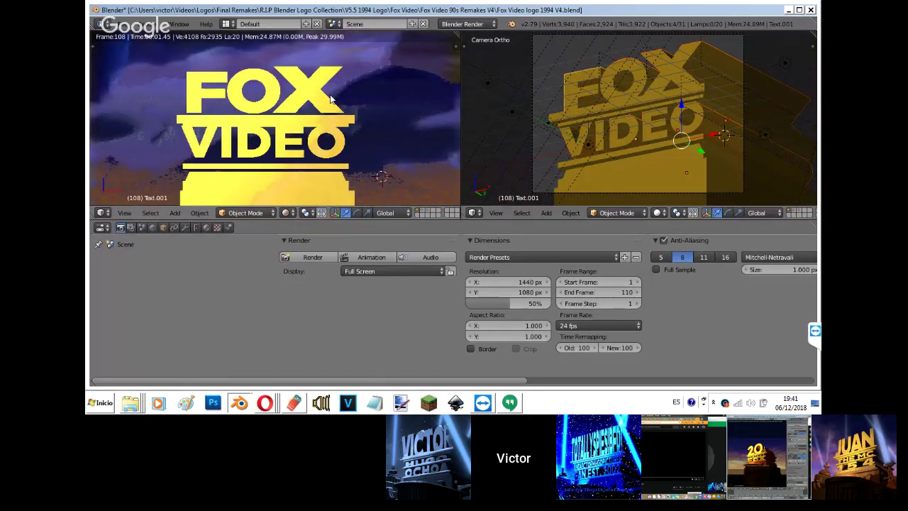
Select the camera, show the reference background image in the camera view, and set its opacity to 0.575.
{"action": "right_click", "coordinate": [589, 196]}
{"action": "key", "text": "n"}
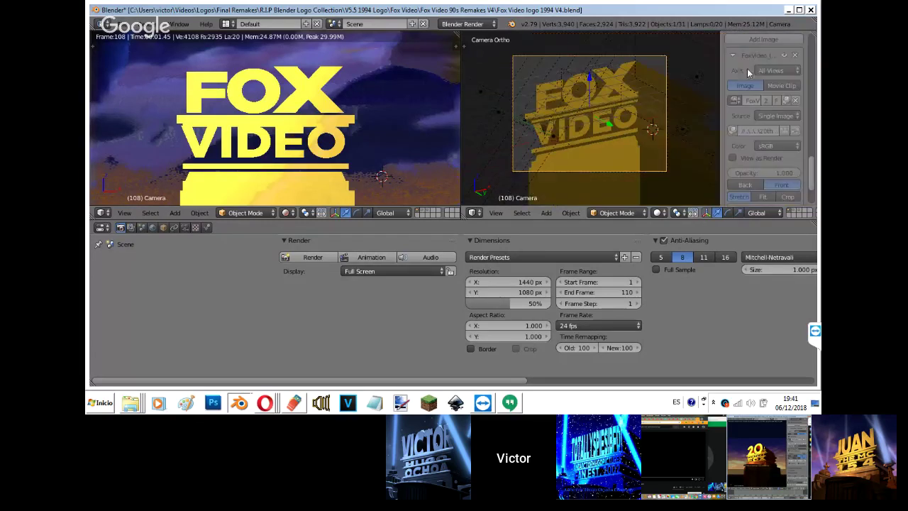
{"action": "scroll", "coordinate": [738, 43], "scroll_direction": "up", "scroll_amount": 2}
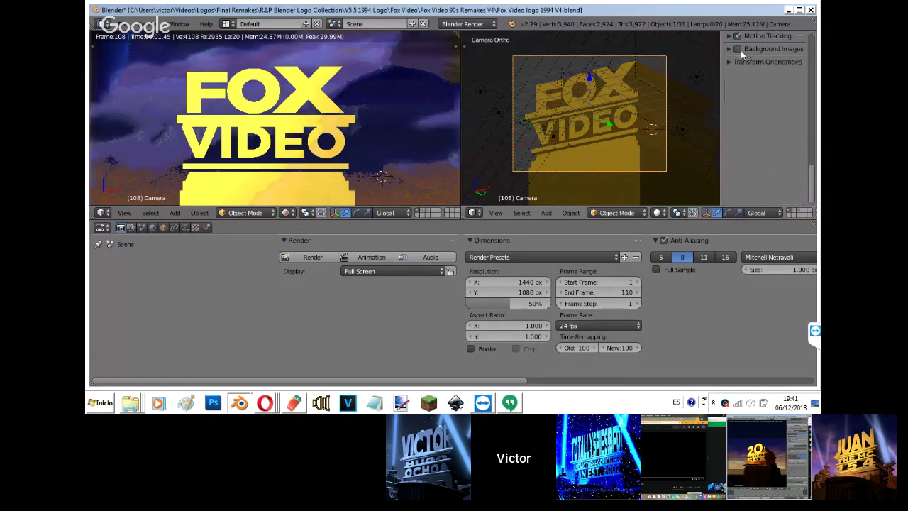
{"action": "left_click", "coordinate": [737, 48]}
{"action": "scroll", "coordinate": [770, 142], "scroll_direction": "down", "scroll_amount": 4}
{"action": "left_click_drag", "start_coordinate": [770, 109], "coordinate": [717, 113]}
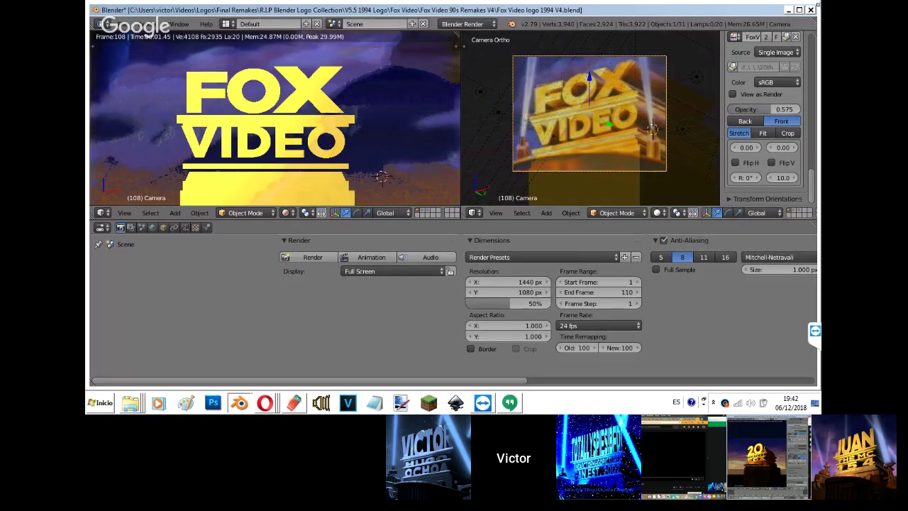
Quit the old 1994 remake without saving, return to the new remake's Blender window, and show the camera's transform settings.
{"action": "left_click", "coordinate": [810, 9]}
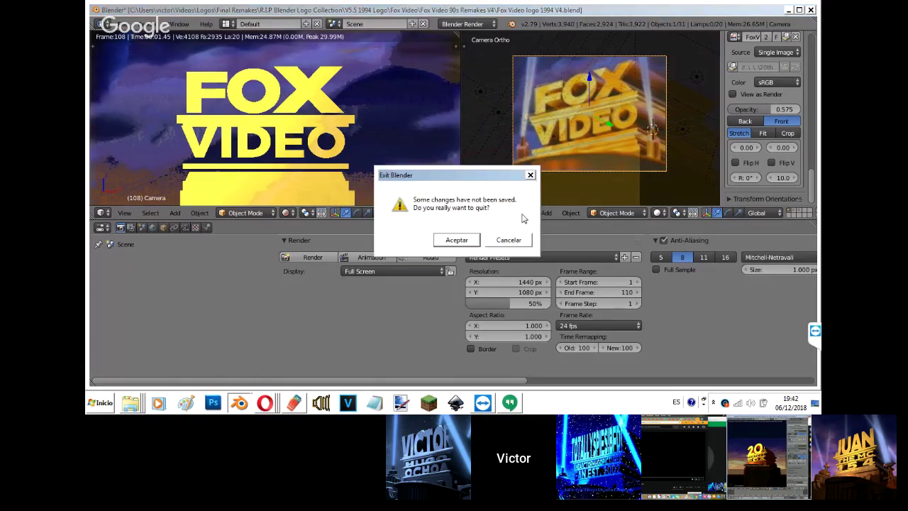
{"action": "left_click", "coordinate": [456, 240]}
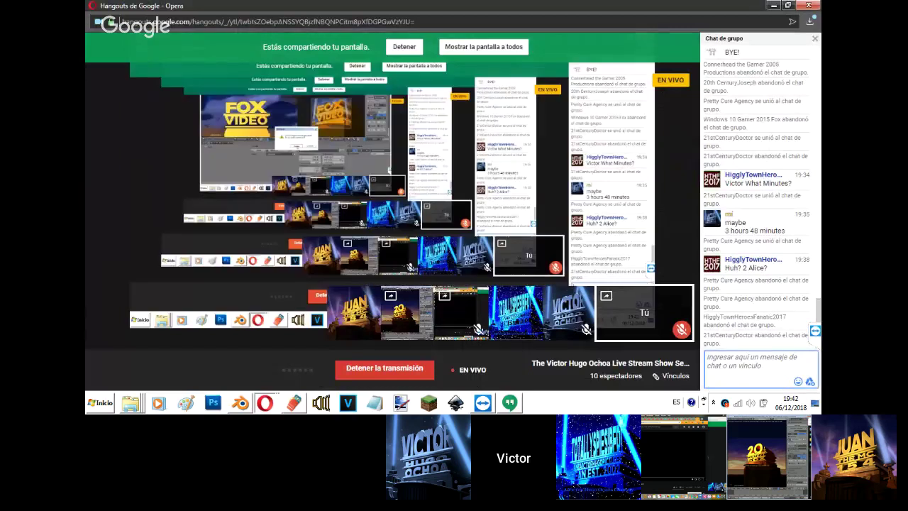
{"action": "left_click", "coordinate": [240, 402]}
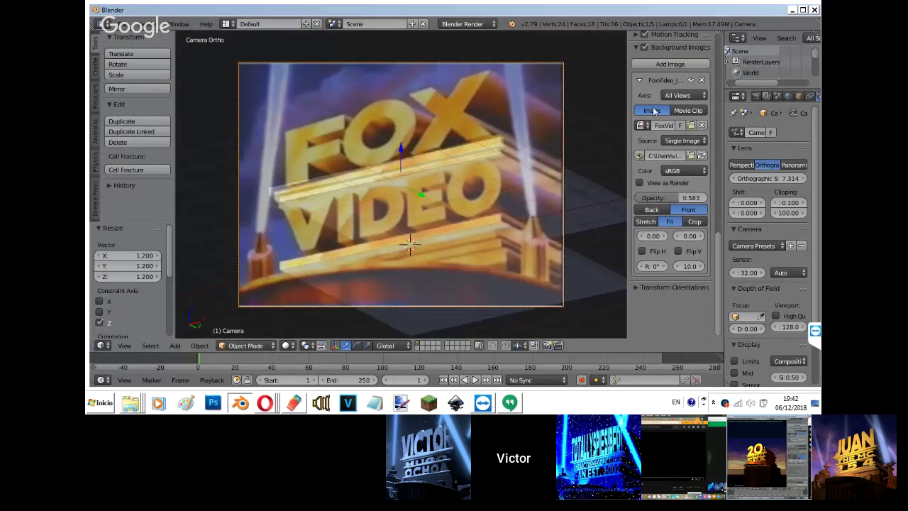
{"action": "left_click", "coordinate": [798, 95]}
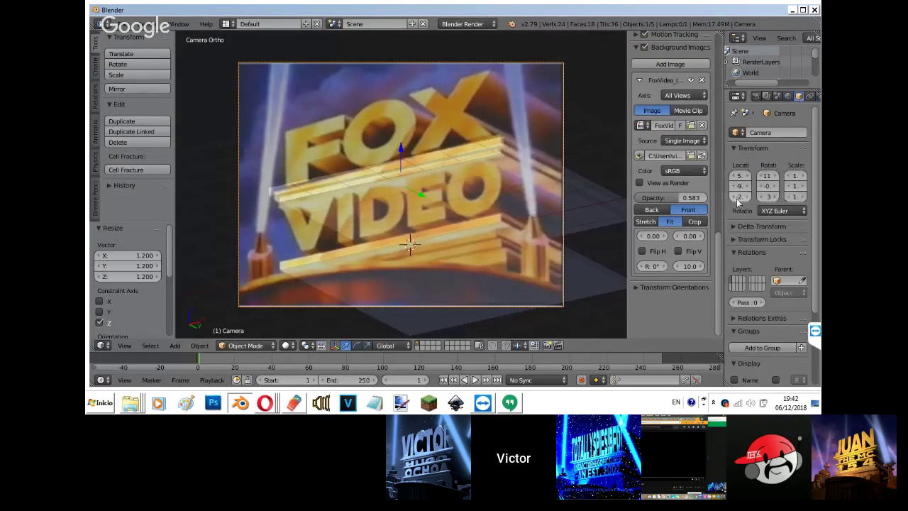
Try scaling and moving the larger ledge slab between FOX and VIDEO, and undo the adjustment.
{"action": "right_click", "coordinate": [482, 156]}
{"action": "key", "text": "s"}
{"action": "left_click", "coordinate": [515, 137]}
{"action": "key", "text": "g"}
{"action": "left_click", "coordinate": [516, 141]}
{"action": "key", "text": "s"}
{"action": "key", "text": "x"}
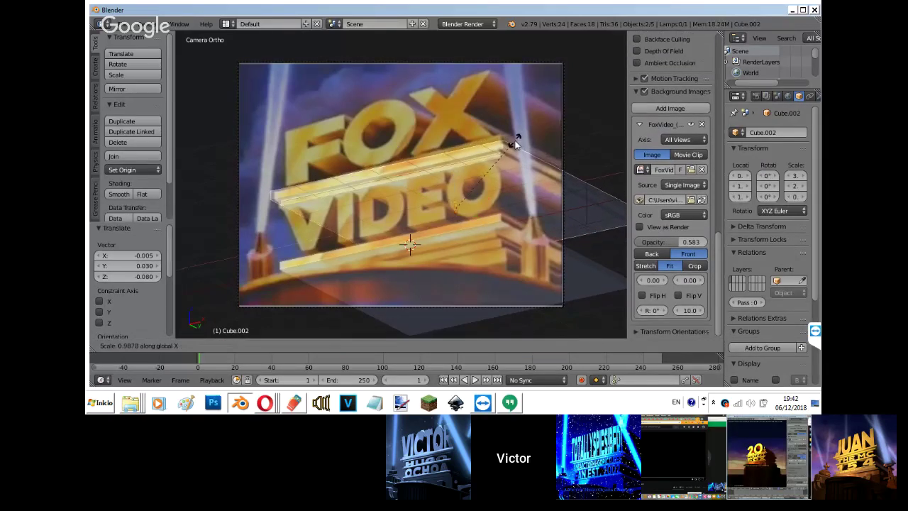
{"action": "right_click", "coordinate": [516, 142]}
{"action": "key", "text": "ctrl+z"}
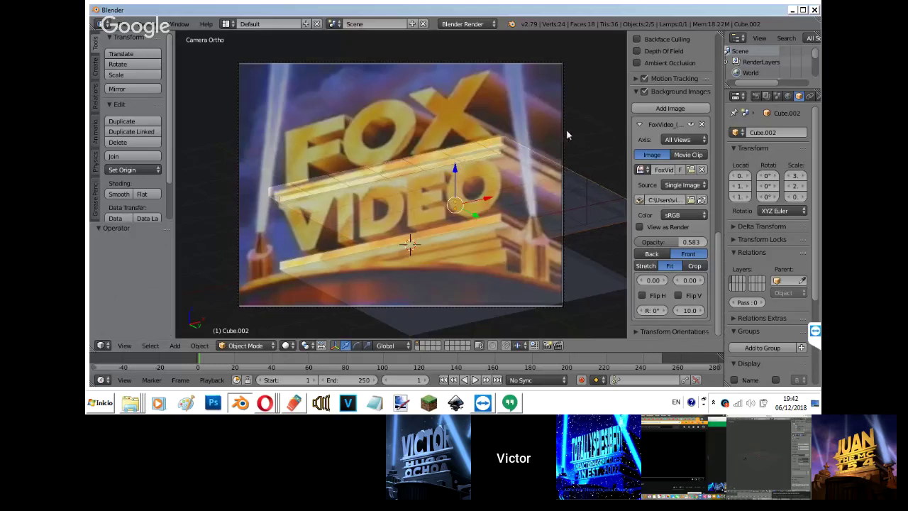
Try a different X rotation for the camera, undo the camera changes, and select the smaller slab under the upper band.
{"action": "right_click", "coordinate": [566, 130]}
{"action": "mouse_move", "coordinate": [766, 176]}
{"action": "left_mouse_down"}
{"action": "mouse_move", "coordinate": [782, 178]}
{"action": "mouse_move", "coordinate": [740, 178]}
{"action": "mouse_move", "coordinate": [742, 188]}
{"action": "mouse_move", "coordinate": [749, 194]}
{"action": "mouse_move", "coordinate": [782, 182]}
{"action": "left_mouse_up"}
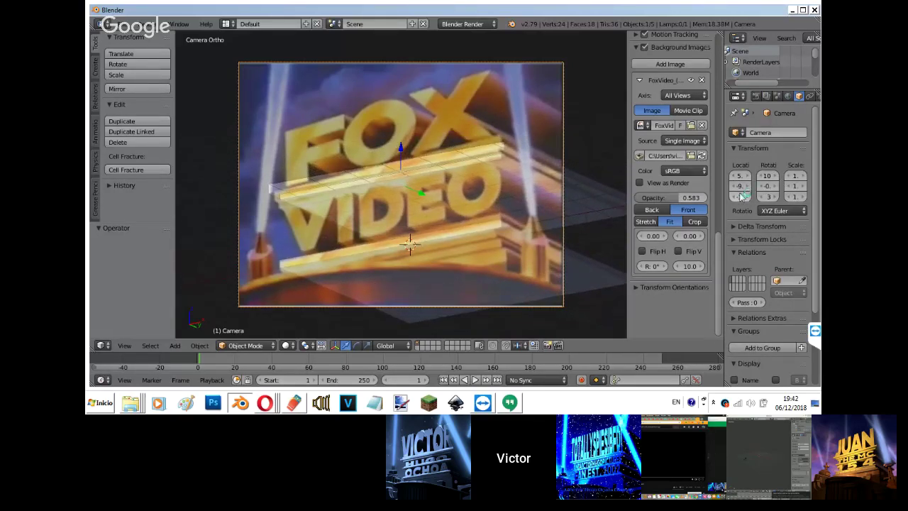
{"action": "key", "text": "ctrl+z"}
{"action": "key", "text": "ctrl+z"}
{"action": "right_click", "coordinate": [477, 196]}
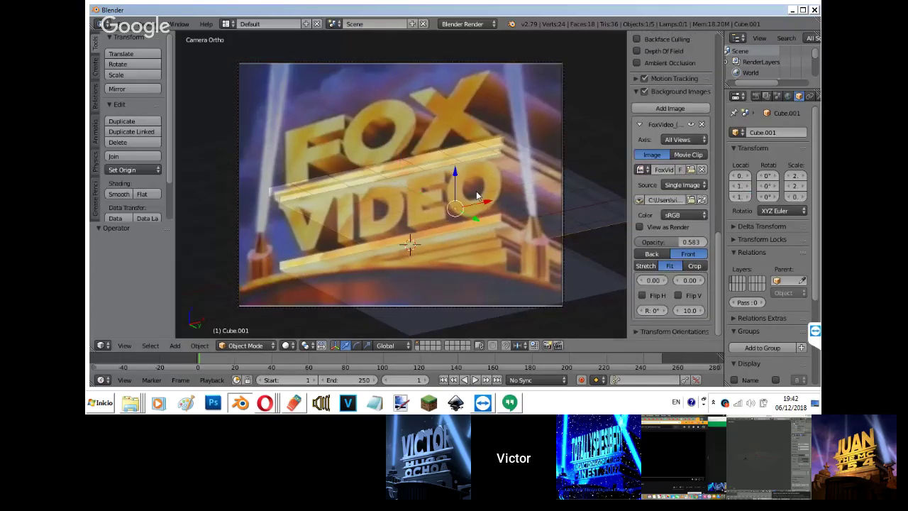
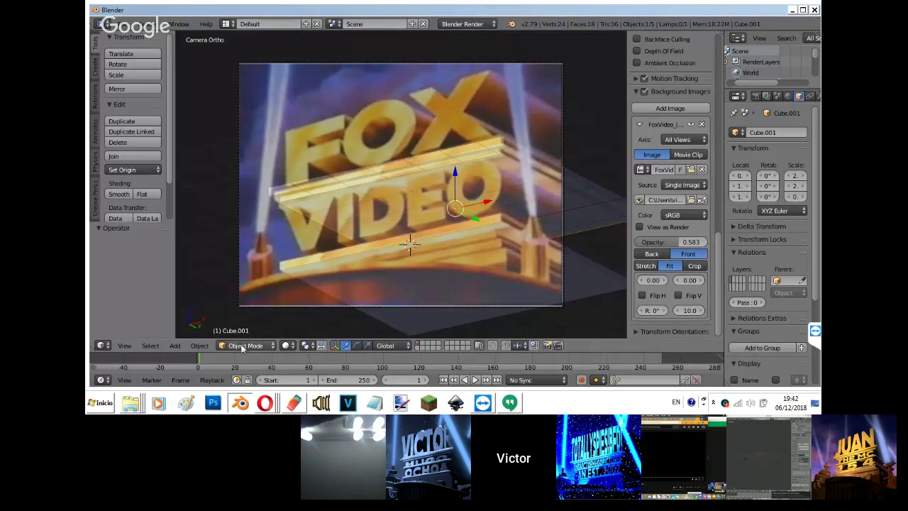
Check the live call and its group chat in Opera, and return to the Blender remake.
{"action": "left_click", "coordinate": [264, 402]}
{"action": "left_click", "coordinate": [225, 352]}
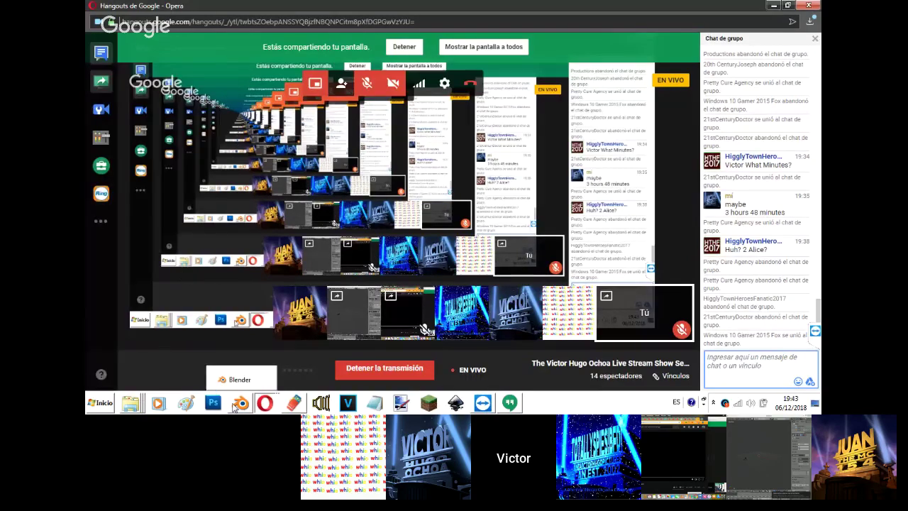
{"action": "mouse_move", "coordinate": [233, 404]}
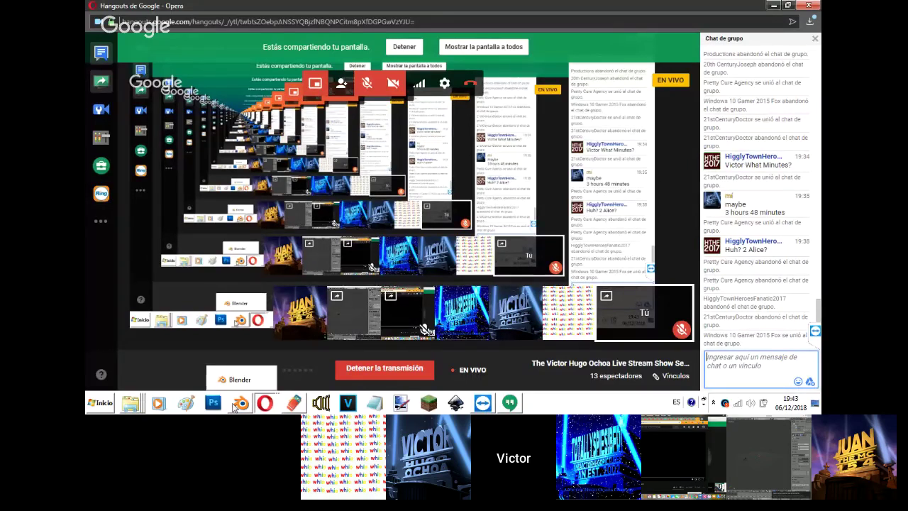
{"action": "left_click", "coordinate": [239, 403]}
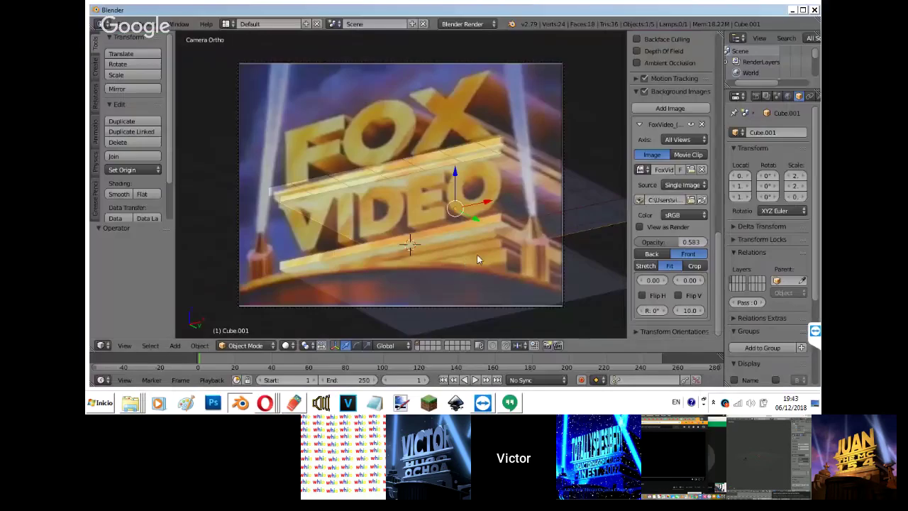
Add a text object at the scene origin and rotate it 90° in the right orthographic view.
{"action": "middle_click_drag", "start_coordinate": [439, 188], "coordinate": [340, 227]}
{"action": "key", "text": "shift+a"}
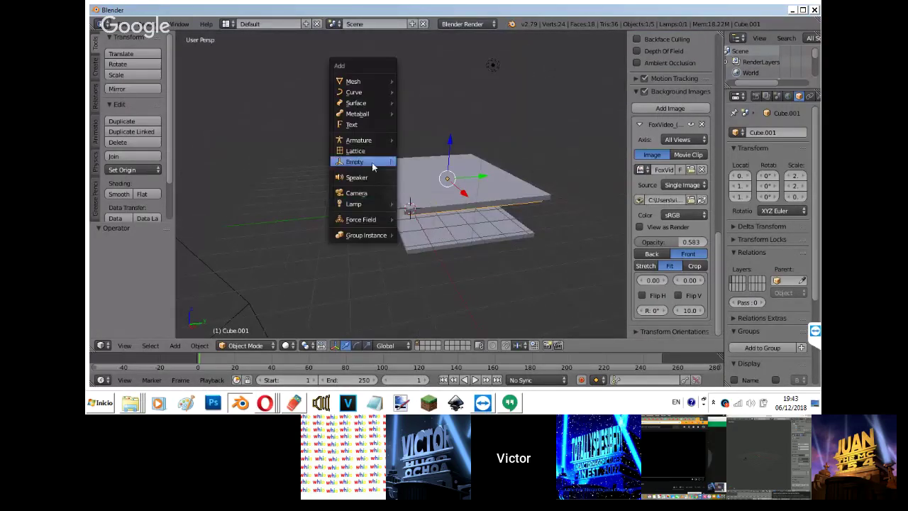
{"action": "left_click", "coordinate": [368, 125]}
{"action": "key", "text": "KP_3"}
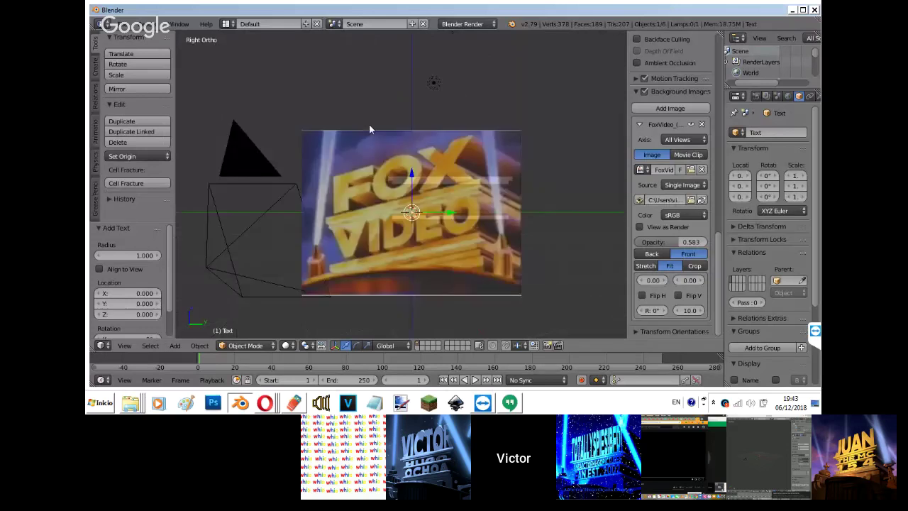
{"action": "type", "text": "r90"}
{"action": "key", "text": "Return"}
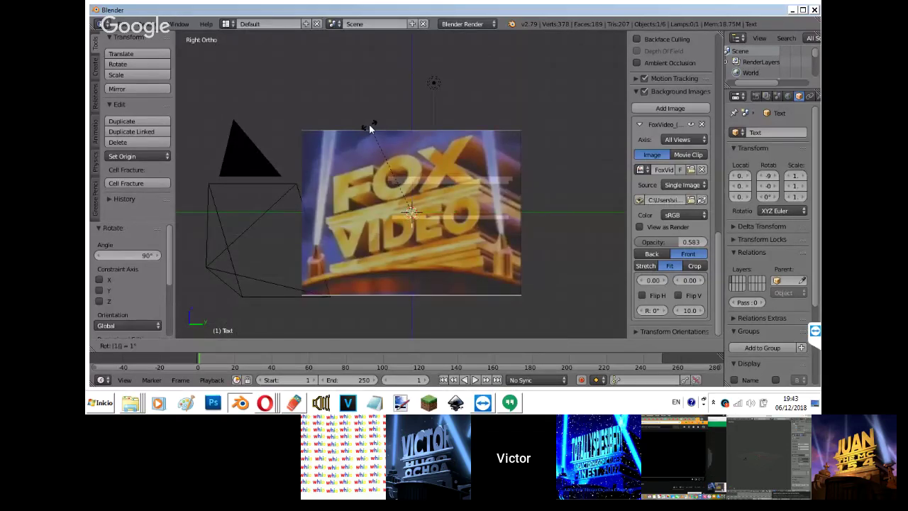
Replace the default wording of the text object with VIDEO in the front orthographic view.
{"action": "key", "text": "KP_1"}
{"action": "key", "text": "Tab"}
{"action": "key", "text": "BackSpace"}
{"action": "key", "text": "BackSpace"}
{"action": "key", "text": "BackSpace"}
{"action": "key", "text": "BackSpace"}
{"action": "type", "text": "VIDEO"}
{"action": "key", "text": "Tab"}
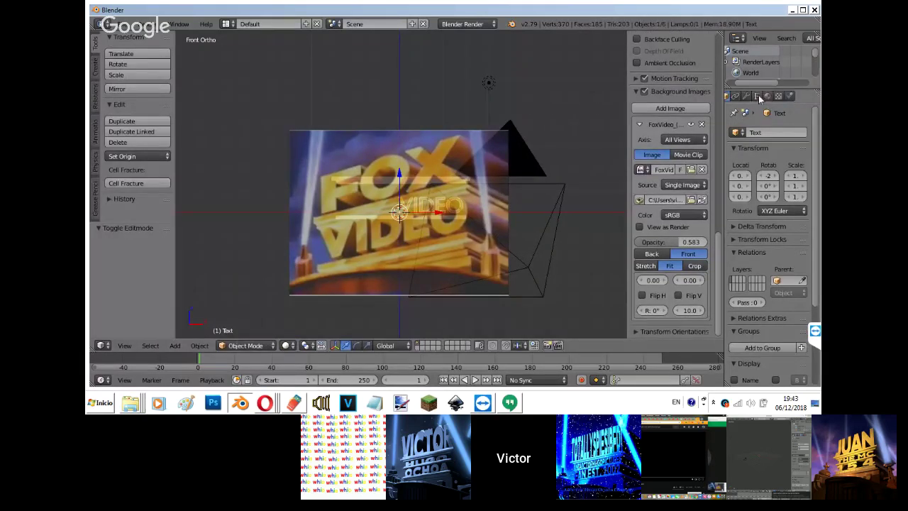
Load a Gotham font from the Downloads fonts folder as the VIDEO text's regular font and centre the text horizontally.
{"action": "left_click", "coordinate": [757, 96]}
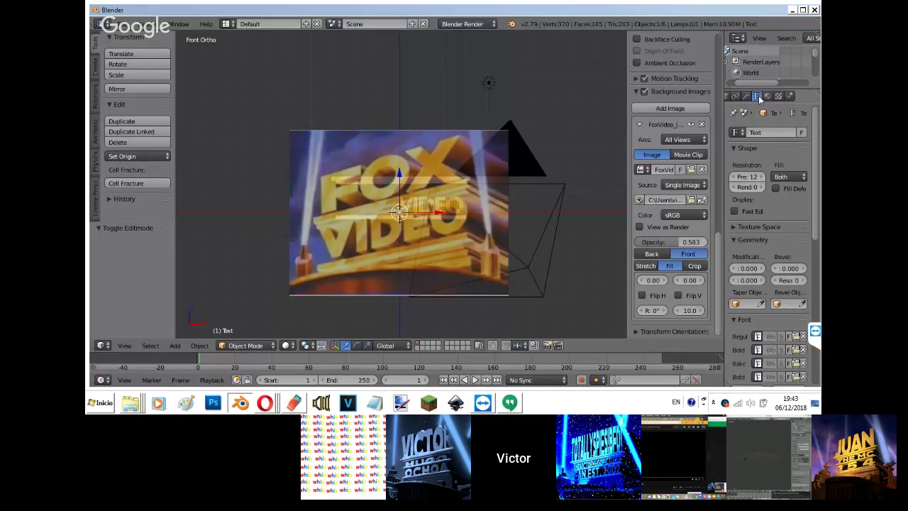
{"action": "left_click_drag", "start_coordinate": [805, 228], "coordinate": [813, 300]}
{"action": "scroll", "coordinate": [816, 222], "scroll_direction": "down", "scroll_amount": 1}
{"action": "left_click", "coordinate": [797, 157]}
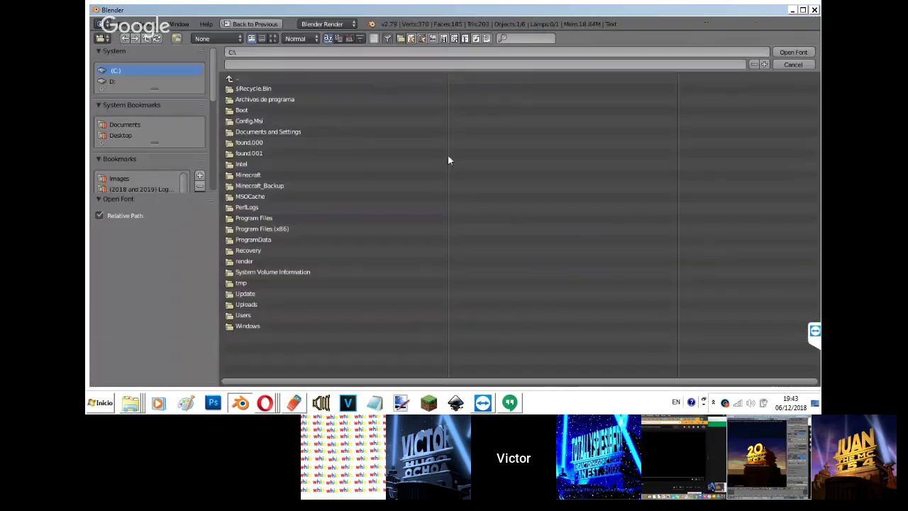
{"action": "scroll", "coordinate": [163, 142], "scroll_direction": "down", "scroll_amount": 5}
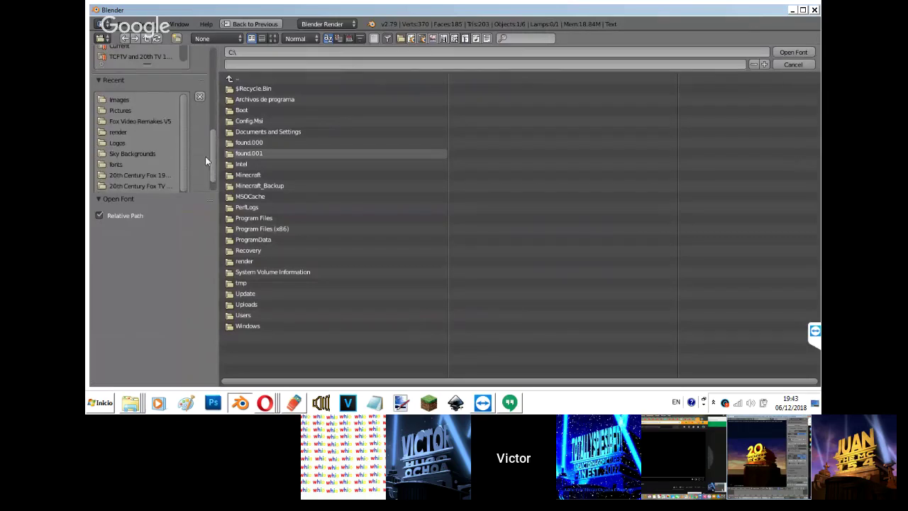
{"action": "left_click", "coordinate": [153, 164]}
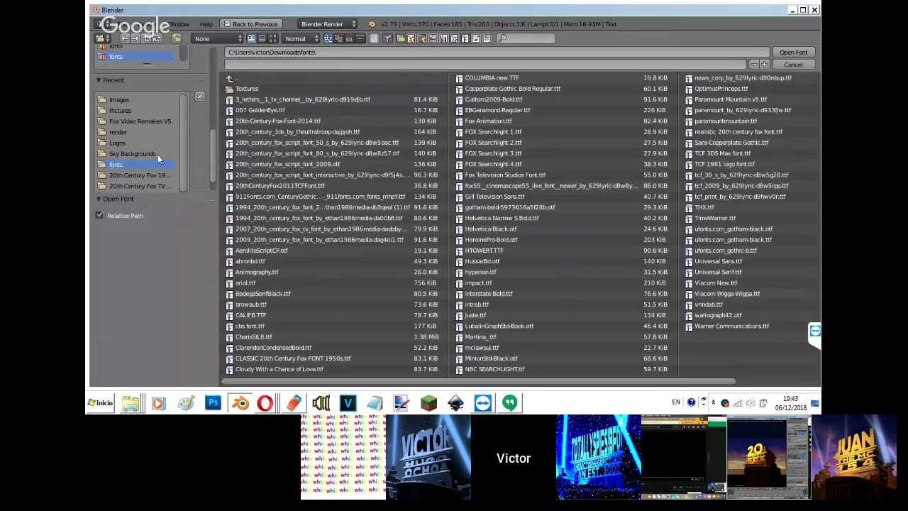
{"action": "left_click", "coordinate": [271, 42]}
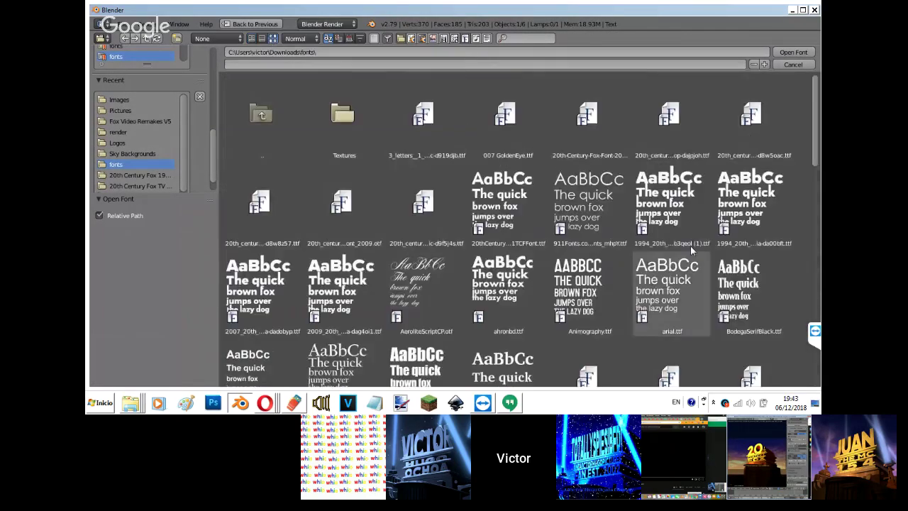
{"action": "left_click_drag", "start_coordinate": [810, 143], "coordinate": [810, 233]}
{"action": "double_click", "coordinate": [753, 234]}
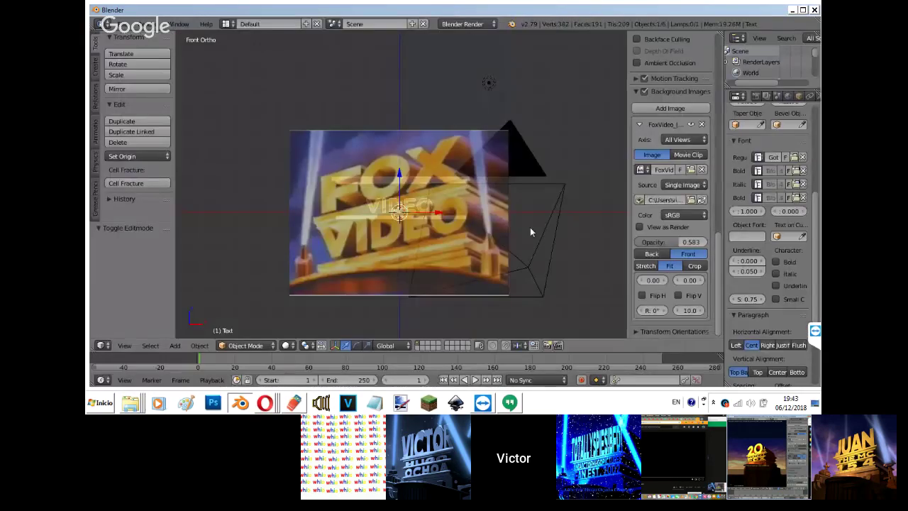
Extrude the VIDEO text by 2.480 and shift it 1.797 along Y in the right orthographic view.
{"action": "key", "text": "KP_0"}
{"action": "scroll", "coordinate": [762, 142], "scroll_direction": "up", "scroll_amount": 4}
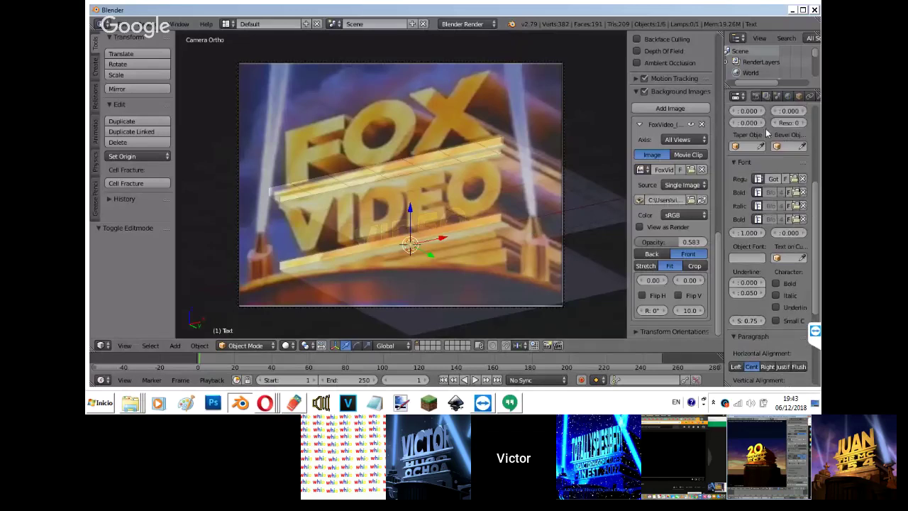
{"action": "left_click_drag", "start_coordinate": [750, 205], "coordinate": [622, 367]}
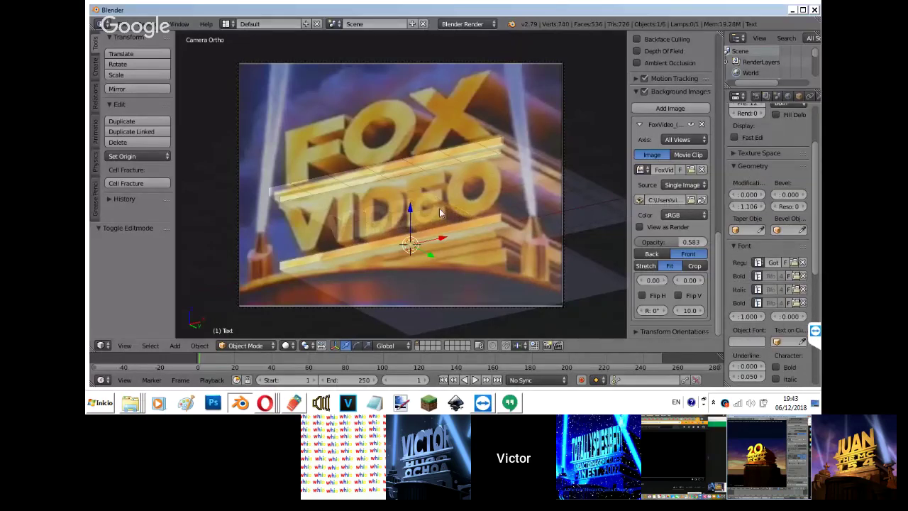
{"action": "key", "text": "KP_3"}
{"action": "left_click_drag", "start_coordinate": [451, 208], "coordinate": [483, 208]}
{"action": "left_click_drag", "start_coordinate": [743, 208], "coordinate": [758, 335]}
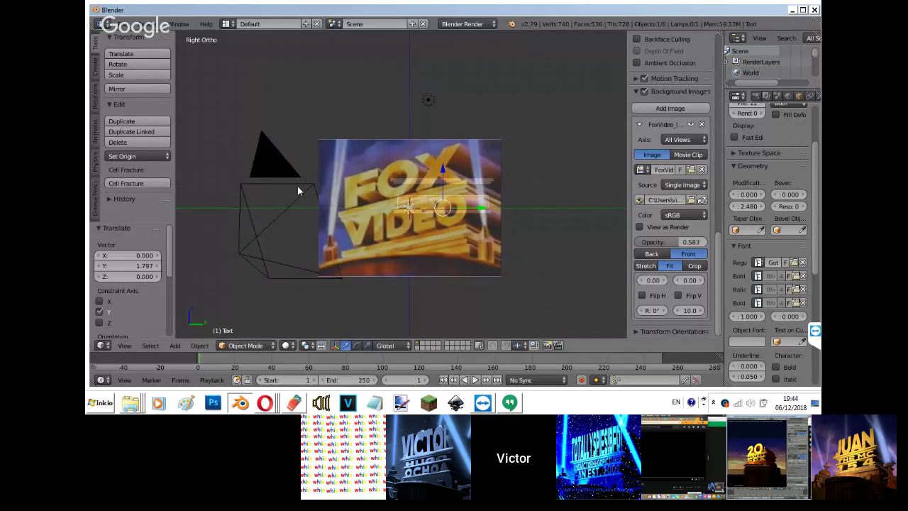
{"action": "middle_click_drag", "start_coordinate": [401, 158], "coordinate": [401, 164]}
{"action": "key", "text": "KP_0"}
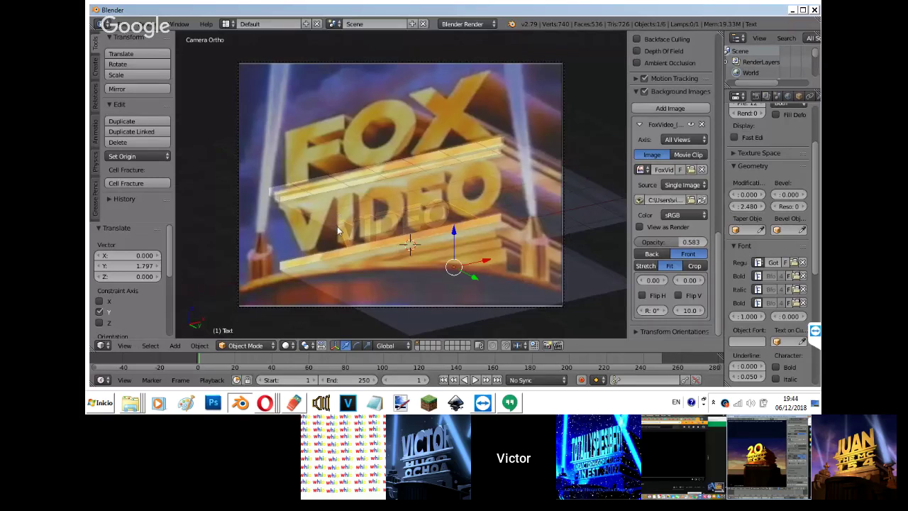
In the camera view, shift the VIDEO text along Y and scale it 1.722 on X and 1.768 on Z.
{"action": "key", "text": "g"}
{"action": "key", "text": "y"}
{"action": "left_click", "coordinate": [420, 138]}
{"action": "key", "text": "s"}
{"action": "key", "text": "x"}
{"action": "left_click", "coordinate": [610, 166]}
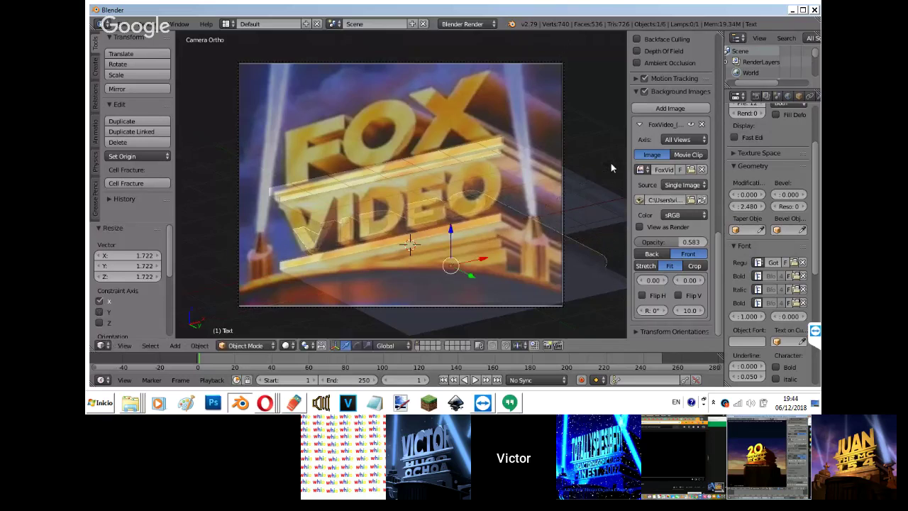
{"action": "key", "text": "s"}
{"action": "key", "text": "z"}
{"action": "left_click", "coordinate": [556, 215]}
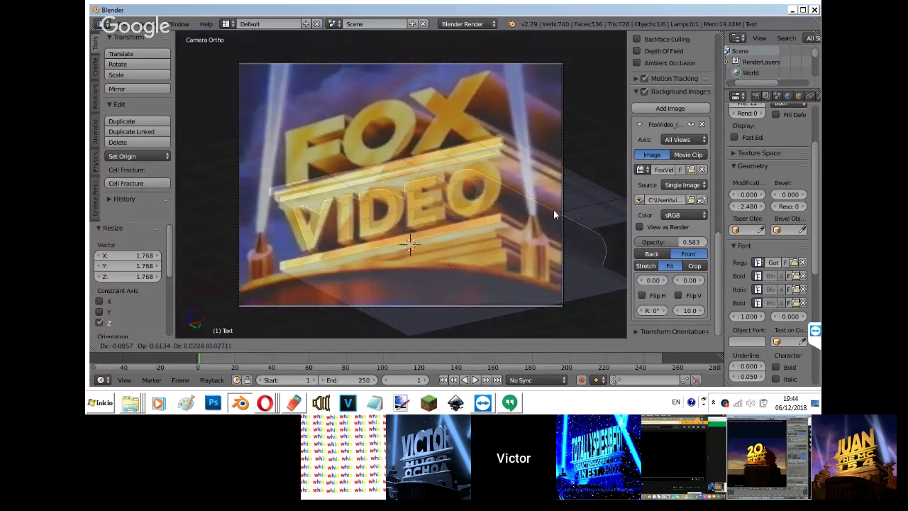
Set the VIDEO text's offset to 0.029 and fine-tune its X position and height to match the reference lettering.
{"action": "left_click_drag", "start_coordinate": [744, 194], "coordinate": [767, 194]}
{"action": "key", "text": "g"}
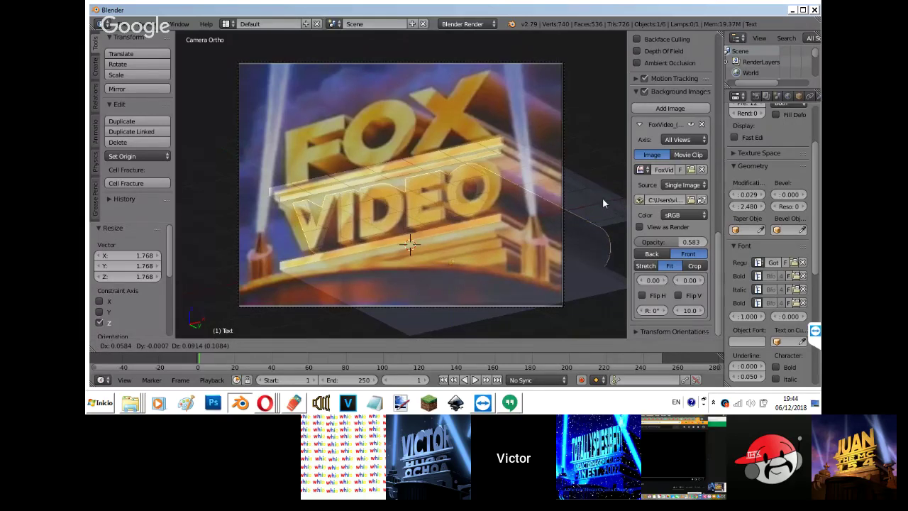
{"action": "key", "text": "x"}
{"action": "left_click", "coordinate": [620, 198]}
{"action": "key", "text": "s"}
{"action": "key", "text": "z"}
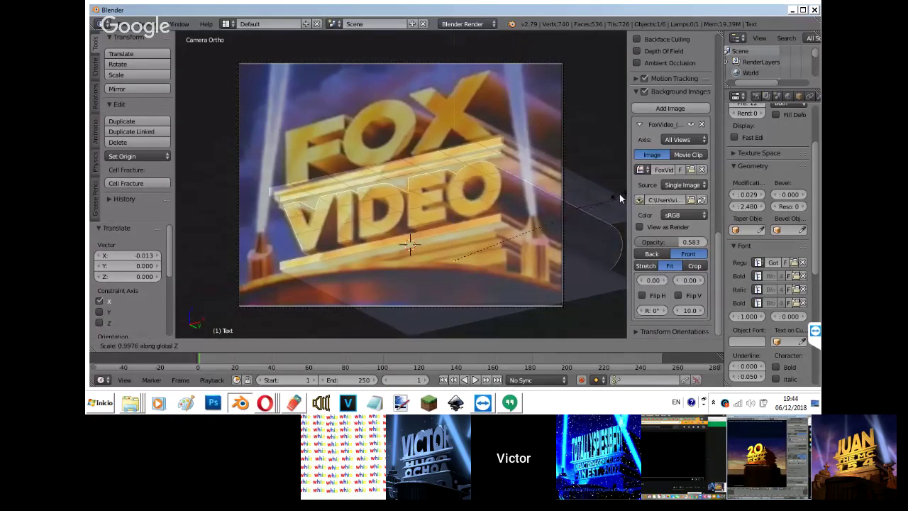
{"action": "left_click", "coordinate": [616, 155]}
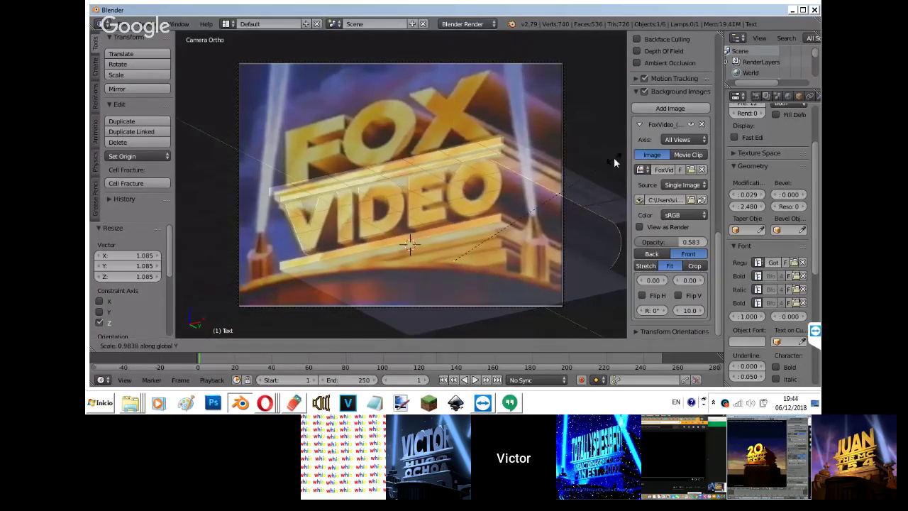
{"action": "key", "text": "s"}
{"action": "key", "text": "z"}
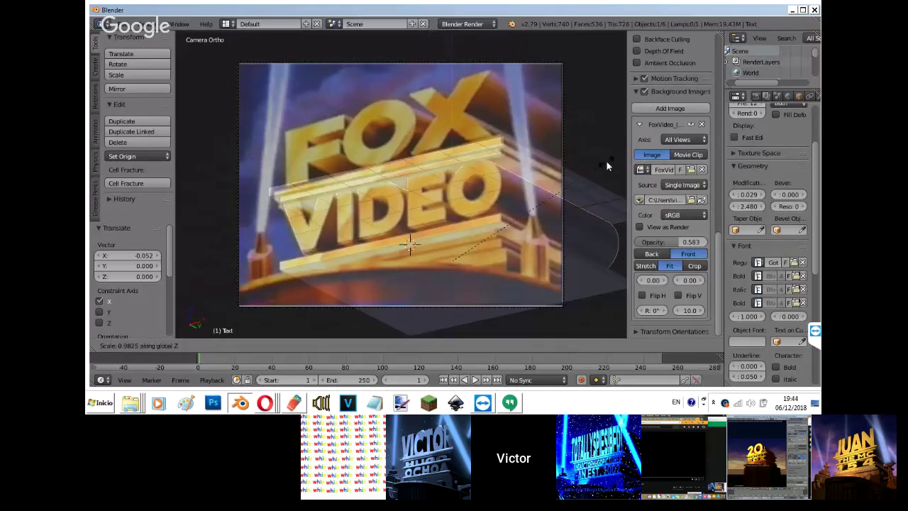
{"action": "left_click", "coordinate": [606, 160]}
Select both slabs of the upper band and move them about -0.013 along X.
{"action": "right_click", "coordinate": [525, 160]}
{"action": "right_click", "coordinate": [524, 159], "text": "shift"}
{"action": "key", "text": "g"}
{"action": "key", "text": "x"}
{"action": "left_click", "coordinate": [551, 176]}
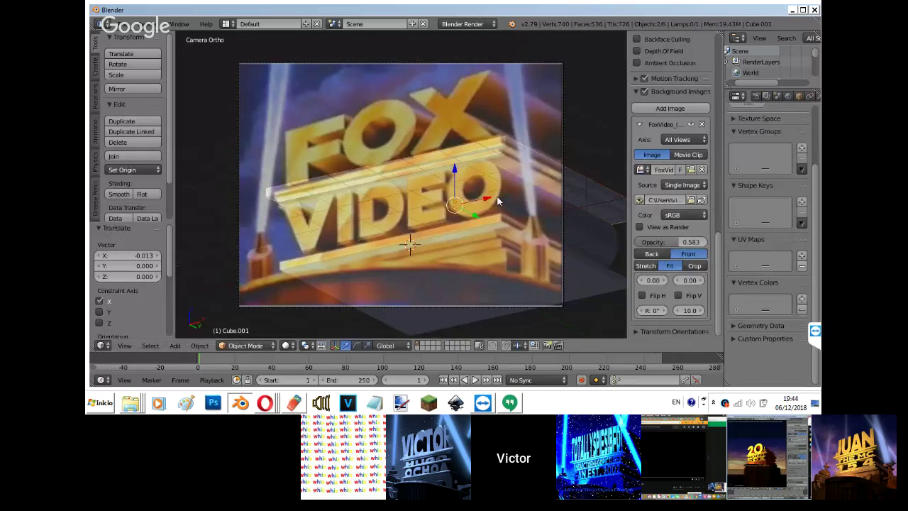
Duplicate the VIDEO text, replace its wording with F, and raise the copy along Z above the upper band.
{"action": "right_click", "coordinate": [495, 154]}
{"action": "key", "text": "Tab"}
{"action": "key", "text": "BackSpace"}
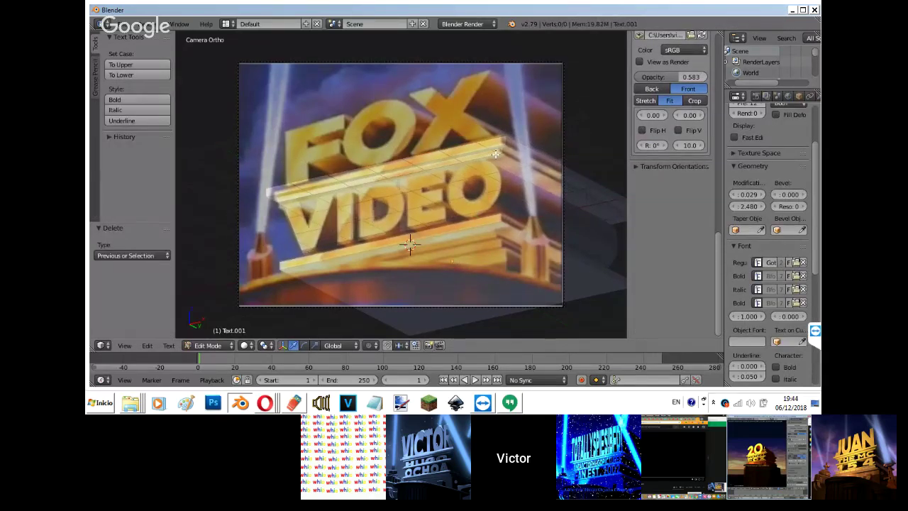
{"action": "key", "text": "Tab"}
{"action": "key", "text": "g"}
{"action": "key", "text": "z"}
{"action": "left_click", "coordinate": [492, 77]}
{"action": "key", "text": "Tab"}
{"action": "key", "text": "Tab"}
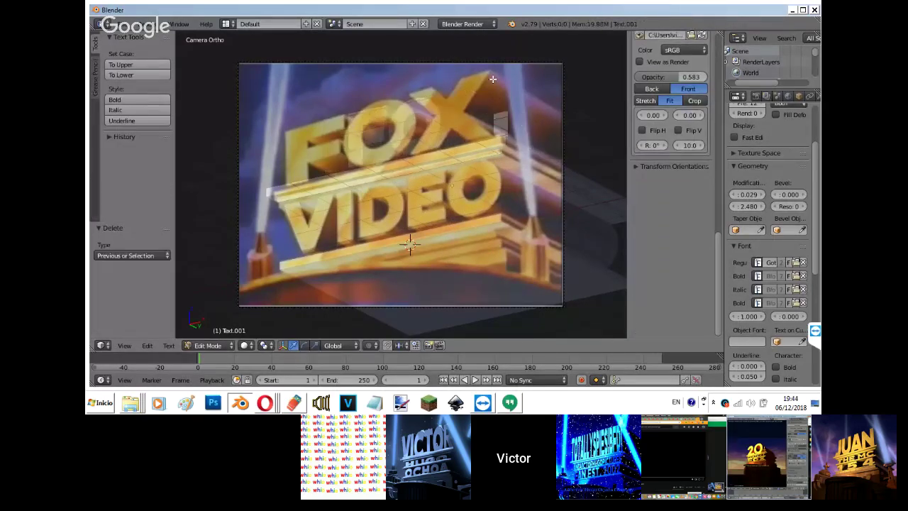
Move the F along X and scale it on Z and X to match the F of FOX in the reference image.
{"action": "key", "text": "g"}
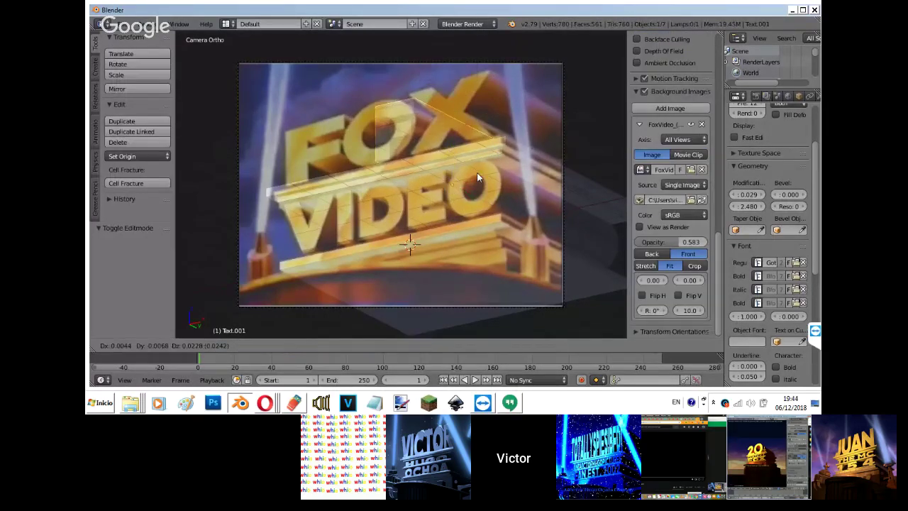
{"action": "key", "text": "x"}
{"action": "left_click", "coordinate": [393, 181]}
{"action": "key", "text": "g"}
{"action": "left_click", "coordinate": [394, 183]}
{"action": "key", "text": "s"}
{"action": "key", "text": "z"}
{"action": "left_click", "coordinate": [394, 183]}
{"action": "key", "text": "s"}
{"action": "key", "text": "x"}
{"action": "left_click", "coordinate": [508, 139]}
{"action": "key", "text": "g"}
{"action": "key", "text": "x"}
{"action": "left_click", "coordinate": [514, 143]}
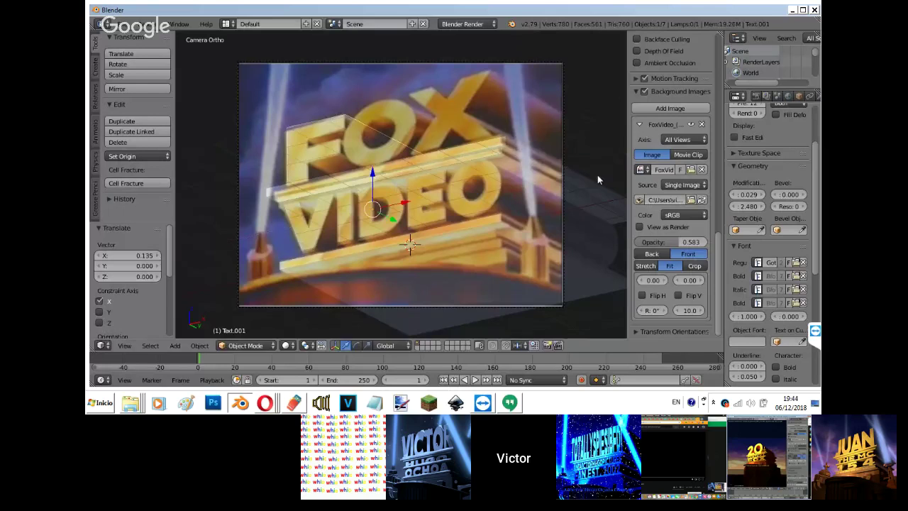
Duplicate the F text in place and replace the copy's wording with O.
{"action": "left_click", "coordinate": [382, 85]}
{"action": "key", "text": "shift+d"}
{"action": "left_click", "coordinate": [415, 86]}
{"action": "key", "text": "Tab"}
{"action": "key", "text": "BackSpace"}
{"action": "type", "text": "O"}
{"action": "key", "text": "Tab"}
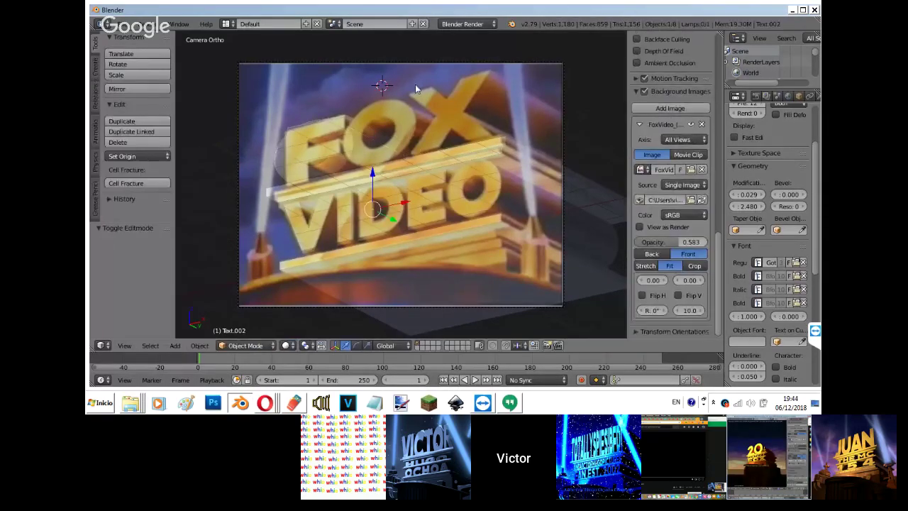
Move the O along X onto the reference O of FOX and scale it to fit, 1.062 on Z.
{"action": "key", "text": "g"}
{"action": "key", "text": "x"}
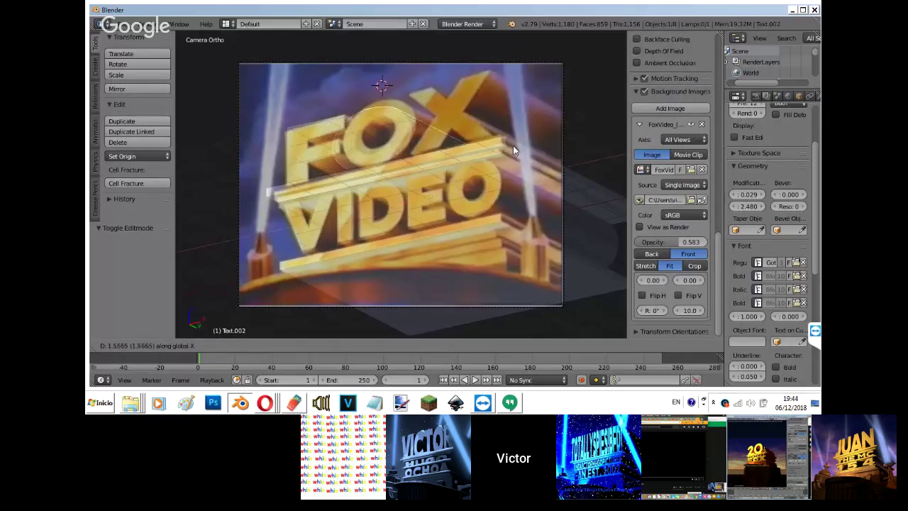
{"action": "left_click", "coordinate": [521, 147]}
{"action": "key", "text": "s"}
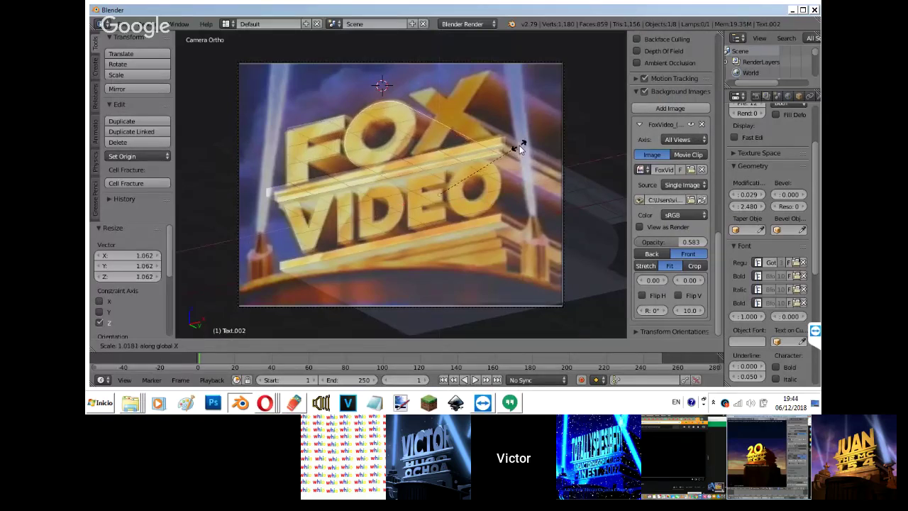
{"action": "left_click", "coordinate": [509, 144]}
Duplicate the F, change the copy's wording to X, and move it along X to the last letter of FOX.
{"action": "right_click", "coordinate": [341, 146]}
{"action": "key", "text": "Tab"}
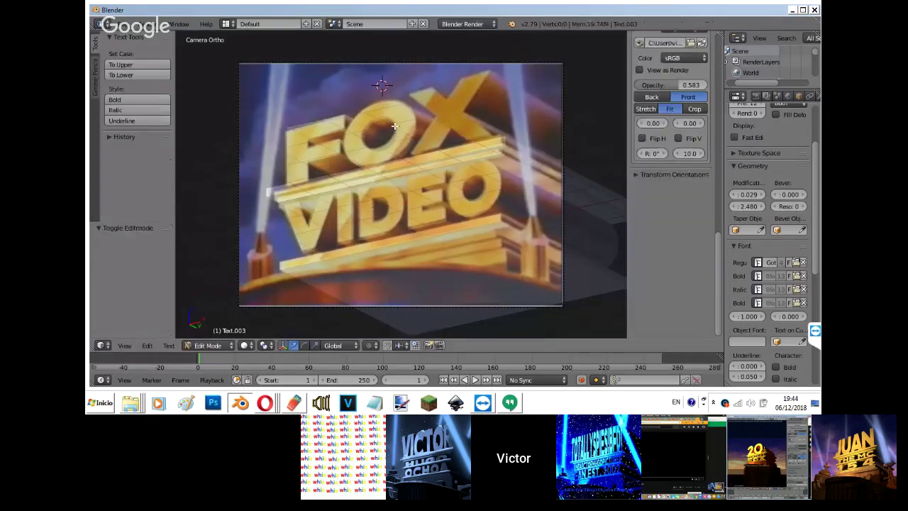
{"action": "key", "text": "Tab"}
{"action": "key", "text": "shift+d"}
{"action": "key", "text": "x"}
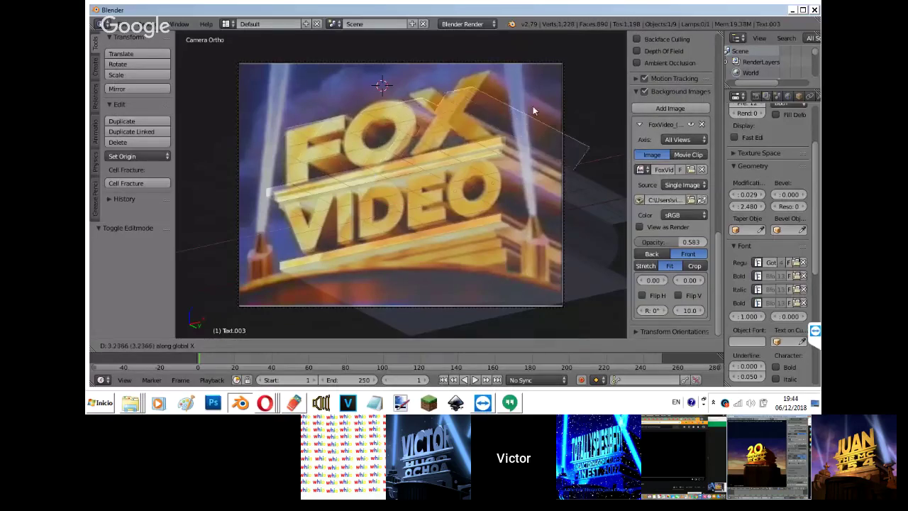
{"action": "left_click", "coordinate": [542, 104]}
Adjust the X letter's position and its scale on X and Z to match the reference, with 0.934 on Z.
{"action": "key", "text": "s"}
{"action": "key", "text": "x"}
{"action": "left_click", "coordinate": [558, 97]}
{"action": "key", "text": "g"}
{"action": "left_click", "coordinate": [561, 93]}
{"action": "key", "text": "s"}
{"action": "key", "text": "z"}
{"action": "left_click", "coordinate": [562, 86]}
{"action": "key", "text": "s"}
{"action": "key", "text": "x"}
{"action": "left_click", "coordinate": [560, 88]}
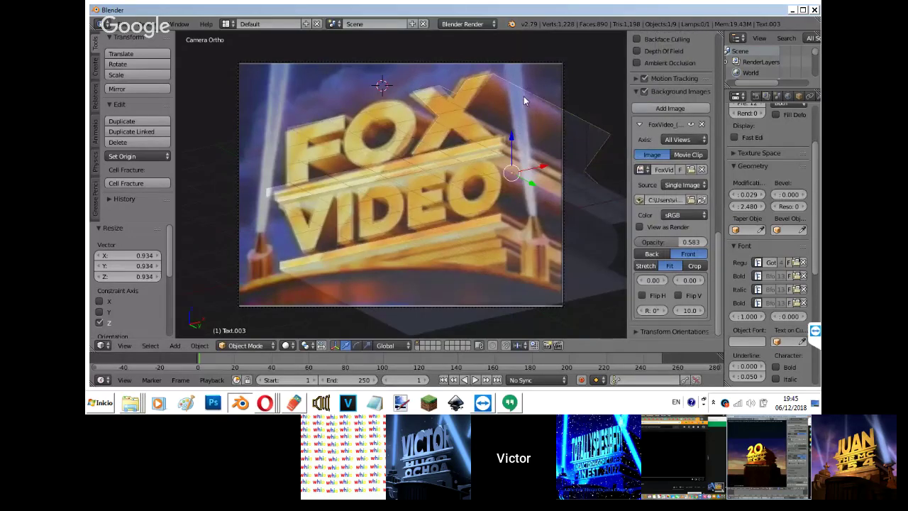
Raise the O of FOX along Z and scale it 0.945 on Z to fit the reference.
{"action": "right_click", "coordinate": [391, 125]}
{"action": "key", "text": "g"}
{"action": "key", "text": "z"}
{"action": "left_click", "coordinate": [393, 119]}
{"action": "key", "text": "s"}
{"action": "key", "text": "z"}
{"action": "left_click", "coordinate": [395, 128]}
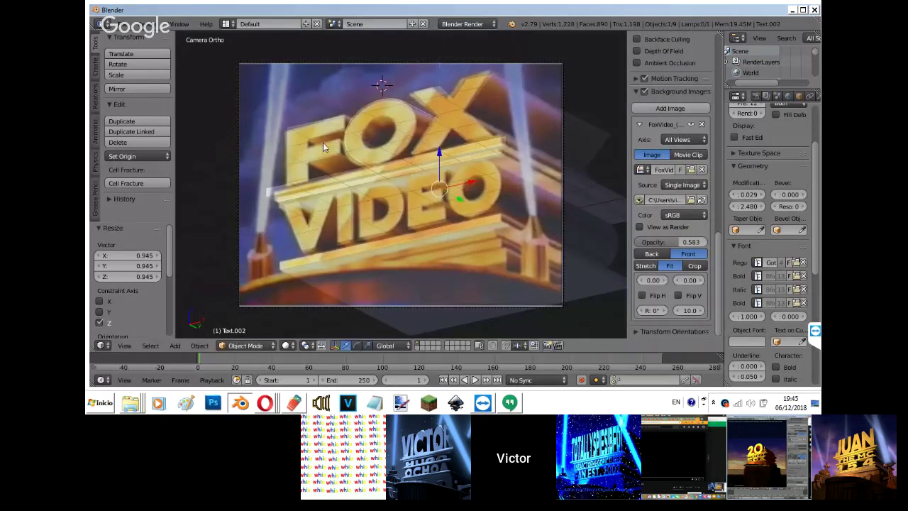
Move the F up about 0.114 and scale it 0.973 on Z.
{"action": "right_click", "coordinate": [323, 143]}
{"action": "key", "text": "g"}
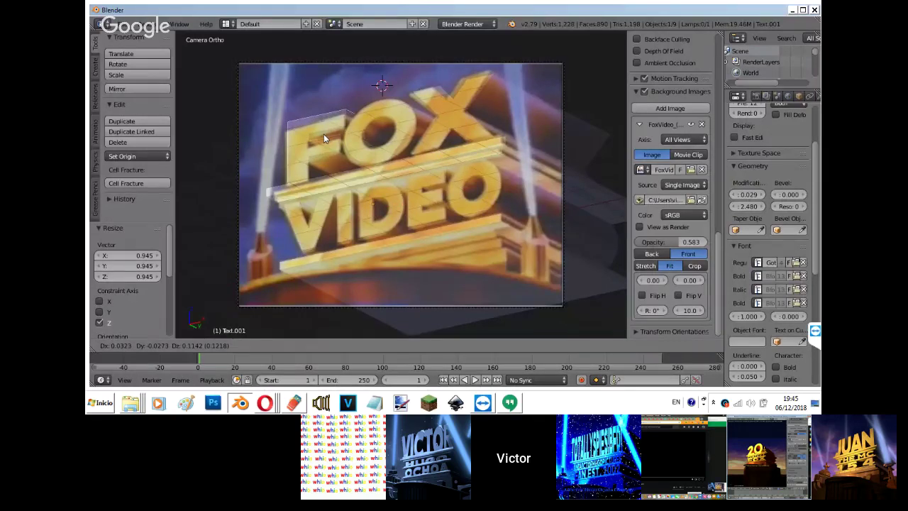
{"action": "left_click", "coordinate": [324, 133]}
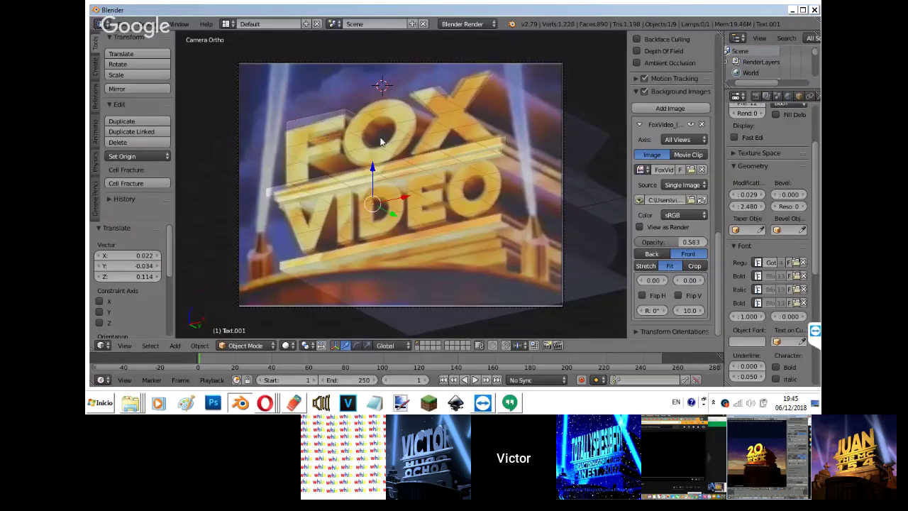
{"action": "key", "text": "s"}
{"action": "key", "text": "z"}
{"action": "left_click", "coordinate": [391, 109]}
Select the F, O and X letters together in the camera view.
{"action": "middle_click_drag", "start_coordinate": [391, 110], "coordinate": [439, 109]}
{"action": "key", "text": "KP_0"}
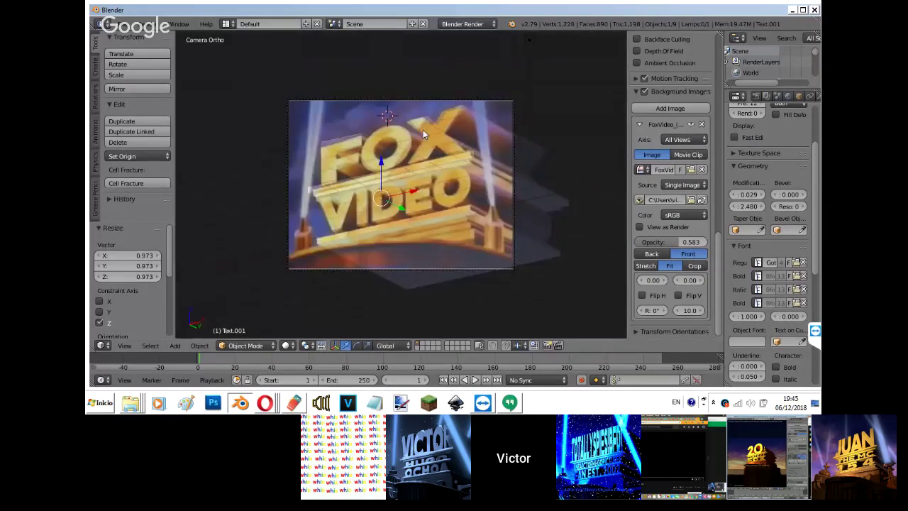
{"action": "key", "text": "s"}
{"action": "key", "text": "z"}
{"action": "key", "text": "Escape"}
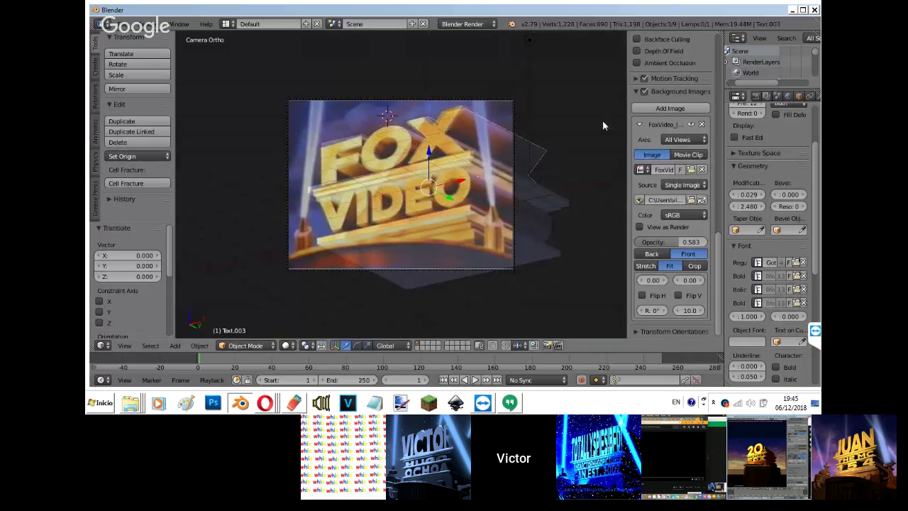
Hide the background reference image to check the modelled logo on its own, and show the image again.
{"action": "left_click", "coordinate": [644, 92]}
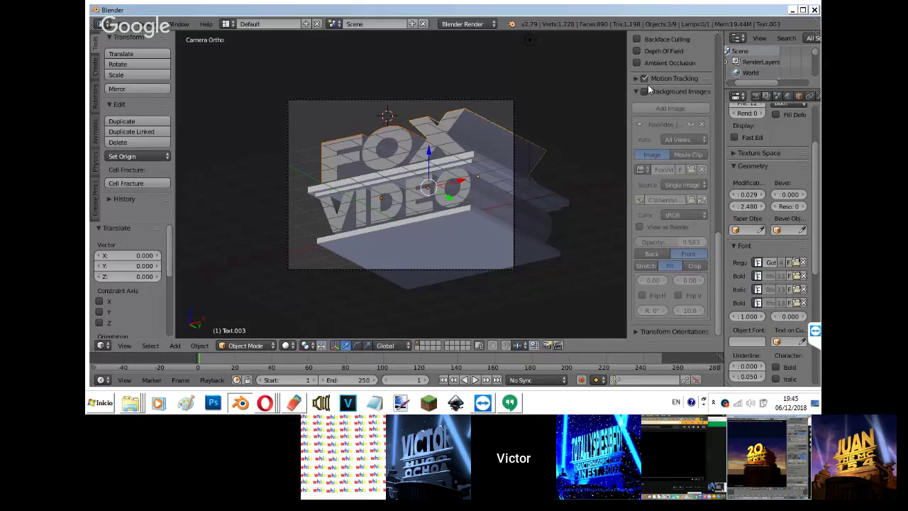
{"action": "left_click", "coordinate": [648, 83]}
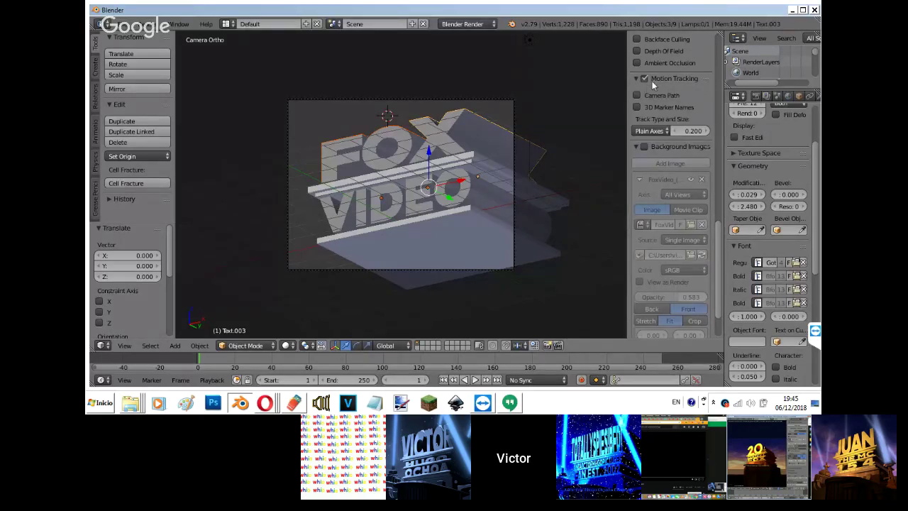
{"action": "left_click", "coordinate": [651, 81]}
{"action": "left_click", "coordinate": [643, 91]}
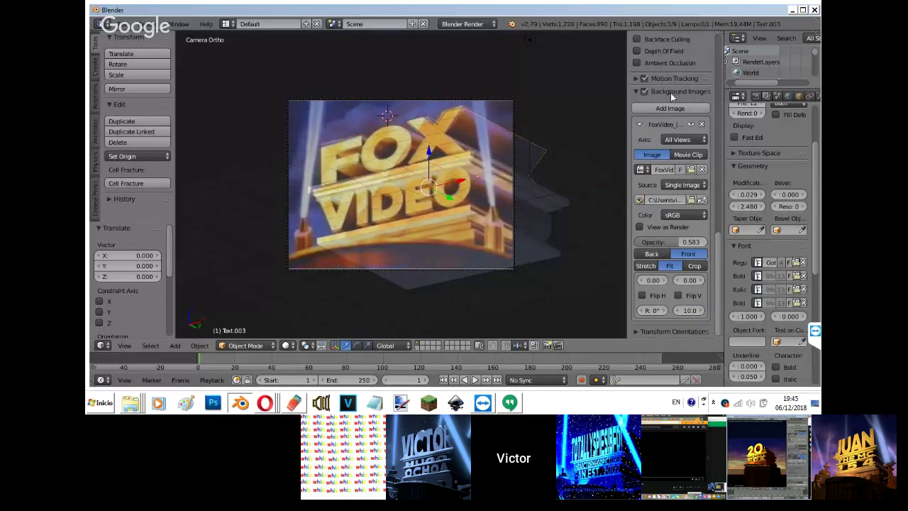
Duplicate the slab beneath VIDEO and reduce the reference image opacity to 0.480.
{"action": "right_click", "coordinate": [494, 225]}
{"action": "scroll", "coordinate": [494, 225], "scroll_direction": "up", "scroll_amount": 6}
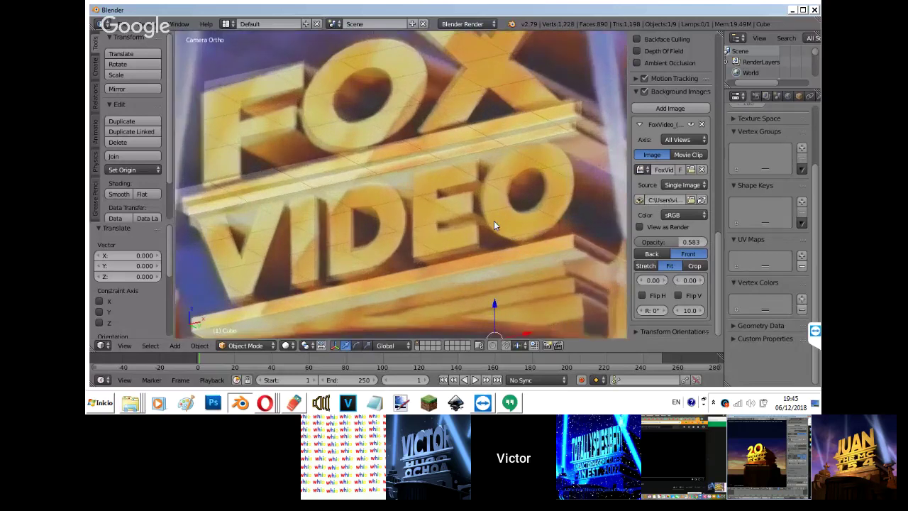
{"action": "key", "text": "shift+d"}
{"action": "middle_click_drag", "start_coordinate": [488, 210], "coordinate": [451, 236], "text": "shift"}
{"action": "right_click", "coordinate": [454, 170]}
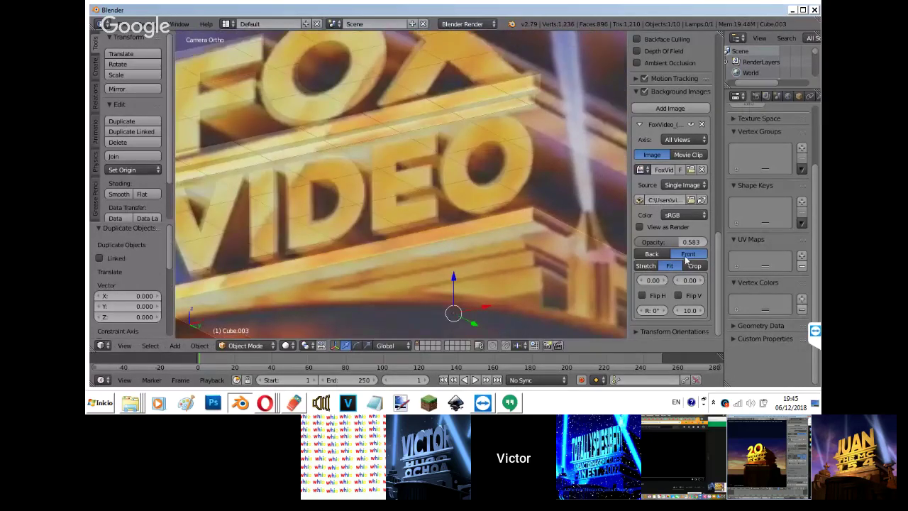
{"action": "left_click_drag", "start_coordinate": [685, 242], "coordinate": [503, 211]}
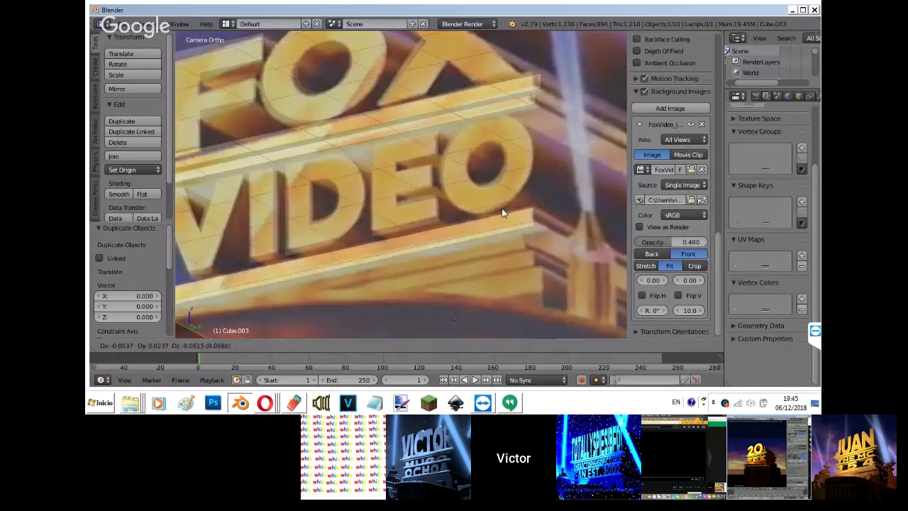
Shrink the slab copy uniformly and move it down 0.098 on Z beneath the original slab.
{"action": "key", "text": "s"}
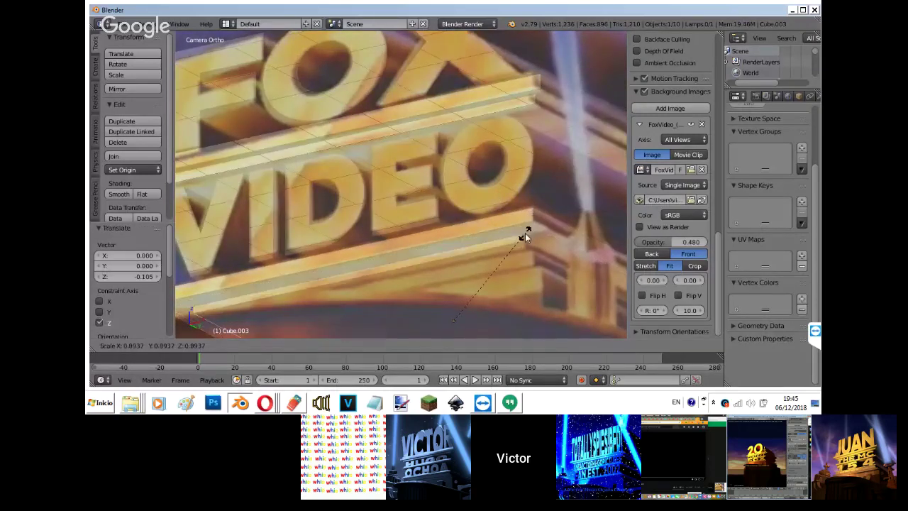
{"action": "left_click", "coordinate": [508, 219]}
{"action": "middle_click_drag", "start_coordinate": [506, 214], "coordinate": [549, 156], "text": "shift"}
{"action": "key", "text": "g"}
{"action": "key", "text": "z"}
{"action": "left_click", "coordinate": [549, 163]}
Scale the slab copy on Z, shift it along Z and resize it to match the second ledge in the reference.
{"action": "key", "text": "s"}
{"action": "key", "text": "z"}
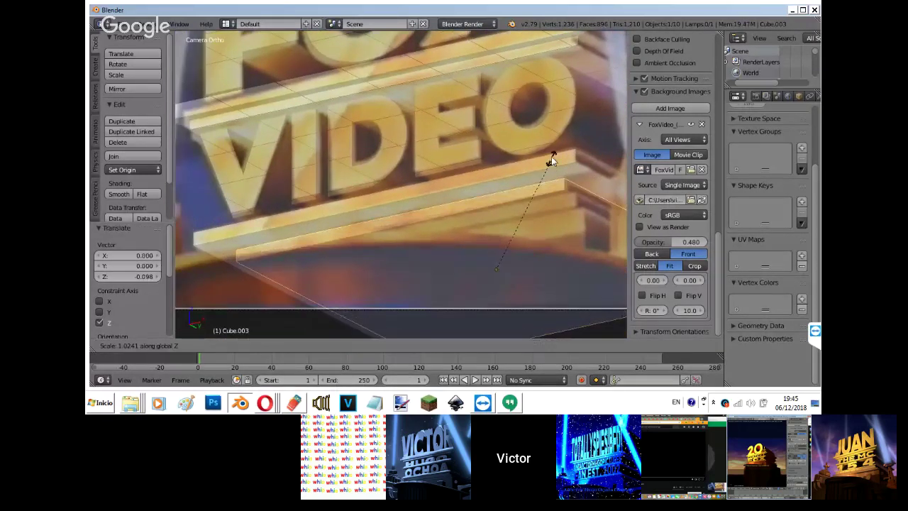
{"action": "left_click", "coordinate": [550, 124]}
{"action": "key", "text": "g"}
{"action": "key", "text": "z"}
{"action": "left_click", "coordinate": [551, 122]}
{"action": "key", "text": "s"}
{"action": "left_click", "coordinate": [577, 147]}
Duplicate the second slab downward on Z, enlarge the copy by 1.107 and widen it 1.016 on X to match the third ledge.
{"action": "key", "text": "shift+d"}
{"action": "key", "text": "z"}
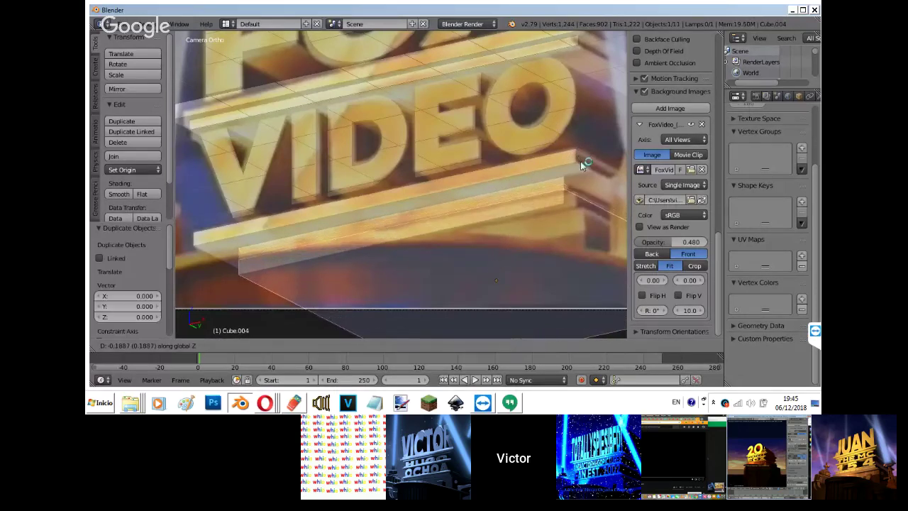
{"action": "left_click", "coordinate": [587, 162]}
{"action": "key", "text": "s"}
{"action": "left_click", "coordinate": [604, 160]}
{"action": "key", "text": "g"}
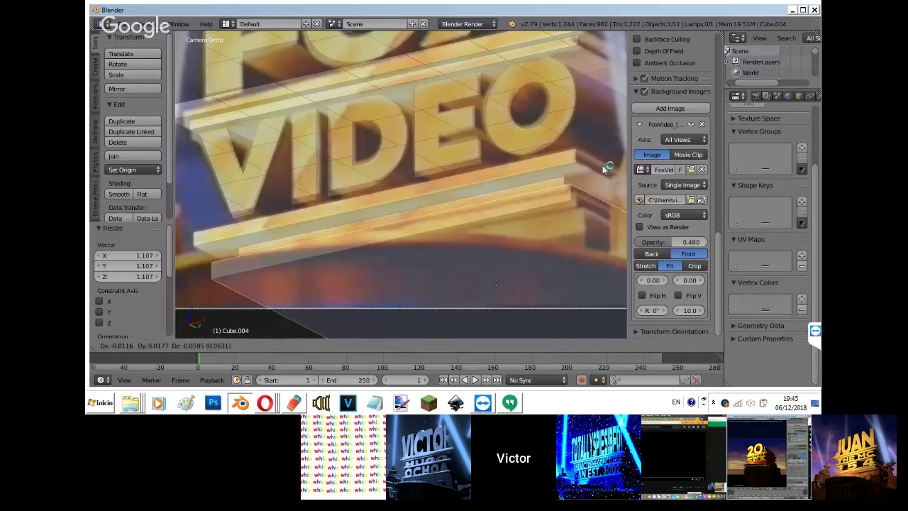
{"action": "left_click", "coordinate": [602, 172]}
{"action": "key", "text": "s"}
{"action": "key", "text": "x"}
{"action": "left_click", "coordinate": [608, 172]}
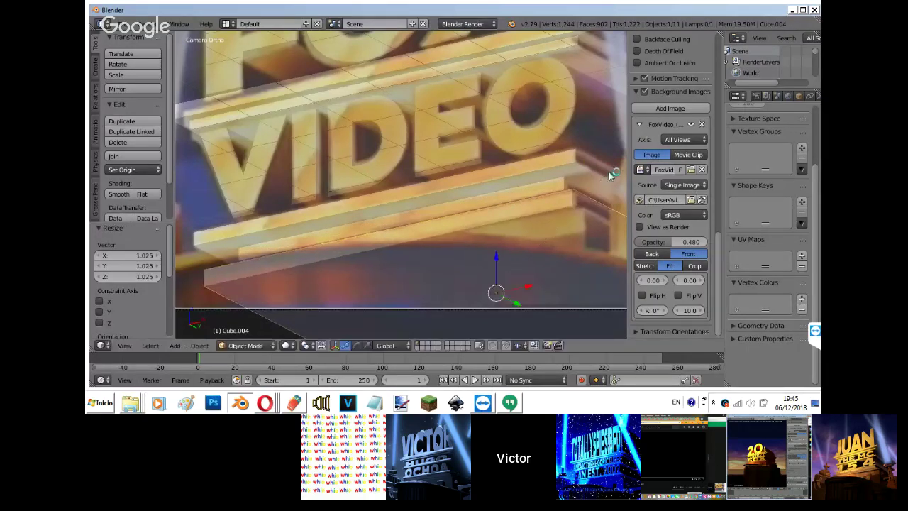
Scale the second slab below VIDEO along Z and raise it 0.021 to meet the slab above.
{"action": "right_click", "coordinate": [584, 178]}
{"action": "key", "text": "s"}
{"action": "key", "text": "z"}
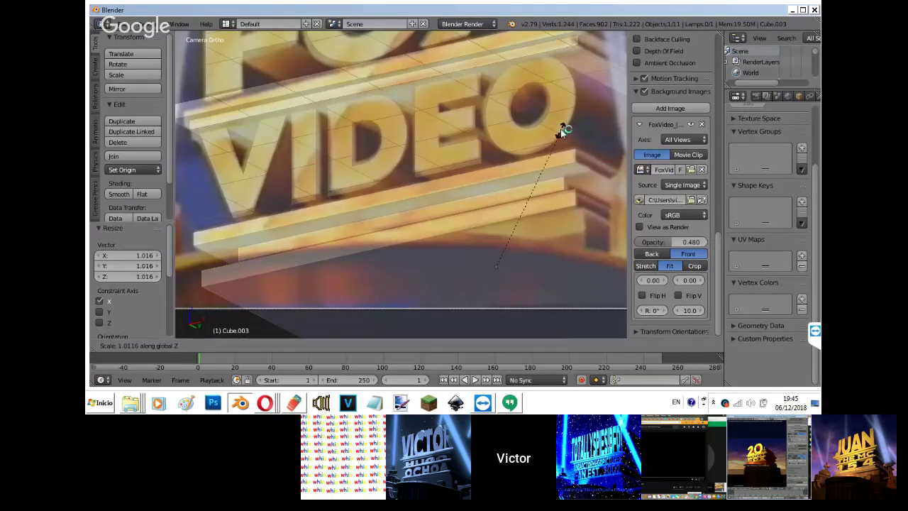
{"action": "left_click", "coordinate": [558, 97]}
{"action": "key", "text": "g"}
{"action": "key", "text": "z"}
{"action": "left_click", "coordinate": [558, 57]}
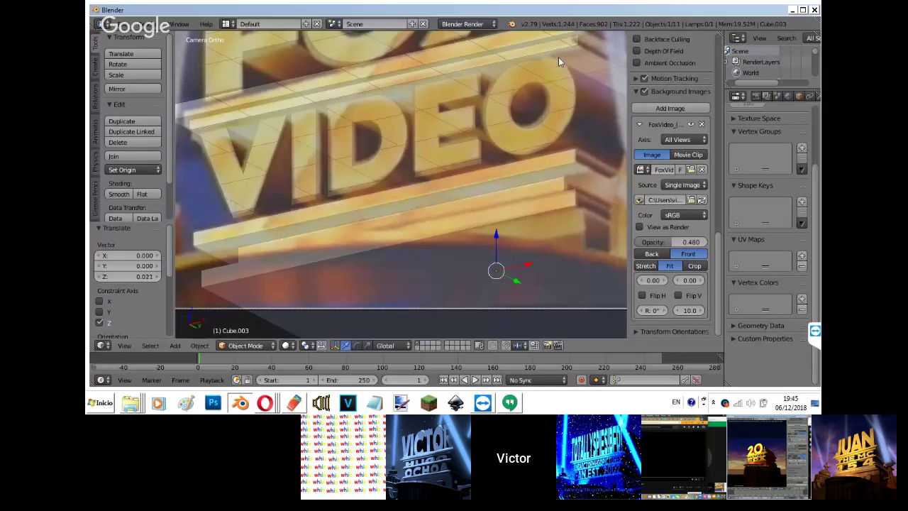
Duplicate the second slab, scale the copy about 1.043 and move it down 0.371 on Z as the lowest tier.
{"action": "key", "text": "shift+d"}
{"action": "right_click", "coordinate": [548, 139]}
{"action": "key", "text": "s"}
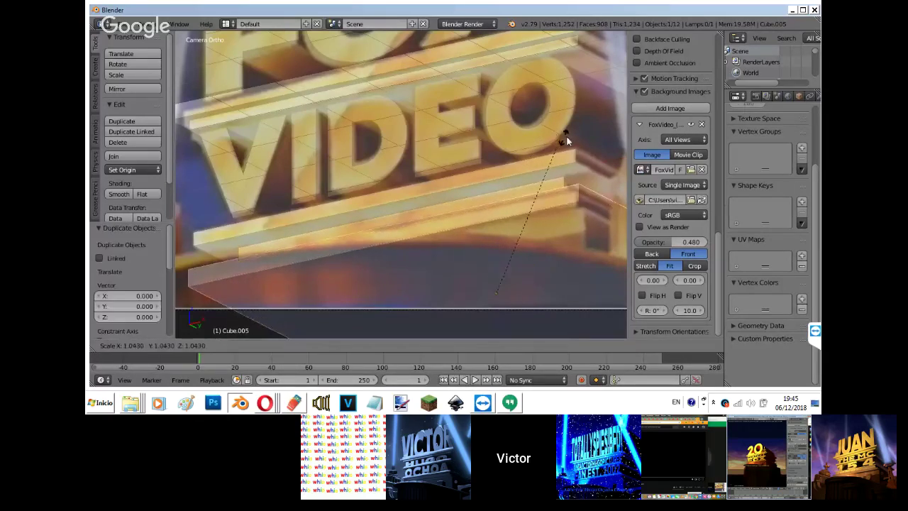
{"action": "left_click", "coordinate": [567, 138]}
{"action": "key", "text": "g"}
{"action": "key", "text": "z"}
{"action": "left_click", "coordinate": [567, 165]}
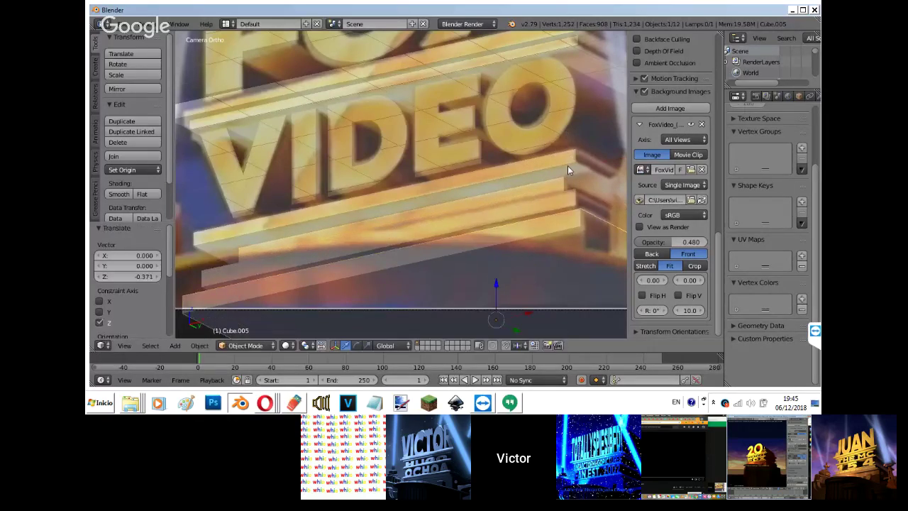
Move the lowest tier down 0.924 on Z and stretch it 4.191 on Z into a tall base block.
{"action": "key", "text": "s"}
{"action": "key", "text": "z"}
{"action": "left_click", "coordinate": [542, 182]}
{"action": "key", "text": "g"}
{"action": "key", "text": "z"}
{"action": "left_click", "coordinate": [548, 252]}
{"action": "key", "text": "s"}
{"action": "key", "text": "z"}
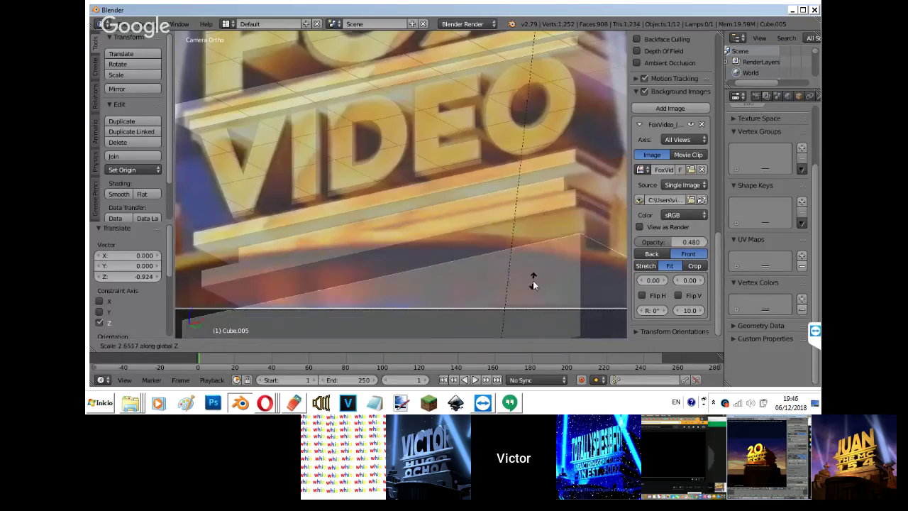
{"action": "left_click", "coordinate": [613, 109]}
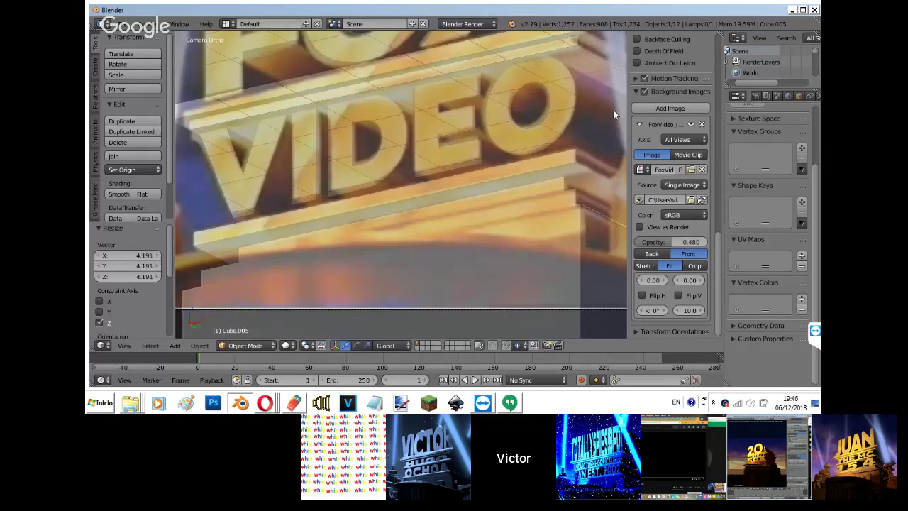
Hide the reference image and scale the second slab below VIDEO 1.053 on X in the front view.
{"action": "key", "text": "KP_1"}
{"action": "left_click", "coordinate": [644, 91]}
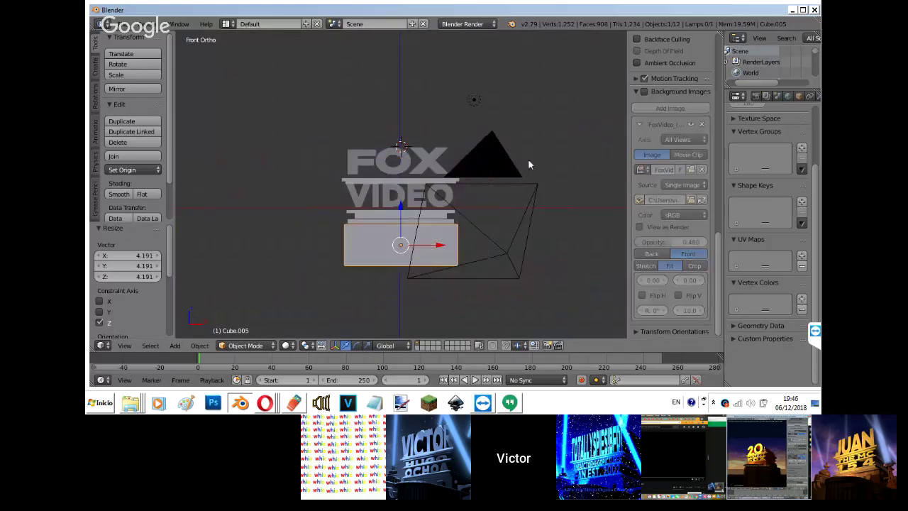
{"action": "scroll", "coordinate": [522, 170], "scroll_direction": "up", "scroll_amount": 6}
{"action": "right_click", "coordinate": [370, 297]}
{"action": "key", "text": "s"}
{"action": "key", "text": "x"}
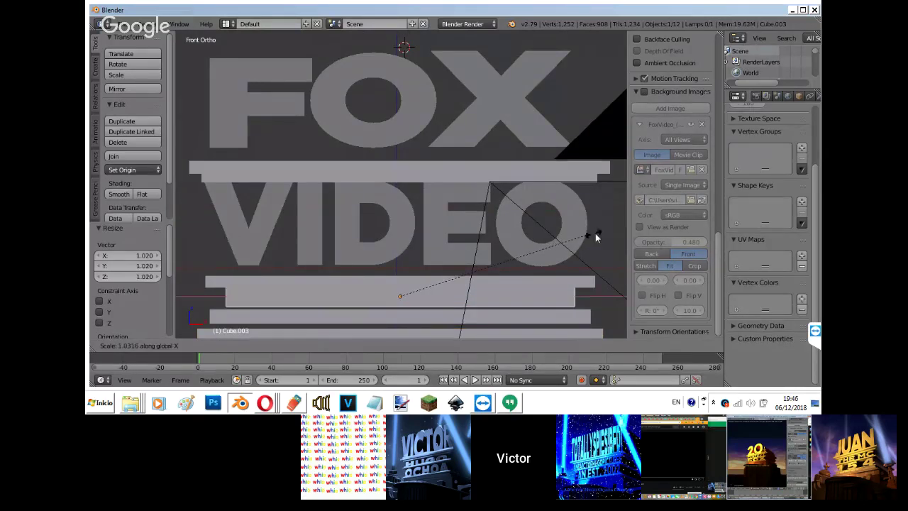
{"action": "left_click", "coordinate": [592, 236]}
Delete the third slab and the tall base block at the bottom of the logo.
{"action": "right_click", "coordinate": [438, 320]}
{"action": "middle_click_drag", "start_coordinate": [438, 299], "coordinate": [466, 227], "text": "shift"}
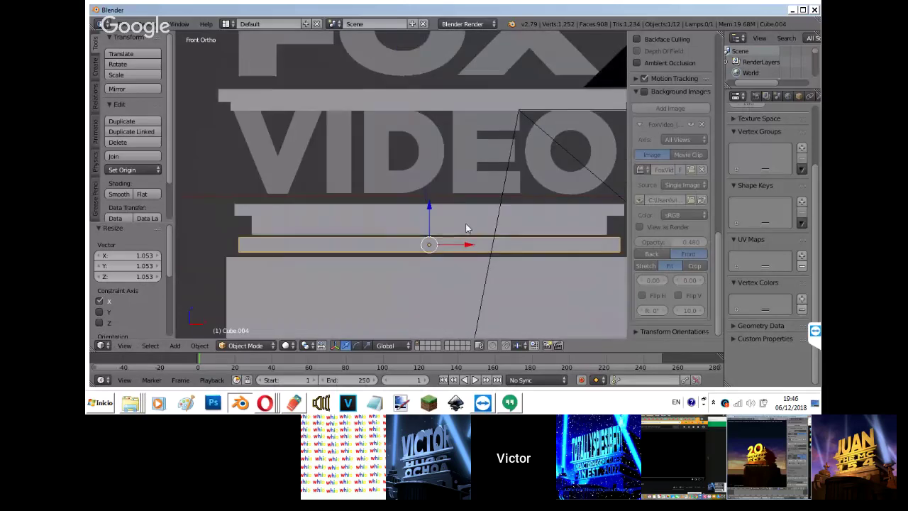
{"action": "key", "text": "x"}
{"action": "left_click", "coordinate": [423, 265]}
{"action": "right_click", "coordinate": [422, 265]}
{"action": "key", "text": "x"}
{"action": "left_click", "coordinate": [422, 265]}
Show the reference image in the camera view and scale the second slab below VIDEO 1.081 on Y.
{"action": "right_click_drag", "start_coordinate": [427, 226], "coordinate": [428, 244]}
{"action": "key", "text": "KP_0"}
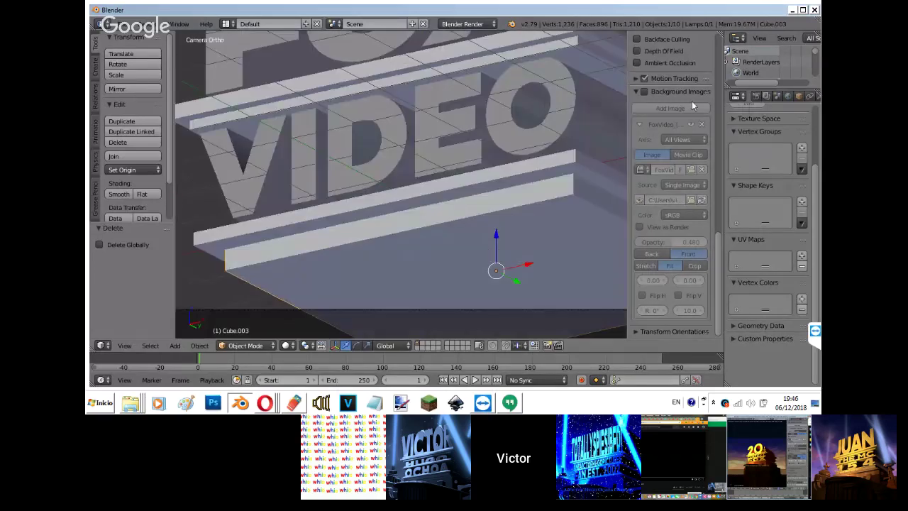
{"action": "left_click", "coordinate": [644, 91]}
{"action": "key", "text": "s"}
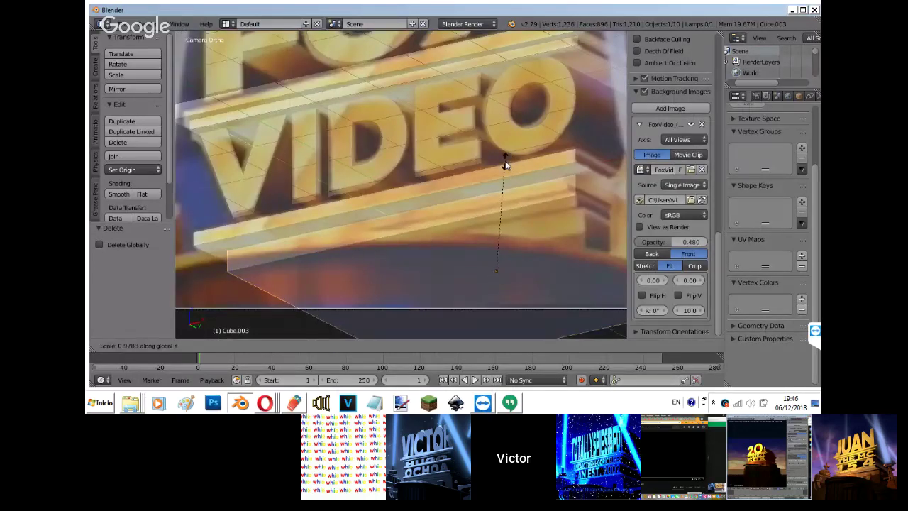
{"action": "key", "text": "y"}
{"action": "left_click", "coordinate": [525, 156]}
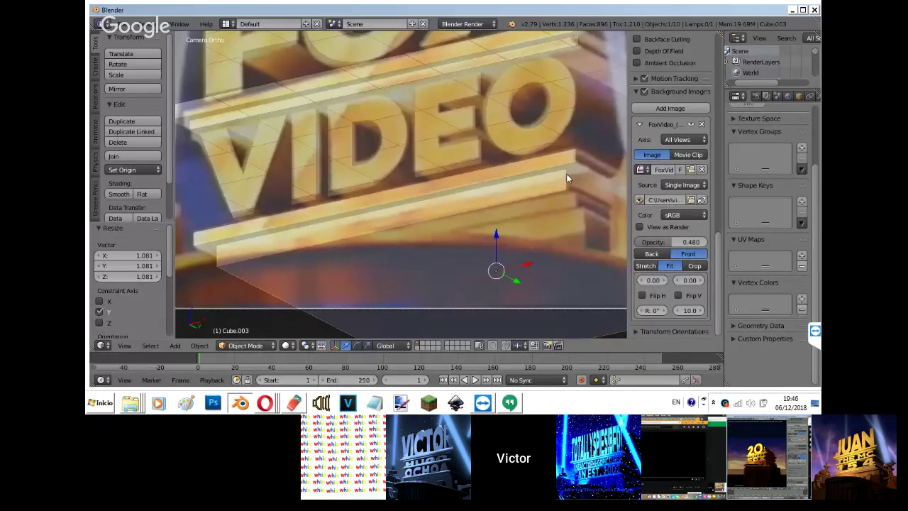
{"action": "key", "text": "s"}
{"action": "key", "text": "y"}
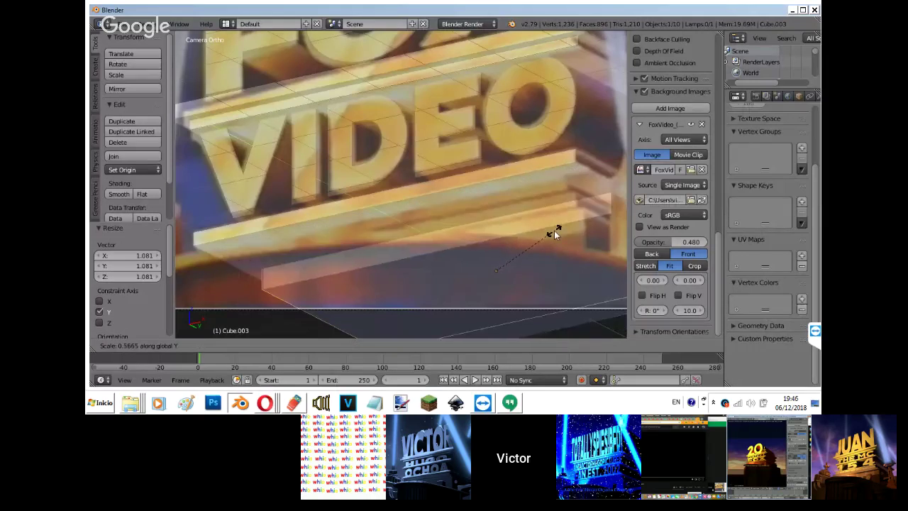
{"action": "key", "text": "Escape"}
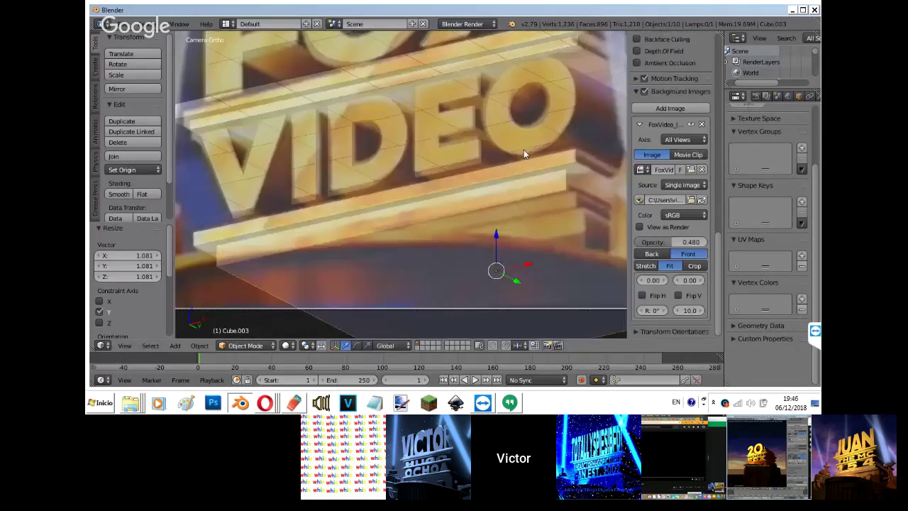
Scale the second slab on Z and raise it 0.035, then scale it 1.043 on X to match the reference ledge.
{"action": "key", "text": "s"}
{"action": "key", "text": "z"}
{"action": "left_click", "coordinate": [524, 183]}
{"action": "key", "text": "g"}
{"action": "key", "text": "z"}
{"action": "left_click", "coordinate": [524, 184]}
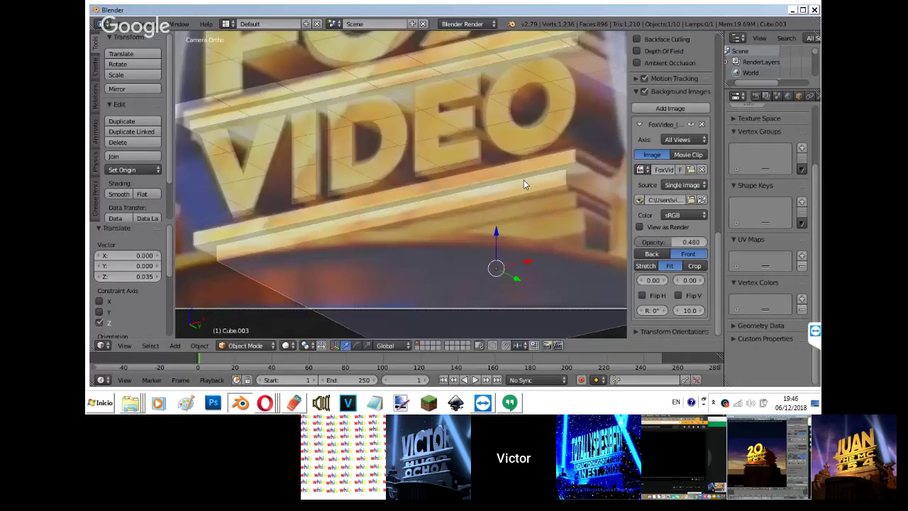
{"action": "key", "text": "s"}
{"action": "key", "text": "x"}
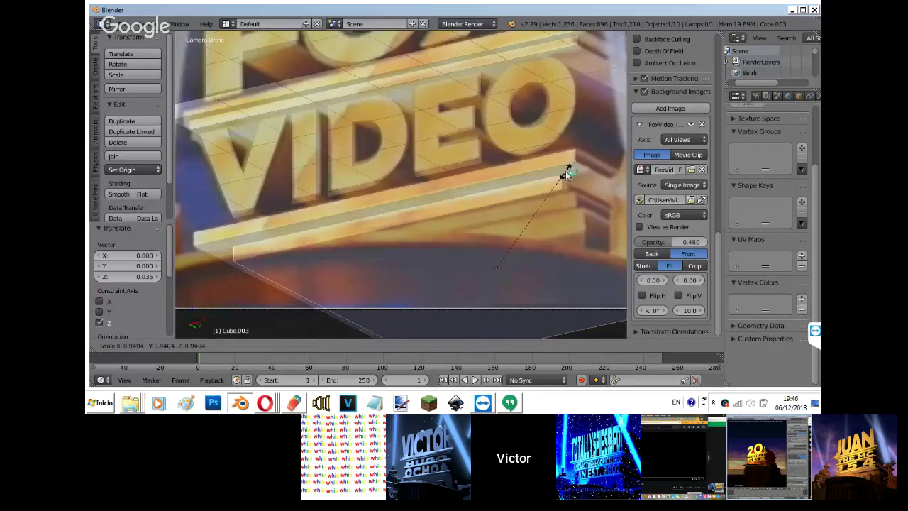
{"action": "left_click", "coordinate": [524, 172]}
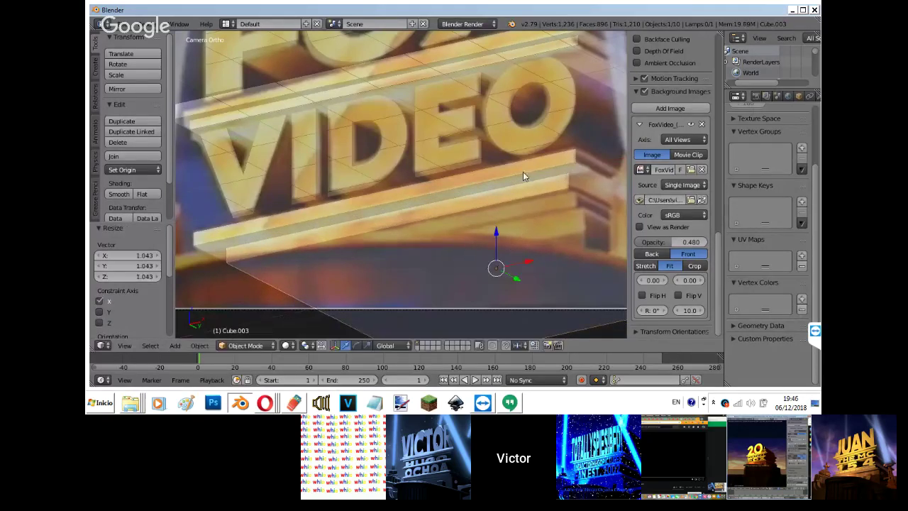
Duplicate the second slab downward on Z, enlarge the copy and align its height with the third ledge.
{"action": "key", "text": "shift+d"}
{"action": "key", "text": "z"}
{"action": "left_click", "coordinate": [512, 188]}
{"action": "key", "text": "s"}
{"action": "left_click", "coordinate": [583, 161]}
{"action": "key", "text": "g"}
{"action": "key", "text": "z"}
{"action": "left_click", "coordinate": [582, 171]}
Thicken the third slab on Z and raise it 0.035 to fit the reference.
{"action": "key", "text": "s"}
{"action": "key", "text": "z"}
{"action": "left_click", "coordinate": [582, 127]}
{"action": "key", "text": "g"}
{"action": "key", "text": "z"}
{"action": "left_click", "coordinate": [581, 122]}
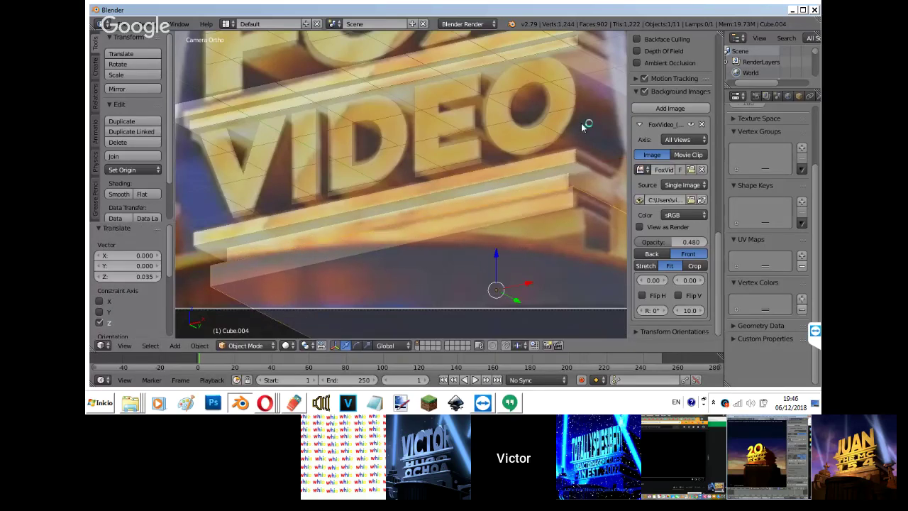
Adjust the second slab's height on Z in the front view, finishing with a 1.160 Z scale to close the gap below it.
{"action": "key", "text": "KP_1"}
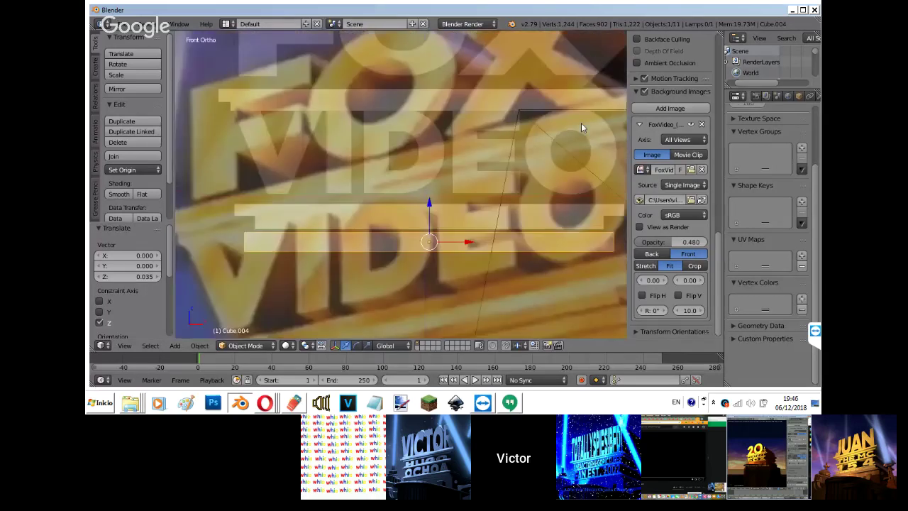
{"action": "scroll", "coordinate": [581, 124], "scroll_direction": "up", "scroll_amount": 1}
{"action": "right_click", "coordinate": [380, 211]}
{"action": "key", "text": "s"}
{"action": "key", "text": "z"}
{"action": "left_click", "coordinate": [484, 77]}
{"action": "key", "text": "g"}
{"action": "key", "text": "z"}
{"action": "left_click", "coordinate": [484, 79]}
{"action": "key", "text": "s"}
{"action": "key", "text": "z"}
{"action": "left_click", "coordinate": [483, 56]}
Duplicate the third slab along Z in the camera view, enlarge the copy and place it beneath as the base.
{"action": "right_click", "coordinate": [407, 254]}
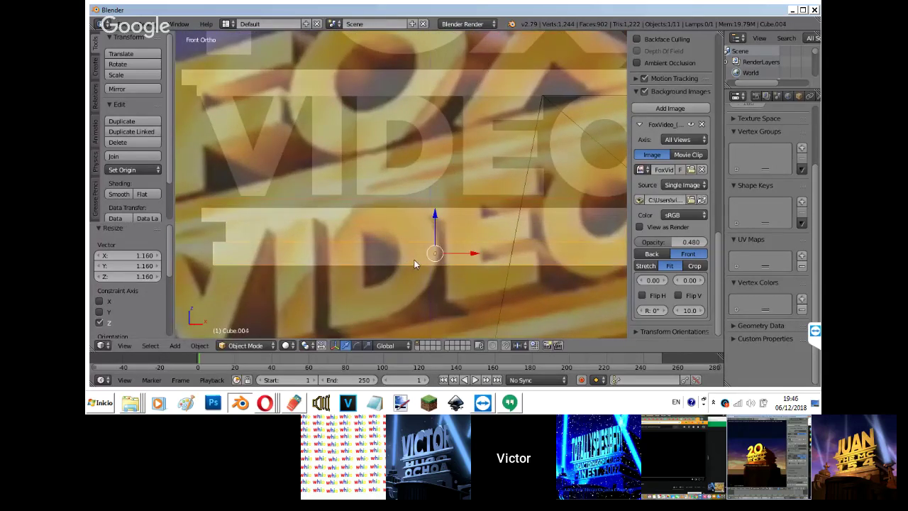
{"action": "key", "text": "KP_0"}
{"action": "key", "text": "shift+d"}
{"action": "key", "text": "z"}
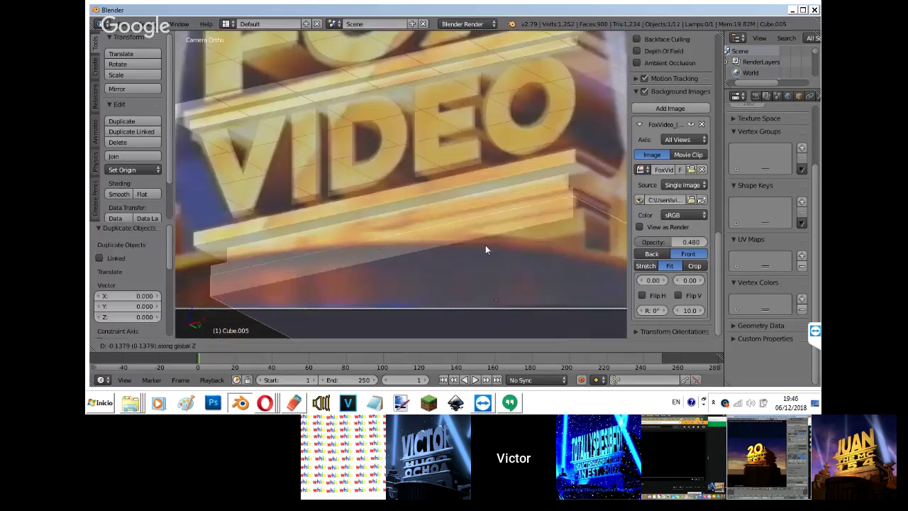
{"action": "left_click", "coordinate": [485, 250]}
{"action": "key", "text": "s"}
{"action": "left_click", "coordinate": [574, 152]}
{"action": "key", "text": "g"}
{"action": "left_click", "coordinate": [573, 148]}
{"action": "key", "text": "g"}
{"action": "left_click", "coordinate": [558, 169]}
Scale the base slab 3.256 on Z and move it down 1.470 on Z.
{"action": "key", "text": "s"}
{"action": "key", "text": "z"}
{"action": "left_click", "coordinate": [542, 294]}
{"action": "key", "text": "g"}
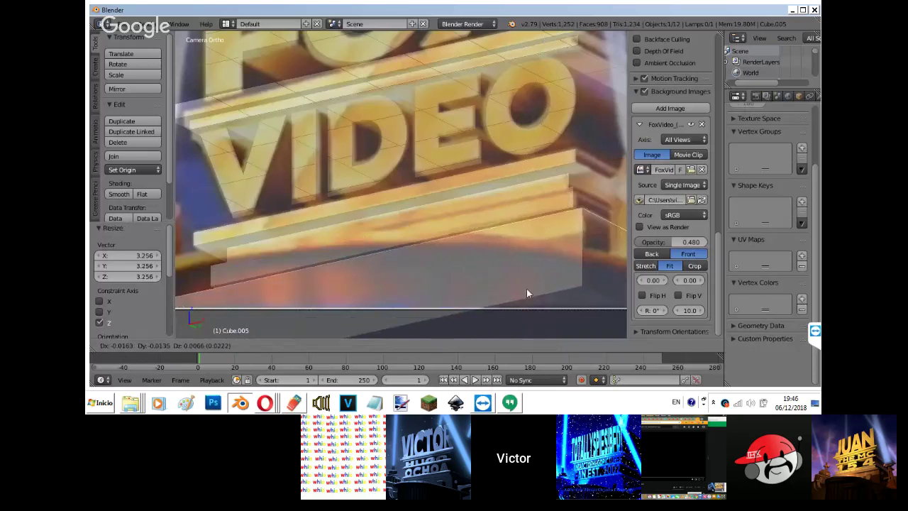
{"action": "key", "text": "z"}
{"action": "left_click", "coordinate": [544, 107]}
Stretch the base block further on Z and adjust its height in the front view to meet the slab above.
{"action": "key", "text": "s"}
{"action": "key", "text": "z"}
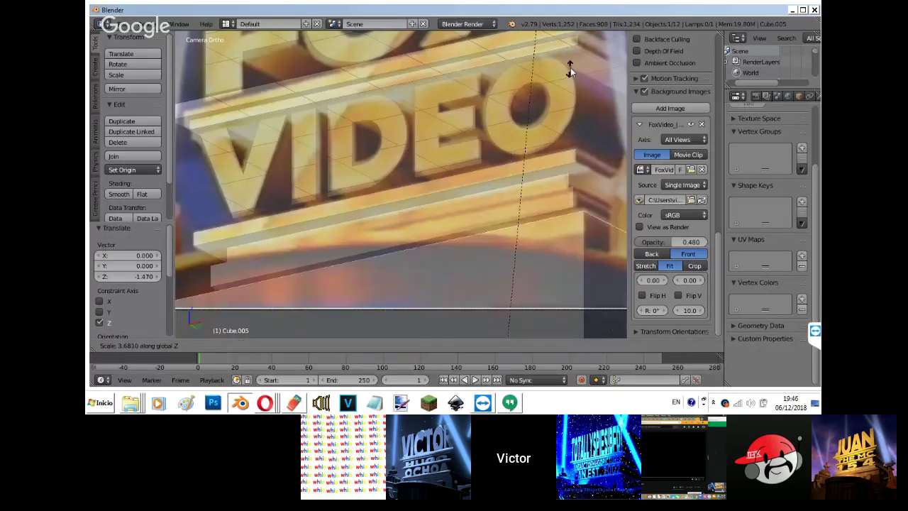
{"action": "left_click", "coordinate": [577, 288]}
{"action": "key", "text": "KP_1"}
{"action": "key", "text": "g"}
{"action": "key", "text": "z"}
{"action": "left_click", "coordinate": [456, 253]}
Reposition the third slab along Z using the camera and front views, ending with a 0.075 raise.
{"action": "key", "text": "KP_0"}
{"action": "right_click", "coordinate": [560, 197]}
{"action": "key", "text": "g"}
{"action": "key", "text": "z"}
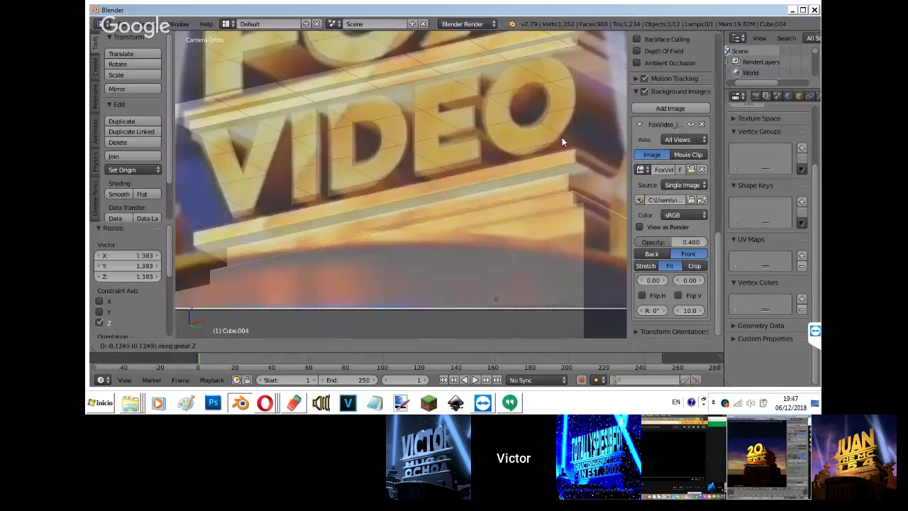
{"action": "left_click", "coordinate": [562, 142]}
{"action": "key", "text": "KP_1"}
{"action": "key", "text": "g"}
{"action": "key", "text": "z"}
{"action": "left_click", "coordinate": [559, 108]}
Scale the slab directly above the base block on Z in the camera view and move it down 0.042.
{"action": "key", "text": "KP_0"}
{"action": "right_click", "coordinate": [570, 254]}
{"action": "middle_click_drag", "start_coordinate": [533, 242], "coordinate": [645, 215], "text": "shift"}
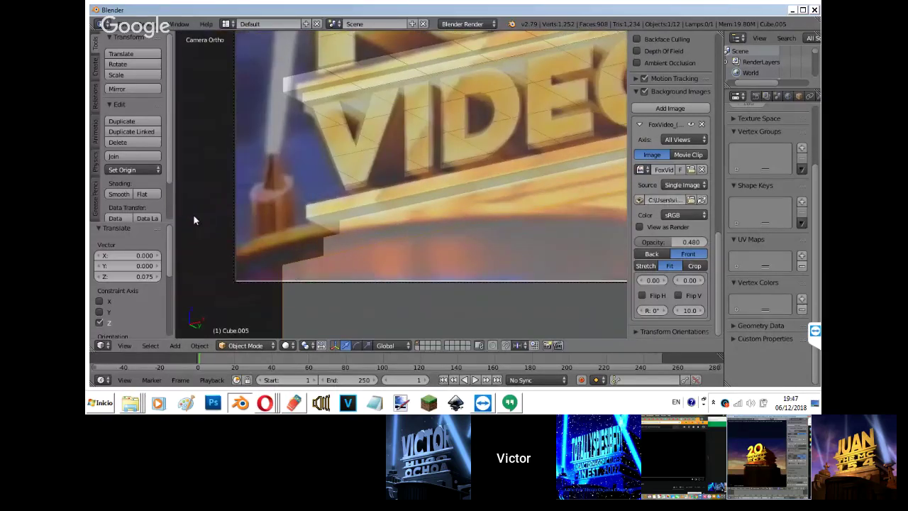
{"action": "middle_click_drag", "start_coordinate": [193, 220], "coordinate": [41, 238], "text": "shift"}
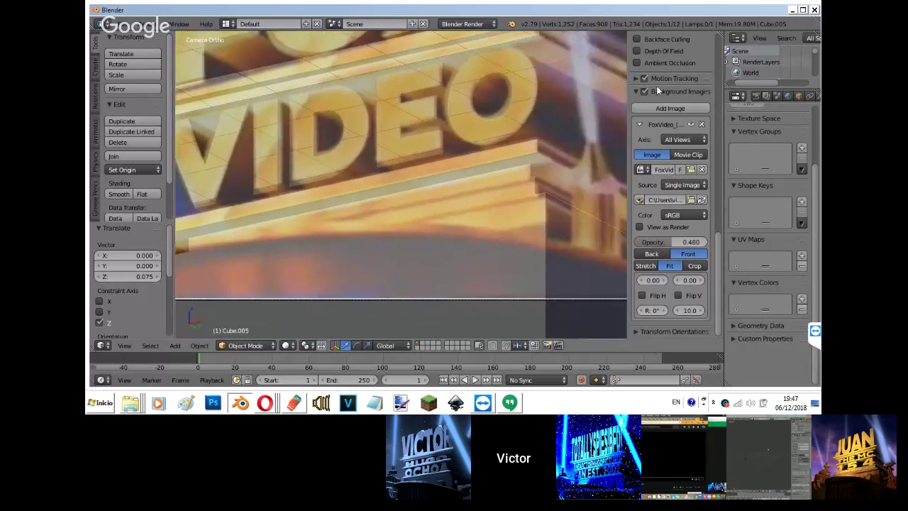
{"action": "right_click", "coordinate": [541, 181]}
{"action": "key", "text": "s"}
{"action": "key", "text": "z"}
{"action": "left_click", "coordinate": [548, 152]}
{"action": "key", "text": "g"}
{"action": "key", "text": "z"}
{"action": "left_click", "coordinate": [550, 156]}
Scale the slab above the base block 1.024 along X to match the reference.
{"action": "key", "text": "s"}
{"action": "key", "text": "x"}
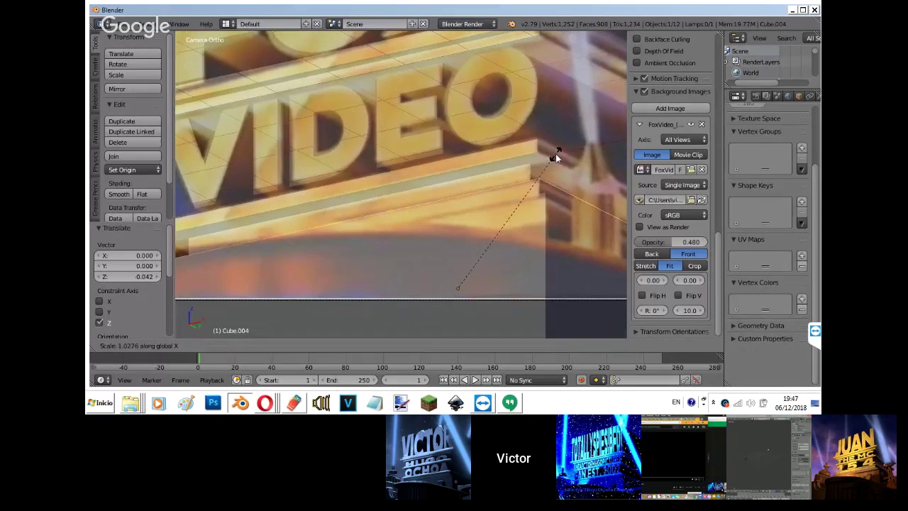
{"action": "left_click", "coordinate": [549, 168]}
Switch to Opera to check the Hangouts call, live stream chat and YouTube notifications, and close the Fox Video 1993 tab.
{"action": "mouse_move", "coordinate": [265, 402]}
{"action": "left_click", "coordinate": [277, 354]}
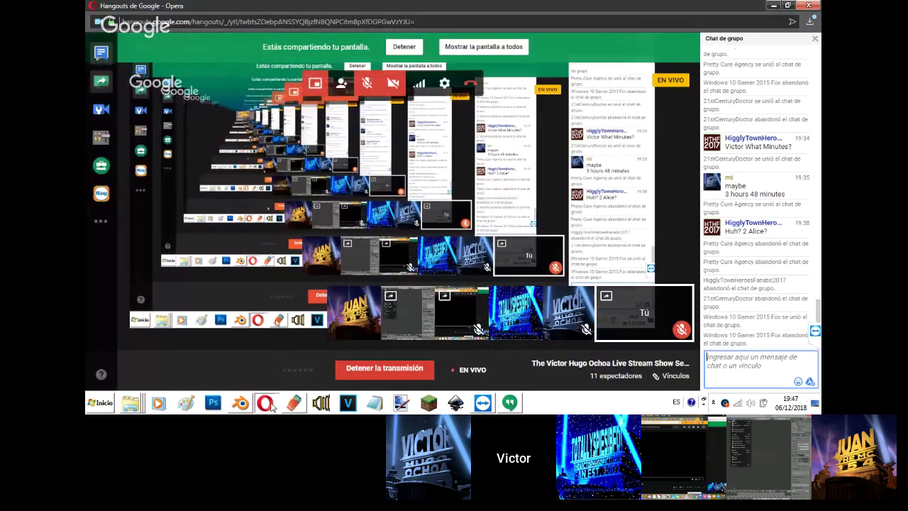
{"action": "mouse_move", "coordinate": [265, 402]}
{"action": "left_click", "coordinate": [279, 366]}
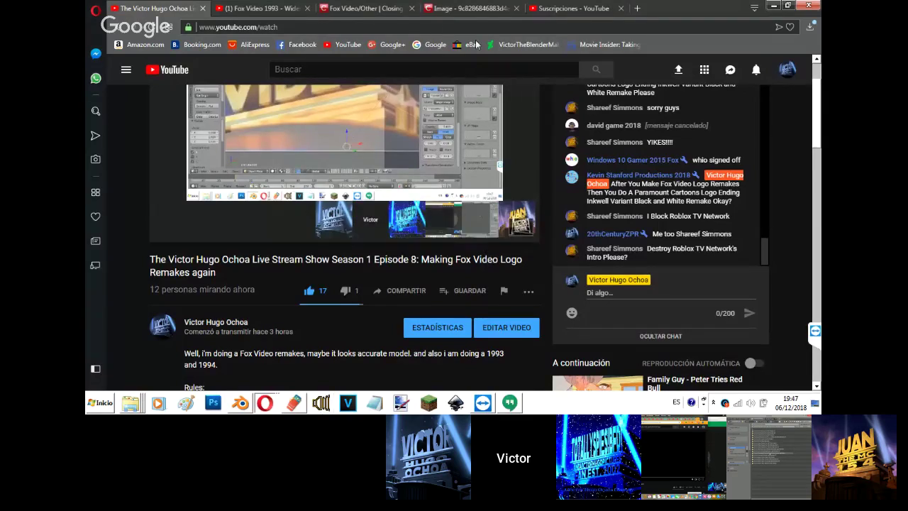
{"action": "left_click", "coordinate": [582, 8]}
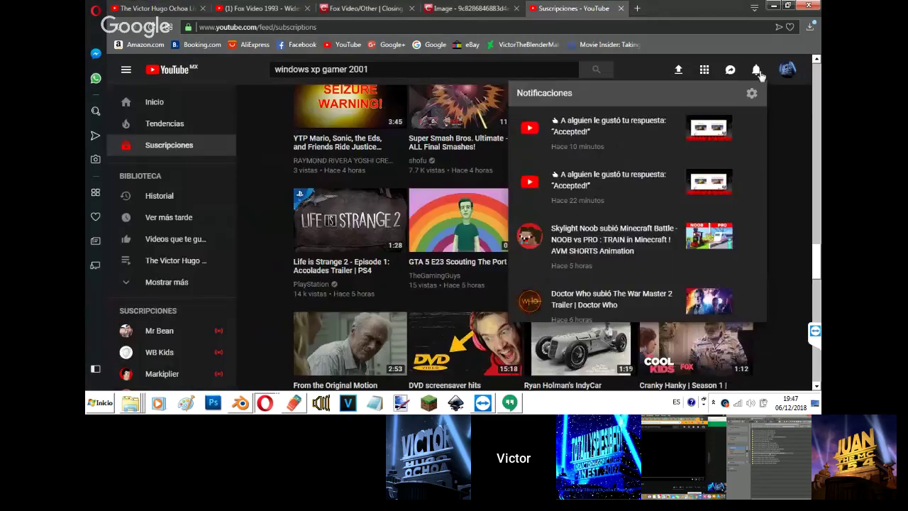
{"action": "left_click", "coordinate": [306, 8]}
Search YouTube for "Fox Video 1994".
{"action": "triple_click", "coordinate": [351, 68]}
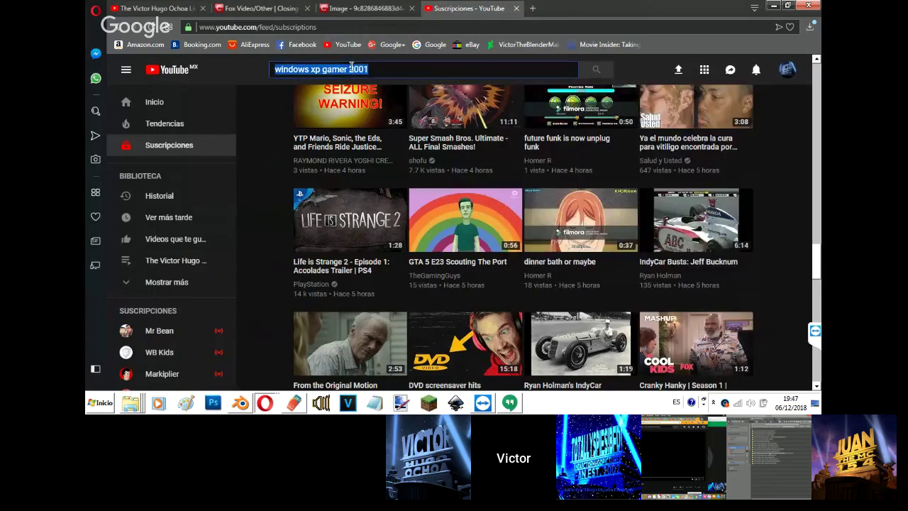
{"action": "type", "text": "Fox Video 1991"}
{"action": "key", "text": "Return"}
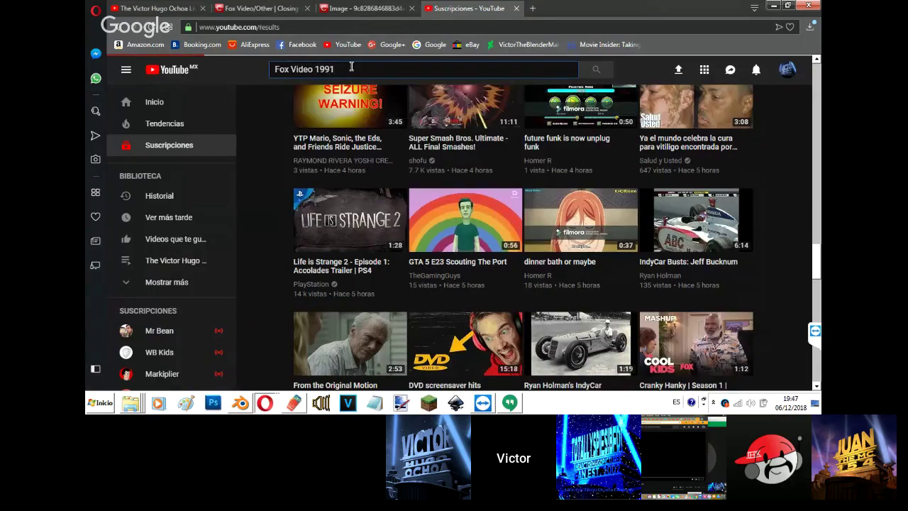
{"action": "type", "text": "4"}
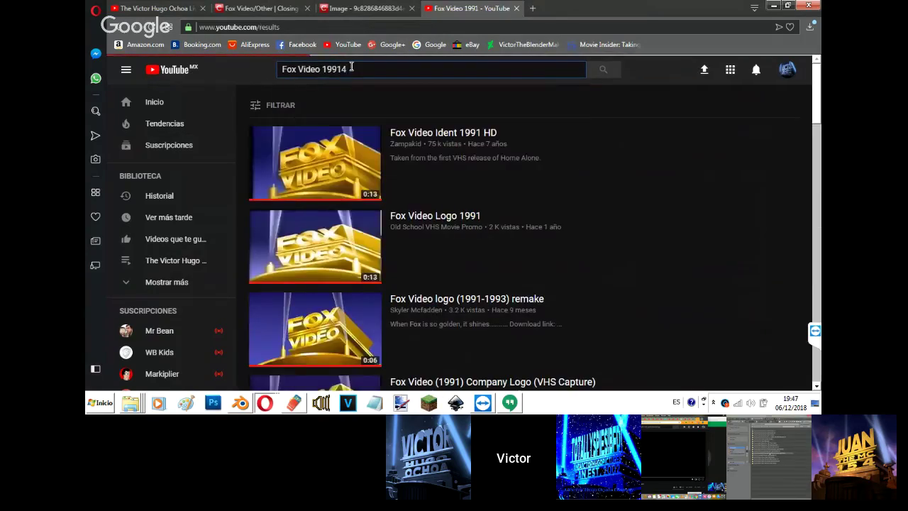
{"action": "key", "text": "Return"}
{"action": "key", "text": "BackSpace"}
{"action": "key", "text": "BackSpace"}
{"action": "type", "text": "5"}
{"action": "key", "text": "Return"}
{"action": "key", "text": "BackSpace"}
{"action": "type", "text": "4"}
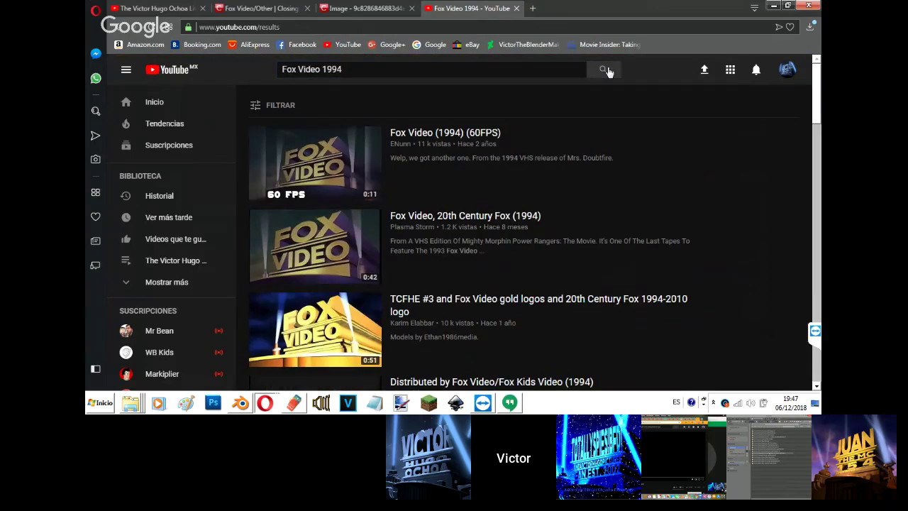
Browse the results, open the Fox Video 1994 remake playlist in a new tab to review its videos, and close both tabs.
{"action": "scroll", "coordinate": [817, 141], "scroll_direction": "down", "scroll_amount": 4}
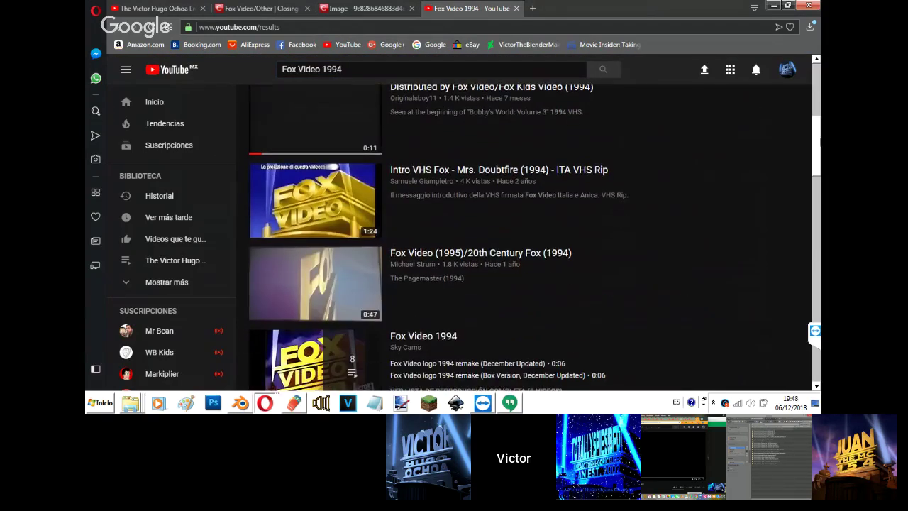
{"action": "left_click_drag", "start_coordinate": [818, 142], "coordinate": [812, 167]}
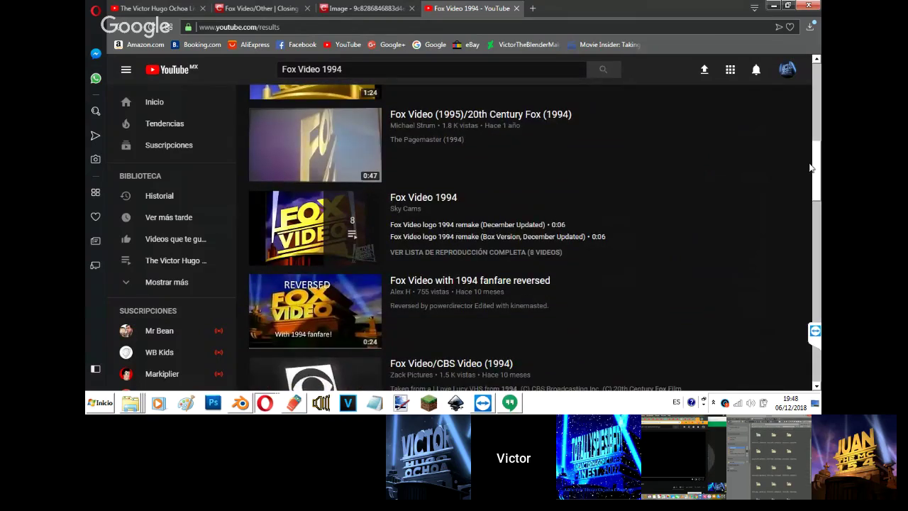
{"action": "scroll", "coordinate": [797, 190], "scroll_direction": "down", "scroll_amount": 2}
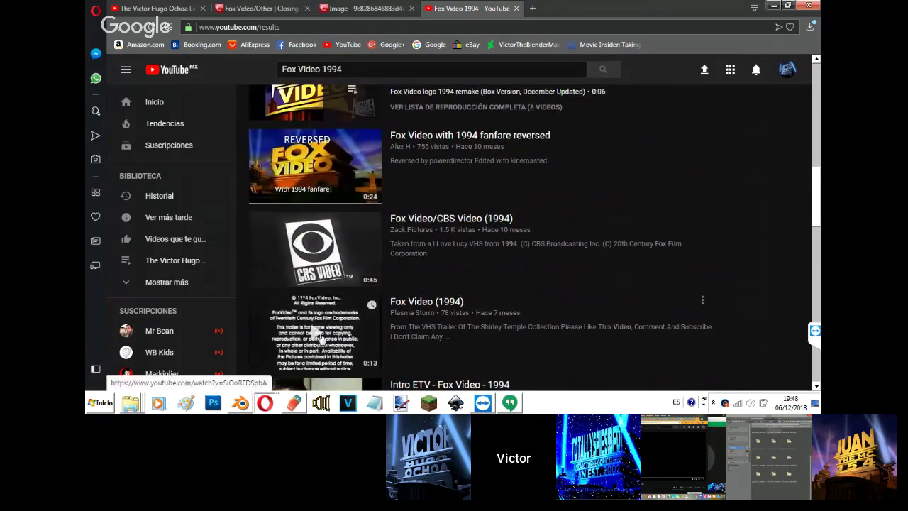
{"action": "middle_click", "coordinate": [355, 105]}
{"action": "left_click_drag", "start_coordinate": [817, 216], "coordinate": [794, 346]}
{"action": "left_click", "coordinate": [566, 7]}
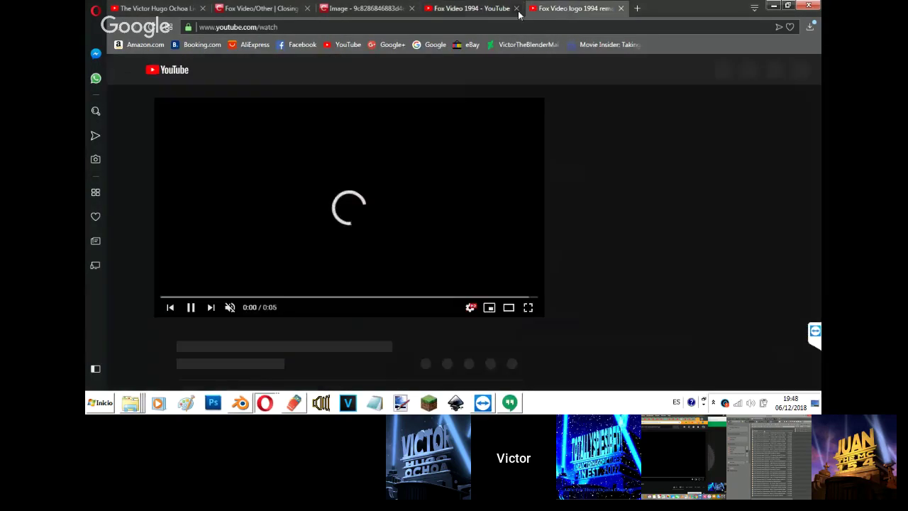
{"action": "left_click", "coordinate": [517, 8]}
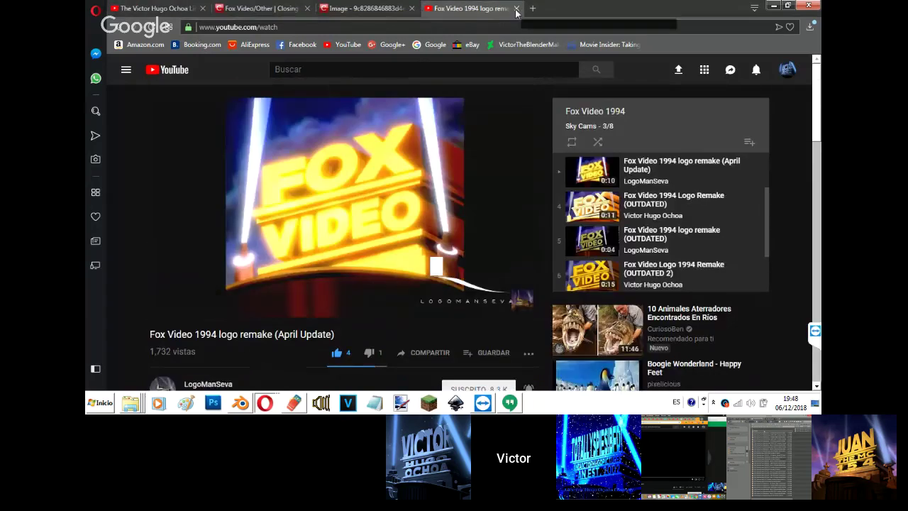
{"action": "key", "text": "ctrl+w"}
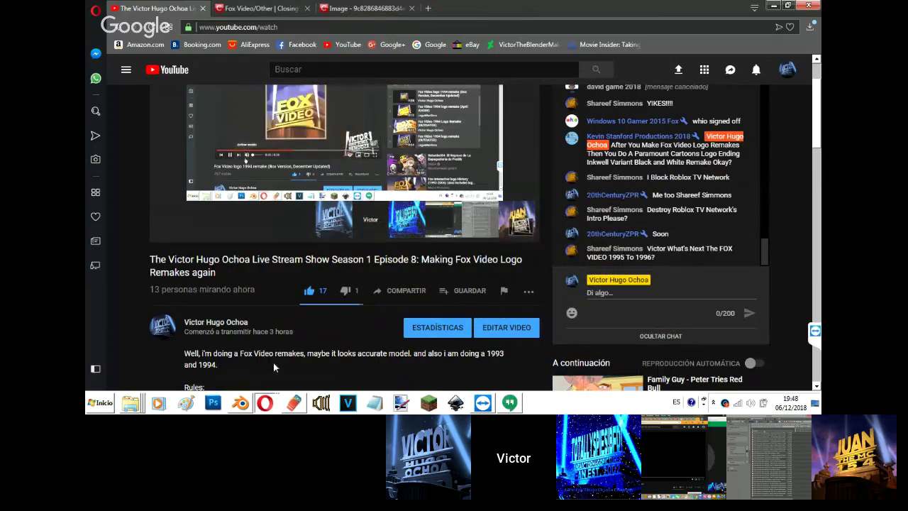
Switch to Blender, add a cylinder mesh, flatten it along Z and adjust its height.
{"action": "left_click", "coordinate": [239, 403]}
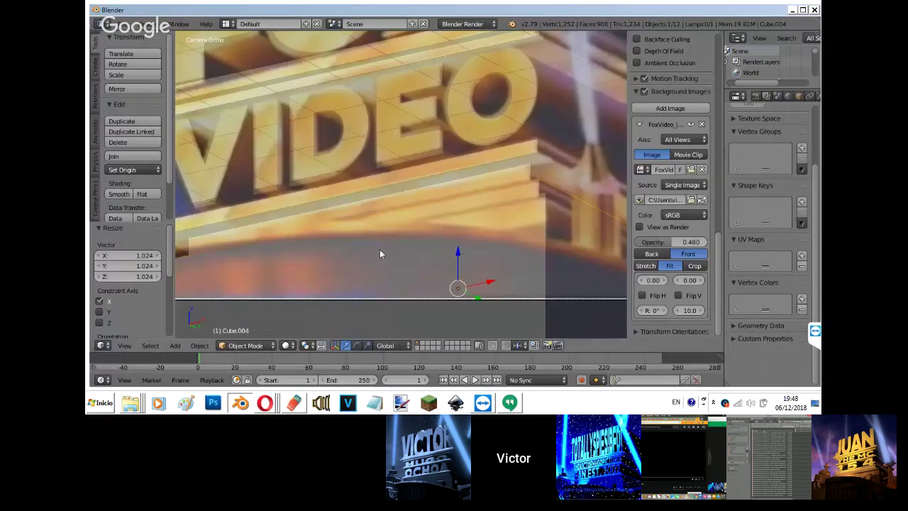
{"action": "scroll", "coordinate": [380, 253], "scroll_direction": "down", "scroll_amount": 2}
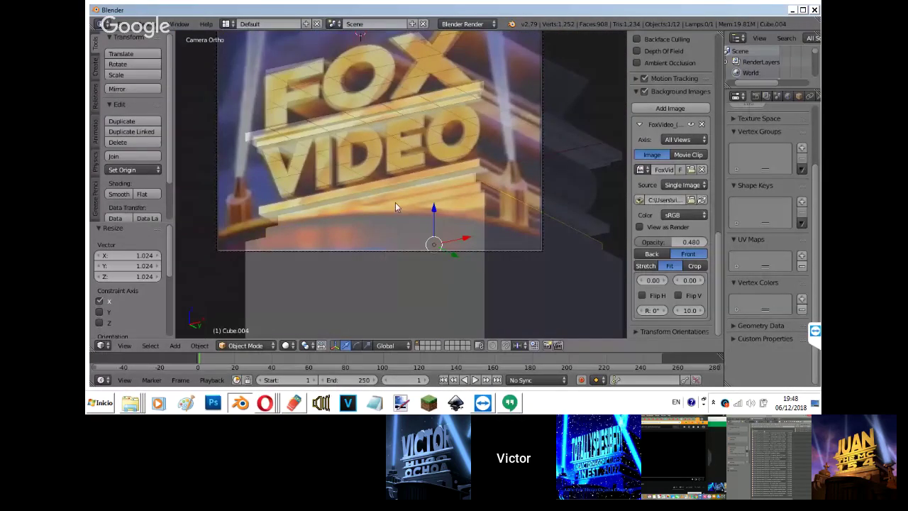
{"action": "key", "text": "shift+a"}
{"action": "mouse_move", "coordinate": [383, 159]}
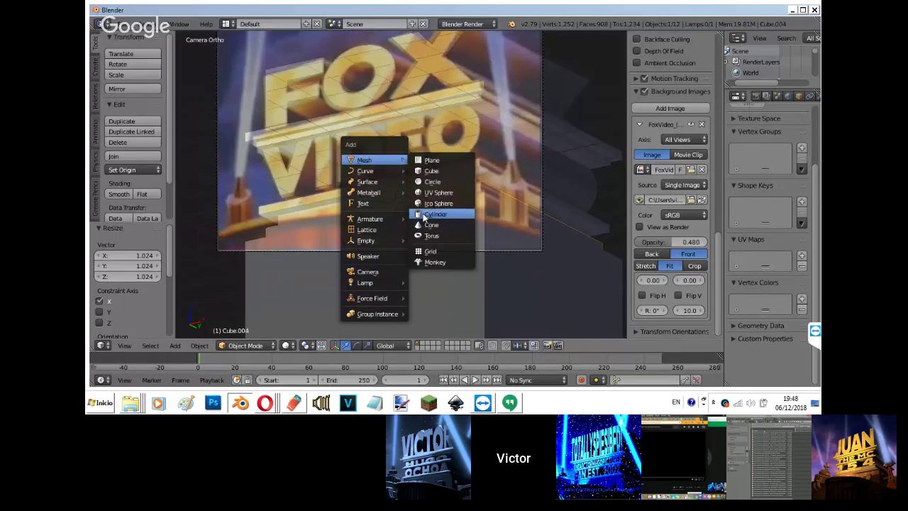
{"action": "left_click", "coordinate": [424, 214]}
{"action": "key", "text": "s"}
{"action": "key", "text": "z"}
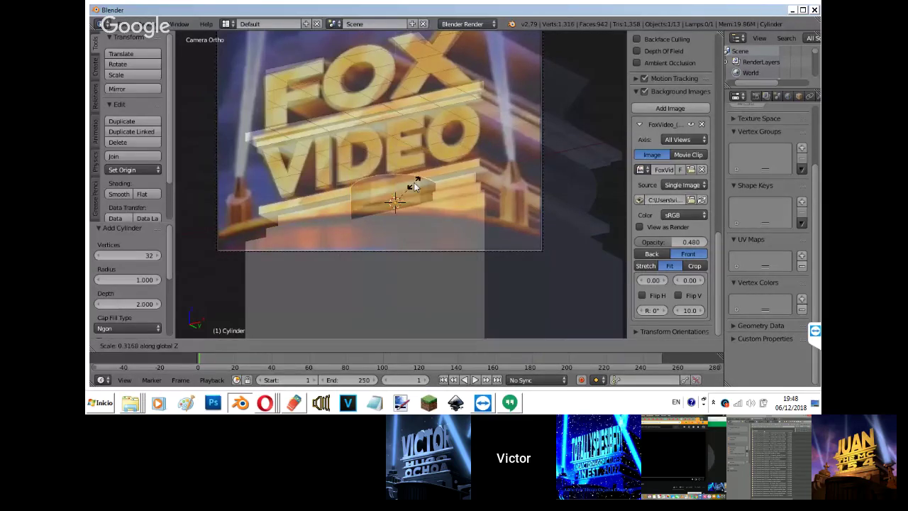
{"action": "left_click", "coordinate": [411, 198]}
{"action": "key", "text": "g"}
{"action": "key", "text": "z"}
{"action": "left_click", "coordinate": [396, 196]}
Enlarge the cylinder into a broad disc, scale it 0.232 on Z and lower it toward the reference's curved platform.
{"action": "key", "text": "s"}
{"action": "left_click", "coordinate": [482, 166]}
{"action": "key", "text": "s"}
{"action": "key", "text": "z"}
{"action": "left_click", "coordinate": [401, 190]}
{"action": "key", "text": "g"}
{"action": "key", "text": "z"}
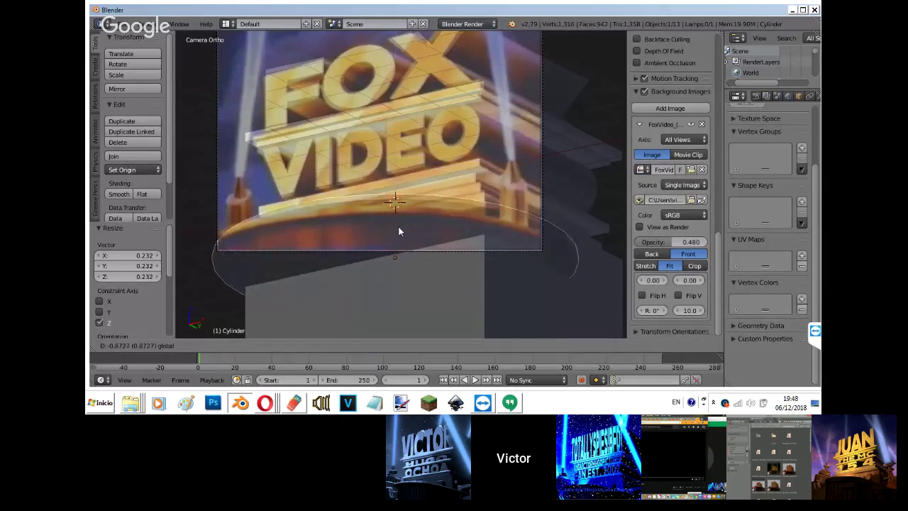
{"action": "left_click", "coordinate": [397, 238]}
Scale the disc uniformly by 1.114 and reposition it against the platform's curved edge in the reference.
{"action": "key", "text": "s"}
{"action": "left_click", "coordinate": [483, 166]}
{"action": "key", "text": "g"}
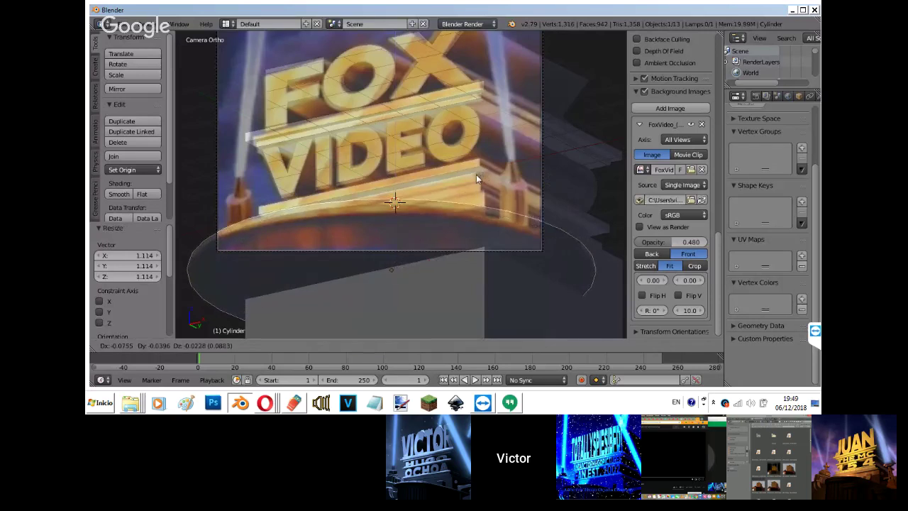
{"action": "left_click", "coordinate": [461, 180]}
Shift the disc along X beneath the logo in an orbited view and scale it uniformly by 1.071.
{"action": "middle_click_drag", "start_coordinate": [461, 180], "coordinate": [510, 285]}
{"action": "key", "text": "g"}
{"action": "key", "text": "x"}
{"action": "left_click", "coordinate": [515, 285]}
{"action": "key", "text": "g"}
{"action": "key", "text": "x"}
{"action": "left_click", "coordinate": [509, 285]}
{"action": "key", "text": "s"}
{"action": "left_click", "coordinate": [516, 284]}
Move the disc 0.507 along Y in the camera view to fit the reference's platform rim.
{"action": "key", "text": "KP_0"}
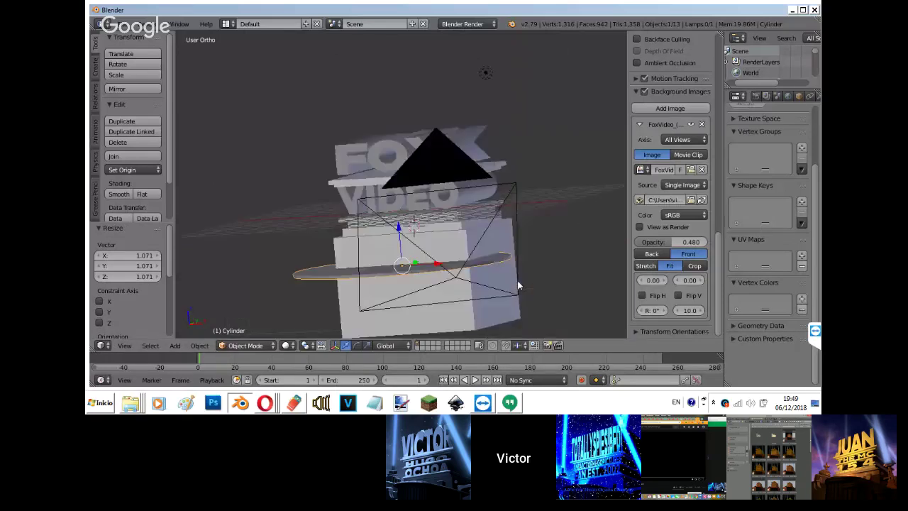
{"action": "key", "text": "g"}
{"action": "key", "text": "y"}
{"action": "left_click", "coordinate": [529, 285]}
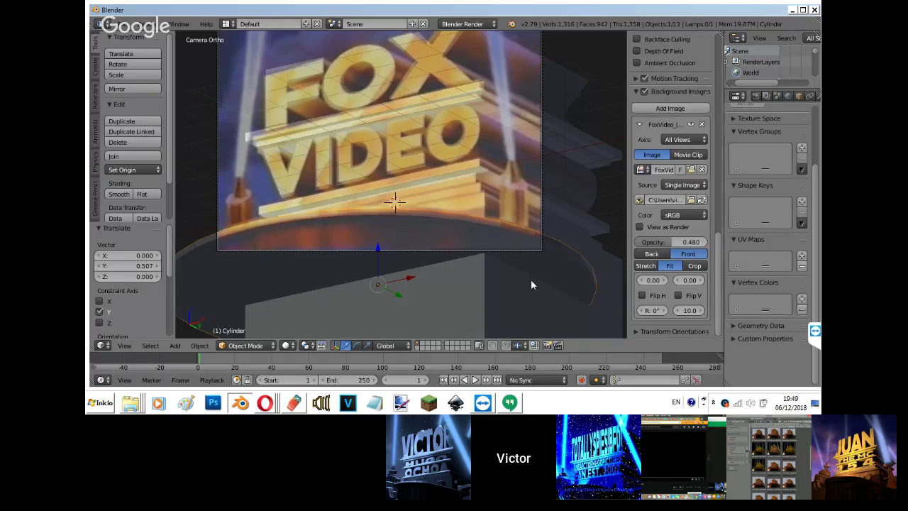
Duplicate the disc, scale the copy by 0.888 and move it down along Z.
{"action": "key", "text": "shift+d"}
{"action": "key", "text": "s"}
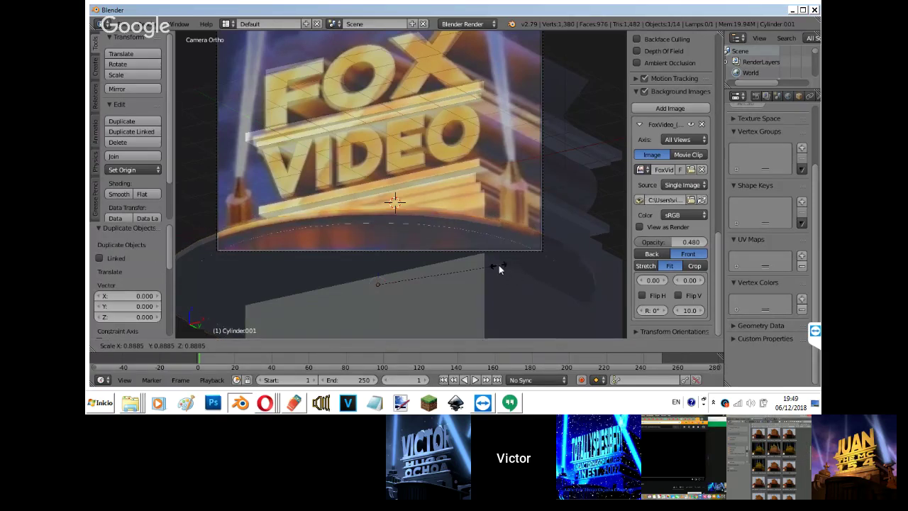
{"action": "left_click", "coordinate": [498, 264]}
{"action": "key", "text": "g"}
{"action": "key", "text": "z"}
{"action": "left_click", "coordinate": [369, 93]}
Stretch the duplicated cylinder along Z into a tall drum below the disc and raise it 0.400.
{"action": "key", "text": "s"}
{"action": "key", "text": "z"}
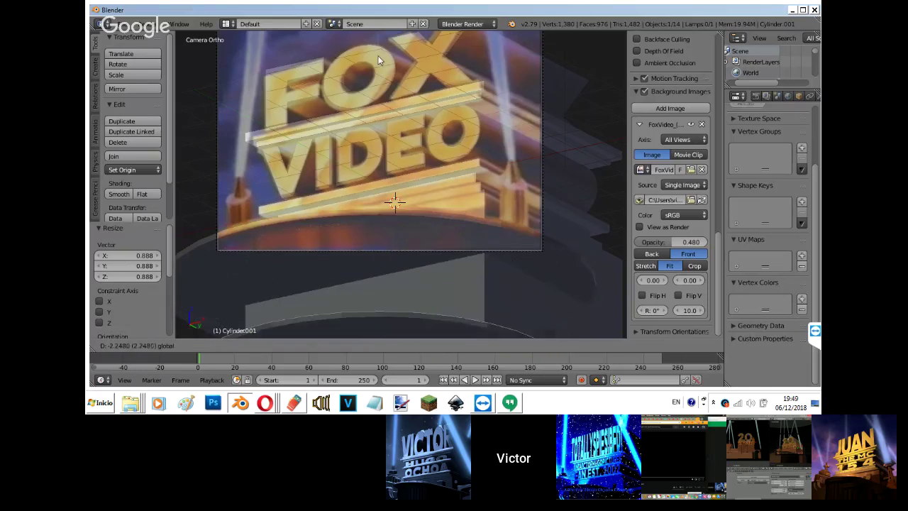
{"action": "left_click", "coordinate": [357, 185]}
{"action": "scroll", "coordinate": [357, 185], "scroll_direction": "down", "scroll_amount": 1}
{"action": "key", "text": "s"}
{"action": "key", "text": "z"}
{"action": "left_click", "coordinate": [475, 53]}
{"action": "key", "text": "g"}
{"action": "key", "text": "z"}
{"action": "left_click", "coordinate": [419, 249]}
{"action": "key", "text": "s"}
{"action": "key", "text": "z"}
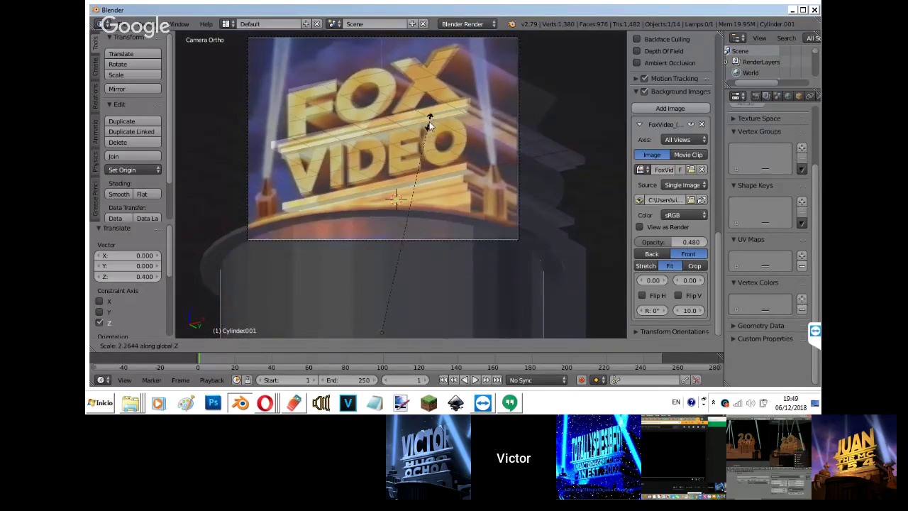
{"action": "left_click", "coordinate": [428, 134]}
Adjust the drum's height along Z beneath the disc, ending with a 0.077 drop.
{"action": "key", "text": "g"}
{"action": "key", "text": "z"}
{"action": "left_click", "coordinate": [435, 129]}
{"action": "key", "text": "g"}
{"action": "key", "text": "z"}
{"action": "left_click", "coordinate": [435, 134]}
Switch to Opera and check another participant's shared screen in Hangouts and the YouTube live stream chat.
{"action": "mouse_move", "coordinate": [264, 402]}
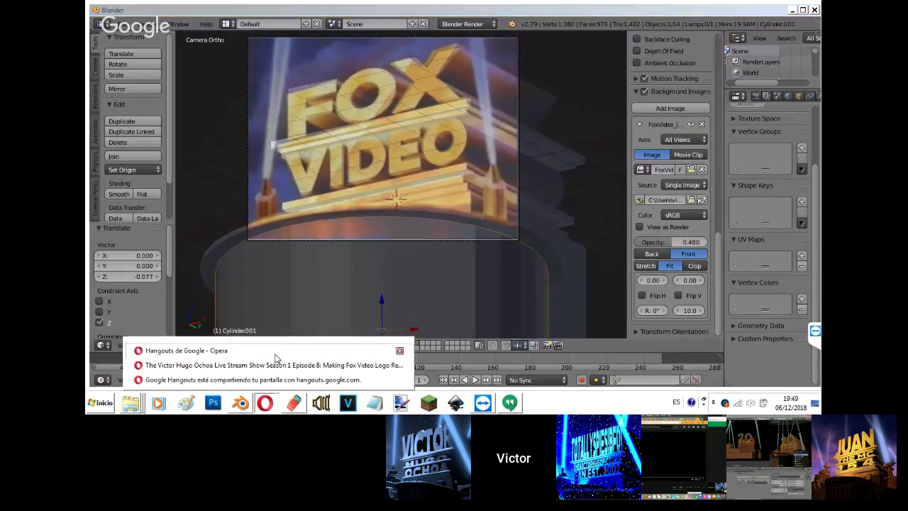
{"action": "left_click", "coordinate": [275, 352]}
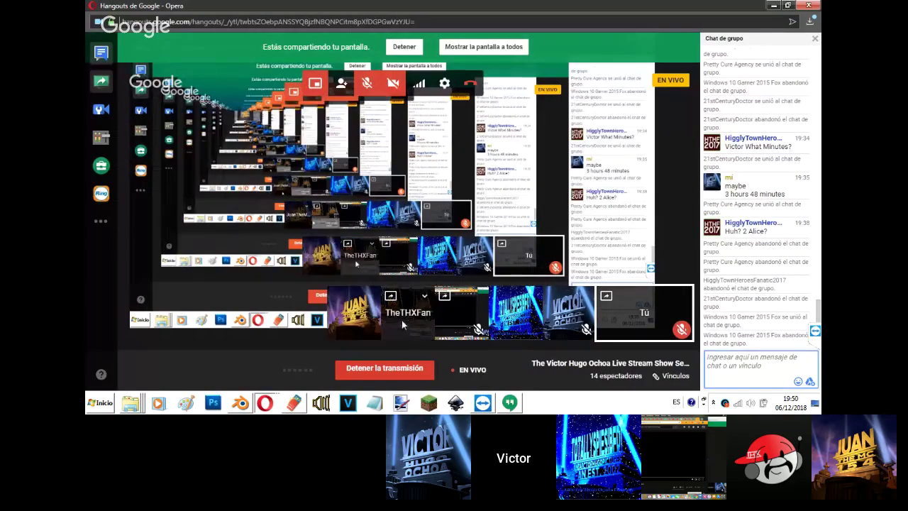
{"action": "left_click", "coordinate": [408, 320]}
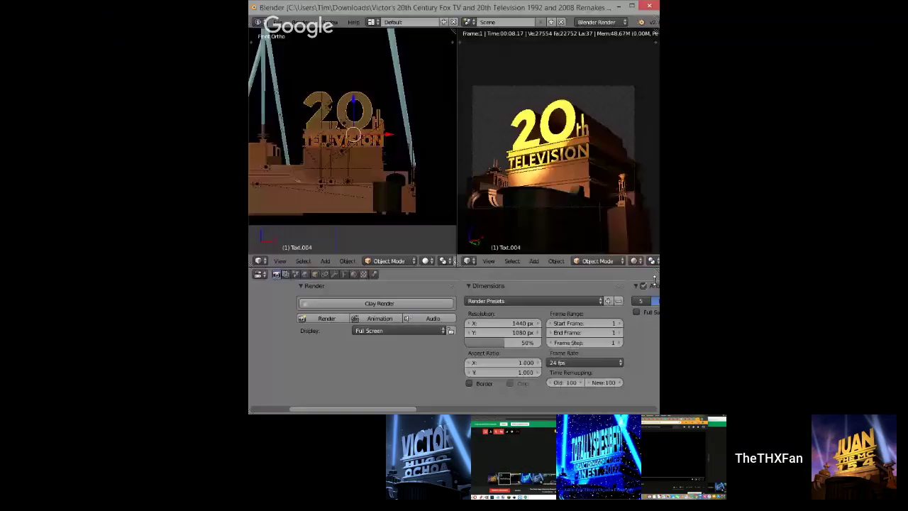
{"action": "left_click", "coordinate": [635, 260]}
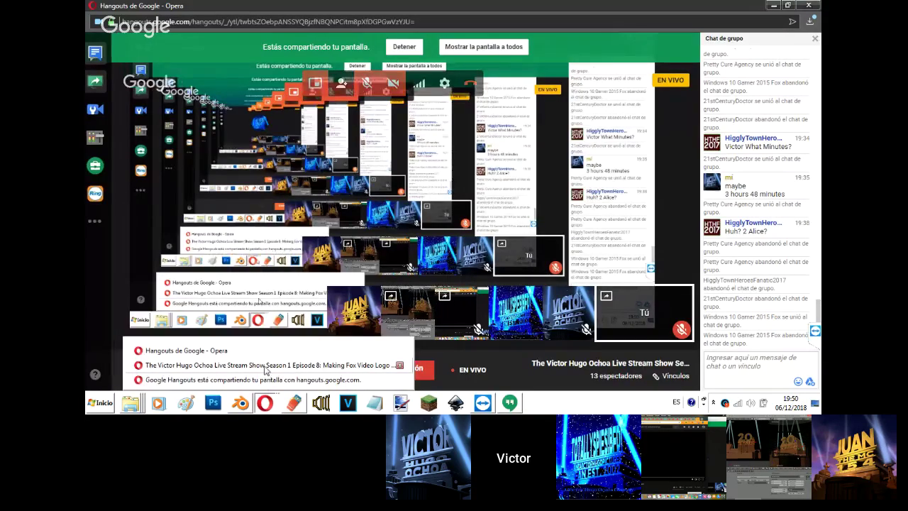
{"action": "left_click", "coordinate": [266, 366]}
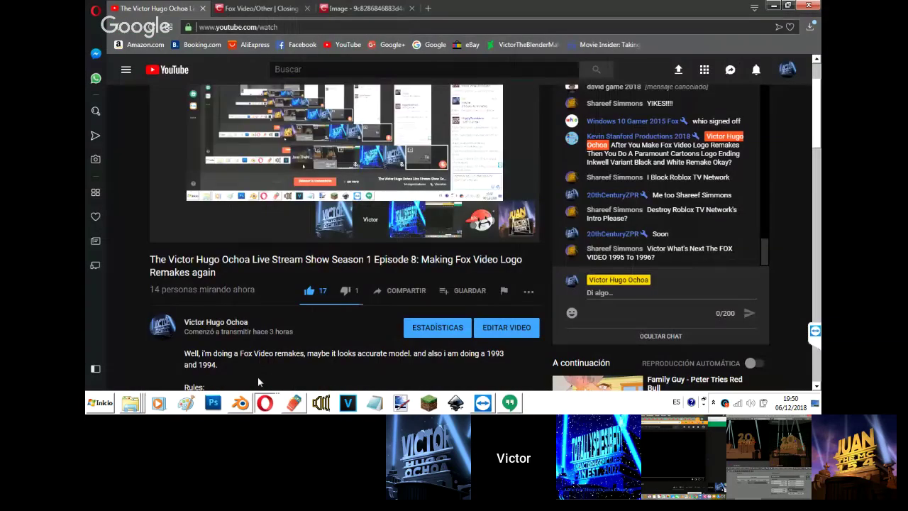
{"action": "mouse_move", "coordinate": [245, 402]}
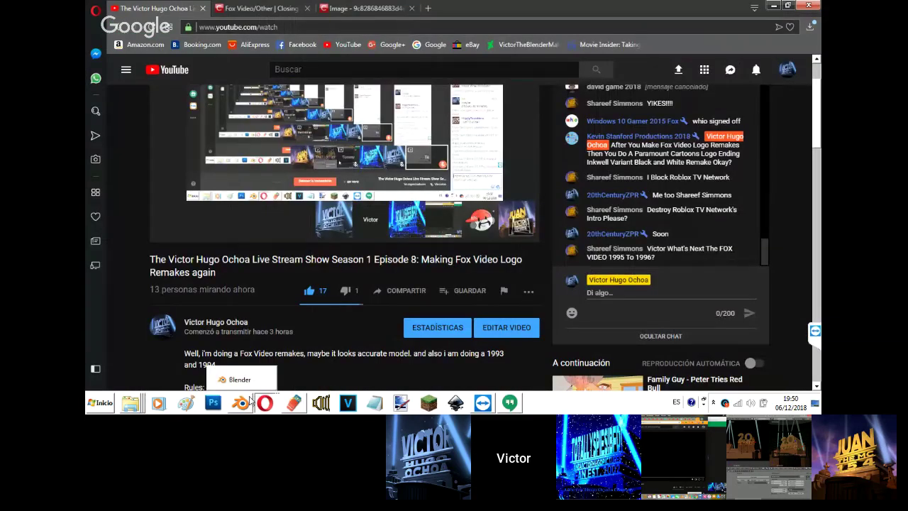
Switch back to Blender and inspect the logo model on its cylindrical base from an angled view.
{"action": "left_click", "coordinate": [245, 401]}
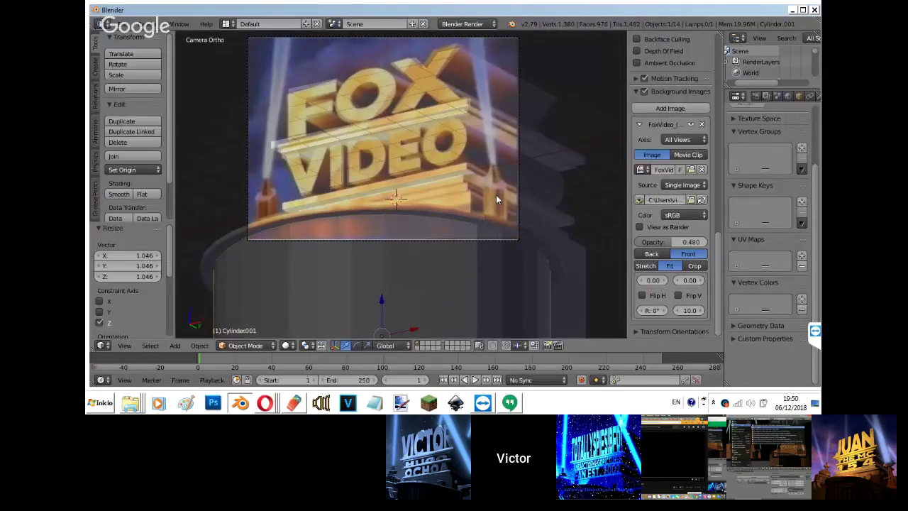
{"action": "middle_click_drag", "start_coordinate": [497, 200], "coordinate": [545, 216]}
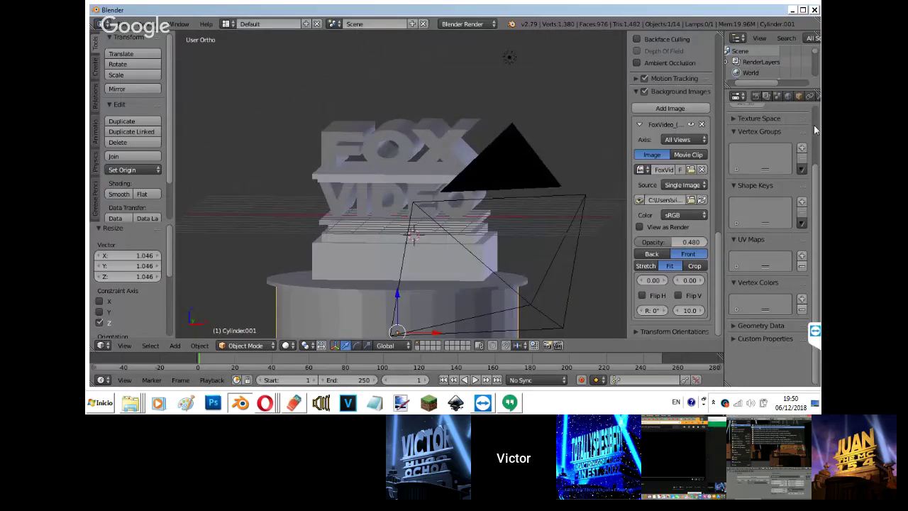
Add an Edge Split modifier to the drum and shade it smooth.
{"action": "left_click", "coordinate": [817, 98]}
{"action": "left_click", "coordinate": [799, 132]}
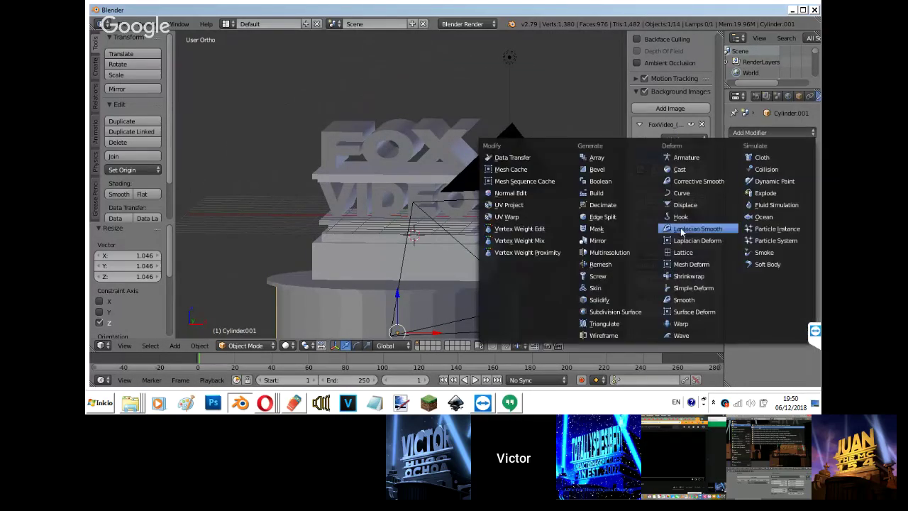
{"action": "left_click", "coordinate": [642, 215]}
{"action": "left_click", "coordinate": [118, 194]}
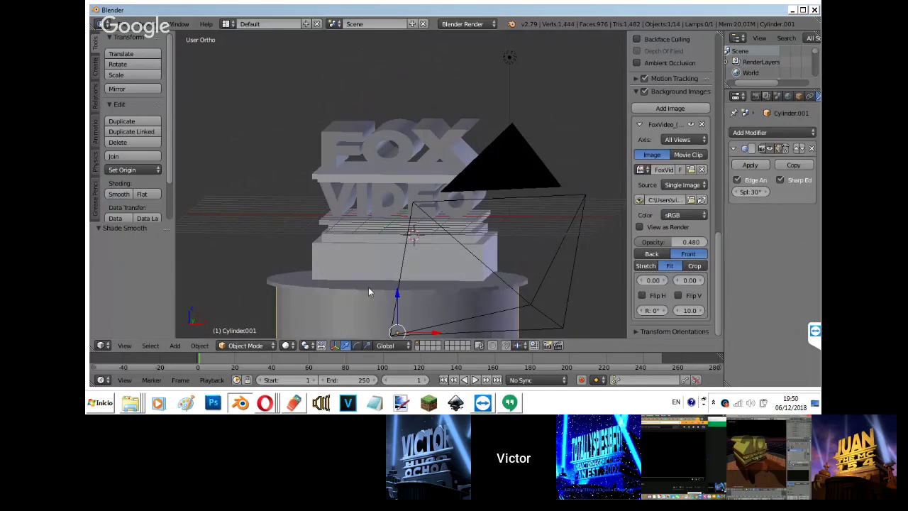
Give the disc on top of the drum an Edge Split modifier and smooth shading.
{"action": "right_click", "coordinate": [373, 291]}
{"action": "left_click", "coordinate": [780, 133]}
{"action": "left_click", "coordinate": [647, 220]}
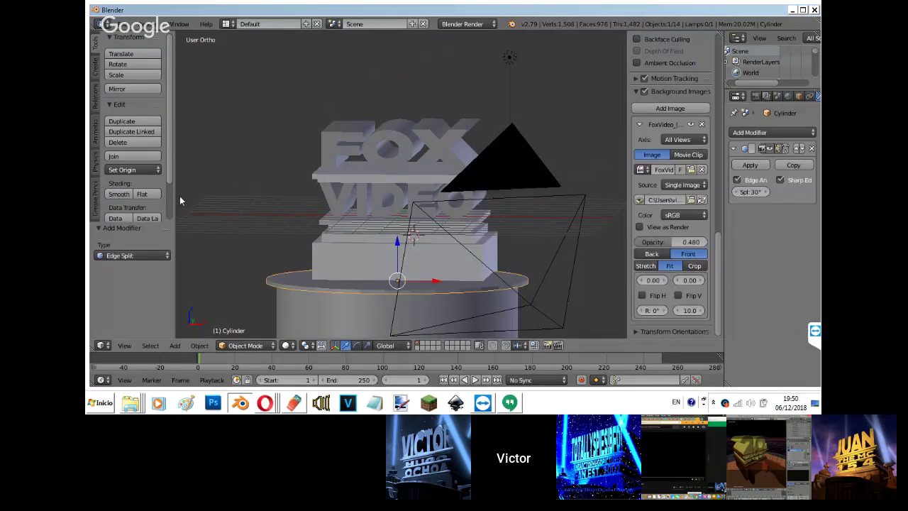
Duplicate the drum in camera view, offset the copy along Y and scale it down.
{"action": "right_click", "coordinate": [291, 304]}
{"action": "scroll", "coordinate": [307, 305], "scroll_direction": "down", "scroll_amount": 2}
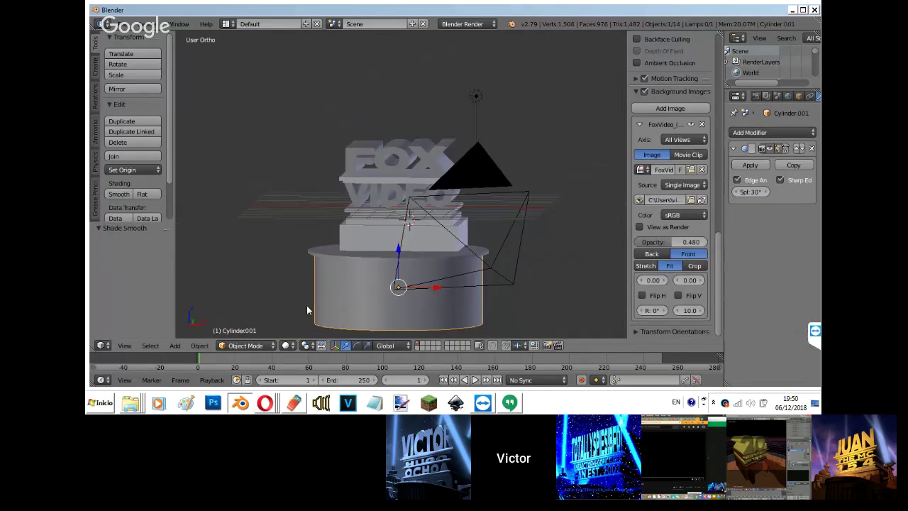
{"action": "key", "text": "KP_0"}
{"action": "key", "text": "shift+d"}
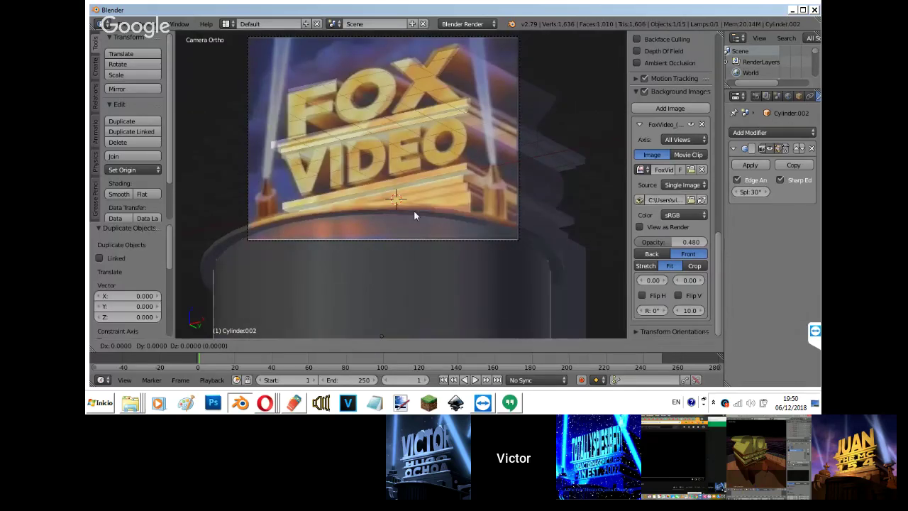
{"action": "key", "text": "y"}
{"action": "left_click", "coordinate": [309, 102]}
{"action": "key", "text": "s"}
{"action": "left_click", "coordinate": [359, 251]}
Reposition the duplicated cylinder along Y and resize it into a tall, slim column.
{"action": "key", "text": "g"}
{"action": "key", "text": "y"}
{"action": "left_click", "coordinate": [305, 195]}
{"action": "key", "text": "s"}
{"action": "left_click", "coordinate": [286, 255]}
{"action": "key", "text": "s"}
{"action": "key", "text": "z"}
{"action": "left_click", "coordinate": [532, 316]}
Move the slim column 1.551 along X and scale it down slightly.
{"action": "key", "text": "g"}
{"action": "key", "text": "x"}
{"action": "left_click", "coordinate": [410, 212]}
{"action": "key", "text": "s"}
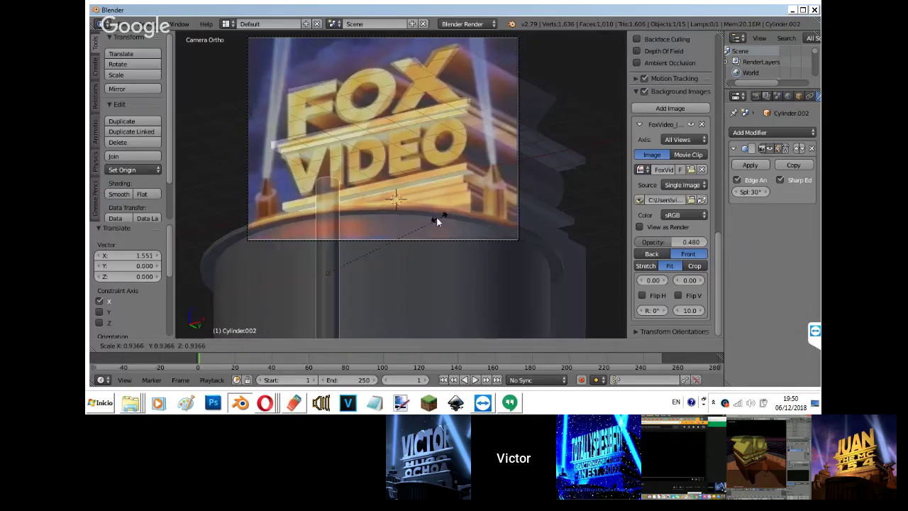
{"action": "left_click", "coordinate": [422, 222]}
Adjust the slim column's position along Y to set it against the drum's front surface.
{"action": "key", "text": "g"}
{"action": "key", "text": "x"}
{"action": "key", "text": "y"}
{"action": "left_click", "coordinate": [378, 310]}
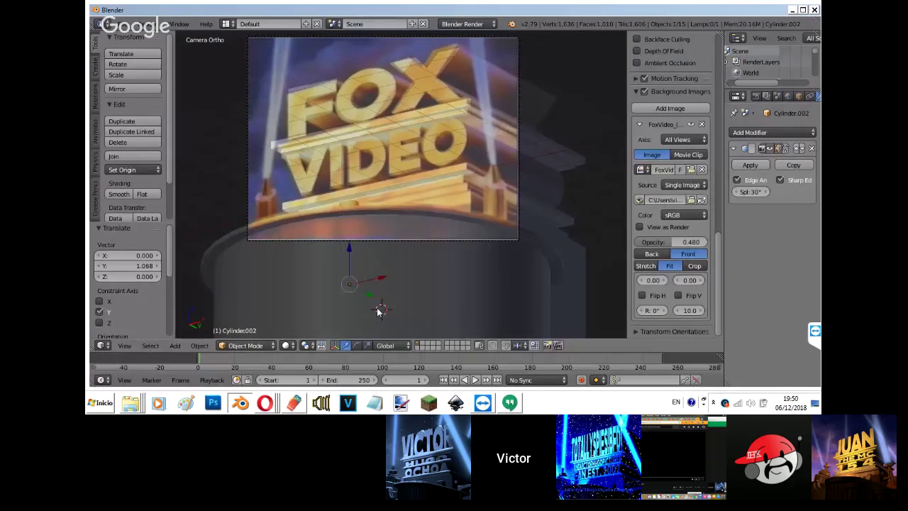
{"action": "key", "text": "g"}
{"action": "key", "text": "y"}
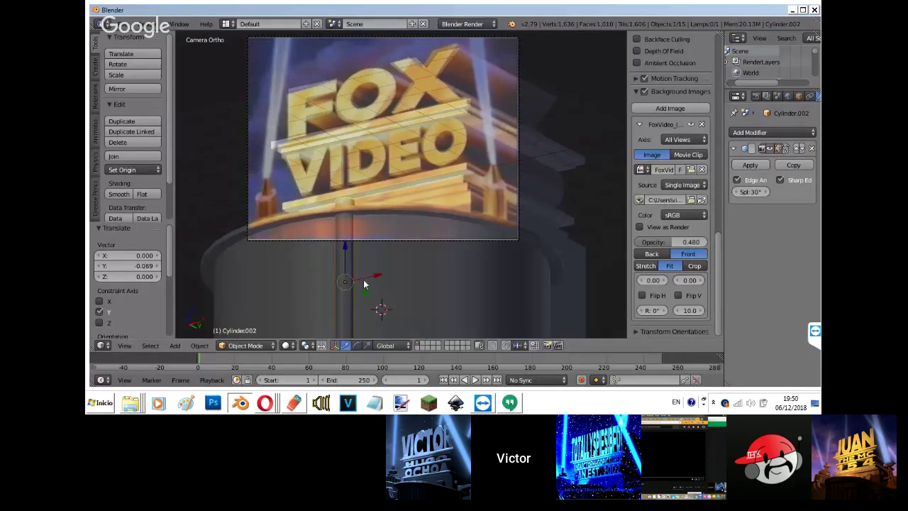
{"action": "left_click_drag", "start_coordinate": [355, 279], "coordinate": [355, 280]}
{"action": "left_click_drag", "start_coordinate": [349, 293], "coordinate": [343, 286]}
Shift the column along X and scale its height by 0.869 along Z to fit below the disc.
{"action": "key", "text": "g"}
{"action": "key", "text": "x"}
{"action": "left_click", "coordinate": [356, 253]}
{"action": "key", "text": "s"}
{"action": "key", "text": "z"}
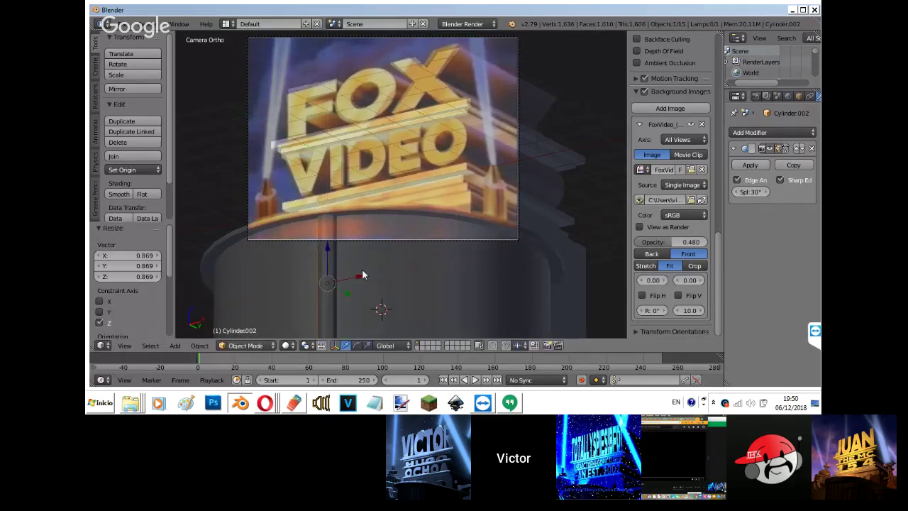
{"action": "left_click", "coordinate": [355, 271]}
Duplicate the slim column and place the copy beside the original, adjusting it along Y.
{"action": "key", "text": "shift+d"}
{"action": "left_click", "coordinate": [382, 266]}
{"action": "key", "text": "g"}
{"action": "key", "text": "y"}
{"action": "left_click", "coordinate": [382, 293]}
Fine-tune the second column along X and Y on the drum's front, ending with a 0.041 shift along X.
{"action": "key", "text": "g"}
{"action": "key", "text": "x"}
{"action": "left_click", "coordinate": [386, 277]}
{"action": "key", "text": "g"}
{"action": "key", "text": "y"}
{"action": "left_click", "coordinate": [374, 289]}
{"action": "key", "text": "g"}
{"action": "left_click", "coordinate": [384, 283]}
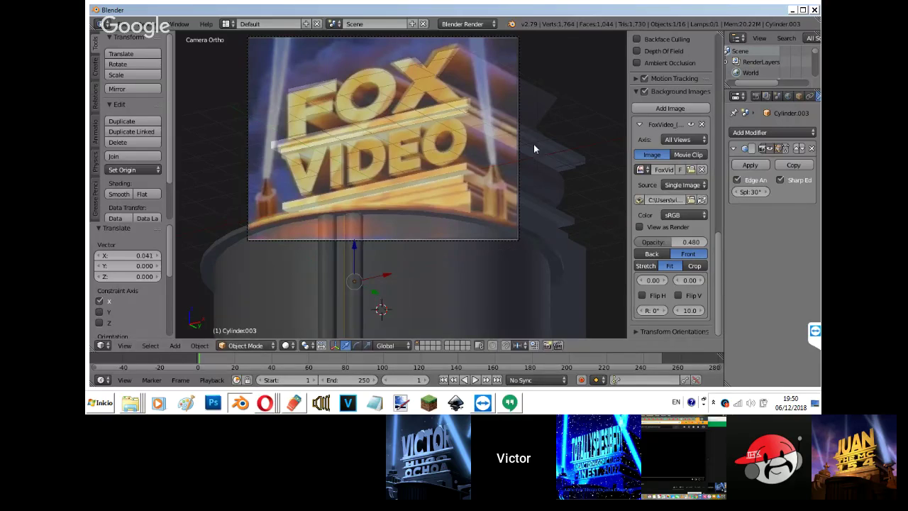
Hide the background reference image and briefly preview the model in rendered shading.
{"action": "left_click", "coordinate": [644, 91]}
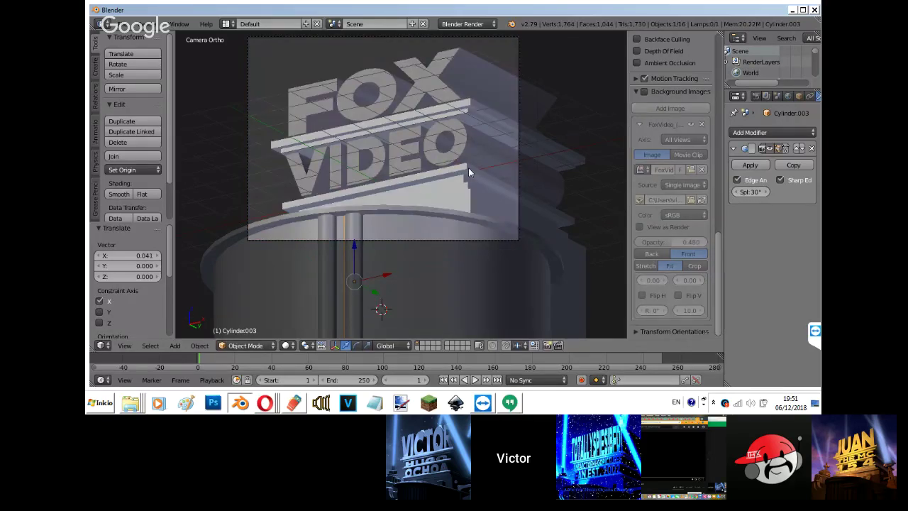
{"action": "key", "text": "shift+z"}
{"action": "key", "text": "shift+z"}
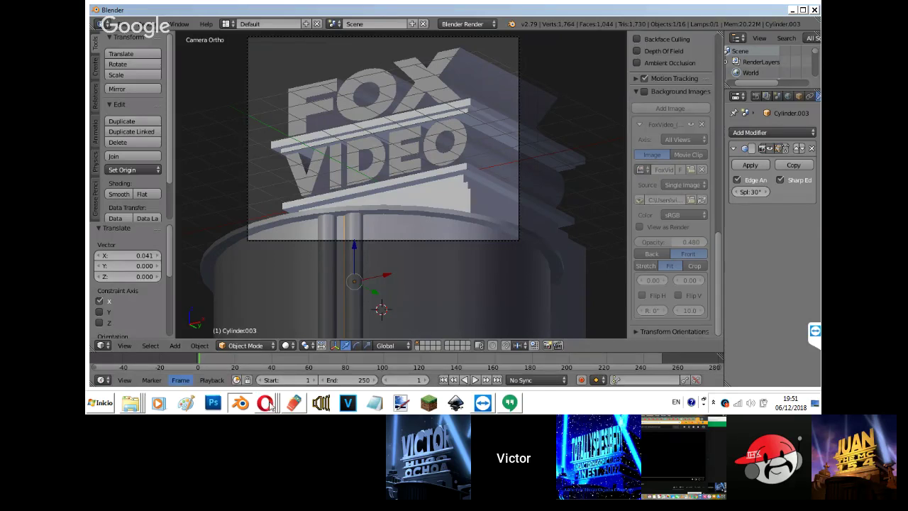
Switch to Opera and check the Hangouts call window and the YouTube live stream chat.
{"action": "mouse_move", "coordinate": [266, 402]}
{"action": "left_click", "coordinate": [313, 352]}
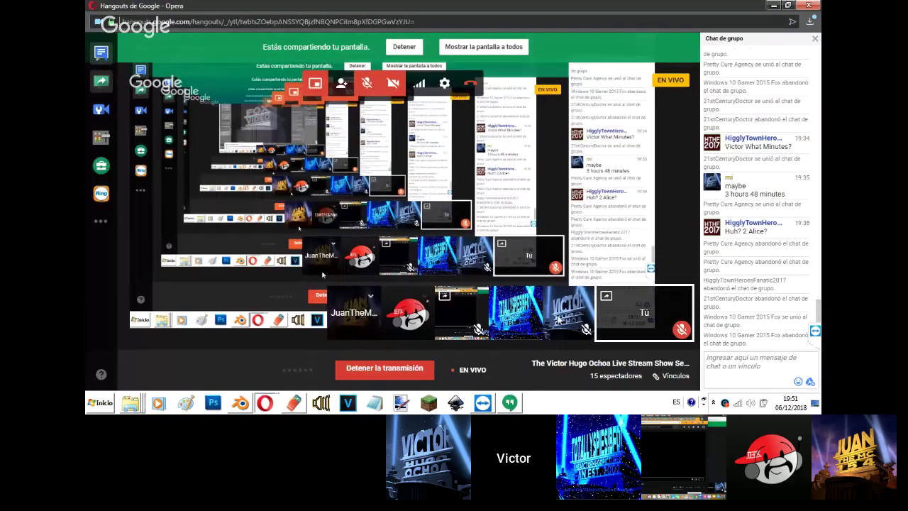
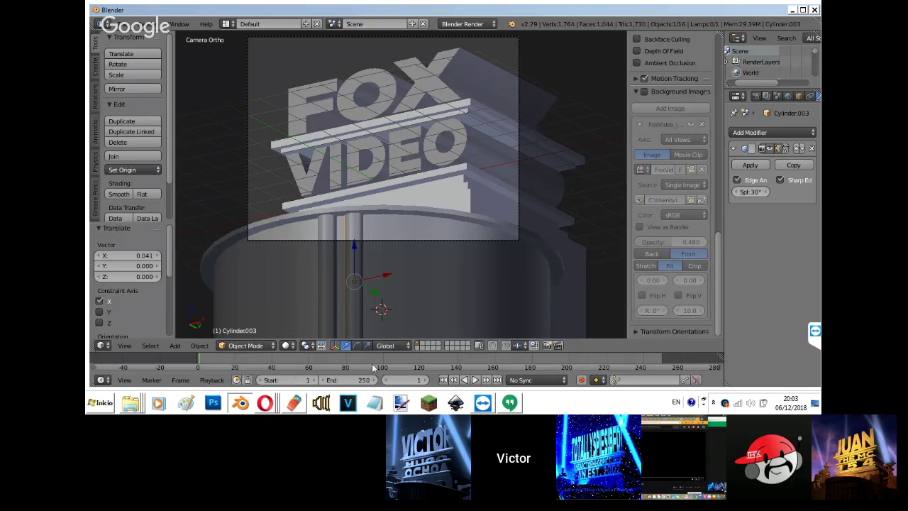
{"action": "left_click", "coordinate": [264, 403]}
{"action": "left_click", "coordinate": [256, 347]}
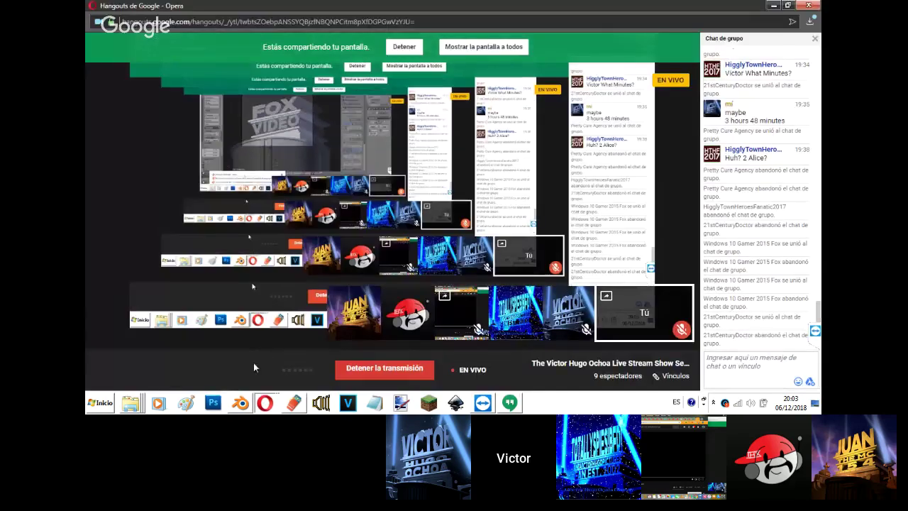
{"action": "left_click", "coordinate": [264, 403]}
{"action": "left_click", "coordinate": [270, 367]}
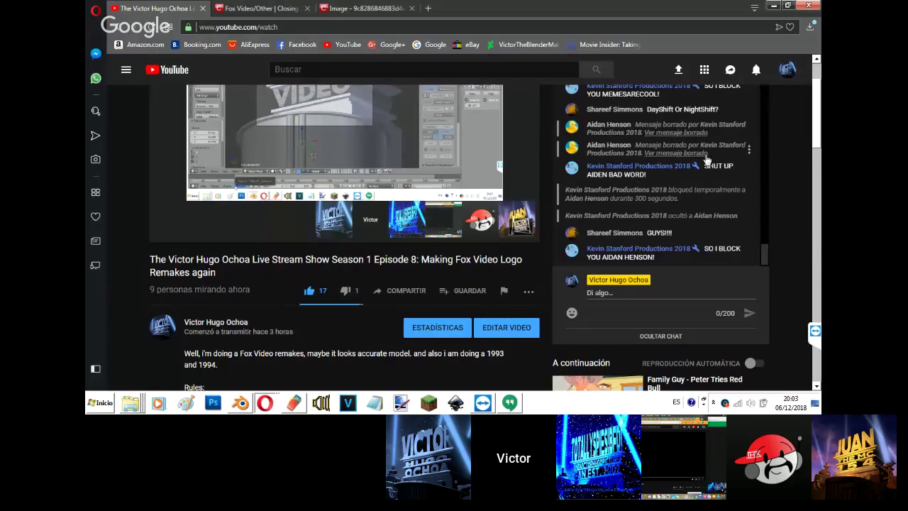
{"action": "scroll", "coordinate": [795, 124], "scroll_direction": "up", "scroll_amount": 2}
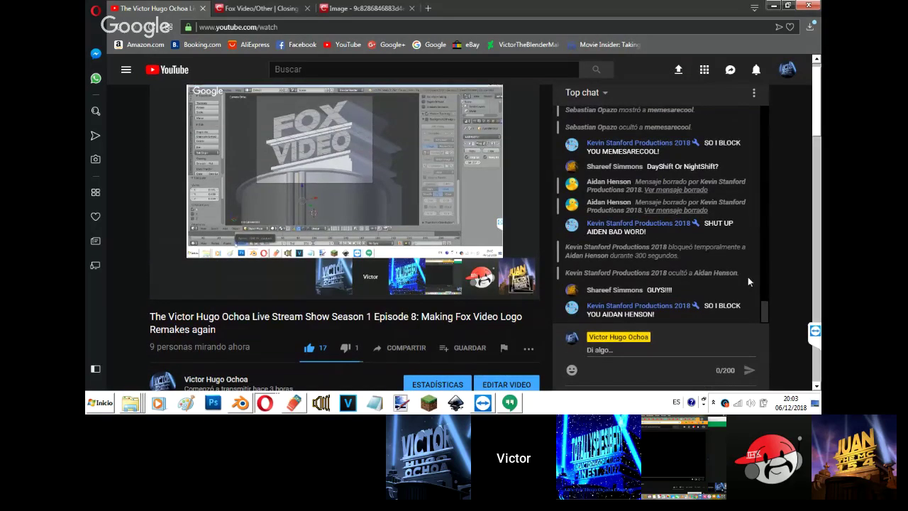
{"action": "mouse_move", "coordinate": [763, 312]}
{"action": "left_mouse_down"}
{"action": "mouse_move", "coordinate": [767, 303]}
{"action": "mouse_move", "coordinate": [756, 323]}
{"action": "left_mouse_up"}
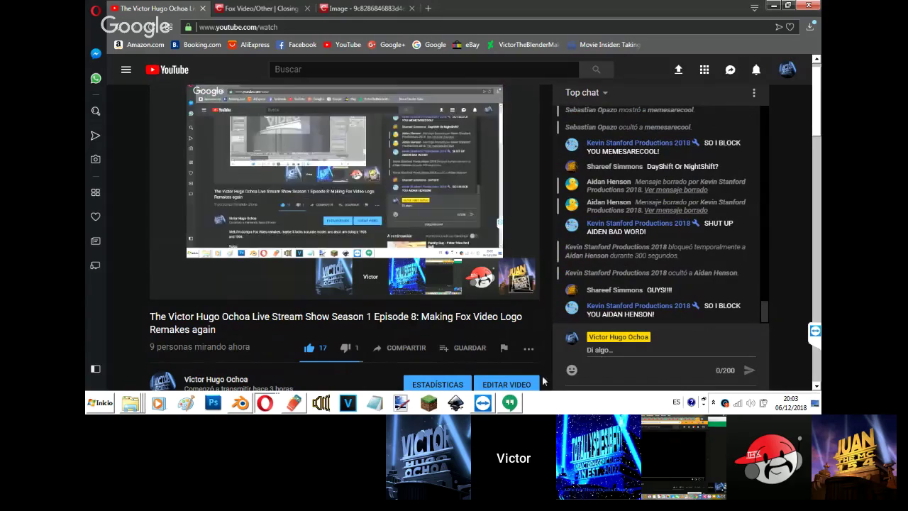
Check the live stream show and neighbouring group conversations in Hangouts, then return to Blender.
{"action": "left_click", "coordinate": [509, 402]}
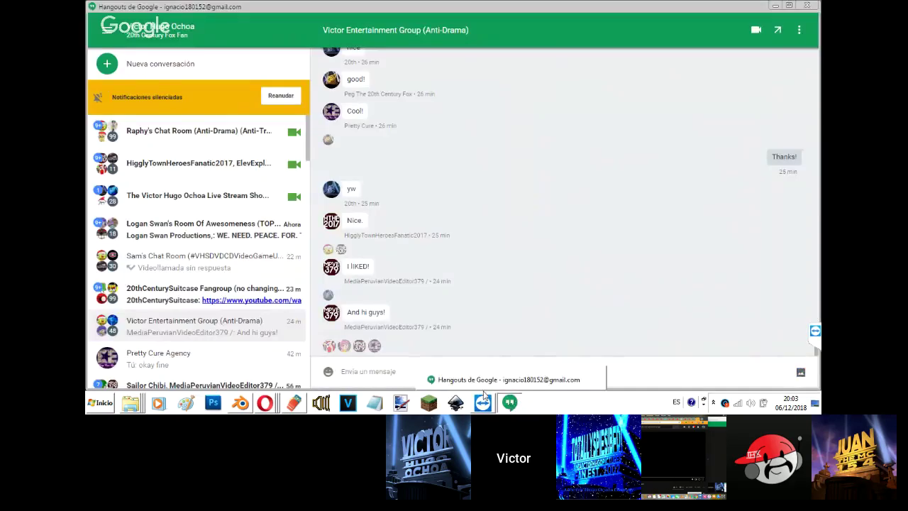
{"action": "left_click", "coordinate": [195, 198]}
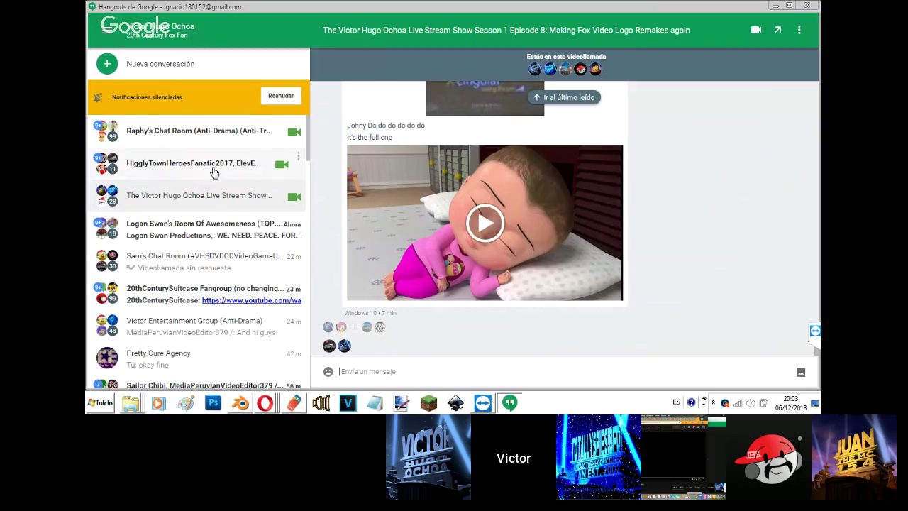
{"action": "left_click", "coordinate": [214, 170]}
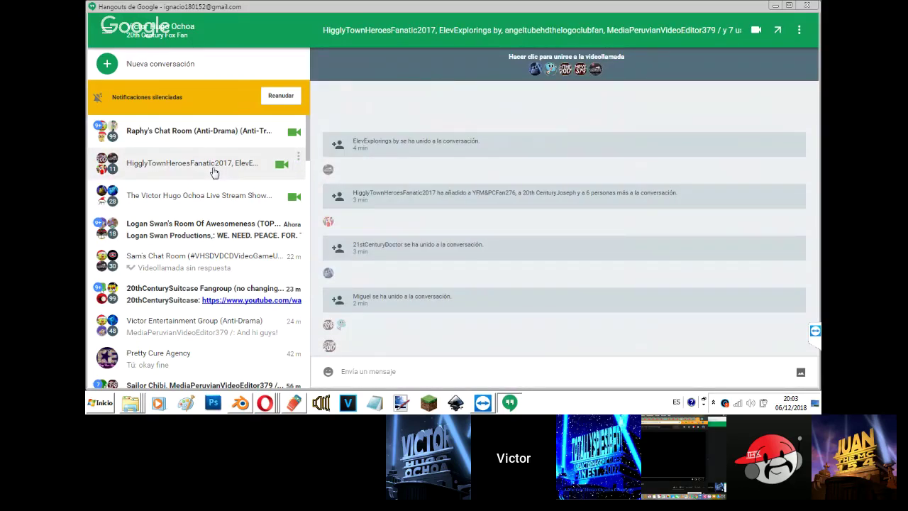
{"action": "left_click", "coordinate": [250, 403]}
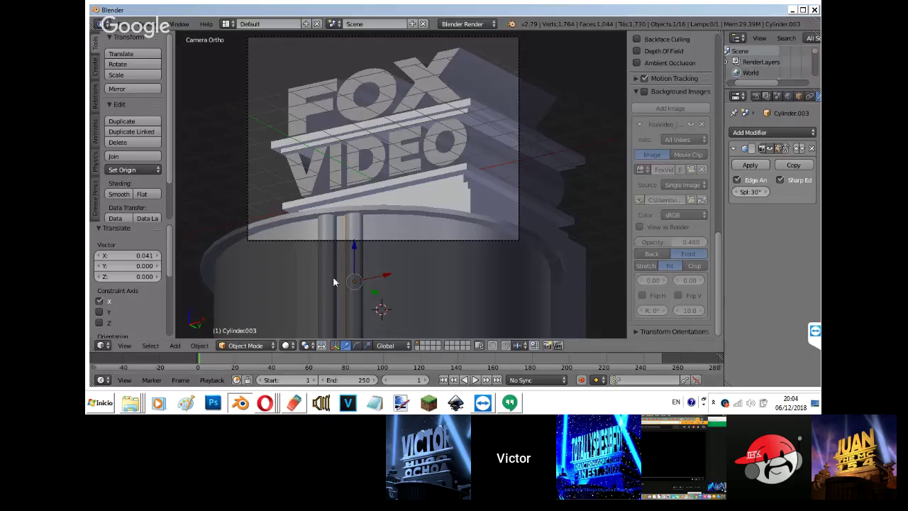
Switch to the YouTube live stream in Opera and post "I know" in its chat.
{"action": "mouse_move", "coordinate": [264, 402]}
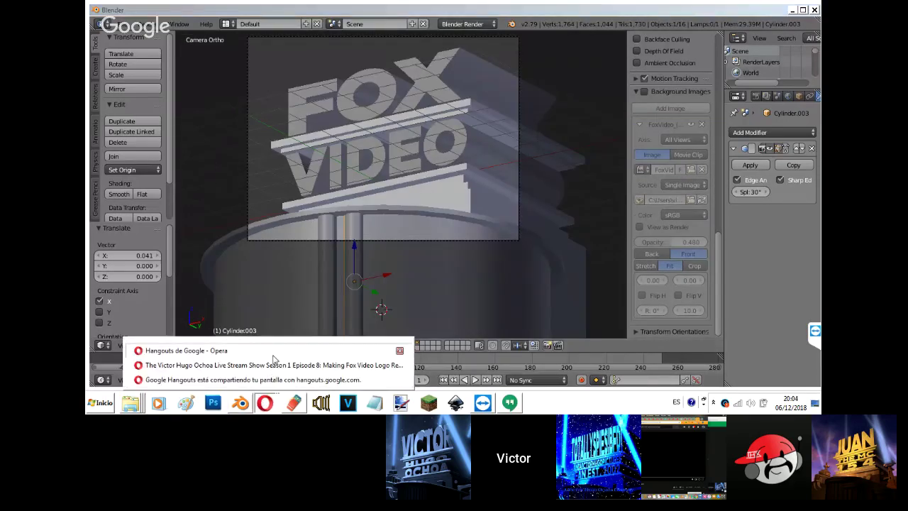
{"action": "left_click", "coordinate": [272, 354]}
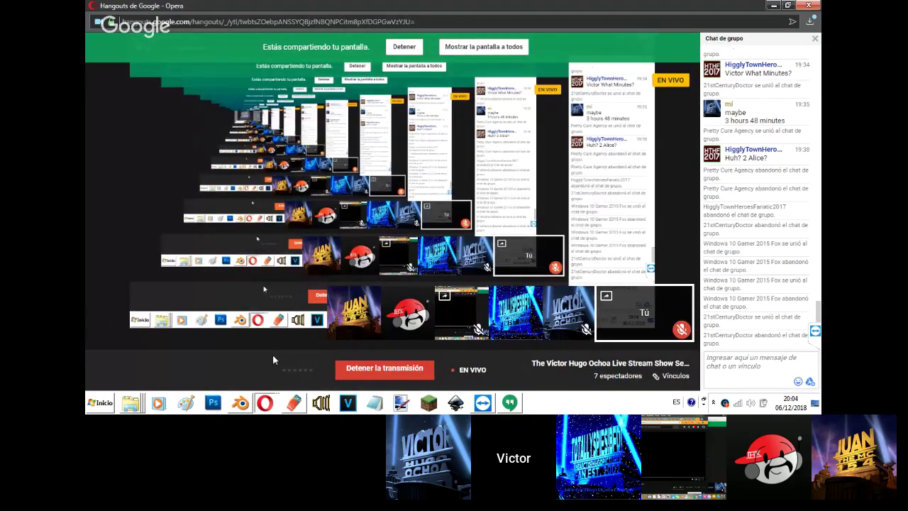
{"action": "mouse_move", "coordinate": [269, 402]}
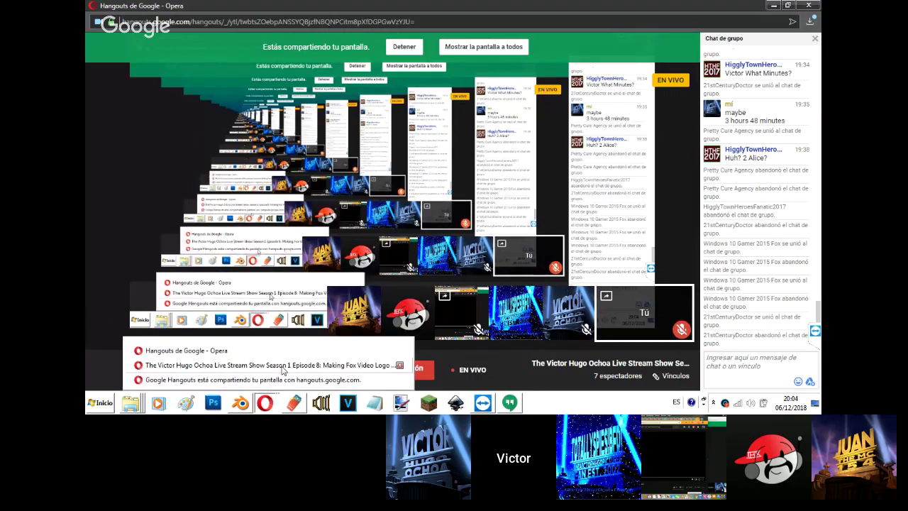
{"action": "left_click", "coordinate": [281, 363]}
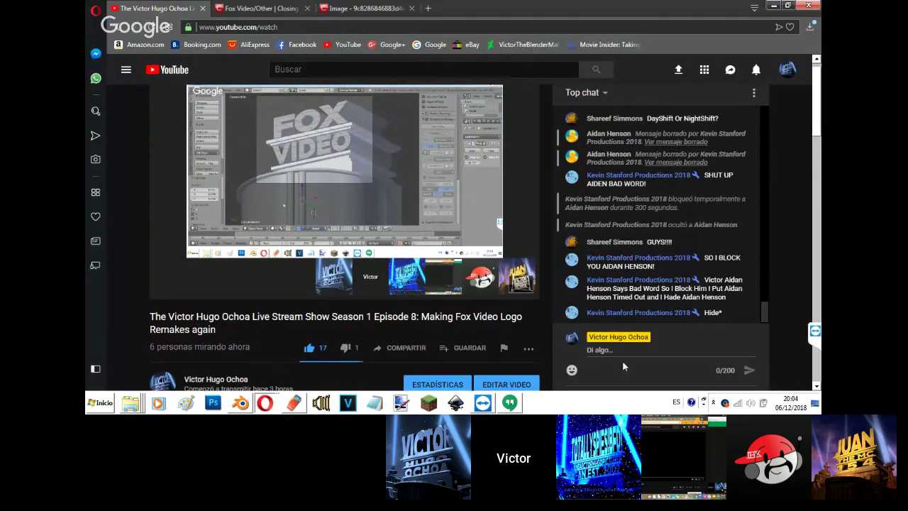
{"action": "left_click", "coordinate": [672, 347]}
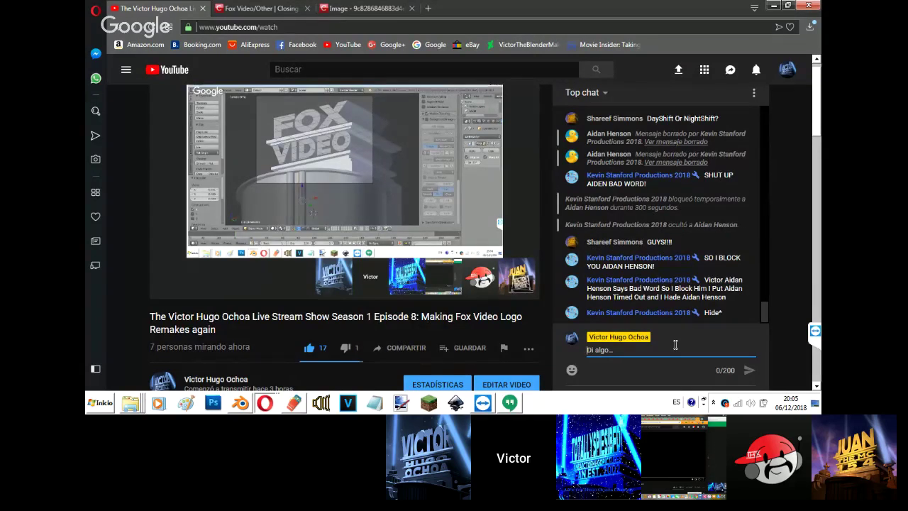
{"action": "type", "text": "I ko"}
{"action": "key", "text": "BackSpace"}
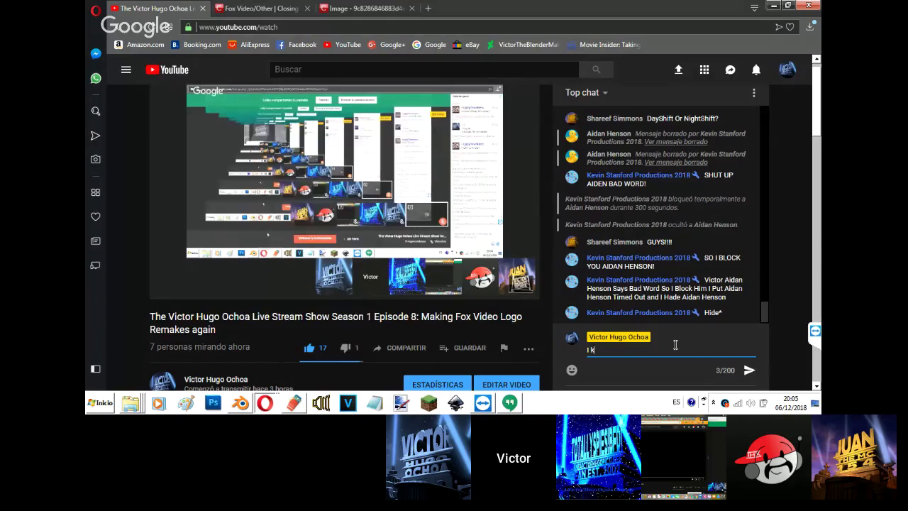
{"action": "type", "text": "now"}
{"action": "key", "text": "Return"}
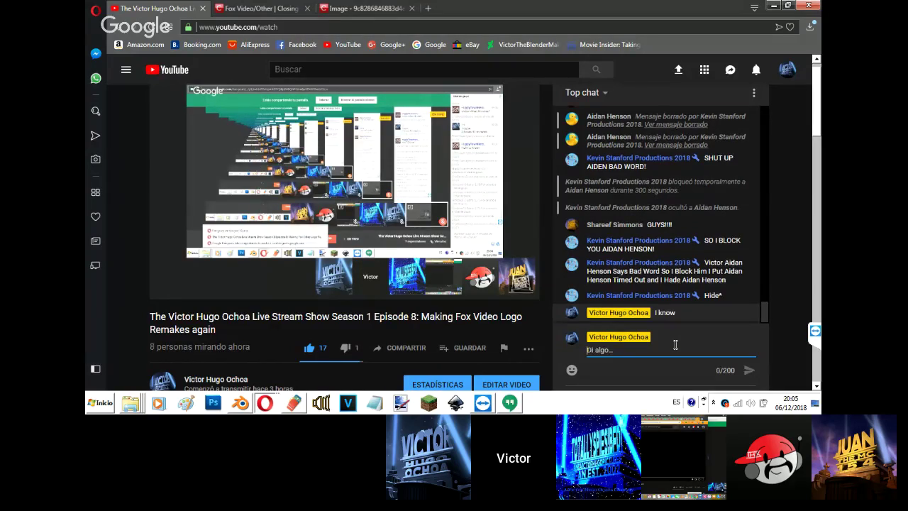
Switch back to Blender, preview the logo in rendered shading, and inspect it by orbiting before returning to camera view.
{"action": "left_click", "coordinate": [240, 402]}
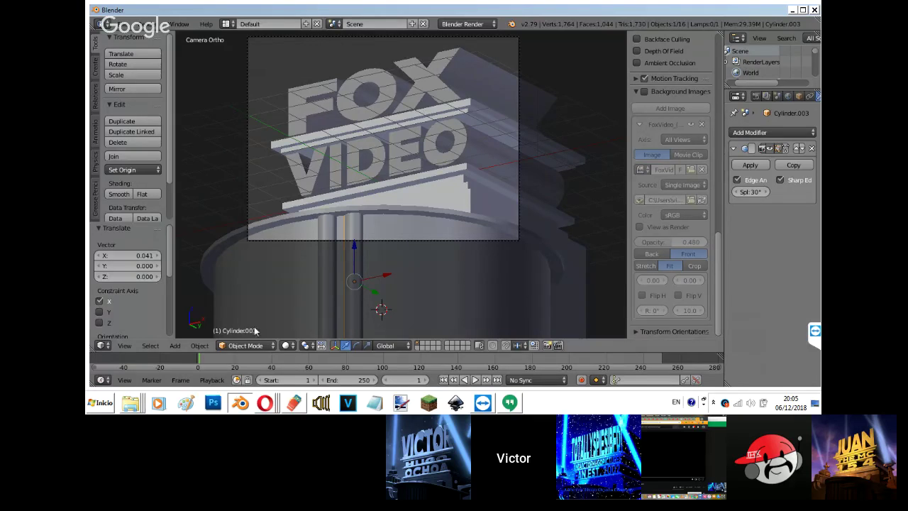
{"action": "key", "text": "shift+z"}
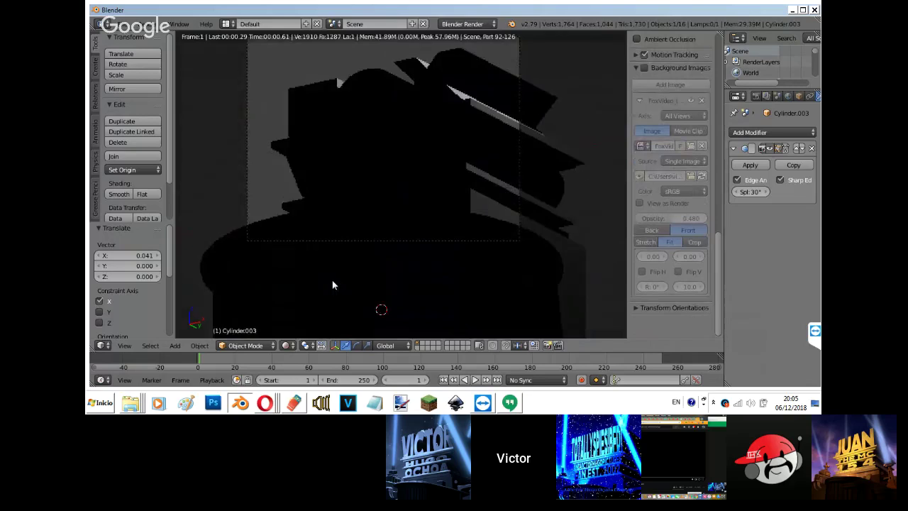
{"action": "key", "text": "shift+z"}
{"action": "mouse_move", "coordinate": [331, 280]}
{"action": "middle_mouse_down"}
{"action": "mouse_move", "coordinate": [448, 45]}
{"action": "mouse_move", "coordinate": [394, 320]}
{"action": "mouse_move", "coordinate": [349, 341]}
{"action": "mouse_move", "coordinate": [303, 85]}
{"action": "mouse_move", "coordinate": [360, 141]}
{"action": "mouse_move", "coordinate": [486, 174]}
{"action": "mouse_move", "coordinate": [292, 156]}
{"action": "mouse_move", "coordinate": [412, 143]}
{"action": "mouse_move", "coordinate": [414, 109]}
{"action": "middle_mouse_up"}
{"action": "key", "text": "KP_0"}
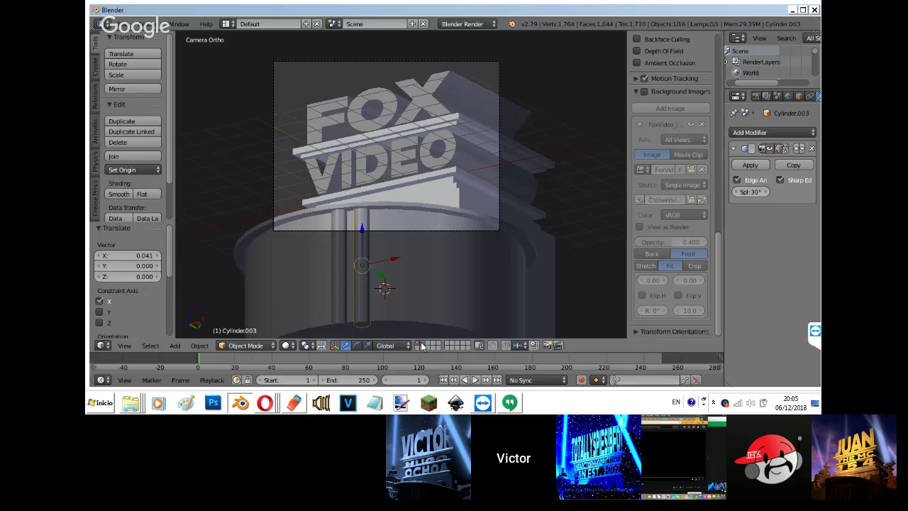
Check the model in wireframe and show the background reference image again.
{"action": "left_click", "coordinate": [414, 283]}
{"action": "key", "text": "z"}
{"action": "key", "text": "z"}
{"action": "left_click", "coordinate": [644, 92]}
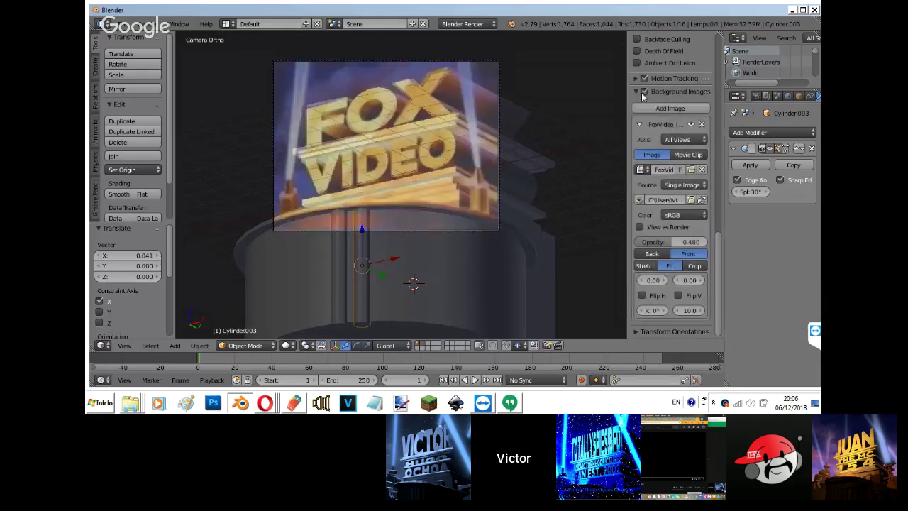
Duplicate the platform's rim disc, shrink the copy, and move it about -3.9 along X to the platform's left side.
{"action": "right_click", "coordinate": [440, 215]}
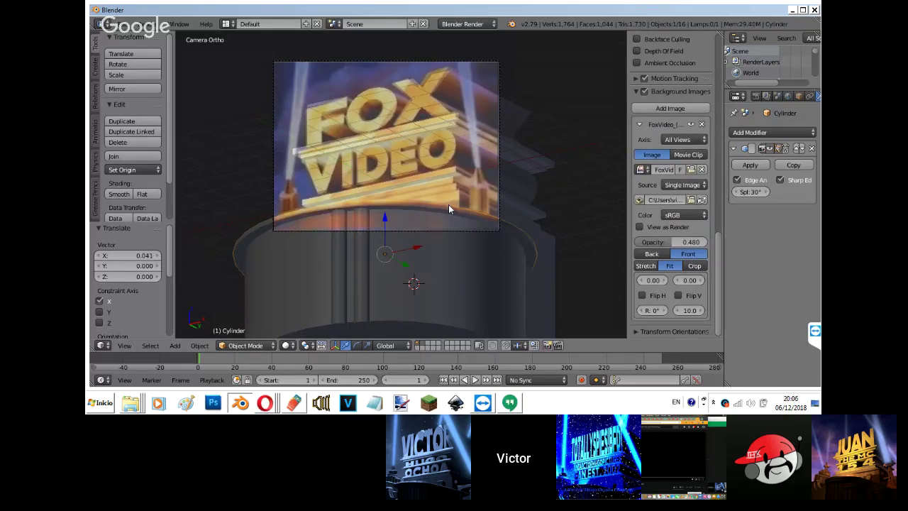
{"action": "middle_click_drag", "start_coordinate": [448, 205], "coordinate": [355, 67]}
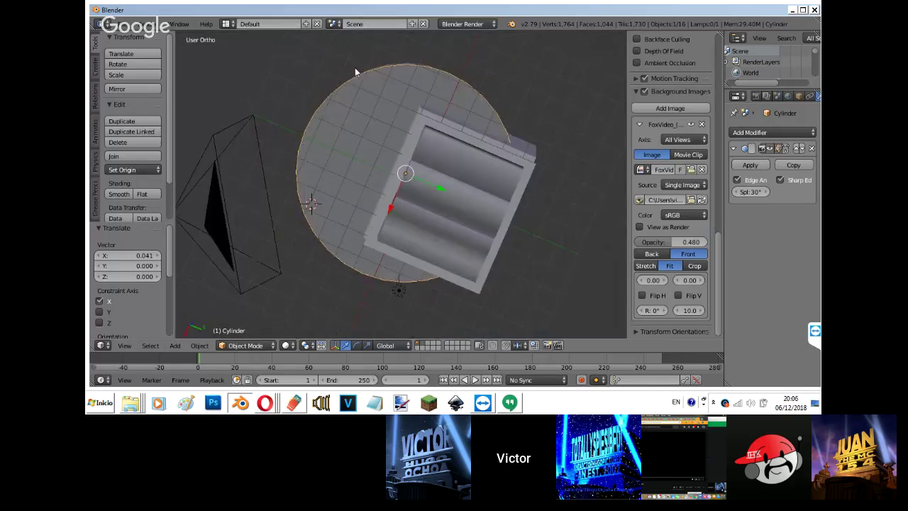
{"action": "key", "text": "shift+d"}
{"action": "right_click", "coordinate": [395, 182]}
{"action": "left_click", "coordinate": [386, 199]}
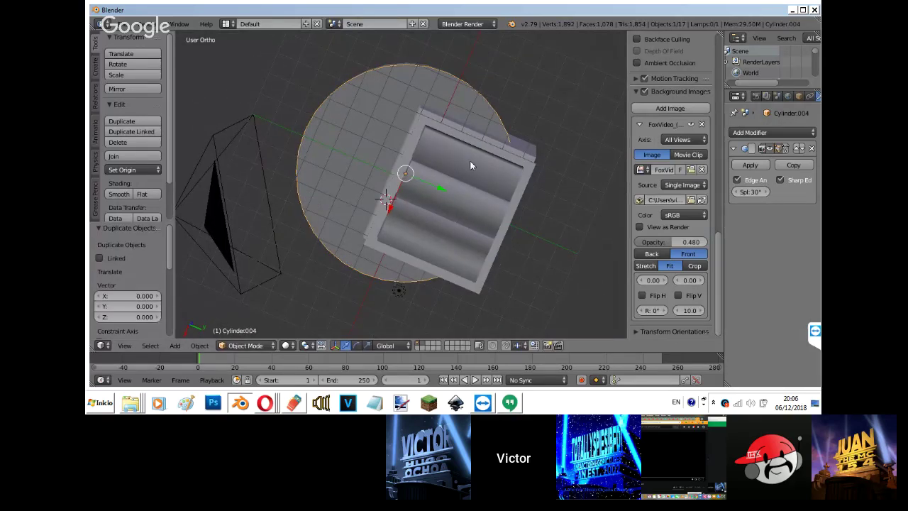
{"action": "key", "text": "s"}
{"action": "left_click", "coordinate": [428, 180]}
{"action": "key", "text": "g"}
{"action": "key", "text": "x"}
{"action": "left_click", "coordinate": [405, 120]}
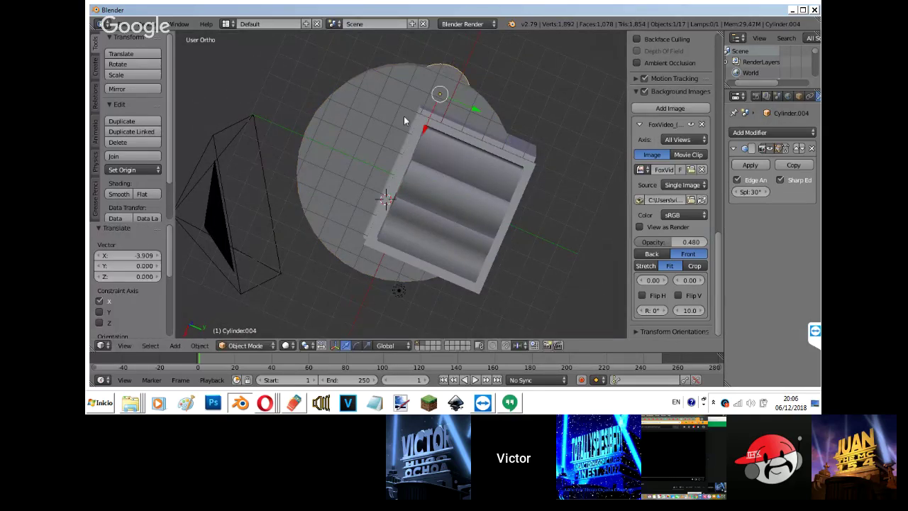
In camera view, raise the small disc to the reference's left searchlight and stretch it vertically by about 9.245.
{"action": "key", "text": "KP_0"}
{"action": "key", "text": "s"}
{"action": "left_click", "coordinate": [400, 125]}
{"action": "key", "text": "g"}
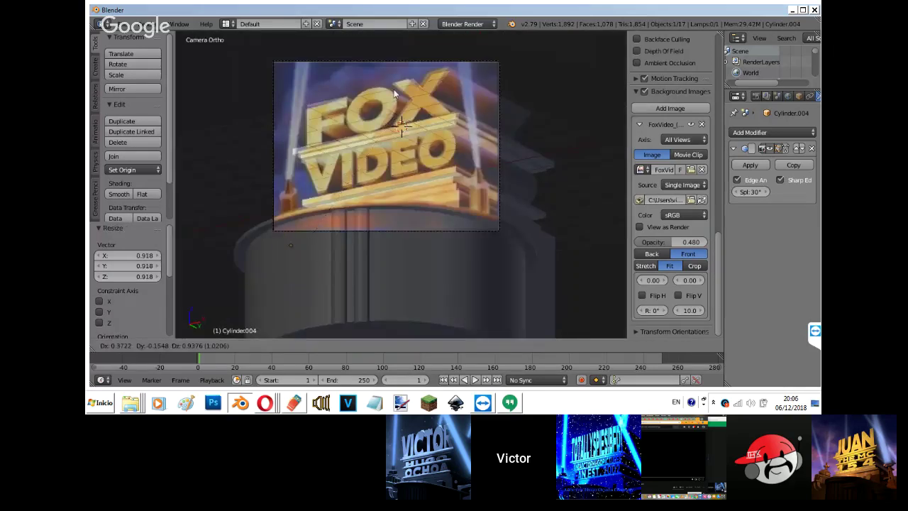
{"action": "left_click", "coordinate": [393, 60]}
{"action": "key", "text": "s"}
{"action": "key", "text": "z"}
{"action": "left_click", "coordinate": [416, 187]}
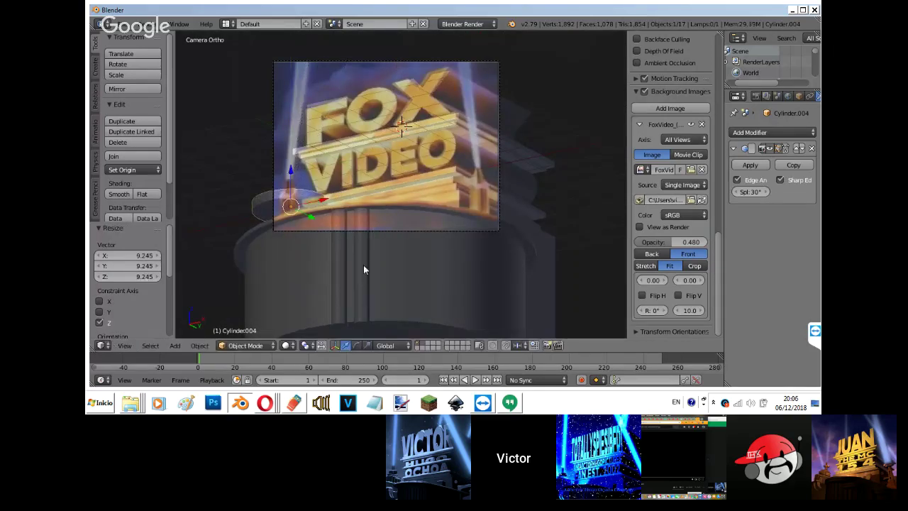
Narrow the cylinder to the width of the reference's left searchlight base and stretch its height again.
{"action": "key", "text": "s"}
{"action": "left_click", "coordinate": [321, 243]}
{"action": "mouse_move", "coordinate": [308, 214]}
{"action": "left_mouse_down"}
{"action": "mouse_move", "coordinate": [315, 217]}
{"action": "mouse_move", "coordinate": [314, 204]}
{"action": "left_mouse_up"}
{"action": "key", "text": "x"}
{"action": "left_click", "coordinate": [314, 203]}
{"action": "key", "text": "s"}
{"action": "key", "text": "z"}
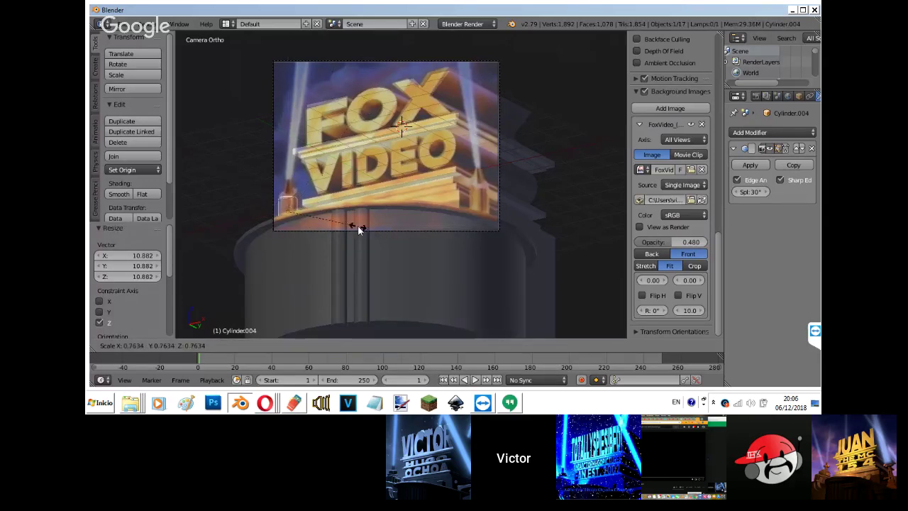
{"action": "left_click", "coordinate": [357, 228]}
Align the cylinder over the reference's left searchlight base and stretch it vertically by about 1.137.
{"action": "key", "text": "g"}
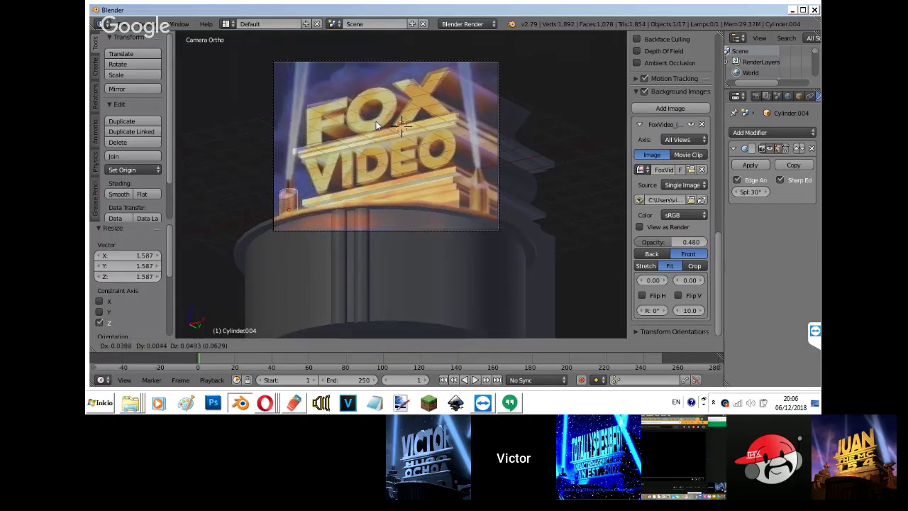
{"action": "left_click", "coordinate": [376, 125]}
{"action": "key", "text": "s"}
{"action": "key", "text": "z"}
{"action": "left_click", "coordinate": [378, 104]}
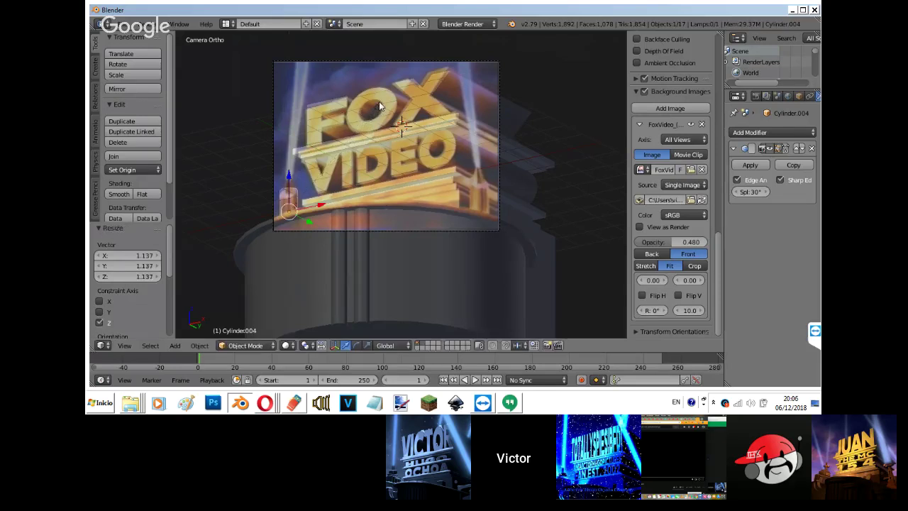
Duplicate the left searchlight base, fit the copy over the reference's right searchlight base, and stretch it vertically by about 1.207.
{"action": "key", "text": "Tab"}
{"action": "key", "text": "Tab"}
{"action": "key", "text": "shift+d"}
{"action": "right_click", "coordinate": [324, 203]}
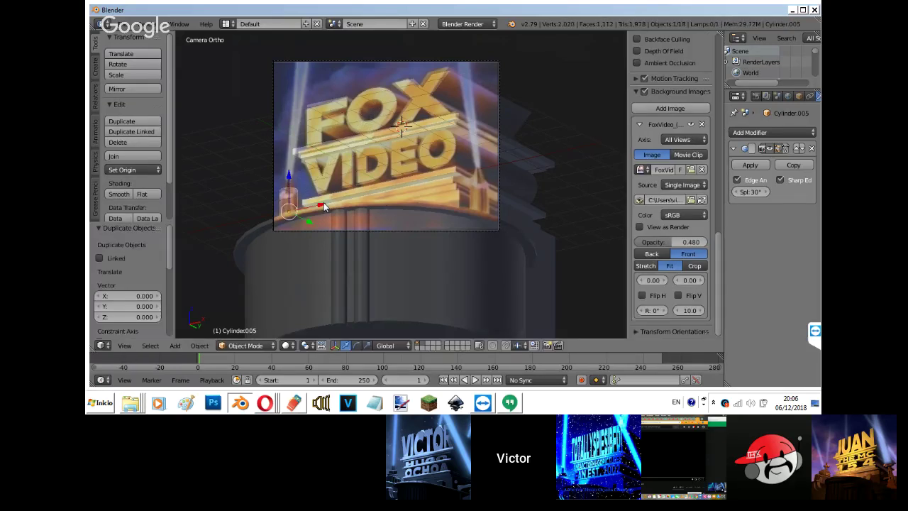
{"action": "left_click_drag", "start_coordinate": [321, 203], "coordinate": [511, 194]}
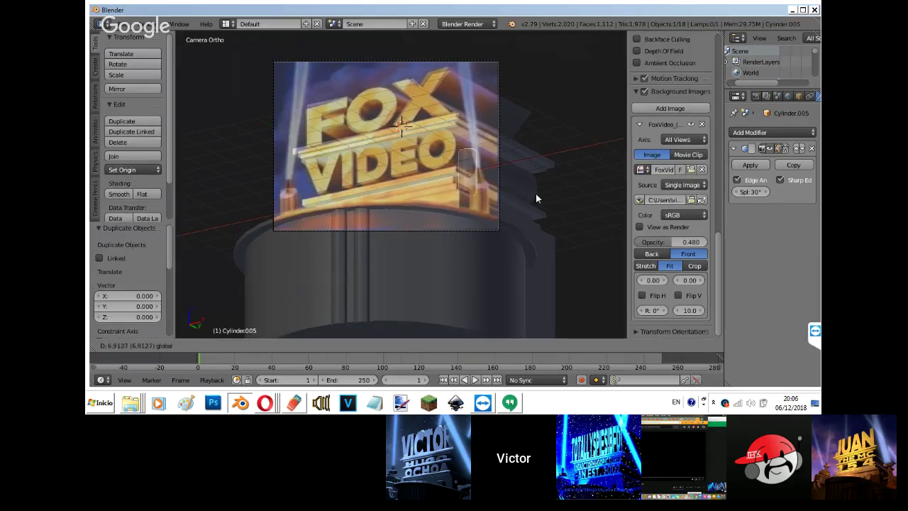
{"action": "left_click", "coordinate": [536, 194]}
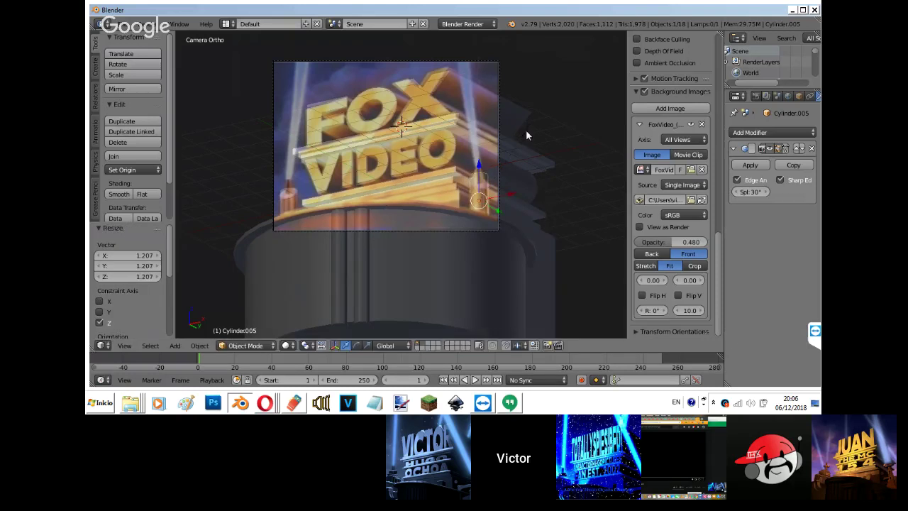
{"action": "key", "text": "g"}
{"action": "key", "text": "x"}
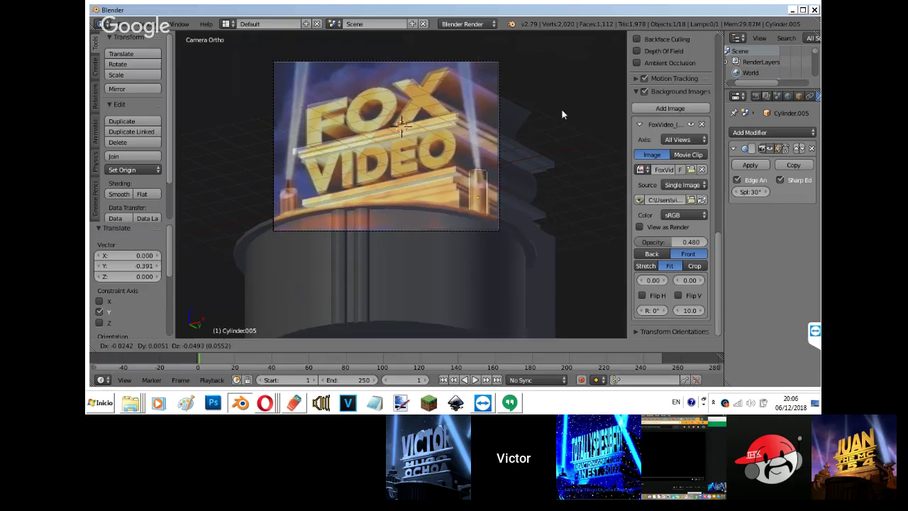
{"action": "left_click", "coordinate": [563, 111]}
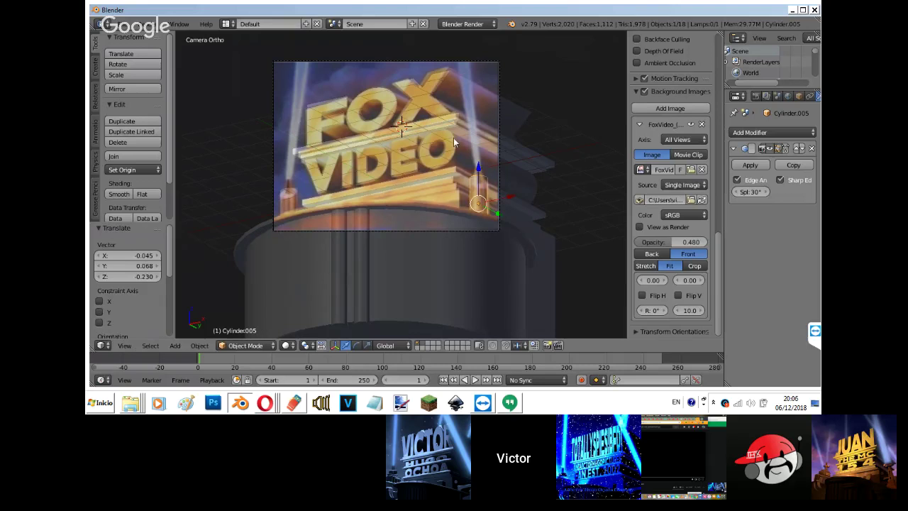
Open the left searchlight base for mesh editing and select its top face in face select mode.
{"action": "right_click", "coordinate": [284, 196]}
{"action": "key", "text": "Tab"}
{"action": "key", "text": "z"}
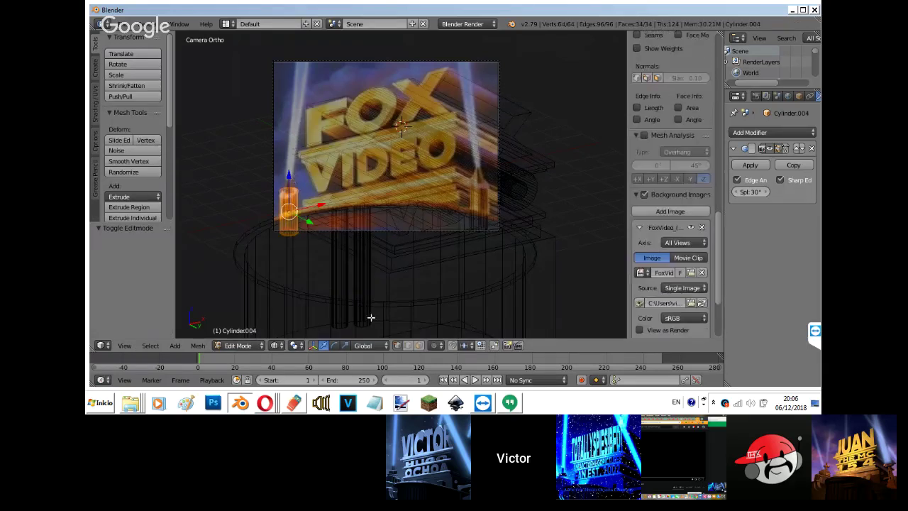
{"action": "left_click", "coordinate": [419, 345]}
{"action": "key", "text": "z"}
{"action": "key", "text": "z"}
{"action": "right_click", "coordinate": [292, 188]}
{"action": "key", "text": "z"}
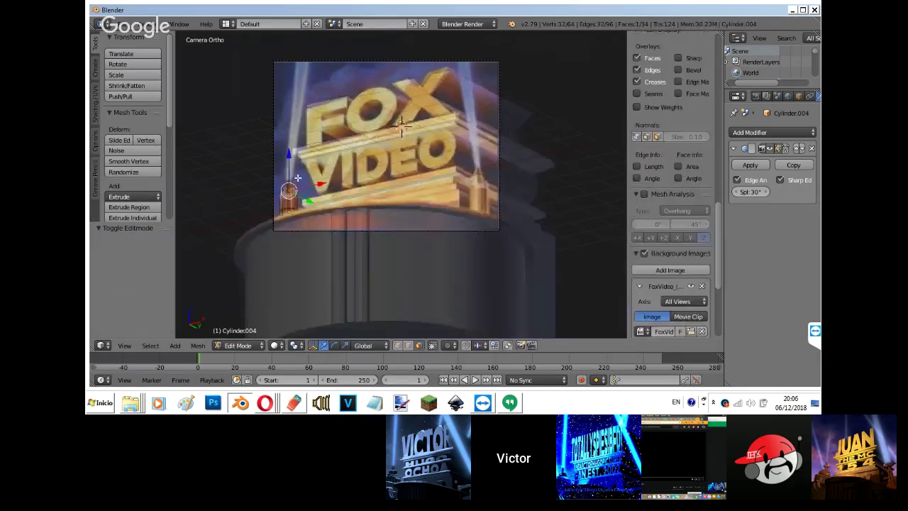
Return to object mode, rescale the left searchlight base, and lower it about 1.31 along Z onto the platform.
{"action": "mouse_move", "coordinate": [293, 186]}
{"action": "middle_mouse_down"}
{"action": "mouse_move", "coordinate": [364, 220]}
{"action": "mouse_move", "coordinate": [430, 223]}
{"action": "mouse_move", "coordinate": [258, 216]}
{"action": "mouse_move", "coordinate": [331, 216]}
{"action": "middle_mouse_up"}
{"action": "key", "text": "Tab"}
{"action": "key", "text": "s"}
{"action": "left_click", "coordinate": [324, 112]}
{"action": "key", "text": "g"}
{"action": "key", "text": "z"}
{"action": "left_click", "coordinate": [320, 144]}
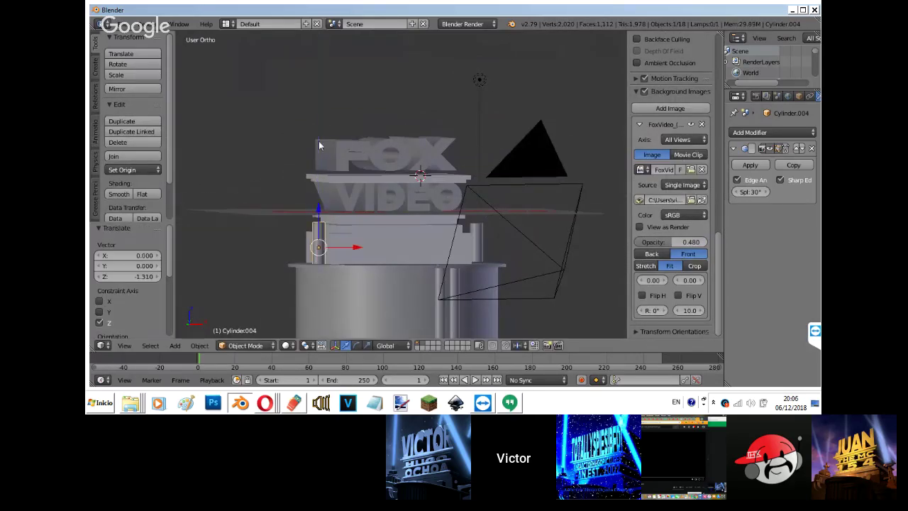
Reposition the left searchlight base in camera view and adjust its size and height to match the reference.
{"action": "middle_click_drag", "start_coordinate": [340, 163], "coordinate": [319, 141]}
{"action": "key", "text": "KP_0"}
{"action": "key", "text": "g"}
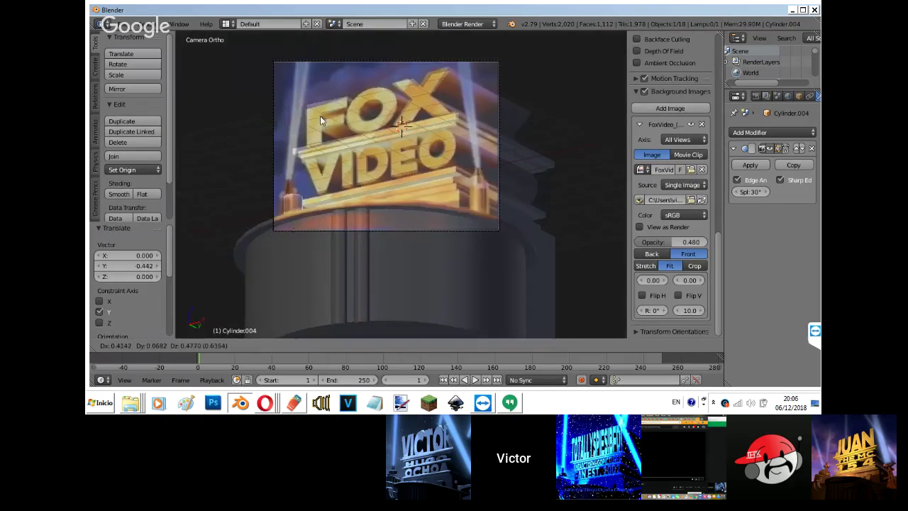
{"action": "left_click", "coordinate": [316, 115]}
{"action": "key", "text": "s"}
{"action": "left_click", "coordinate": [313, 103]}
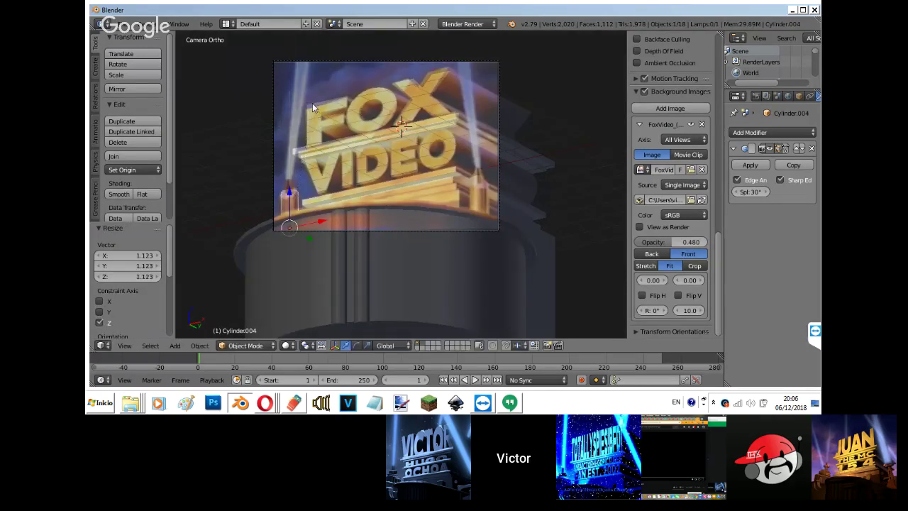
{"action": "key", "text": "s"}
{"action": "key", "text": "z"}
{"action": "left_click", "coordinate": [312, 102]}
Hide the viewport's side panels and split the 3D view into two side-by-side viewports.
{"action": "key", "text": "Tab"}
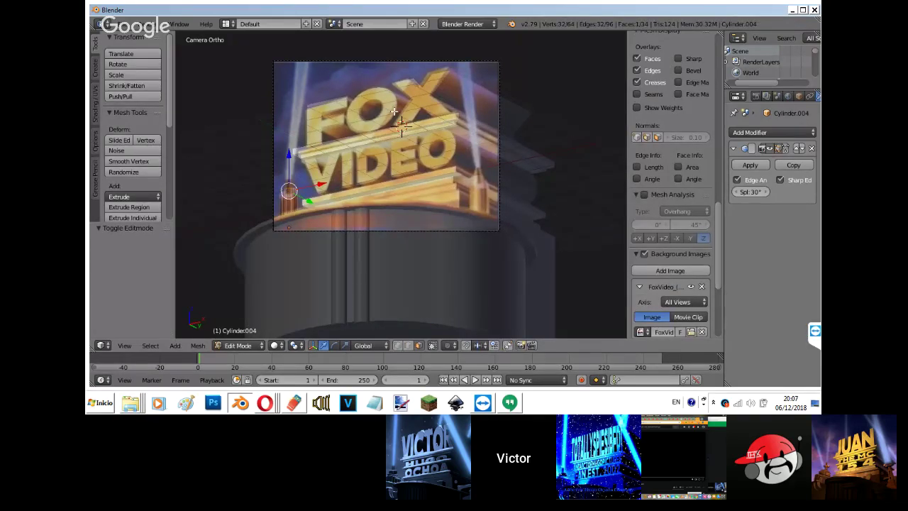
{"action": "key", "text": "t"}
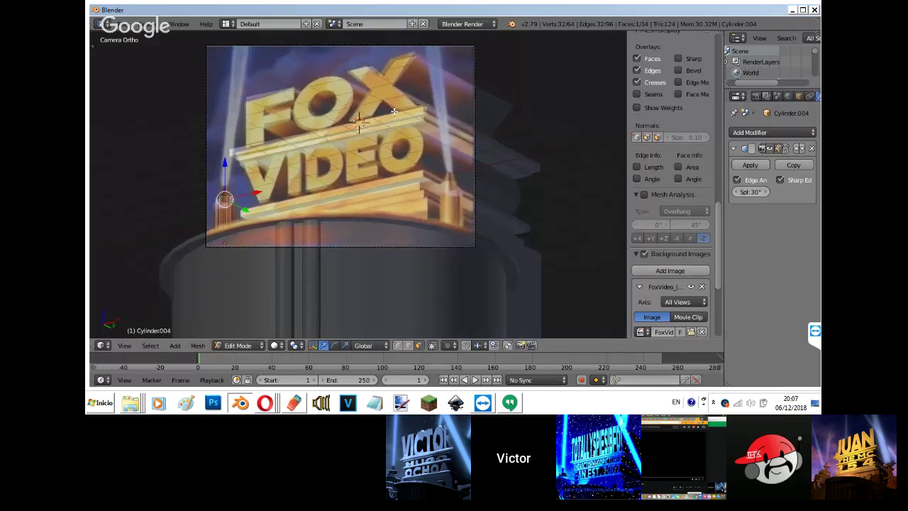
{"action": "key", "text": "n"}
{"action": "key", "text": "Tab"}
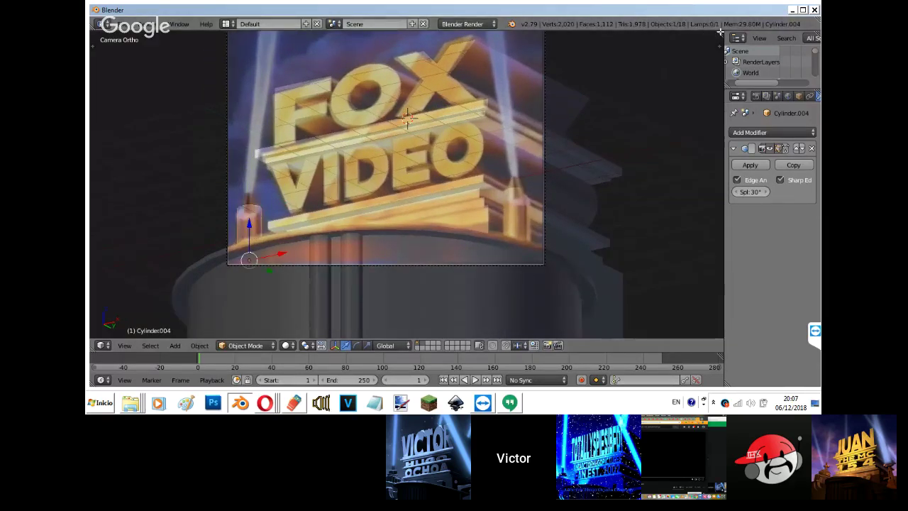
{"action": "left_click_drag", "start_coordinate": [719, 32], "coordinate": [415, 114]}
{"action": "key", "text": "n"}
{"action": "key", "text": "n"}
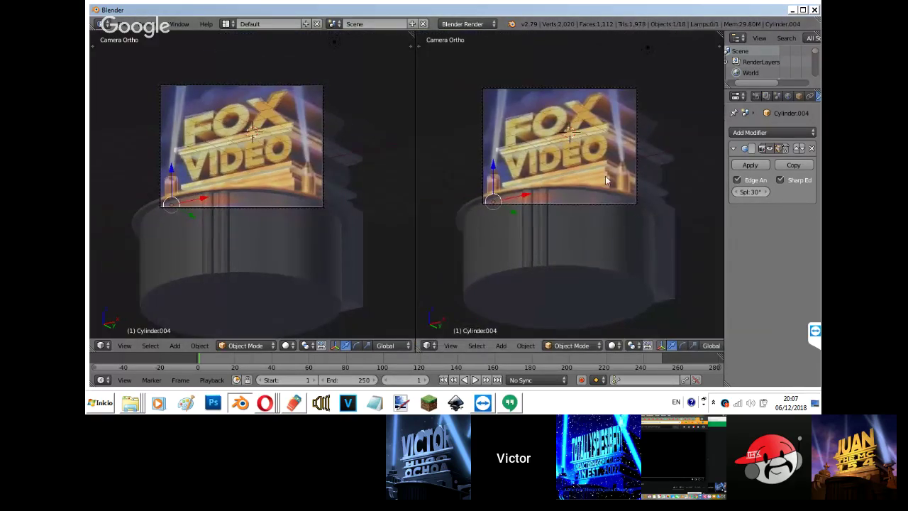
Tilt the top face of the left searchlight base in right view to match the reference's slanted cap.
{"action": "key", "text": "Tab"}
{"action": "key", "text": "KP_3"}
{"action": "scroll", "coordinate": [604, 176], "scroll_direction": "up", "scroll_amount": 8}
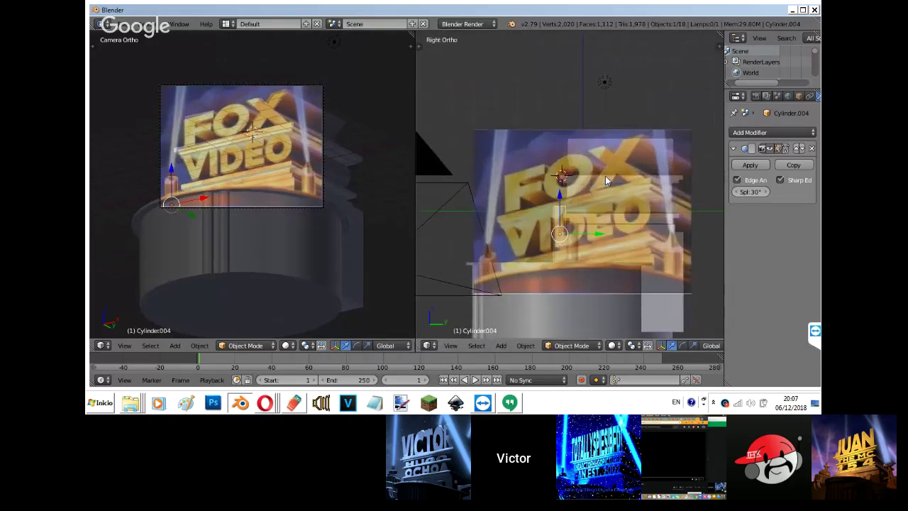
{"action": "scroll", "coordinate": [170, 205], "scroll_direction": "up", "scroll_amount": 8}
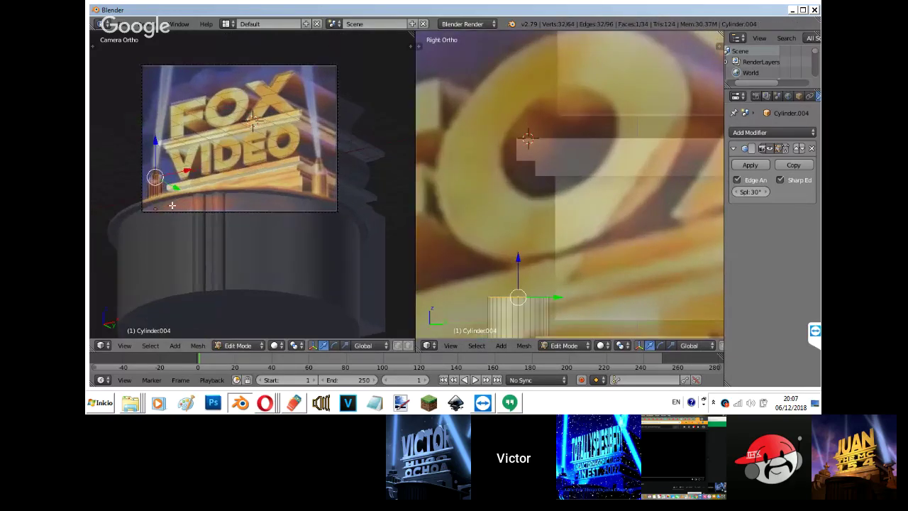
{"action": "scroll", "coordinate": [171, 204], "scroll_direction": "down", "scroll_amount": 5}
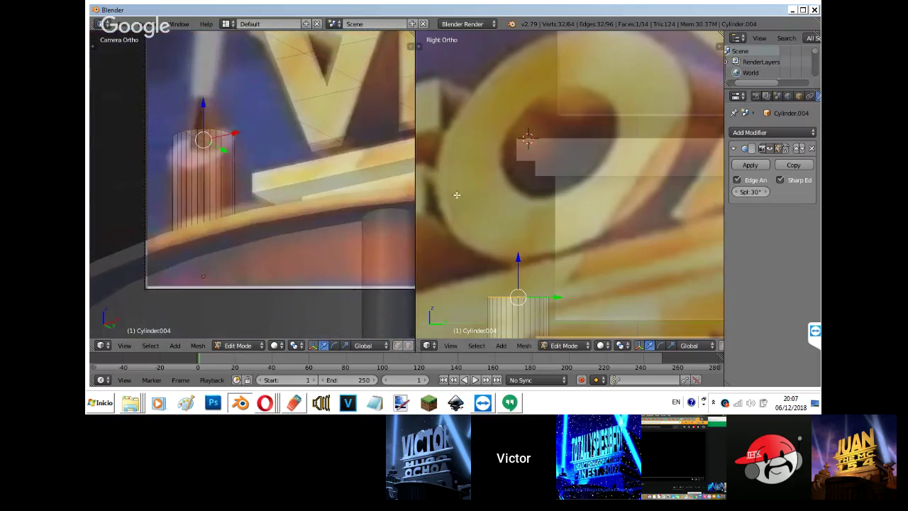
{"action": "key", "text": "r"}
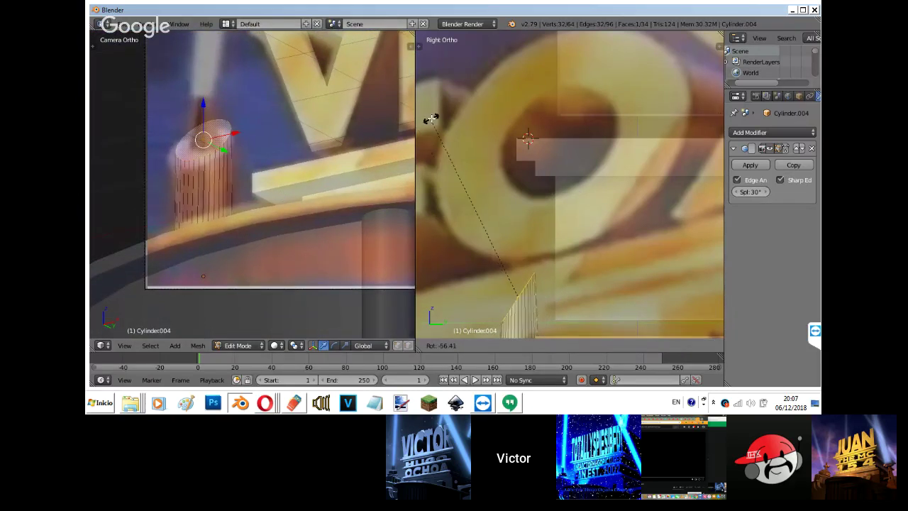
{"action": "left_click", "coordinate": [480, 117]}
Enlarge the slanted top face and lower it slightly to fit the reference's searchlight base.
{"action": "middle_click_drag", "start_coordinate": [480, 117], "coordinate": [518, 283], "text": "shift"}
{"action": "key", "text": "s"}
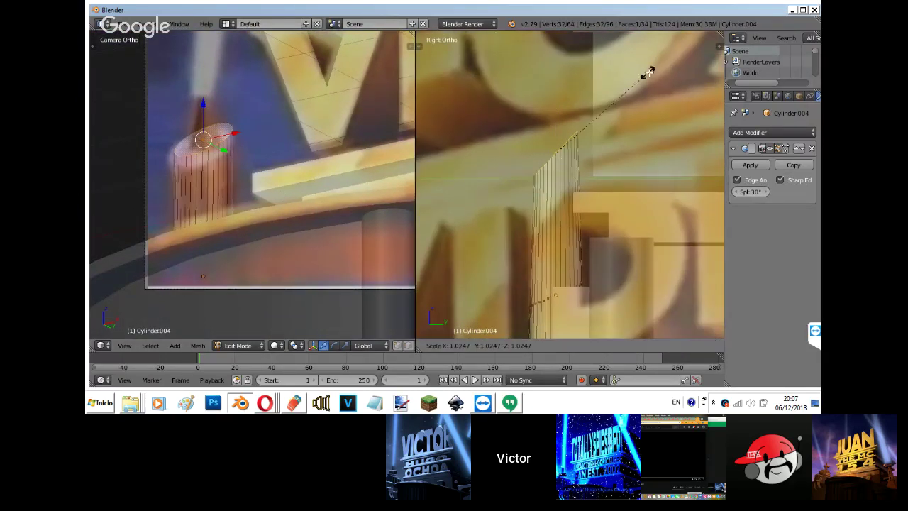
{"action": "left_click", "coordinate": [625, 100]}
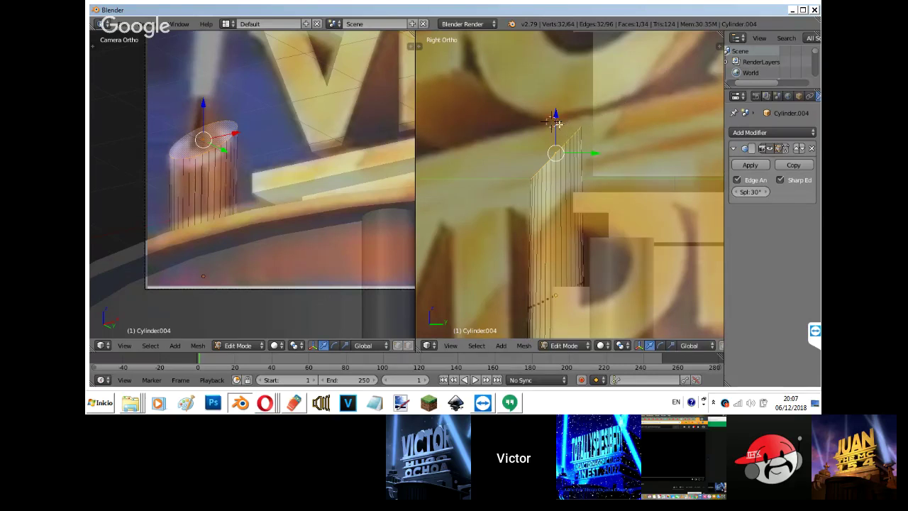
{"action": "key", "text": "Tab"}
{"action": "key", "text": "Tab"}
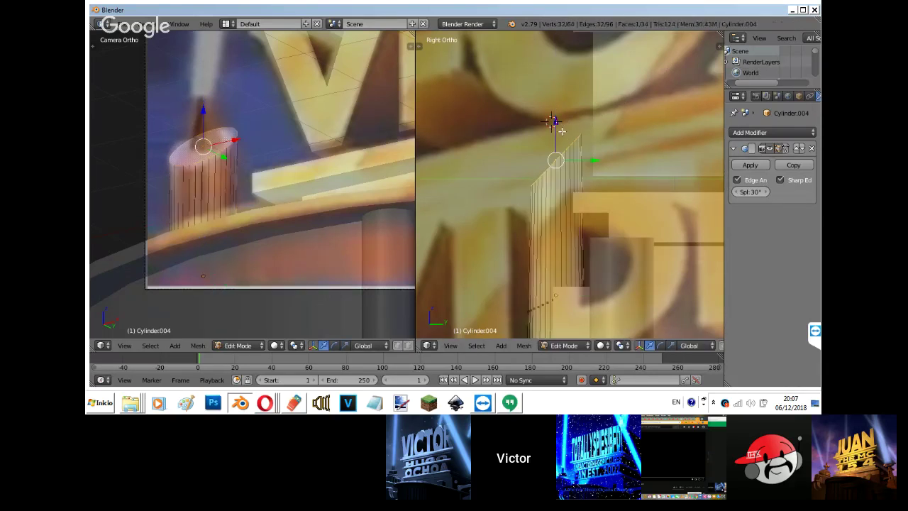
{"action": "key", "text": "s"}
{"action": "left_click", "coordinate": [605, 124]}
{"action": "key", "text": "Tab"}
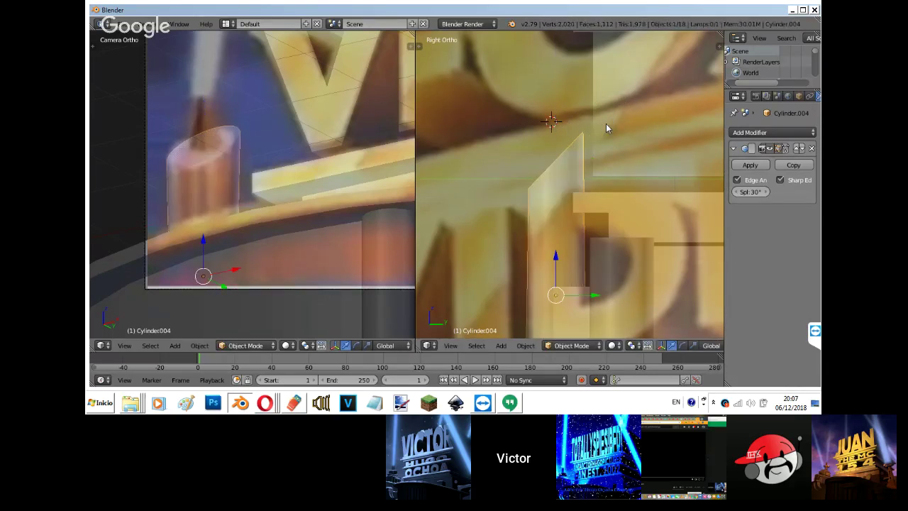
Select the searchlight base right of the lettering and lower it slightly along Z to match the reference in camera view.
{"action": "scroll", "coordinate": [606, 123], "scroll_direction": "down", "scroll_amount": 13}
{"action": "key", "text": "KP_1"}
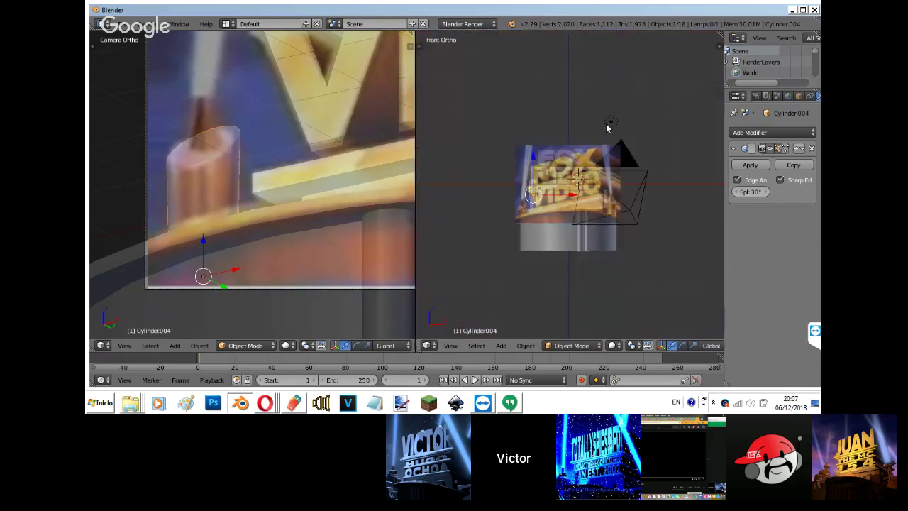
{"action": "scroll", "coordinate": [606, 123], "scroll_direction": "up", "scroll_amount": 1}
{"action": "scroll", "coordinate": [606, 129], "scroll_direction": "up", "scroll_amount": 6}
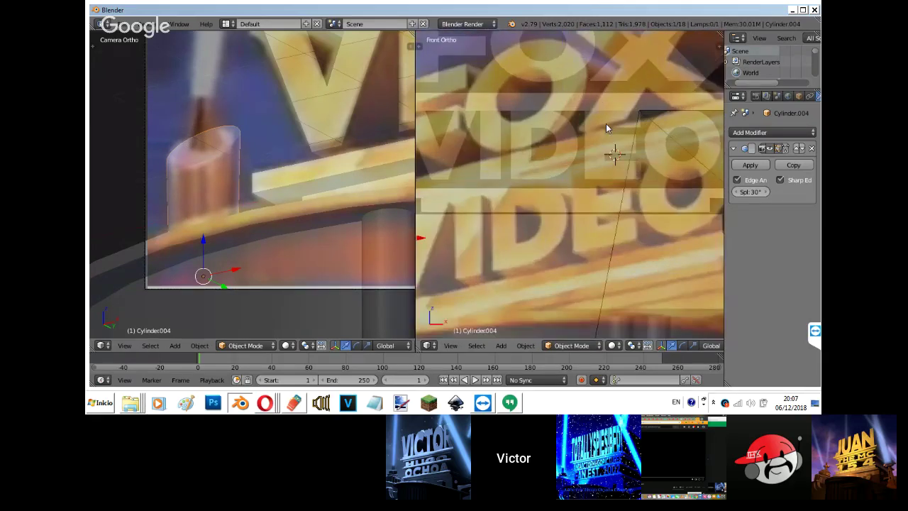
{"action": "scroll", "coordinate": [606, 124], "scroll_direction": "down", "scroll_amount": 1}
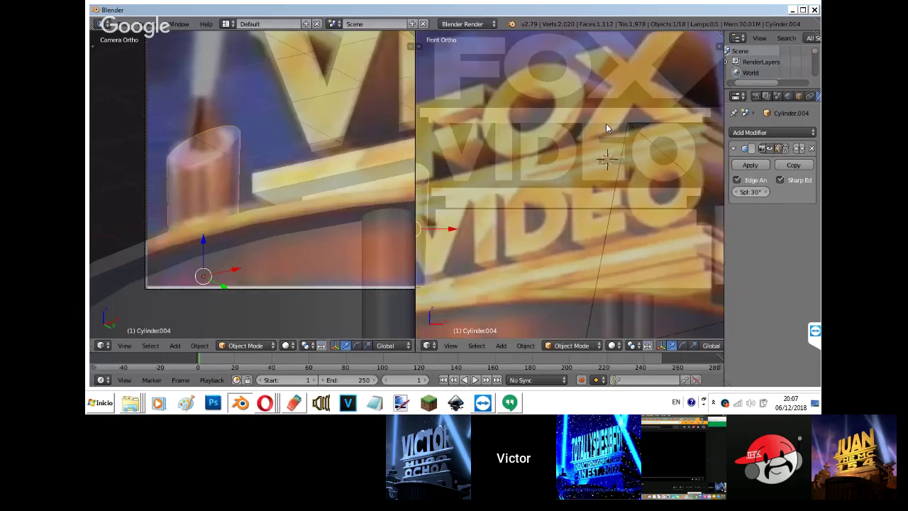
{"action": "middle_click_drag", "start_coordinate": [586, 223], "coordinate": [475, 176], "text": "shift"}
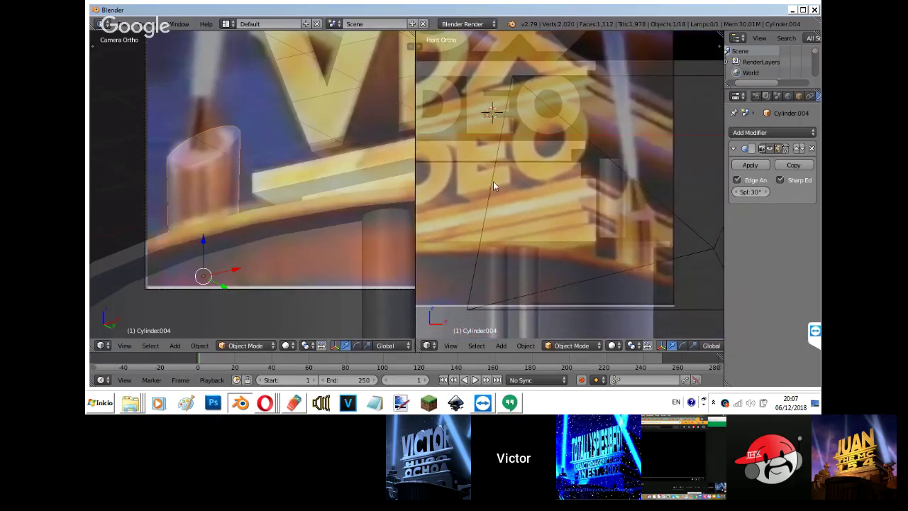
{"action": "right_click", "coordinate": [607, 196]}
{"action": "scroll", "coordinate": [608, 199], "scroll_direction": "down", "scroll_amount": 1}
{"action": "scroll", "coordinate": [287, 178], "scroll_direction": "up", "scroll_amount": 4}
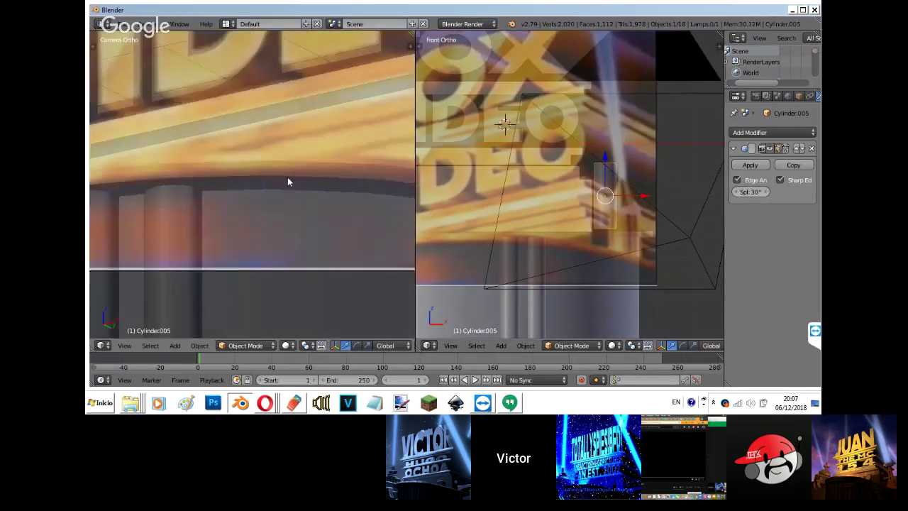
{"action": "scroll", "coordinate": [177, 179], "scroll_direction": "down", "scroll_amount": 4}
{"action": "key", "text": "g"}
{"action": "key", "text": "z"}
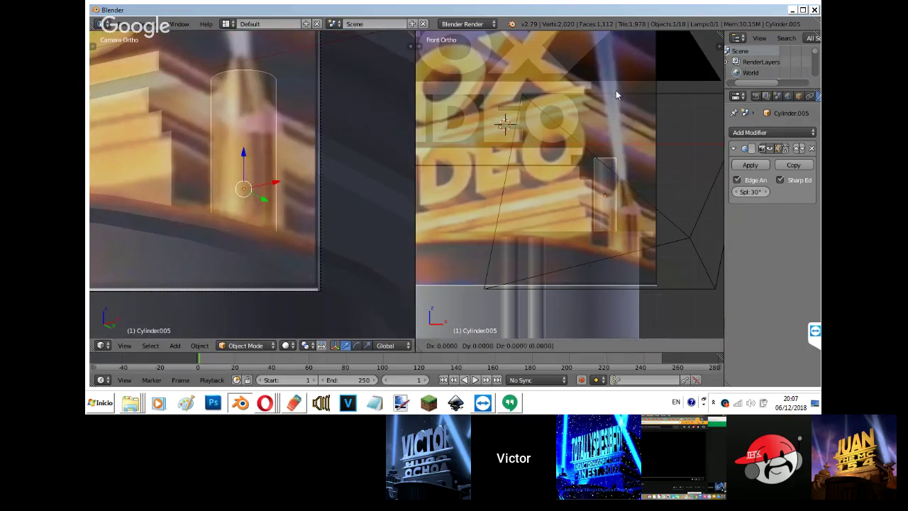
{"action": "left_click", "coordinate": [618, 96]}
Tilt the top face of the right searchlight base in front view and right view to form a slanted cap.
{"action": "key", "text": "Tab"}
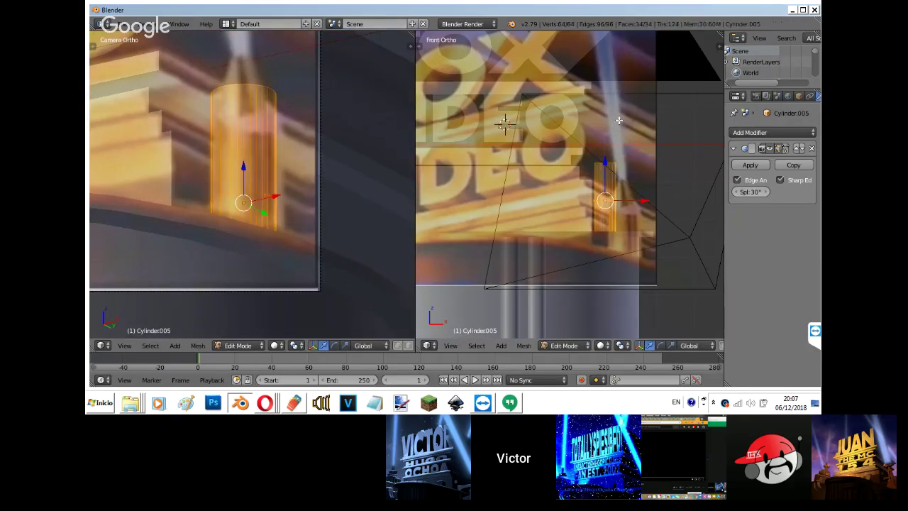
{"action": "key", "text": "r"}
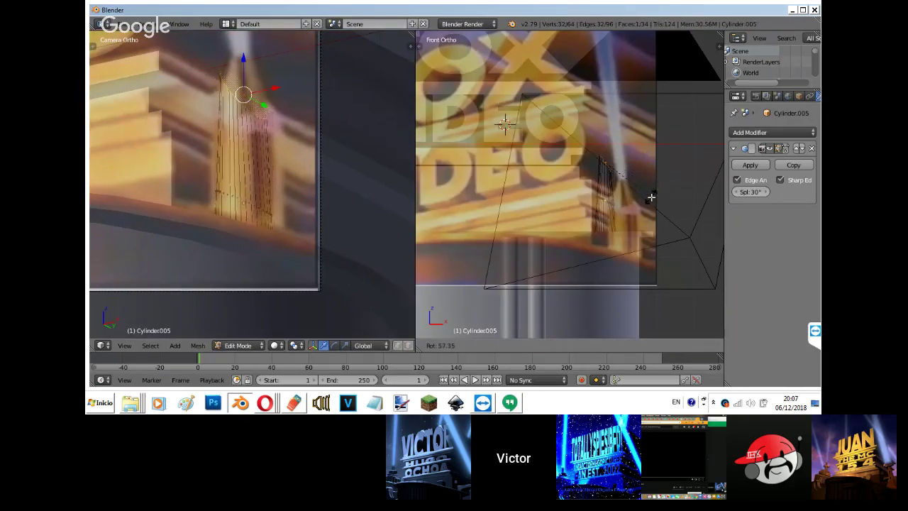
{"action": "left_click", "coordinate": [667, 190]}
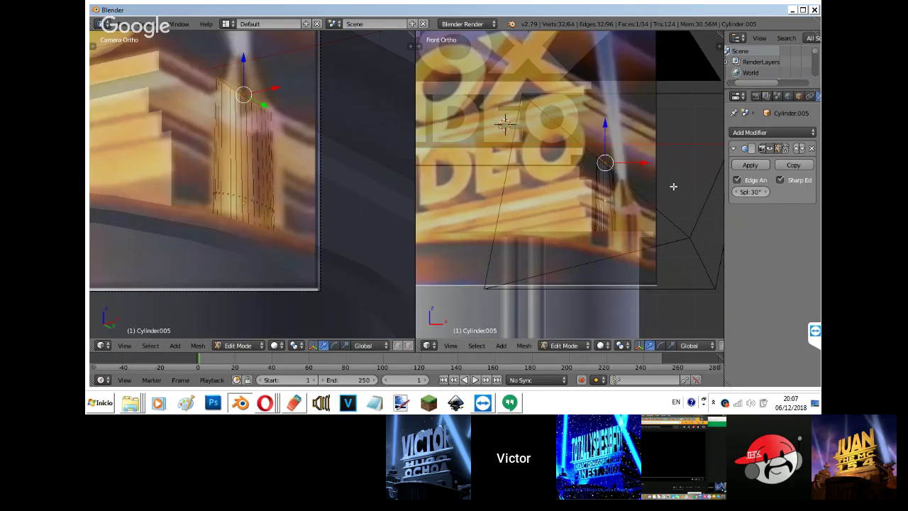
{"action": "key", "text": "KP_3"}
{"action": "key", "text": "r"}
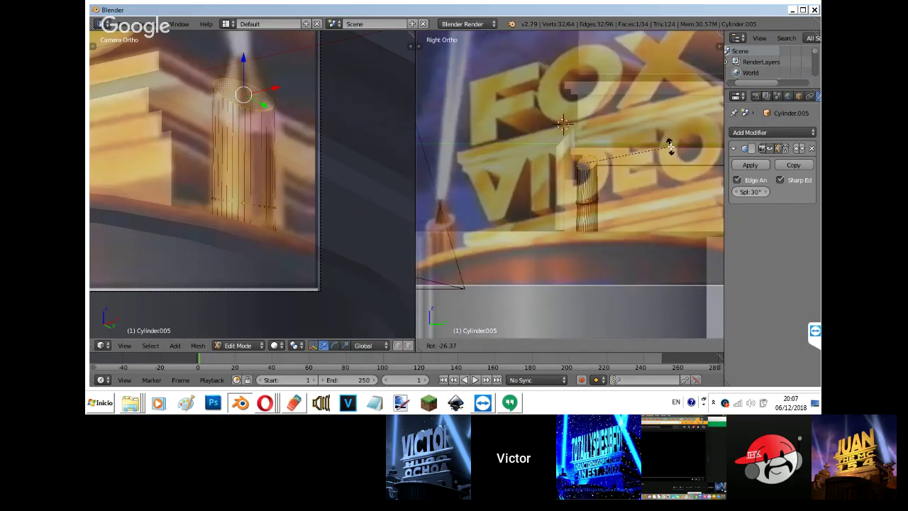
{"action": "left_click", "coordinate": [670, 146]}
Enlarge the right base's slanted top face slightly and reposition it over the reference.
{"action": "key", "text": "s"}
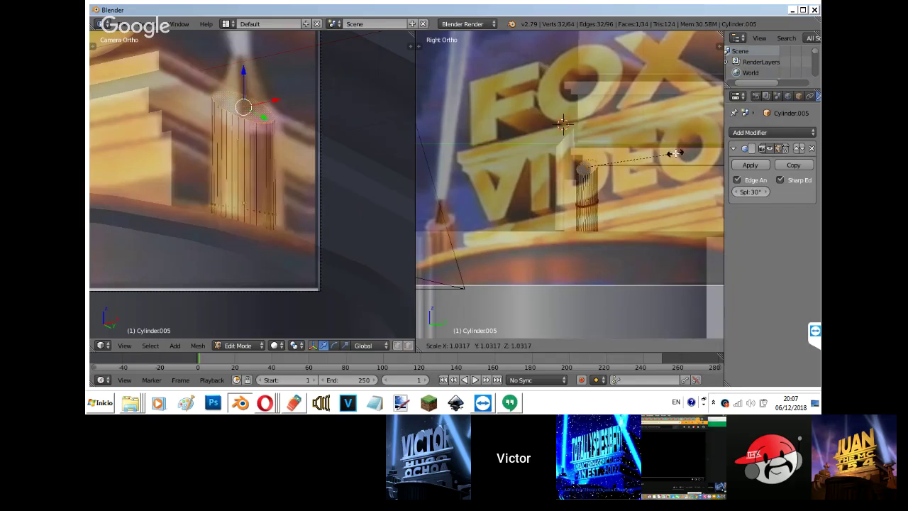
{"action": "left_click", "coordinate": [674, 153]}
{"action": "key", "text": "g"}
{"action": "left_click", "coordinate": [676, 152]}
{"action": "key", "text": "Tab"}
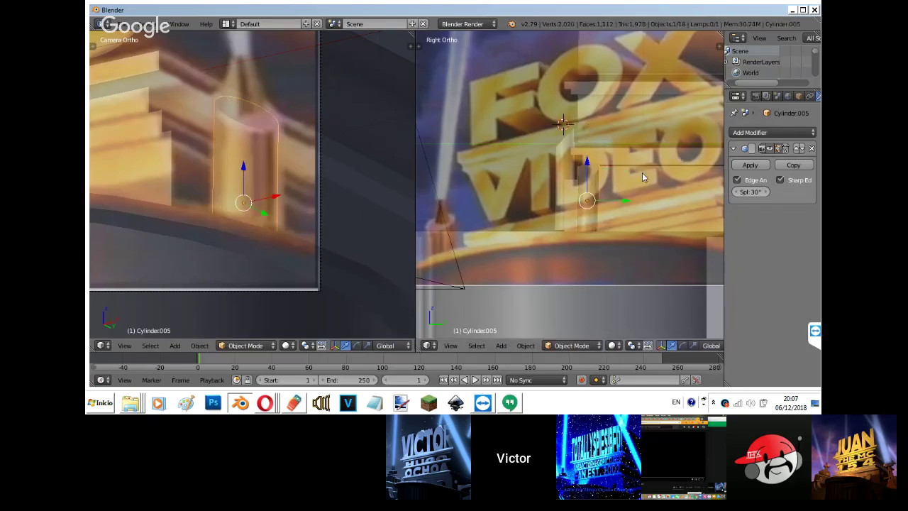
Widen the right base's slanted top face along the X axis by a factor of about 1.08.
{"action": "middle_click_drag", "start_coordinate": [642, 172], "coordinate": [469, 177]}
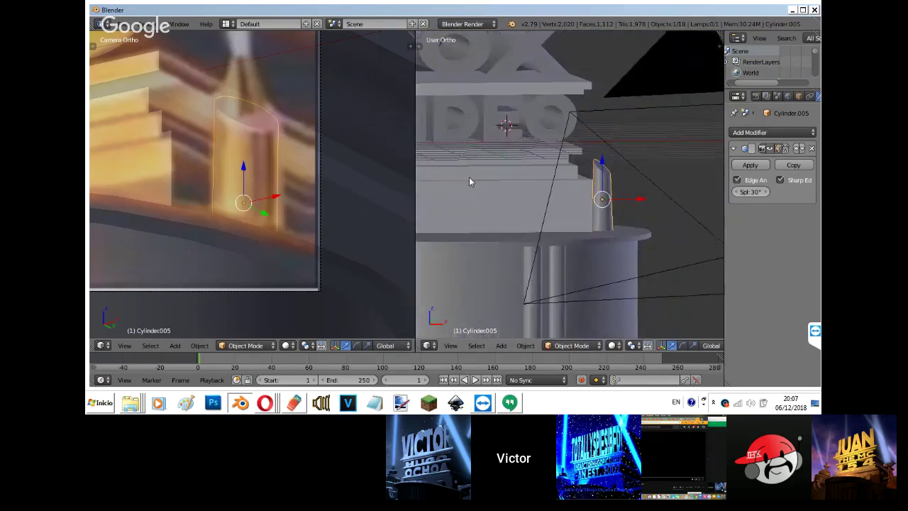
{"action": "key", "text": "KP_1"}
{"action": "key", "text": "Tab"}
{"action": "key", "text": "s"}
{"action": "key", "text": "x"}
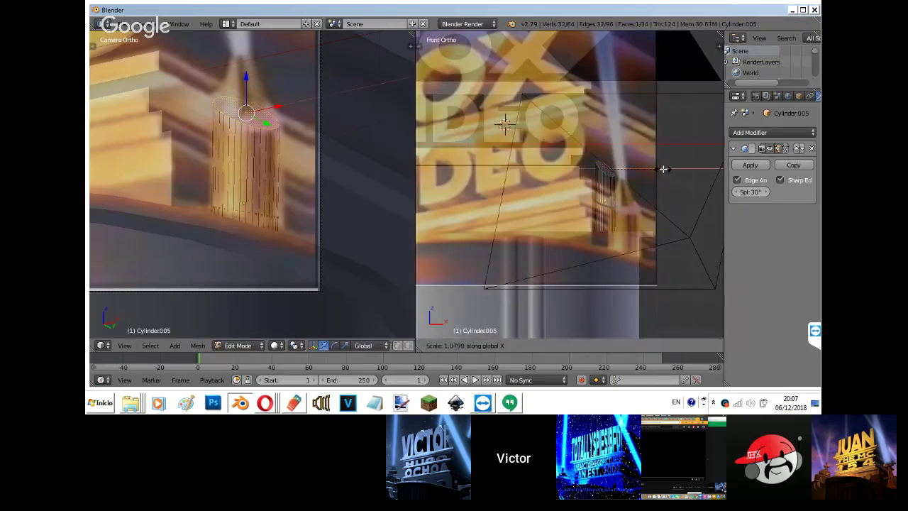
{"action": "left_click", "coordinate": [663, 169]}
{"action": "key", "text": "Tab"}
{"action": "left_click_drag", "start_coordinate": [650, 171], "coordinate": [648, 170]}
{"action": "key", "text": "Tab"}
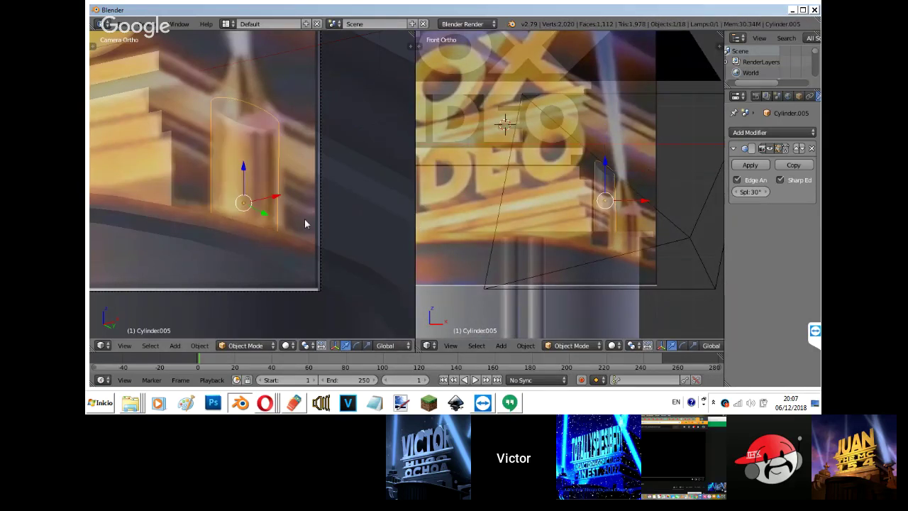
Add a cylinder at the top of the left searchlight base and shrink it to fit within the cap.
{"action": "middle_click_drag", "start_coordinate": [301, 218], "coordinate": [344, 224], "text": "shift"}
{"action": "middle_click_drag", "start_coordinate": [530, 220], "coordinate": [609, 262], "text": "shift"}
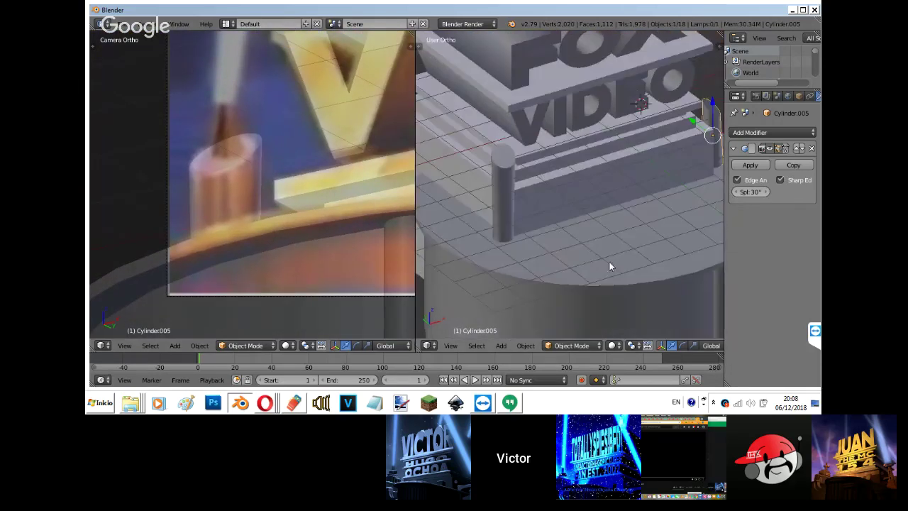
{"action": "key", "text": "shift+a"}
{"action": "mouse_move", "coordinate": [486, 152]}
{"action": "left_click", "coordinate": [546, 205]}
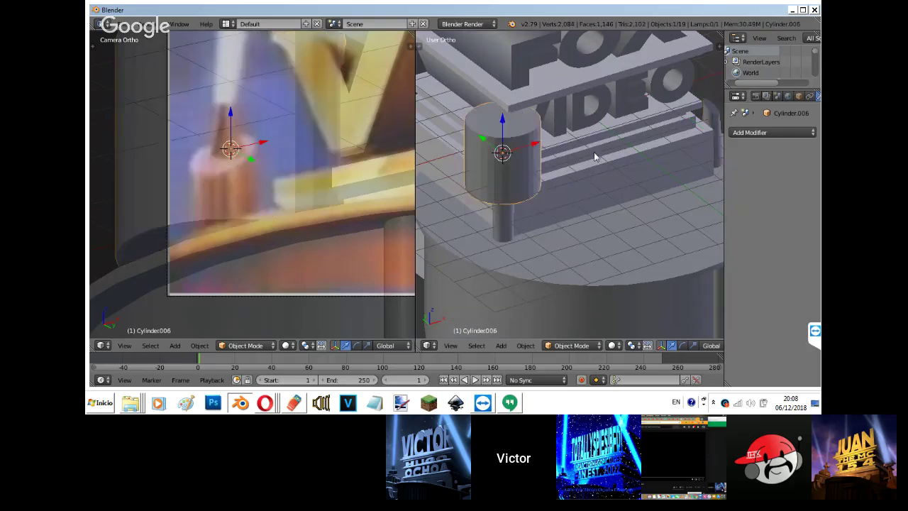
{"action": "key", "text": "s"}
{"action": "left_click", "coordinate": [521, 156]}
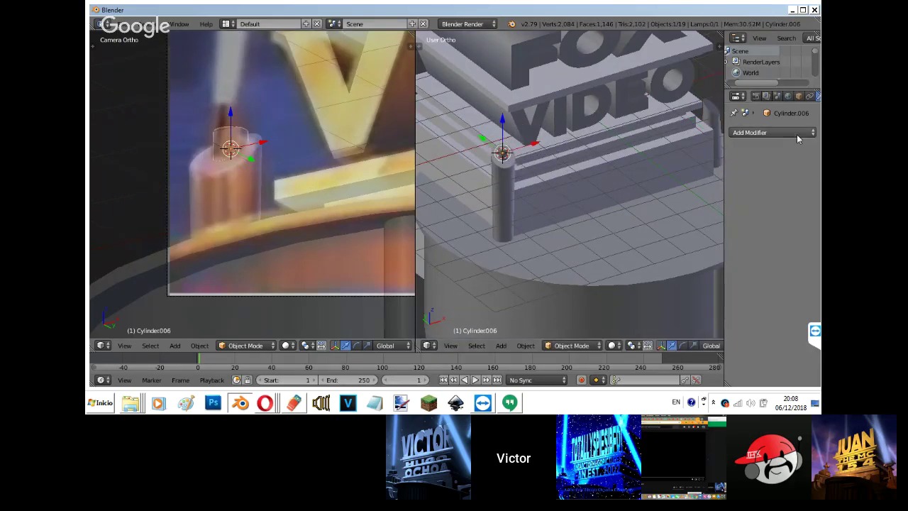
Shrink the new cylinder a little more in camera view and align it with the lamp in the reference.
{"action": "left_click", "coordinate": [771, 132]}
{"action": "key", "text": "s"}
{"action": "left_click", "coordinate": [260, 135]}
{"action": "key", "text": "g"}
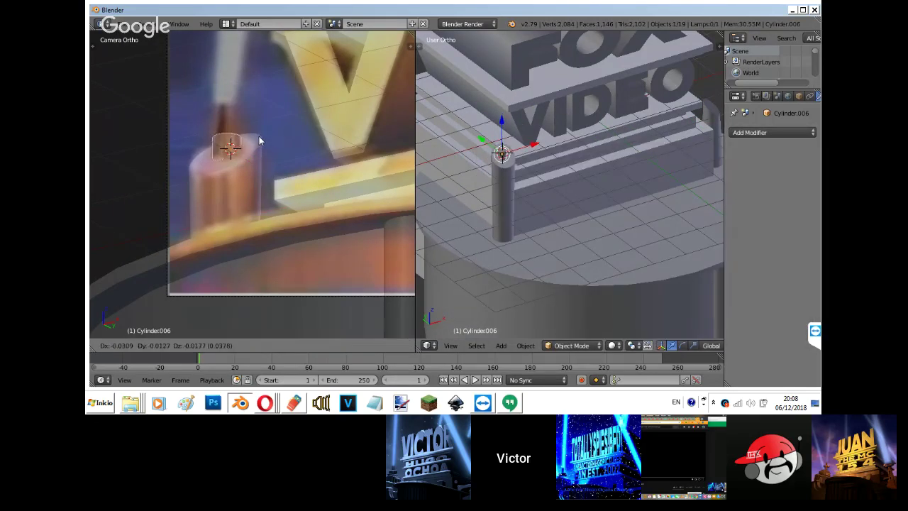
{"action": "left_click", "coordinate": [264, 135]}
Raise the small cylinder's top face and narrow it to form a tapered lamp matching the reference.
{"action": "key", "text": "Tab"}
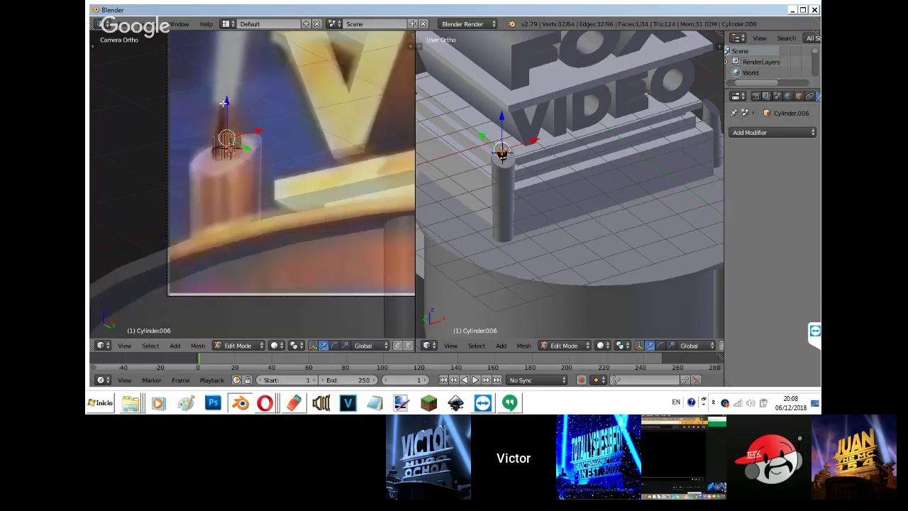
{"action": "key", "text": "g"}
{"action": "left_click", "coordinate": [230, 78]}
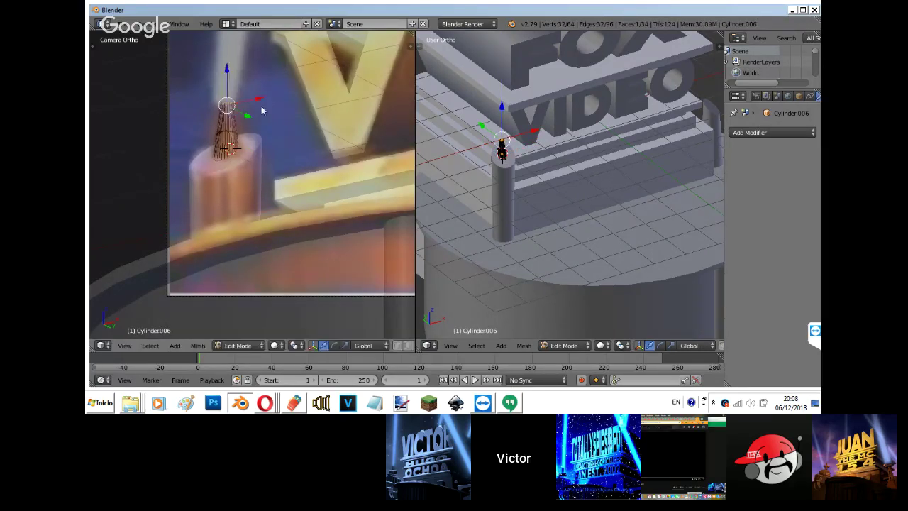
Adjust the tapered lamp's height along Z and lower it slightly onto the left base's slanted cap.
{"action": "key", "text": "Tab"}
{"action": "key", "text": "s"}
{"action": "key", "text": "z"}
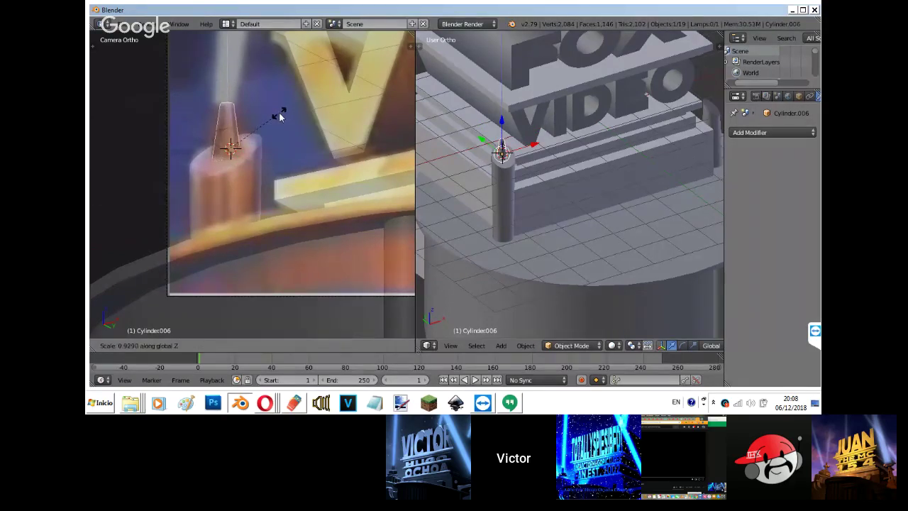
{"action": "left_click", "coordinate": [279, 115]}
{"action": "key", "text": "s"}
{"action": "key", "text": "z"}
{"action": "left_click", "coordinate": [253, 99]}
{"action": "key", "text": "g"}
{"action": "key", "text": "z"}
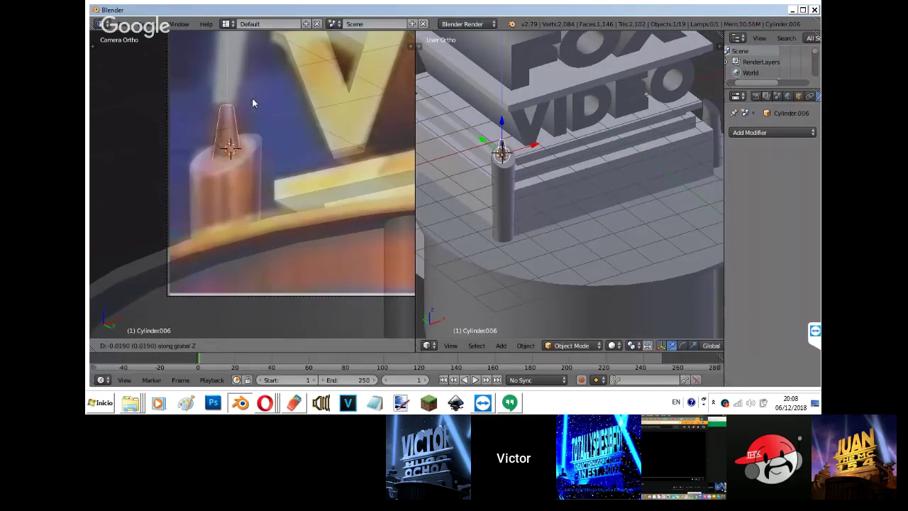
{"action": "left_click", "coordinate": [252, 98]}
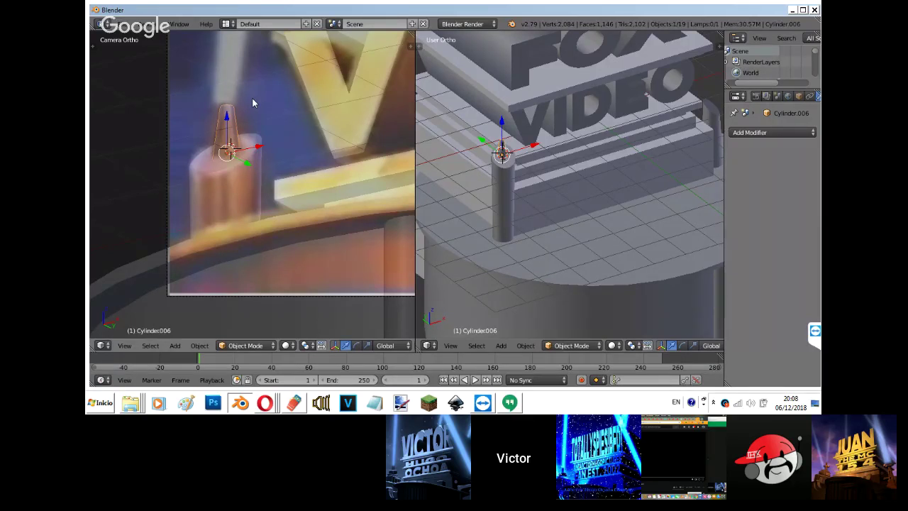
Check the YouTube live stream's notifications and the Hangouts group conversations, and return to Blender.
{"action": "mouse_move", "coordinate": [264, 402]}
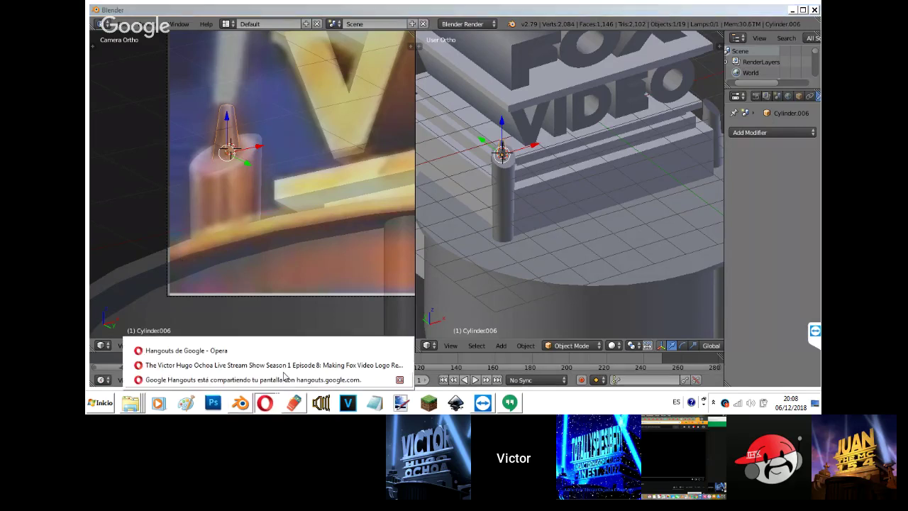
{"action": "left_click", "coordinate": [213, 360]}
{"action": "left_click", "coordinate": [756, 70]}
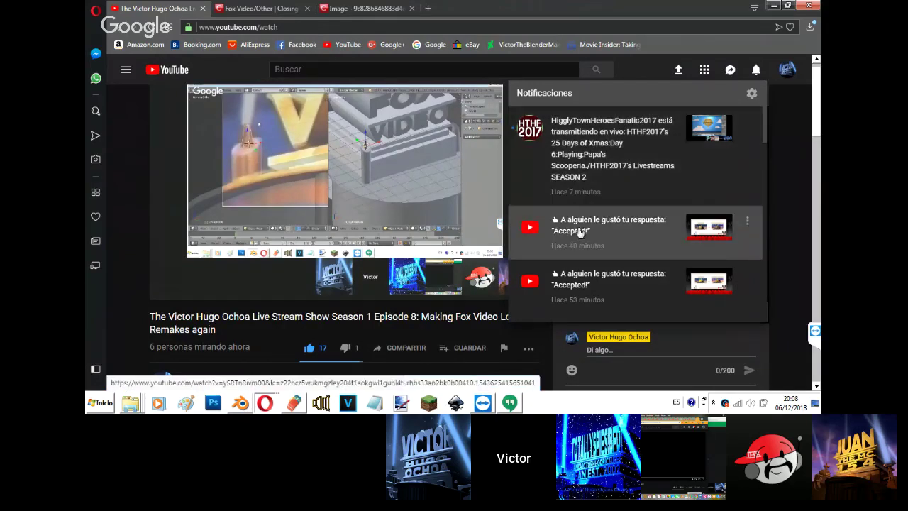
{"action": "left_click", "coordinate": [511, 401]}
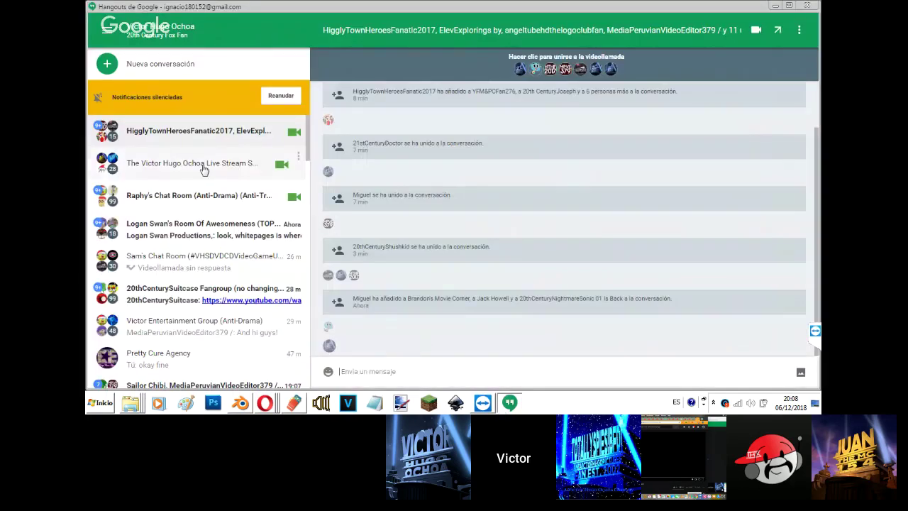
{"action": "left_click", "coordinate": [204, 169]}
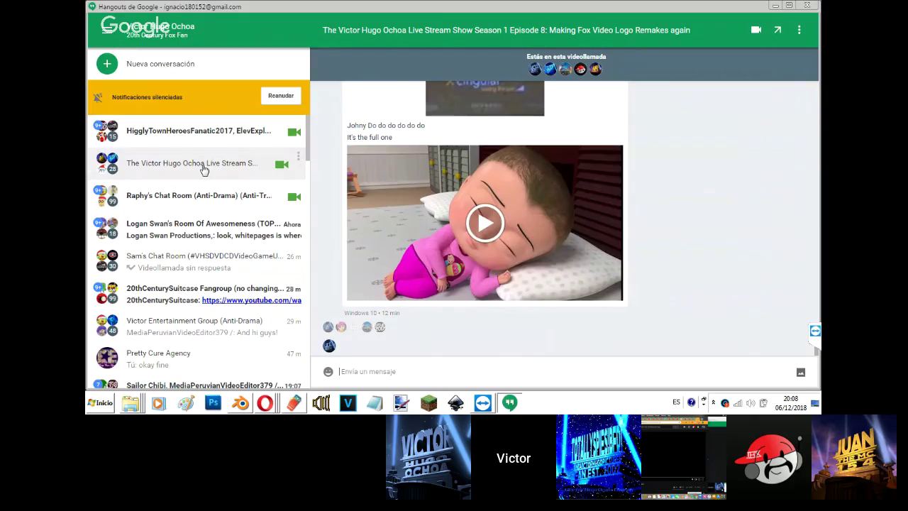
{"action": "left_click", "coordinate": [198, 142]}
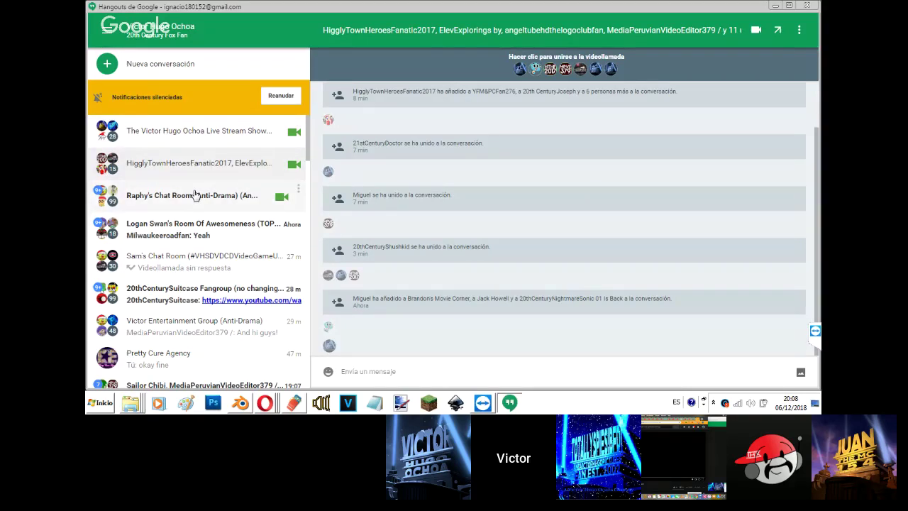
{"action": "left_click", "coordinate": [243, 404]}
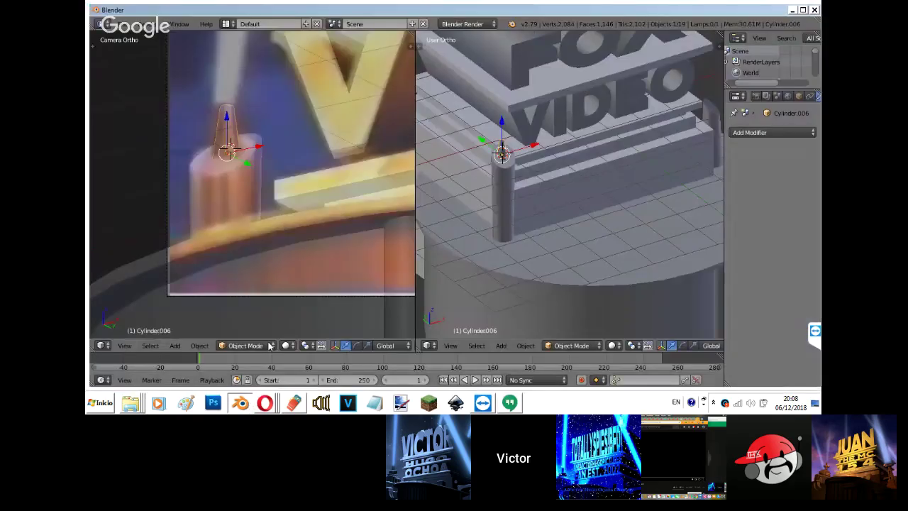
Apply smooth shading to the tapered lamp and add an Edge Split modifier to it.
{"action": "key", "text": "t"}
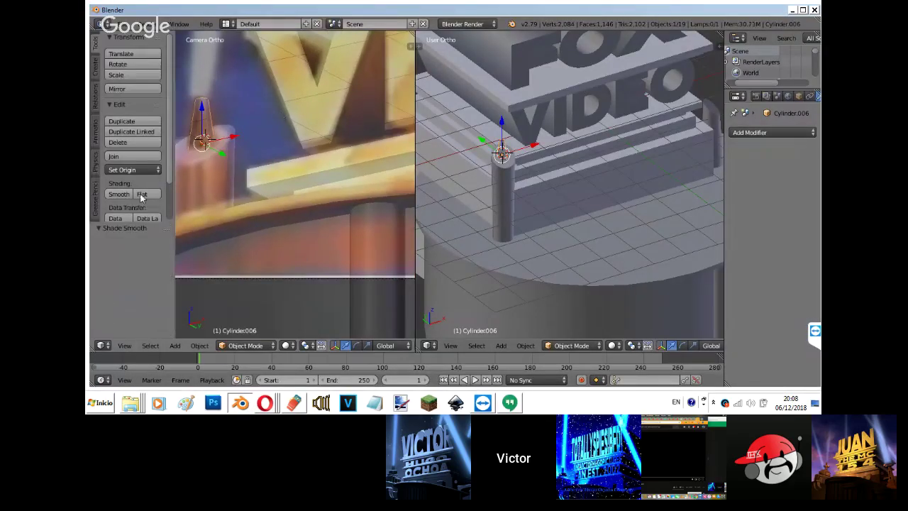
{"action": "key", "text": "t"}
{"action": "key", "text": "t"}
{"action": "key", "text": "t"}
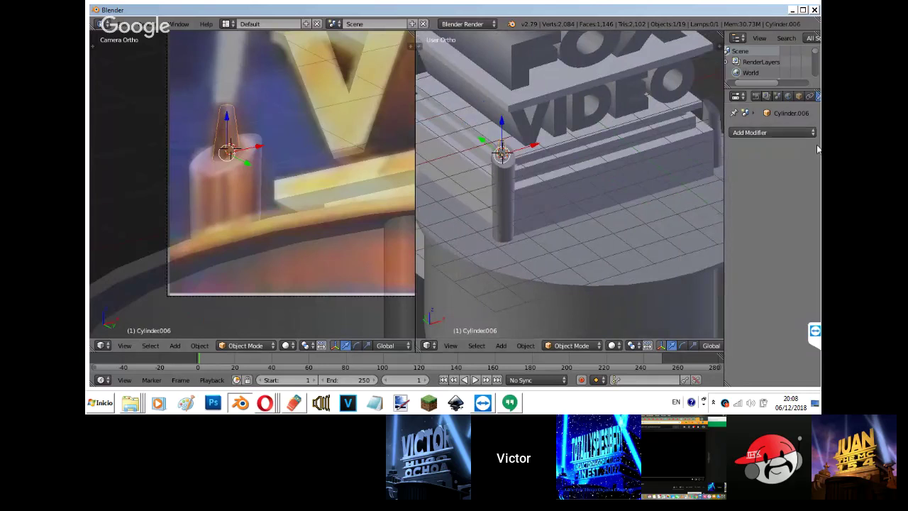
{"action": "left_click", "coordinate": [762, 134]}
{"action": "left_click", "coordinate": [639, 220]}
Duplicate the tapered lamp and move the copy along X past the VIDEO lettering toward the right searchlight base.
{"action": "key", "text": "shift+d"}
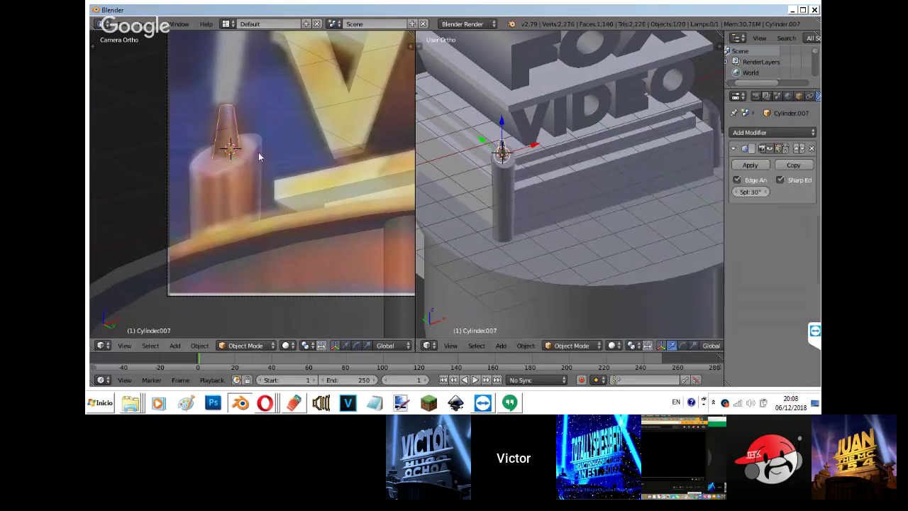
{"action": "right_click", "coordinate": [258, 151]}
{"action": "left_click_drag", "start_coordinate": [259, 146], "coordinate": [365, 127]}
{"action": "middle_click_drag", "start_coordinate": [365, 126], "coordinate": [163, 198], "text": "shift"}
{"action": "left_click_drag", "start_coordinate": [181, 188], "coordinate": [346, 162]}
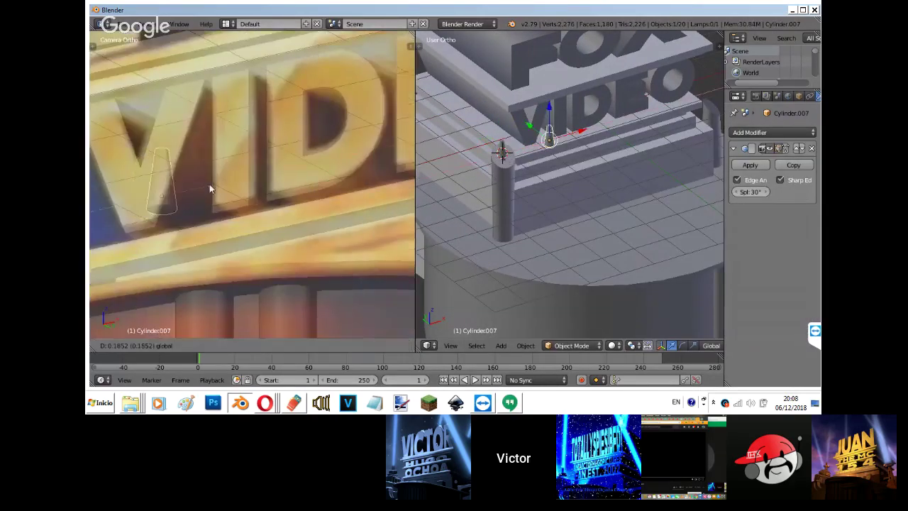
{"action": "middle_click_drag", "start_coordinate": [346, 162], "coordinate": [189, 198], "text": "shift"}
{"action": "left_click_drag", "start_coordinate": [190, 192], "coordinate": [320, 172]}
{"action": "middle_click_drag", "start_coordinate": [319, 177], "coordinate": [141, 218], "text": "shift"}
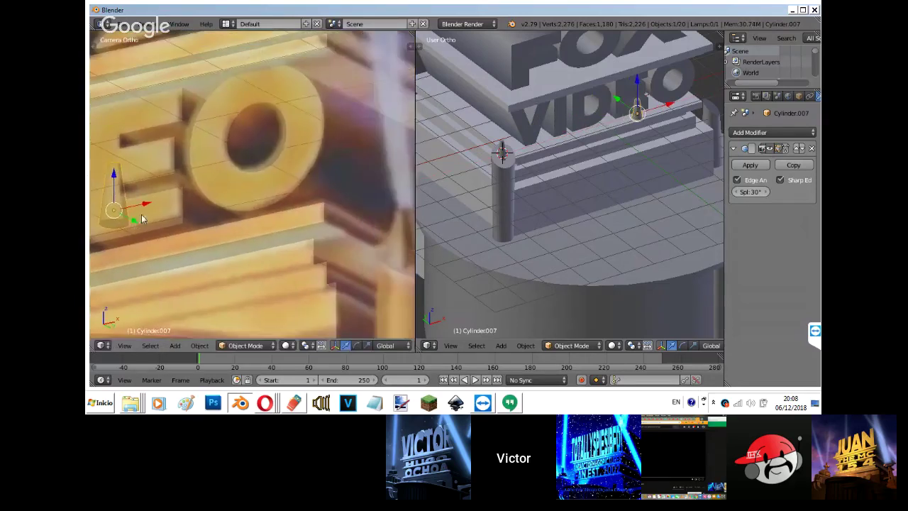
Place the lamp copy on top of the right searchlight base, aligned with the lamp in the reference image.
{"action": "key", "text": "g"}
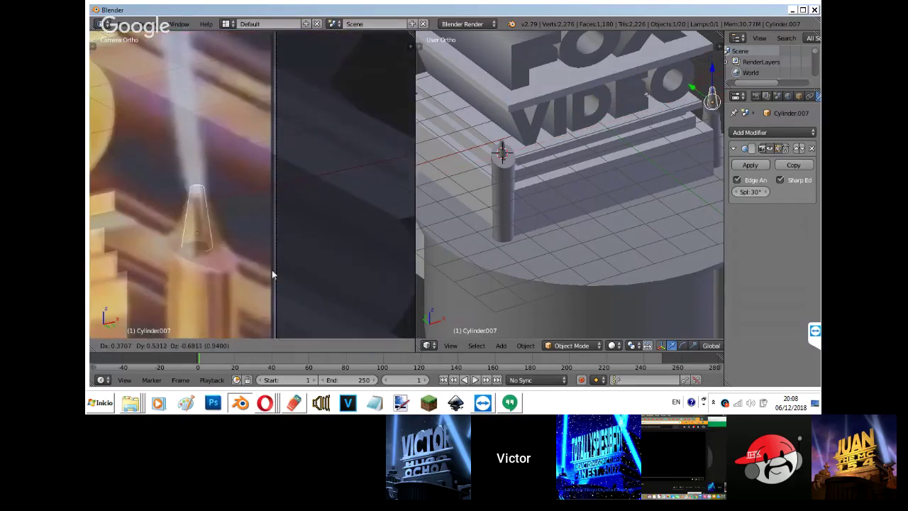
{"action": "left_click", "coordinate": [267, 280]}
{"action": "left_click", "coordinate": [303, 265]}
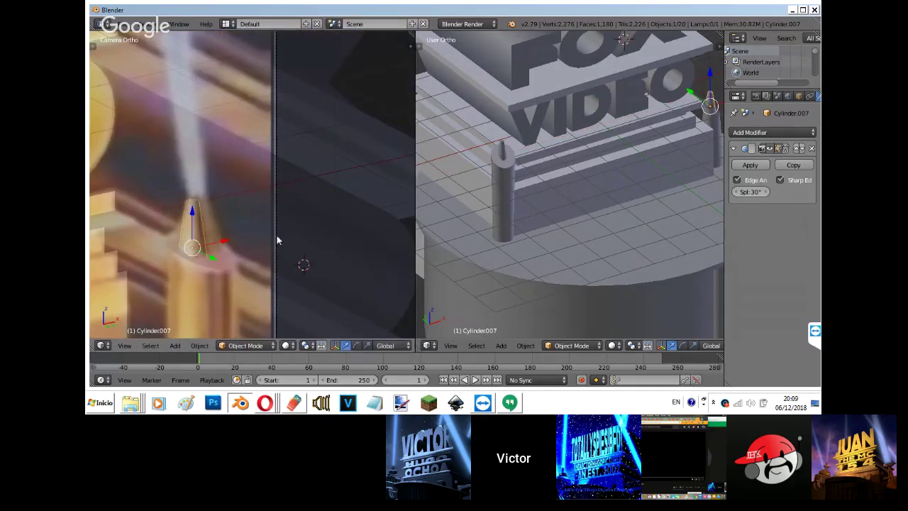
{"action": "key", "text": "g"}
{"action": "left_click", "coordinate": [303, 234]}
Shift the lamp copy along Y over the right base and try scaling its height along Z.
{"action": "middle_click_drag", "start_coordinate": [639, 198], "coordinate": [645, 250], "text": "shift"}
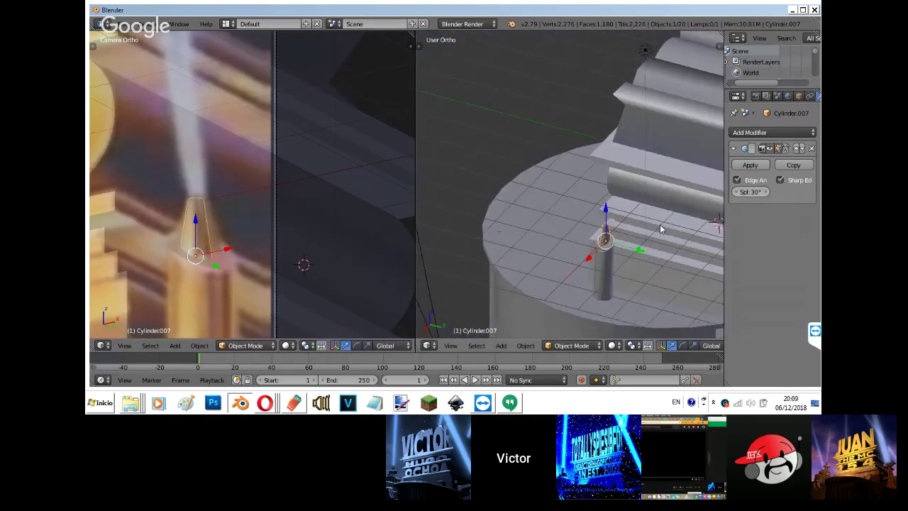
{"action": "key", "text": "g"}
{"action": "key", "text": "y"}
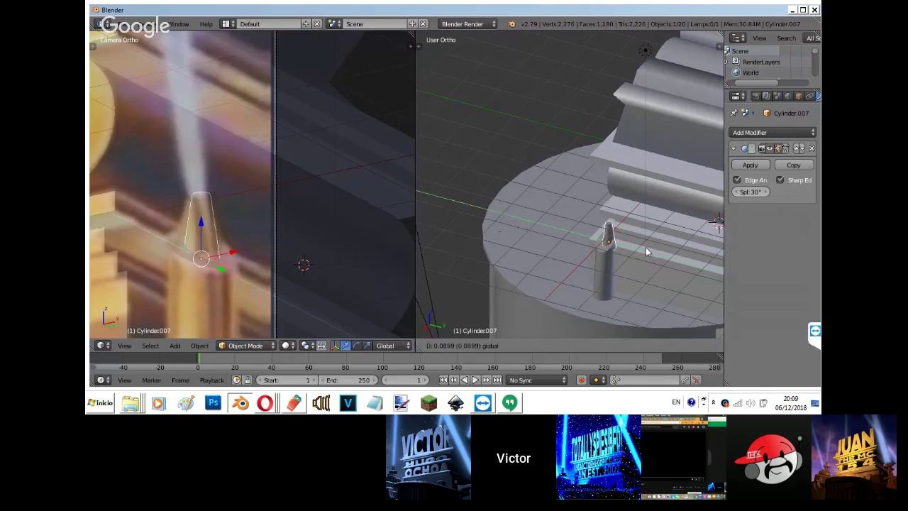
{"action": "key", "text": "s"}
{"action": "key", "text": "z"}
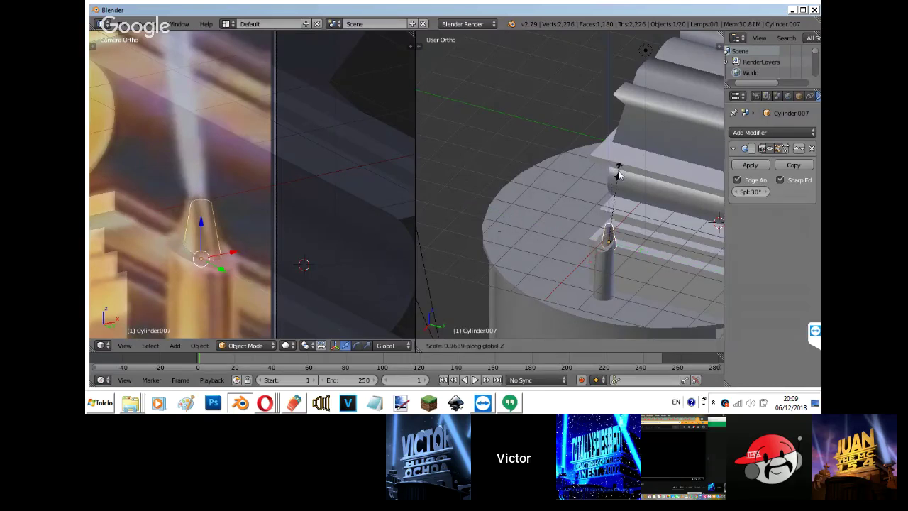
{"action": "right_click", "coordinate": [618, 175]}
Move the lamp copy back along Y and nudge it in the camera view onto the right base's slanted cap.
{"action": "key", "text": "g"}
{"action": "key", "text": "y"}
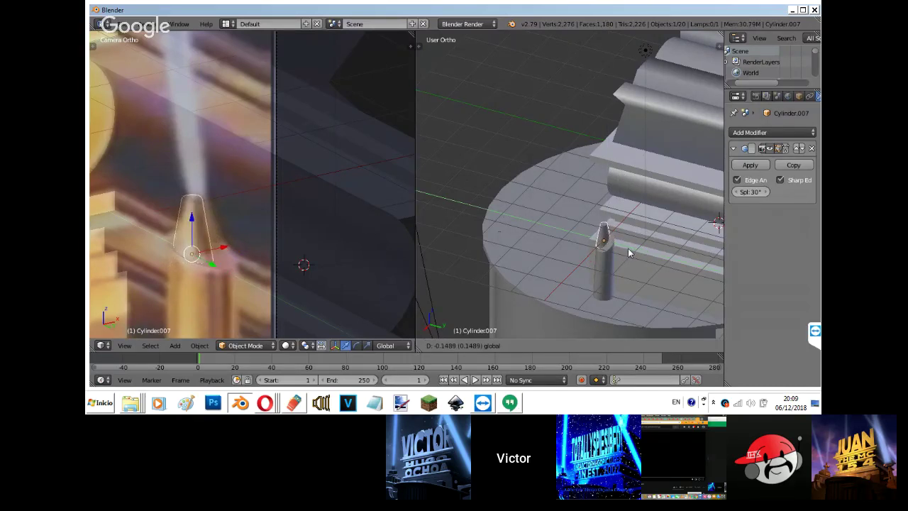
{"action": "left_click_drag", "start_coordinate": [628, 249], "coordinate": [590, 257]}
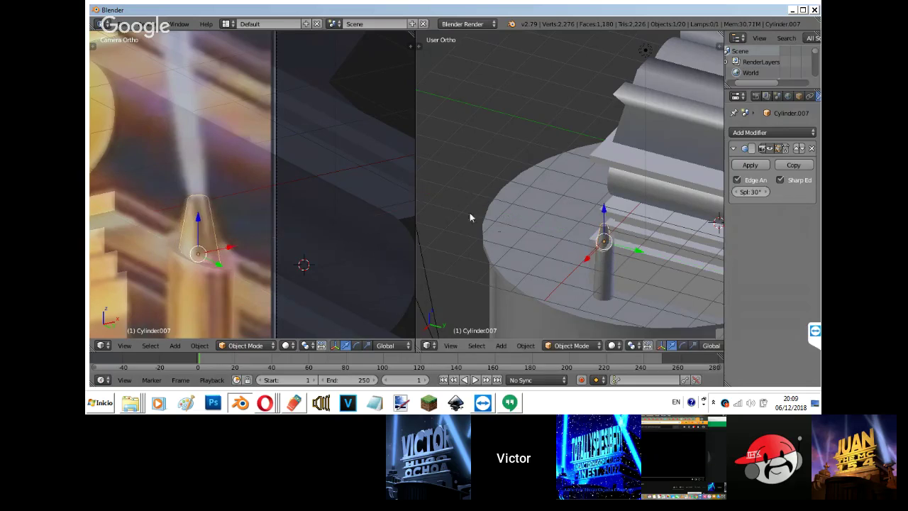
{"action": "key", "text": "g"}
{"action": "left_click", "coordinate": [207, 195]}
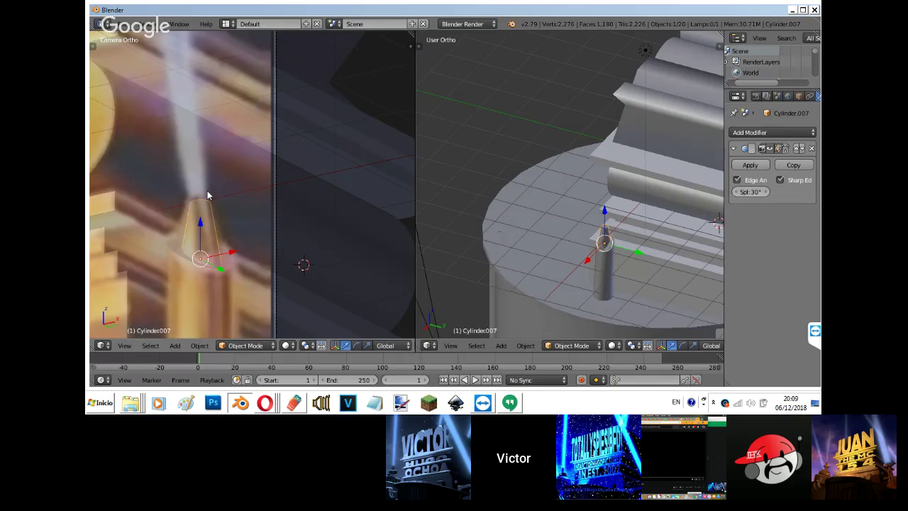
{"action": "key", "text": "g"}
{"action": "left_click", "coordinate": [232, 272]}
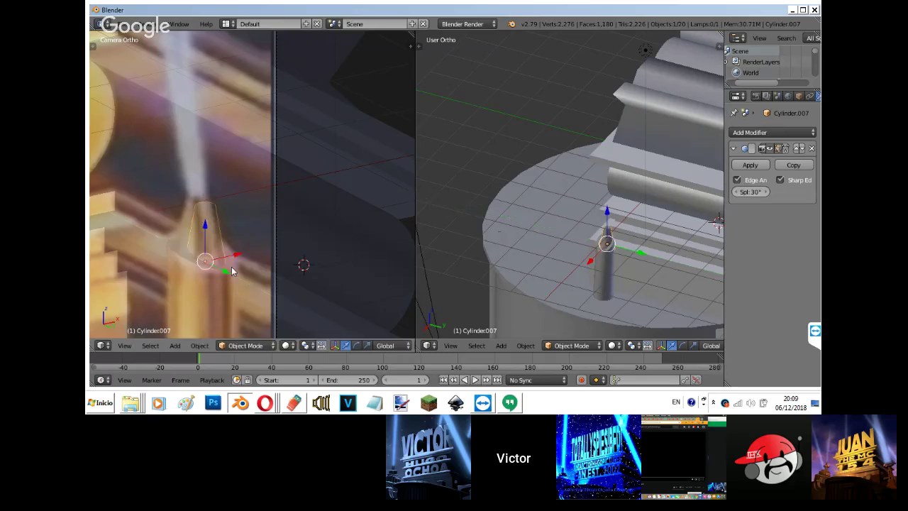
Shift the lamp copy slightly along negative X from the top view and raise it along Z to match the reference.
{"action": "key", "text": "z"}
{"action": "key", "text": "z"}
{"action": "key", "text": "z"}
{"action": "key", "text": "z"}
{"action": "key", "text": "KP_7"}
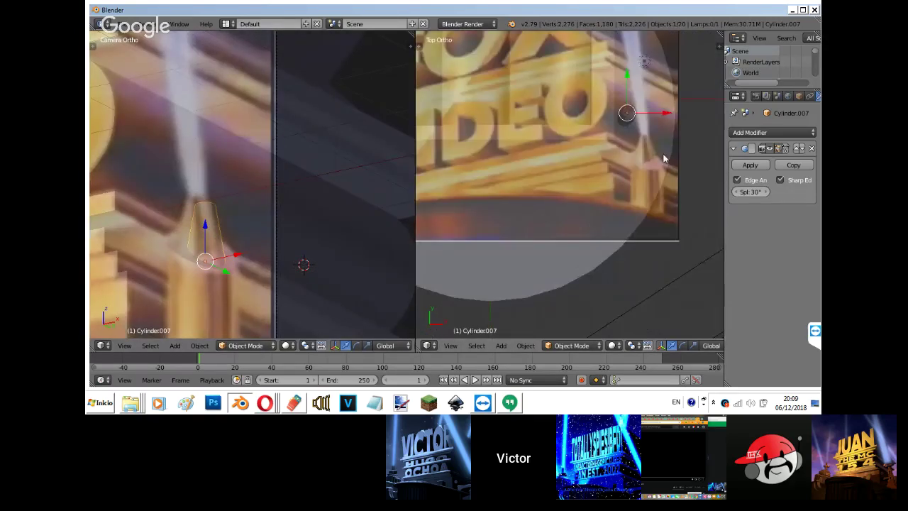
{"action": "key", "text": "g"}
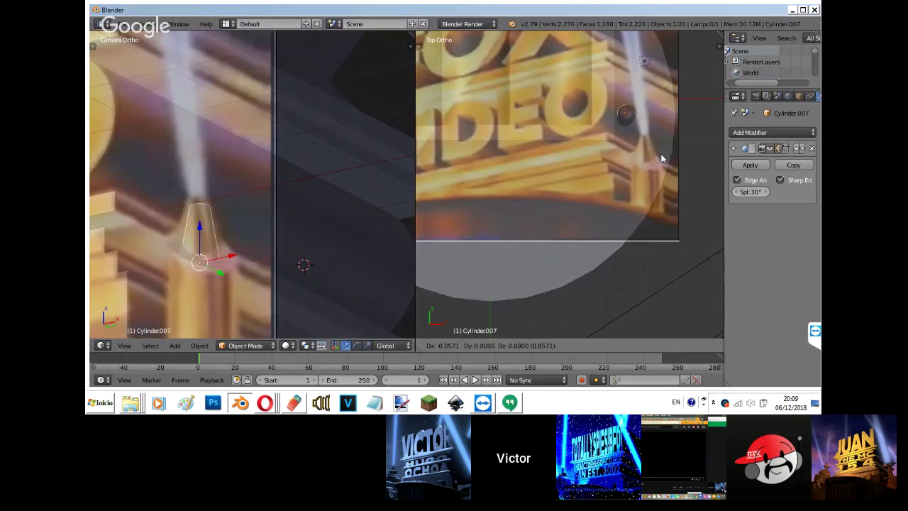
{"action": "left_click", "coordinate": [658, 157]}
{"action": "key", "text": "g"}
{"action": "key", "text": "z"}
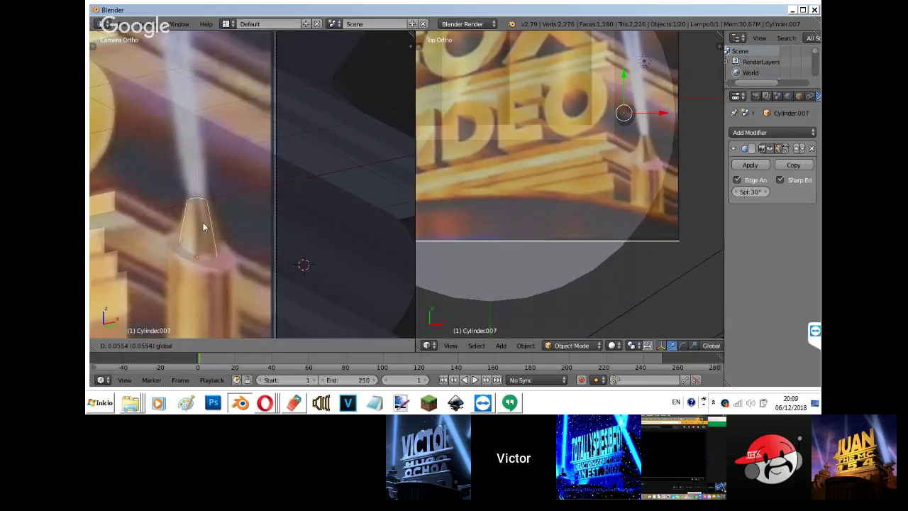
{"action": "left_click", "coordinate": [203, 222]}
Zoom the camera view out to the whole logo and turn off background images in the other 3D view.
{"action": "middle_click_drag", "start_coordinate": [203, 222], "coordinate": [316, 208], "text": "shift"}
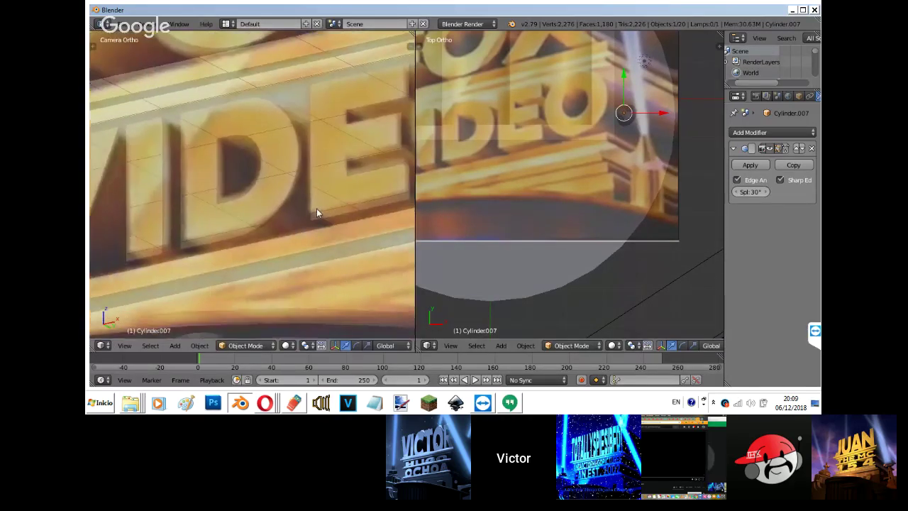
{"action": "scroll", "coordinate": [316, 208], "scroll_direction": "down", "scroll_amount": 8}
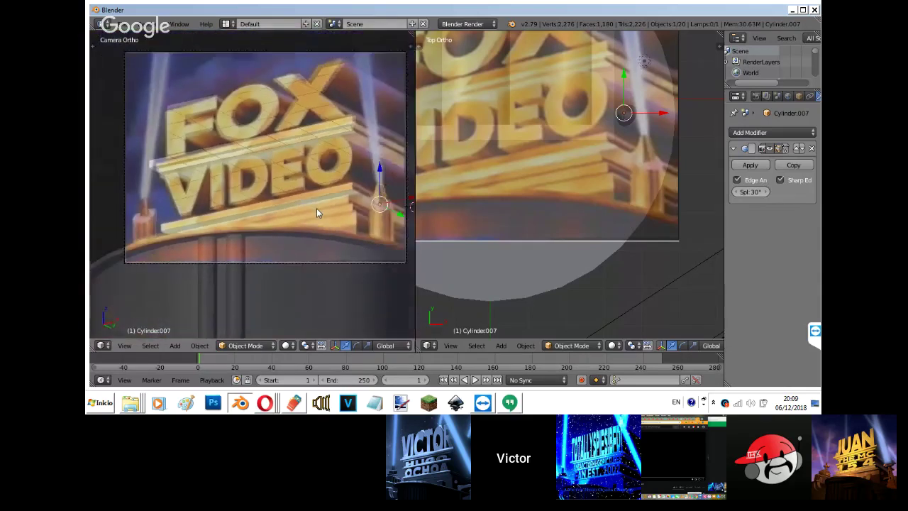
{"action": "scroll", "coordinate": [317, 207], "scroll_direction": "down", "scroll_amount": 2}
{"action": "scroll", "coordinate": [316, 211], "scroll_direction": "down", "scroll_amount": 4}
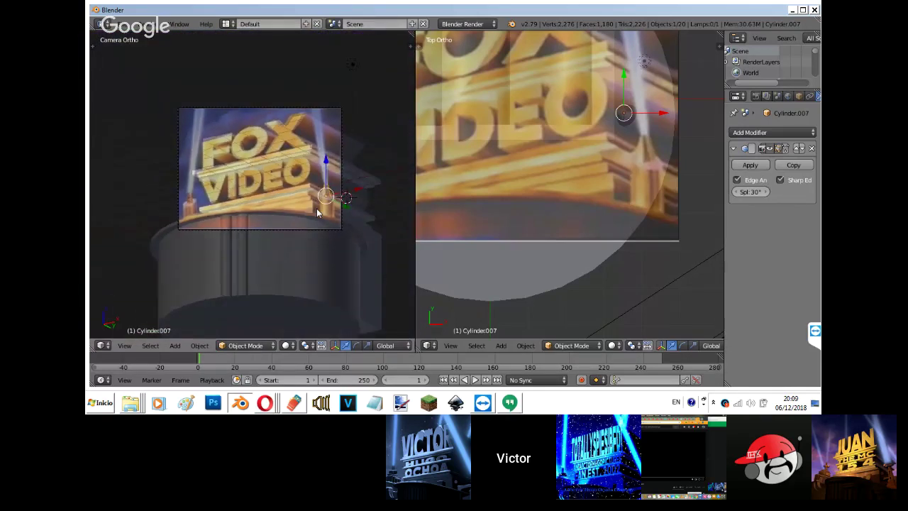
{"action": "scroll", "coordinate": [317, 210], "scroll_direction": "up", "scroll_amount": 5}
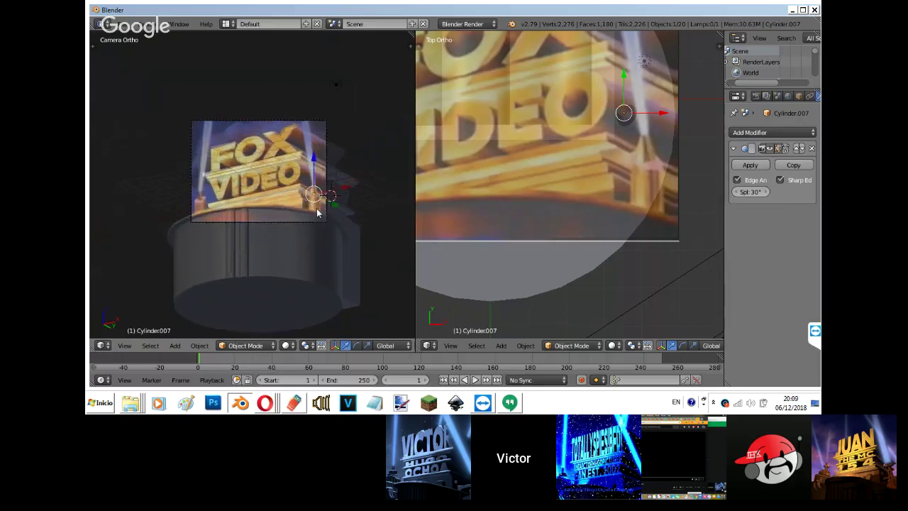
{"action": "scroll", "coordinate": [317, 210], "scroll_direction": "down", "scroll_amount": 1}
{"action": "key", "text": "KP_2"}
{"action": "key", "text": "n"}
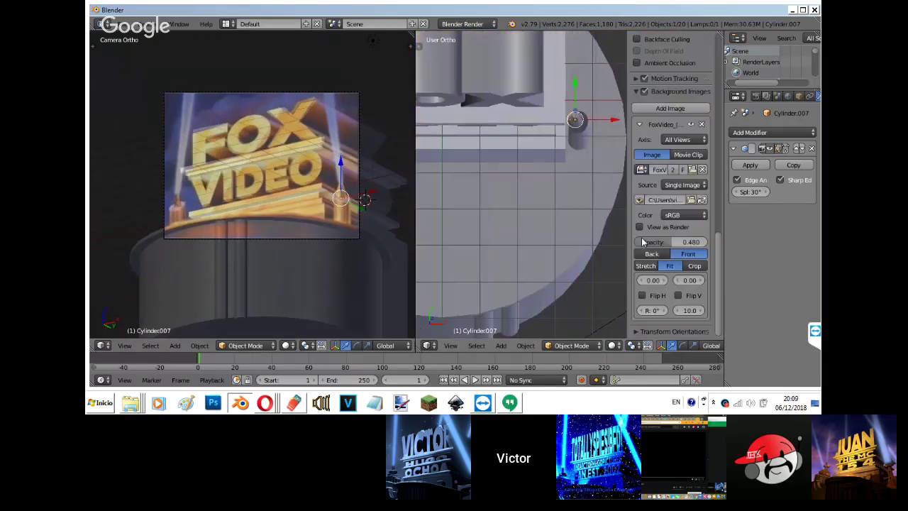
{"action": "scroll", "coordinate": [656, 95], "scroll_direction": "up", "scroll_amount": 3}
{"action": "left_click", "coordinate": [643, 156]}
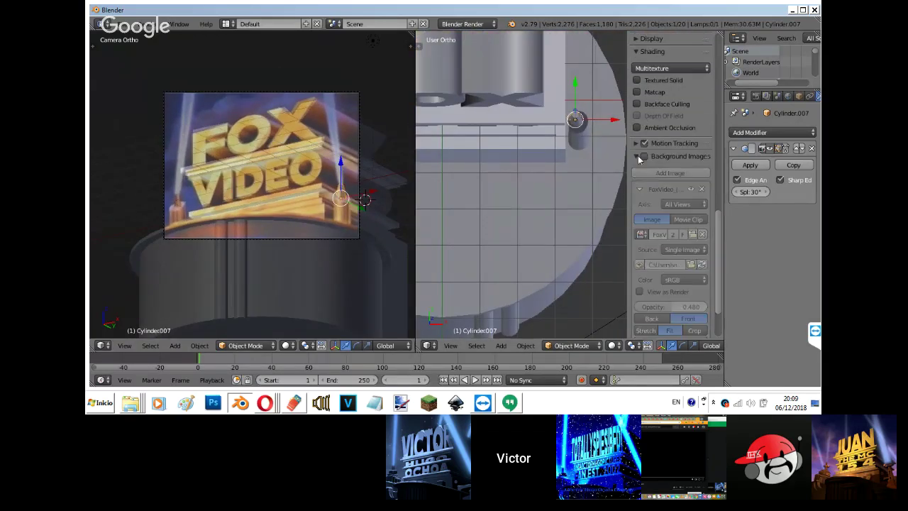
Merge the two 3D views into one, switch it to the camera view and briefly preview it with rendered shading.
{"action": "left_click_drag", "start_coordinate": [411, 36], "coordinate": [341, 120]}
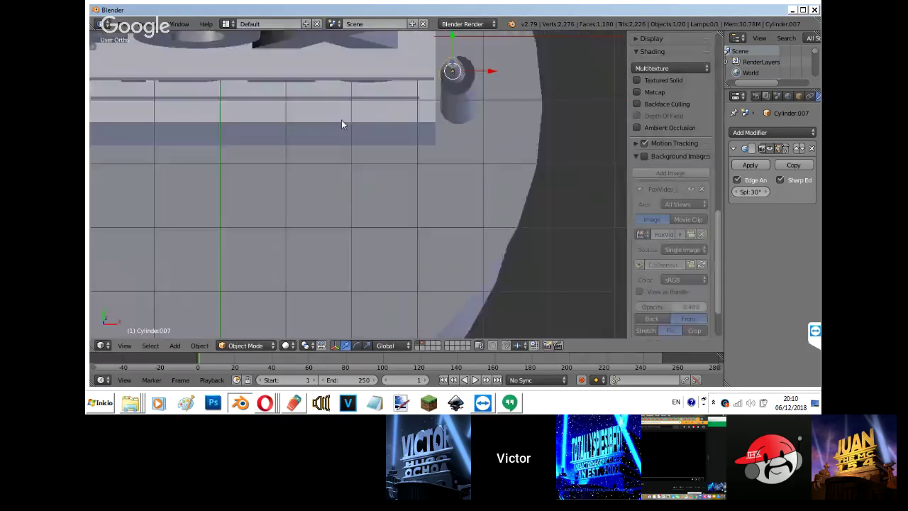
{"action": "key", "text": "n"}
{"action": "key", "text": "KP_0"}
{"action": "key", "text": "shift+z"}
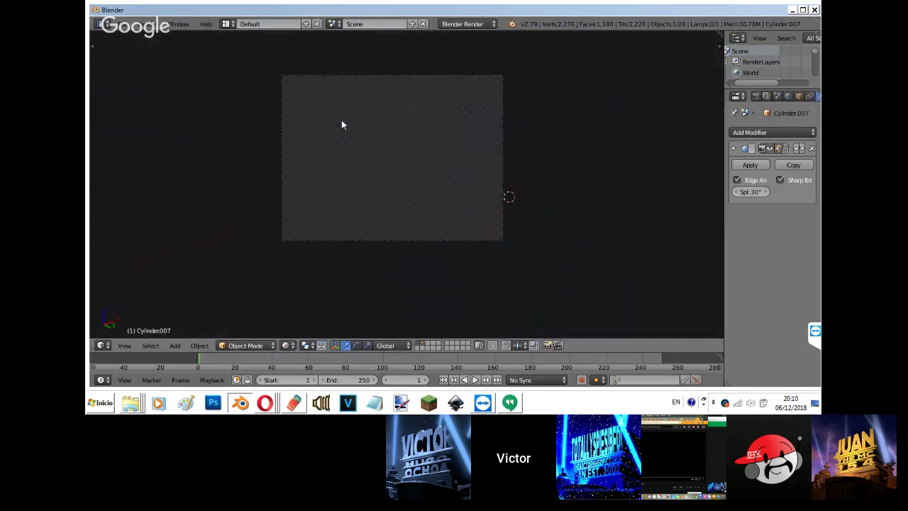
{"action": "key", "text": "shift+z"}
{"action": "scroll", "coordinate": [355, 200], "scroll_direction": "down", "scroll_amount": 2}
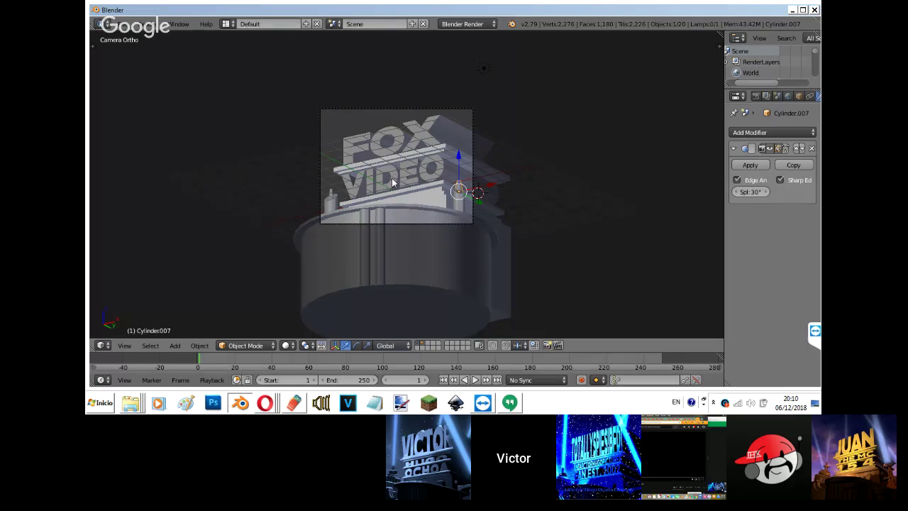
Save the scene in the Fox Video Remakes V5 folder as "Fox Video logo (1994-1995) remake V5.blend".
{"action": "key", "text": "ctrl+shift+s"}
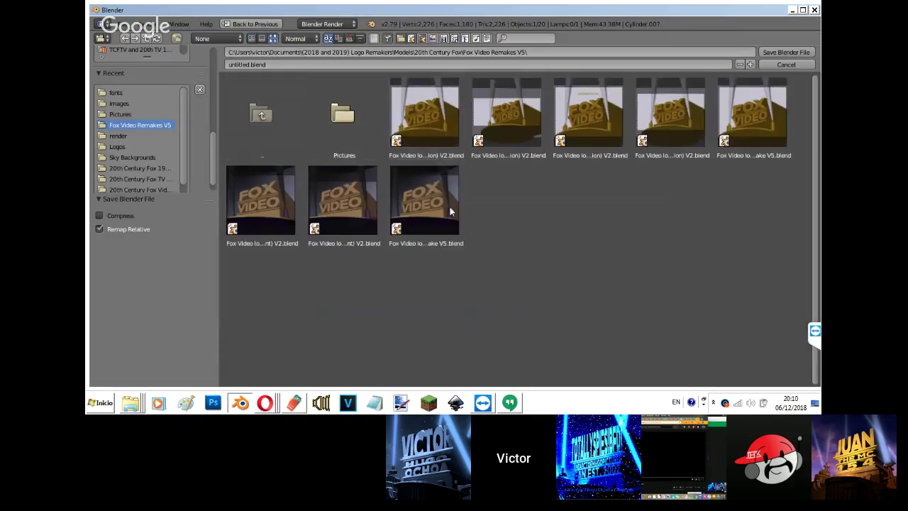
{"action": "left_click", "coordinate": [450, 211]}
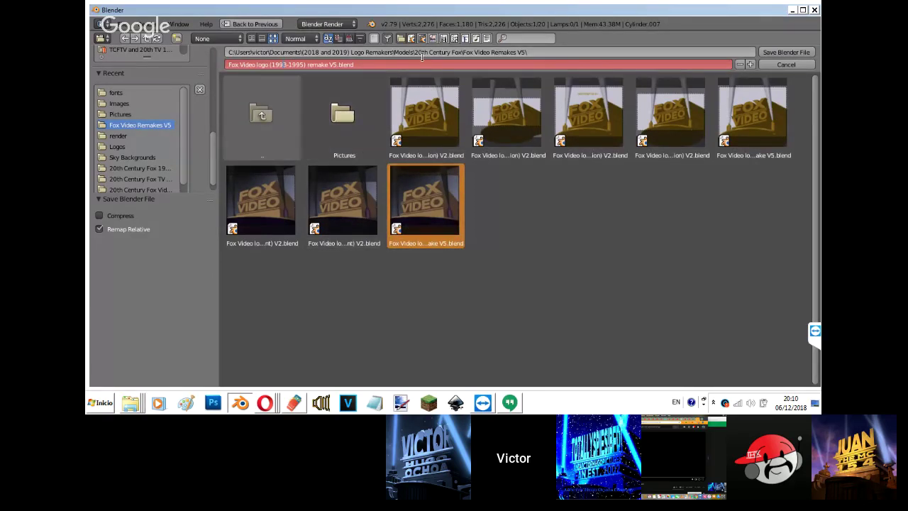
{"action": "key", "text": "BackSpace"}
{"action": "type", "text": "4"}
{"action": "key", "text": "Return"}
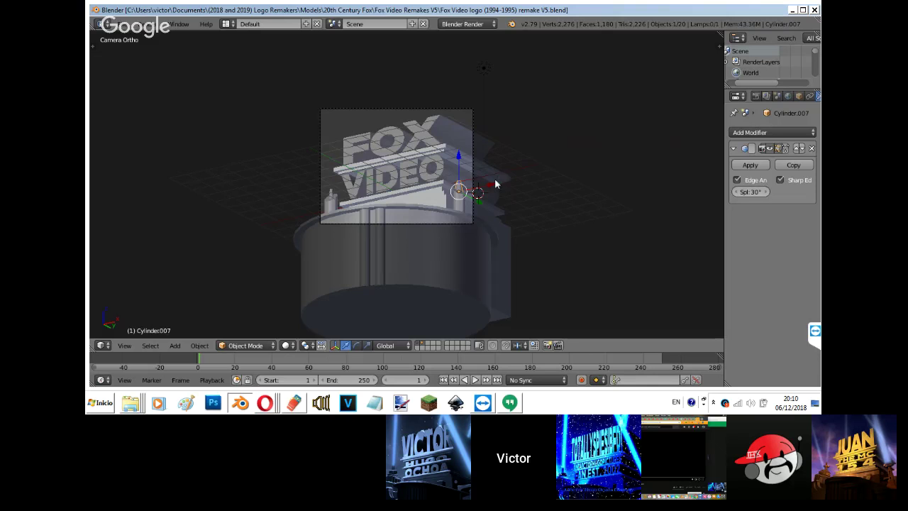
Switch to the Google Hangouts window in Opera.
{"action": "scroll", "coordinate": [495, 183], "scroll_direction": "down", "scroll_amount": 1}
{"action": "scroll", "coordinate": [326, 360], "scroll_direction": "up", "scroll_amount": 1}
{"action": "left_click", "coordinate": [266, 402]}
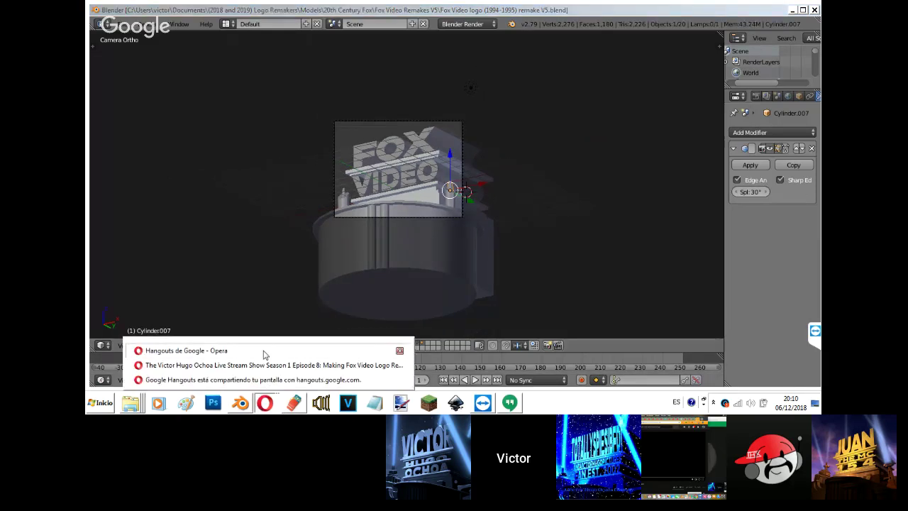
{"action": "left_click", "coordinate": [263, 352]}
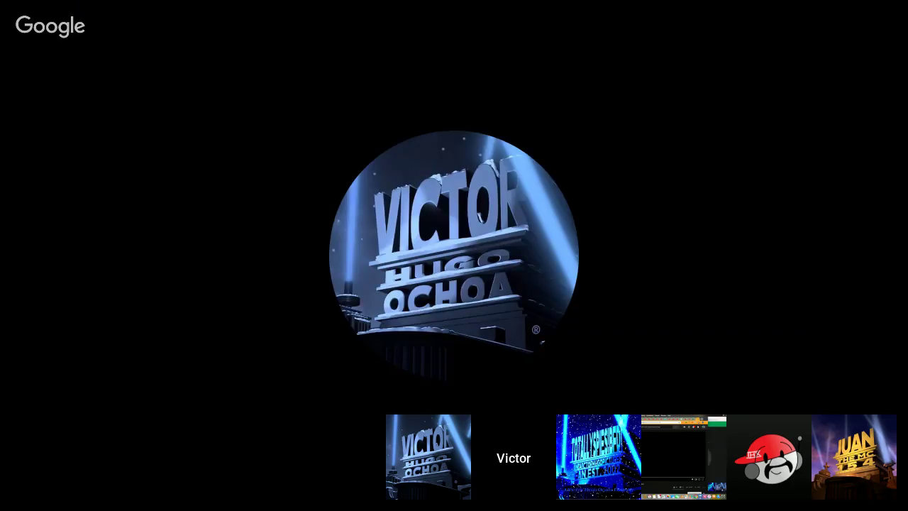